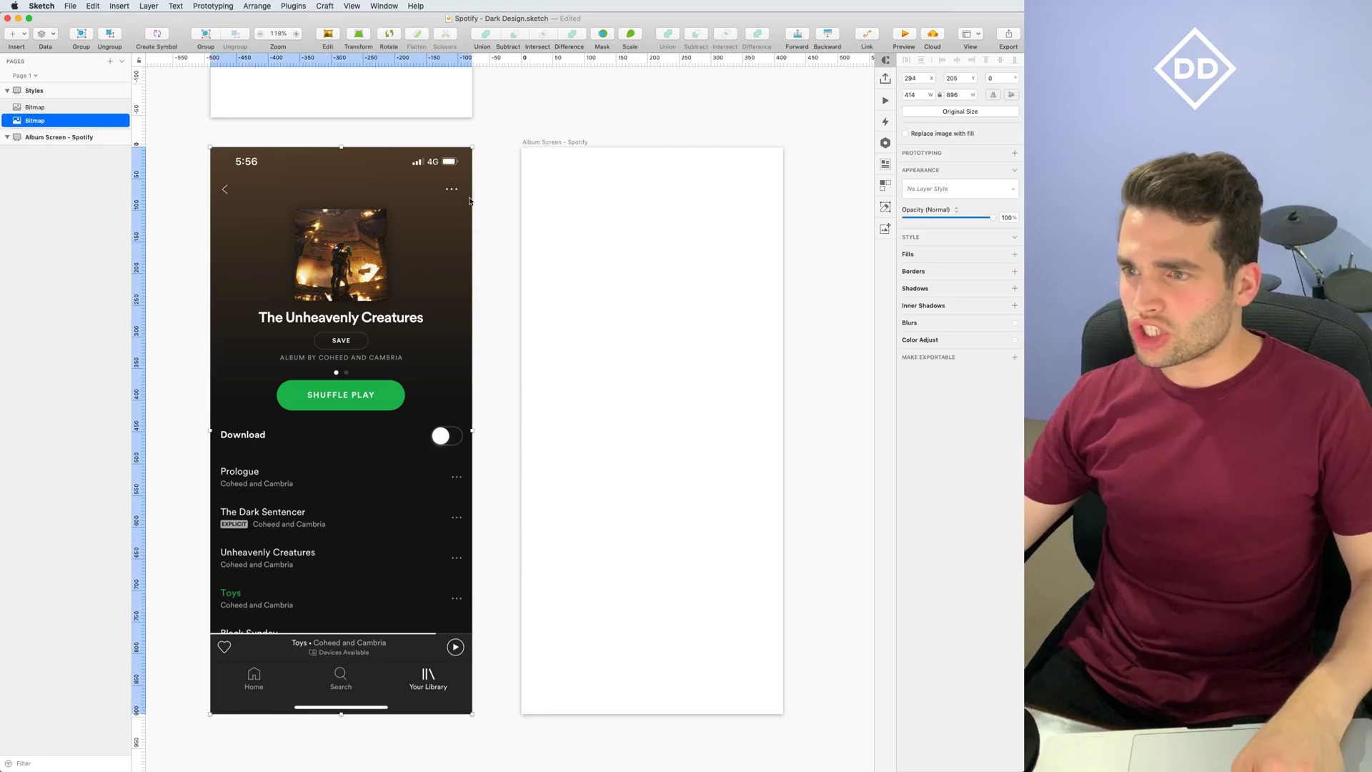
# Draw a 414 × 896 rectangle covering the whole Album Screen - Spotify artboard and turn off its border
pyautogui.click(544, 141)
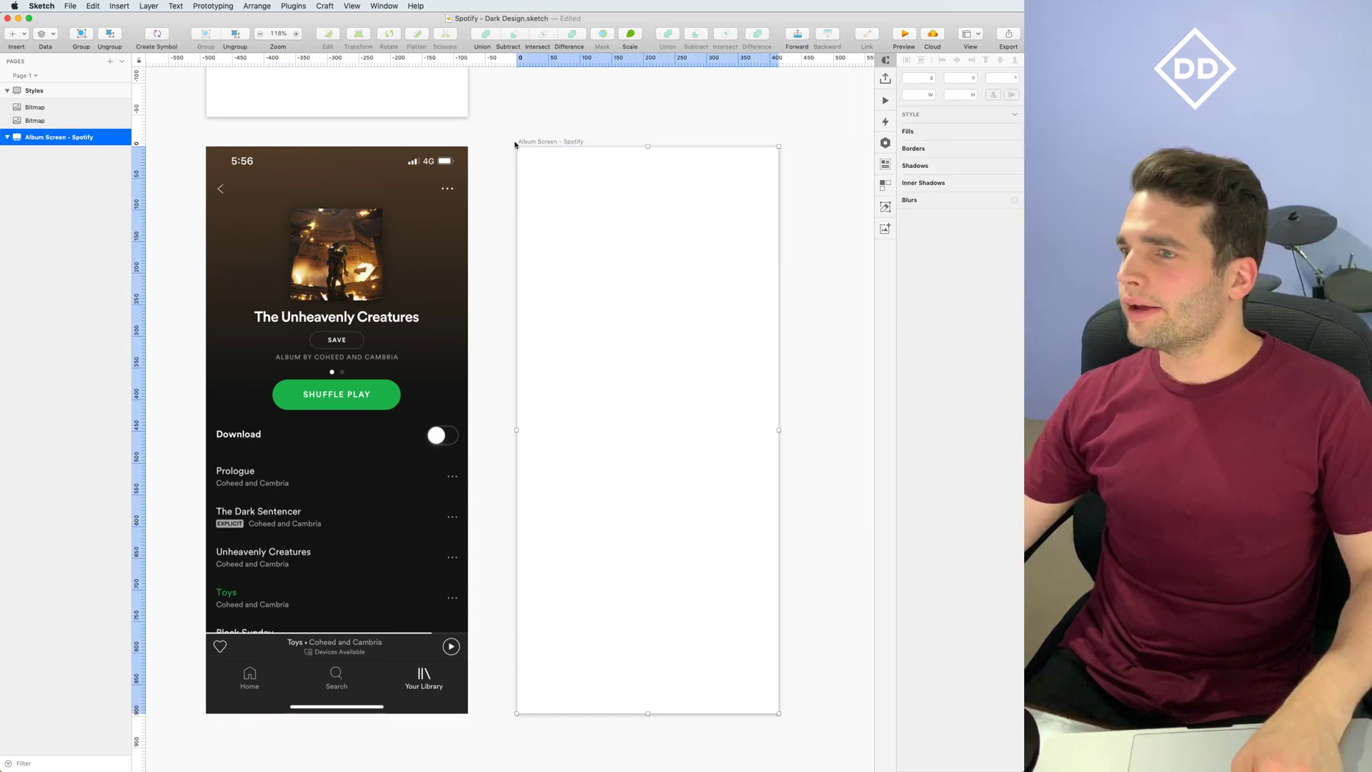
pyautogui.click(16, 34)
pyautogui.moveTo(110, 52)
pyautogui.click(157, 48)
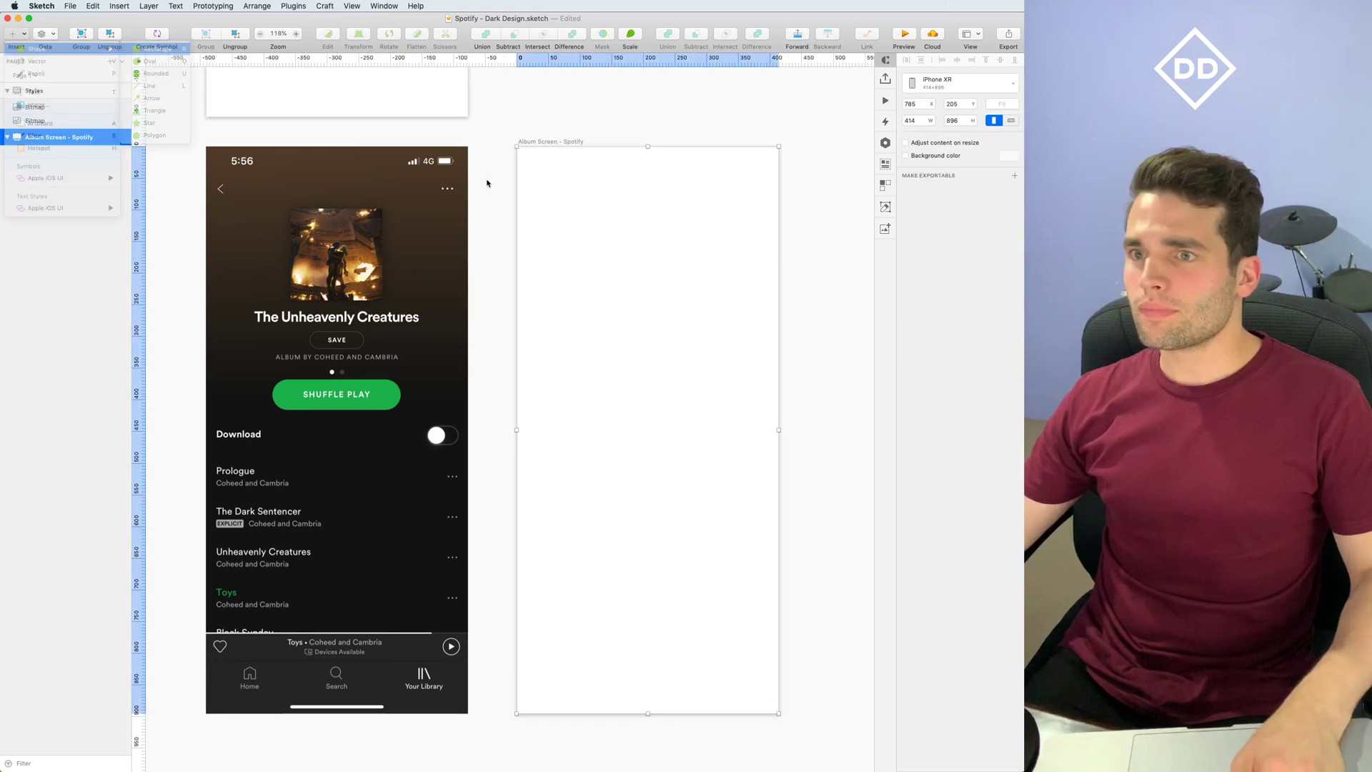
pyautogui.moveTo(517, 146); pyautogui.dragTo(779, 714)
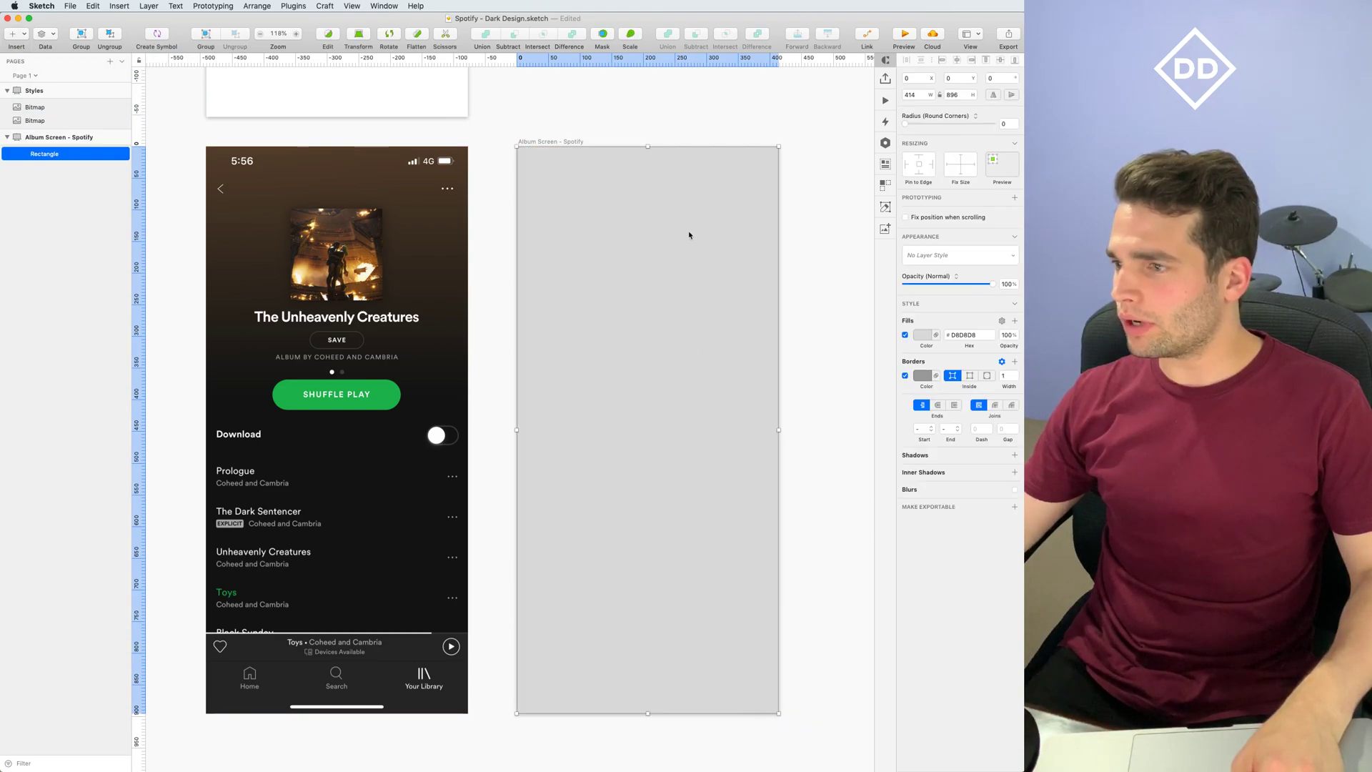
pyautogui.click(906, 376)
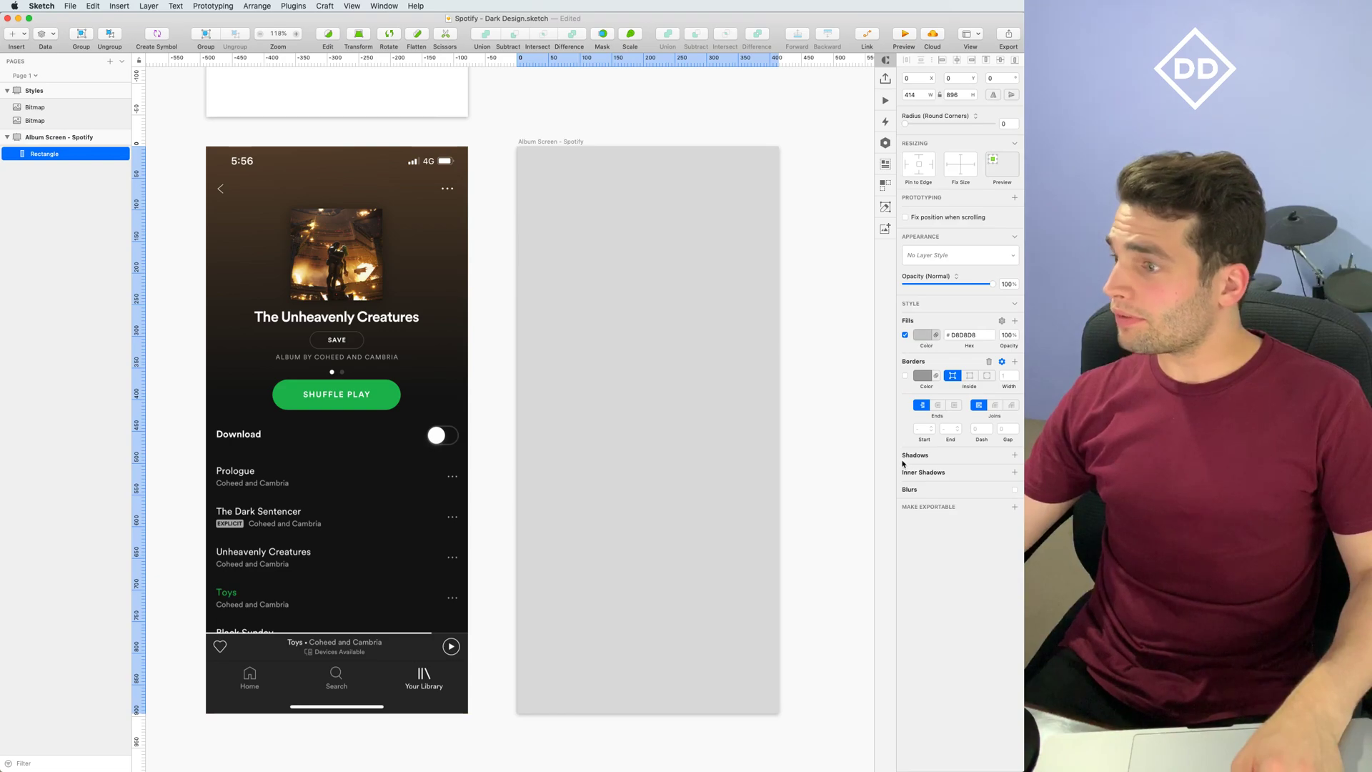
# Set the background rectangle's fill to #121212, the dark color sampled from the reference screenshot
pyautogui.click(923, 335)
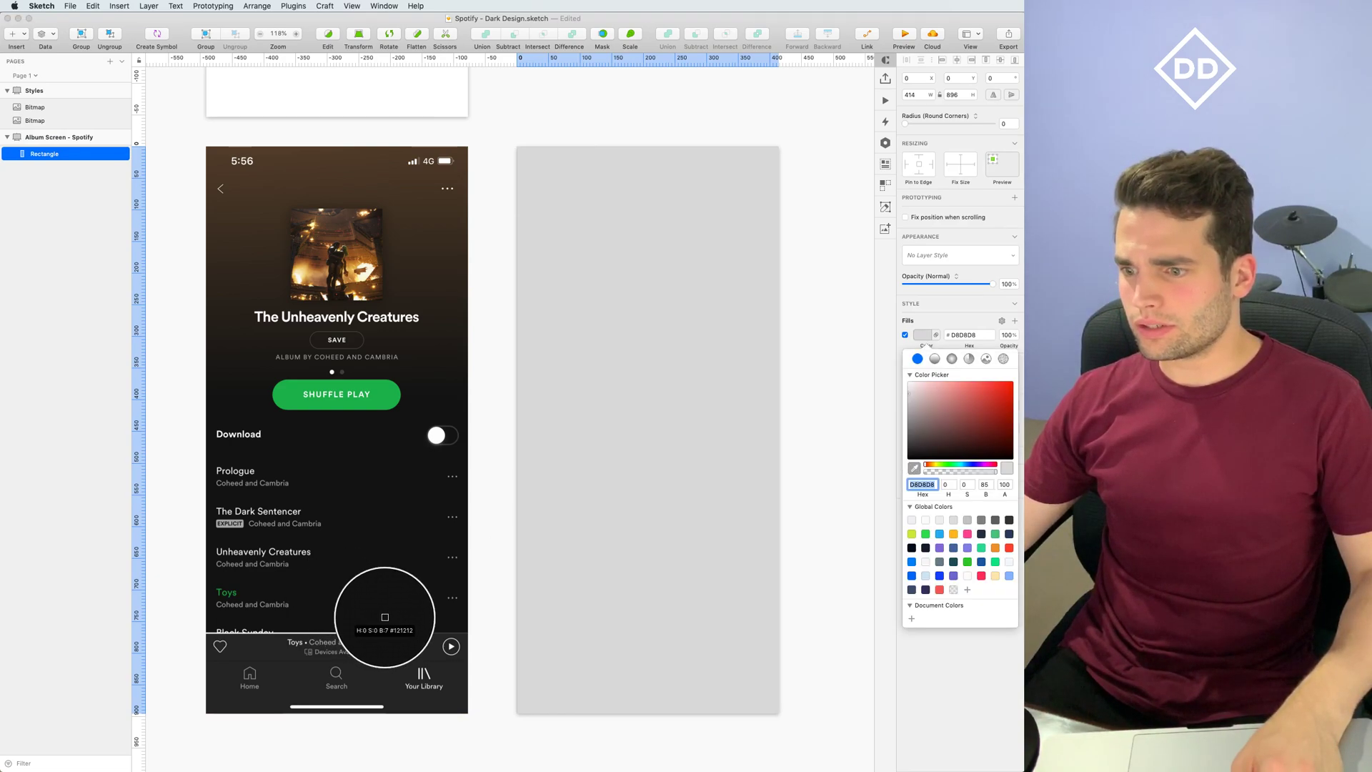
pyautogui.write('121212')
pyautogui.press('Return')
pyautogui.press('Escape')
# Paste a copy of the dark rectangle into the Styles artboard and resize it to a 50 × 50 swatch
pyautogui.scroll(5, 491, 505)
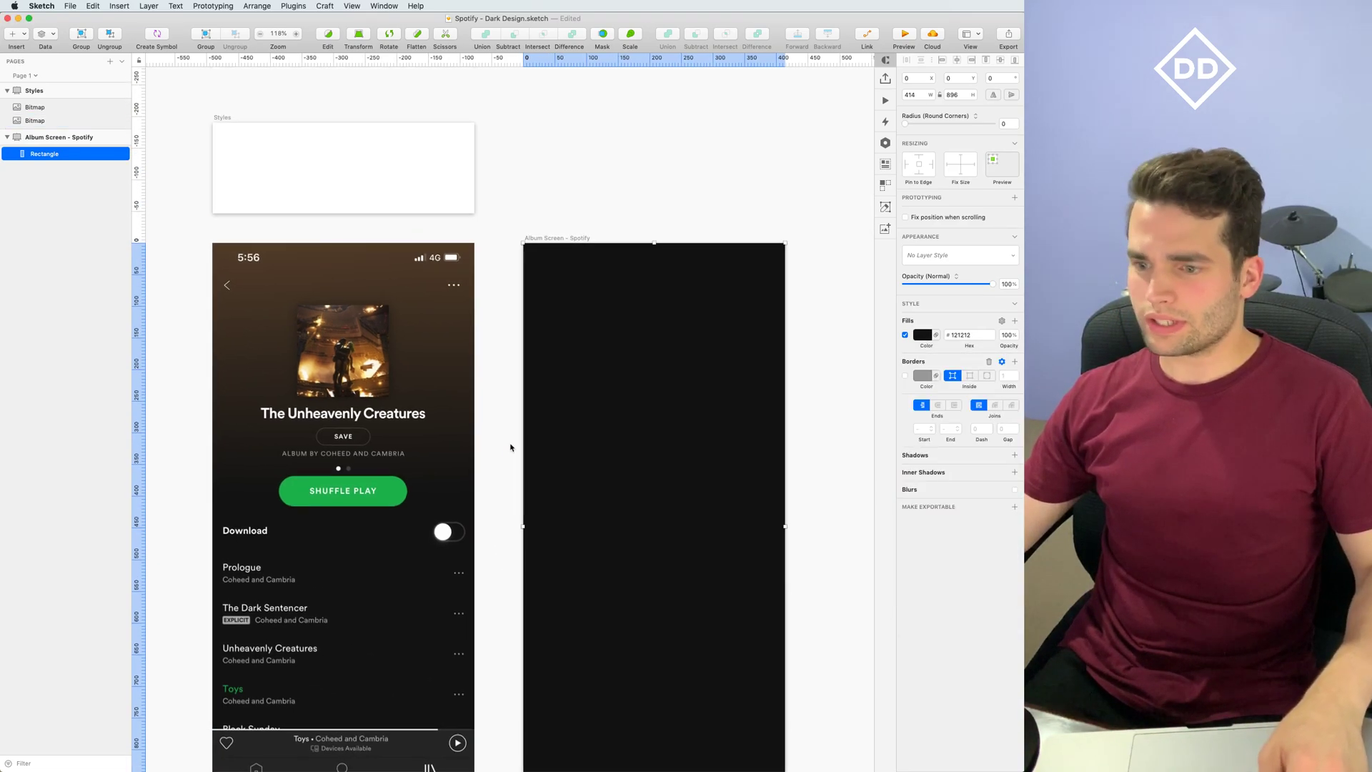
pyautogui.click(264, 129)
pyautogui.press('super+v')
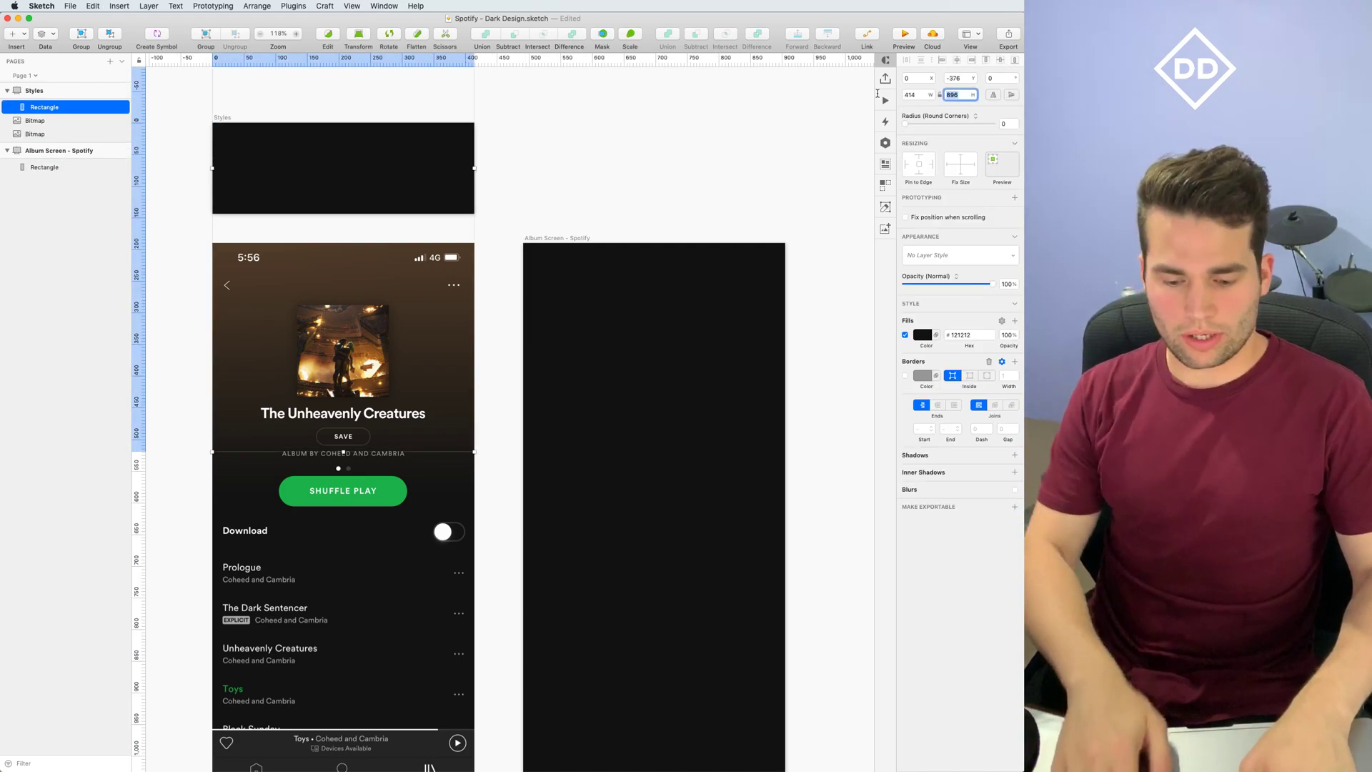
pyautogui.write('15')
pyautogui.press('Tab')
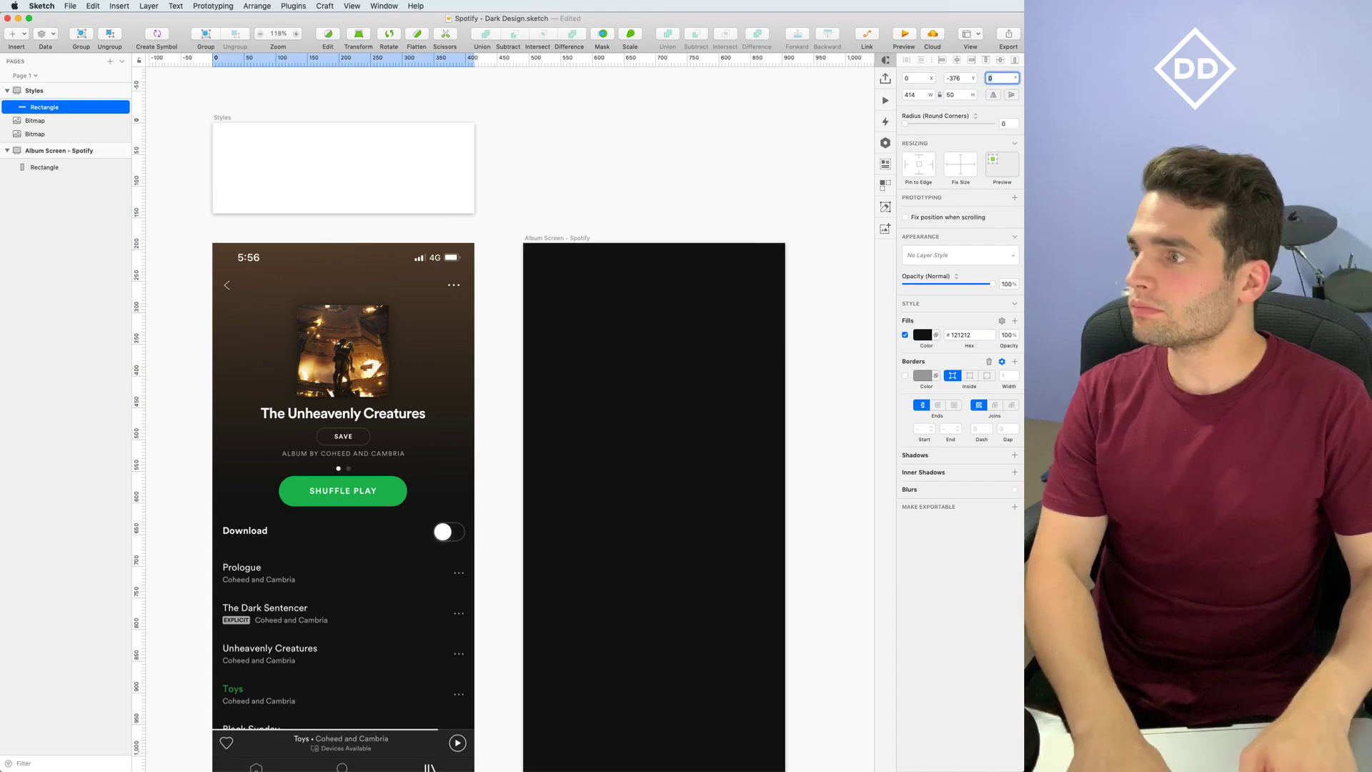
pyautogui.click(917, 95)
pyautogui.press('Return')
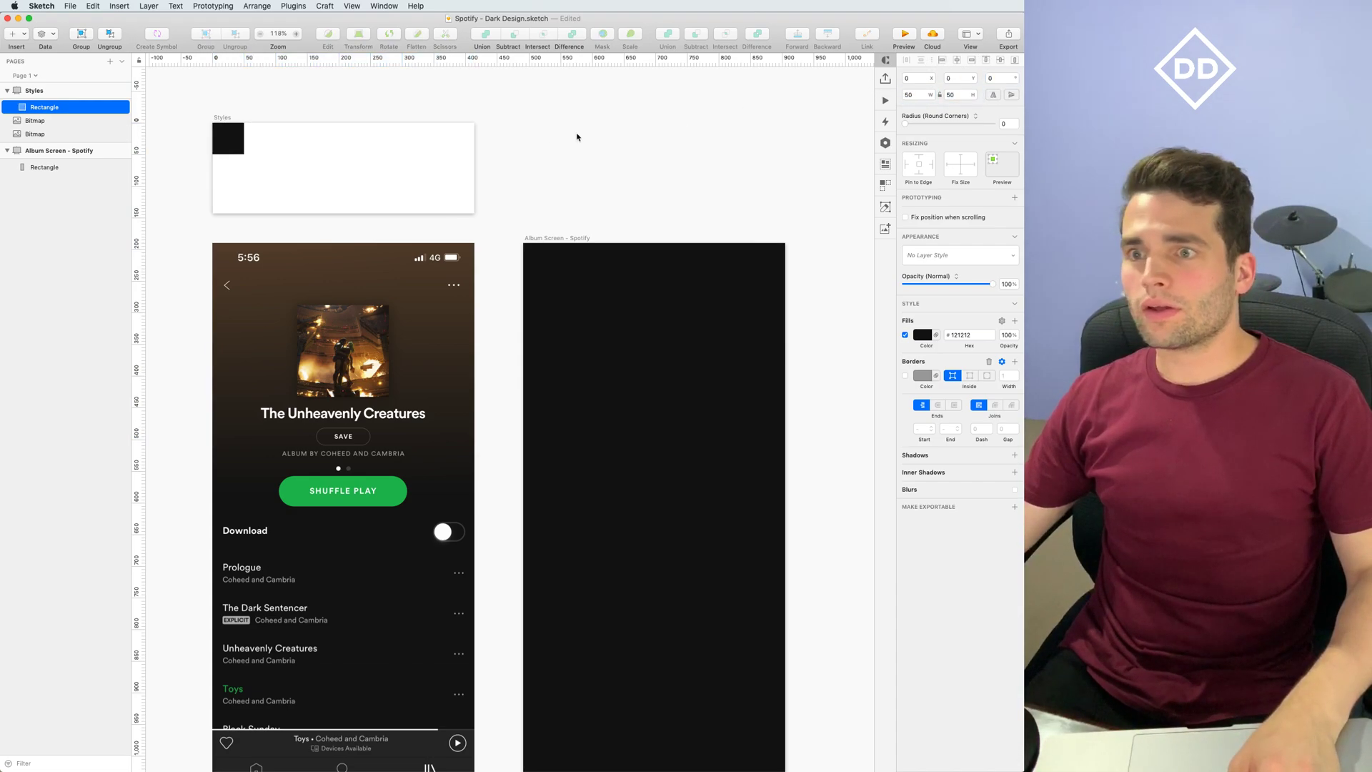
# Move the dark swatch inward, duplicate it beside itself, and fill the copy with the Shuffle Play button's green, #1EB954
pyautogui.click(613, 131)
pyautogui.moveTo(230, 143); pyautogui.dragTo(315, 178)
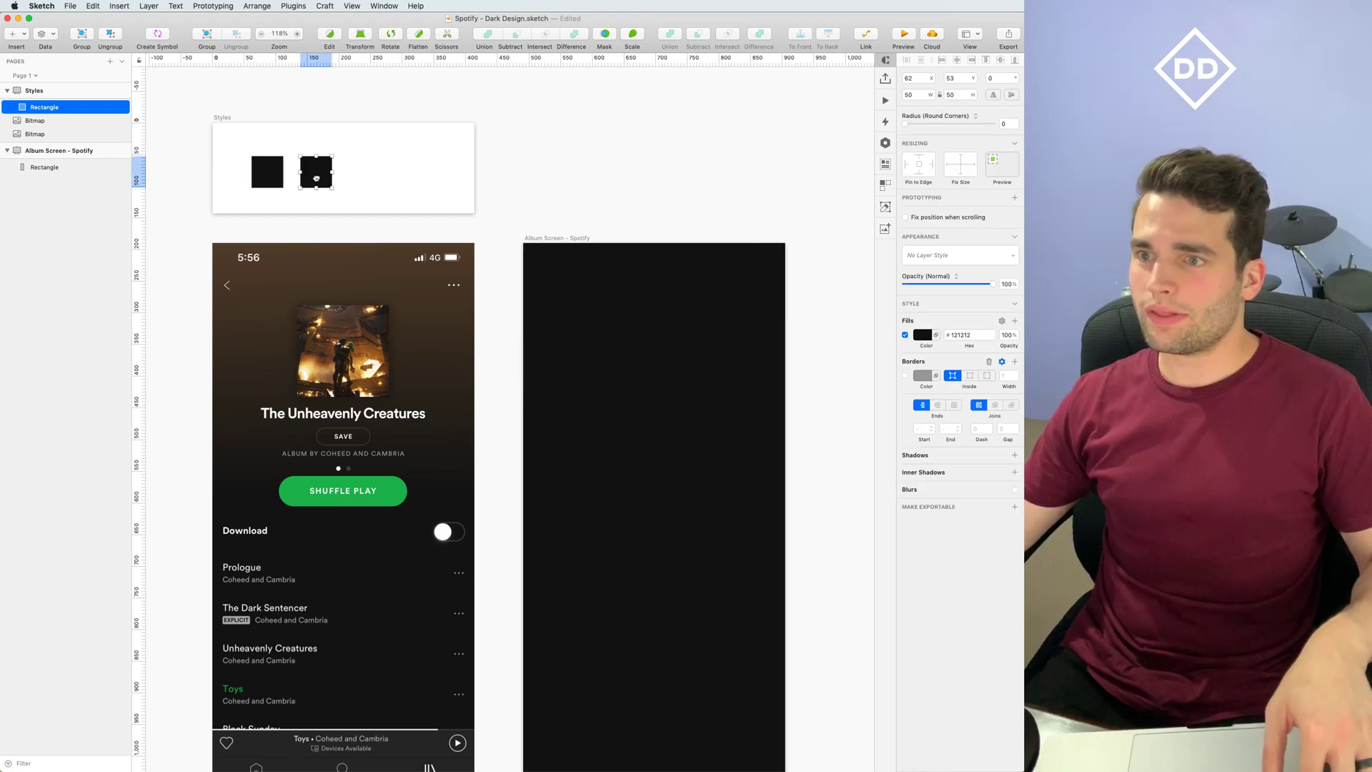
pyautogui.click(922, 334)
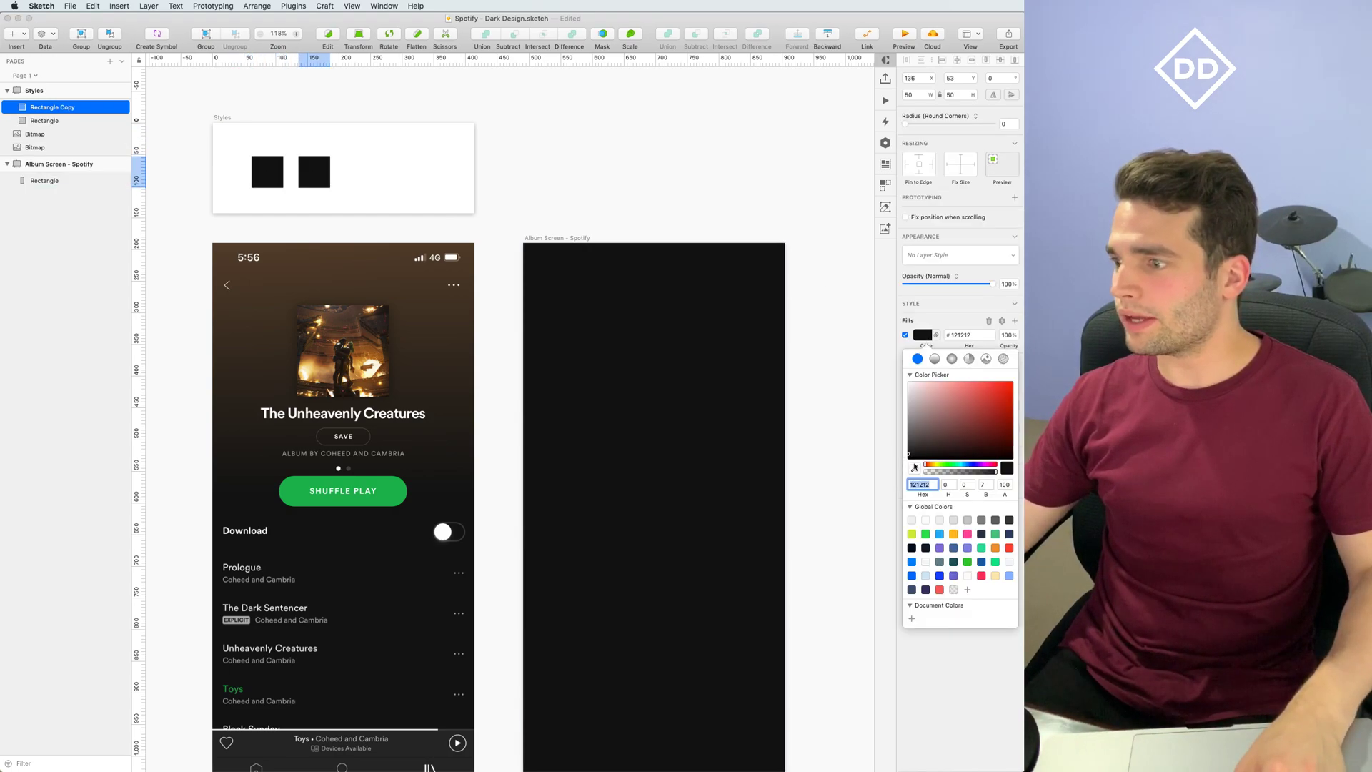
pyautogui.click(914, 469)
pyautogui.click(290, 490)
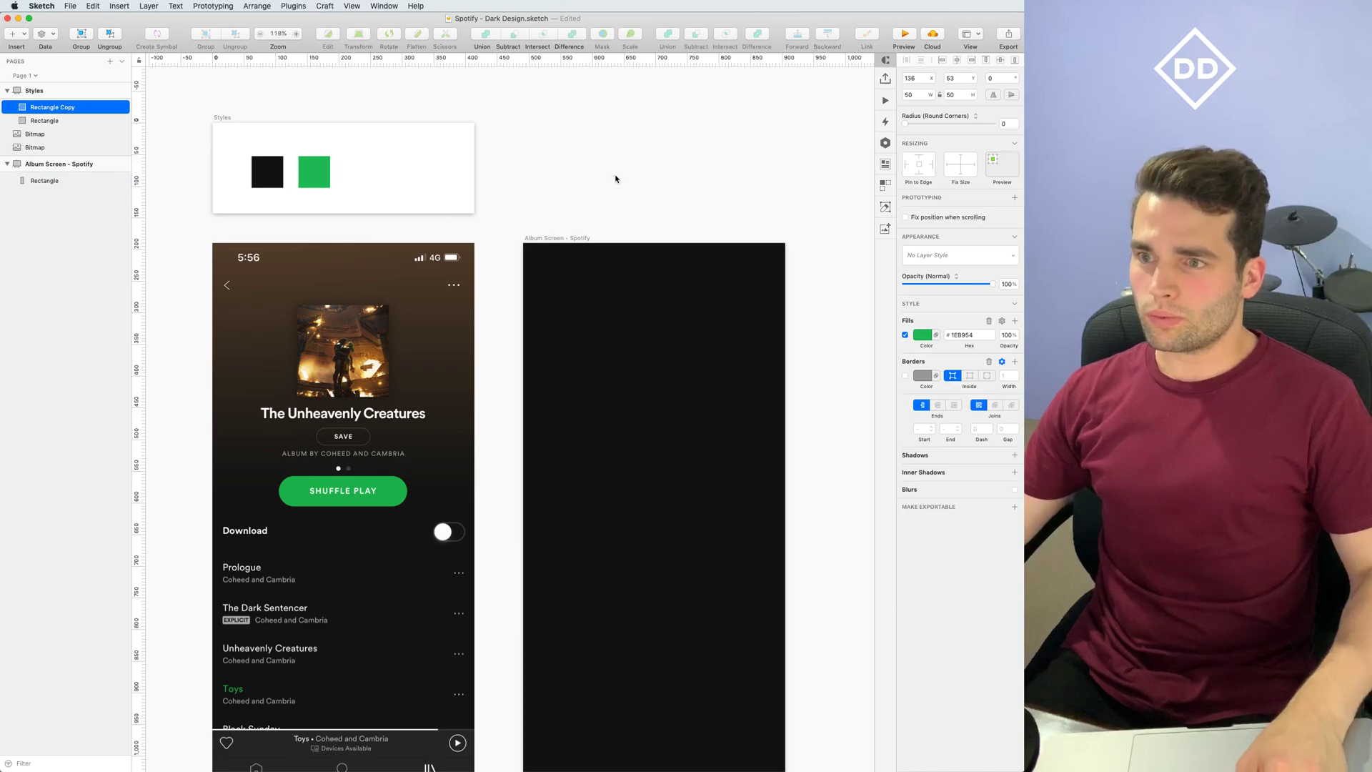
pyautogui.click(616, 178)
pyautogui.scroll(-1, 496, 181)
pyautogui.moveTo(239, 128); pyautogui.dragTo(388, 181)
pyautogui.click(594, 168)
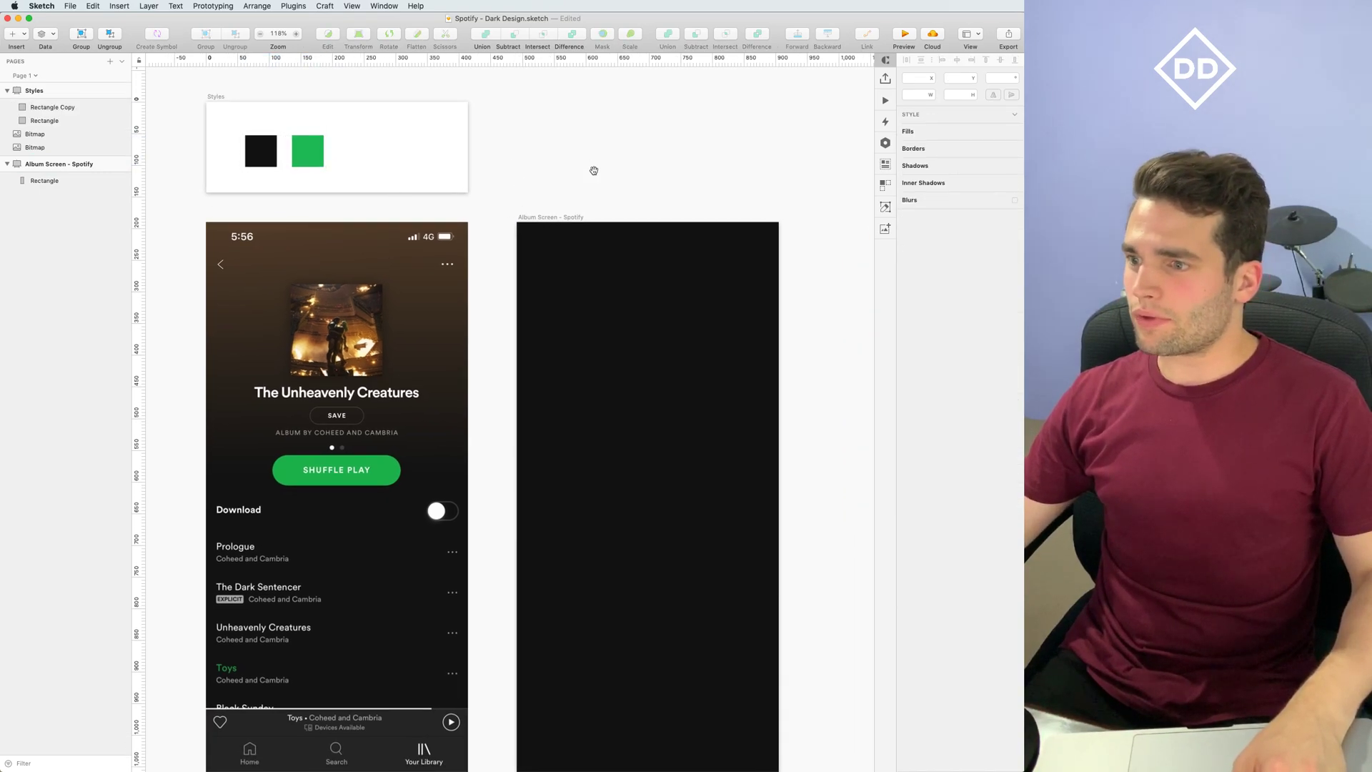
pyautogui.scroll(-3, 594, 169)
pyautogui.click(525, 192)
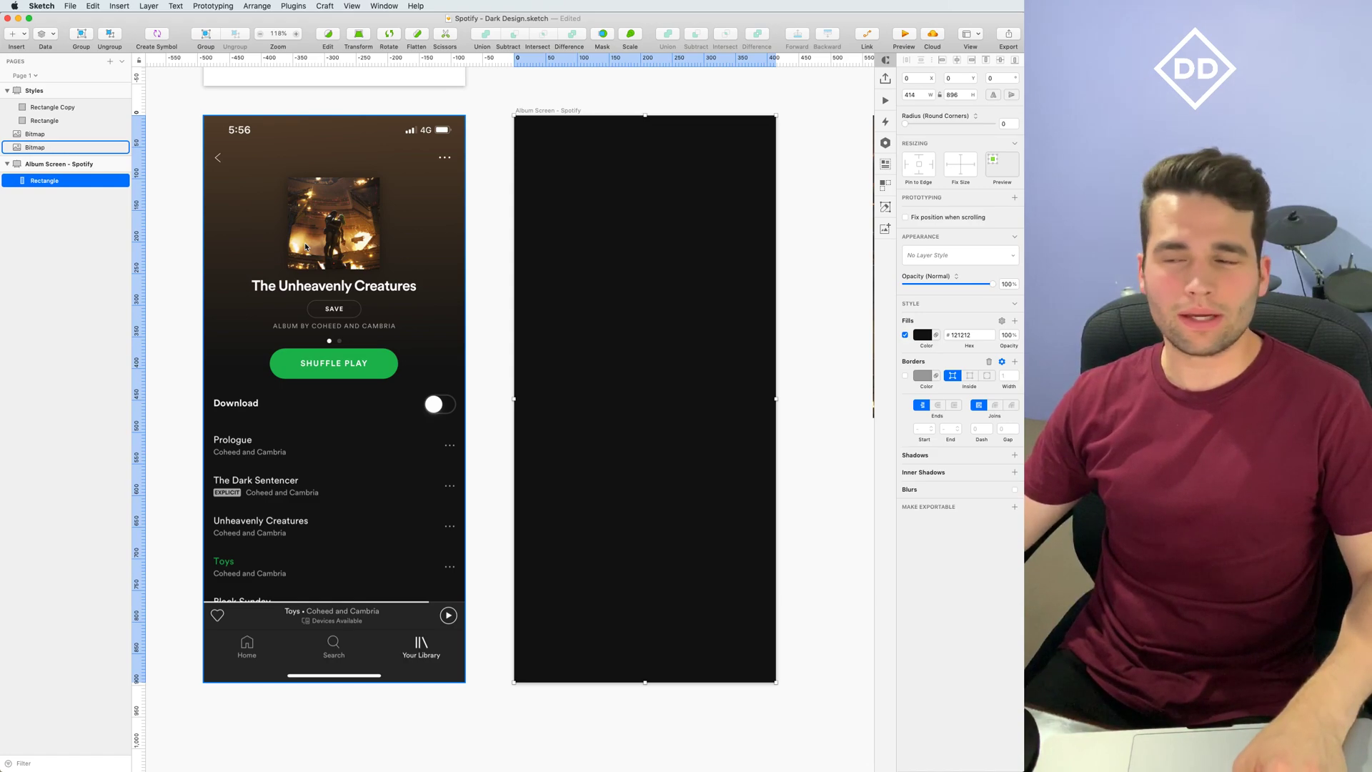
pyautogui.click(481, 156)
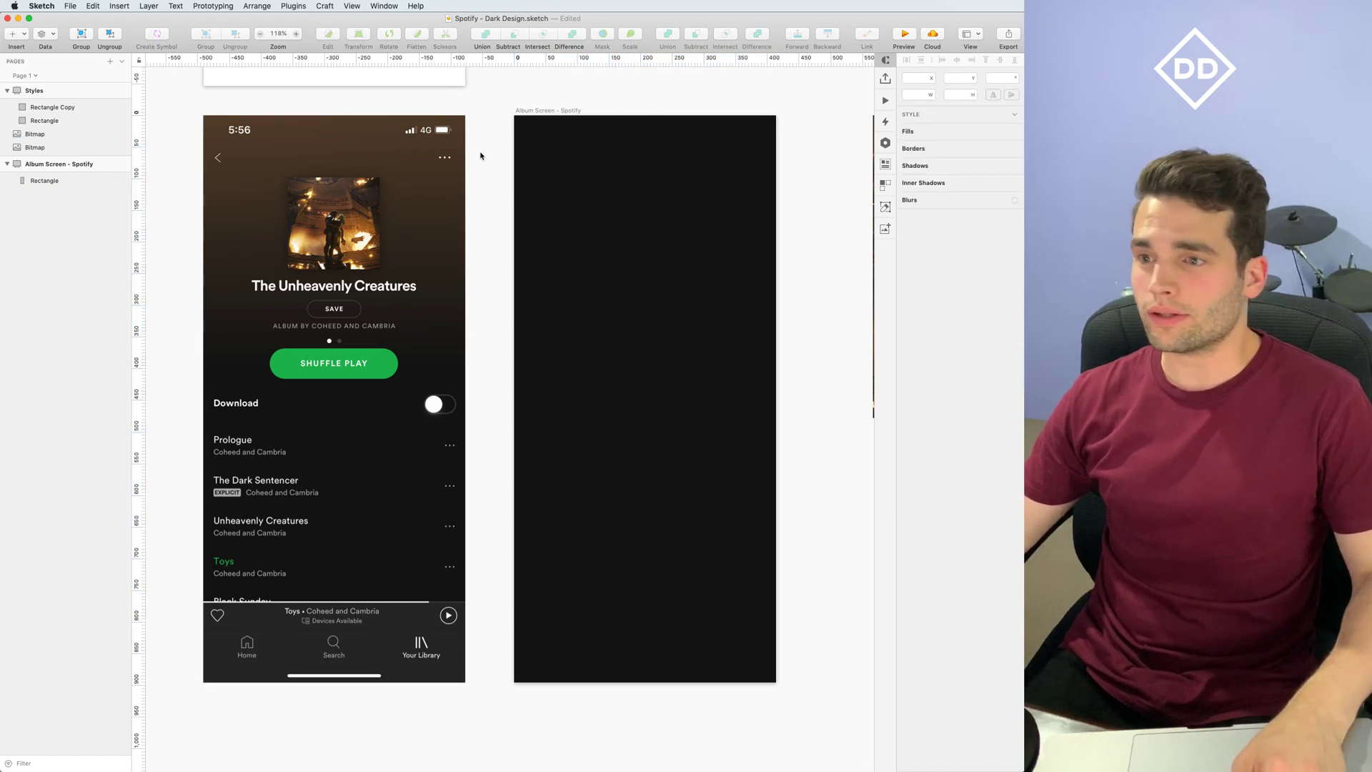
pyautogui.hscroll(2, 473, 158)
pyautogui.scroll(1, 473, 158)
pyautogui.hscroll(-2, 503, 101)
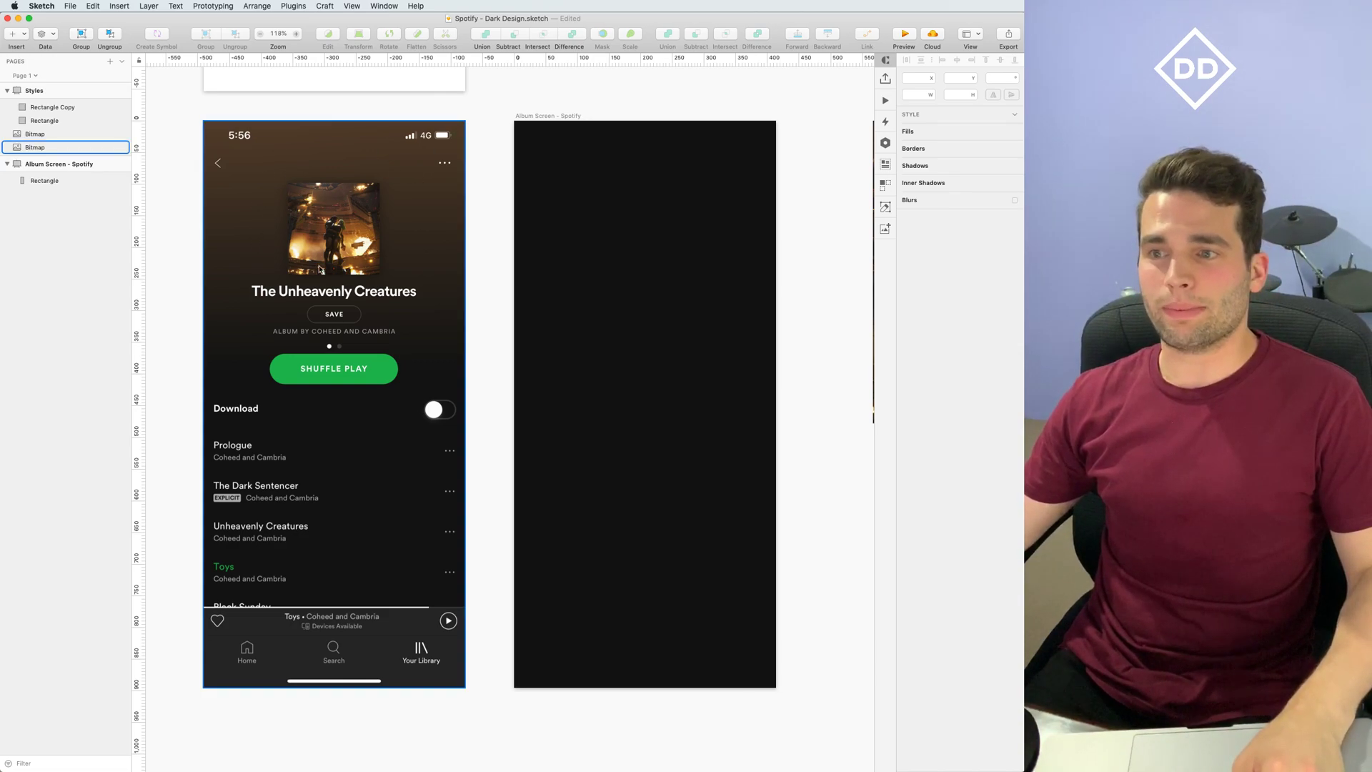
# Copy the large album cover image beside the artboard and paste it into the Album Screen - Spotify artboard
pyautogui.hscroll(5, 715, 207)
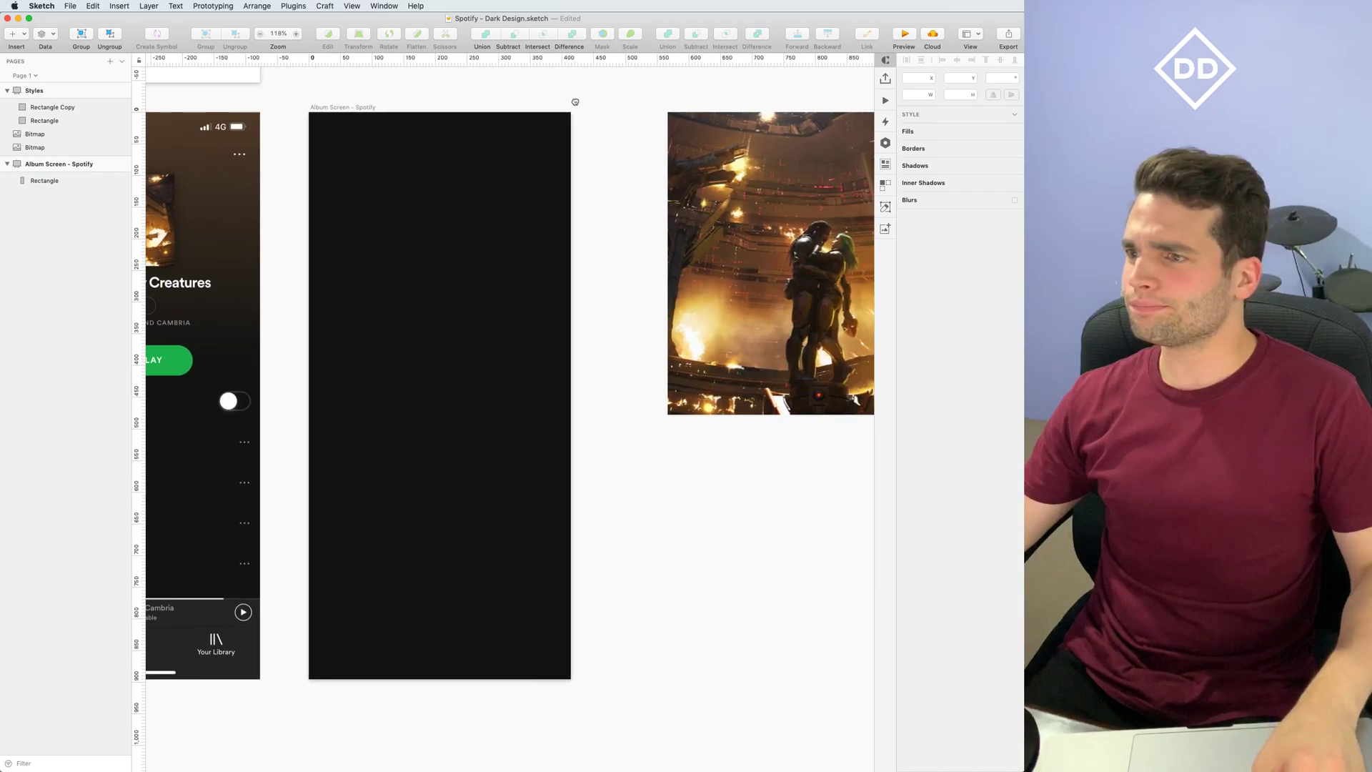
pyautogui.click(716, 204)
pyautogui.hscroll(4, 716, 203)
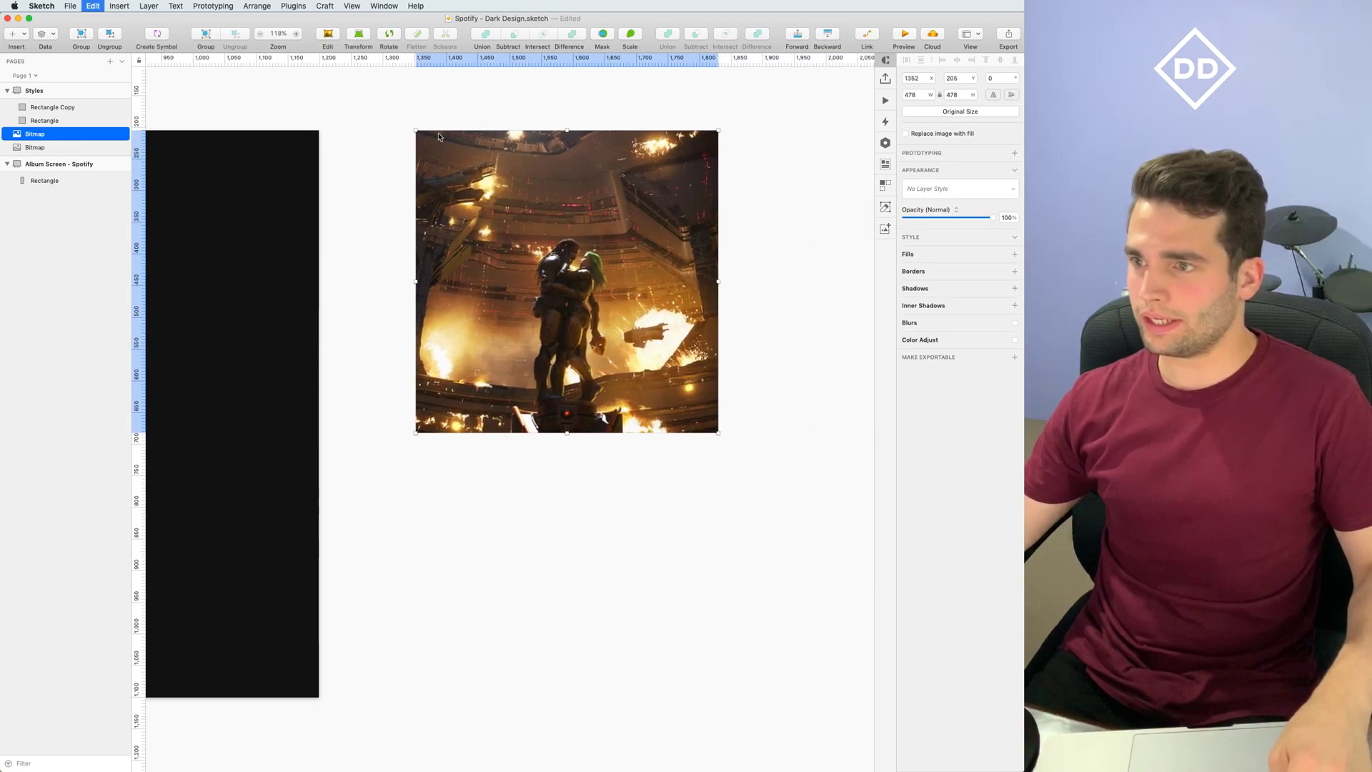
pyautogui.hscroll(-8, 458, 143)
pyautogui.click(444, 201)
pyautogui.press('super+space')
pyautogui.press('Escape')
pyautogui.click(393, 153)
pyautogui.press('super+v')
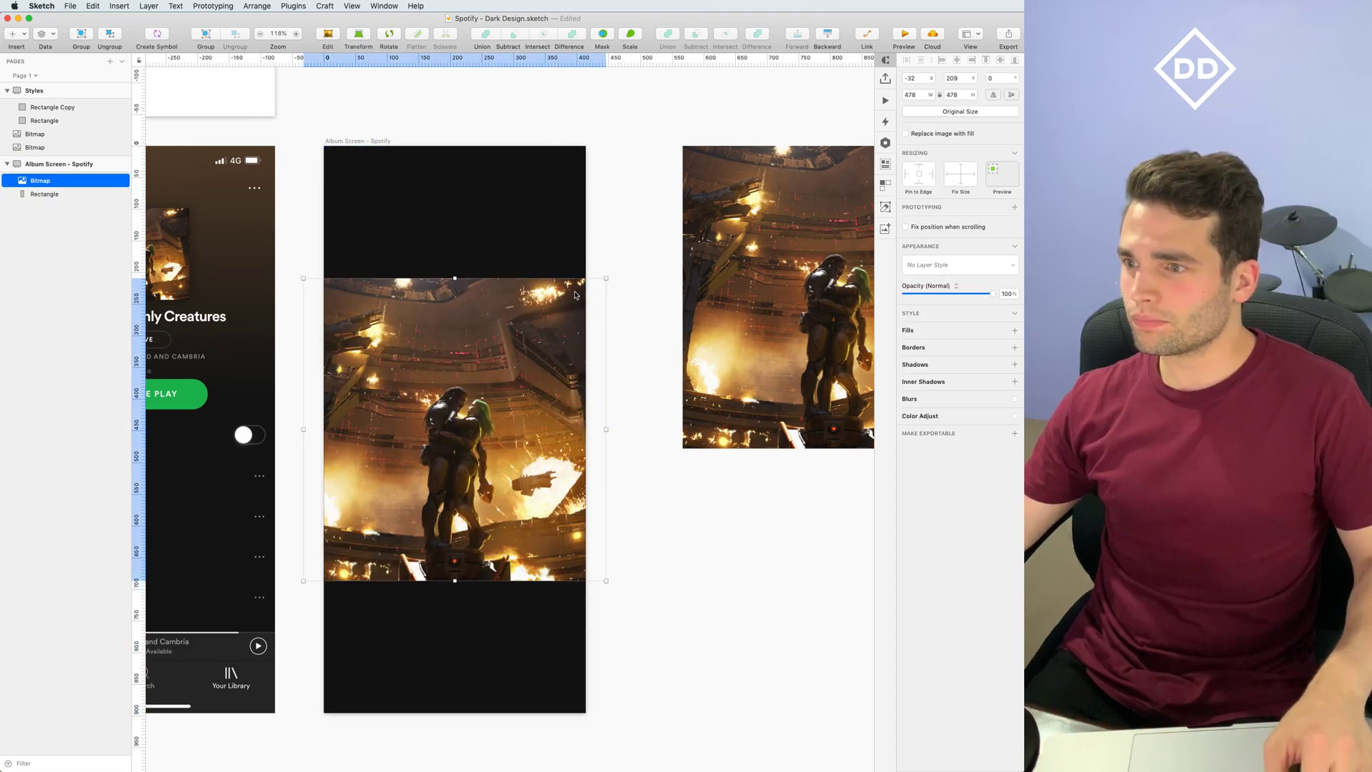
# Shrink the pasted album cover to 150 × 150 and center it near the artboard's top at X 132, Y 90
pyautogui.moveTo(455, 278); pyautogui.dragTo(472, 211)
pyautogui.hscroll(-5, 472, 214)
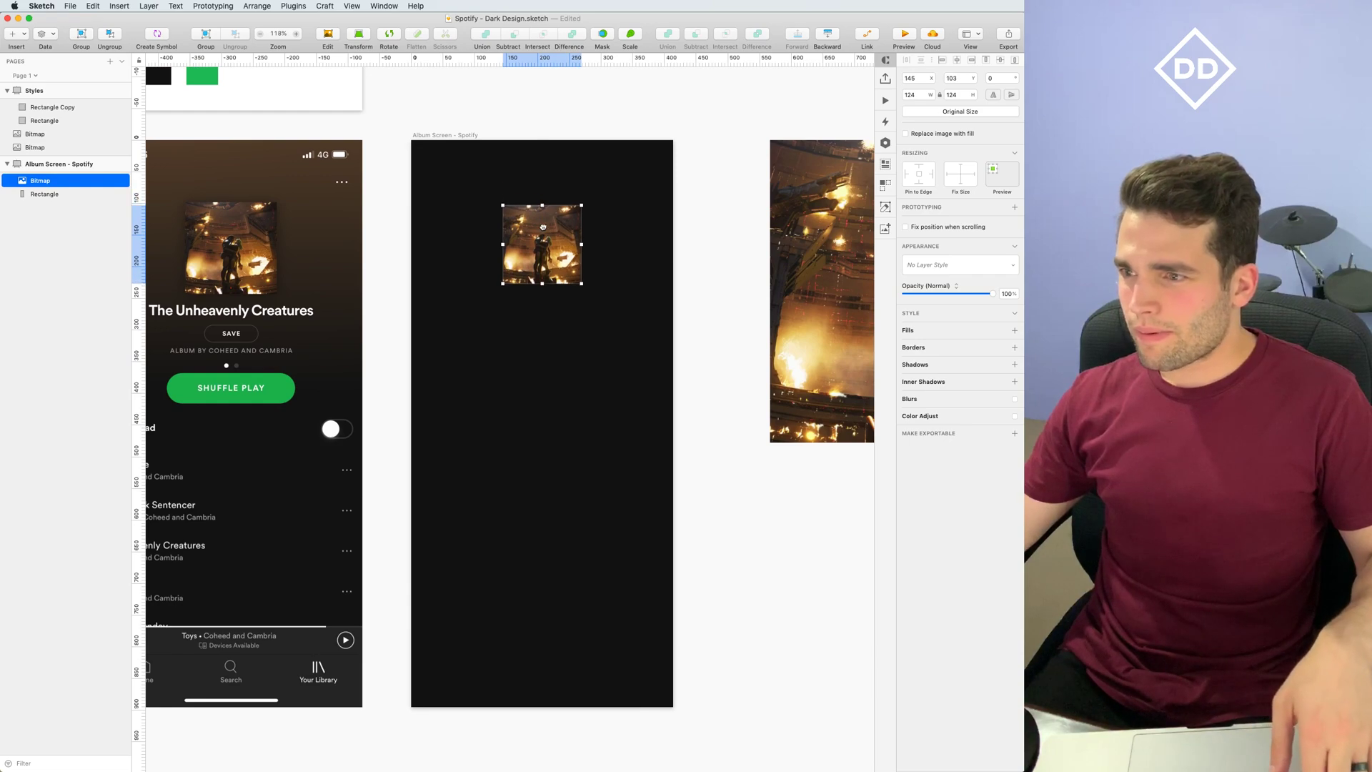
pyautogui.moveTo(582, 205); pyautogui.dragTo(589, 195)
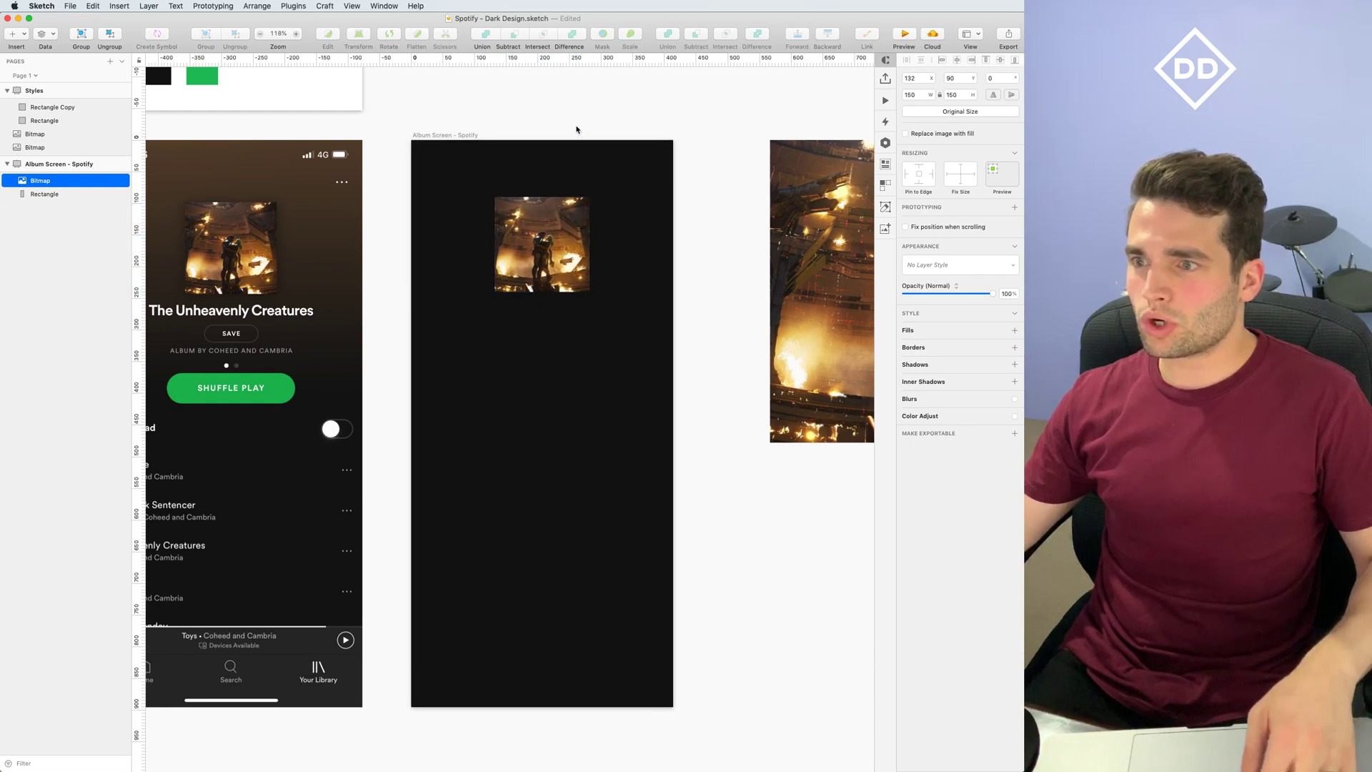
pyautogui.click(582, 127)
pyautogui.hscroll(-5, 591, 126)
pyautogui.hscroll(3, 644, 122)
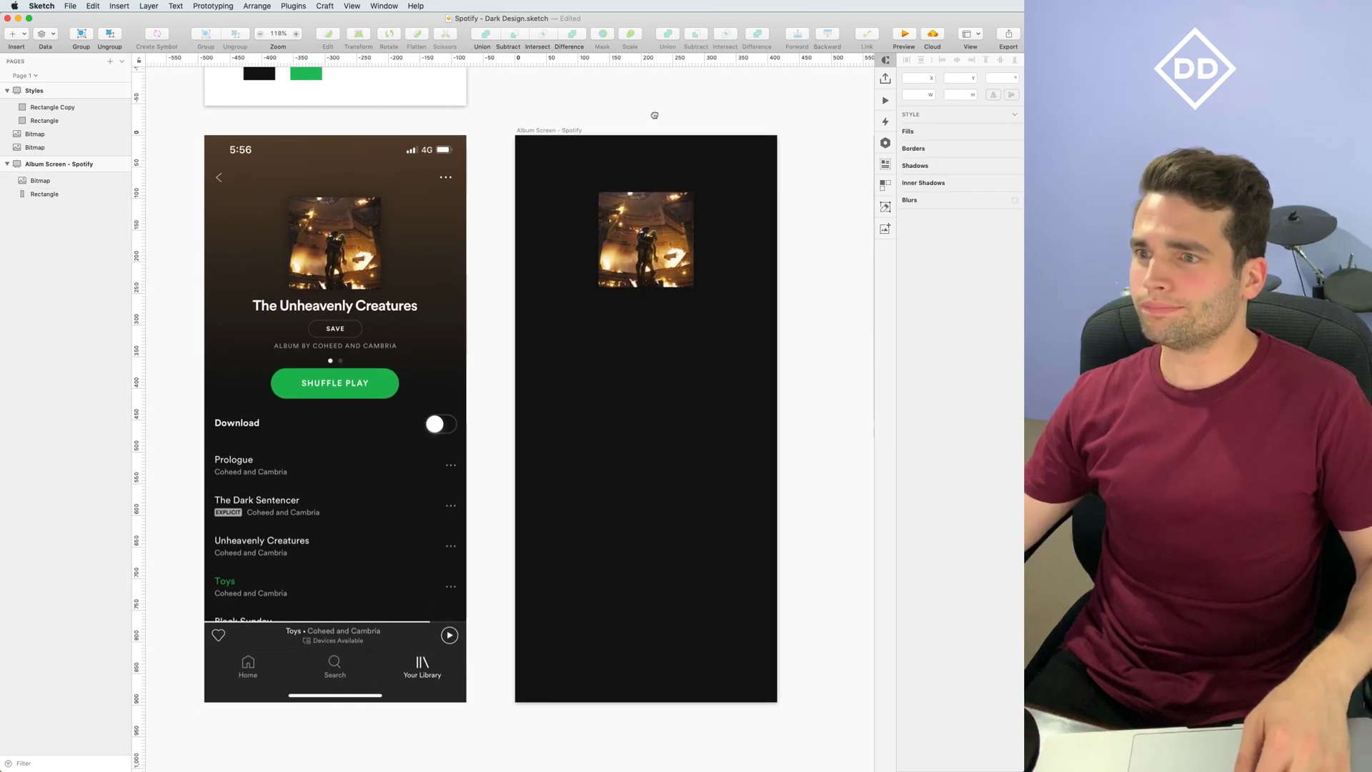
pyautogui.click(561, 224)
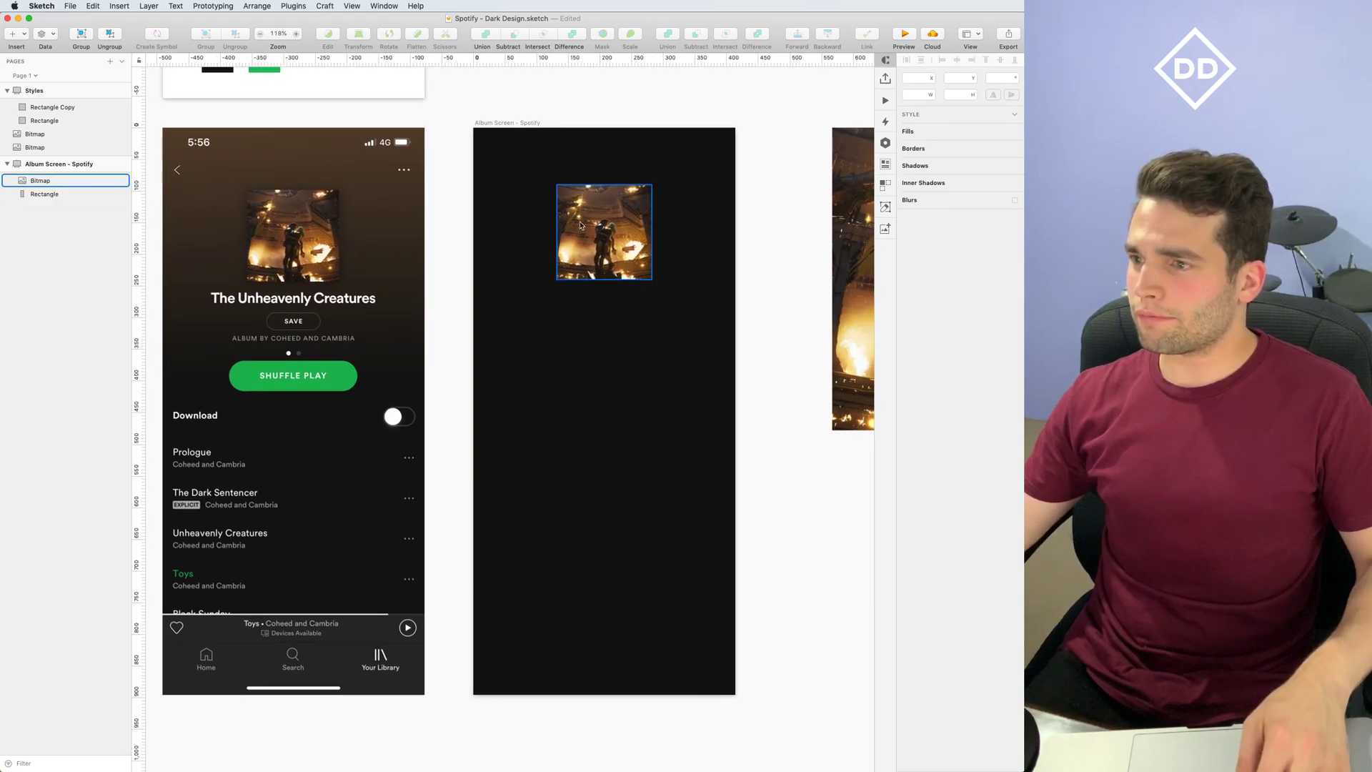
pyautogui.click(605, 123)
pyautogui.hscroll(3, 614, 96)
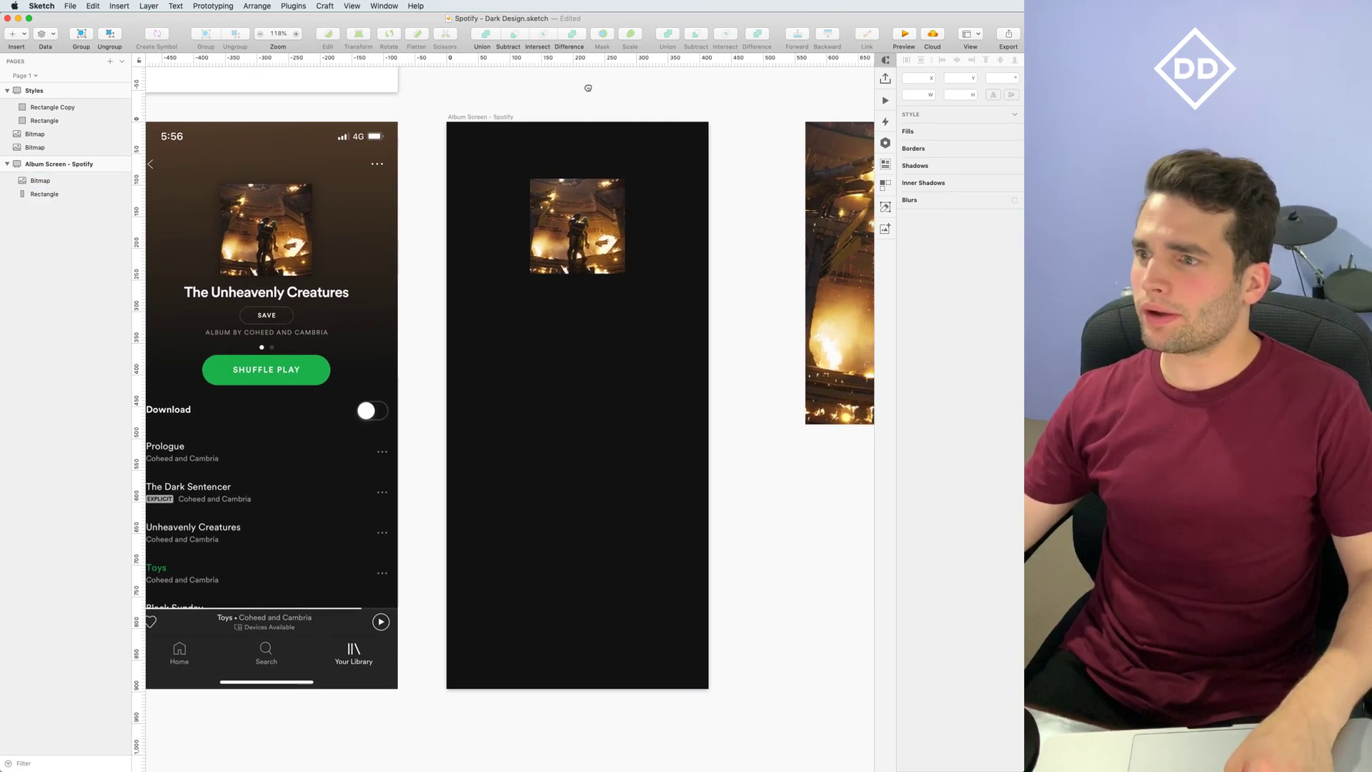
# Add a centered white Proxima Nova placeholder text layer below the album cover and set its size to 25
pyautogui.click(39, 47)
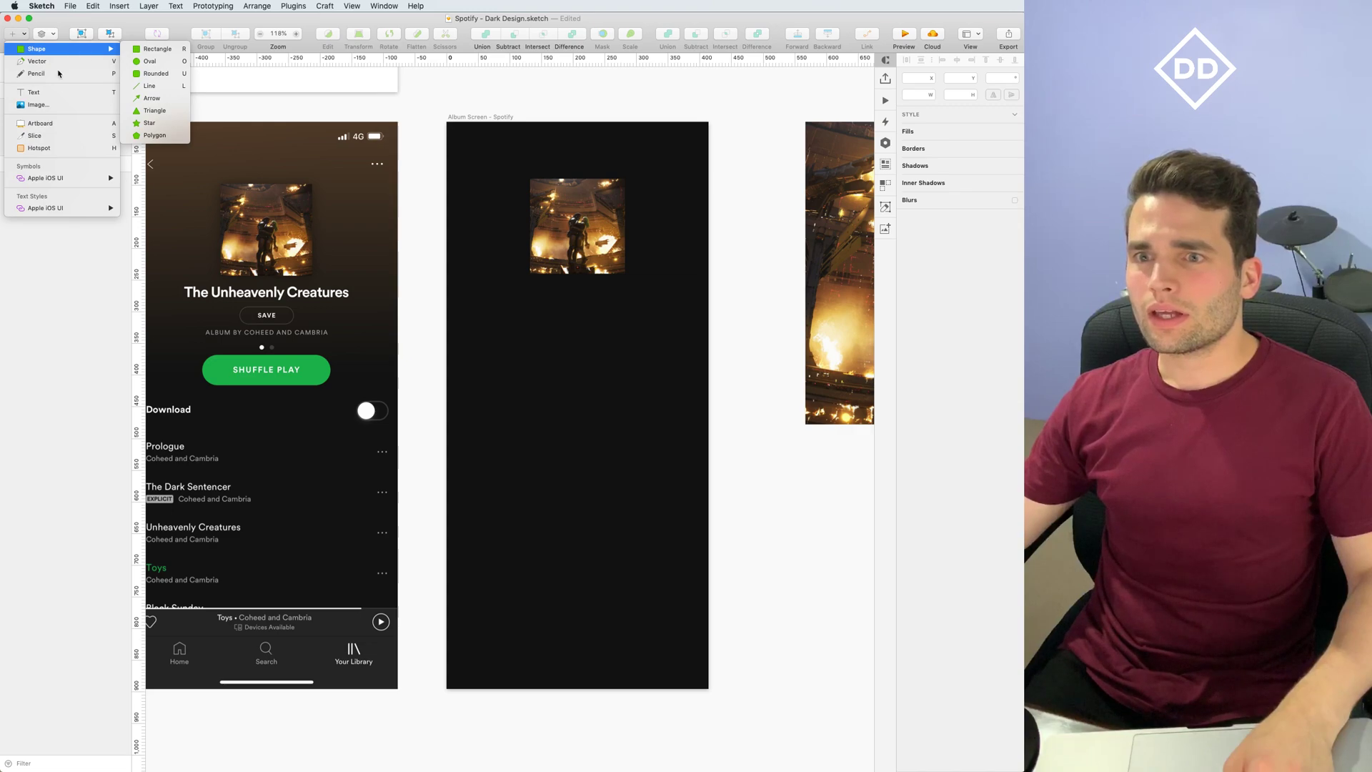
pyautogui.click(50, 93)
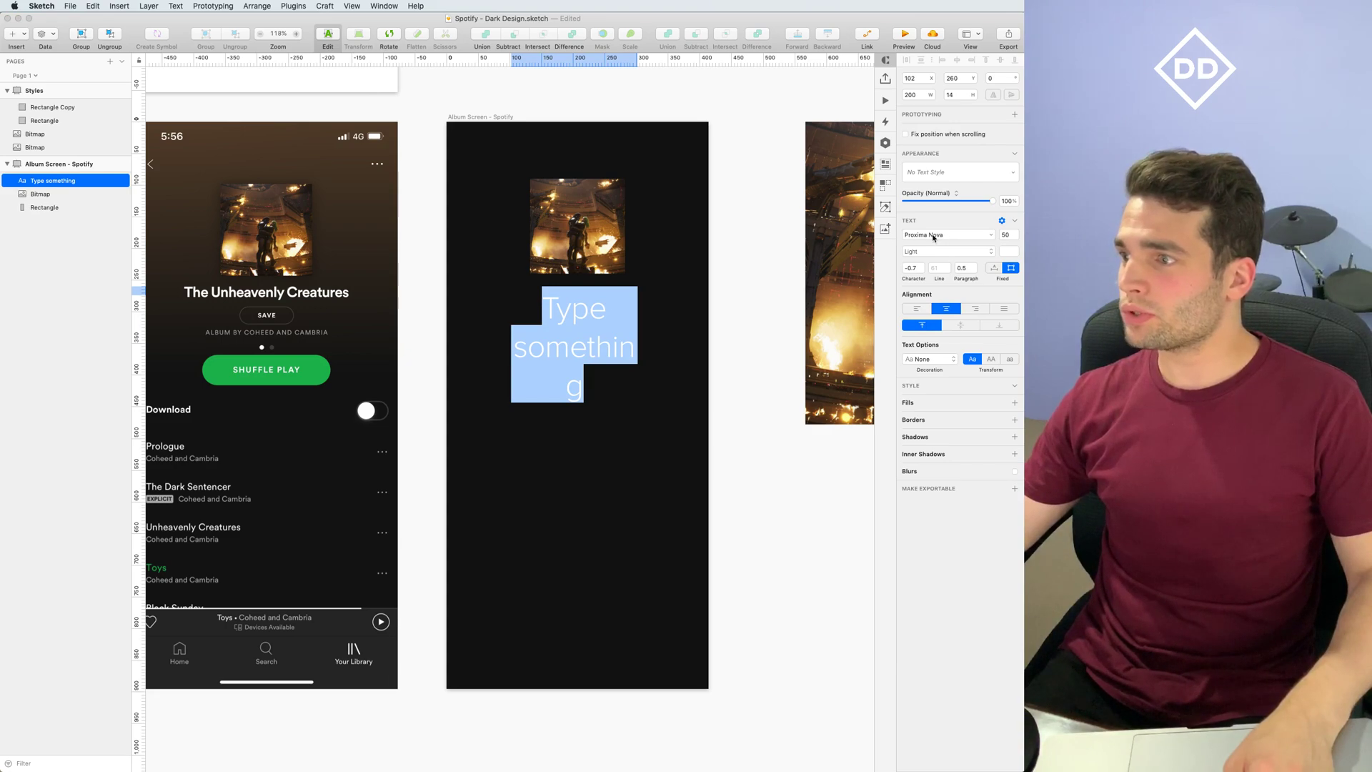
pyautogui.click(1008, 251)
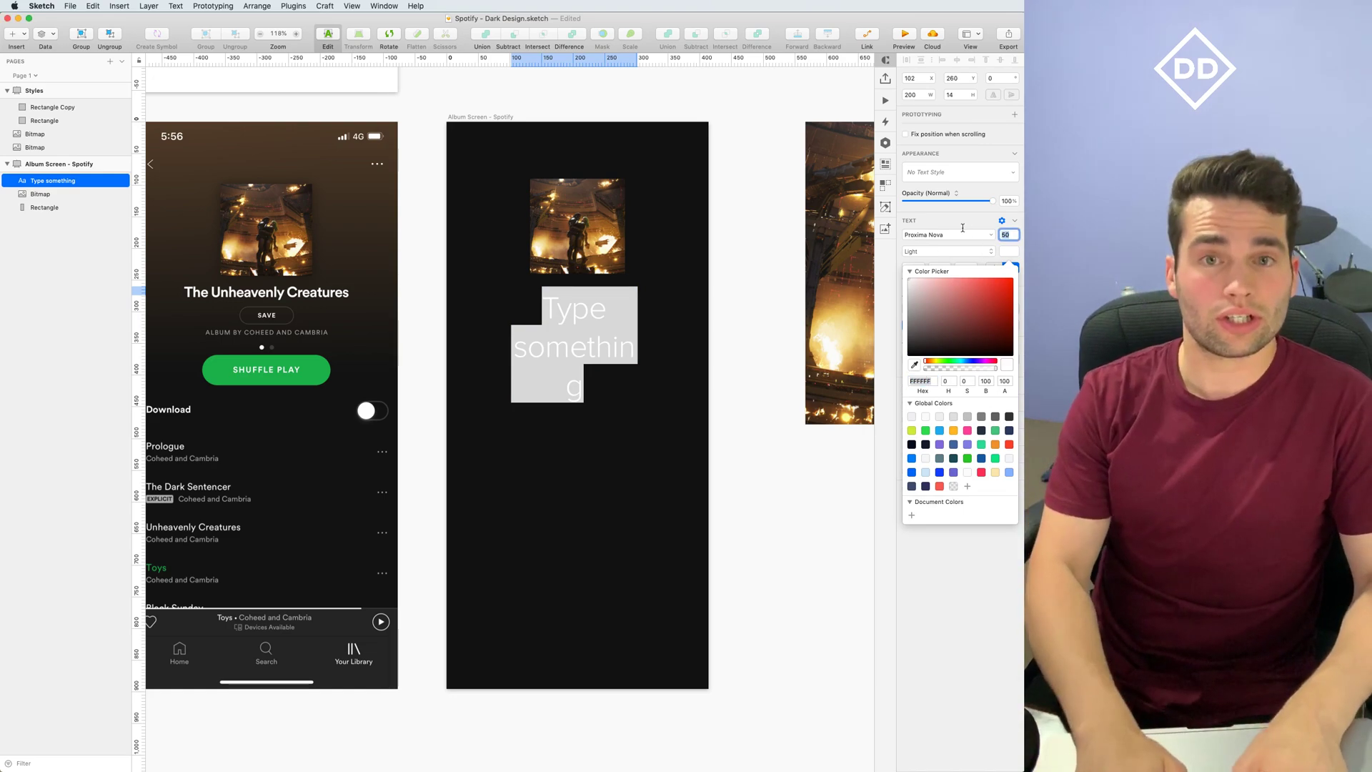
pyautogui.write('30')
pyautogui.press('Return')
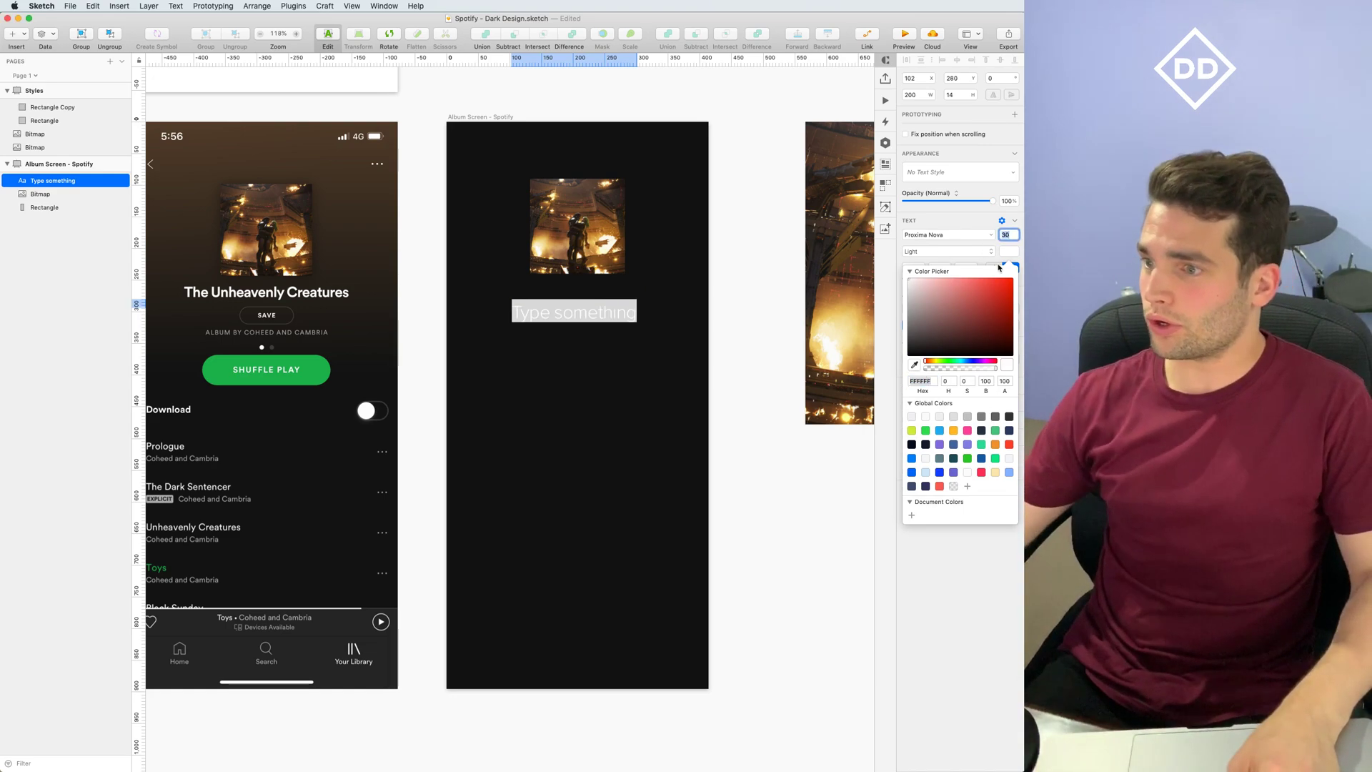
pyautogui.write('25')
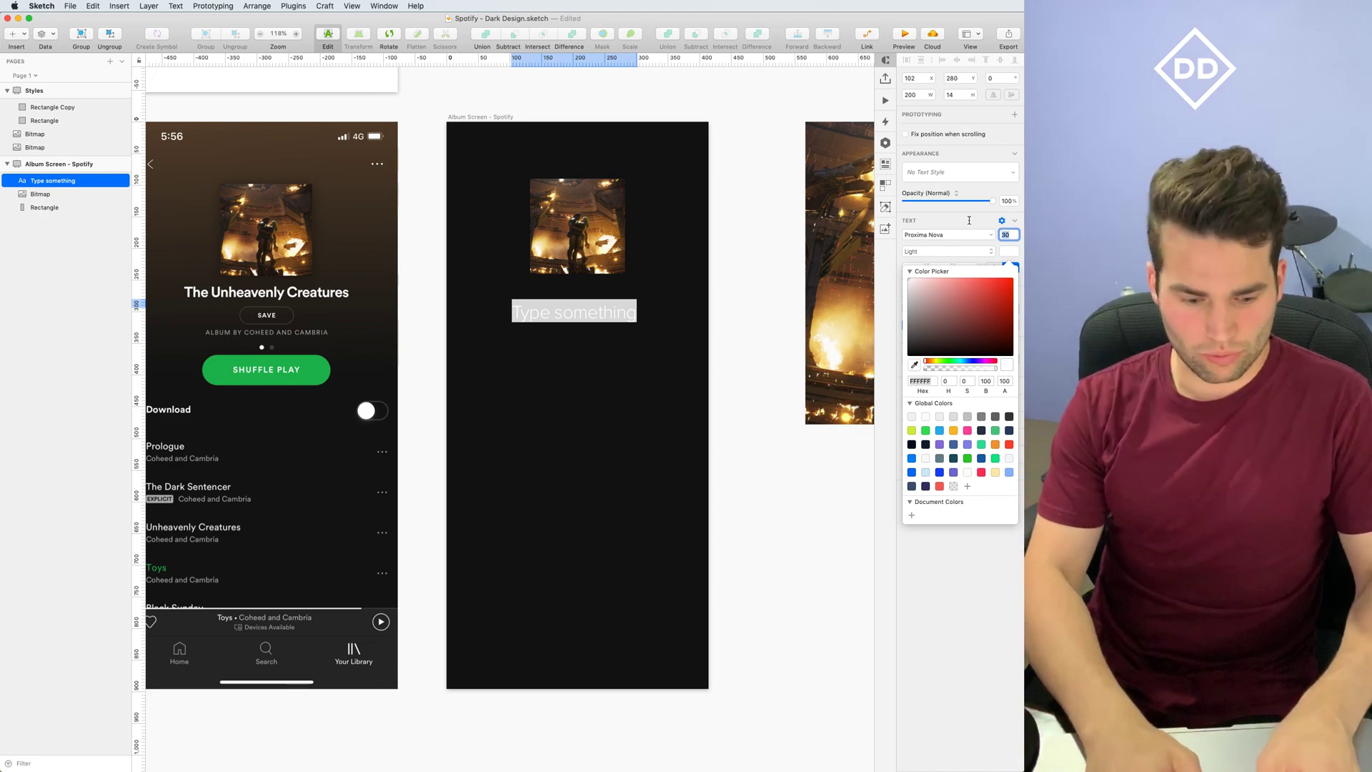
pyautogui.press('Return')
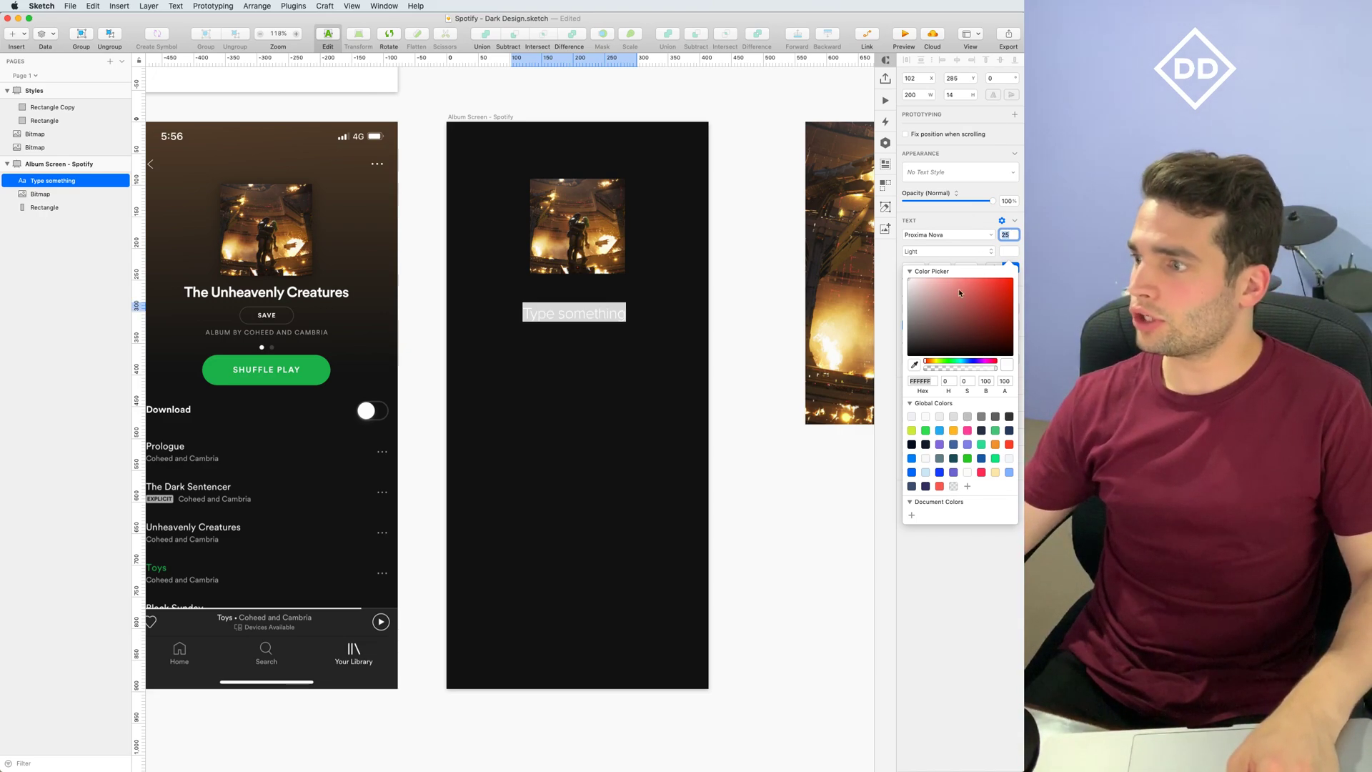
# Set the placeholder title's weight to Extrabold and move it up closer to the album cover
pyautogui.click(957, 252)
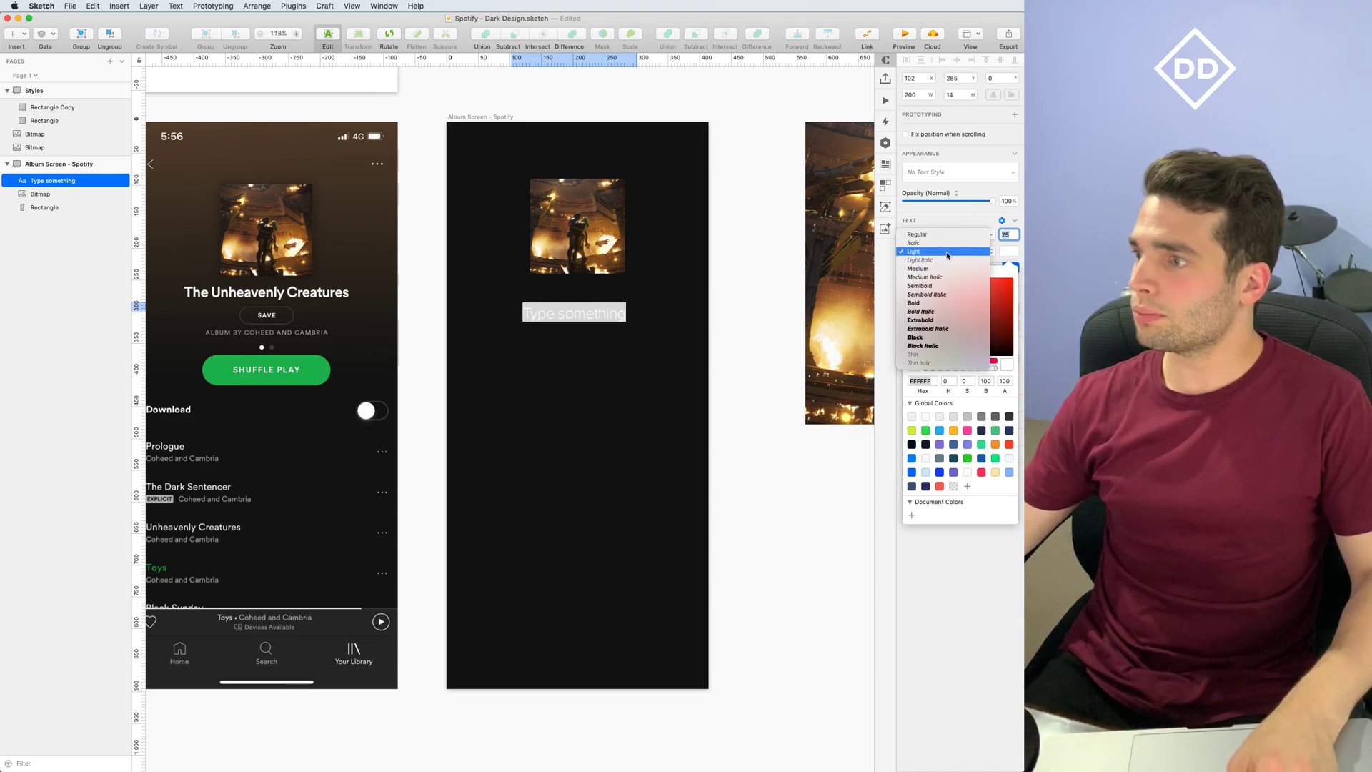
pyautogui.click(933, 321)
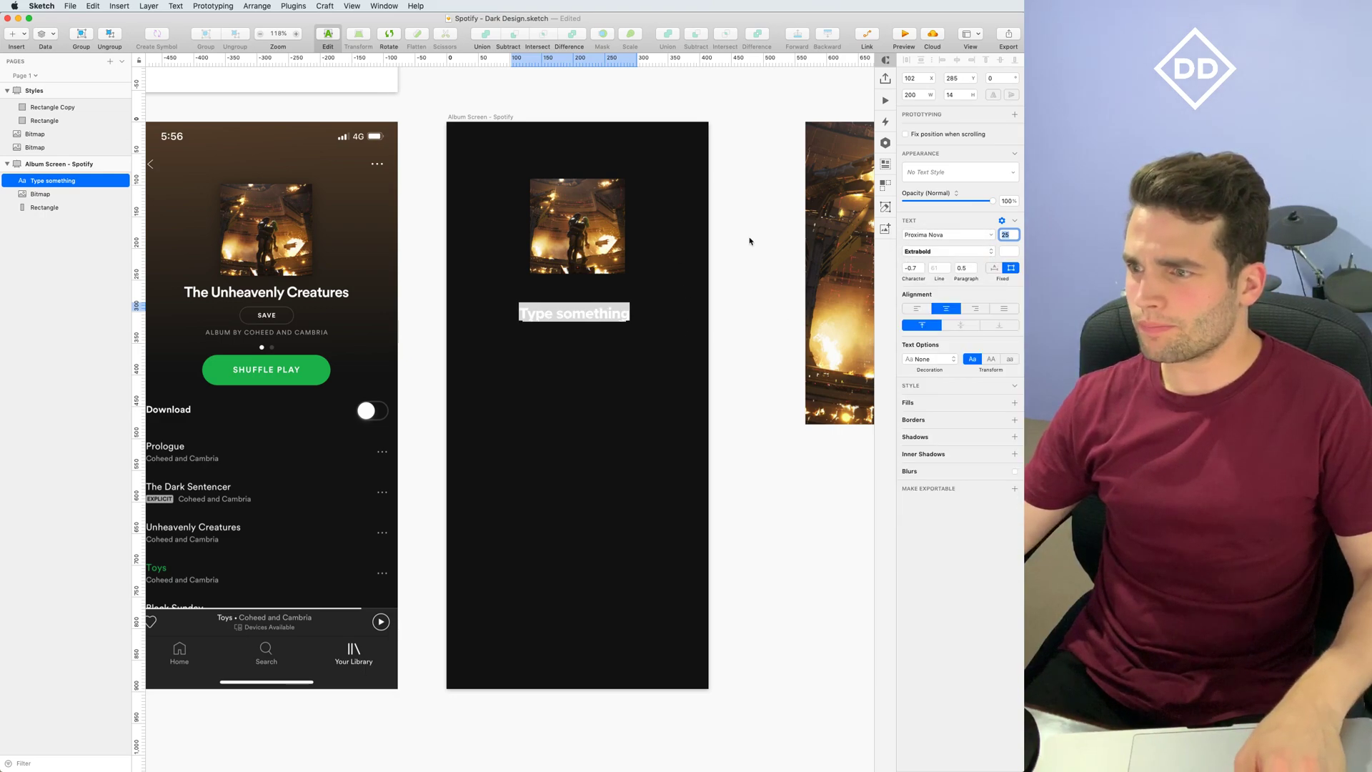
pyautogui.press('Escape')
pyautogui.hscroll(-5, 758, 272)
pyautogui.moveTo(661, 319); pyautogui.dragTo(661, 301)
pyautogui.click(947, 251)
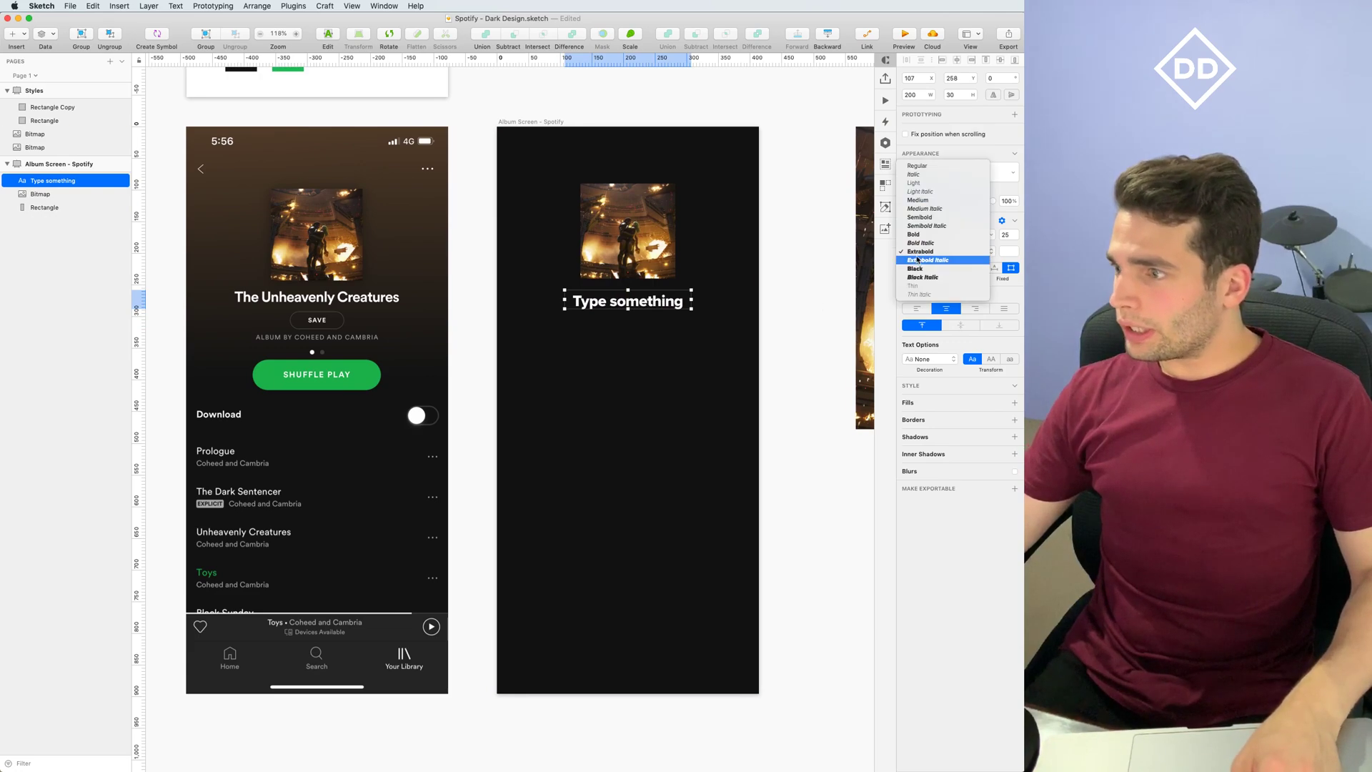
pyautogui.press('Escape')
pyautogui.click(781, 287)
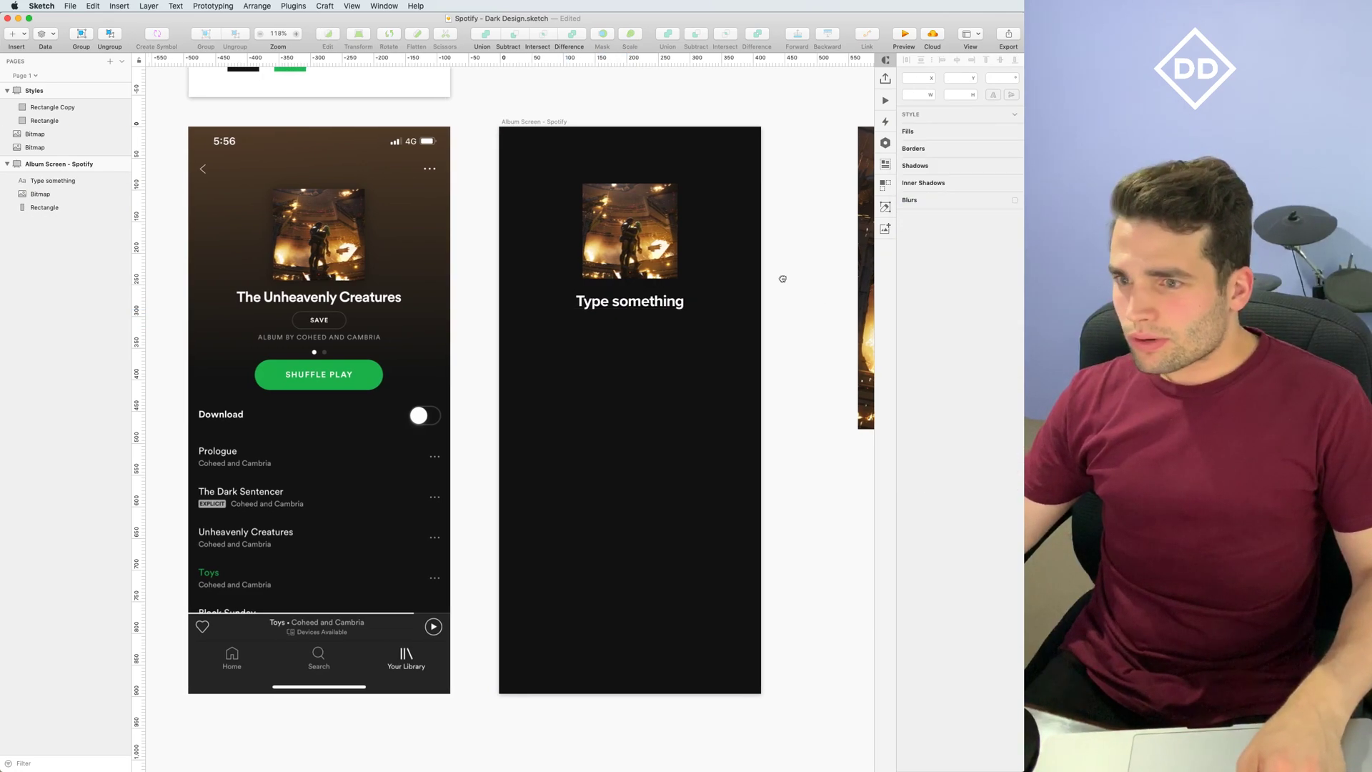
pyautogui.hscroll(-2, 758, 280)
pyautogui.hscroll(-3, 498, 270)
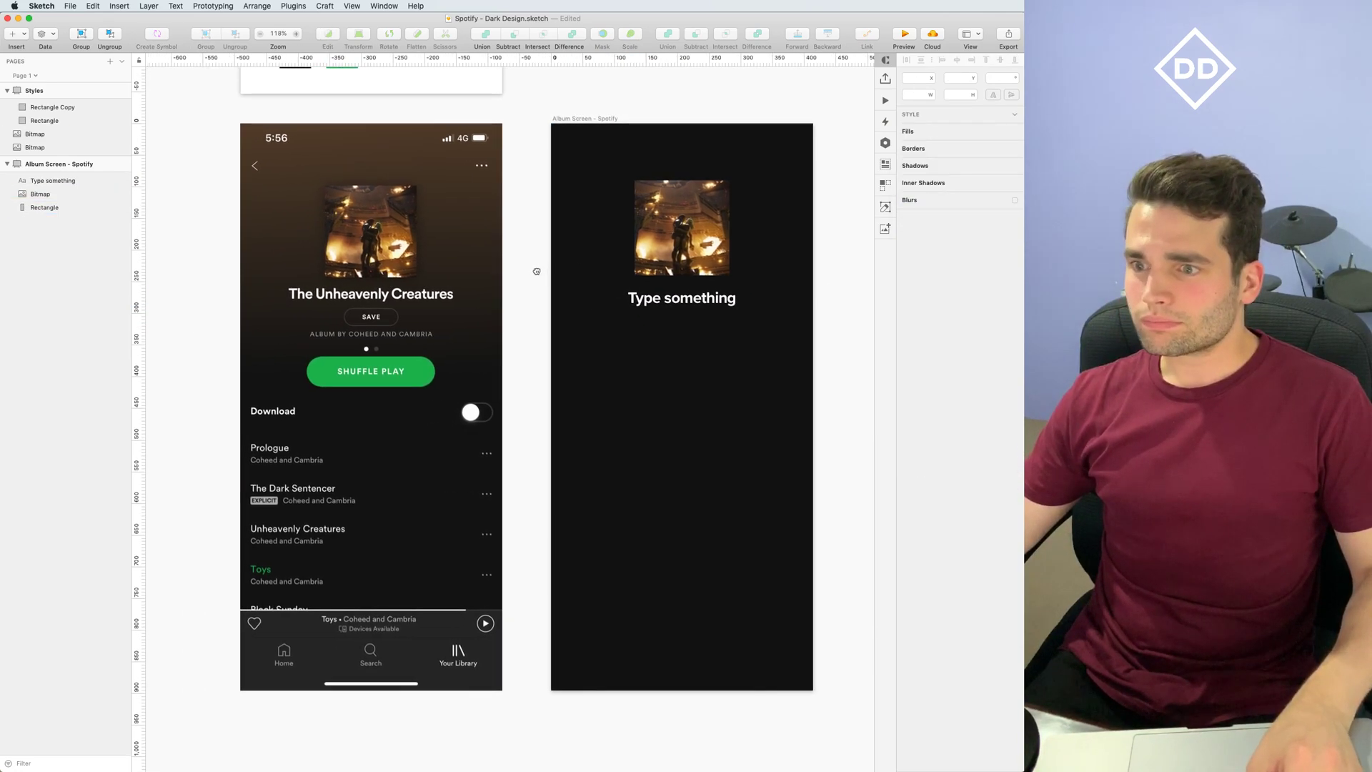
# Compare the placeholder title's weight and letter spacing with the album title in the reference screenshot
pyautogui.scroll(5, 536, 269)
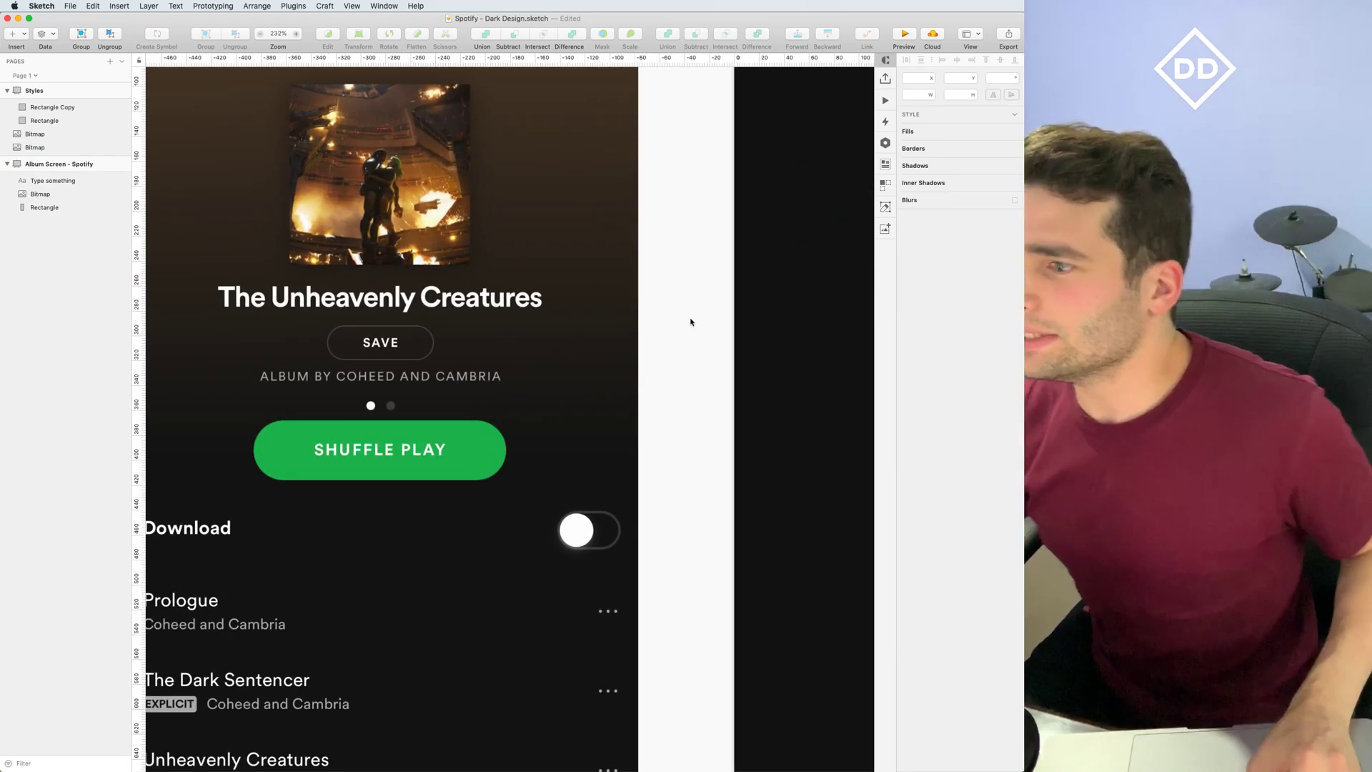
pyautogui.moveTo(701, 303); pyautogui.dragTo(455, 287)
pyautogui.click(800, 295)
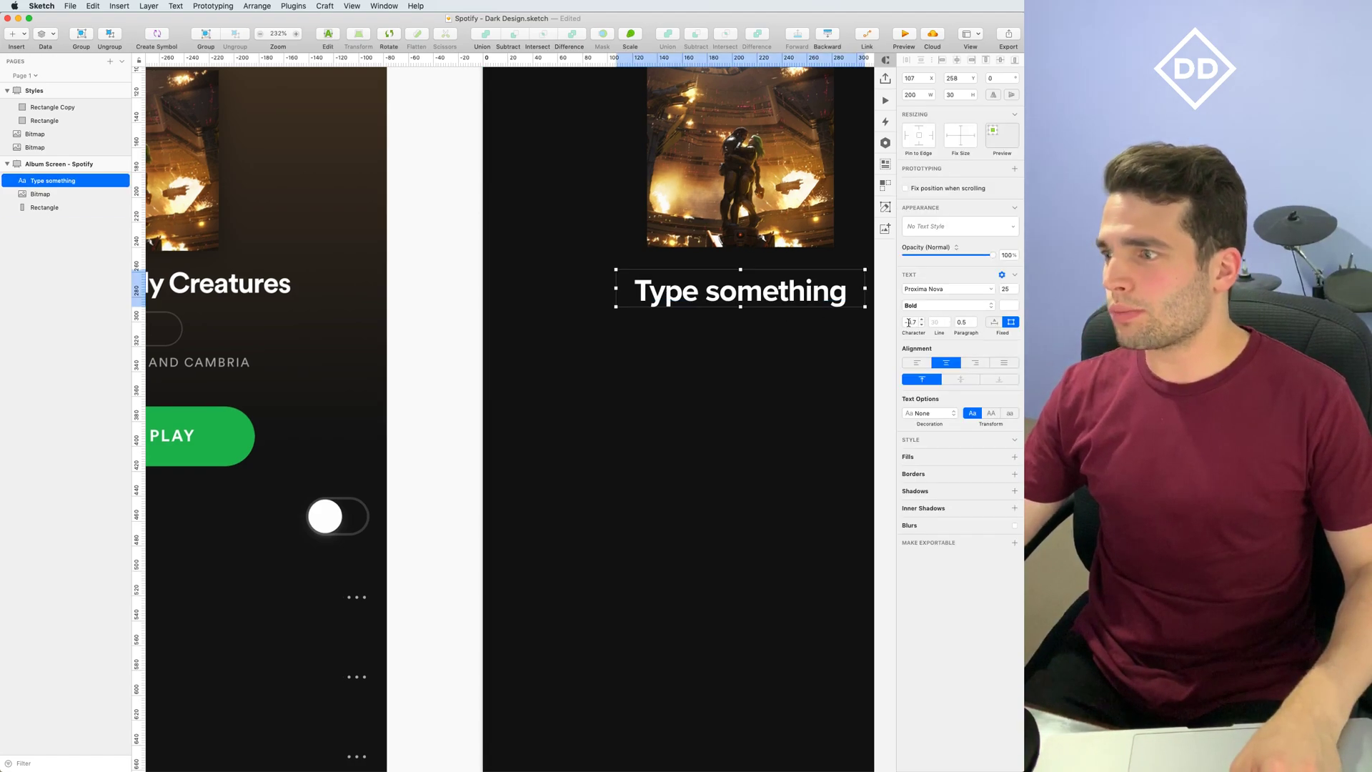
pyautogui.click(429, 224)
pyautogui.scroll(-3, 432, 228)
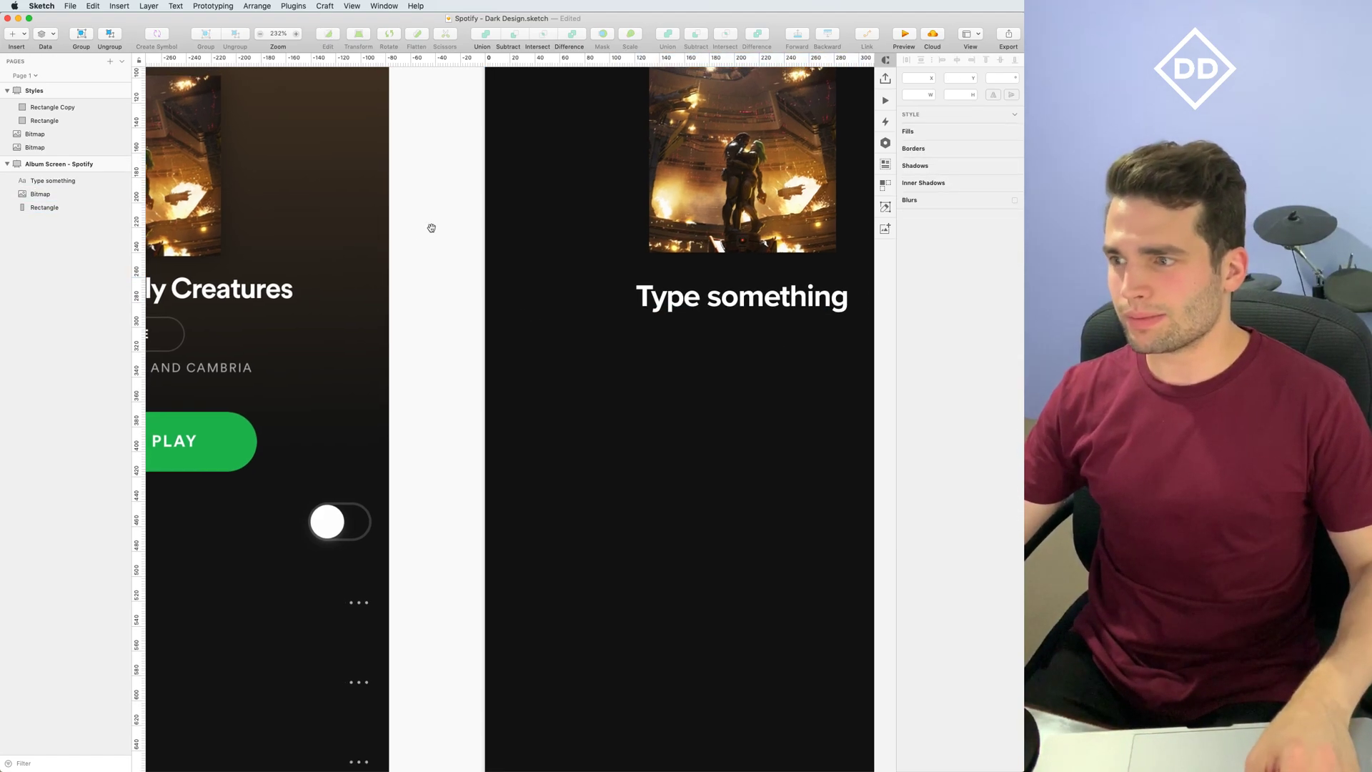
pyautogui.moveTo(439, 238); pyautogui.dragTo(465, 239)
pyautogui.hscroll(-2, 478, 281)
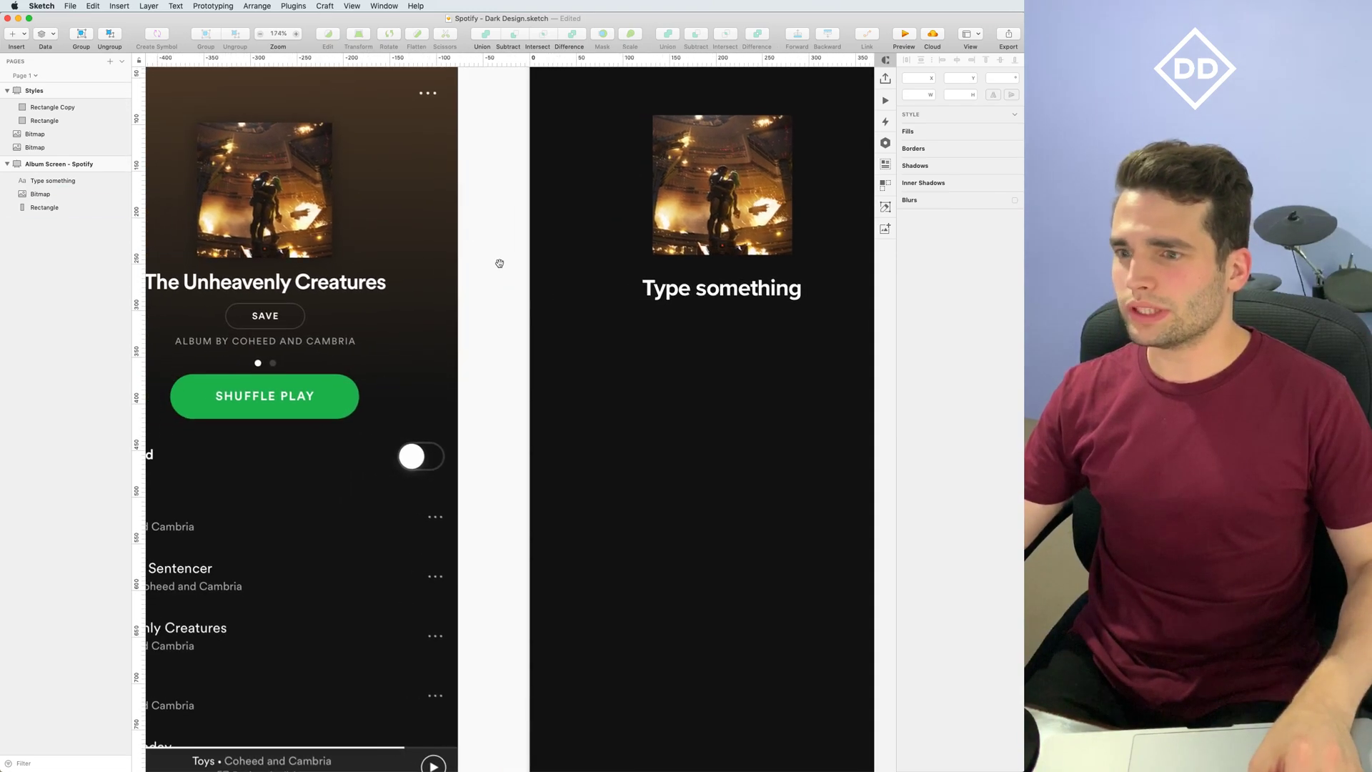
# Try a character spacing of 0 on the placeholder title and undo it
pyautogui.click(692, 296)
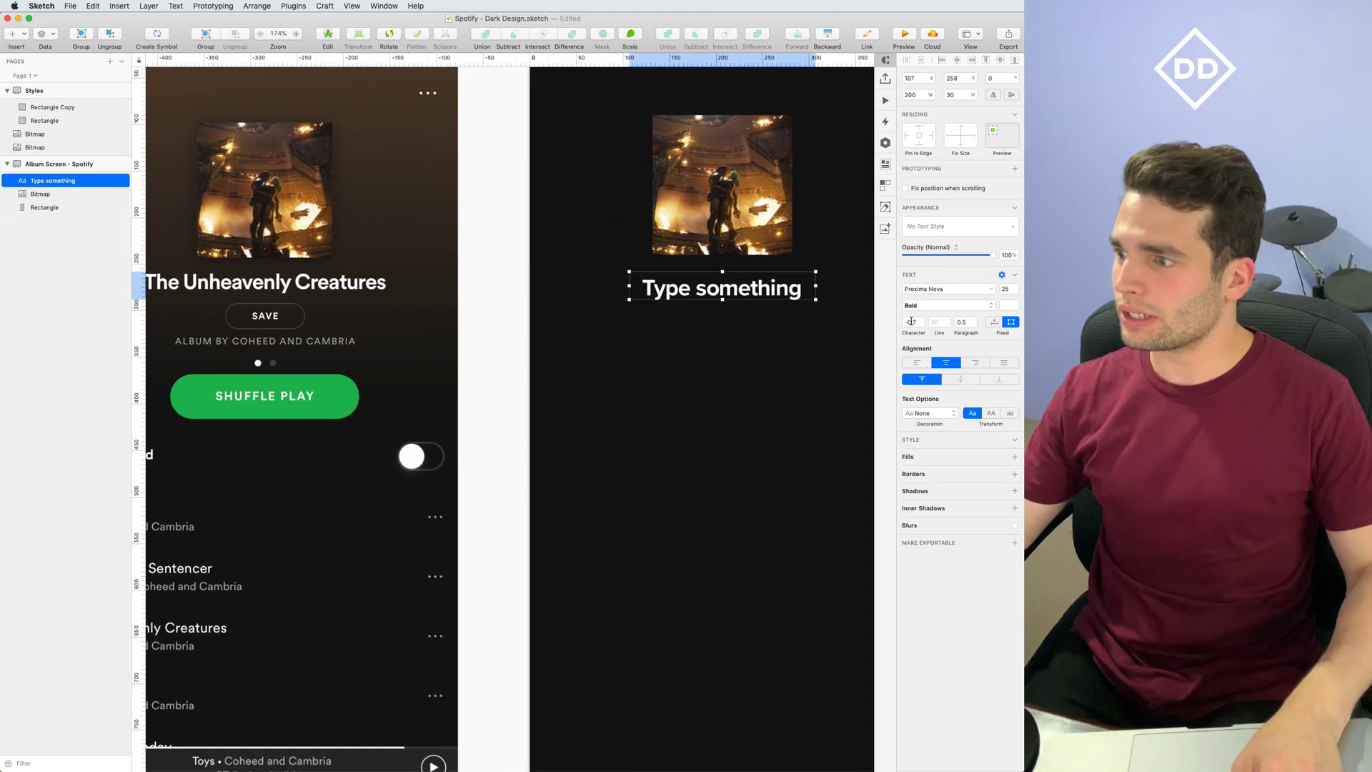
pyautogui.write('0')
pyautogui.press('Return')
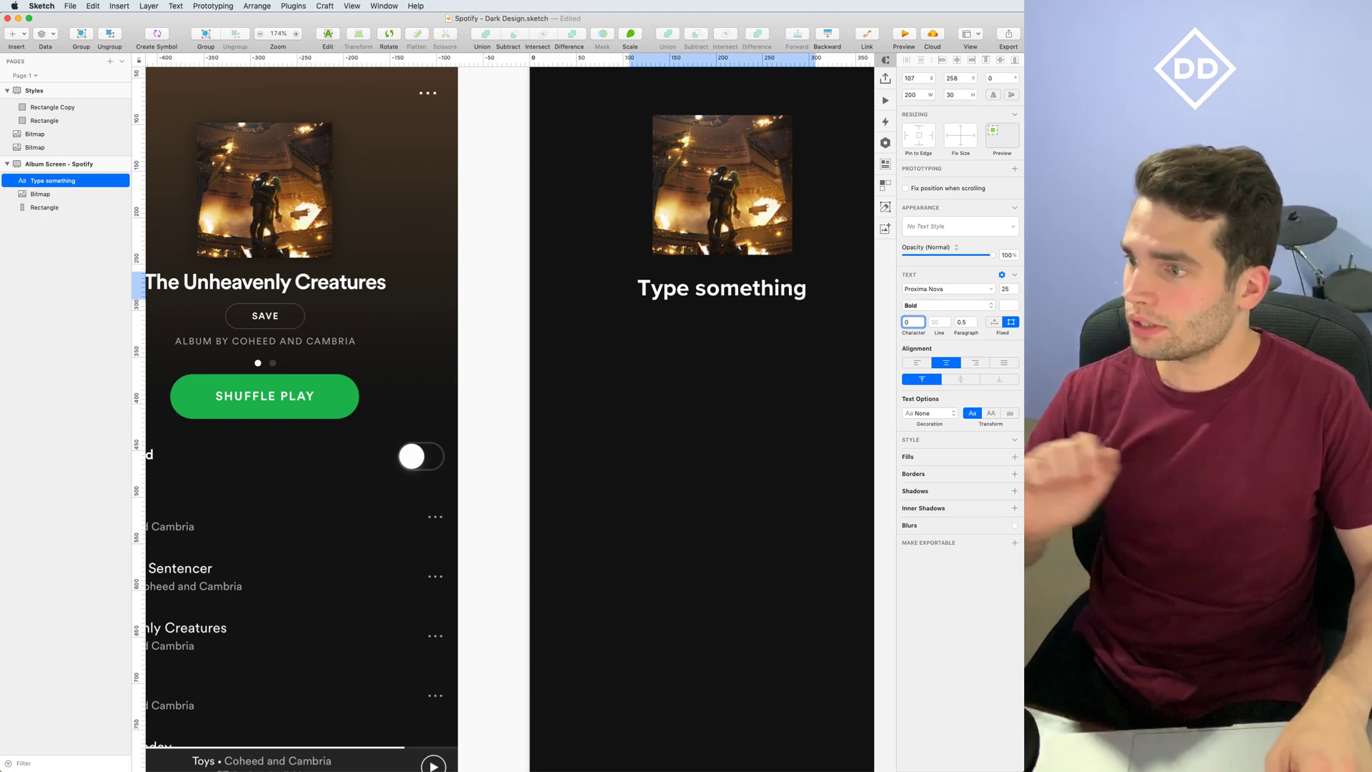
pyautogui.click(475, 224)
pyautogui.press('super+z')
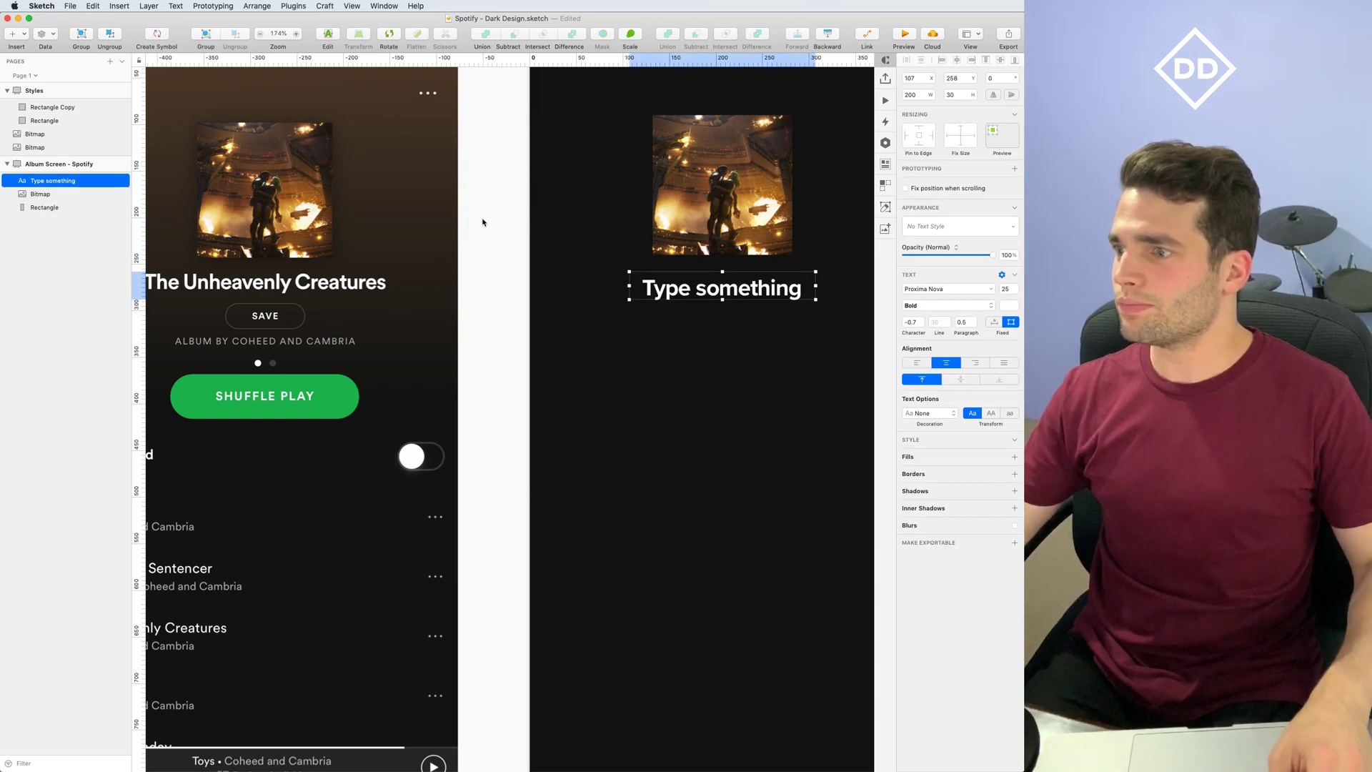
# Examine the title and Save button area of the reference screenshot against the artboard
pyautogui.click(519, 255)
pyautogui.hscroll(-2, 519, 258)
pyautogui.scroll(1, 521, 265)
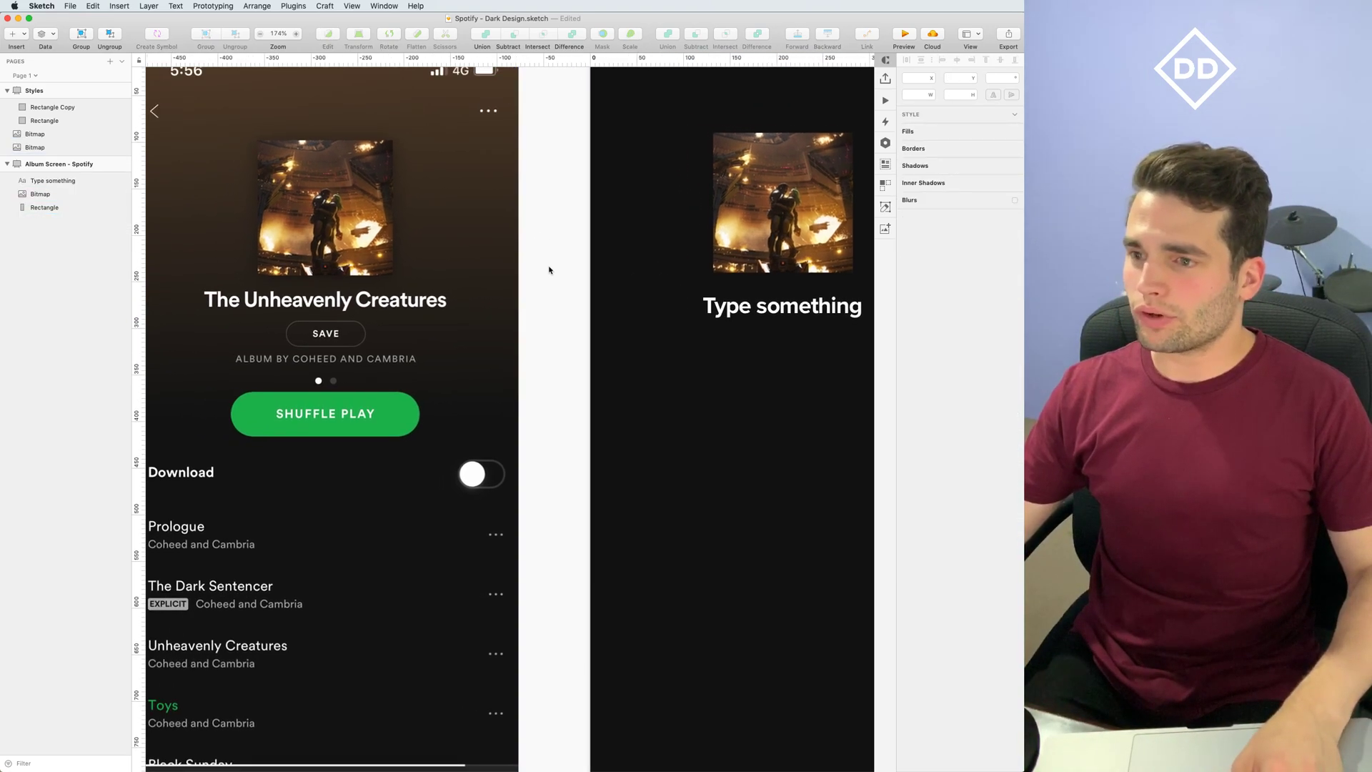
pyautogui.scroll(-3, 526, 272)
pyautogui.click(406, 314)
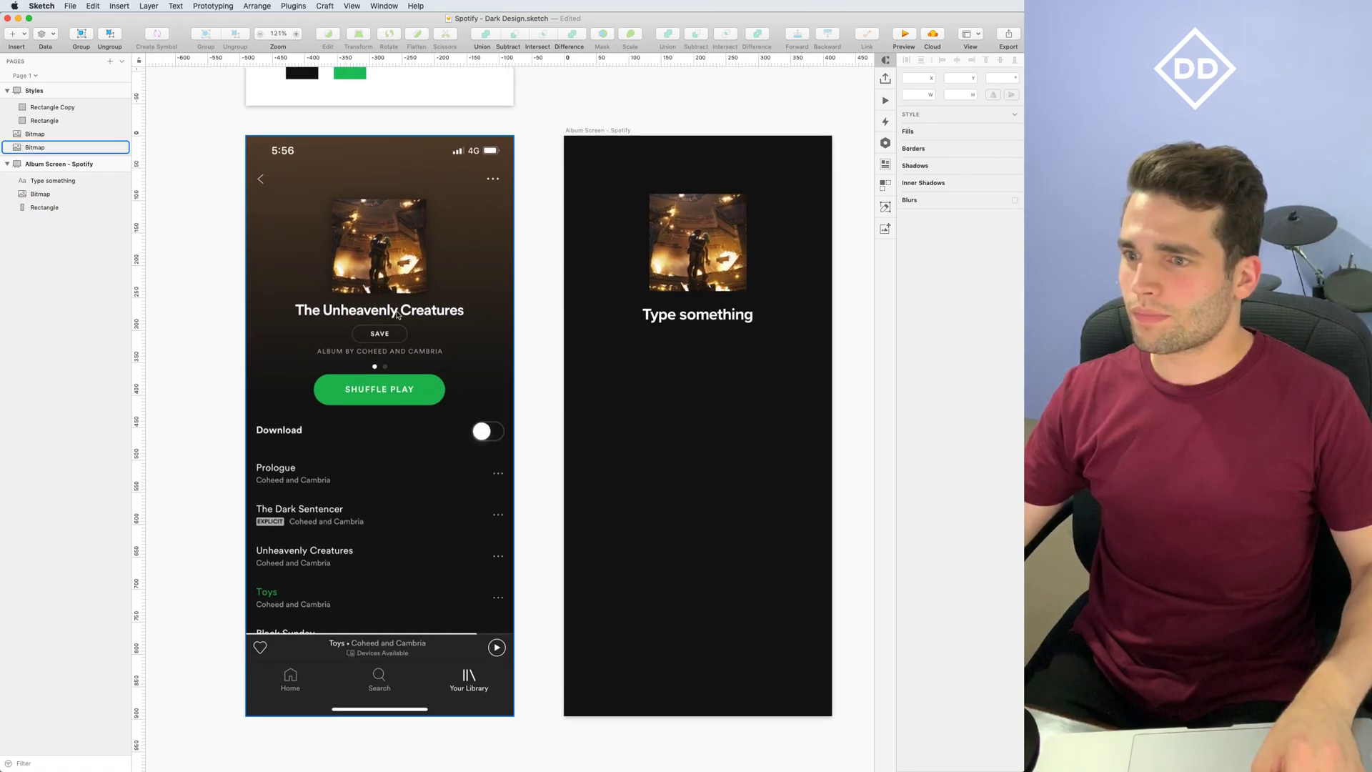
pyautogui.click(533, 308)
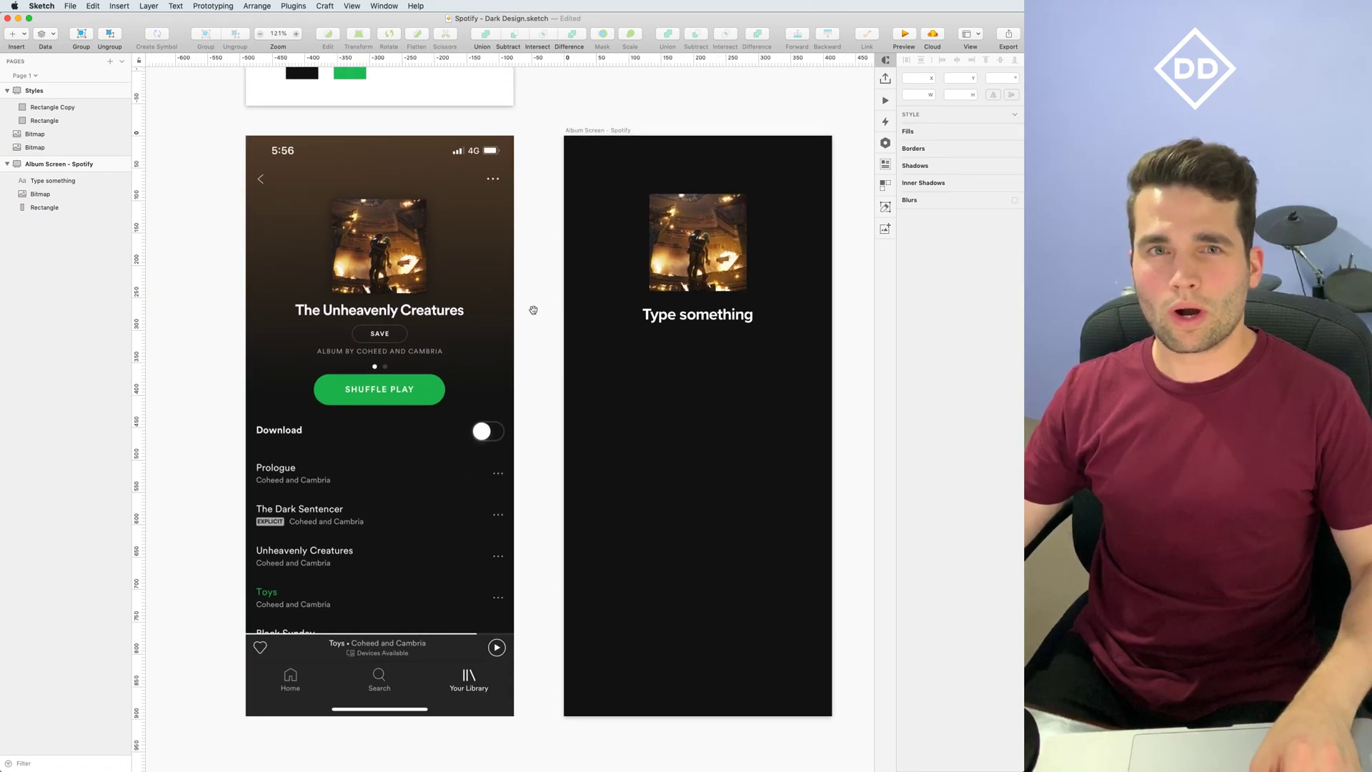
pyautogui.hscroll(2, 508, 307)
pyautogui.click(484, 310)
pyautogui.scroll(5, 500, 314)
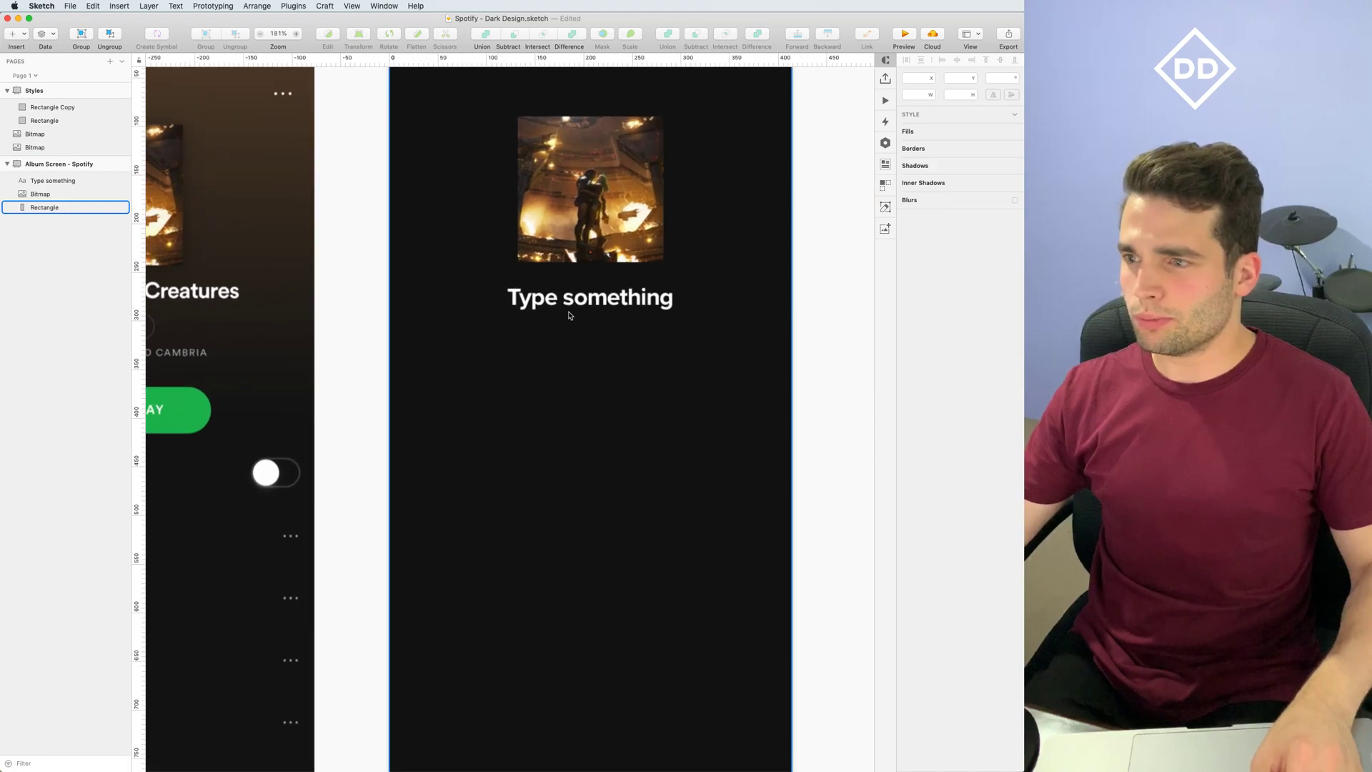
# Draw a 77 × 28 rounded rectangle with radius 14 centered below the placeholder title and turn off its fill
pyautogui.click(14, 34)
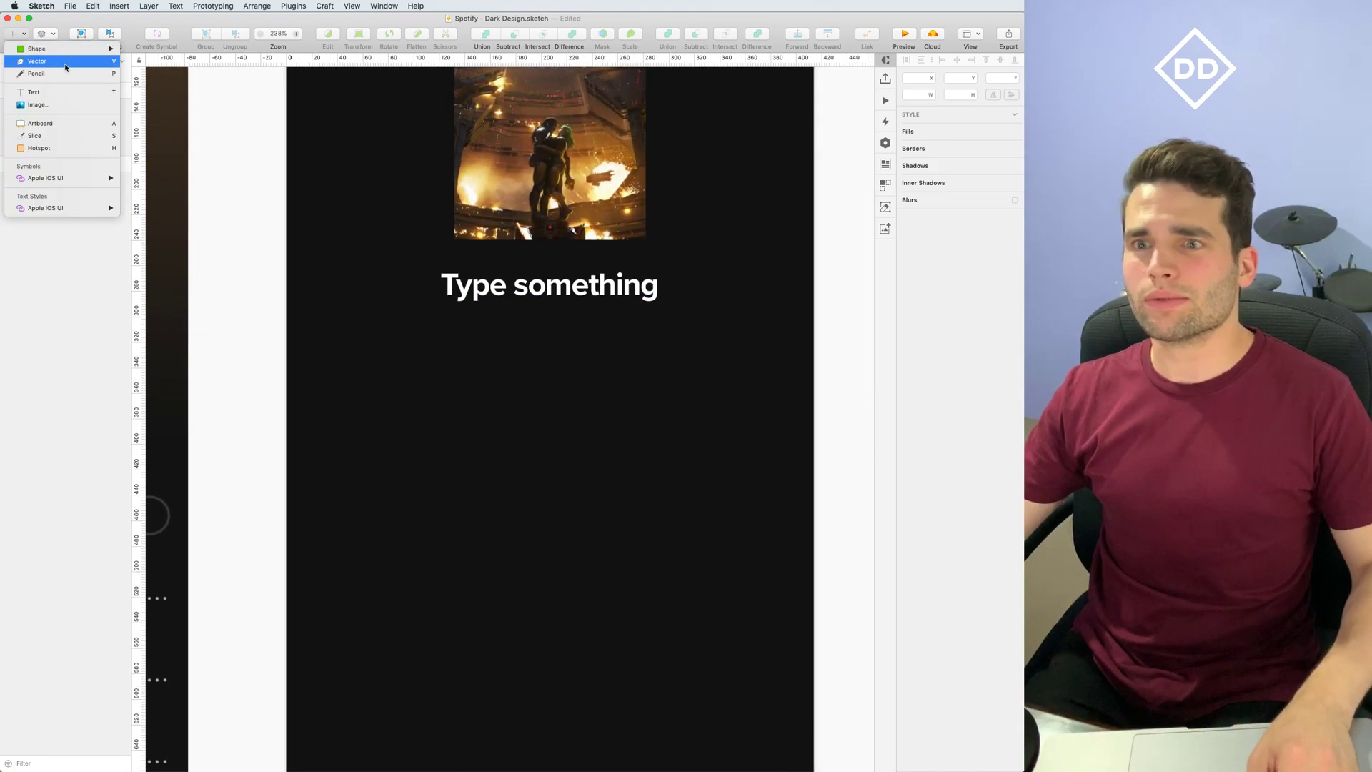
pyautogui.moveTo(86, 49)
pyautogui.click(156, 50)
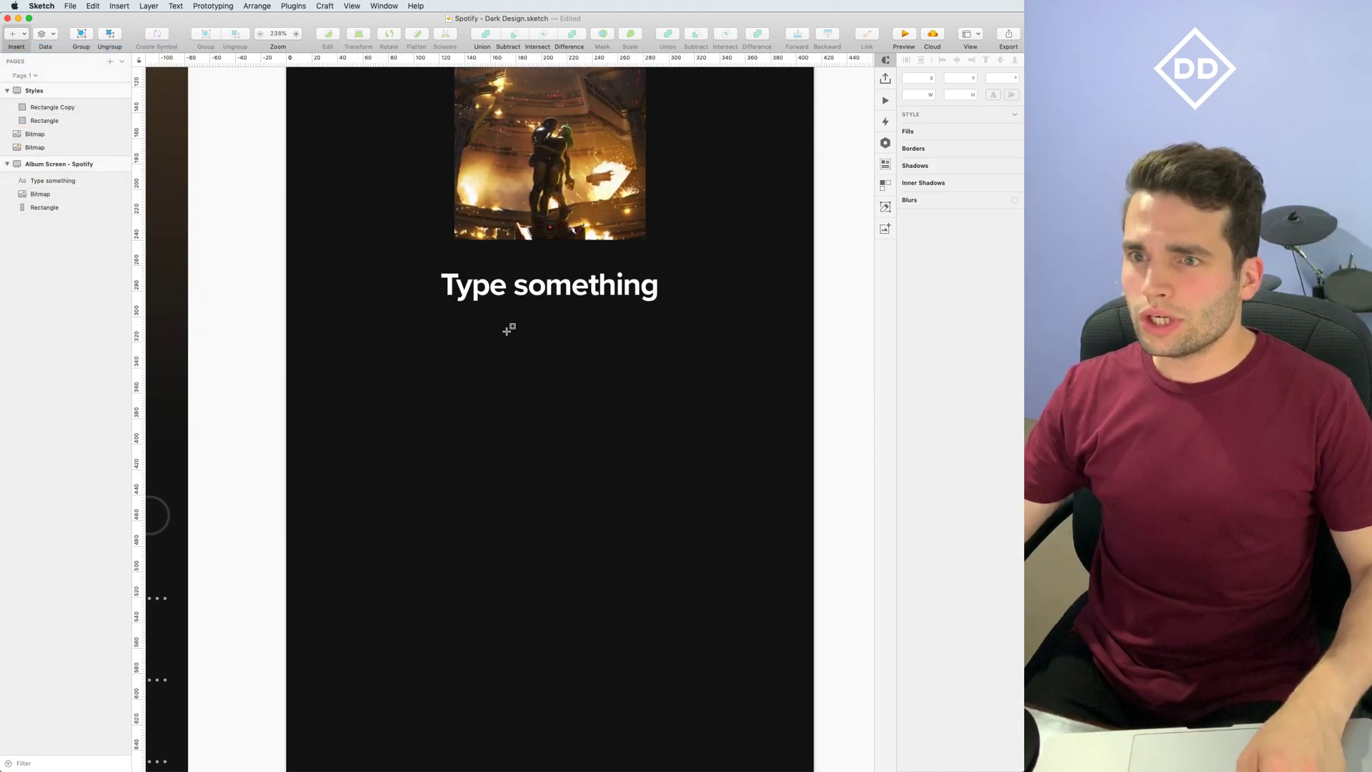
pyautogui.moveTo(599, 360); pyautogui.dragTo(599, 360)
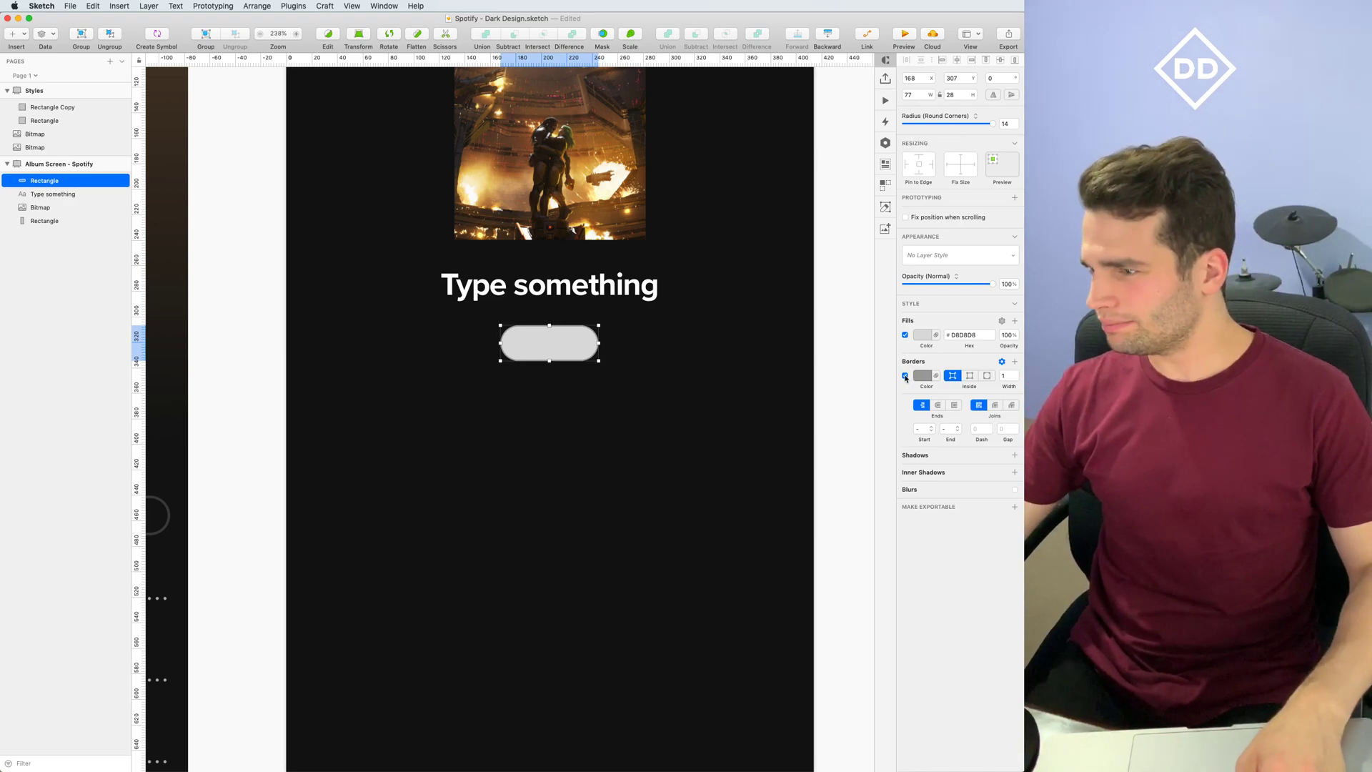
pyautogui.click(905, 335)
pyautogui.press('Escape')
# Nudge the placeholder title up slightly so it sits 18 below the album cover
pyautogui.scroll(-3, 644, 288)
pyautogui.moveTo(534, 317); pyautogui.dragTo(814, 317)
pyautogui.scroll(5, 482, 293)
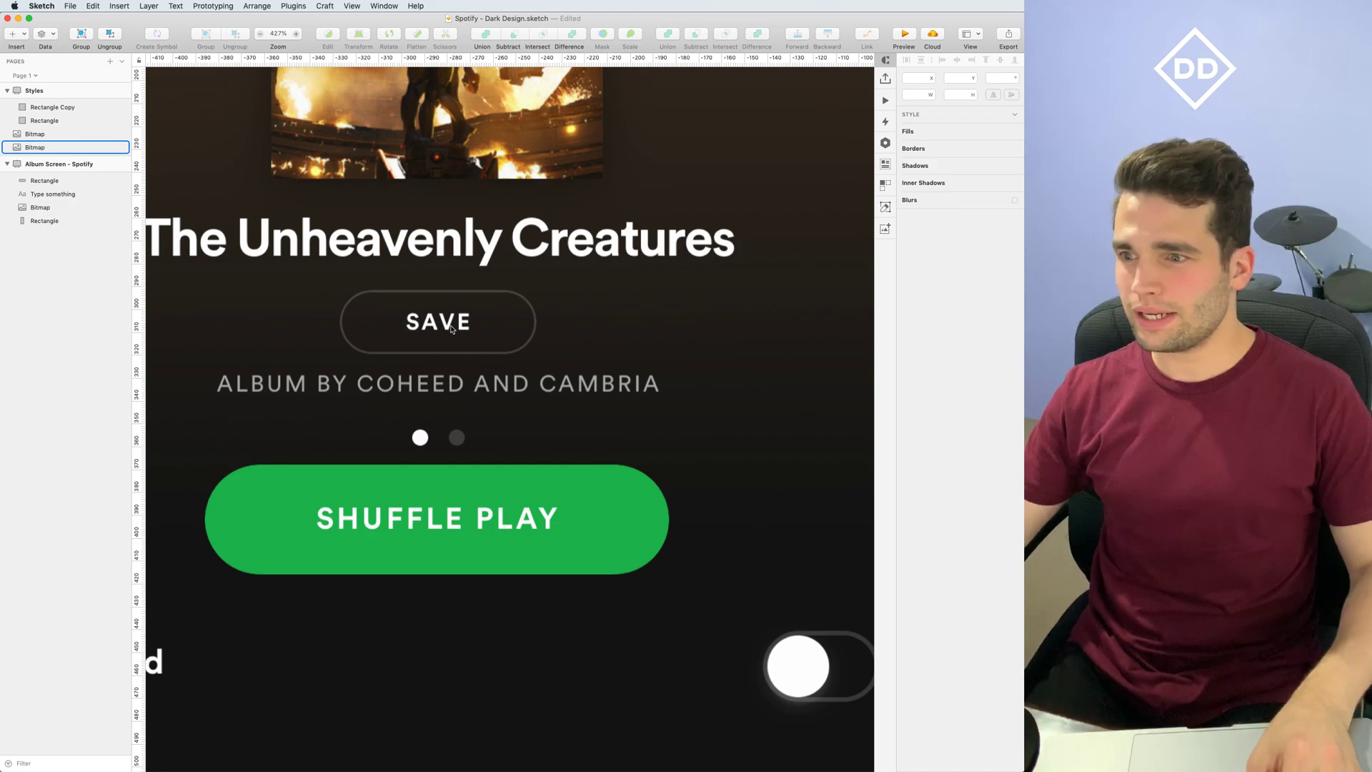
pyautogui.scroll(-5, 509, 327)
pyautogui.hscroll(10, 544, 321)
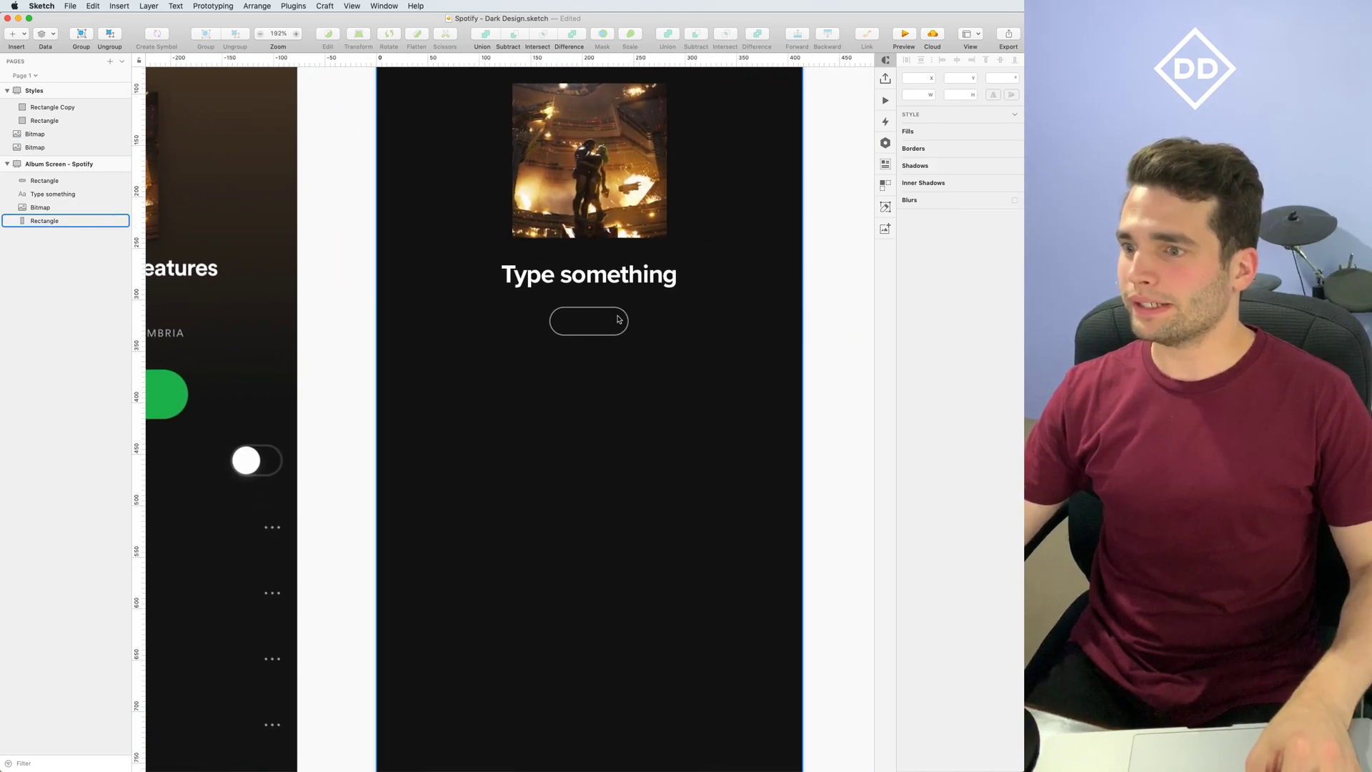
pyautogui.scroll(4, 586, 314)
pyautogui.click(585, 313)
pyautogui.click(597, 238)
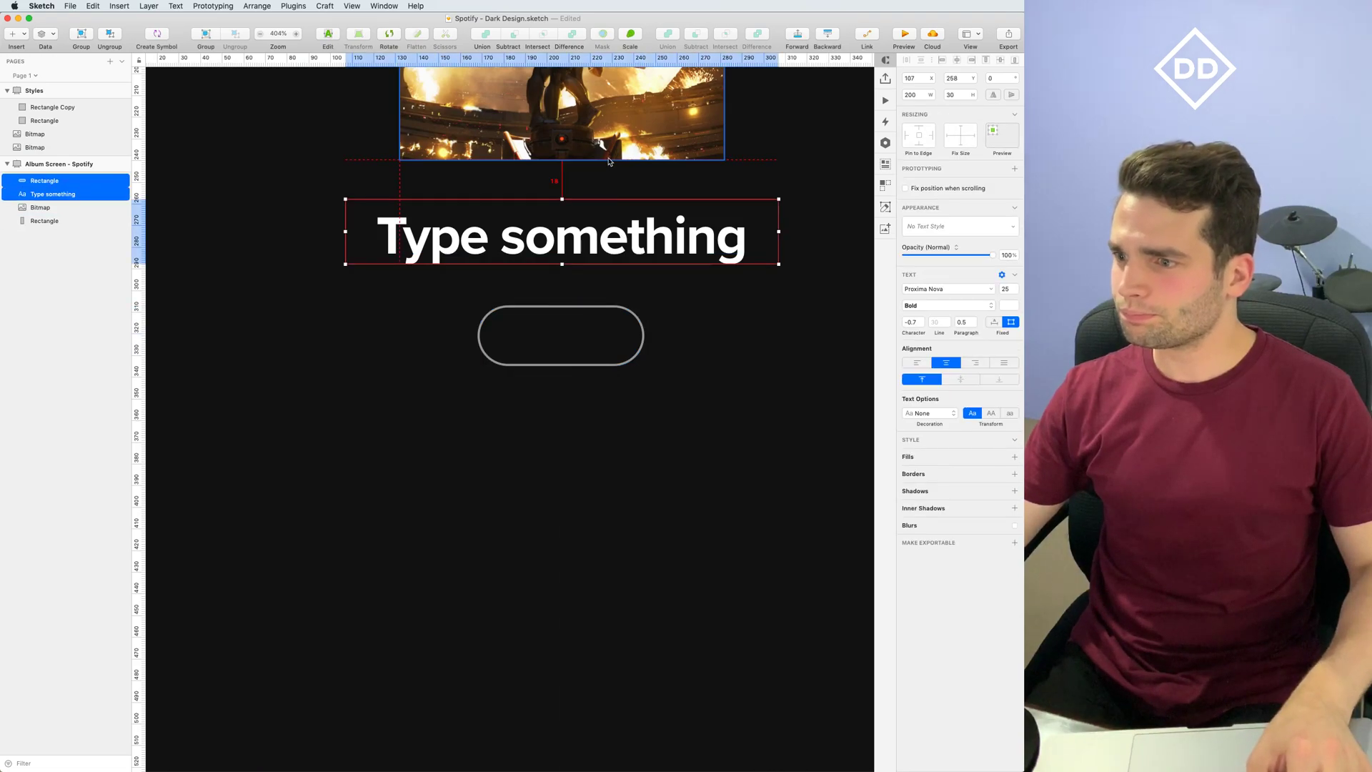
pyautogui.press('Up')
pyautogui.press('Up')
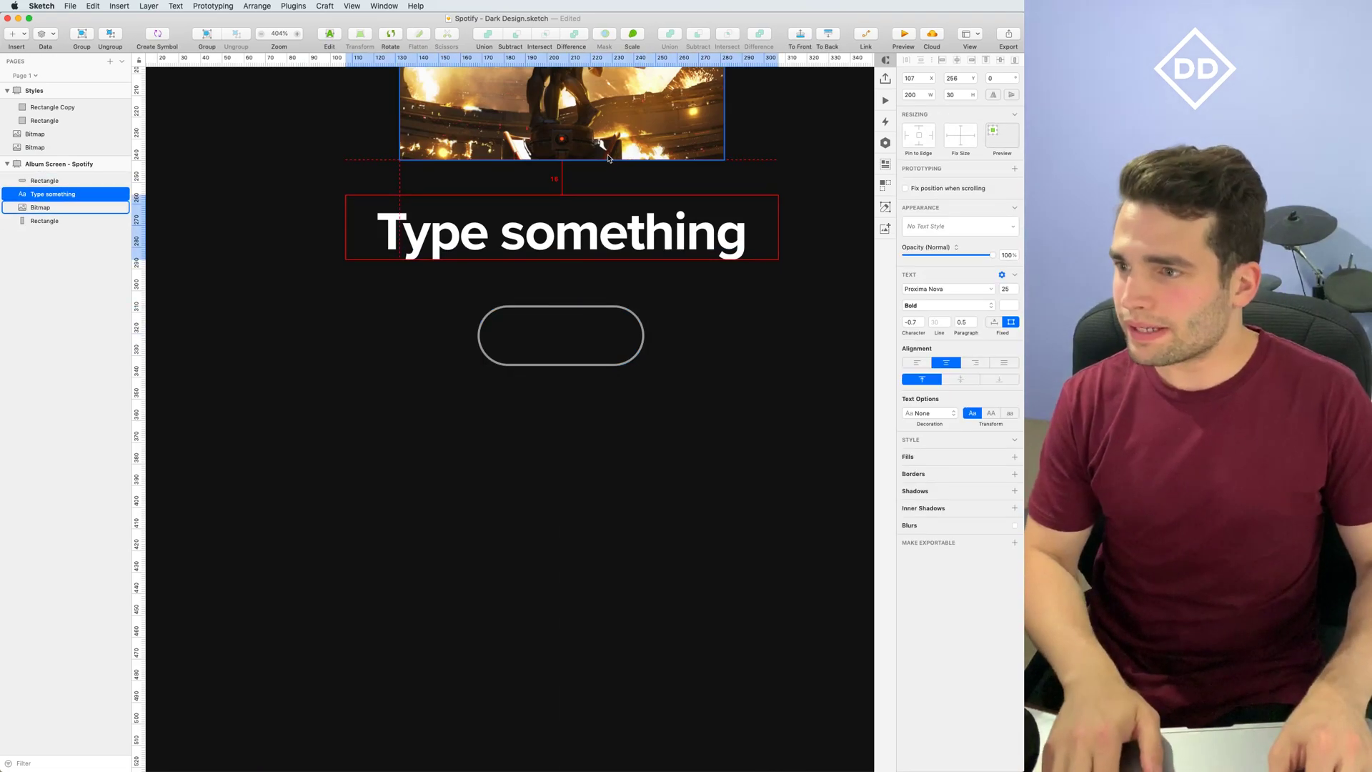
# Move the outlined rounded button up closer to the placeholder title, to Y 302
pyautogui.click(579, 305)
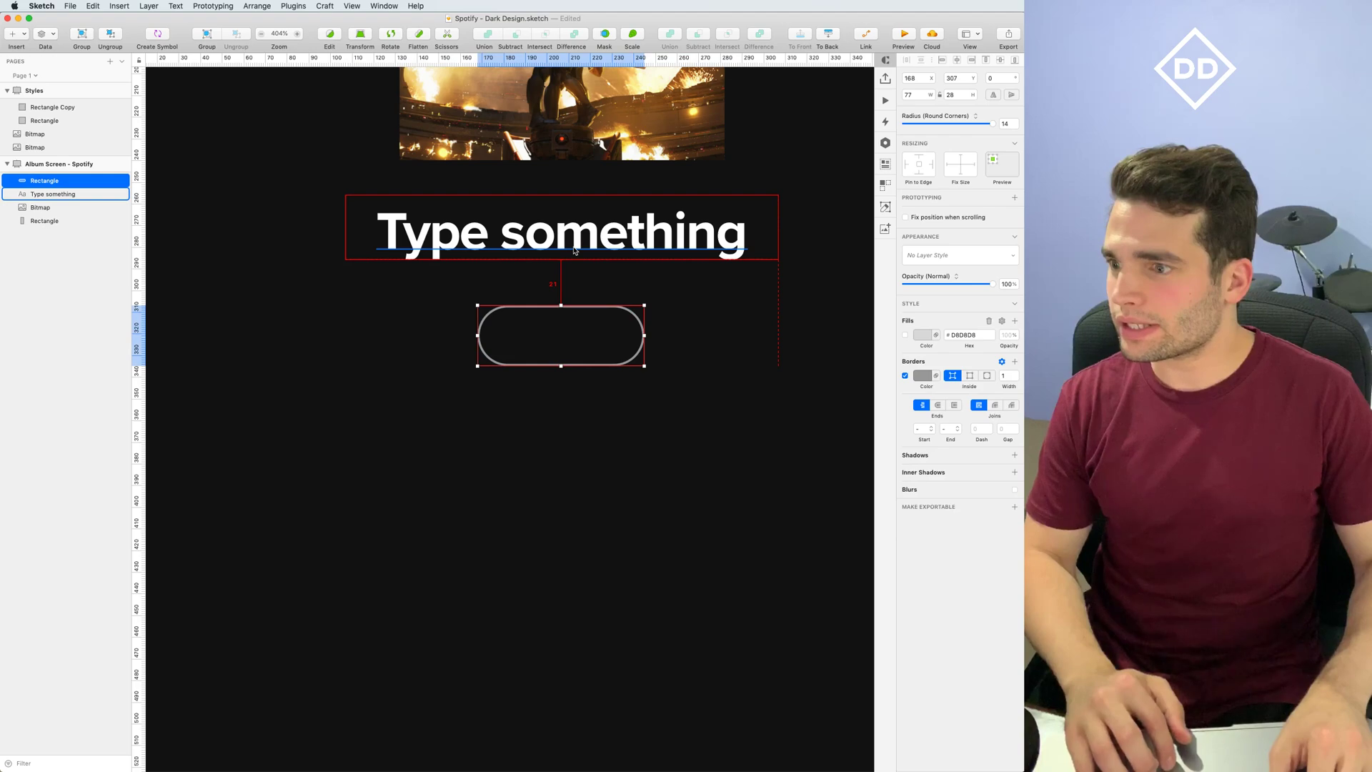
pyautogui.press('Up')
pyautogui.press('Up')
pyautogui.press('Up')
pyautogui.press('Up')
pyautogui.press('Up')
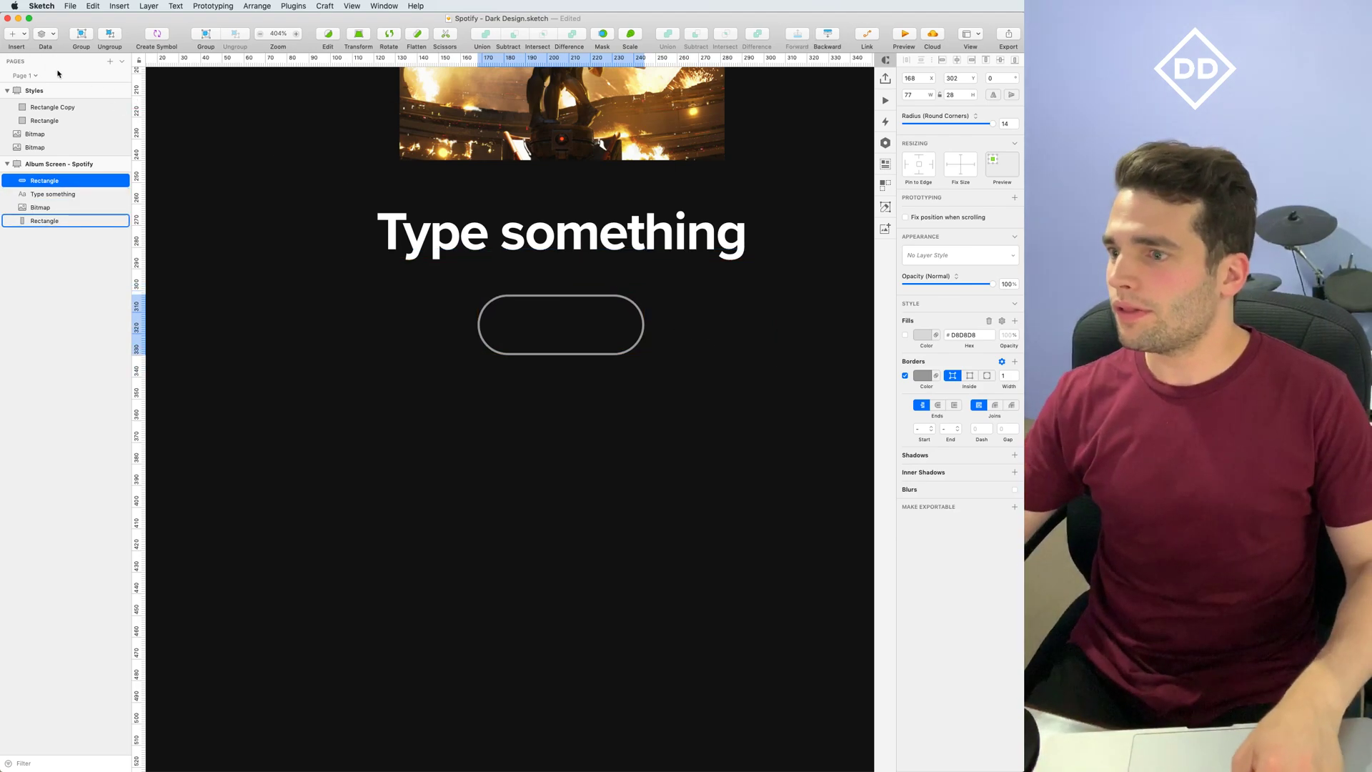
# Duplicate the placeholder title onto the outlined button and replace the copy's text with SAVE
pyautogui.moveTo(588, 238); pyautogui.dragTo(588, 327)
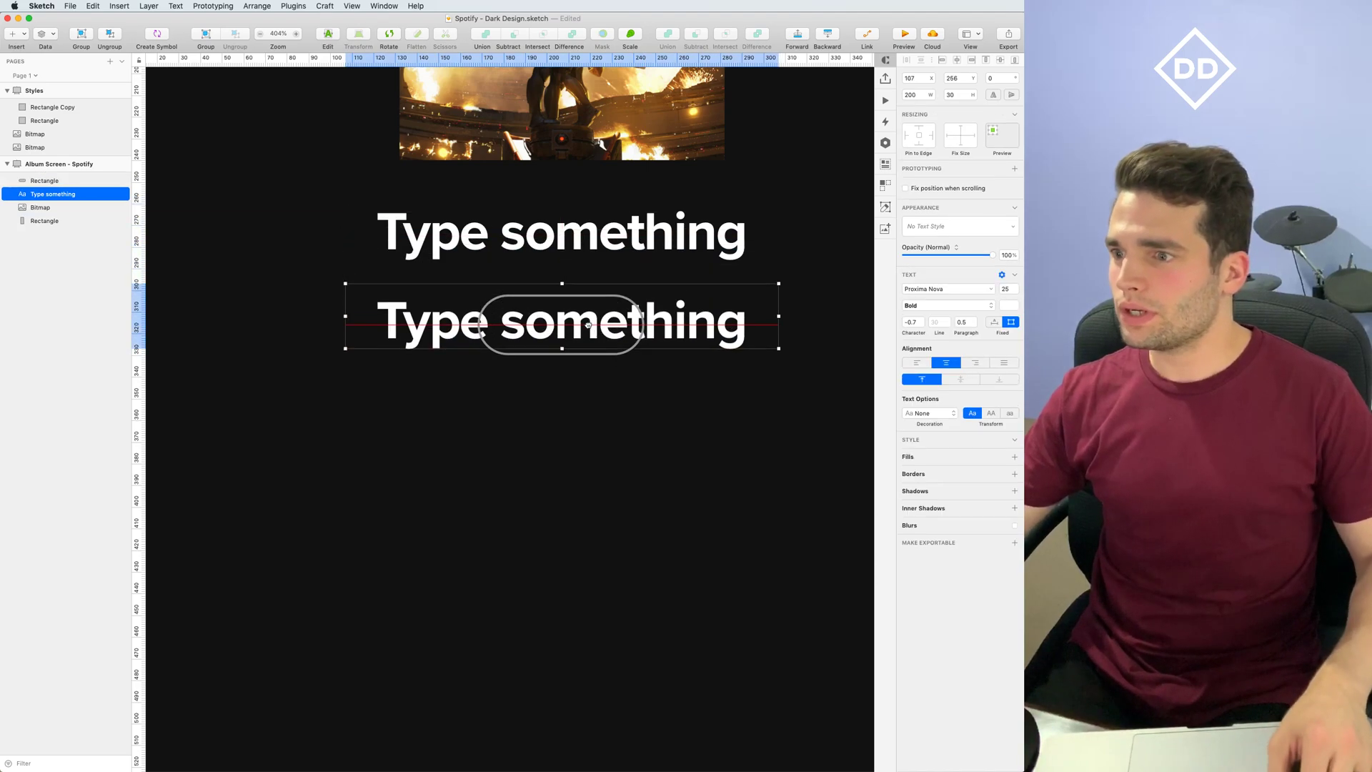
pyautogui.doubleClick(591, 326)
pyautogui.write('SAVE')
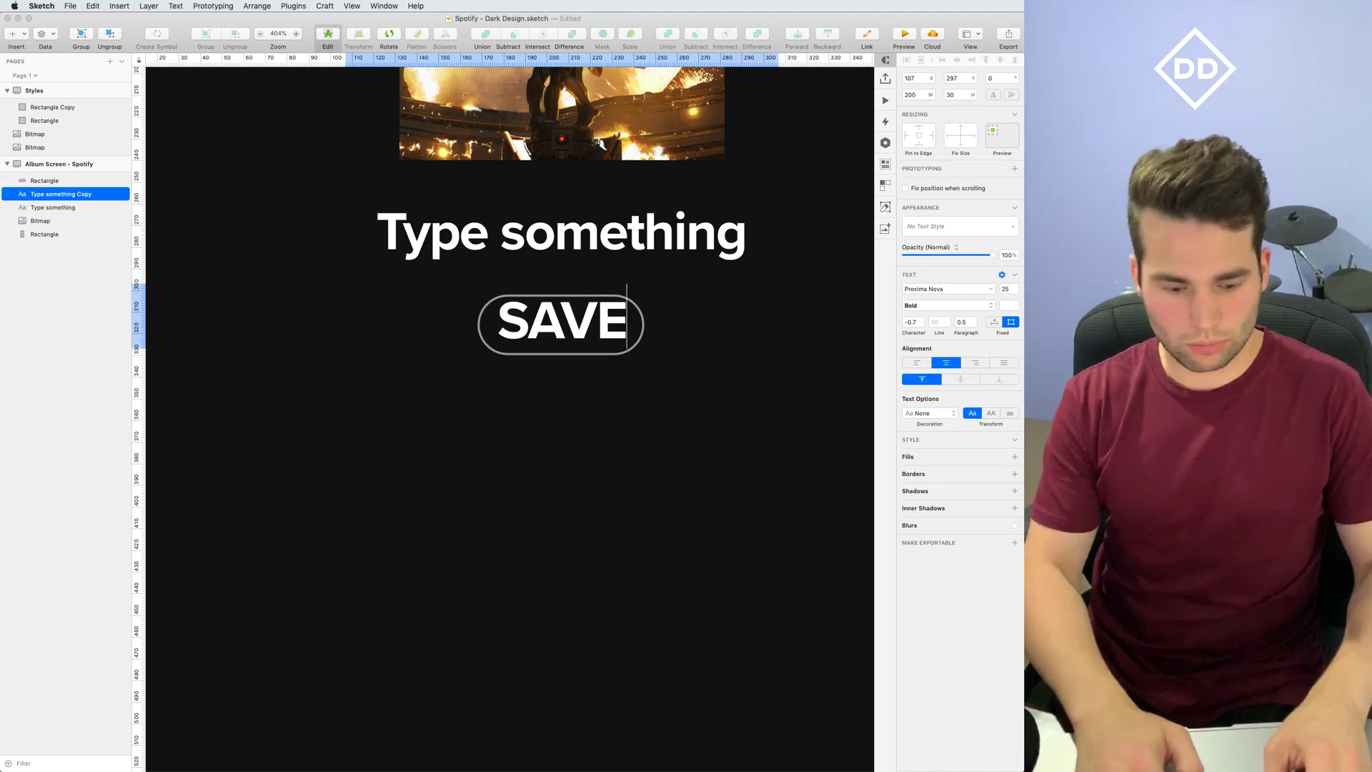
# Set the SAVE label's font size to 13 and its weight to Regular
pyautogui.doubleClick(599, 328)
pyautogui.click(1007, 289)
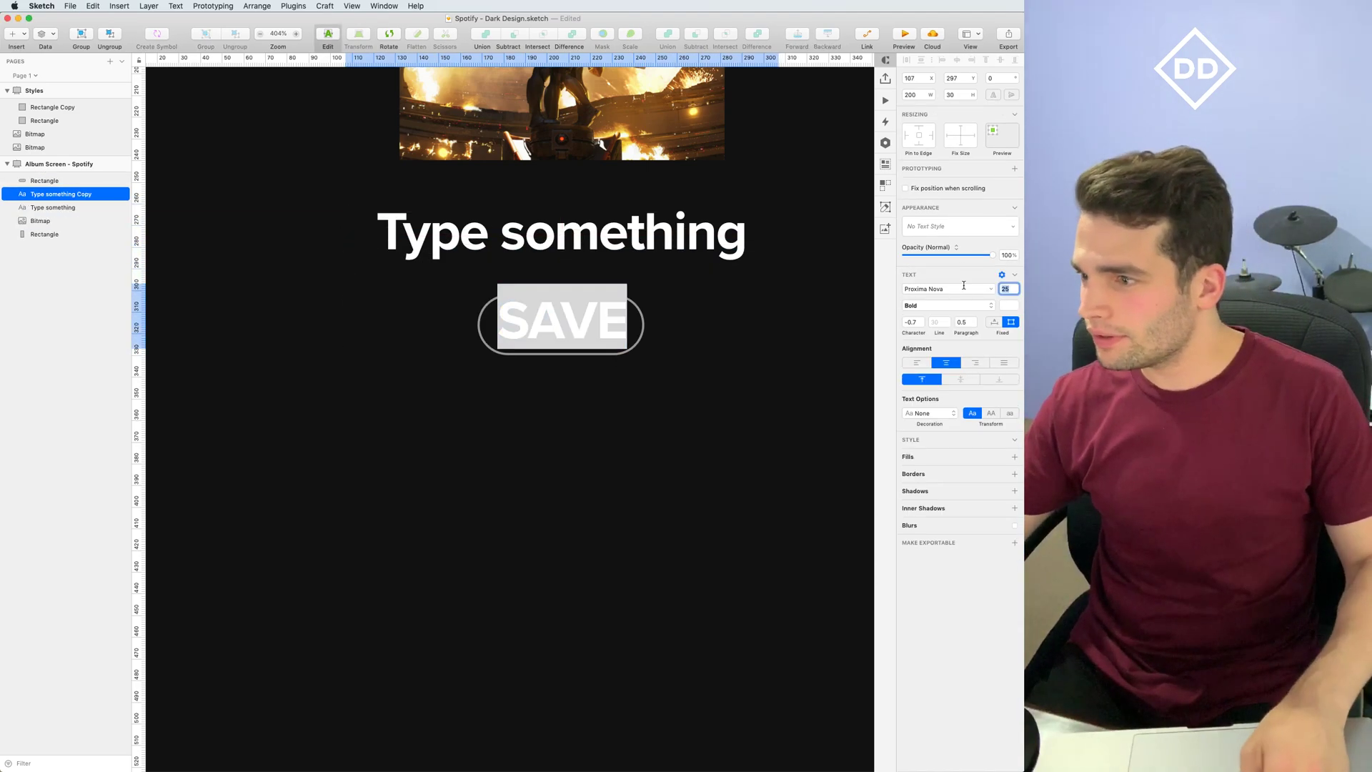
pyautogui.press('Return')
pyautogui.click(951, 305)
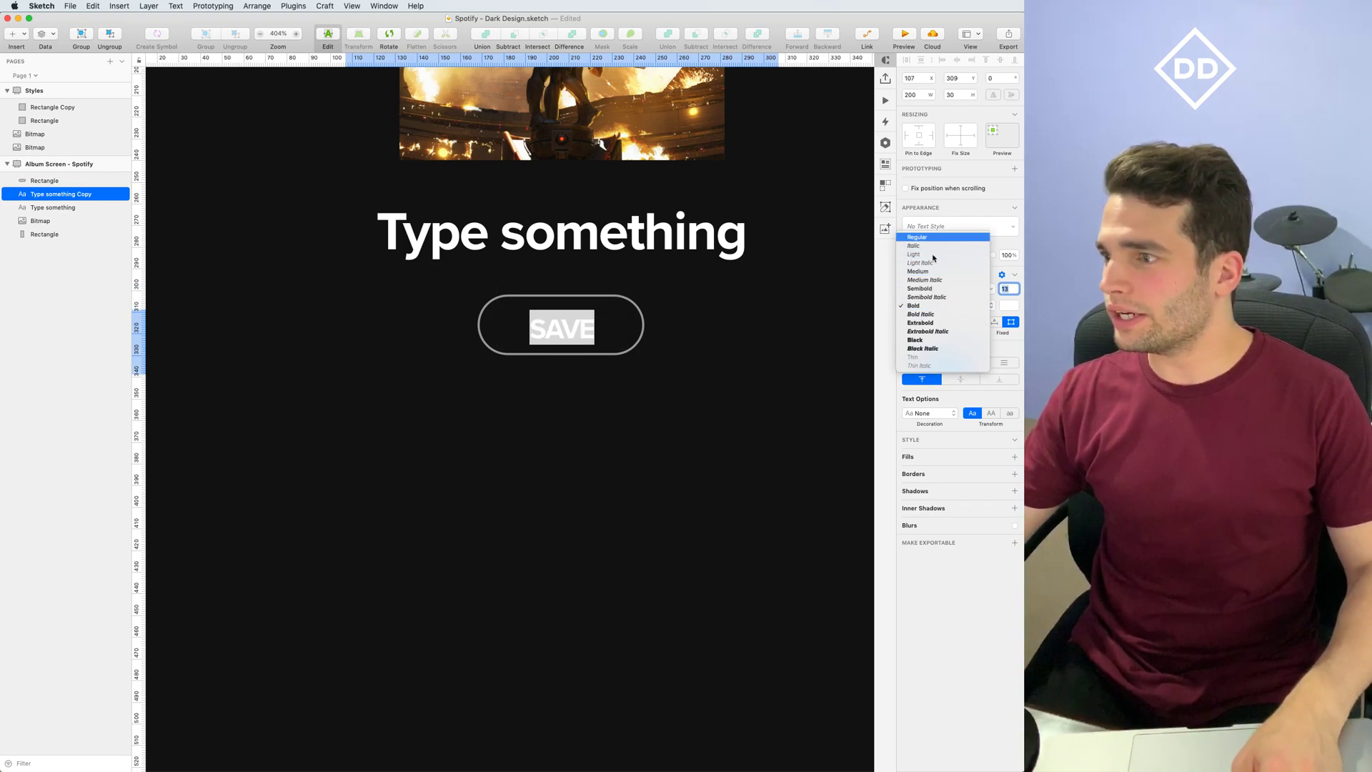
pyautogui.click(930, 237)
pyautogui.click(939, 312)
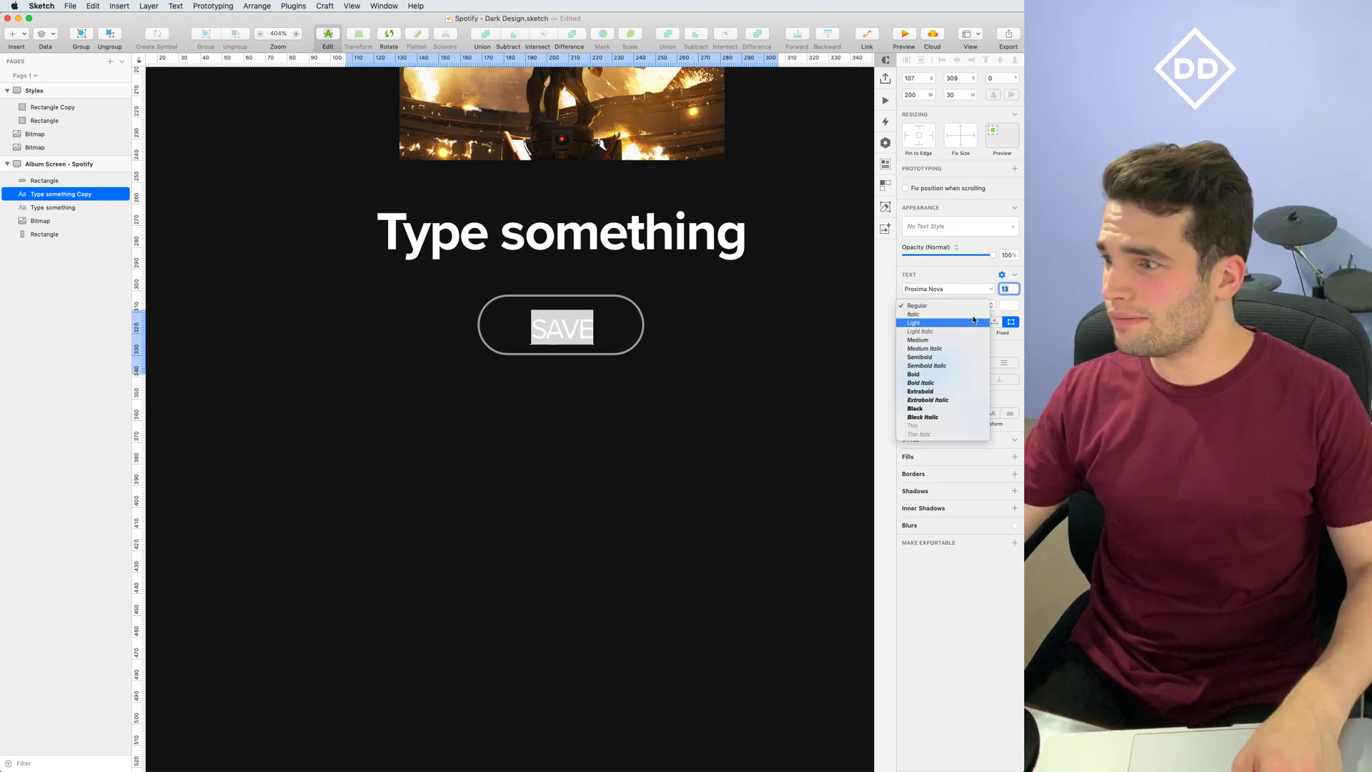
pyautogui.click(948, 307)
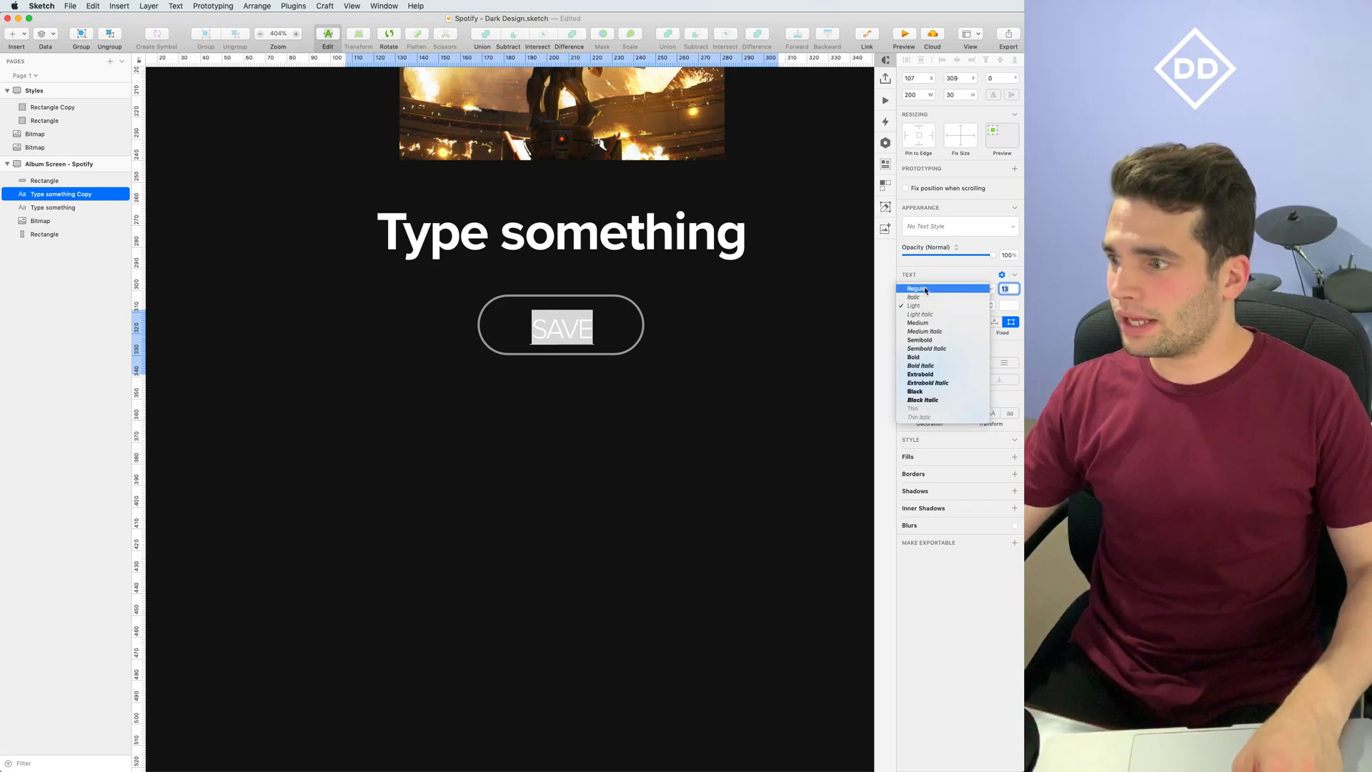
pyautogui.click(917, 288)
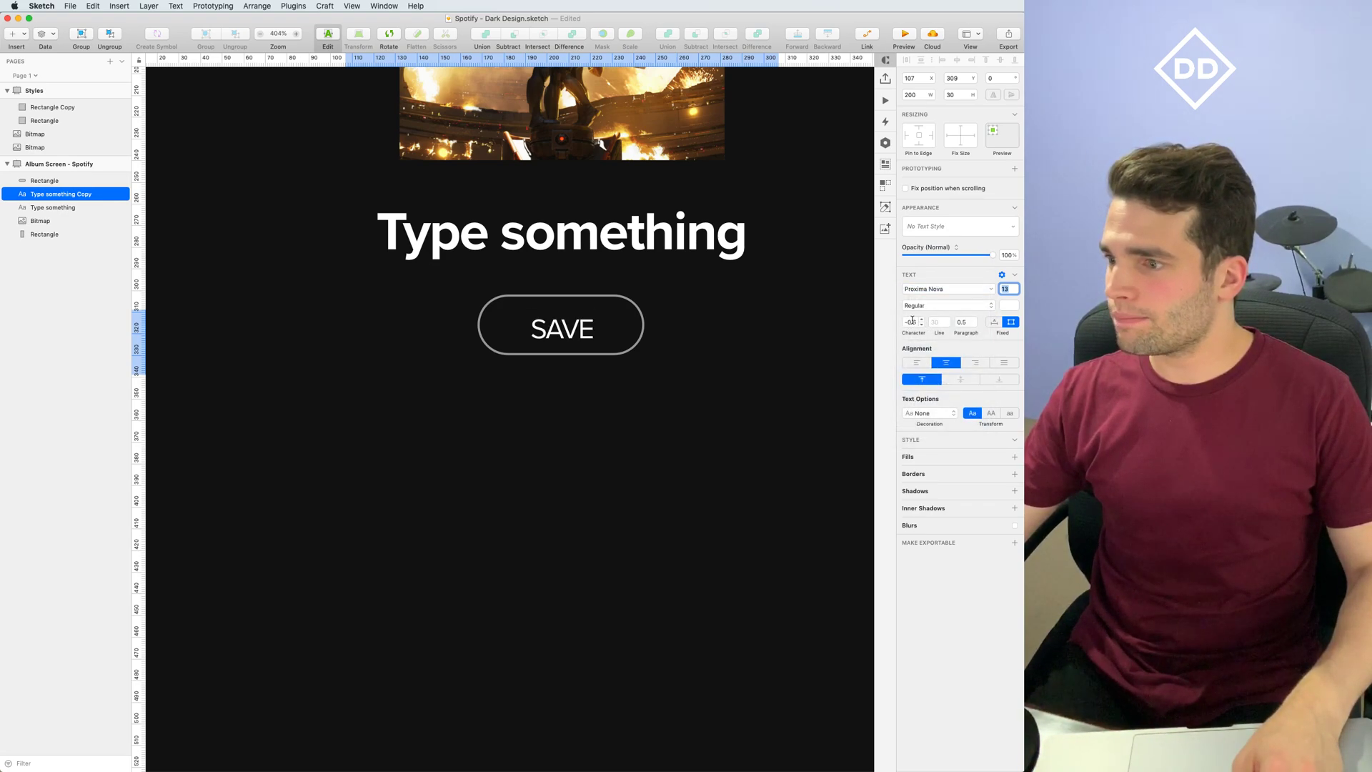
# Set the SAVE label's character spacing to 3
pyautogui.write('3')
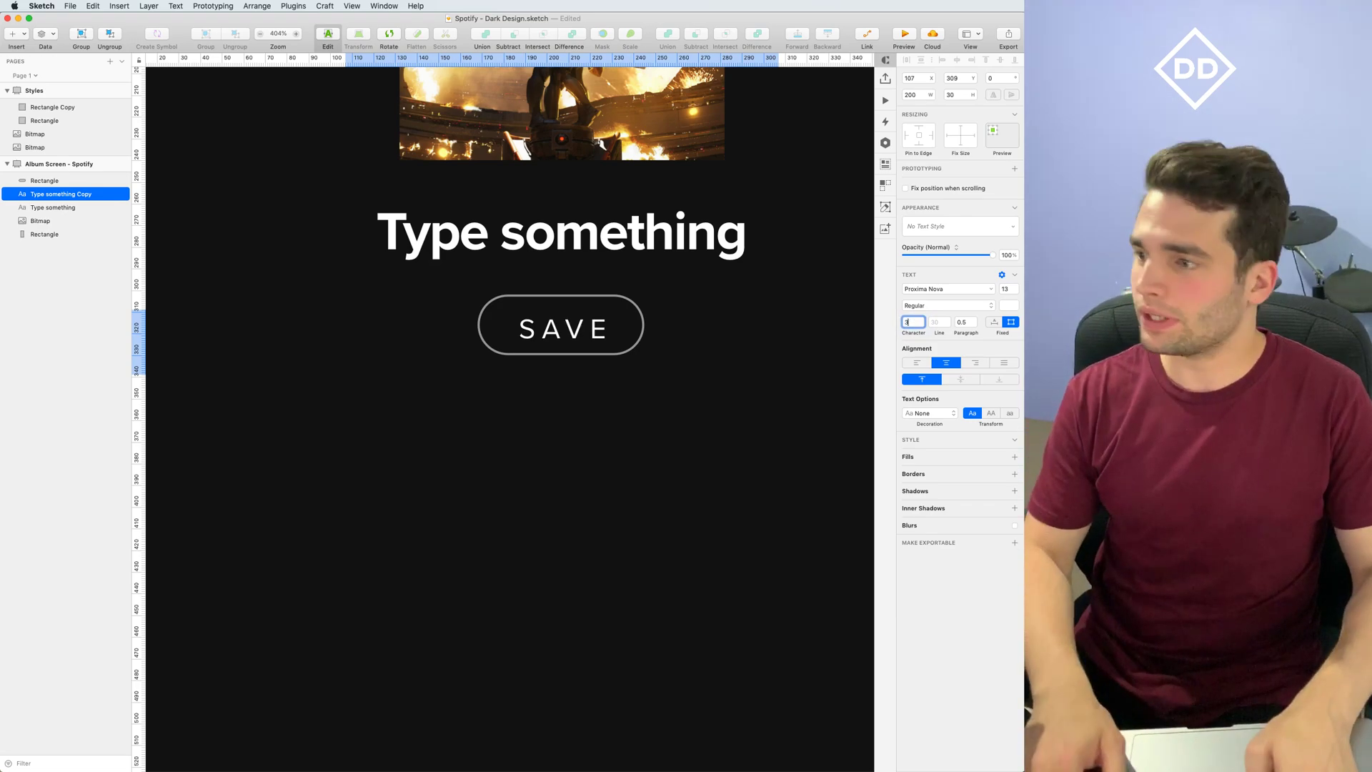
pyautogui.press('Escape')
pyautogui.click(787, 377)
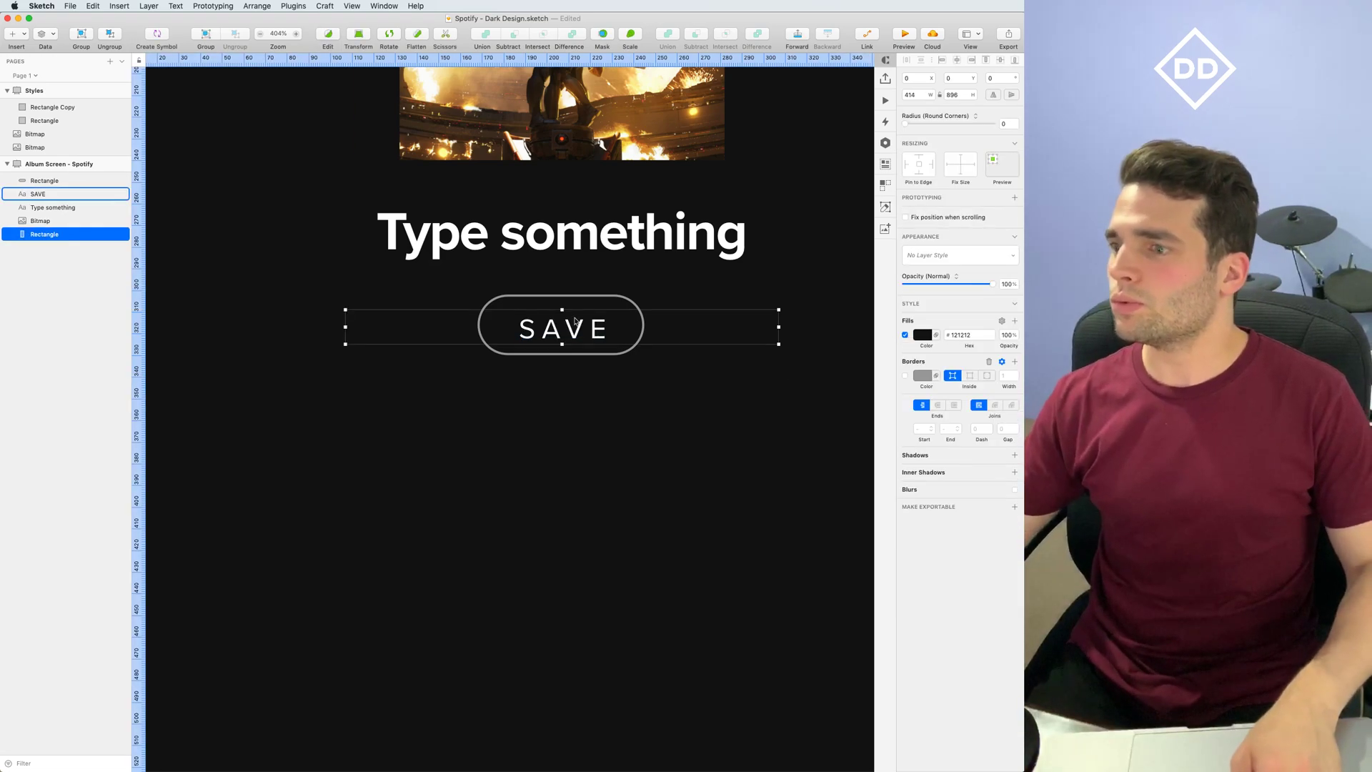
# Move the SAVE label up slightly and align it with the outlined button on their horizontal and vertical centers
pyautogui.click(562, 321)
pyautogui.keyDown('shift'); pyautogui.click(584, 304); pyautogui.keyUp('shift')
pyautogui.keyDown('shift'); pyautogui.click(585, 291); pyautogui.keyUp('shift')
pyautogui.keyDown('shift'); pyautogui.click(586, 291); pyautogui.keyUp('shift')
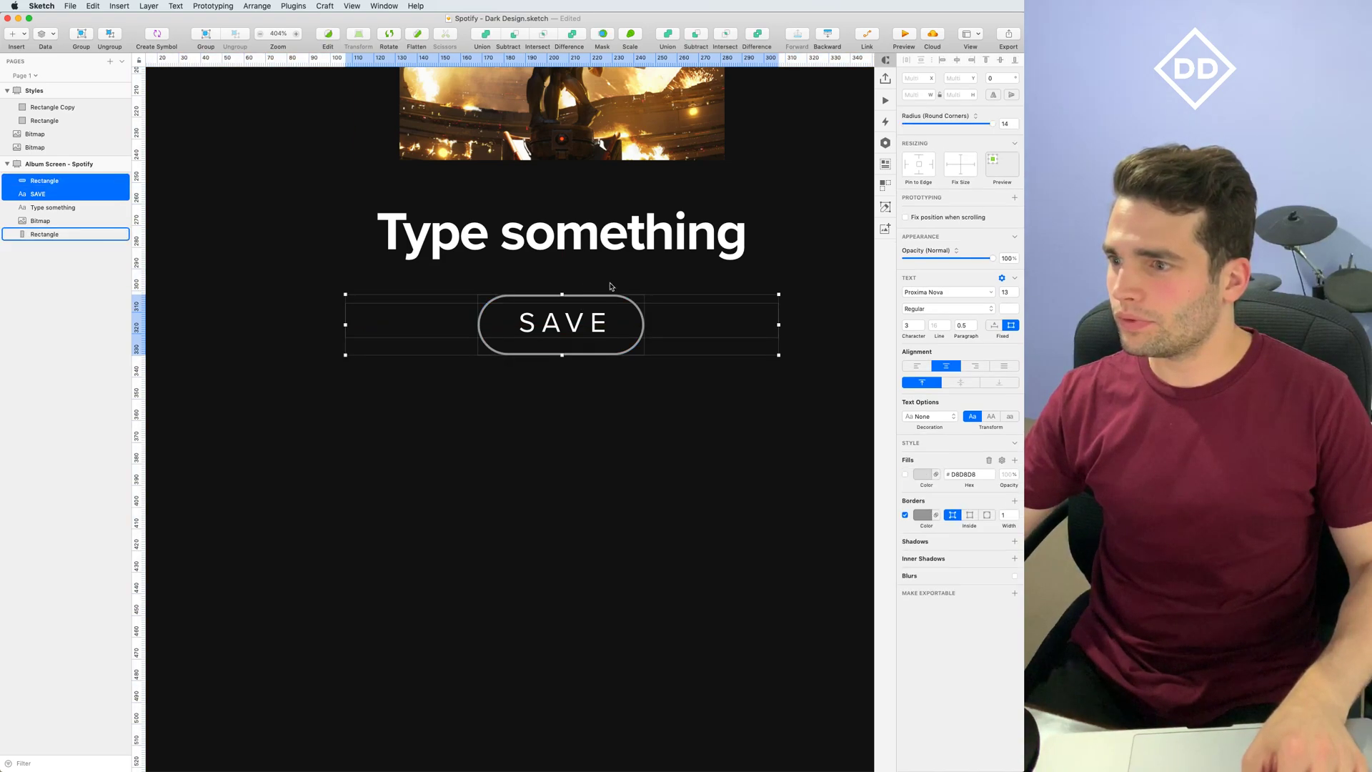
pyautogui.click(958, 60)
pyautogui.click(1000, 60)
pyautogui.click(619, 374)
# Set the SAVE label's vertical text alignment to middle and resize its text box to 44 × 14 around the word
pyautogui.click(619, 329)
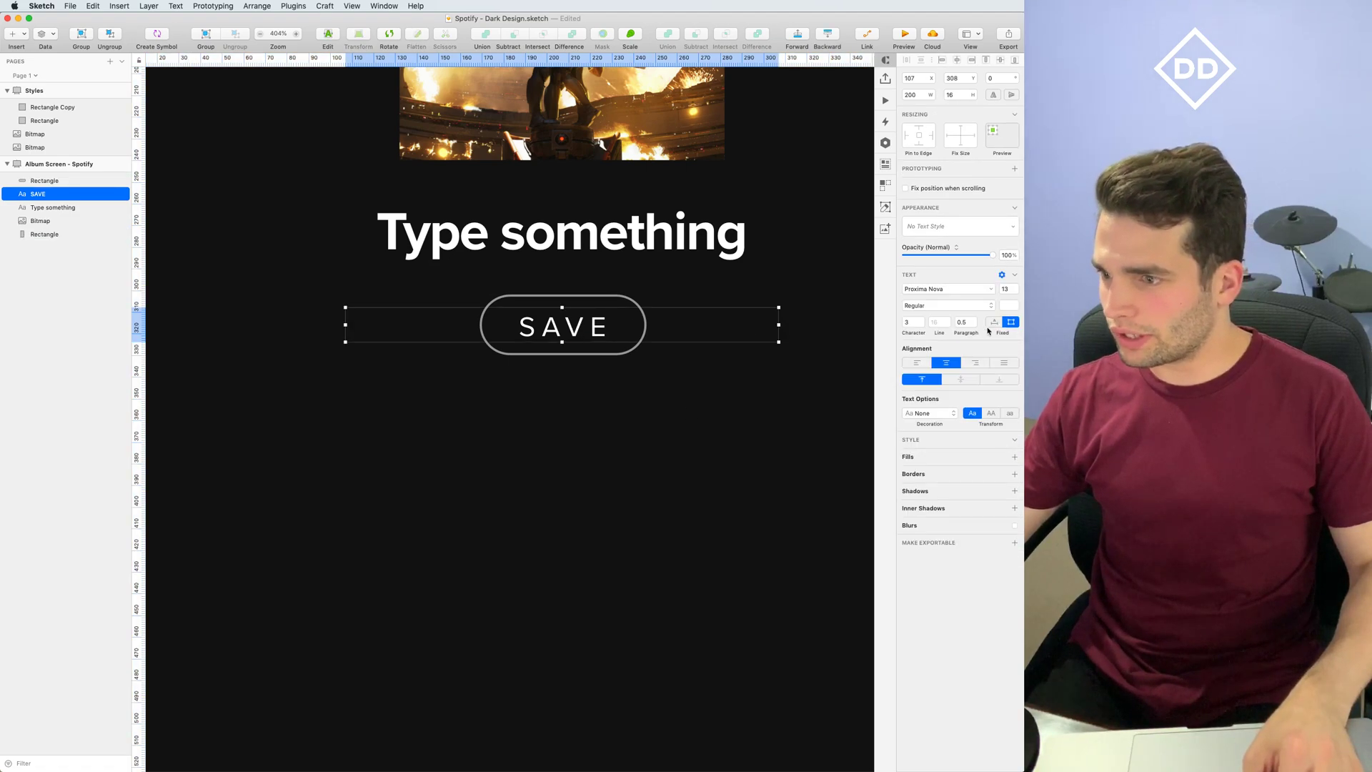
pyautogui.moveTo(562, 307); pyautogui.dragTo(562, 294)
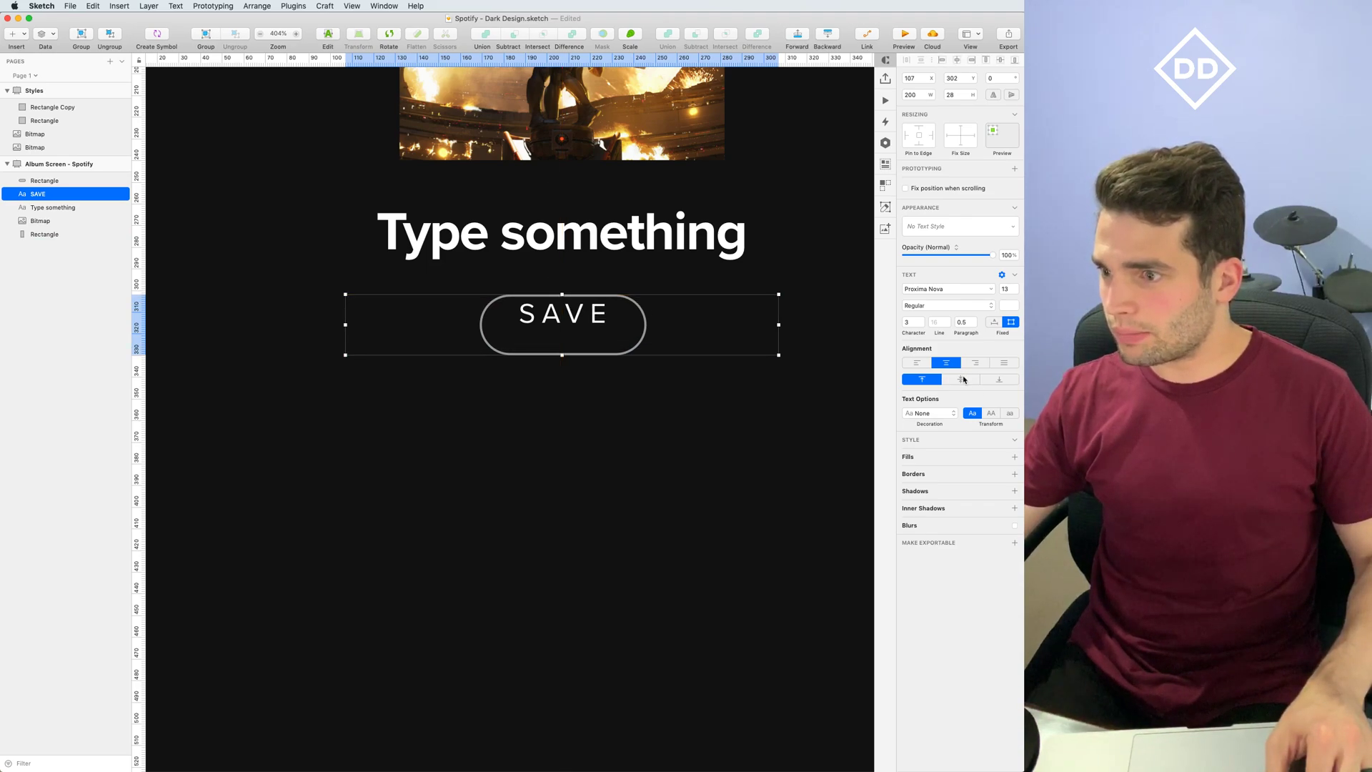
pyautogui.click(964, 379)
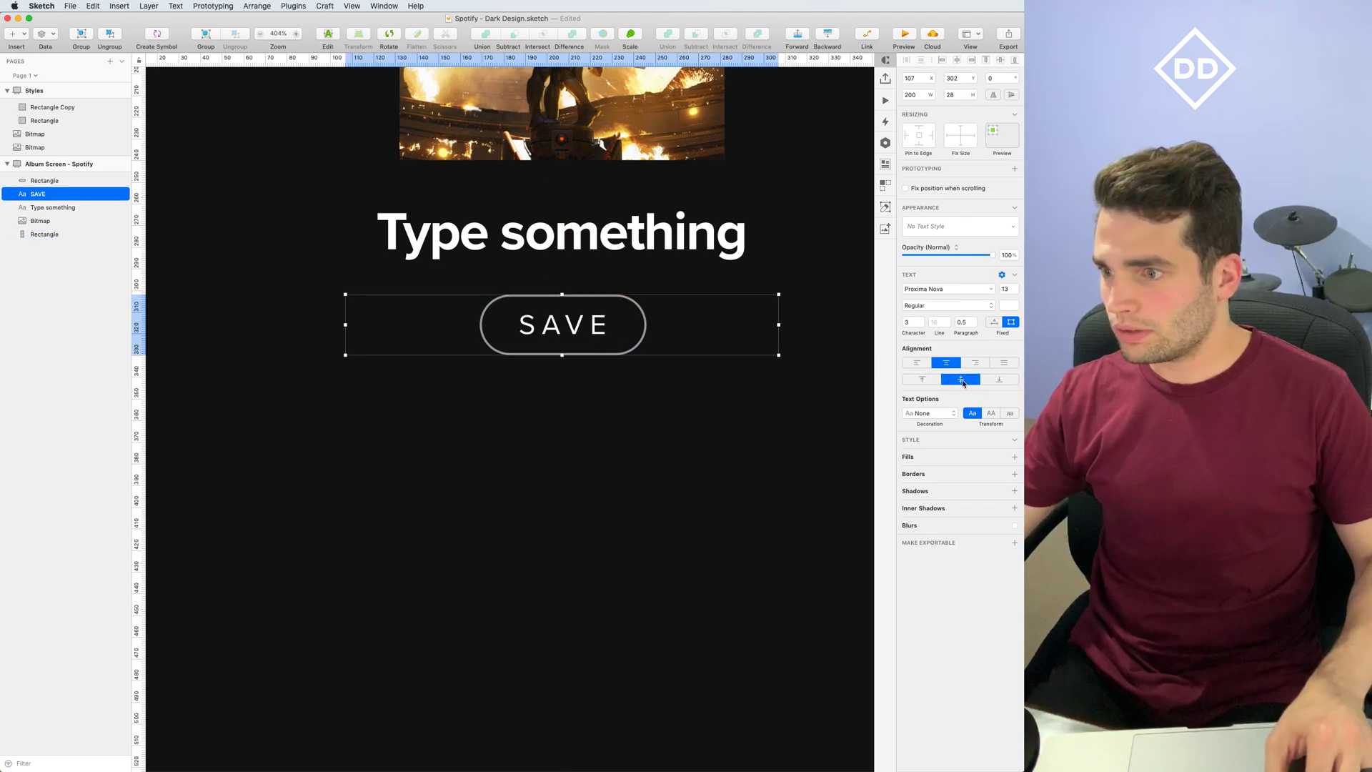
pyautogui.moveTo(779, 355); pyautogui.dragTo(607, 327)
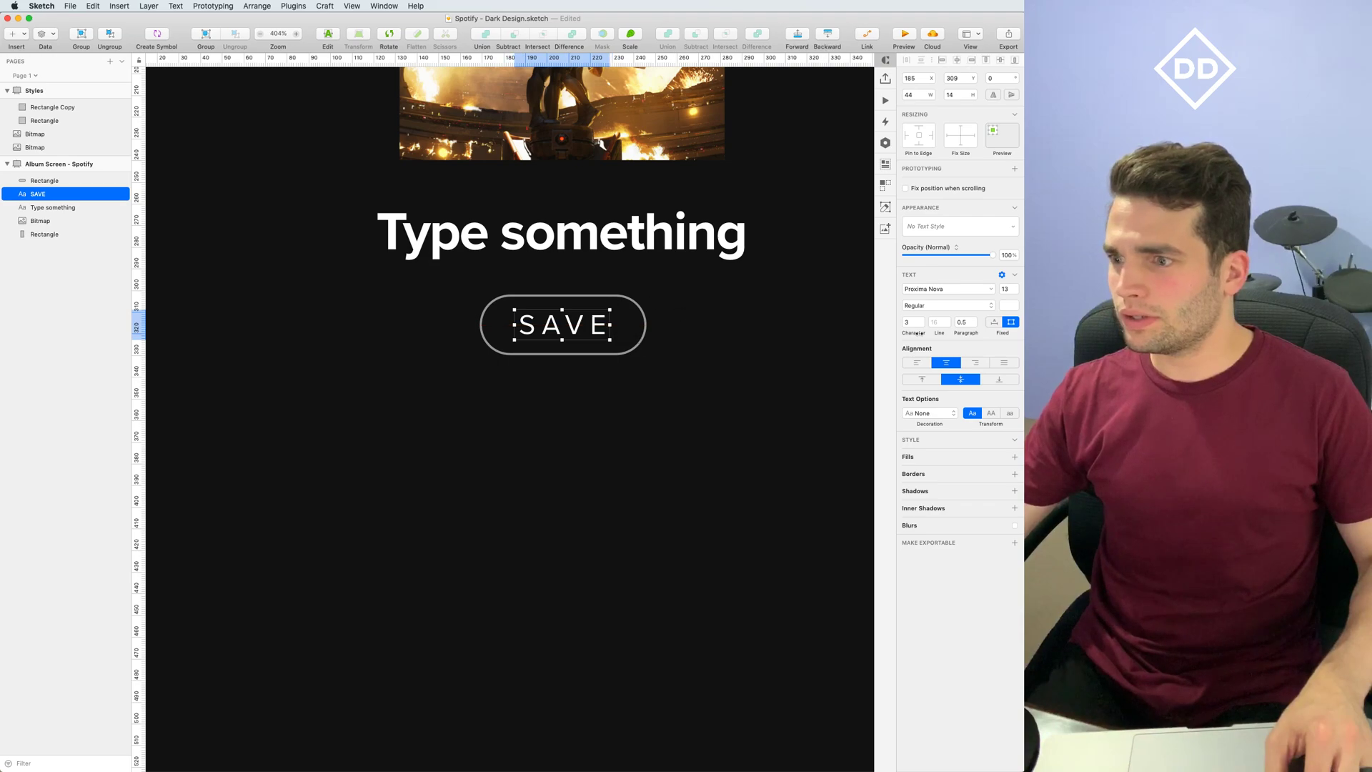
# Set the SAVE button outline's border color to FFFFFF at 21% alpha
pyautogui.click(1008, 305)
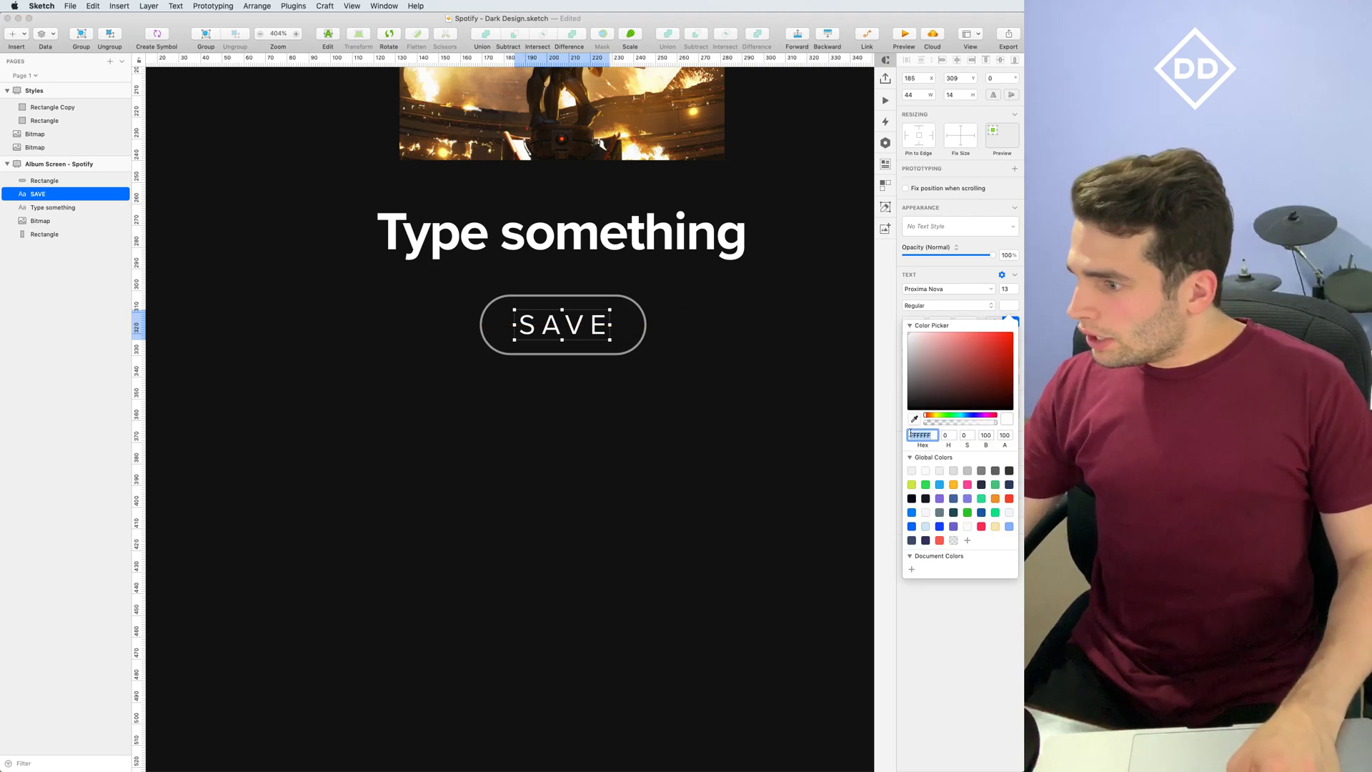
pyautogui.click(706, 334)
pyautogui.click(609, 299)
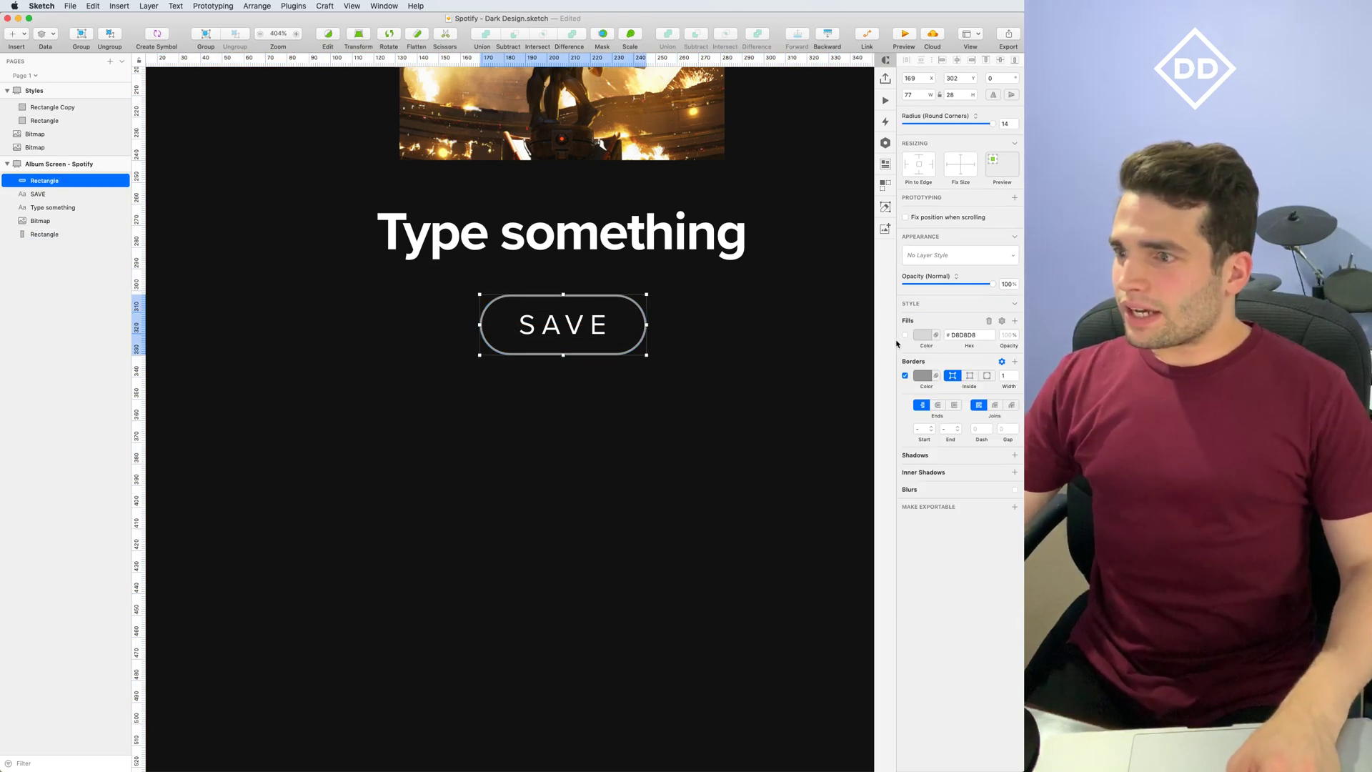
pyautogui.click(923, 375)
pyautogui.write('ffffff')
pyautogui.press('Return')
pyautogui.moveTo(970, 535); pyautogui.dragTo(940, 535)
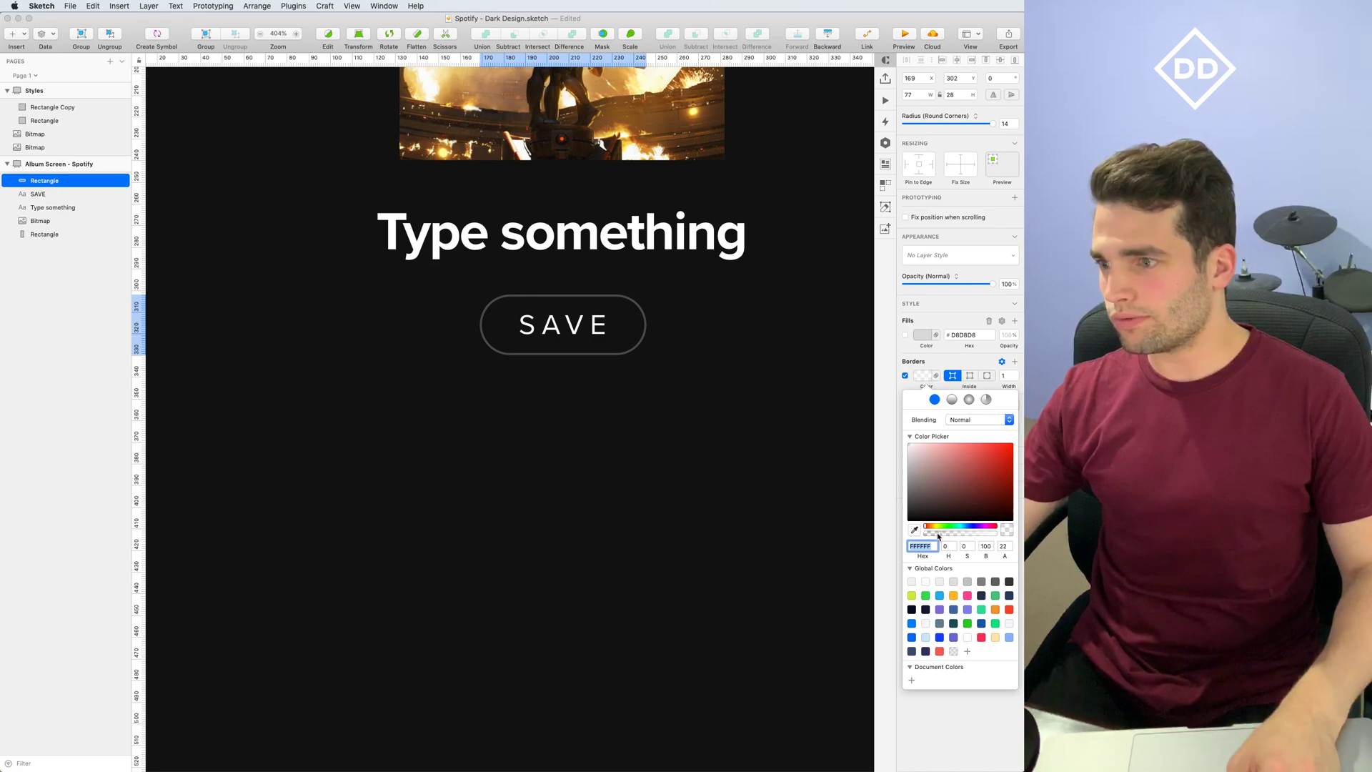
pyautogui.click(802, 470)
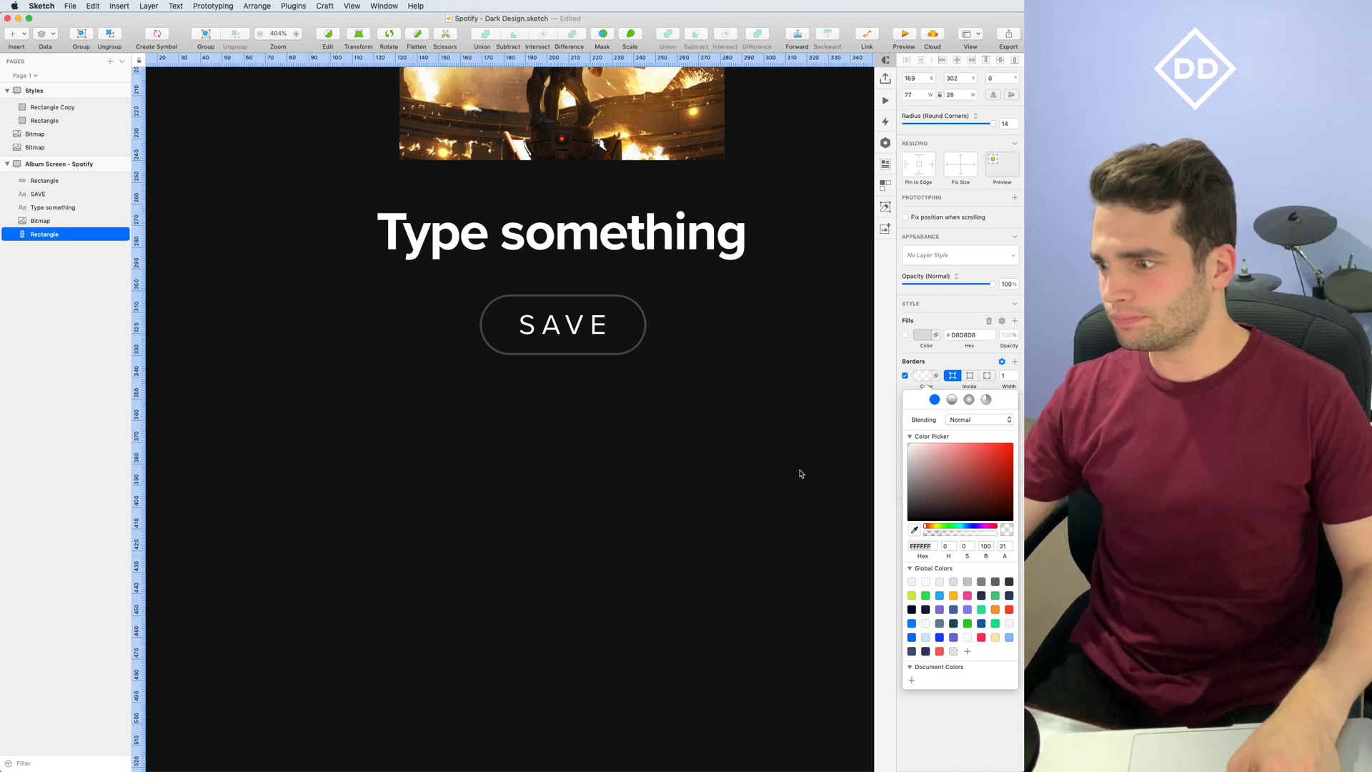
# Set the SAVE label's font size to 10 to match the reference screenshot
pyautogui.scroll(-5, 791, 468)
pyautogui.hscroll(-3, 674, 464)
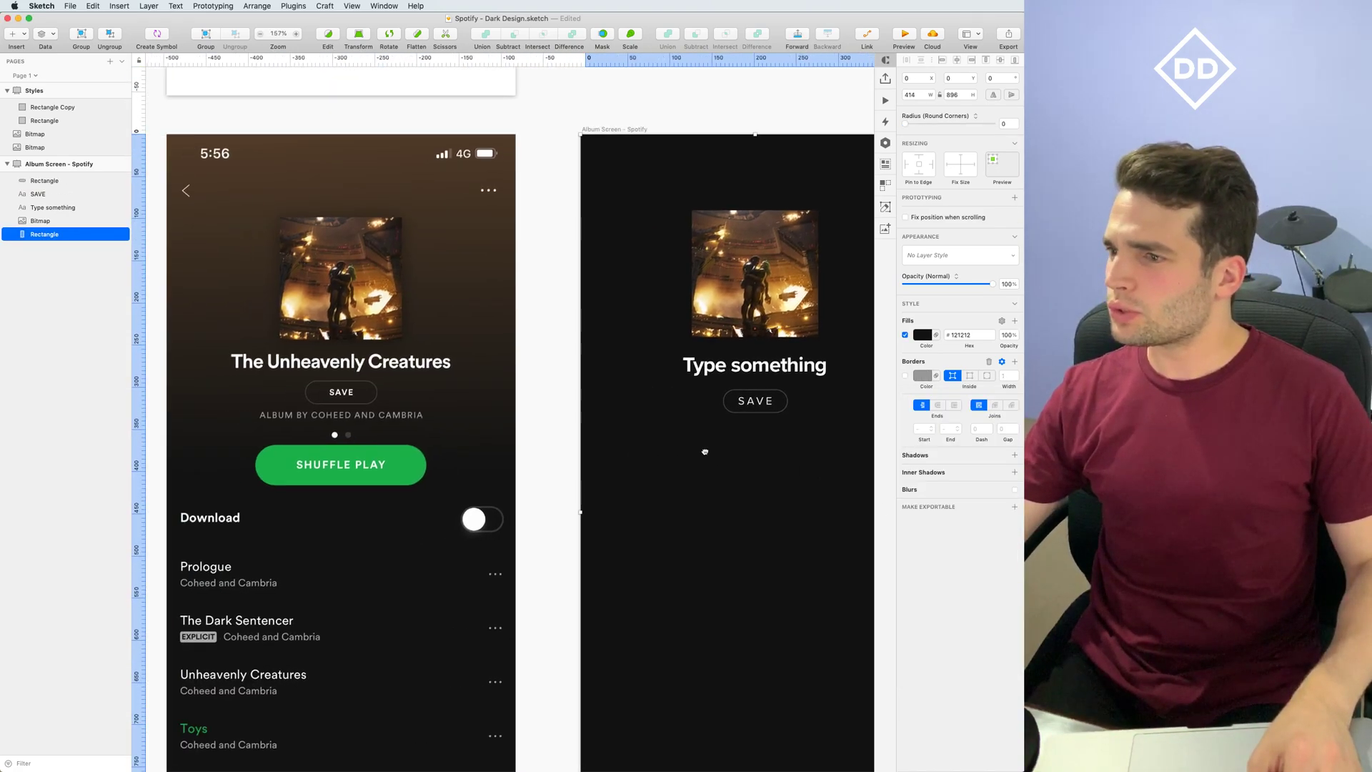
pyautogui.scroll(-1, 361, 372)
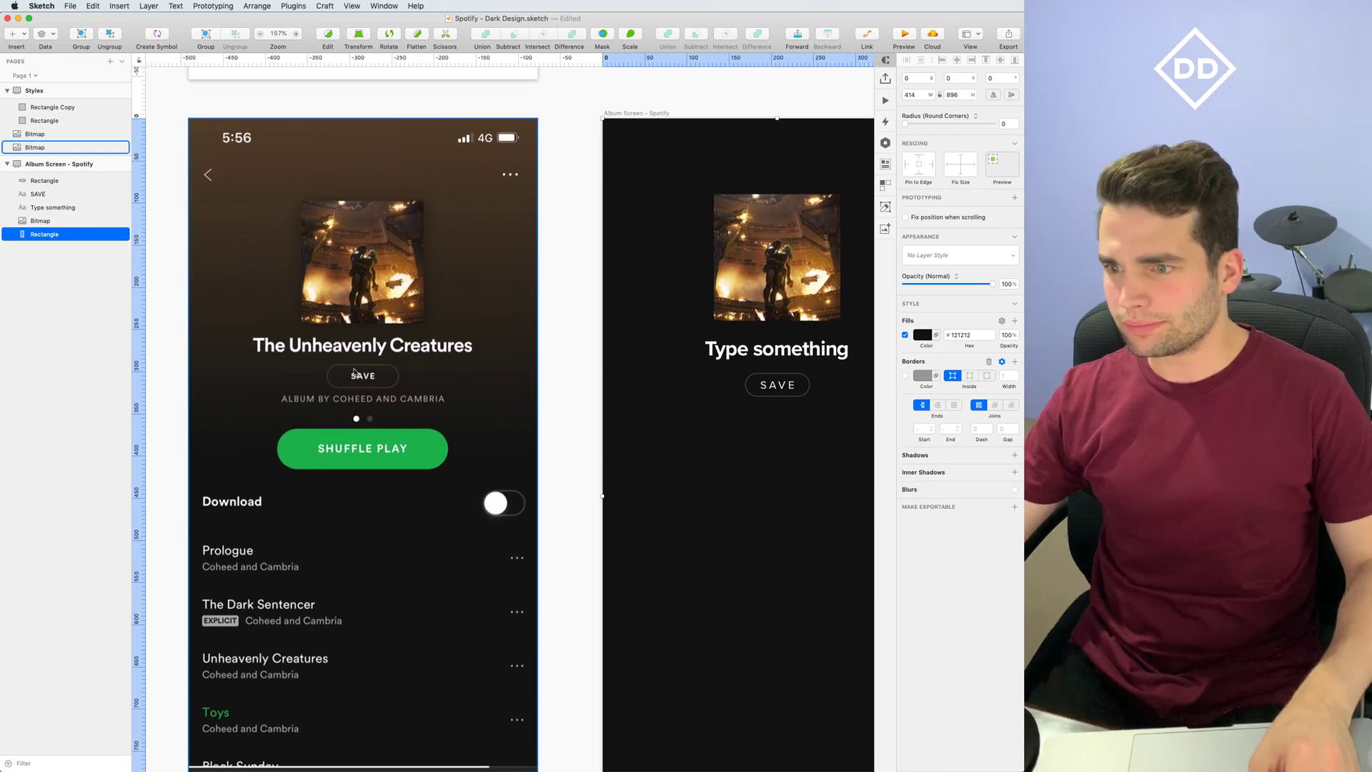
pyautogui.click(777, 385)
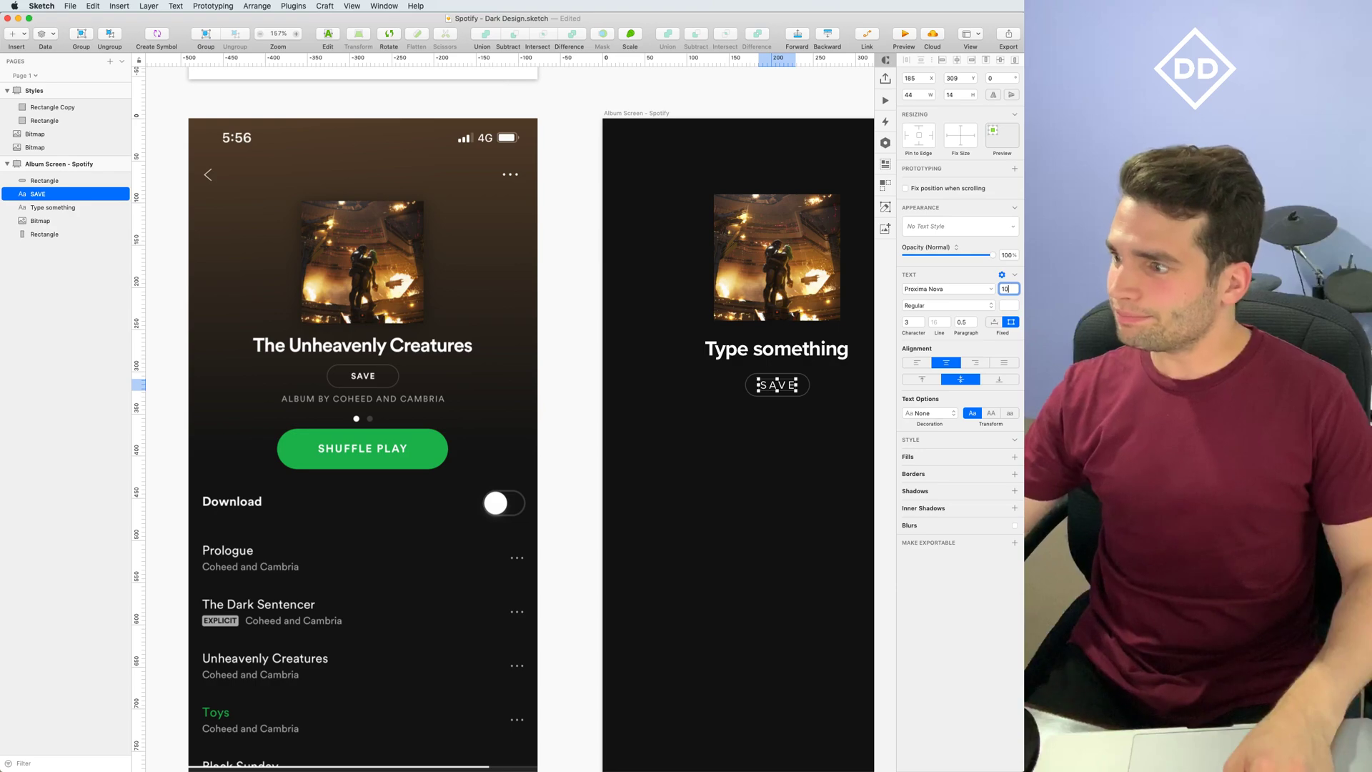
pyautogui.write('10')
pyautogui.press('Return')
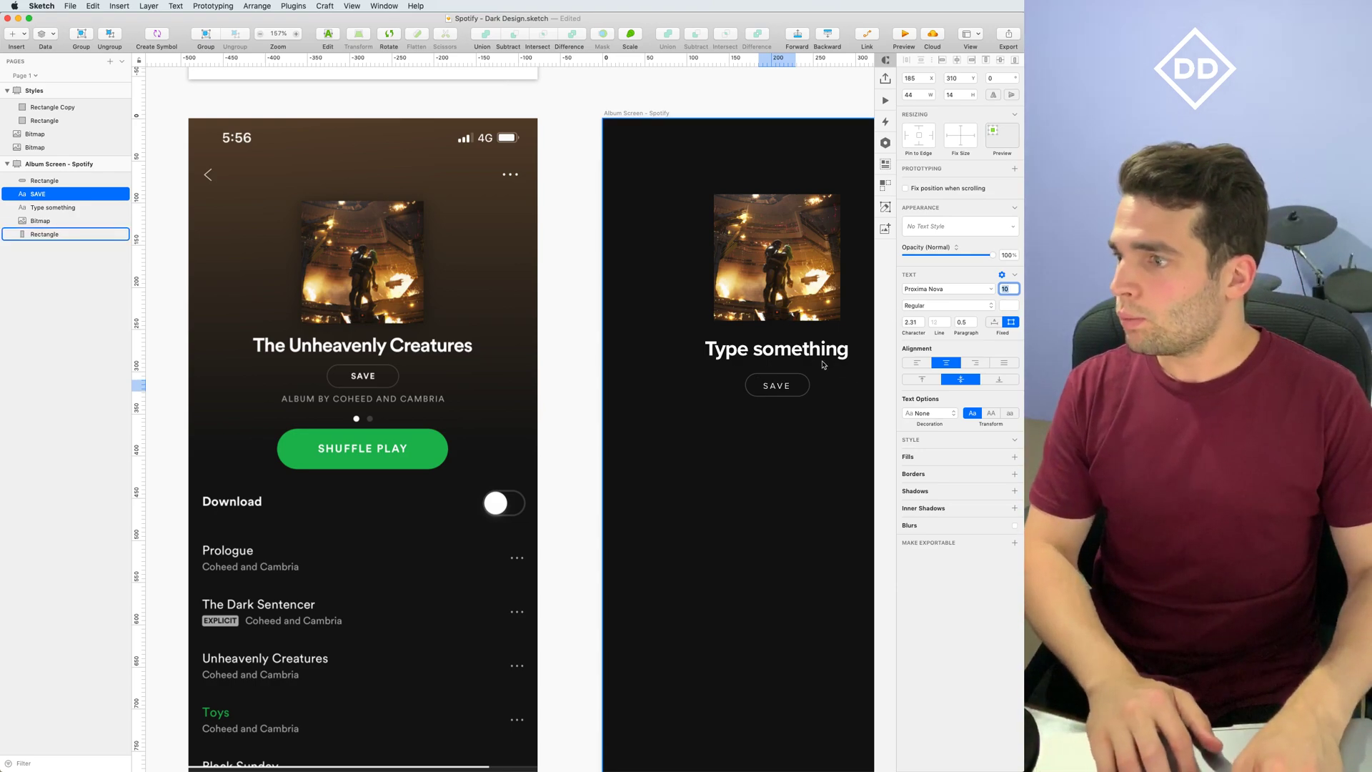
# Set the SAVE label's weight to Medium and its character spacing to 1
pyautogui.click(933, 305)
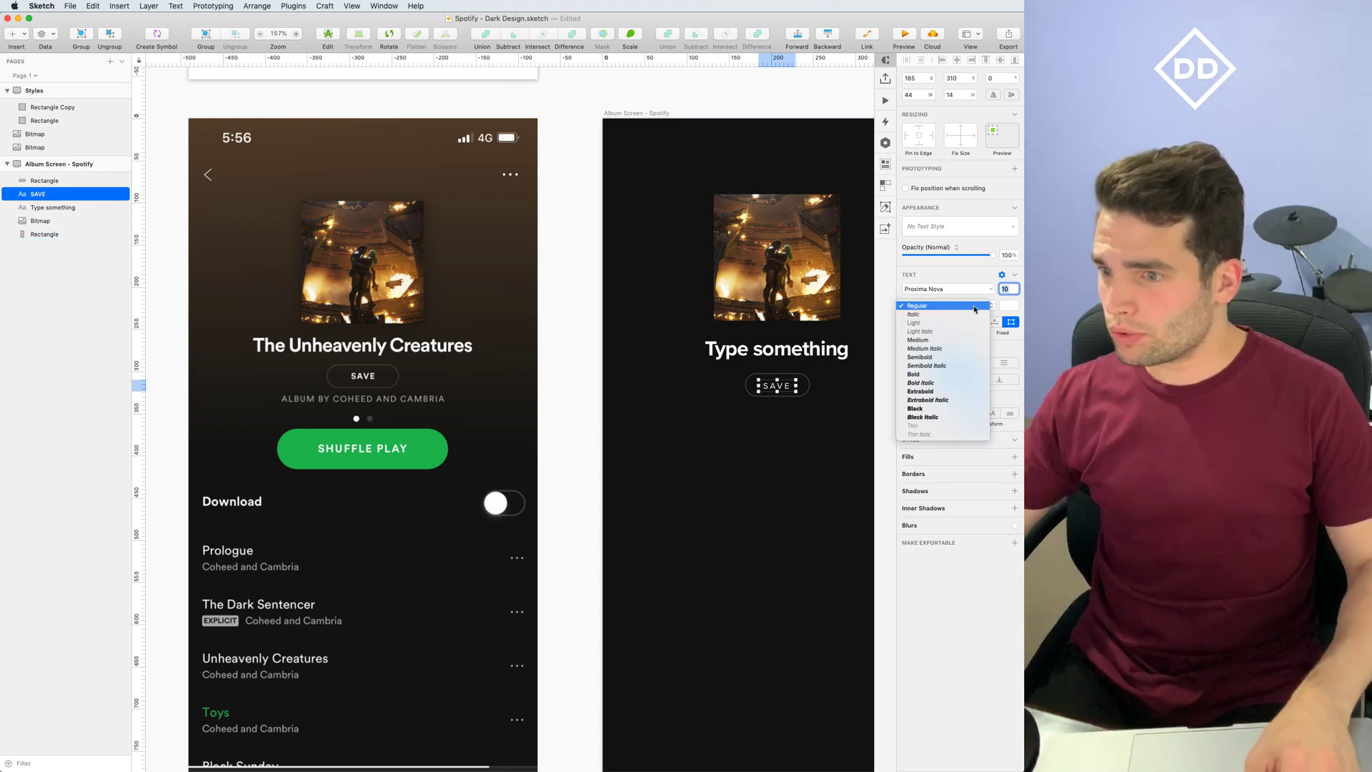
pyautogui.click(927, 341)
pyautogui.click(917, 323)
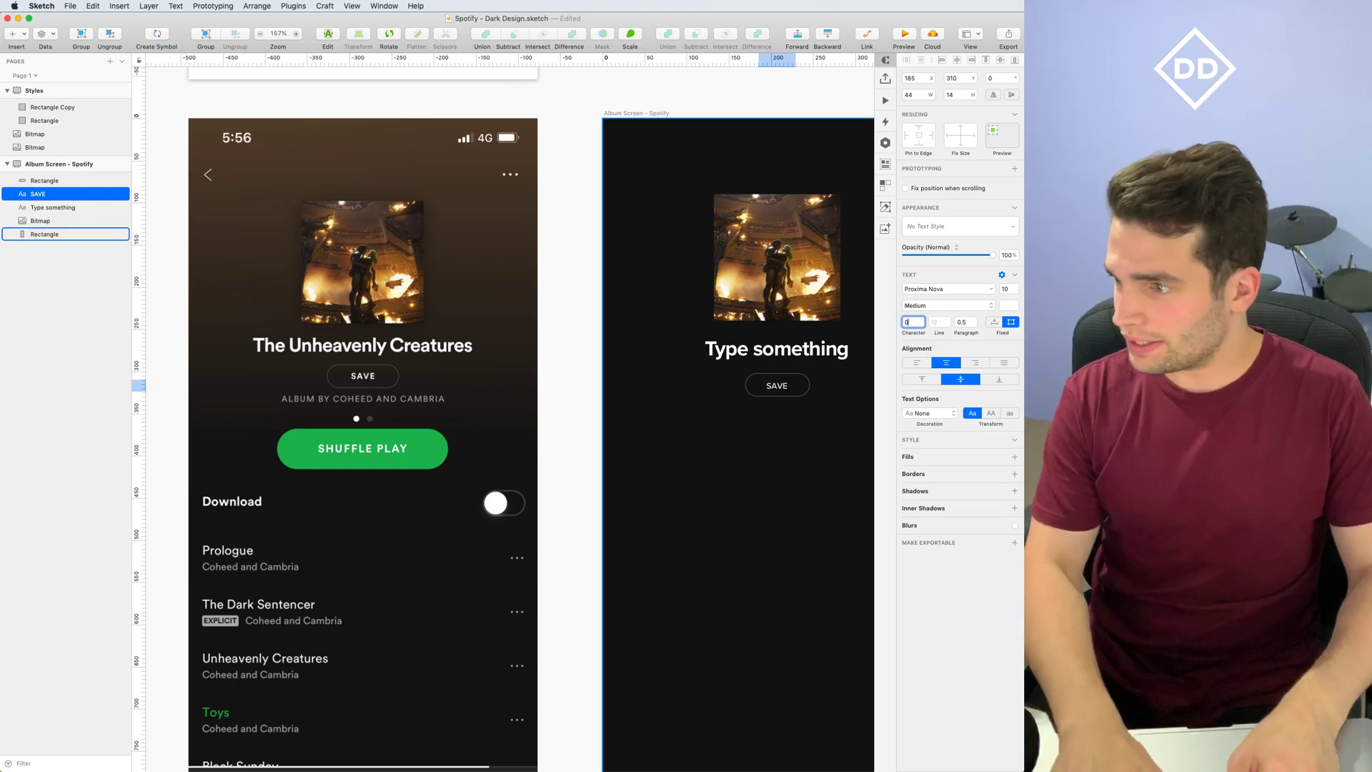
pyautogui.press('Return')
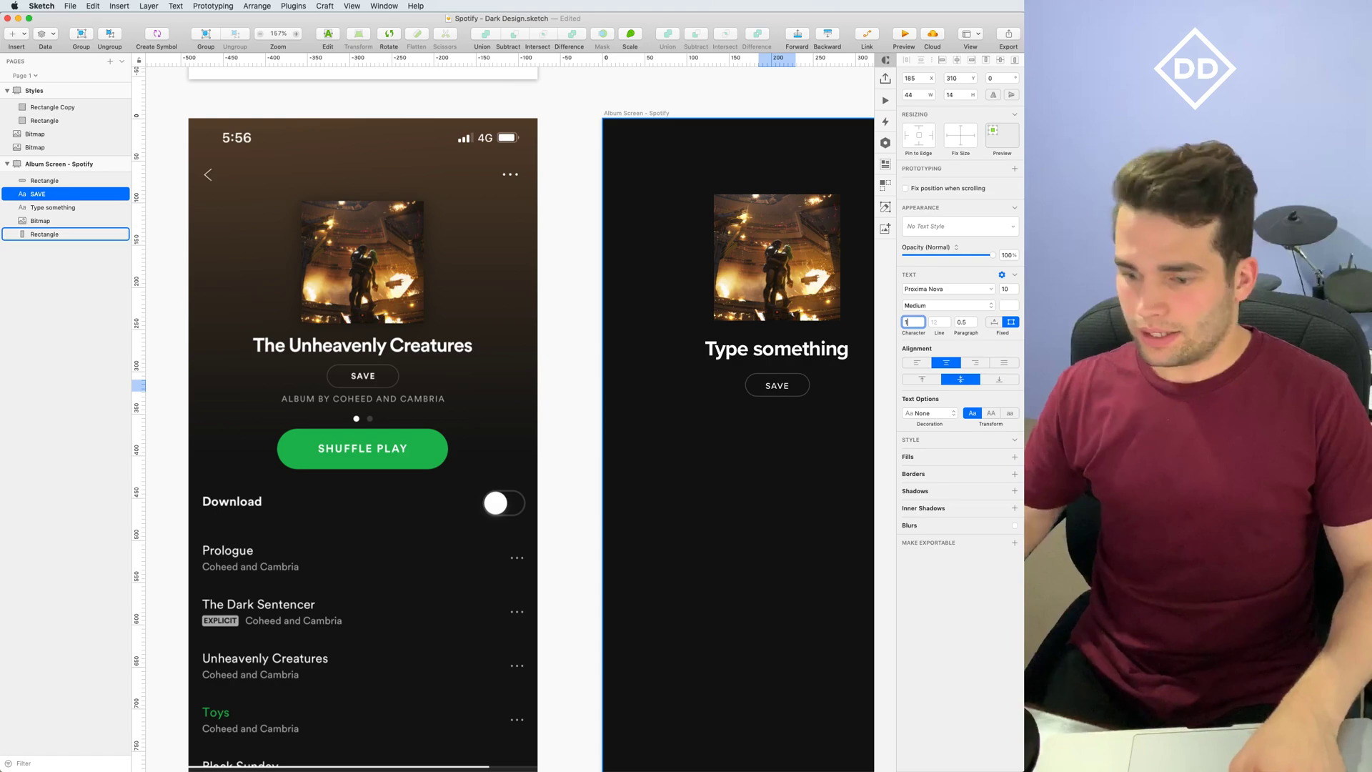
# Center the SAVE label on its outlined button horizontally and vertically
pyautogui.click(778, 386)
pyautogui.click(777, 386)
pyautogui.keyDown('shift'); pyautogui.click(782, 375); pyautogui.keyUp('shift')
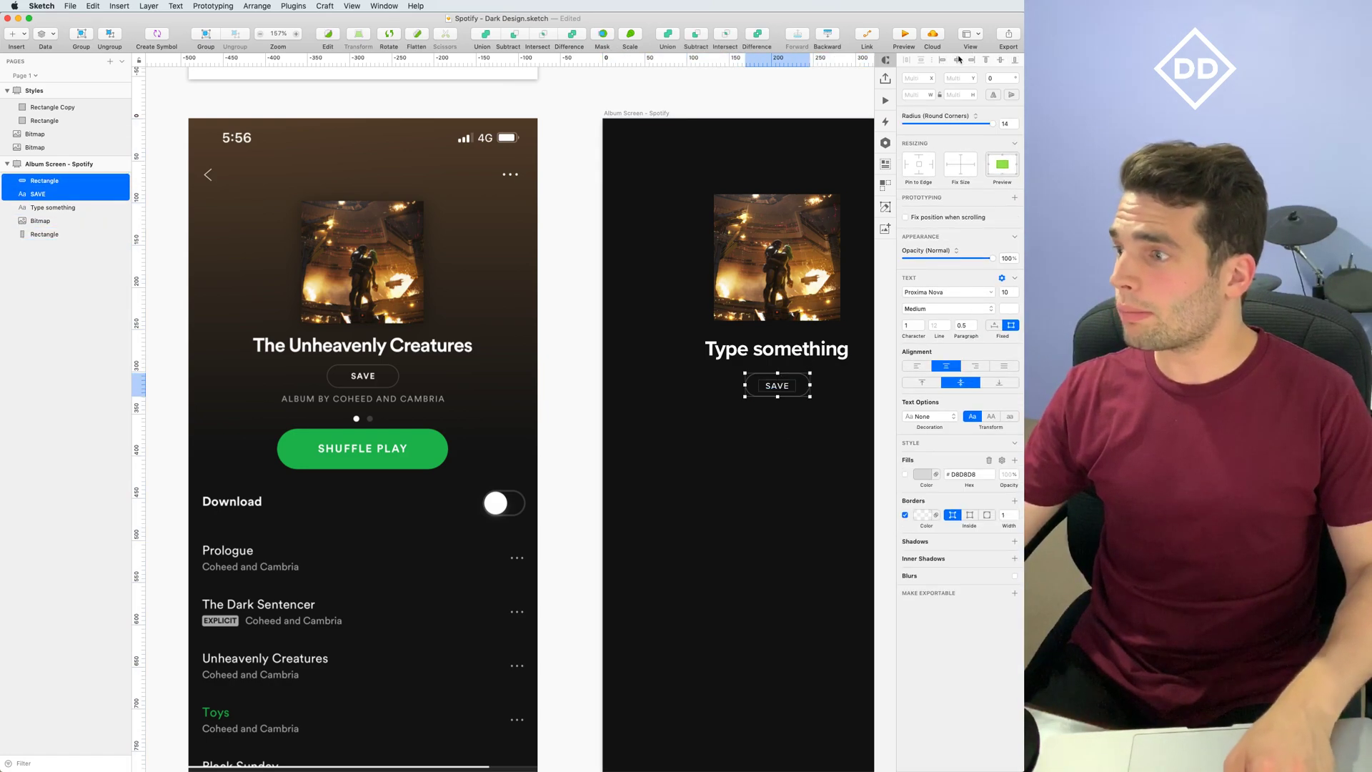
pyautogui.click(810, 450)
# Duplicate the "Type something" title straight down to just below the SAVE button
pyautogui.moveTo(809, 451); pyautogui.dragTo(768, 435)
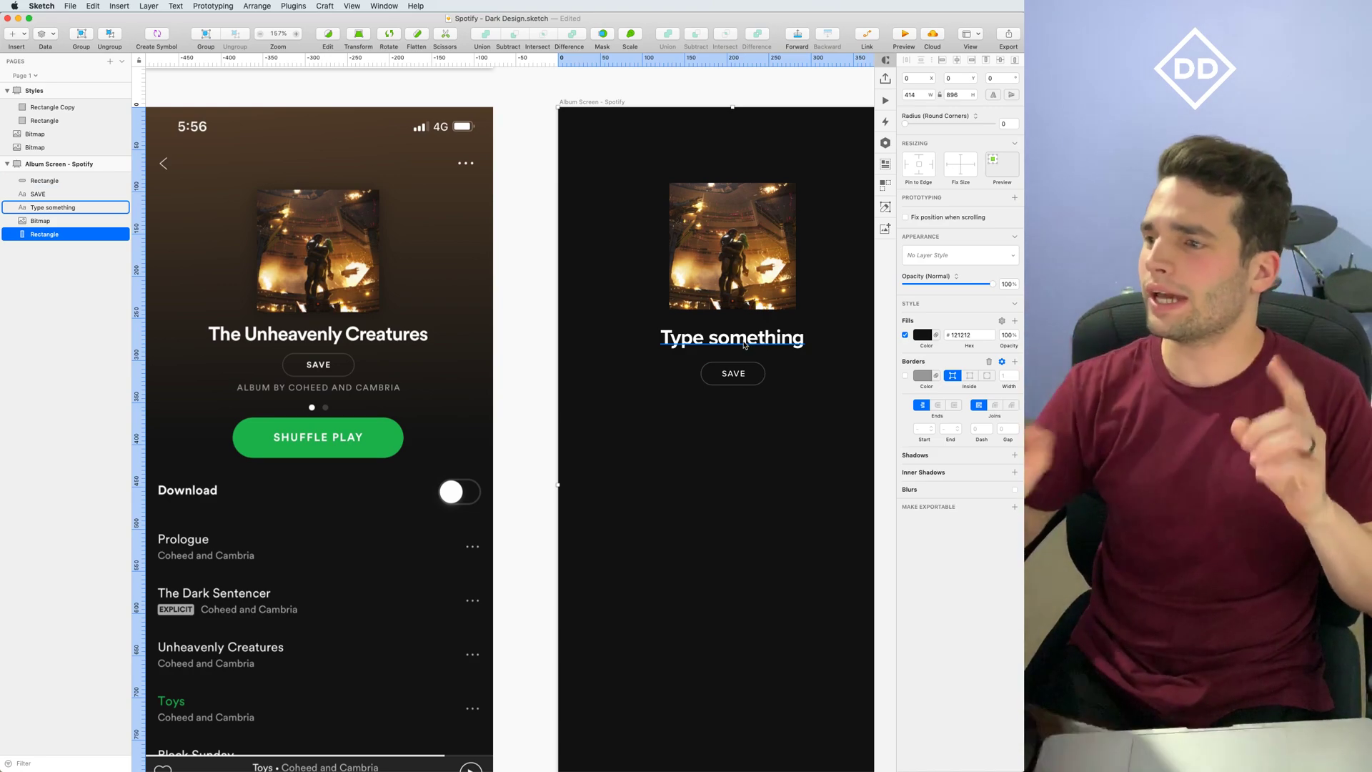
pyautogui.click(539, 310)
pyautogui.scroll(-1, 536, 310)
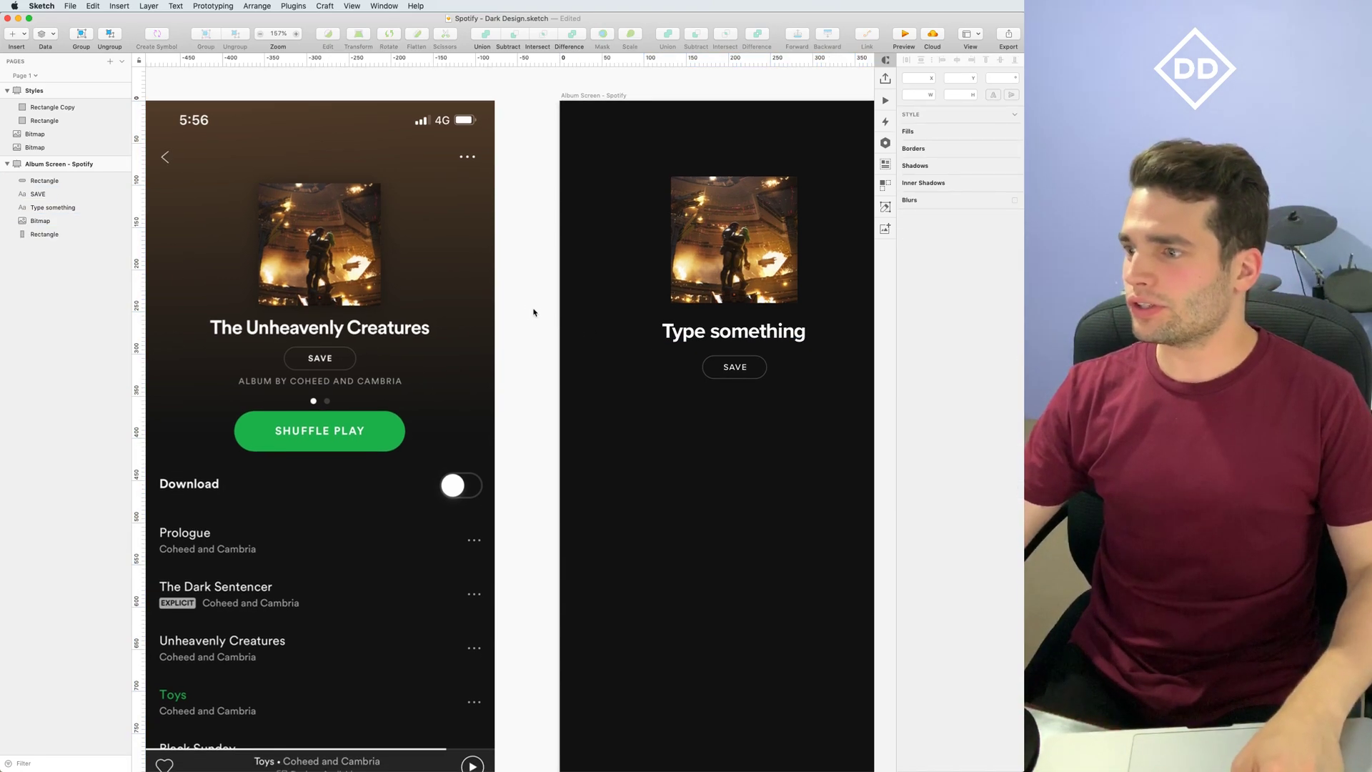
pyautogui.scroll(-3, 532, 313)
pyautogui.hscroll(1, 527, 320)
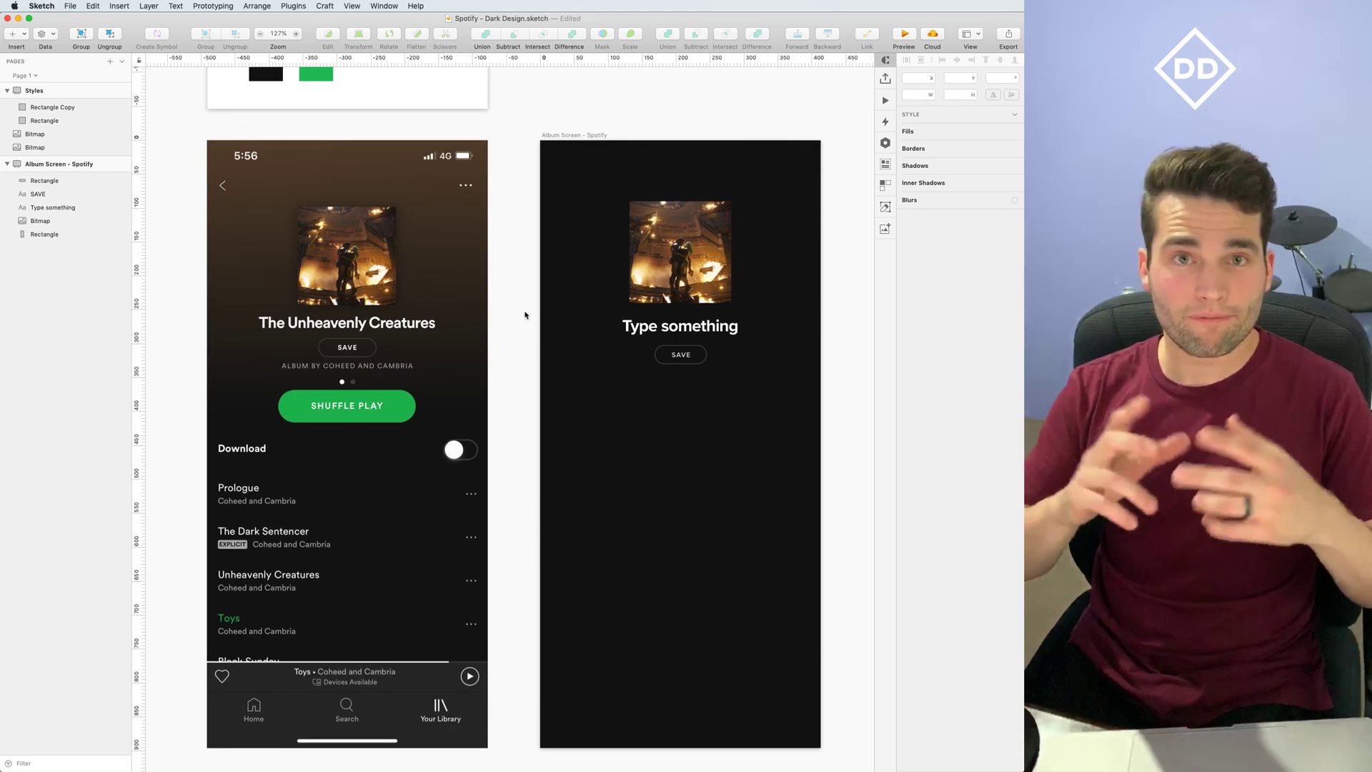
pyautogui.scroll(-1, 521, 328)
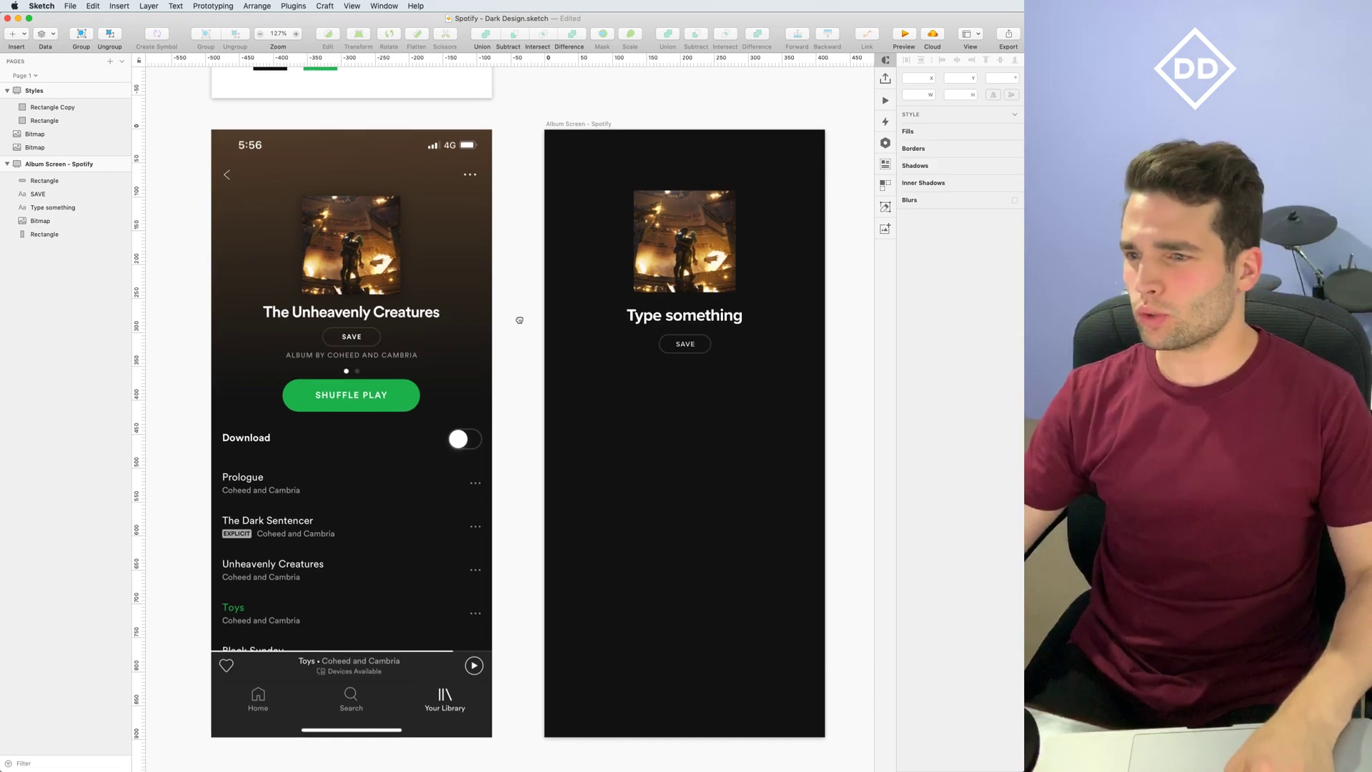
pyautogui.scroll(-1, 529, 325)
pyautogui.click(691, 306)
pyautogui.moveTo(691, 306); pyautogui.dragTo(692, 361)
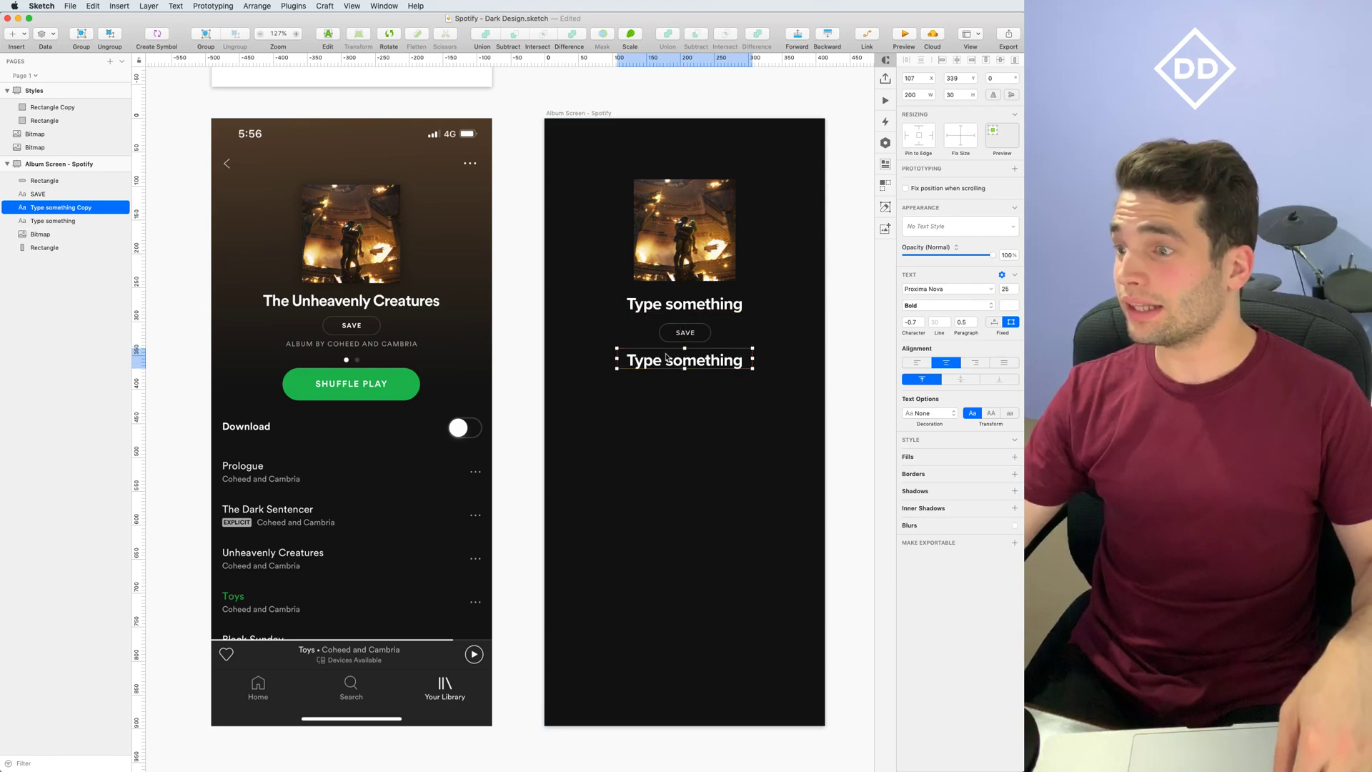
# Set the SAVE label's weight to Semibold
pyautogui.scroll(3, 691, 362)
pyautogui.click(684, 332)
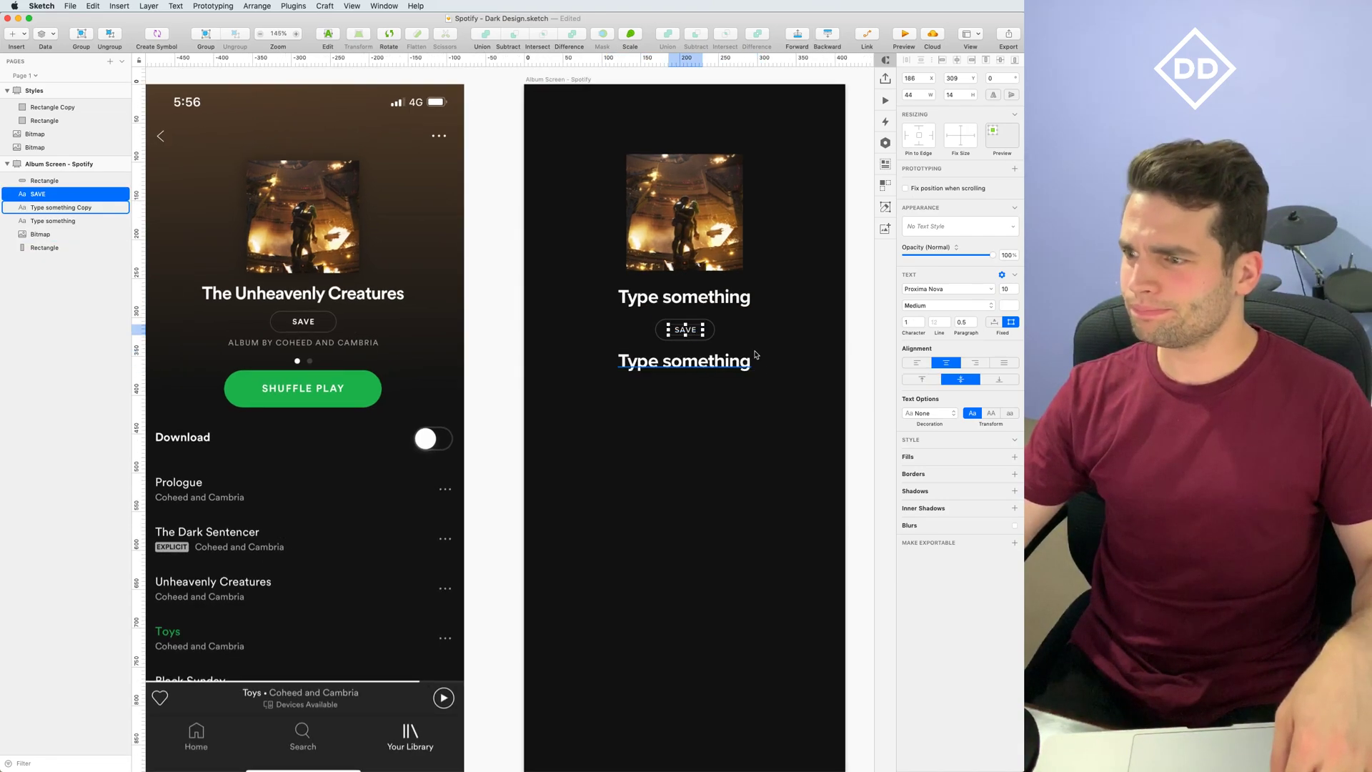
pyautogui.click(929, 305)
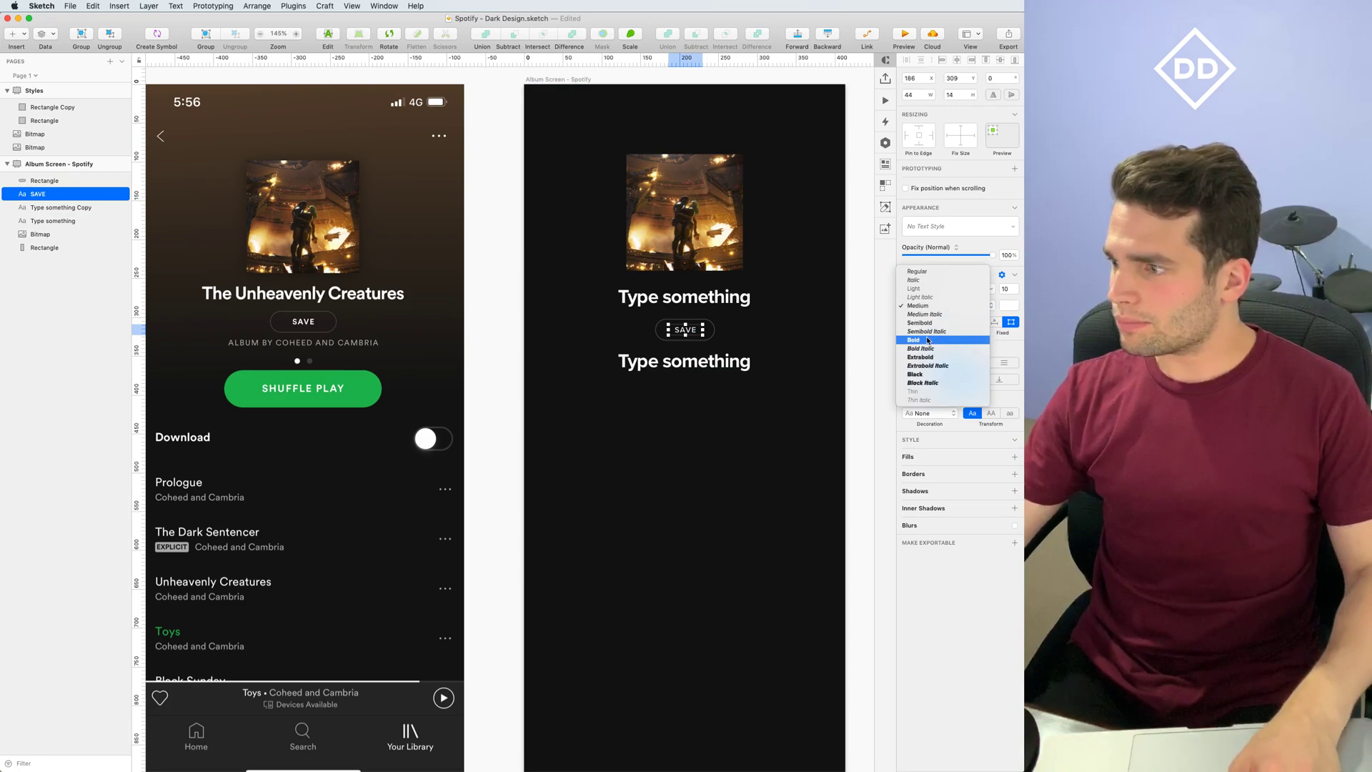
pyautogui.click(921, 323)
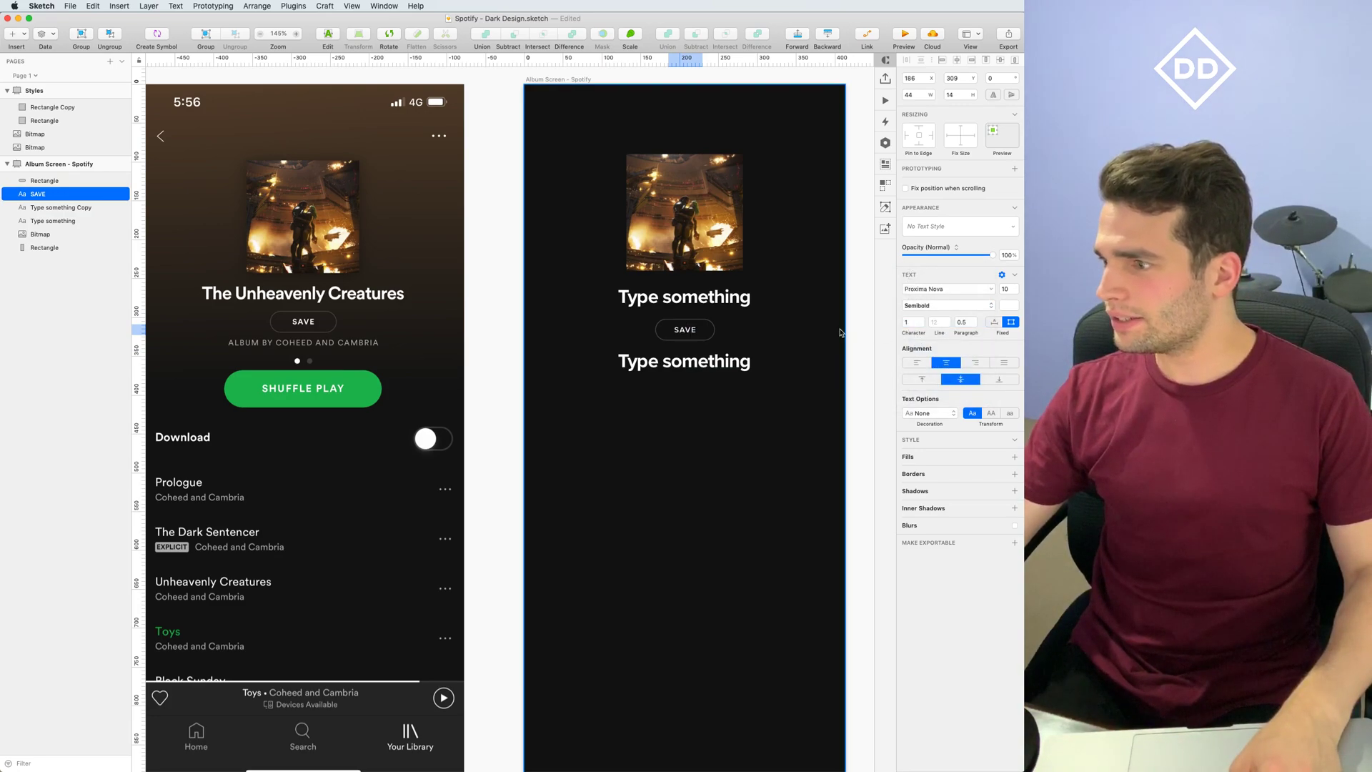
# Delete the title copy below the SAVE button and put a duplicate of the SAVE label there instead
pyautogui.click(685, 362)
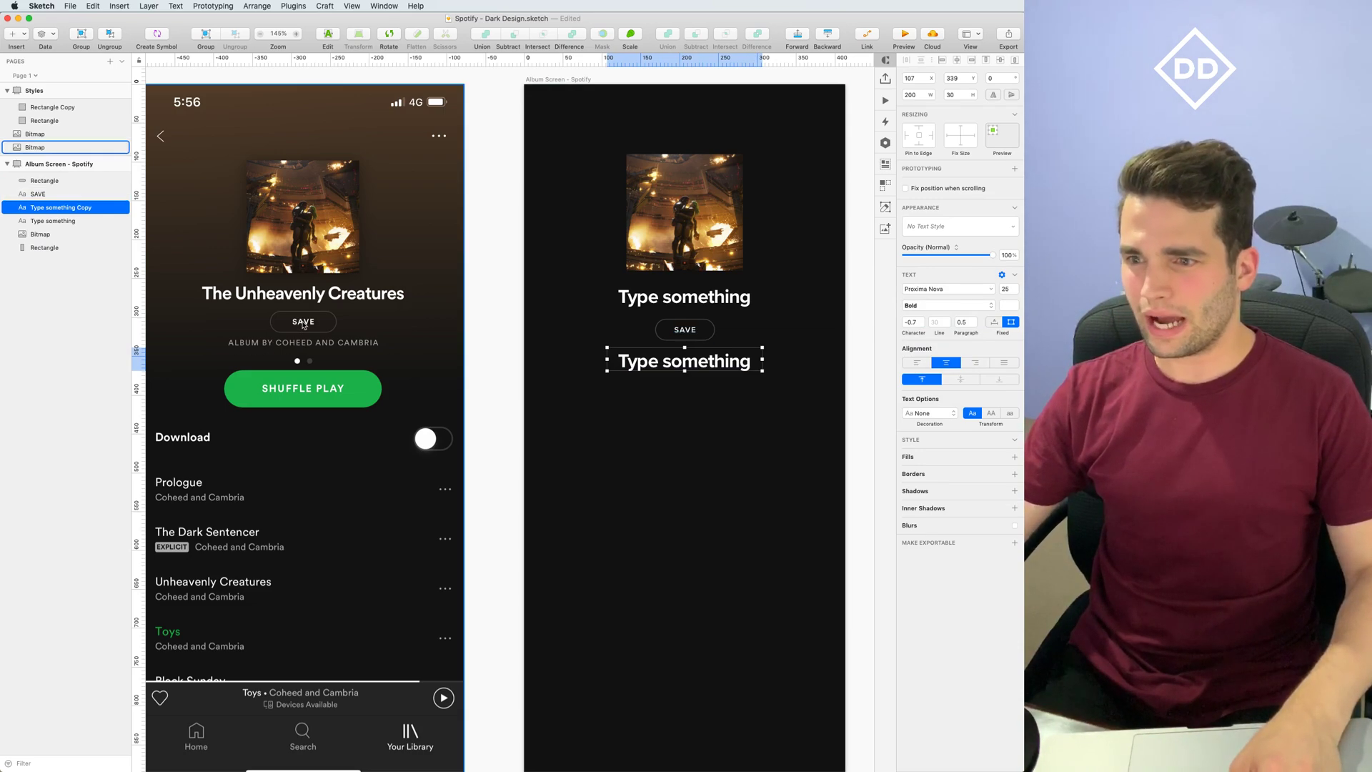
pyautogui.press('Delete')
pyautogui.click(696, 335)
pyautogui.moveTo(695, 334); pyautogui.dragTo(693, 353)
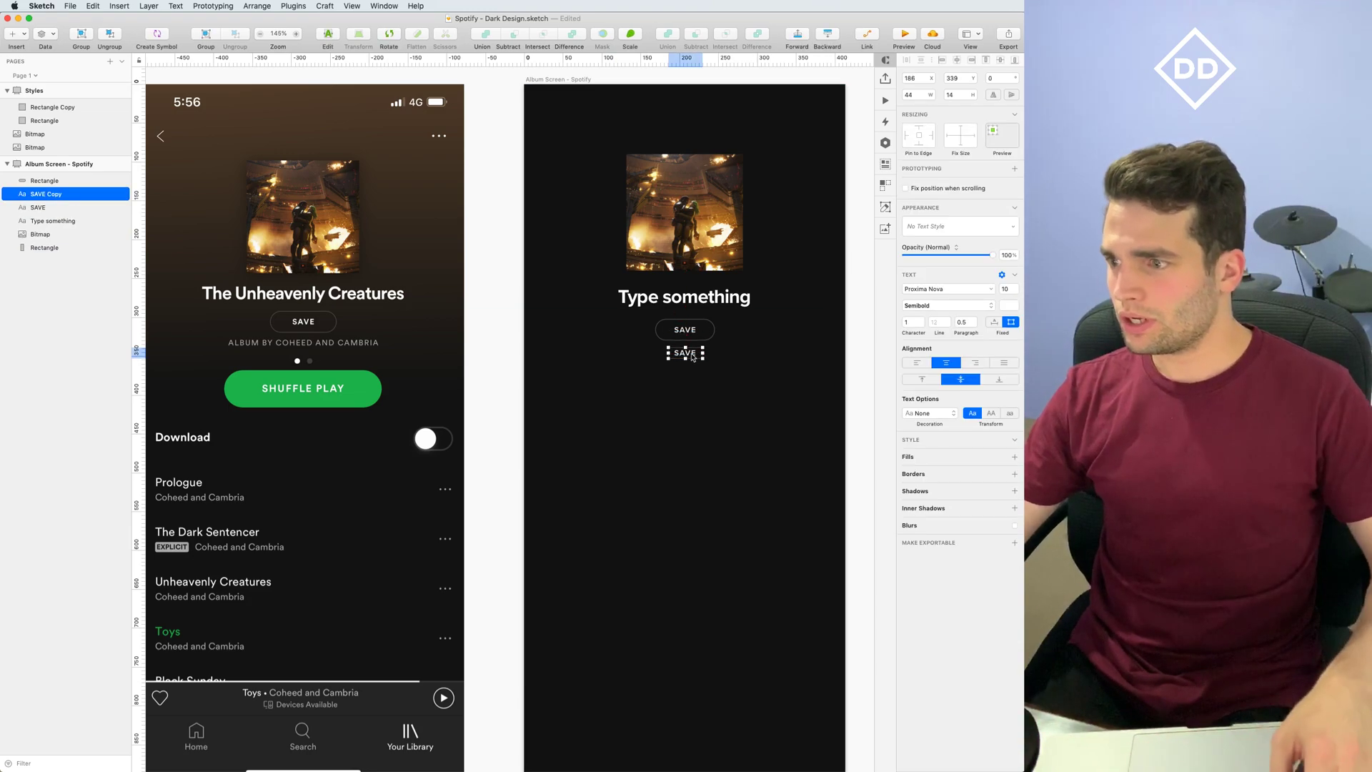
# Change the duplicated label's text to "ALBUM BY COHEED AND CAMBRIA" and widen its text box to 200 so it fits one line
pyautogui.doubleClick(693, 353)
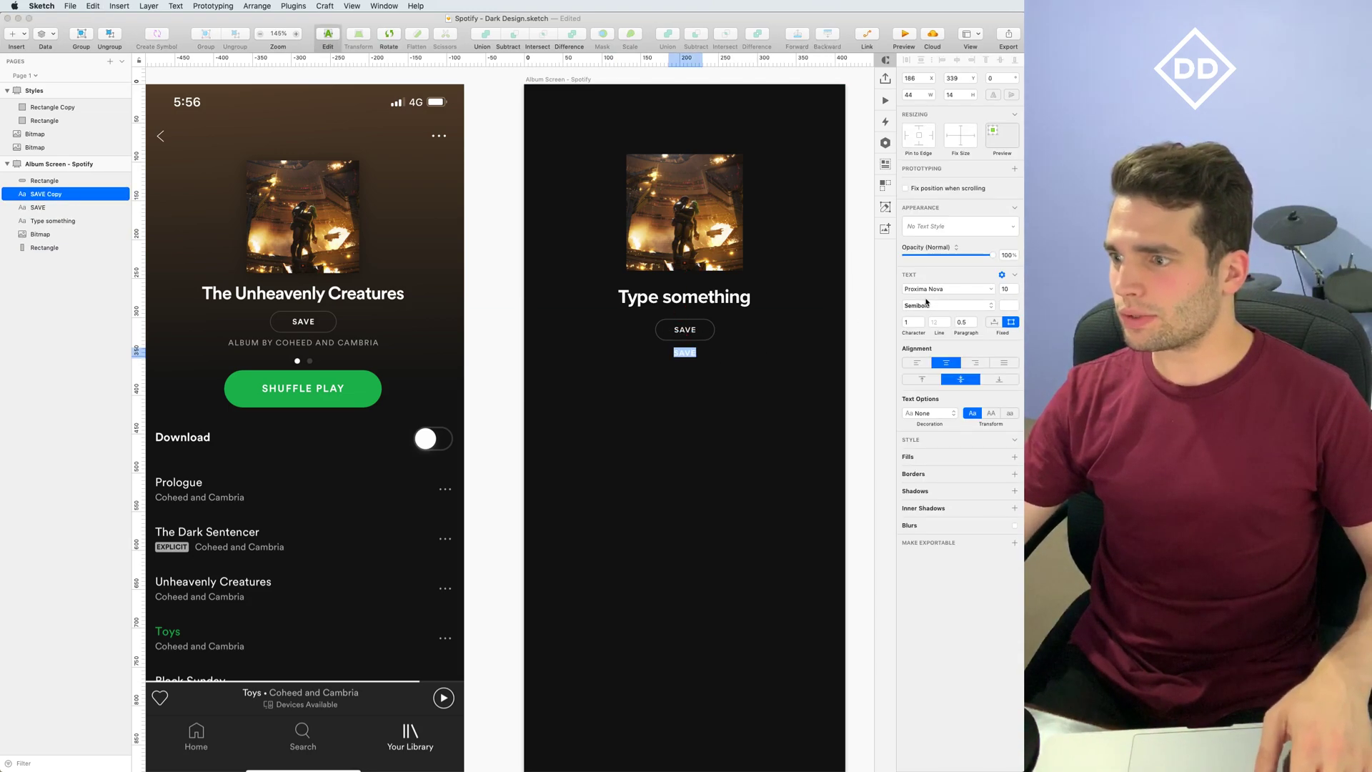
pyautogui.write('ALBUM')
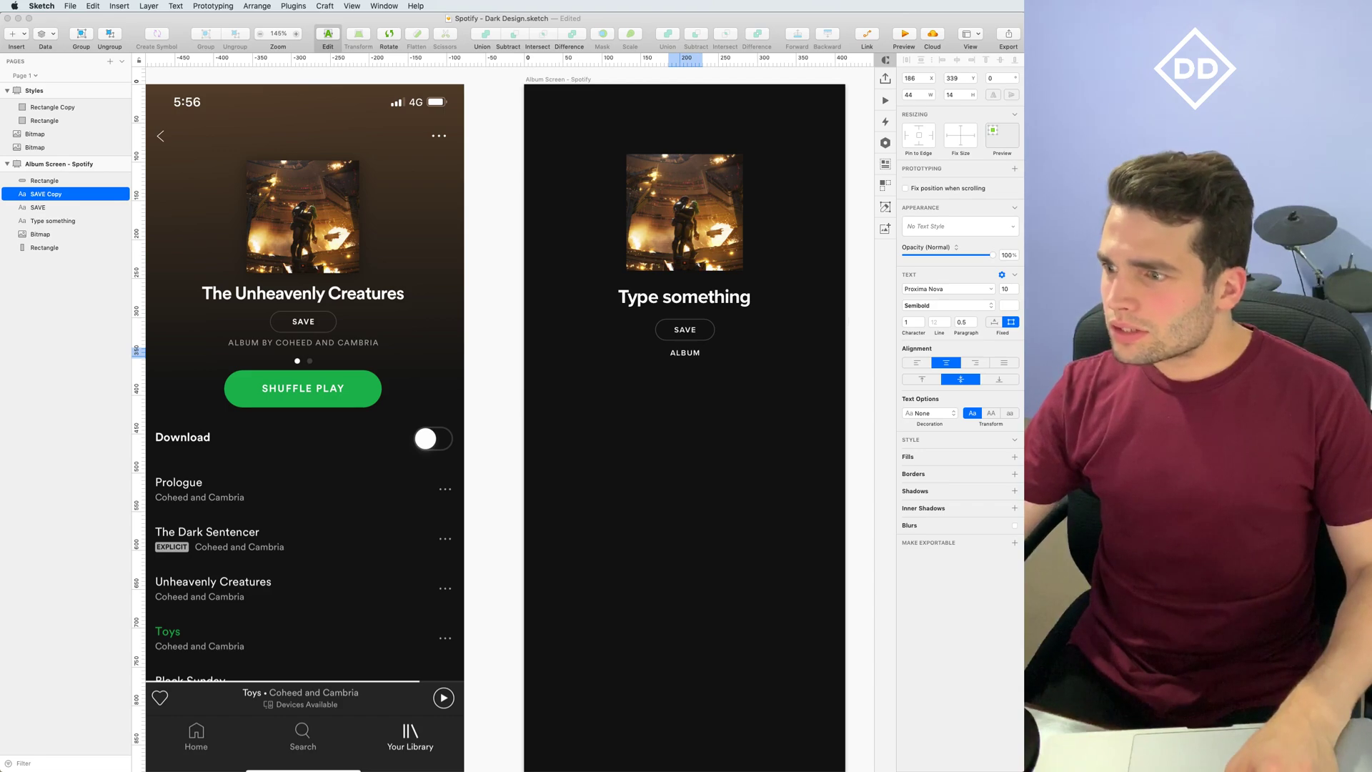
pyautogui.write(' BY VCO')
pyautogui.write('O')
pyautogui.write('H')
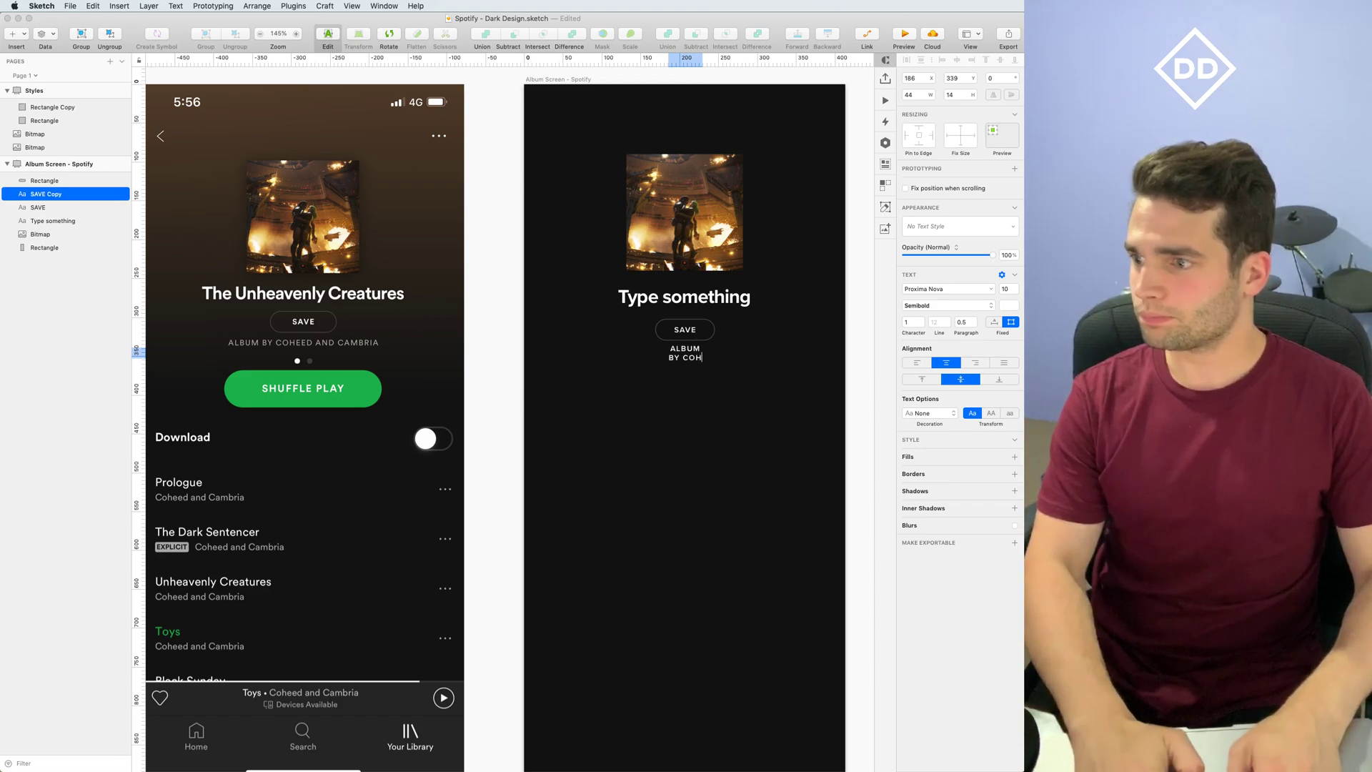
pyautogui.write('EED A')
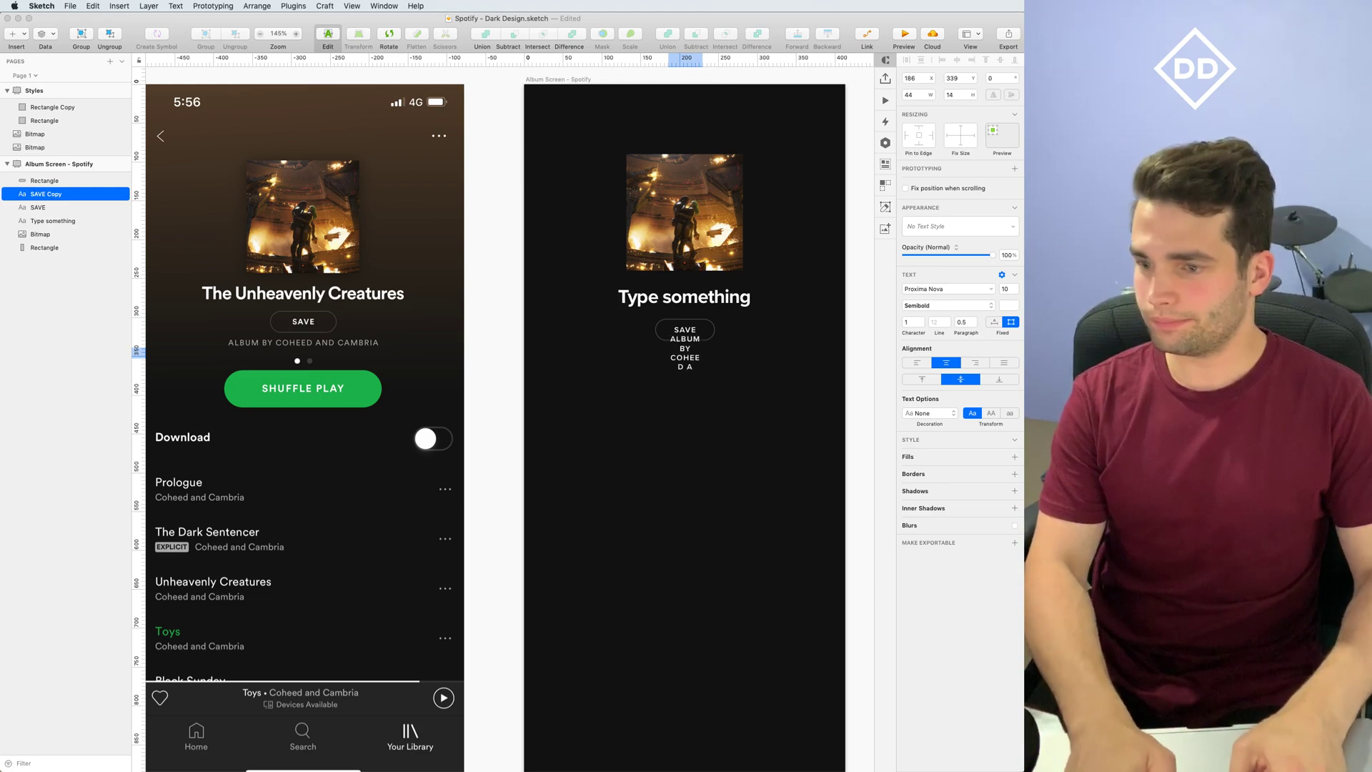
pyautogui.write('ND')
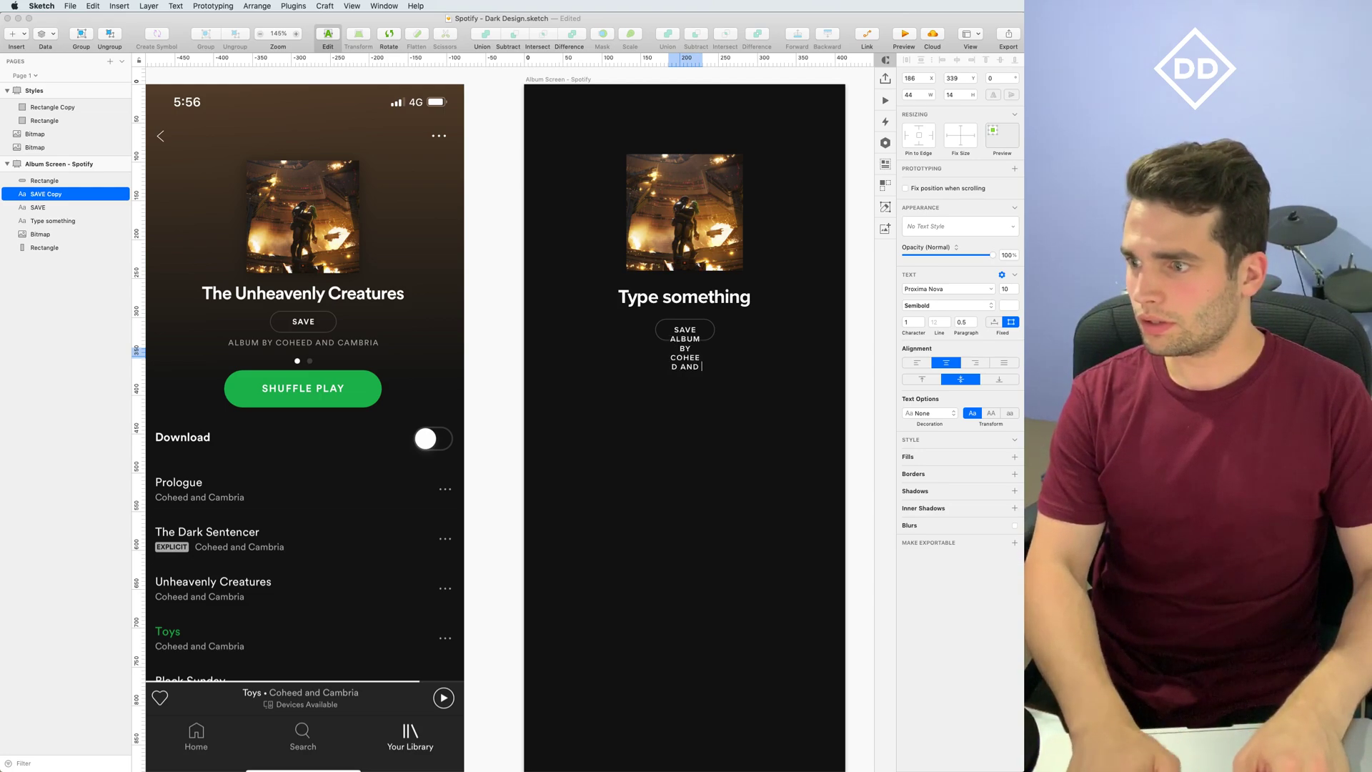
pyautogui.write(' CAMBRIA')
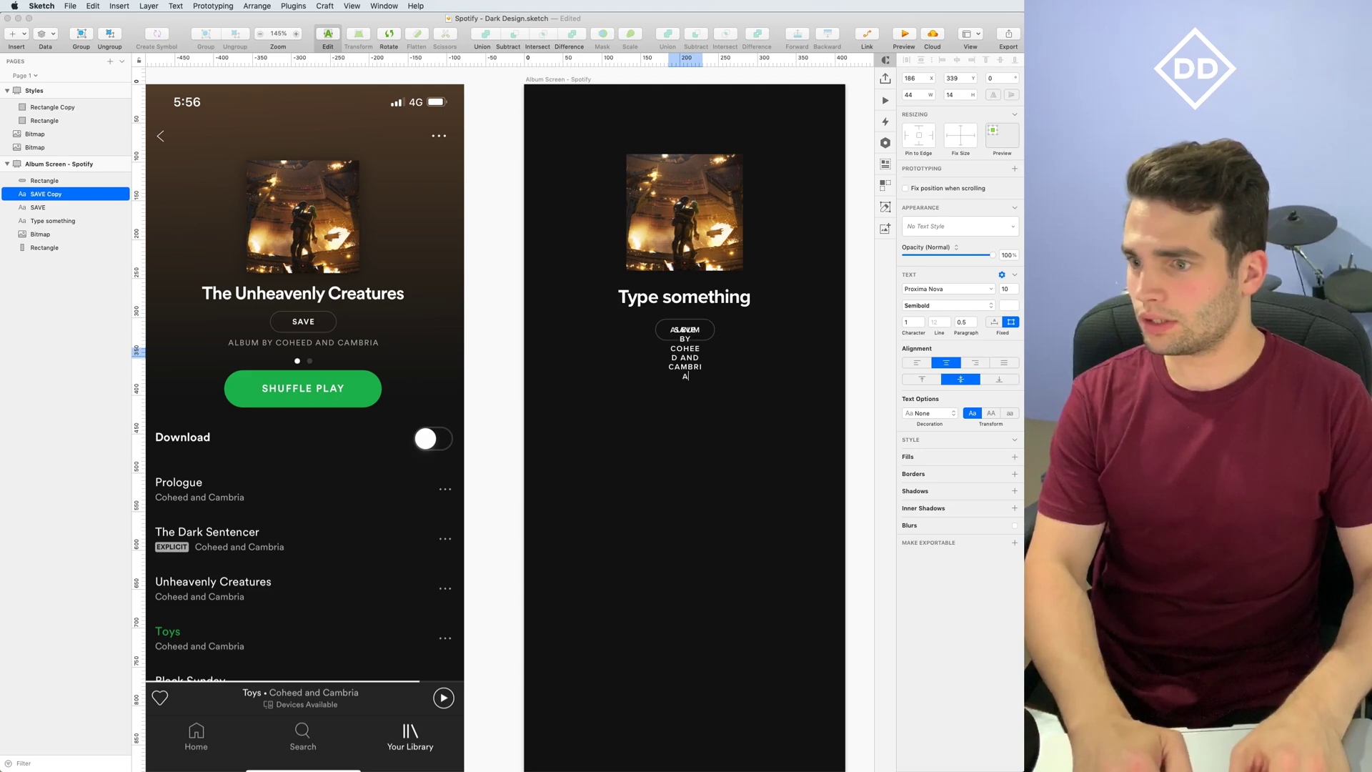
pyautogui.press('Escape')
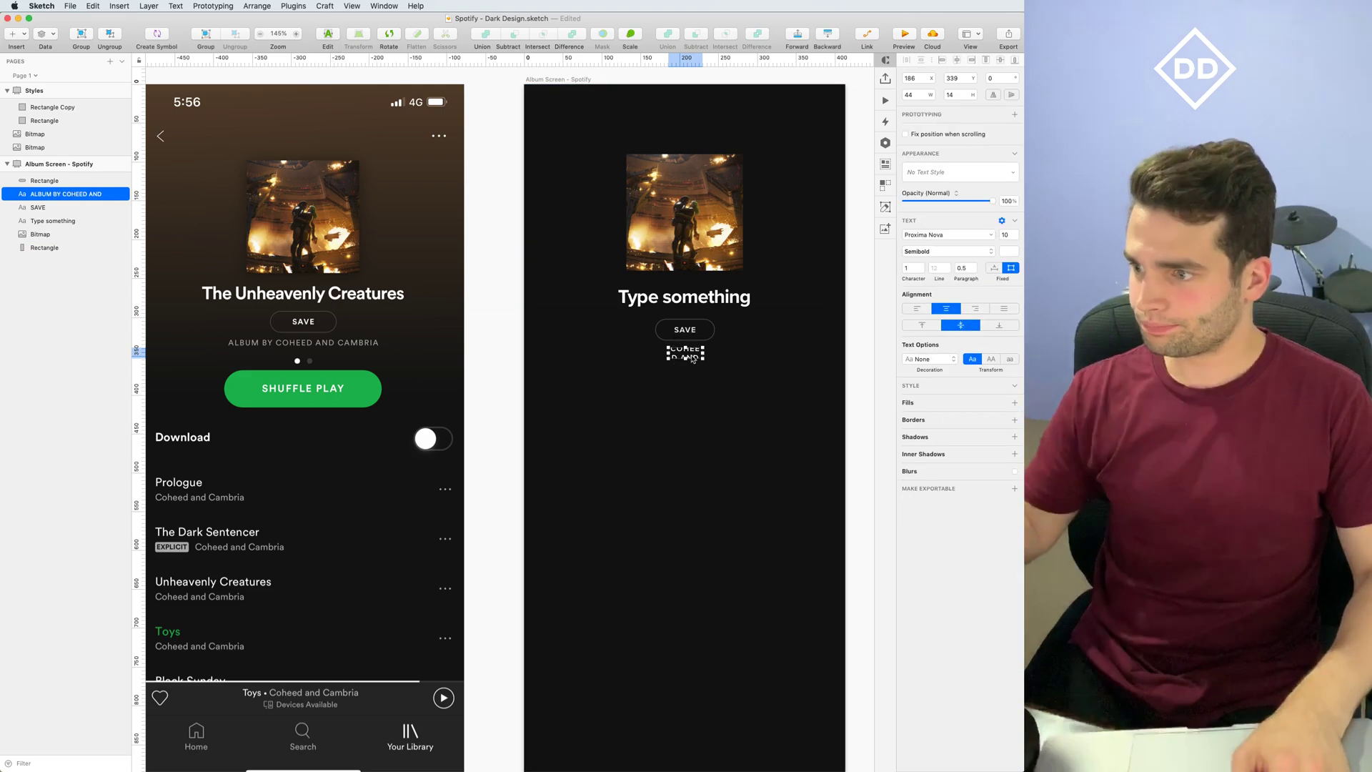
pyautogui.moveTo(704, 353); pyautogui.dragTo(763, 353)
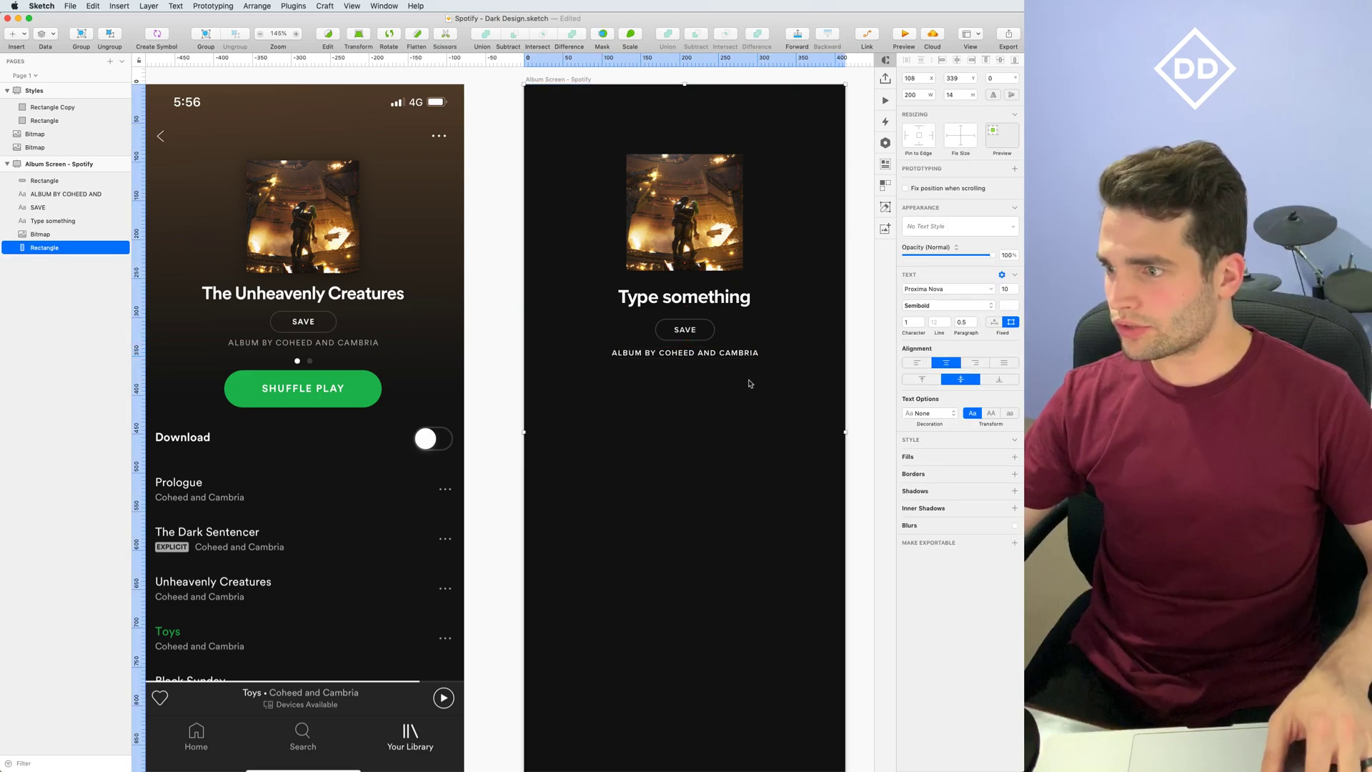
# Set the album line's layer opacity to 50% and try a lower alpha on its FFFFFF text color
pyautogui.click(949, 256)
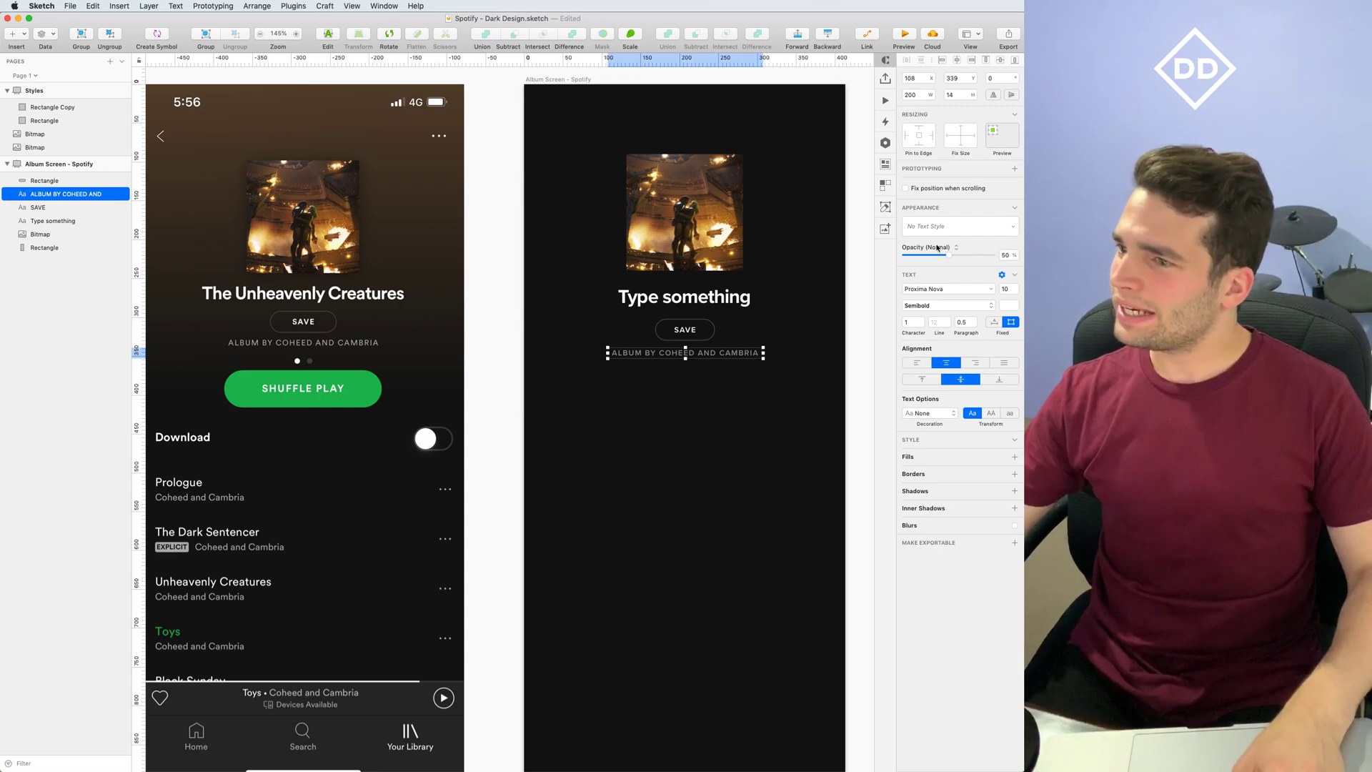
pyautogui.click(1008, 305)
pyautogui.moveTo(960, 423); pyautogui.dragTo(963, 425)
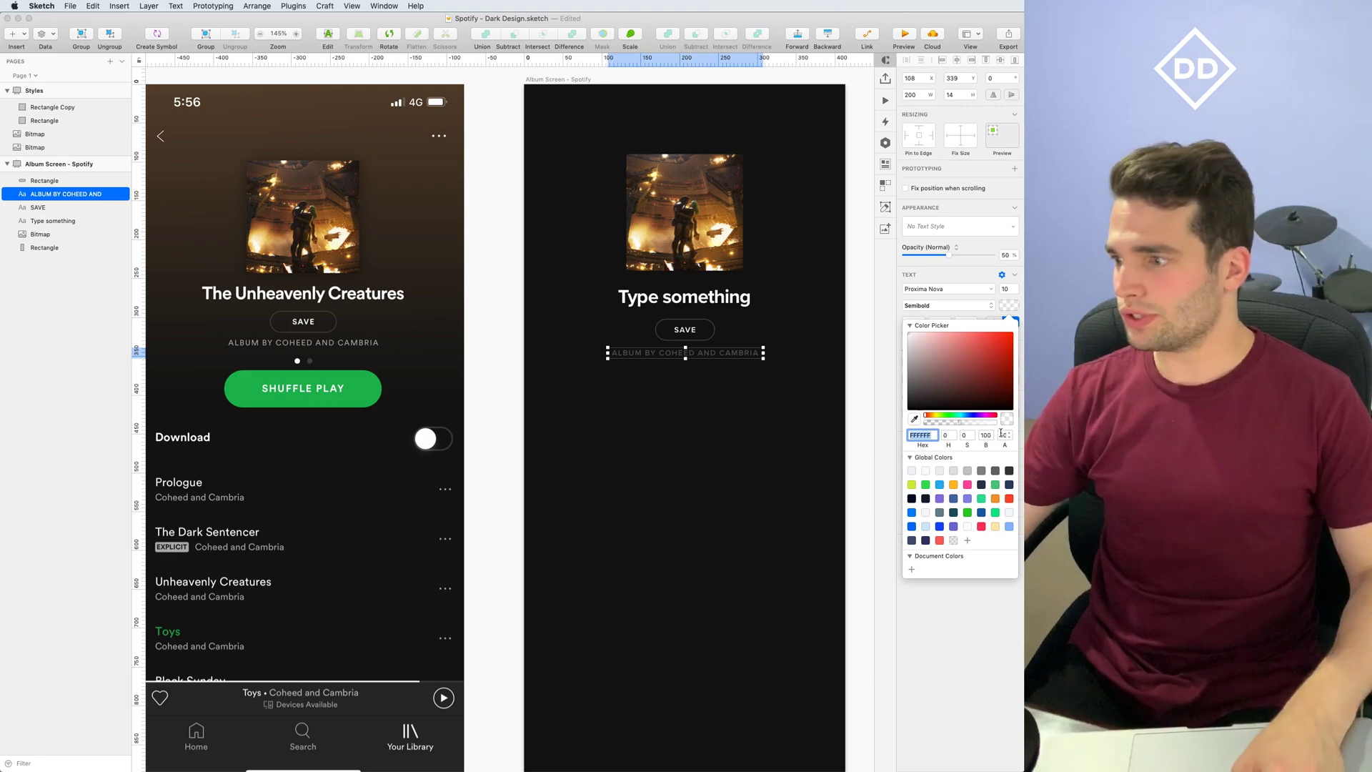
pyautogui.click(796, 383)
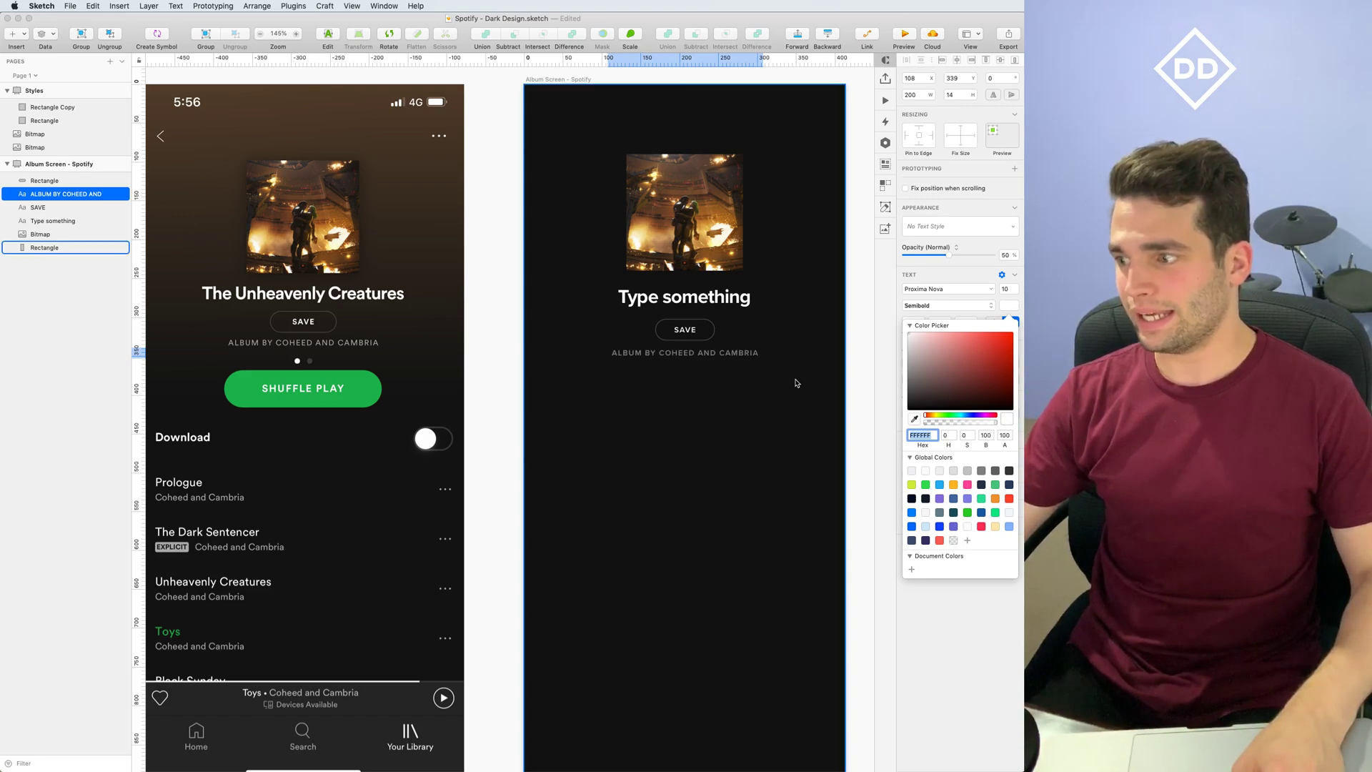
# Reset the album line's layer opacity to 100%
pyautogui.click(735, 355)
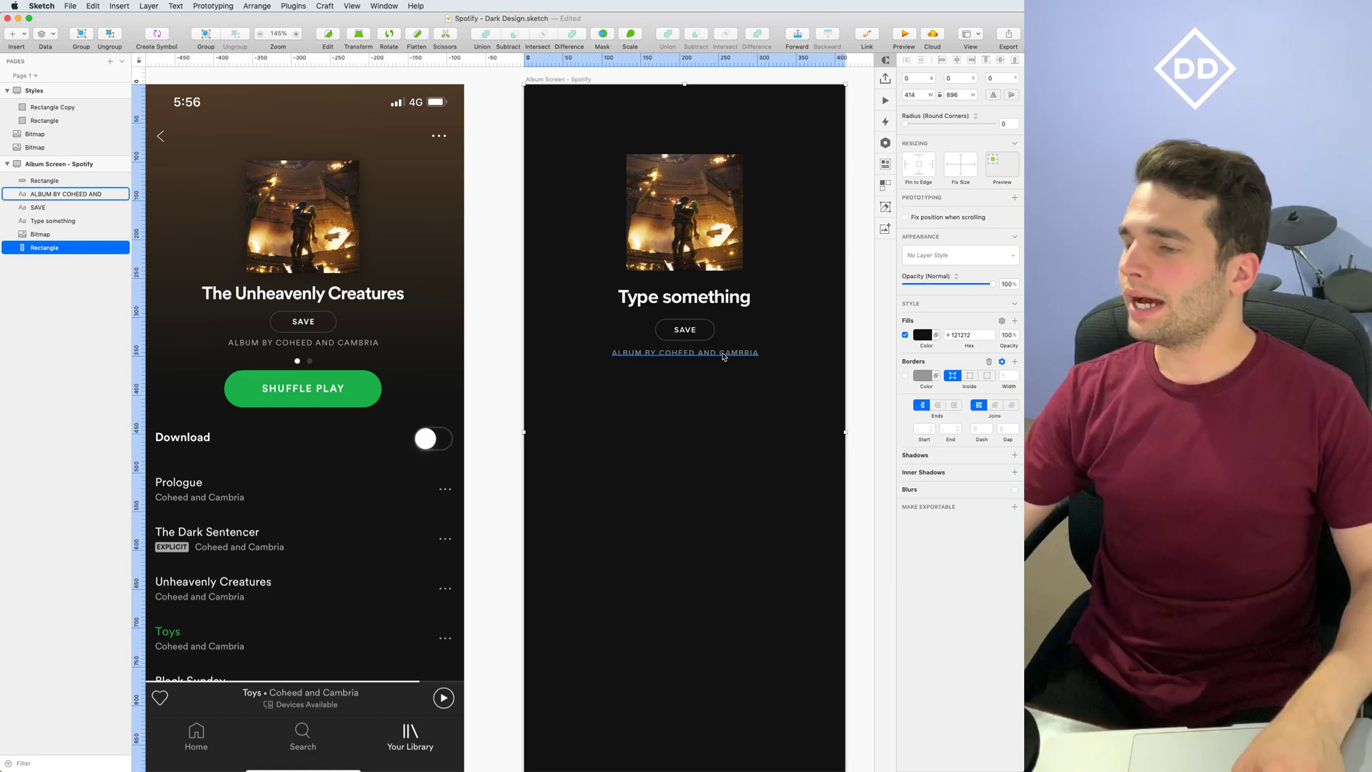
pyautogui.moveTo(974, 257); pyautogui.dragTo(1009, 255)
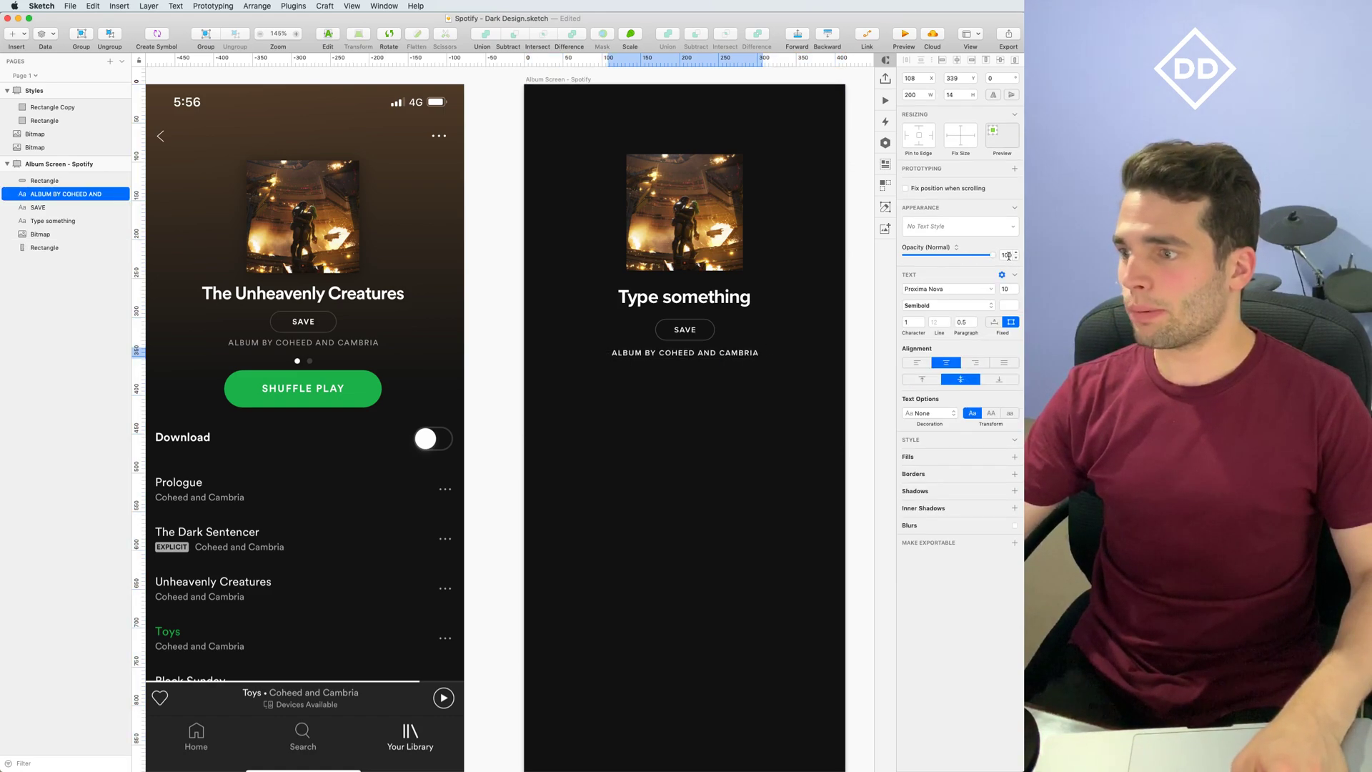
pyautogui.moveTo(496, 174); pyautogui.dragTo(786, 361)
pyautogui.keyDown('shift'); pyautogui.click(791, 401); pyautogui.keyUp('shift')
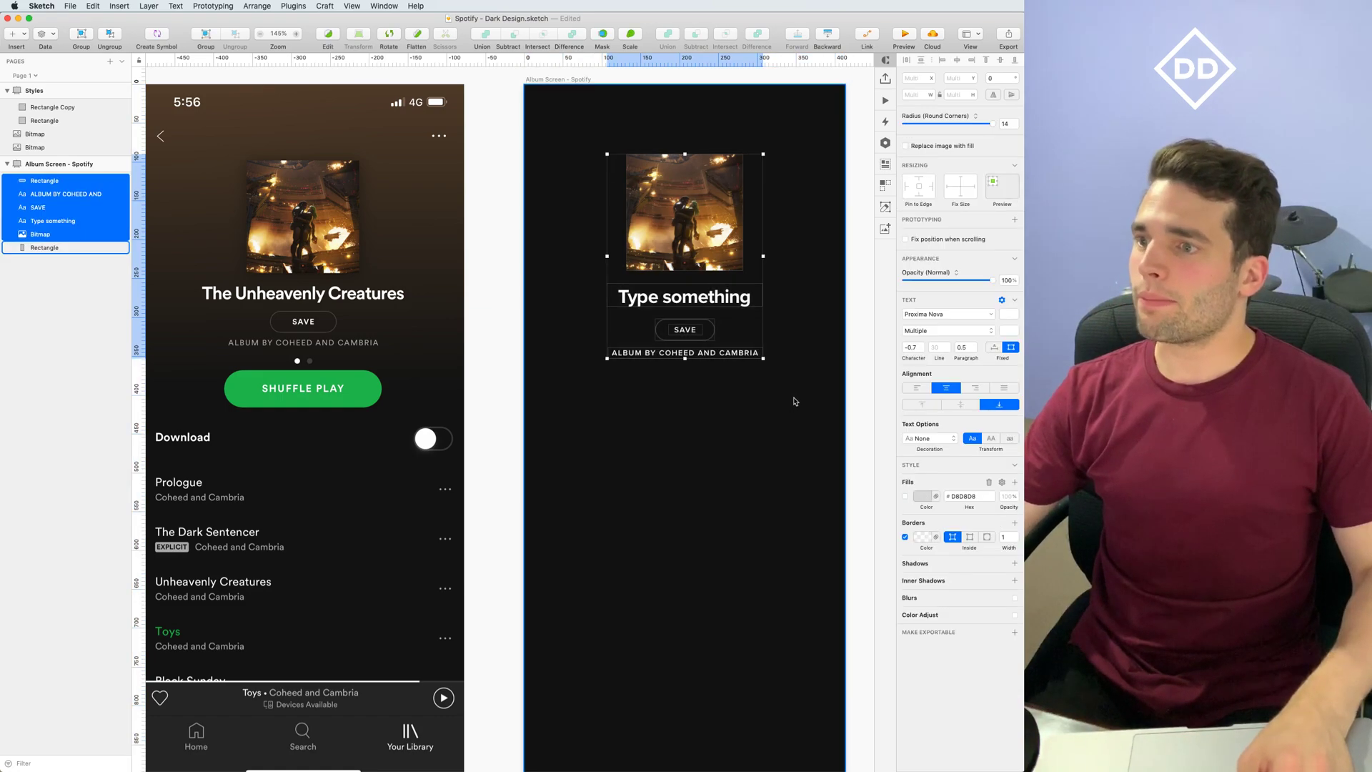
pyautogui.press('super+g')
pyautogui.moveTo(993, 277)
pyautogui.mouseDown()
pyautogui.moveTo(902, 280)
pyautogui.moveTo(992, 276)
pyautogui.mouseUp()
pyautogui.click(852, 268)
pyautogui.click(723, 243)
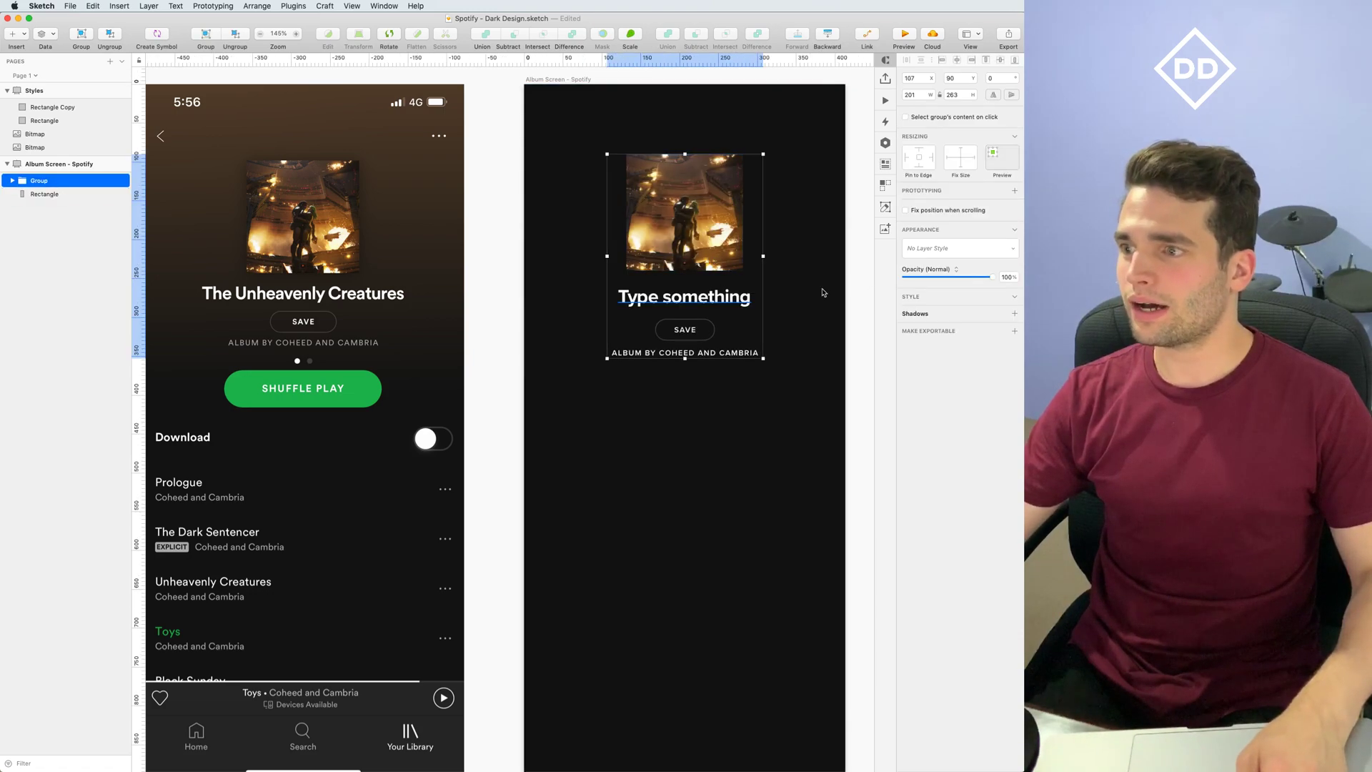
pyautogui.press('super+shift+g')
pyautogui.click(848, 300)
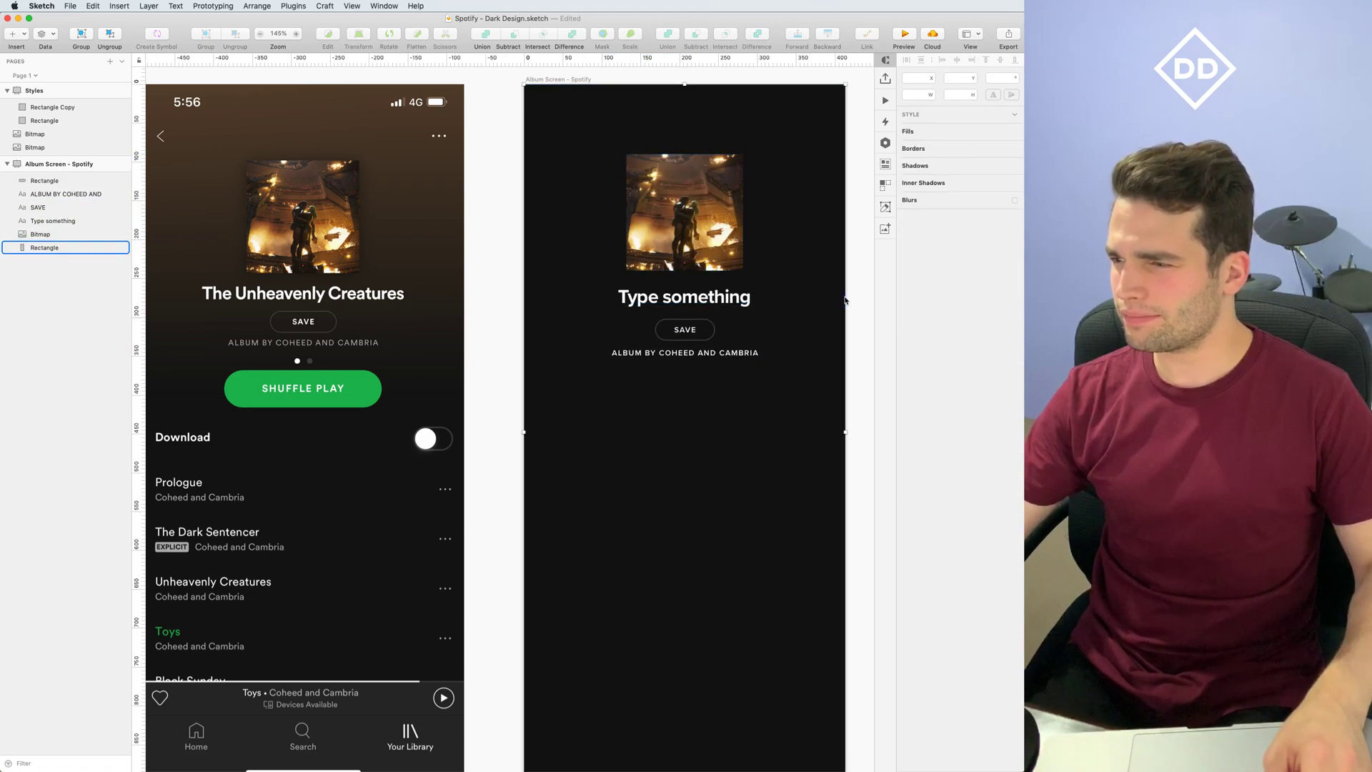
# Set the album line's FFFFFF text color to 50% alpha
pyautogui.click(684, 353)
pyautogui.click(1008, 306)
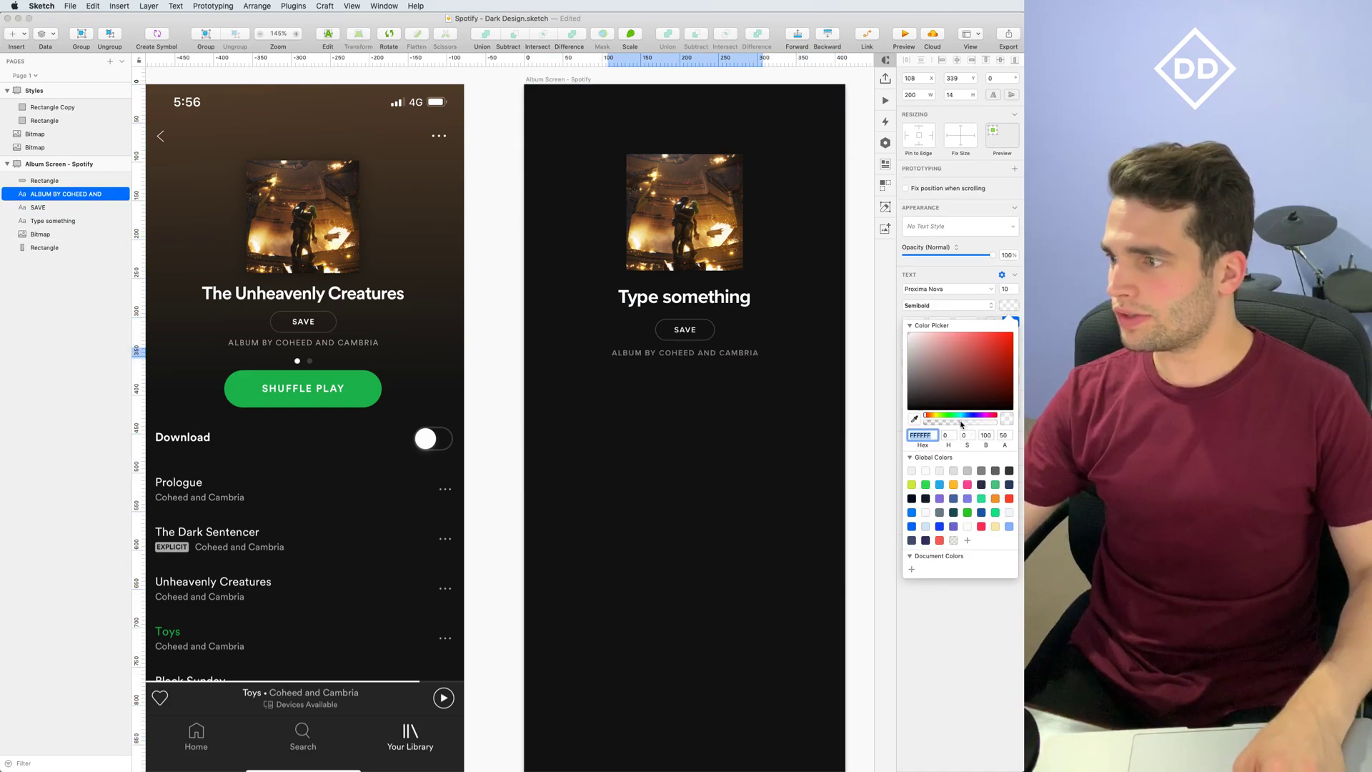
pyautogui.click(481, 307)
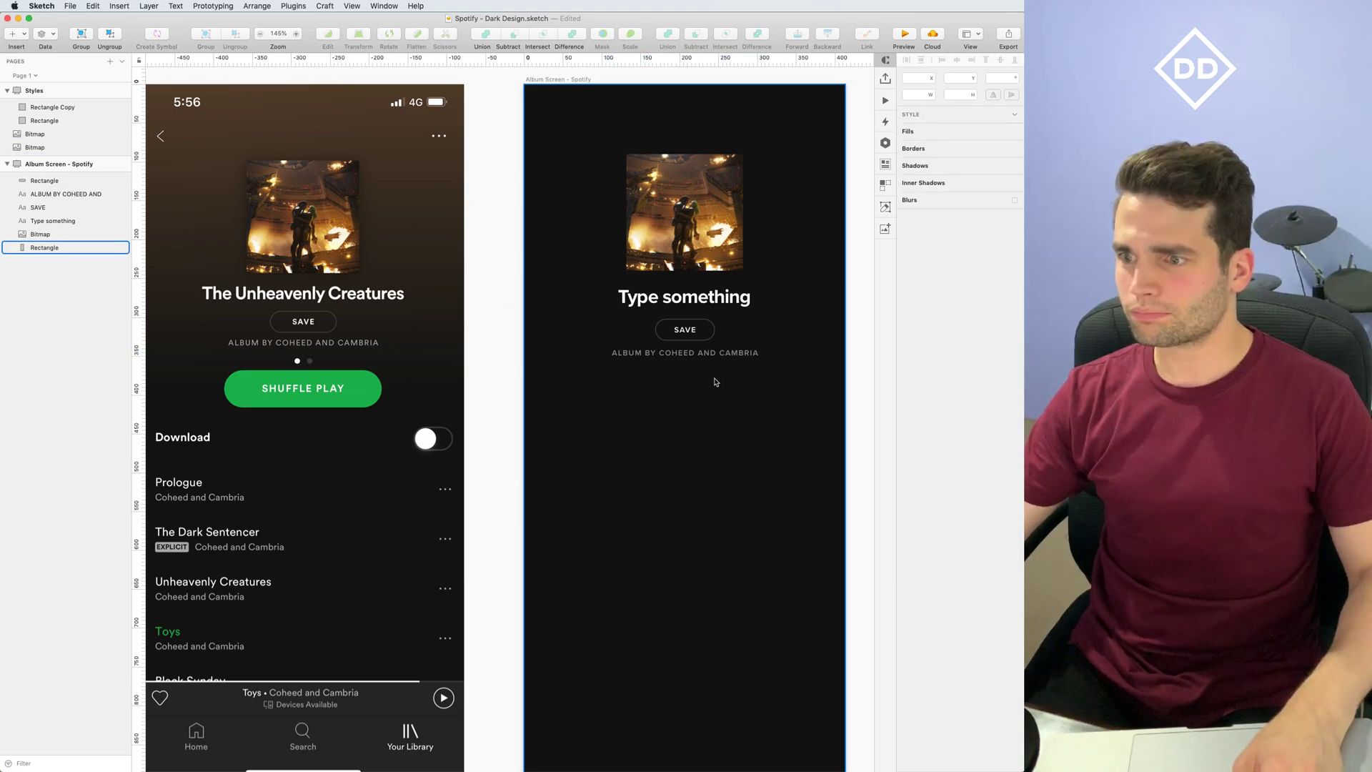
# Draw an 8 × 8 circle below the album line and fill it with FFFFFF at 50% opacity
pyautogui.scroll(5, 715, 382)
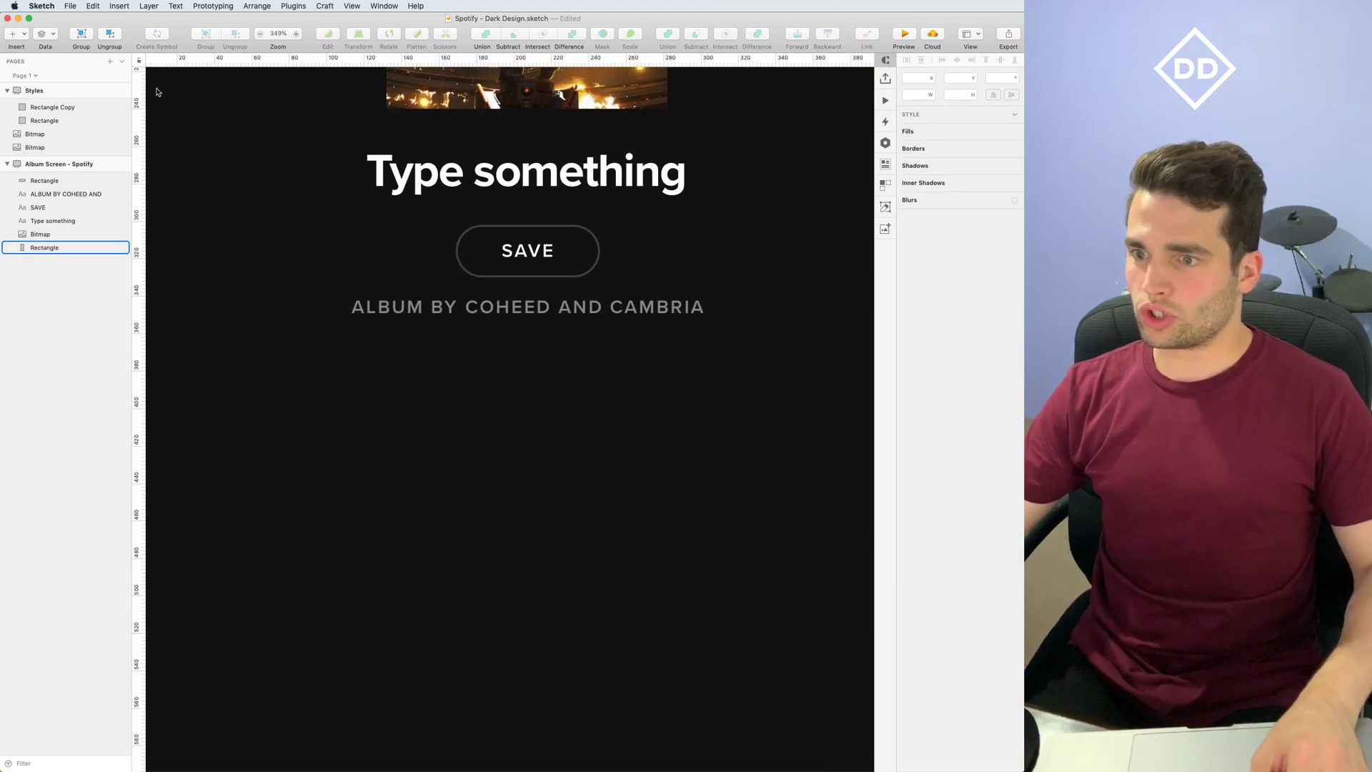
pyautogui.click(19, 39)
pyautogui.moveTo(64, 52)
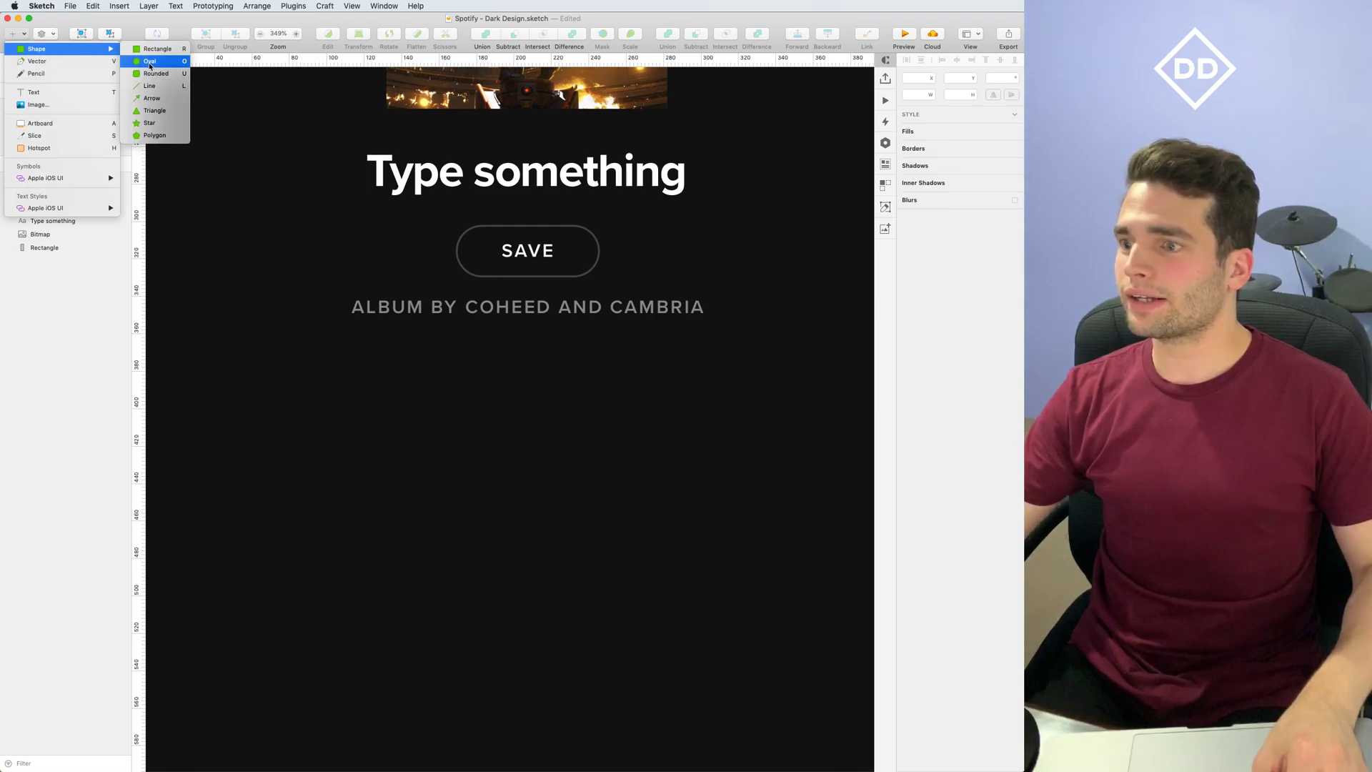
pyautogui.click(150, 68)
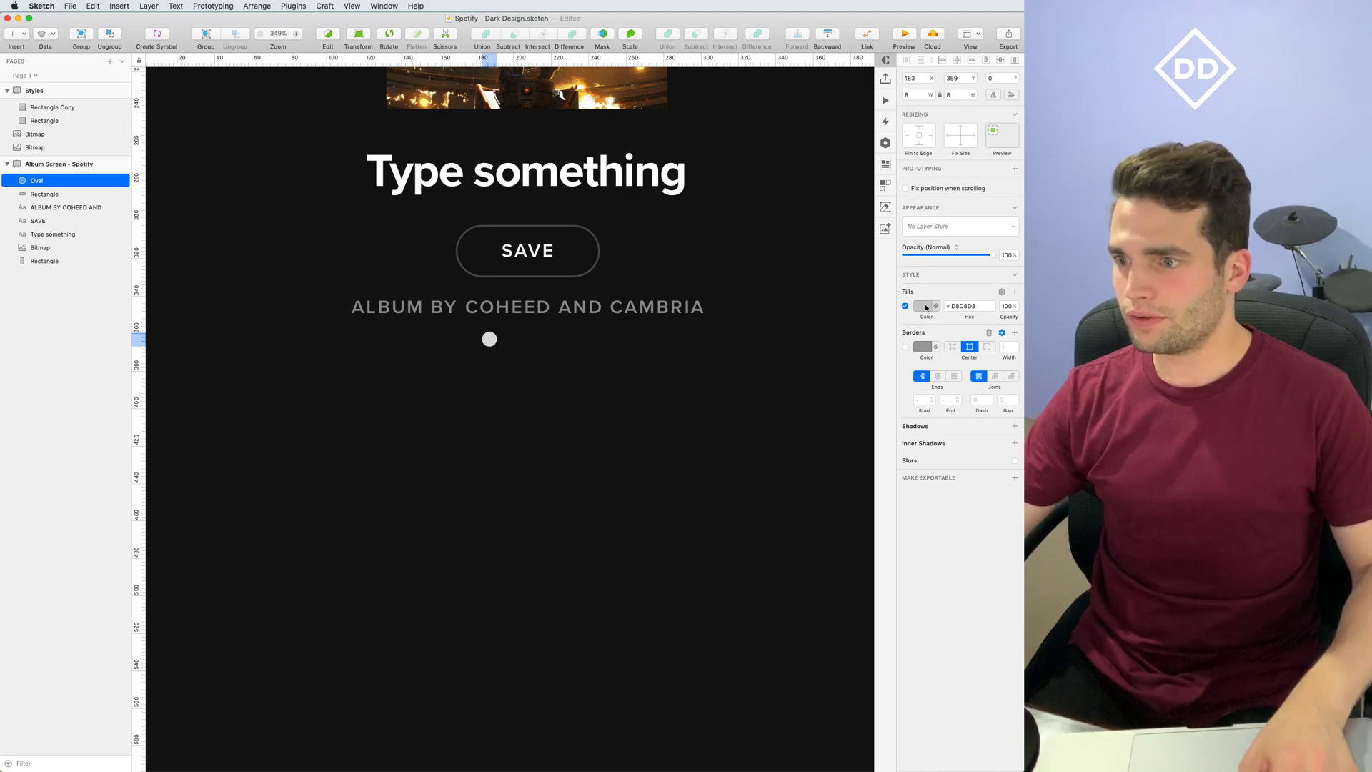
pyautogui.click(922, 306)
pyautogui.moveTo(927, 398); pyautogui.dragTo(909, 353)
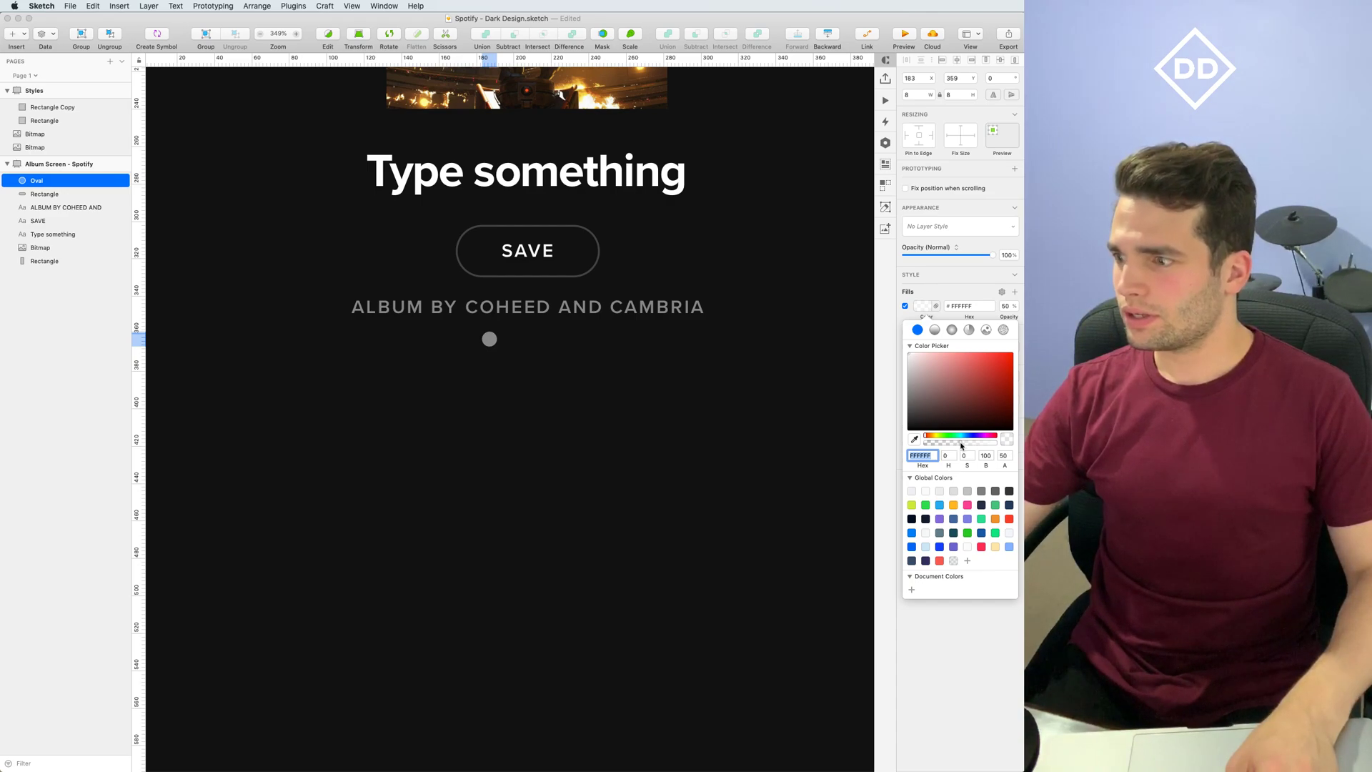
# Duplicate the circle to its right, placing the copy at X 222 and Y 365
pyautogui.moveTo(490, 343); pyautogui.dragTo(564, 354)
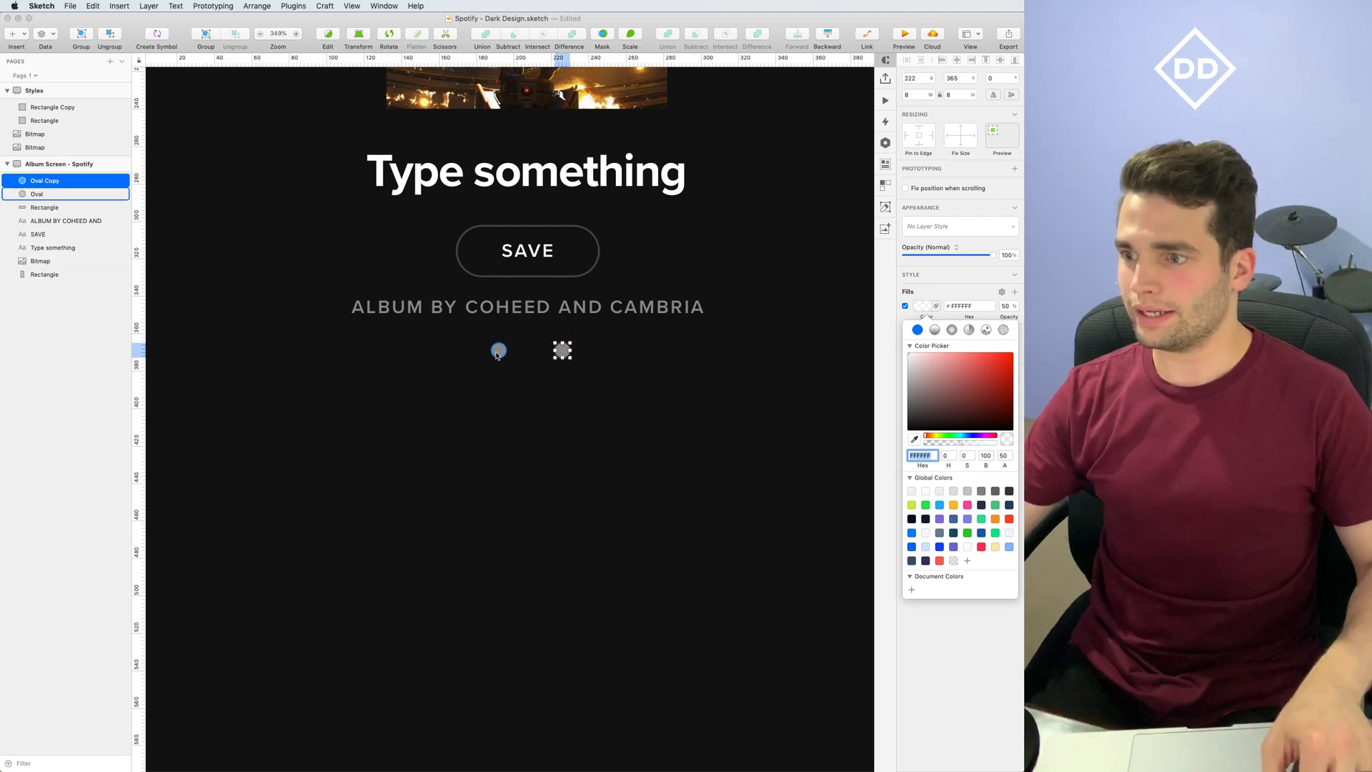
pyautogui.scroll(-5, 835, 431)
pyautogui.press('Escape')
pyautogui.hscroll(-5, 402, 348)
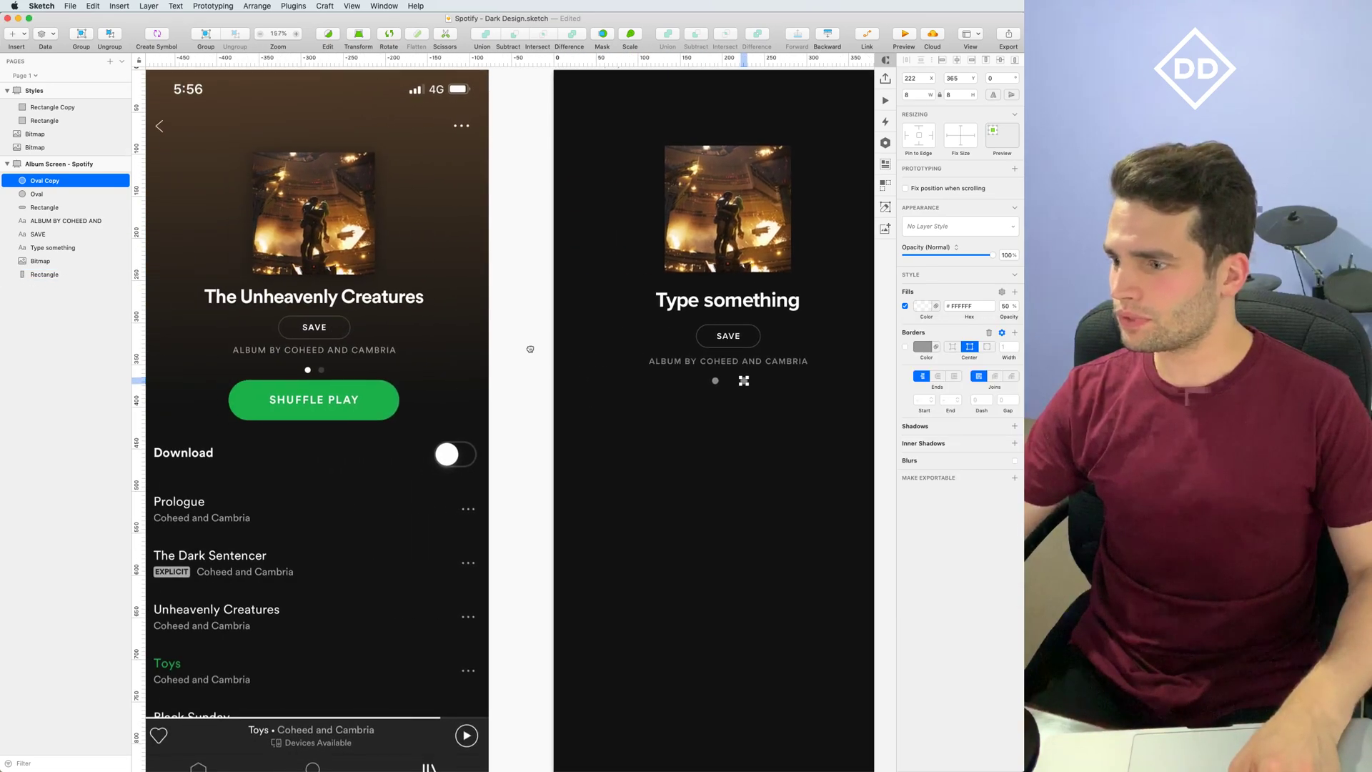
# Bring the two dots closer together under the album line, with their X positions at 199 and 215
pyautogui.scroll(8, 572, 372)
pyautogui.moveTo(574, 371); pyautogui.dragTo(611, 372)
pyautogui.click(684, 374)
pyautogui.press('Left')
pyautogui.press('Left')
pyautogui.press('Left')
pyautogui.press('Left')
pyautogui.press('Left')
pyautogui.press('Left')
pyautogui.press('Left')
# Fill the left dot with FFFFFF at 100% opacity and lower the right dot's fill opacity to 17%
pyautogui.click(599, 370)
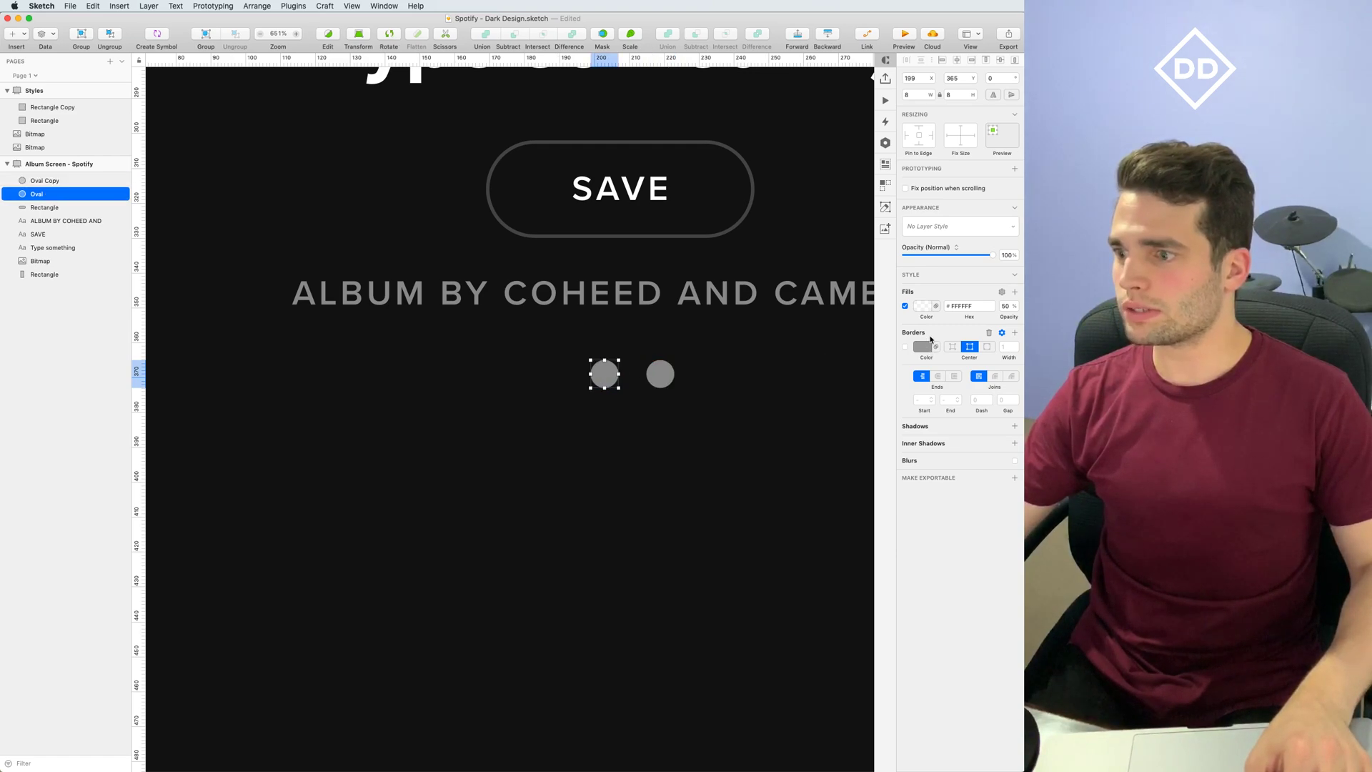
pyautogui.click(926, 306)
pyautogui.click(968, 546)
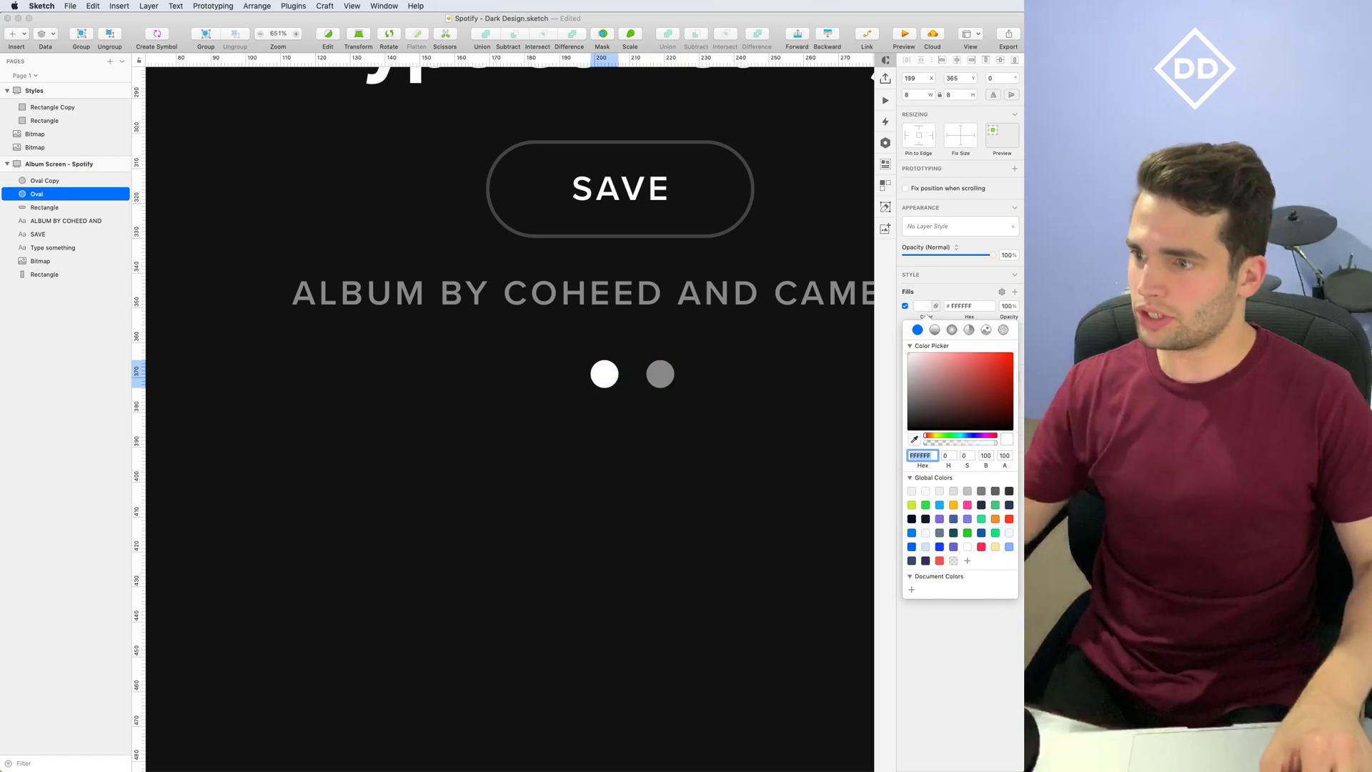
pyautogui.click(659, 368)
pyautogui.click(938, 443)
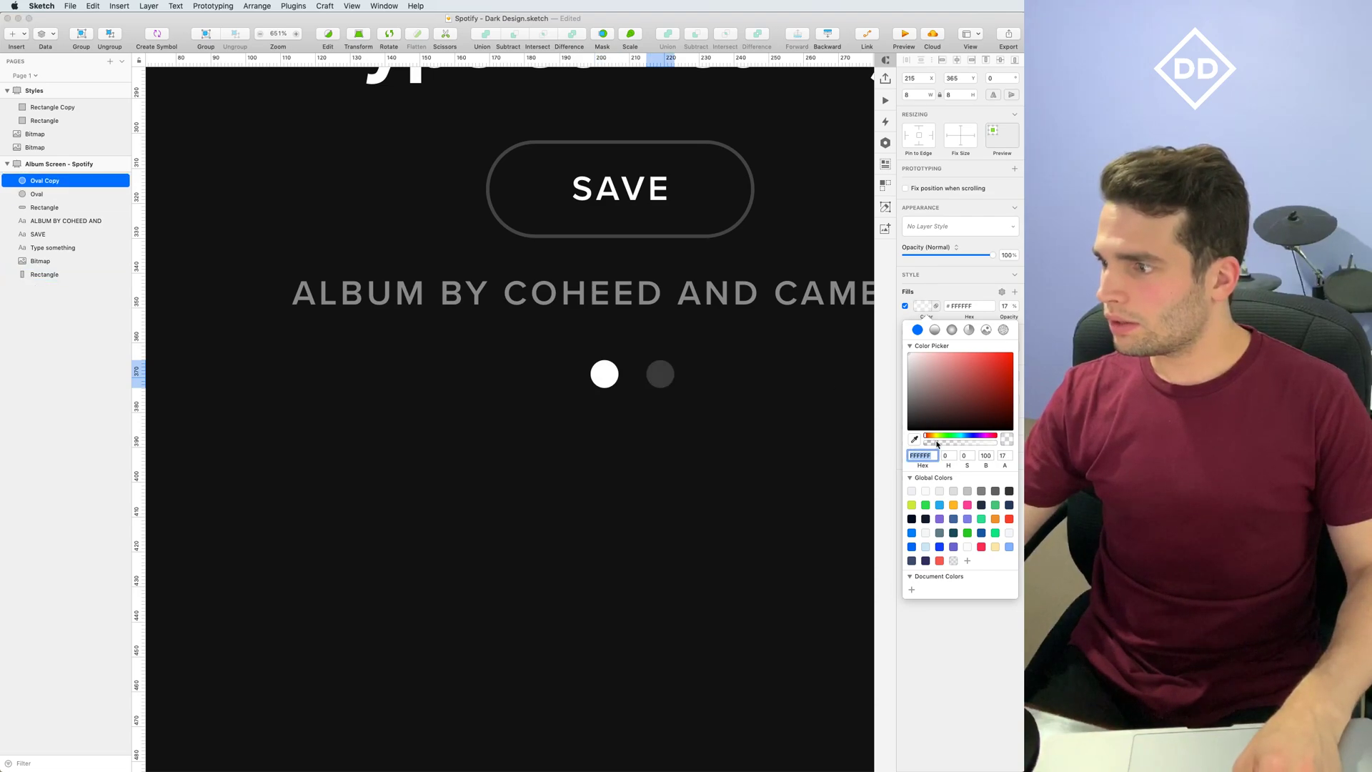
pyautogui.click(757, 398)
pyautogui.scroll(-10, 757, 398)
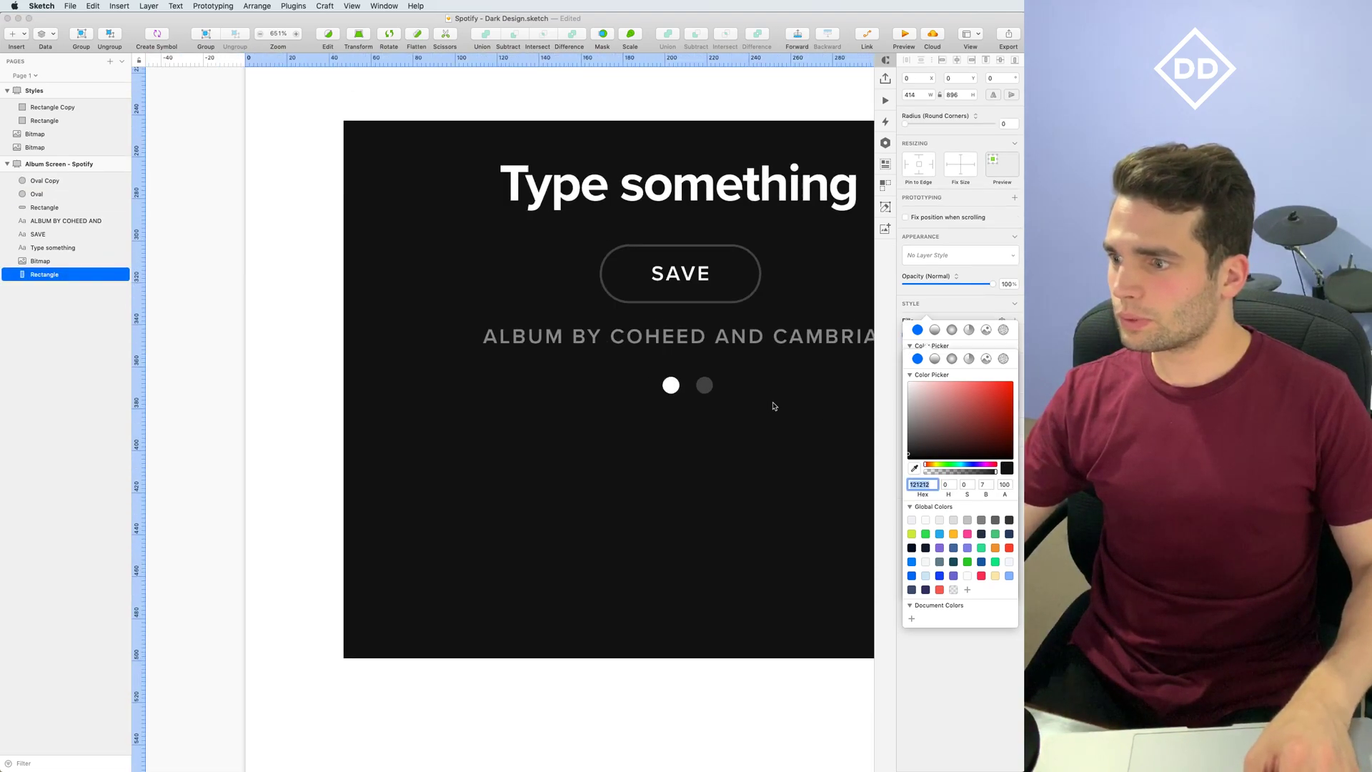
pyautogui.scroll(-2, 506, 316)
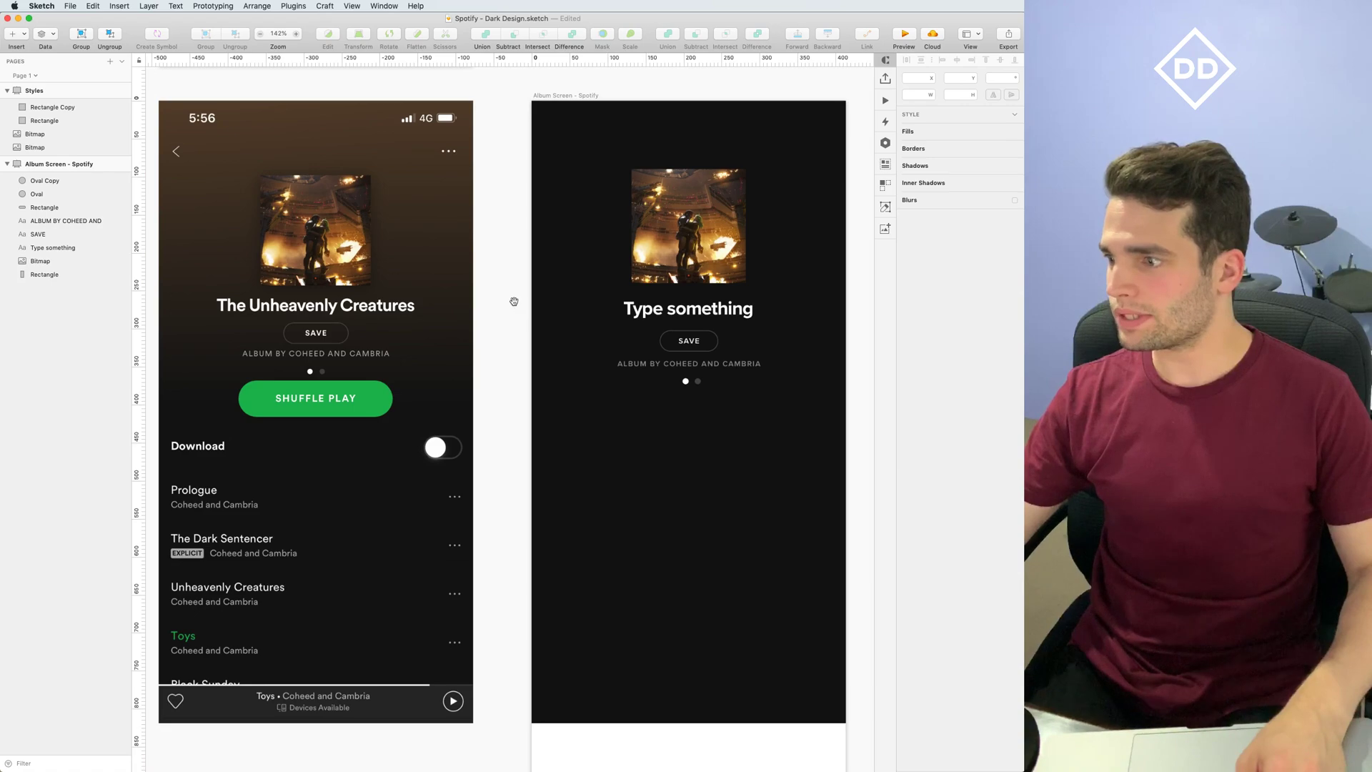
pyautogui.click(608, 340)
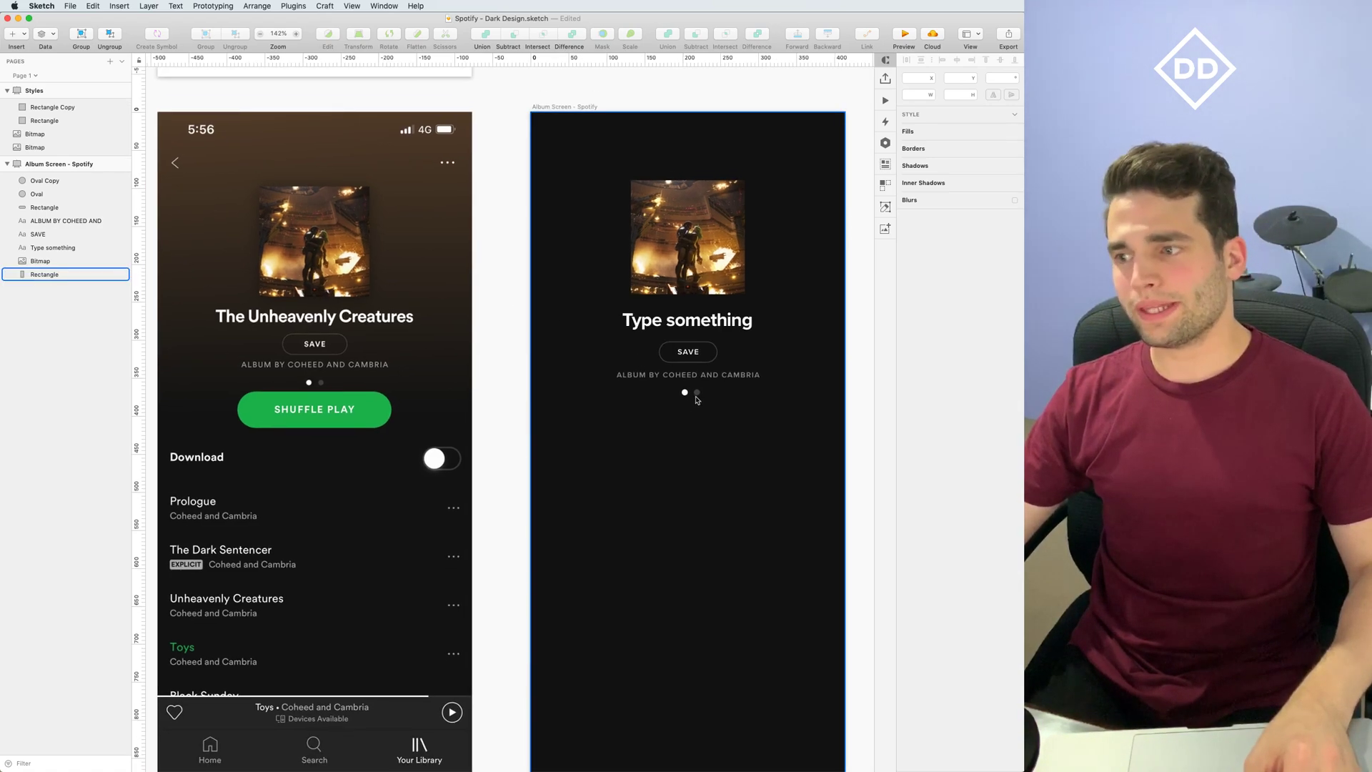
pyautogui.click(684, 393)
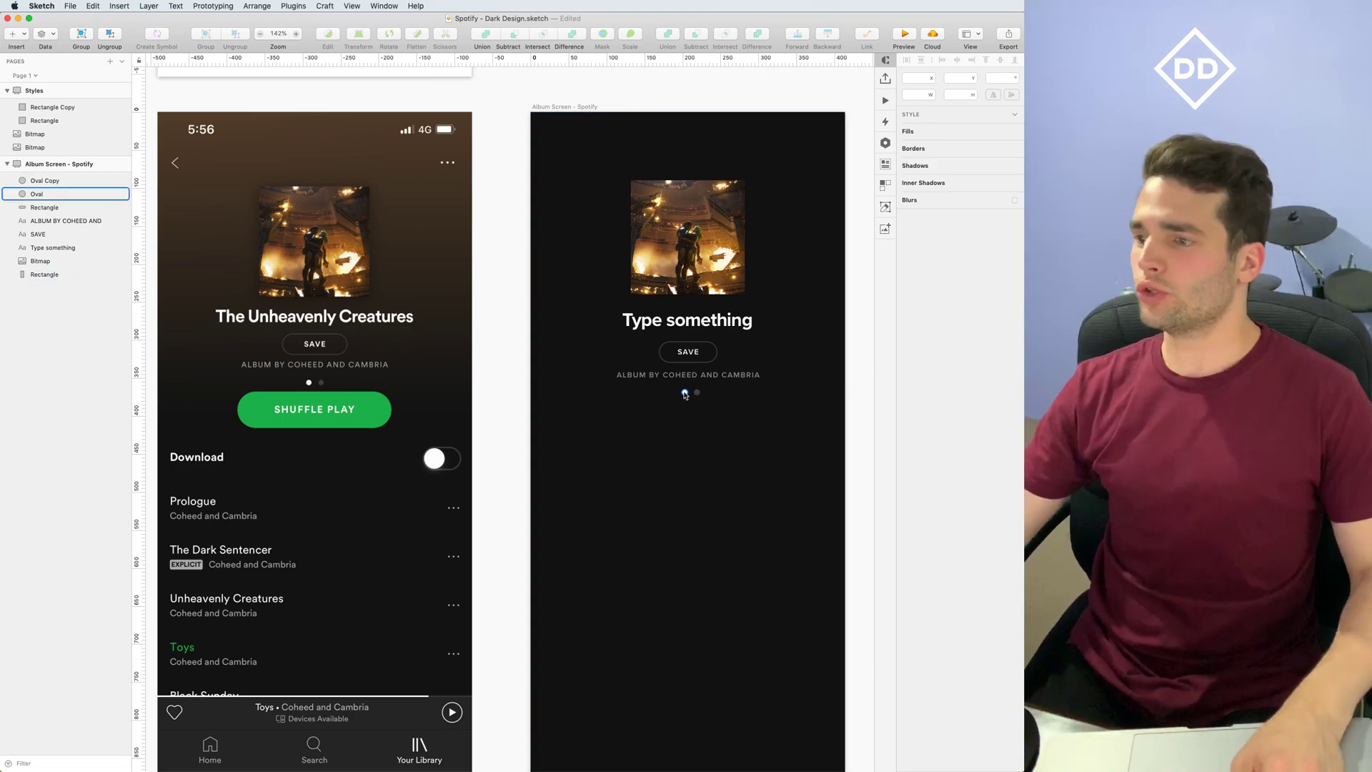
pyautogui.click(685, 392)
pyautogui.keyDown('shift'); pyautogui.click(697, 392); pyautogui.keyUp('shift')
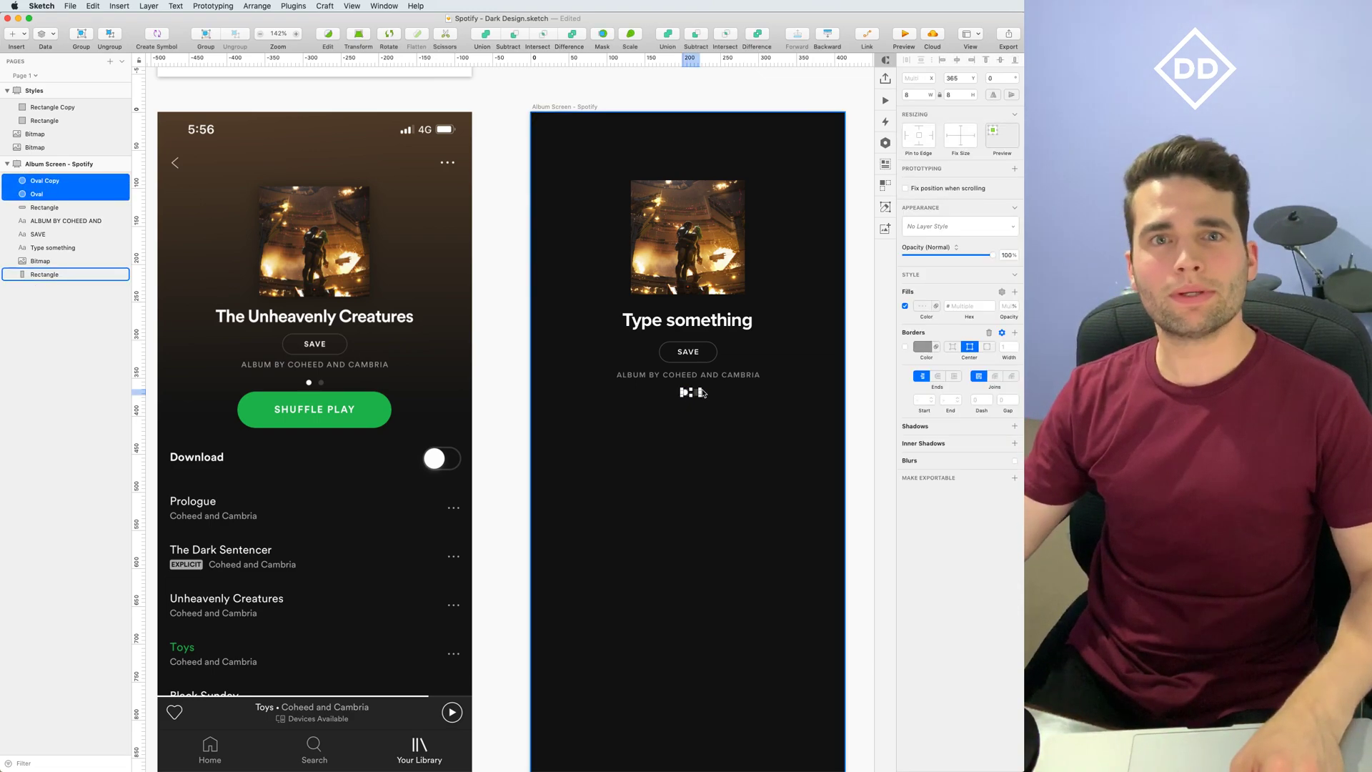
pyautogui.press('super+Right')
pyautogui.press('super+z')
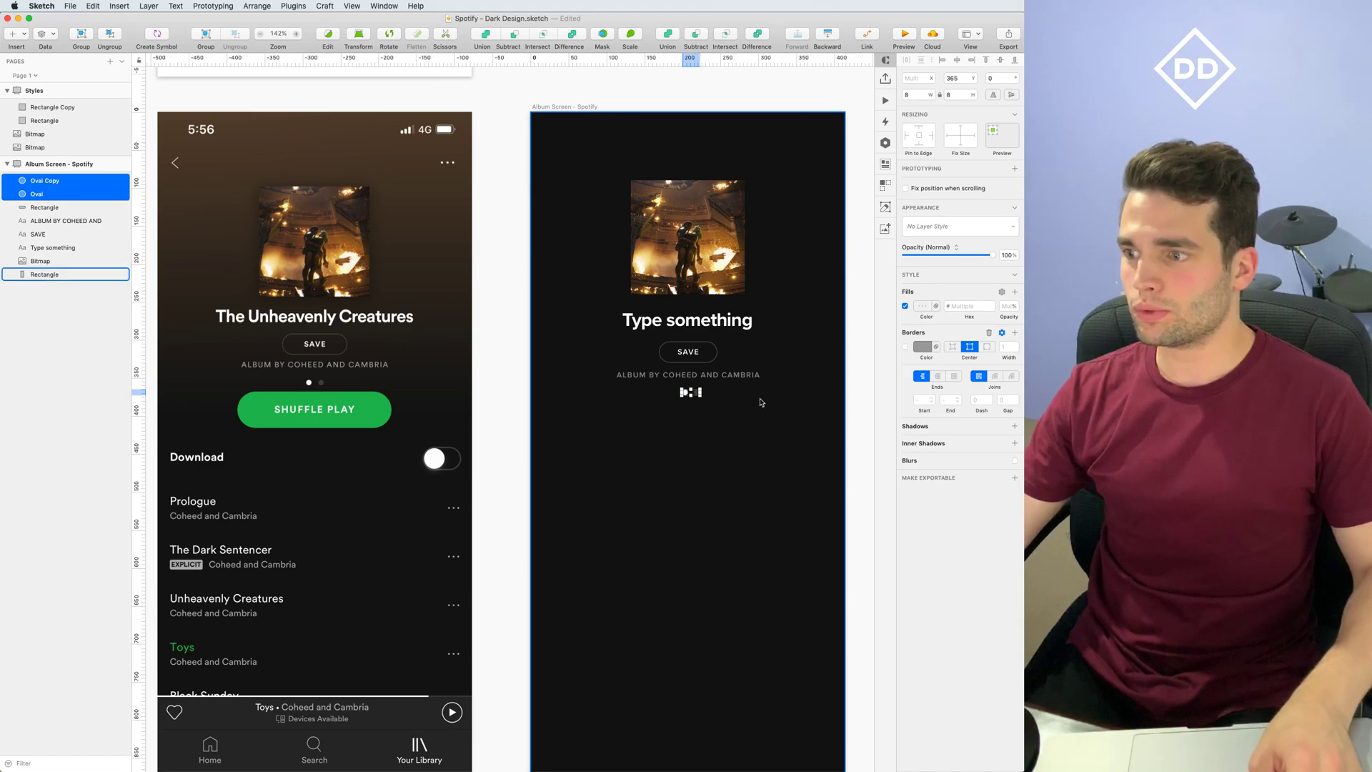
pyautogui.click(500, 336)
pyautogui.hscroll(-1, 491, 312)
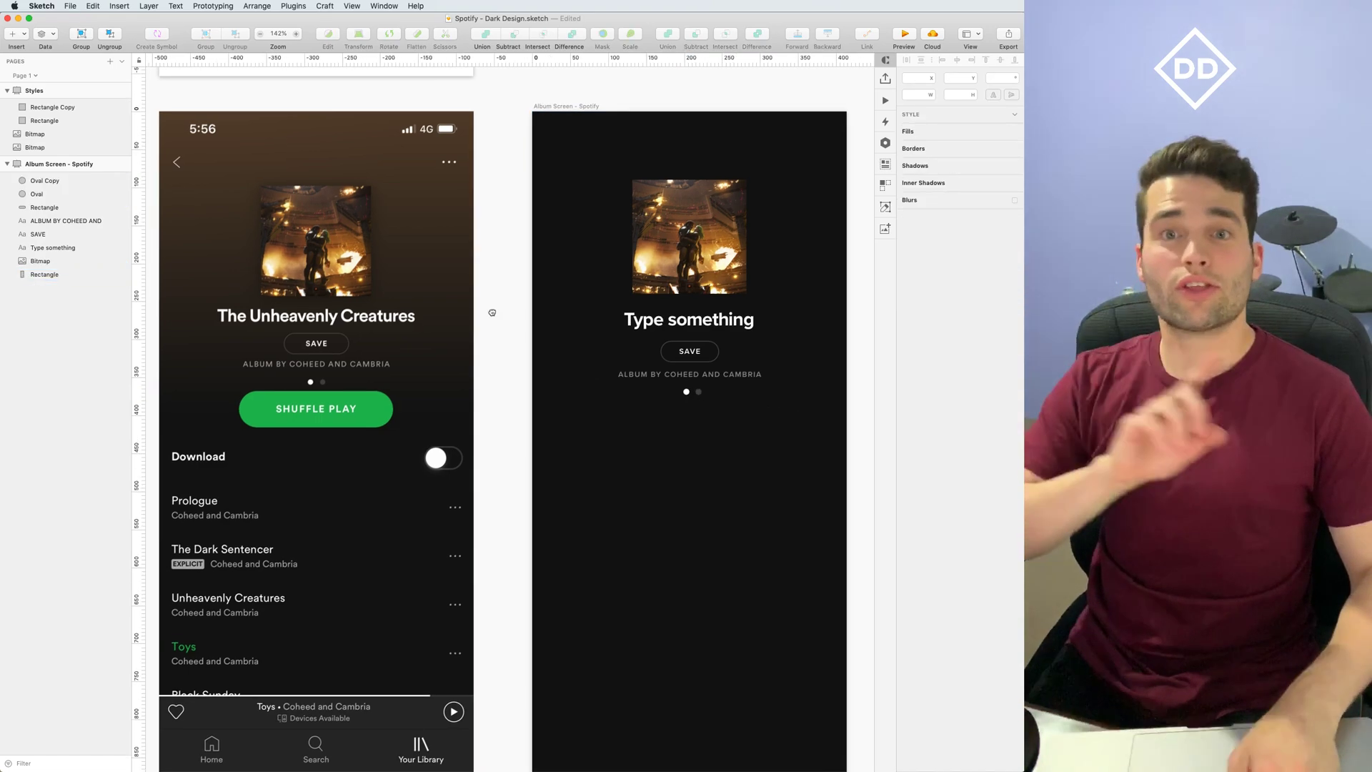
# Duplicate the SAVE label and its rounded outline together, placing the copy centered below the two dots
pyautogui.hscroll(-1, 518, 262)
pyautogui.scroll(-2, 518, 262)
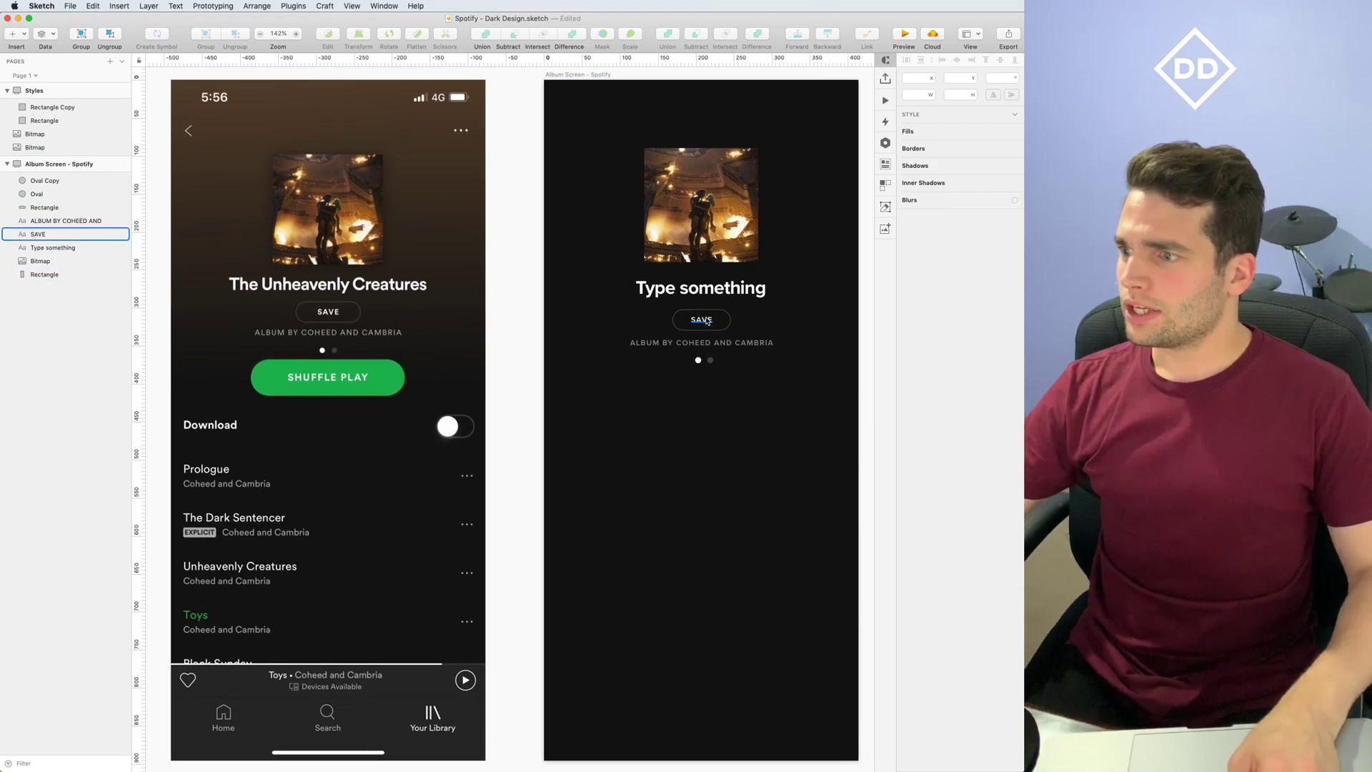
pyautogui.click(706, 321)
pyautogui.keyDown('shift'); pyautogui.click(723, 320); pyautogui.keyUp('shift')
pyautogui.moveTo(723, 319); pyautogui.dragTo(730, 379)
pyautogui.press('alt')
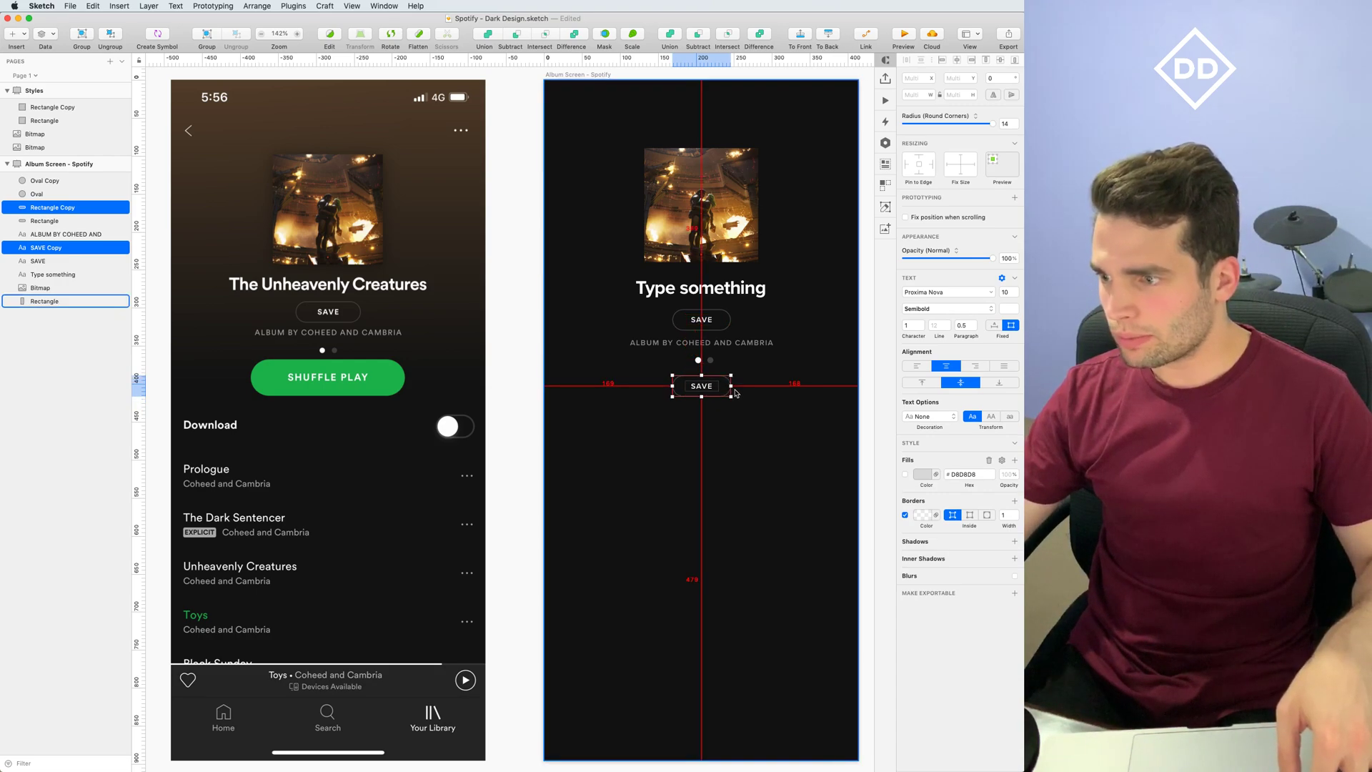
# Resize the duplicated button outline to a width of 220 and a height of 40
pyautogui.click(727, 391)
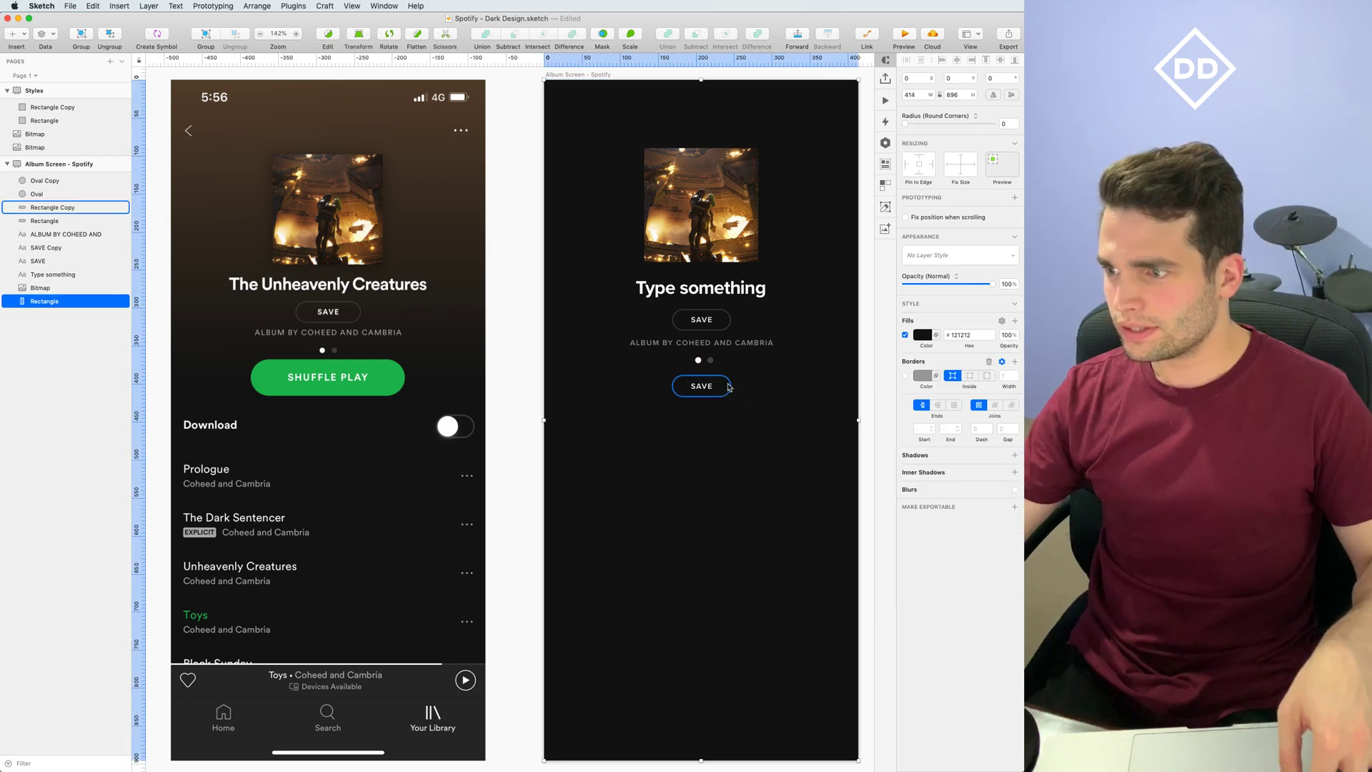
pyautogui.moveTo(732, 386); pyautogui.dragTo(784, 384)
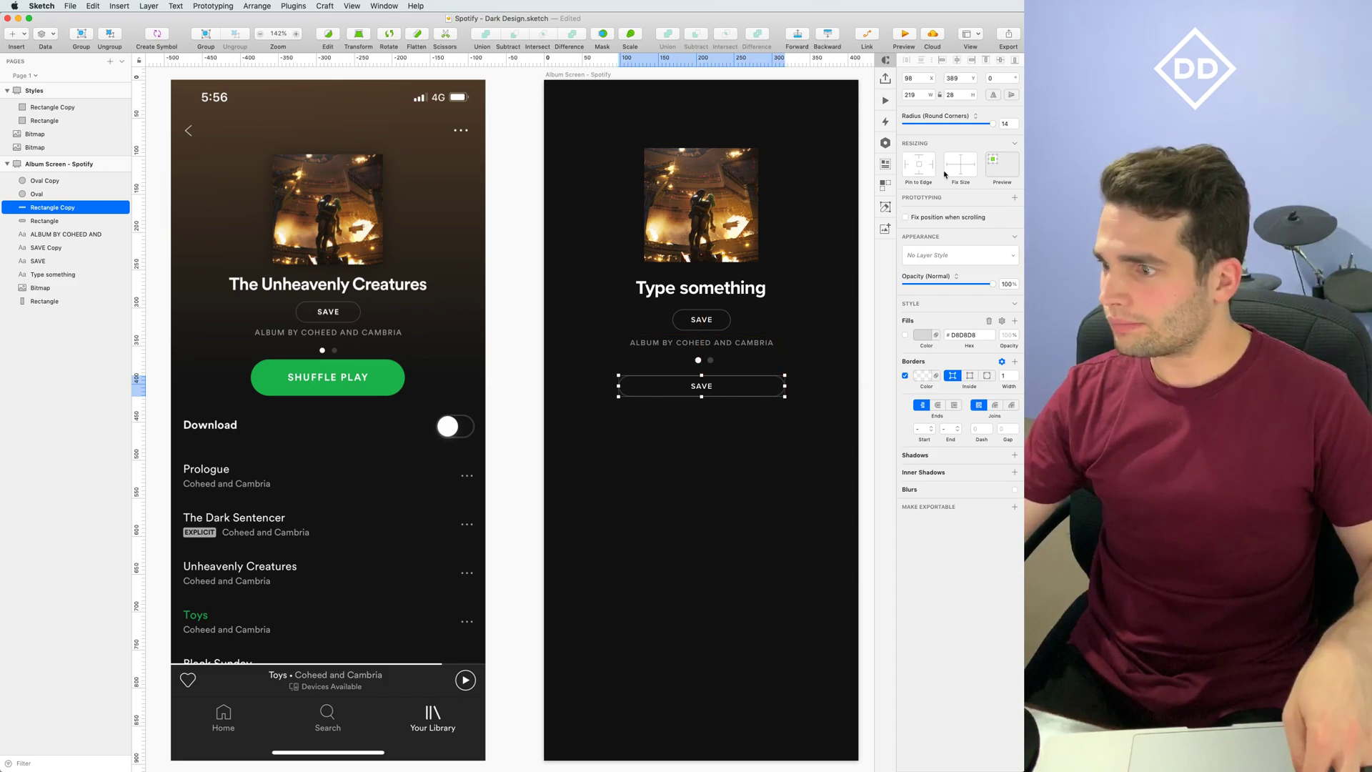
pyautogui.click(921, 94)
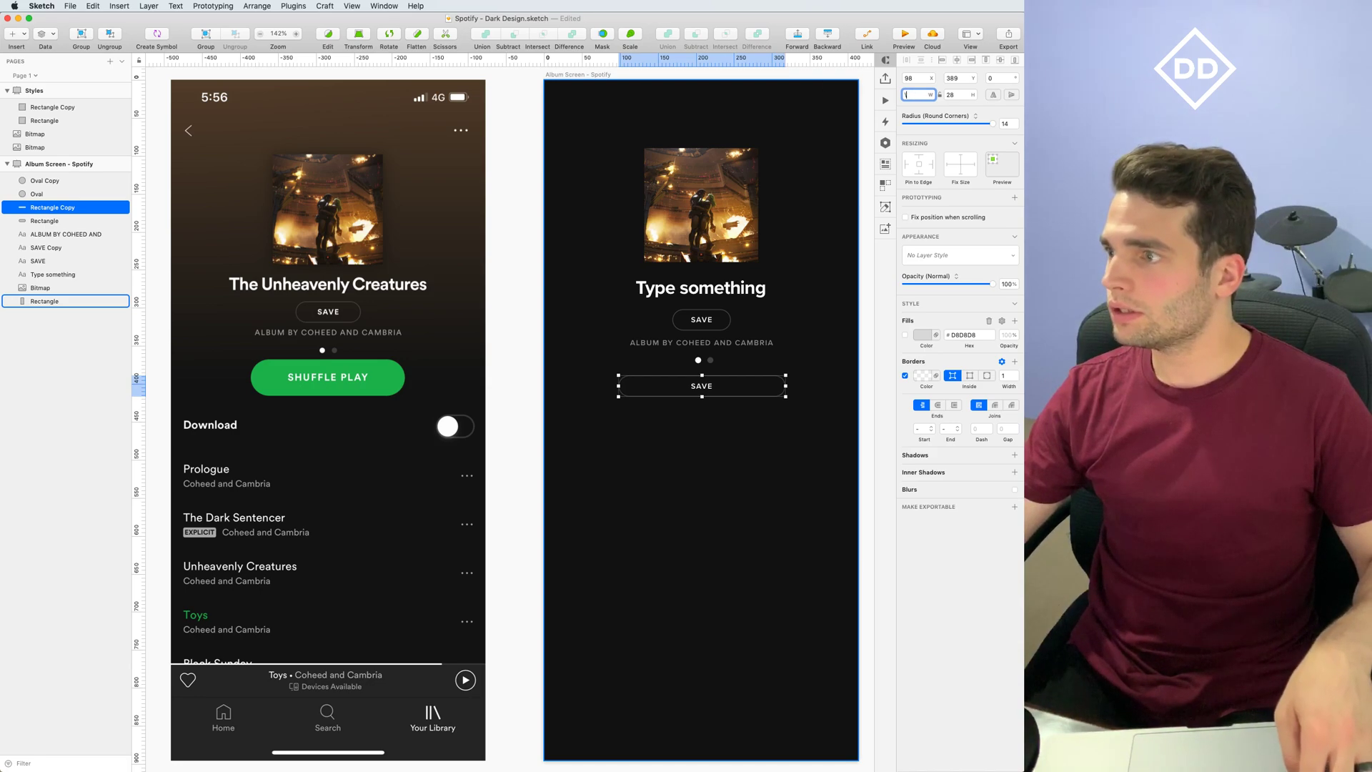
pyautogui.write('220')
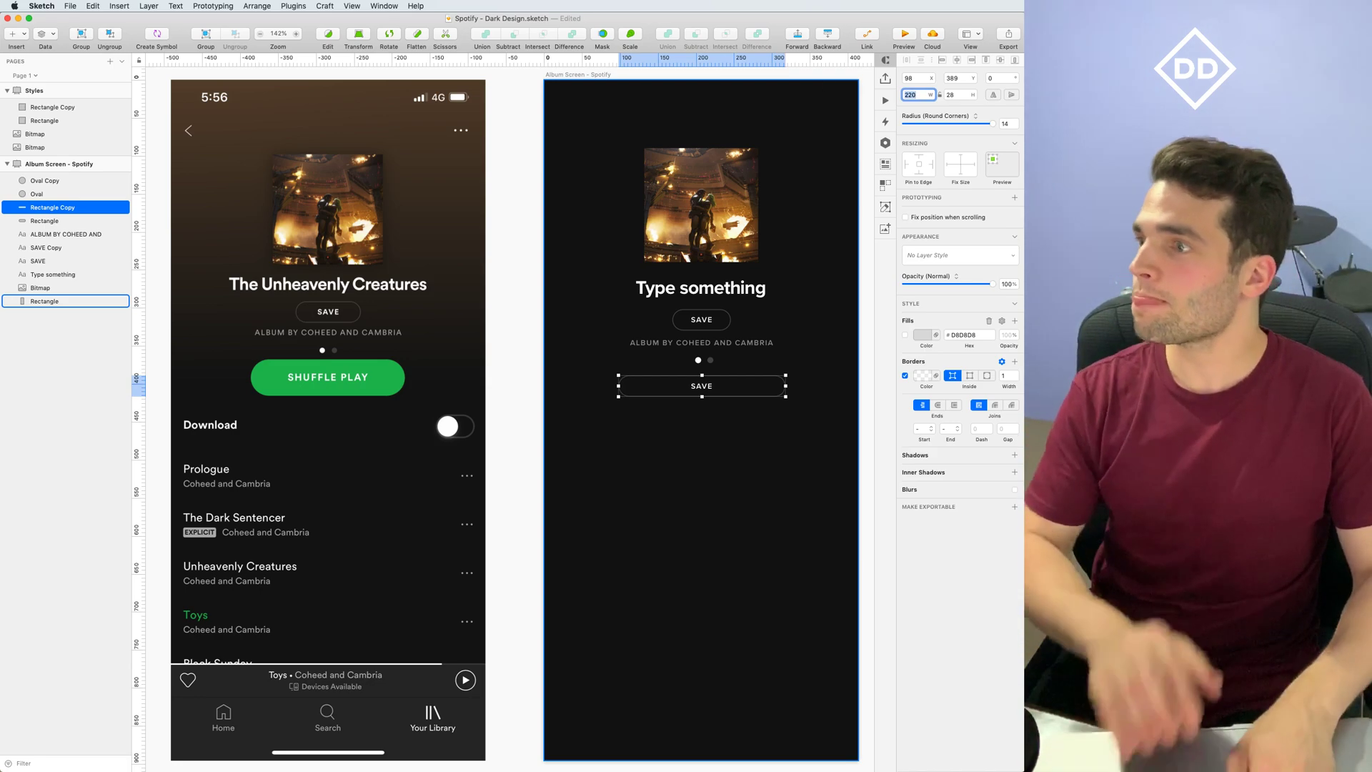
pyautogui.press('Return')
pyautogui.moveTo(703, 397); pyautogui.dragTo(701, 405)
pyautogui.click(704, 409)
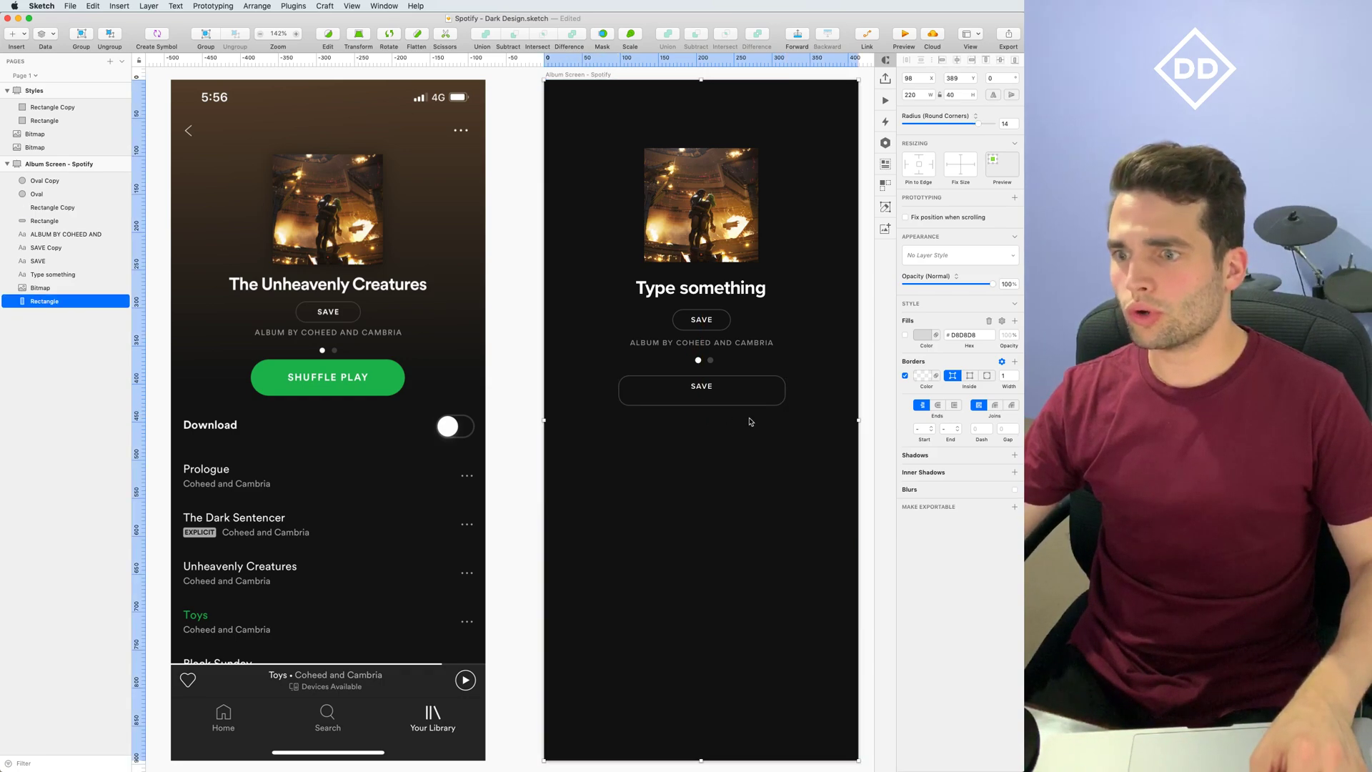
# Set the enlarged button outline's corner radius to 20
pyautogui.click(789, 401)
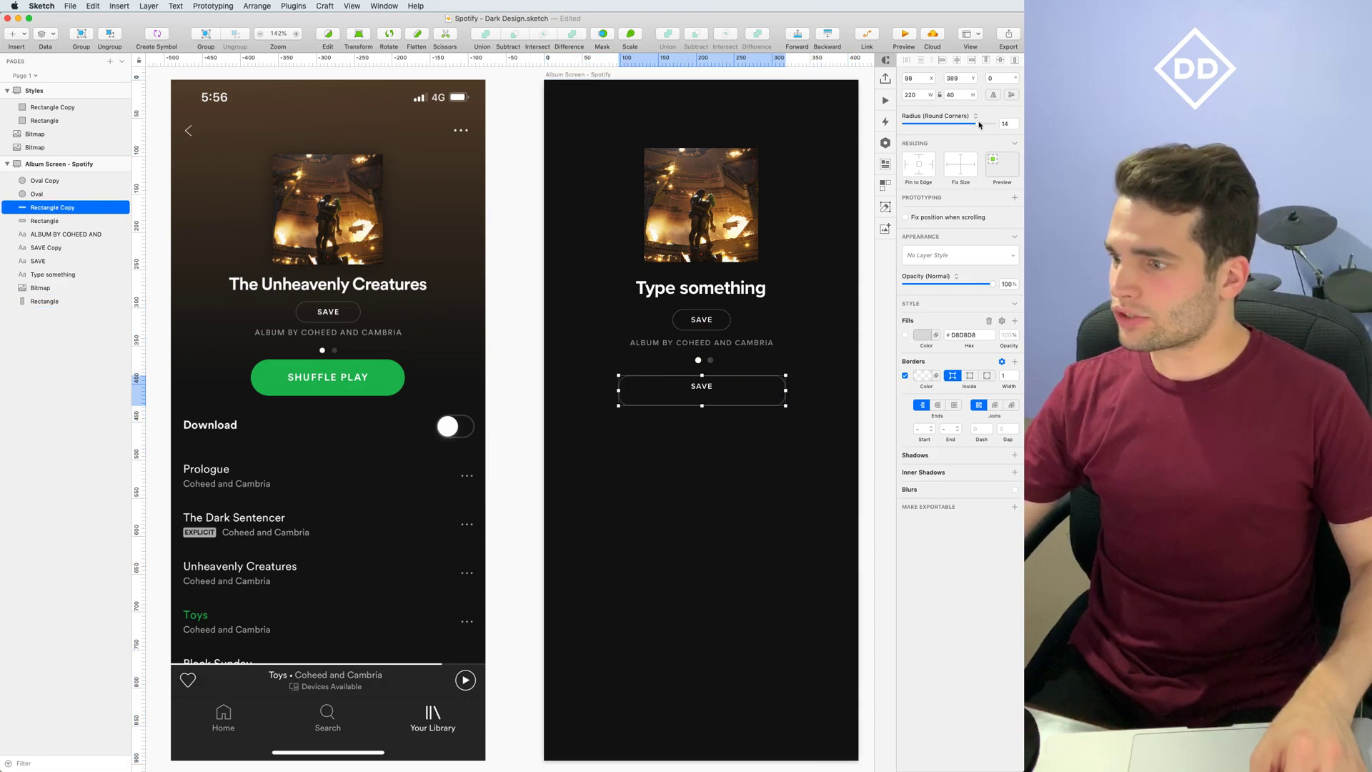
pyautogui.moveTo(979, 124); pyautogui.dragTo(1007, 125)
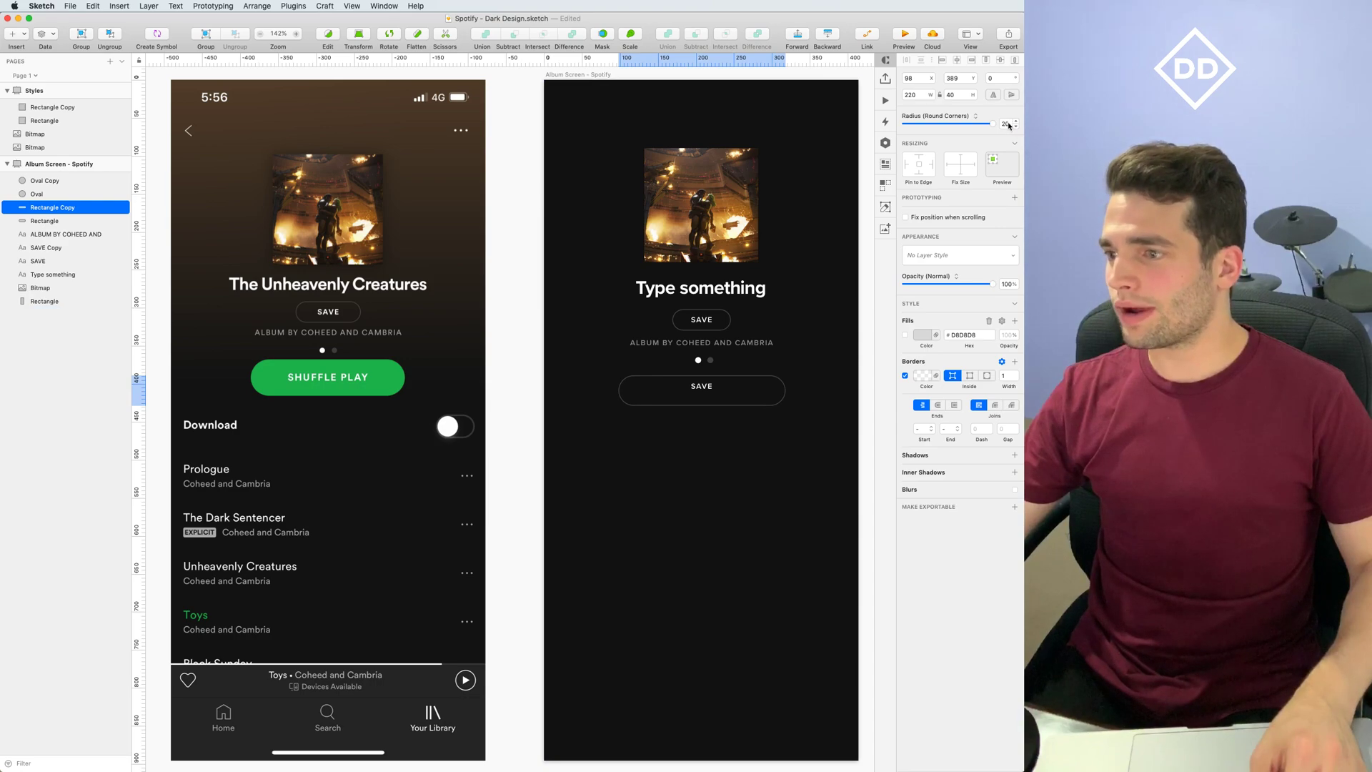
pyautogui.click(1007, 124)
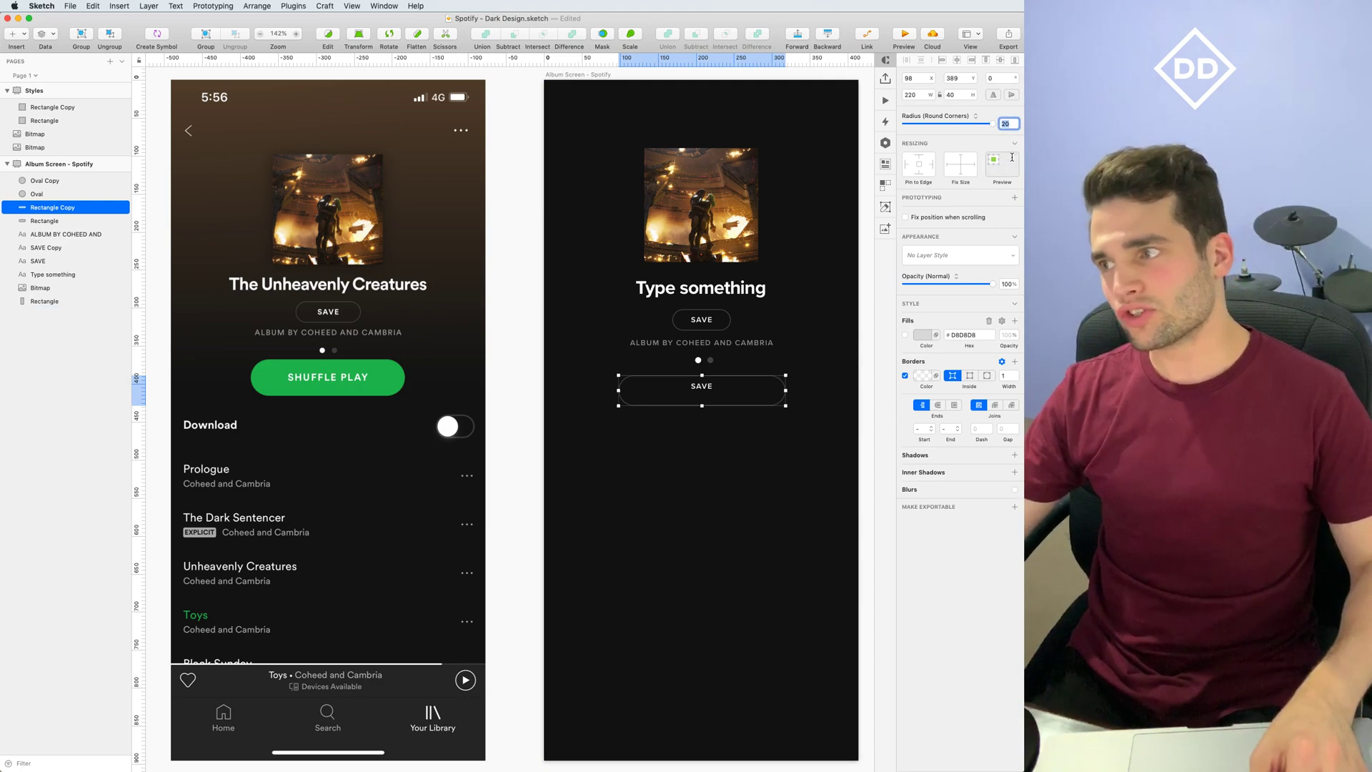
pyautogui.click(1003, 123)
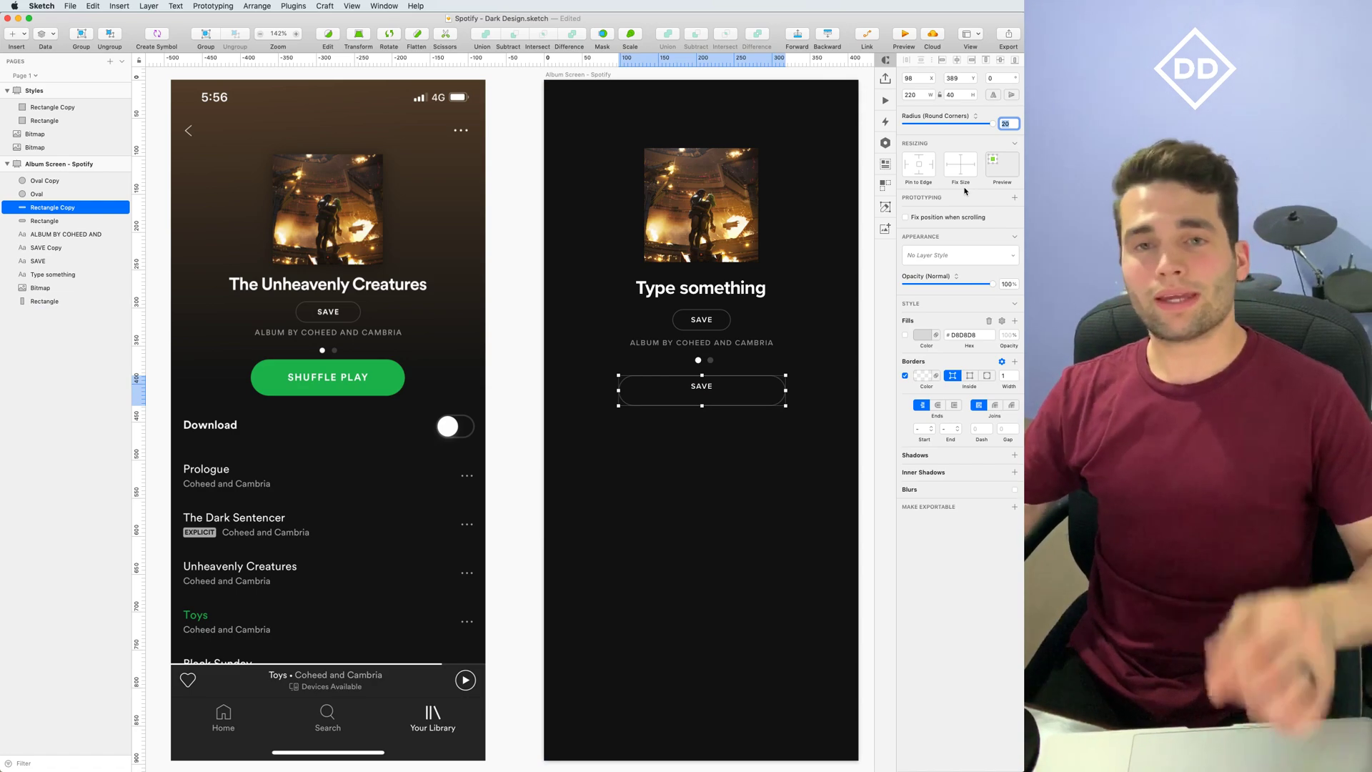
# Center the duplicated SAVE label vertically in the enlarged button and turn off the button's border
pyautogui.click(703, 389)
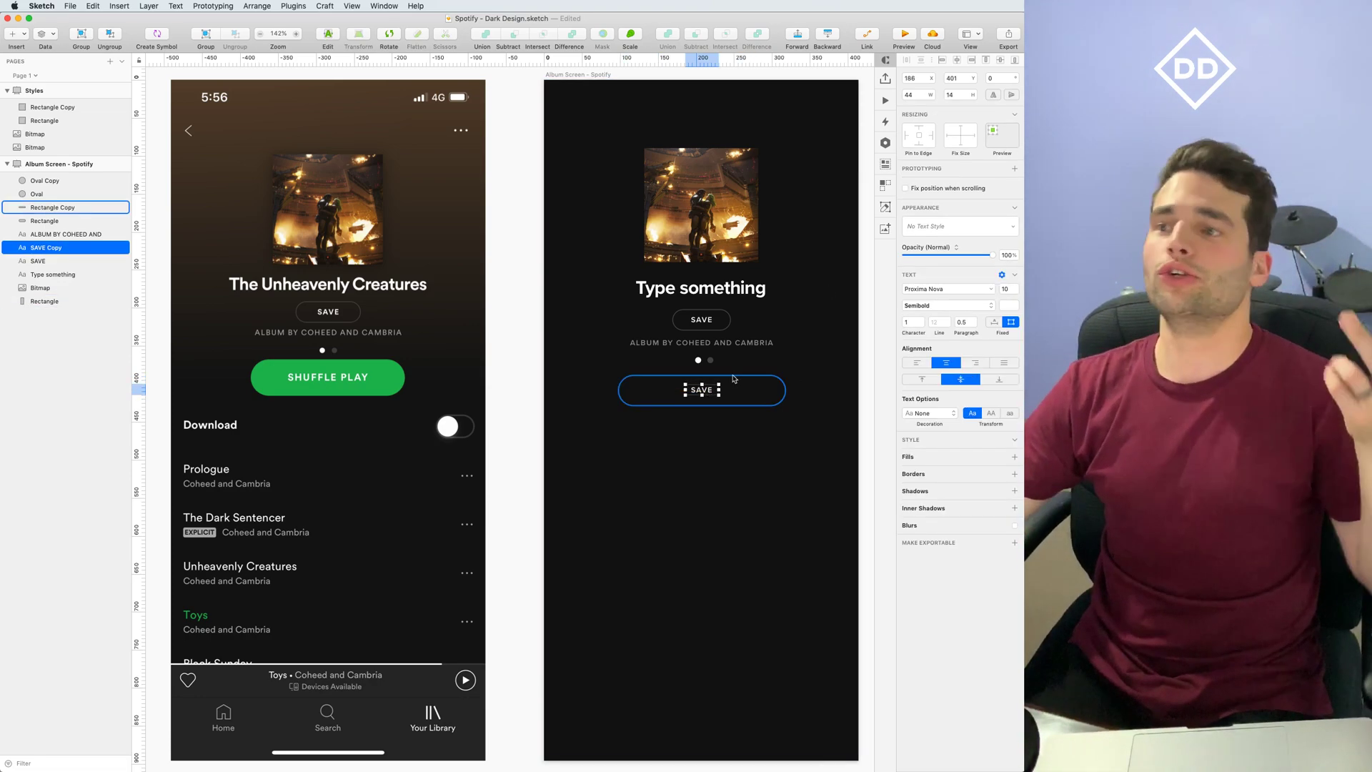
pyautogui.click(729, 386)
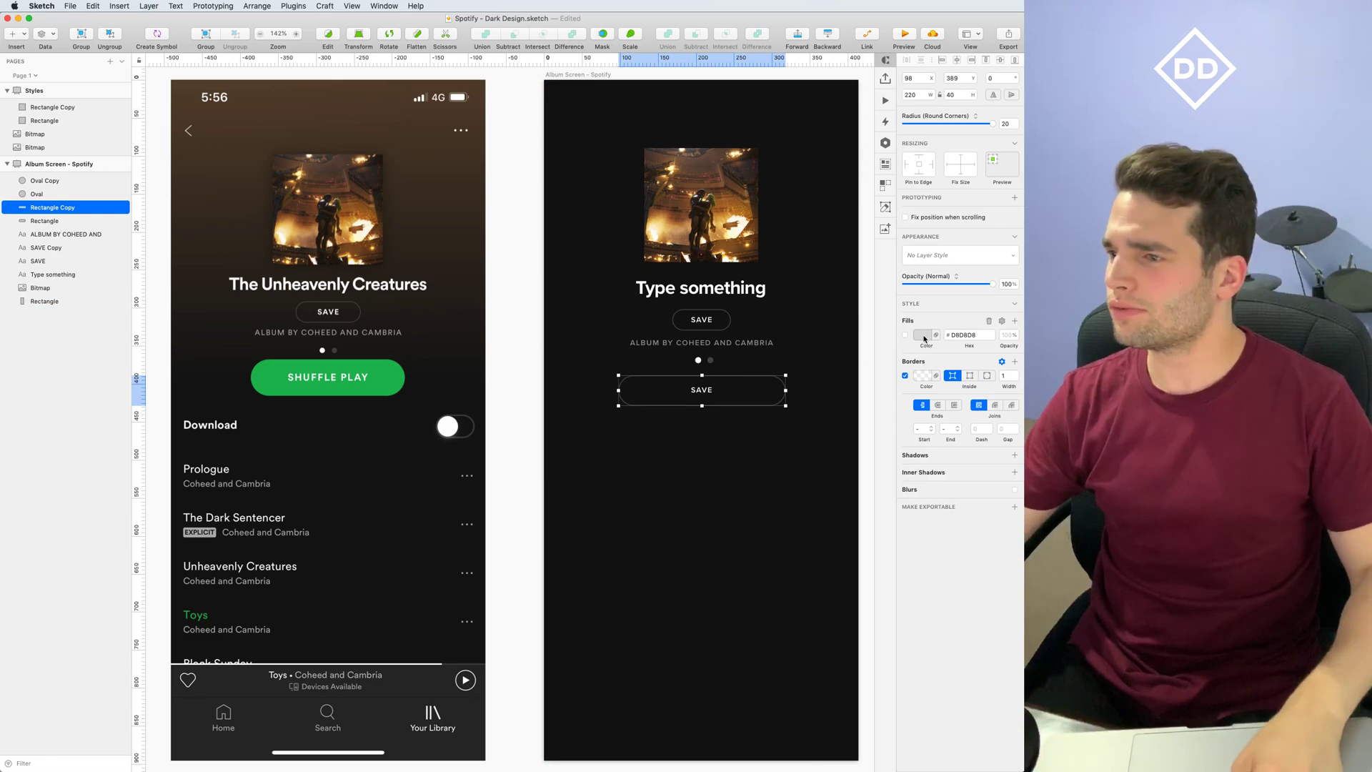
pyautogui.click(904, 376)
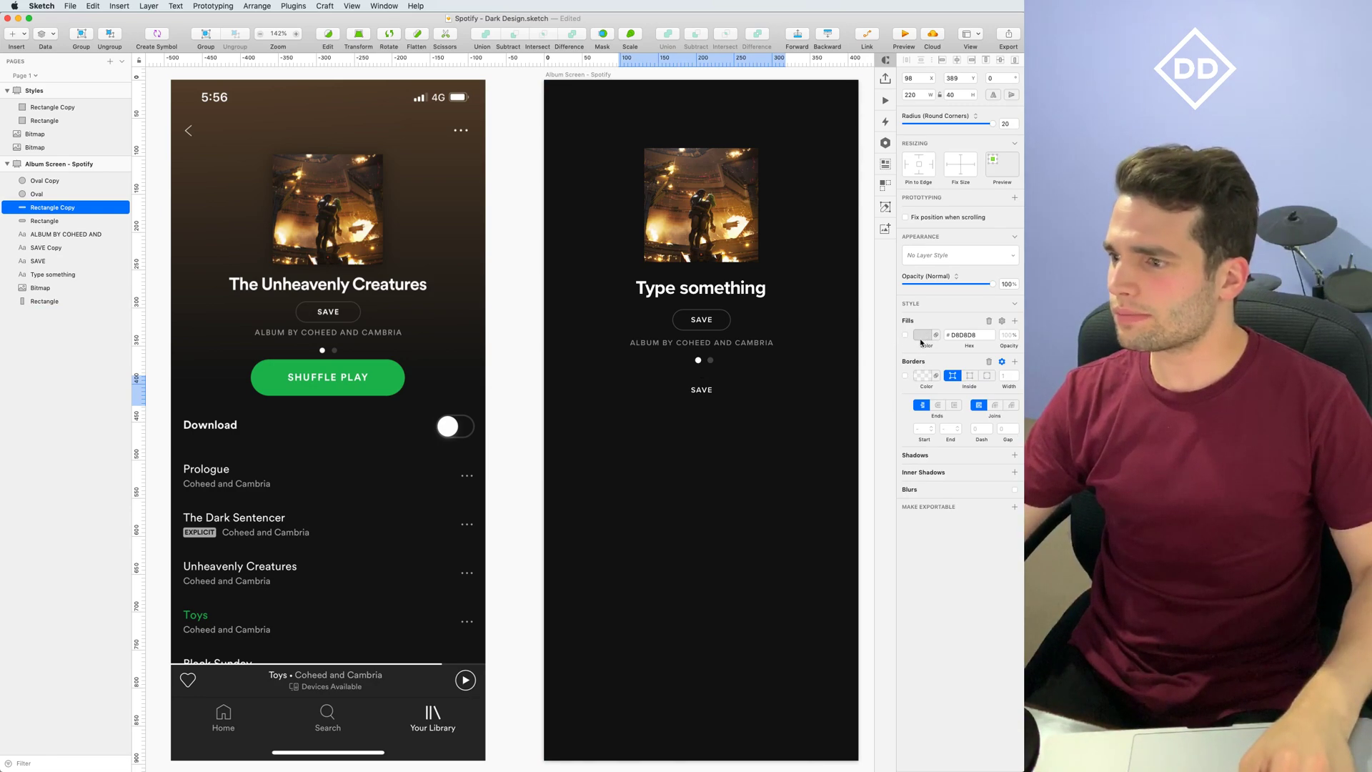
# Turn on the fill of the enlarged rounded button and try to sample a color for it with the eyedropper
pyautogui.click(922, 339)
pyautogui.click(914, 471)
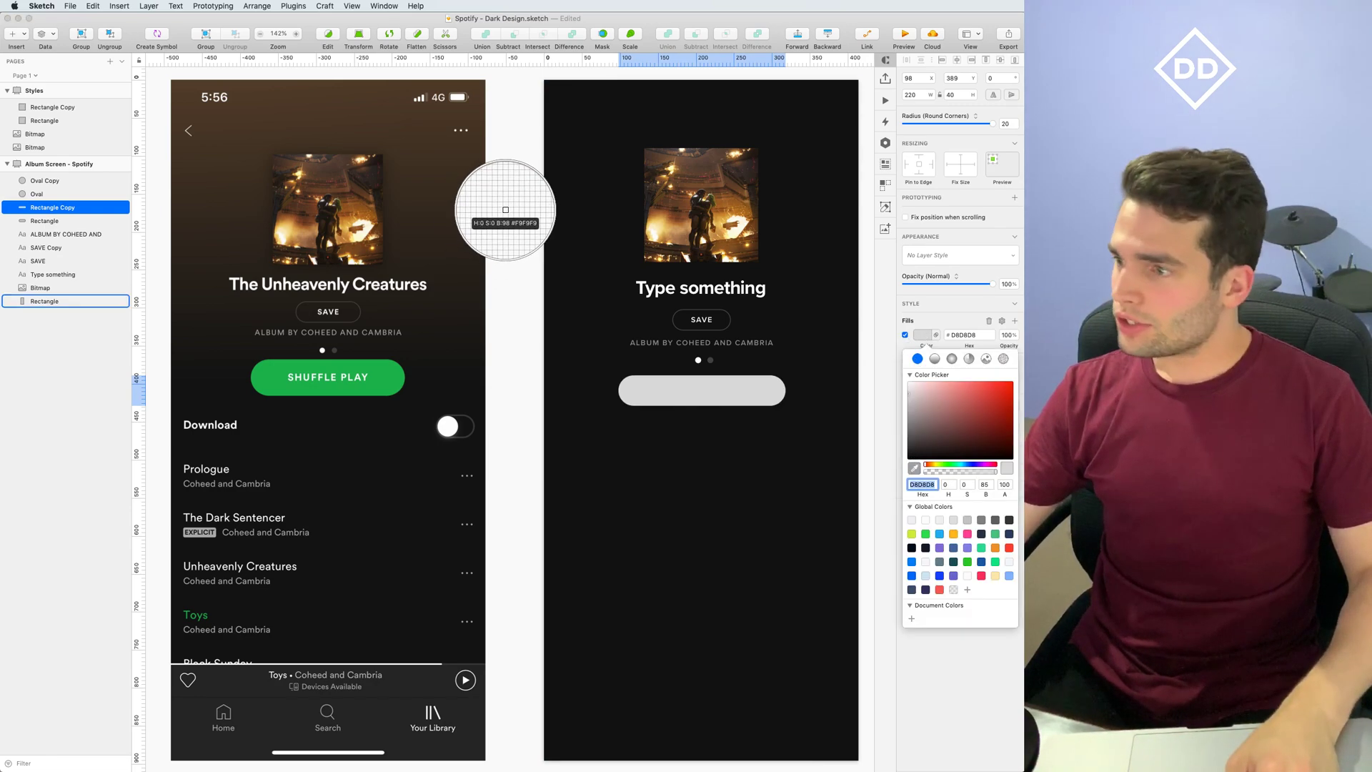
pyautogui.press('Escape')
pyautogui.click(520, 240)
pyautogui.click(520, 240)
# Save the fills of the black 121212 and green 1EB954 swatch squares as document colors
pyautogui.scroll(5, 501, 214)
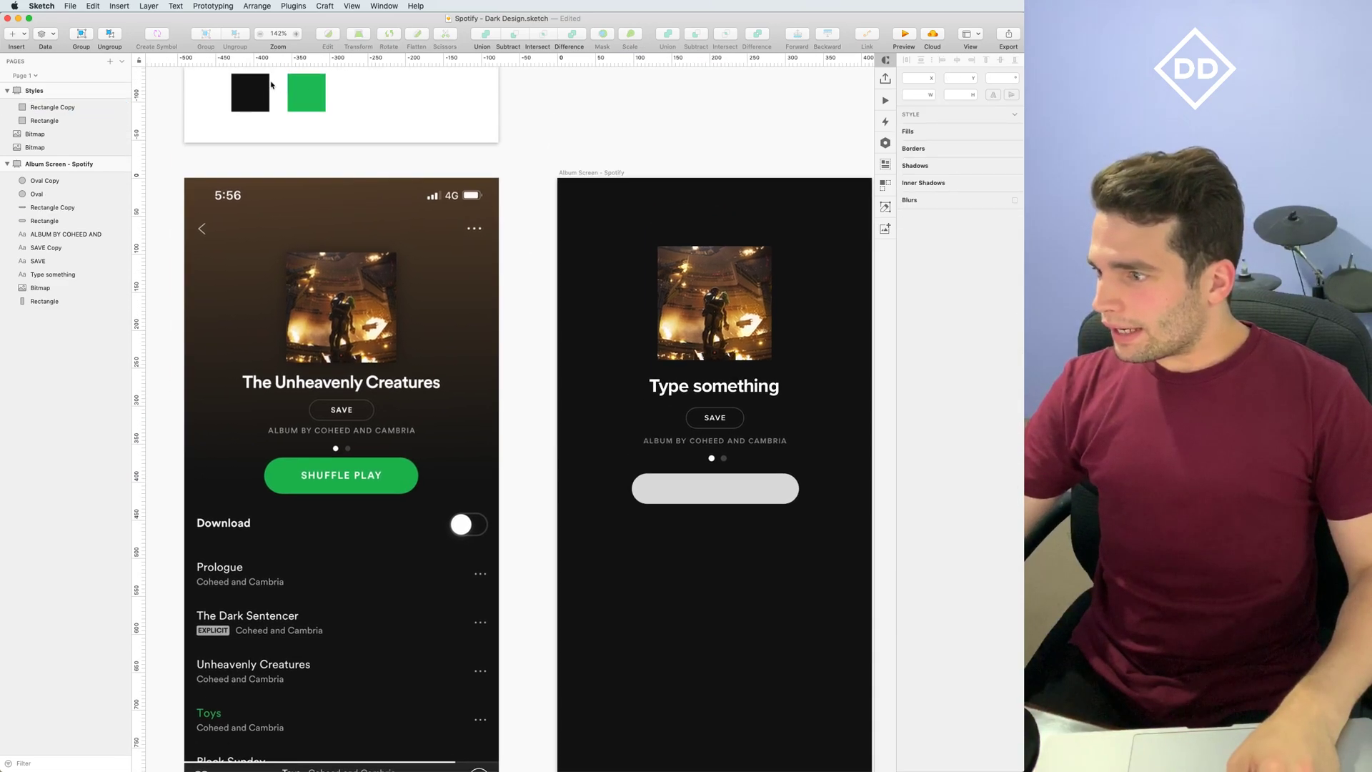
pyautogui.click(250, 93)
pyautogui.click(922, 338)
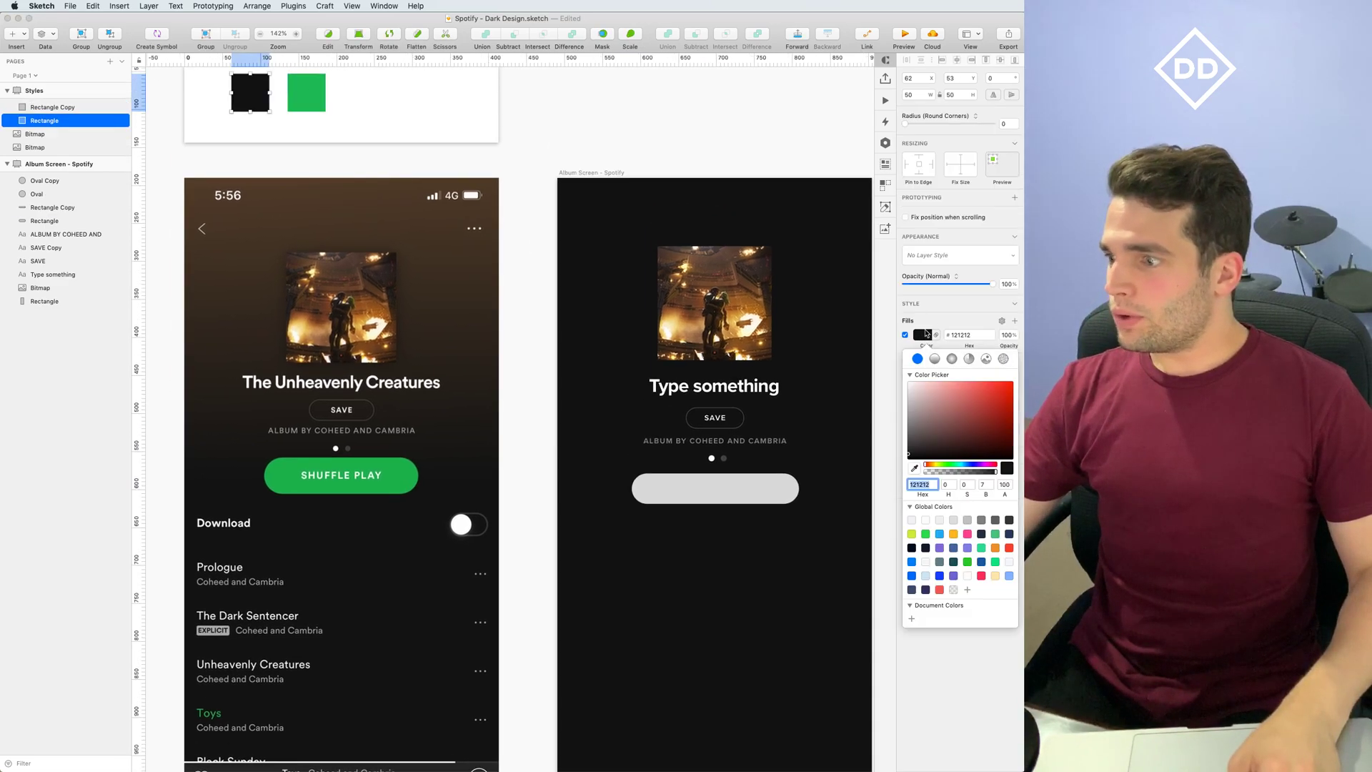
pyautogui.click(912, 620)
pyautogui.click(307, 93)
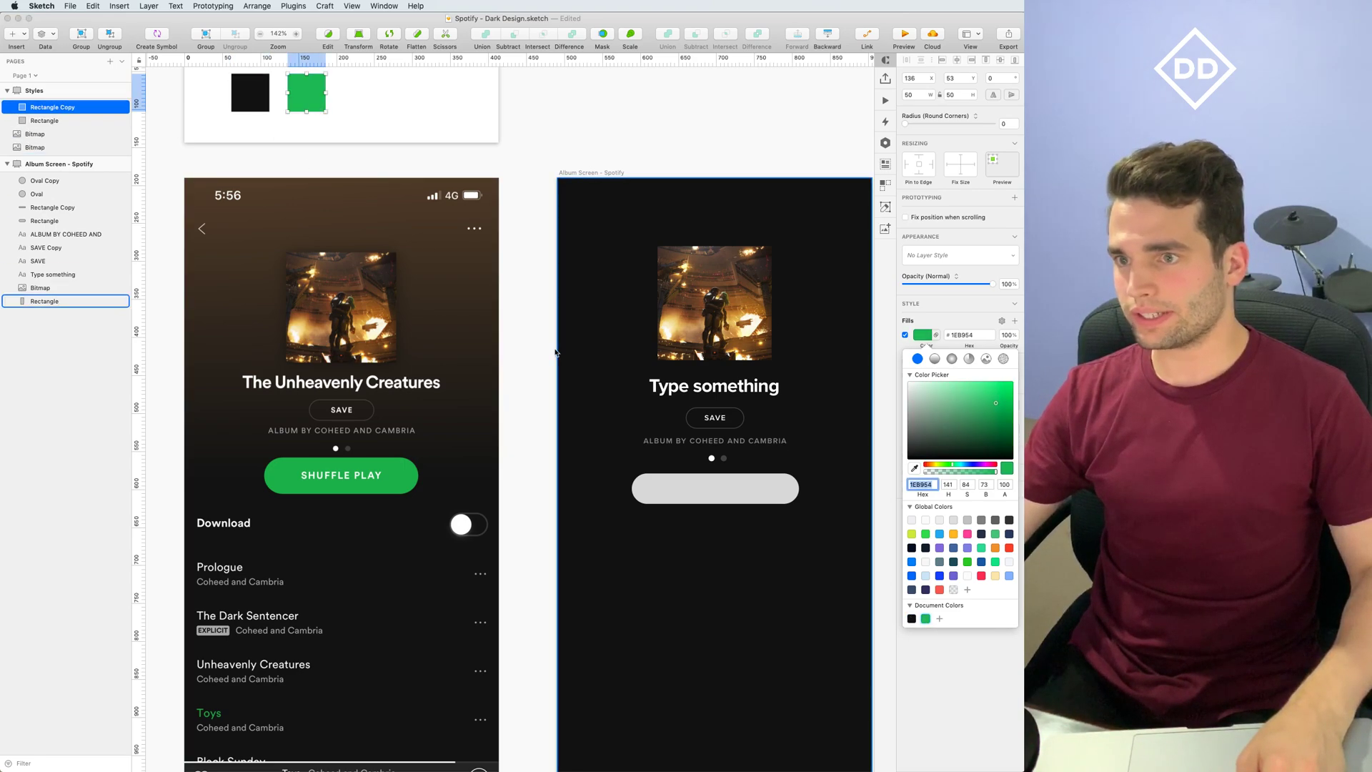
pyautogui.click(527, 282)
# Fill the enlarged button with the green document color 1EB954
pyautogui.scroll(-3, 528, 284)
pyautogui.scroll(-3, 528, 284)
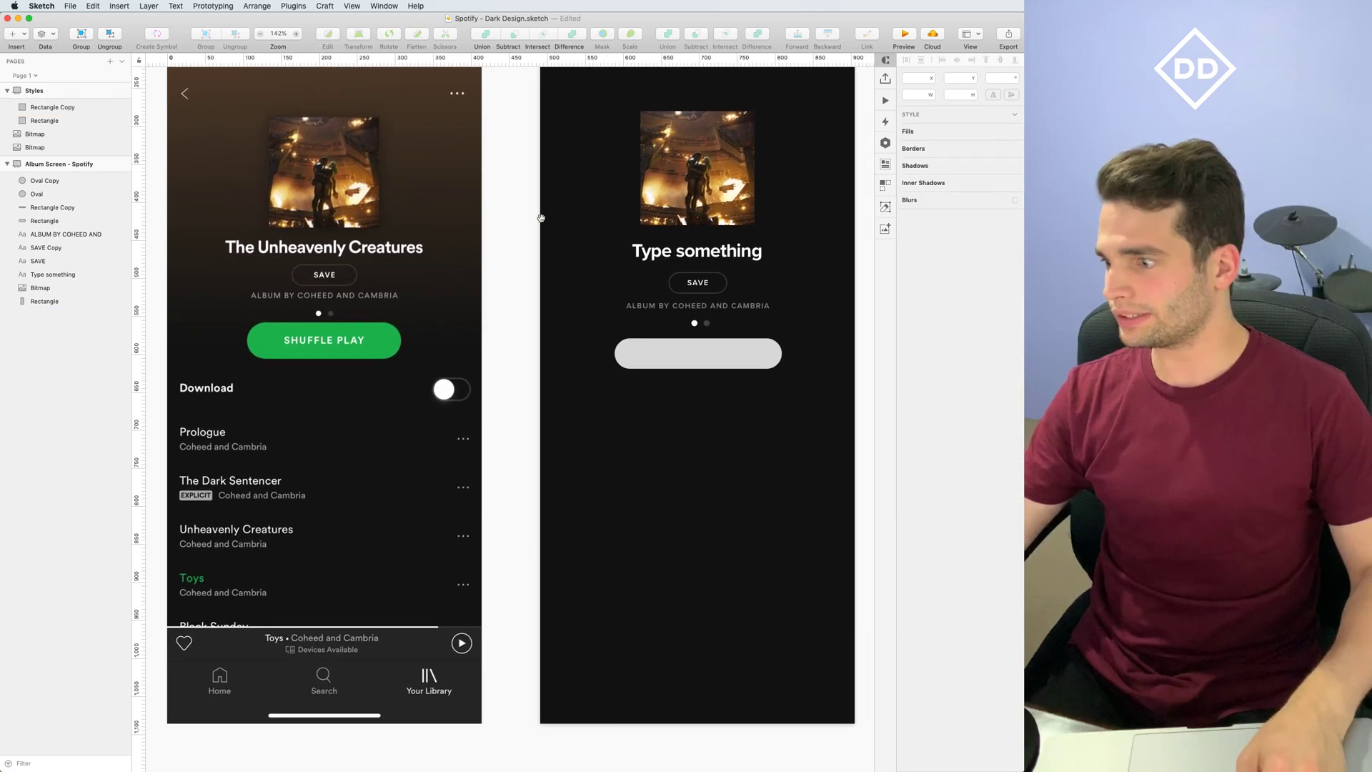
pyautogui.click(694, 353)
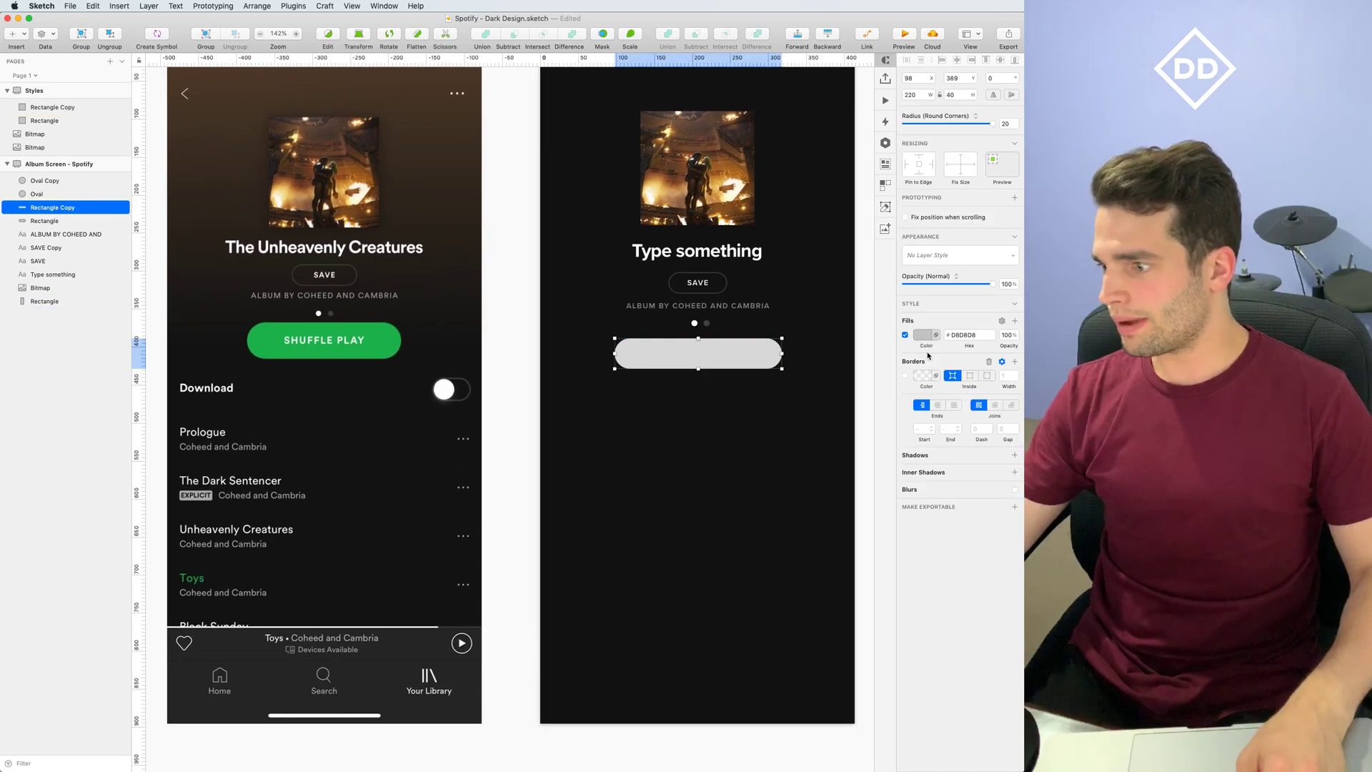
pyautogui.click(924, 334)
pyautogui.click(926, 619)
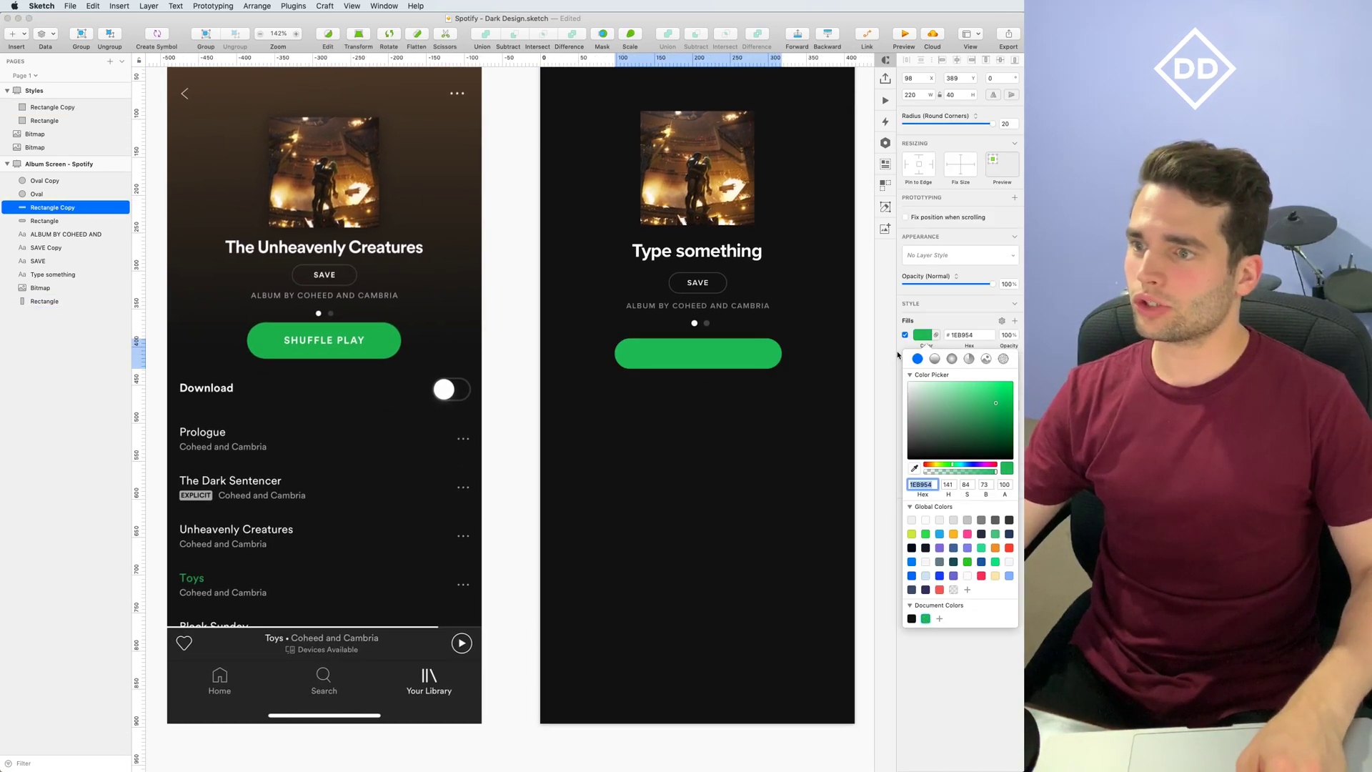
pyautogui.click(897, 342)
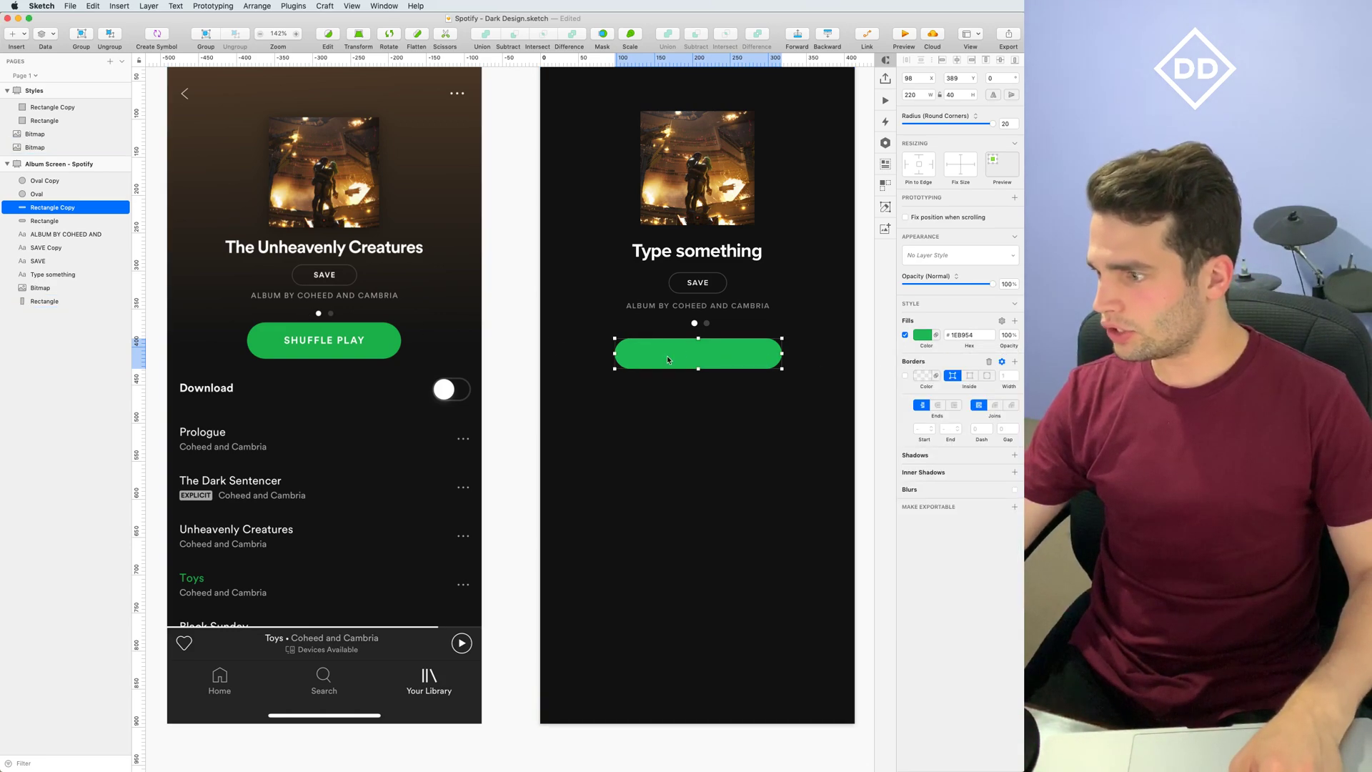
# Increase the green button's height to 50 with a corner radius of 25 and place it behind its SAVE label
pyautogui.moveTo(698, 369); pyautogui.dragTo(700, 376)
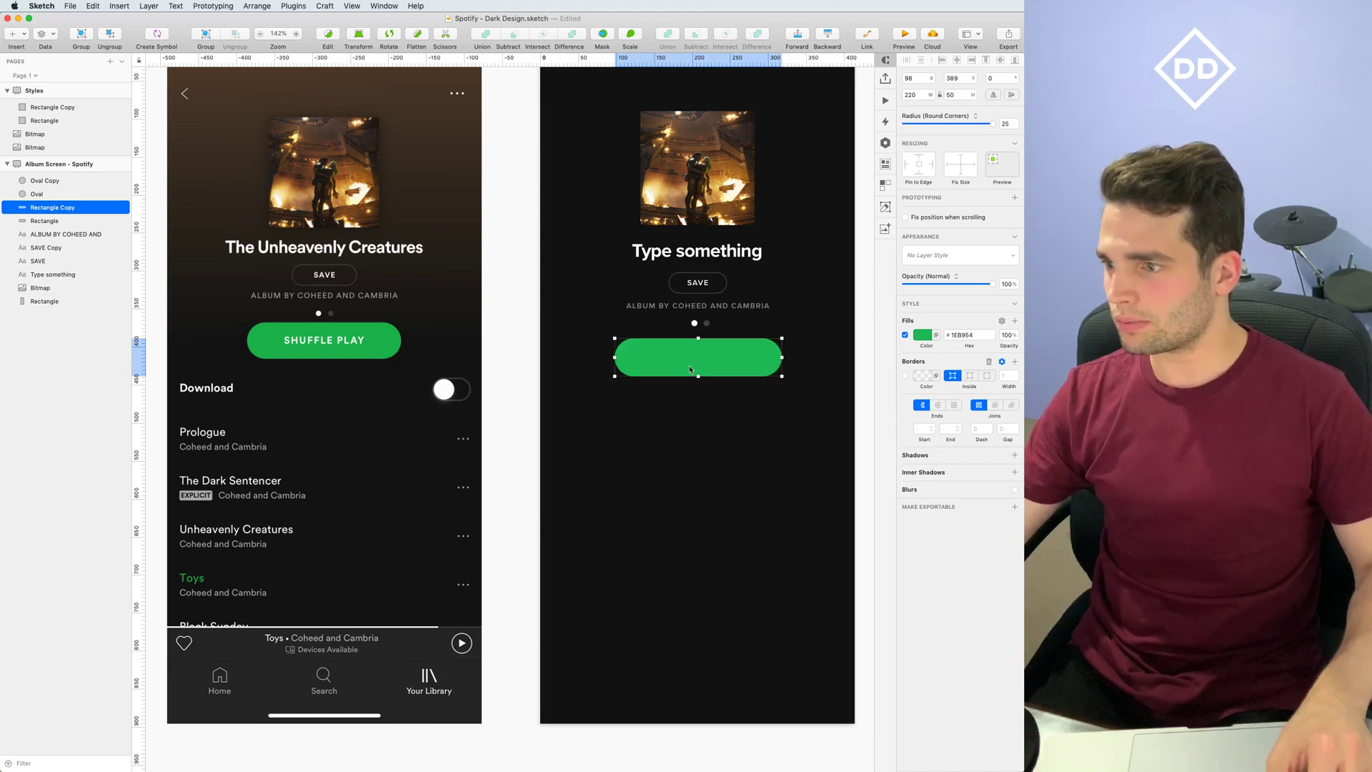
pyautogui.moveTo(55, 212); pyautogui.dragTo(57, 265)
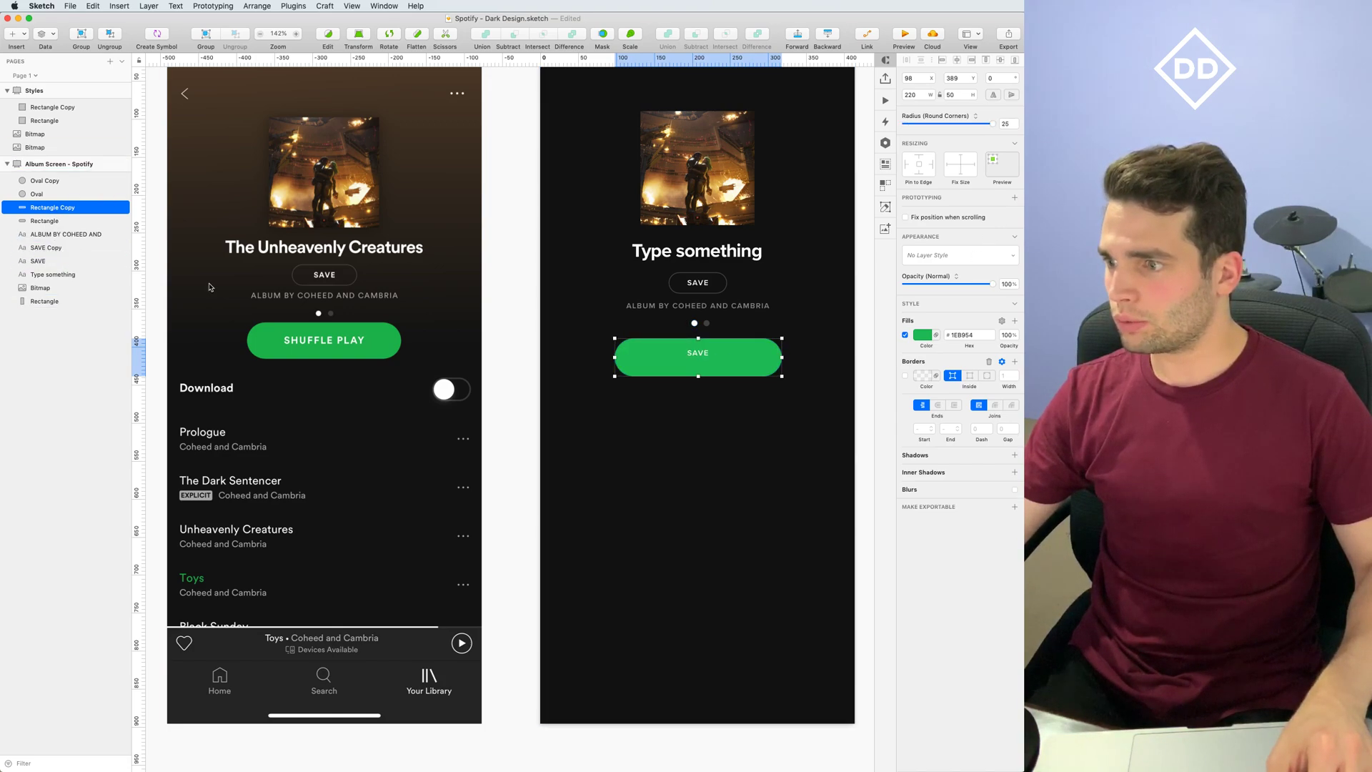
# Change the green button's label to "SHUFFLE PLAY" and widen its text box to 150
pyautogui.click(708, 359)
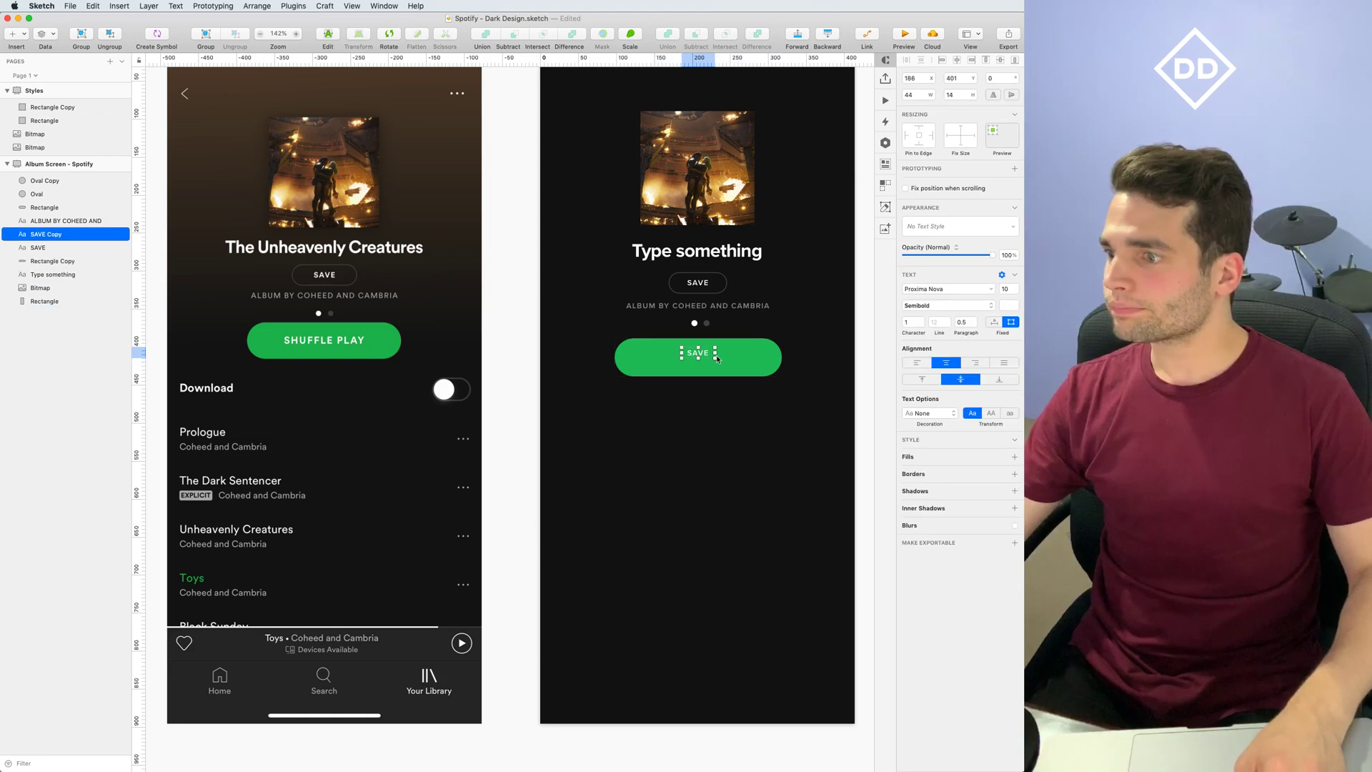
pyautogui.doubleClick(715, 357)
pyautogui.write('SHUFFLE PLA')
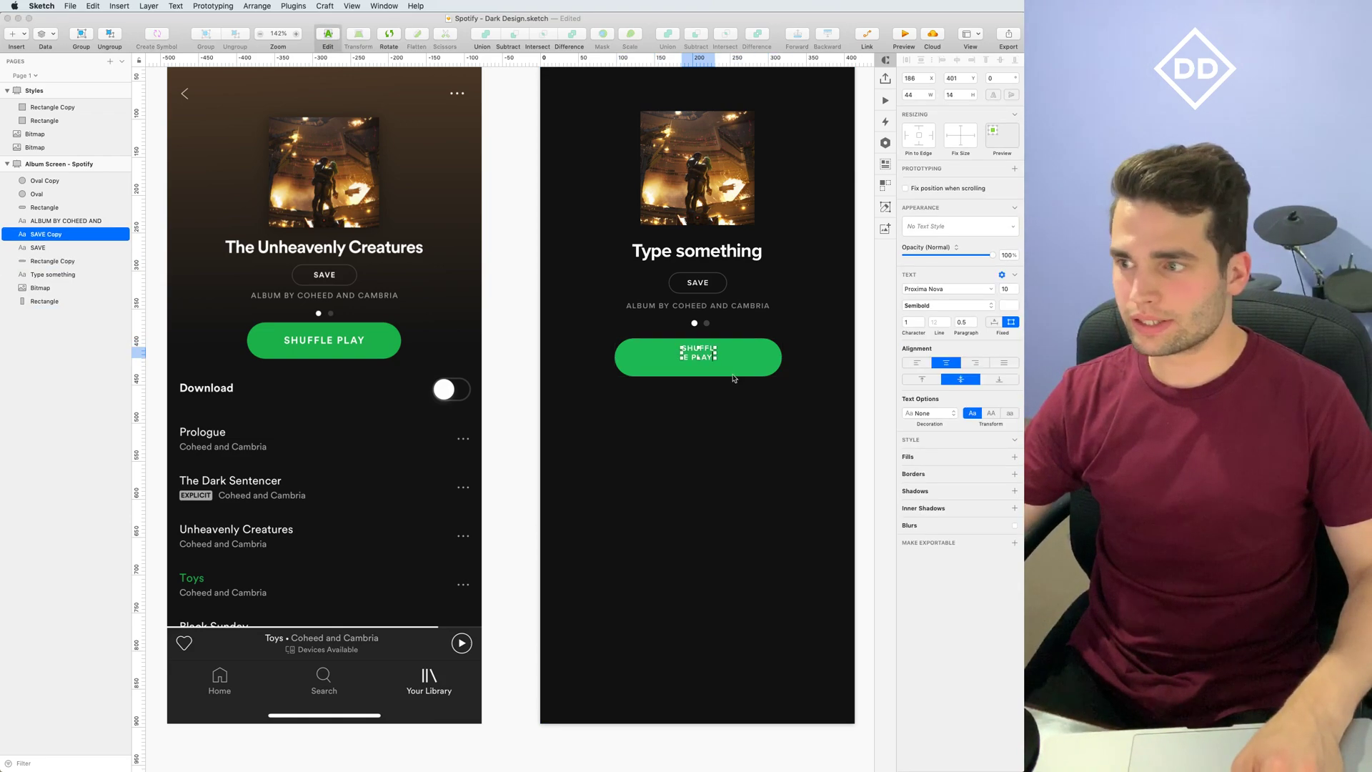
pyautogui.write('Y')
pyautogui.press('Escape')
pyautogui.moveTo(720, 353); pyautogui.dragTo(755, 353)
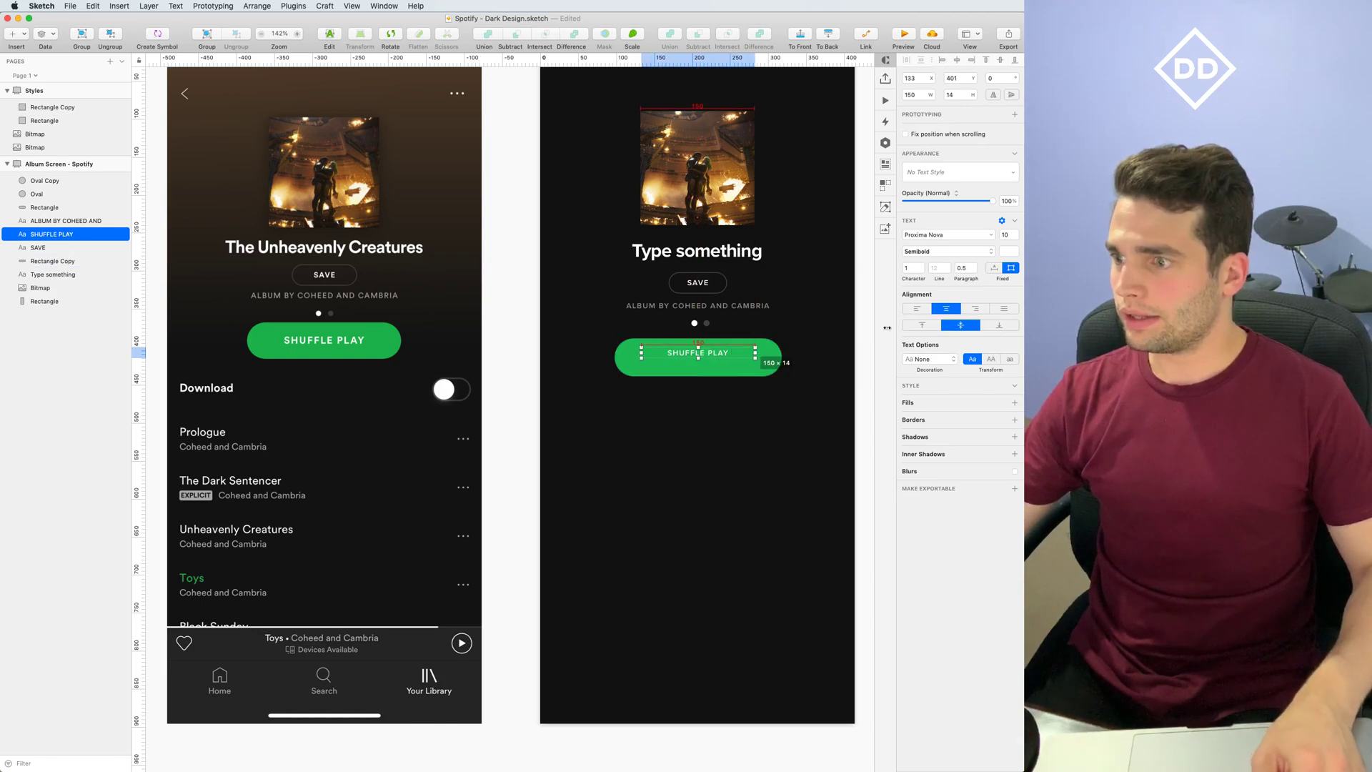
# Make the SHUFFLE PLAY label Bold and set its font size to 14
pyautogui.click(945, 305)
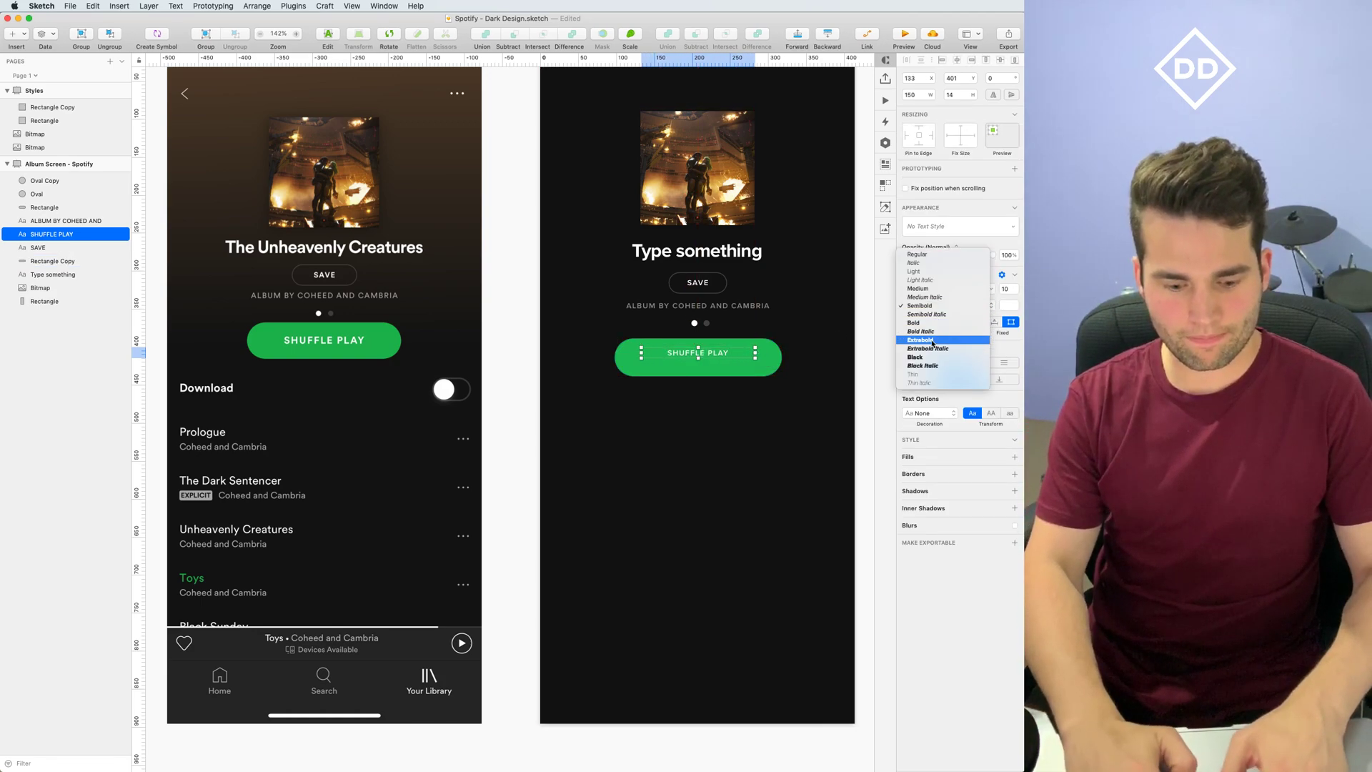
pyautogui.click(915, 322)
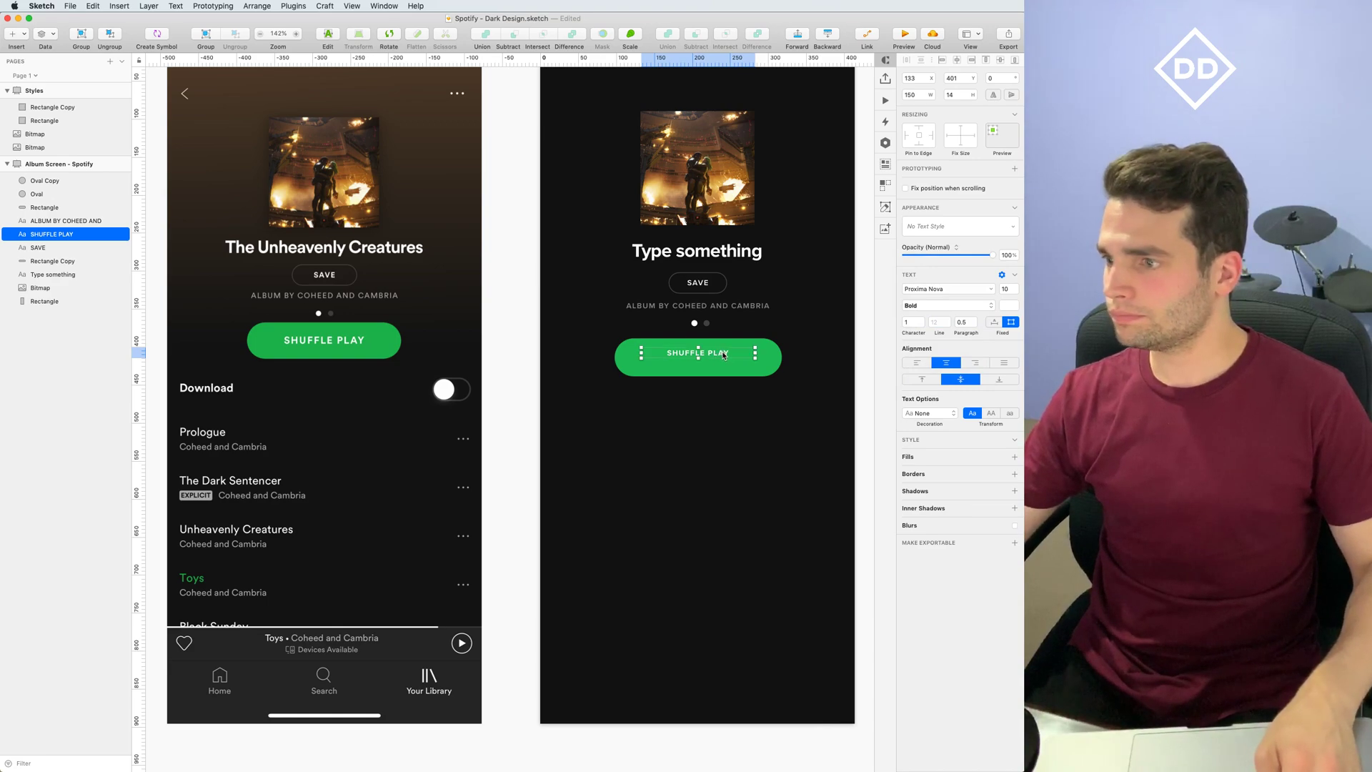
pyautogui.moveTo(724, 354); pyautogui.dragTo(724, 357)
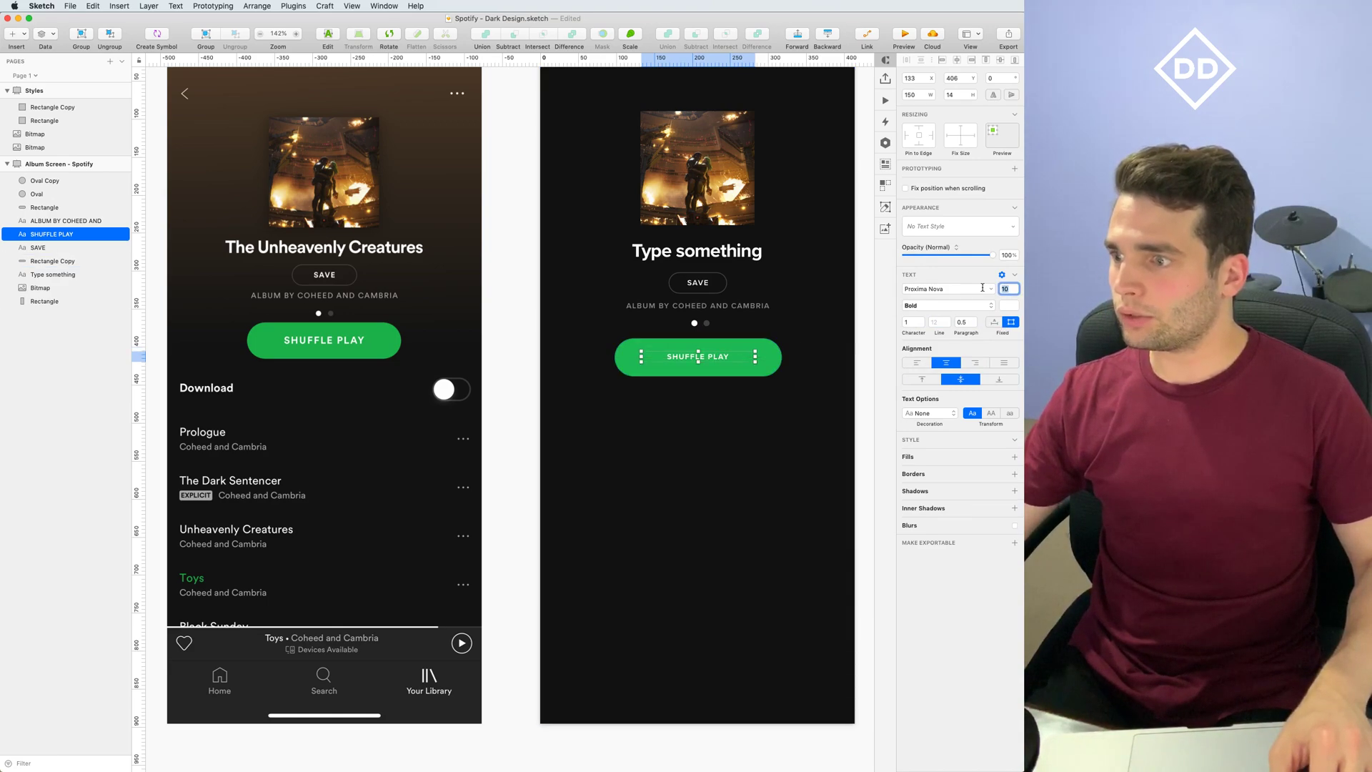
pyautogui.write('16')
pyautogui.press('Return')
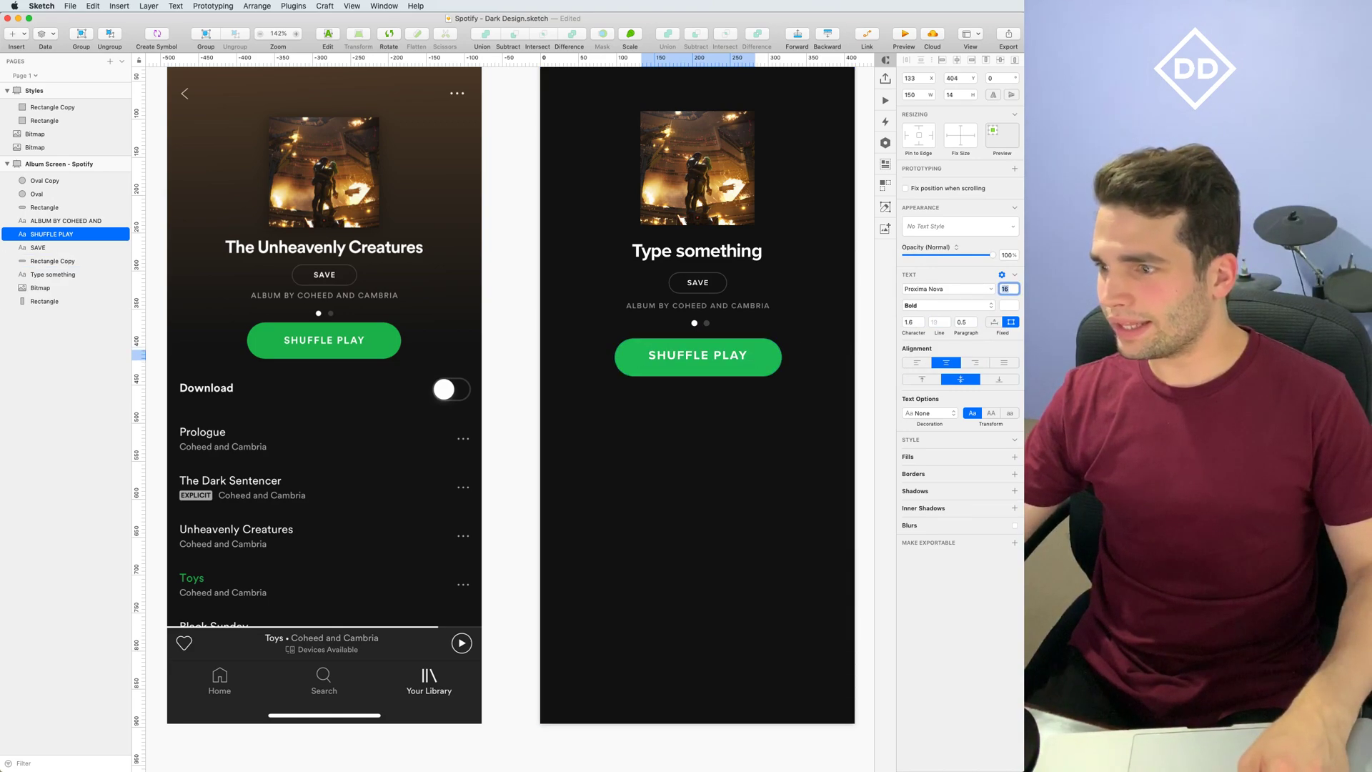
pyautogui.write('14')
pyautogui.press('Return')
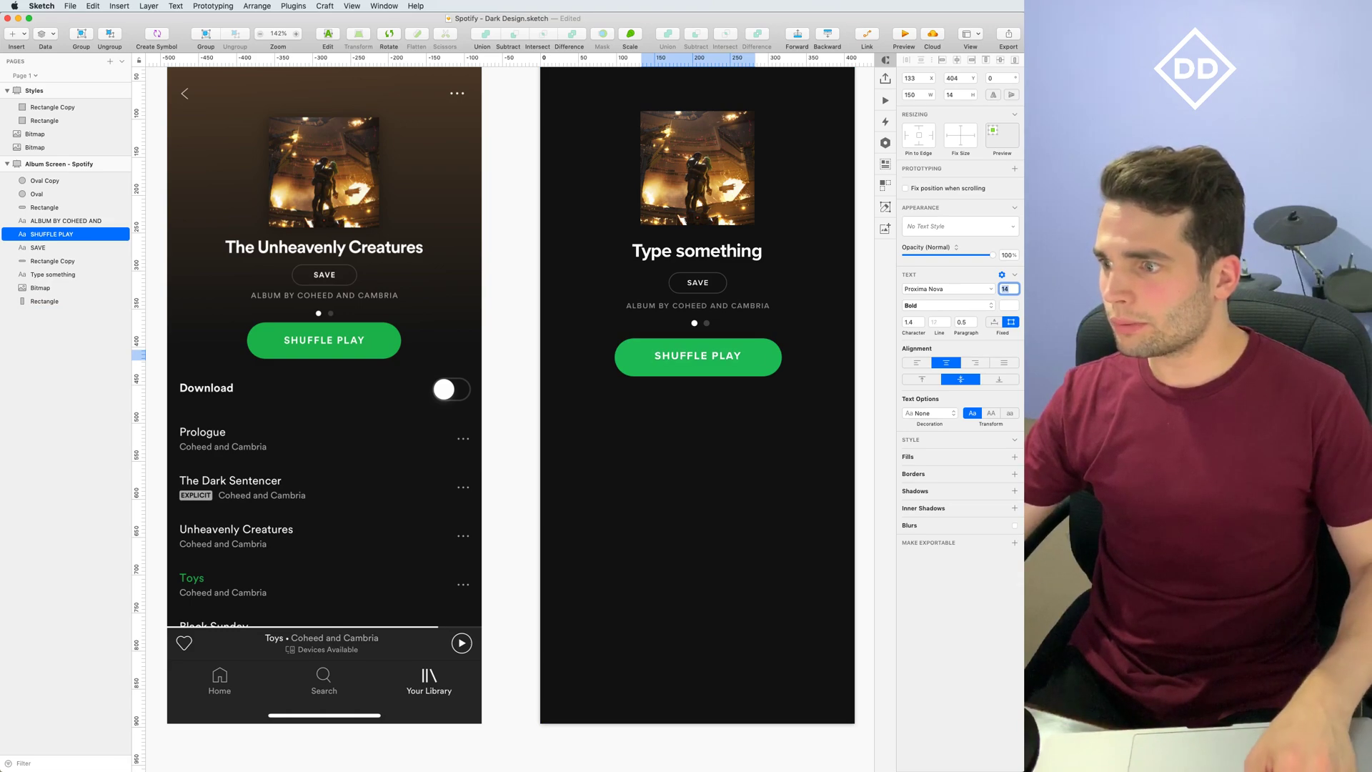
# Set the SHUFFLE PLAY text box height to 21 and center the label vertically in the green button
pyautogui.moveTo(720, 355); pyautogui.dragTo(698, 366)
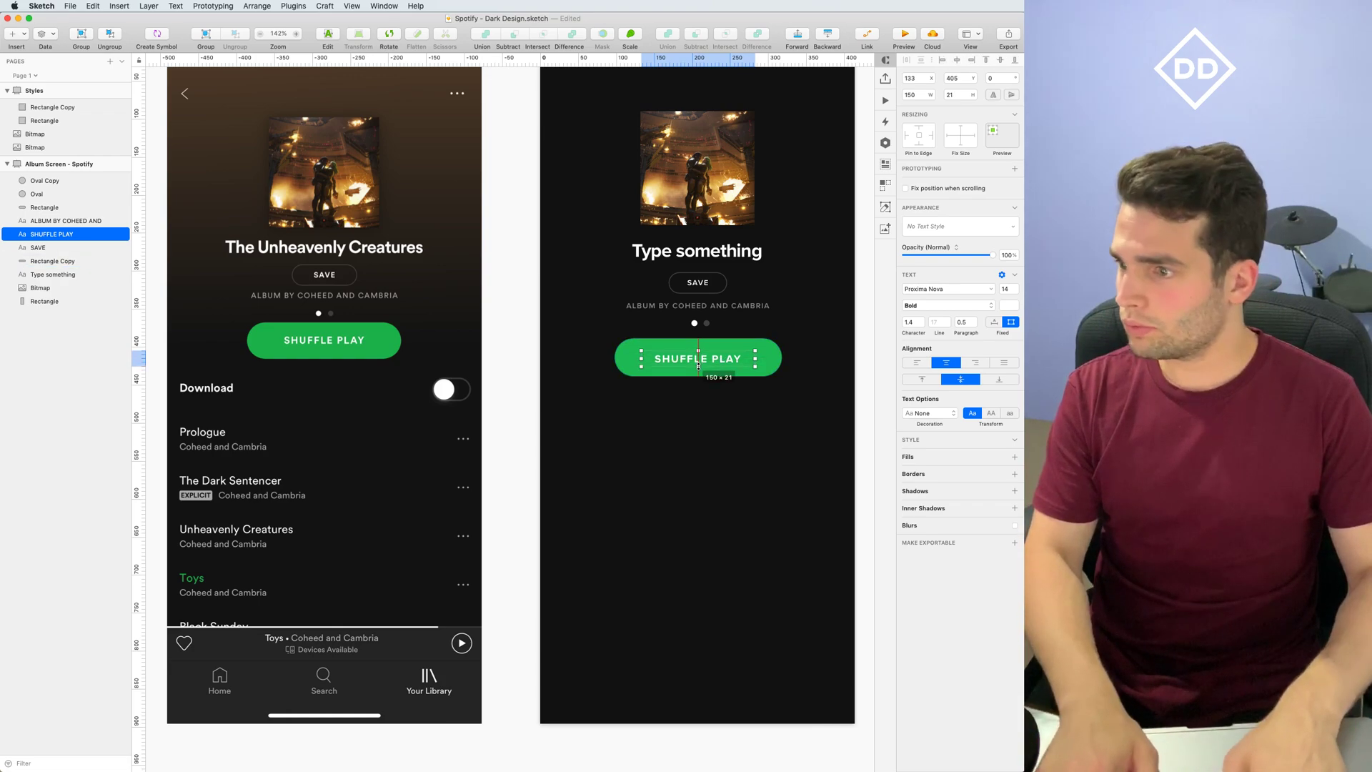
pyautogui.keyDown('shift'); pyautogui.click(768, 366); pyautogui.keyUp('shift')
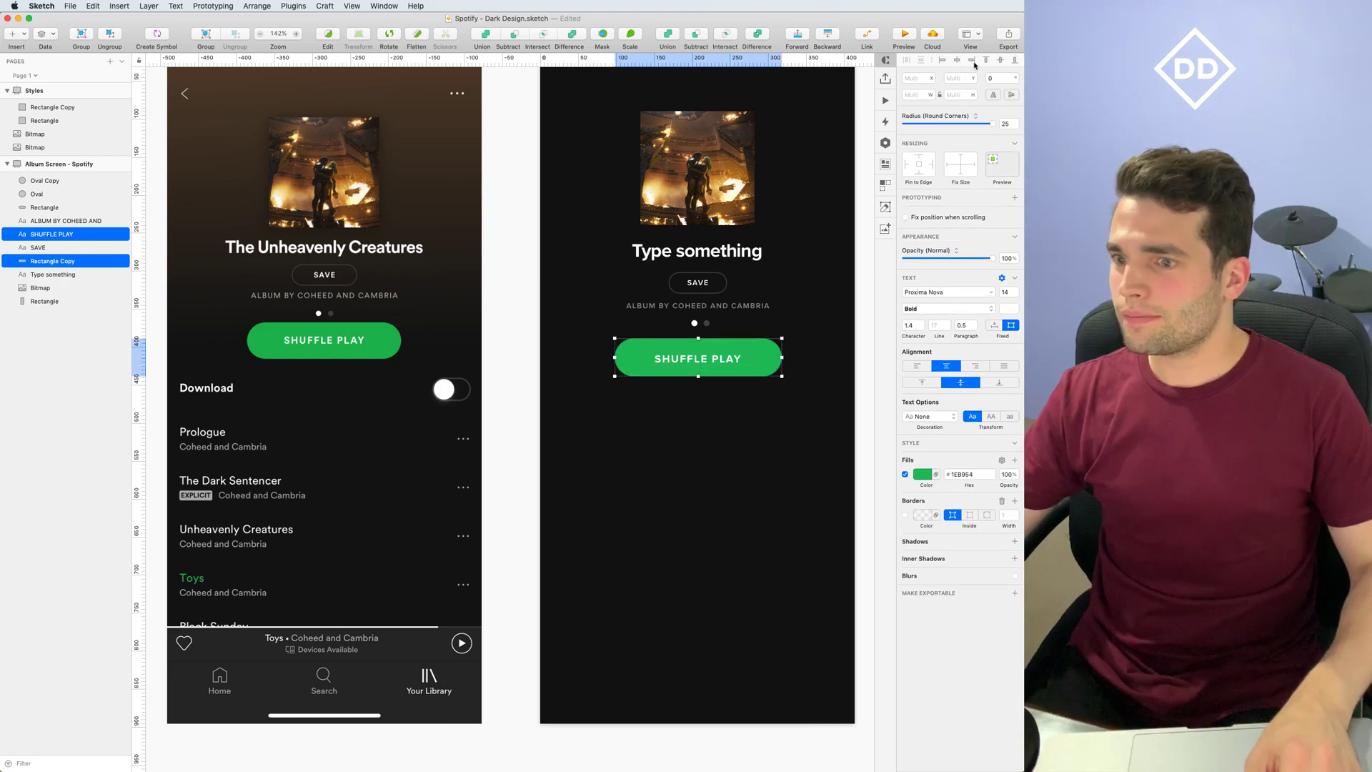
pyautogui.click(833, 336)
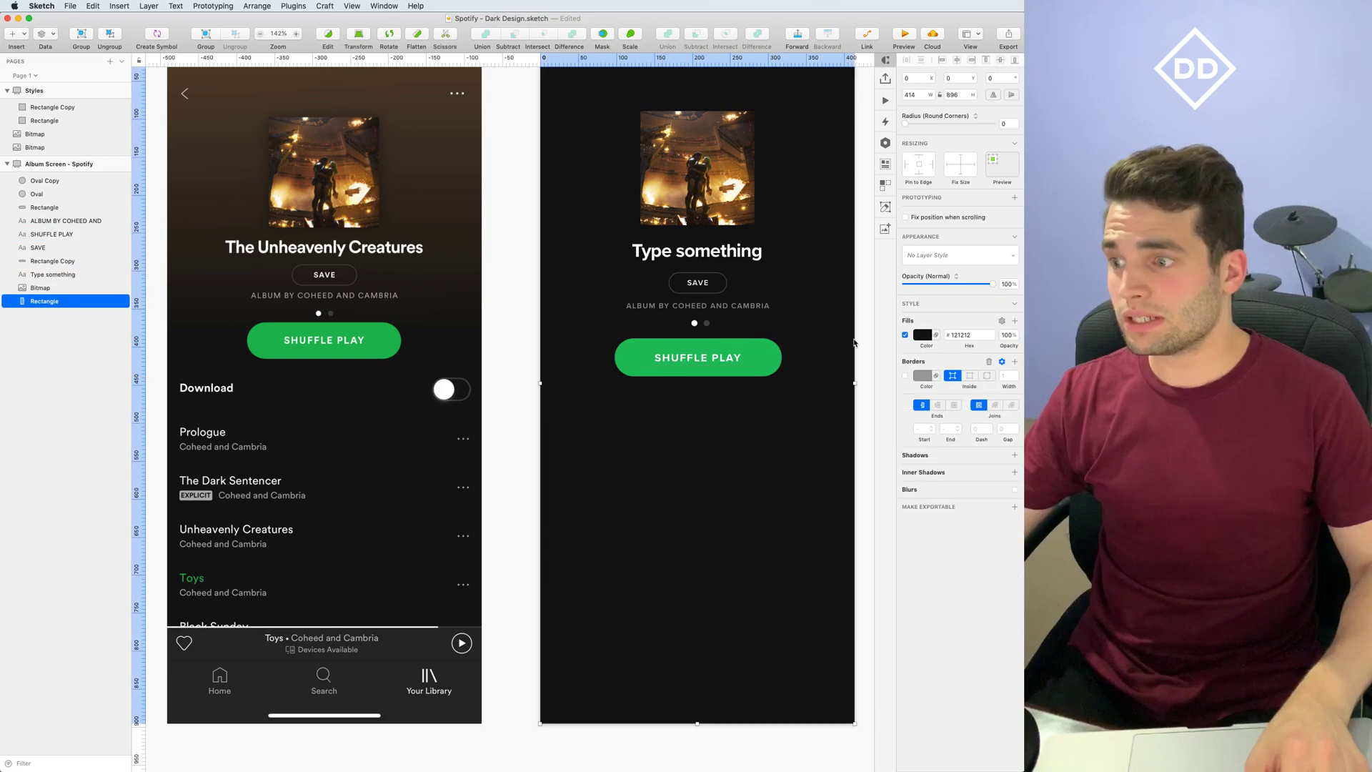
pyautogui.click(869, 334)
pyautogui.moveTo(869, 335); pyautogui.dragTo(857, 370)
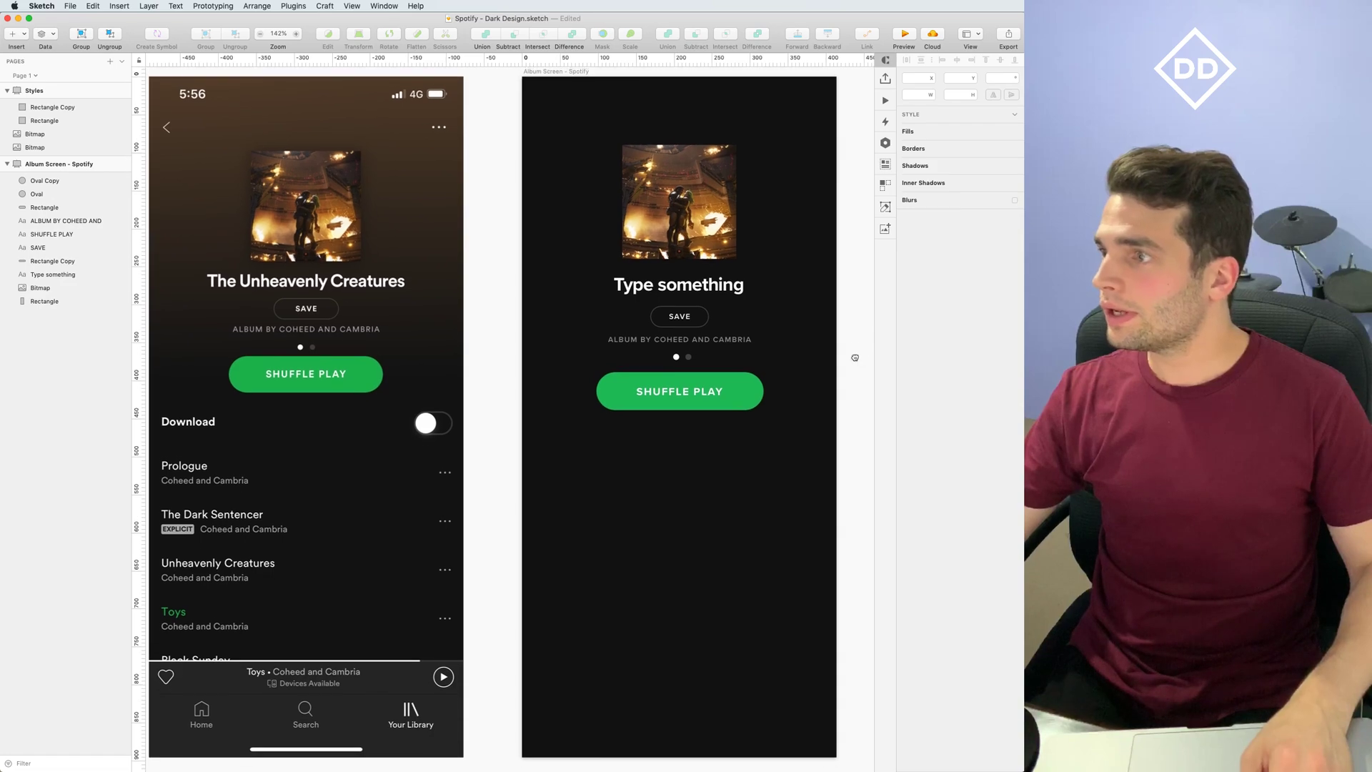
# Duplicate the "Type something" title below the green button, placing the copy at X 16 and Y 473
pyautogui.scroll(-5, 857, 370)
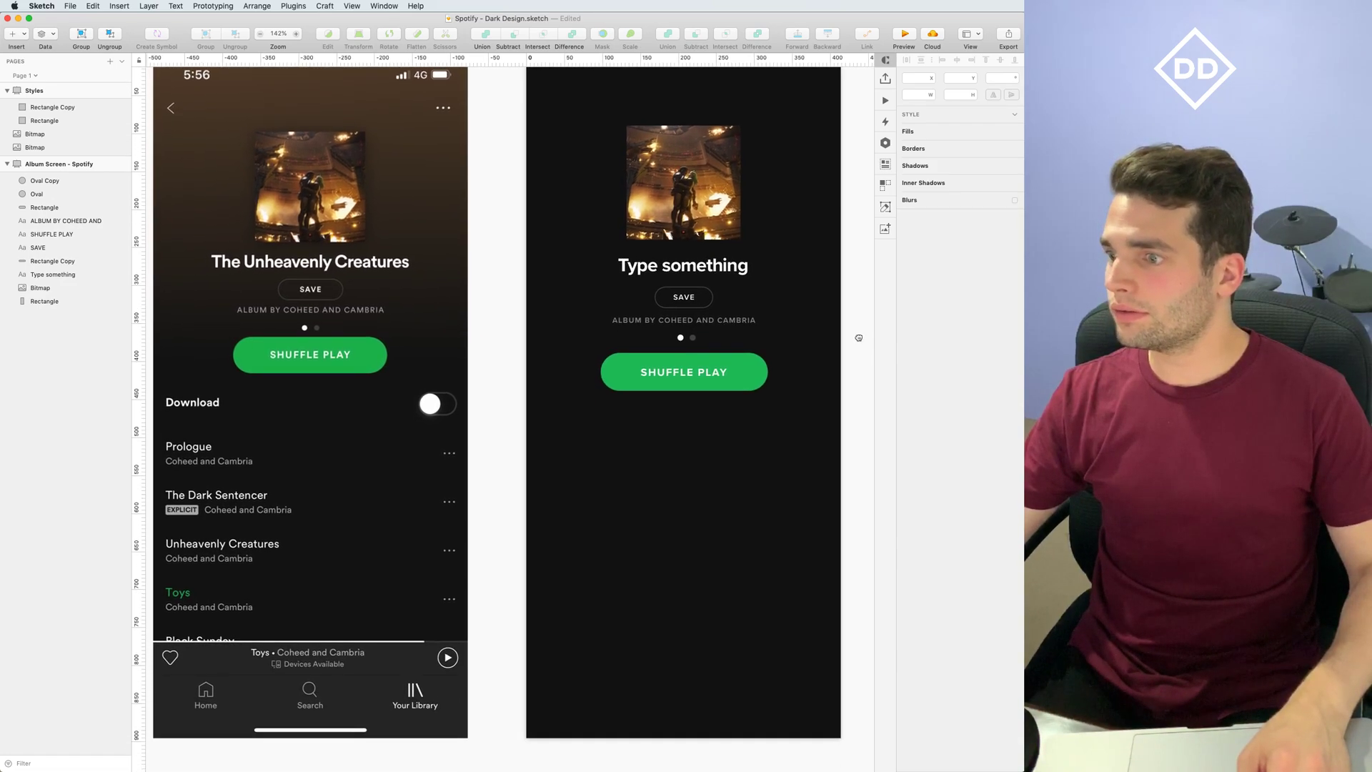
pyautogui.click(720, 202)
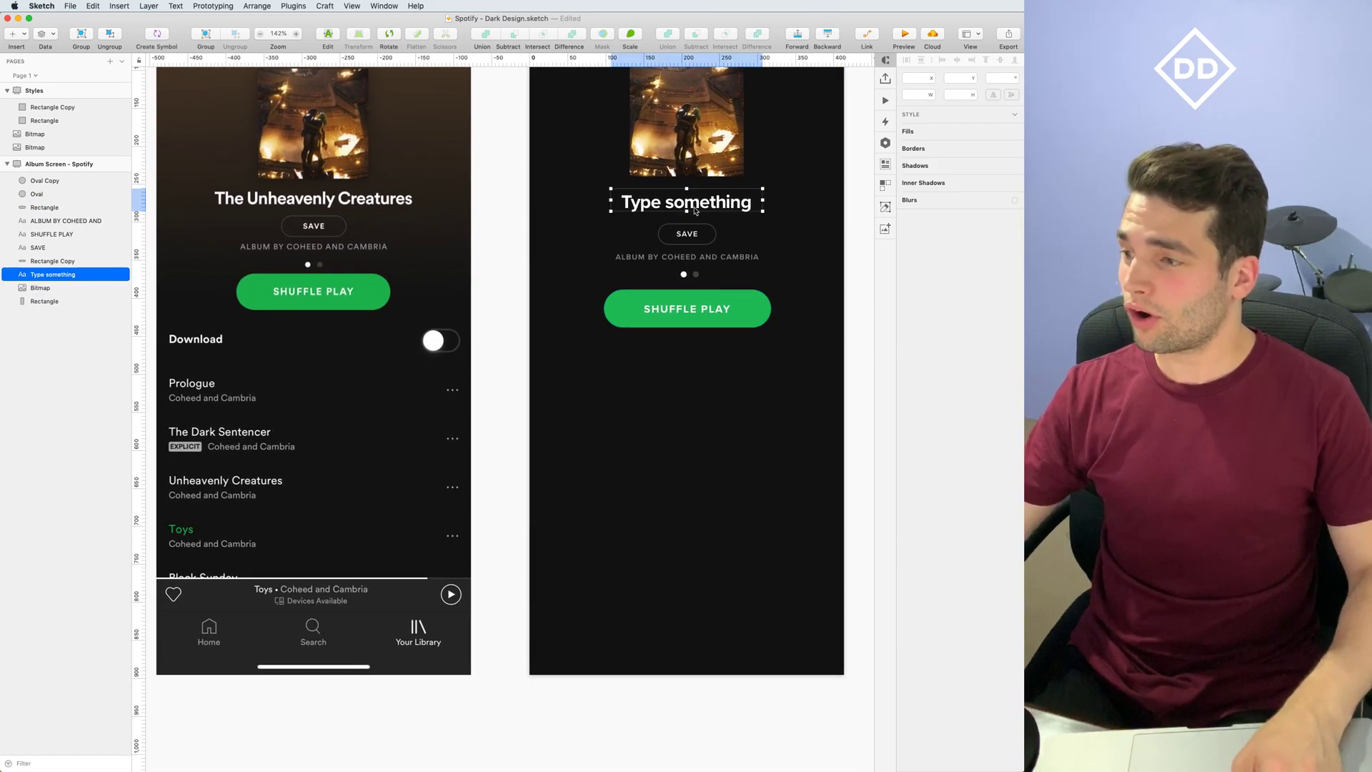
pyautogui.moveTo(720, 202); pyautogui.dragTo(663, 366)
pyautogui.hotkey('shift', 'Left')
pyautogui.hotkey('shift', 'Left')
pyautogui.hotkey('shift', 'Right')
pyautogui.press('Left')
pyautogui.press('Left')
pyautogui.press('Left')
pyautogui.press('Left')
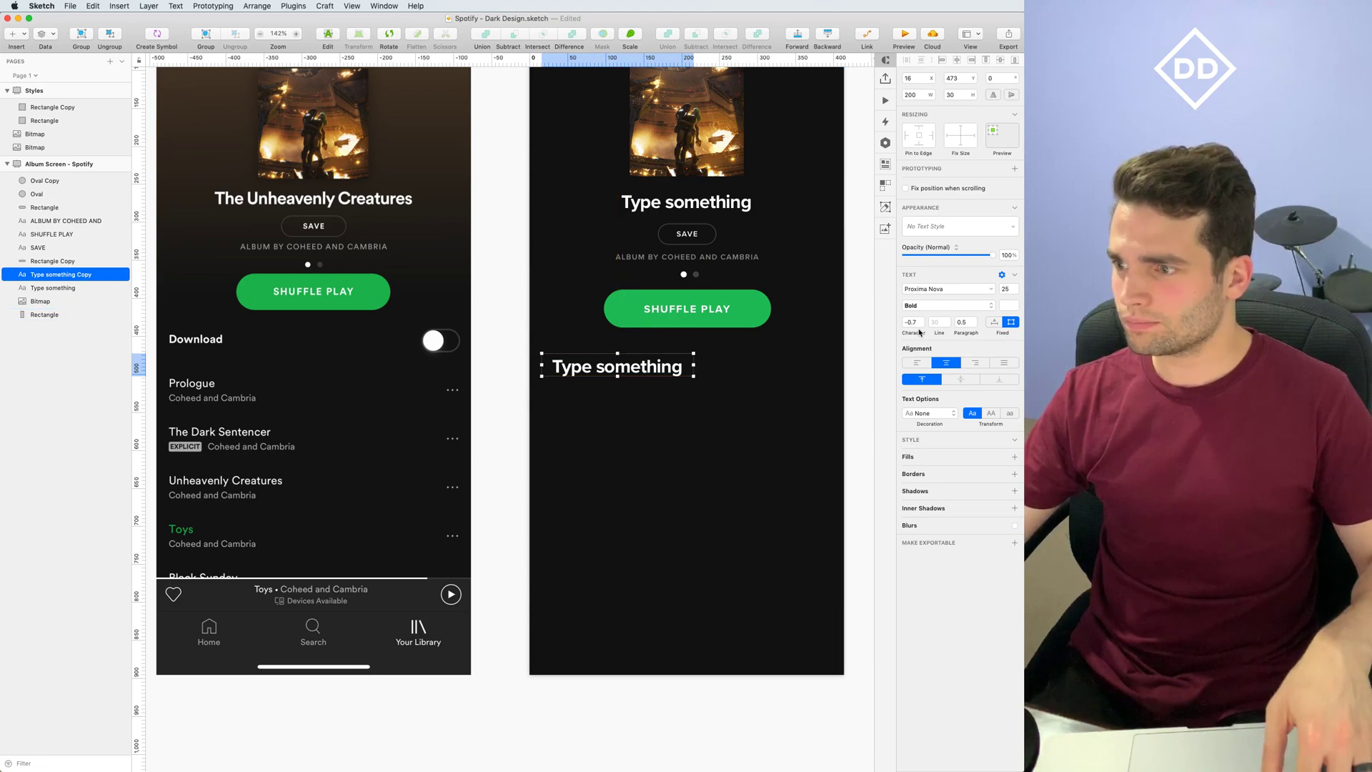
# Left-align the duplicated title and change its text to "Download"
pyautogui.click(917, 363)
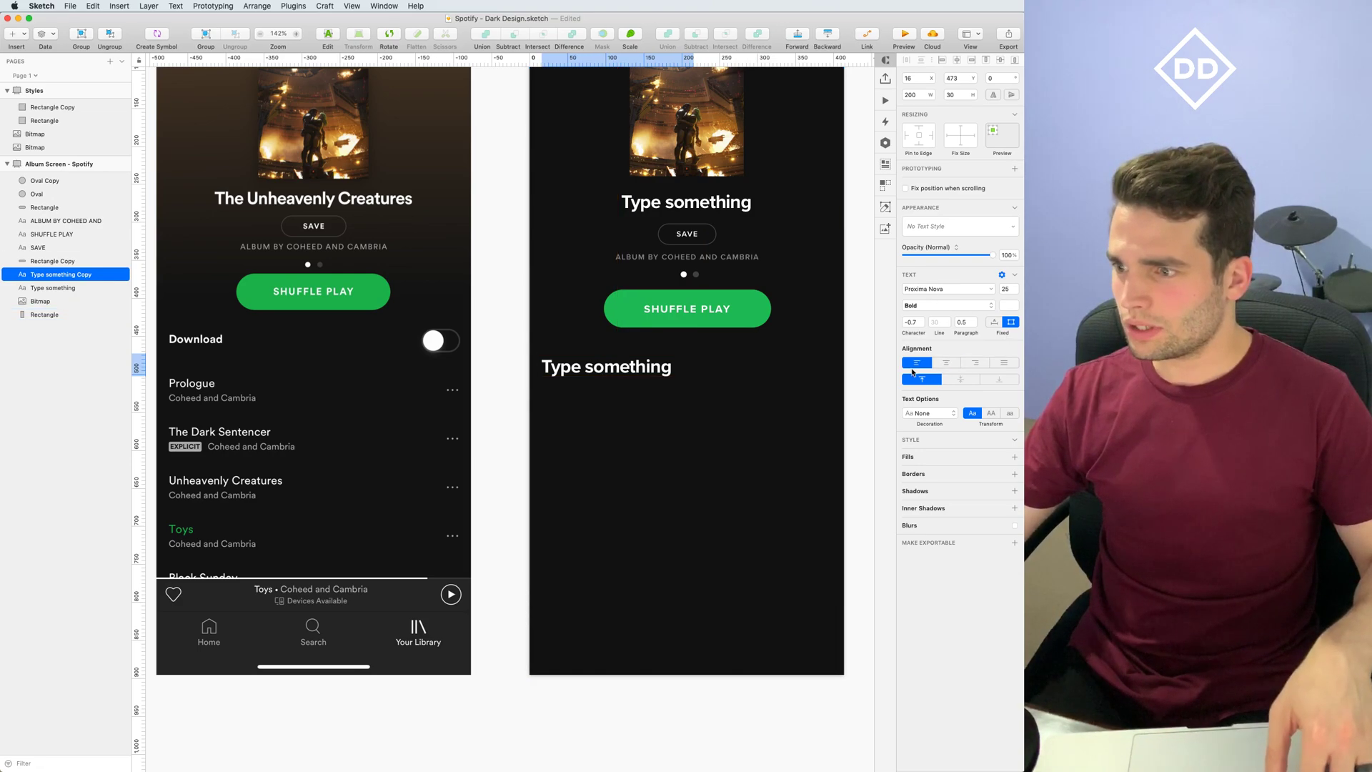
pyautogui.doubleClick(637, 369)
pyautogui.write('DOWNLOAD')
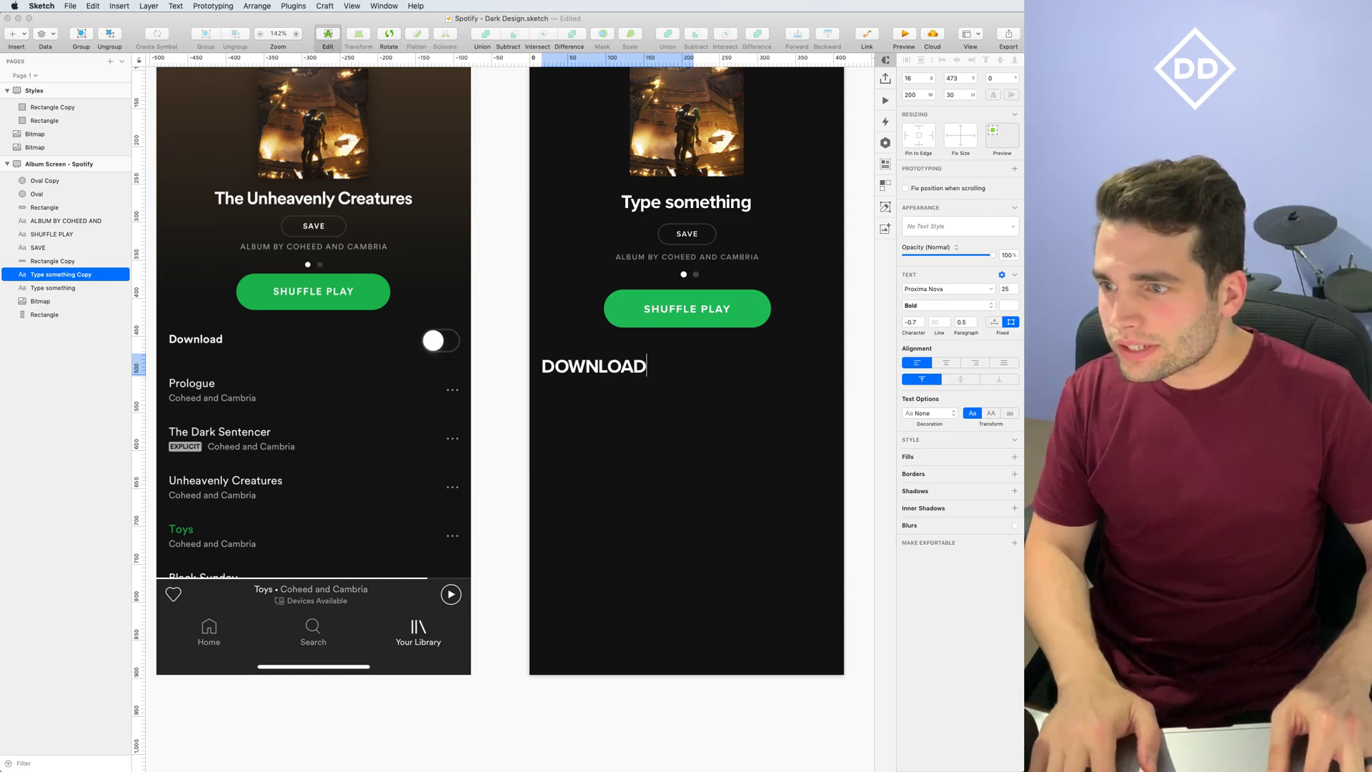
pyautogui.write('A')
pyautogui.press('super+a')
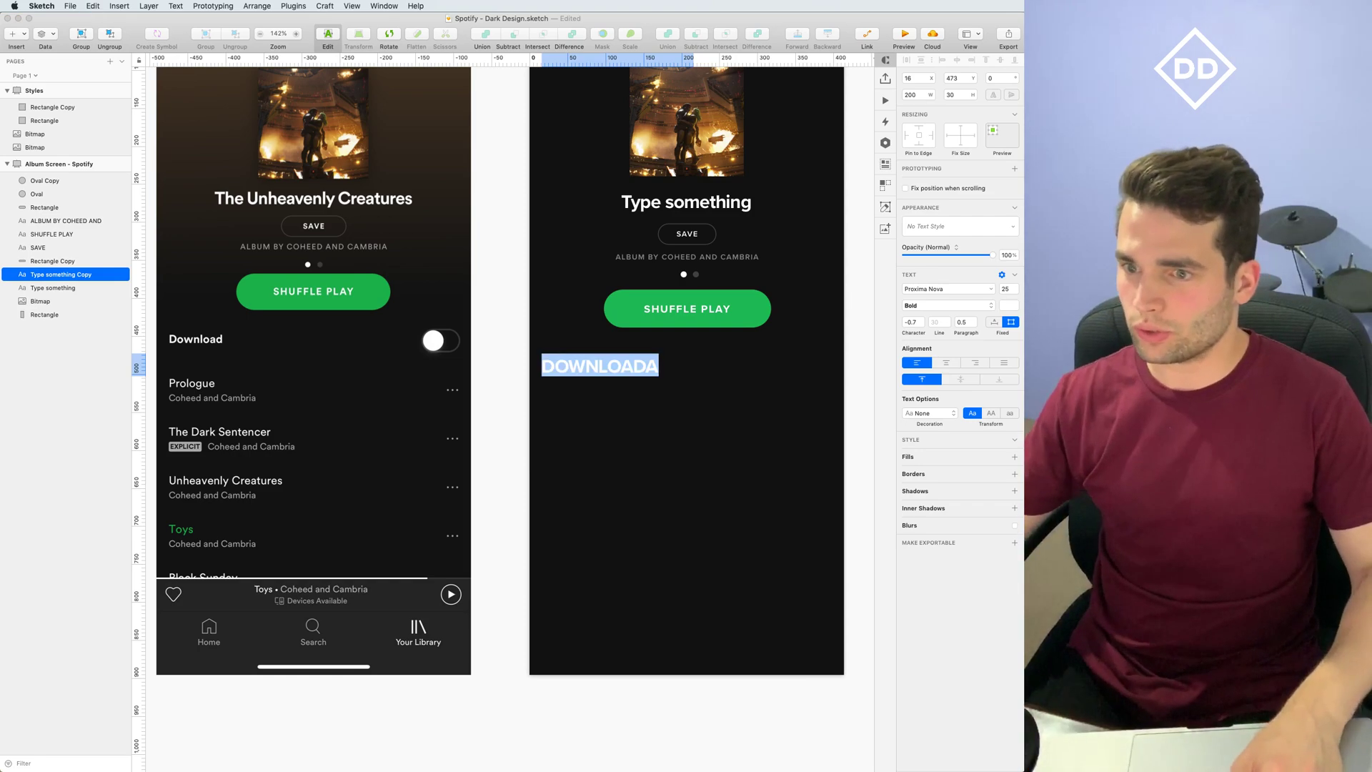
pyautogui.write('Download')
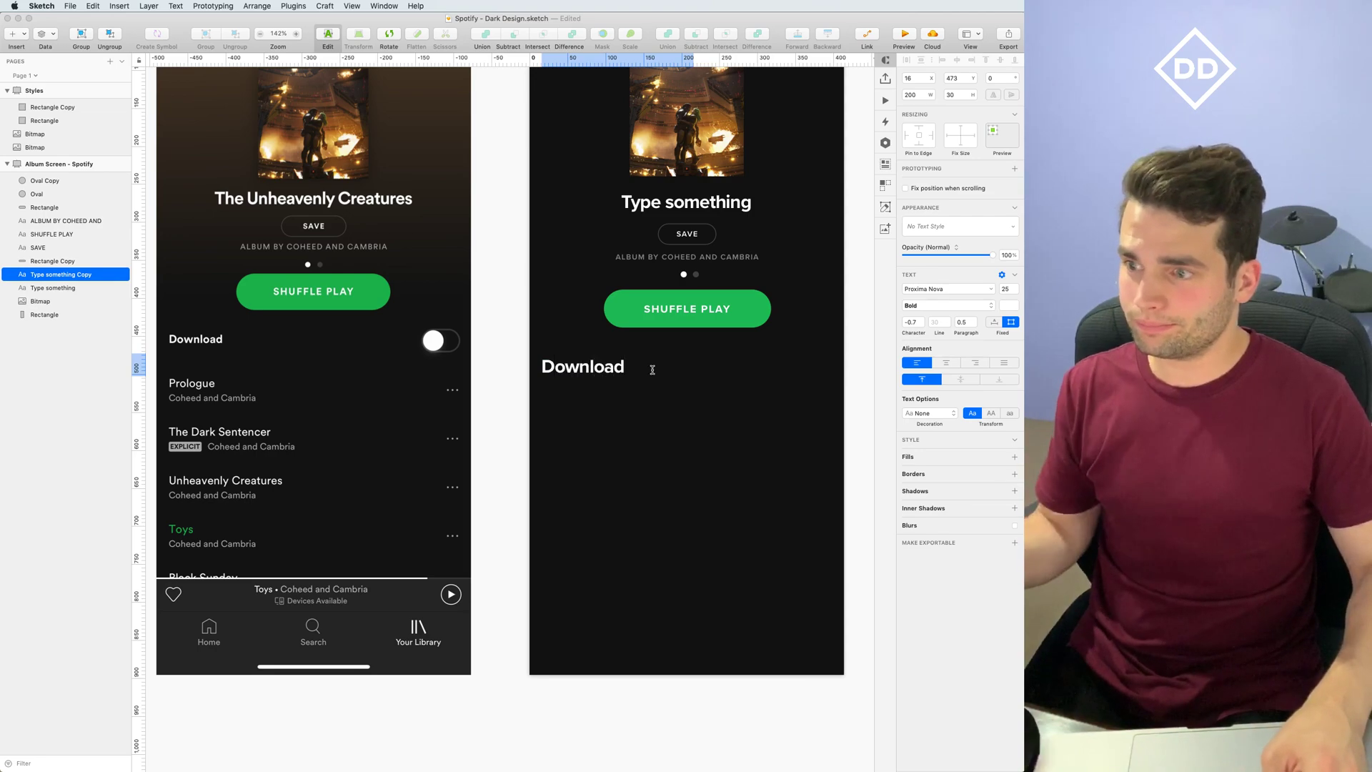
# Set the Download label's font size to 16 and its character spacing to 0
pyautogui.press('super+a')
pyautogui.click(1008, 289)
pyautogui.write('16')
pyautogui.press('Return')
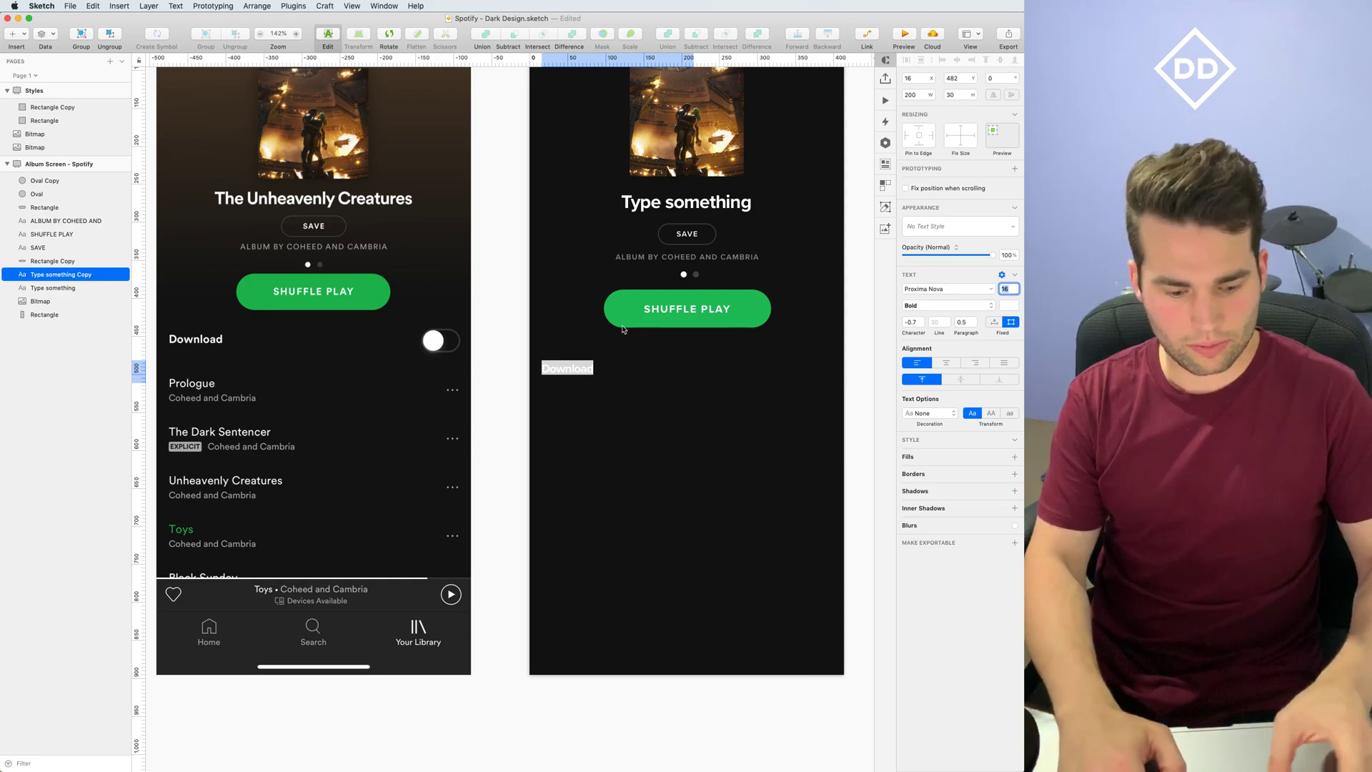
pyautogui.click(496, 284)
pyautogui.scroll(1, 228, 352)
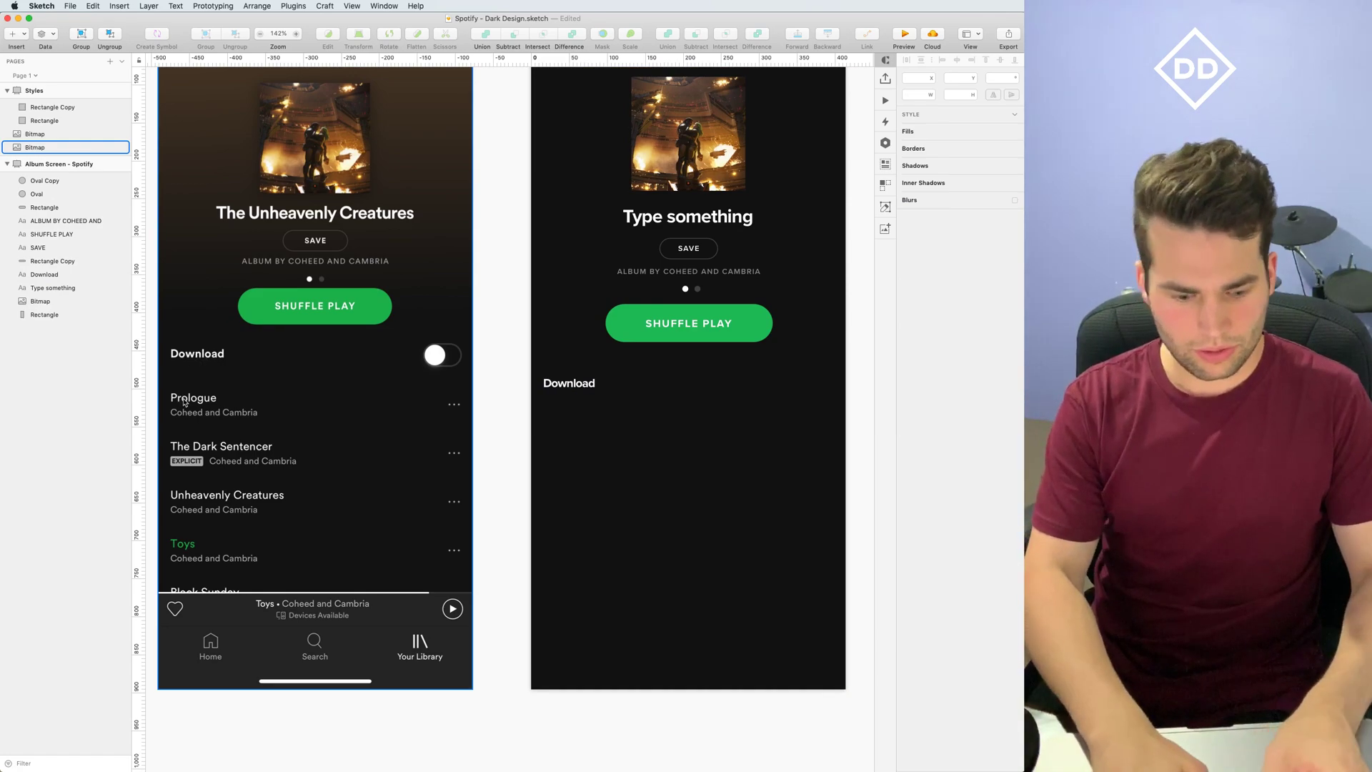
pyautogui.click(572, 385)
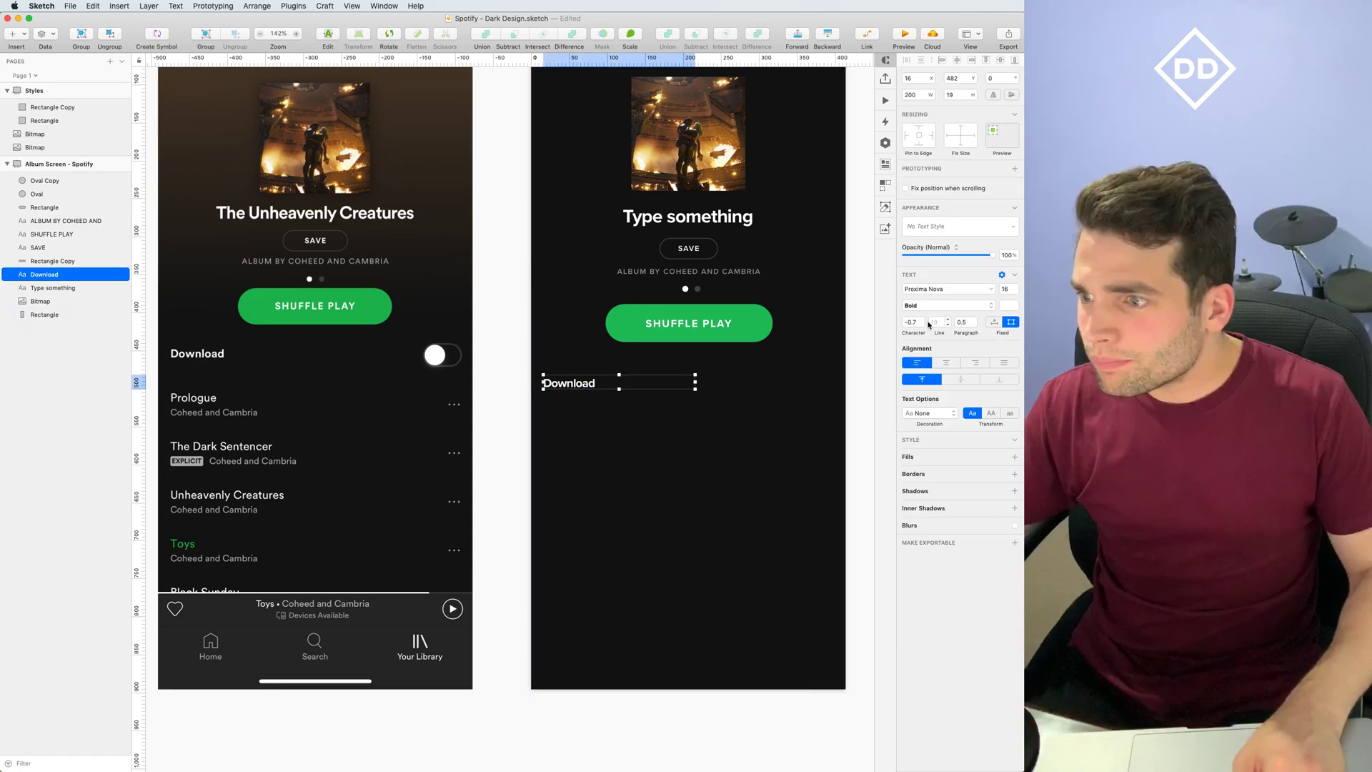
pyautogui.write('0')
pyautogui.press('Return')
pyautogui.press('Escape')
# Move the Download label up to Y 471, closer beneath the green button
pyautogui.moveTo(578, 390); pyautogui.dragTo(578, 380)
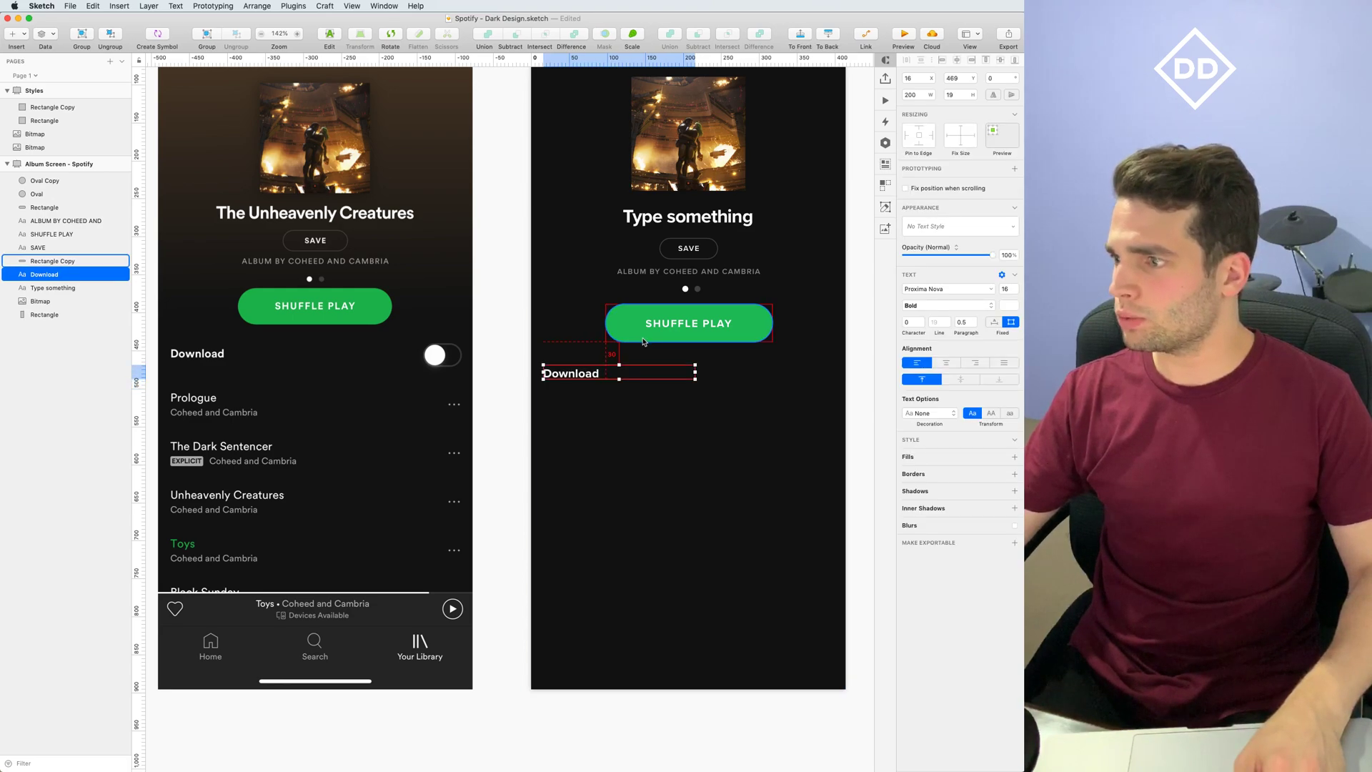
pyautogui.press('Down')
pyautogui.press('Down')
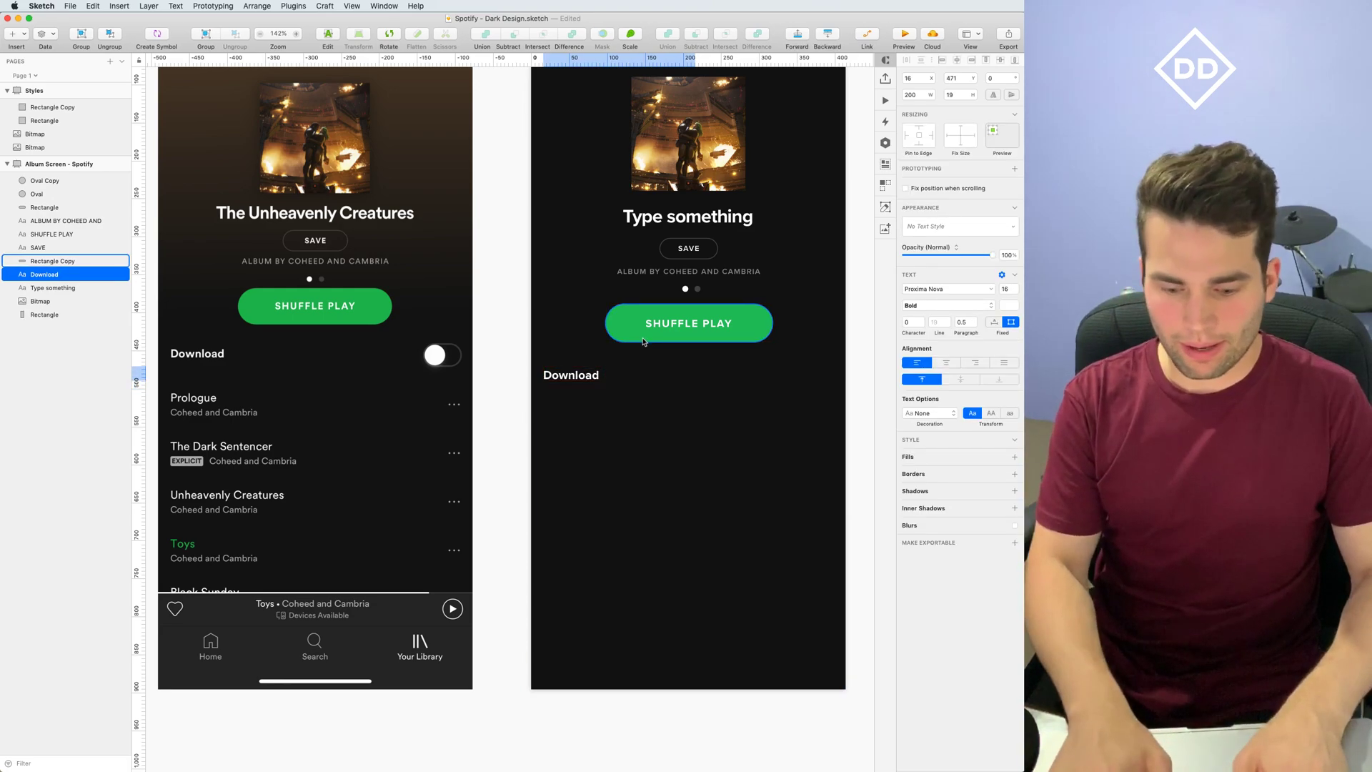
pyautogui.click(514, 368)
pyautogui.hscroll(5, 764, 378)
pyautogui.hscroll(1, 763, 379)
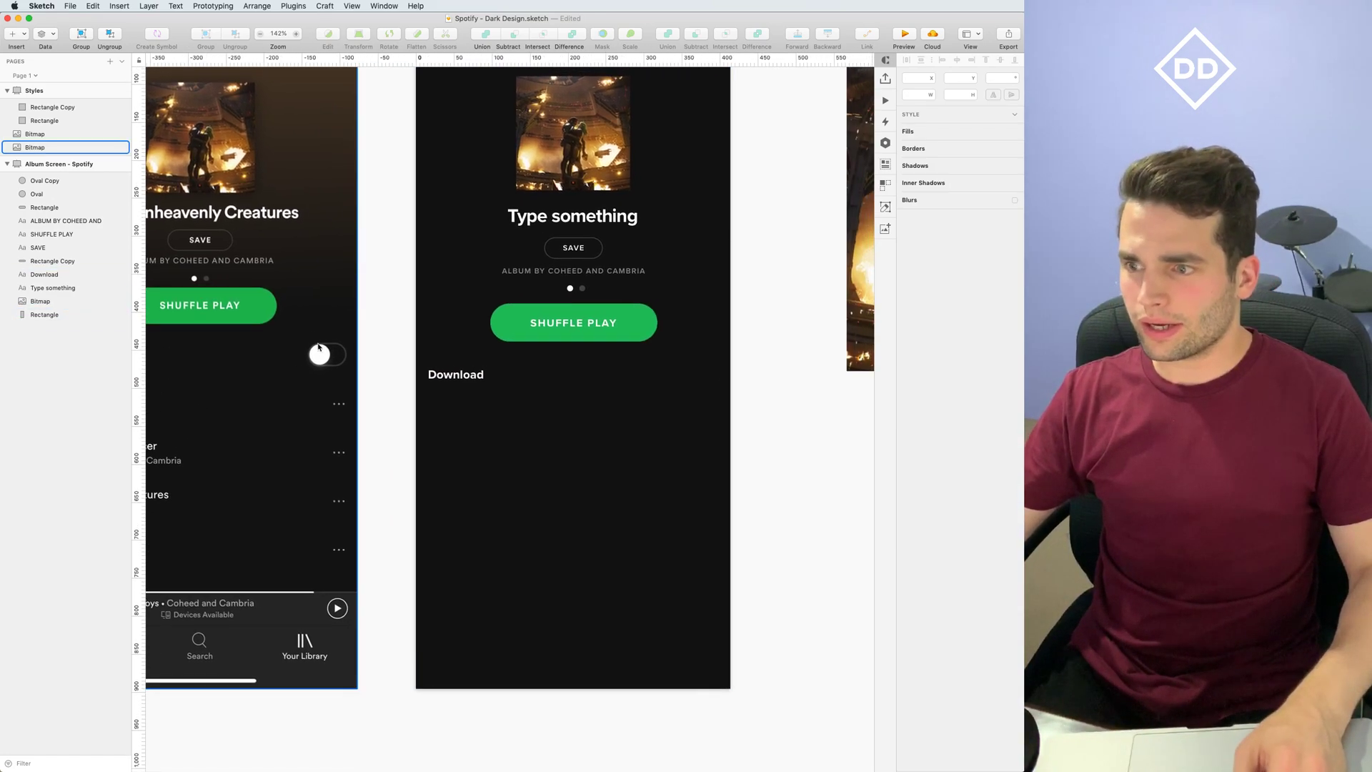
# Draw a 62 × 32 rounded rectangle with radius 16 at X 336, Y 458, across from the Download label
pyautogui.click(14, 34)
pyautogui.moveTo(86, 49)
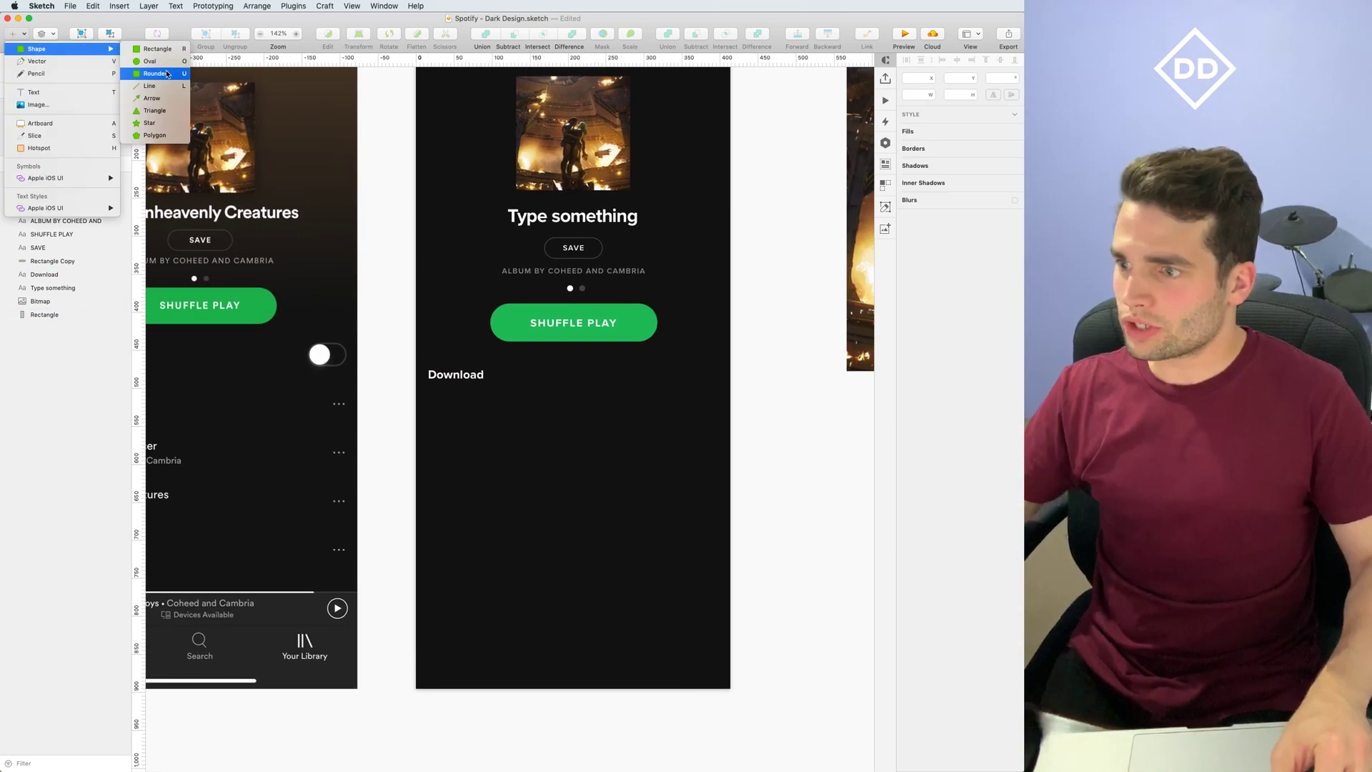
pyautogui.click(156, 49)
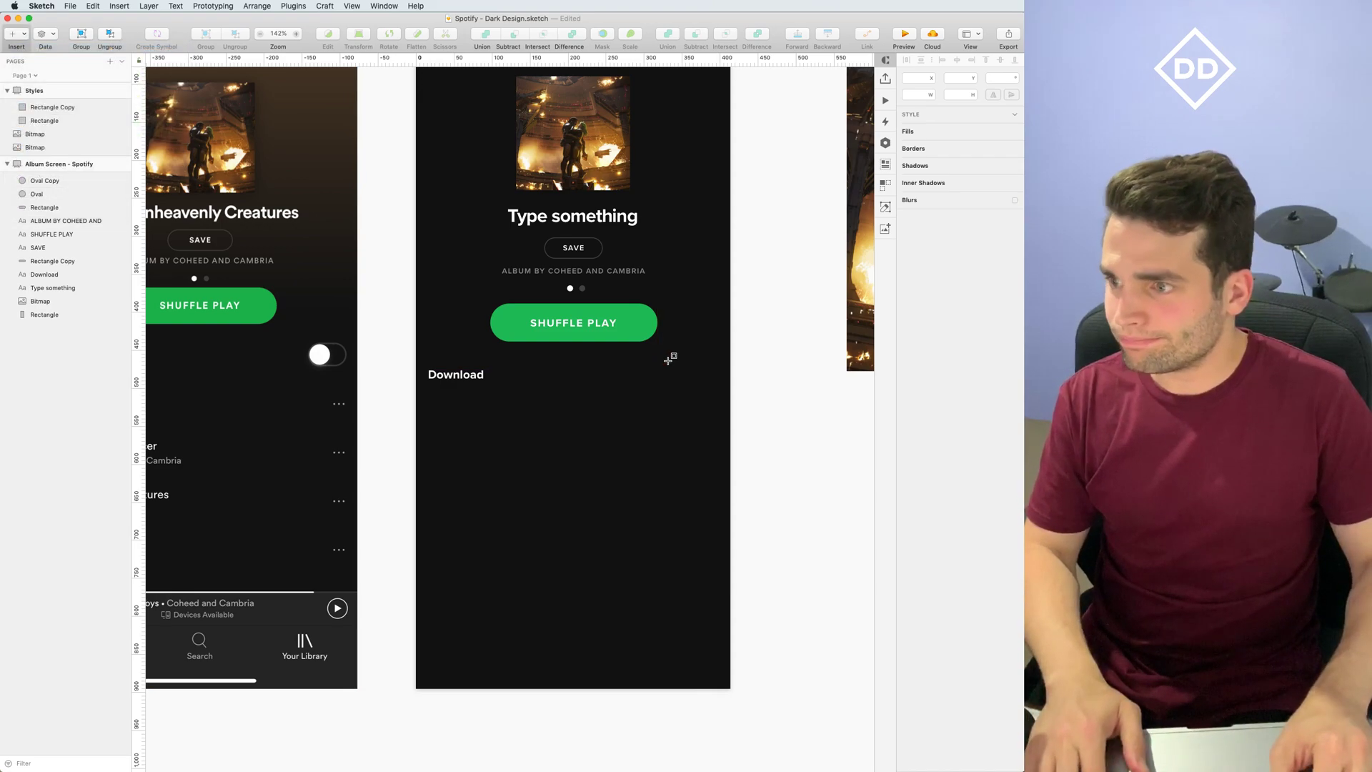
pyautogui.moveTo(670, 356); pyautogui.dragTo(717, 379)
pyautogui.press('Right')
pyautogui.press('Right')
pyautogui.click(714, 378)
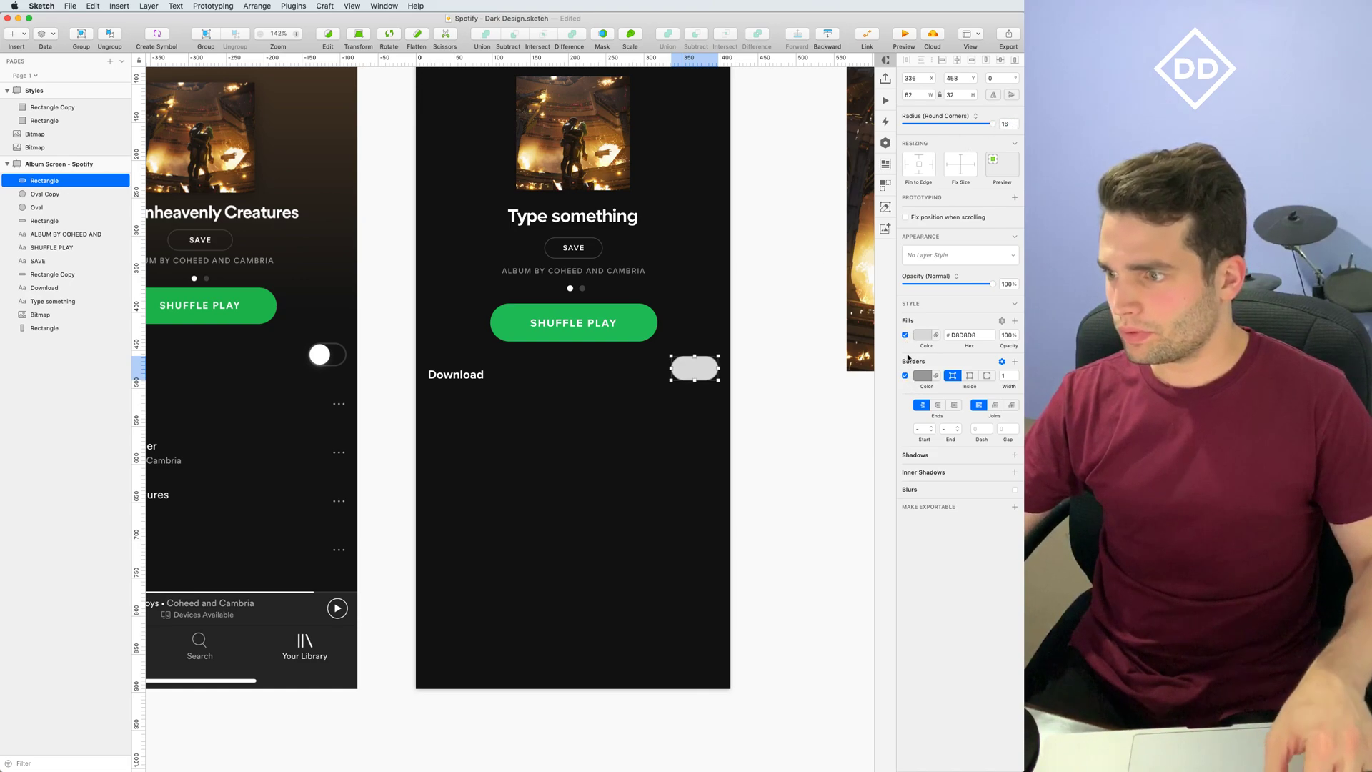
# Remove the rounded rectangle's fill and give it a white border at 20% opacity with a width of 2
pyautogui.click(905, 335)
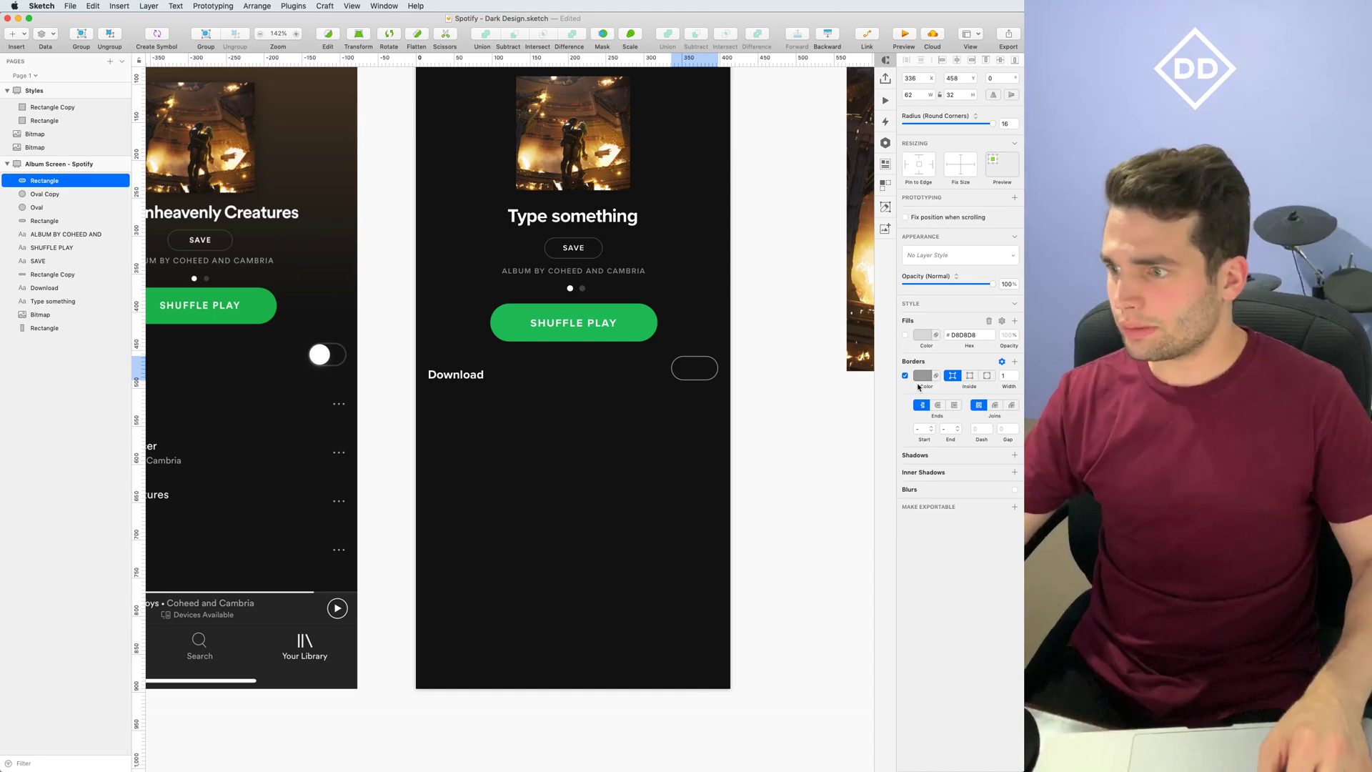
pyautogui.click(923, 376)
pyautogui.moveTo(915, 471); pyautogui.dragTo(908, 444)
pyautogui.moveTo(941, 535); pyautogui.dragTo(939, 534)
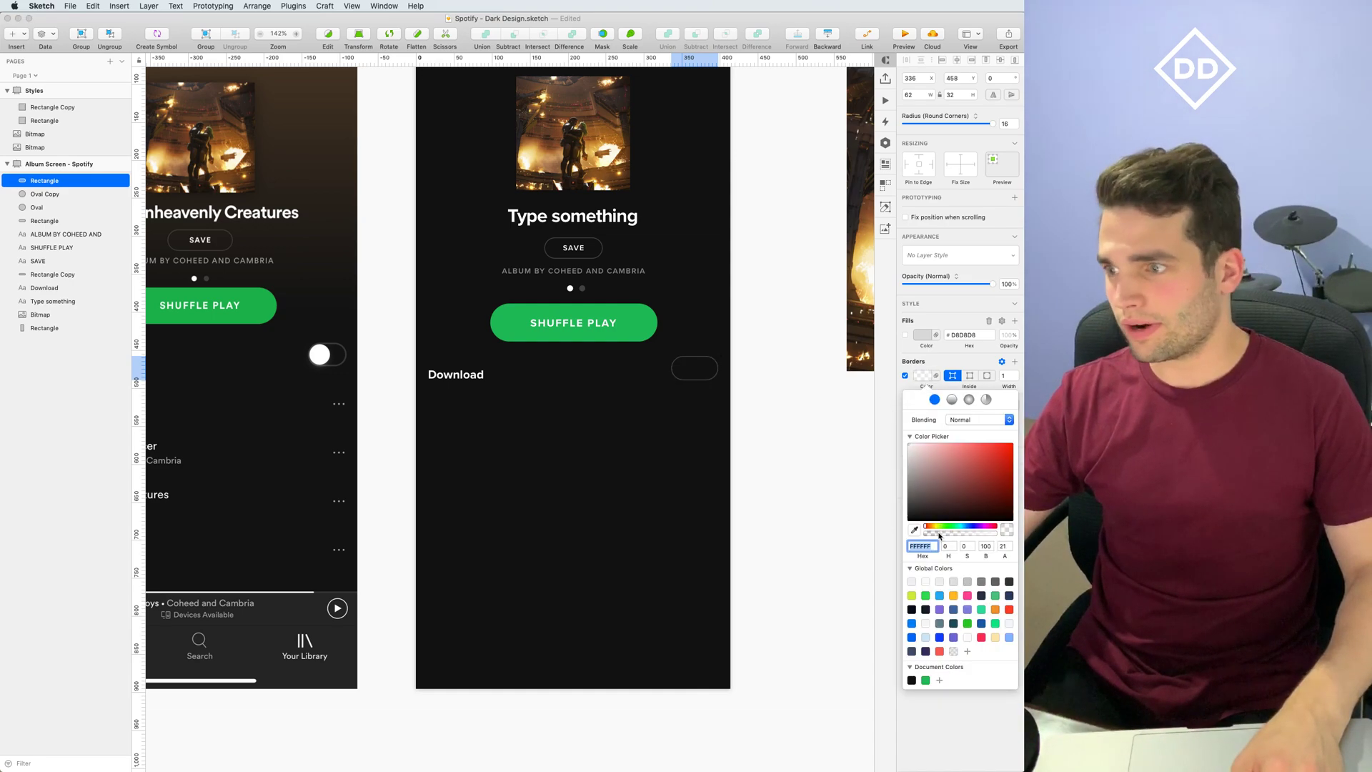
pyautogui.click(817, 394)
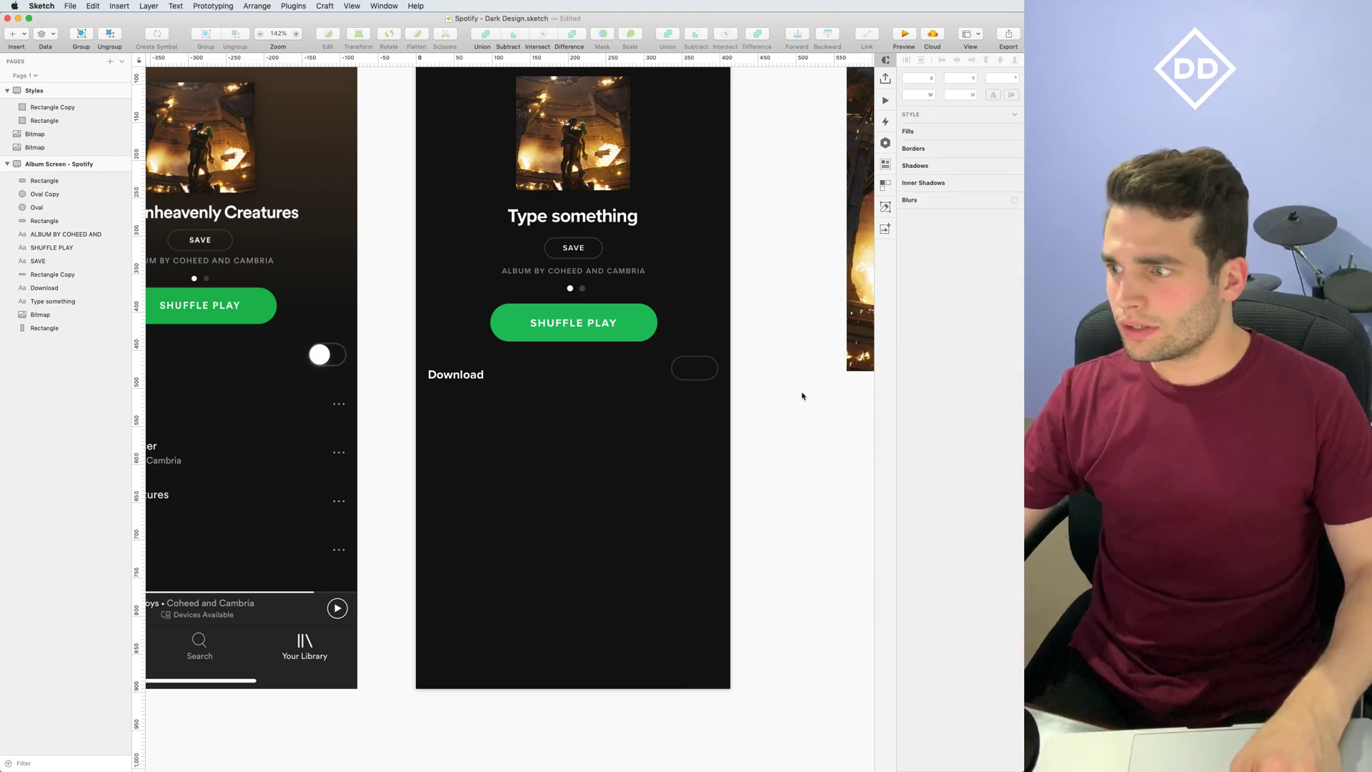
pyautogui.click(715, 368)
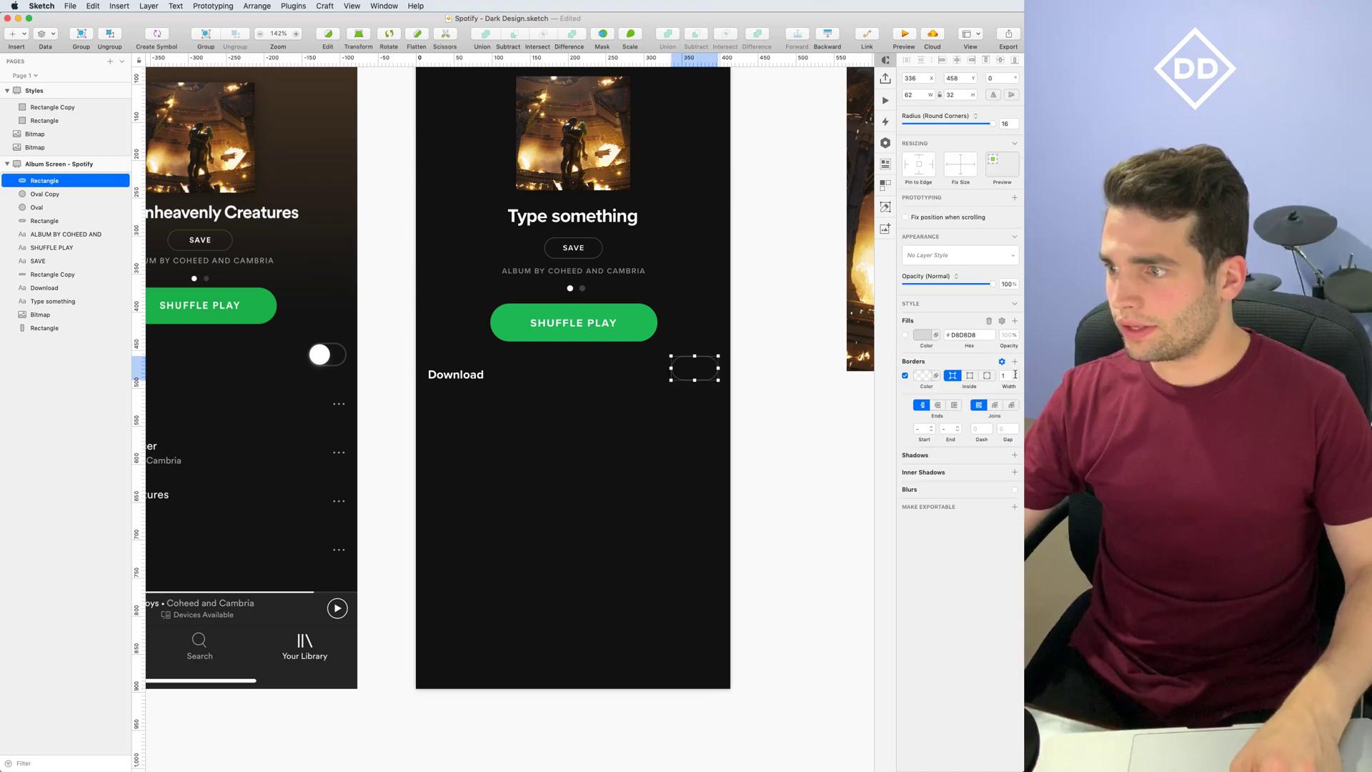
pyautogui.click(772, 335)
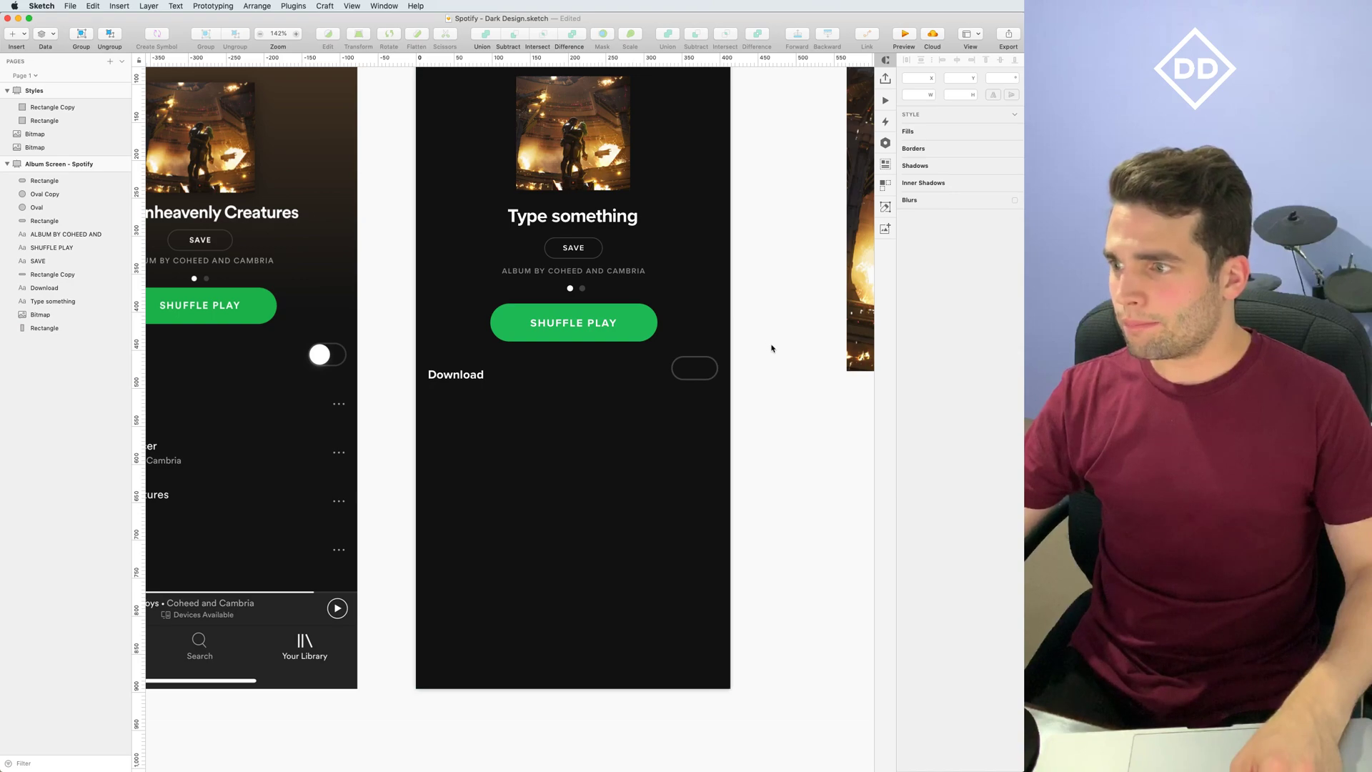
# Draw a 24 × 24 circle at X 340, Y 462 inside the toggle outline's left end and remove its border
pyautogui.scroll(10, 753, 365)
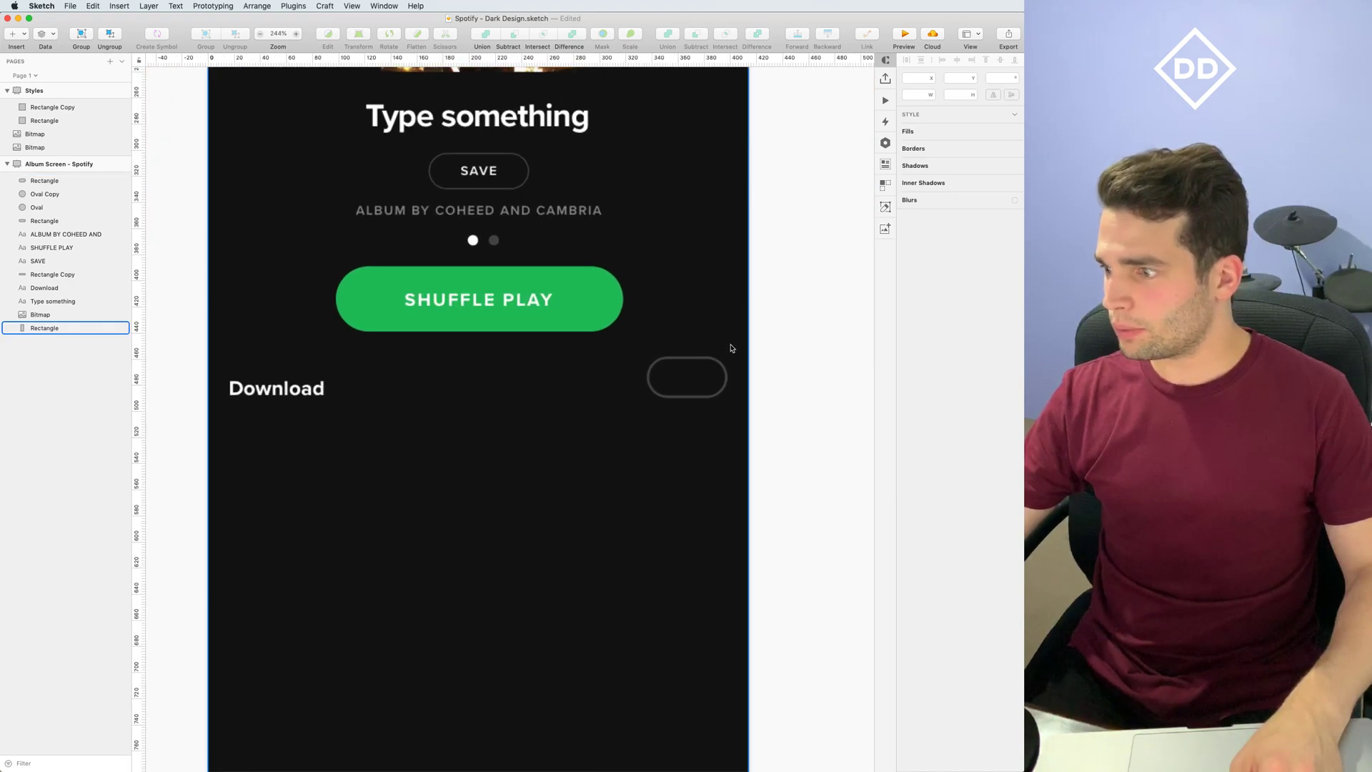
pyautogui.click(45, 36)
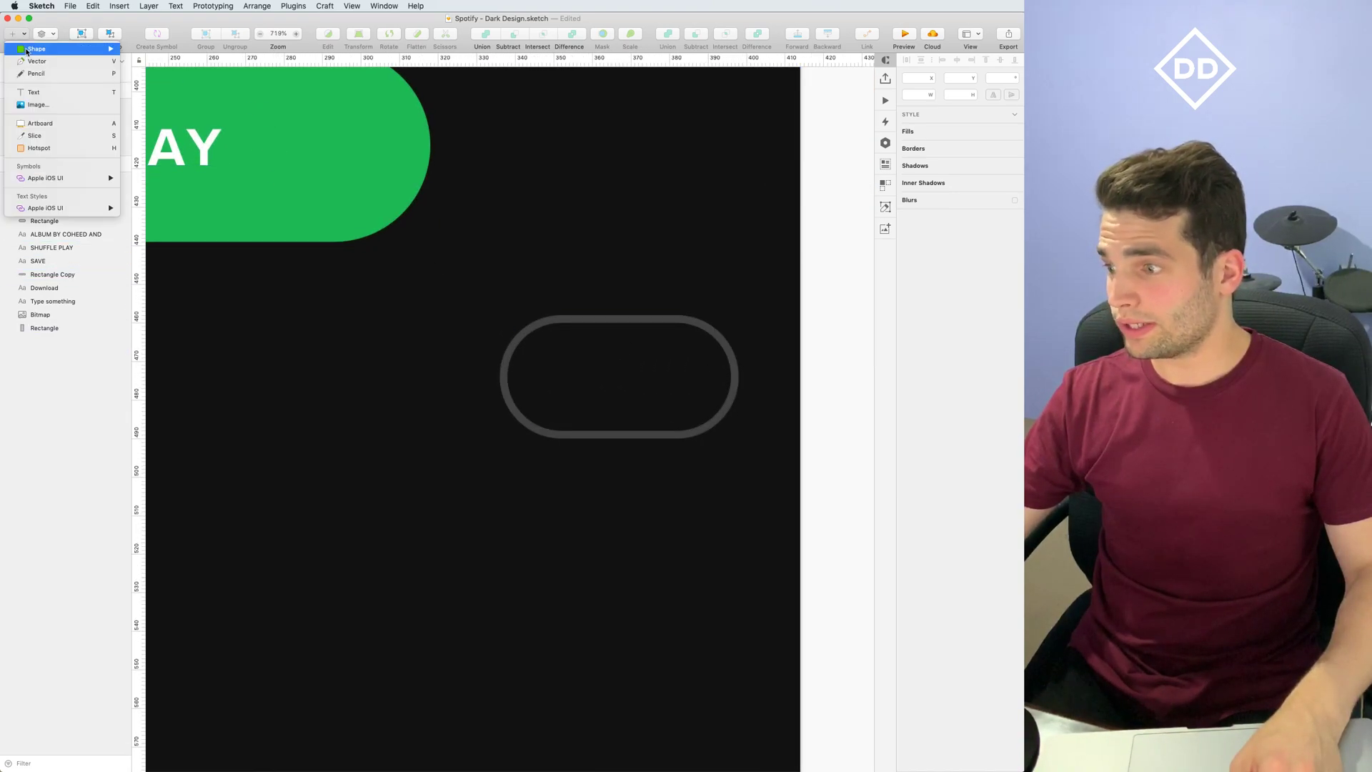
pyautogui.click(508, 326)
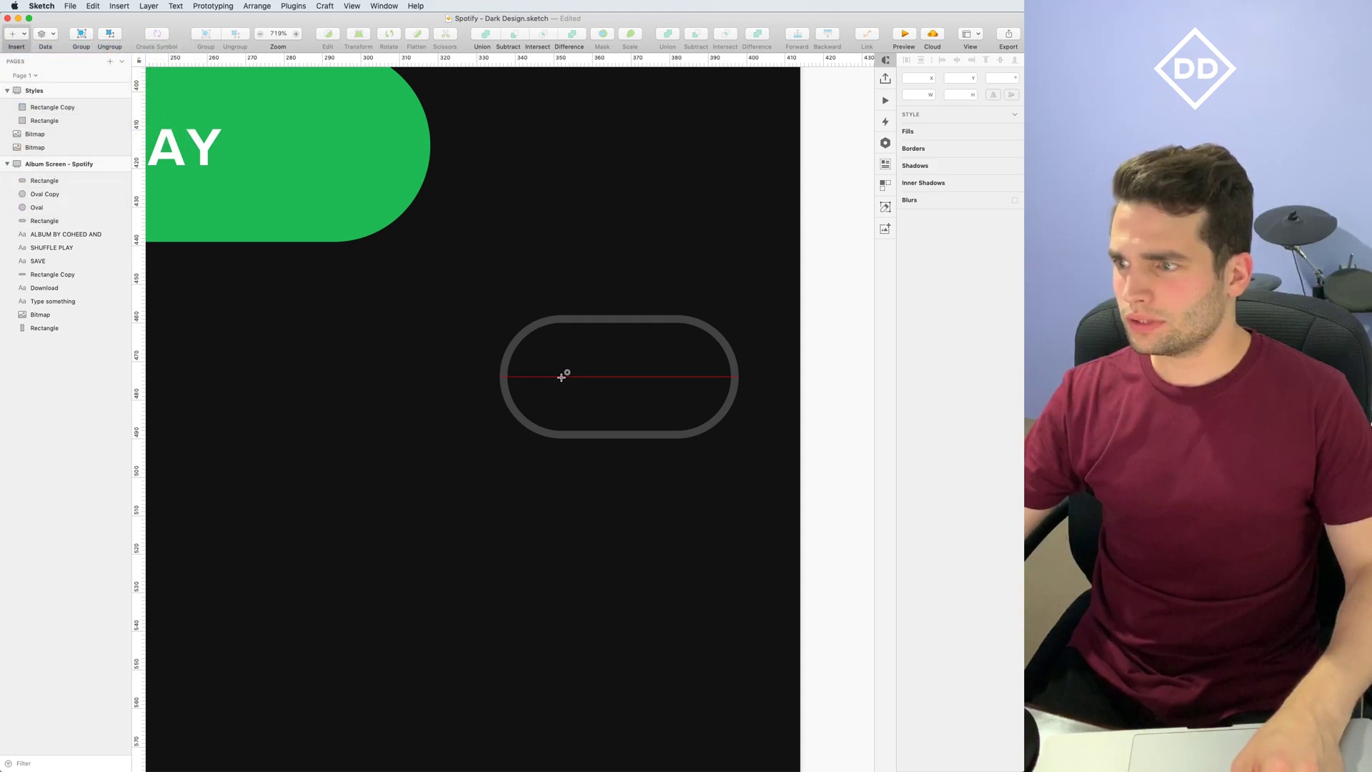
pyautogui.moveTo(563, 376)
pyautogui.mouseDown()
pyautogui.moveTo(647, 477)
pyautogui.moveTo(671, 463)
pyautogui.moveTo(656, 501)
pyautogui.moveTo(634, 509)
pyautogui.moveTo(641, 474)
pyautogui.moveTo(588, 398)
pyautogui.moveTo(698, 521)
pyautogui.moveTo(608, 406)
pyautogui.mouseUp()
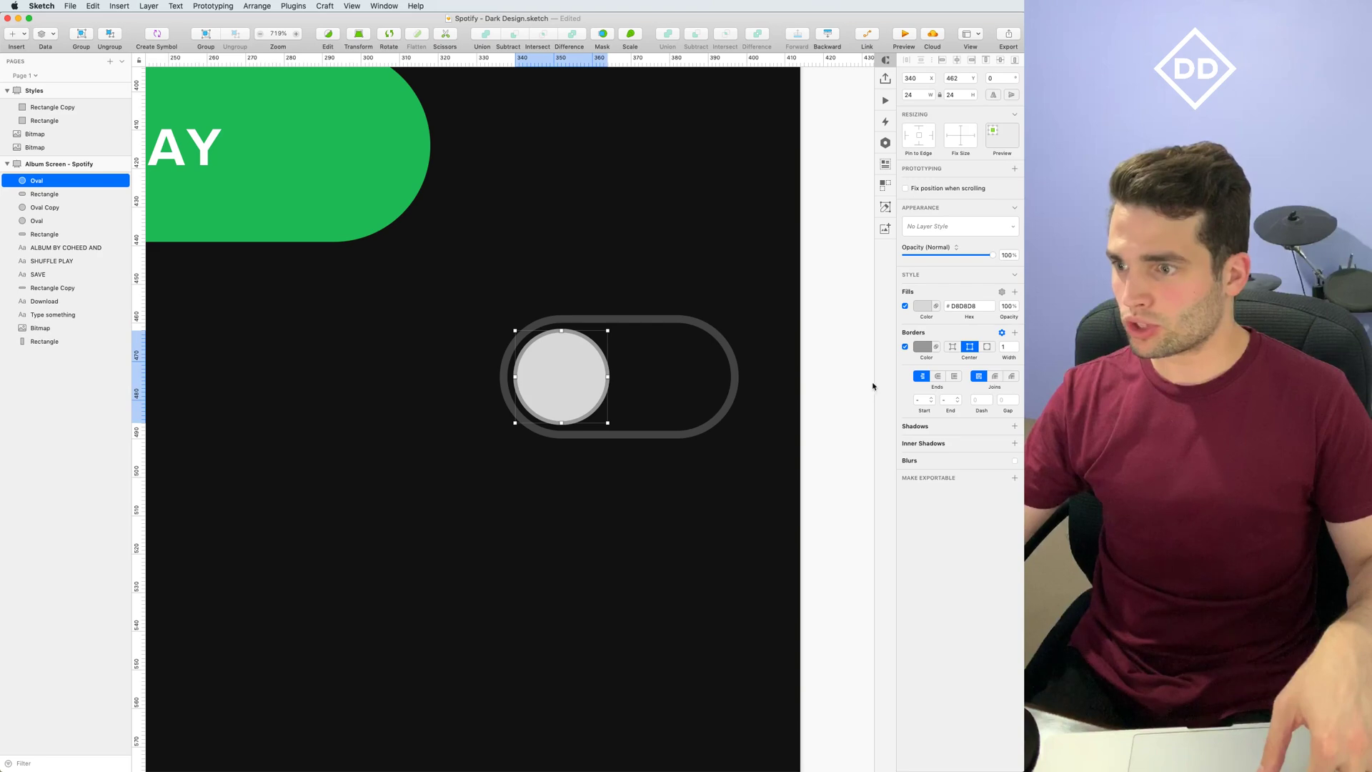
pyautogui.click(905, 347)
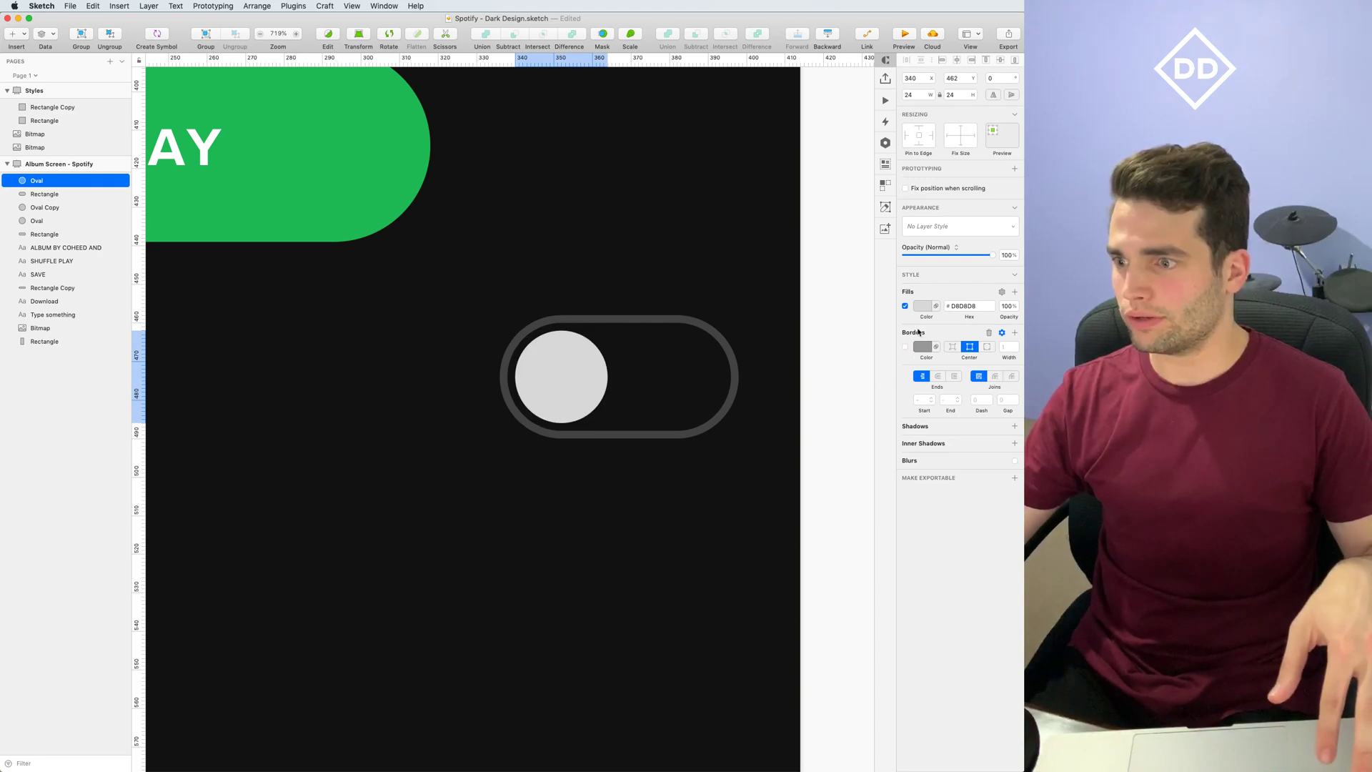
pyautogui.click(818, 350)
# Fill the toggle's circle with the white FEFEFE sampled from the reference screenshot's toggle knob
pyautogui.scroll(-5, 818, 350)
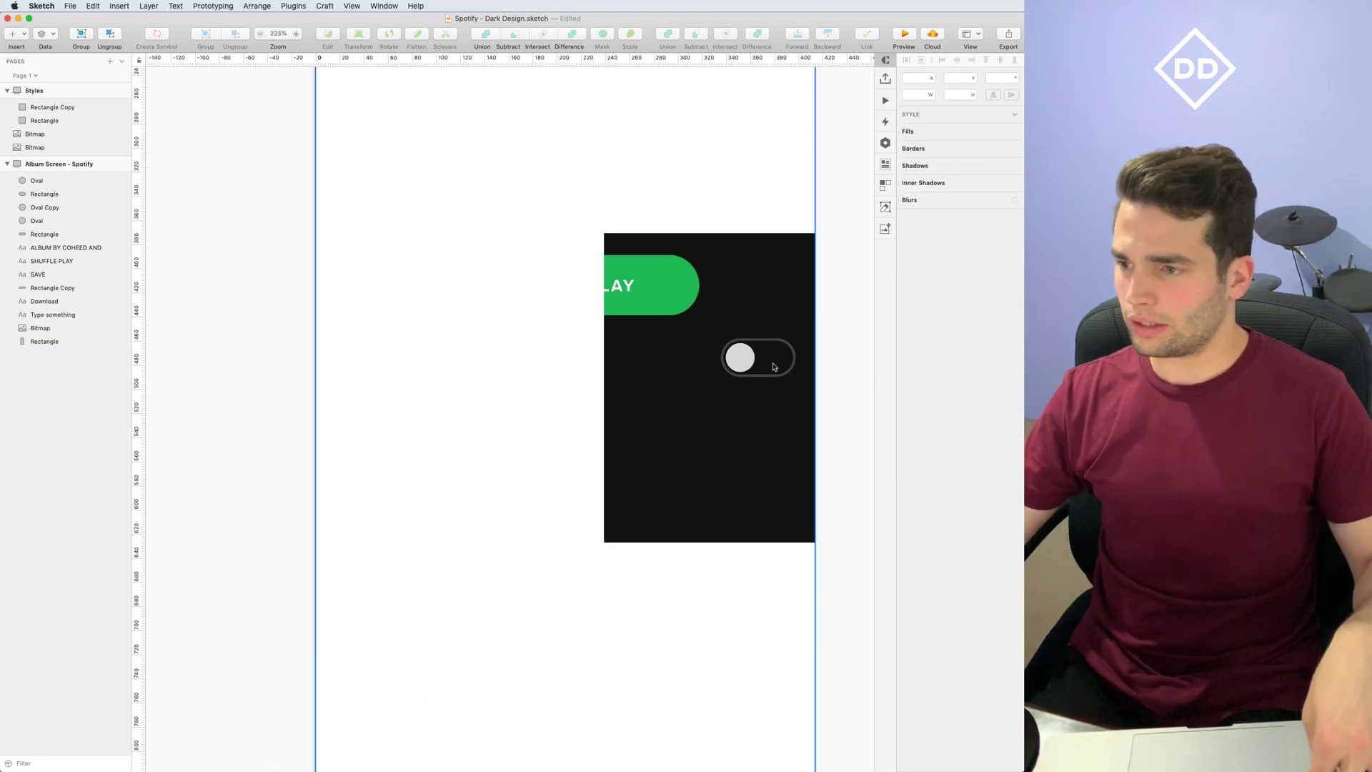
pyautogui.scroll(3, 737, 359)
pyautogui.scroll(-4, 737, 359)
pyautogui.scroll(2, 631, 347)
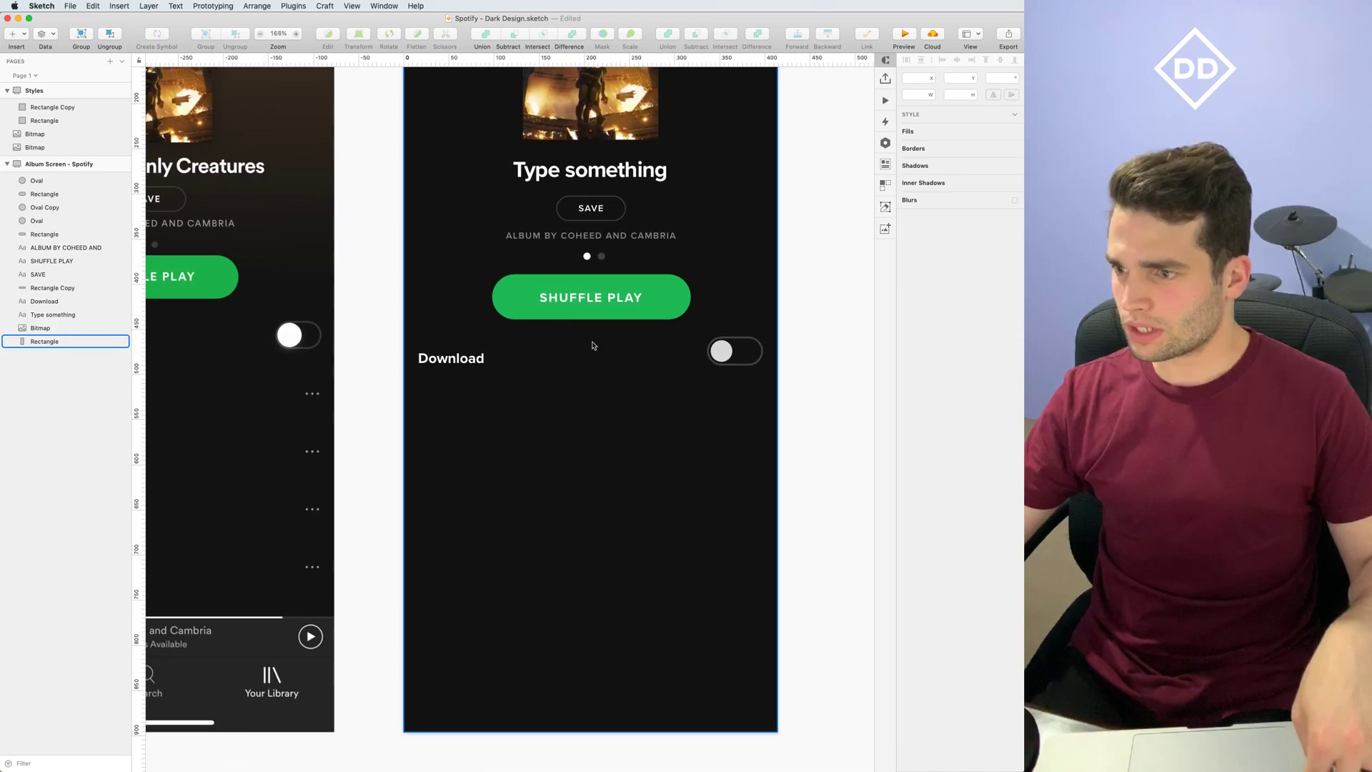
pyautogui.click(733, 354)
pyautogui.click(923, 306)
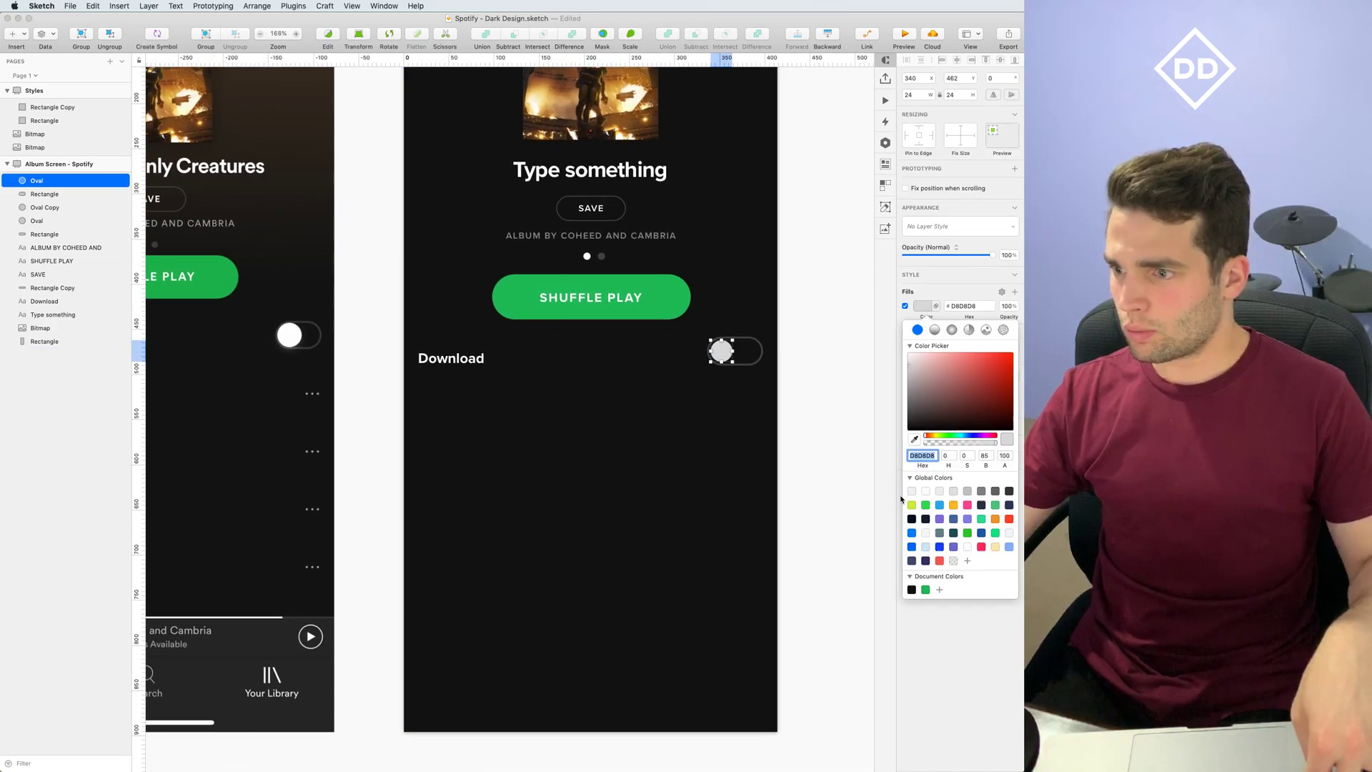
pyautogui.click(290, 335)
pyautogui.scroll(10, 293, 335)
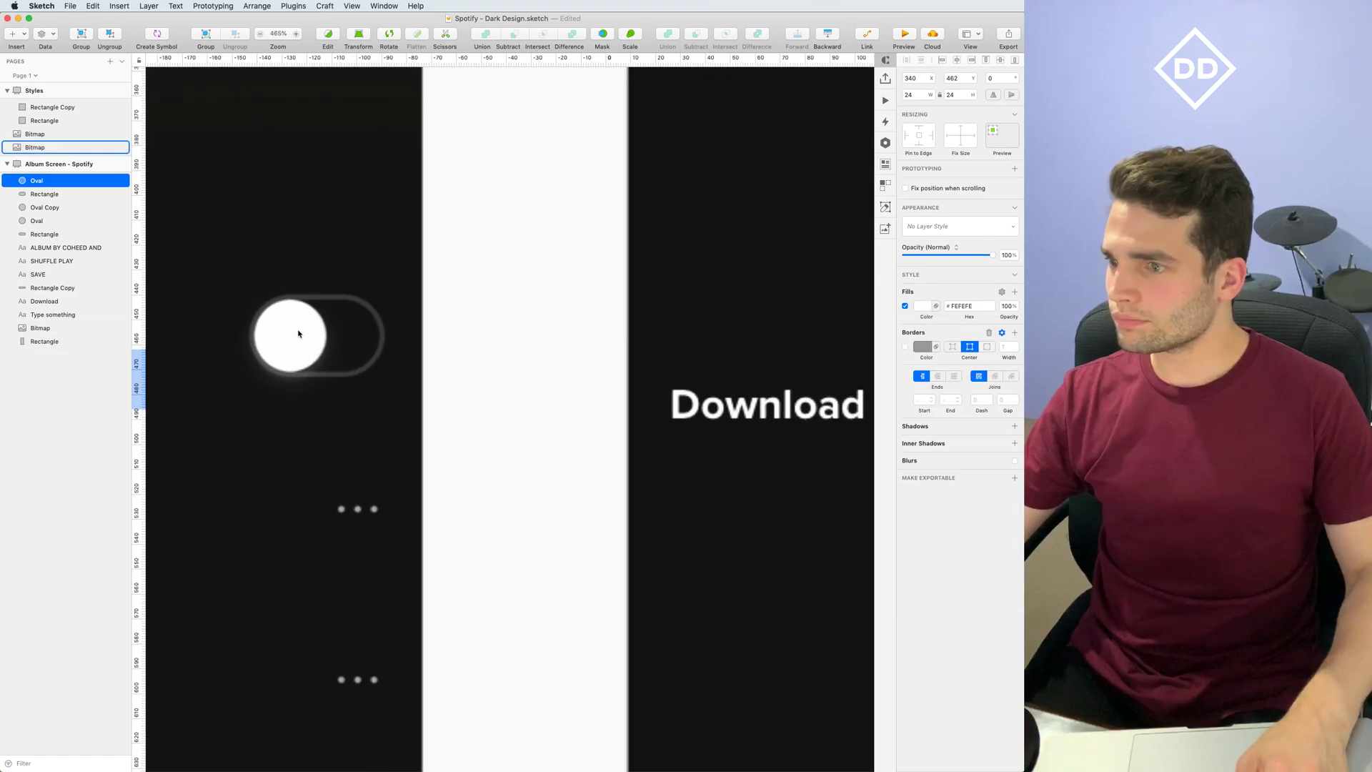
pyautogui.scroll(-5, 650, 340)
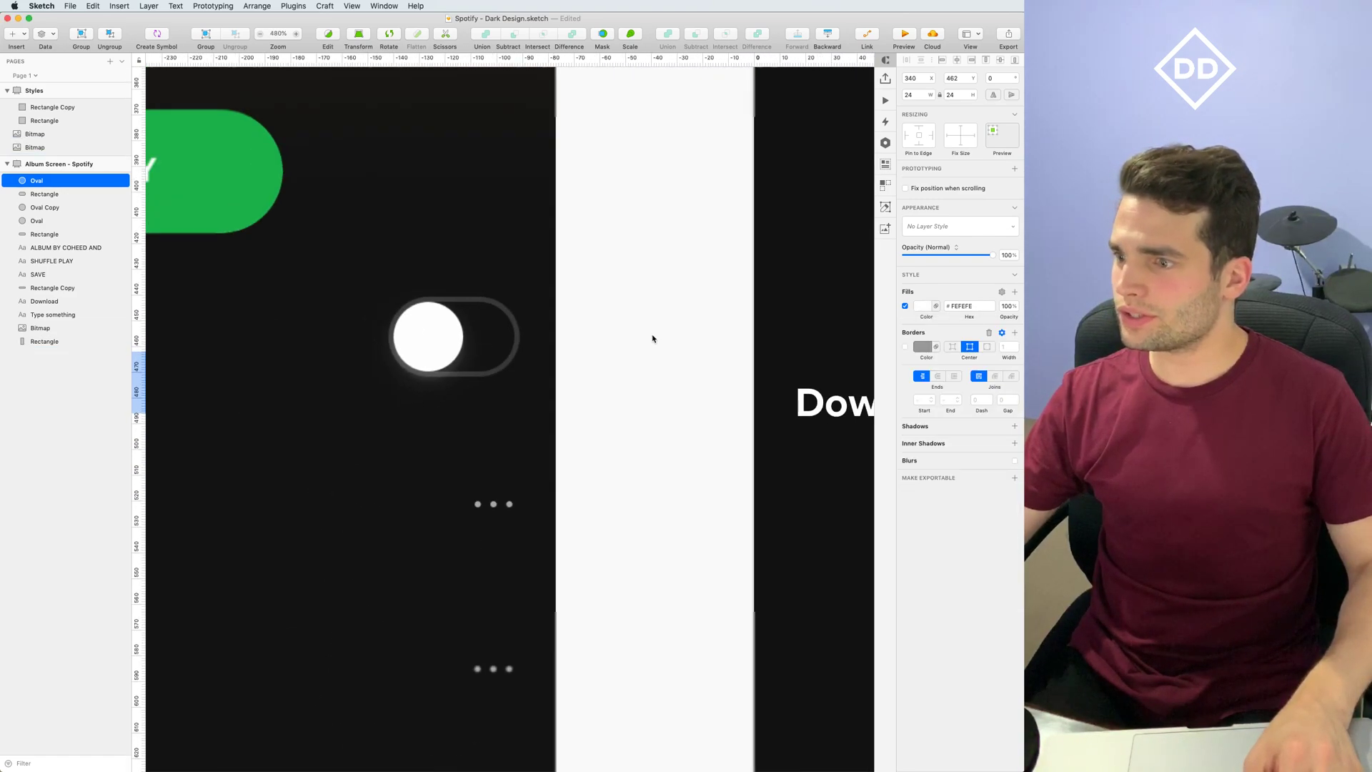
pyautogui.click(662, 331)
# Enlarge the toggle's white knob around its center so it nearly fills the outline's height
pyautogui.moveTo(662, 331); pyautogui.dragTo(373, 302)
pyautogui.hscroll(5, 351, 322)
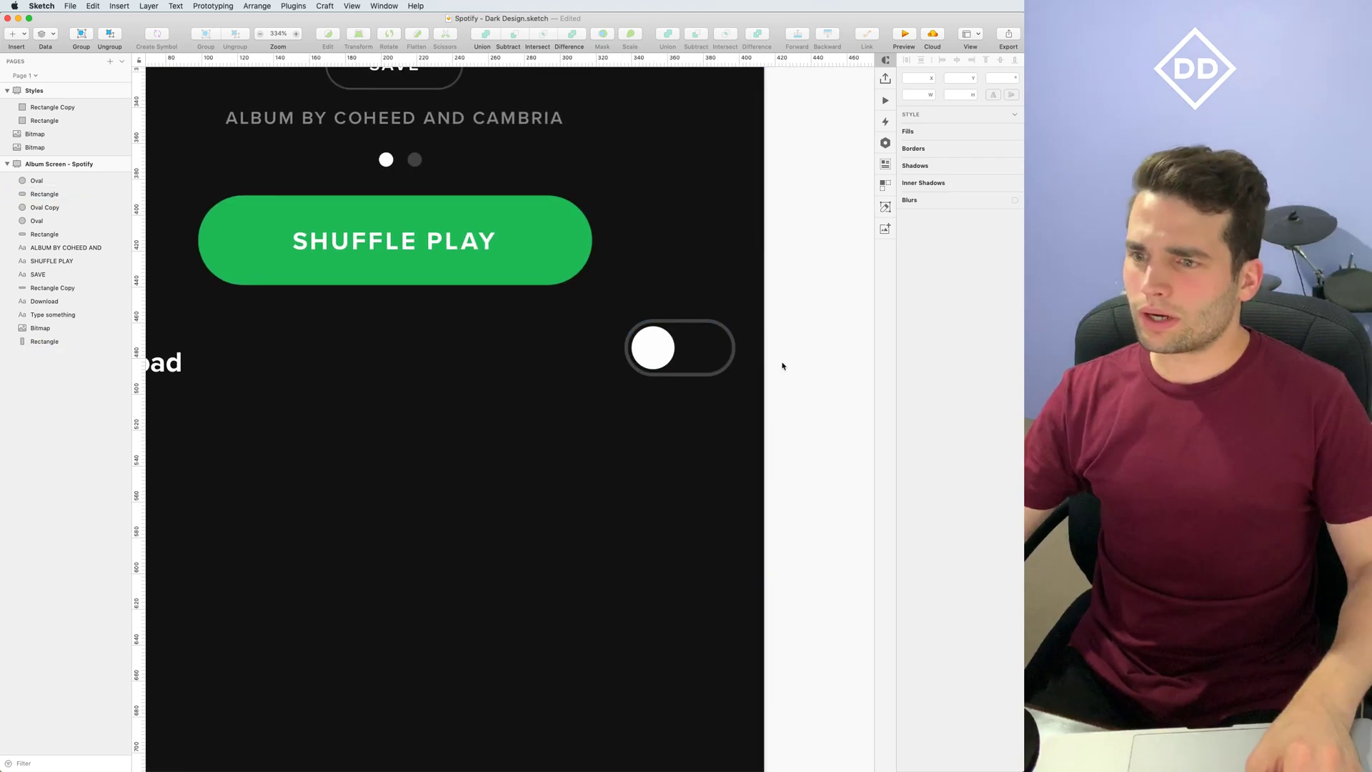
pyautogui.scroll(-5, 800, 371)
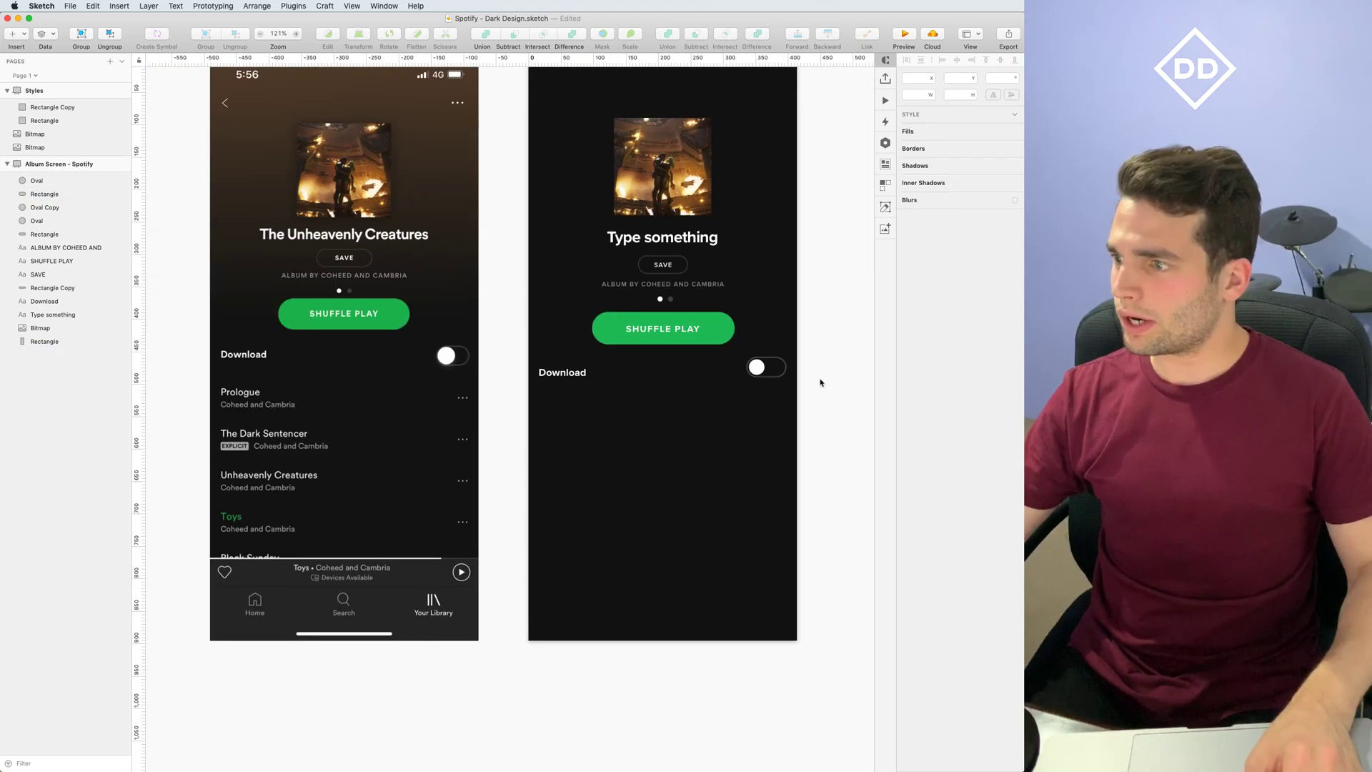
pyautogui.scroll(5, 815, 372)
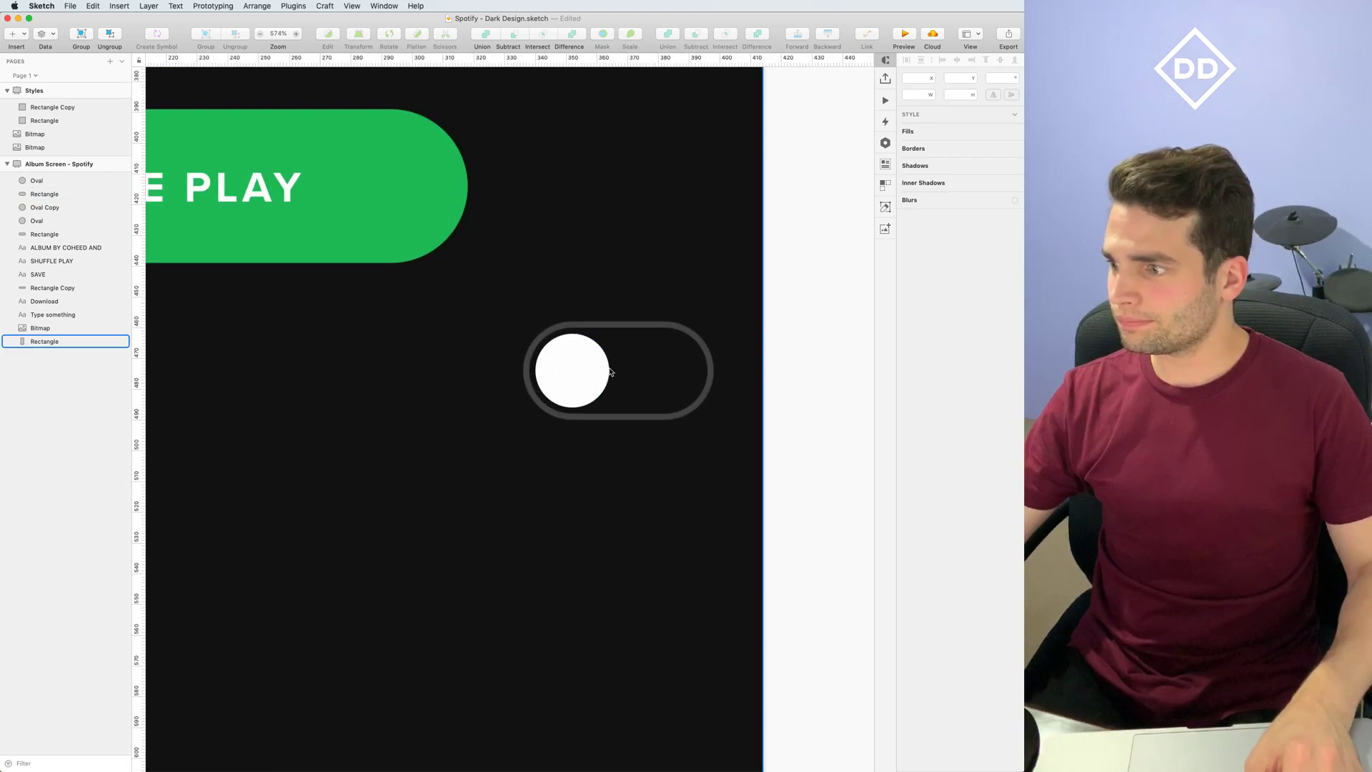
pyautogui.click(583, 369)
pyautogui.click(583, 370)
pyautogui.moveTo(610, 407); pyautogui.dragTo(620, 416)
# Change the toggle outline's border position from Inside to Center, keeping its white color at 20% opacity
pyautogui.click(672, 372)
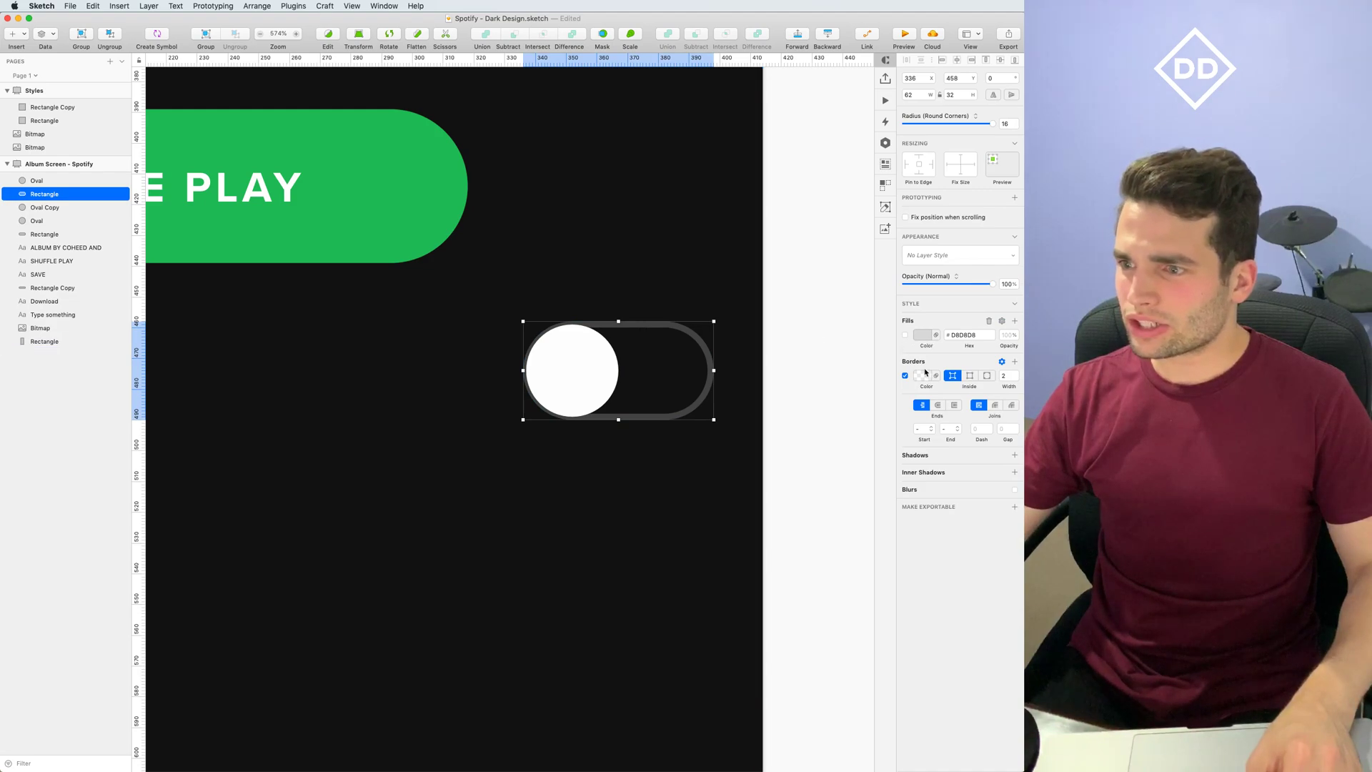
pyautogui.click(921, 377)
pyautogui.click(954, 377)
pyautogui.click(970, 377)
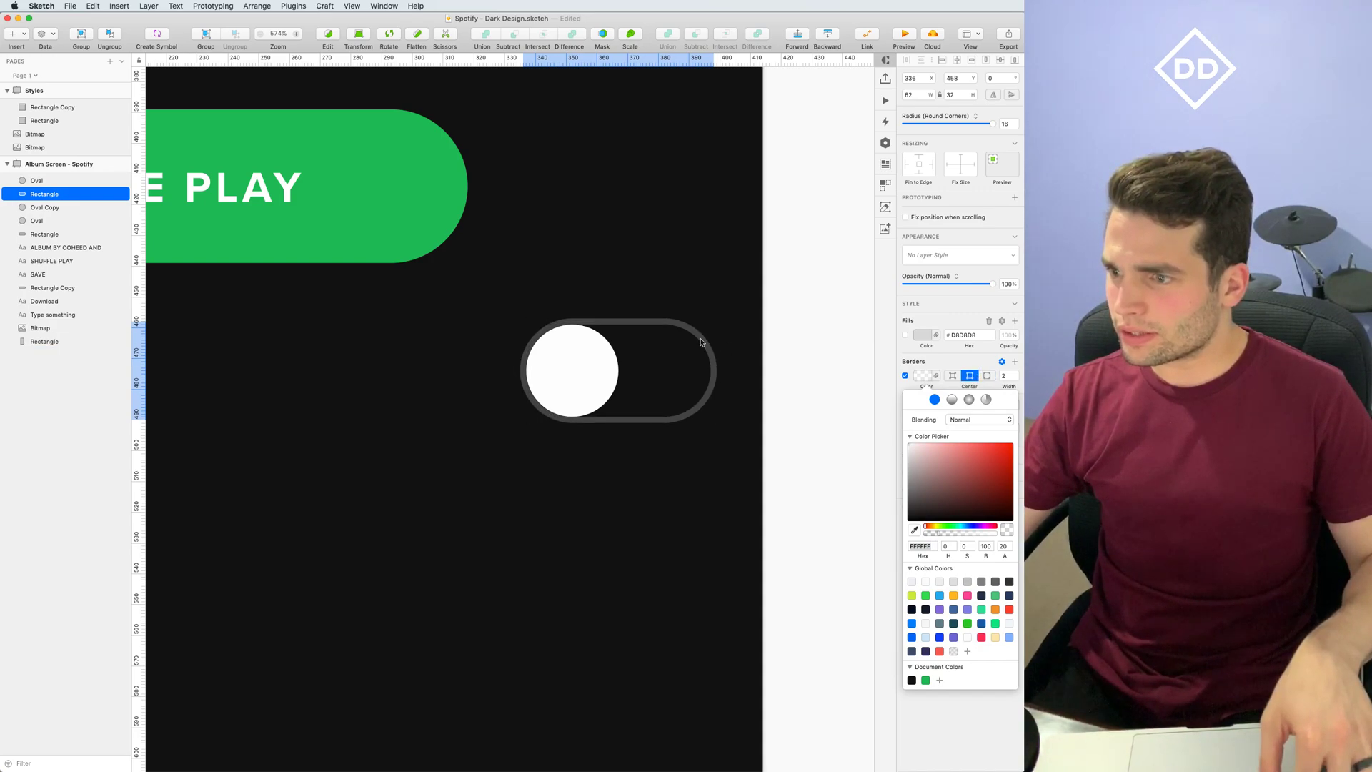
pyautogui.click(818, 341)
pyautogui.click(818, 341)
pyautogui.scroll(-5, 829, 357)
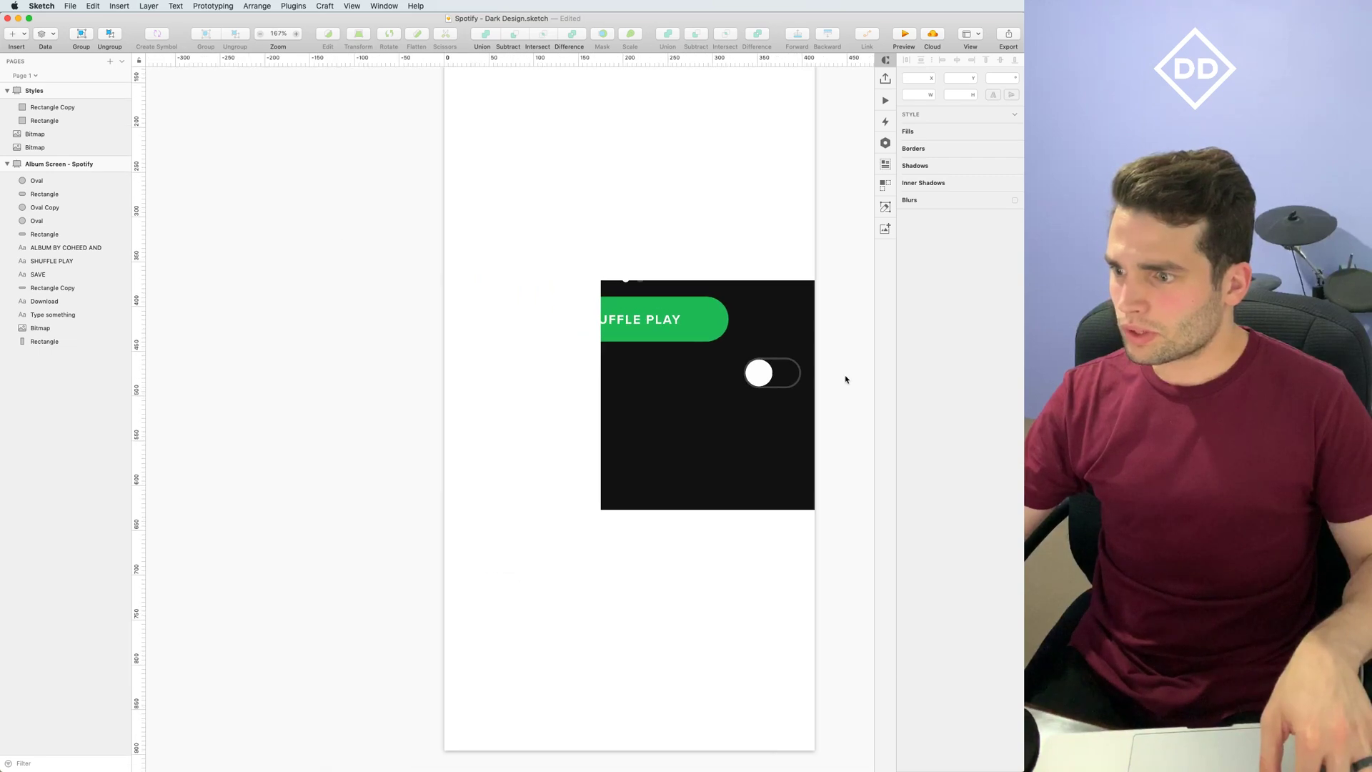
pyautogui.scroll(-3, 846, 378)
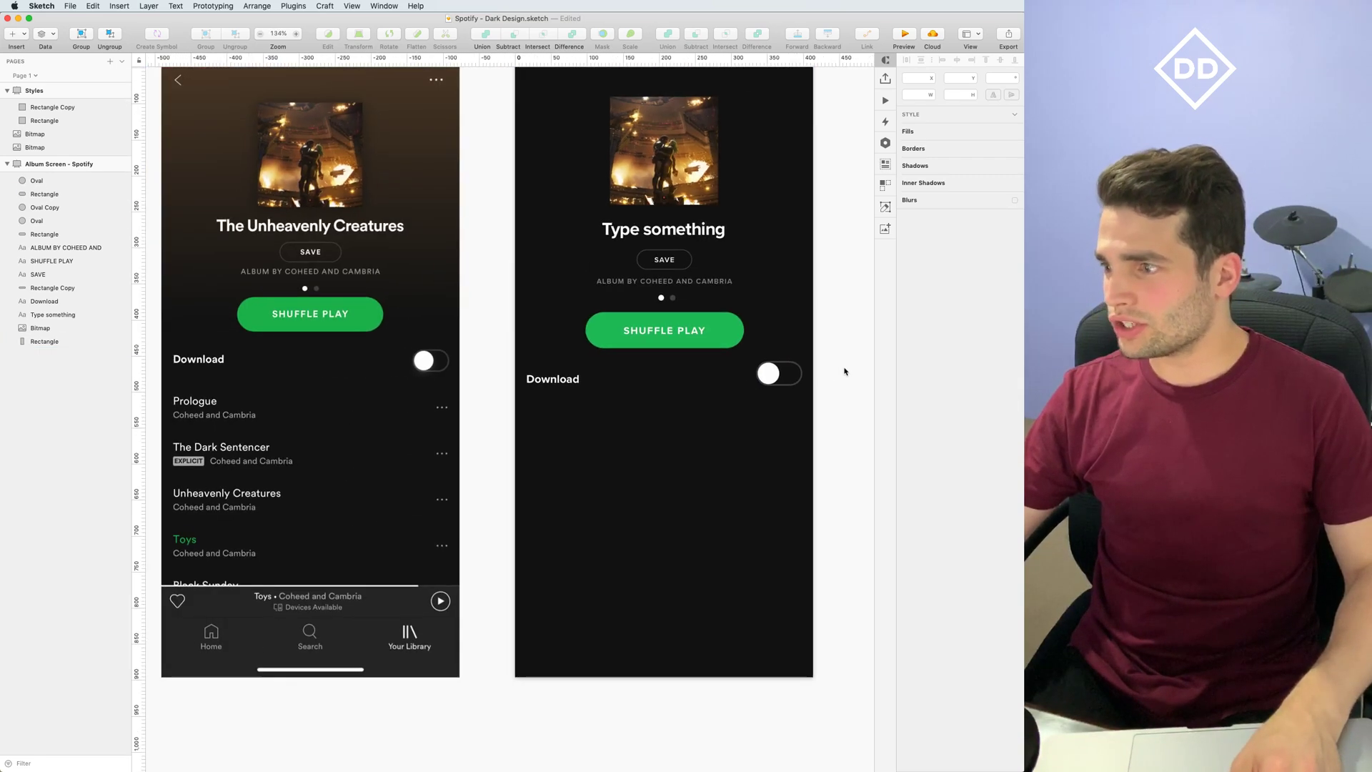
# Place a copy of the knob to its right as a width guide and narrow the toggle outline to 46 × 32
pyautogui.scroll(6, 845, 371)
pyautogui.click(715, 398)
pyautogui.moveTo(658, 398); pyautogui.dragTo(719, 398)
pyautogui.click(725, 398)
pyautogui.click(729, 395)
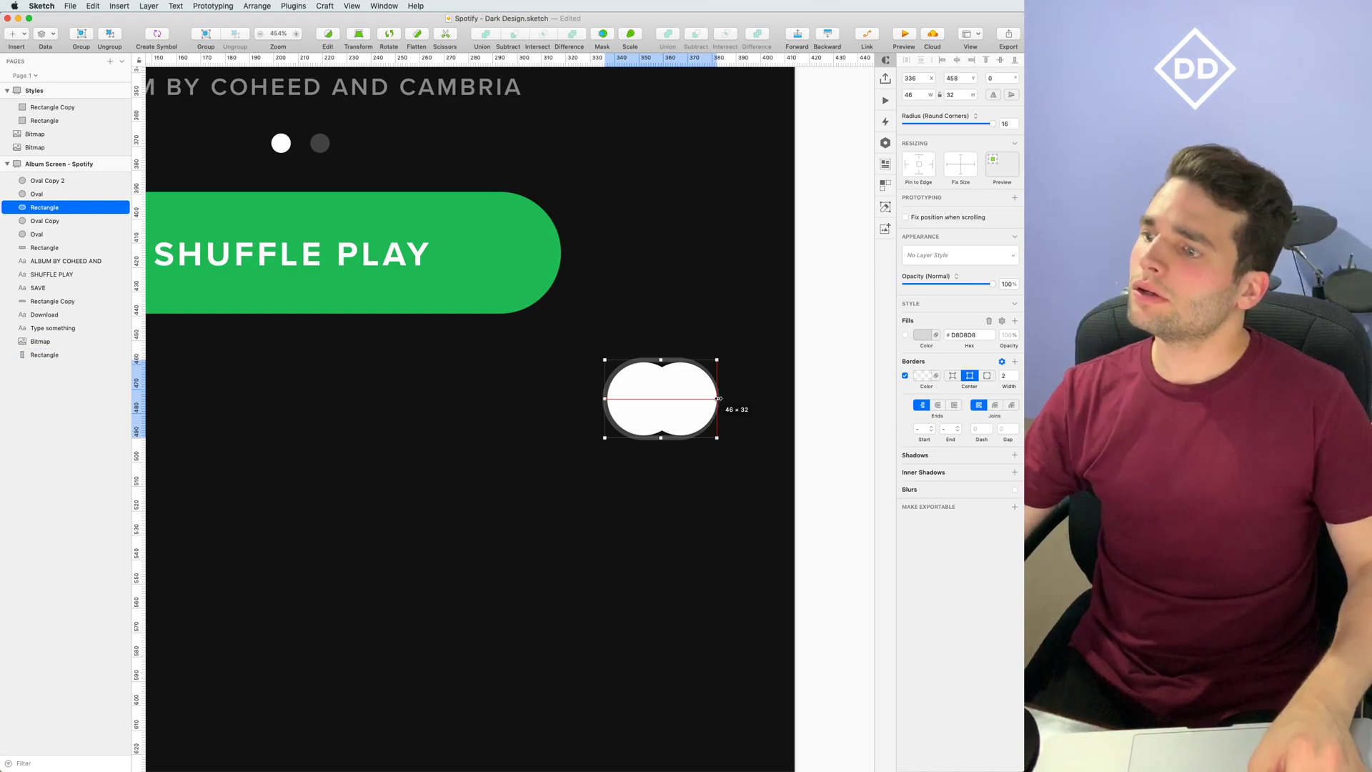
# Delete the duplicate knob from the toggle
pyautogui.scroll(-10, 762, 399)
pyautogui.click(744, 400)
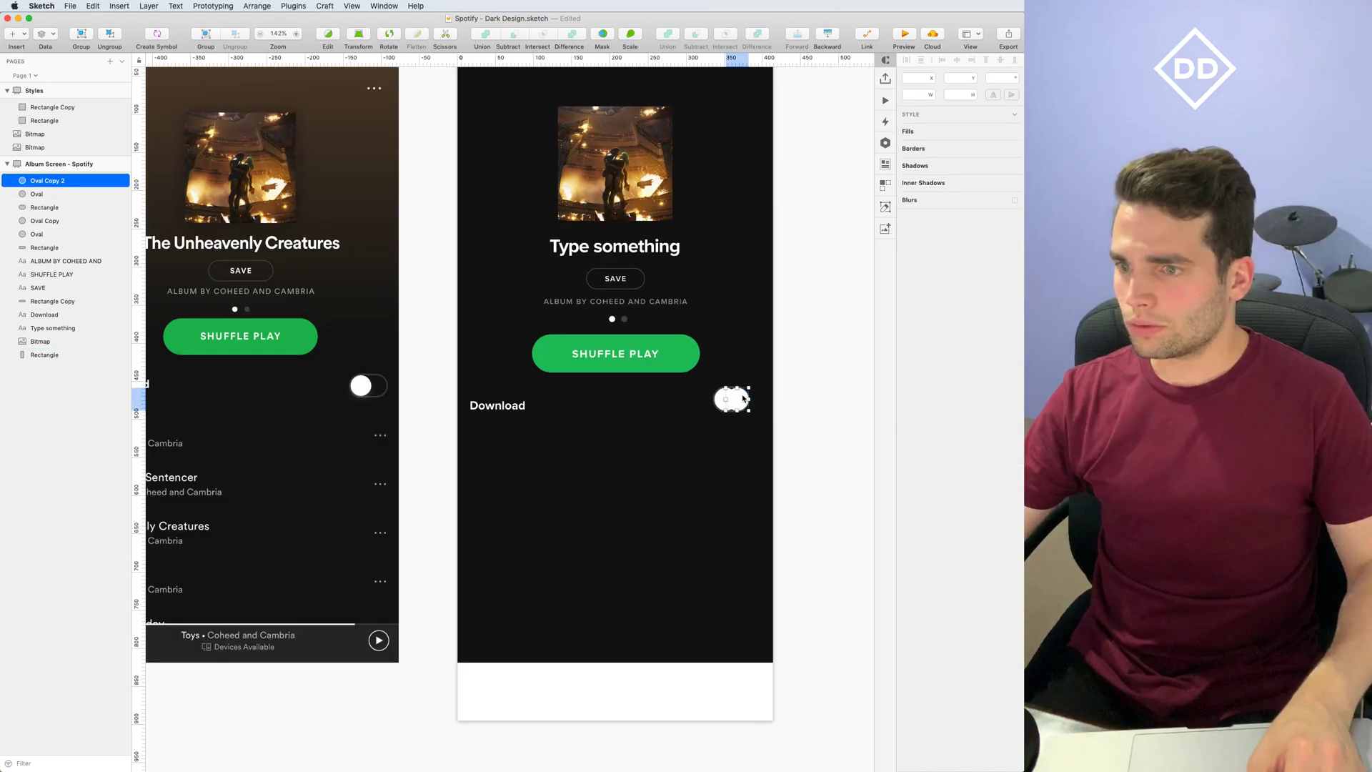
pyautogui.press('Delete')
pyautogui.press('super+z')
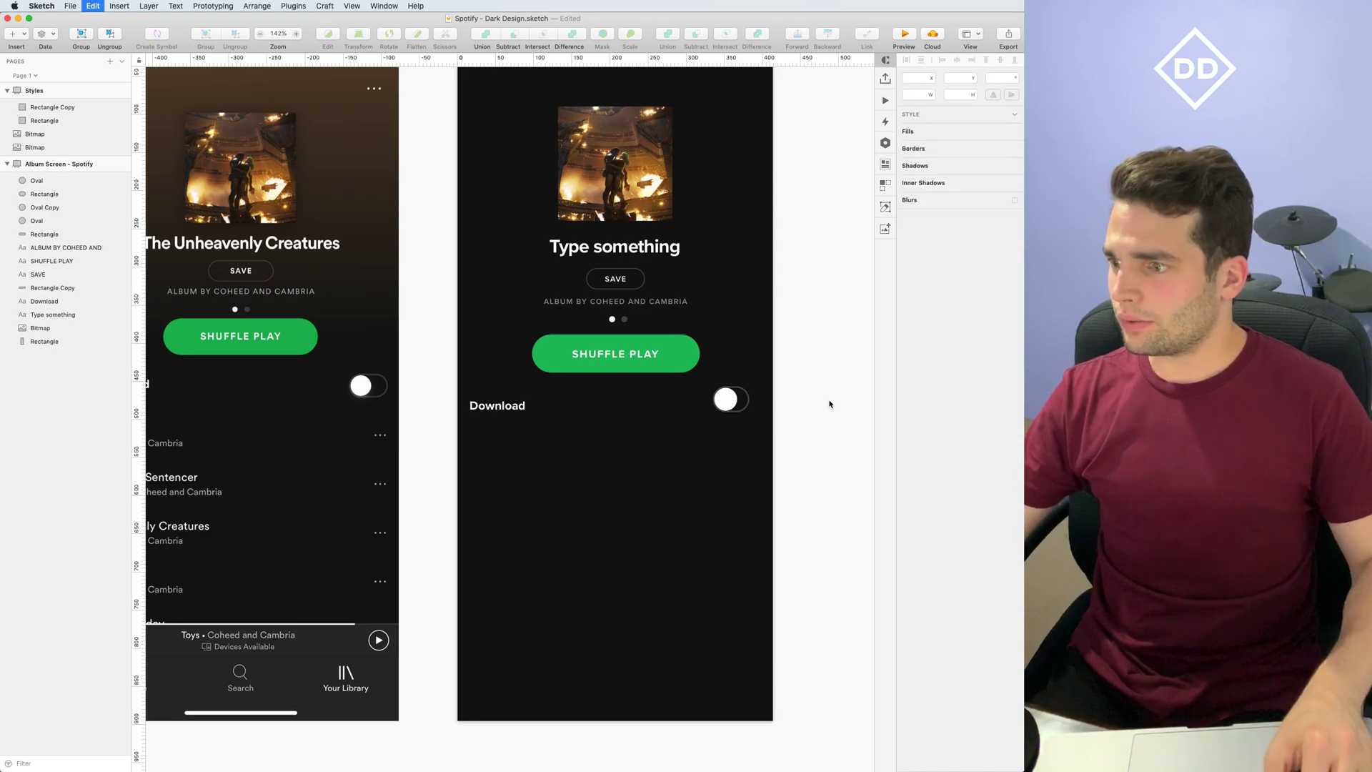
pyautogui.click(815, 398)
pyautogui.click(740, 398)
pyautogui.press('Delete')
# Widen the toggle outline to 51 × 32
pyautogui.scroll(5, 749, 400)
pyautogui.click(749, 399)
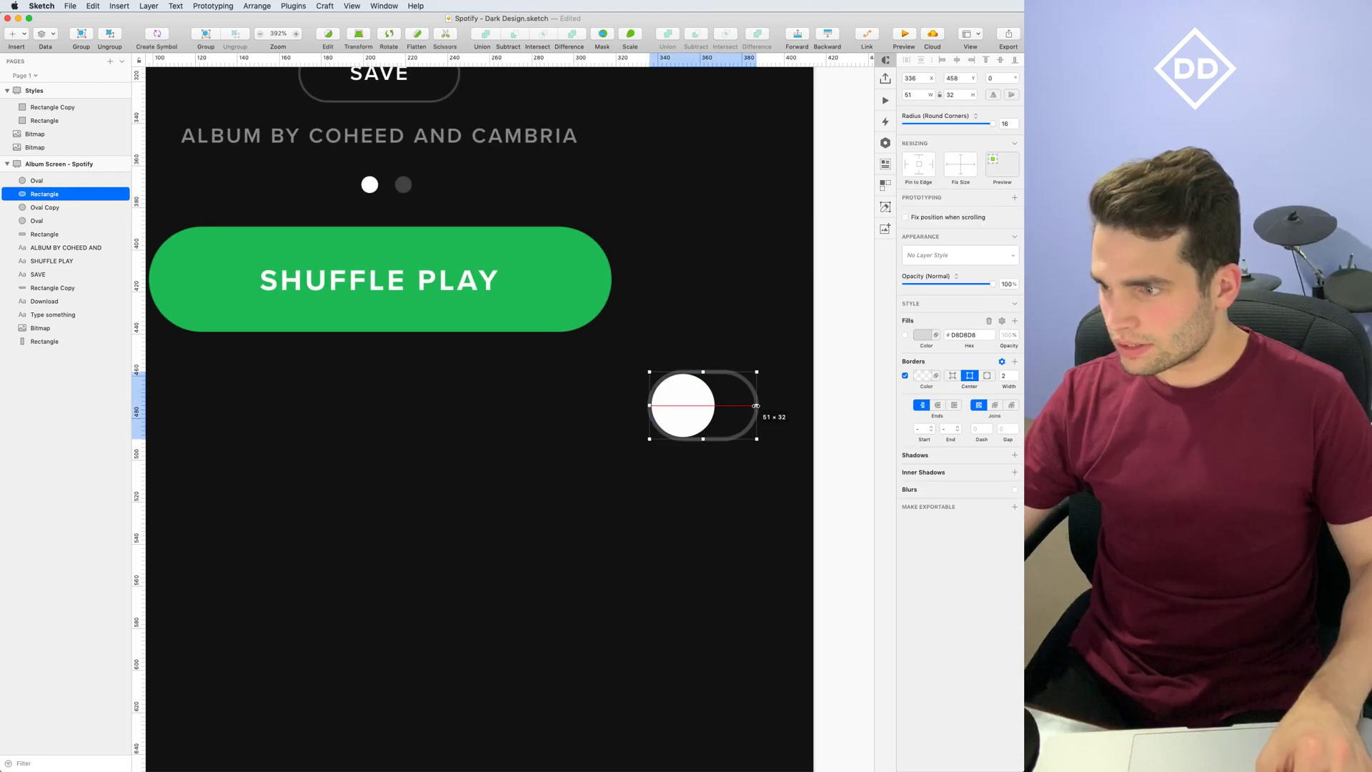
pyautogui.click(846, 408)
pyautogui.scroll(-10, 855, 401)
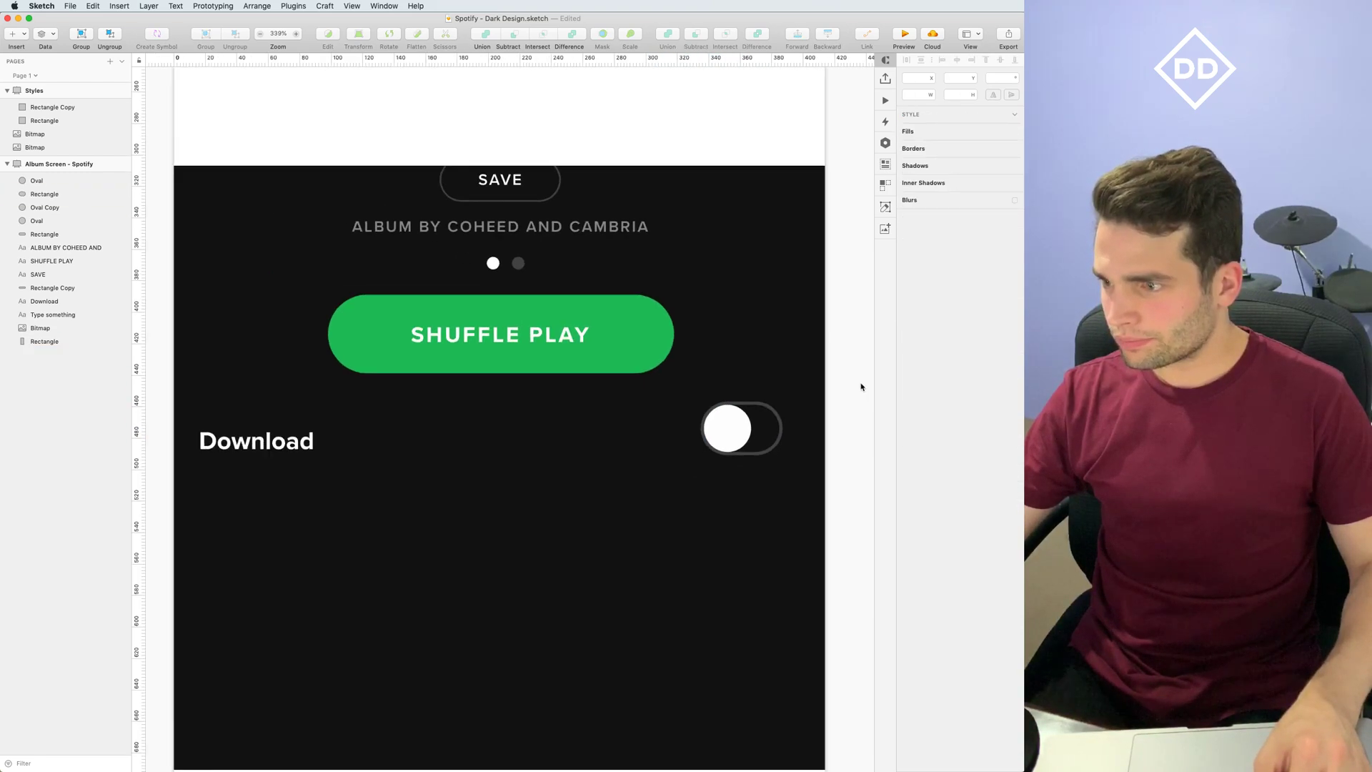
pyautogui.scroll(8, 865, 398)
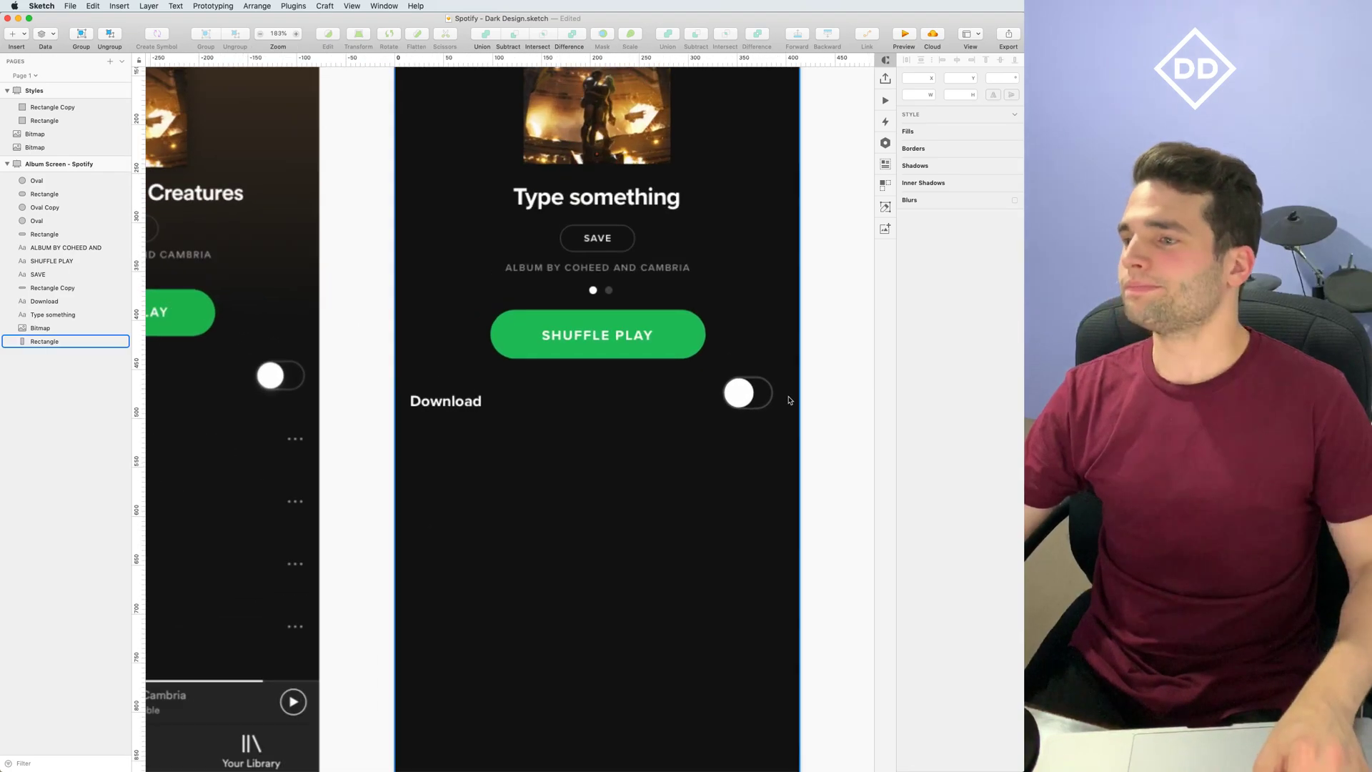
# Widen the toggle outline to 54 × 32, keeping its left edge in place
pyautogui.click(773, 397)
pyautogui.moveTo(773, 390); pyautogui.dragTo(778, 390)
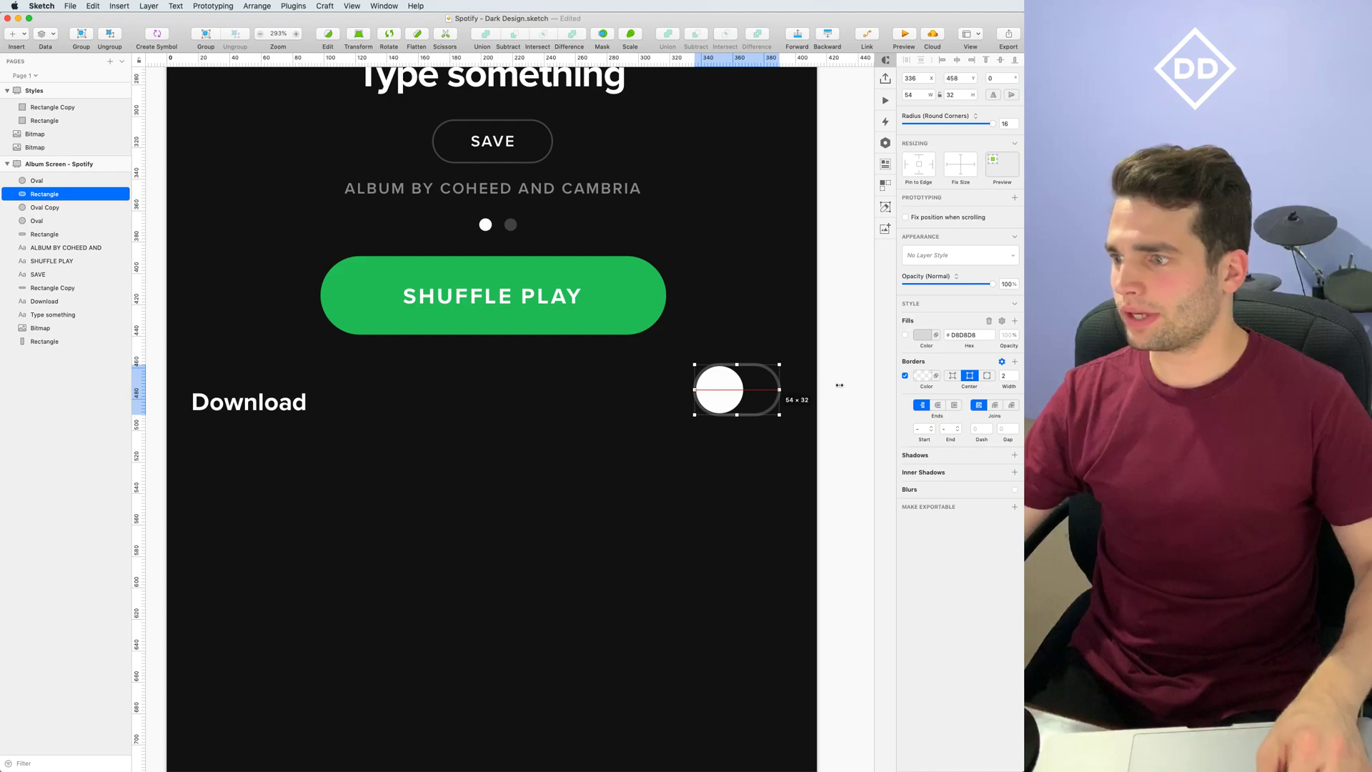
pyautogui.press('Escape')
# Move the toggle's knob and outline together about 8 px closer to the artboard's right edge and group them
pyautogui.click(778, 386)
pyautogui.keyDown('shift'); pyautogui.click(718, 386); pyautogui.keyUp('shift')
pyautogui.press('alt')
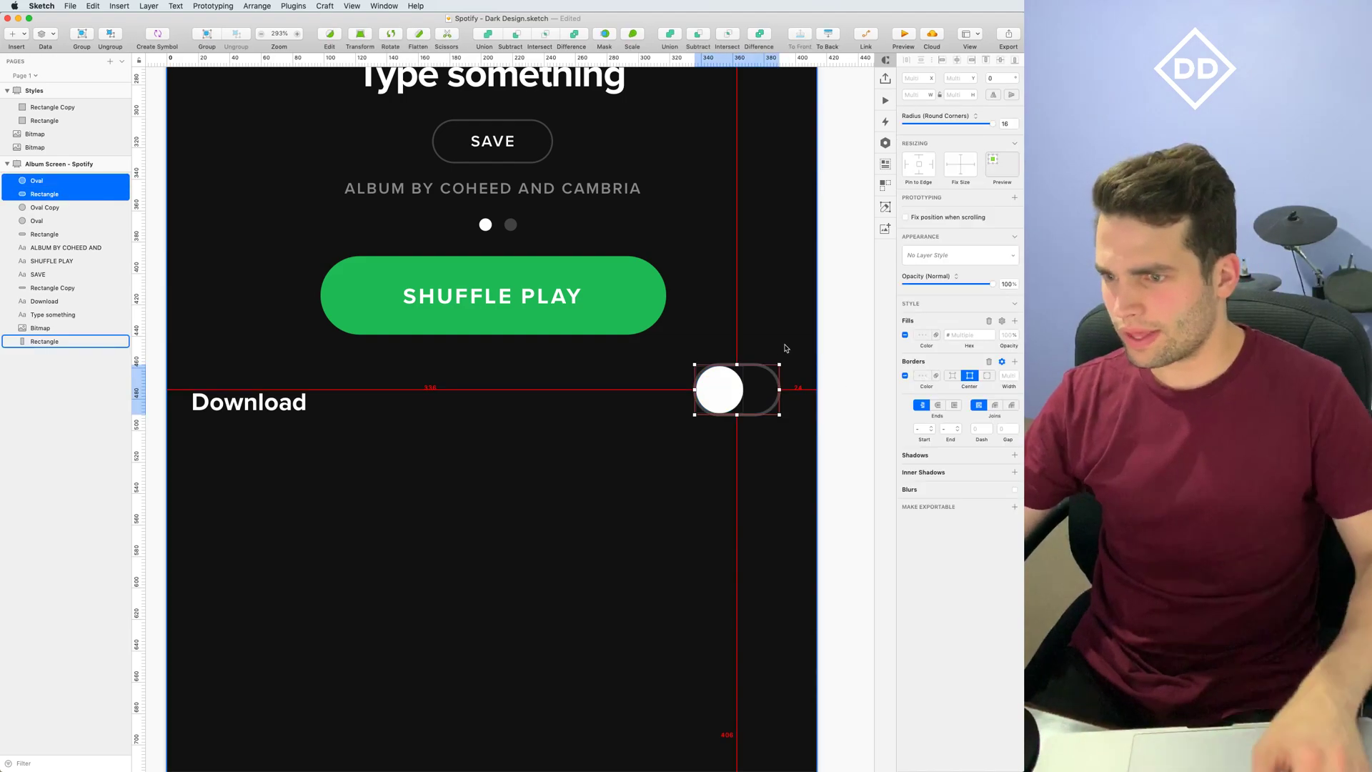
pyautogui.press('Right')
pyautogui.press('Right')
pyautogui.press('Right')
pyautogui.press('Right')
pyautogui.press('Right')
pyautogui.press('Right')
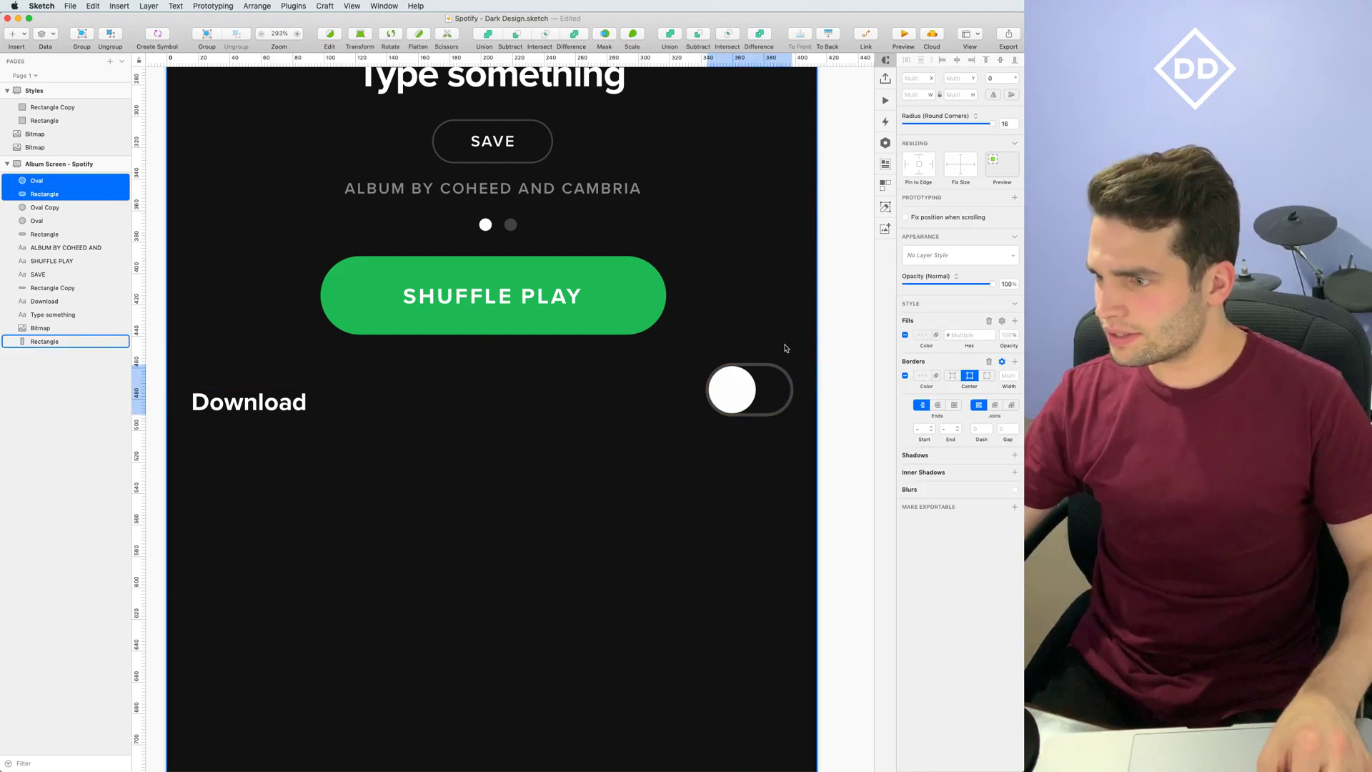
pyautogui.press('super+g')
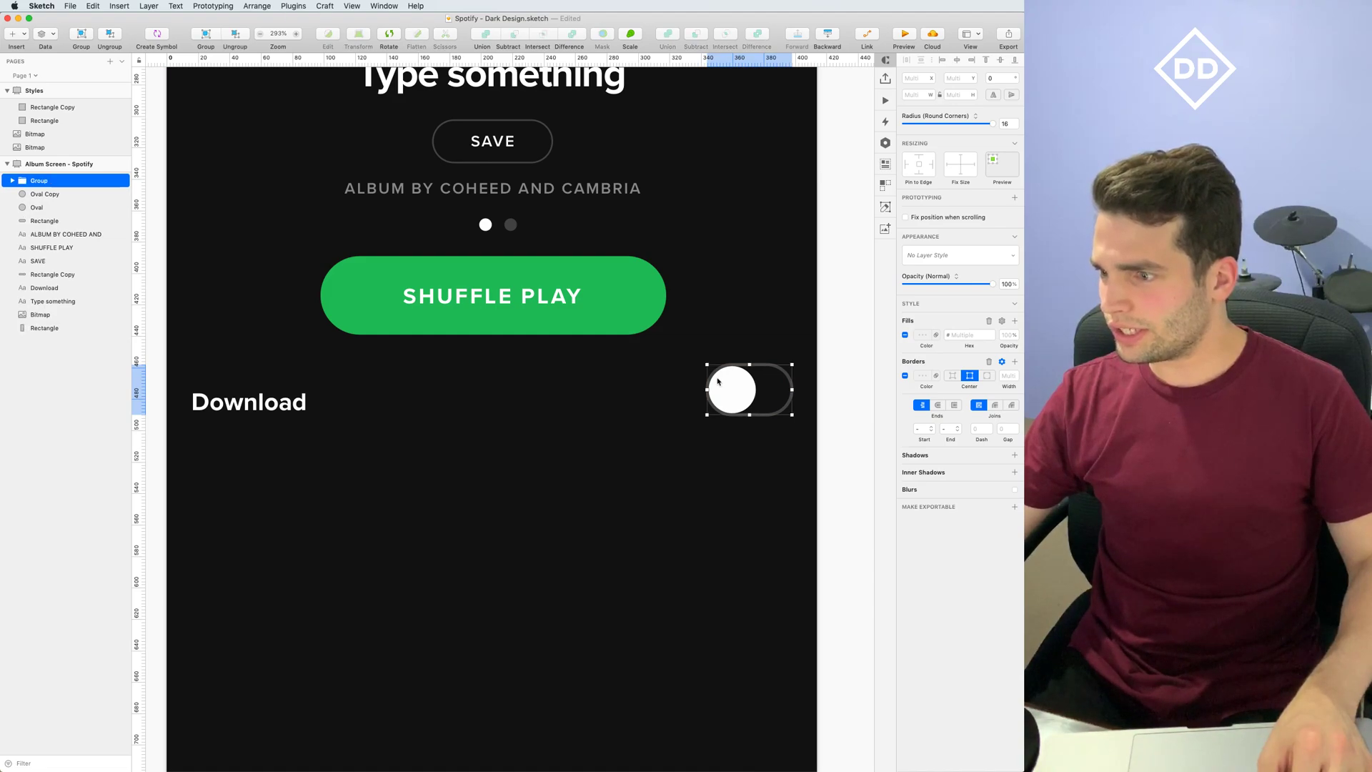
# Rename the toggle's group to "Radio / Download button" and deselect it
pyautogui.doubleClick(32, 178)
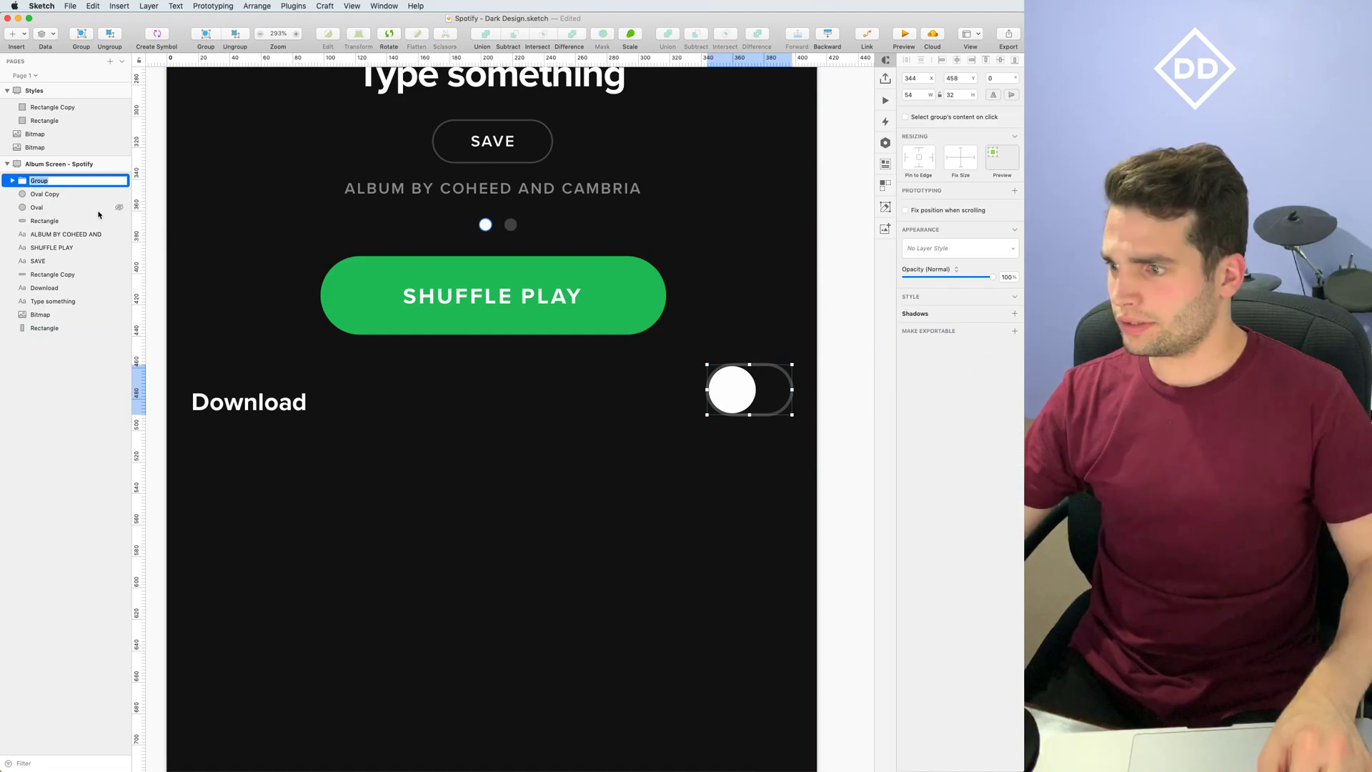
pyautogui.press('BackSpace')
pyautogui.press('BackSpace')
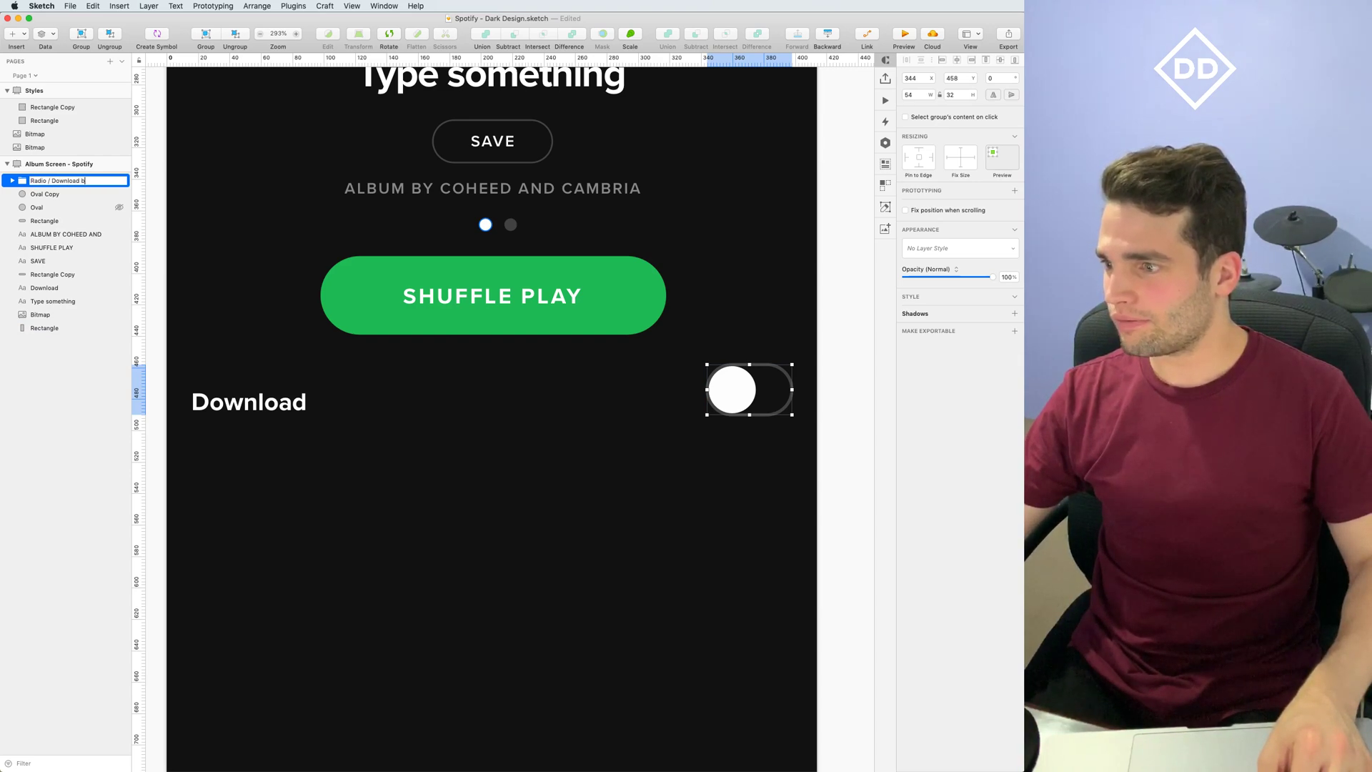
pyautogui.write('Radio / Download button')
pyautogui.press('Return')
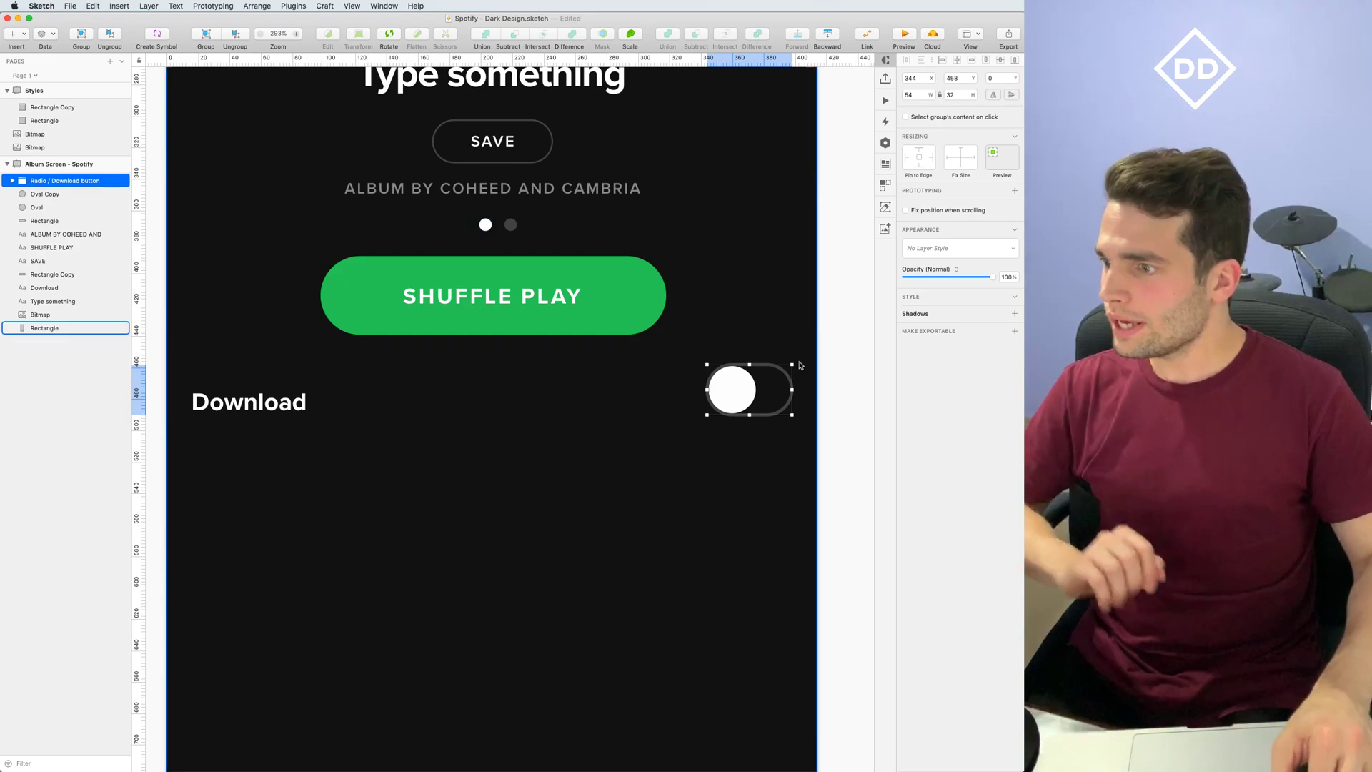
pyautogui.press('Escape')
# Duplicate the Download label directly below the original at Y 522, keeping only one copy
pyautogui.scroll(-5, 855, 394)
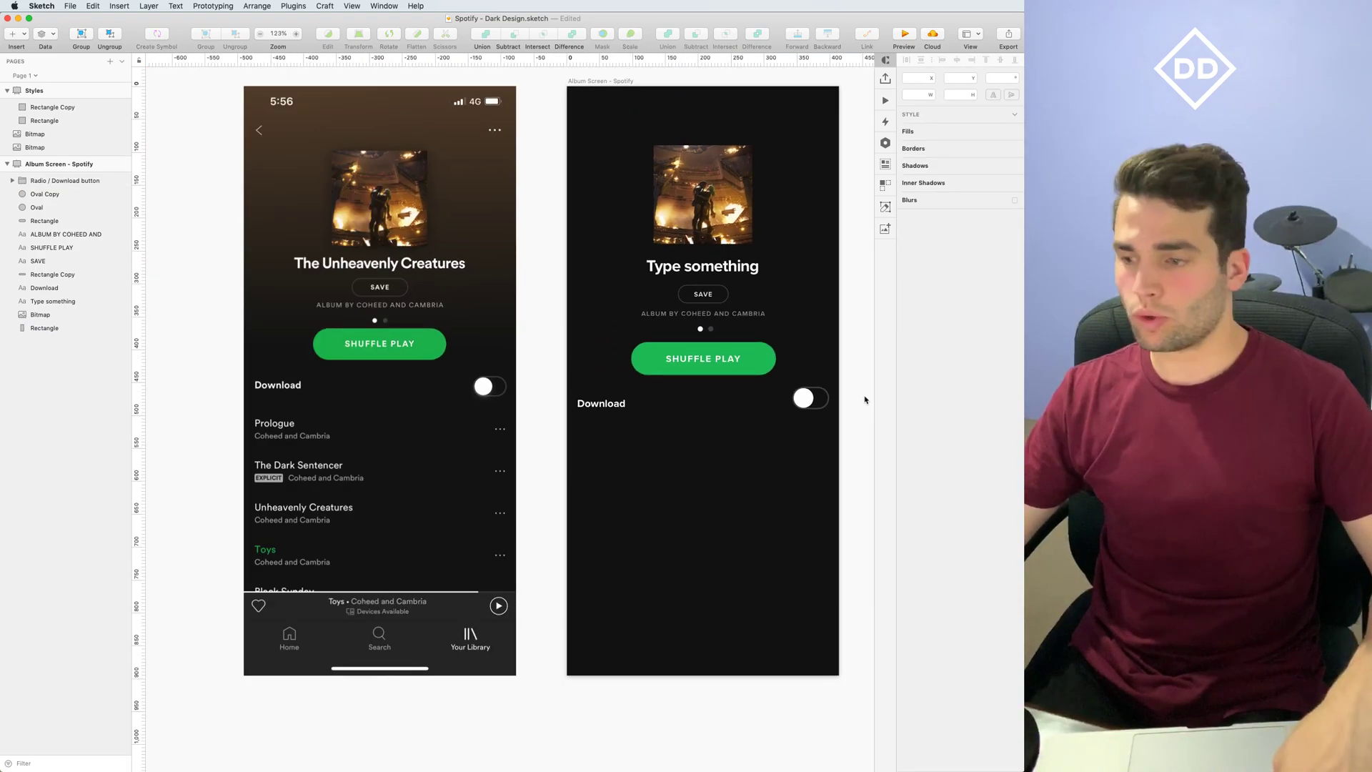
pyautogui.scroll(-3, 854, 394)
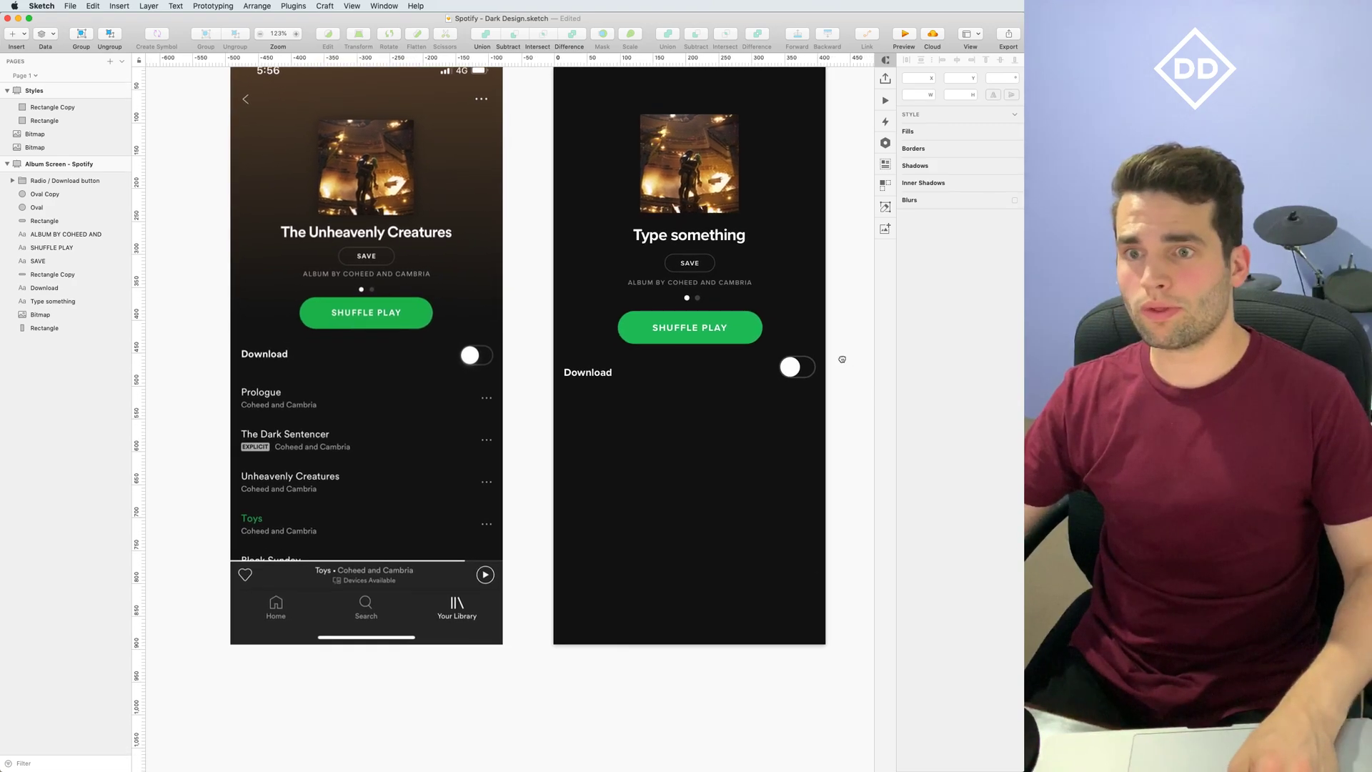
pyautogui.scroll(-2, 842, 361)
pyautogui.click(591, 361)
pyautogui.moveTo(590, 361); pyautogui.dragTo(596, 390)
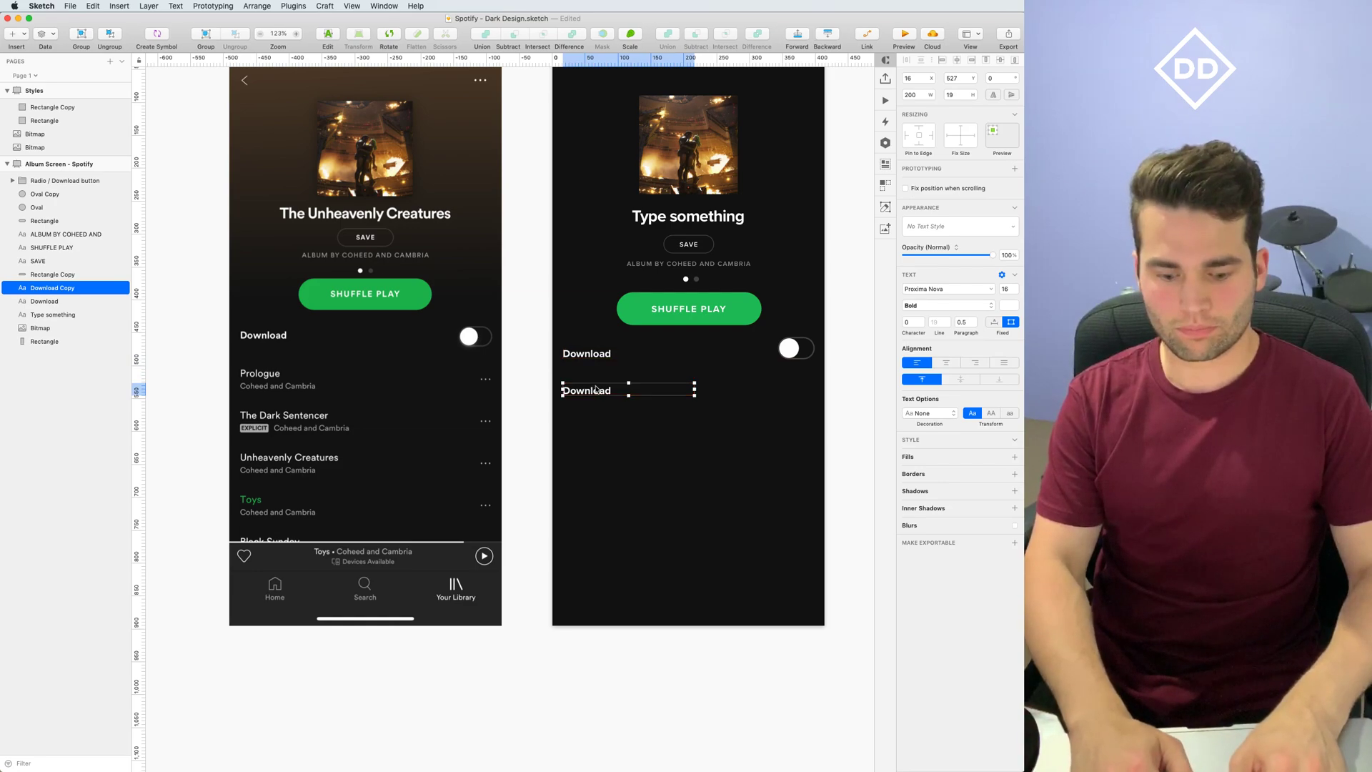
pyautogui.press('Up')
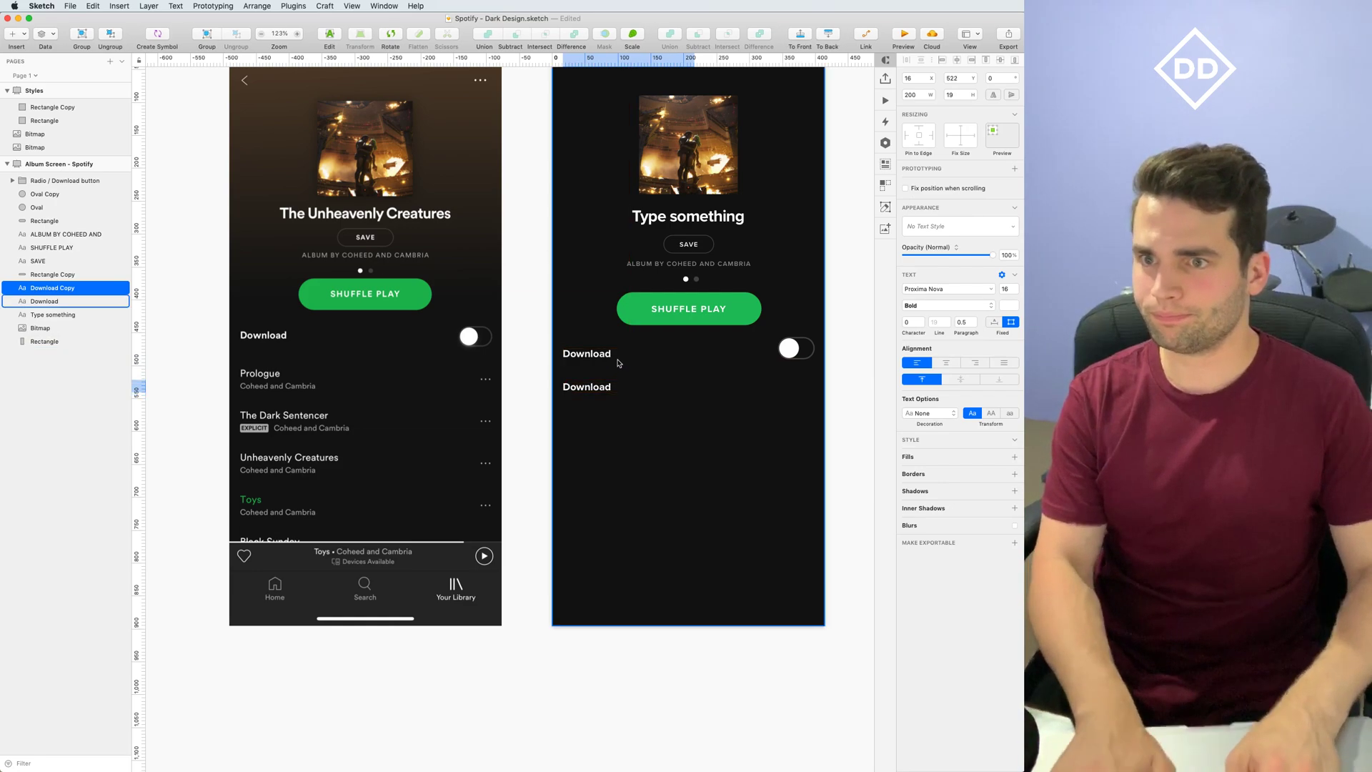
pyautogui.moveTo(599, 387); pyautogui.dragTo(601, 393)
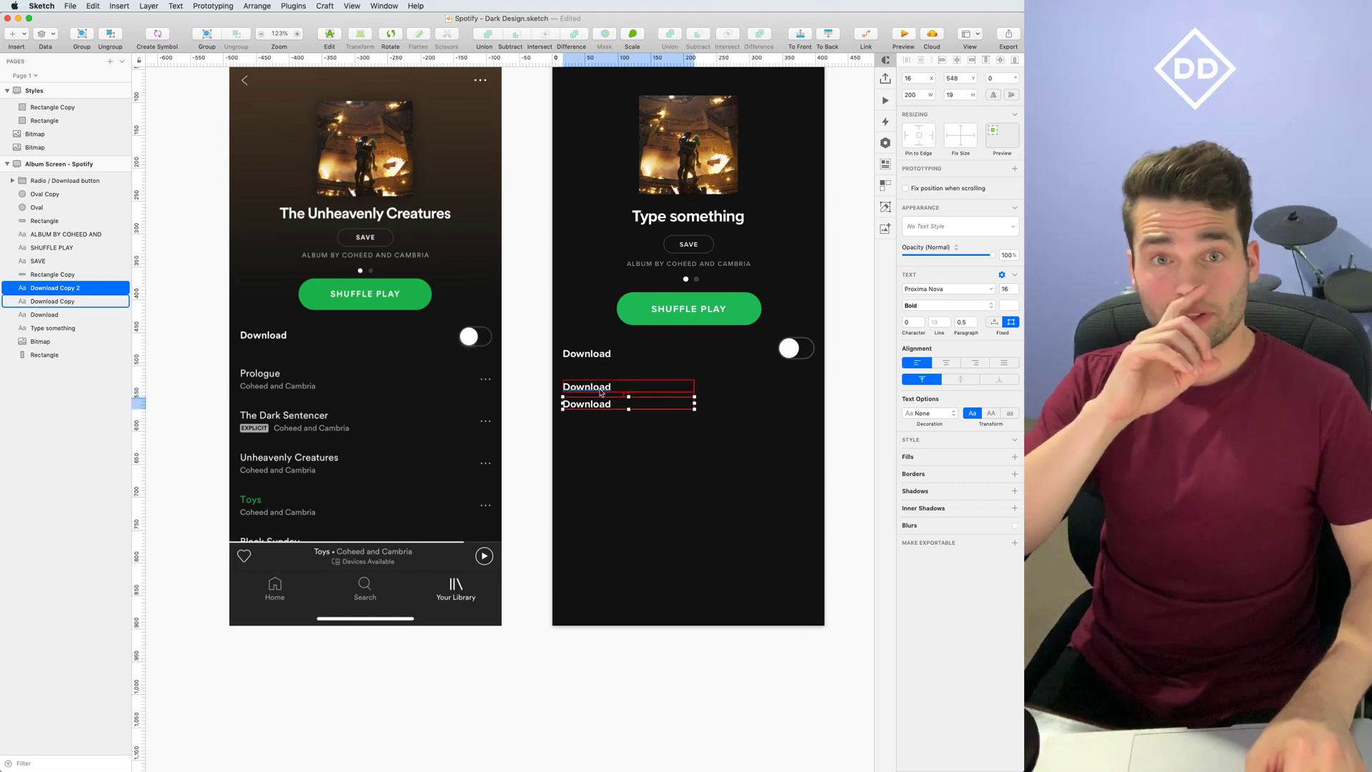
pyautogui.press('Delete')
# Extend the copied label's text box to 42 high and add a second line reading "Coheed and Cambria"
pyautogui.click(604, 388)
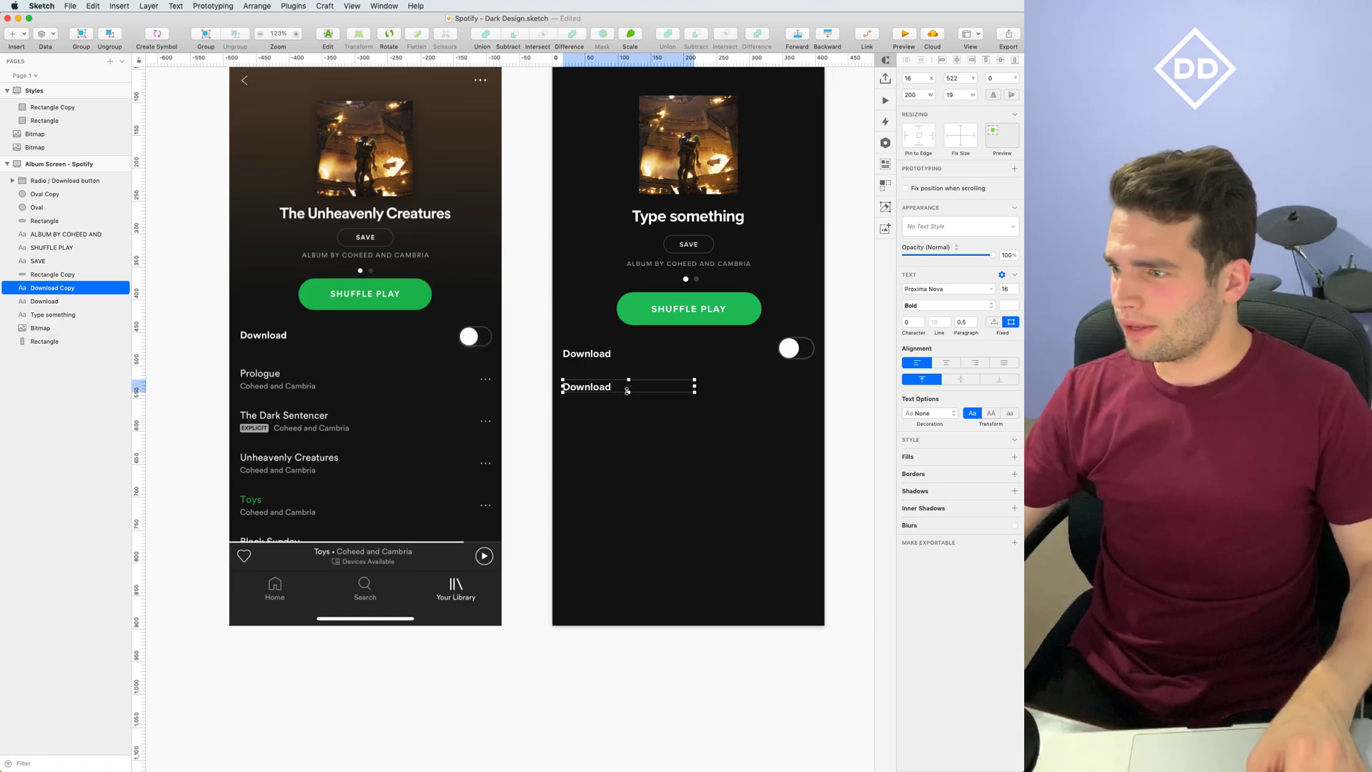
pyautogui.moveTo(628, 406); pyautogui.dragTo(629, 411)
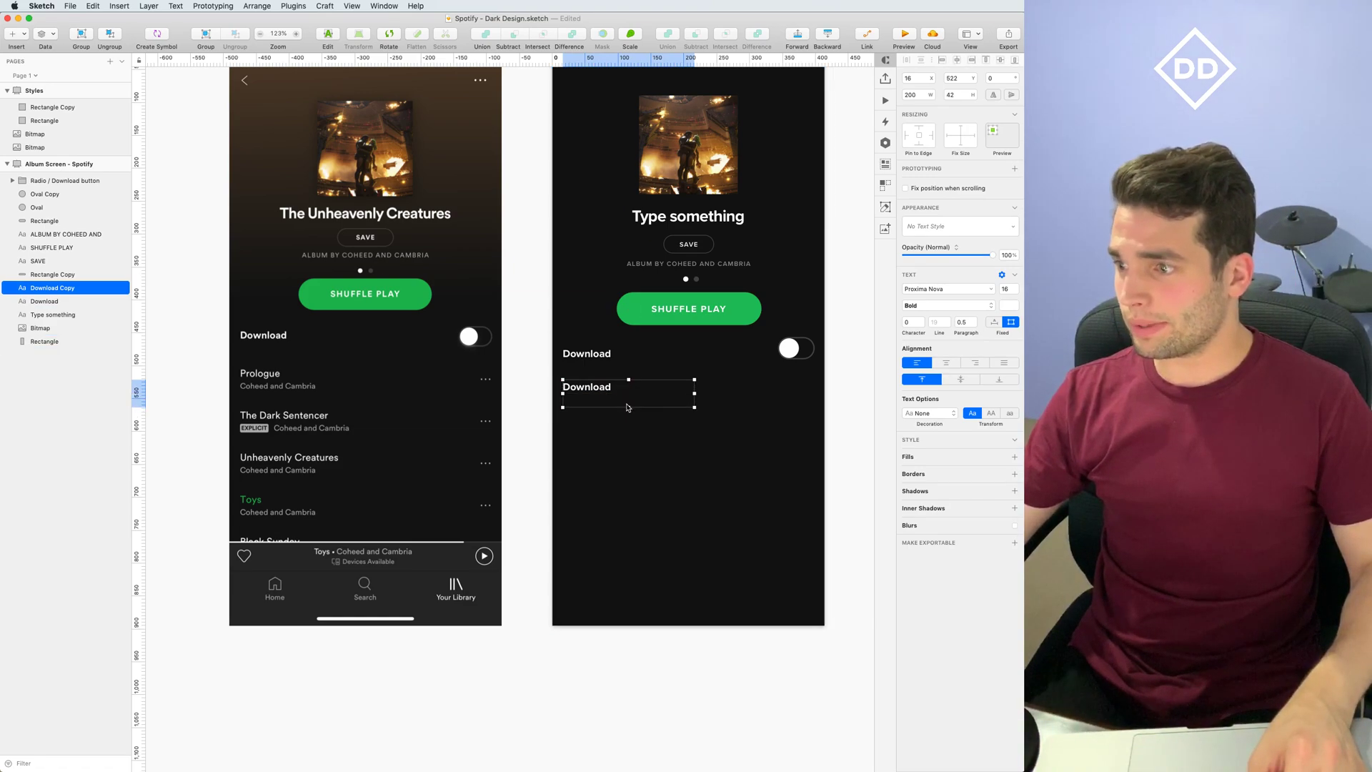
pyautogui.doubleClick(614, 389)
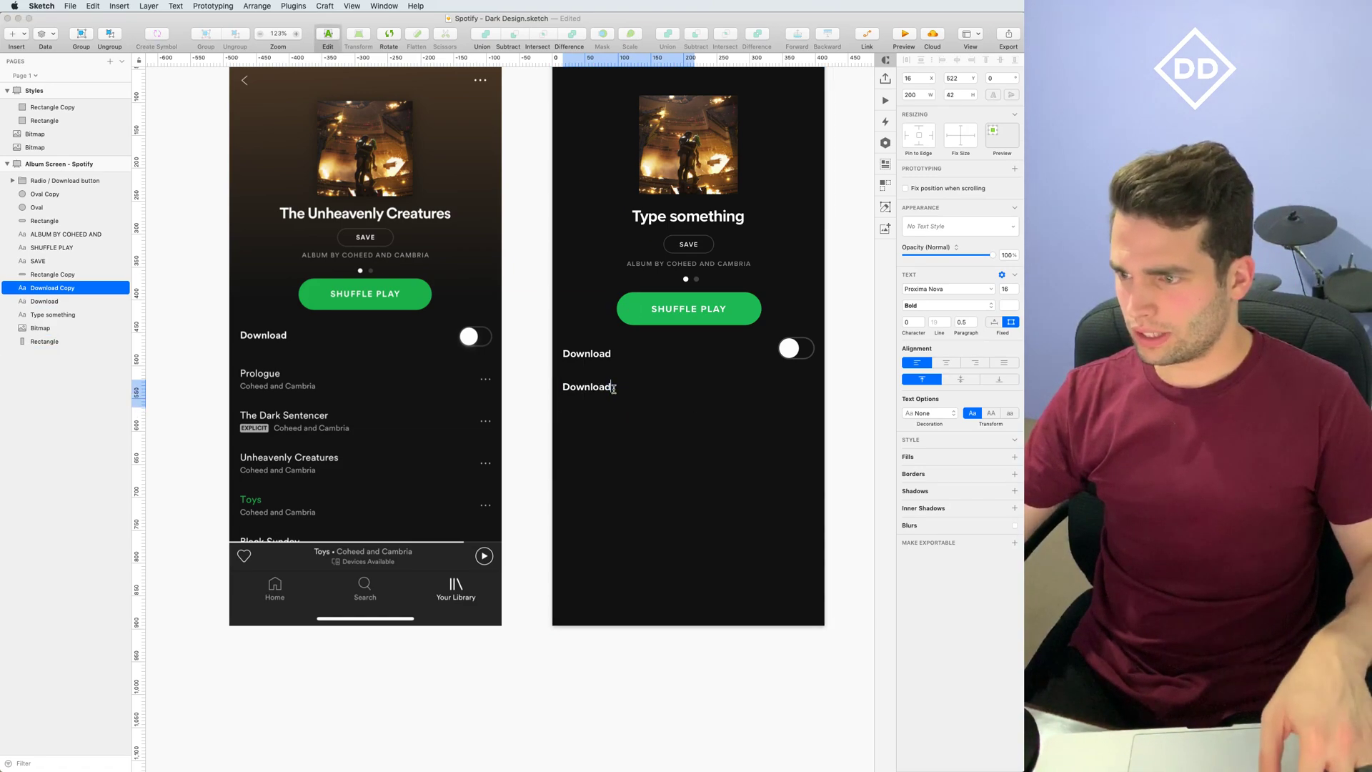
pyautogui.press('Return')
pyautogui.write('Coheed and Cambria')
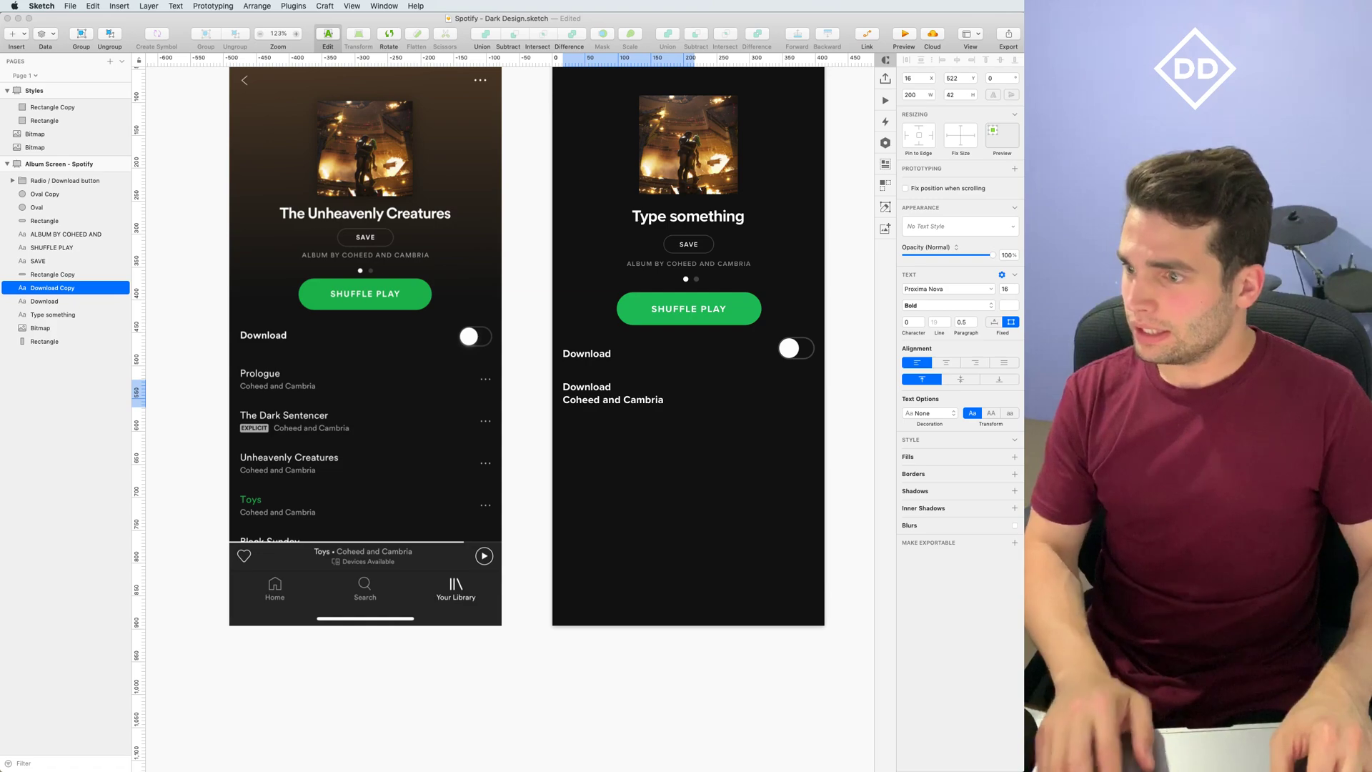
# Set only the first line of the copied label to Regular weight
pyautogui.doubleClick(587, 389)
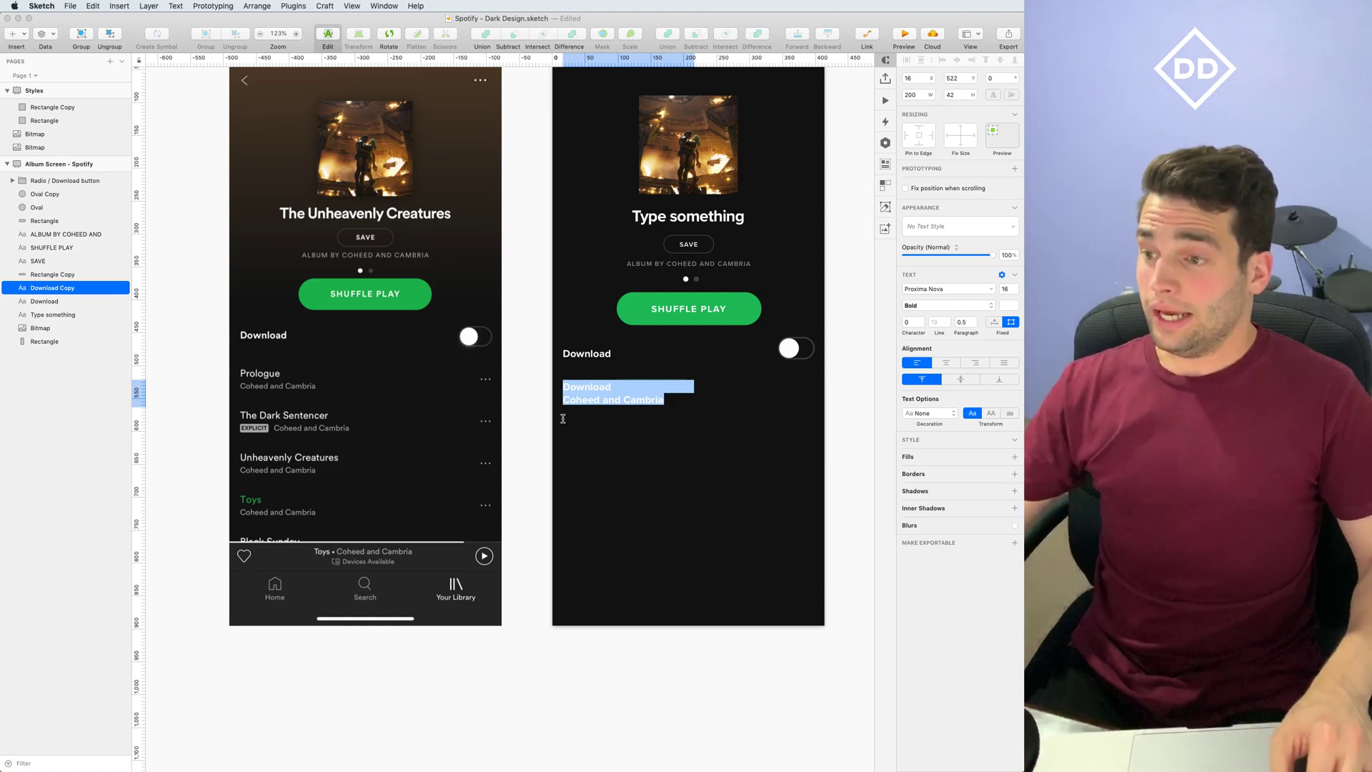
pyautogui.click(599, 394)
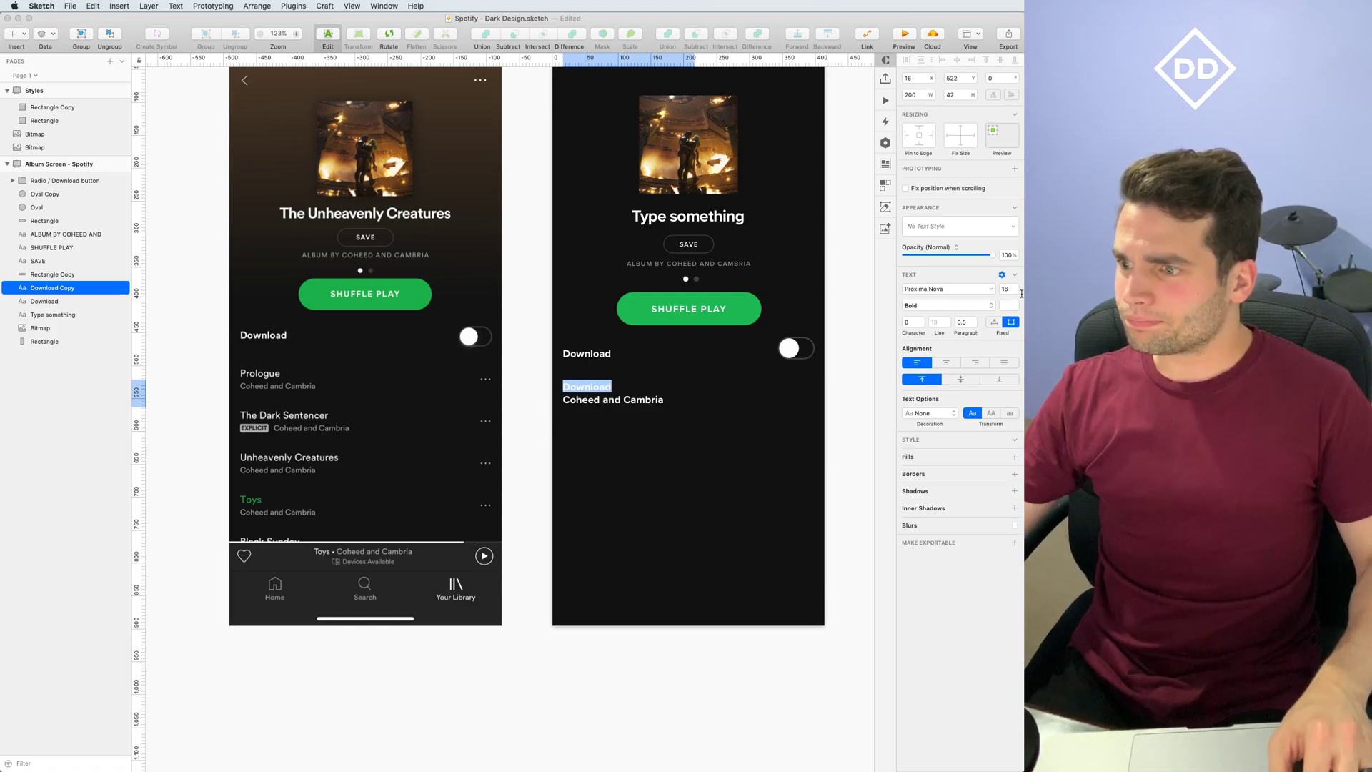
pyautogui.click(947, 305)
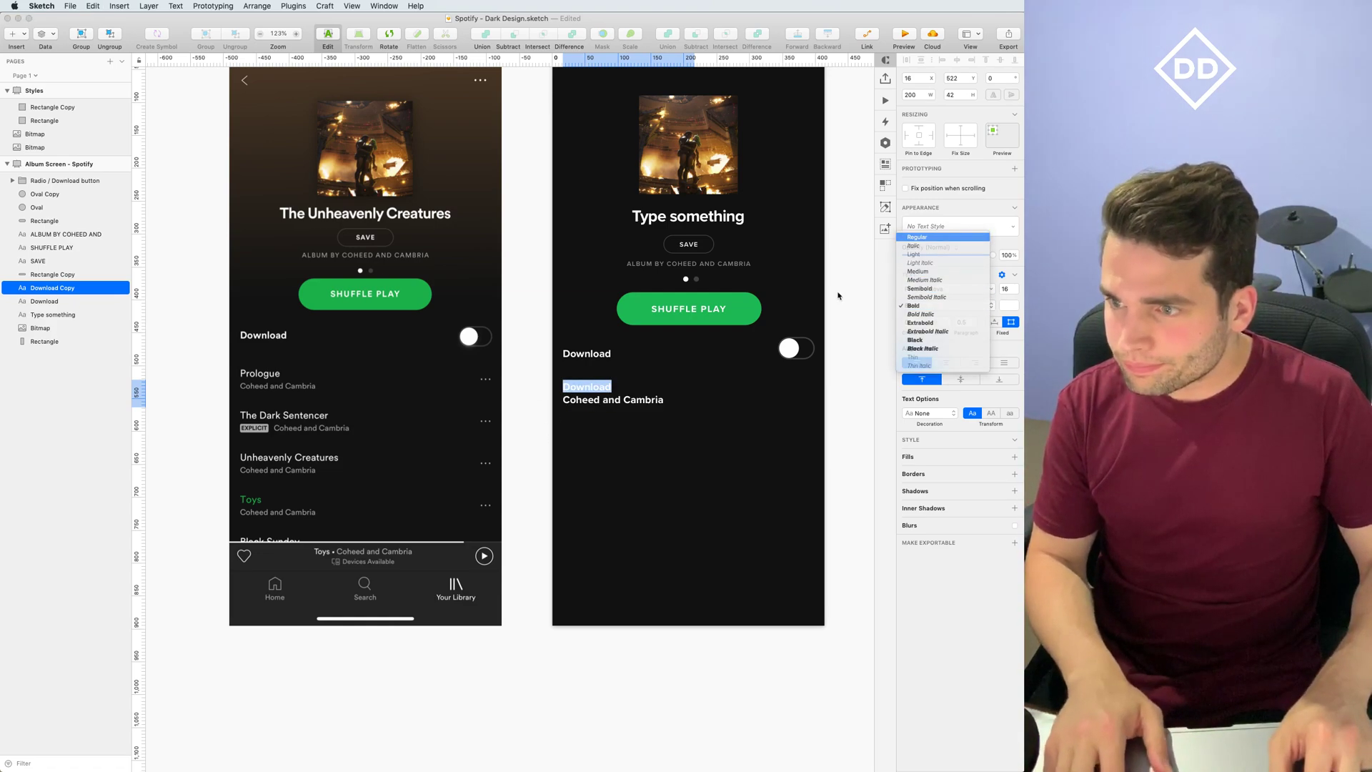
pyautogui.press('Return')
# Set the "Coheed and Cambria" line to Regular at size 13, and replace the first line's text with "Prologue"
pyautogui.moveTo(664, 399); pyautogui.dragTo(502, 395)
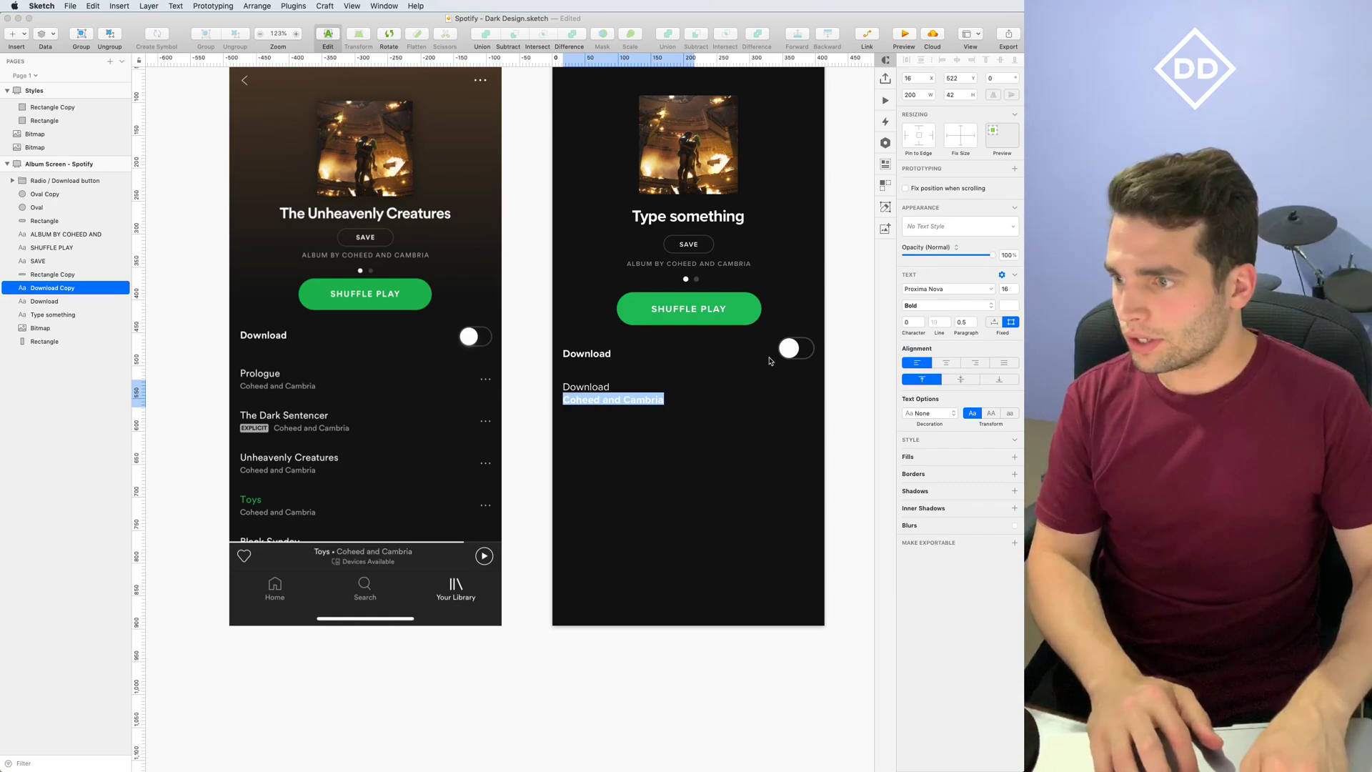
pyautogui.click(947, 305)
pyautogui.click(943, 241)
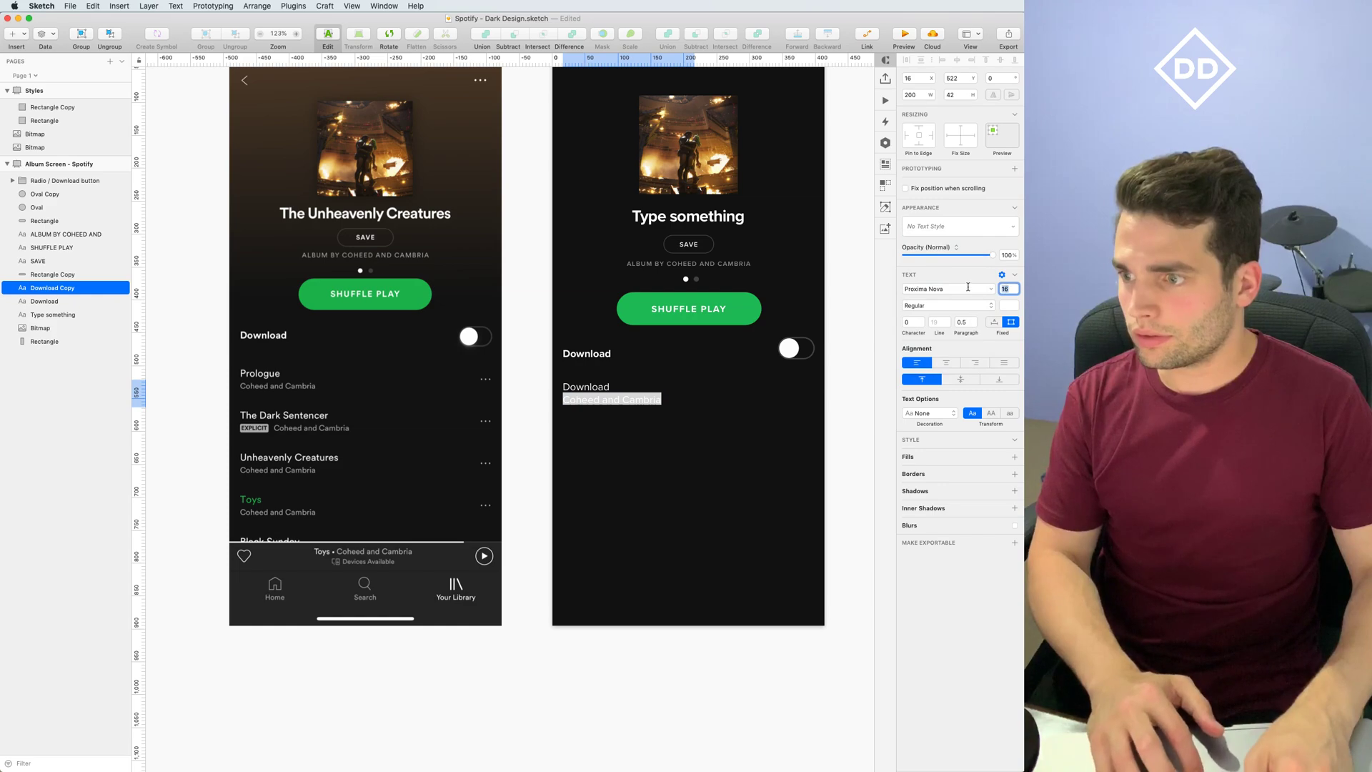
pyautogui.press('Return')
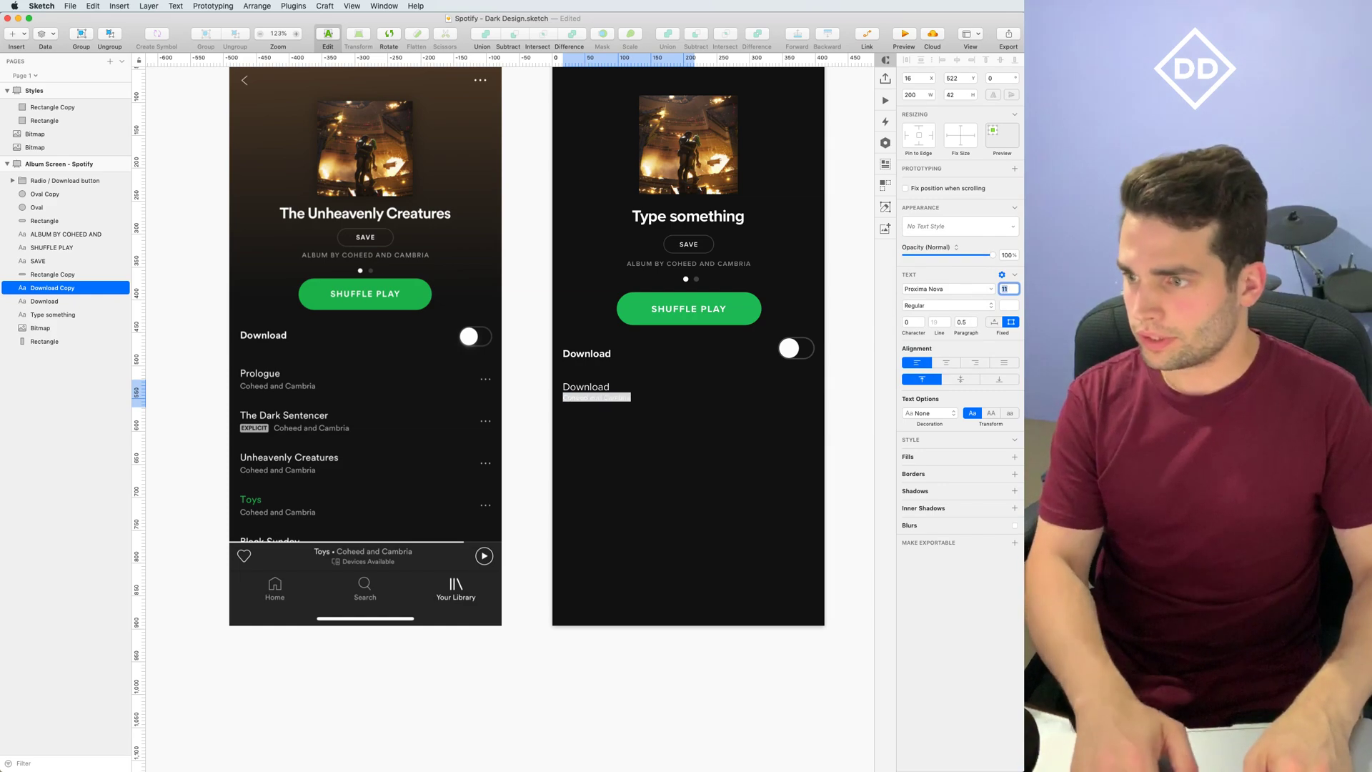
pyautogui.press('BackSpace')
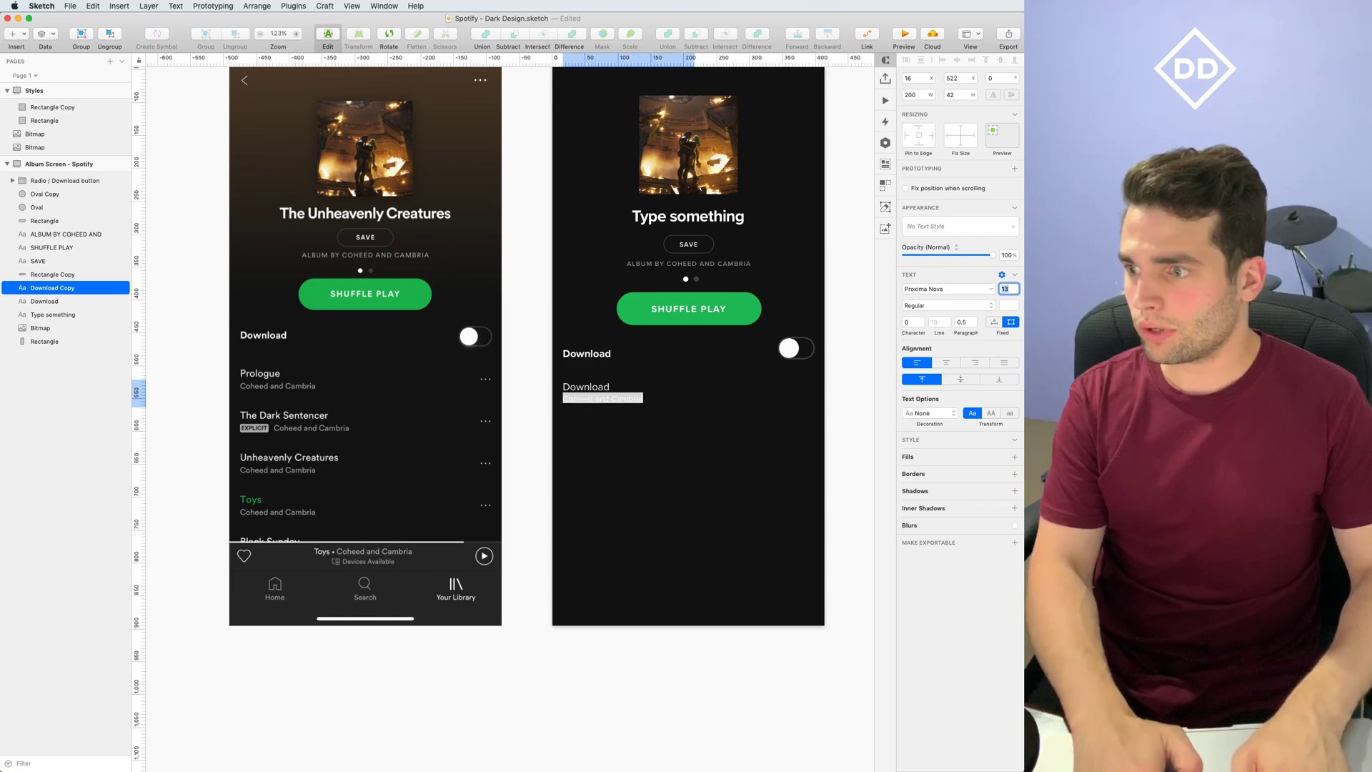
pyautogui.moveTo(612, 386); pyautogui.dragTo(494, 386)
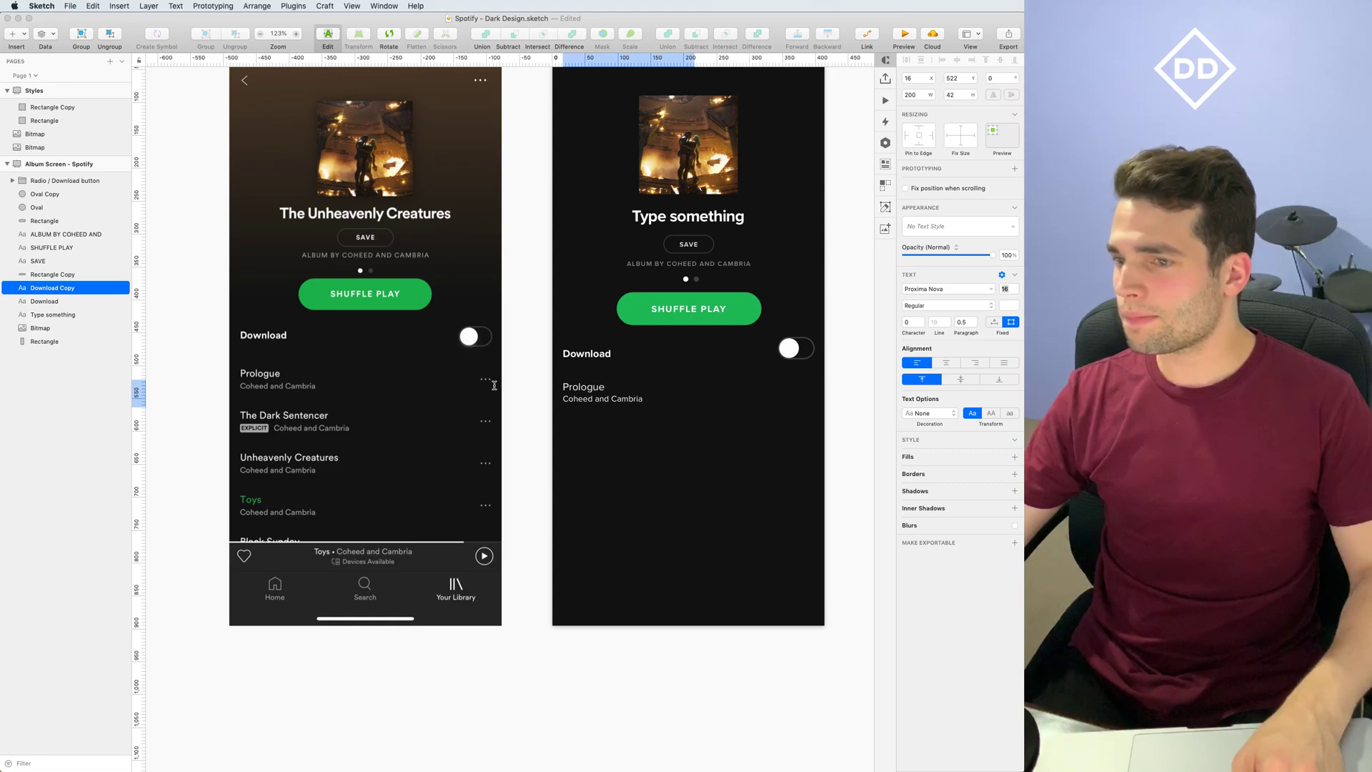
pyautogui.click(845, 394)
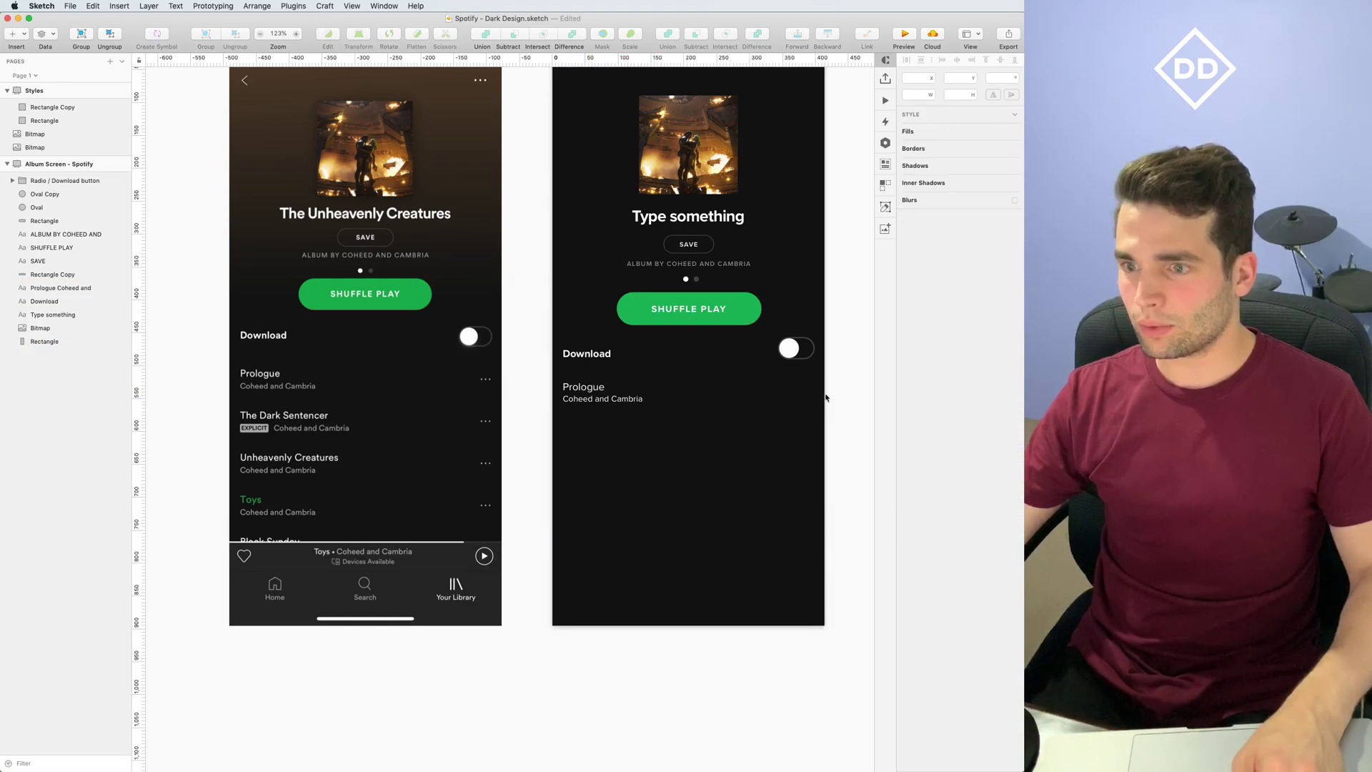
# Set the track's "Coheed and Cambria" line to Medium weight and white (FFFFFF) at 50% opacity
pyautogui.click(634, 399)
pyautogui.scroll(5, 622, 400)
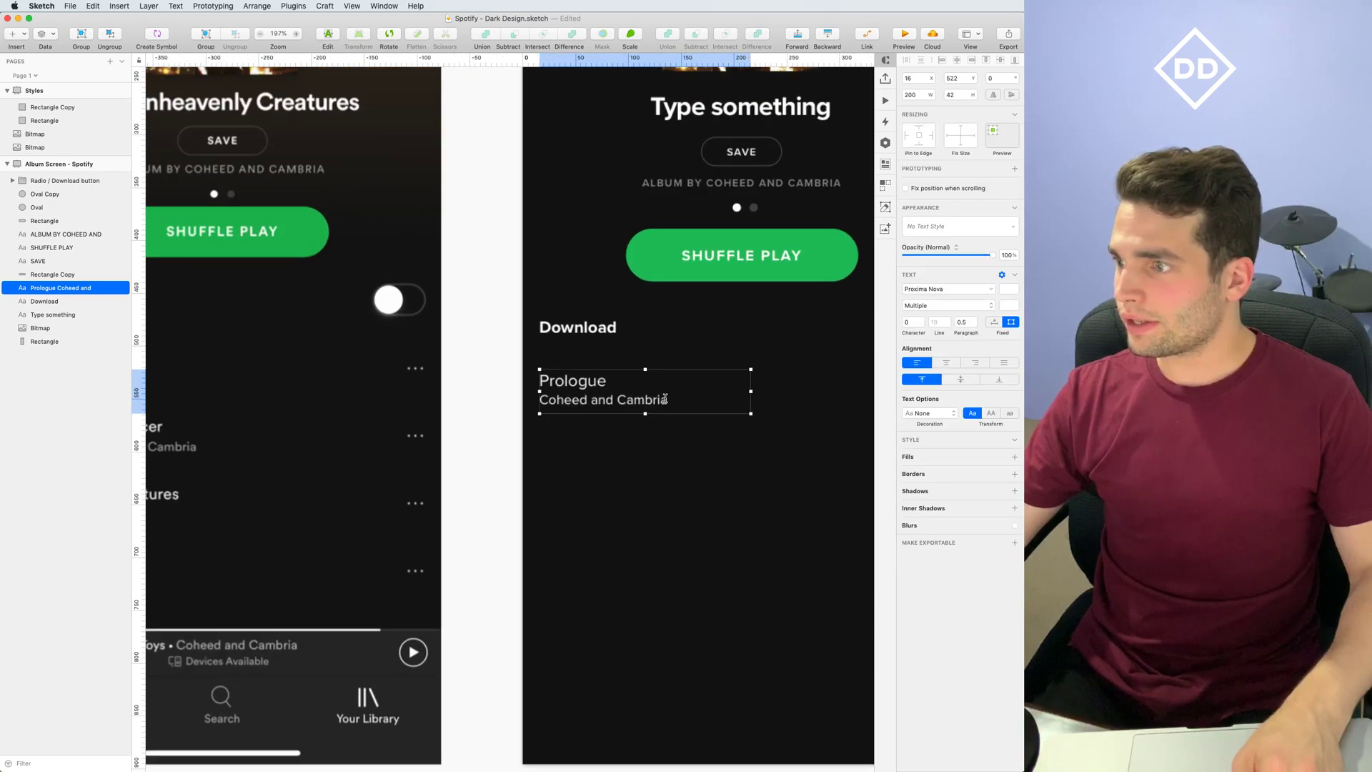
pyautogui.doubleClick(665, 399)
pyautogui.moveTo(665, 399); pyautogui.dragTo(514, 392)
pyautogui.click(933, 305)
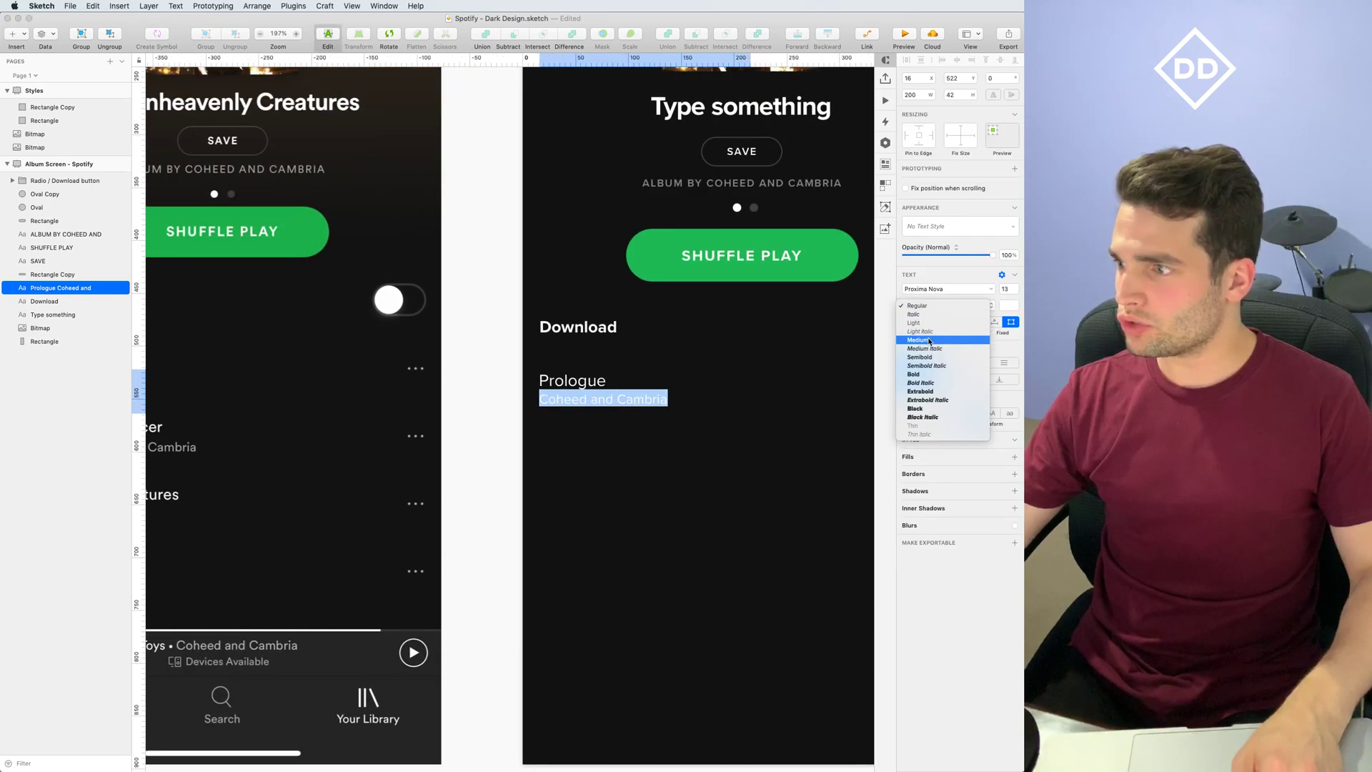
pyautogui.click(933, 336)
pyautogui.click(1009, 305)
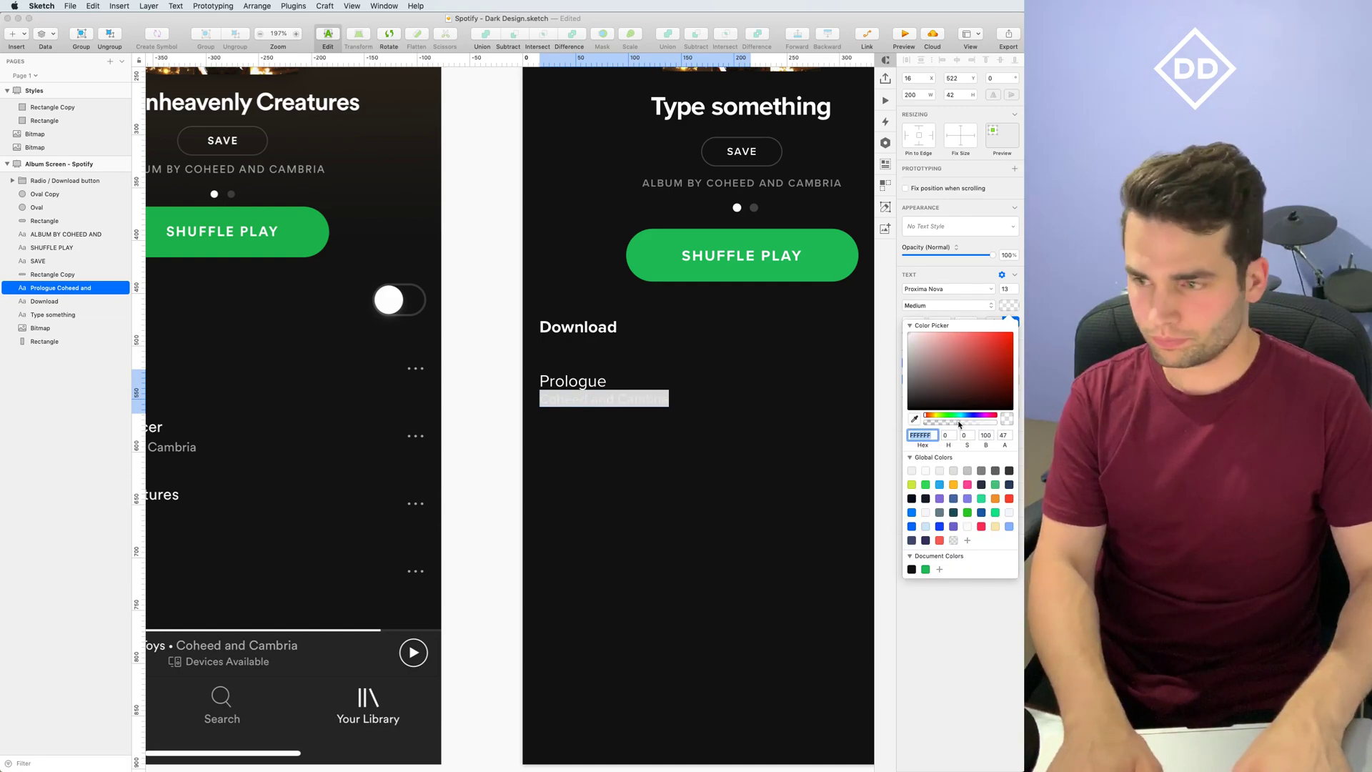
pyautogui.moveTo(960, 424); pyautogui.dragTo(961, 424)
pyautogui.click(475, 266)
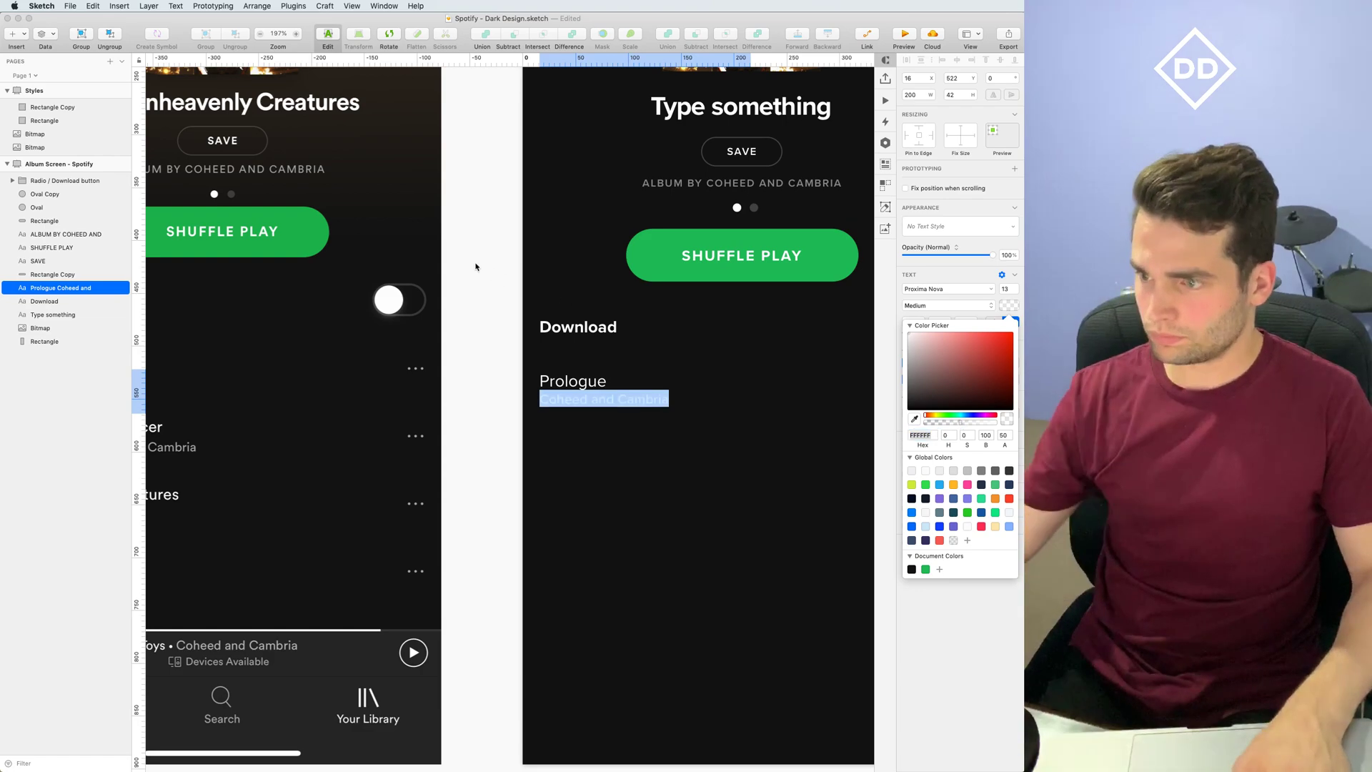
pyautogui.click(475, 266)
# Set the line spacing of the Prologue track text block to 20
pyautogui.scroll(-5, 481, 269)
pyautogui.scroll(-2, 481, 269)
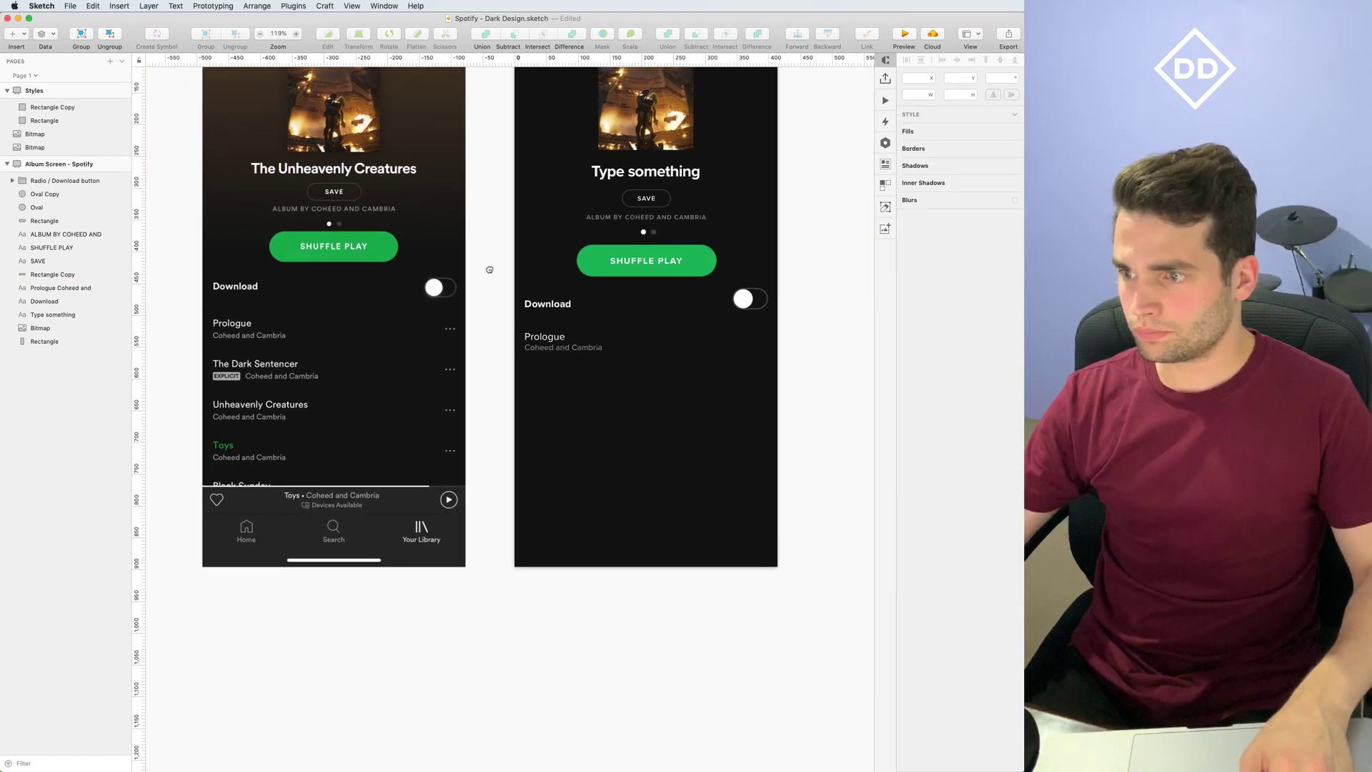
pyautogui.click(558, 361)
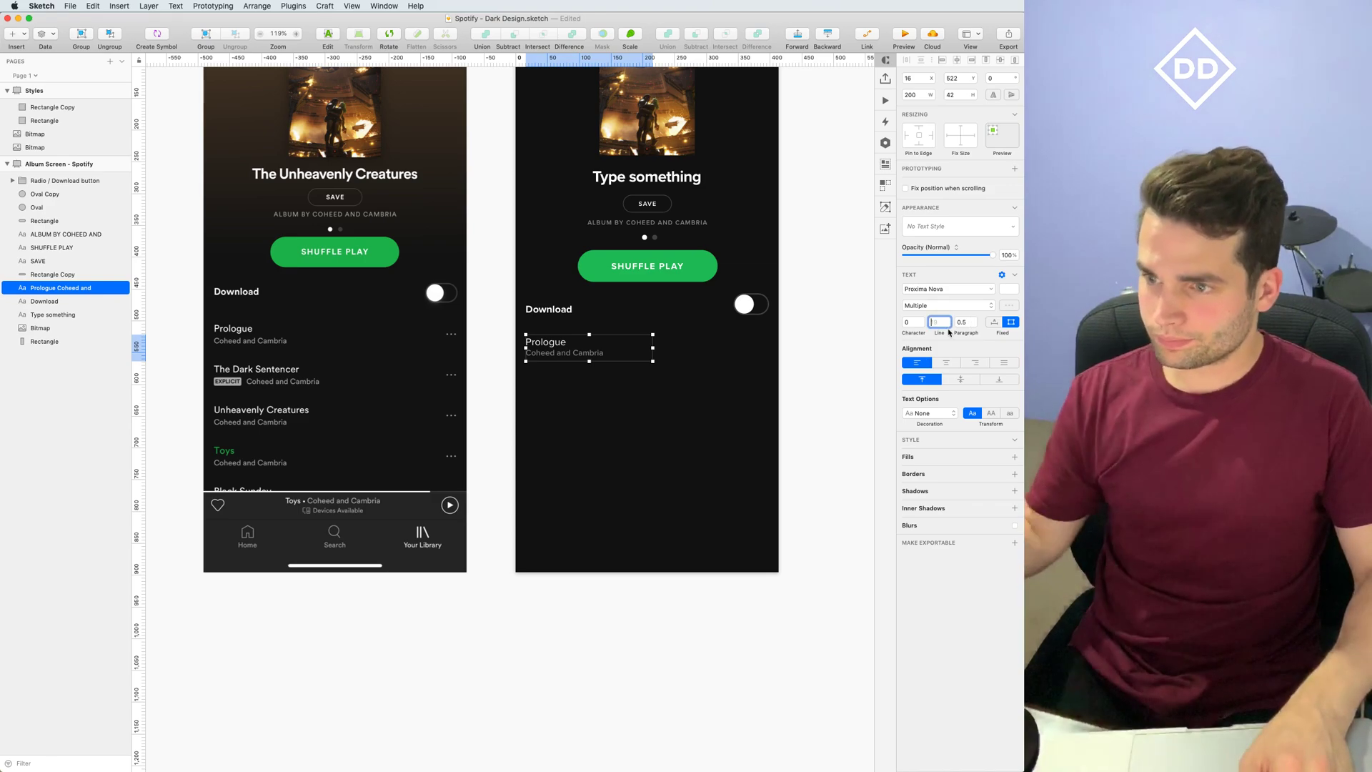
pyautogui.write('26')
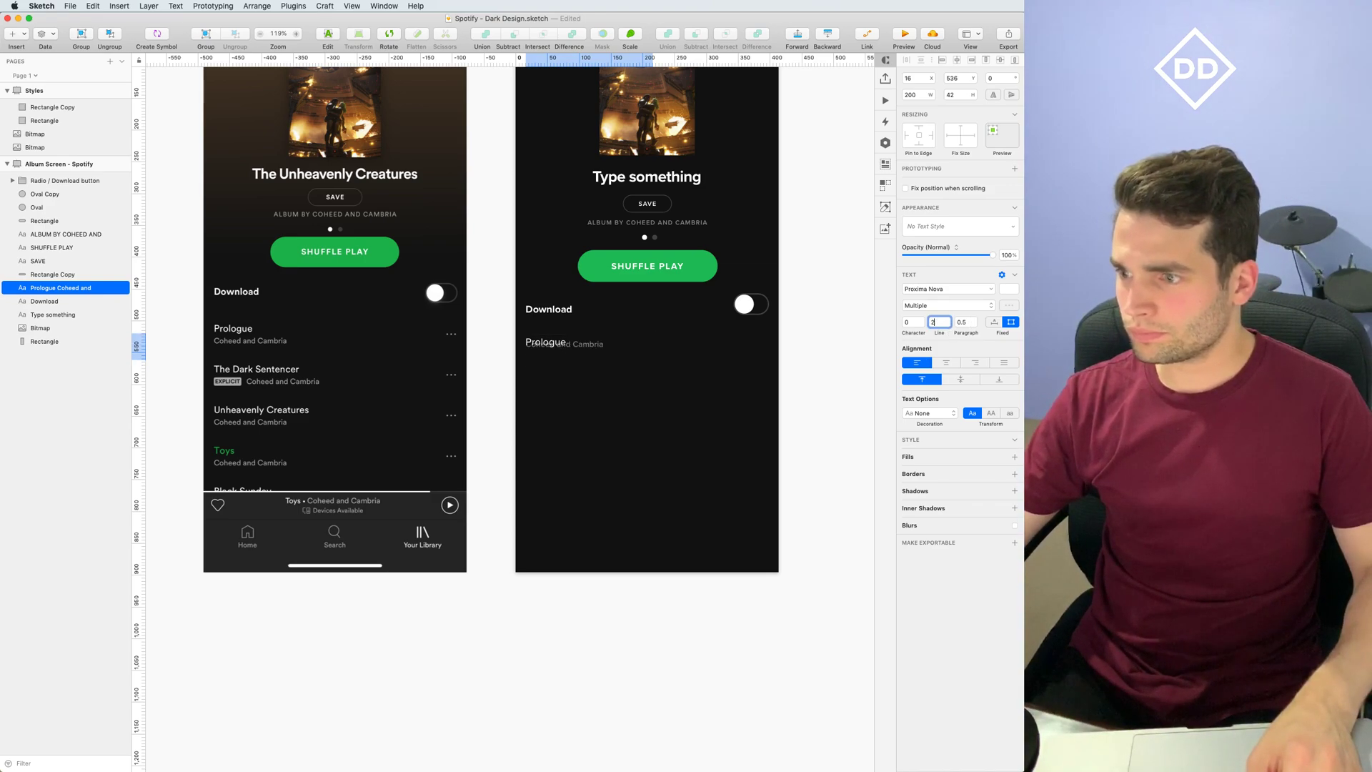
pyautogui.press('Up')
pyautogui.press('Up')
pyautogui.press('Up')
pyautogui.press('Up')
pyautogui.press('Up')
pyautogui.press('Up')
pyautogui.press('Up')
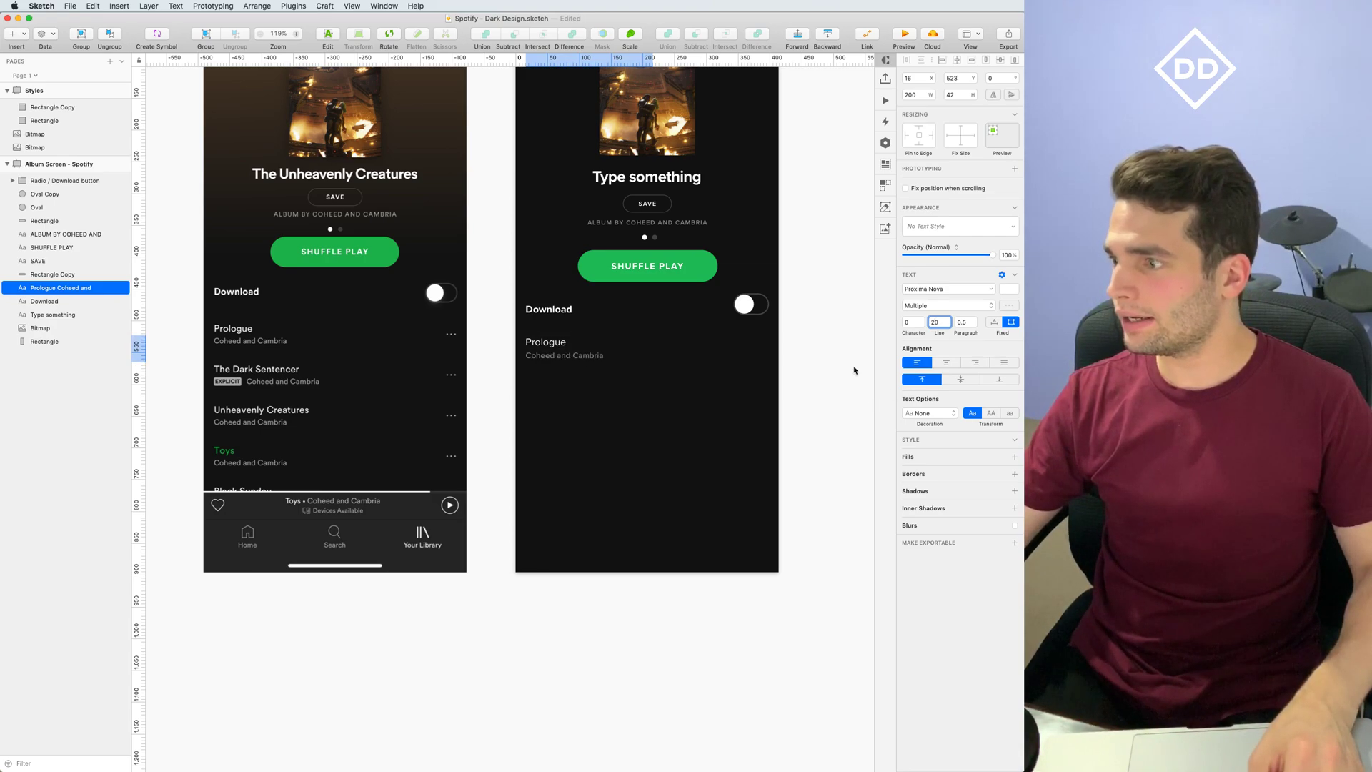
pyautogui.click(800, 366)
# Add a horizontal ruler guide at 543 through the vertical middle of the Prologue track text block
pyautogui.scroll(1, 810, 364)
pyautogui.hscroll(-1, 810, 364)
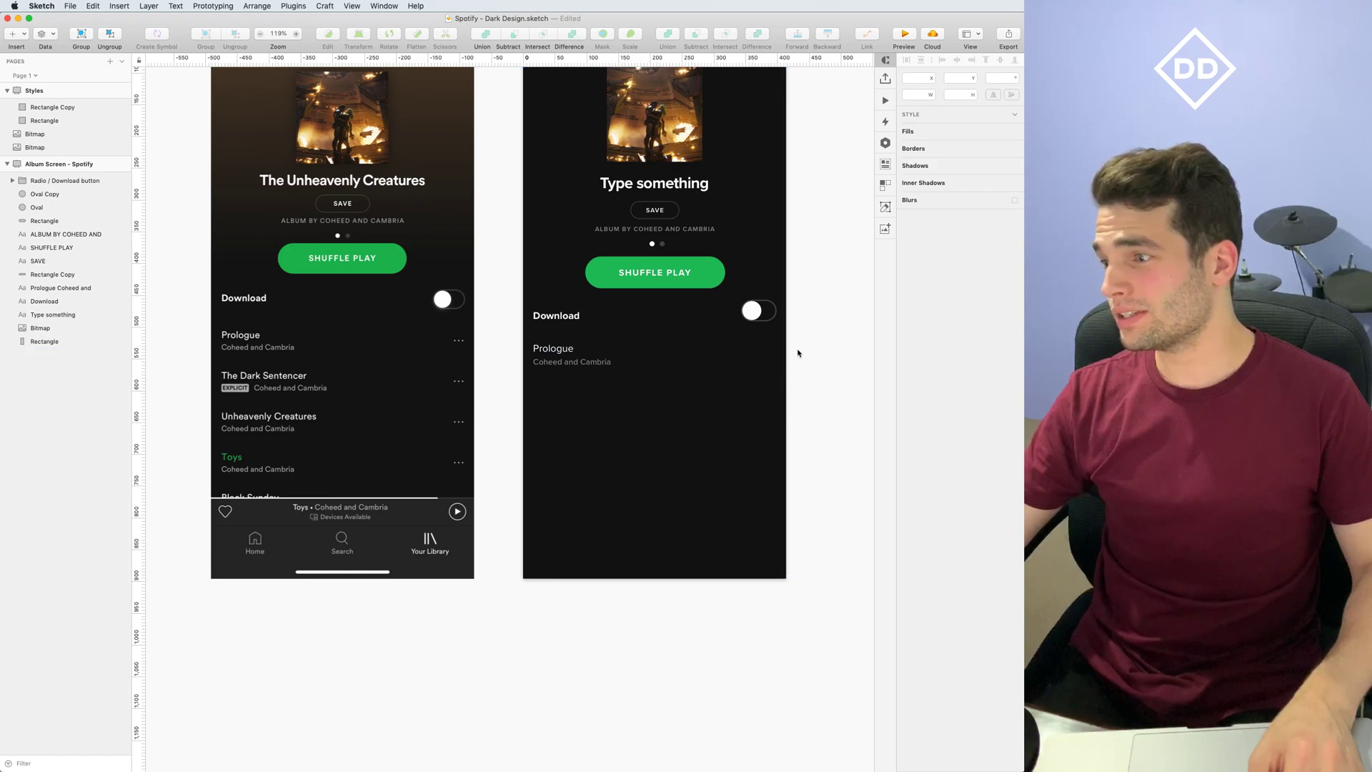
pyautogui.scroll(5, 798, 353)
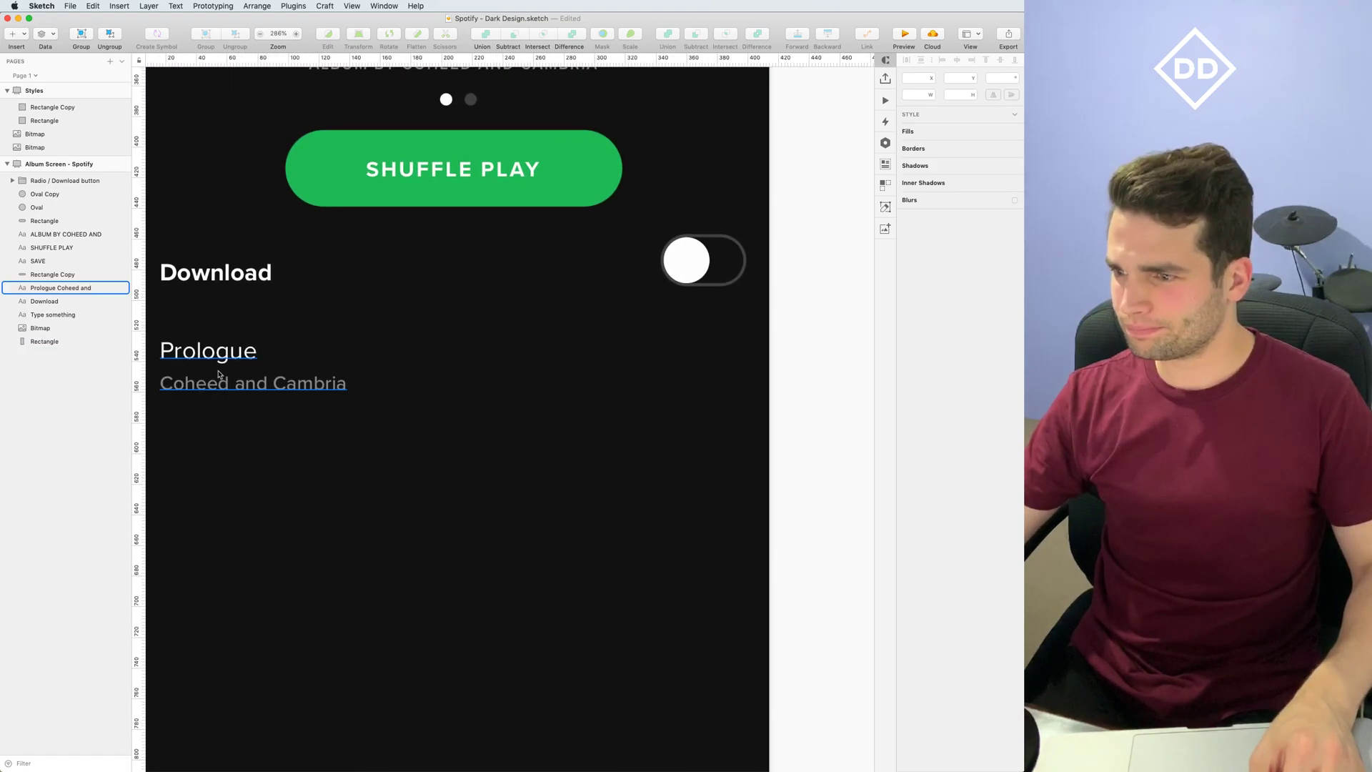
pyautogui.click(220, 374)
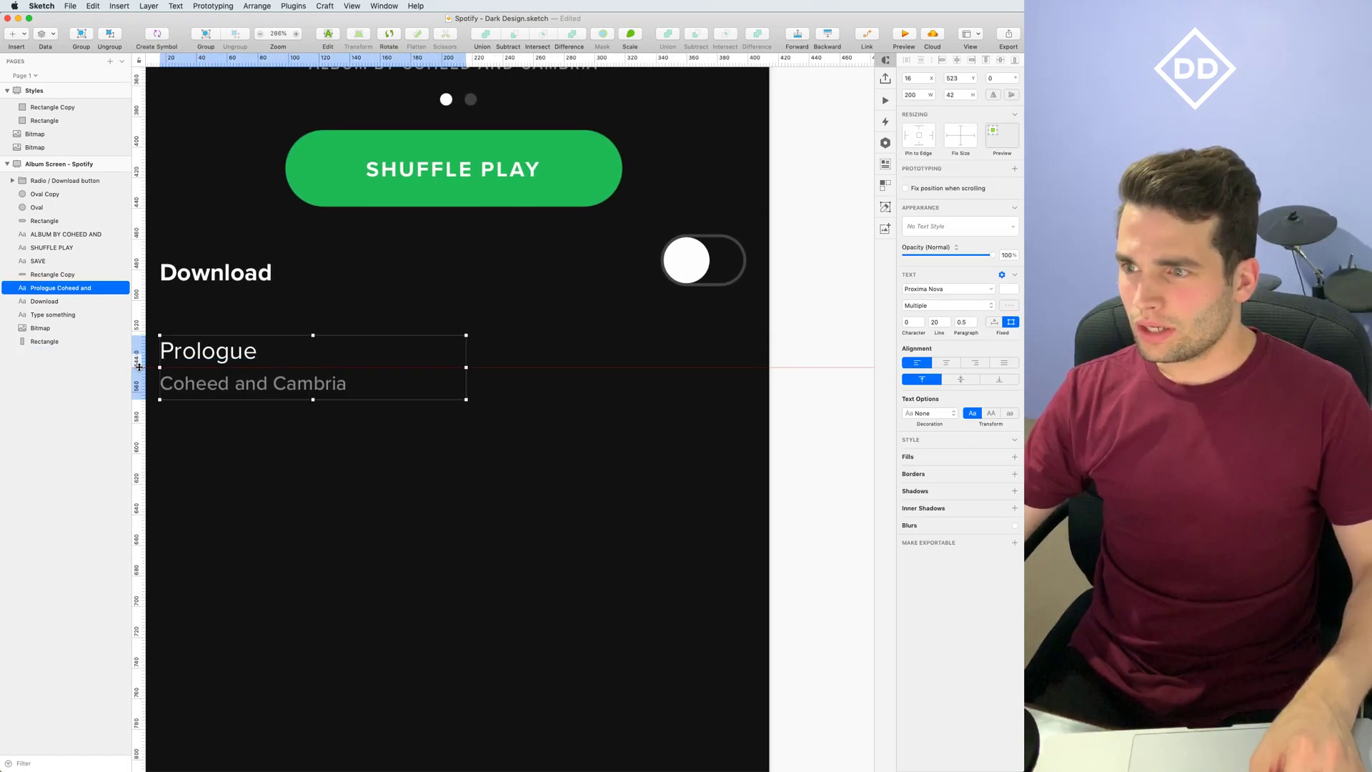
pyautogui.click(184, 322)
pyautogui.click(188, 352)
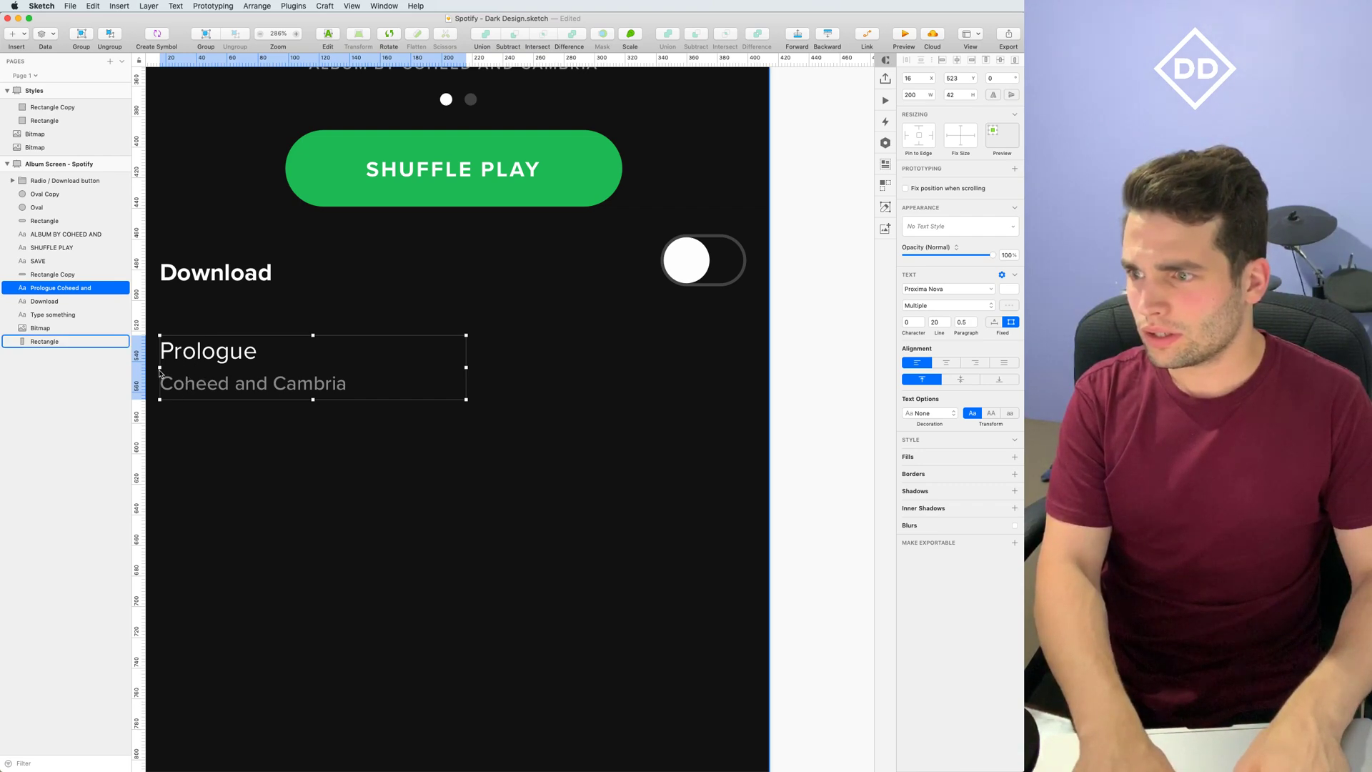
pyautogui.click(202, 323)
pyautogui.click(214, 355)
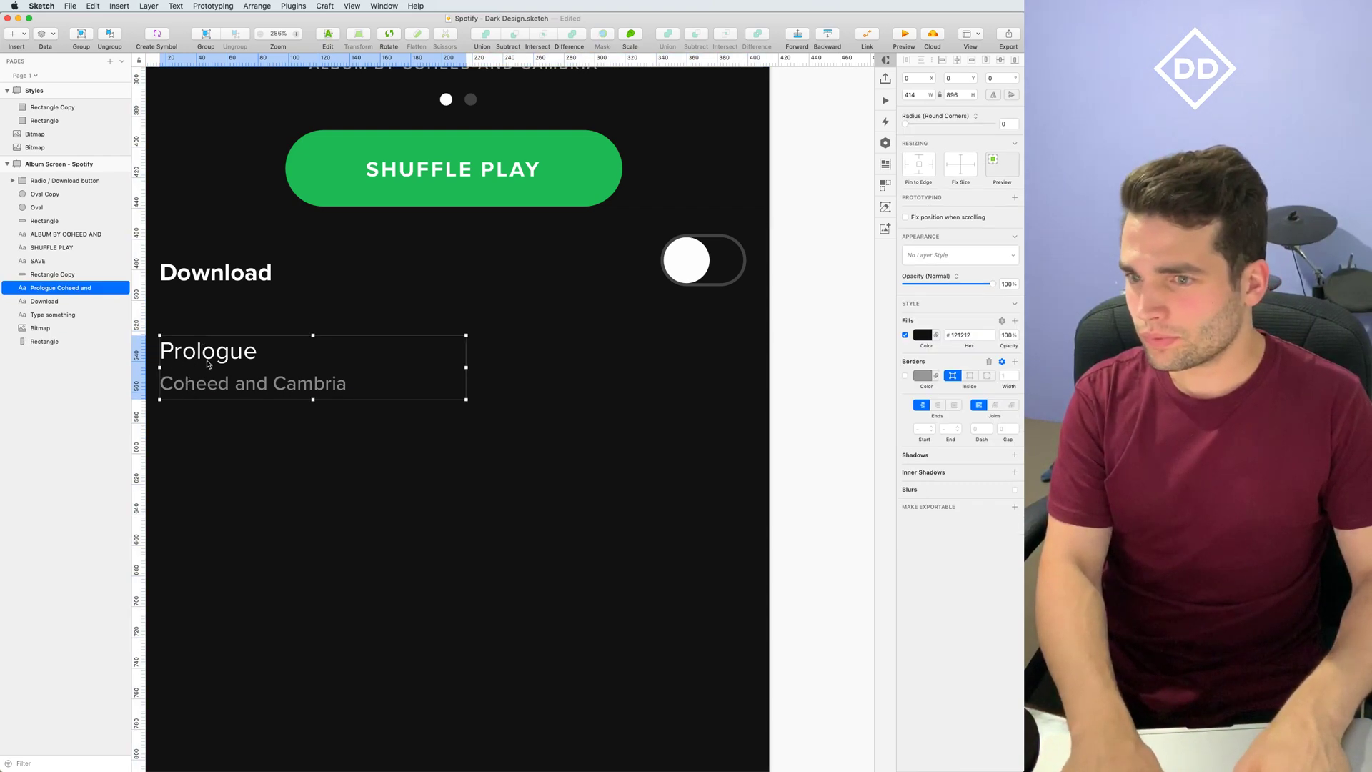
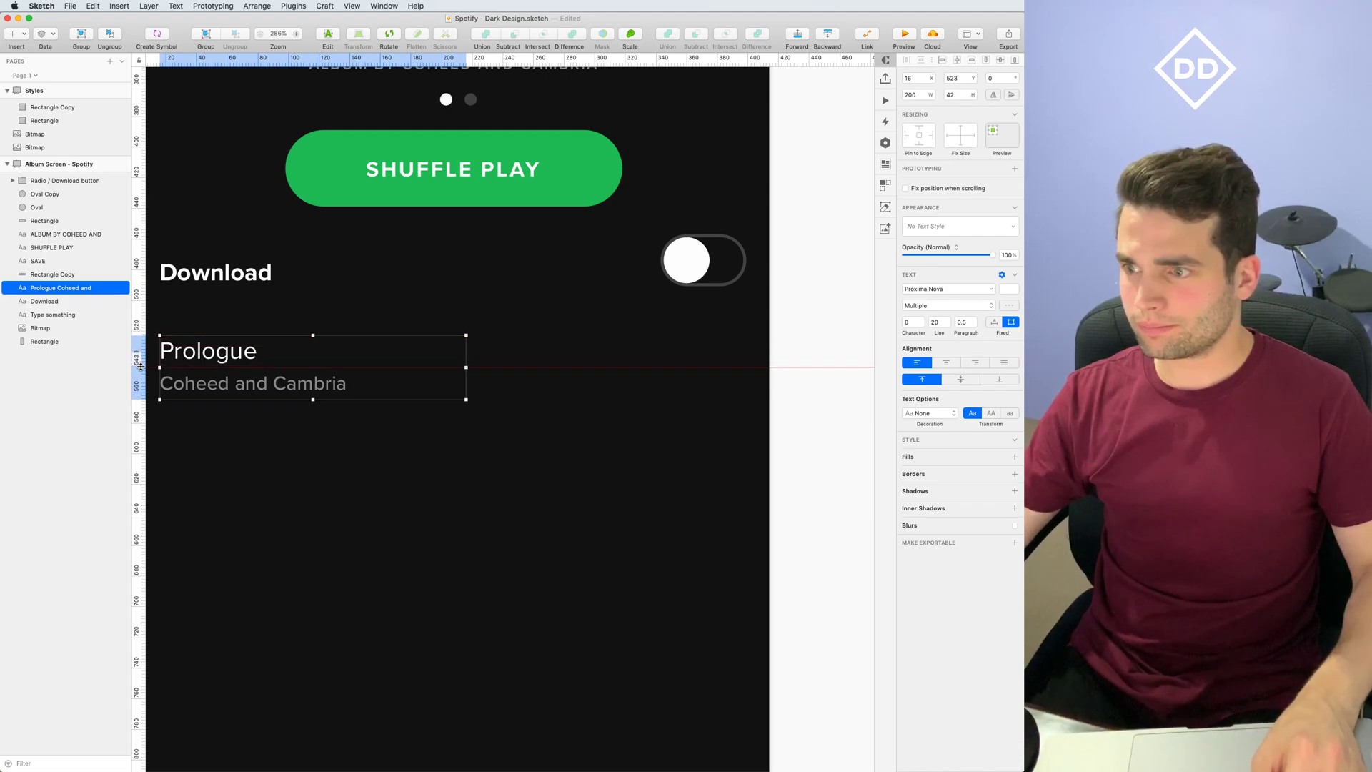
pyautogui.click(141, 366)
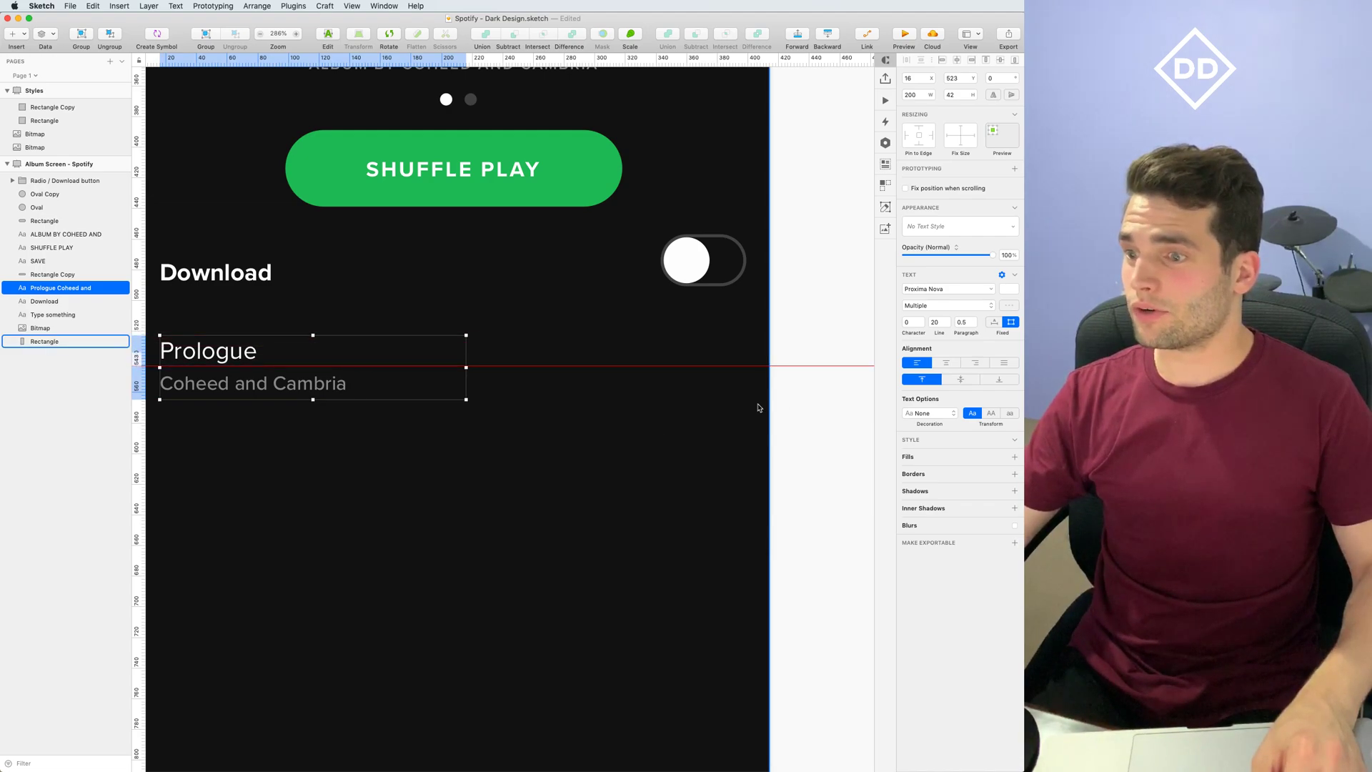
# Draw a circle about 5 px across on the guide, beneath the Download toggle
pyautogui.click(826, 400)
pyautogui.click(736, 365)
pyautogui.scroll(10, 726, 358)
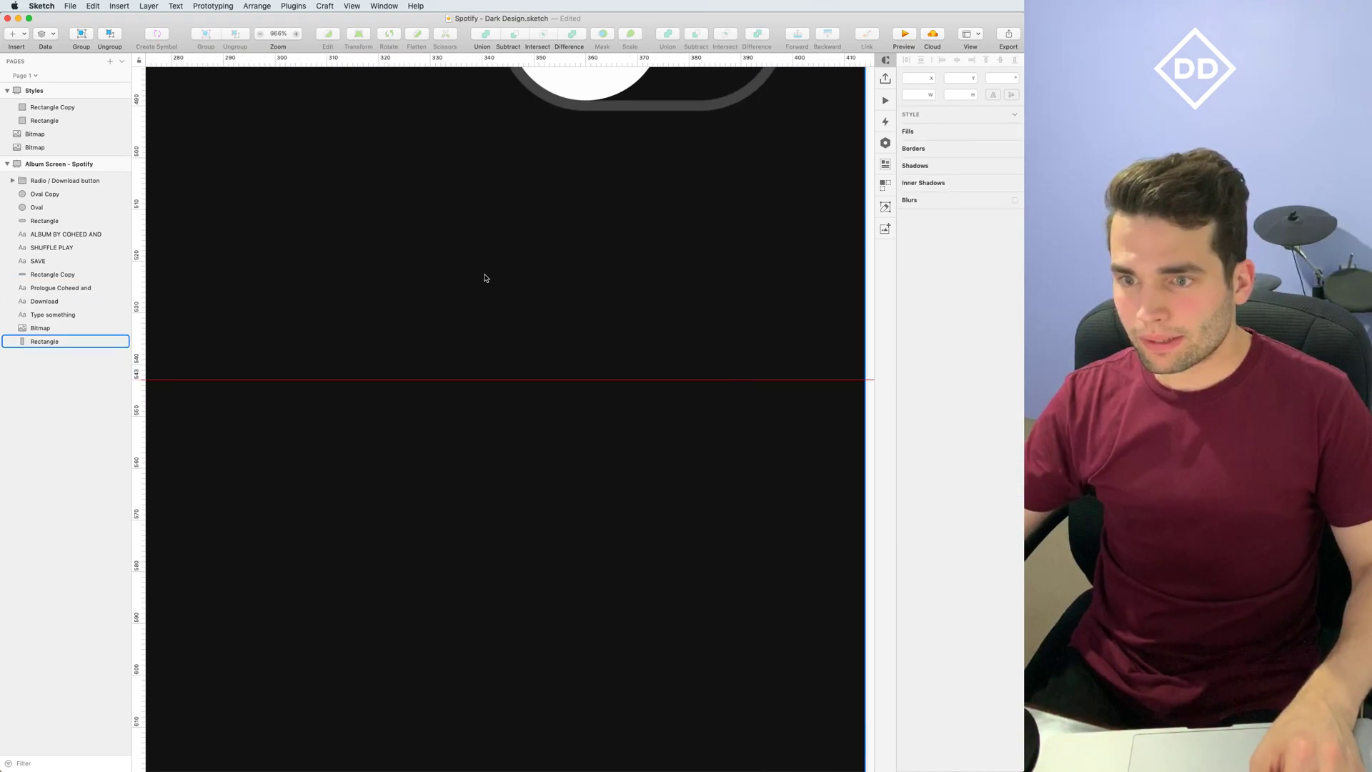
pyautogui.click(17, 35)
pyautogui.moveTo(43, 49)
pyautogui.click(150, 61)
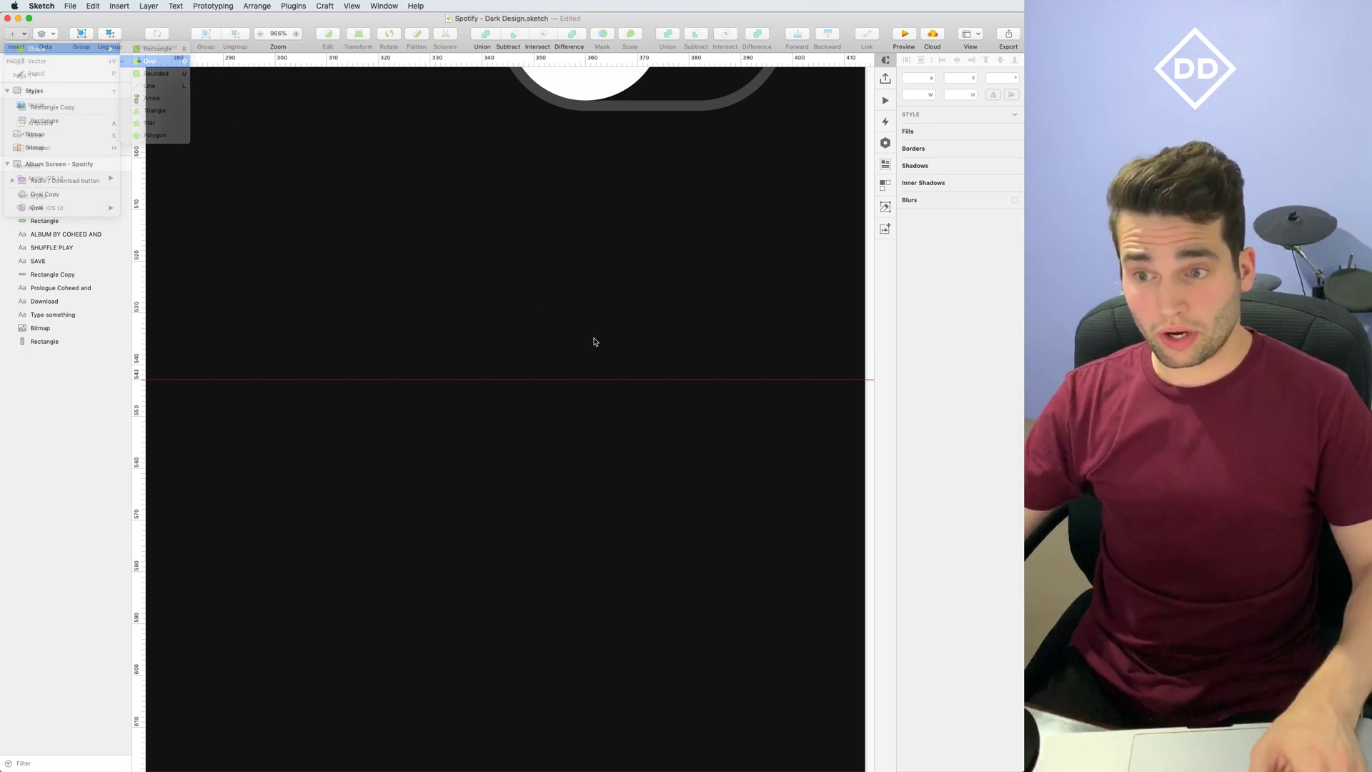
pyautogui.moveTo(570, 384); pyautogui.dragTo(587, 397)
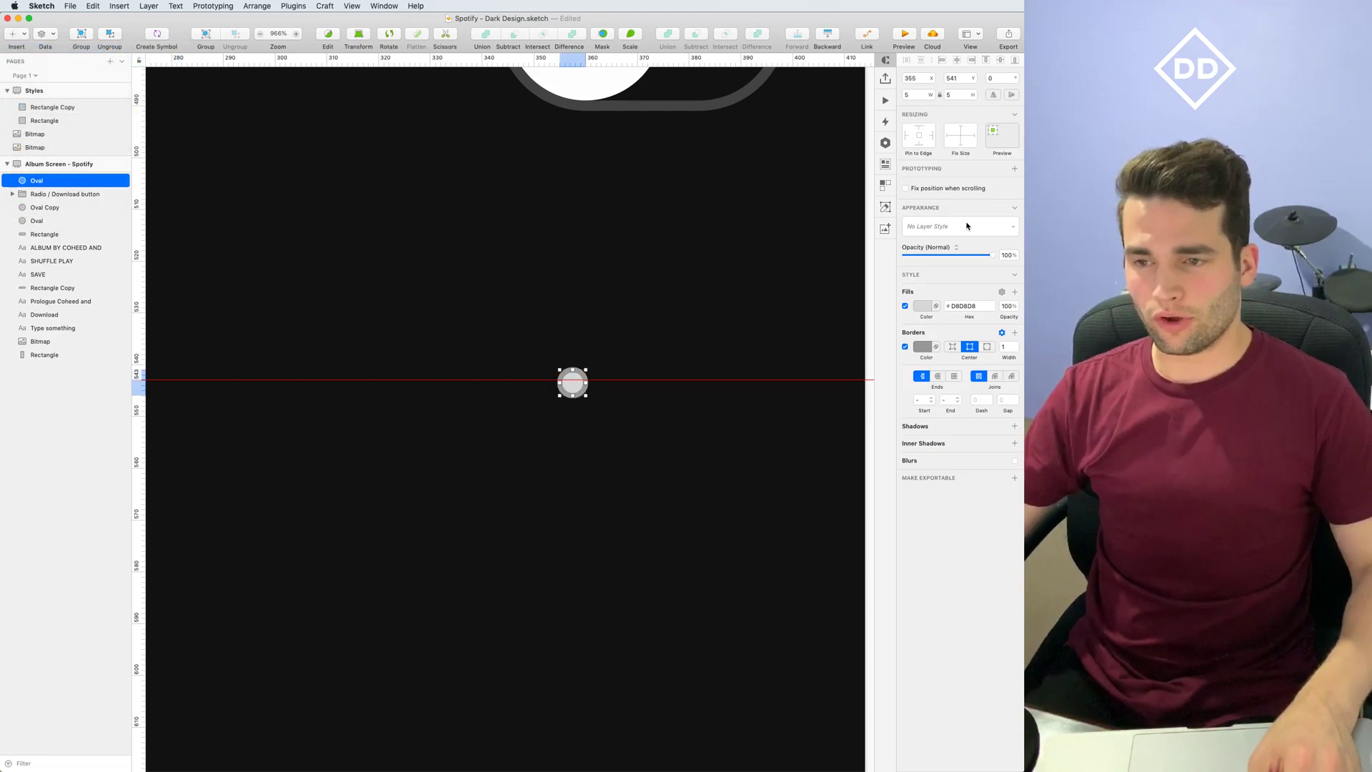
# Make the circle 6 by 6, centre it on the guide at Y 540, and give it a borderless white (FFFFFF) fill
pyautogui.click(931, 93)
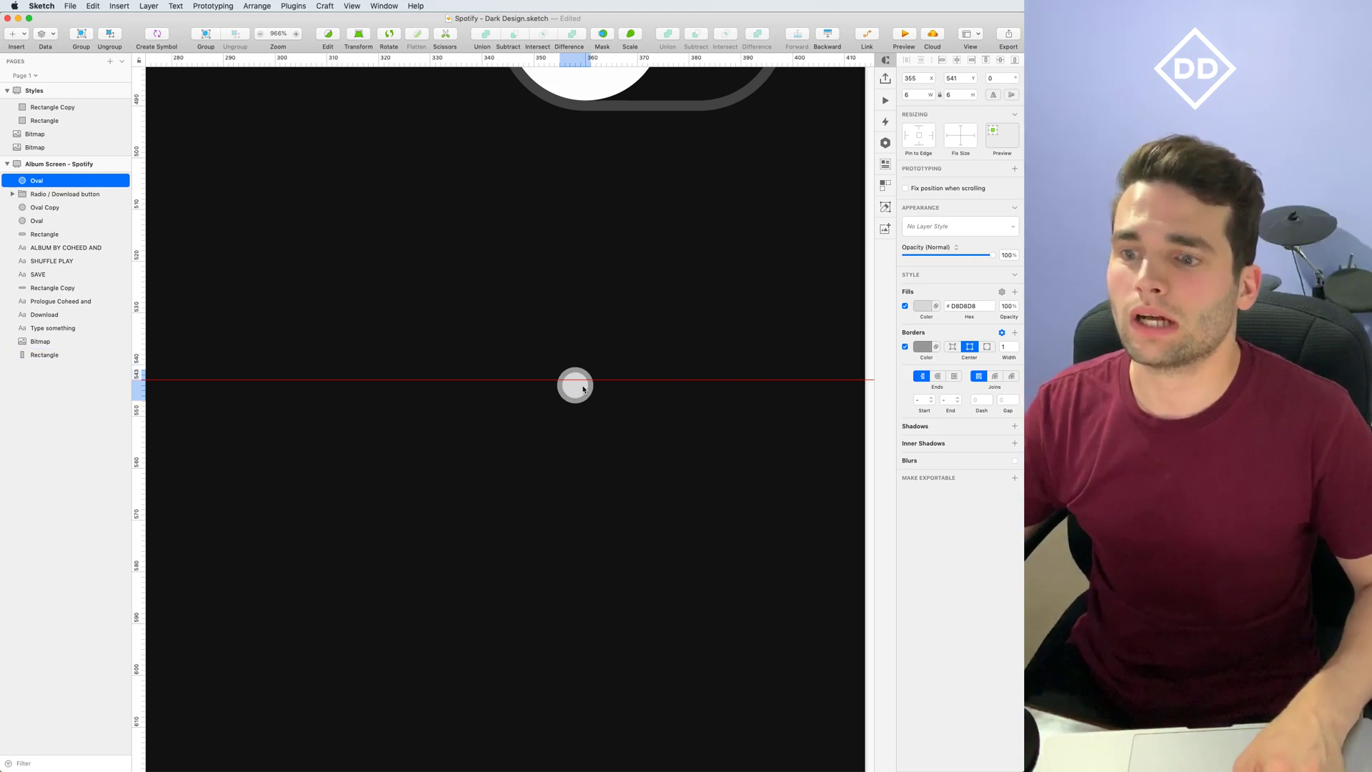
pyautogui.moveTo(584, 389); pyautogui.dragTo(584, 382)
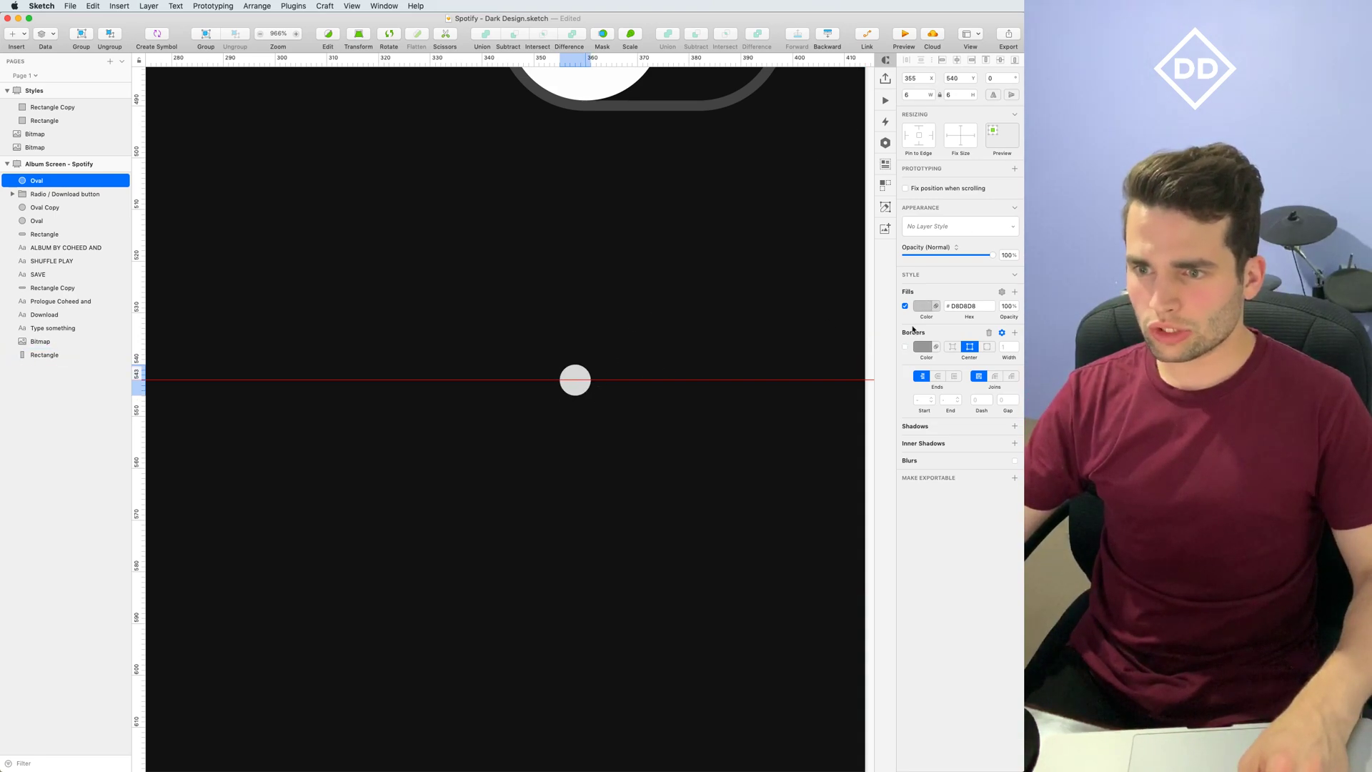
pyautogui.click(922, 306)
pyautogui.click(909, 353)
pyautogui.click(592, 373)
pyautogui.moveTo(585, 379); pyautogui.dragTo(594, 380)
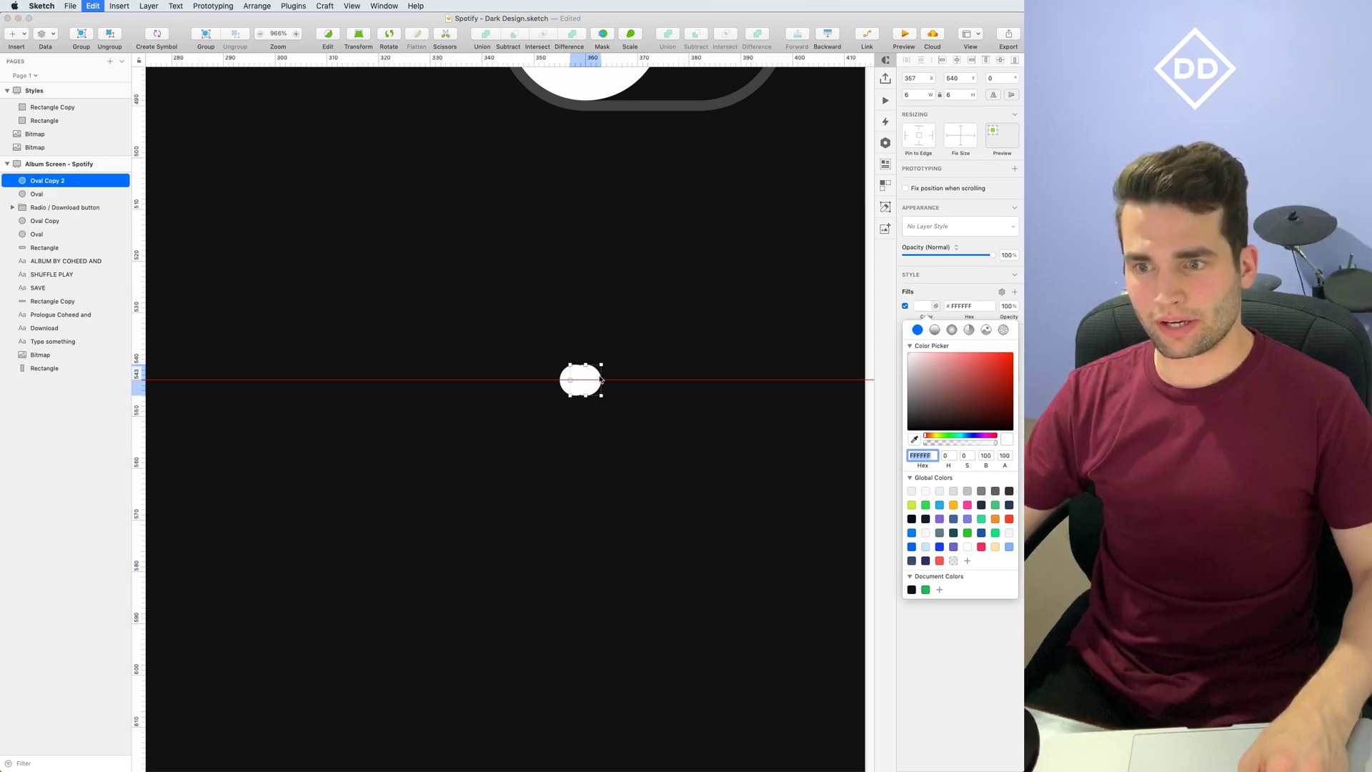
pyautogui.press('super+z')
pyautogui.press('super+z')
pyautogui.scroll(-6, 665, 364)
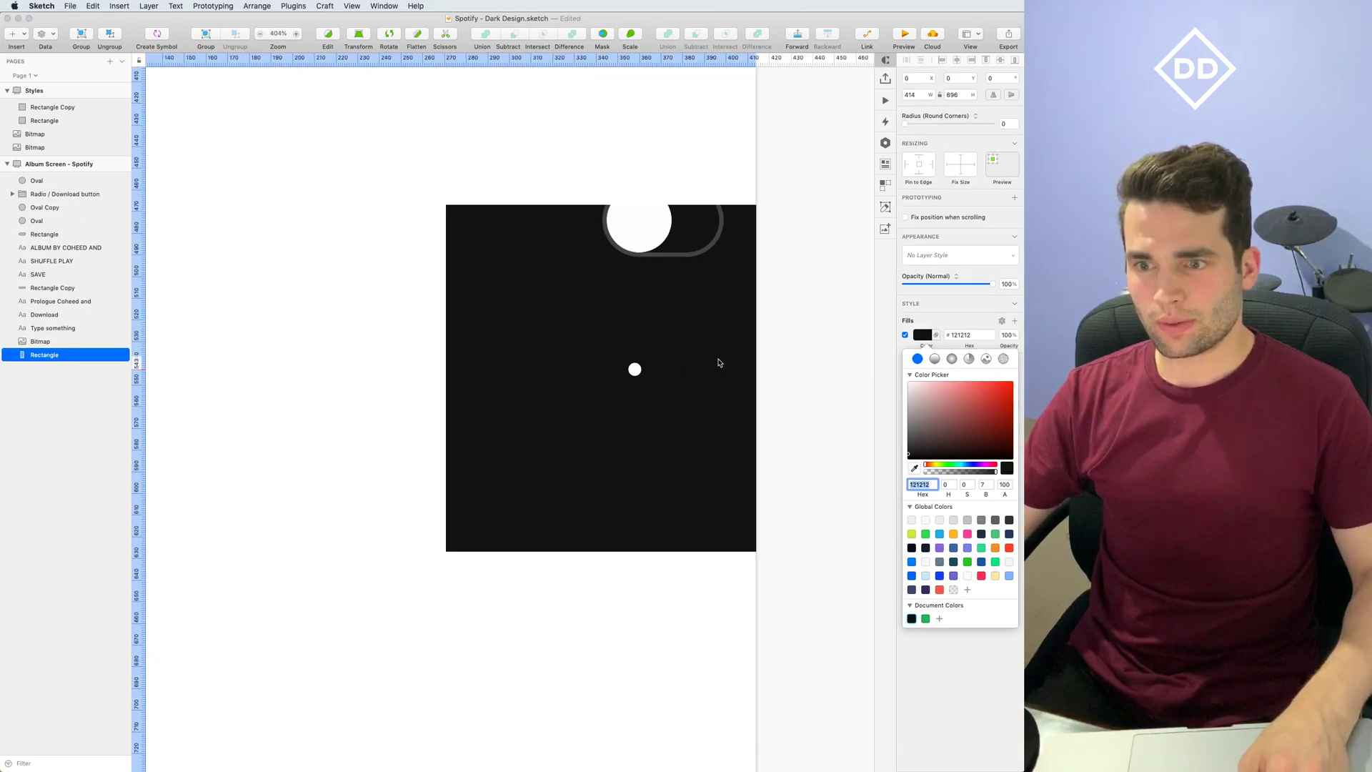
pyautogui.scroll(-6, 717, 362)
pyautogui.scroll(5, 780, 402)
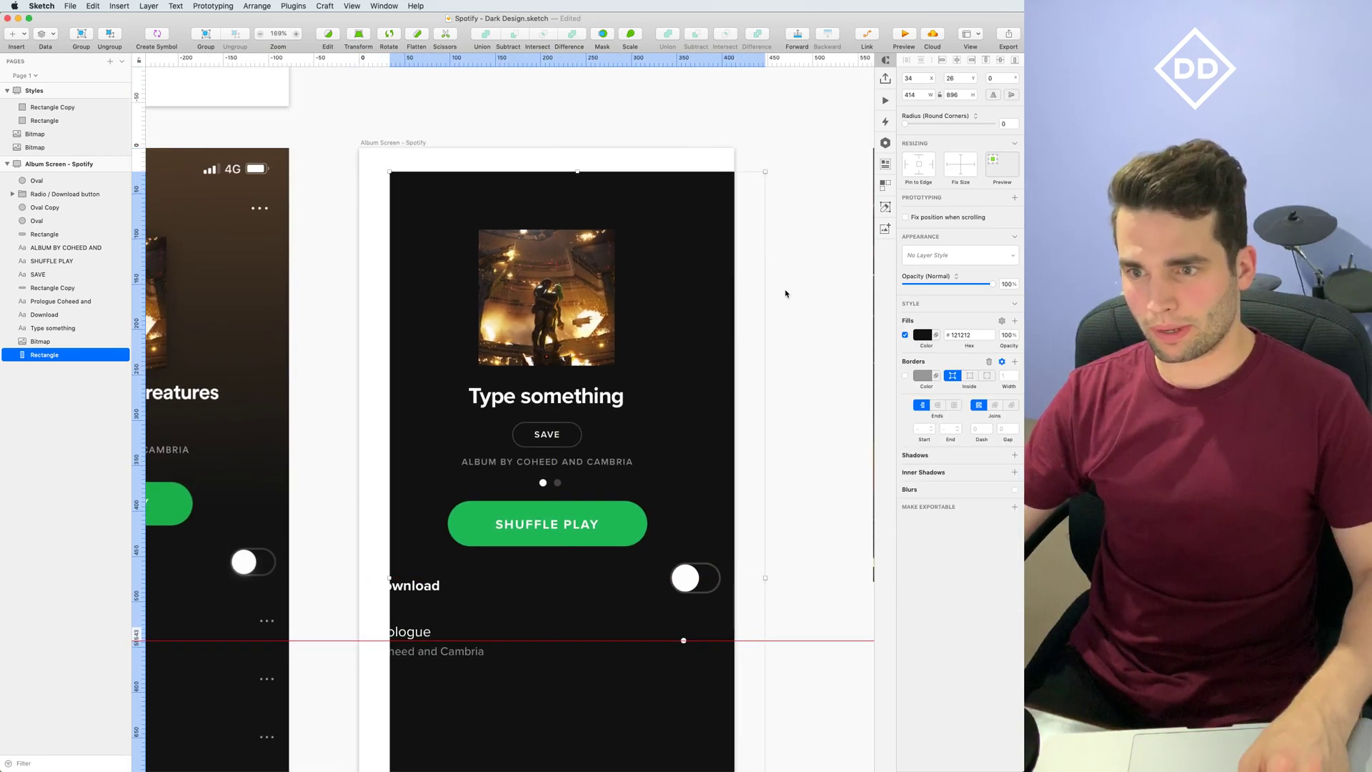
# Rename the artboard's full-size dark rectangle layer as Background and lock it against accidental moves
pyautogui.scroll(6, 719, 429)
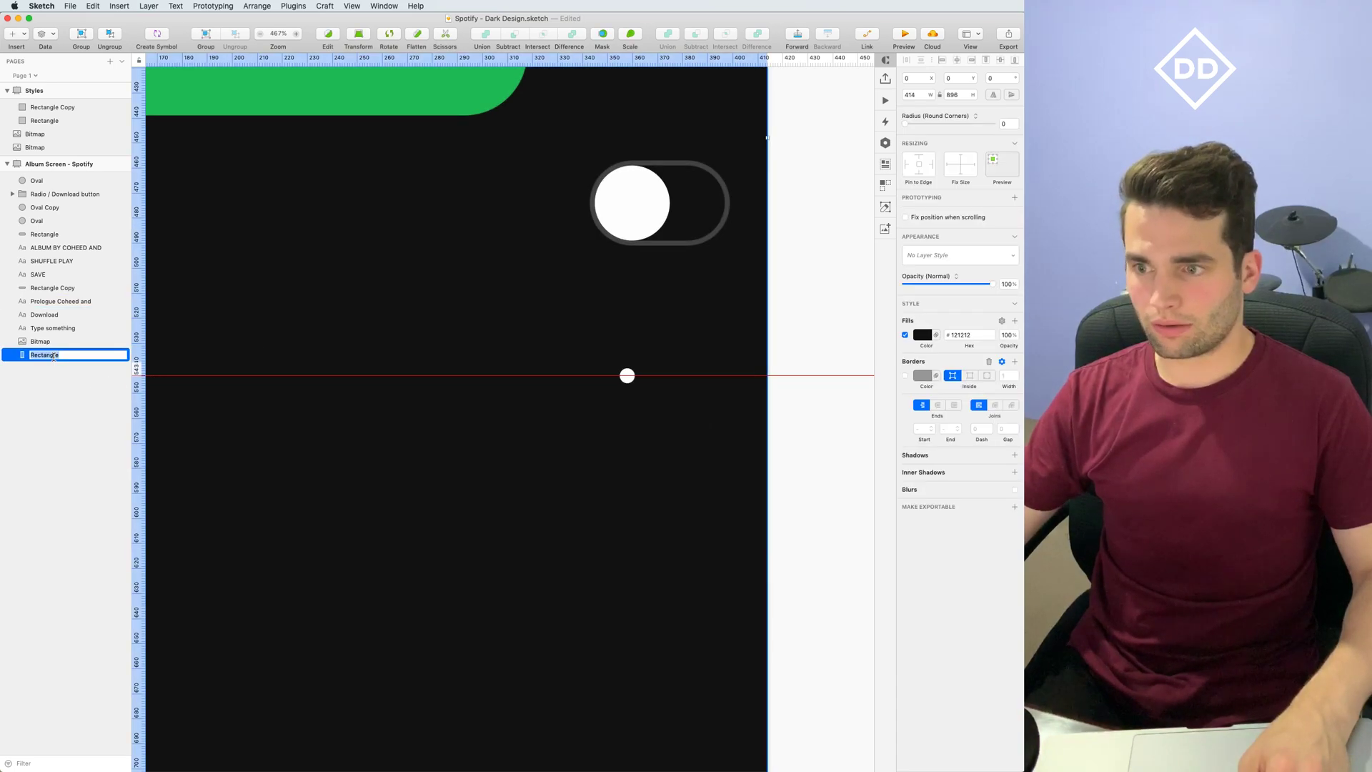
pyautogui.write('kground')
pyautogui.press('Return')
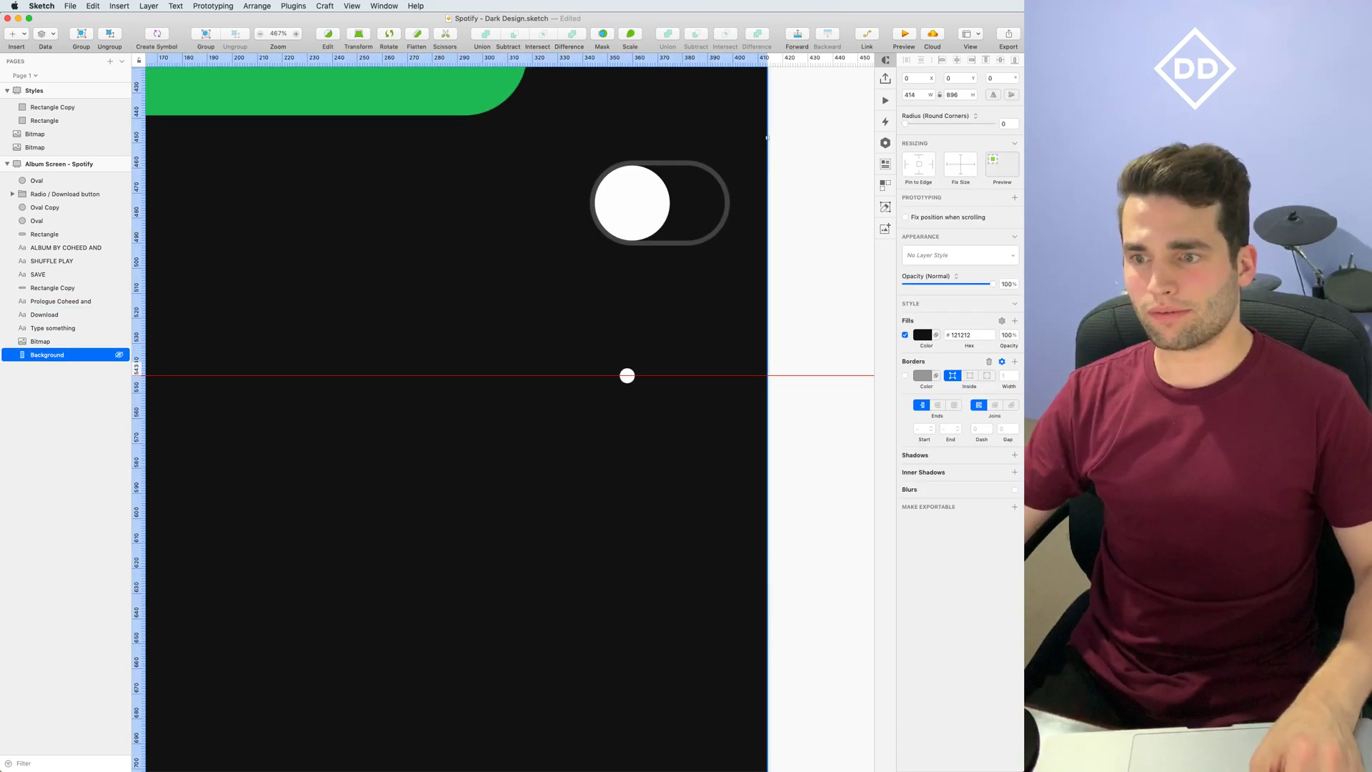
pyautogui.rightClick(75, 355)
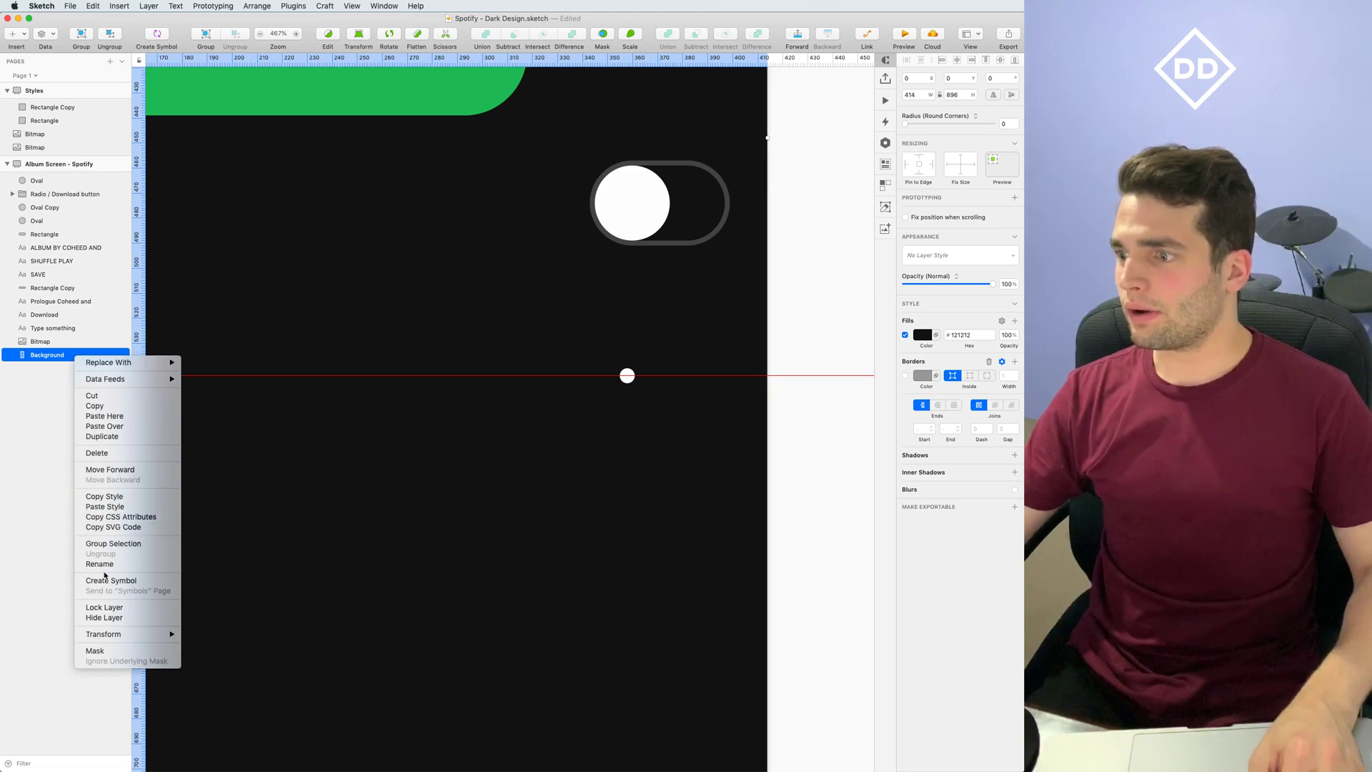
pyautogui.click(105, 607)
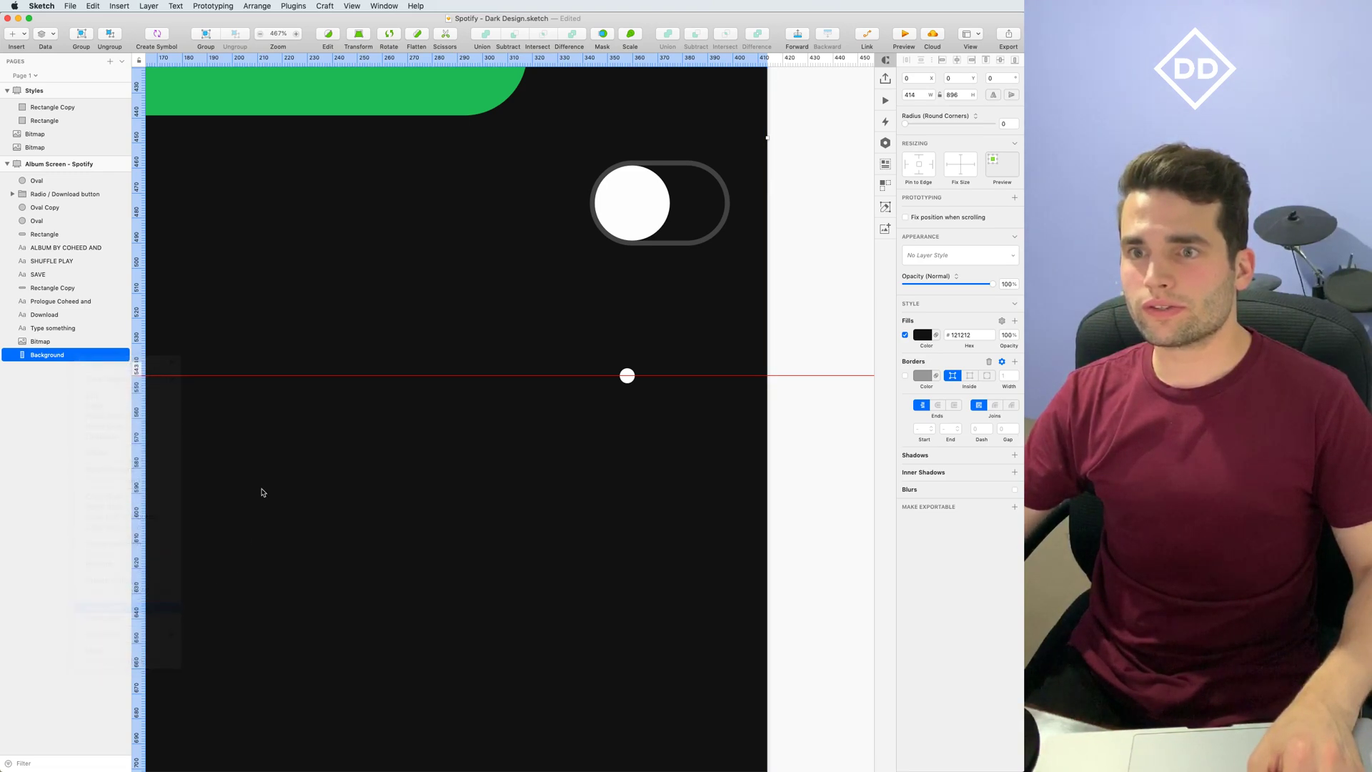
pyautogui.moveTo(398, 492); pyautogui.dragTo(518, 575)
pyautogui.moveTo(534, 487); pyautogui.dragTo(307, 588)
pyautogui.moveTo(336, 718); pyautogui.dragTo(530, 604)
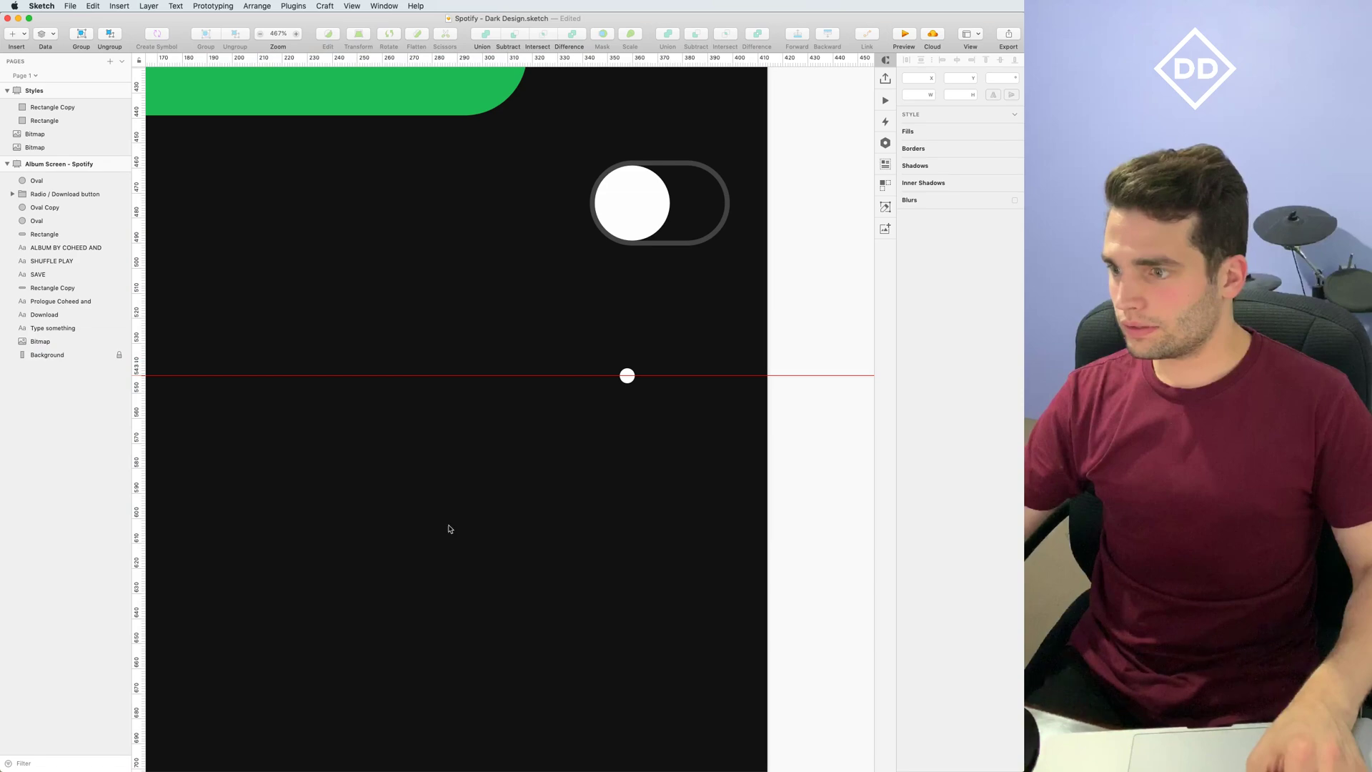
# Duplicate the white circle twice along the guide to form an evenly spaced row of three dots
pyautogui.scroll(5, 672, 400)
pyautogui.click(554, 386)
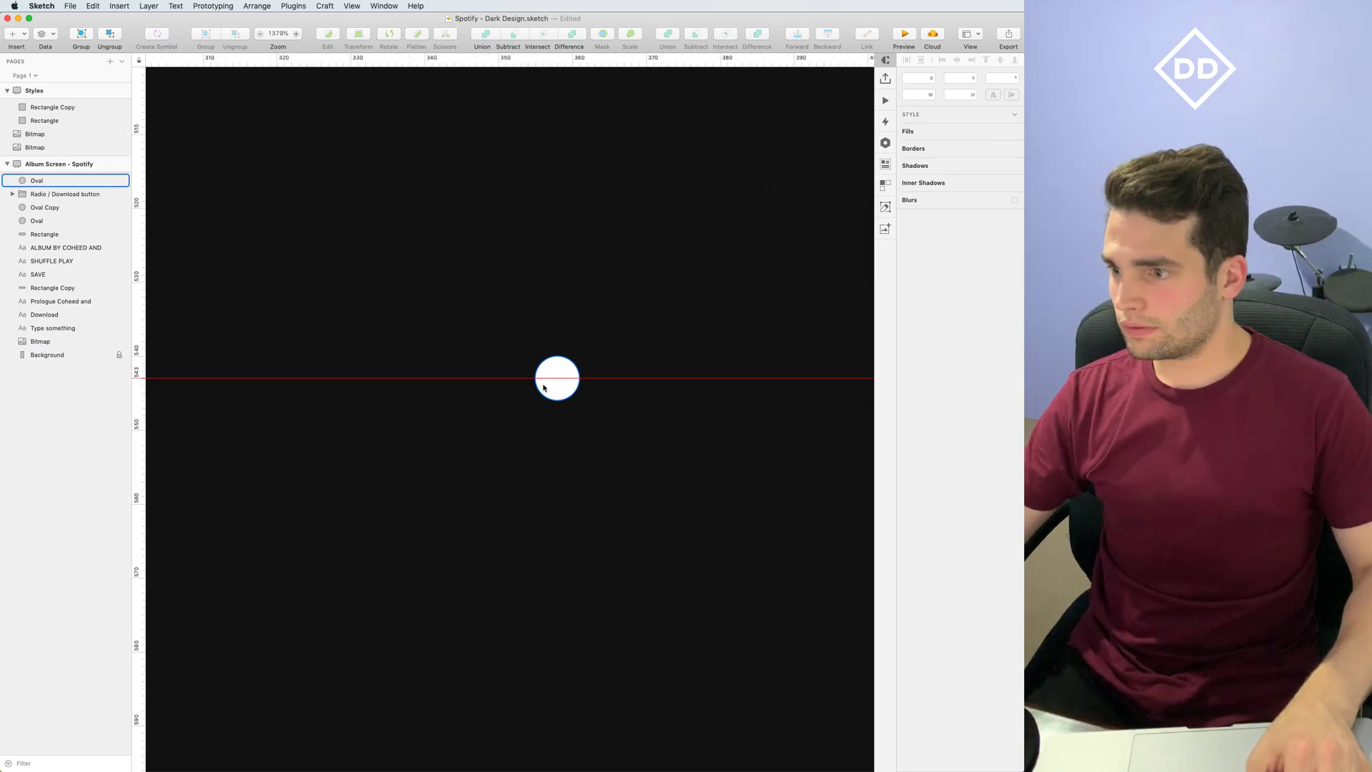
pyautogui.moveTo(551, 393); pyautogui.dragTo(662, 392)
pyautogui.click(685, 413)
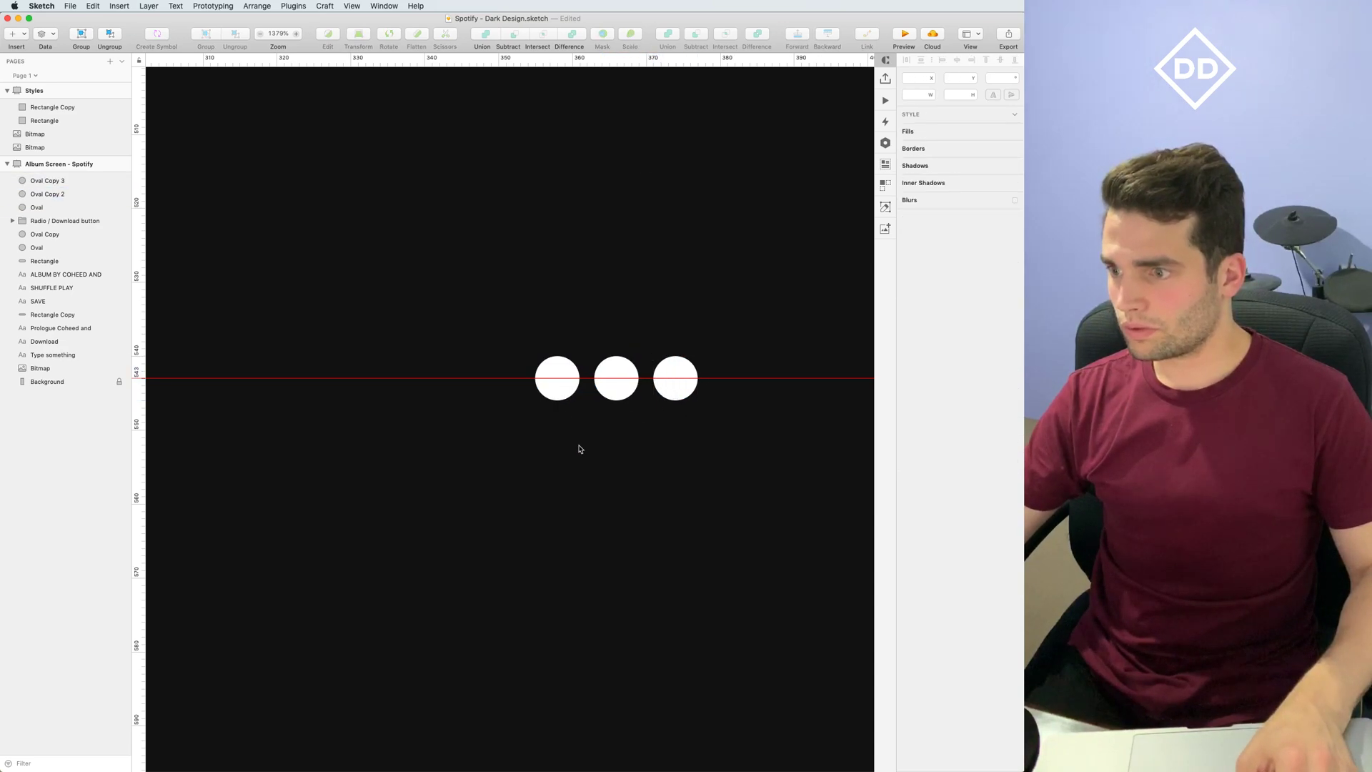
# Widen the gaps between the three dots by moving the first to X 353 and the last outward by an equal amount
pyautogui.click(569, 401)
pyautogui.press('Left')
pyautogui.press('Left')
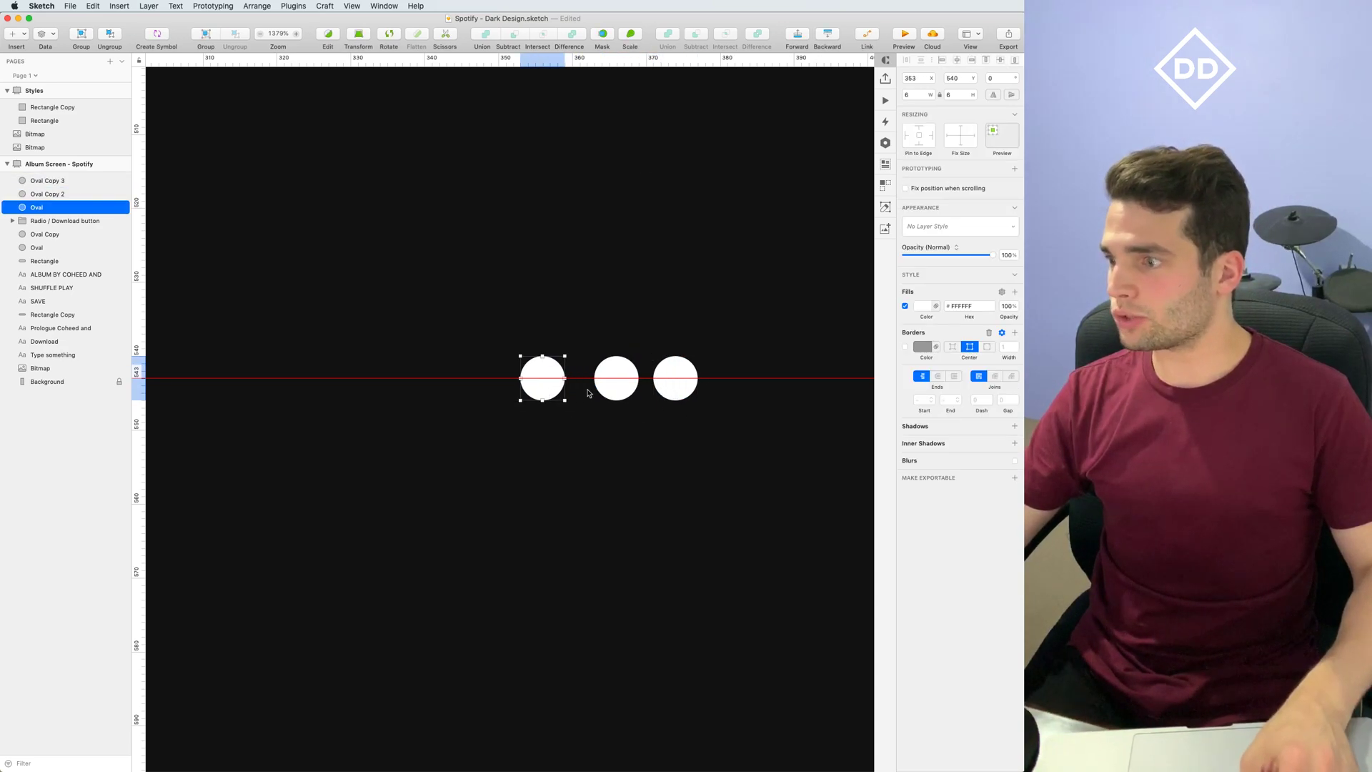
pyautogui.click(613, 384)
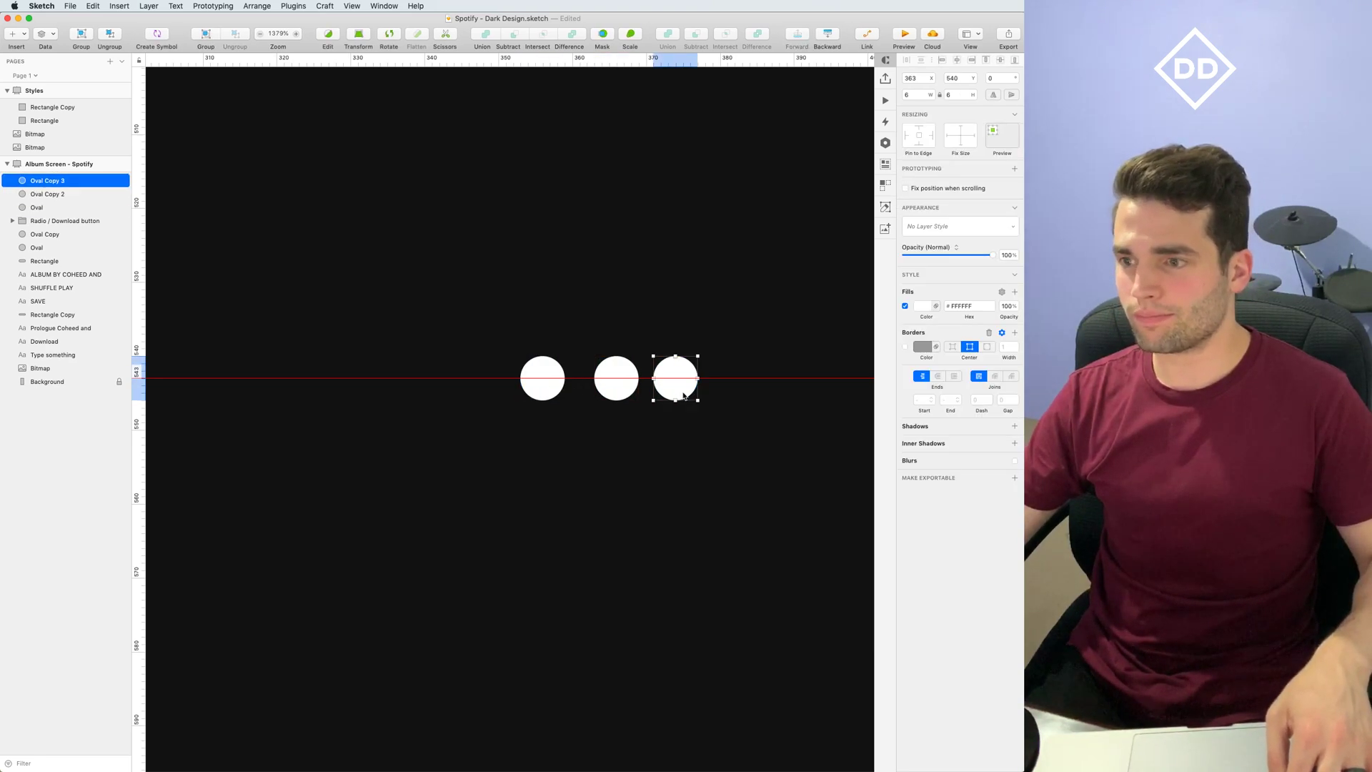
pyautogui.moveTo(672, 389); pyautogui.dragTo(688, 391)
pyautogui.click(662, 465)
# Compare the dots with the reference screenshot and set the size of all three to 3 by 3
pyautogui.scroll(-10, 662, 465)
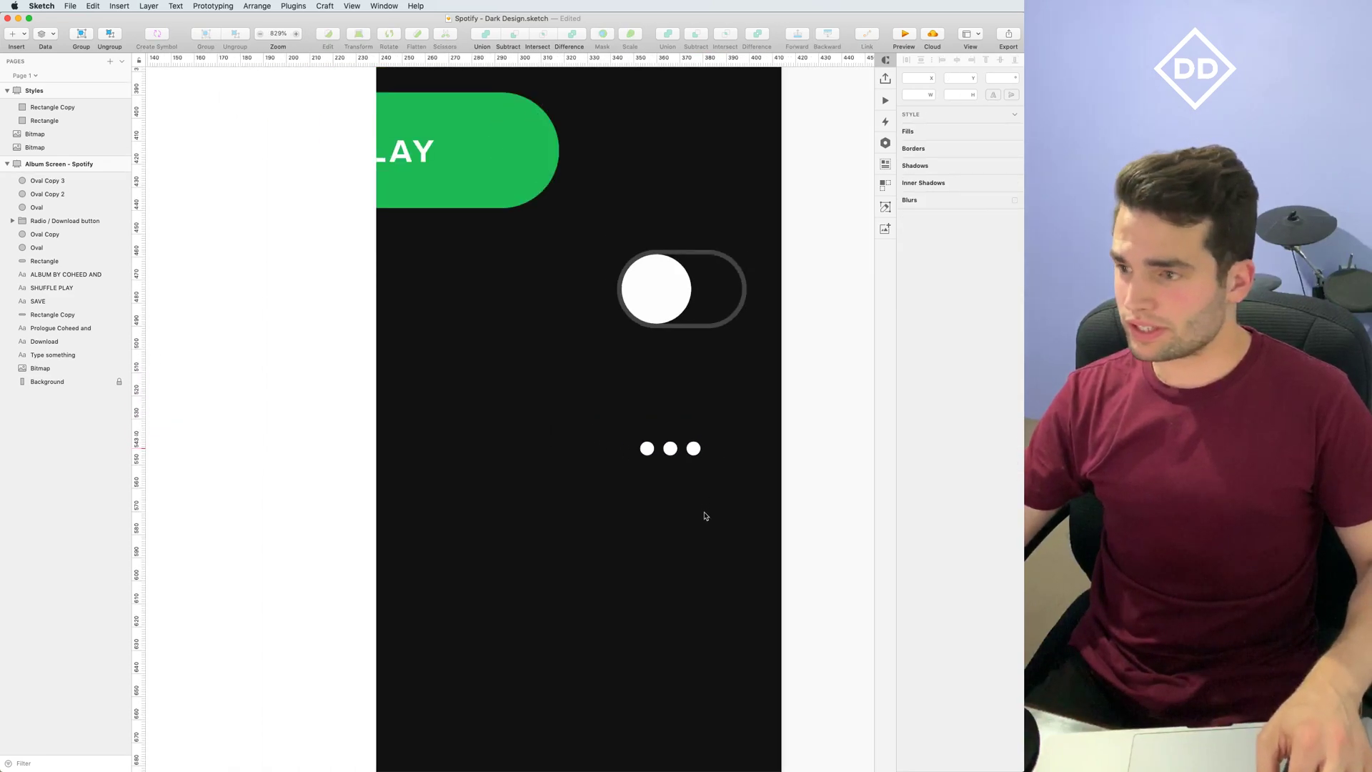
pyautogui.scroll(-2, 711, 542)
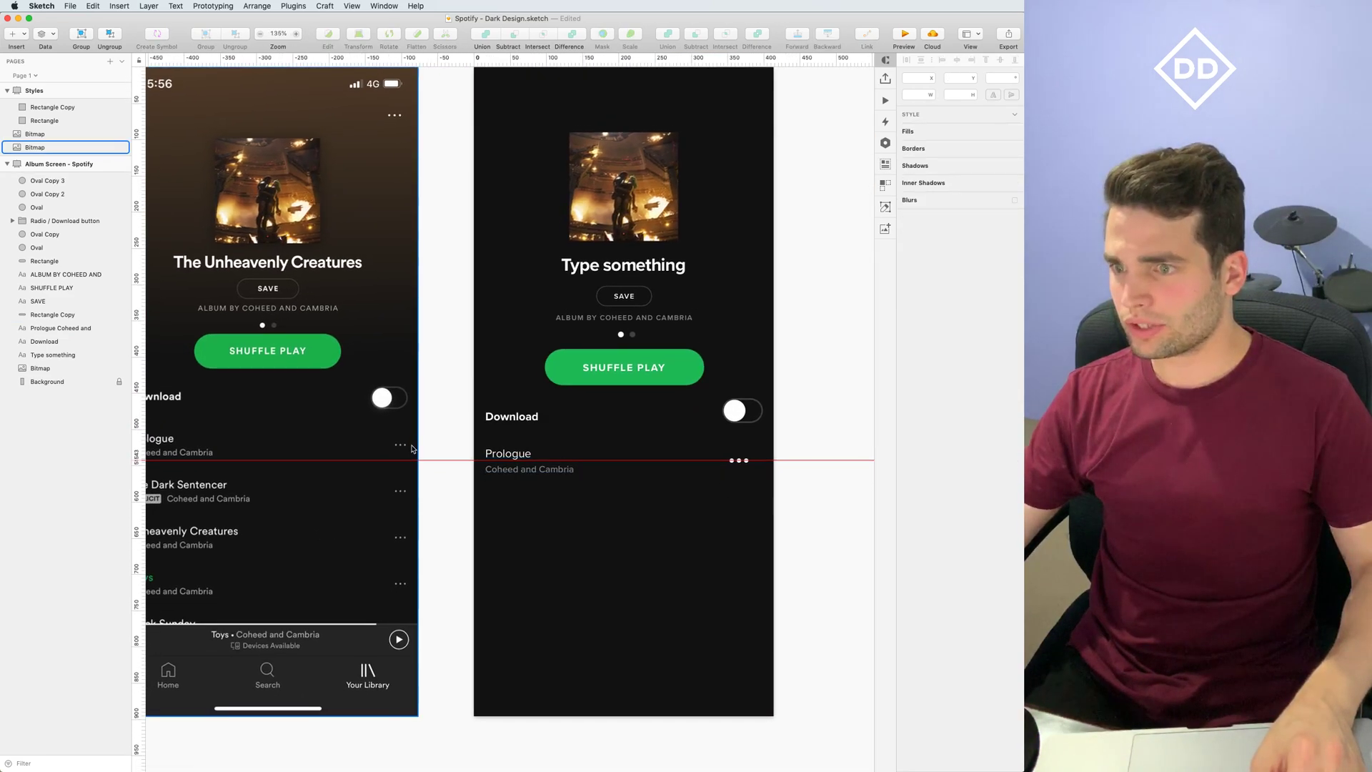
pyautogui.hscroll(-5, 451, 428)
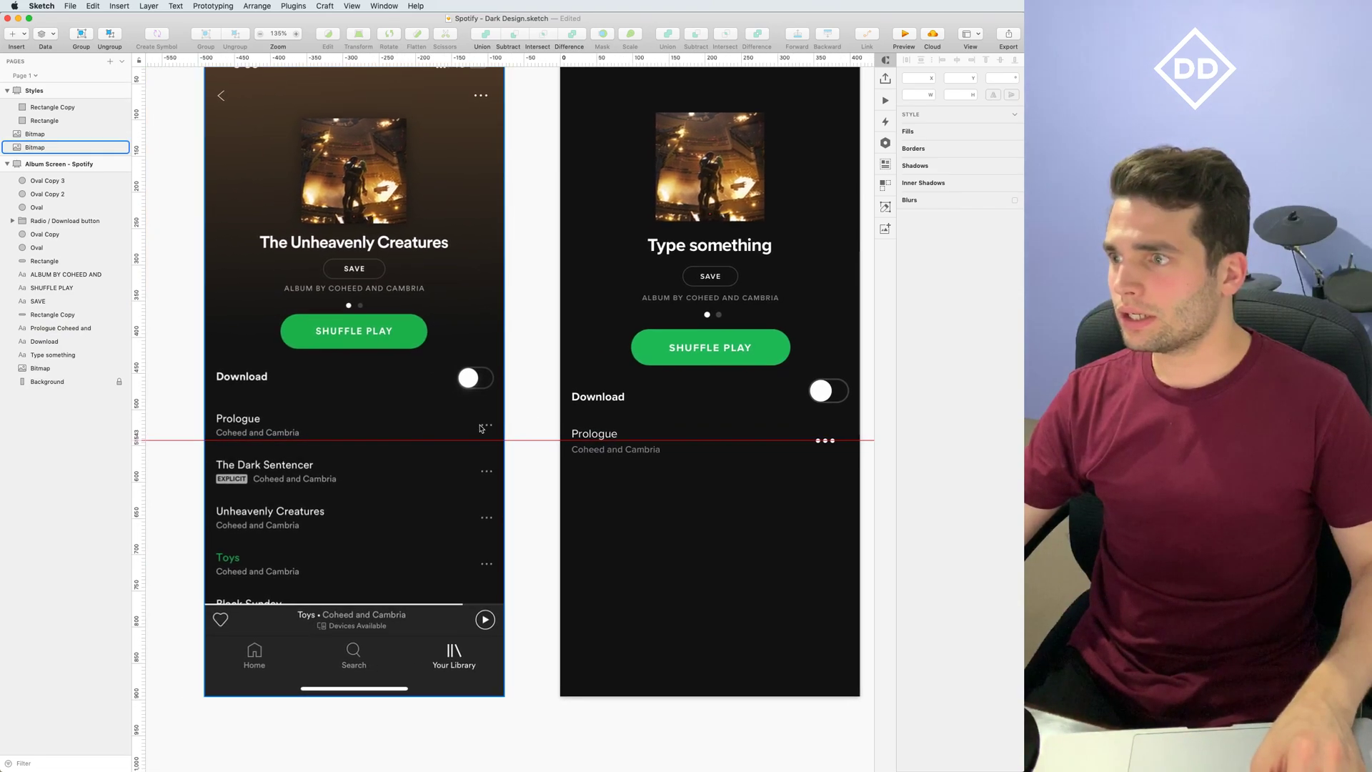
pyautogui.scroll(3, 856, 440)
pyautogui.moveTo(749, 411); pyautogui.dragTo(825, 447)
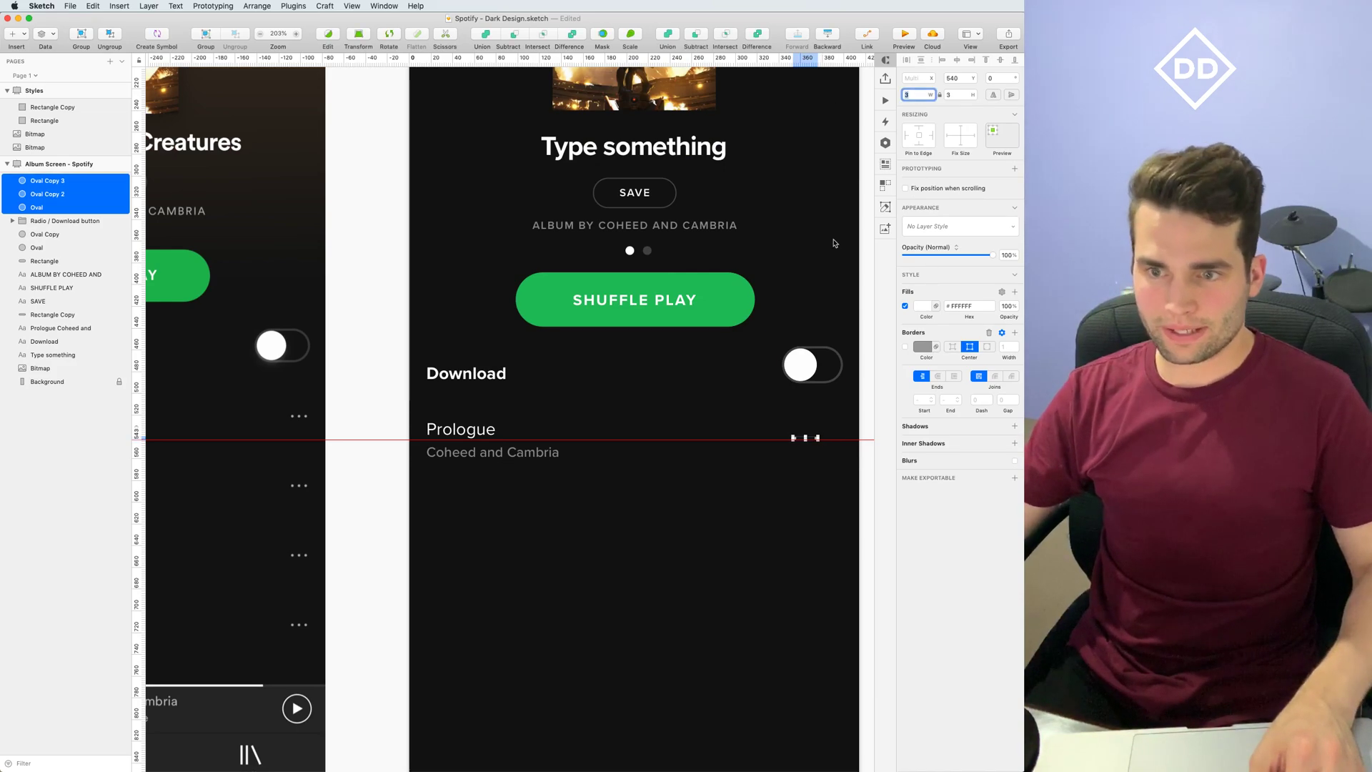
pyautogui.click(778, 542)
# Try the three dots at 2 by 2, and set them back to 3 by 3
pyautogui.hscroll(-5, 803, 500)
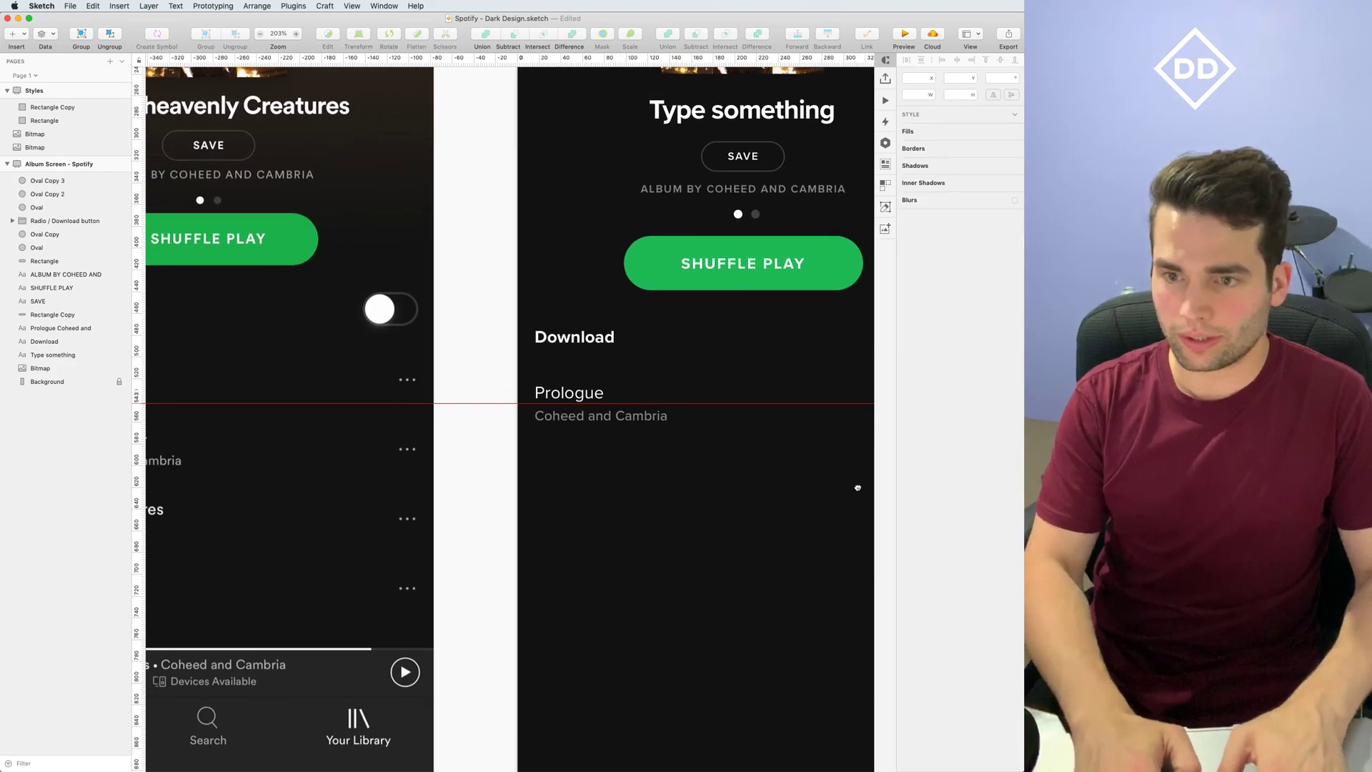
pyautogui.hscroll(5, 858, 487)
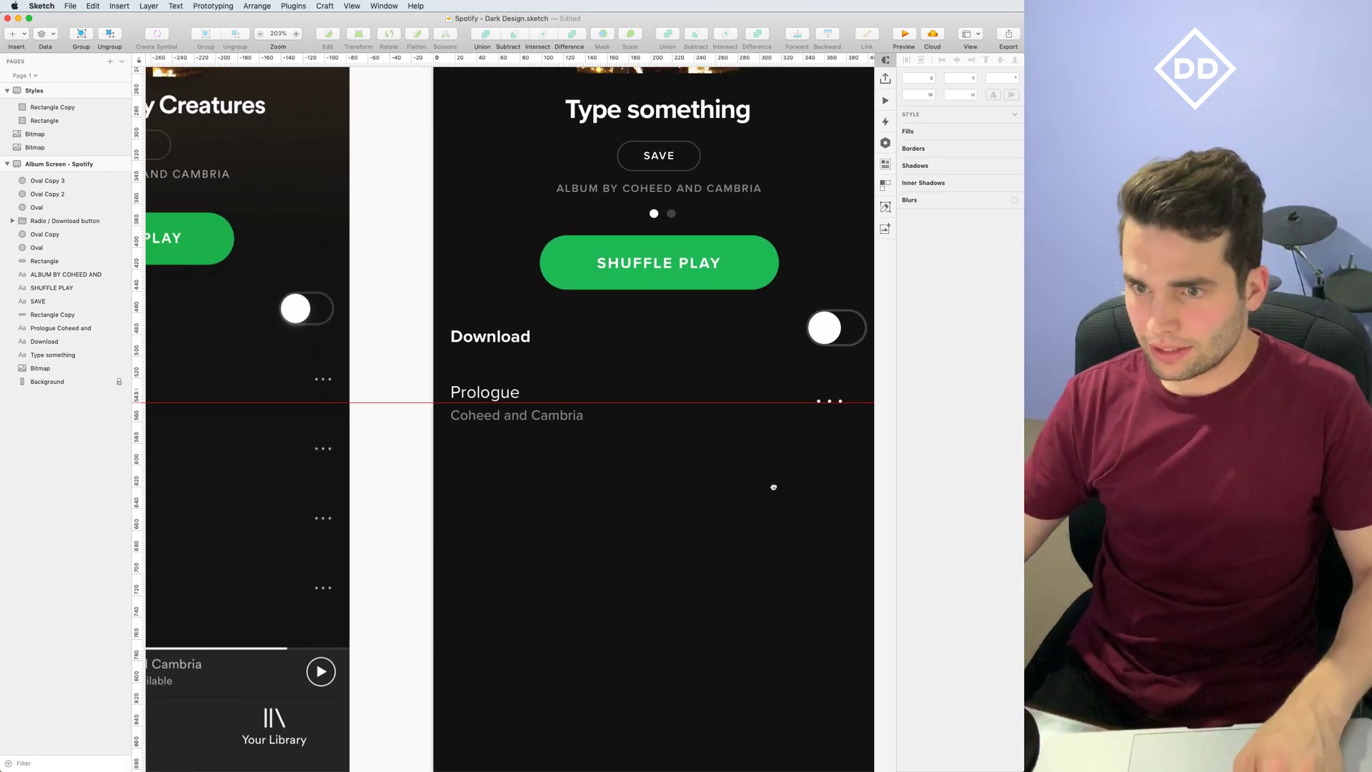
pyautogui.hscroll(3, 773, 487)
pyautogui.moveTo(826, 449); pyautogui.dragTo(777, 439)
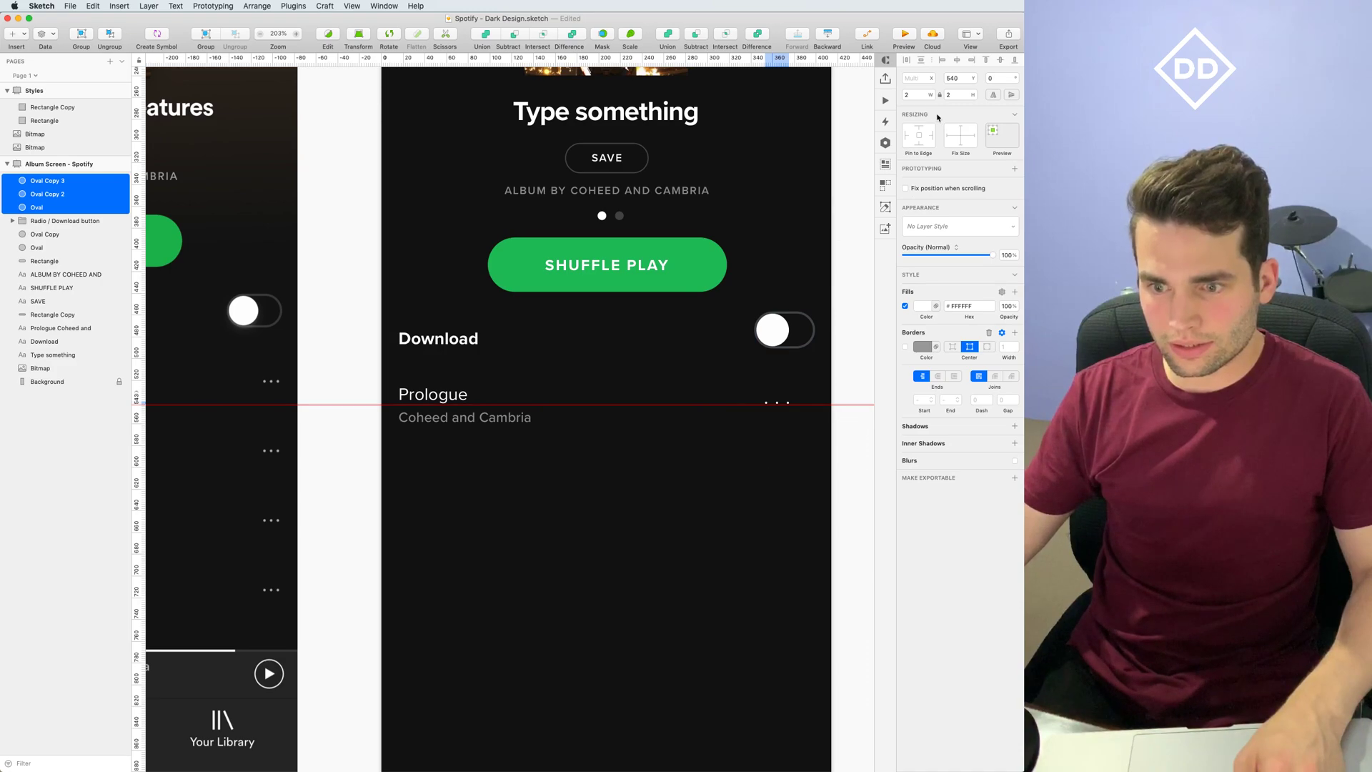
pyautogui.press('Up')
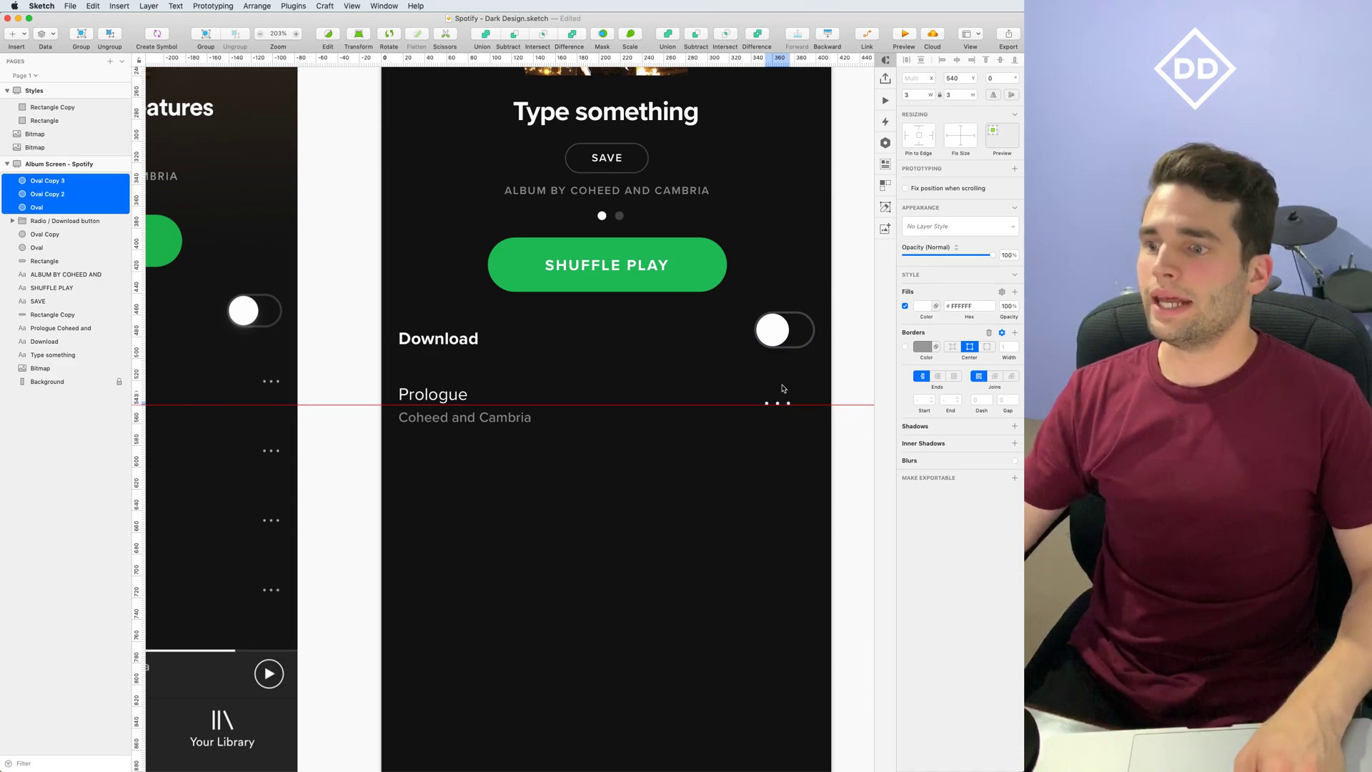
# Tighten the row of dots by moving the first to X 356 and the last inward, keeping both gaps equal
pyautogui.scroll(10, 782, 388)
pyautogui.hscroll(3, 790, 407)
pyautogui.press('Escape')
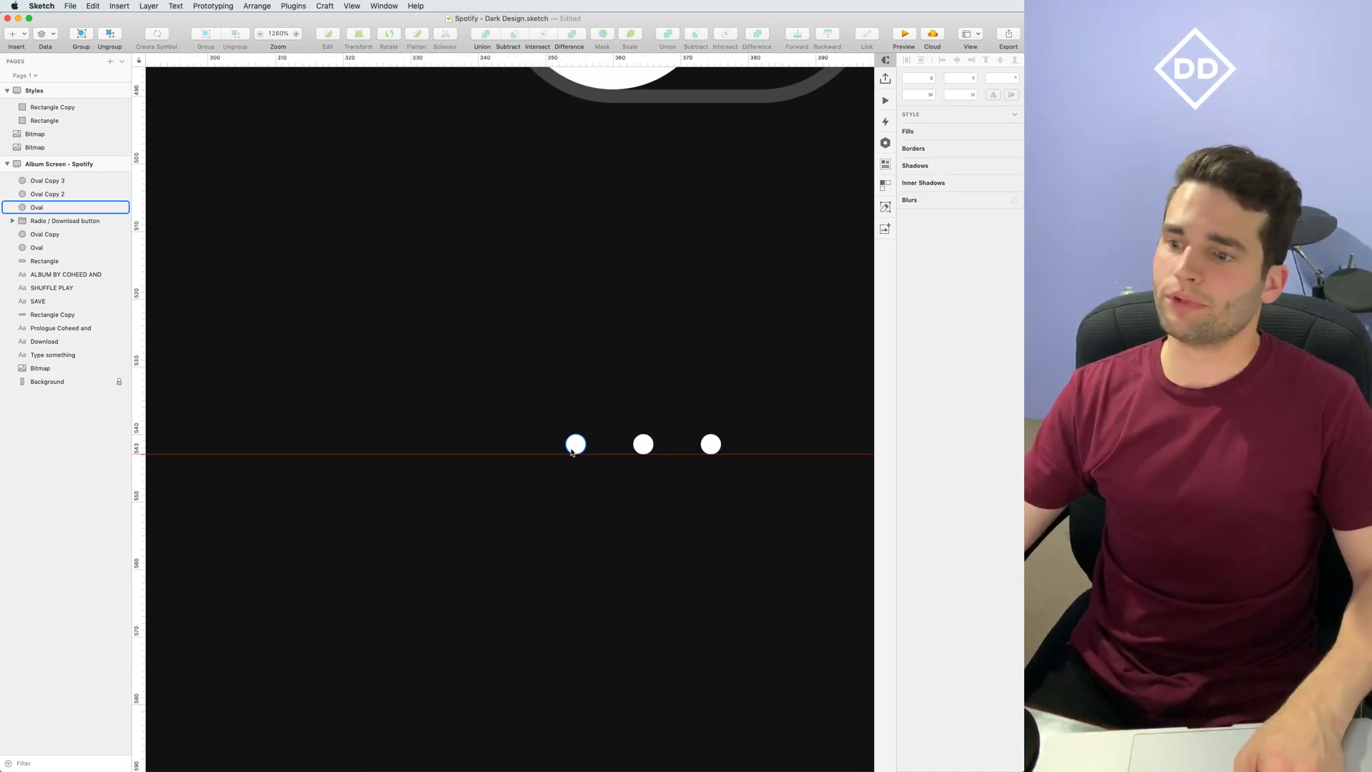
pyautogui.moveTo(573, 451); pyautogui.dragTo(594, 452)
pyautogui.keyDown('shift'); pyautogui.click(641, 446); pyautogui.keyUp('shift')
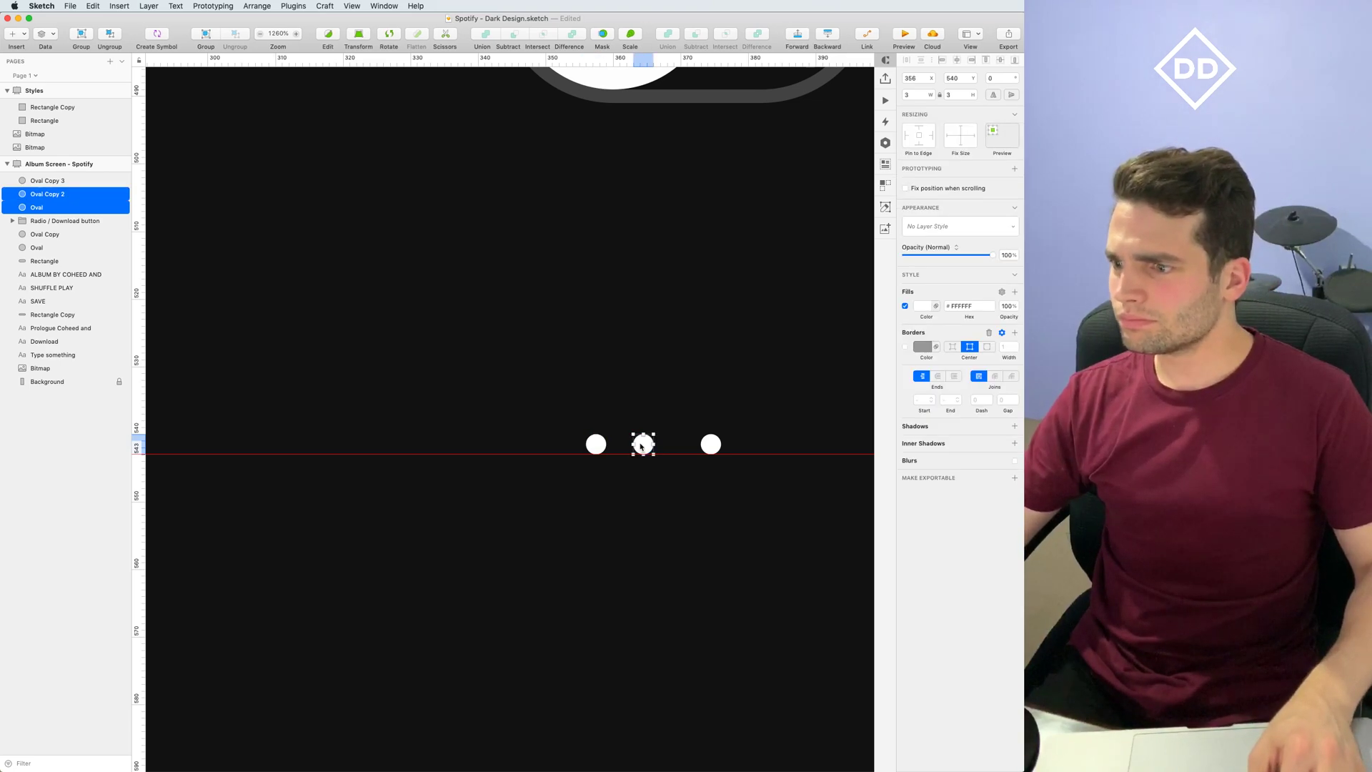
pyautogui.moveTo(710, 445); pyautogui.dragTo(741, 466)
pyautogui.click(729, 462)
pyautogui.scroll(-5, 757, 469)
pyautogui.click(760, 431)
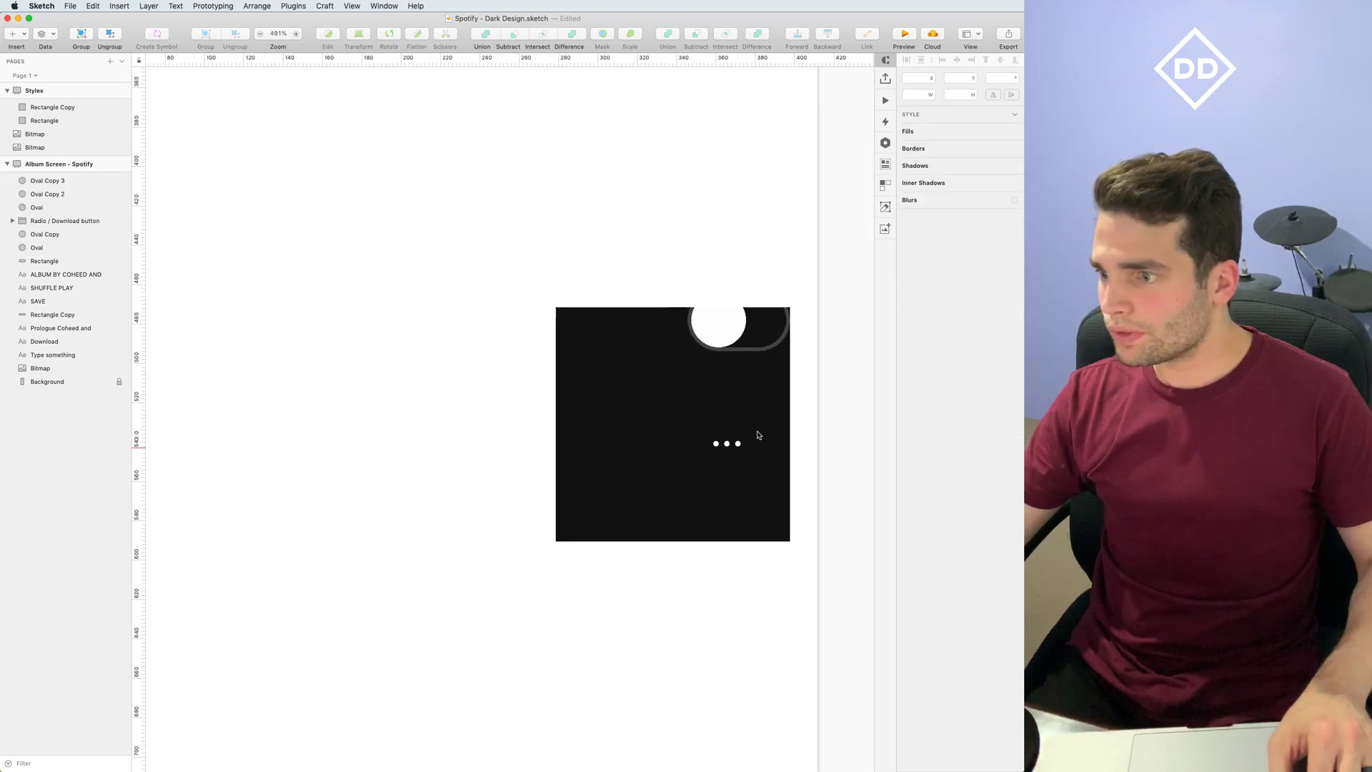
# Move the three dots to X 383, Y 541, aligning them with the Download toggle's right edge and centering them beside the Prologue text
pyautogui.scroll(-2, 718, 408)
pyautogui.scroll(-3, 763, 399)
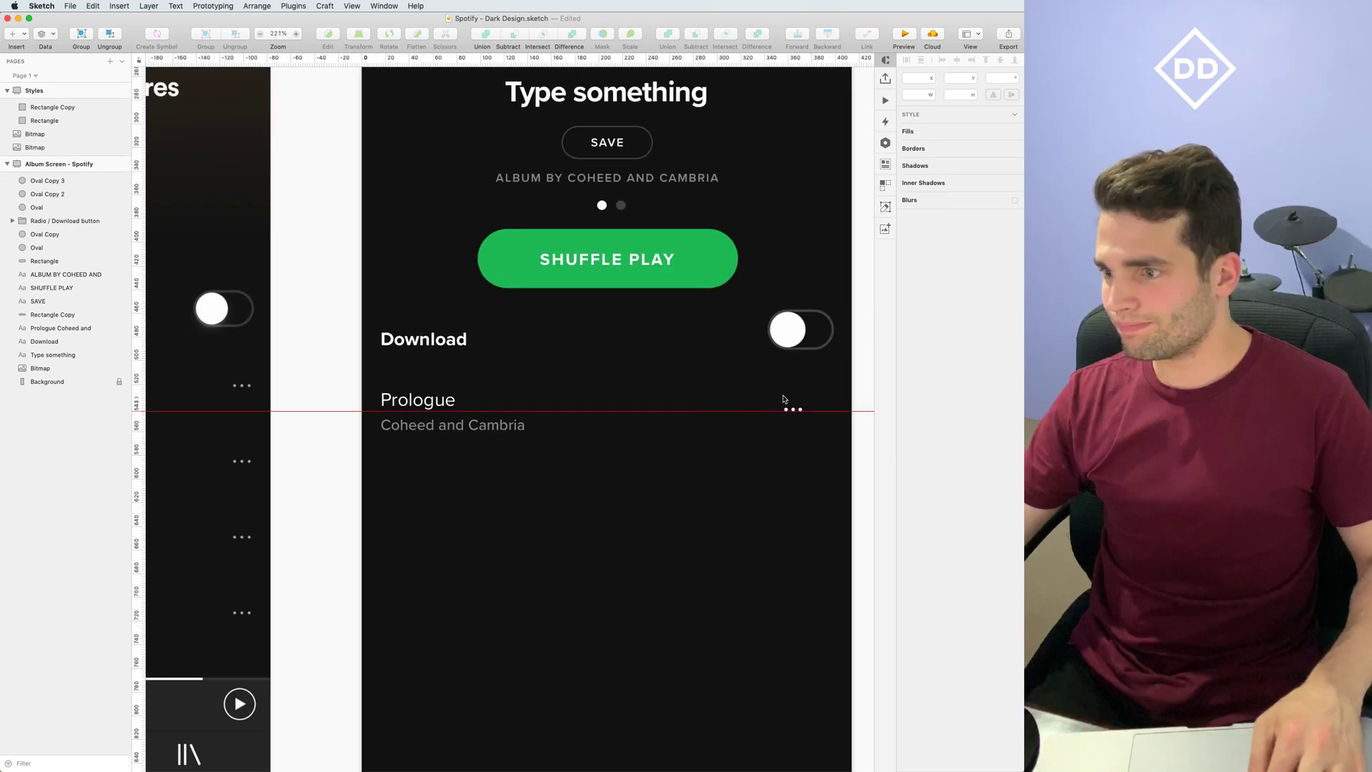
pyautogui.moveTo(708, 395); pyautogui.dragTo(762, 432)
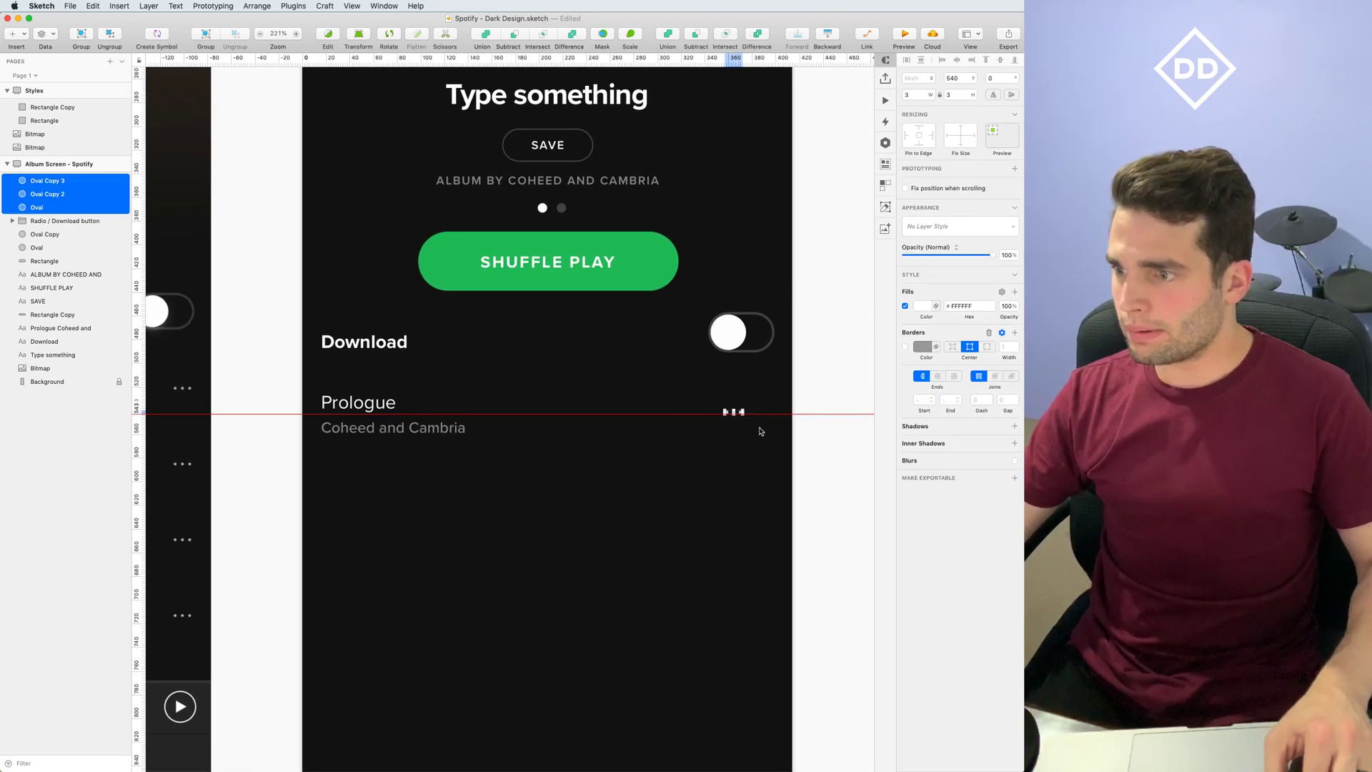
pyautogui.hotkey('shift', 'Right')
pyautogui.hotkey('shift', 'Right')
pyautogui.hotkey('shift', 'Right')
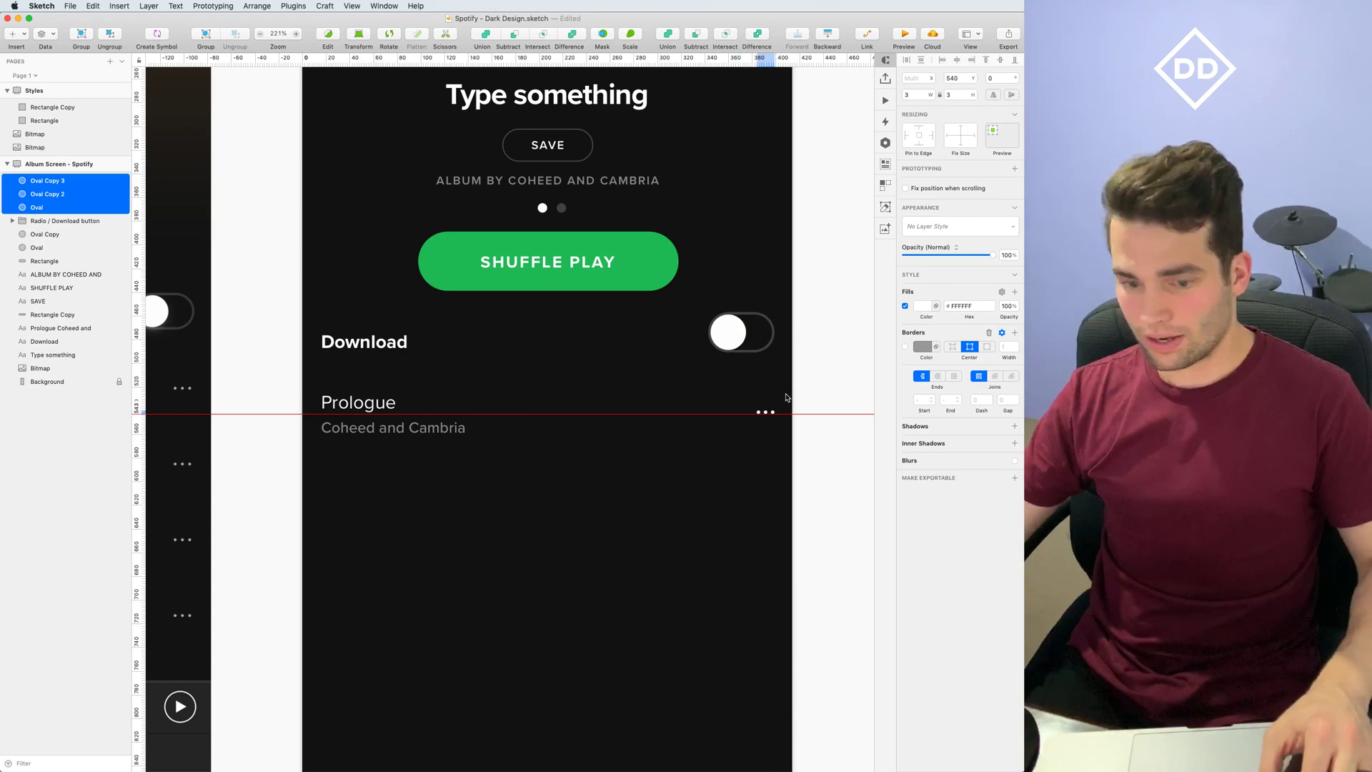
pyautogui.press('Left')
pyautogui.press('Left')
pyautogui.press('Left')
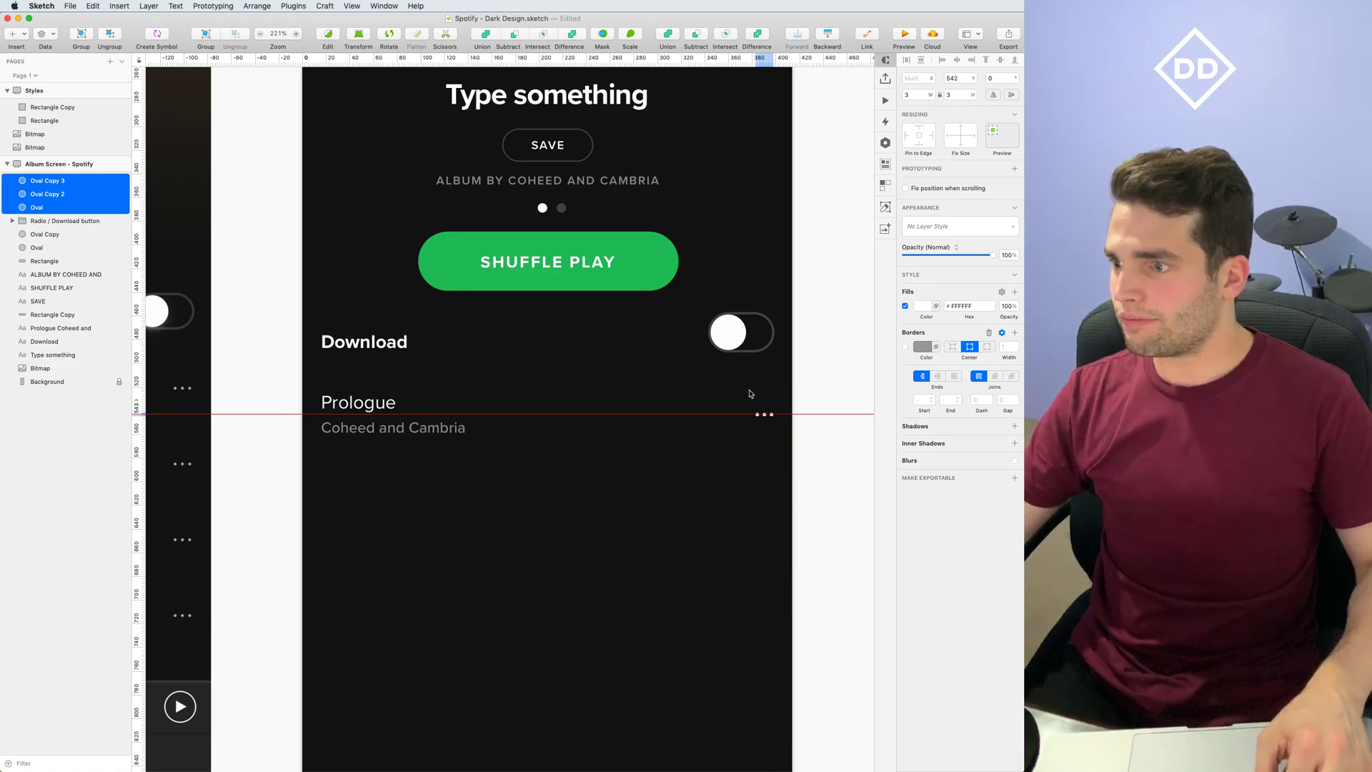
pyautogui.click(817, 459)
# Group the three dots and name the group "icon / more"
pyautogui.scroll(-5, 812, 446)
pyautogui.moveTo(751, 408); pyautogui.dragTo(803, 439)
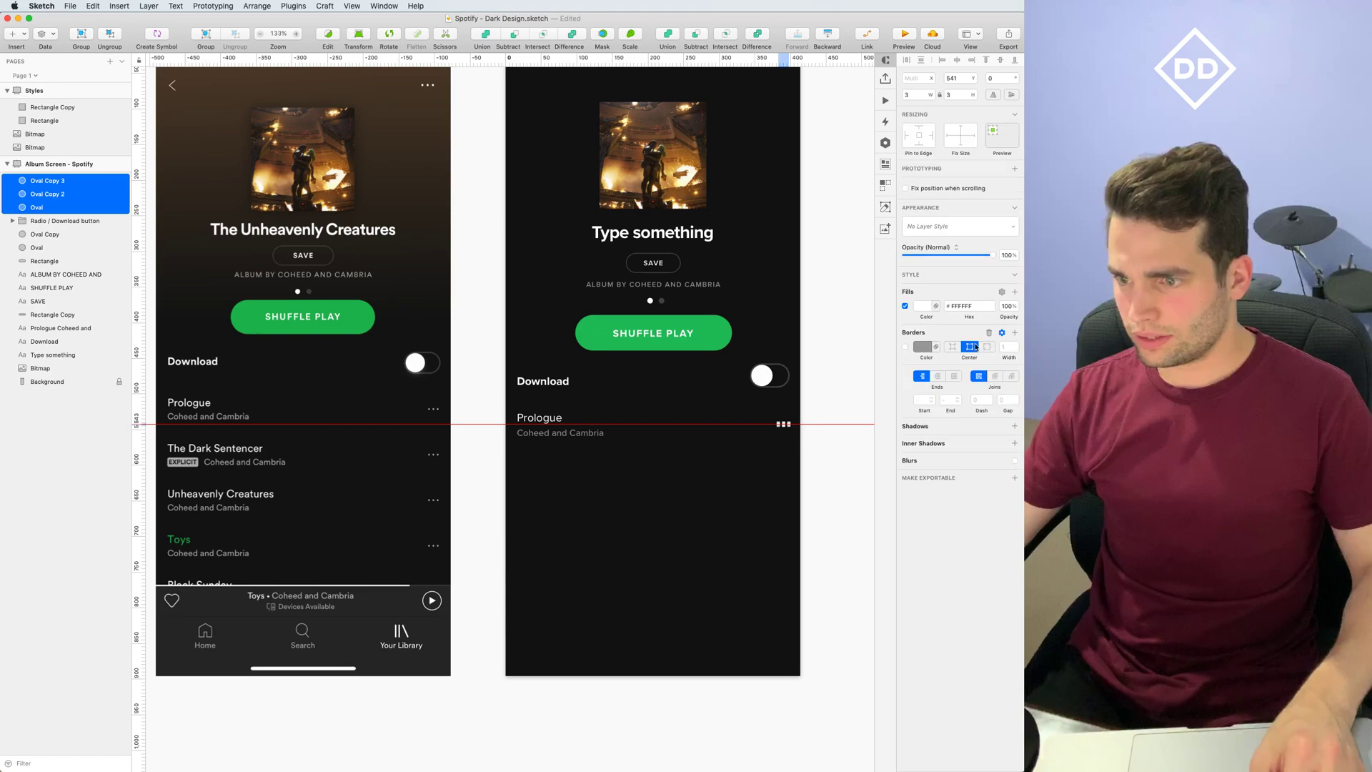
pyautogui.press('super+g')
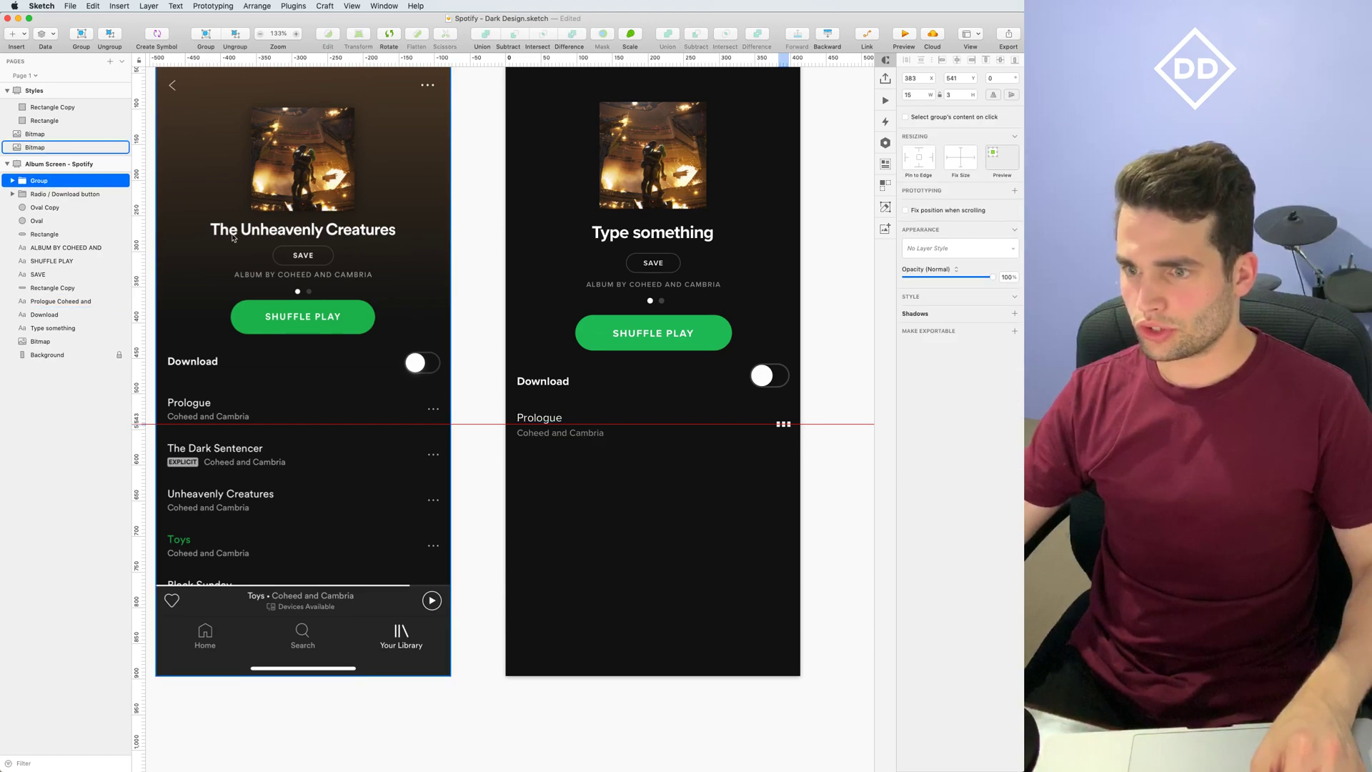
pyautogui.doubleClick(50, 184)
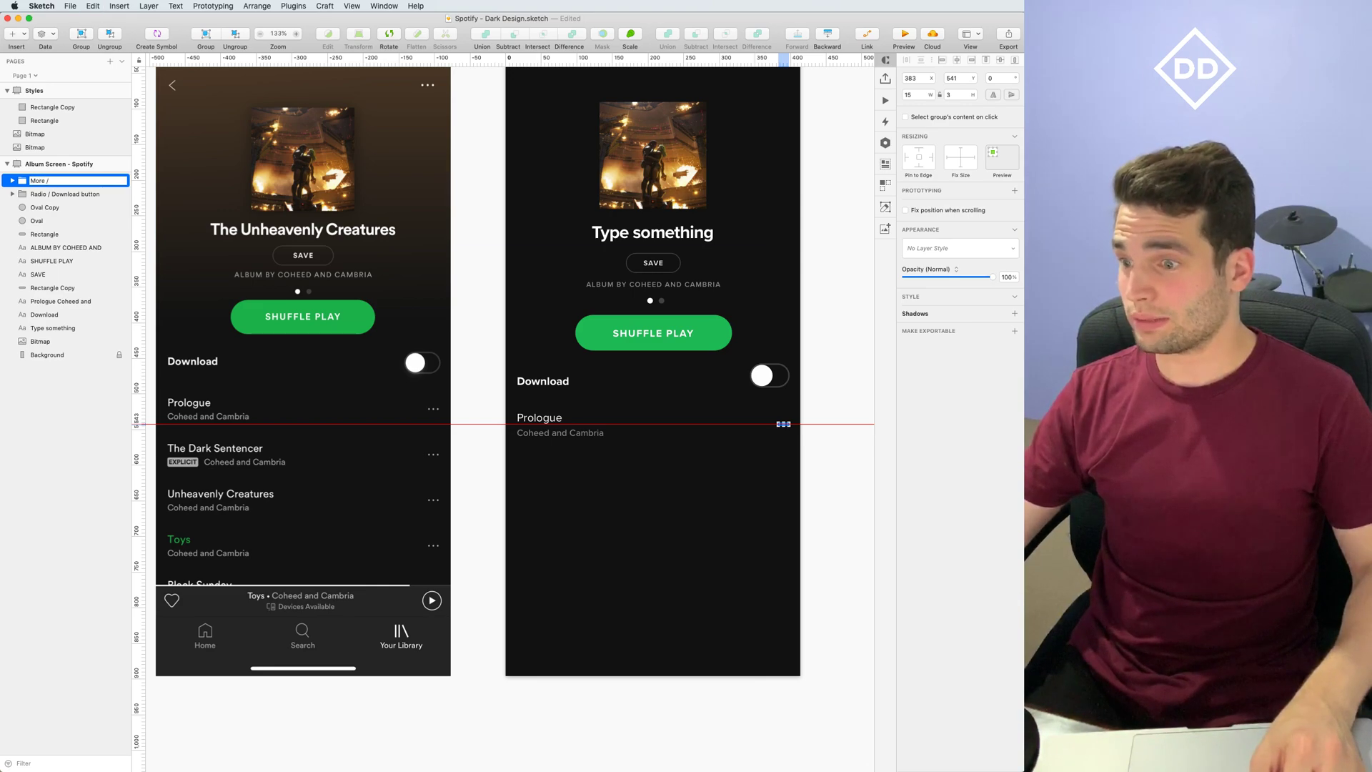
pyautogui.press('super+a')
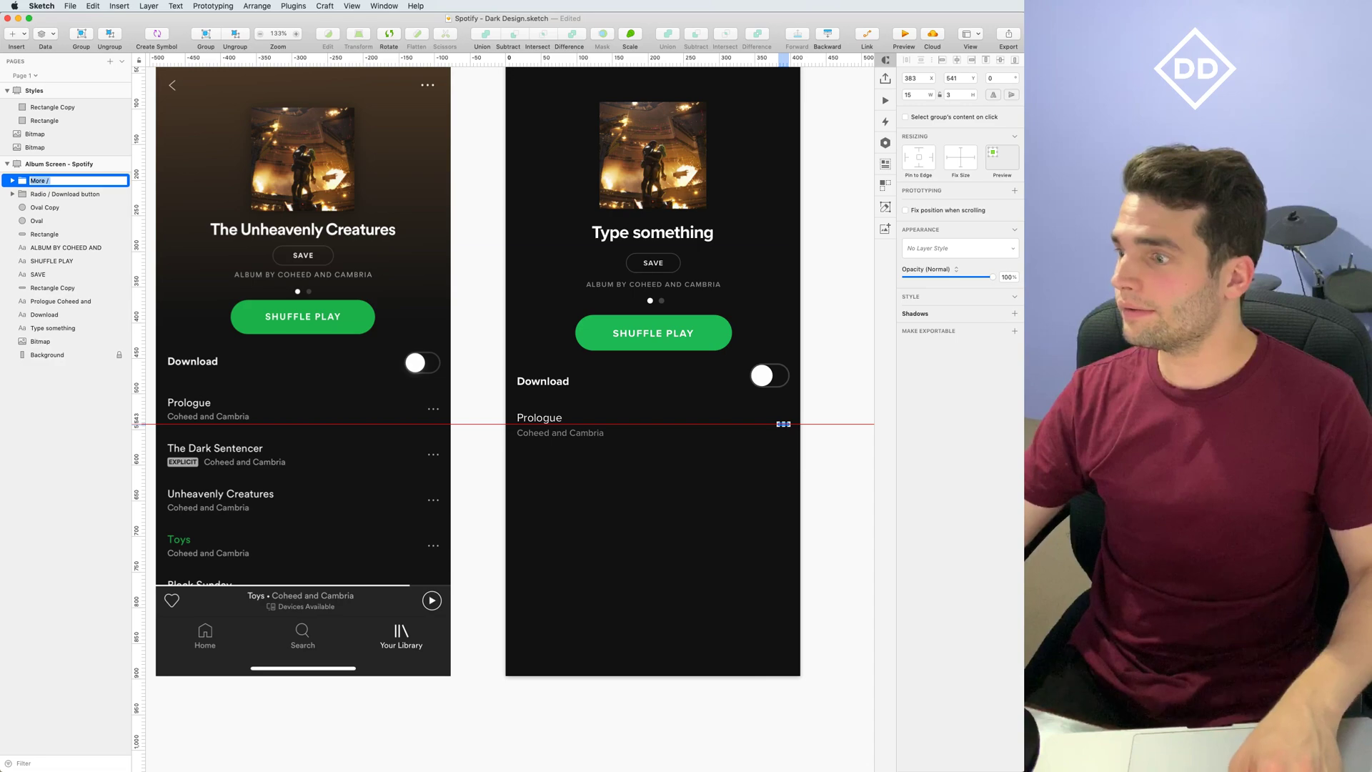
pyautogui.write('Icon / mor')
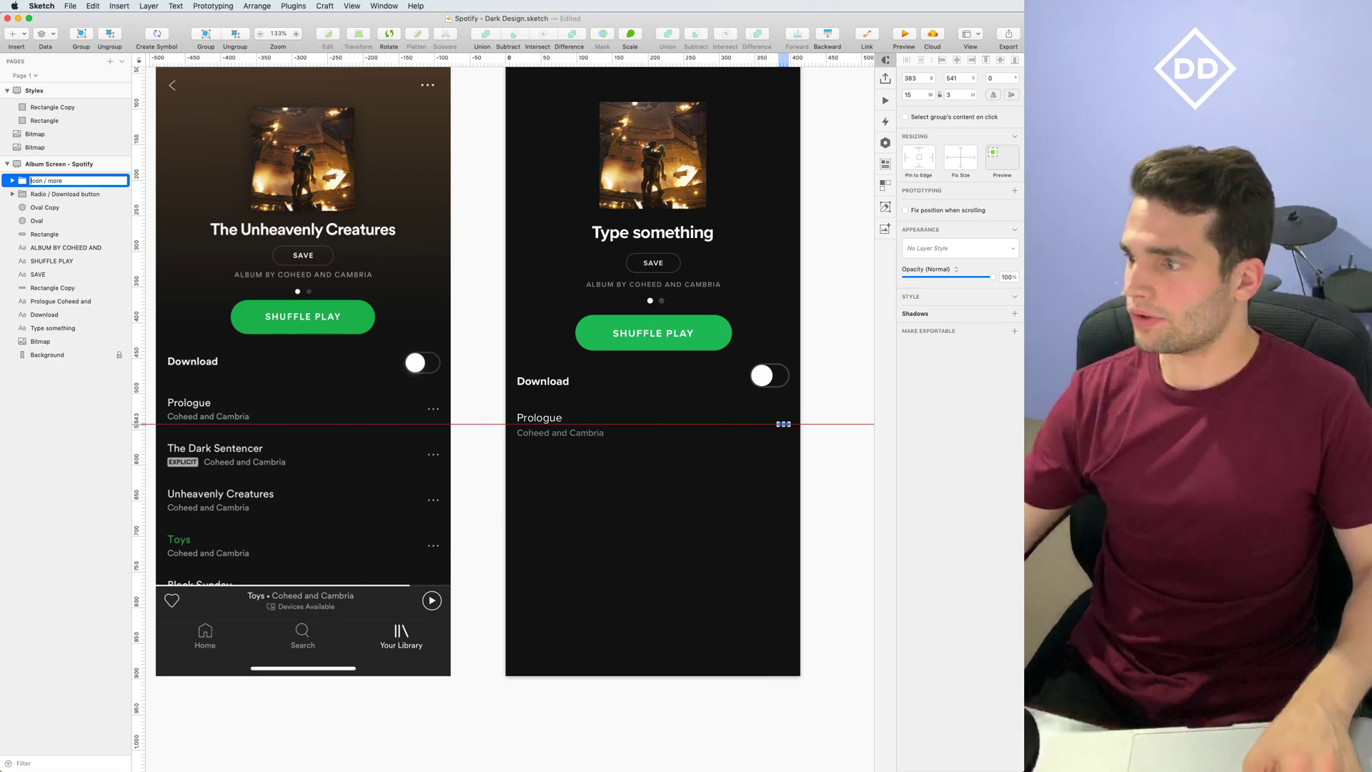
pyautogui.write('e')
pyautogui.press('Return')
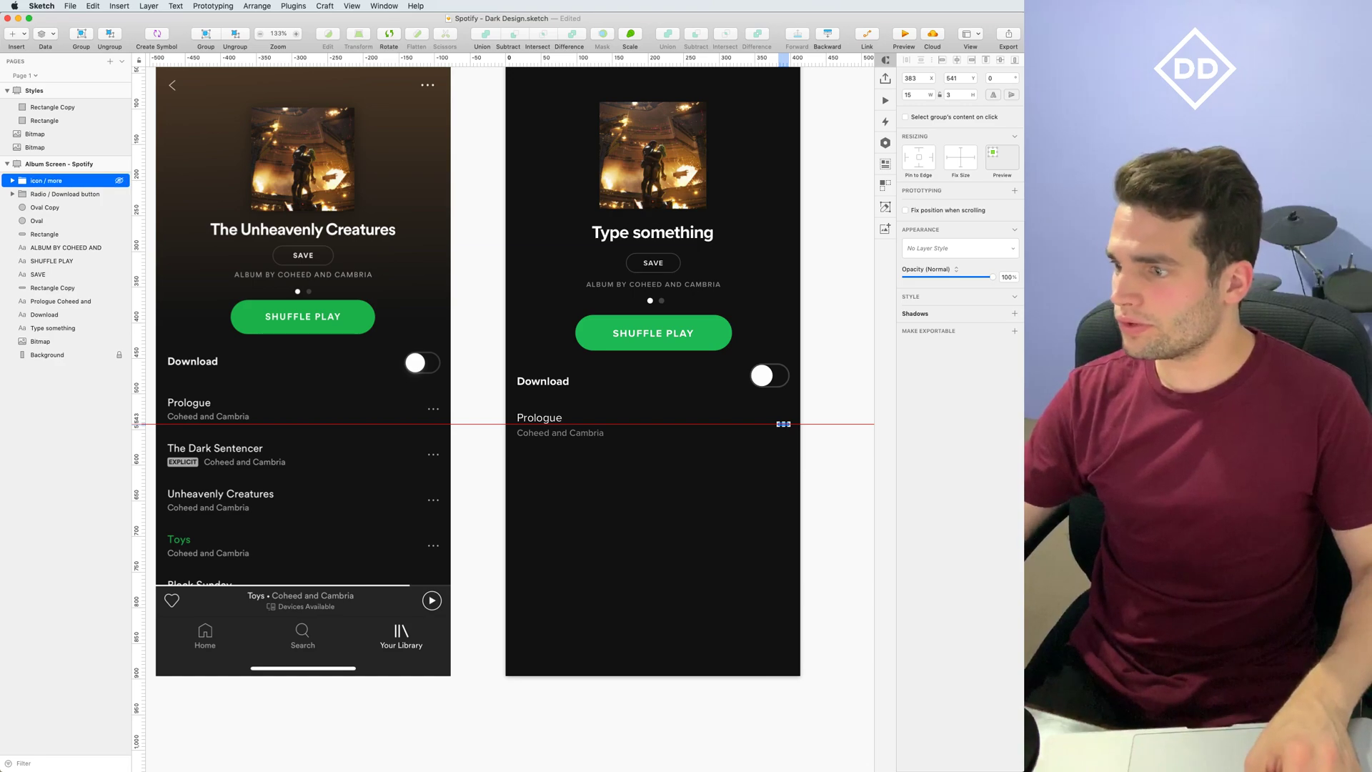
# Try renaming the Download toggle's group to "icon / radio", and undo the rename
pyautogui.doubleClick(33, 193)
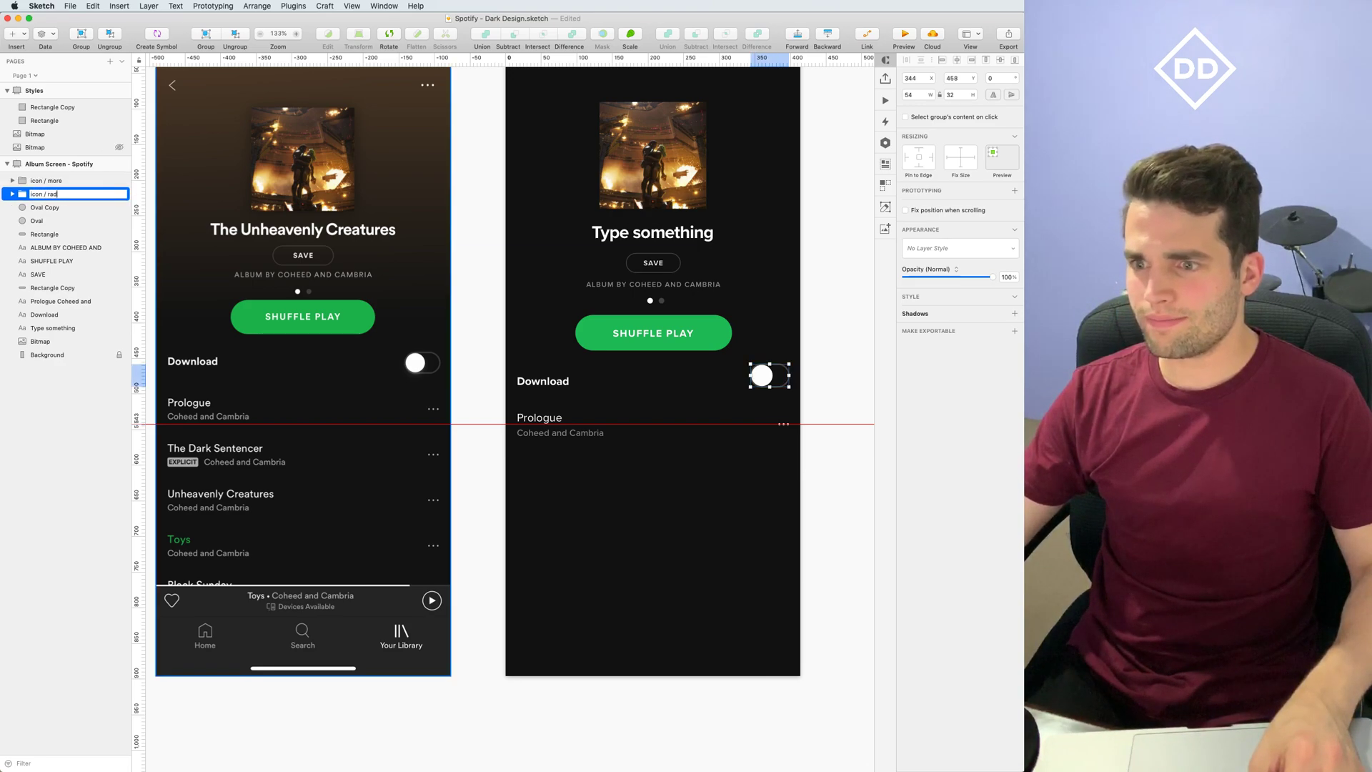
pyautogui.write('icon / radio')
pyautogui.press('super+z')
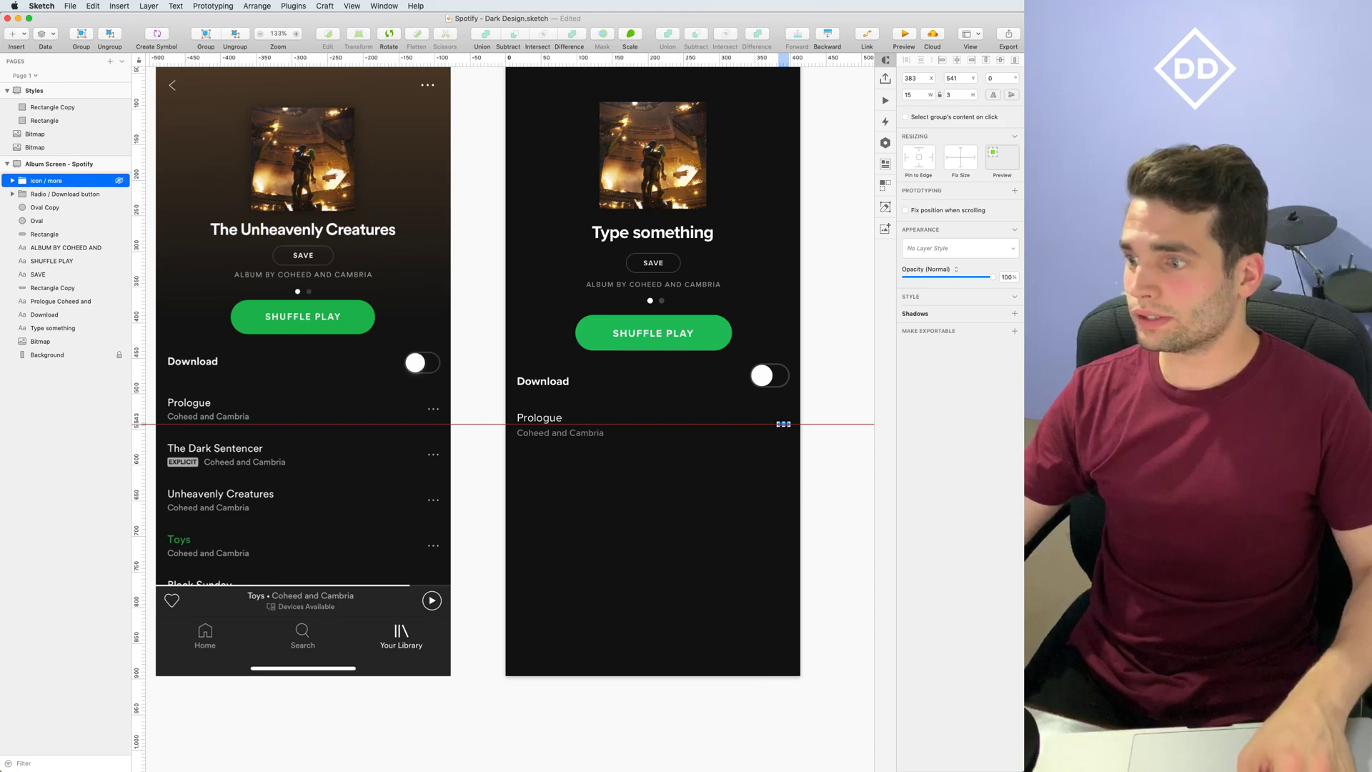
pyautogui.click(829, 475)
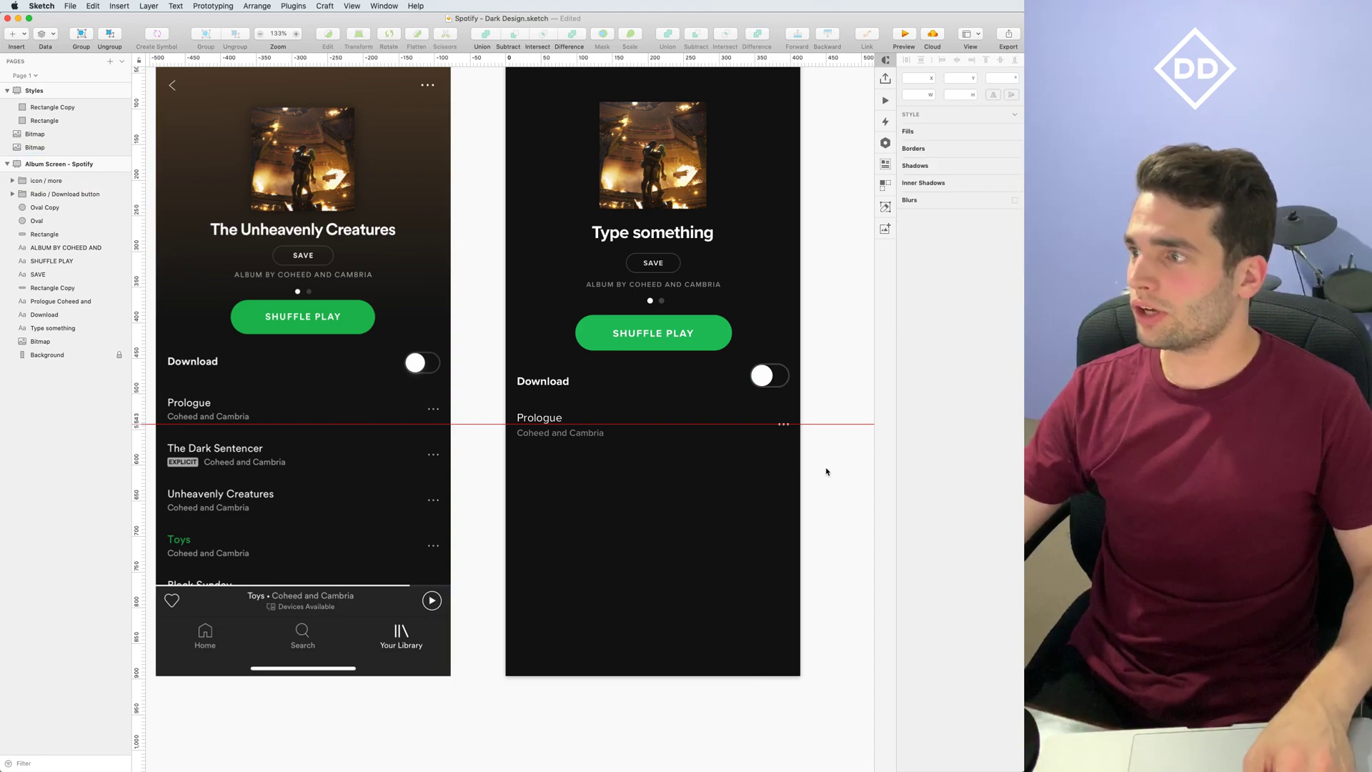
# Remove the horizontal guide and lower the opacity of the three-dot icon group to about 41%
pyautogui.moveTo(139, 424); pyautogui.dragTo(140, 65)
pyautogui.click(783, 424)
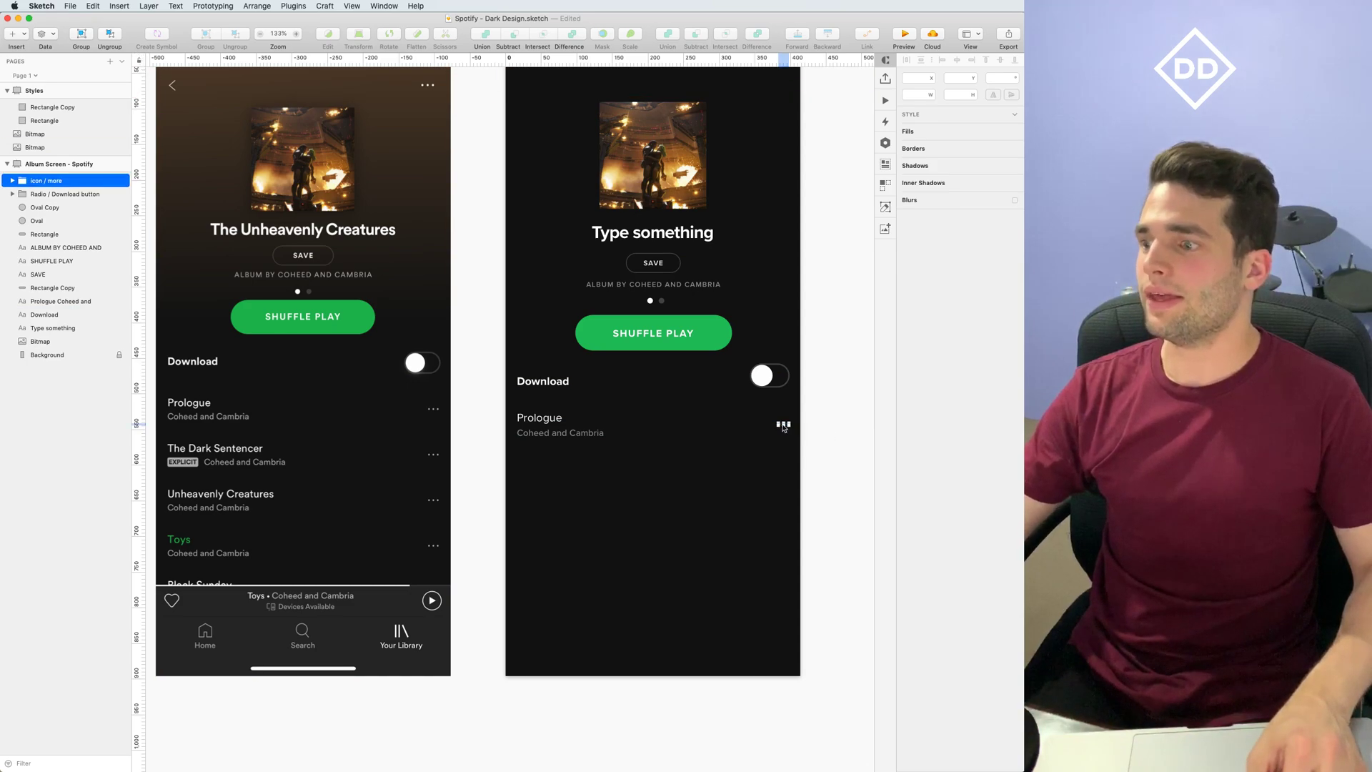
pyautogui.click(927, 279)
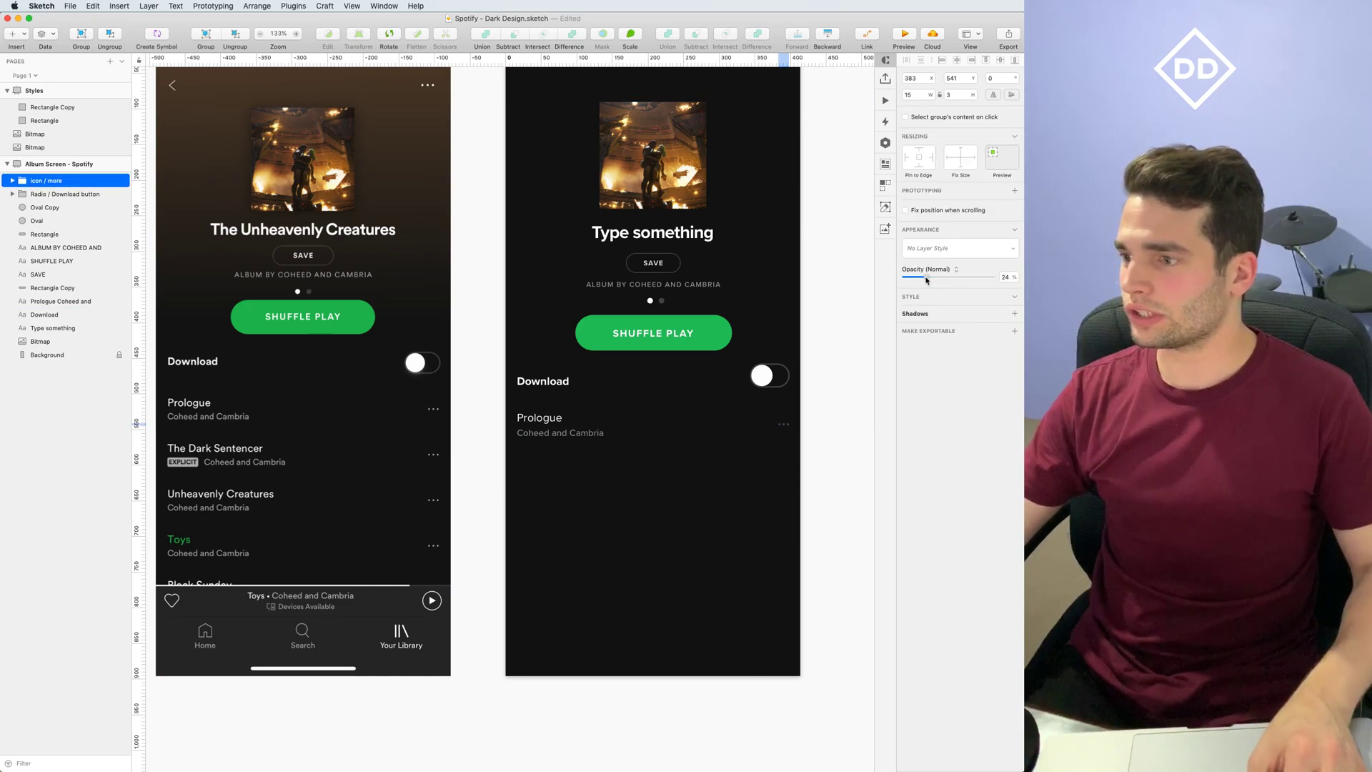
pyautogui.moveTo(927, 279); pyautogui.dragTo(922, 280)
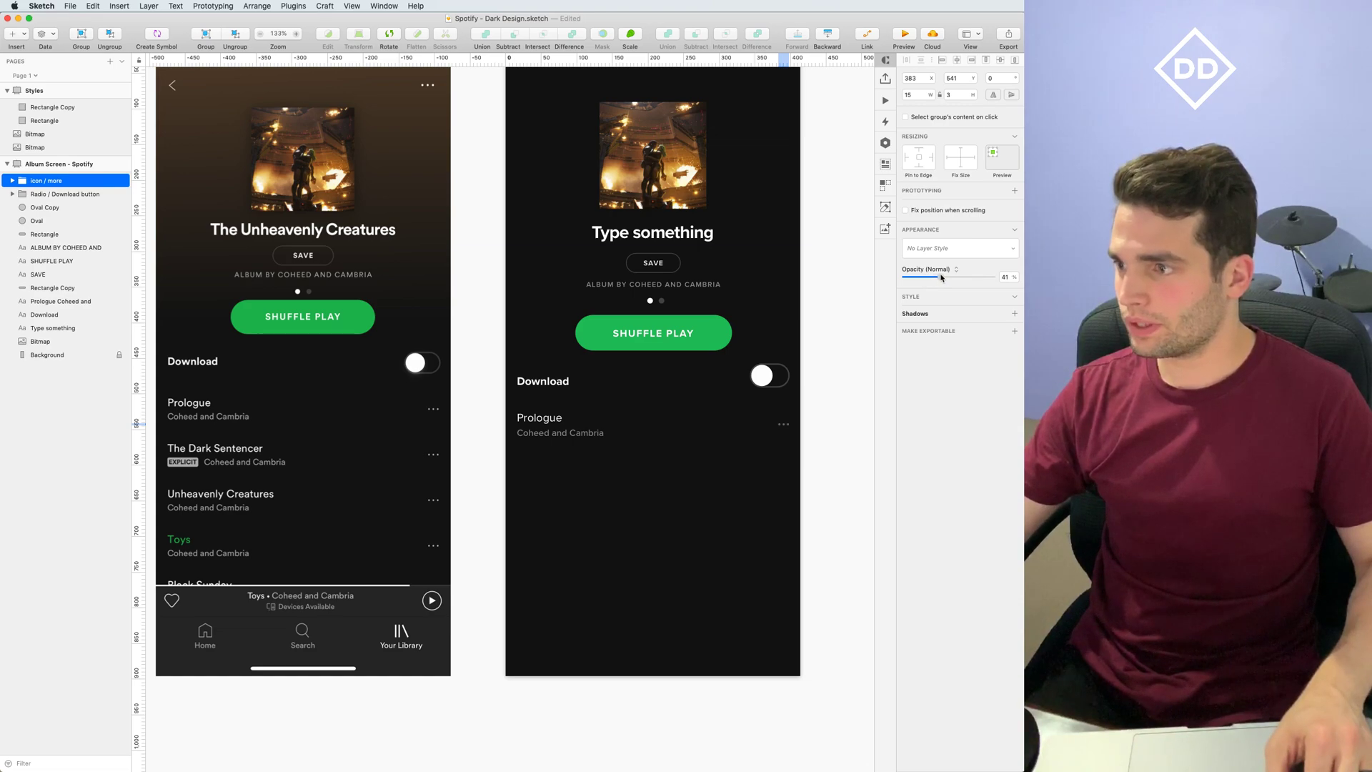
pyautogui.click(836, 378)
pyautogui.scroll(-5, 843, 386)
pyautogui.scroll(-1, 580, 350)
pyautogui.moveTo(484, 330); pyautogui.dragTo(829, 391)
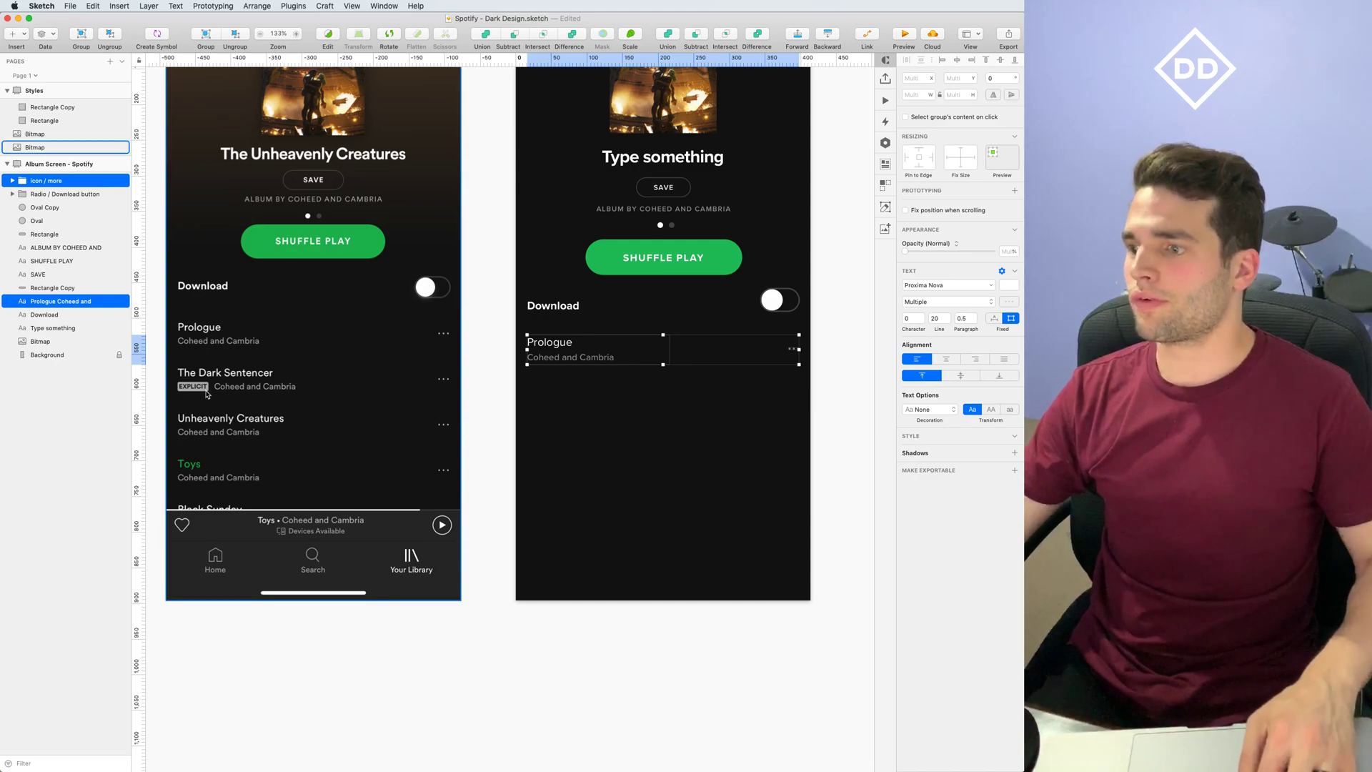
pyautogui.click(643, 423)
pyautogui.moveTo(522, 329); pyautogui.dragTo(765, 408)
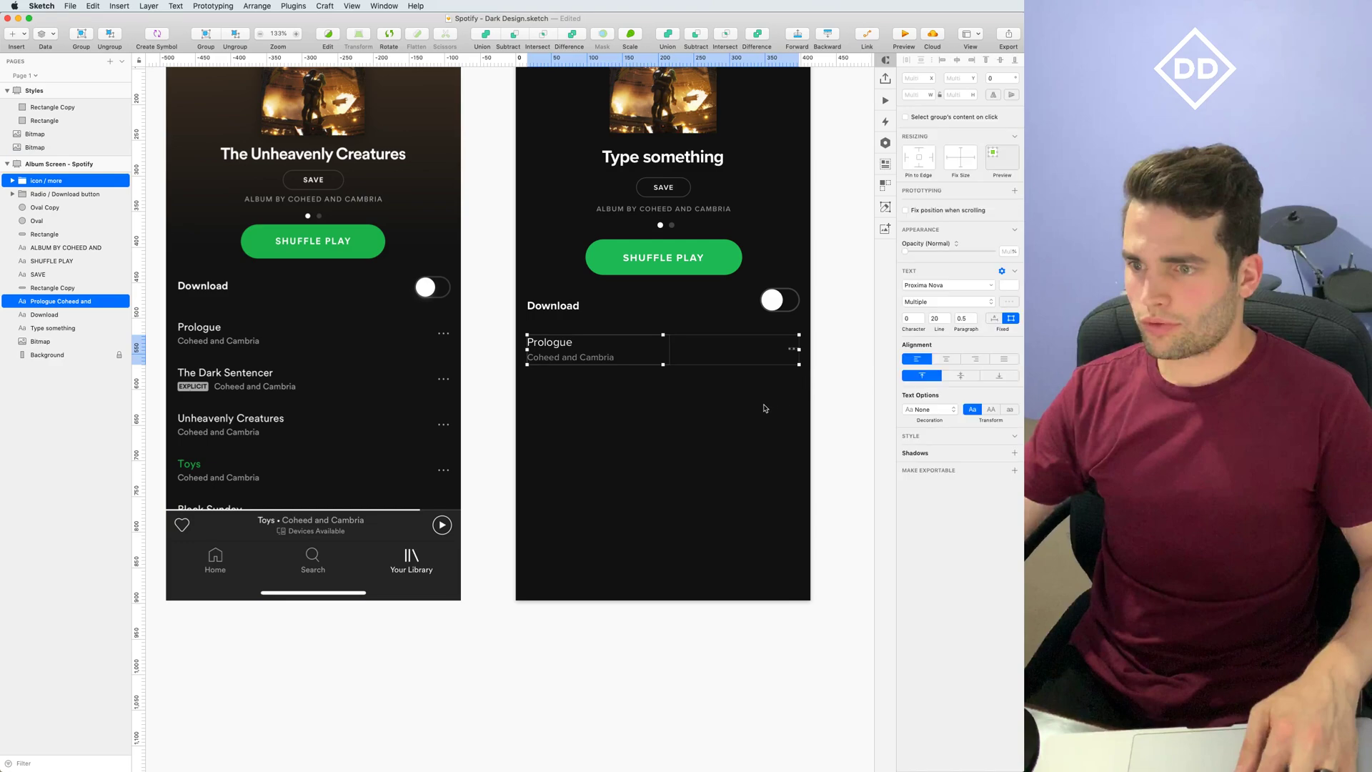
pyautogui.click(724, 419)
pyautogui.moveTo(508, 328); pyautogui.dragTo(822, 391)
pyautogui.click(767, 406)
# Draw a full-width 414 by 65 rectangle over the Prologue row at Y 512 and place it directly above the Background layer
pyautogui.click(15, 33)
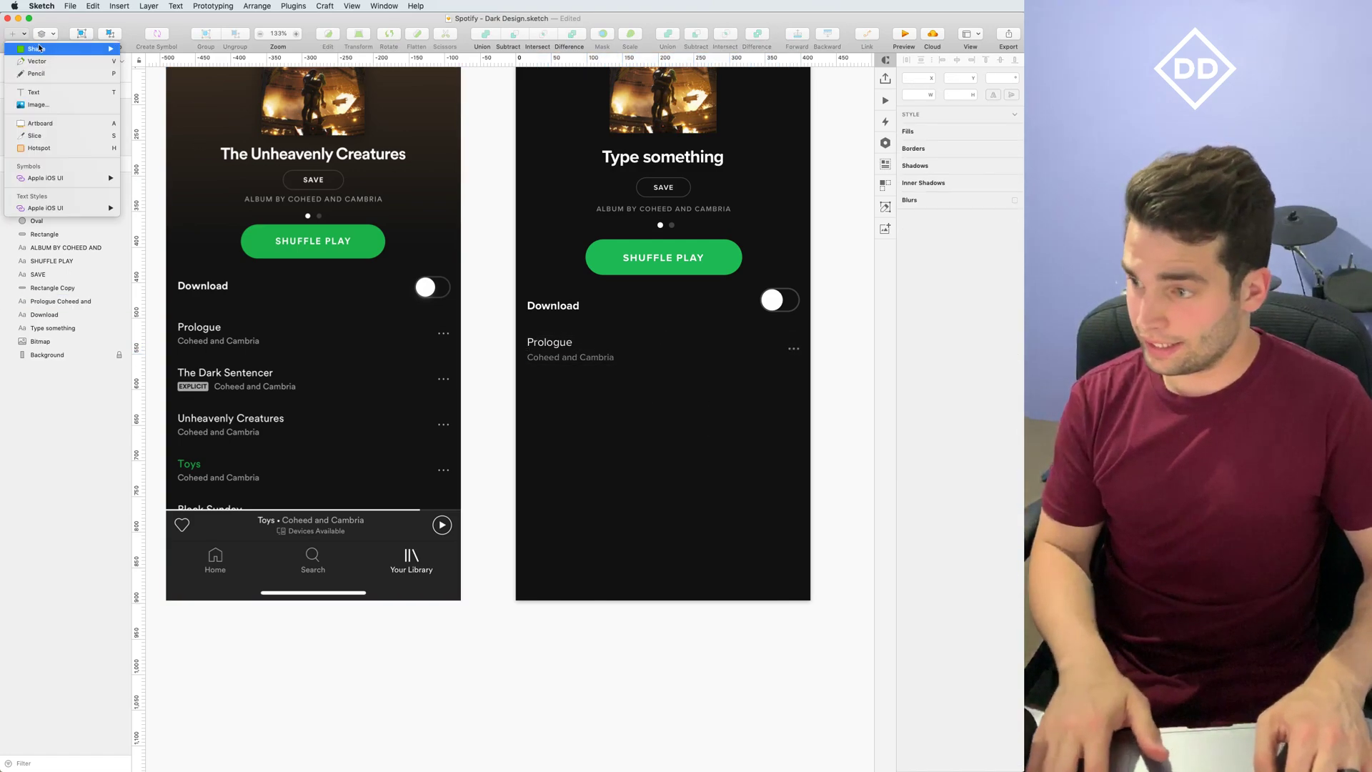
pyautogui.moveTo(86, 49)
pyautogui.click(137, 51)
pyautogui.moveTo(516, 327); pyautogui.dragTo(808, 372)
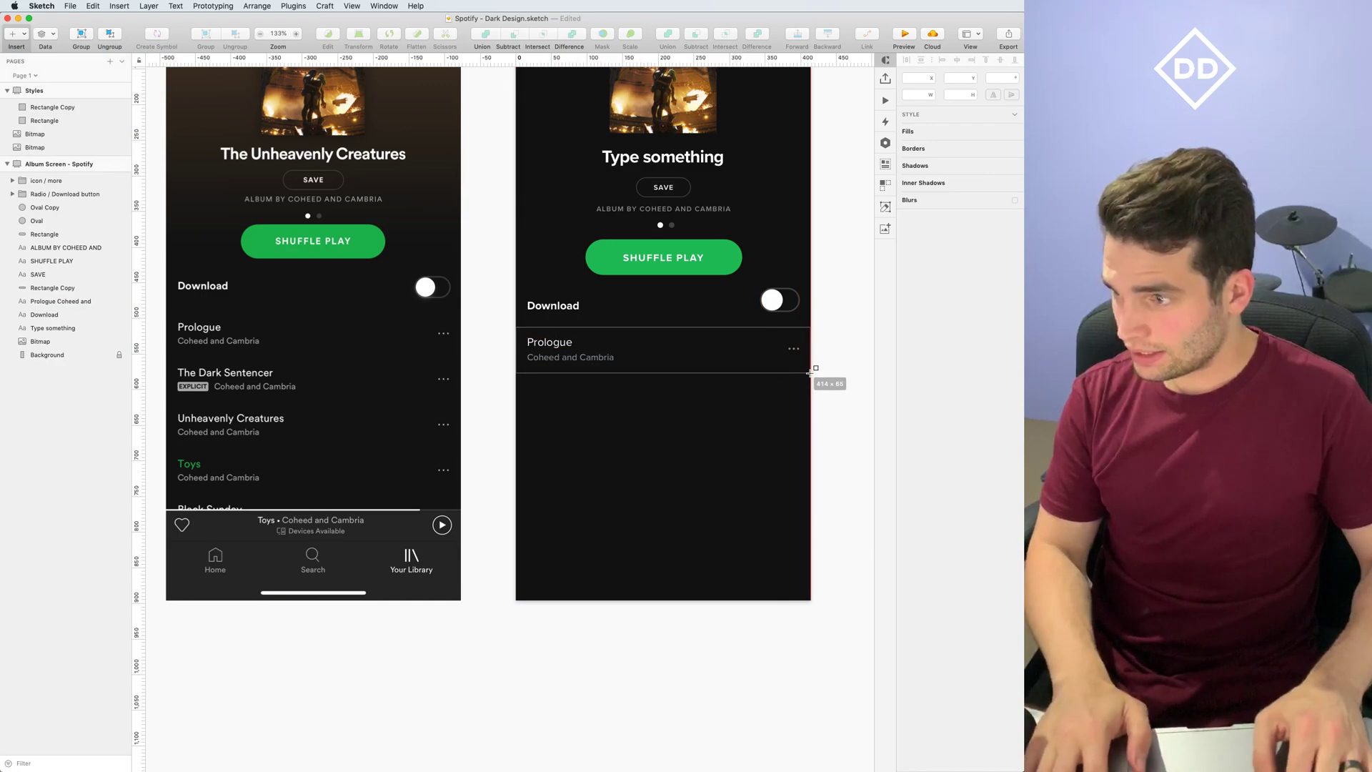
pyautogui.moveTo(810, 373); pyautogui.dragTo(810, 373)
pyautogui.moveTo(113, 195); pyautogui.dragTo(72, 295)
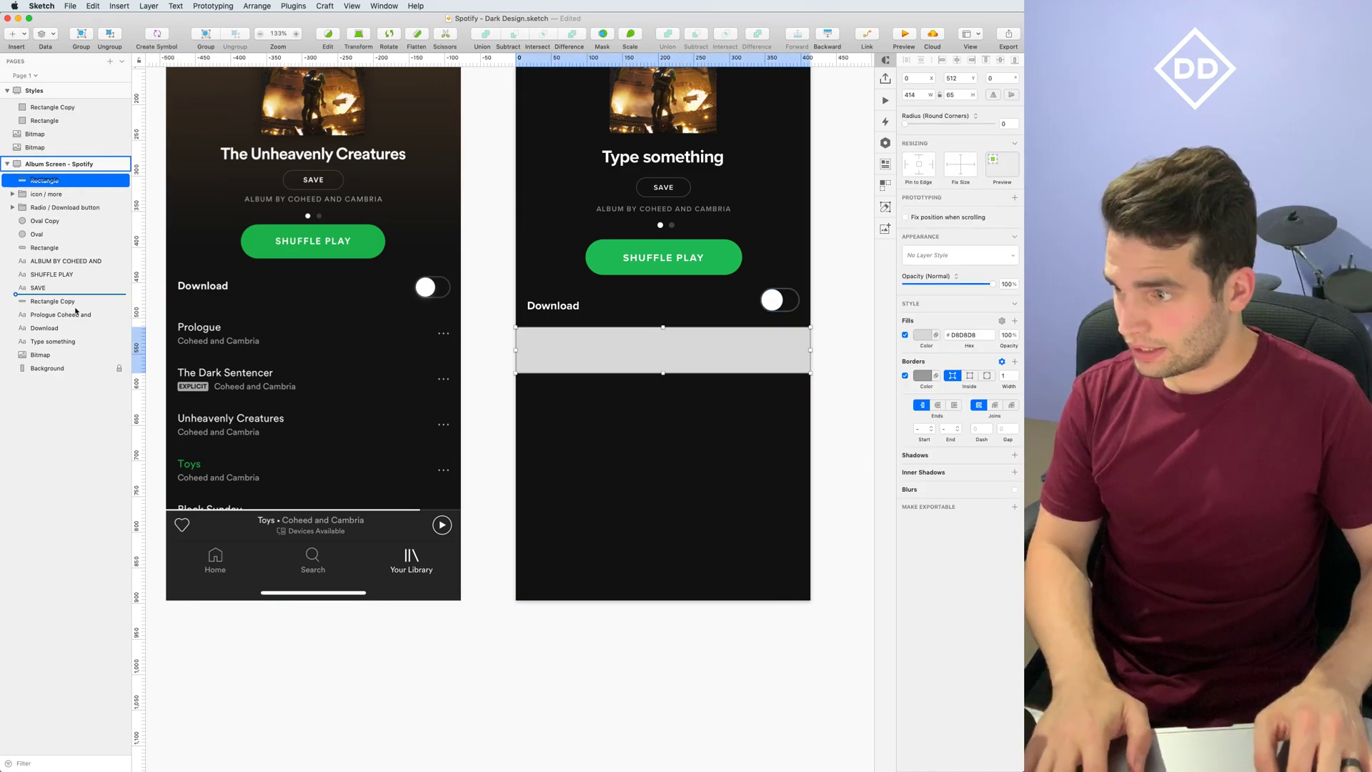
pyautogui.moveTo(86, 363); pyautogui.dragTo(86, 362)
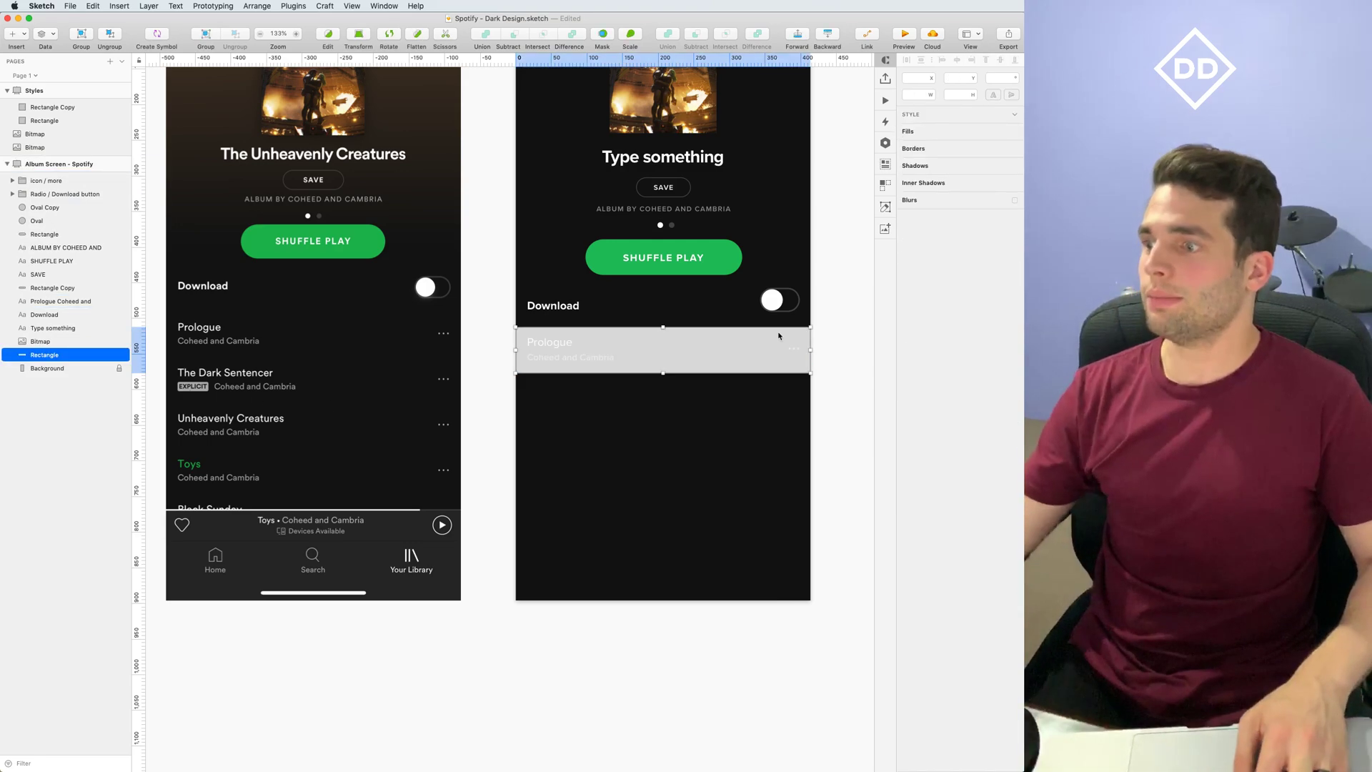
# Turn off the row rectangle's border and reduce its fill opacity to 10%
pyautogui.click(906, 376)
pyautogui.click(923, 335)
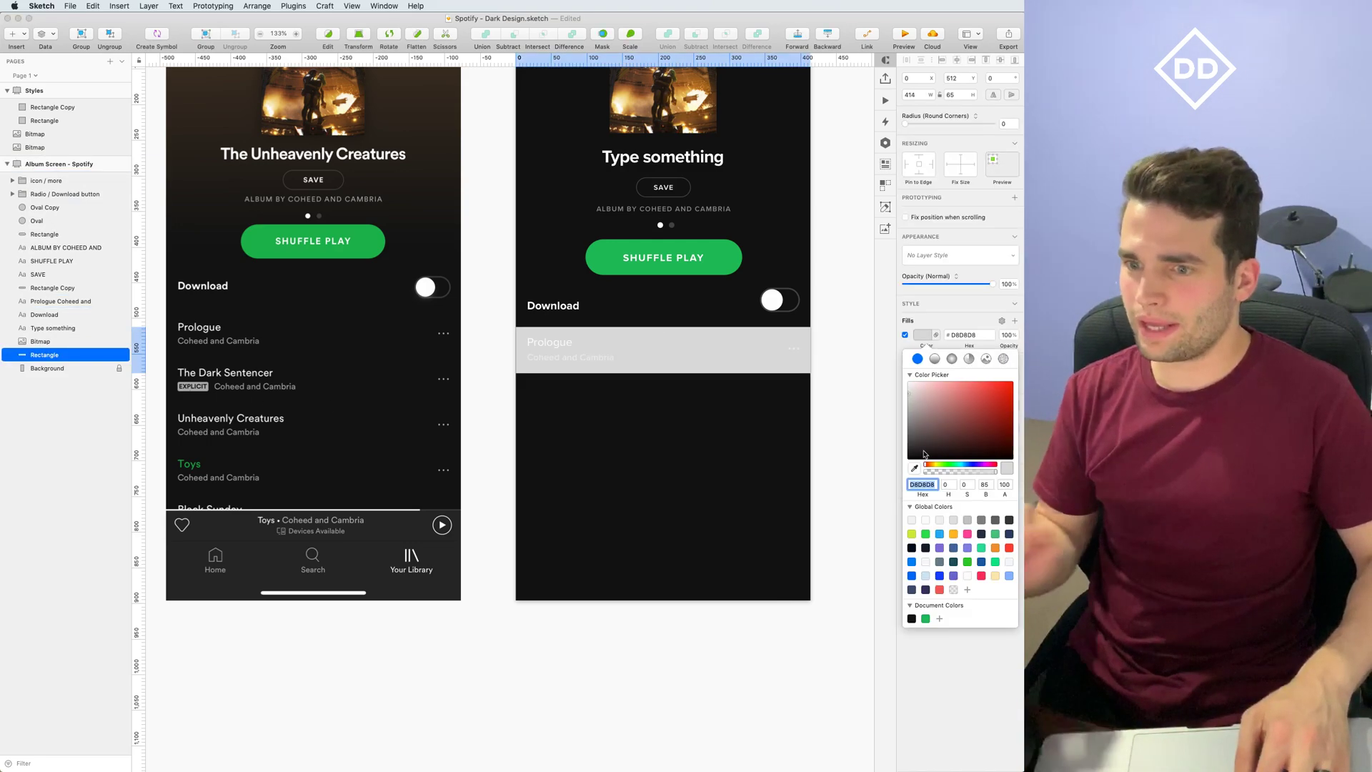
pyautogui.click(935, 472)
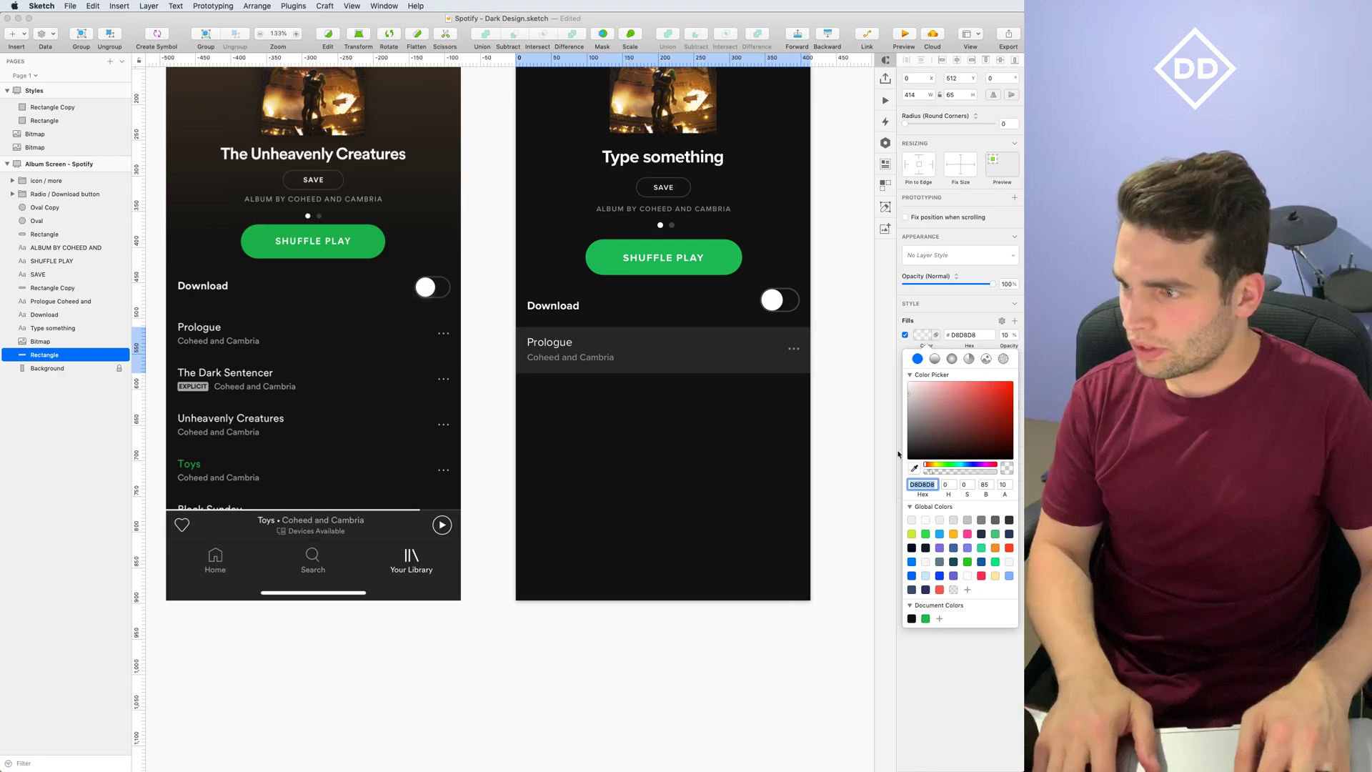
# Check the Prologue text's spacing within the row rectangle, then set the rectangle's height to 66 and its Y to 511
pyautogui.click(554, 345)
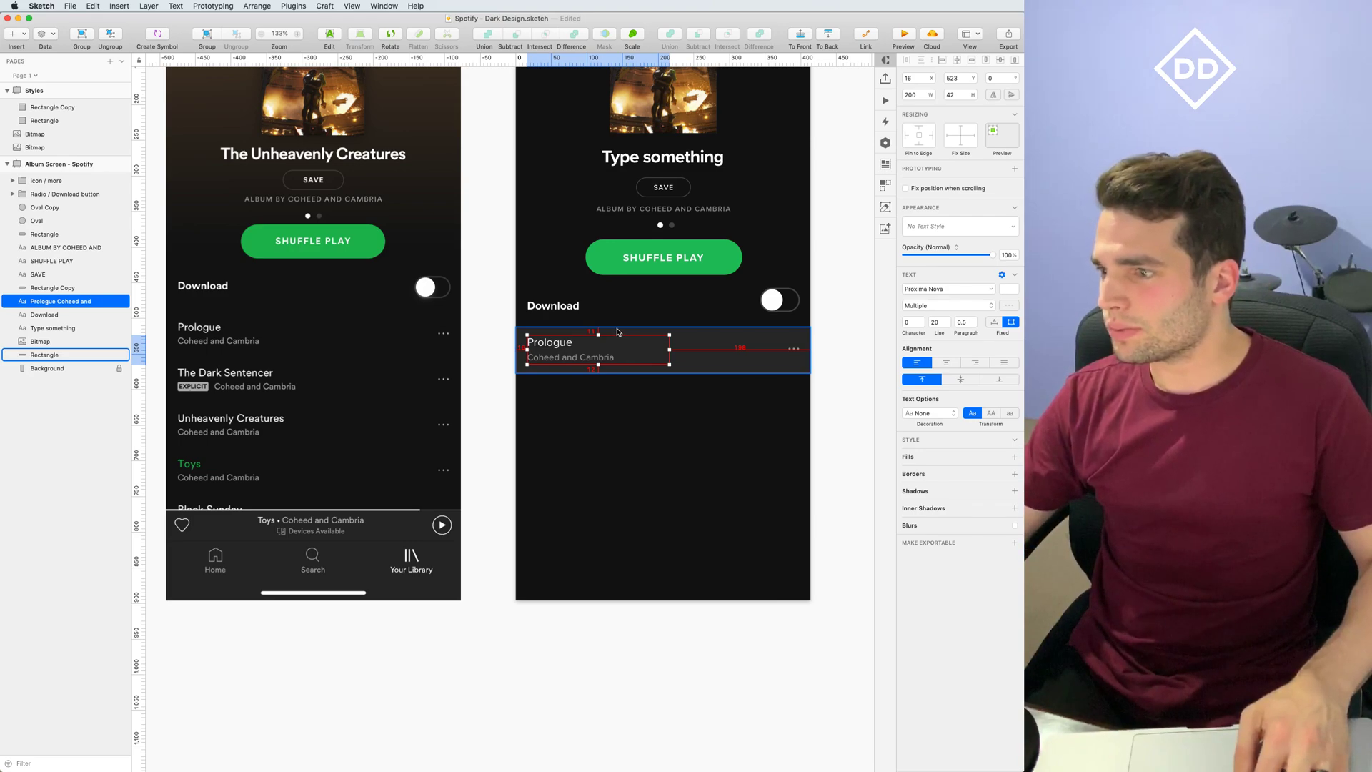
pyautogui.click(618, 331)
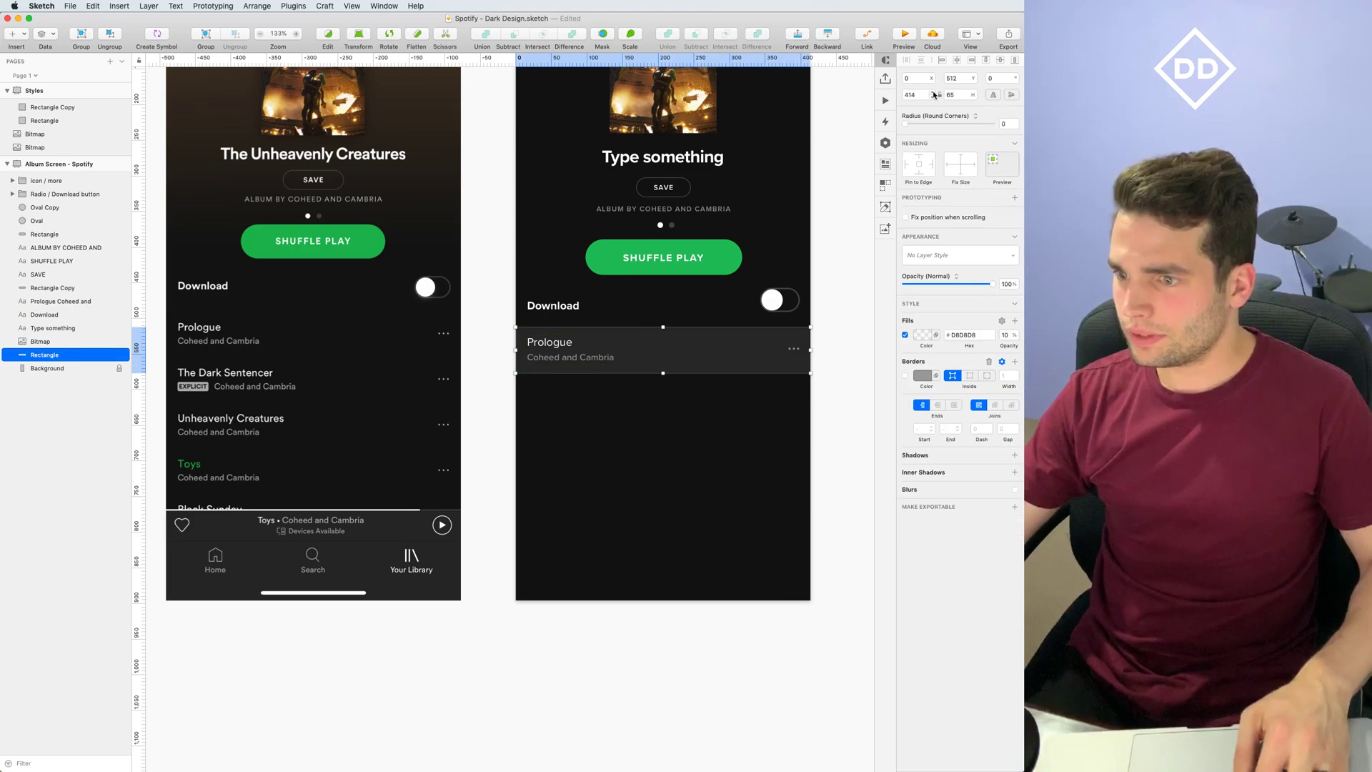
pyautogui.press('alt')
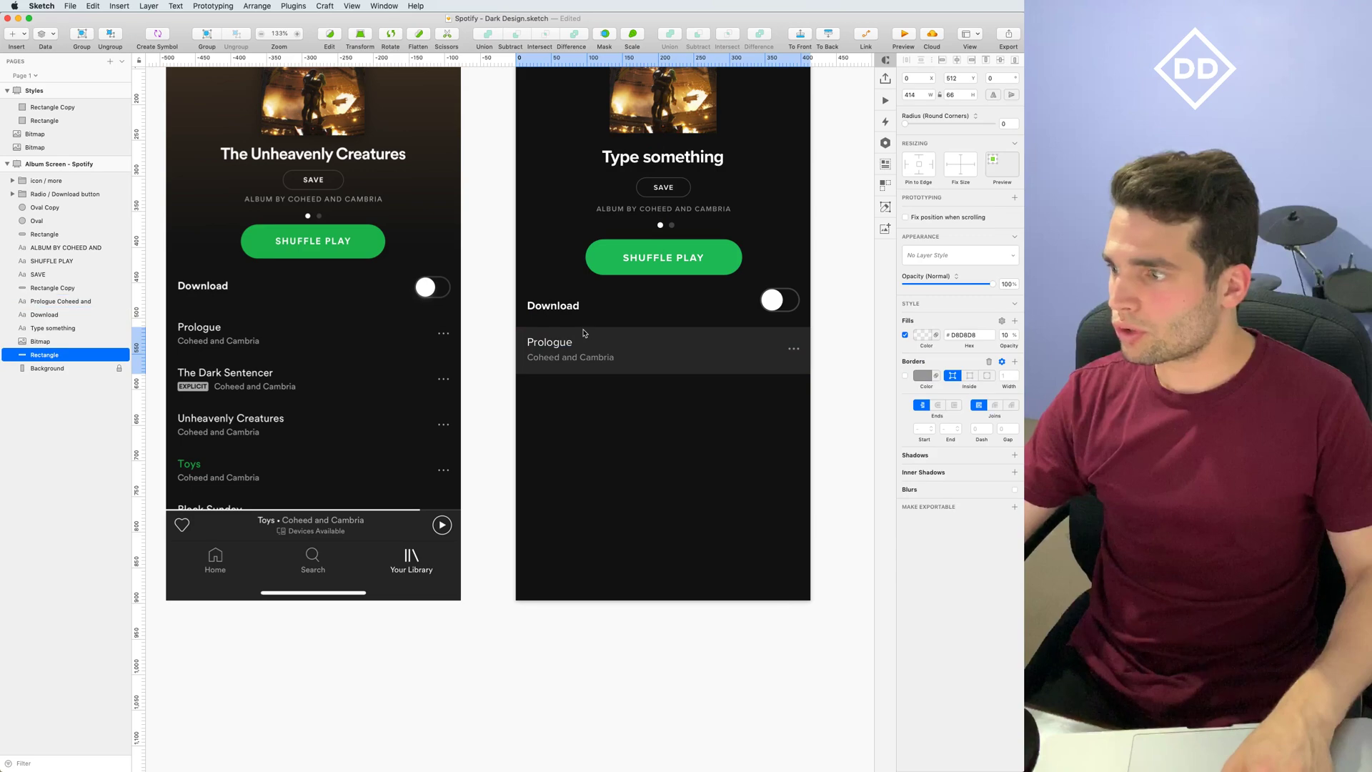
pyautogui.press('Up')
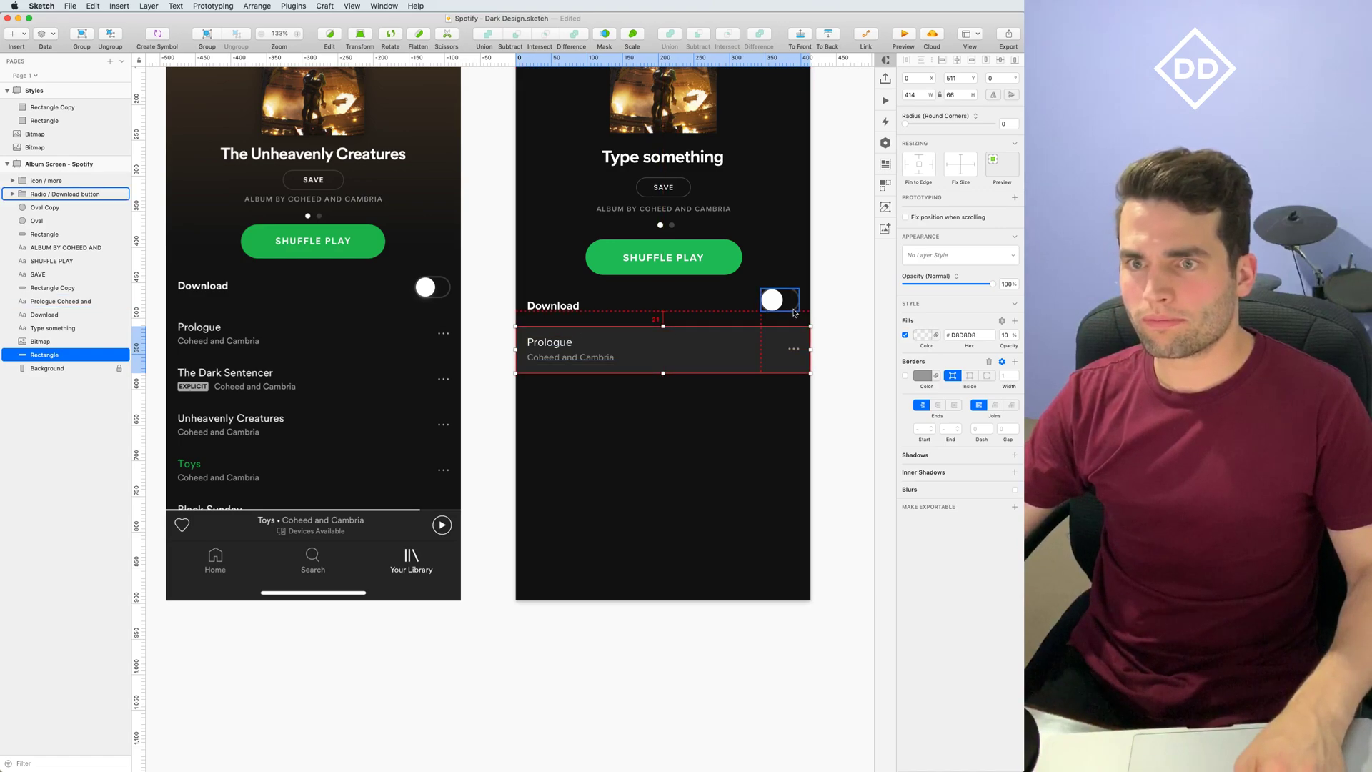
# Move the Prologue text, three-dot icon and row rectangle down together until the rectangle sits at Y 522
pyautogui.moveTo(534, 320); pyautogui.dragTo(813, 402)
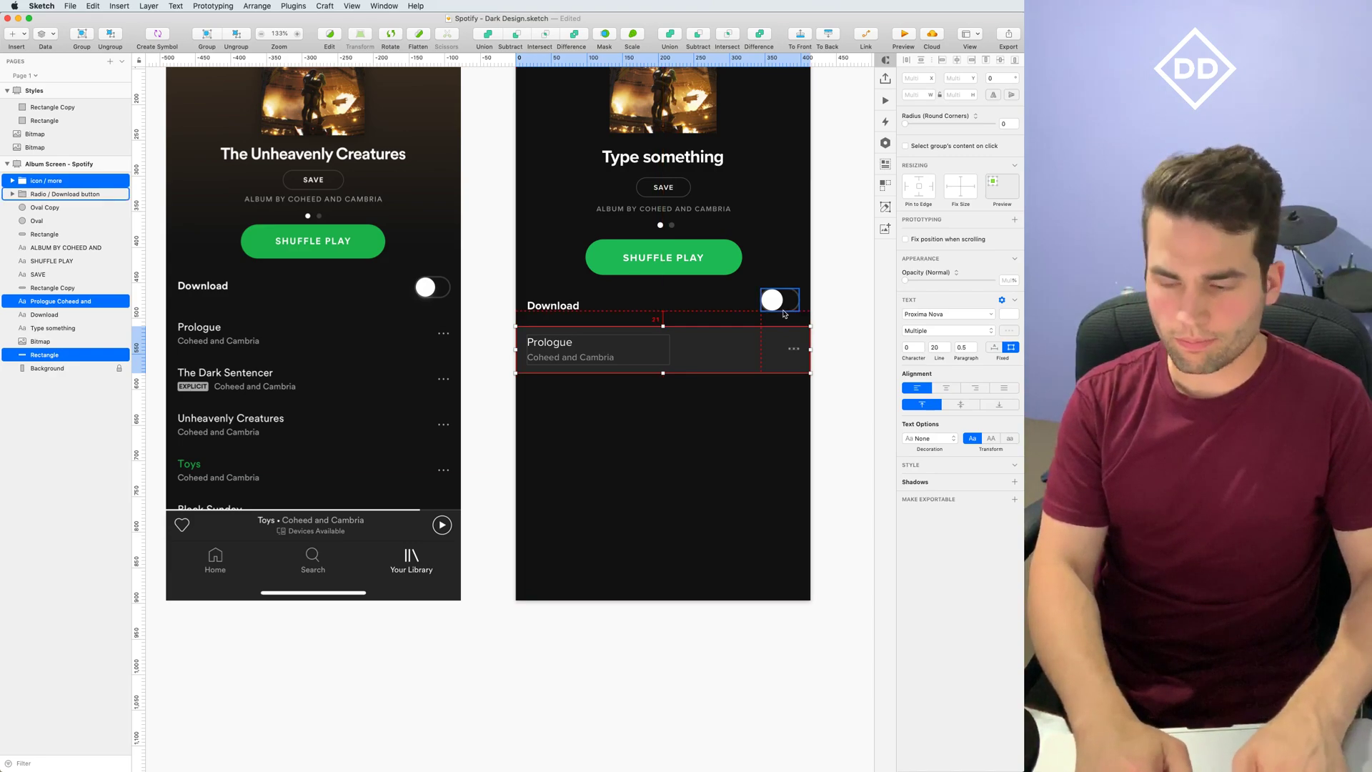
pyautogui.press('Down')
pyautogui.press('Down')
pyautogui.press('Down')
pyautogui.press('Down')
pyautogui.press('Down')
pyautogui.press('Down')
pyautogui.press('Down')
pyautogui.press('Down')
pyautogui.press('Down')
pyautogui.press('Down')
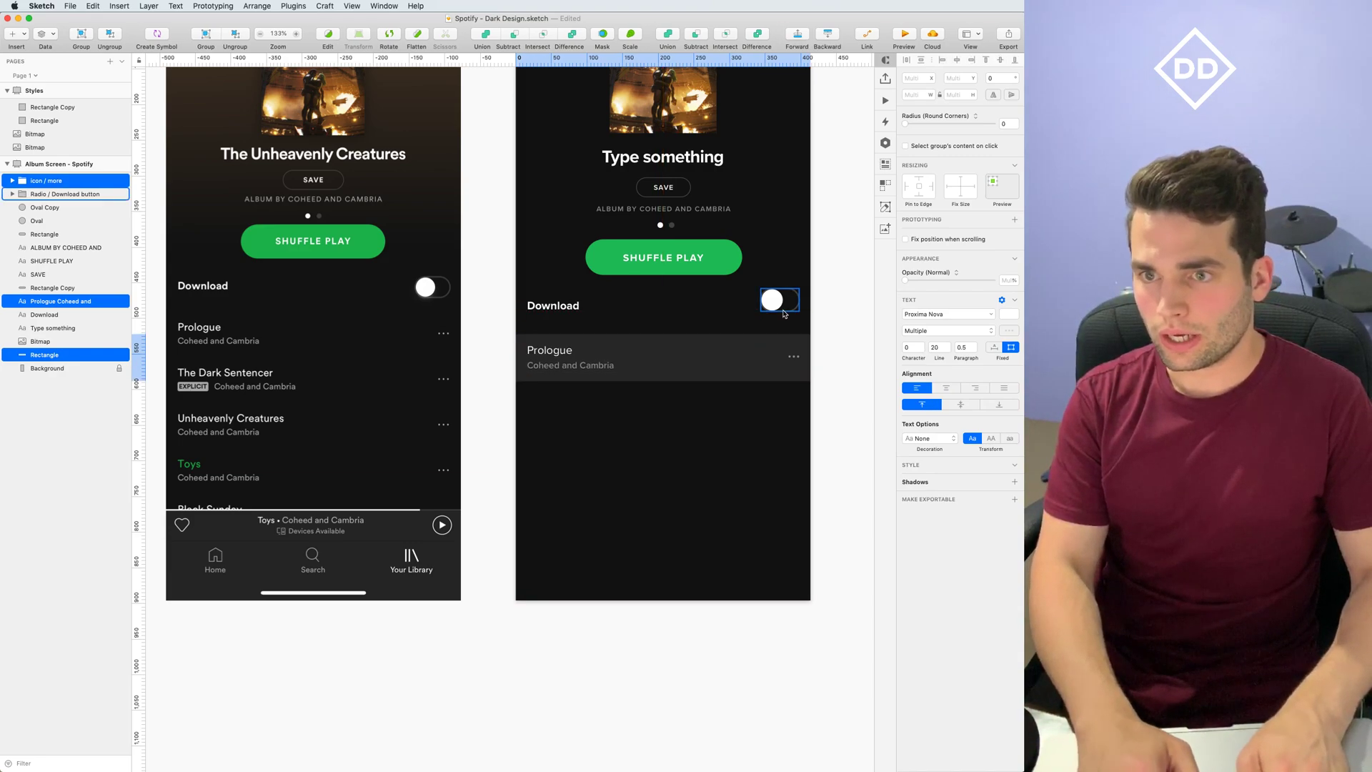
pyautogui.click(847, 340)
# Set the row rectangle's layer opacity to 0%
pyautogui.scroll(1, 847, 340)
pyautogui.click(801, 357)
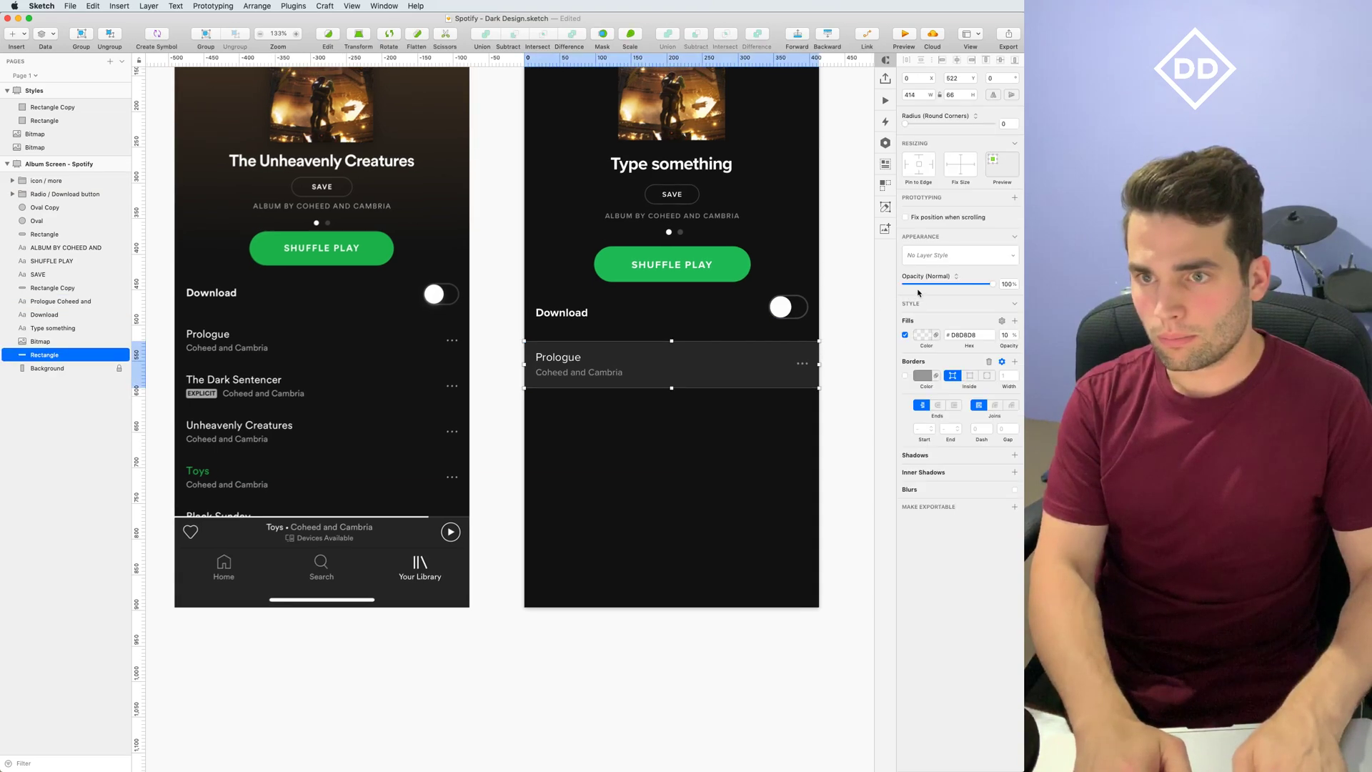
pyautogui.moveTo(918, 284); pyautogui.dragTo(820, 284)
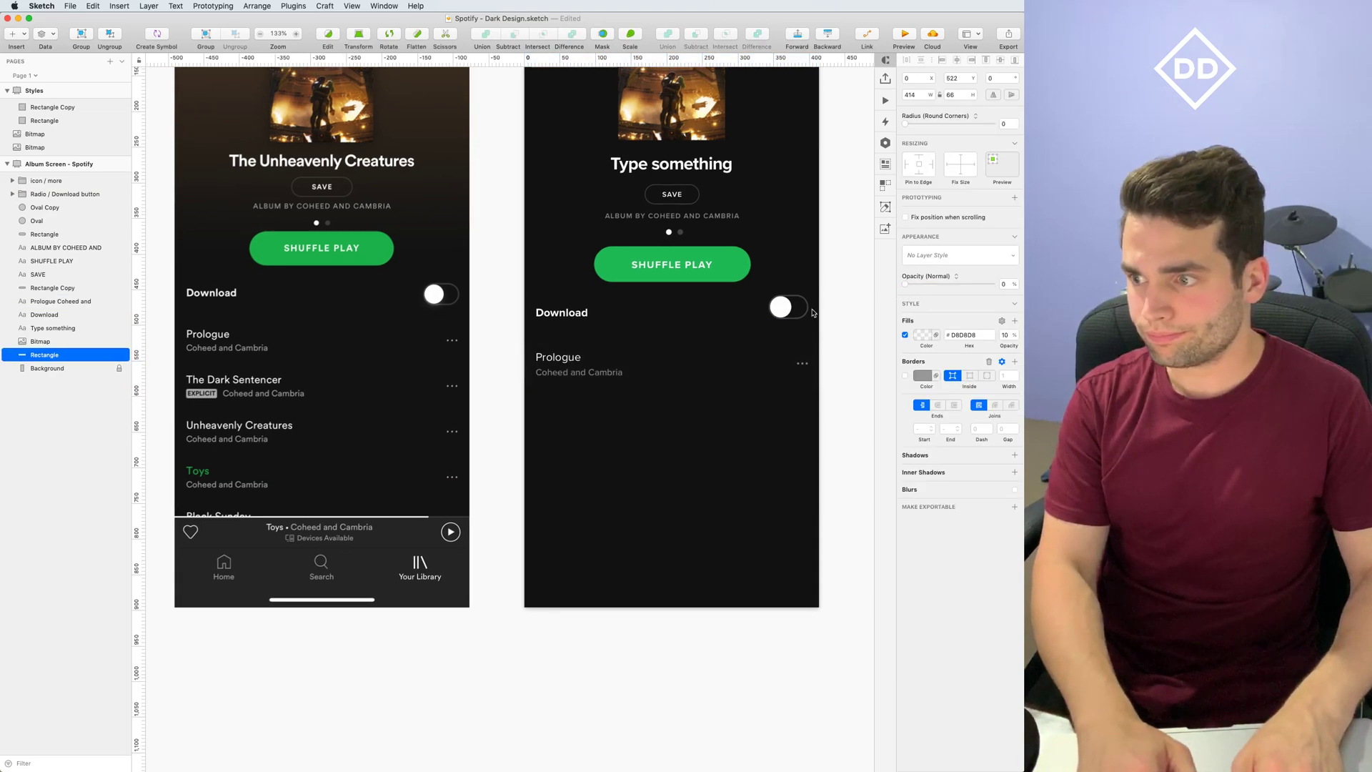
# Group the Prologue text, three-dot icon and row rectangle, and name the group "Song"
pyautogui.moveTo(522, 328); pyautogui.dragTo(808, 414)
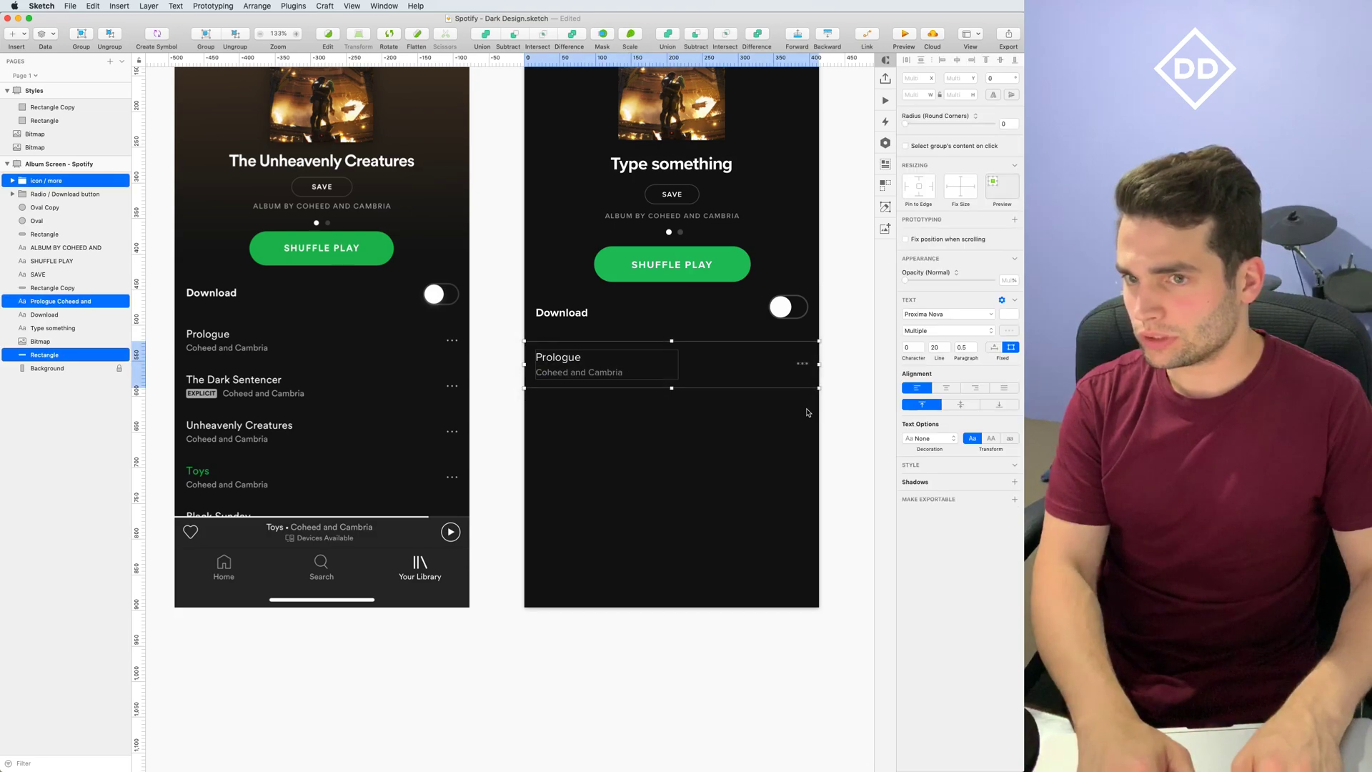
pyautogui.press('super+g')
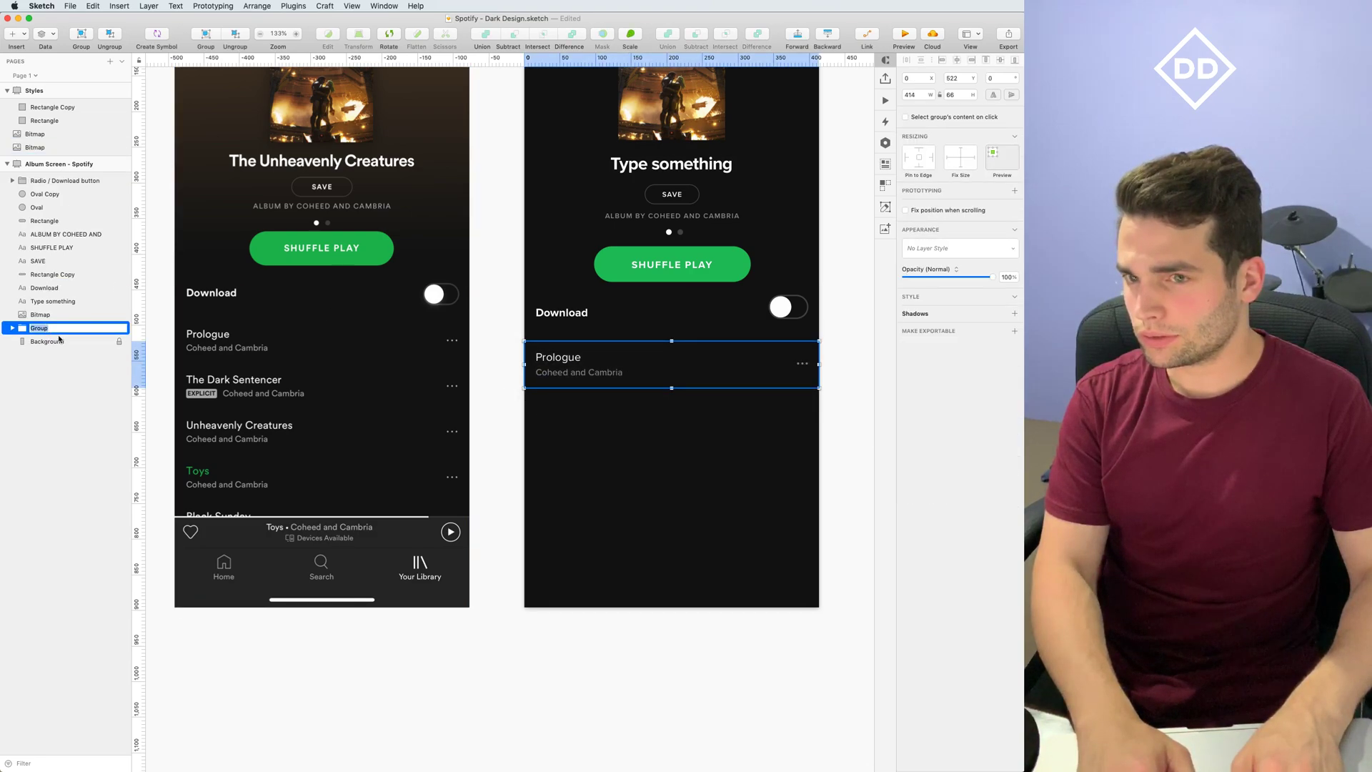
pyautogui.write('Song')
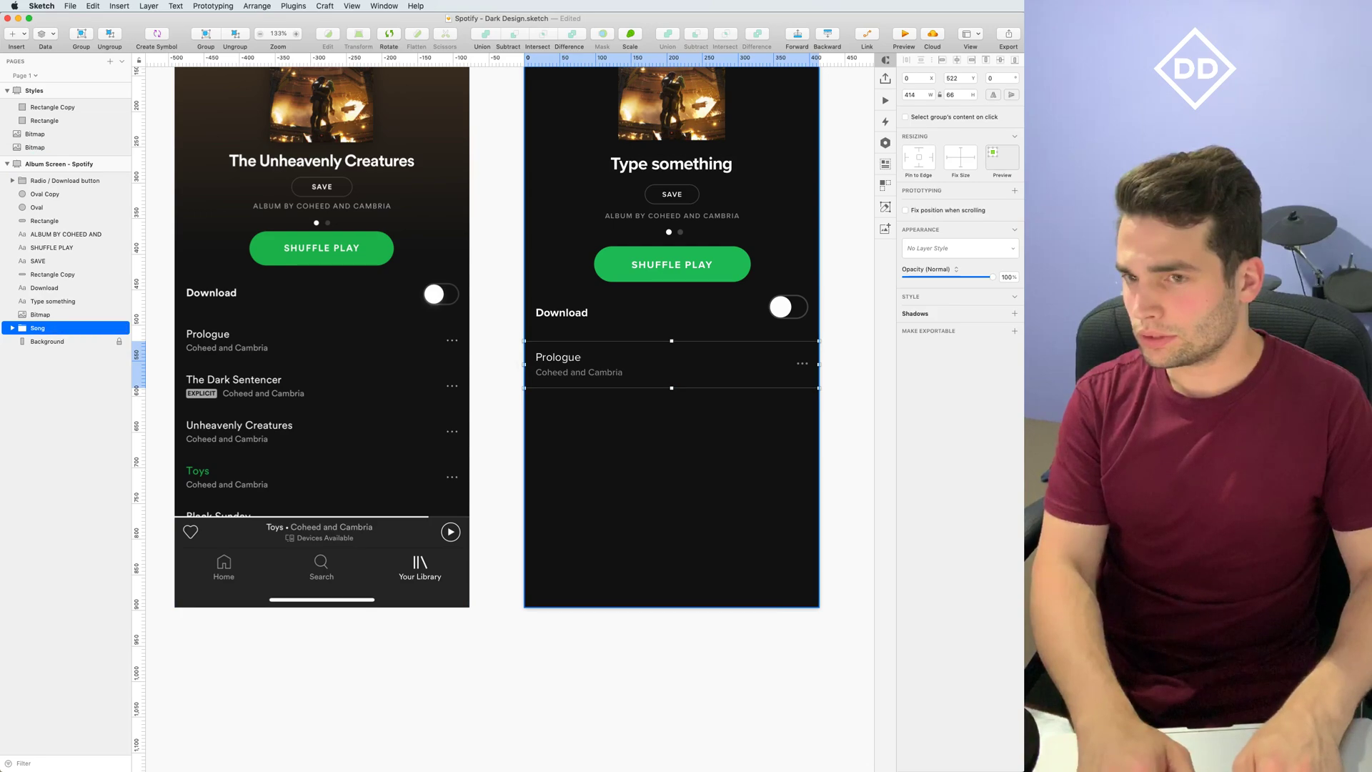
# Convert the grouped Prologue row into a symbol named "Song" and send it to the Symbols page
pyautogui.rightClick(578, 355)
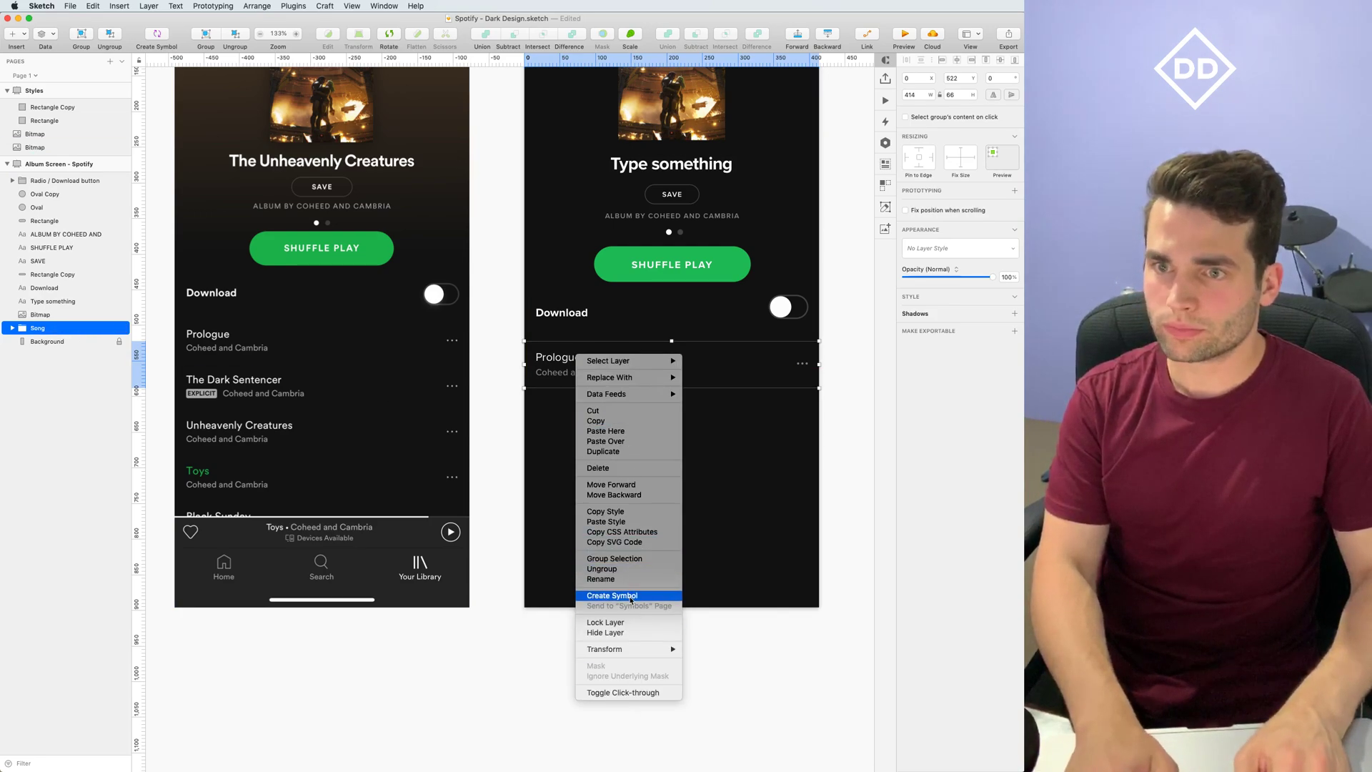
pyautogui.click(629, 596)
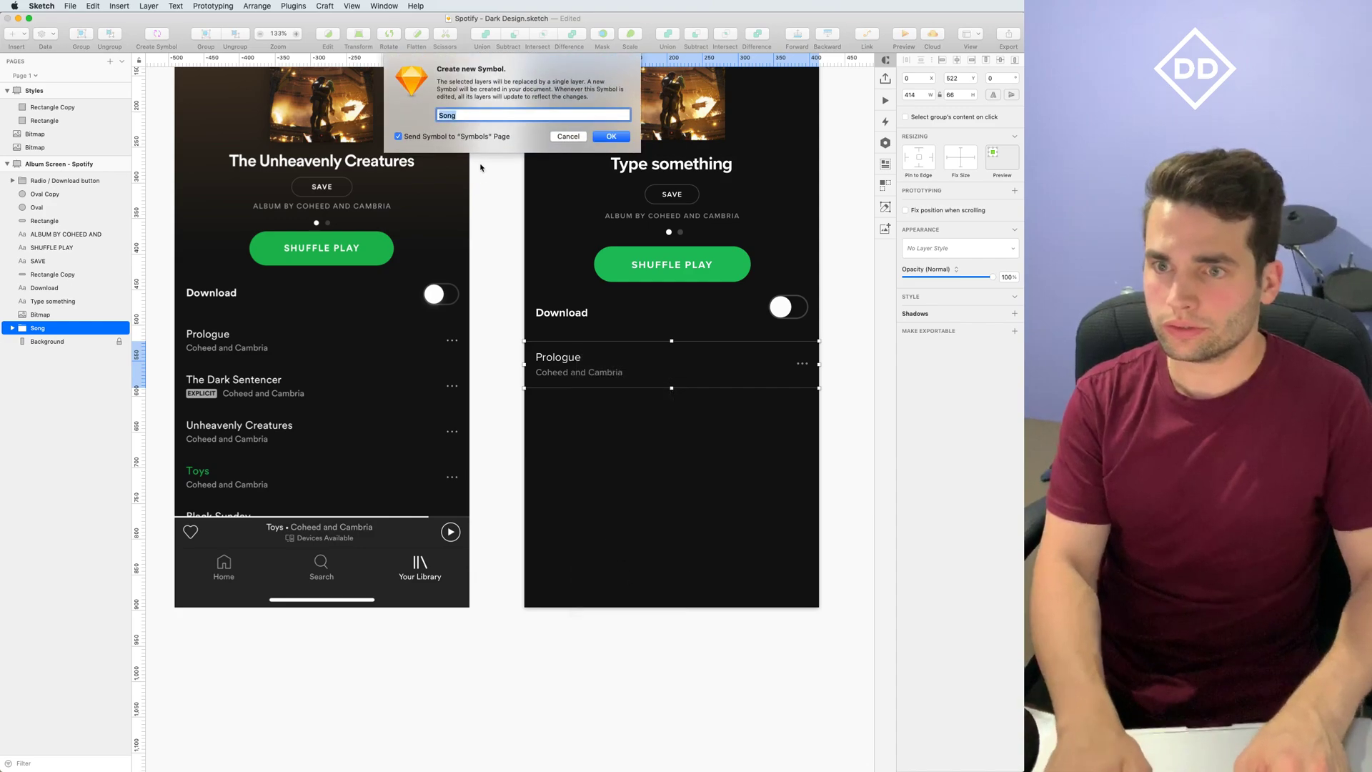
pyautogui.click(610, 137)
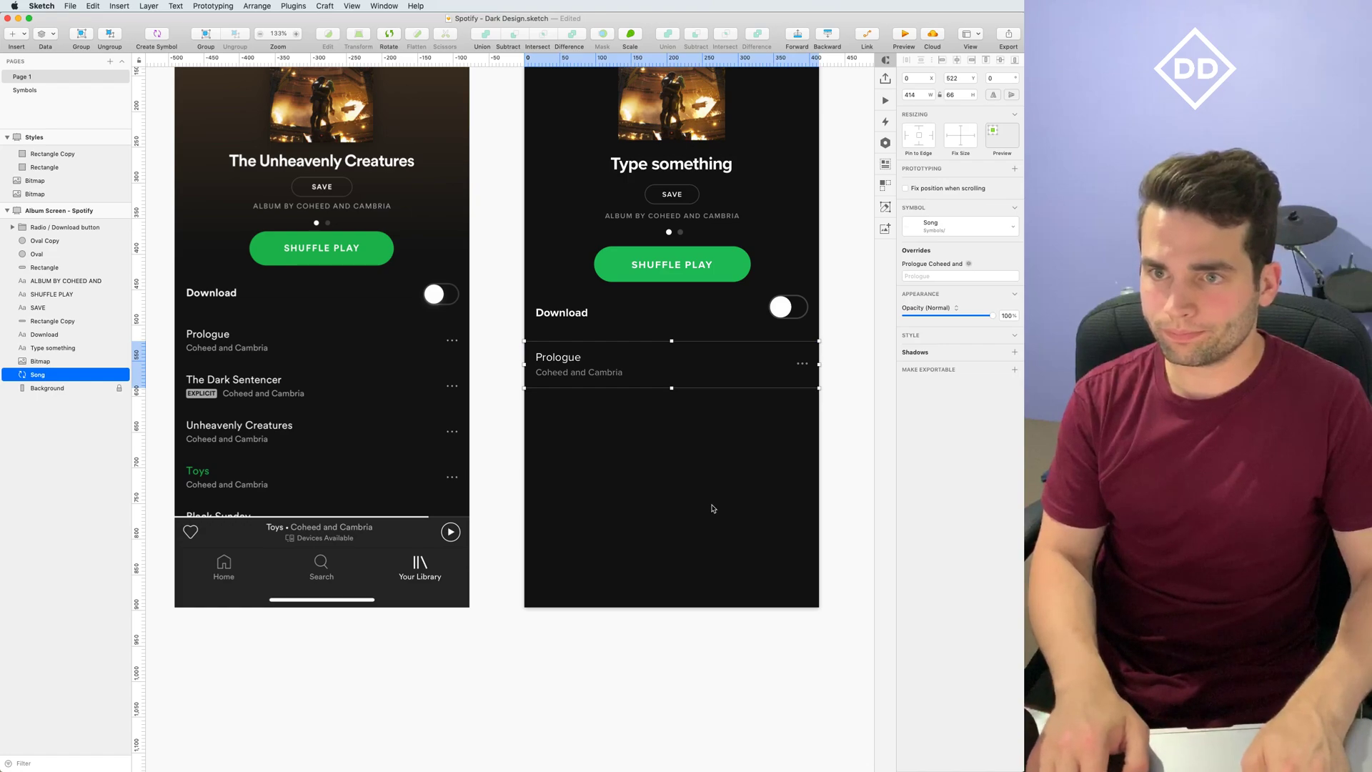
# Duplicate the Song symbol instance four times, stacking the copies directly below one another in the track list
pyautogui.click(931, 276)
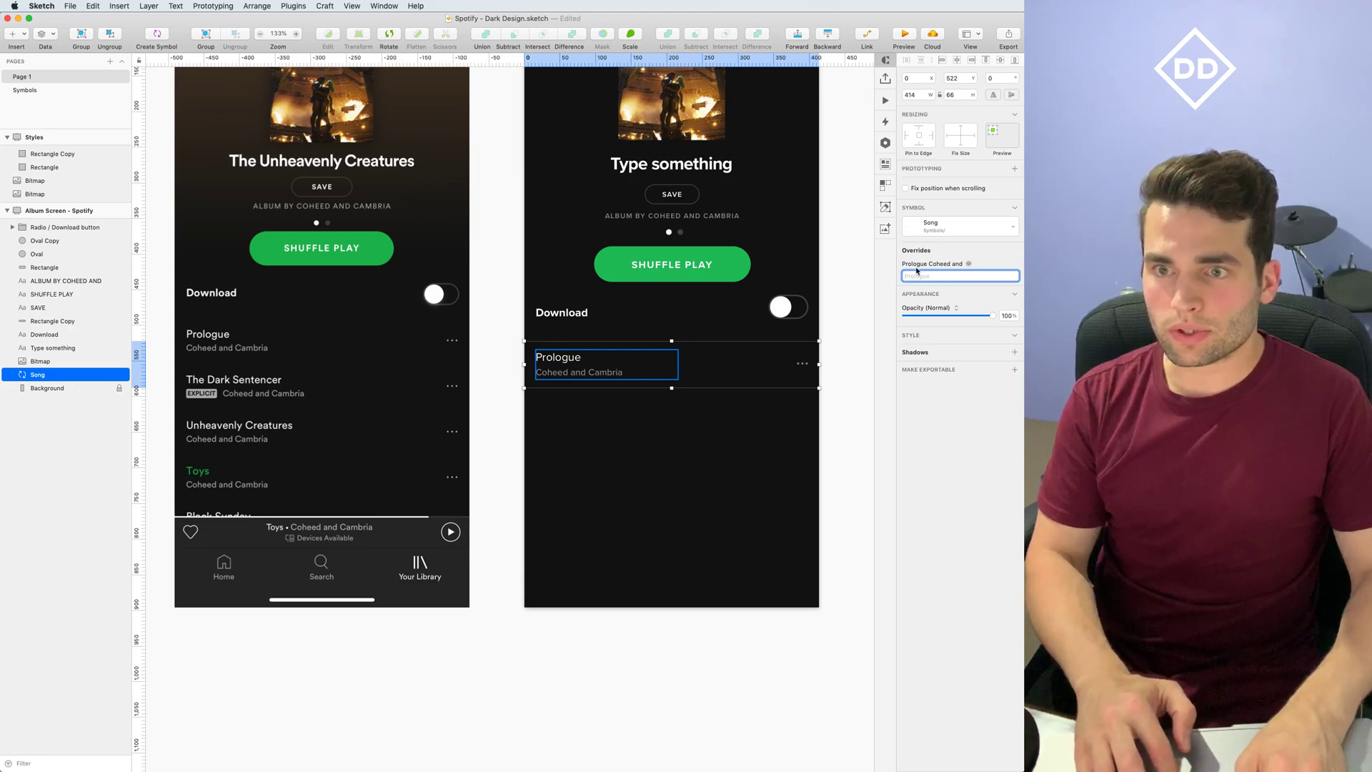
pyautogui.press('Escape')
pyautogui.click(753, 364)
pyautogui.moveTo(753, 364); pyautogui.dragTo(750, 536)
pyautogui.click(846, 518)
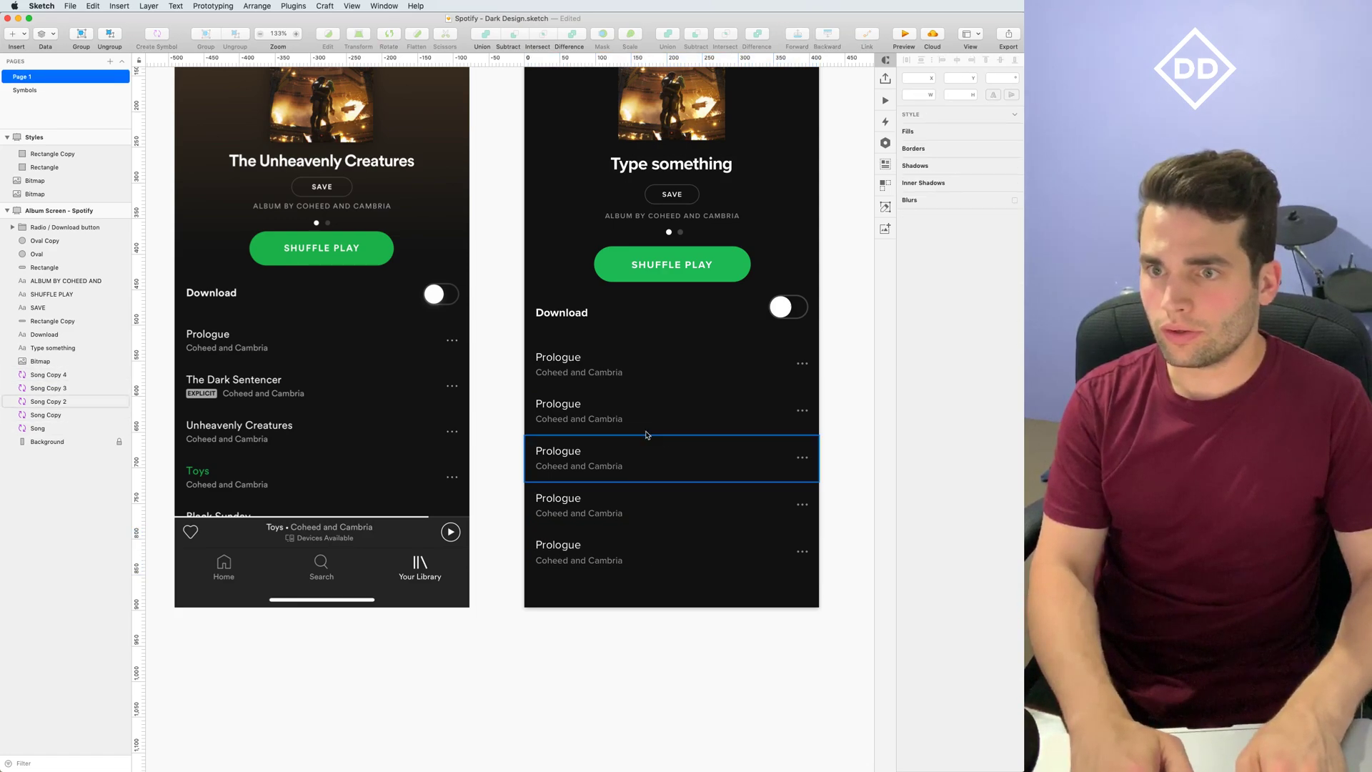
# Override the second song row's text with "The Dark Sentencer"
pyautogui.click(606, 382)
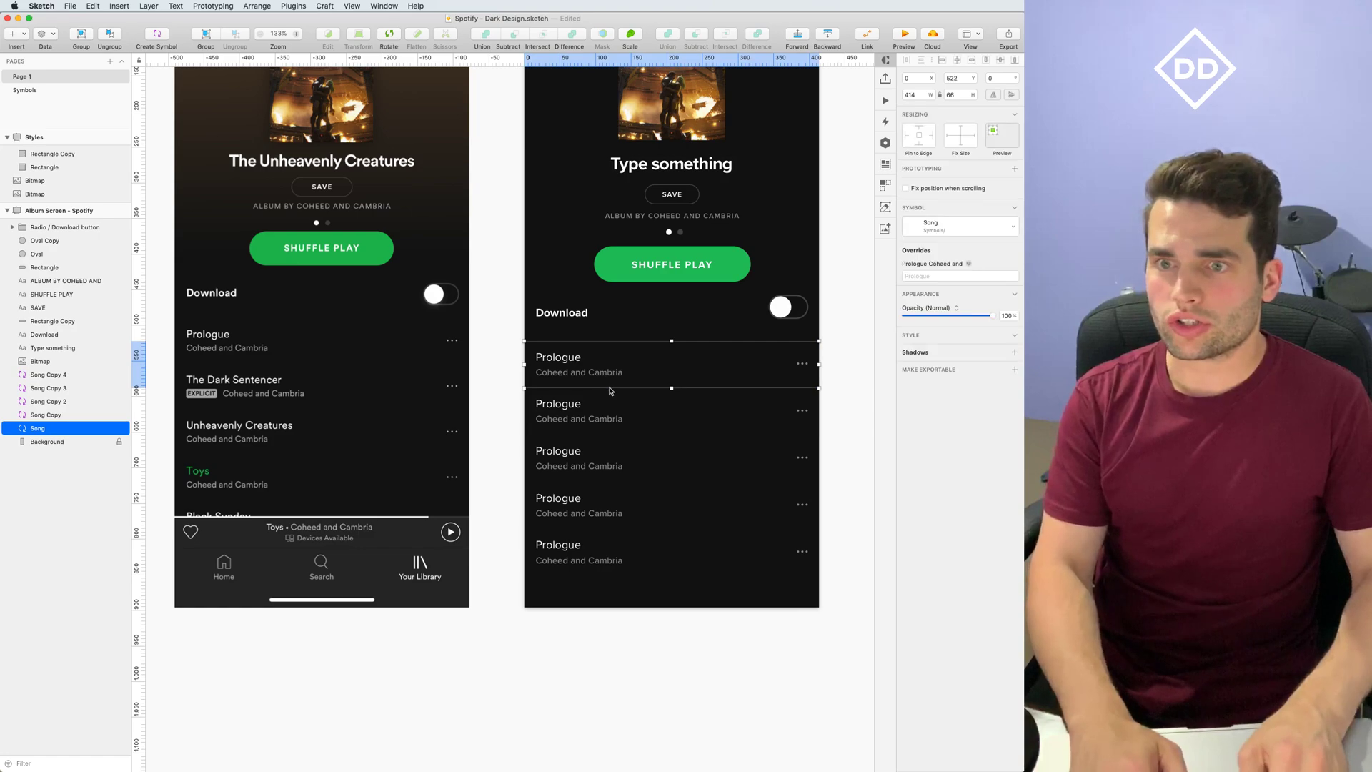
pyautogui.press('Return')
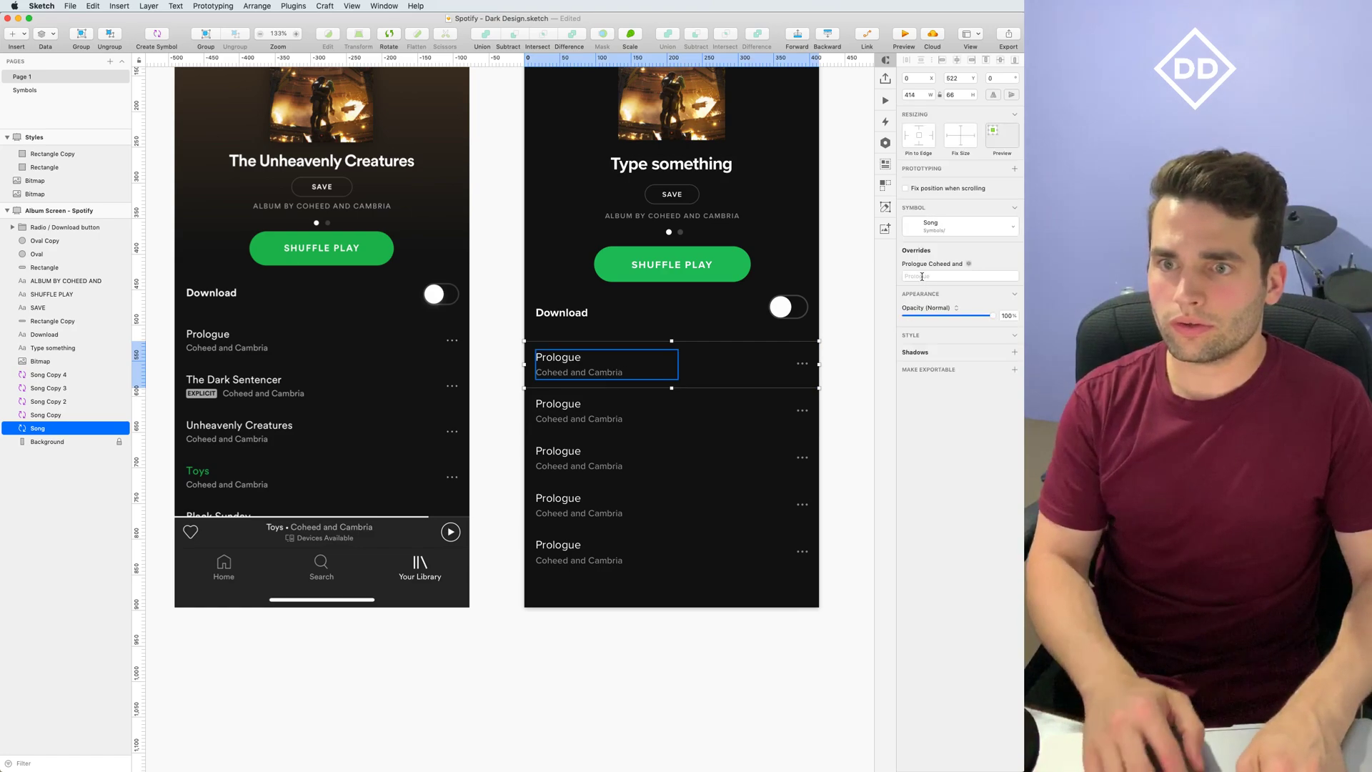
pyautogui.press('Tab')
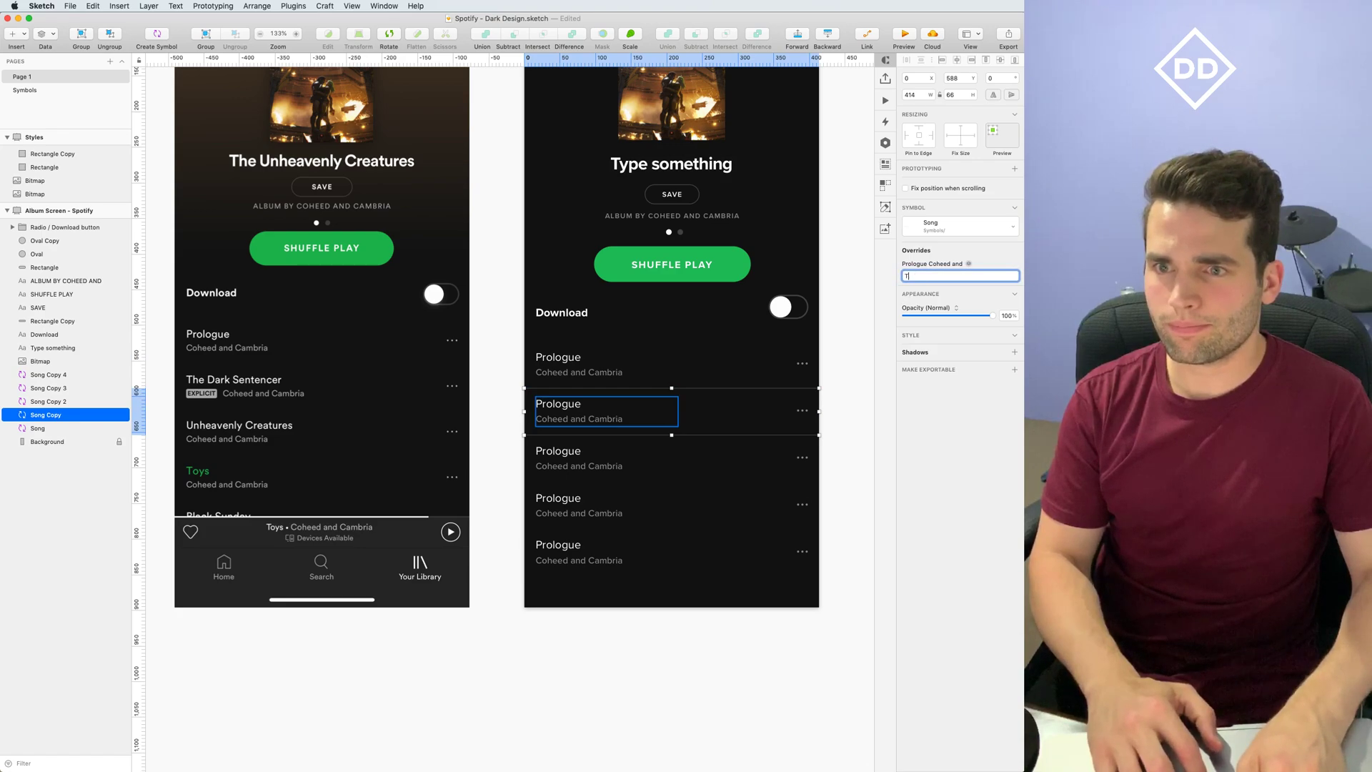
pyautogui.write('The Dark Sen')
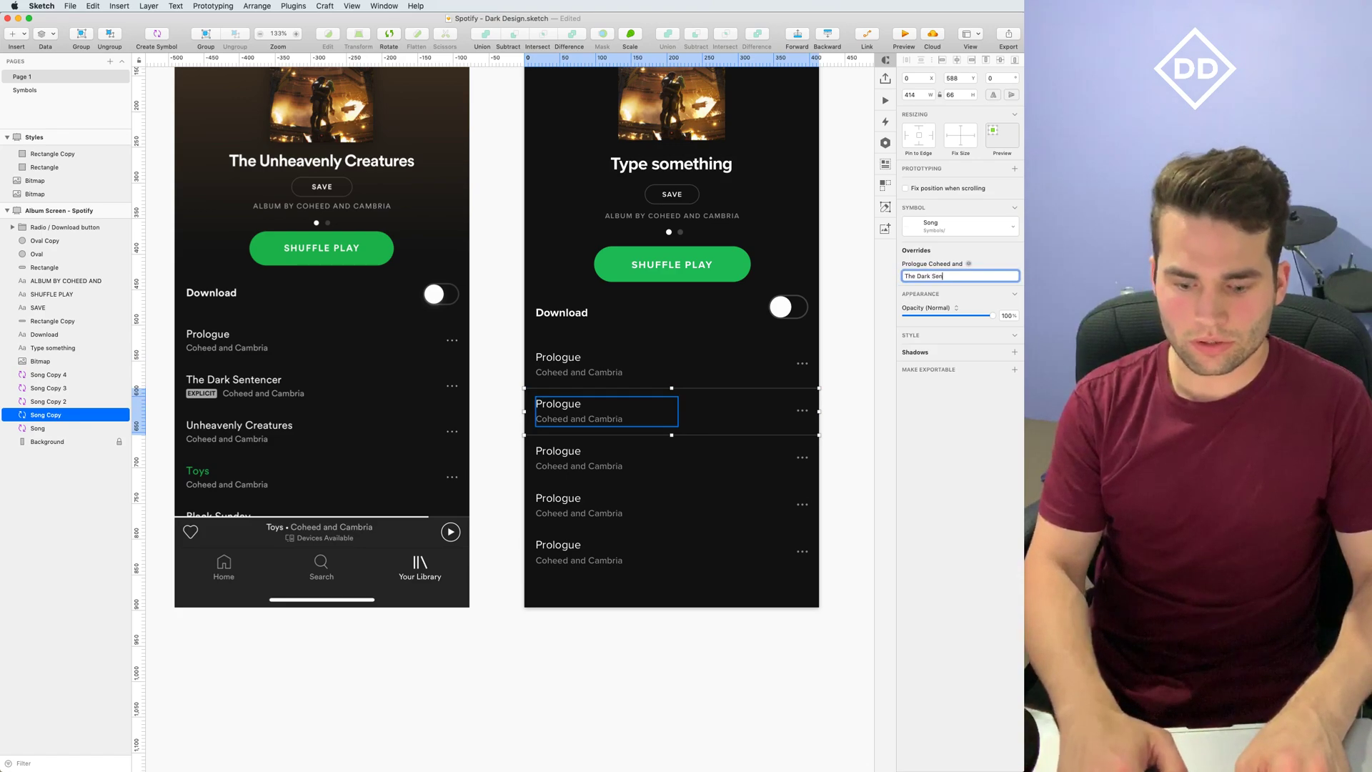
pyautogui.write('tencer')
pyautogui.press('Return')
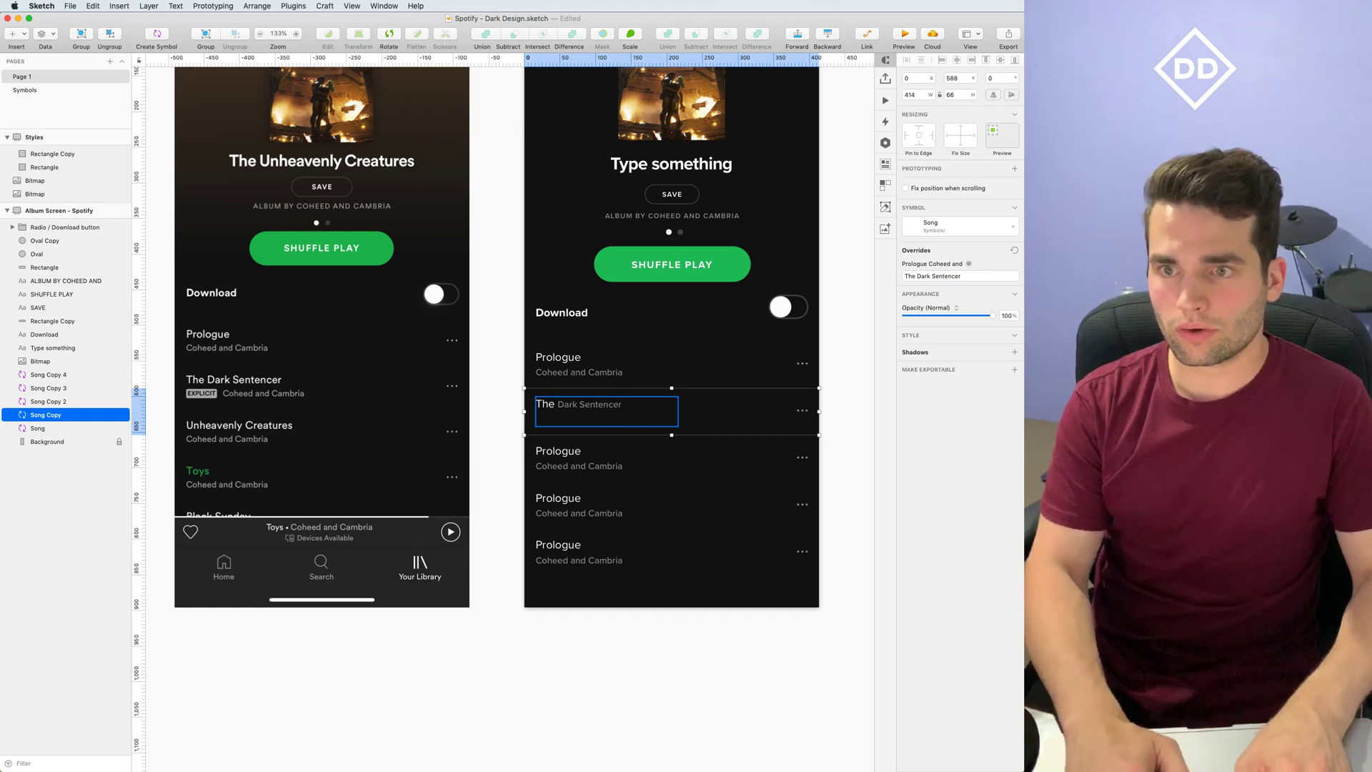
# Try to add "Coheed" as a second line in the second song row's text override
pyautogui.click(958, 277)
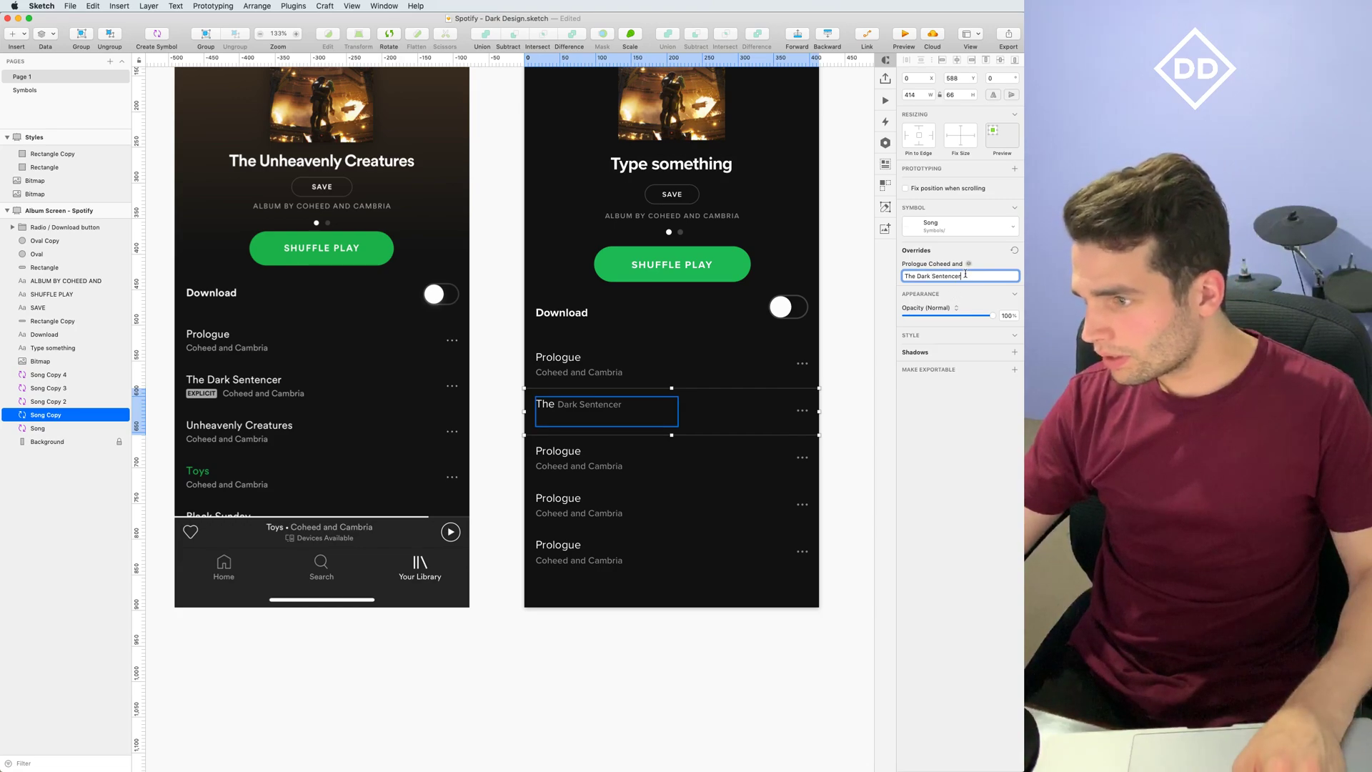
pyautogui.press('super+a')
pyautogui.press('BackSpace')
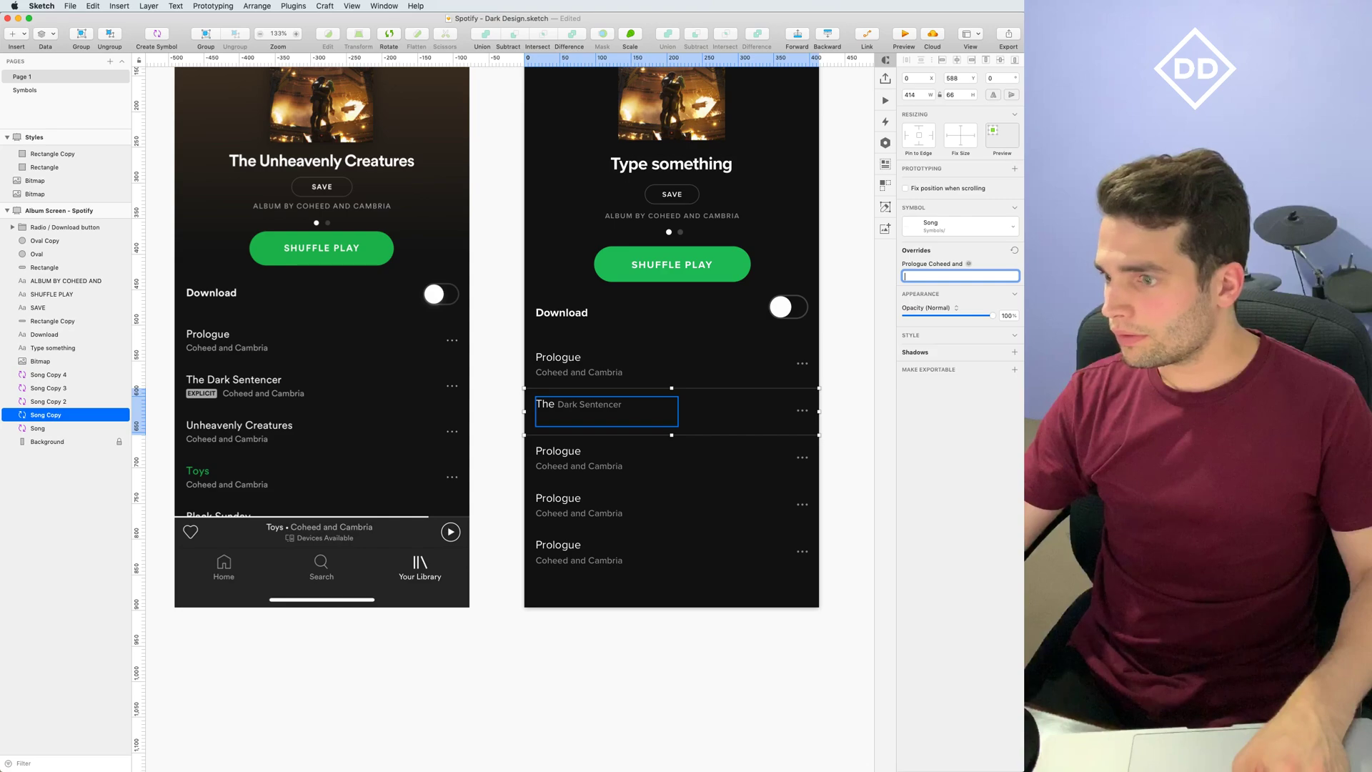
pyautogui.write('Coheed')
pyautogui.press('Return')
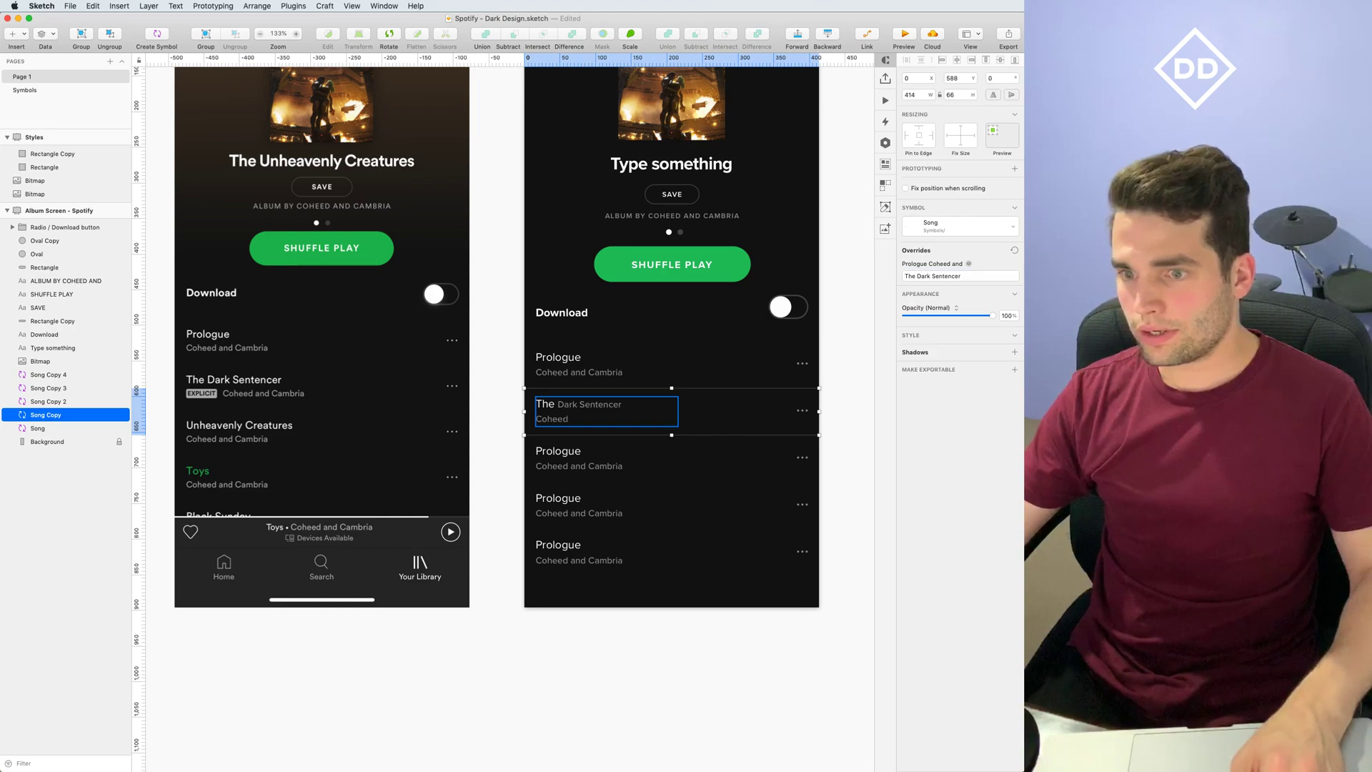
pyautogui.click(929, 276)
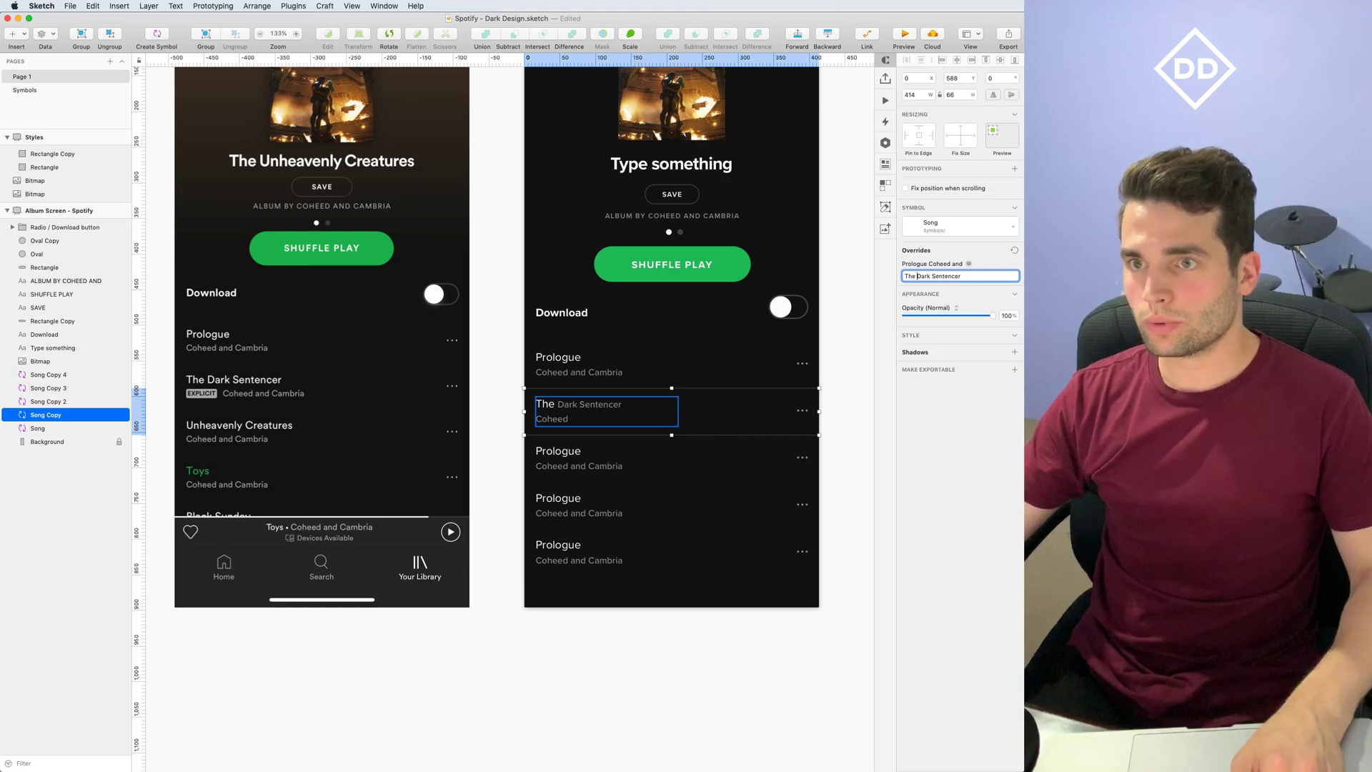
pyautogui.press('Return')
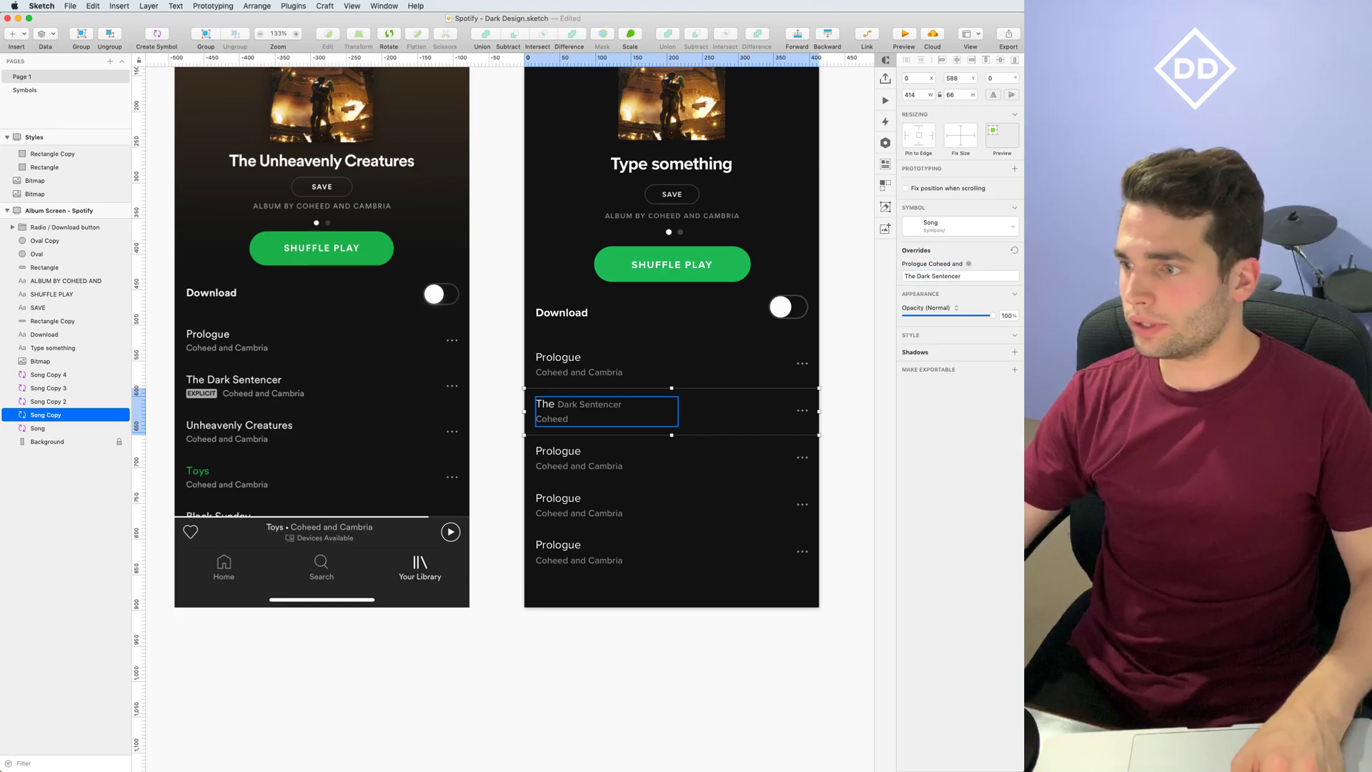
pyautogui.click(829, 307)
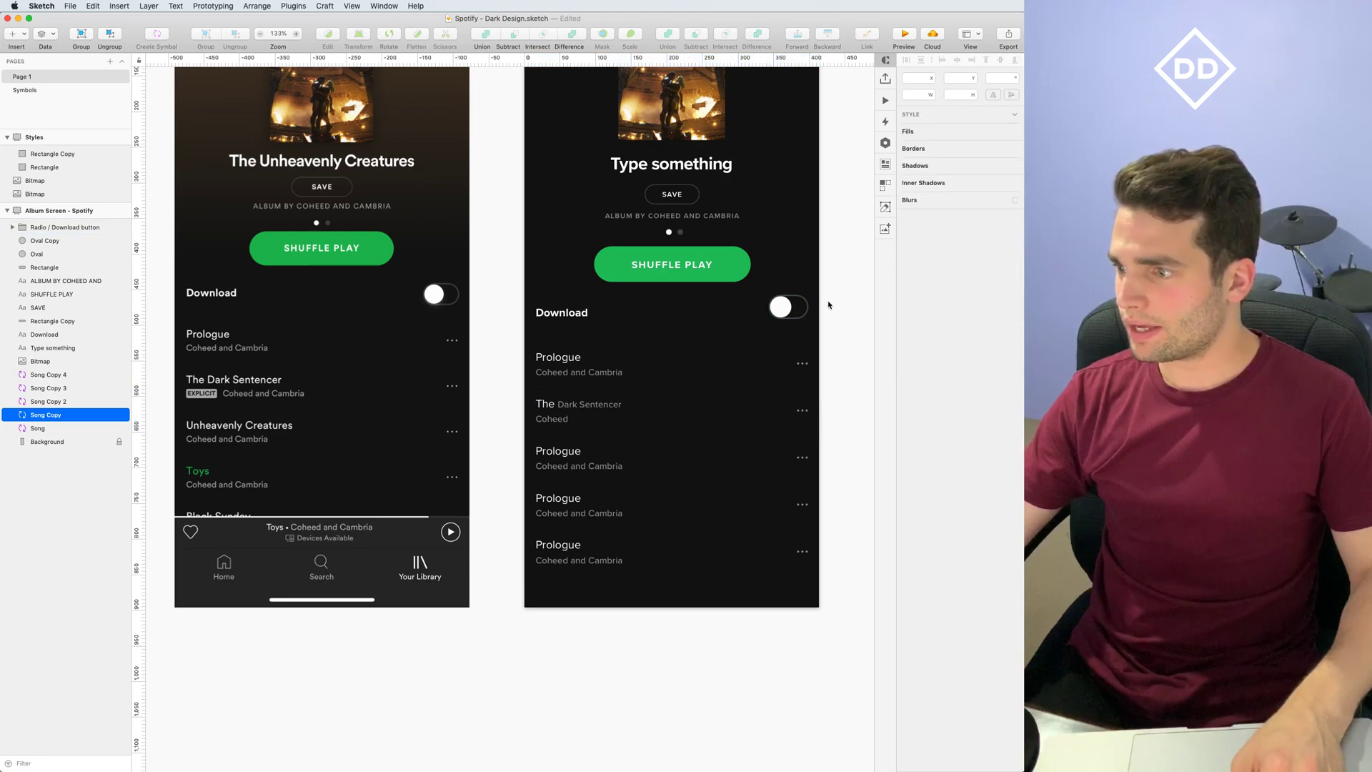
# Open the Song symbol's master and give its artboard a dark background color, excluded from exports and instances
pyautogui.click(637, 410)
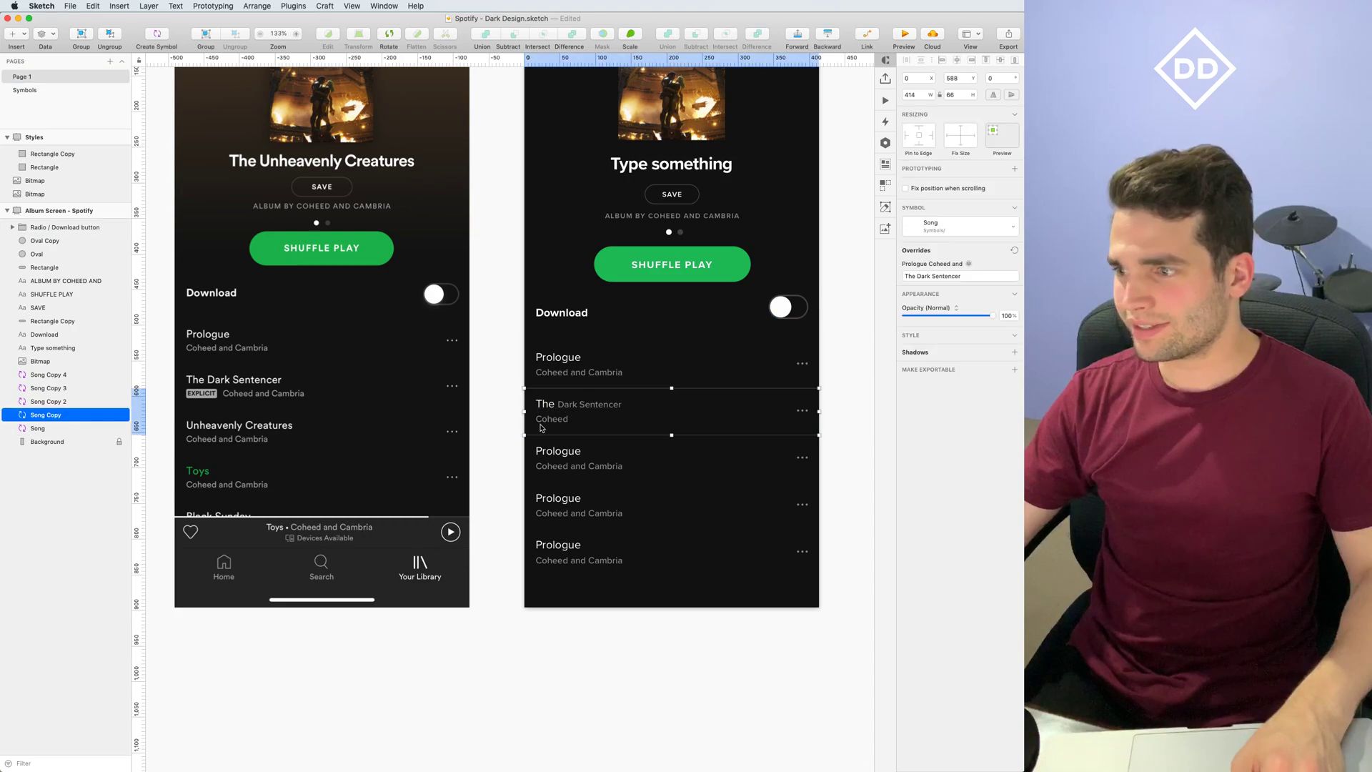
pyautogui.doubleClick(588, 426)
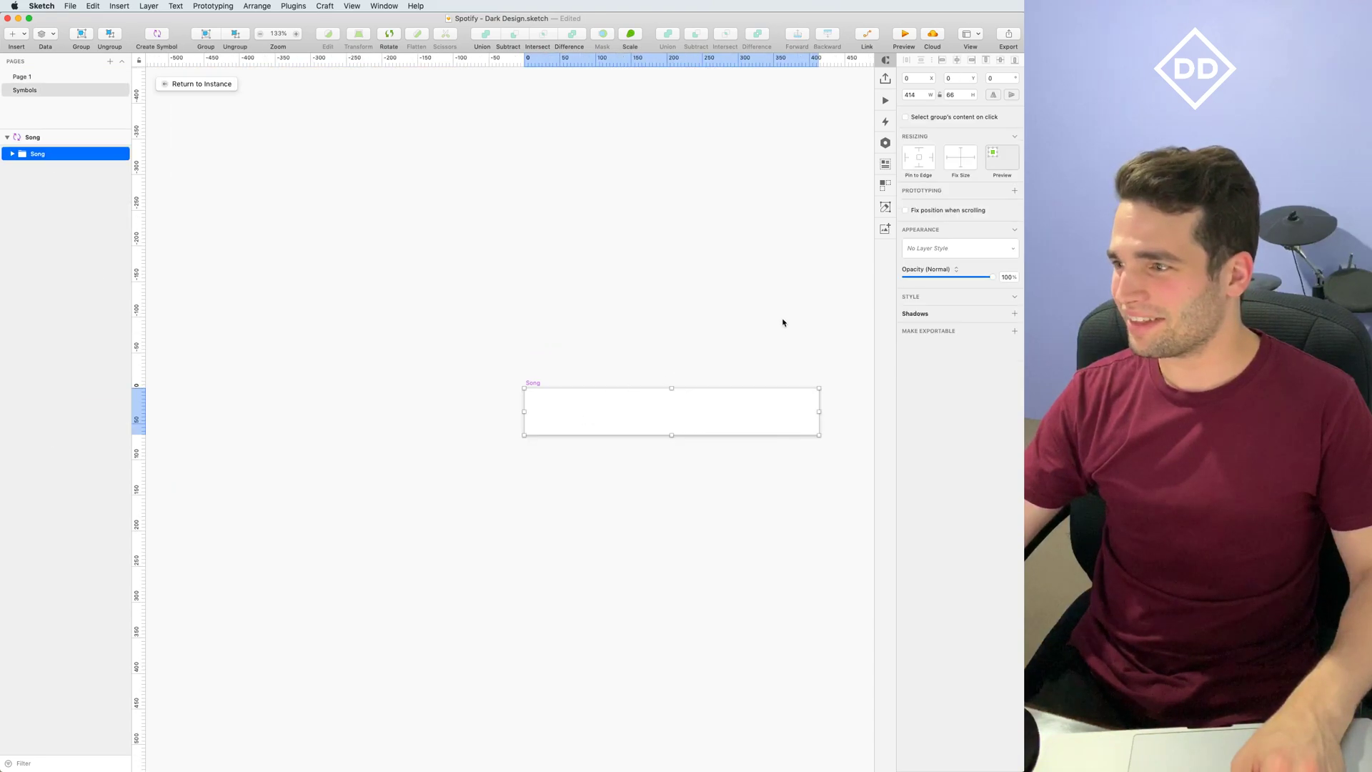
pyautogui.click(218, 89)
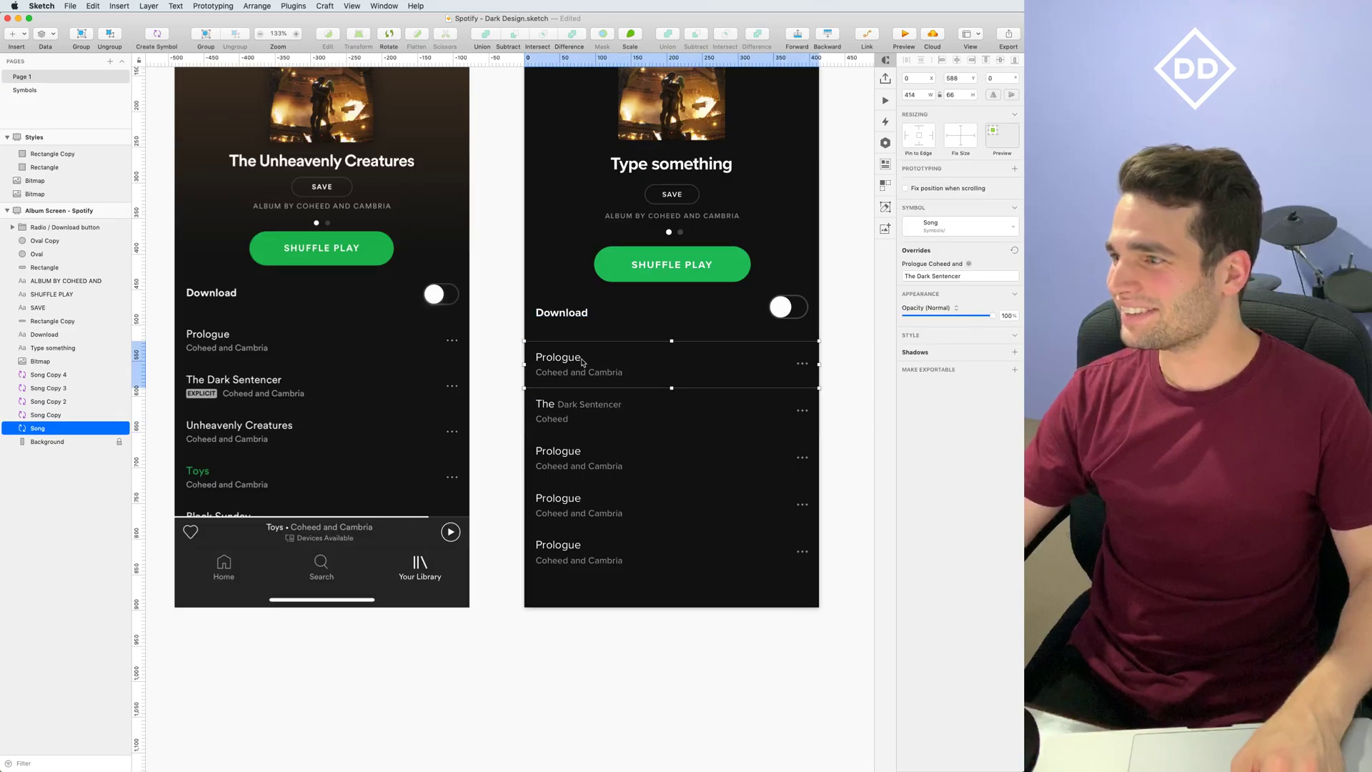
pyautogui.press('Return')
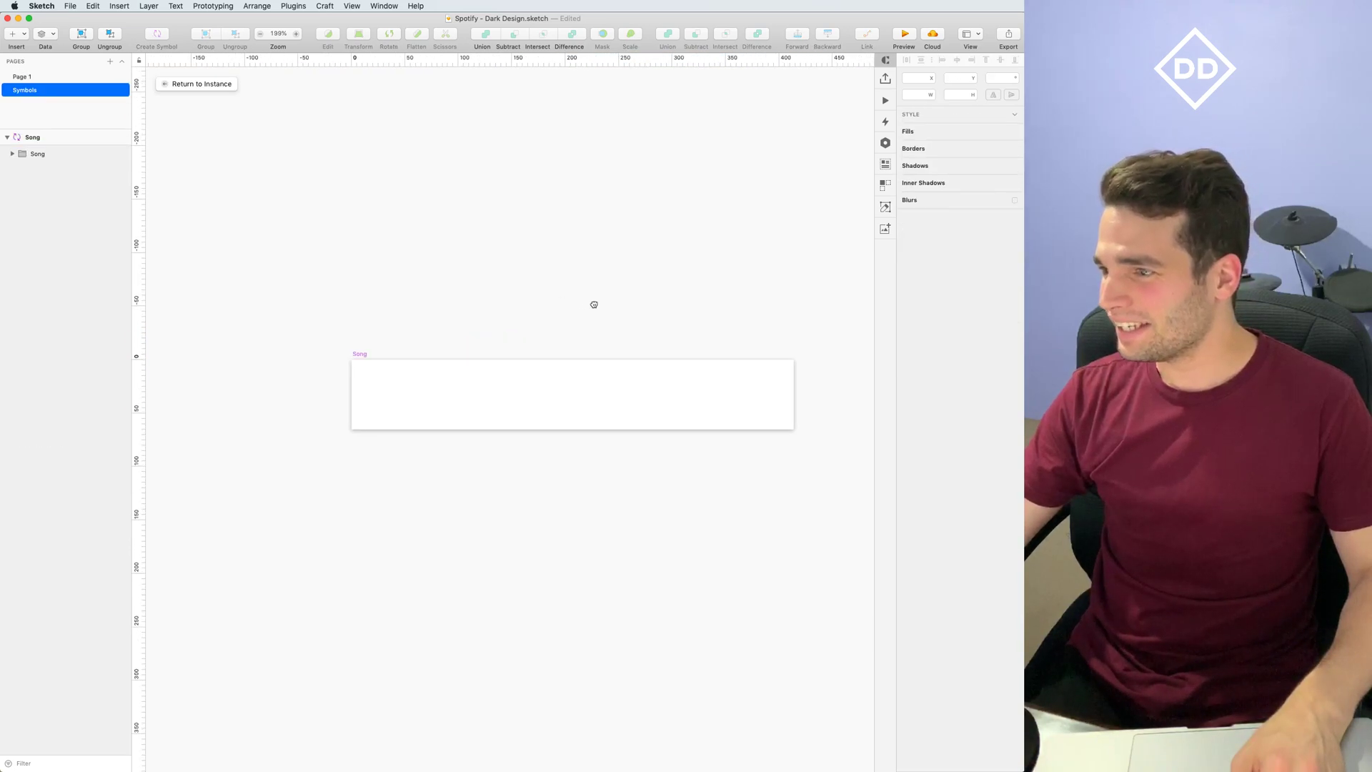
pyautogui.click(273, 352)
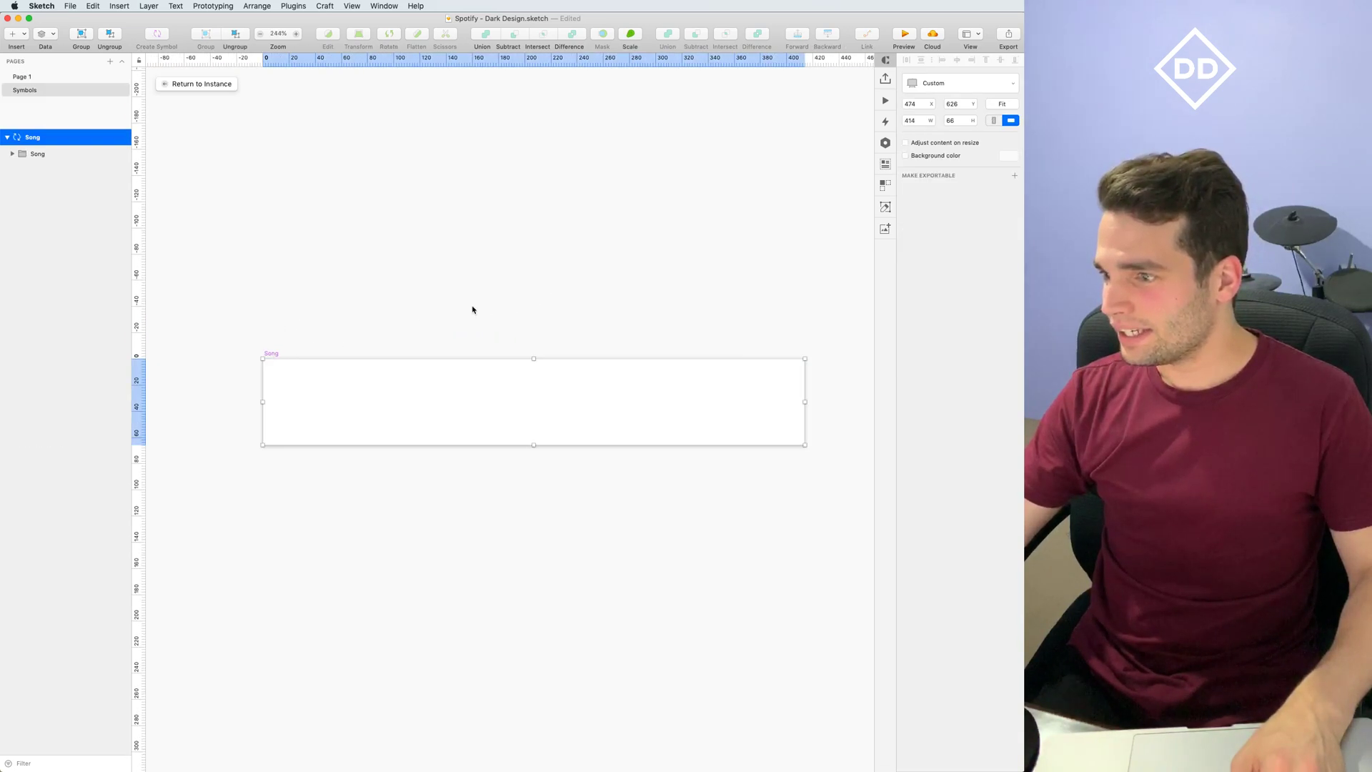
pyautogui.click(916, 156)
pyautogui.click(1008, 156)
pyautogui.moveTo(982, 206); pyautogui.dragTo(905, 253)
pyautogui.click(905, 166)
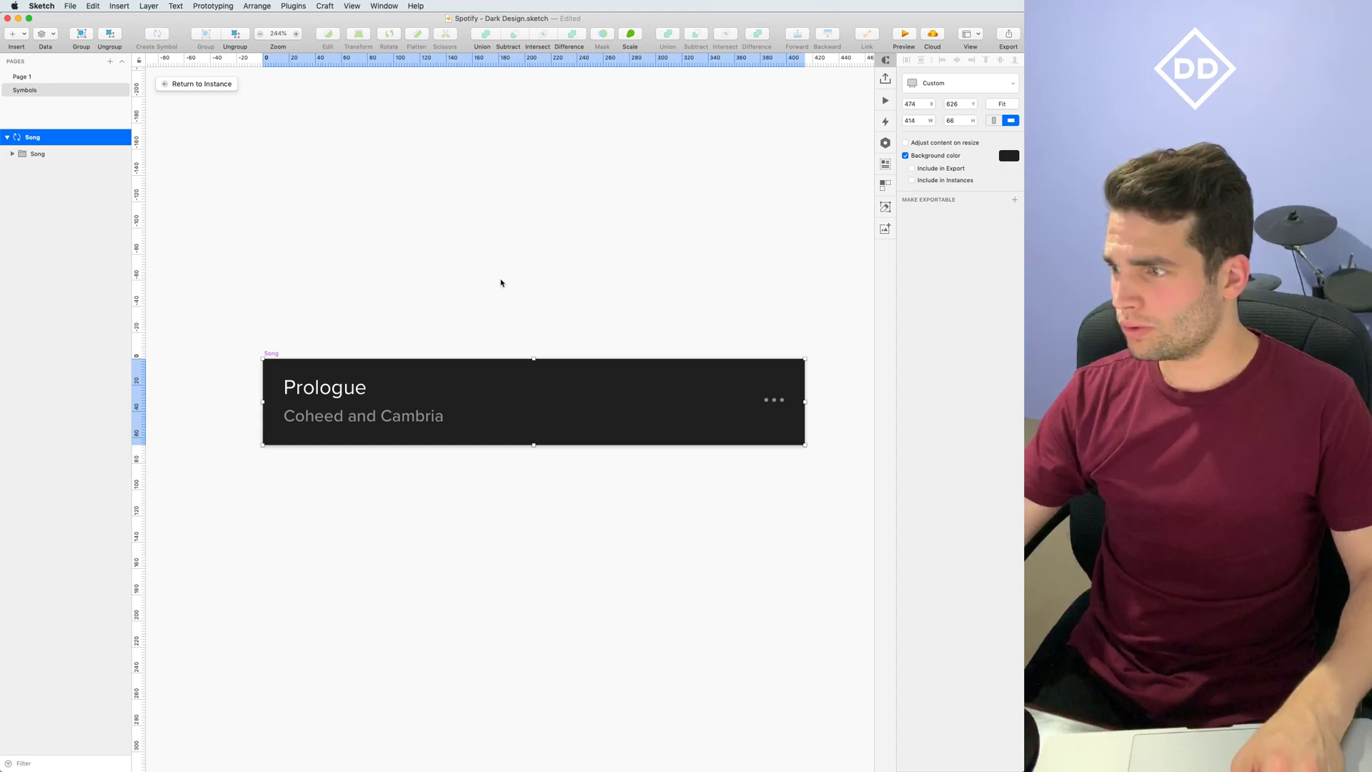
# Copy the "Coheed and Cambria" line and remove it from the Prologue text layer in the Song symbol
pyautogui.click(479, 267)
pyautogui.click(368, 419)
pyautogui.doubleClick(372, 416)
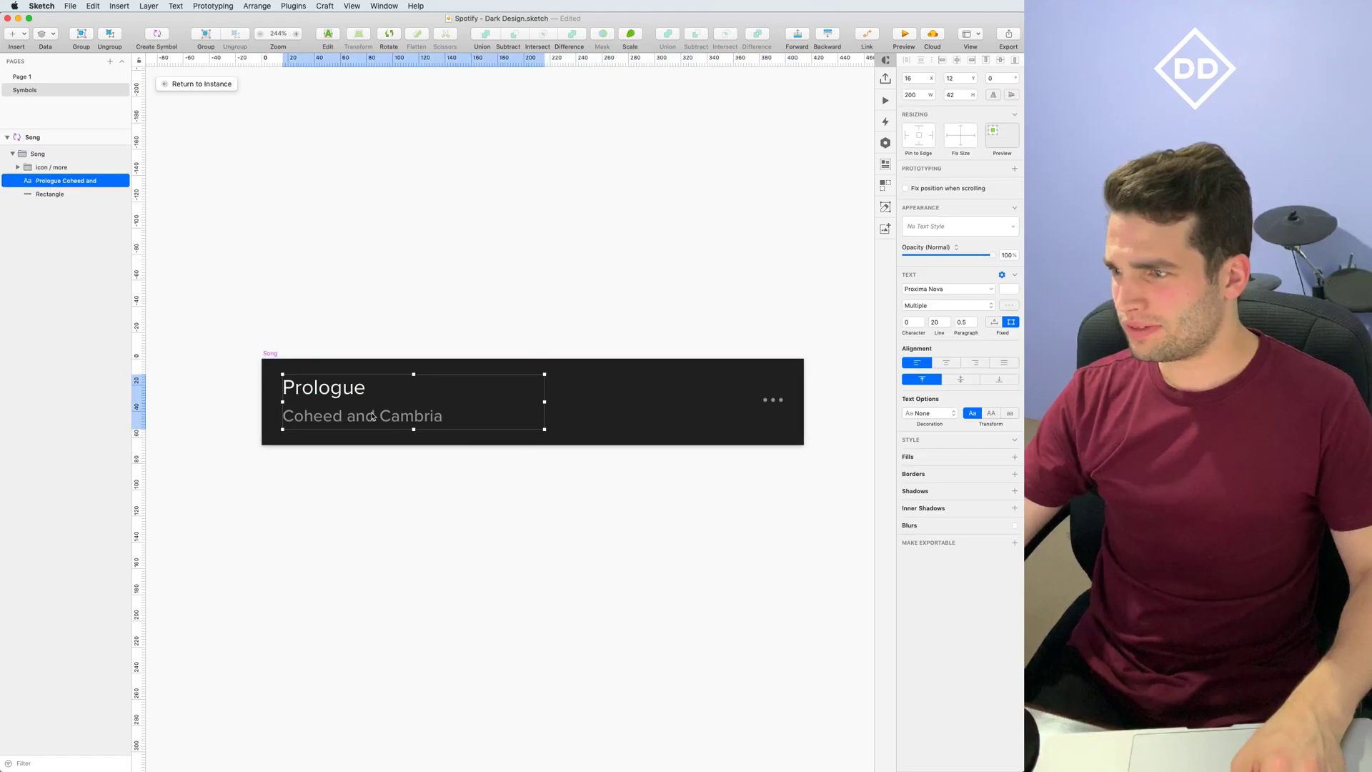
pyautogui.doubleClick(427, 416)
pyautogui.moveTo(444, 416); pyautogui.dragTo(248, 415)
pyautogui.press('super+c')
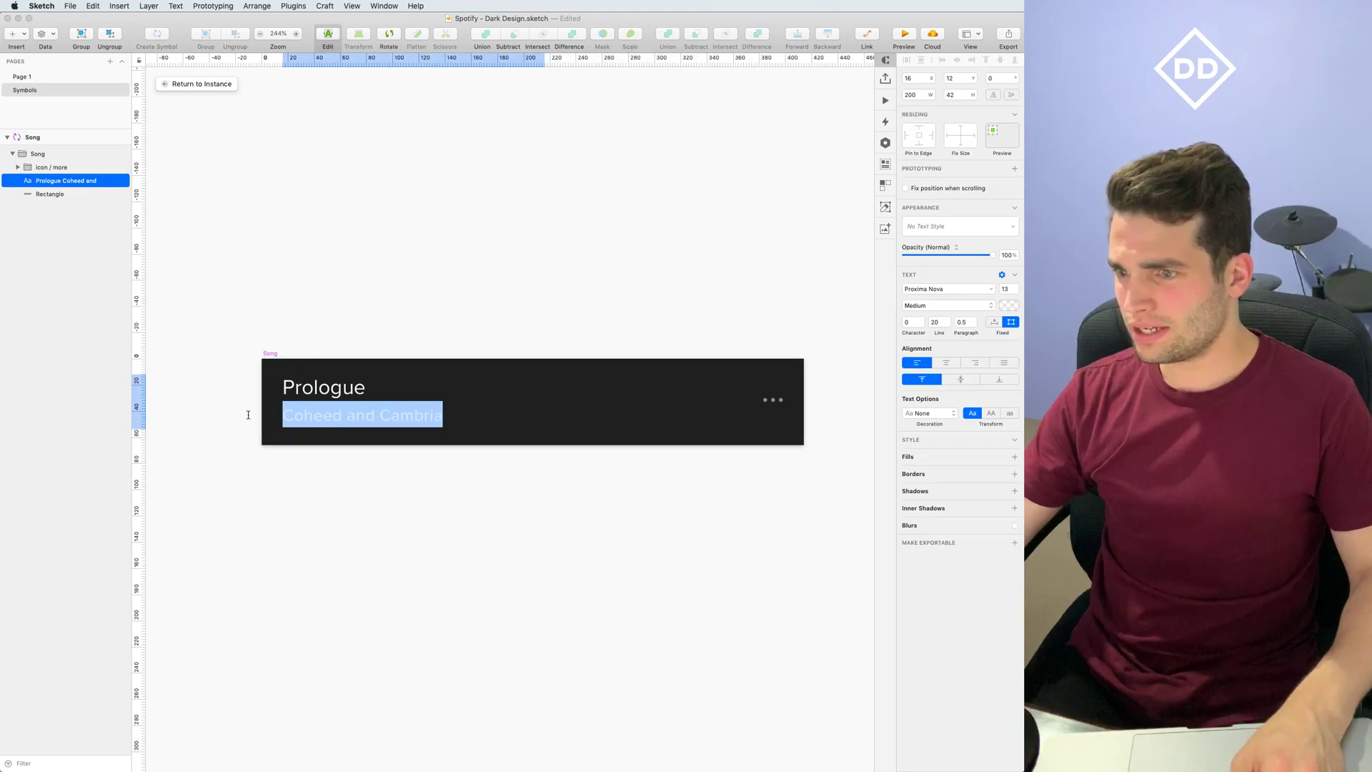
pyautogui.press('BackSpace')
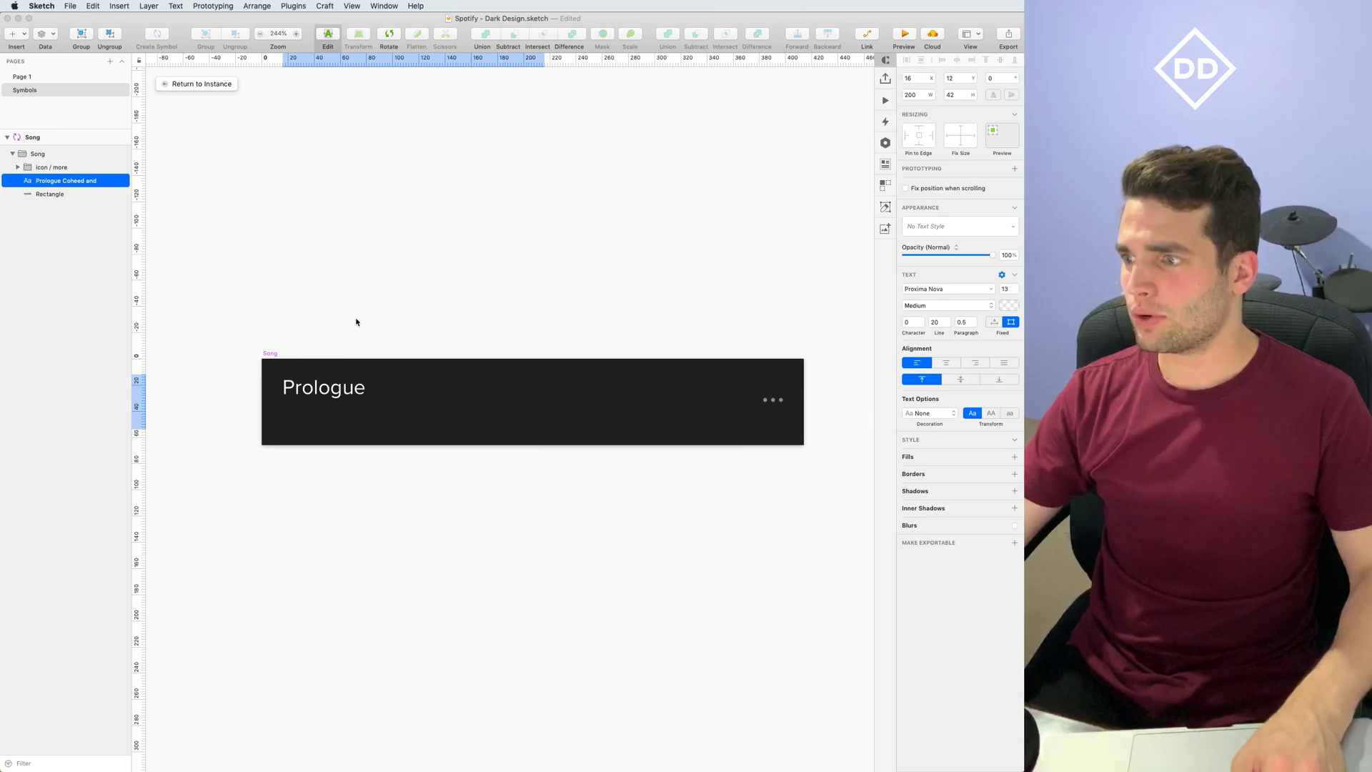
pyautogui.press('BackSpace')
pyautogui.press('Escape')
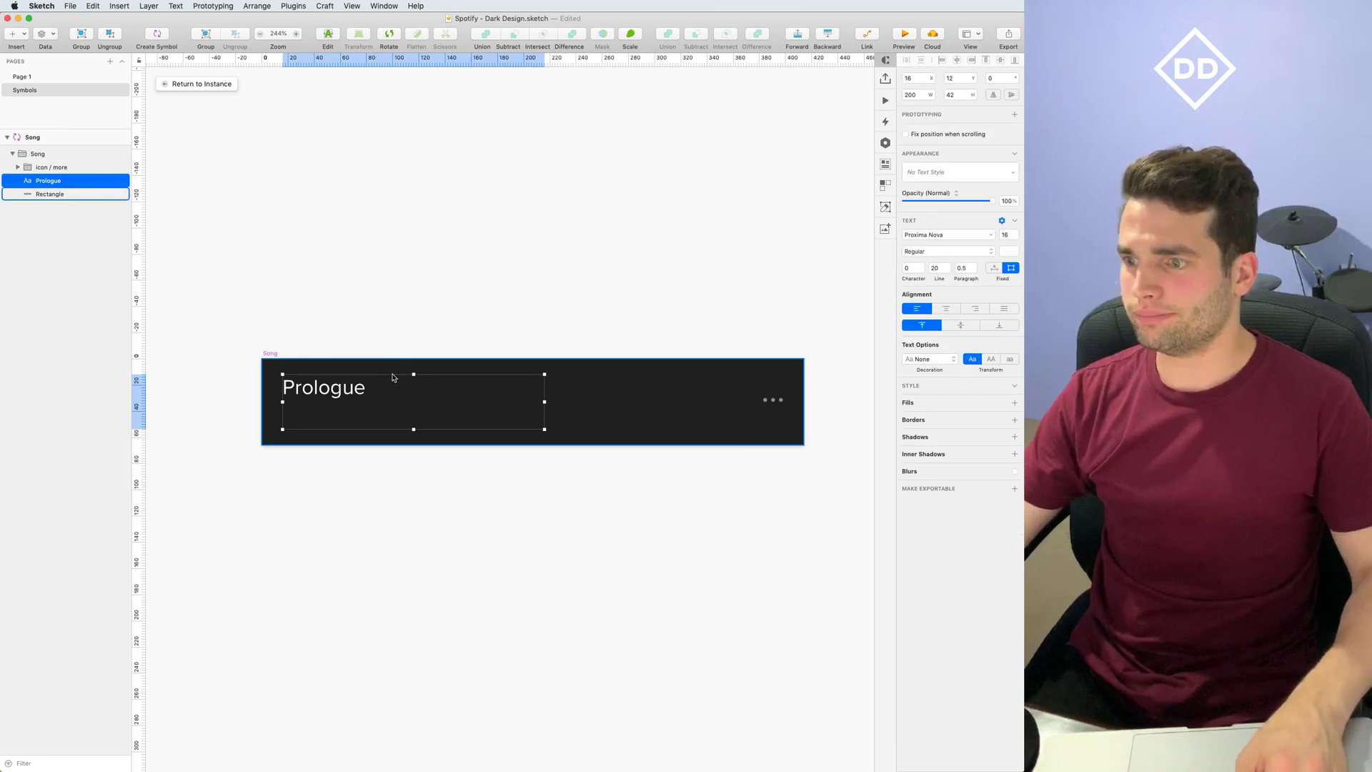
# Paste "Coheed and Cambria" as its own text layer below Prologue and position it at X 16, Y 34
pyautogui.press('super+v')
pyautogui.moveTo(500, 404); pyautogui.dragTo(340, 423)
pyautogui.click(411, 398)
pyautogui.click(409, 411)
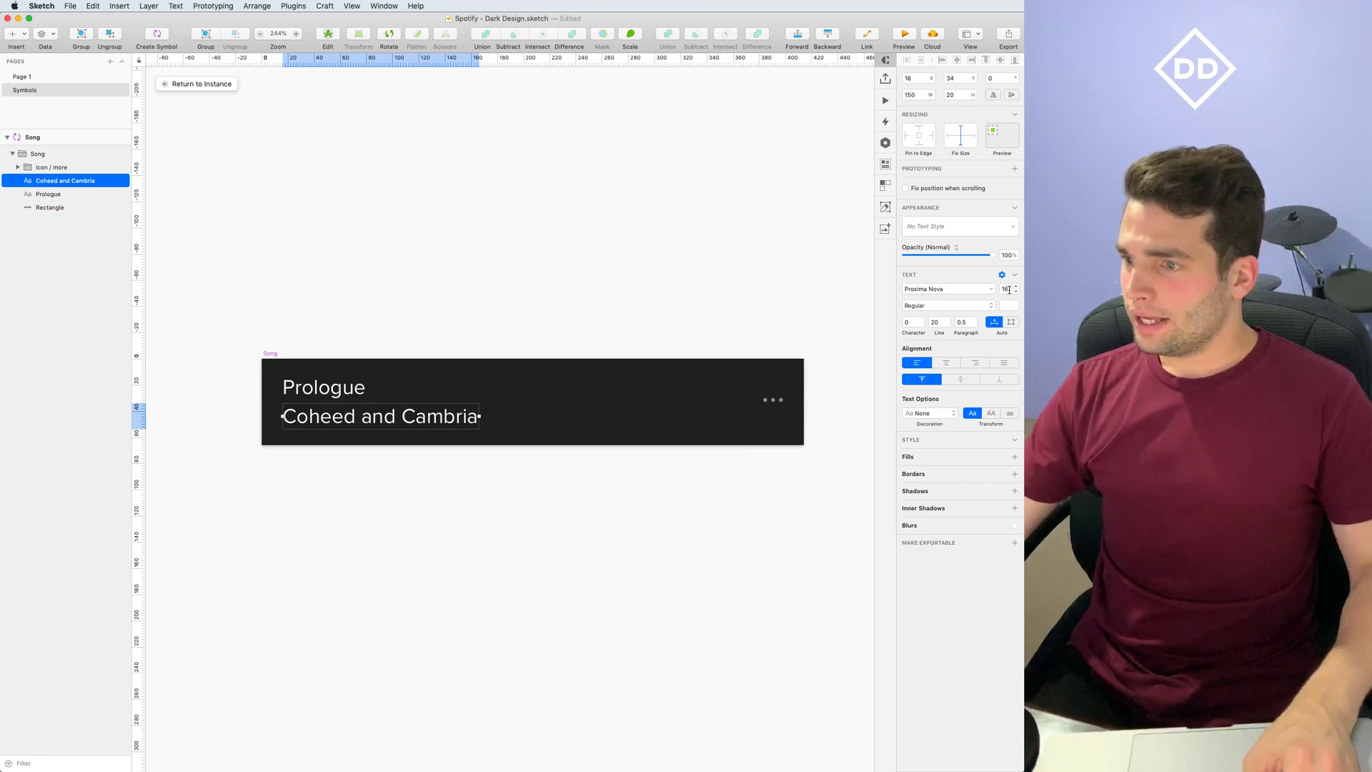
# Reduce the Coheed and Cambria text to font size 13 and place it at Y 35
pyautogui.write('11')
pyautogui.press('Return')
pyautogui.press('Escape')
pyautogui.click(413, 417)
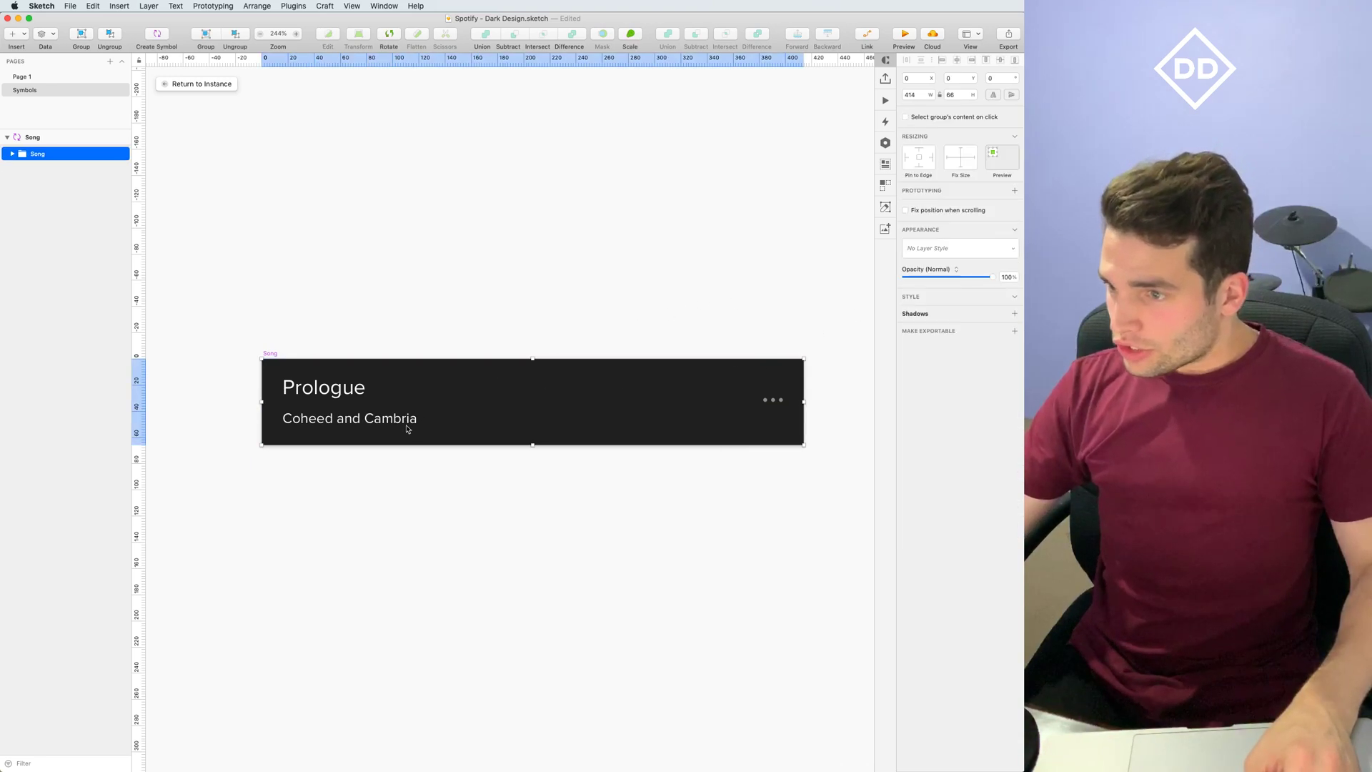
pyautogui.press('super+z')
pyautogui.press('super+z')
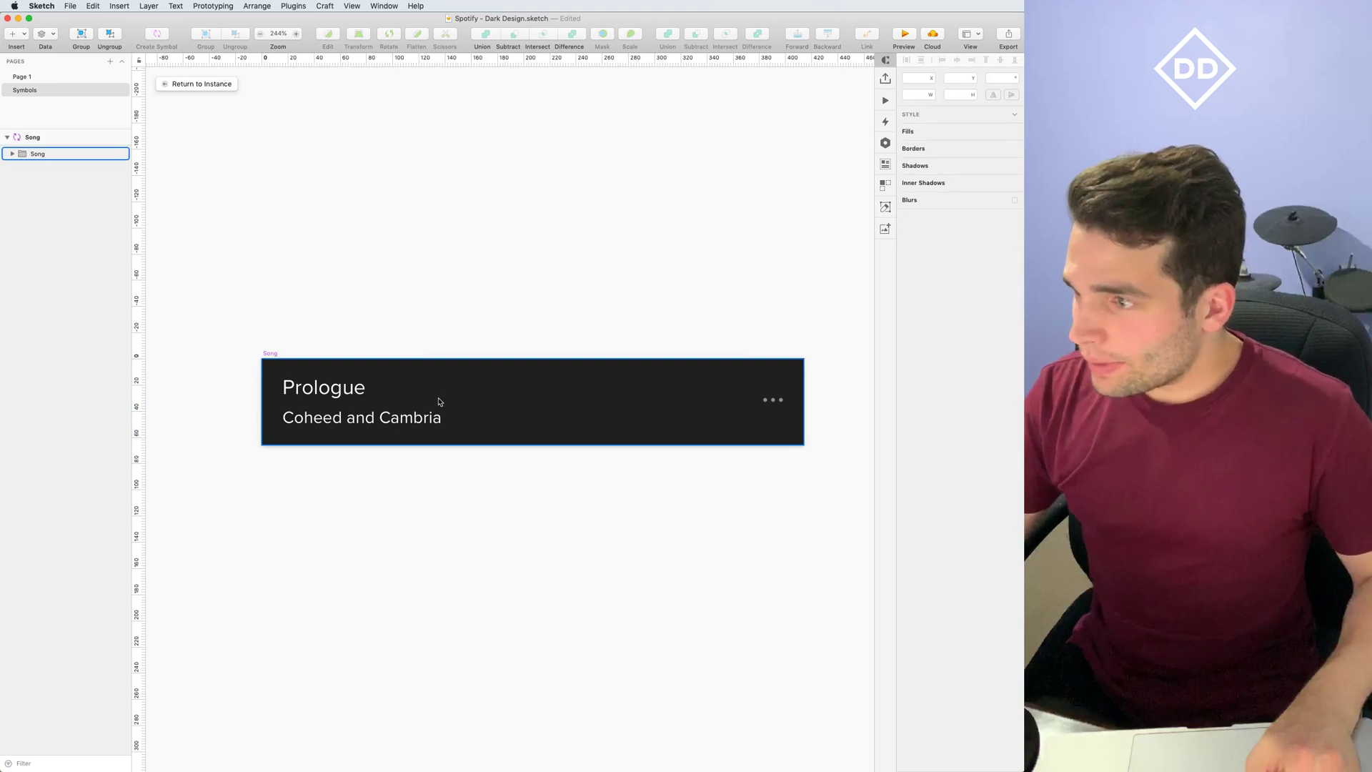
# Set the alpha of the Coheed and Cambria text's white color to 51%
pyautogui.click(426, 419)
pyautogui.click(1008, 306)
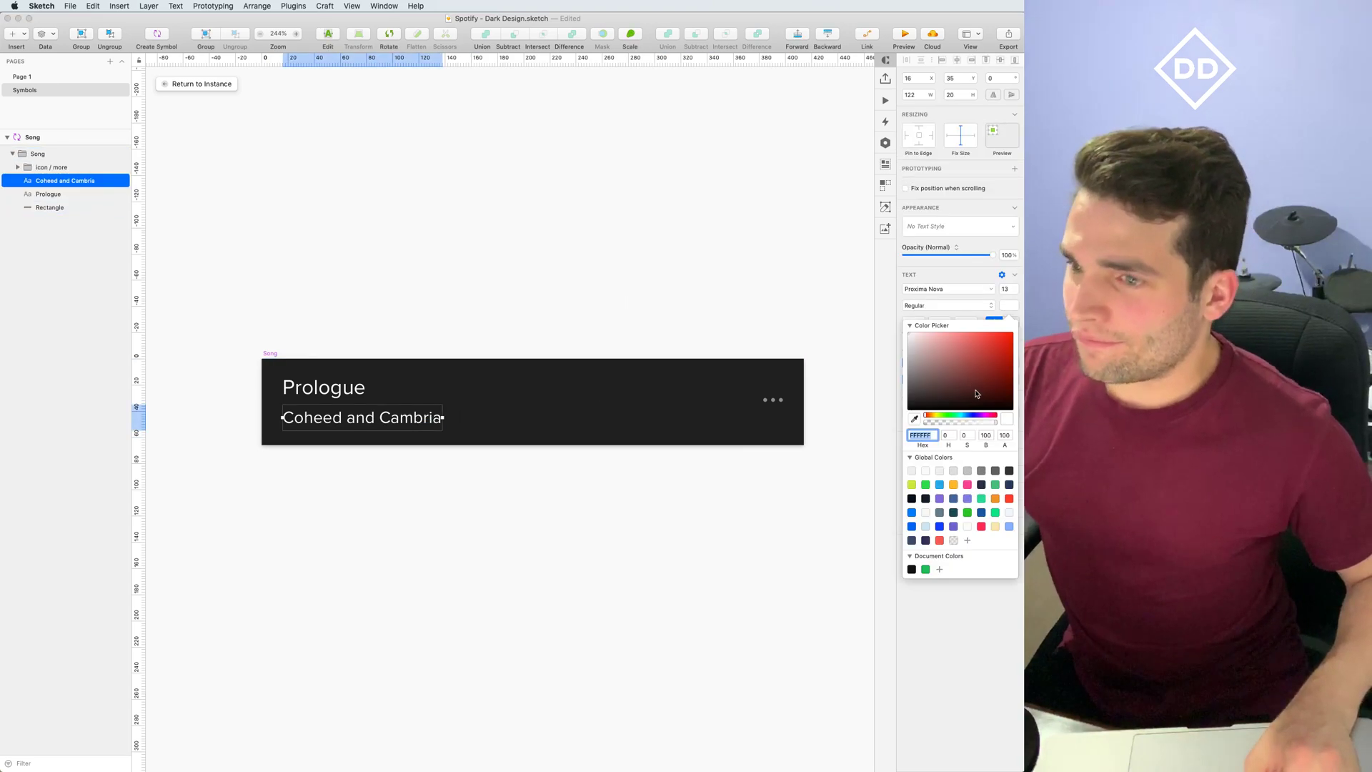
pyautogui.moveTo(967, 424); pyautogui.dragTo(962, 425)
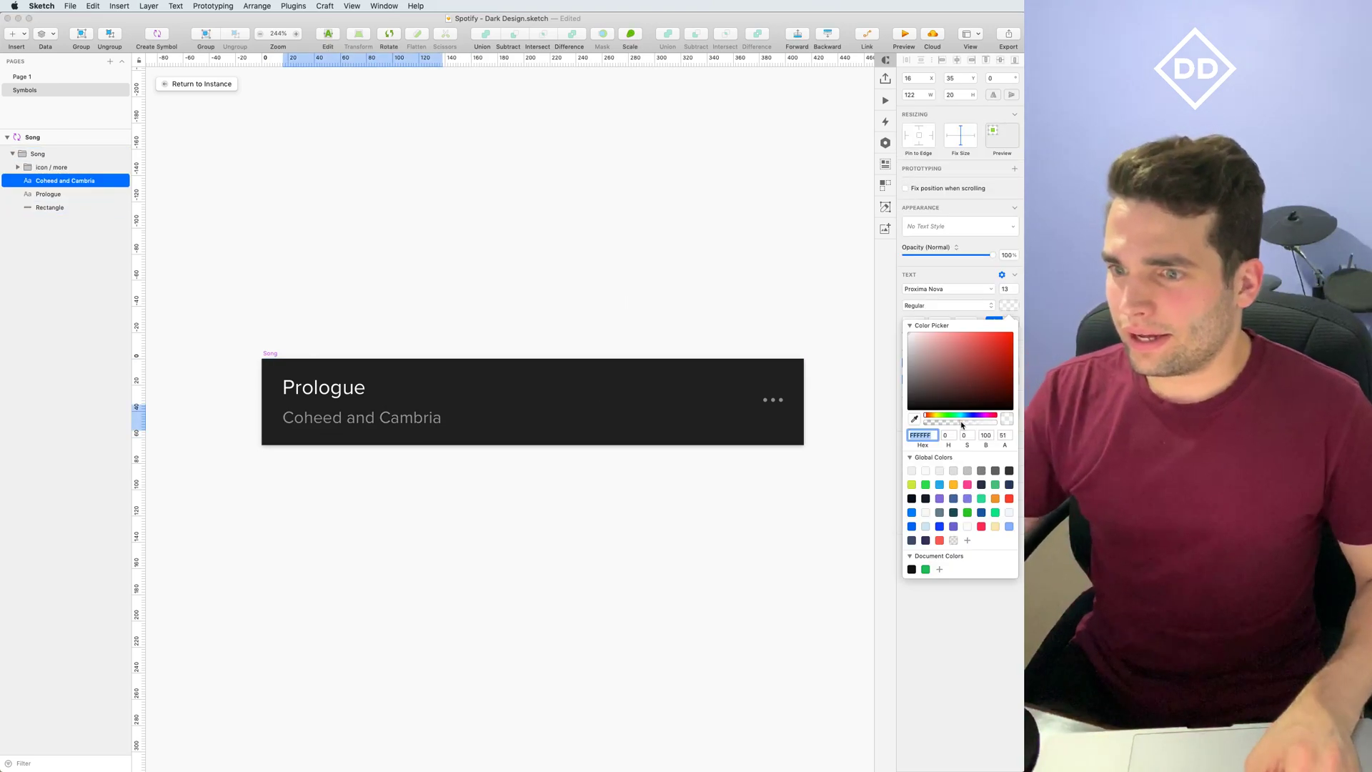
pyautogui.click(615, 274)
pyautogui.moveTo(401, 249); pyautogui.dragTo(408, 248)
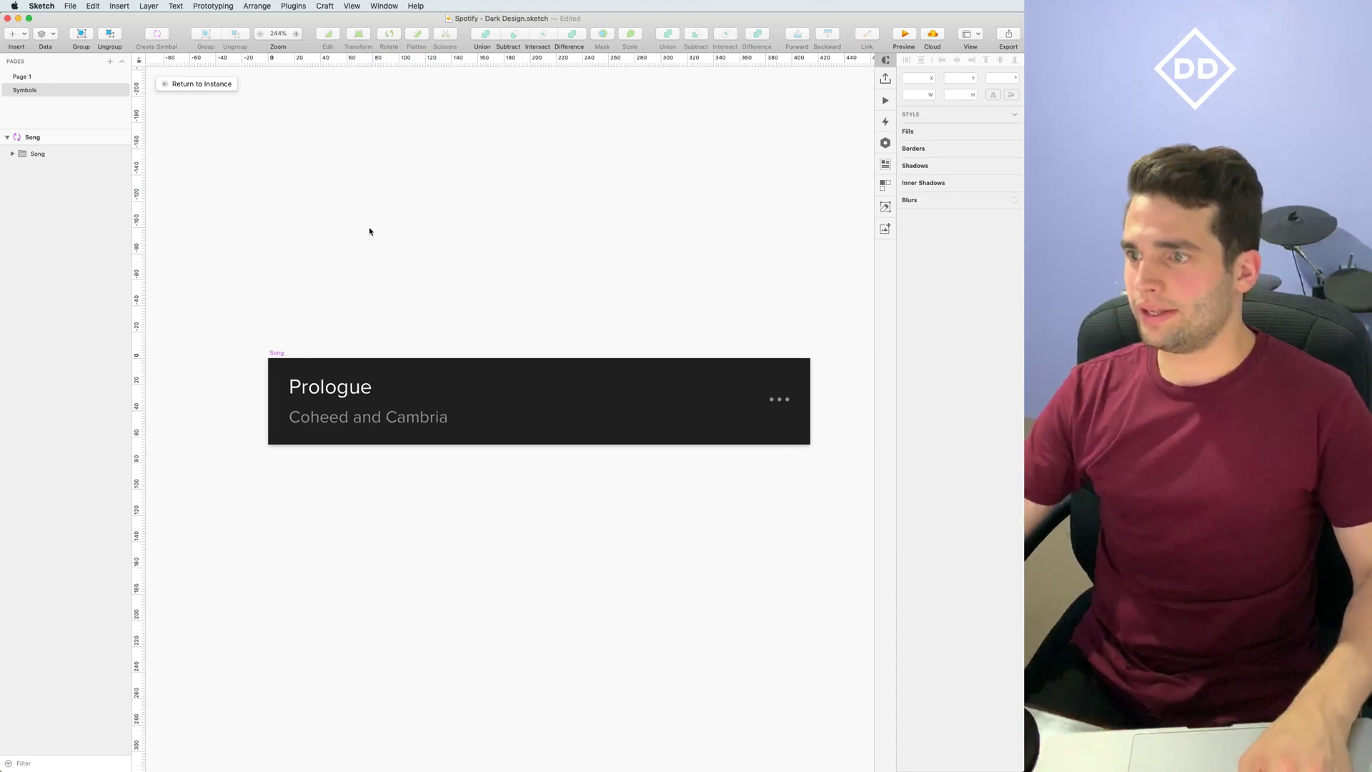
# Set the Coheed and Cambria text's weight to Medium and return from the symbol master to the album screen
pyautogui.click(369, 416)
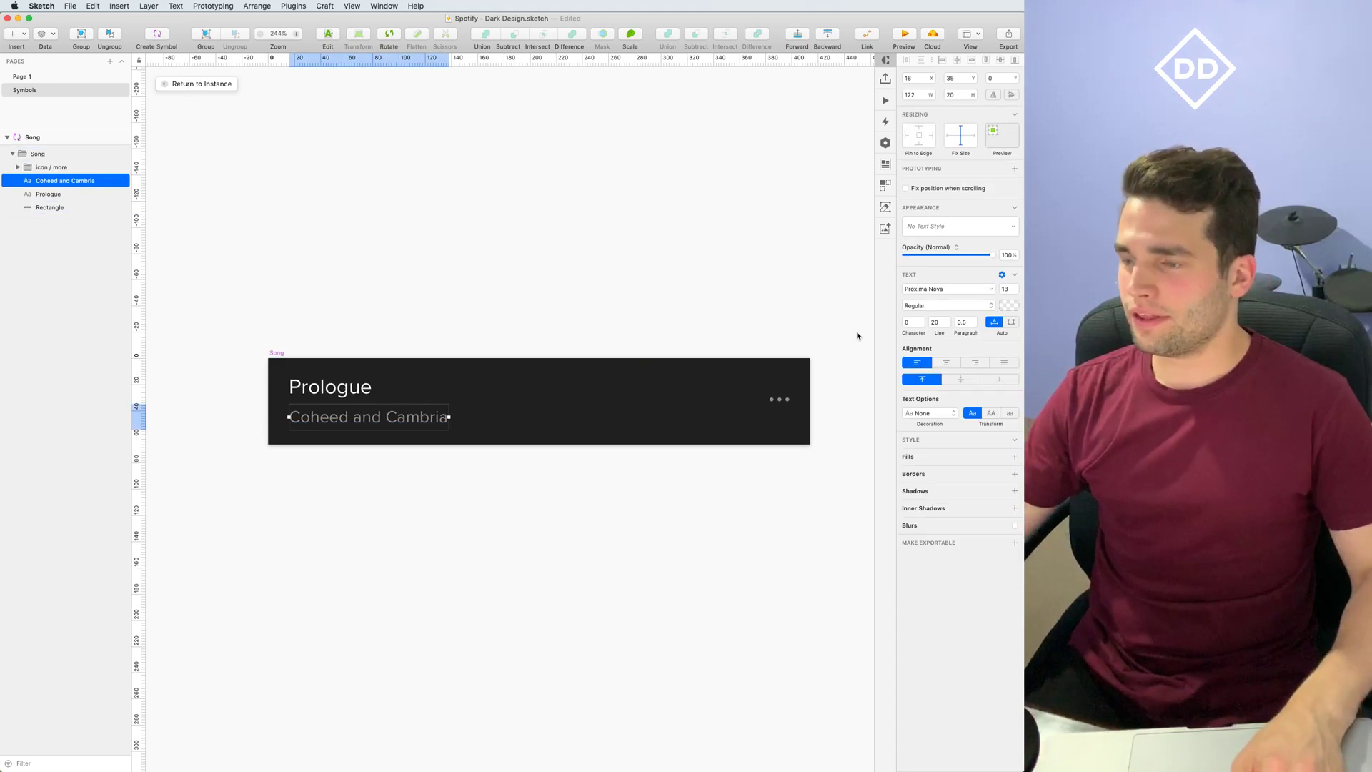
pyautogui.click(930, 306)
pyautogui.click(432, 296)
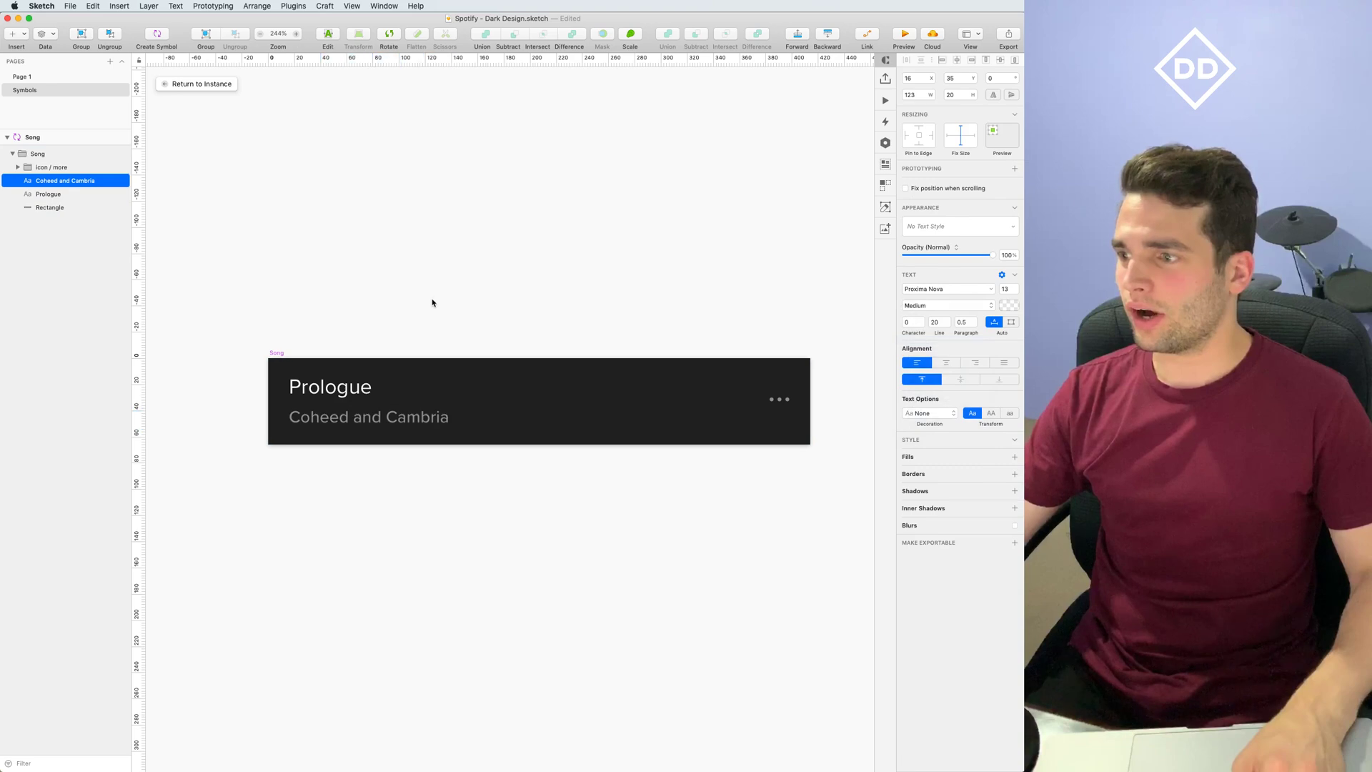
pyautogui.click(202, 84)
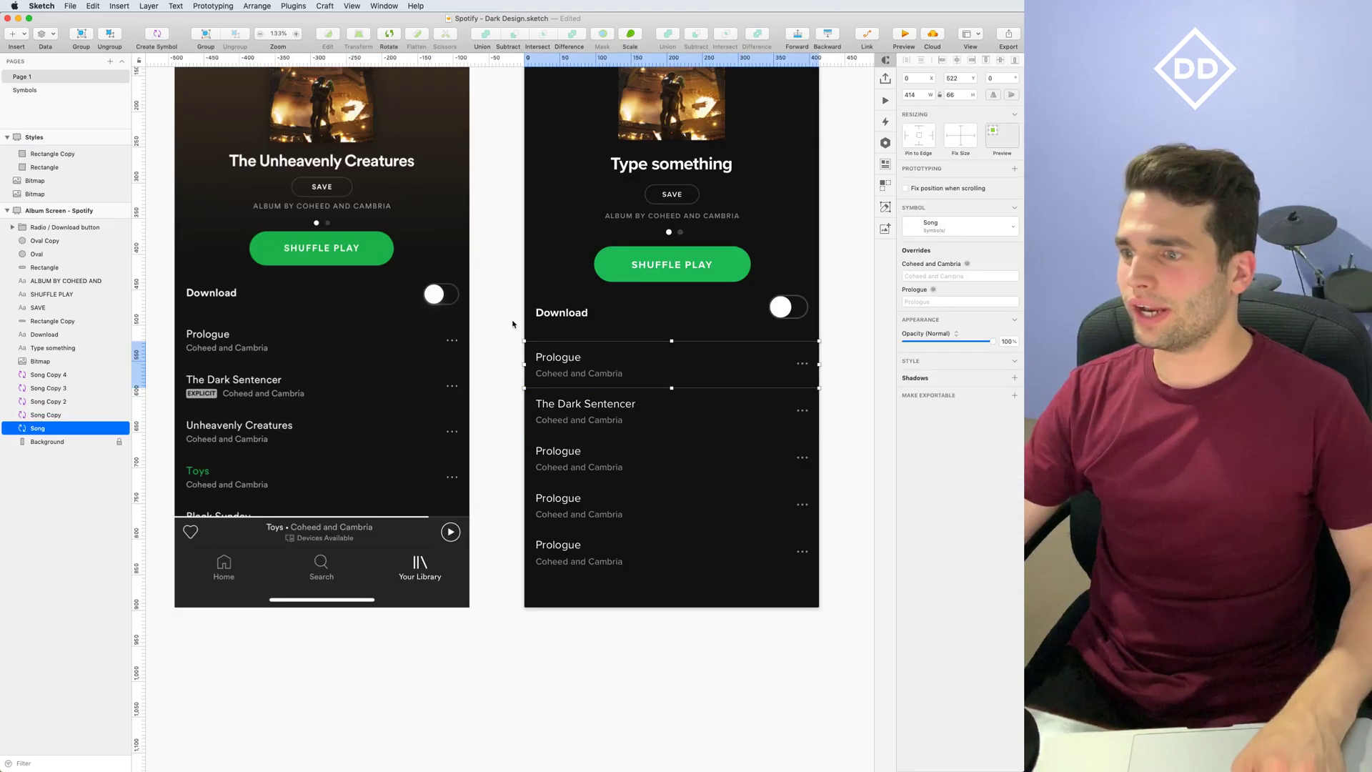
# Compare the track list with the reference screen and examine the first Song instance's title and artist overrides
pyautogui.click(493, 332)
pyautogui.moveTo(493, 332); pyautogui.dragTo(506, 330)
pyautogui.scroll(3, 285, 337)
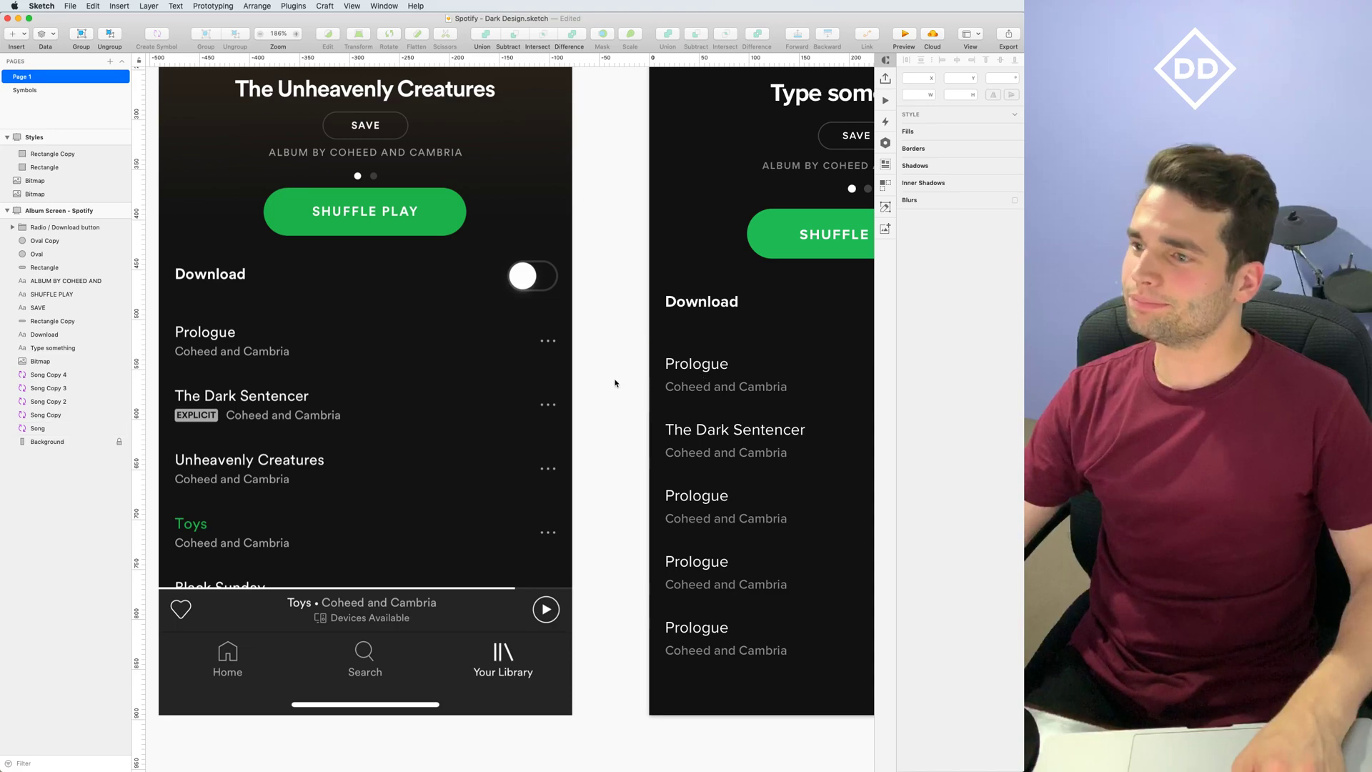
pyautogui.moveTo(614, 384); pyautogui.dragTo(356, 357)
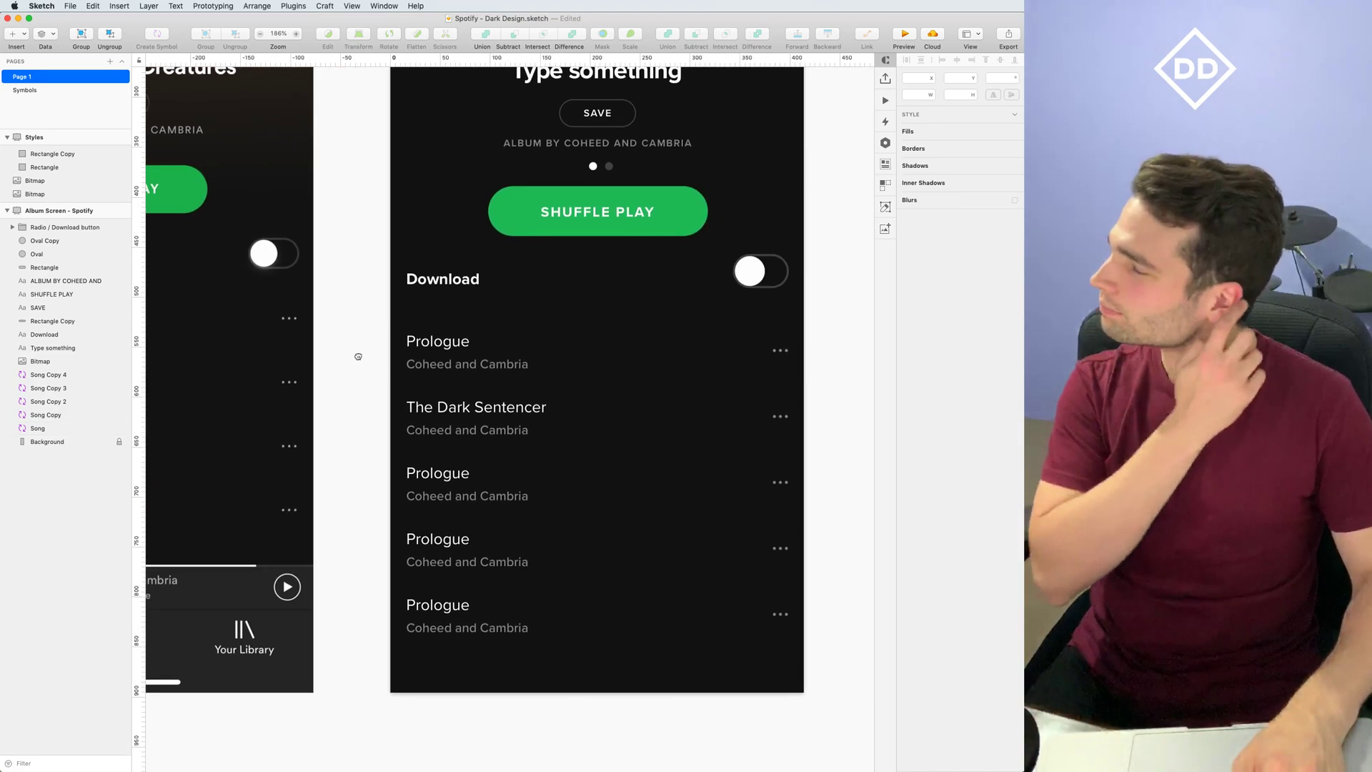
pyautogui.scroll(-3, 619, 367)
pyautogui.hscroll(2, 680, 371)
pyautogui.click(601, 373)
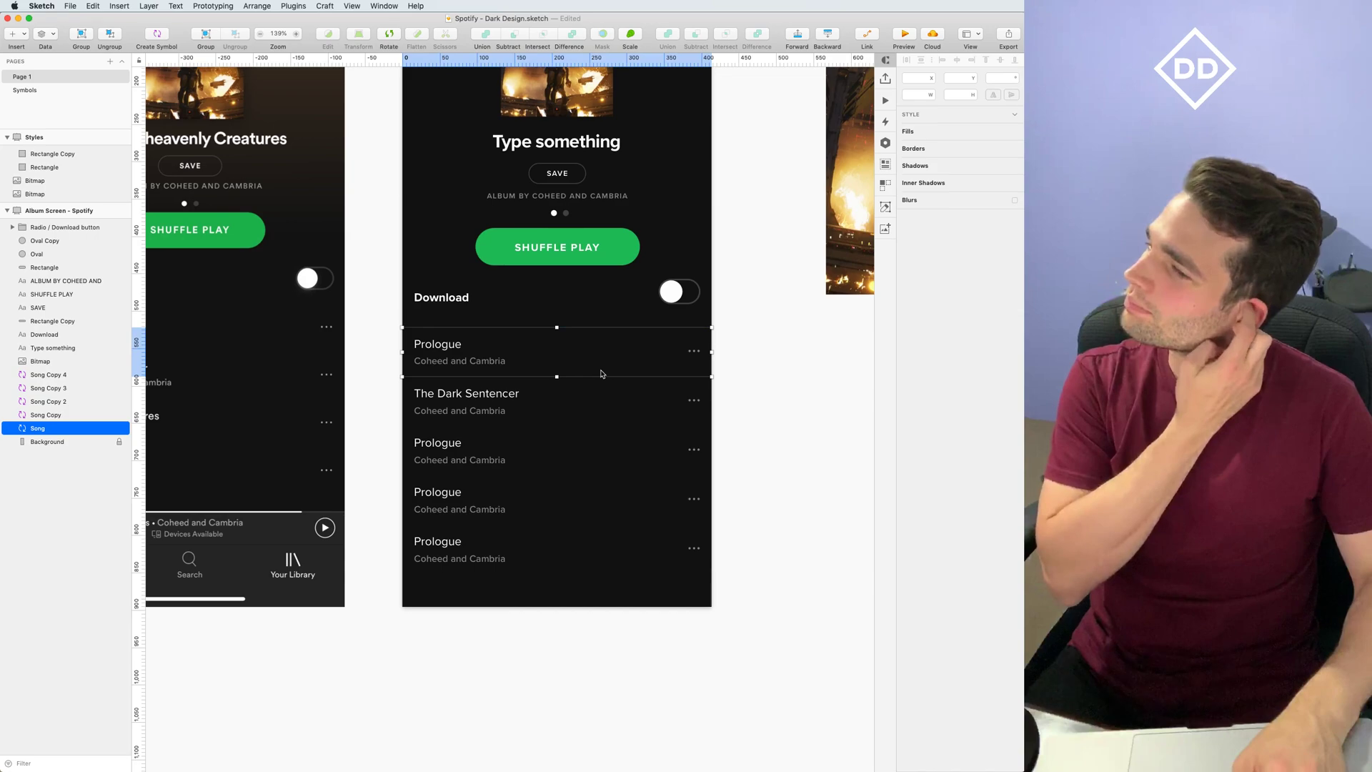
pyautogui.click(920, 275)
pyautogui.click(920, 303)
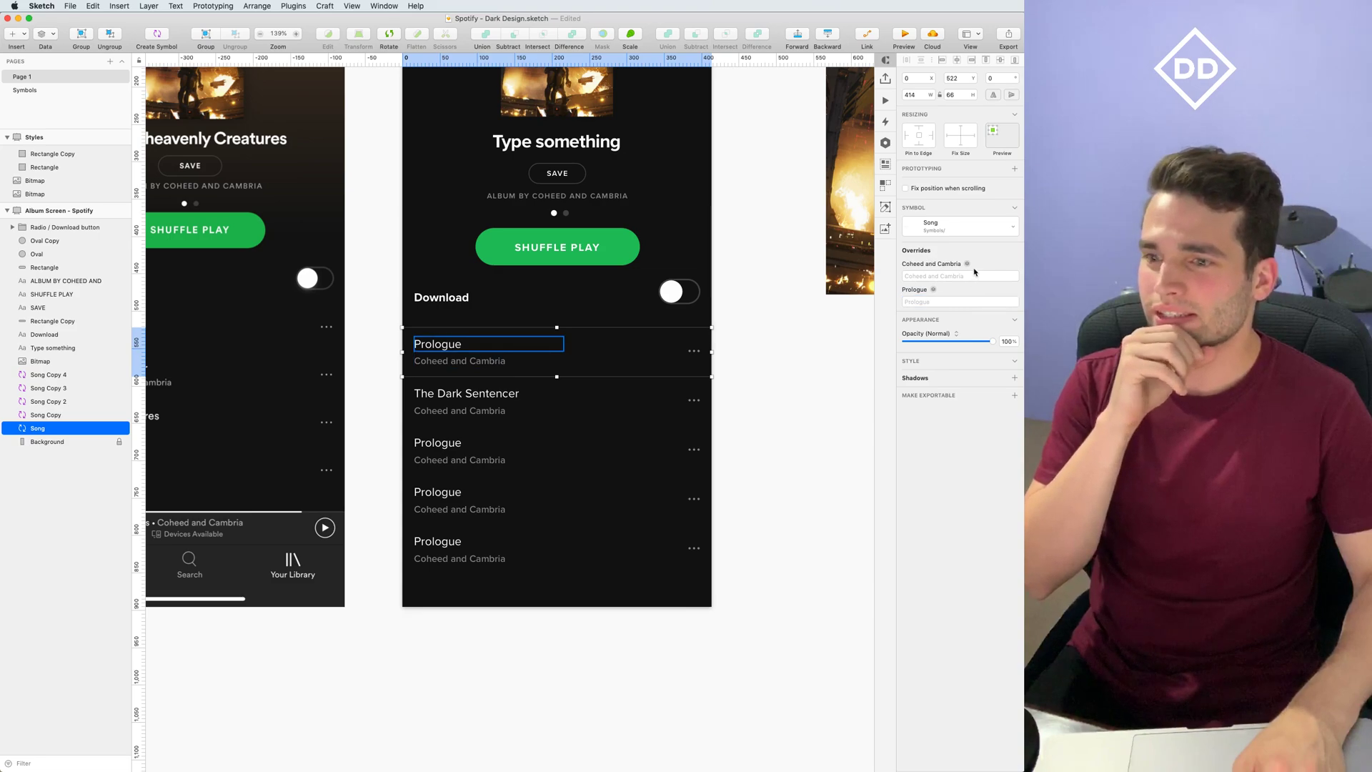
pyautogui.click(774, 444)
pyautogui.hscroll(-1, 791, 445)
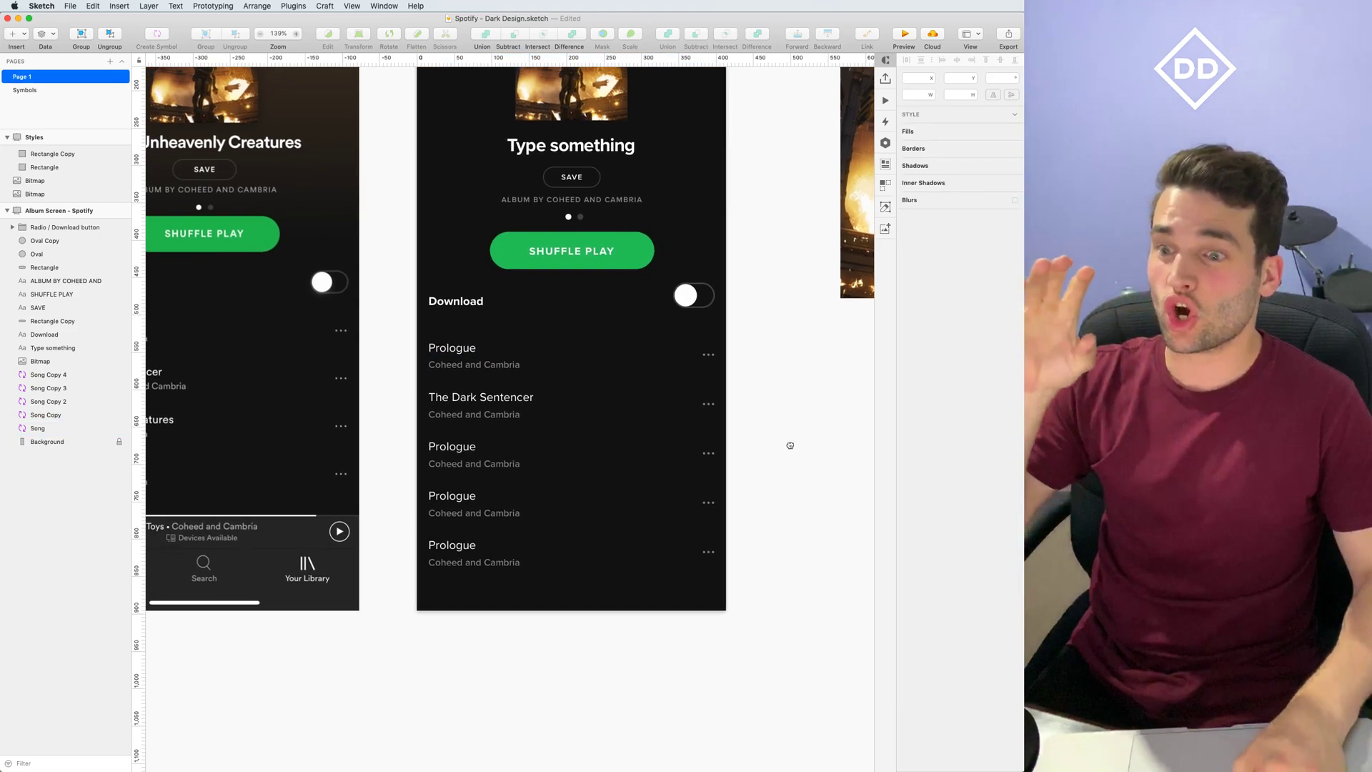
# Select all five Song instances and fill their Prologue title override with placeholder name data
pyautogui.click(512, 365)
pyautogui.keyDown('shift'); pyautogui.click(490, 406); pyautogui.keyUp('shift')
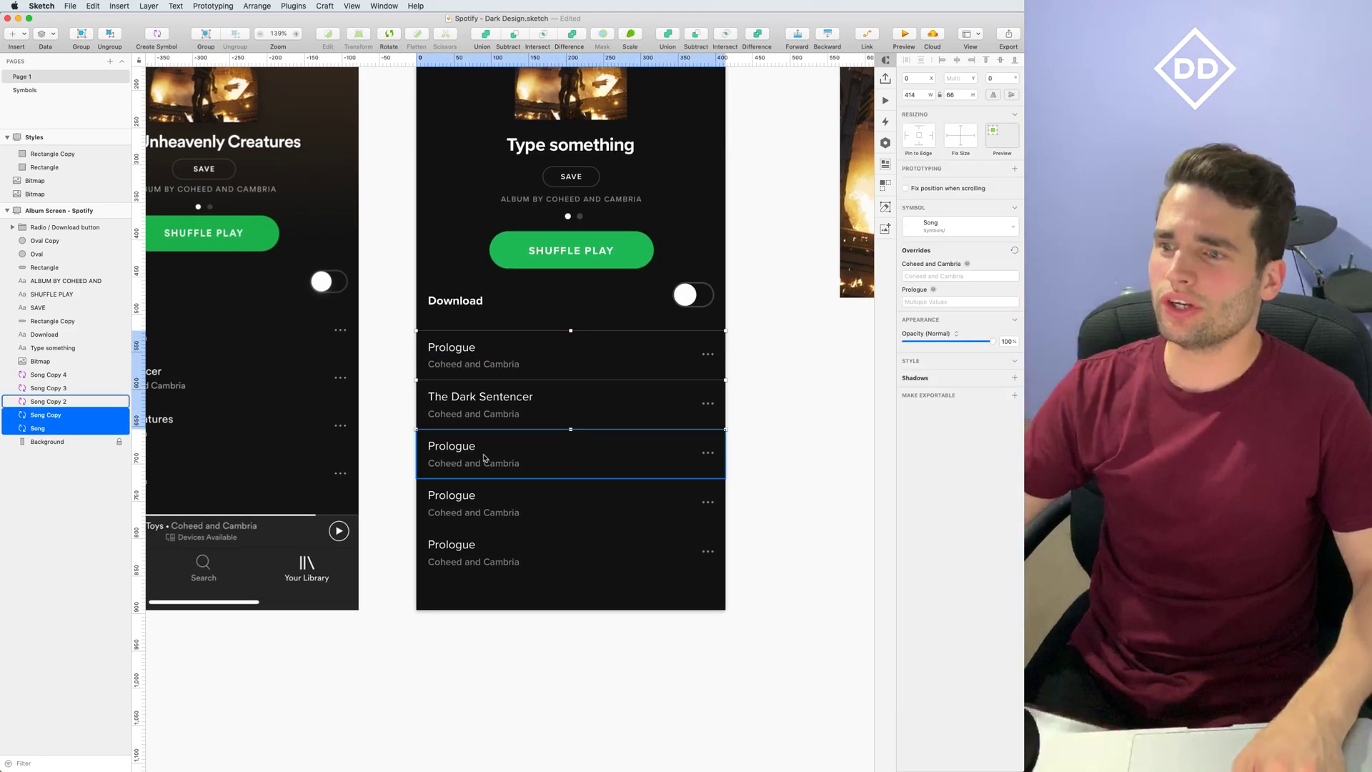
pyautogui.keyDown('shift'); pyautogui.click(484, 458); pyautogui.keyUp('shift')
pyautogui.keyDown('shift'); pyautogui.click(490, 504); pyautogui.keyUp('shift')
pyautogui.keyDown('shift'); pyautogui.click(494, 555); pyautogui.keyUp('shift')
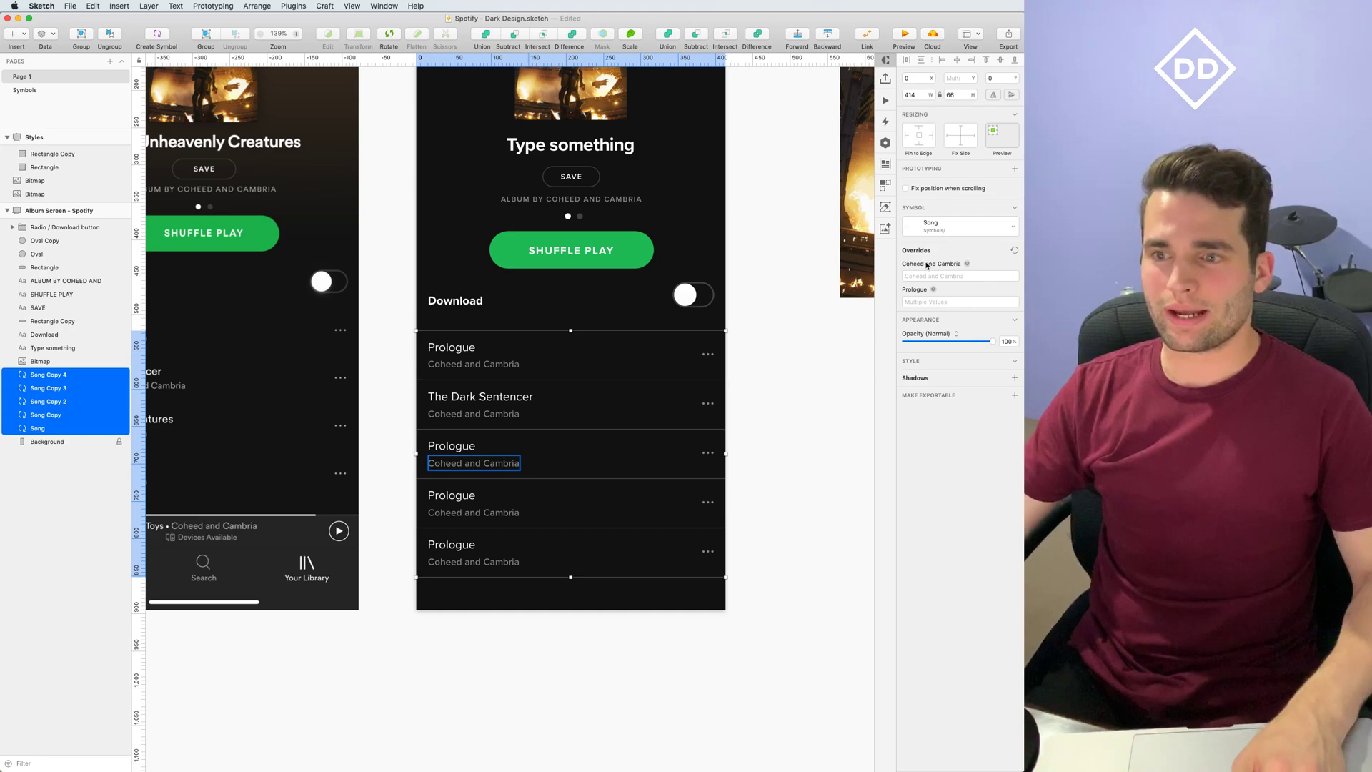
pyautogui.click(933, 290)
pyautogui.click(934, 304)
pyautogui.click(802, 418)
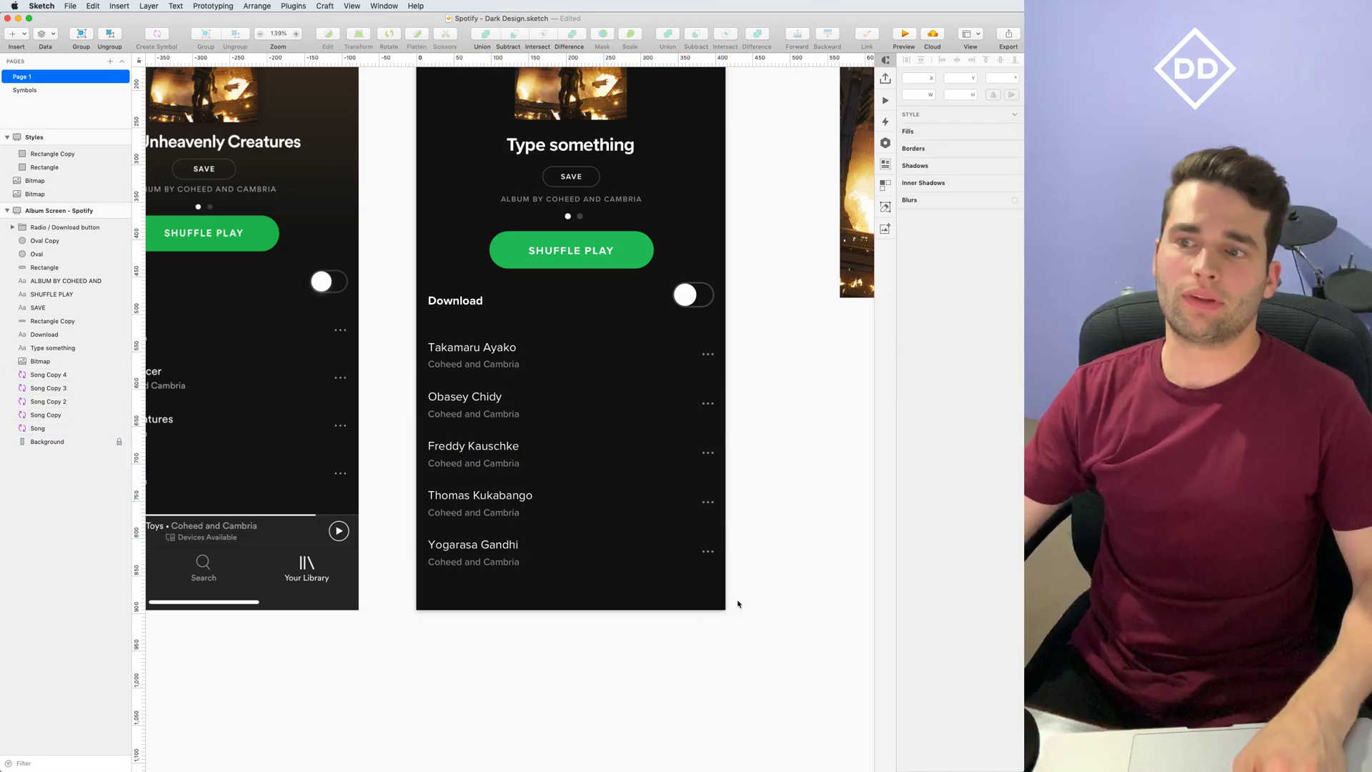
# Open the Song symbol master and duplicate its artboard directly below the original
pyautogui.hscroll(-3, 822, 475)
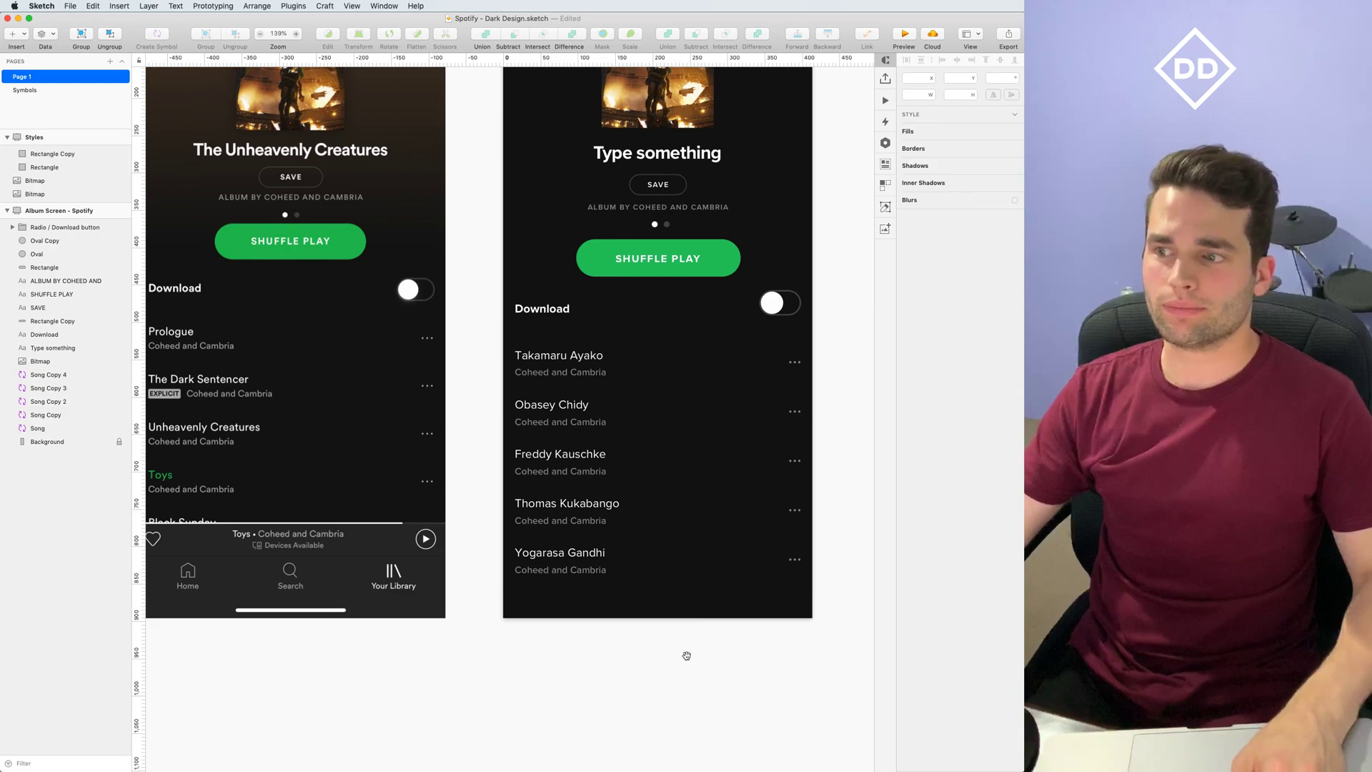
pyautogui.hscroll(-2, 685, 657)
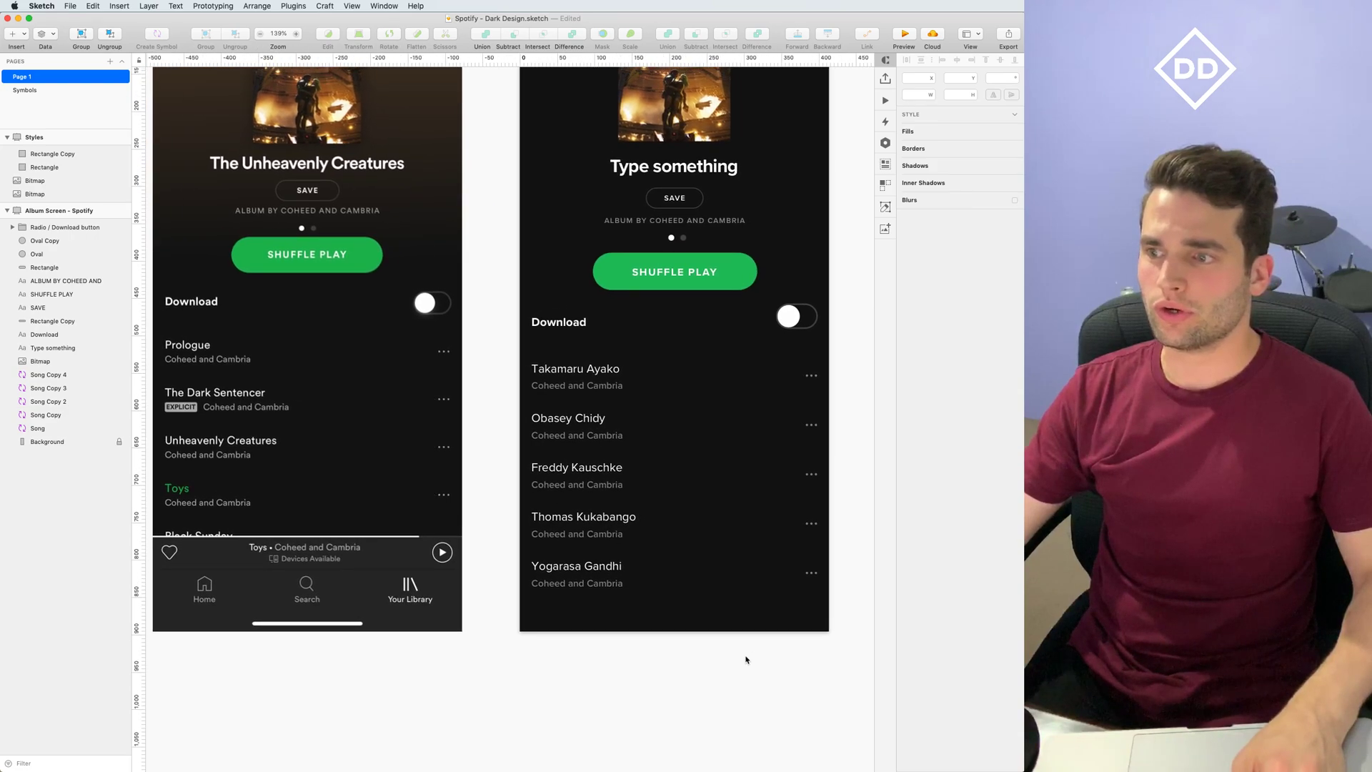
pyautogui.hscroll(-1, 747, 660)
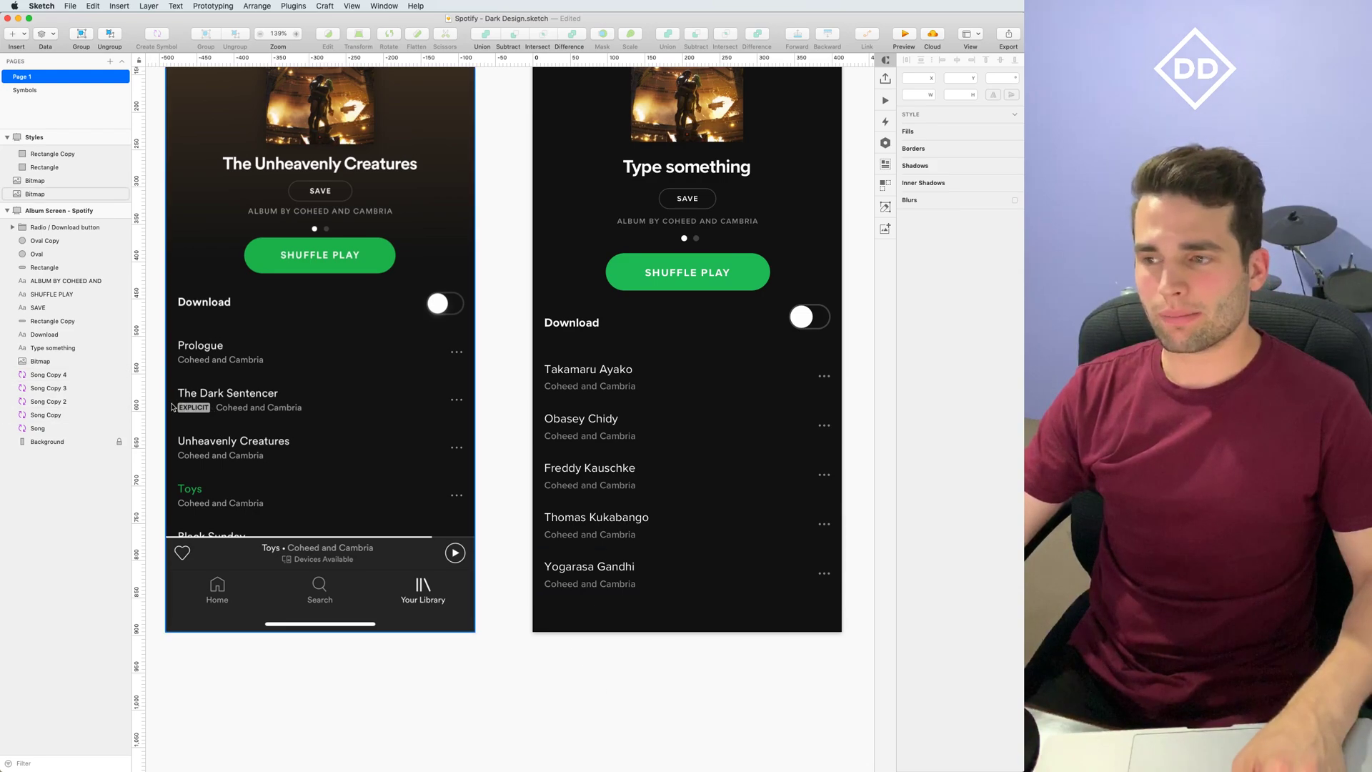
pyautogui.click(682, 429)
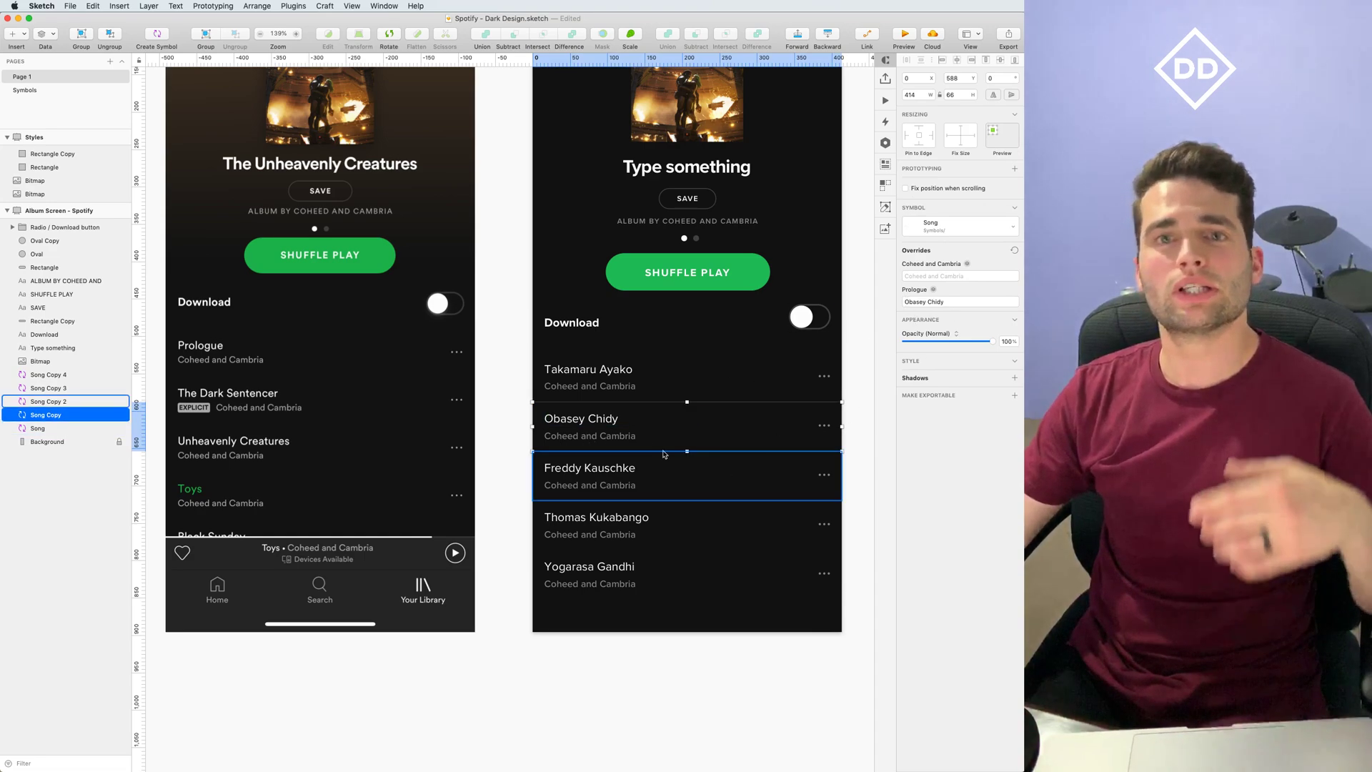
pyautogui.hscroll(1, 715, 429)
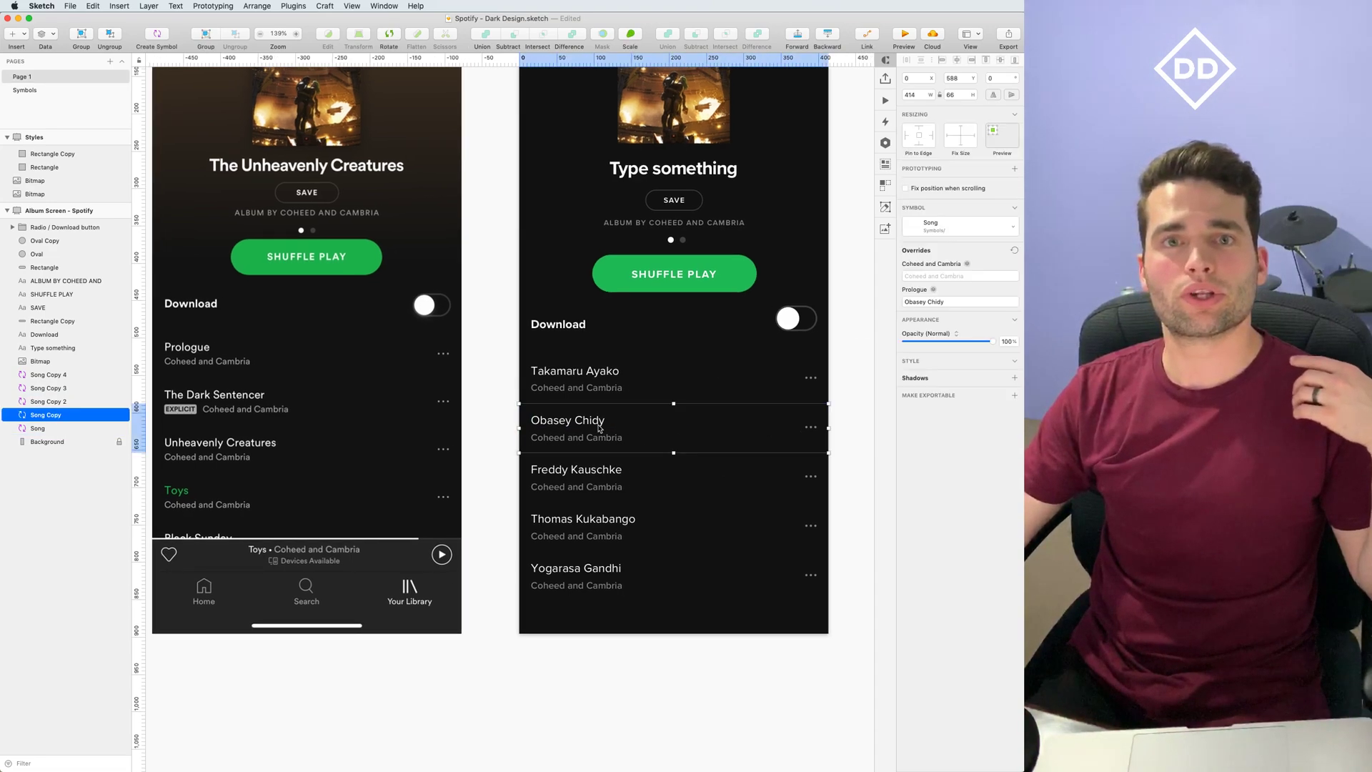
pyautogui.doubleClick(584, 463)
pyautogui.moveTo(347, 351); pyautogui.dragTo(350, 418)
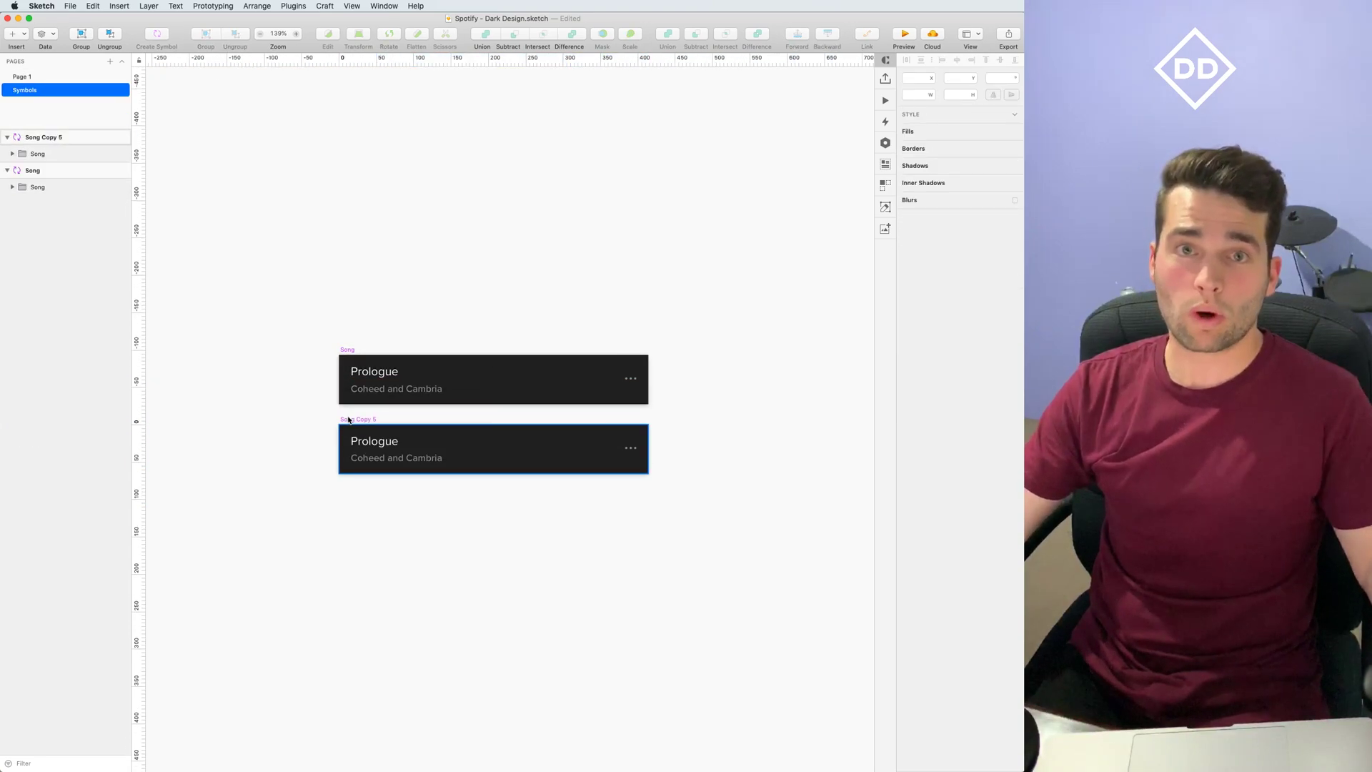
# Rename the duplicated symbol "Song Explicit" and return to Page 1
pyautogui.doubleClick(42, 137)
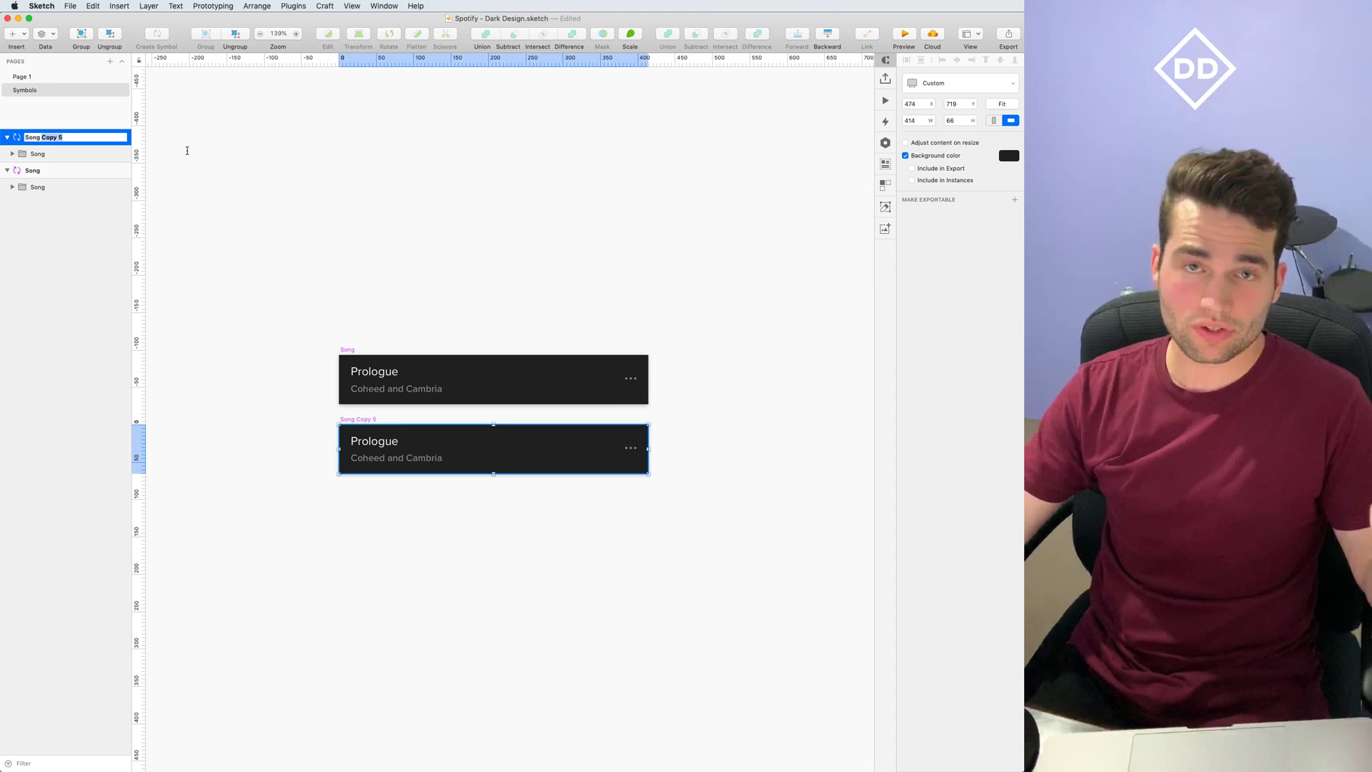
pyautogui.write('Song Explicit')
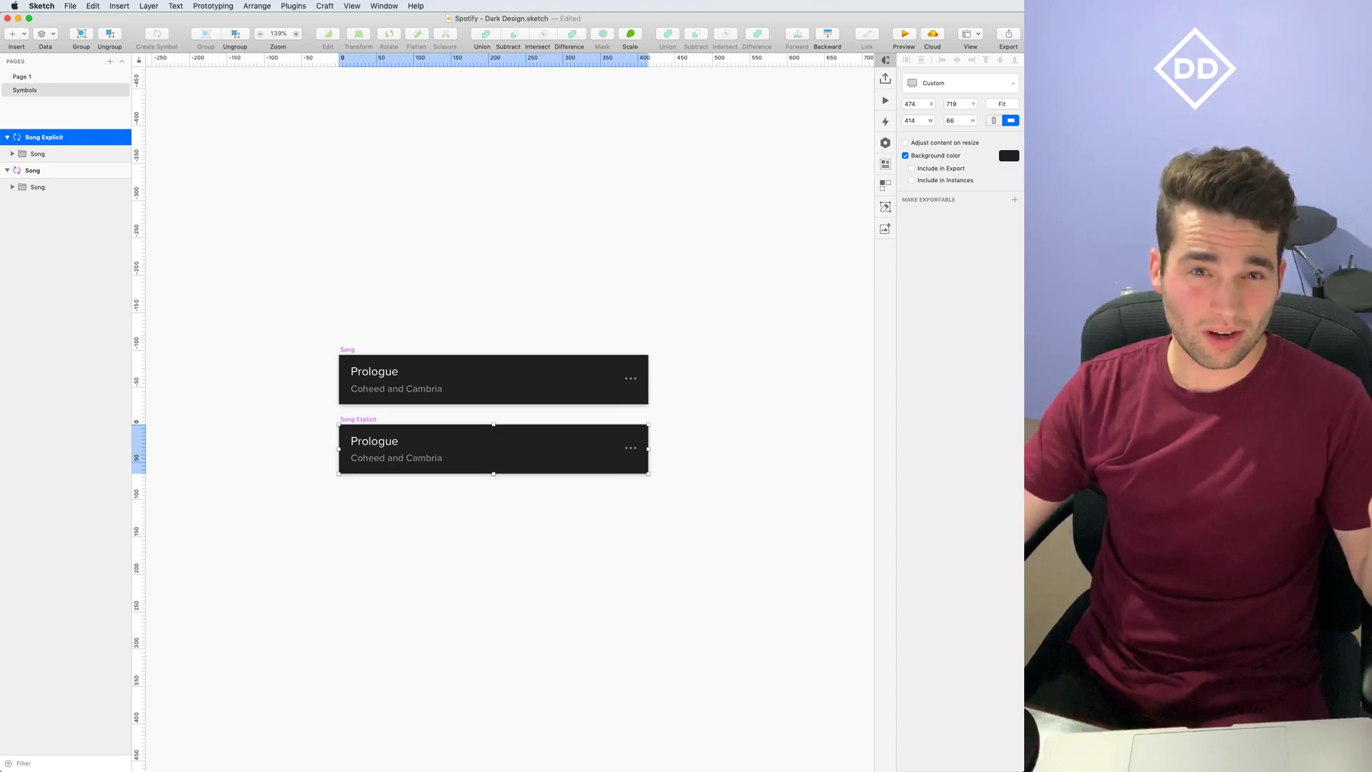
pyautogui.click(370, 306)
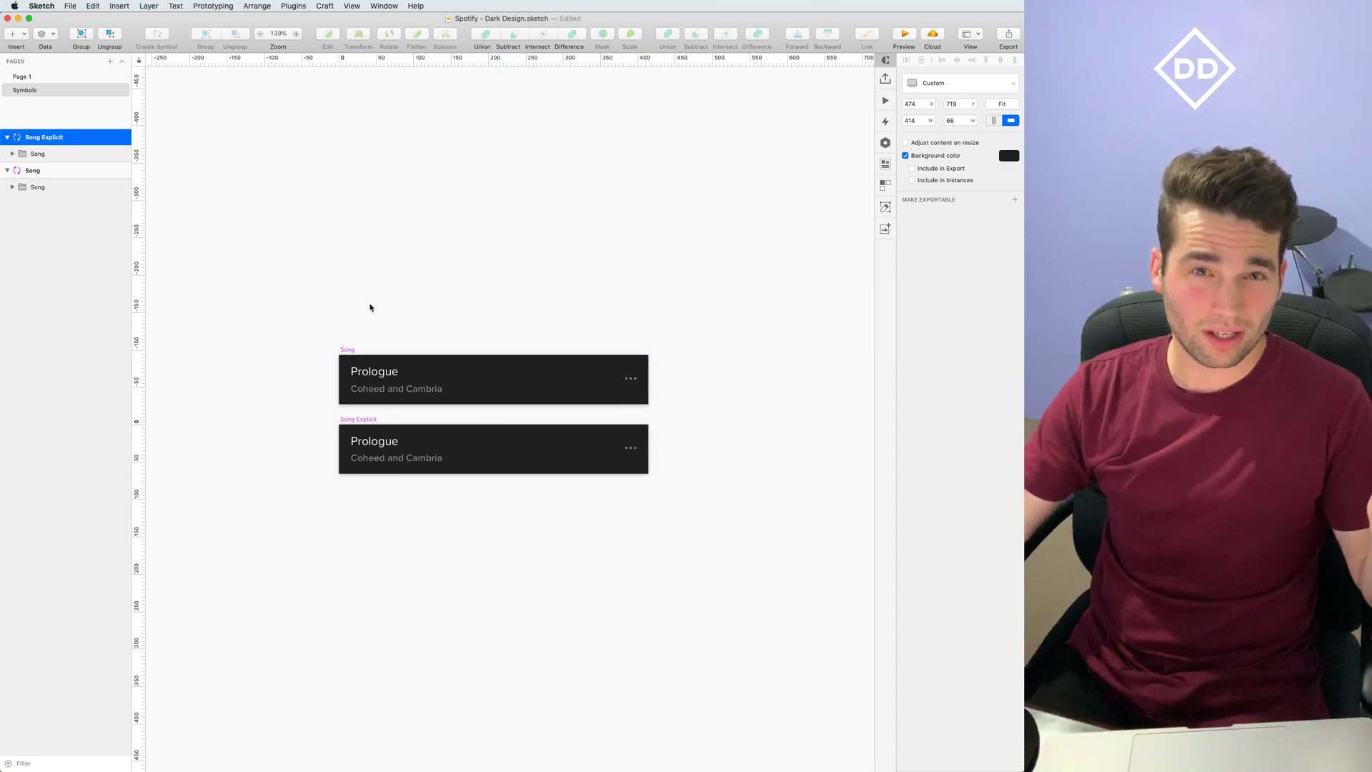
pyautogui.click(39, 78)
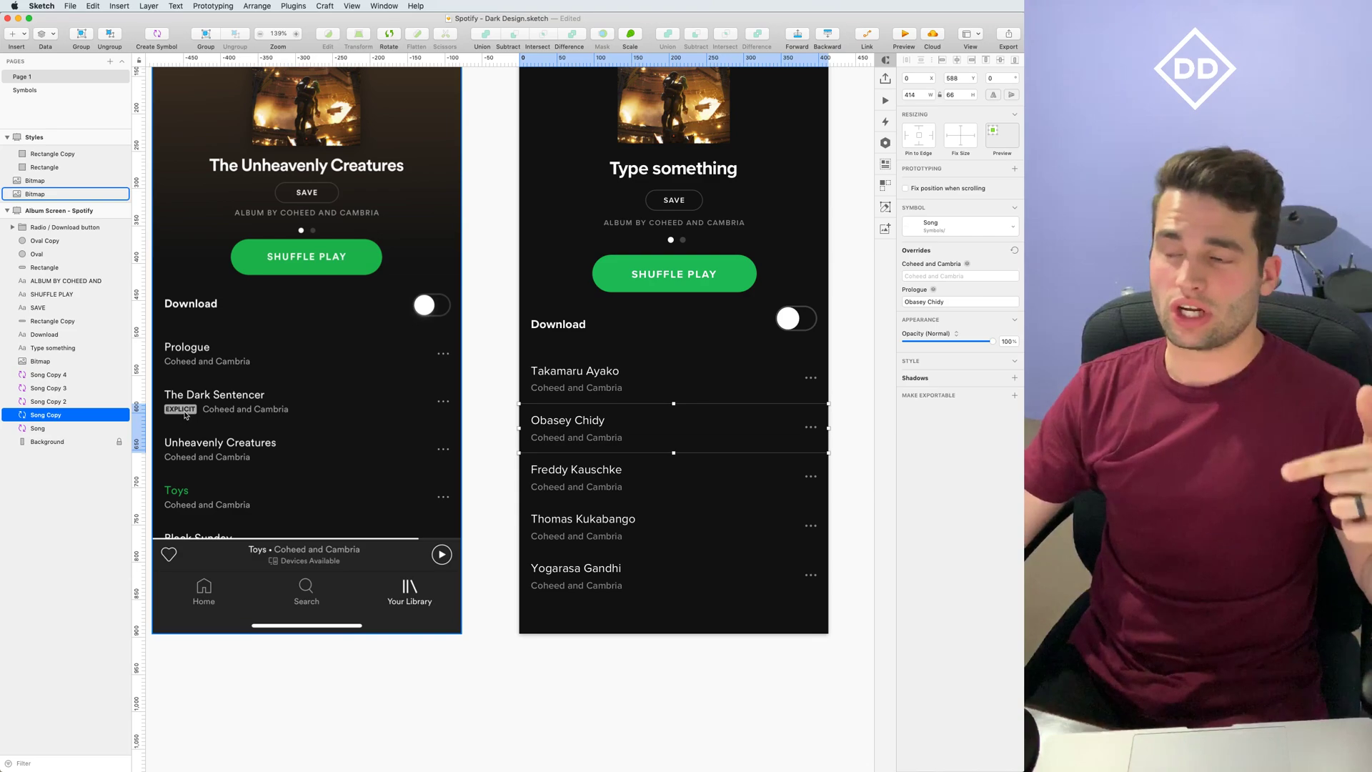
# Reopen the symbol masters and move Song Explicit's Coheed and Cambria text right to about X 83, leaving room for a tag
pyautogui.doubleClick(619, 433)
pyautogui.scroll(5, 496, 448)
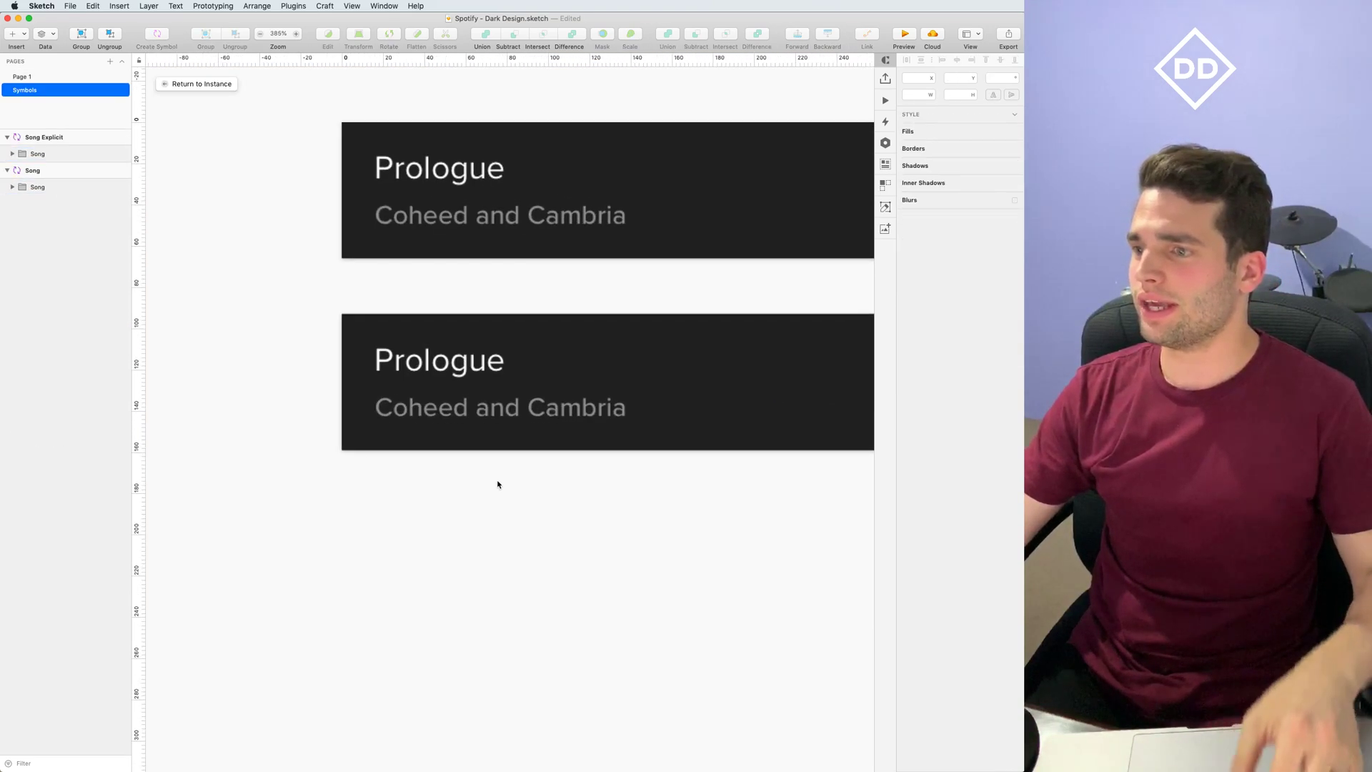
pyautogui.doubleClick(358, 391)
pyautogui.moveTo(358, 390); pyautogui.dragTo(566, 391)
pyautogui.click(469, 518)
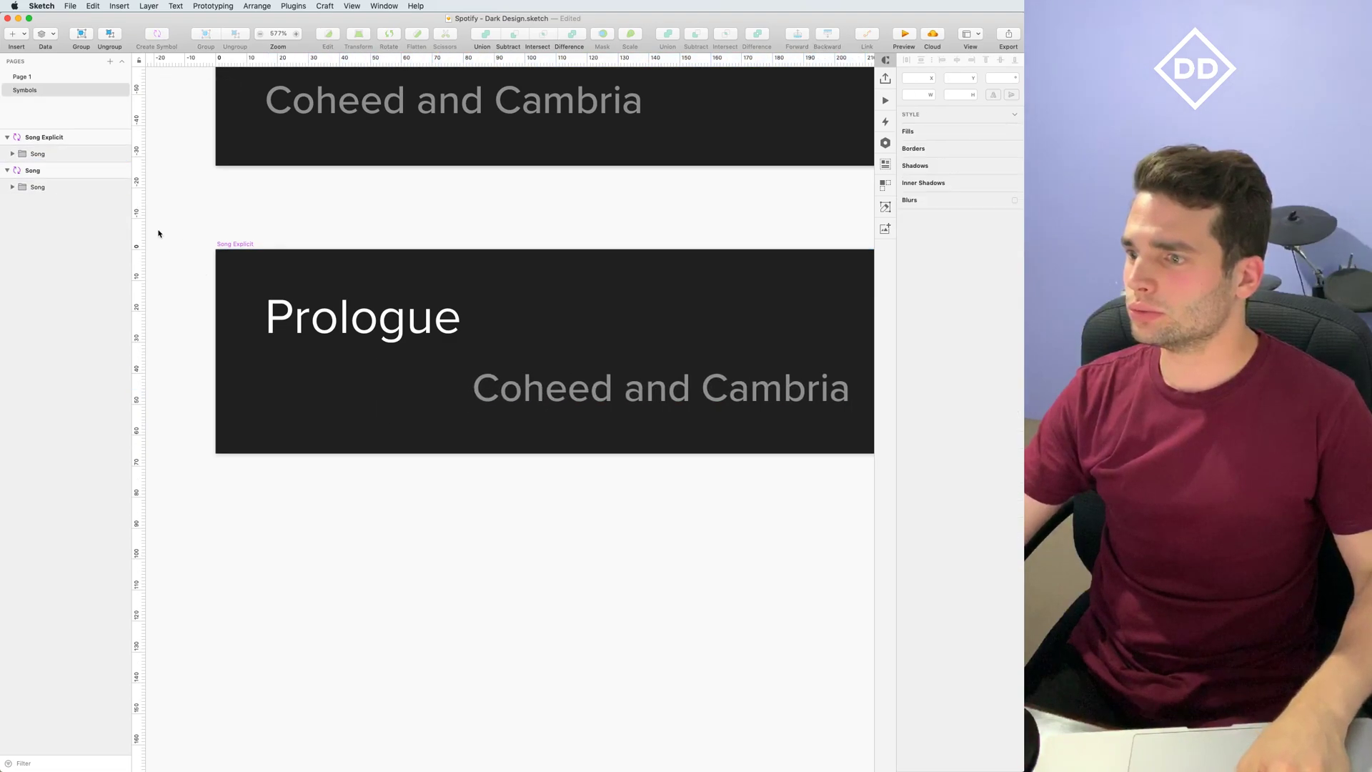
# Draw a 52 × 14 rectangle at X 16, Y 35 below Prologue in Song Explicit with a corner radius of 2
pyautogui.click(21, 34)
pyautogui.click(153, 51)
pyautogui.moveTo(266, 358); pyautogui.dragTo(315, 387)
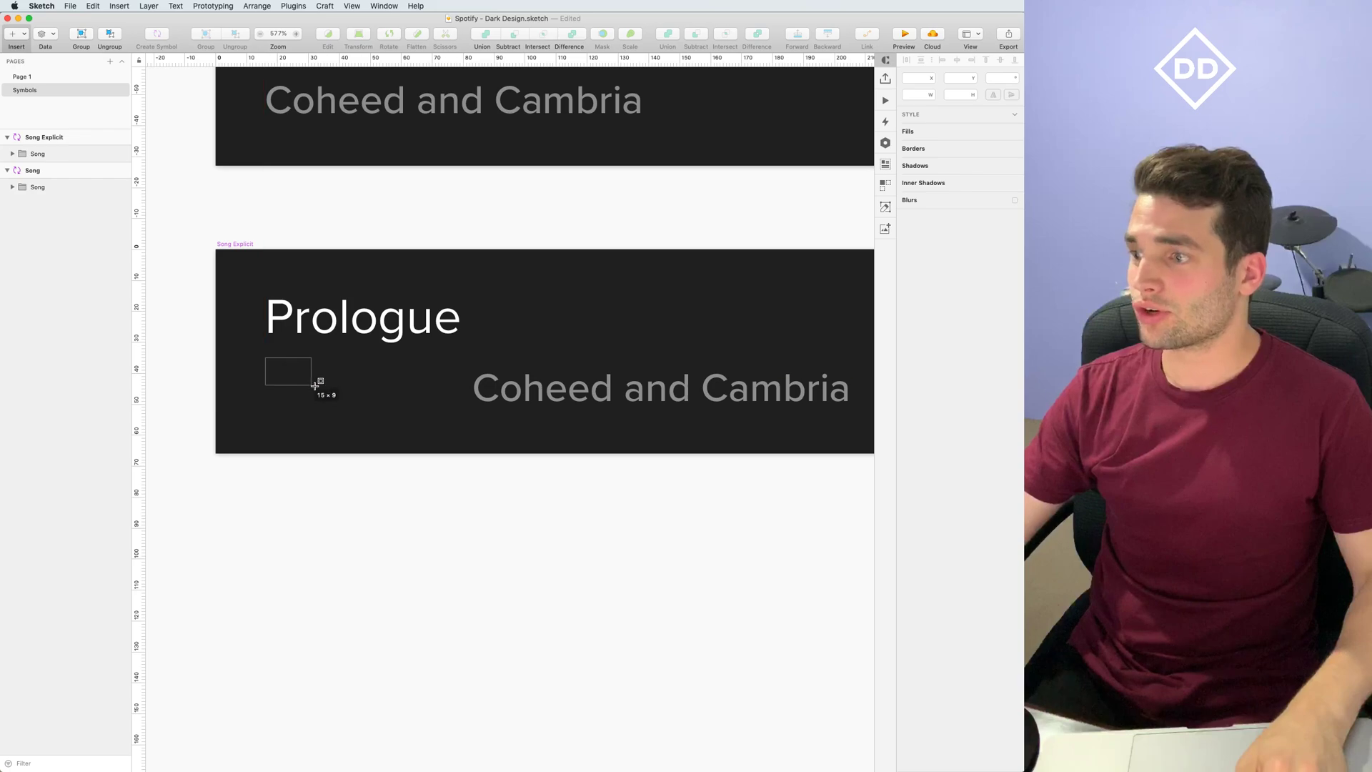
pyautogui.moveTo(424, 403); pyautogui.dragTo(427, 401)
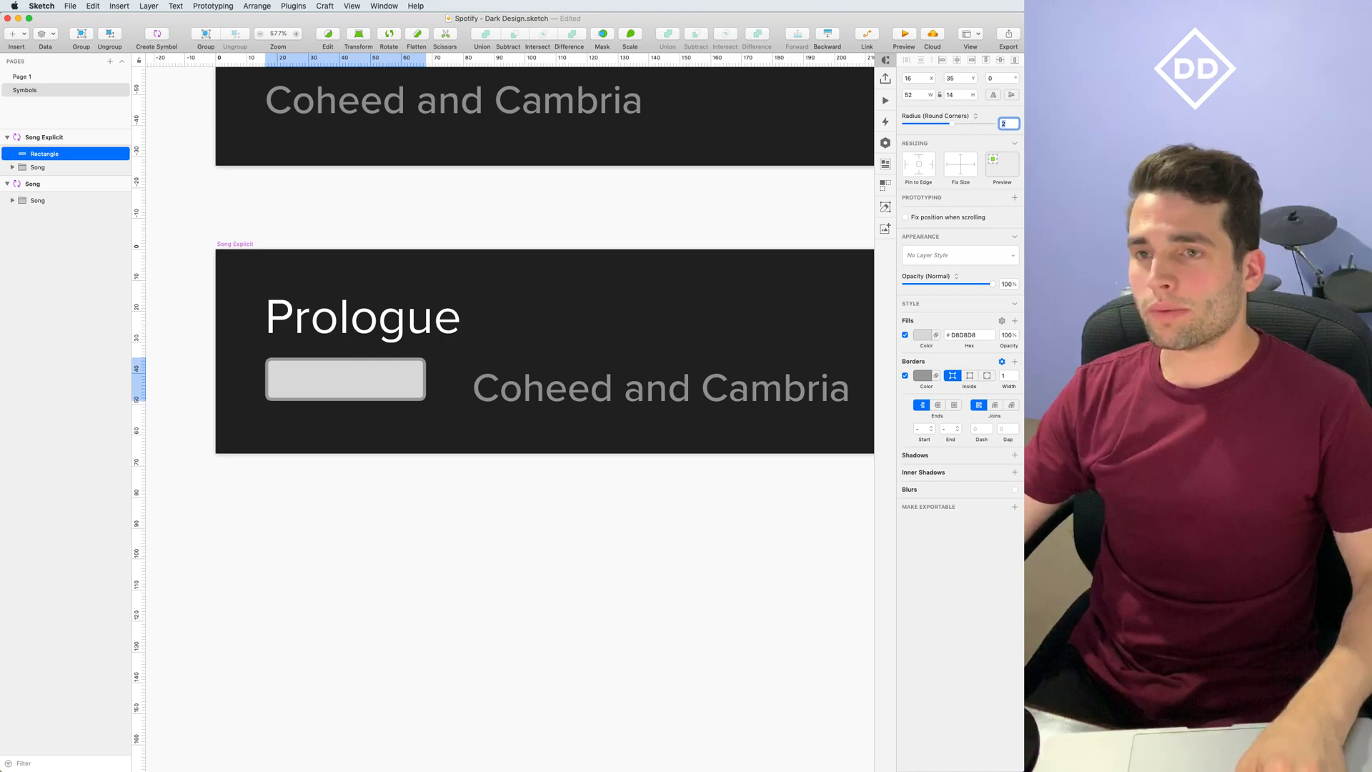
pyautogui.click(551, 578)
# Fill the tag rectangle with white FFFFFF at 70% opacity and remove its border
pyautogui.click(365, 364)
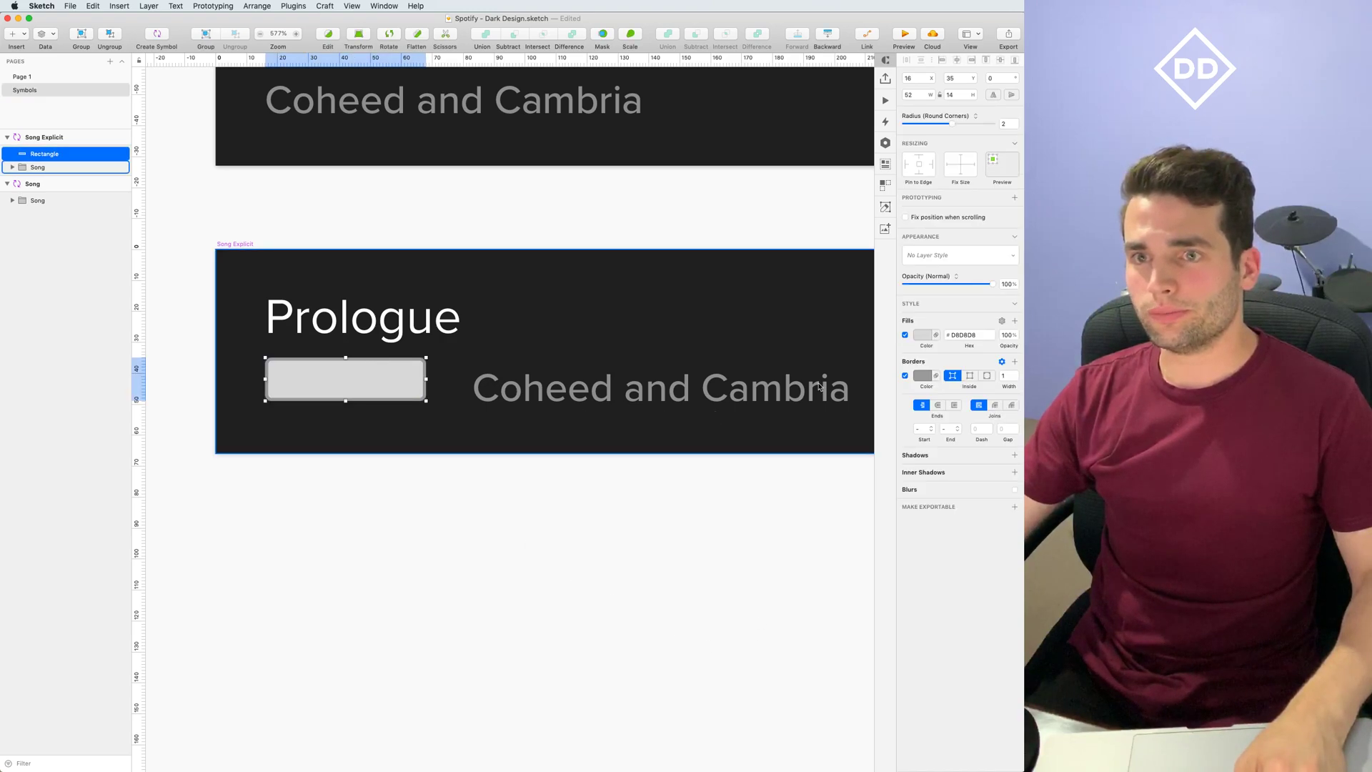
pyautogui.click(923, 335)
pyautogui.write('fff')
pyautogui.press('Return')
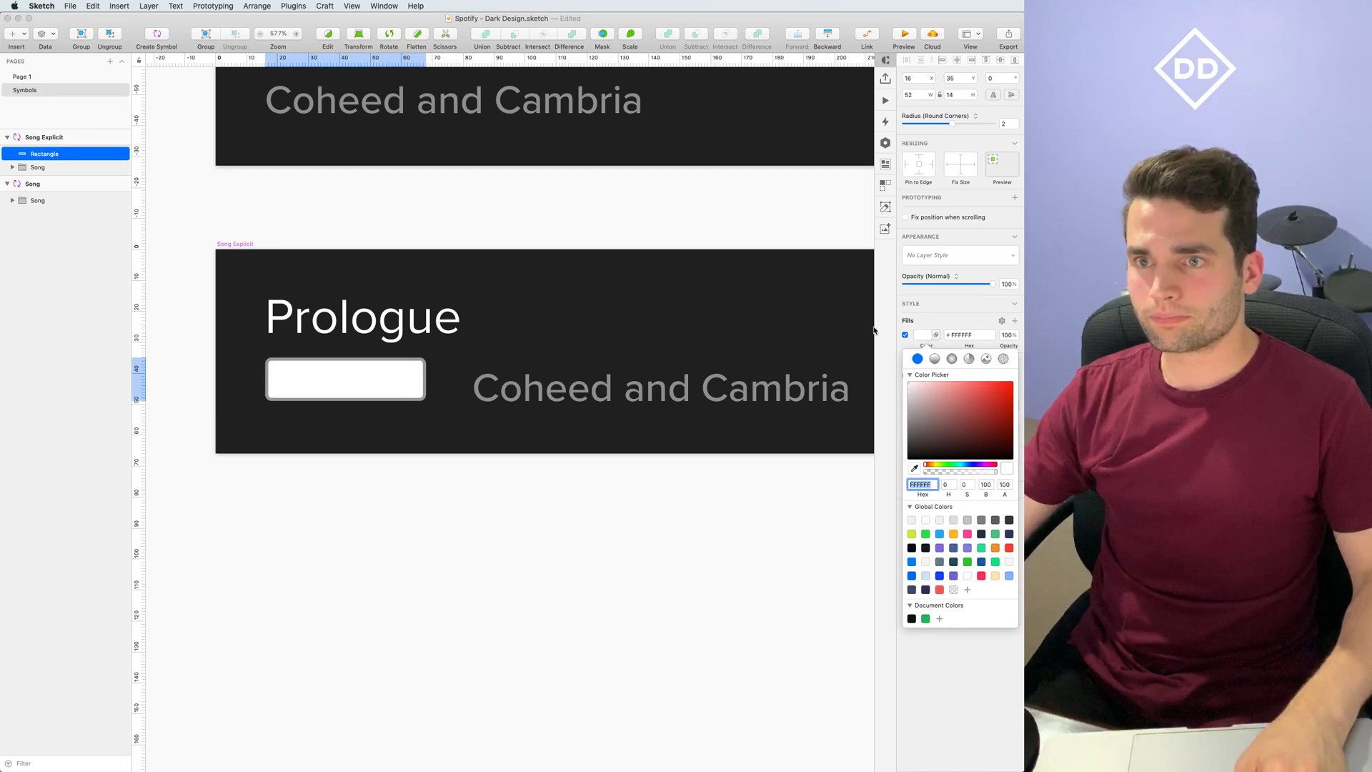
pyautogui.press('Escape')
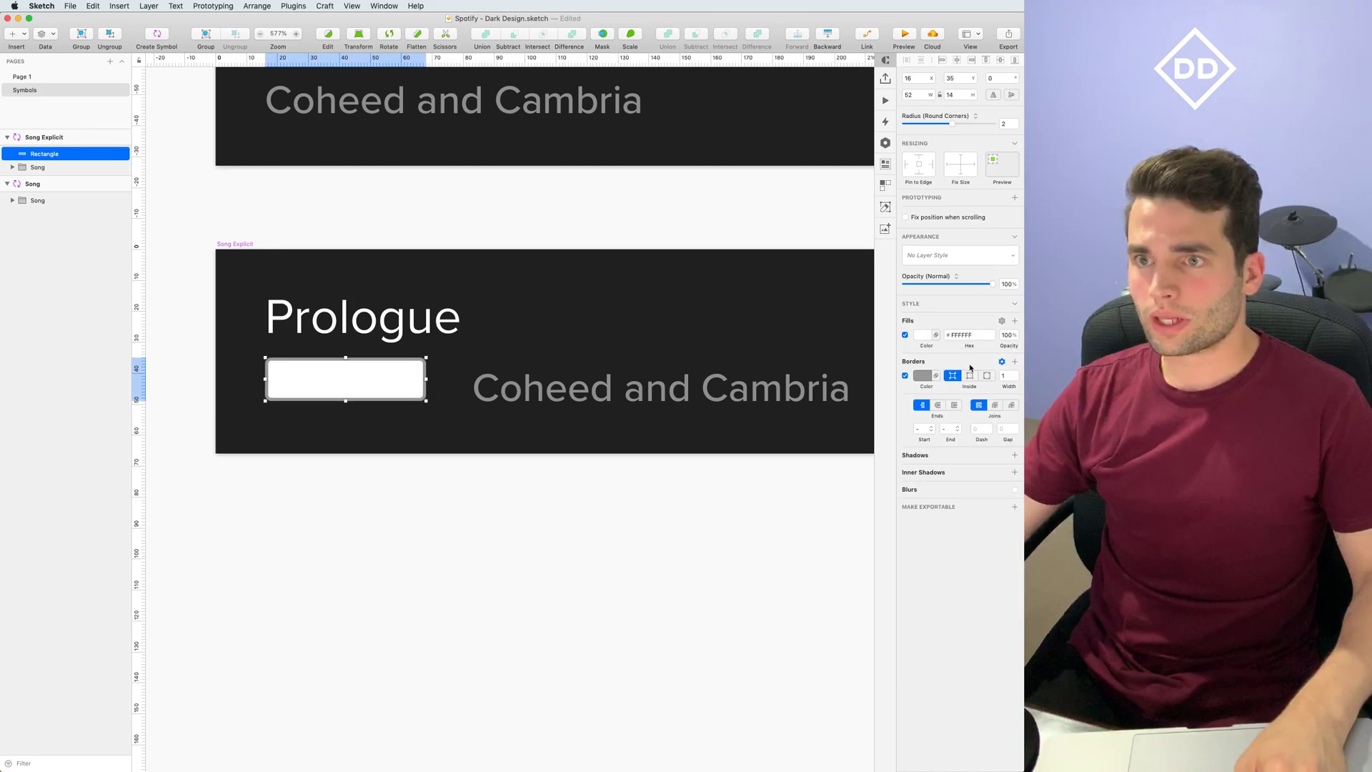
pyautogui.click(923, 335)
pyautogui.moveTo(970, 473); pyautogui.dragTo(965, 473)
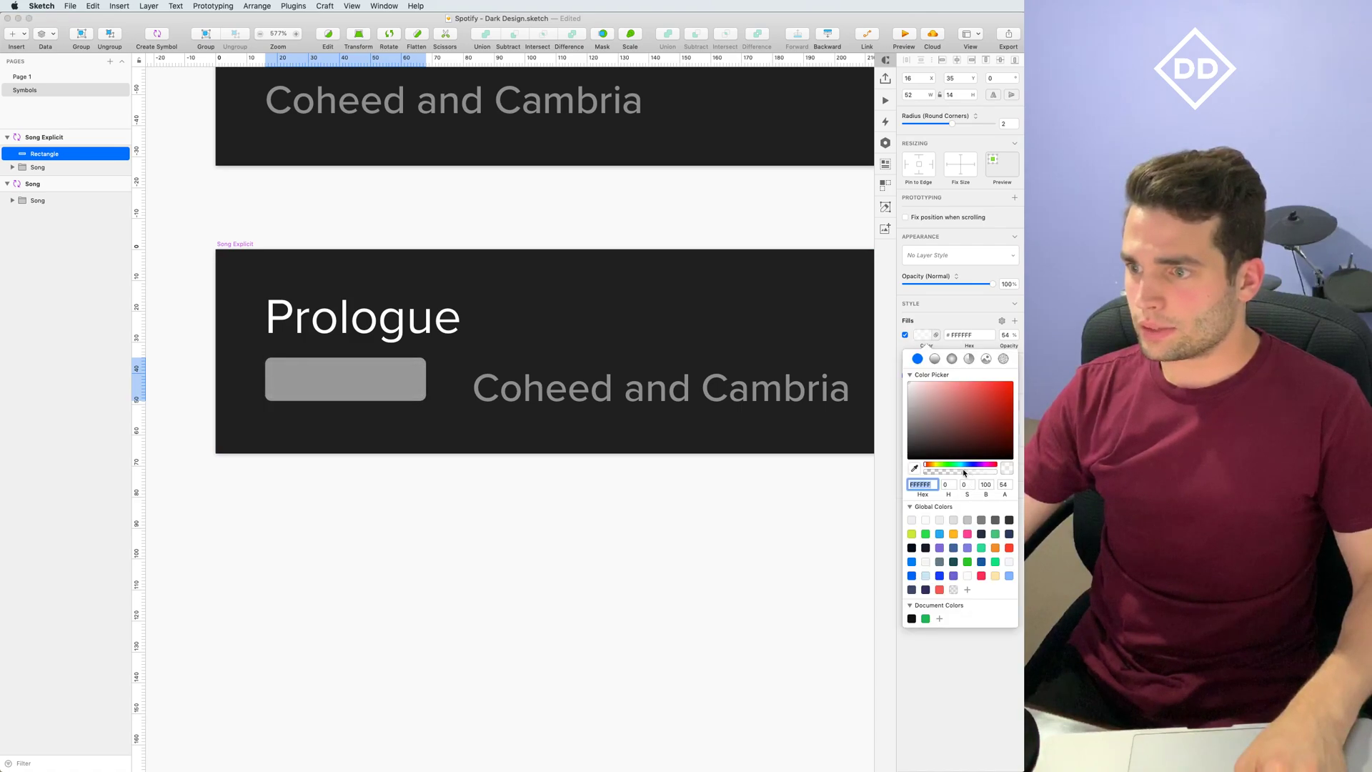
pyautogui.moveTo(962, 472); pyautogui.dragTo(975, 472)
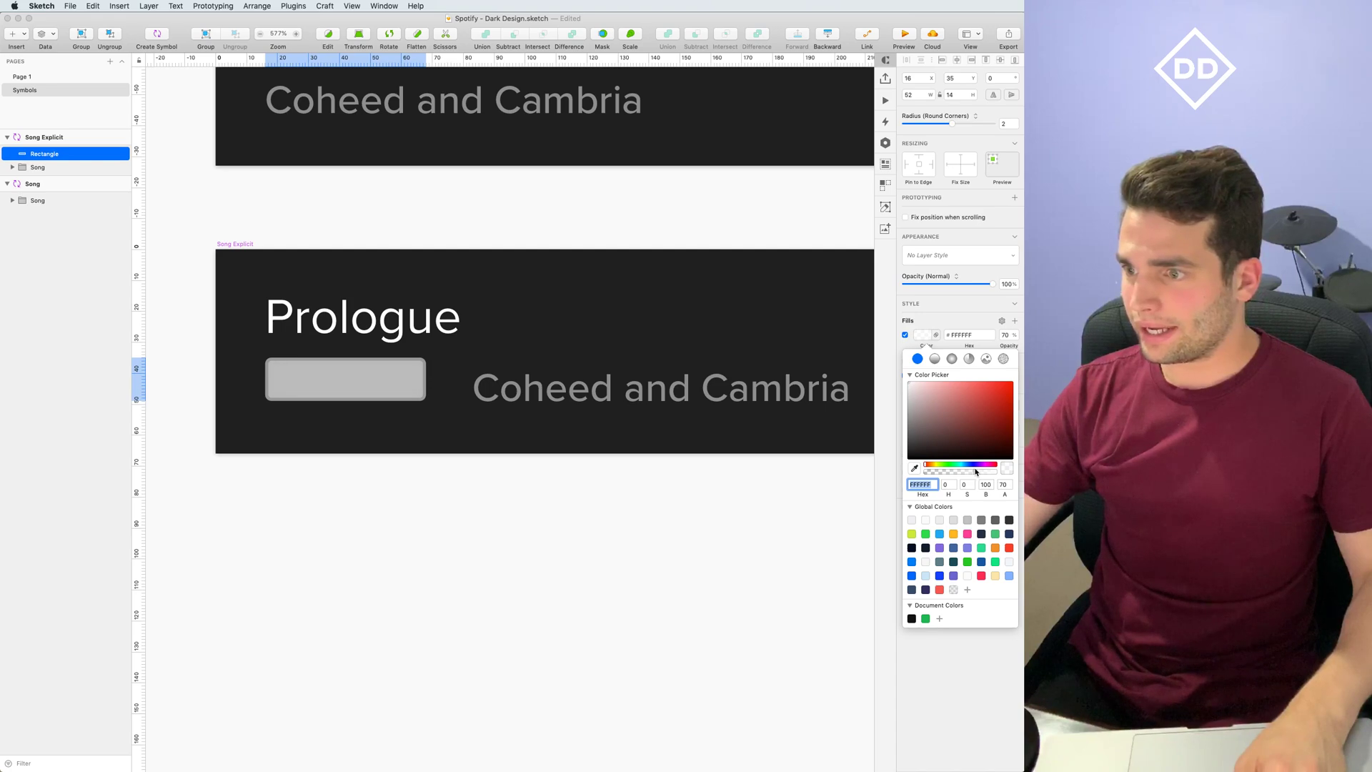
pyautogui.click(861, 489)
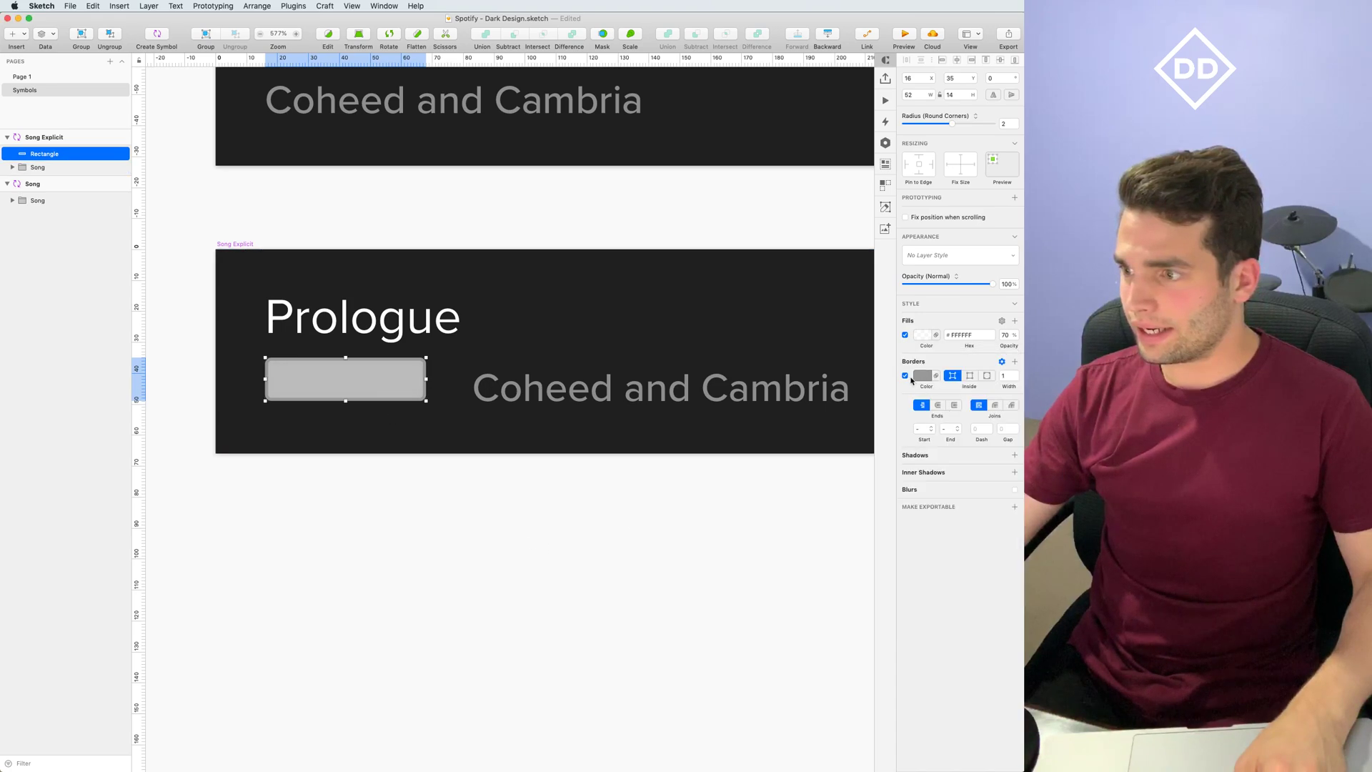
pyautogui.click(614, 494)
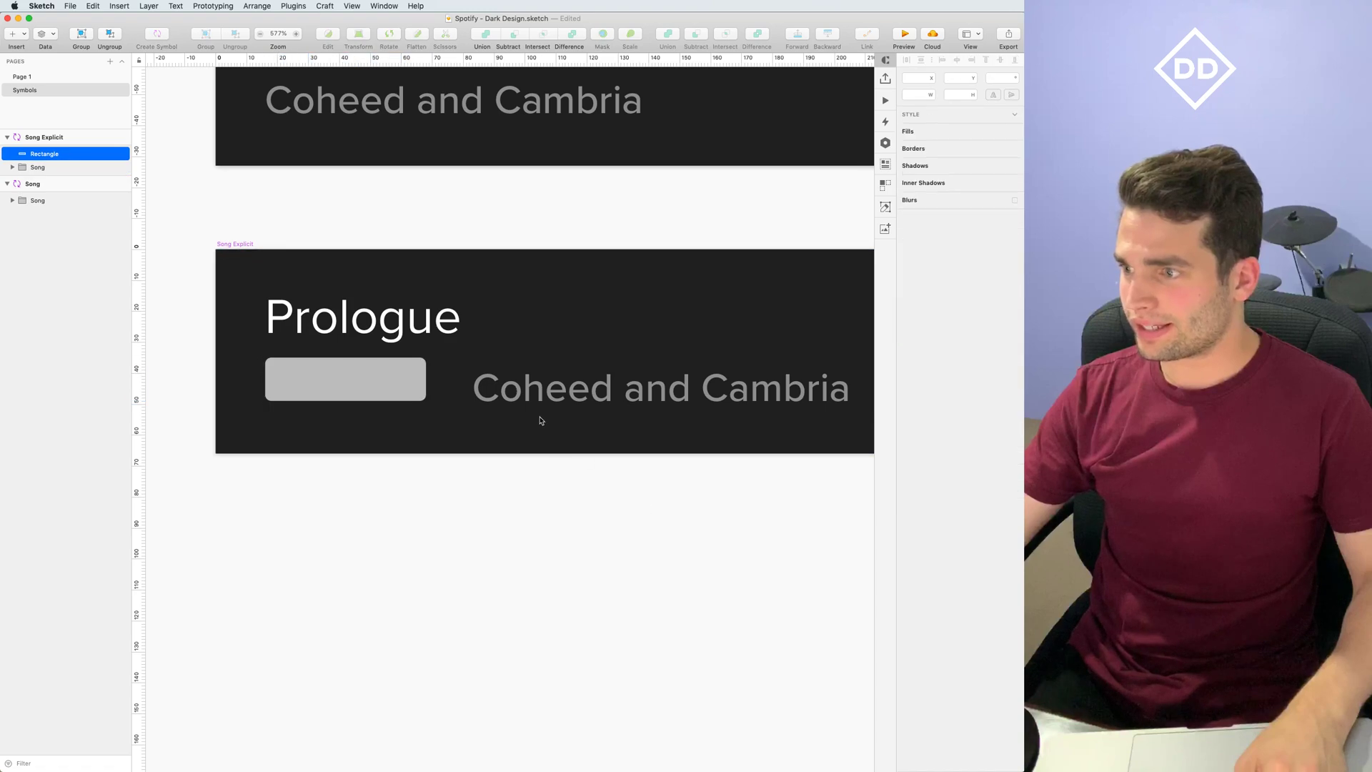
# Duplicate the Coheed and Cambria text onto the tag rectangle at X 17, Y 35 and change the copy to "EXPLICIT"
pyautogui.moveTo(581, 395); pyautogui.dragTo(374, 369)
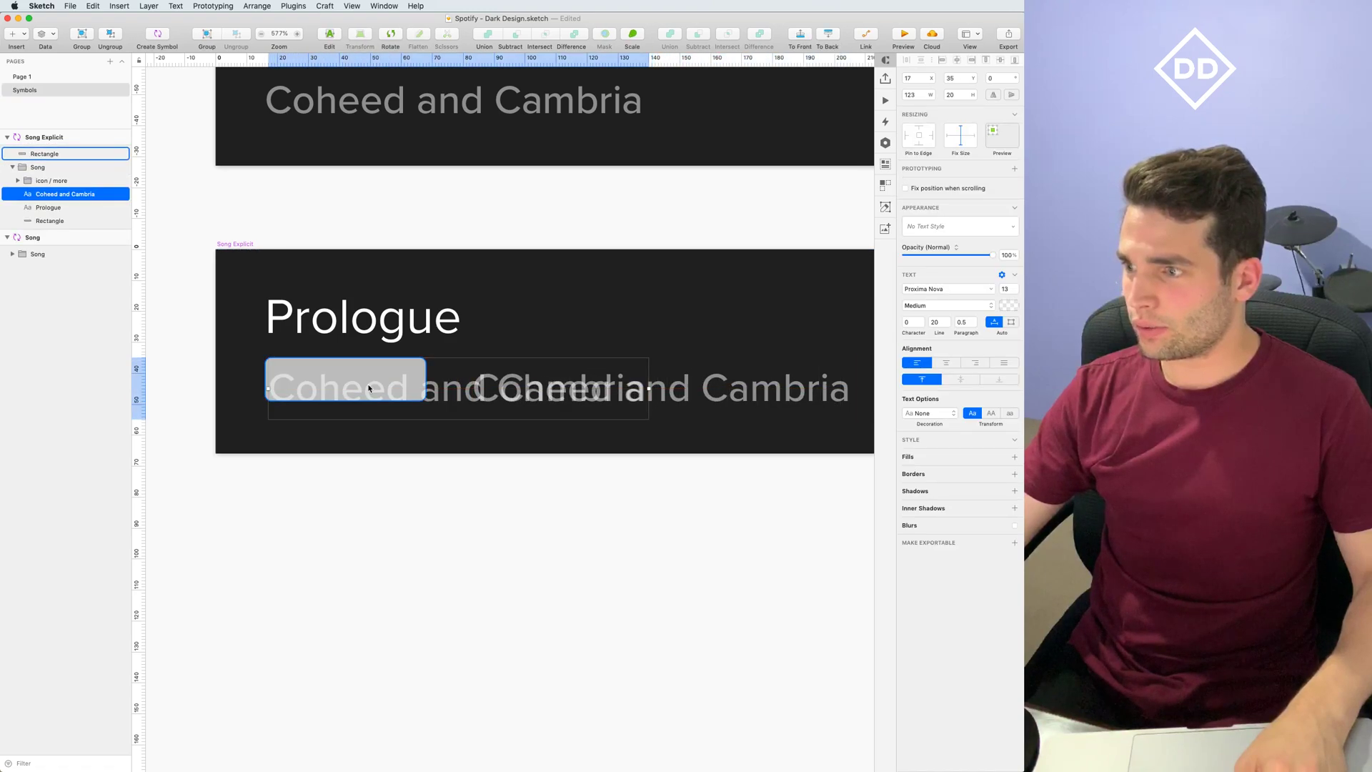
pyautogui.press('super+d')
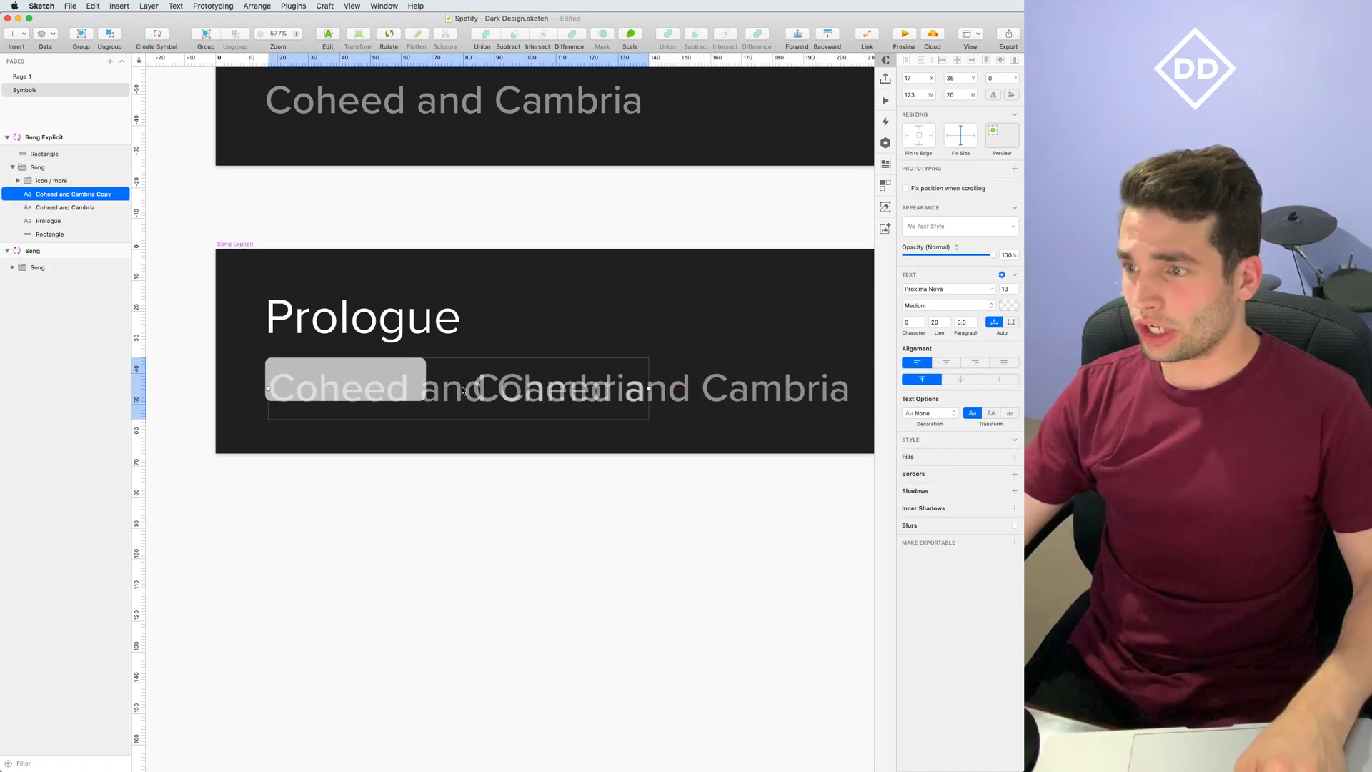
pyautogui.doubleClick(463, 390)
pyautogui.write('EXPLICIT')
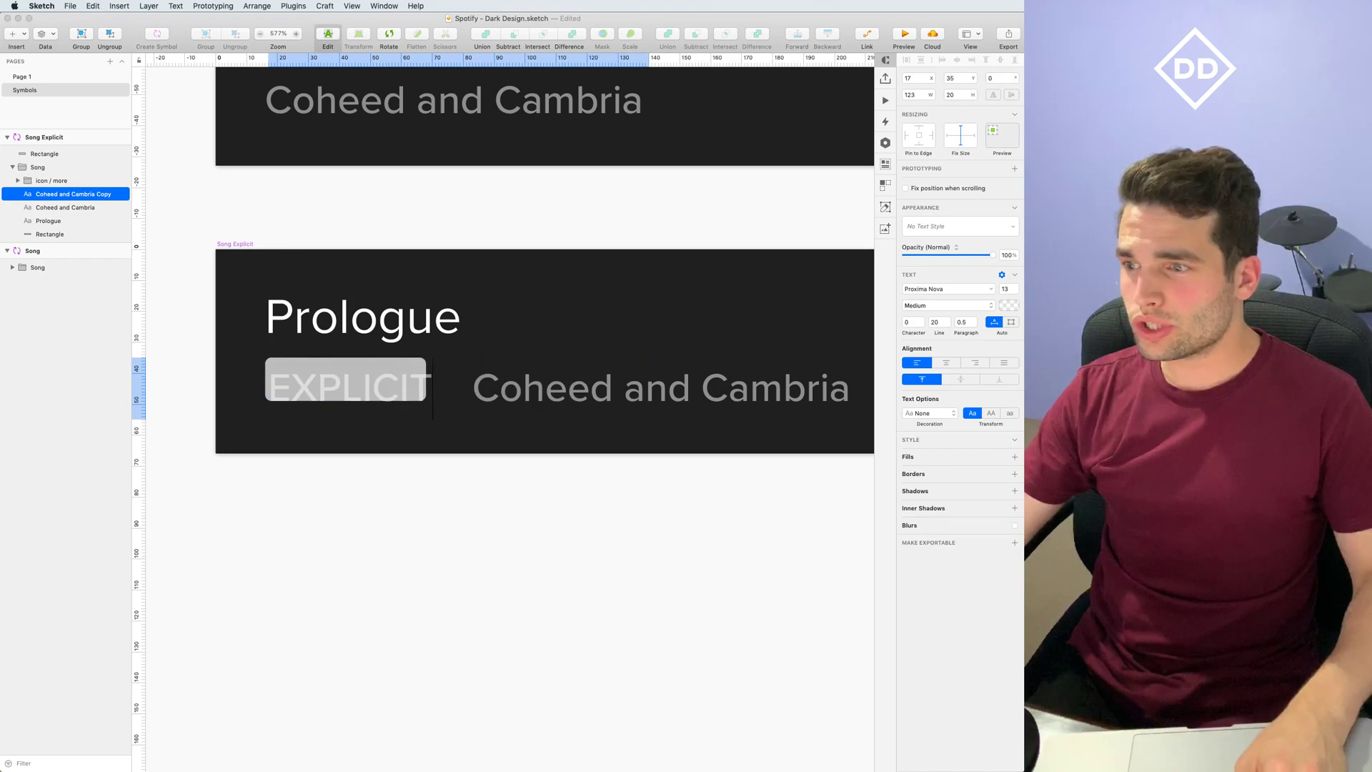
# Set the EXPLICIT text to font size 10 and Bold weight
pyautogui.press('super+a')
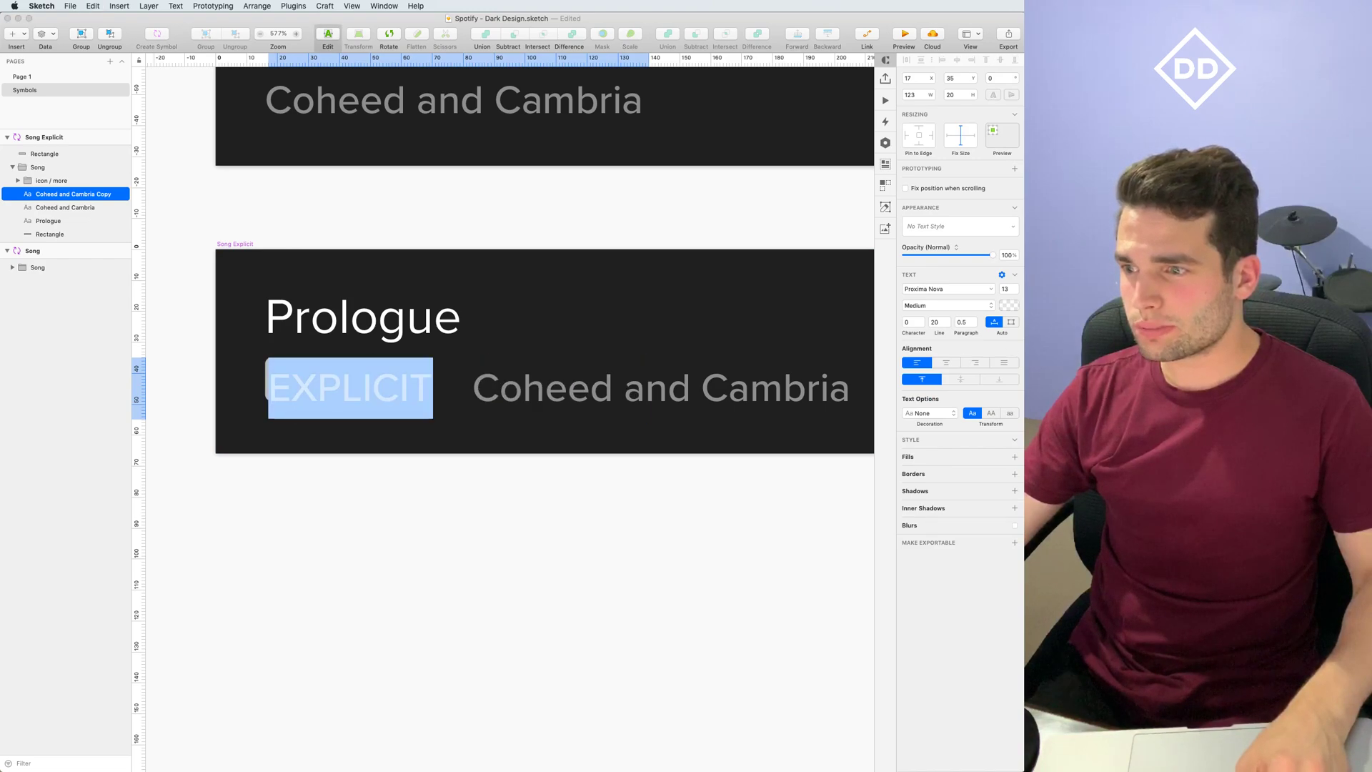
pyautogui.click(1016, 292)
pyautogui.click(1016, 293)
pyautogui.click(1015, 292)
pyautogui.click(1015, 293)
pyautogui.click(1015, 293)
pyautogui.click(1016, 286)
pyautogui.click(1016, 286)
pyautogui.click(965, 307)
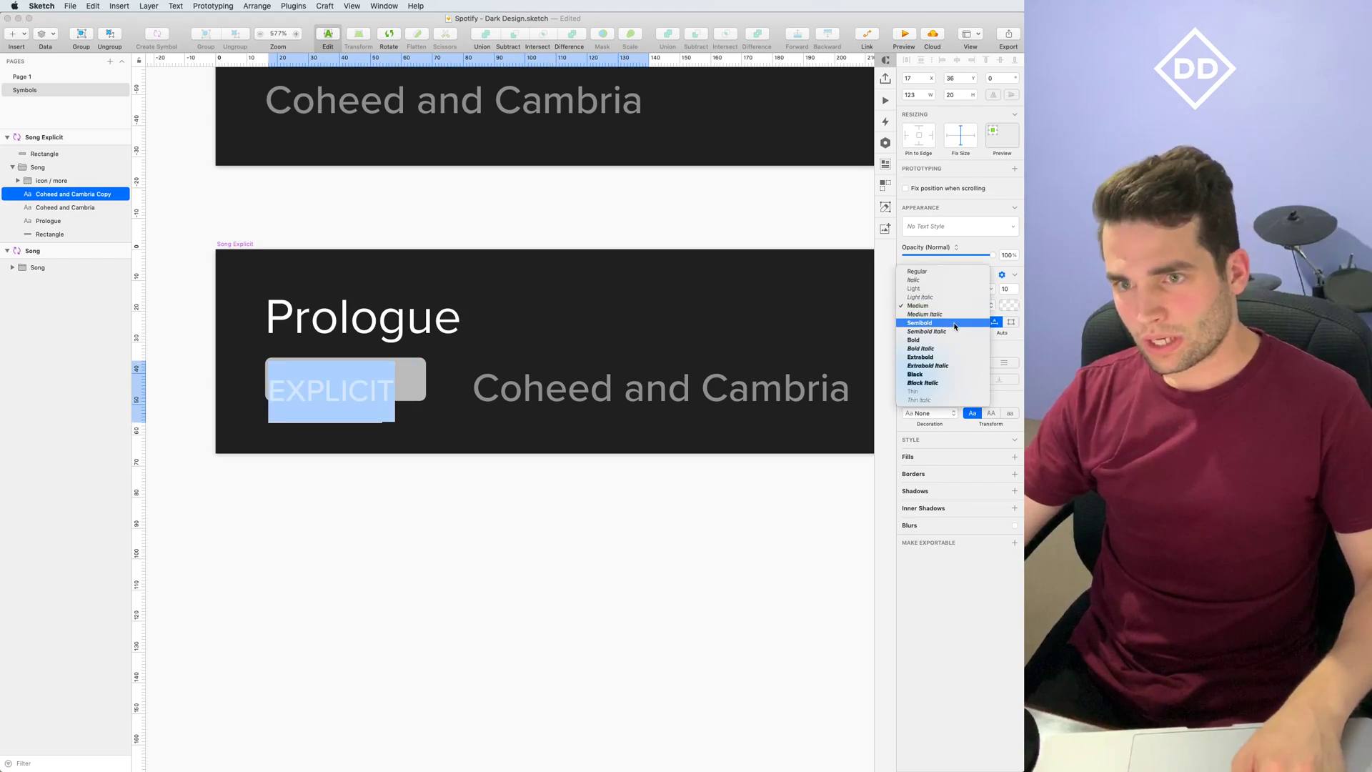
pyautogui.click(950, 348)
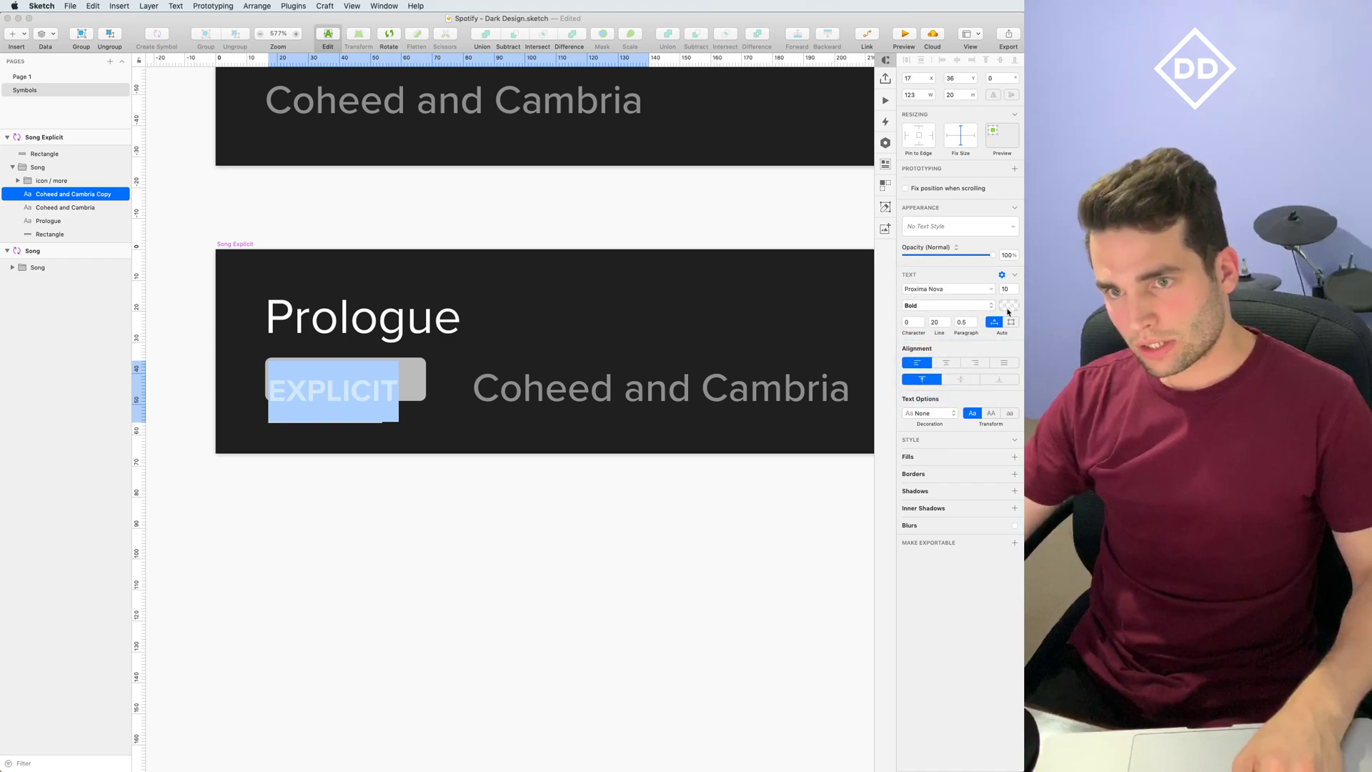
# Recolor the EXPLICIT text with the near-black document color and deselect it
pyautogui.click(1009, 307)
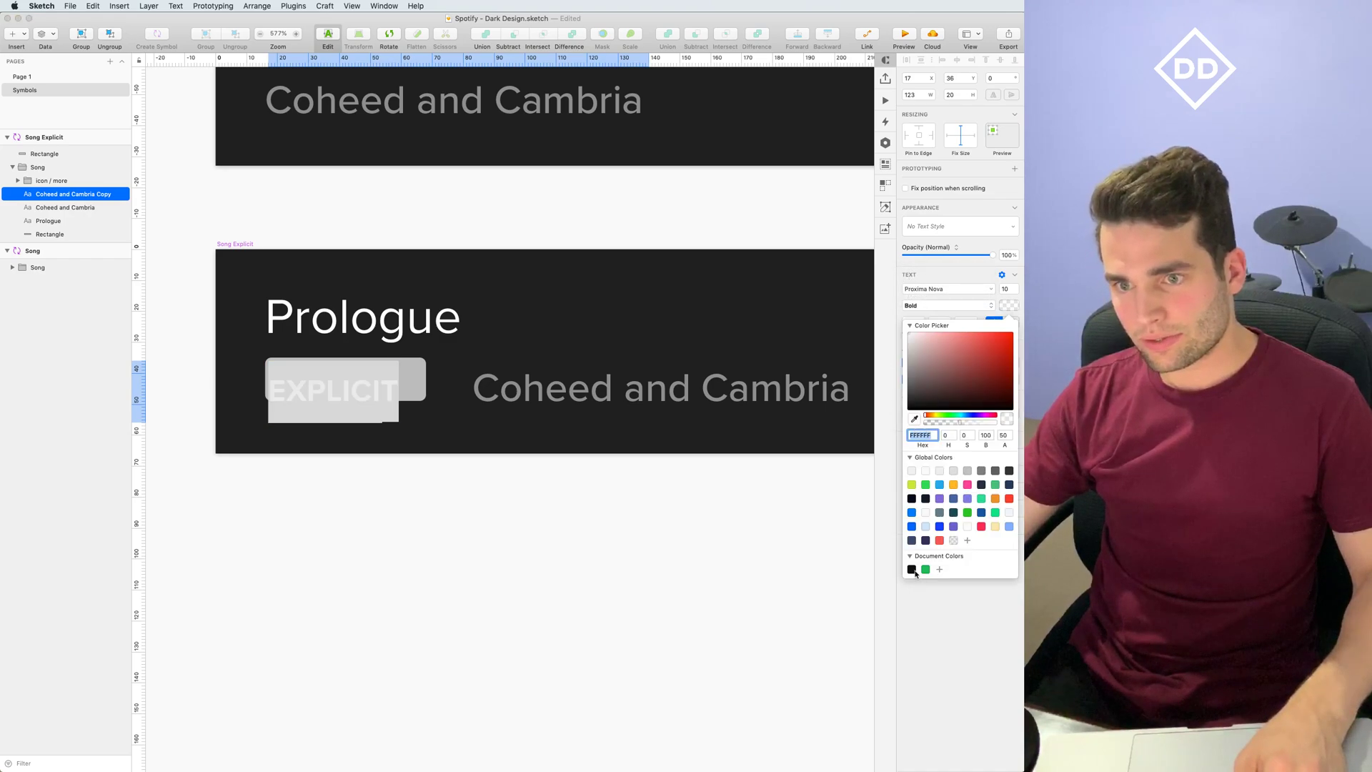
pyautogui.click(913, 570)
pyautogui.click(616, 560)
pyautogui.click(615, 555)
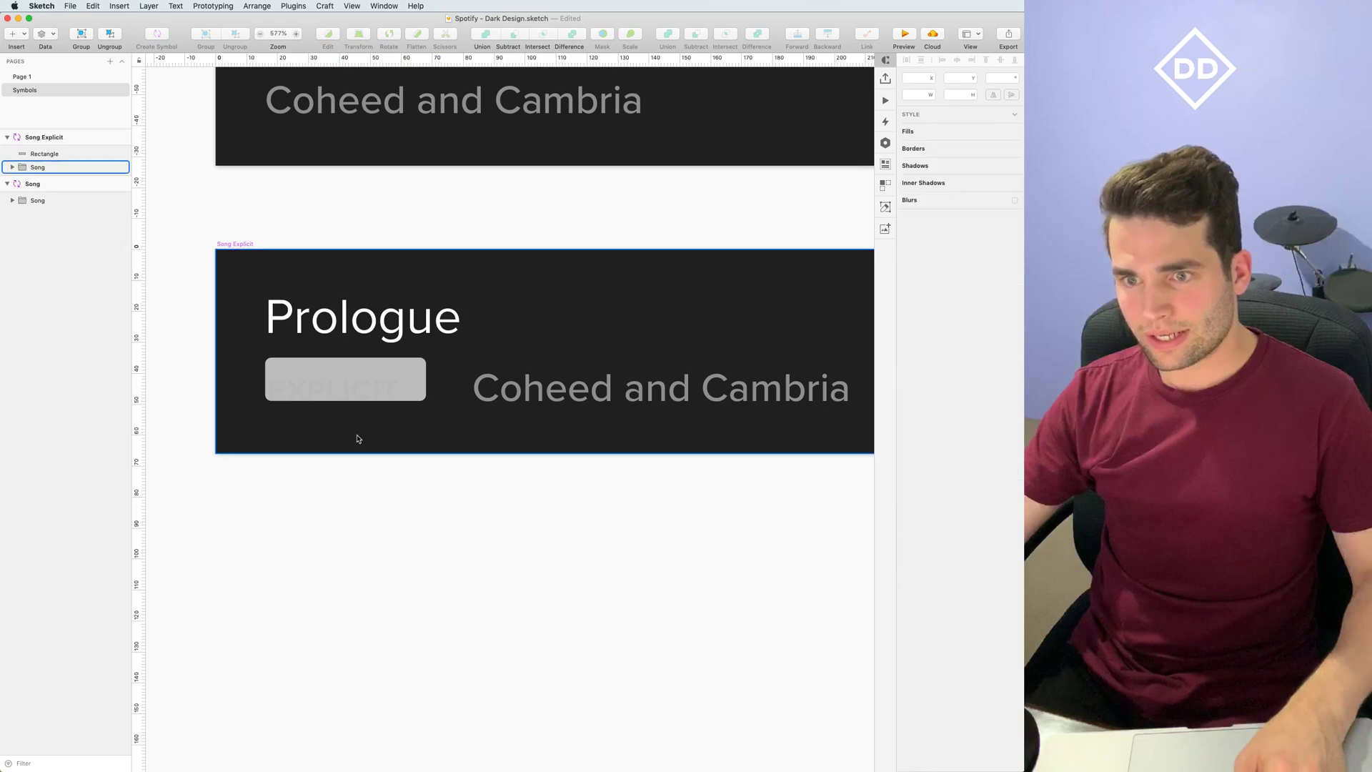
# Move the tag rectangle into Song Explicit's Song group, behind the EXPLICIT text and above the background rectangle
pyautogui.click(340, 379)
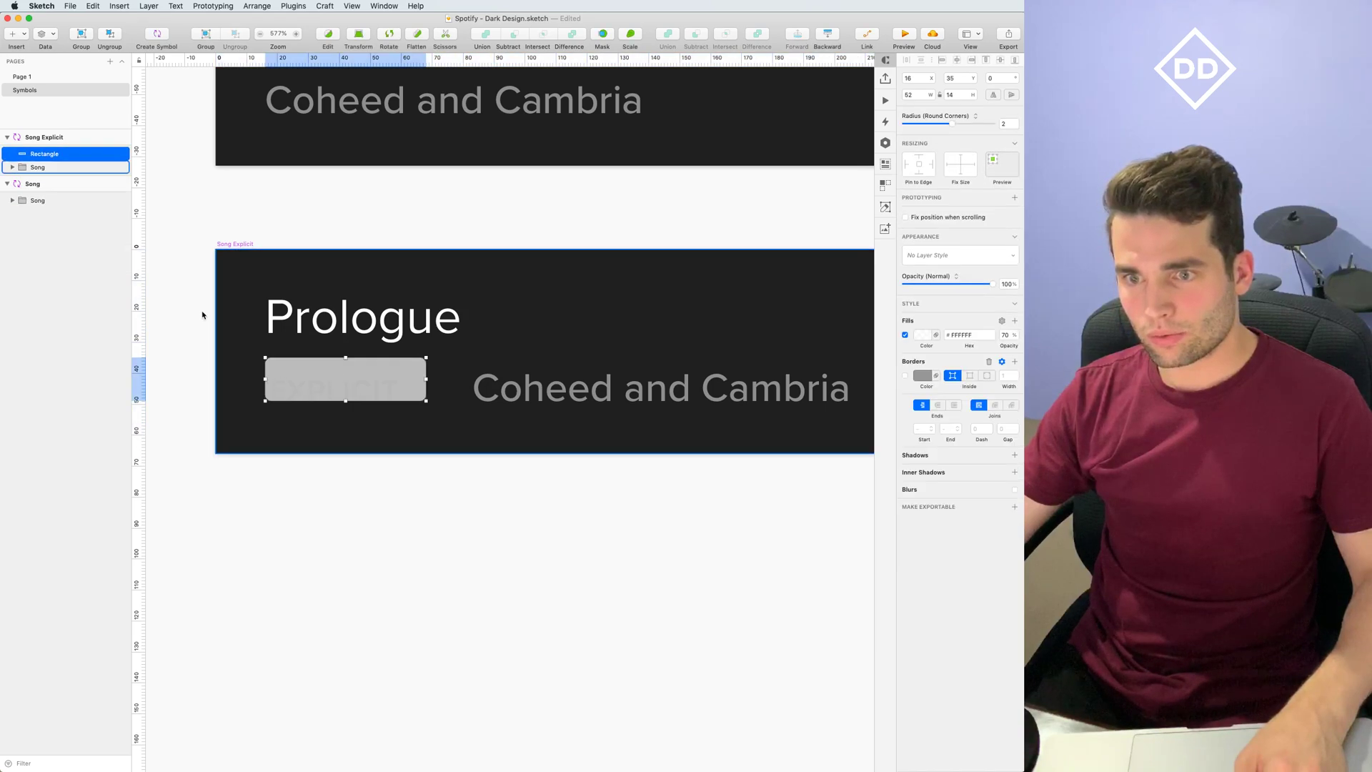
pyautogui.click(13, 168)
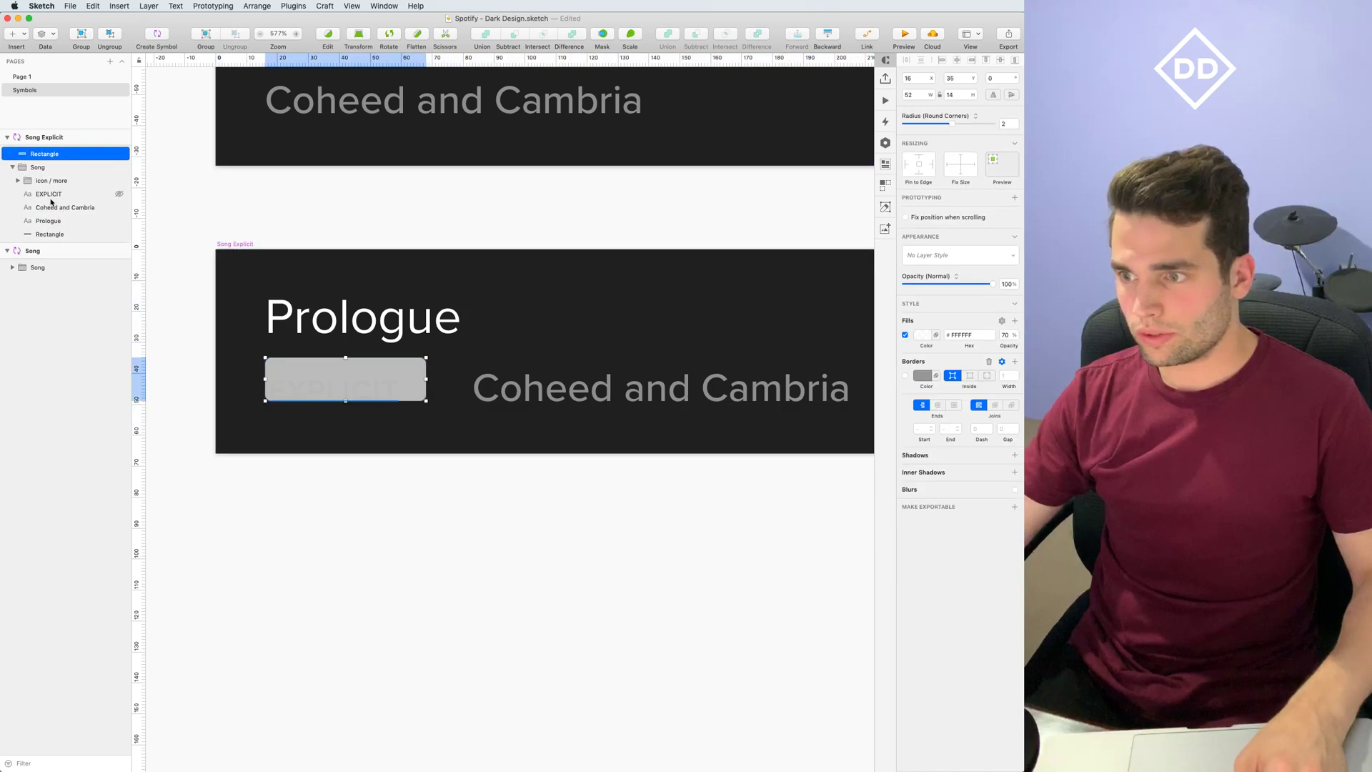
pyautogui.click(54, 195)
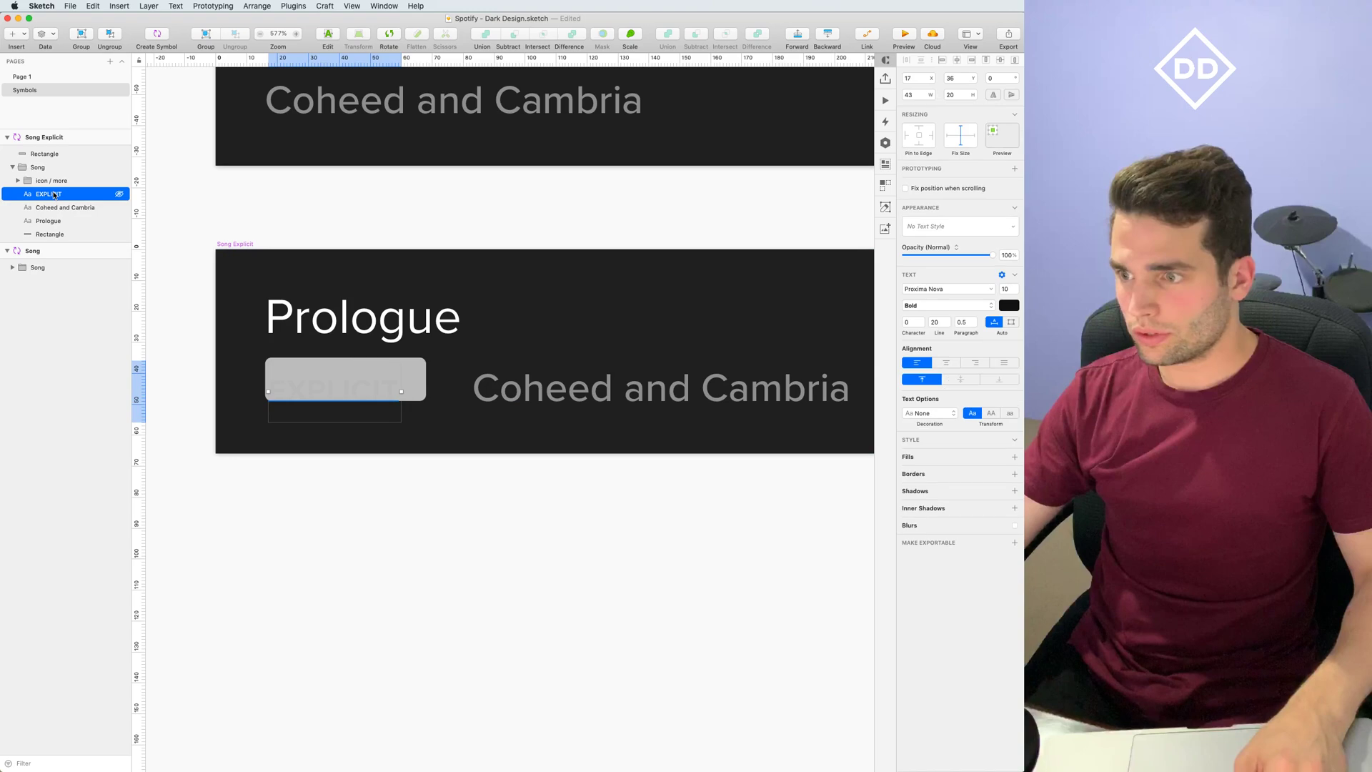
pyautogui.click(418, 382)
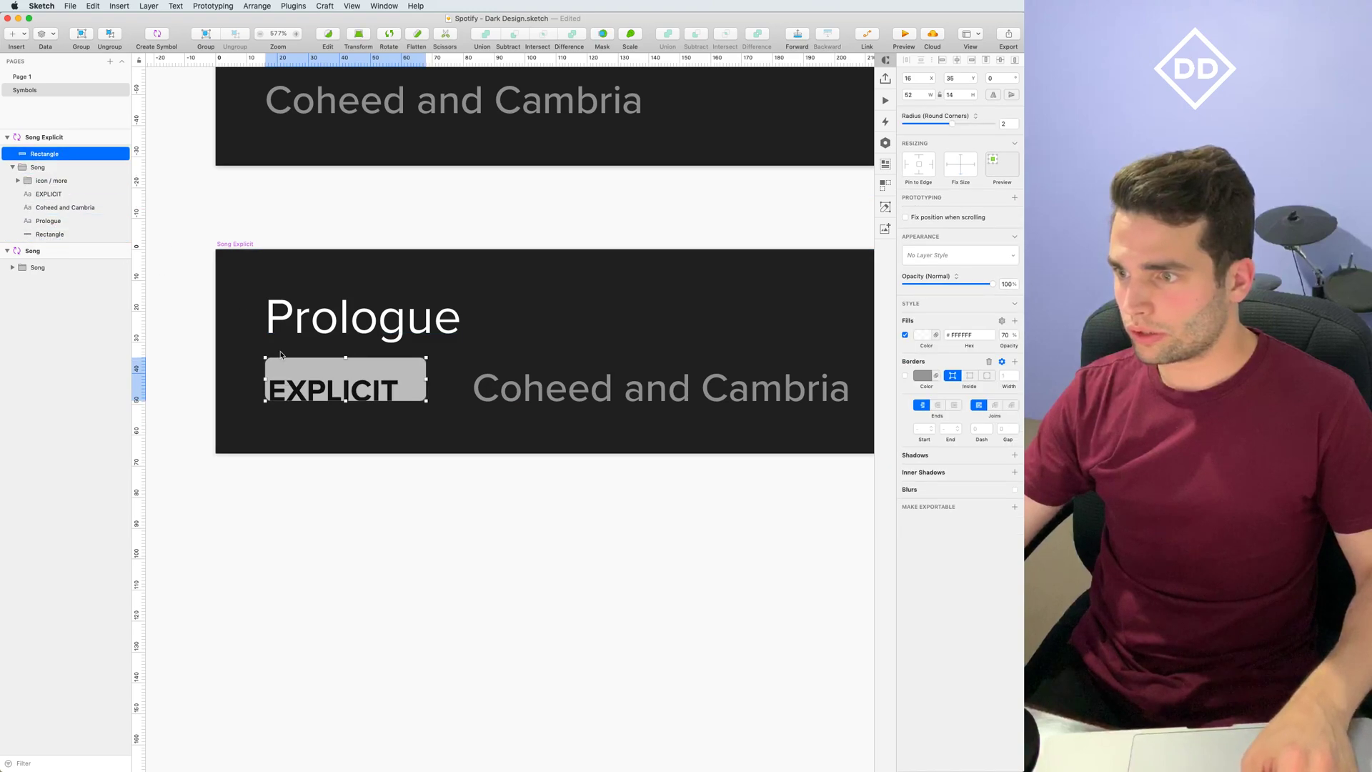
pyautogui.press('Escape')
# Reposition the EXPLICIT text within its tag at X 20, Y 32 and set its character spacing to 0.1
pyautogui.moveTo(368, 390); pyautogui.dragTo(383, 382)
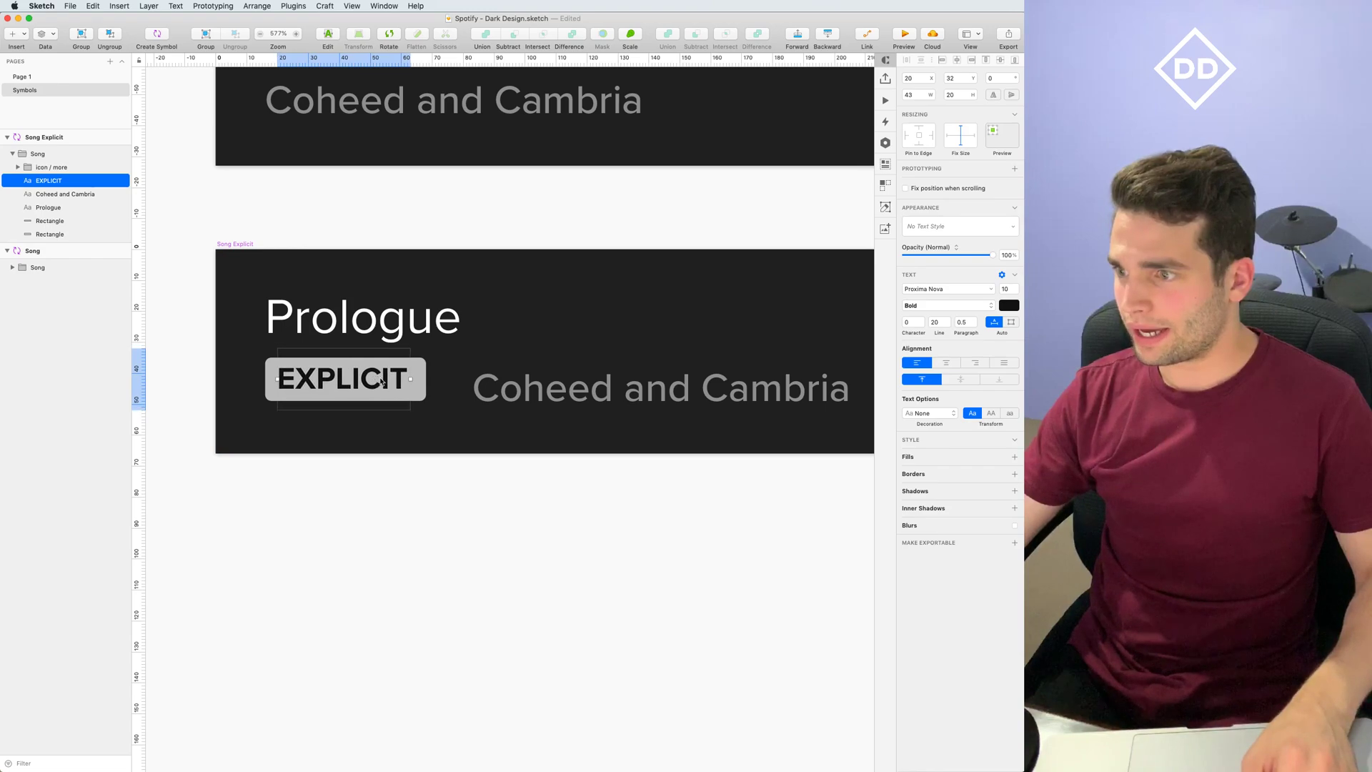
pyautogui.click(922, 322)
pyautogui.write('.1')
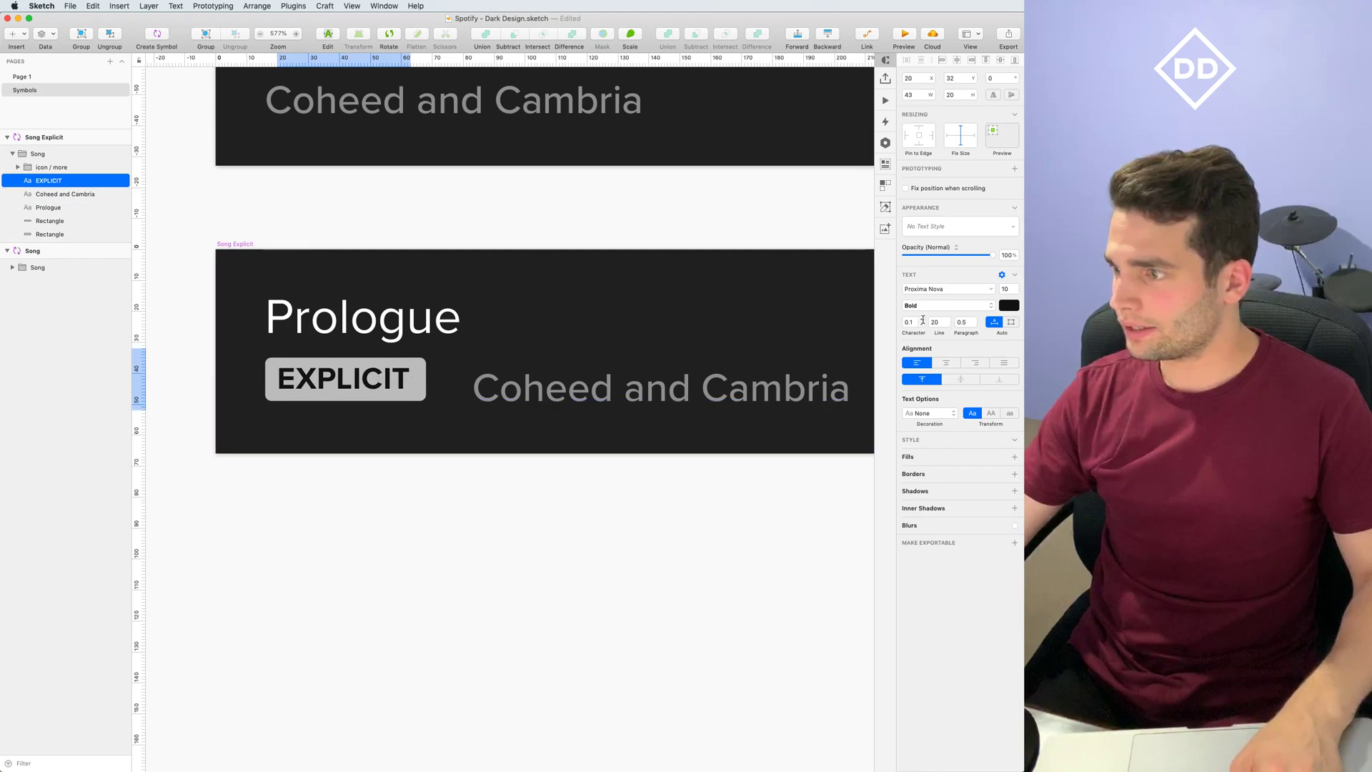
# Set the EXPLICIT label's character spacing to 0.5 and reposition it at X 19, Y 32 within its badge
pyautogui.hotkey('alt', 'Up')
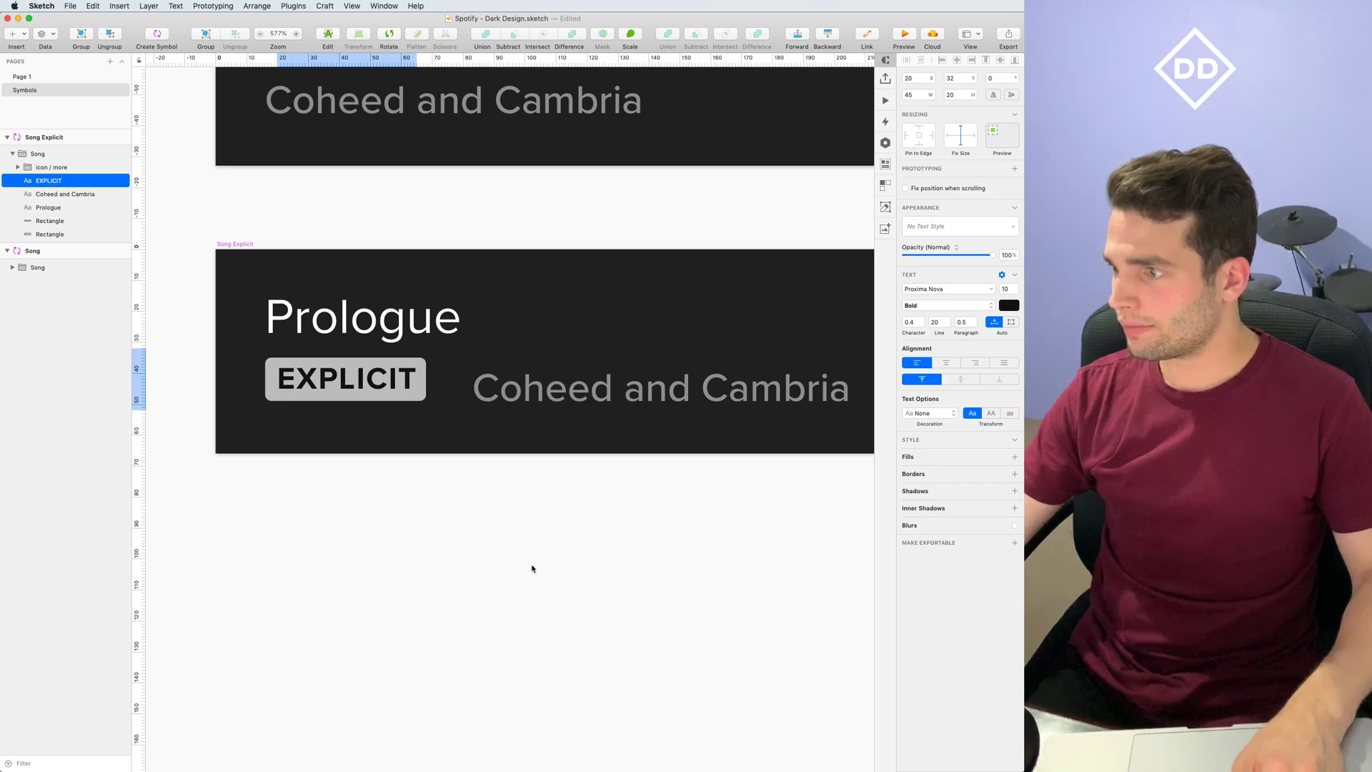
pyautogui.scroll(5, 300, 413)
pyautogui.moveTo(367, 377); pyautogui.dragTo(366, 379)
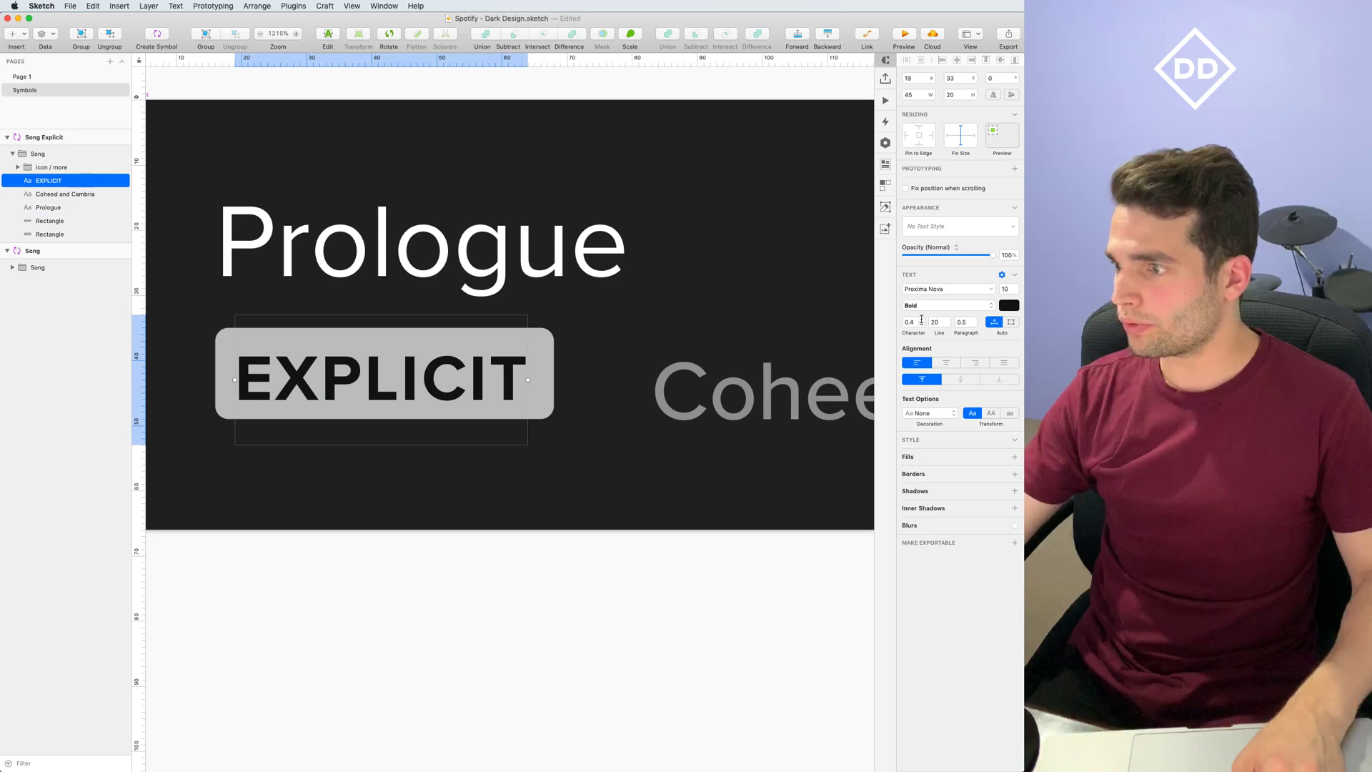
pyautogui.hotkey('alt', 'Up')
pyautogui.hotkey('alt', 'Up')
pyautogui.hotkey('alt', 'Down')
pyautogui.moveTo(461, 376); pyautogui.dragTo(487, 359)
# Increase the height of the rounded badge rectangle behind the EXPLICIT label to 15
pyautogui.click(548, 369)
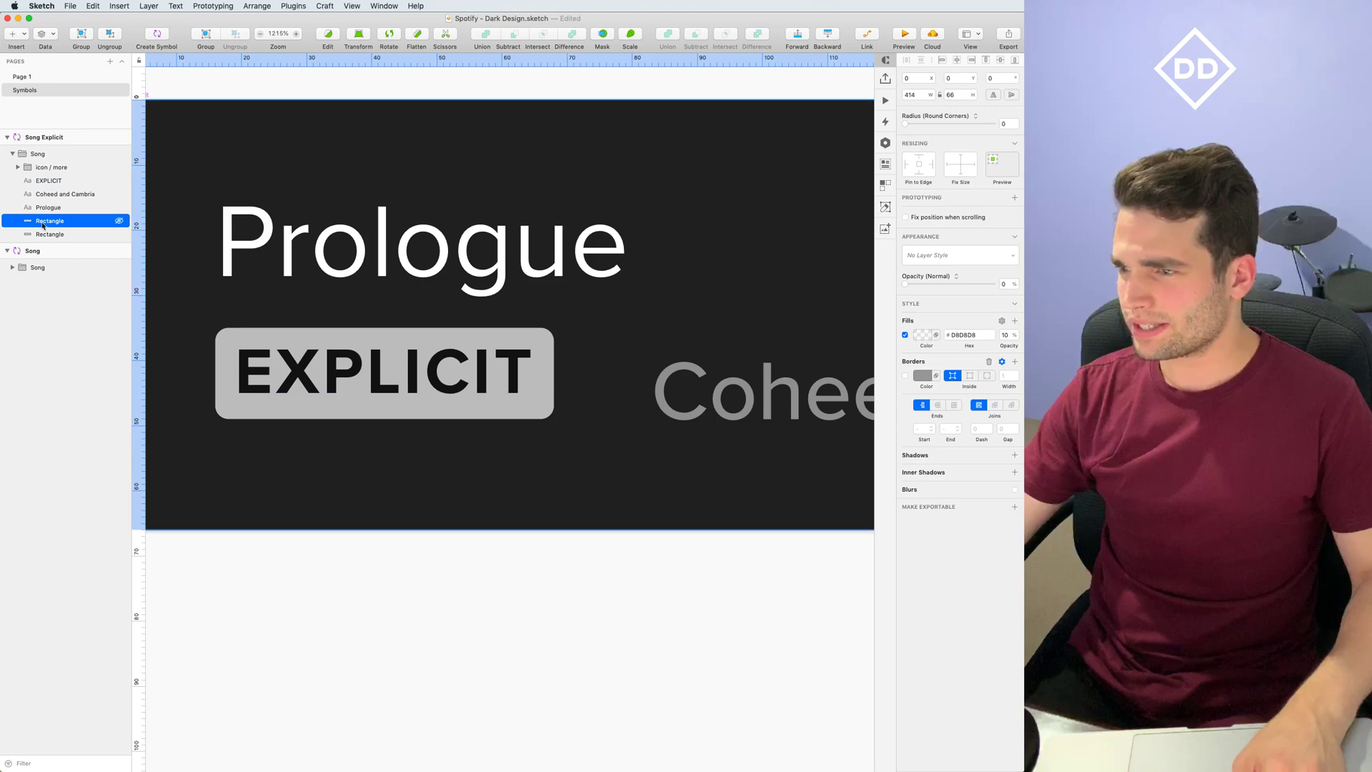
pyautogui.click(397, 413)
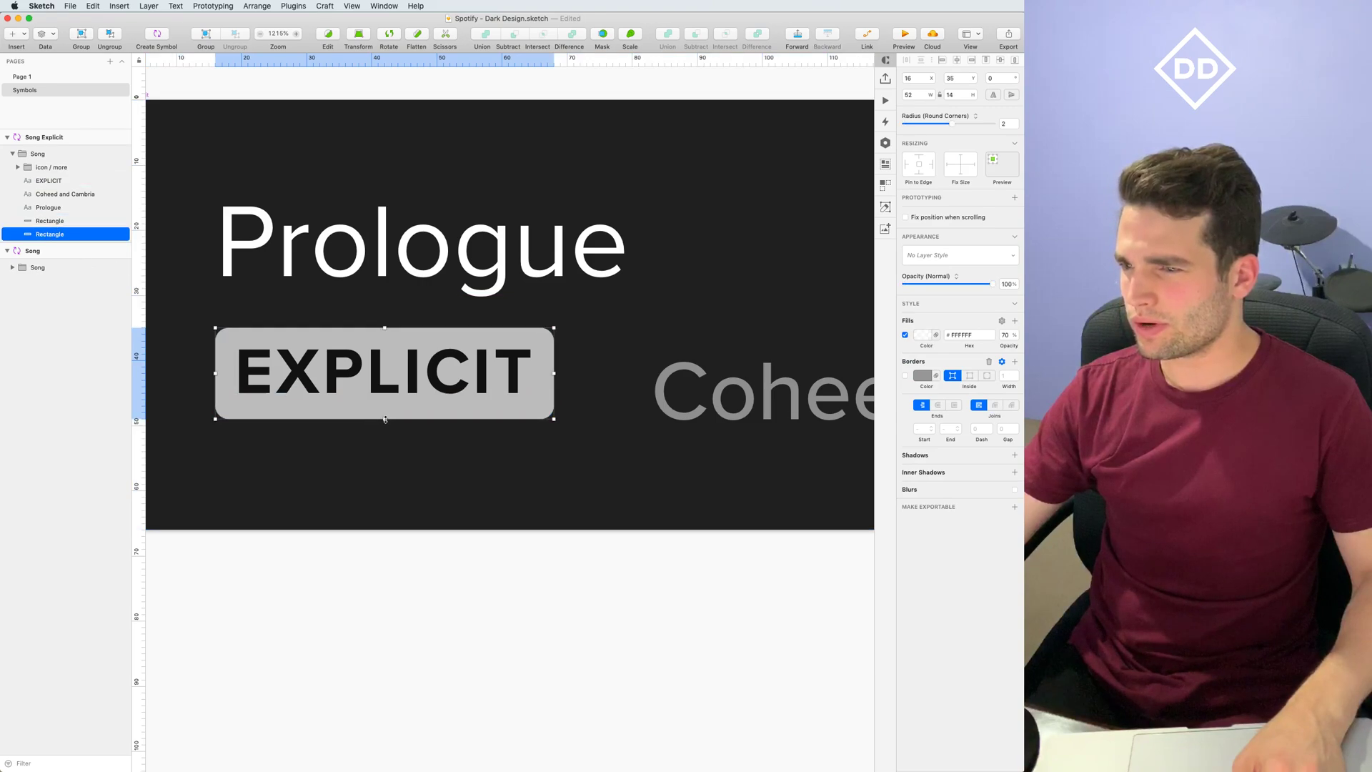
pyautogui.moveTo(385, 419); pyautogui.dragTo(385, 424)
pyautogui.click(410, 379)
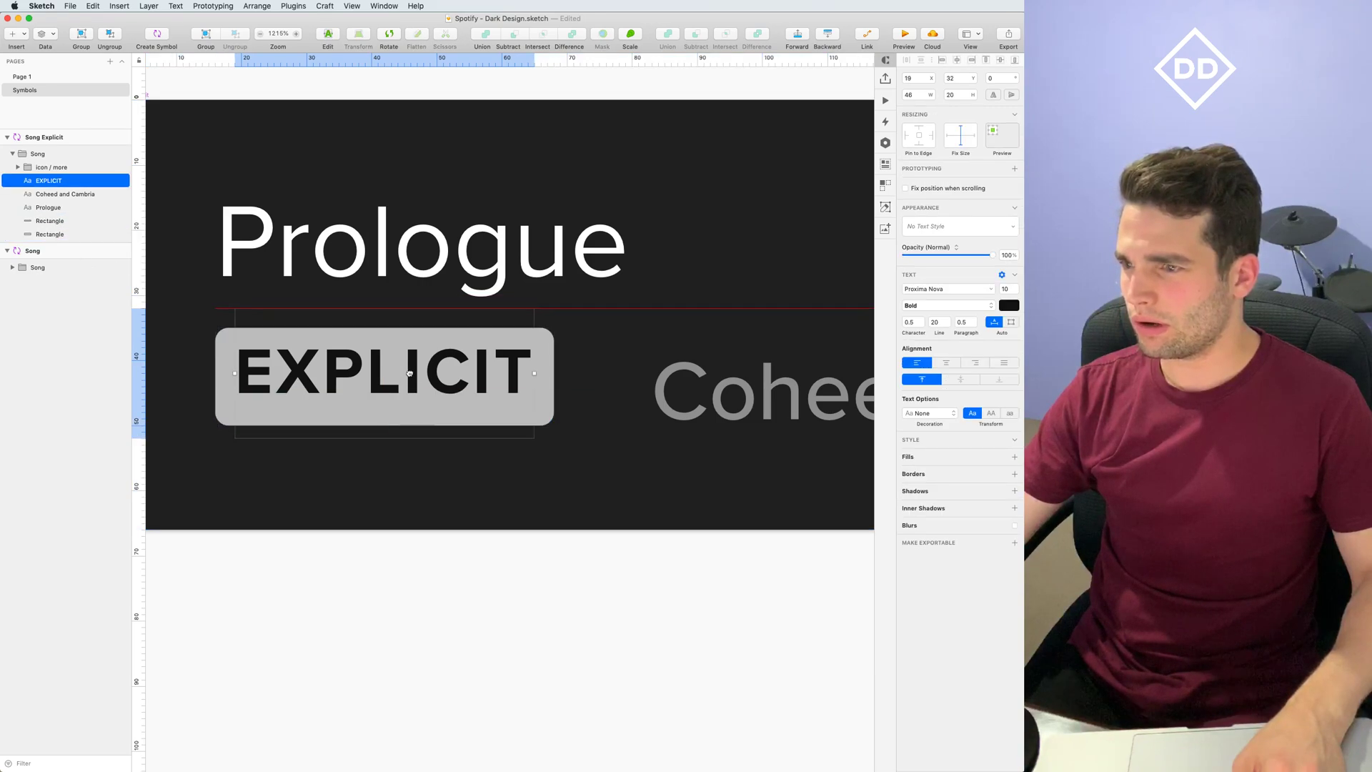
# Move the Coheed and Cambria text in the Song Explicit symbol closer to the badge, at X 75
pyautogui.click(549, 634)
pyautogui.scroll(-3, 520, 602)
pyautogui.scroll(-5, 520, 601)
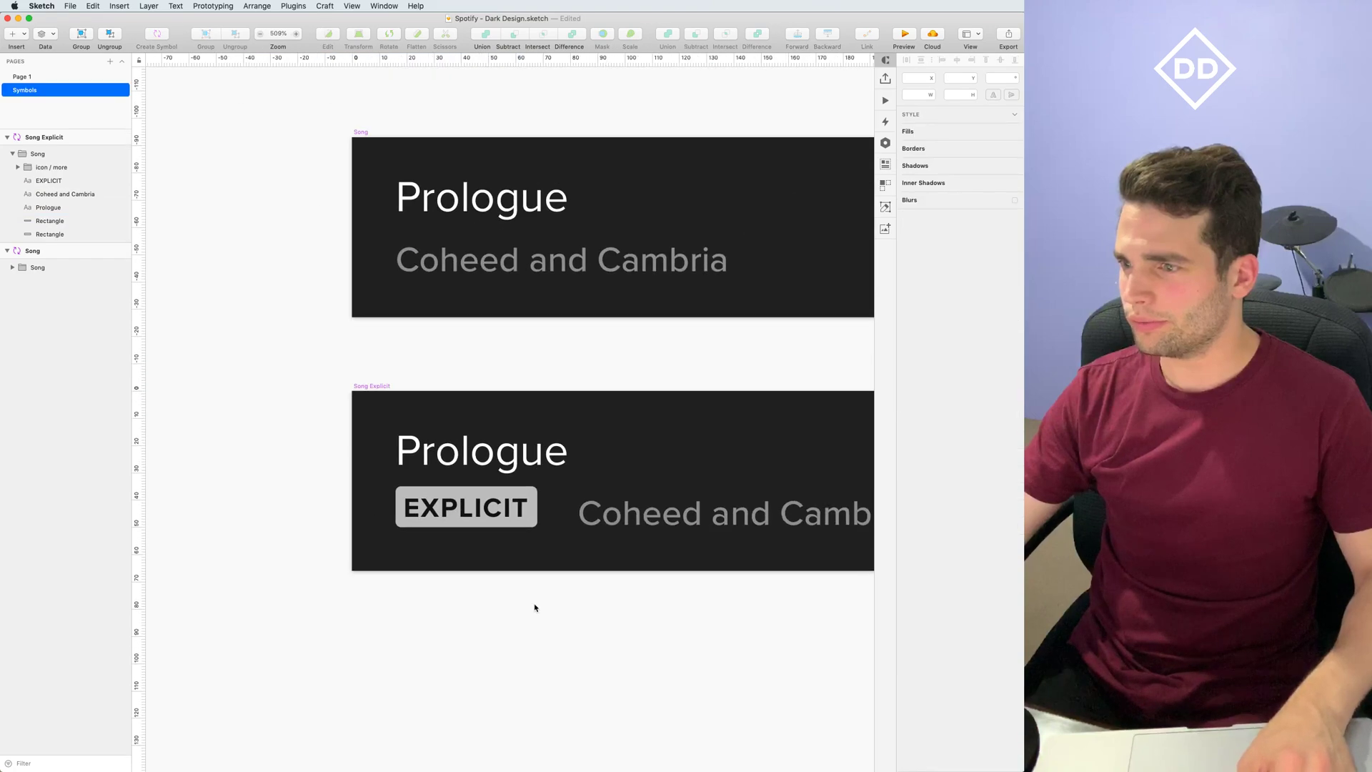
pyautogui.click(384, 445)
pyautogui.moveTo(495, 492); pyautogui.dragTo(409, 471)
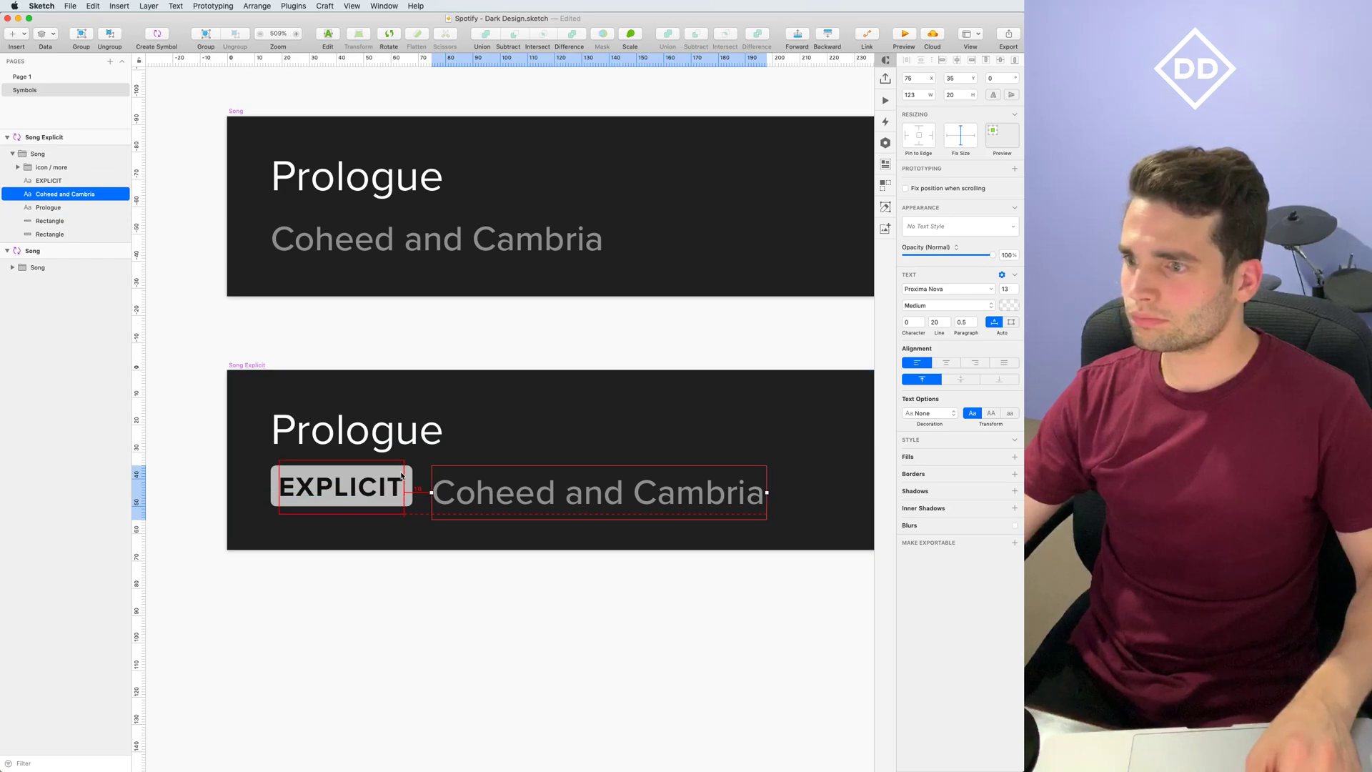
# Reorder the layers so the badge rectangle sits above the full-size background rectangle
pyautogui.click(409, 483)
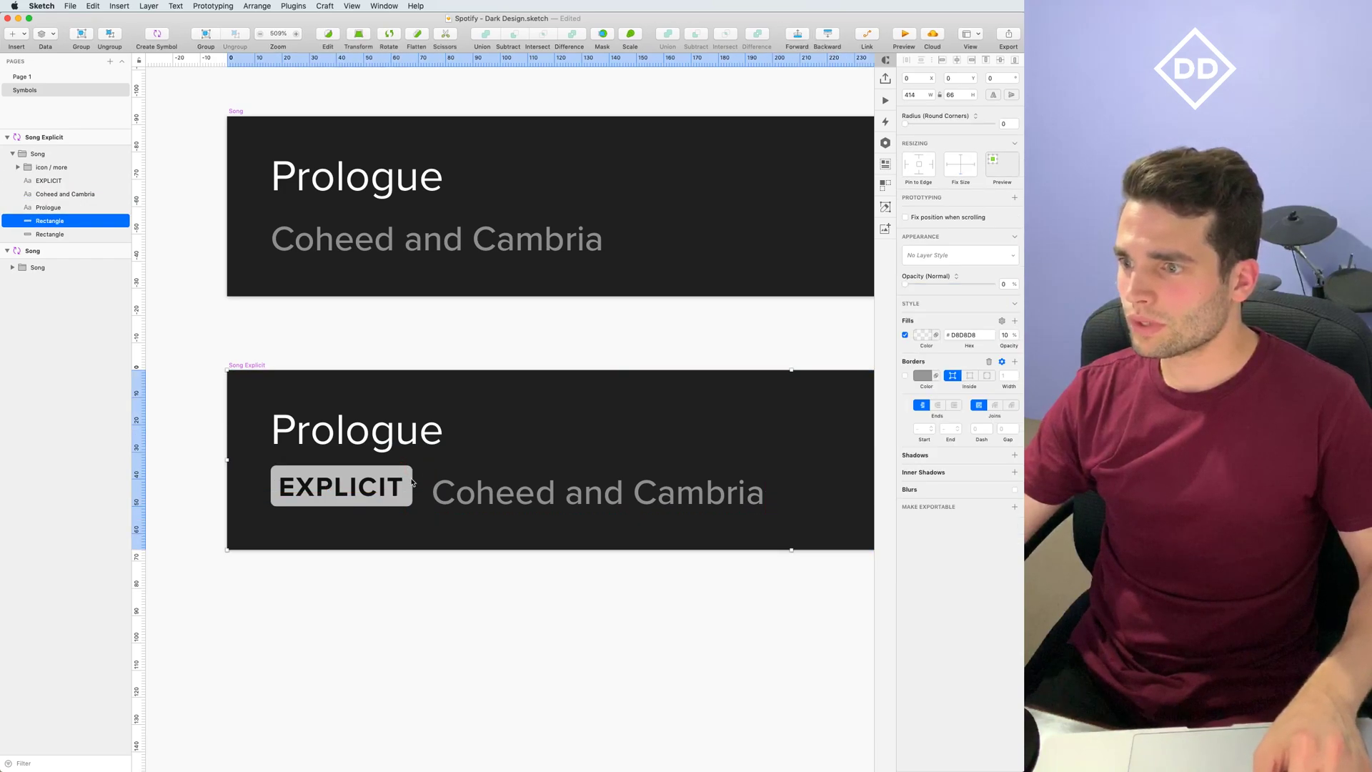
pyautogui.click(76, 233)
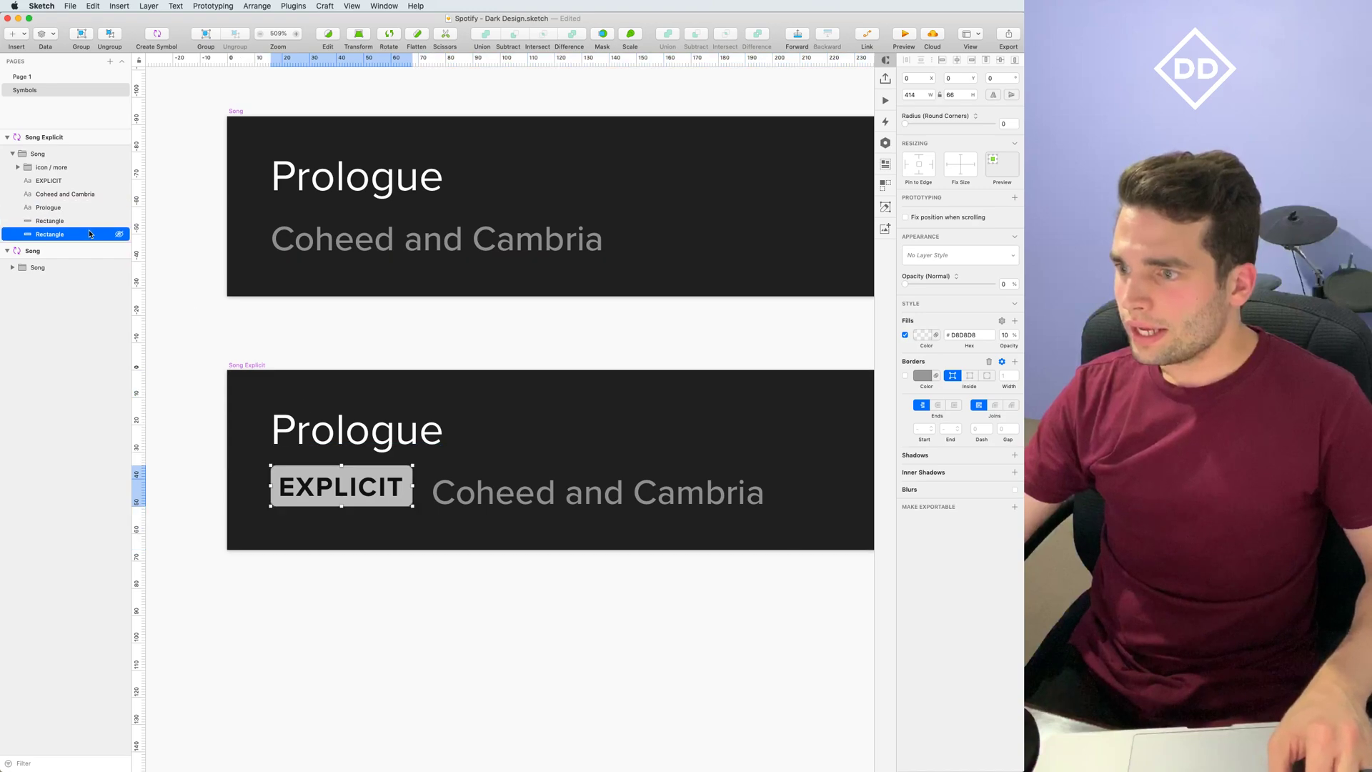
pyautogui.moveTo(75, 234); pyautogui.dragTo(74, 215)
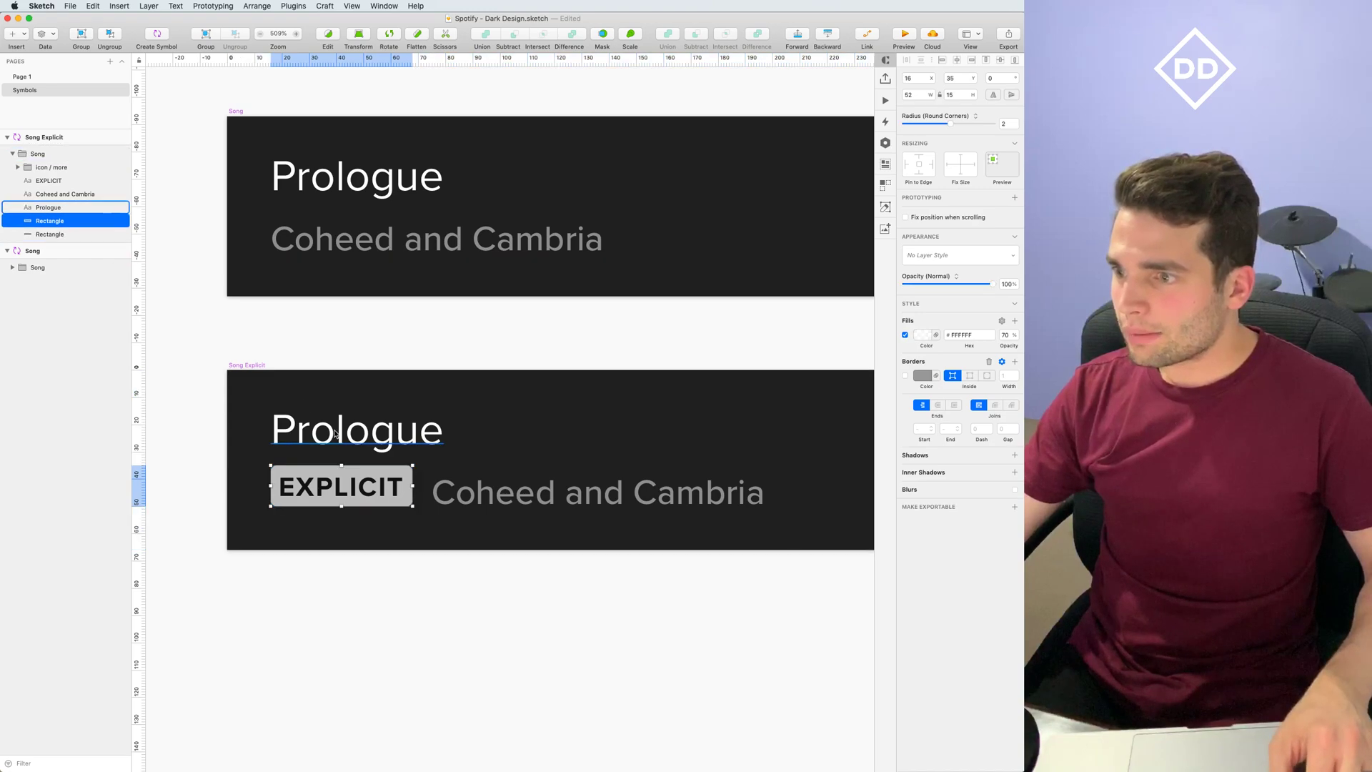
# Adjust the gap between the badge and the Coheed and Cambria text, placing the text at X 76
pyautogui.click(458, 492)
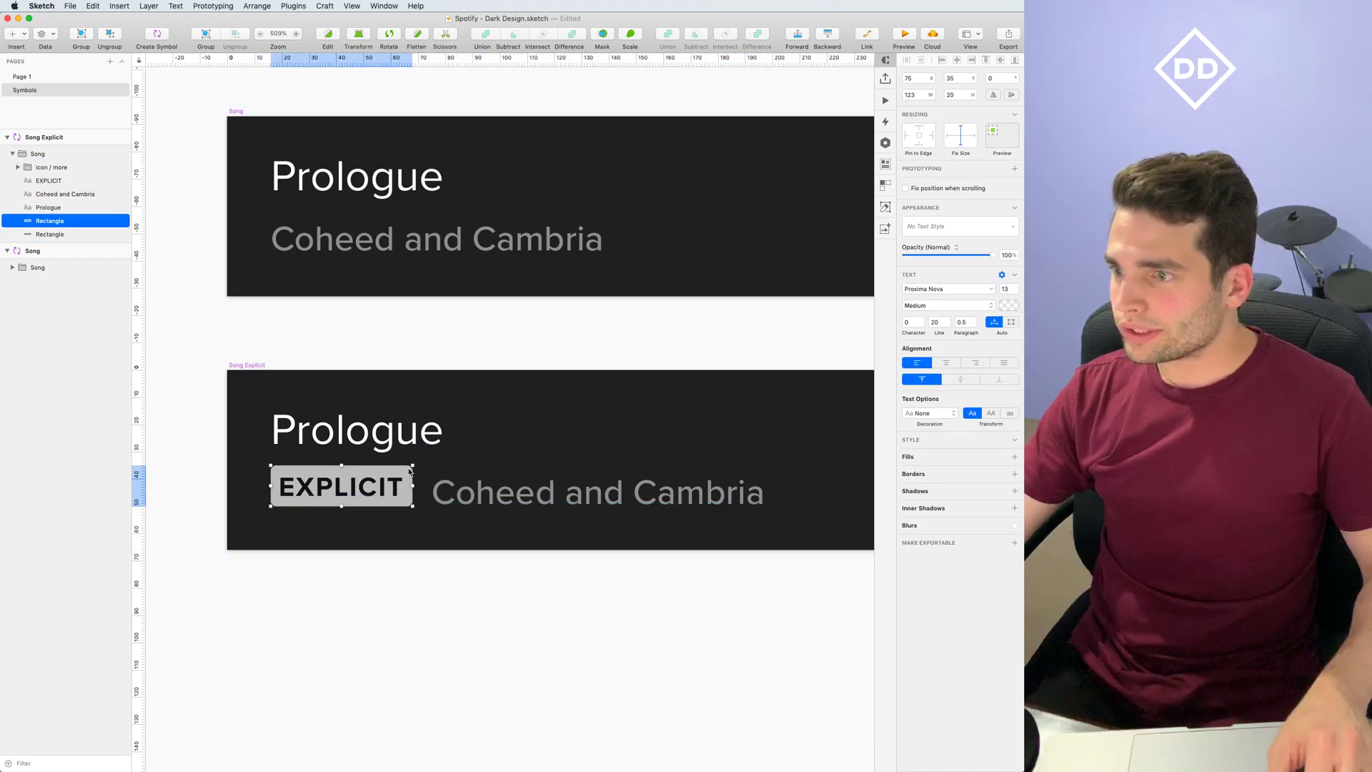
pyautogui.press('alt')
pyautogui.press('Right')
pyautogui.press('Right')
pyautogui.press('Right')
pyautogui.press('Right')
pyautogui.press('Left')
pyautogui.press('Left')
pyautogui.press('Left')
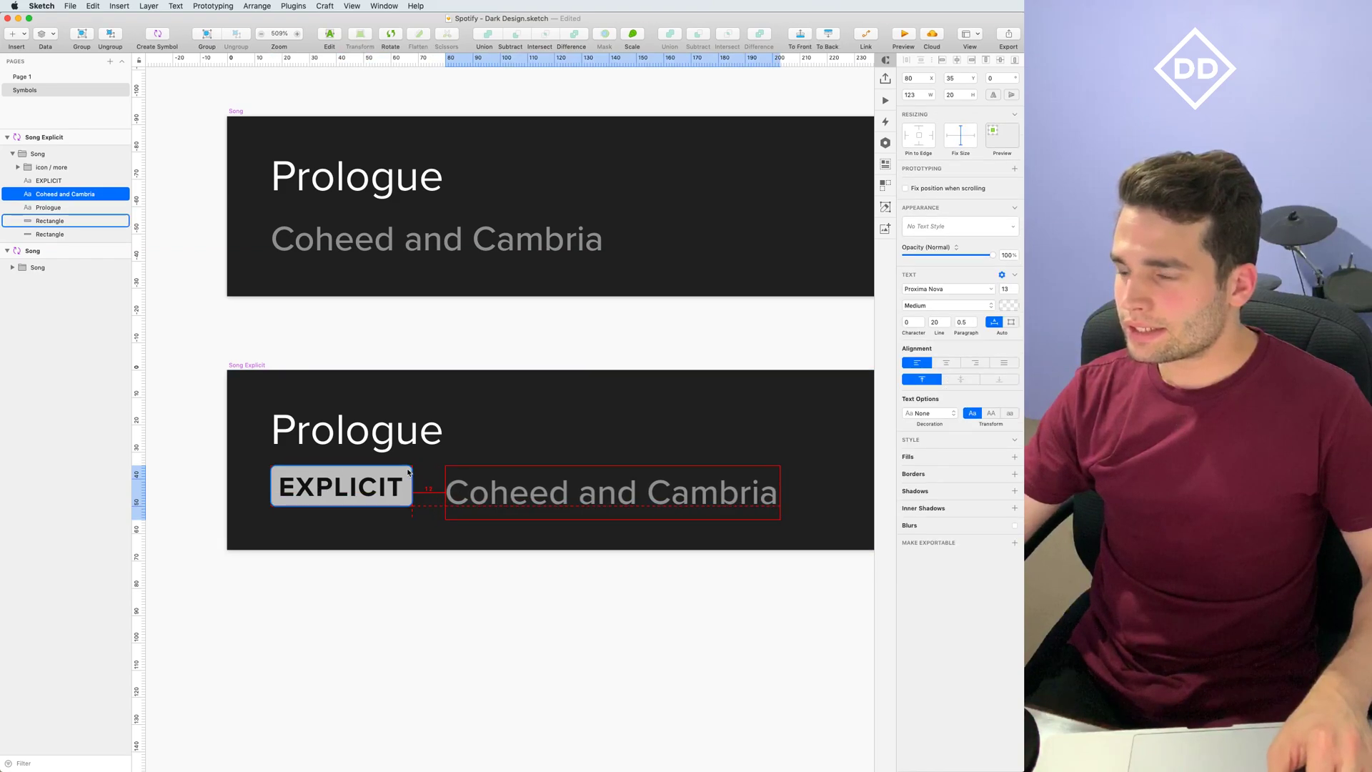
pyautogui.scroll(-5, 504, 592)
pyautogui.click(591, 646)
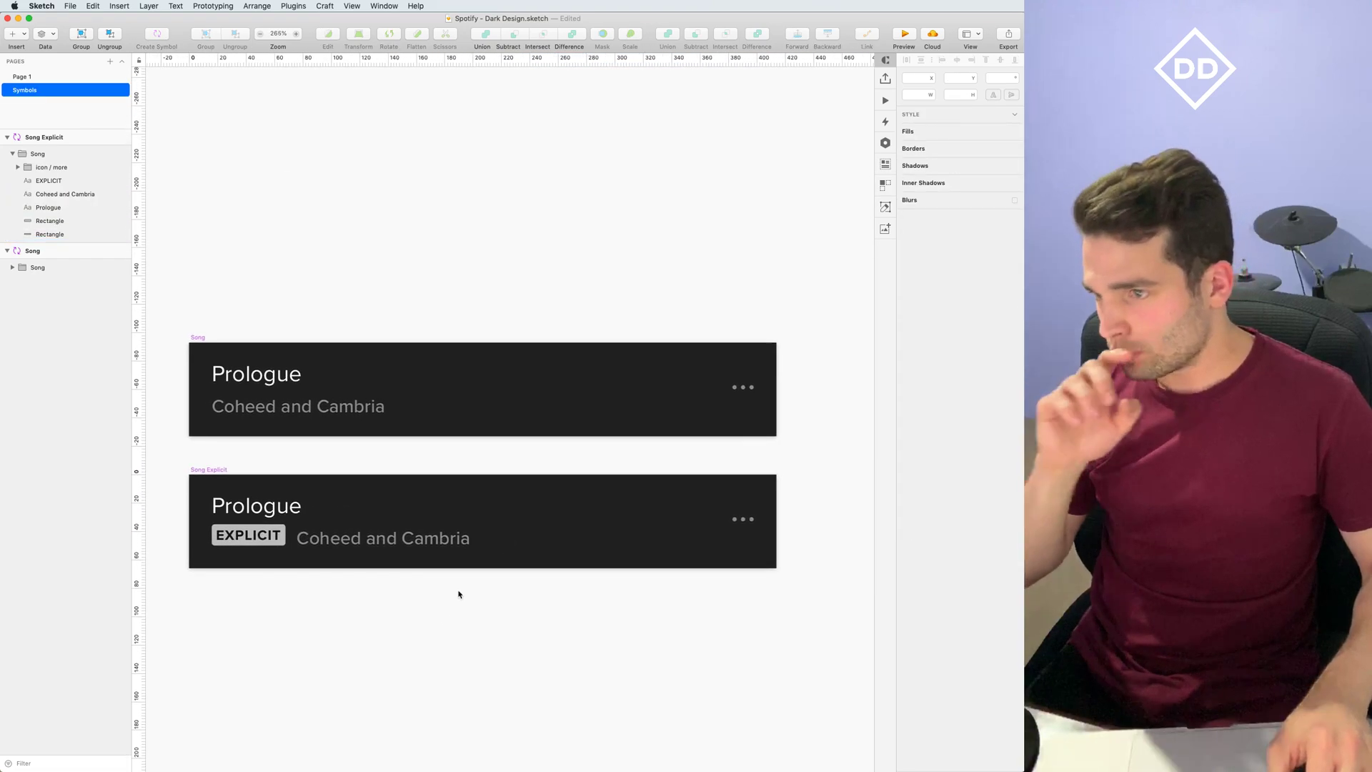
# On Page 1, replace the second song row's symbol with Song Explicit
pyautogui.click(67, 77)
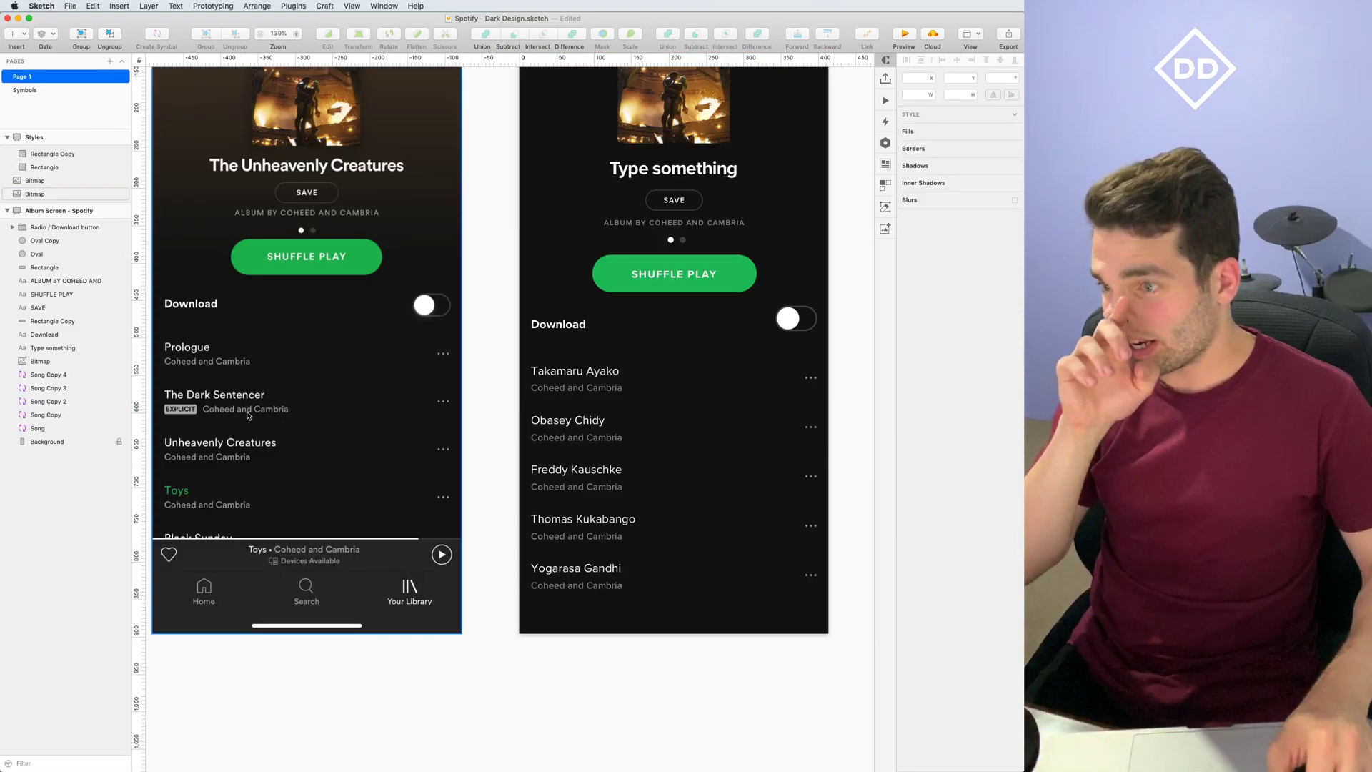
pyautogui.click(500, 426)
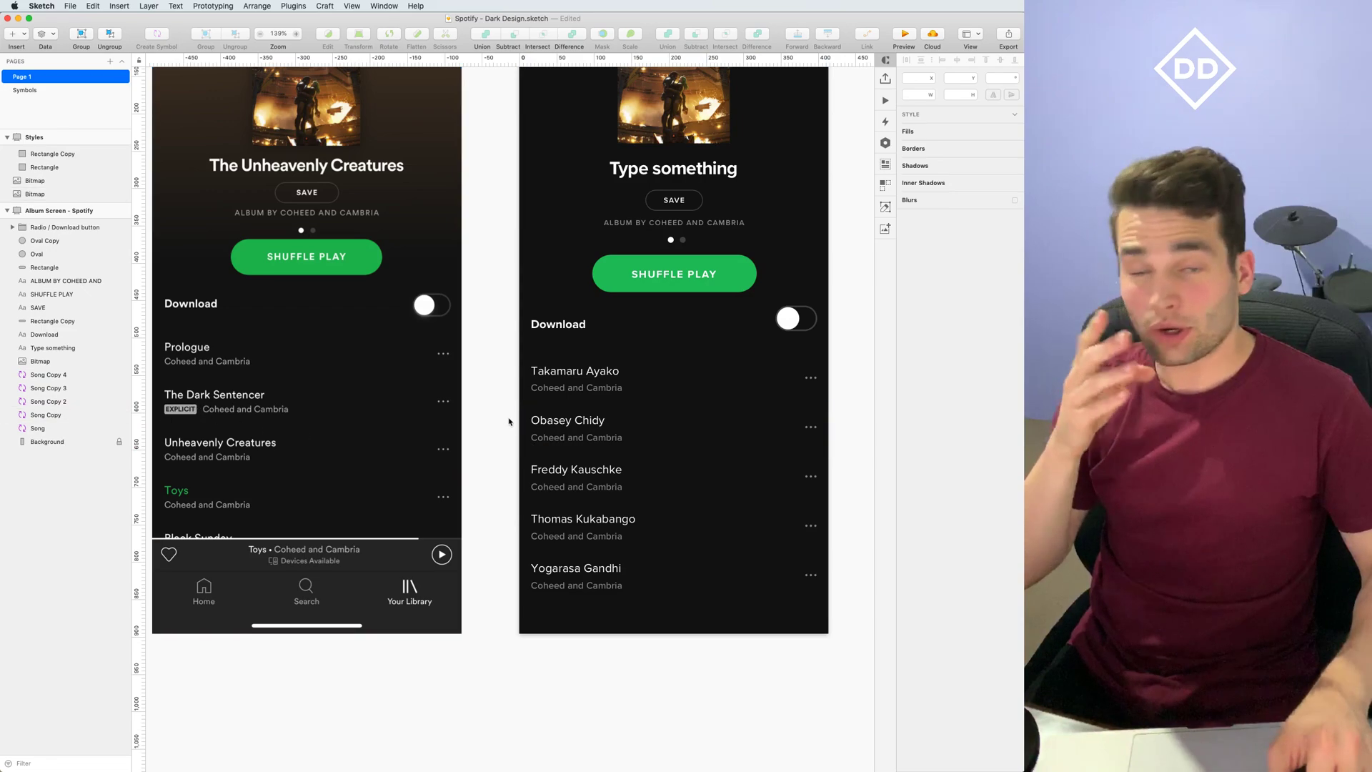
pyautogui.click(558, 434)
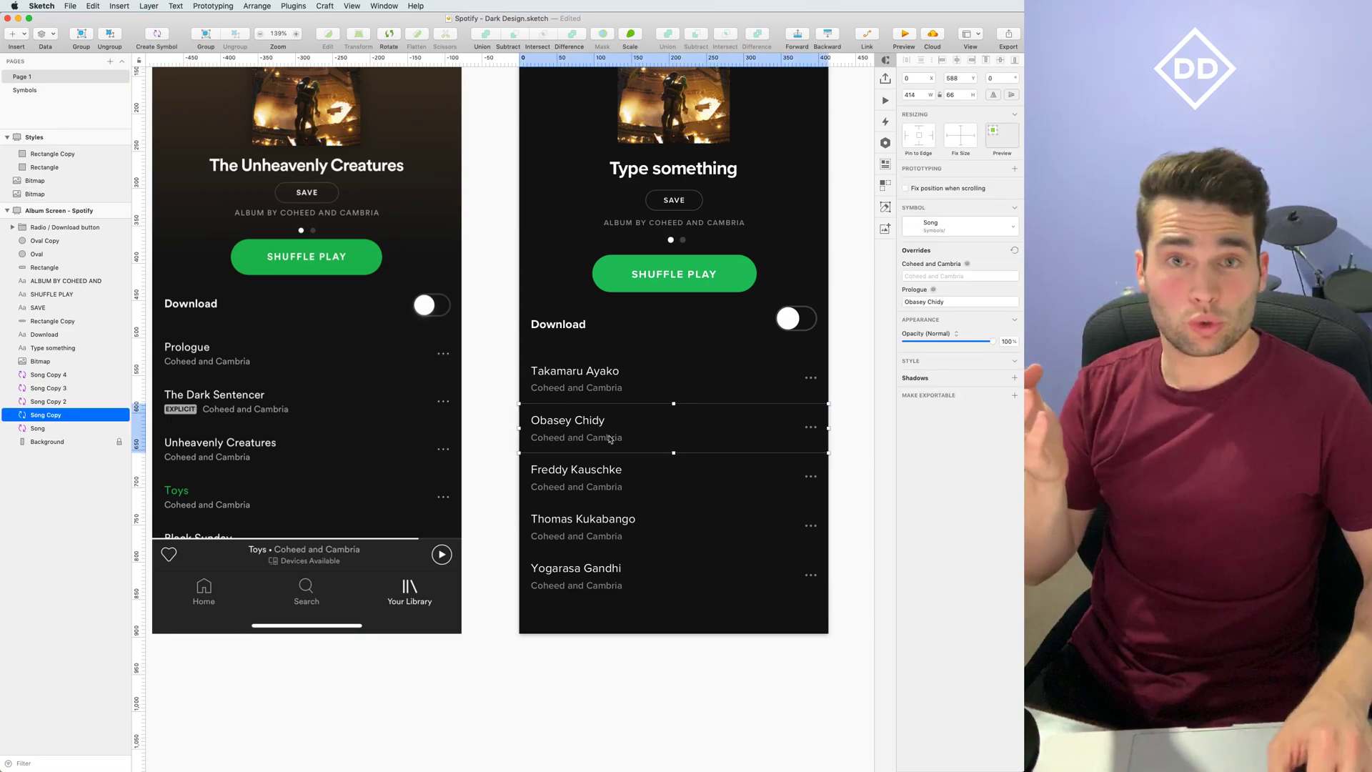
pyautogui.click(955, 228)
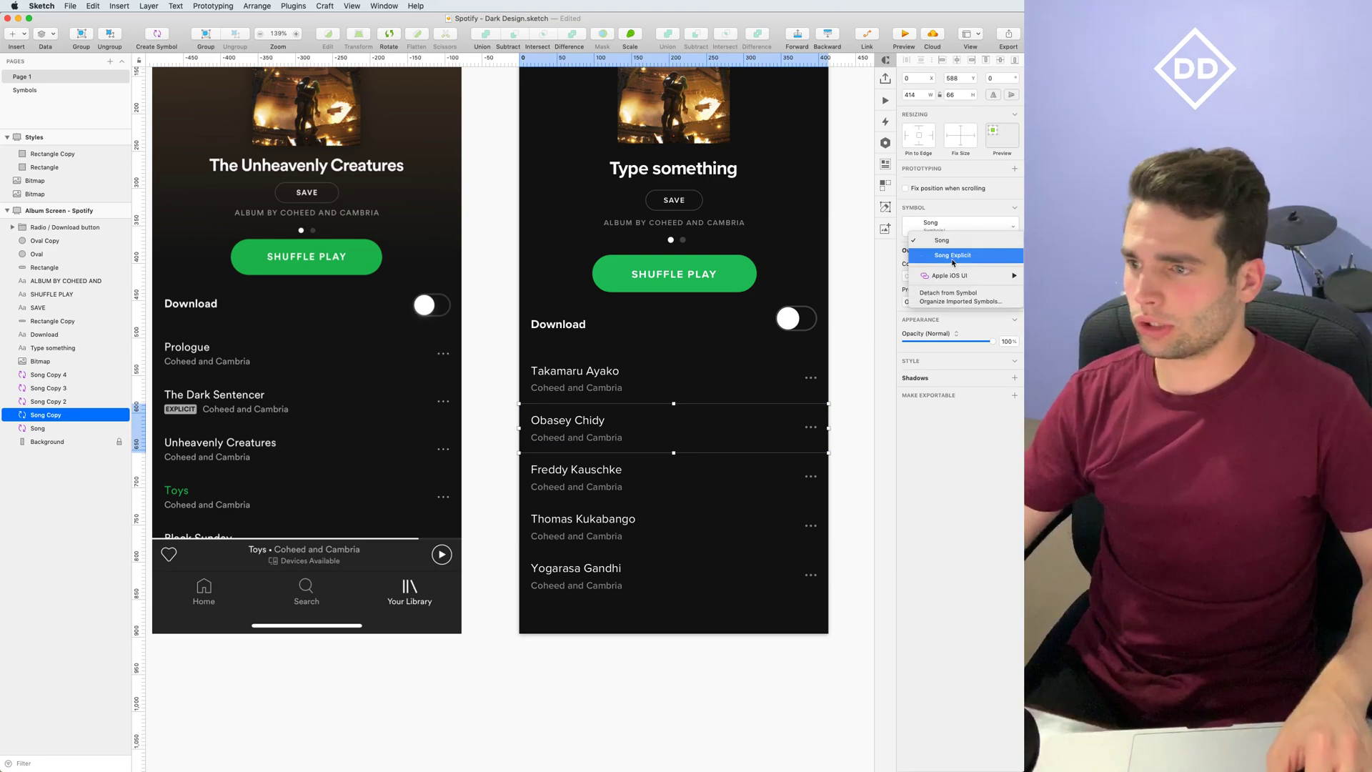
pyautogui.click(950, 256)
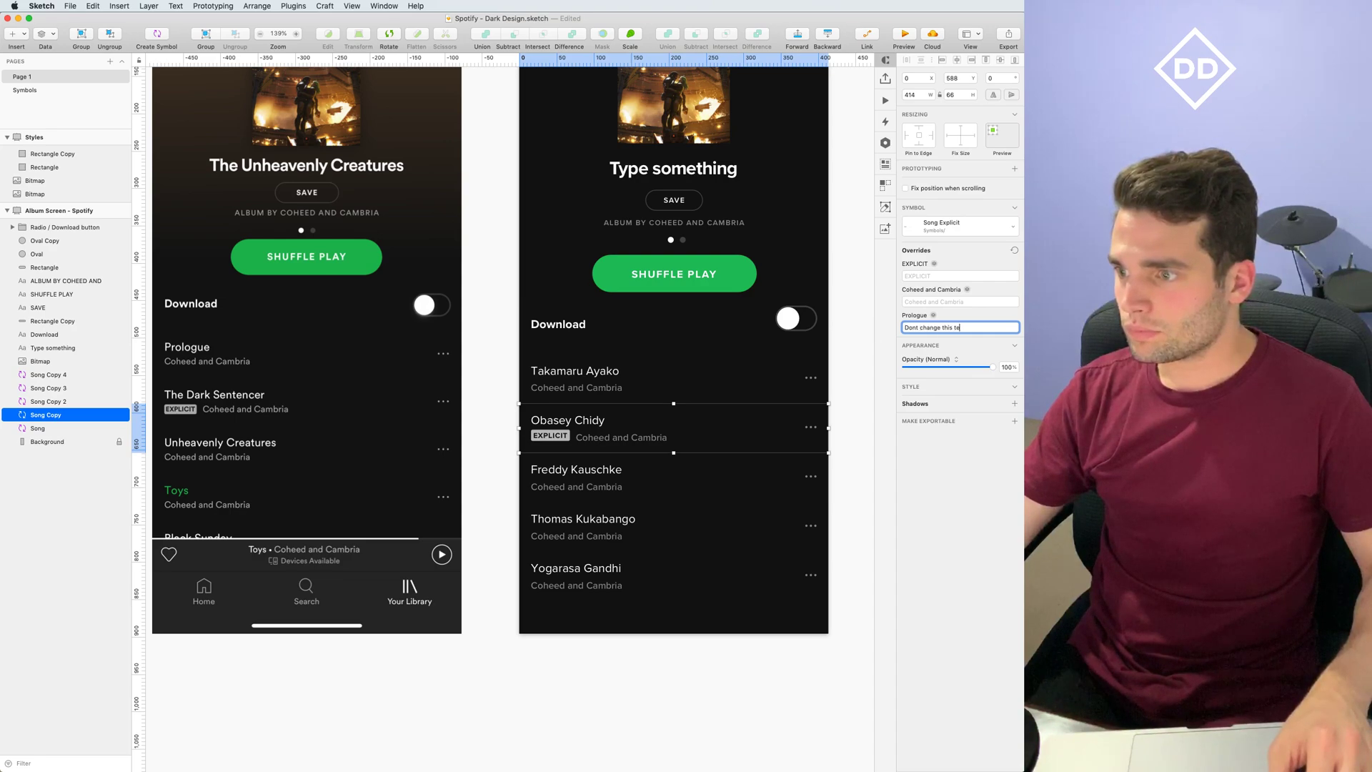
# Override the second row's title with "Dont change this text", switch its symbol to Song and back to Song Explicit
pyautogui.press('Return')
pyautogui.click(965, 226)
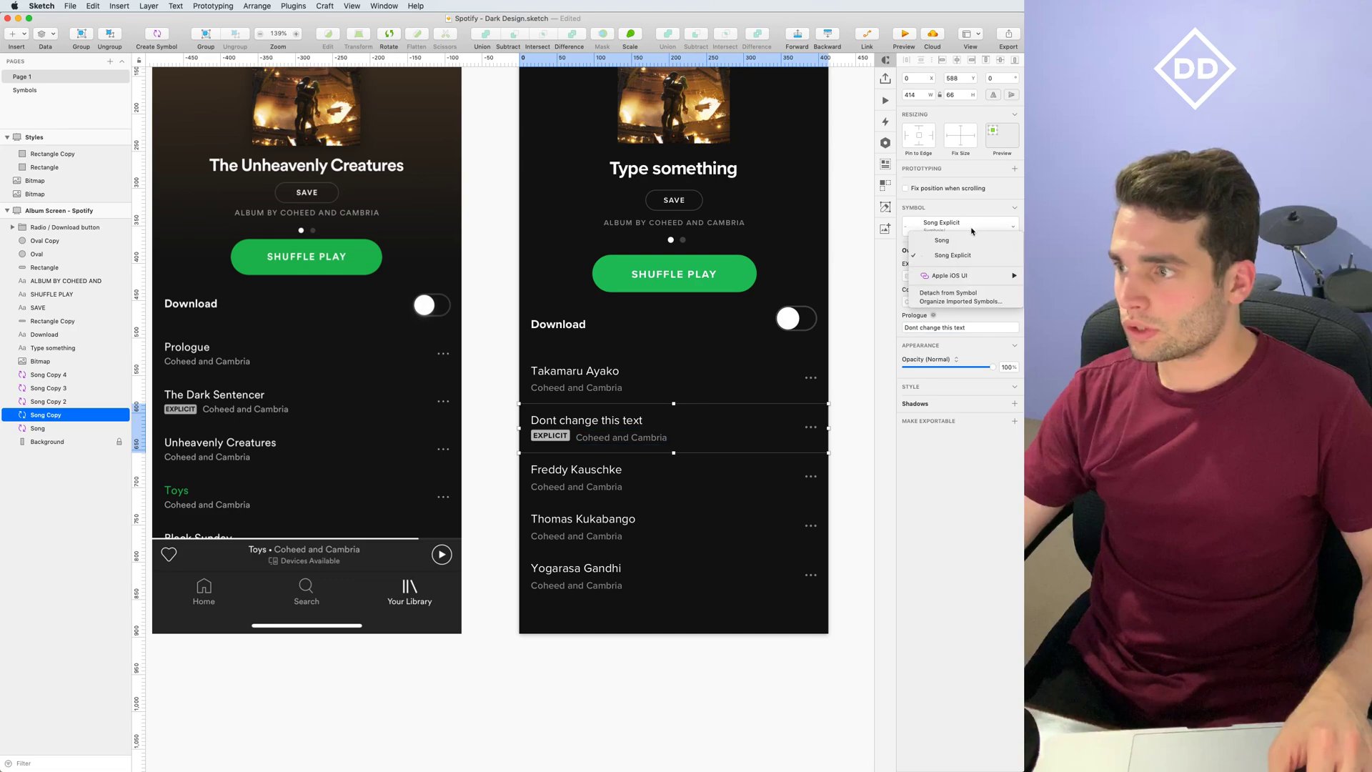
pyautogui.click(965, 242)
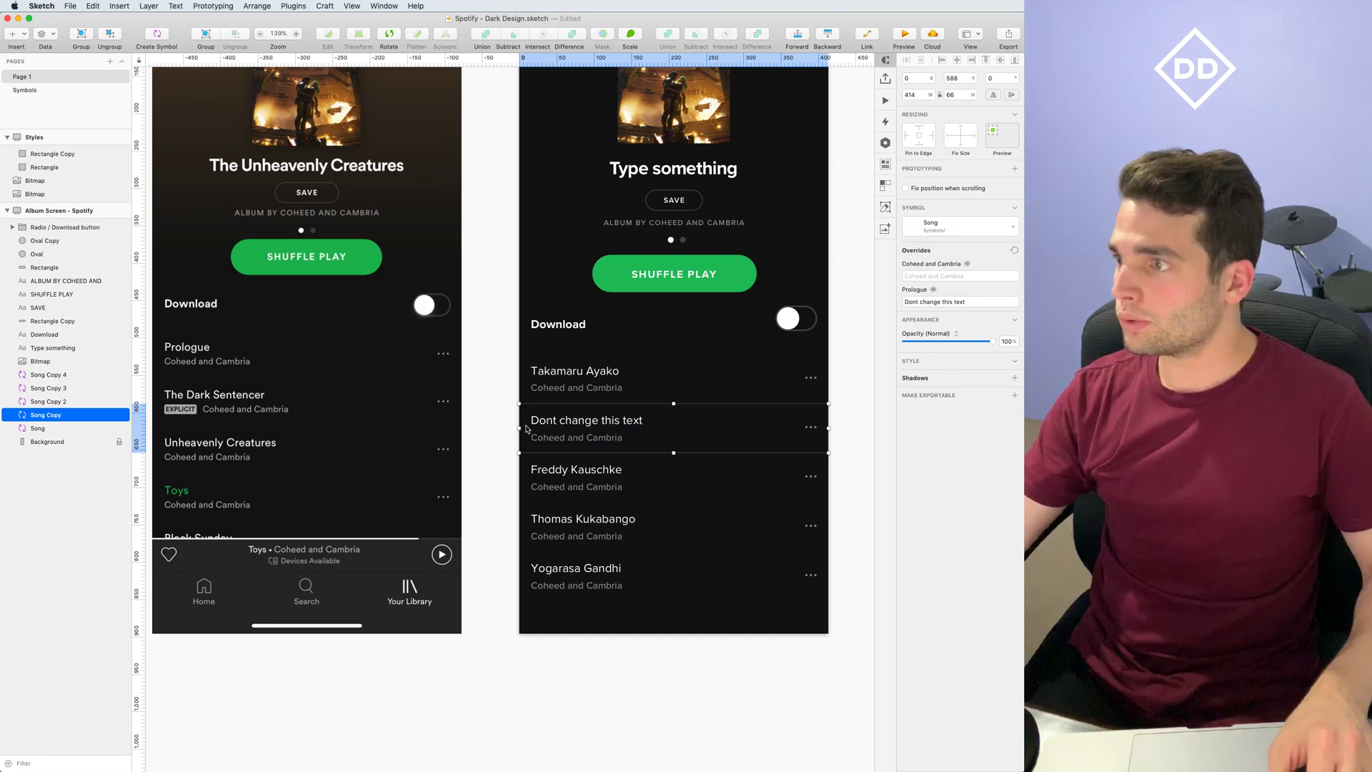
pyautogui.click(965, 226)
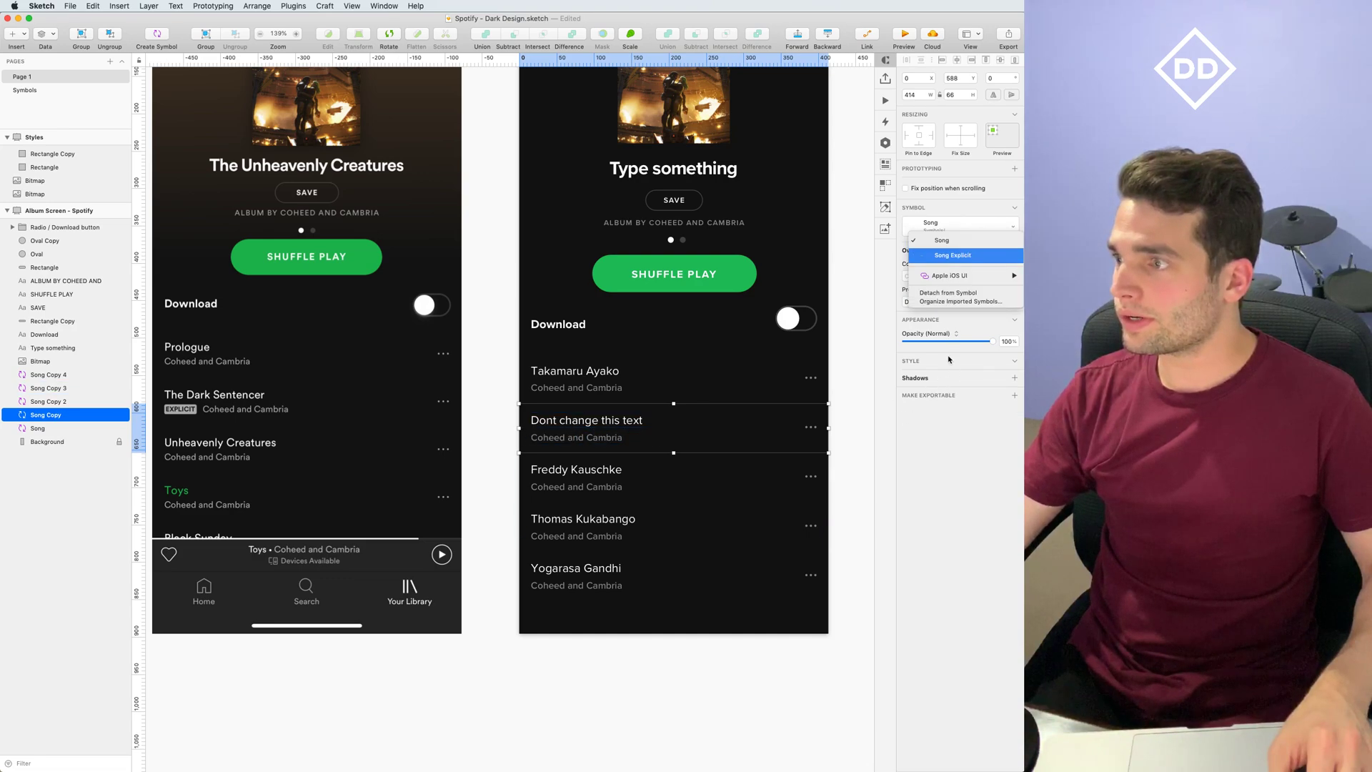
pyautogui.click(947, 254)
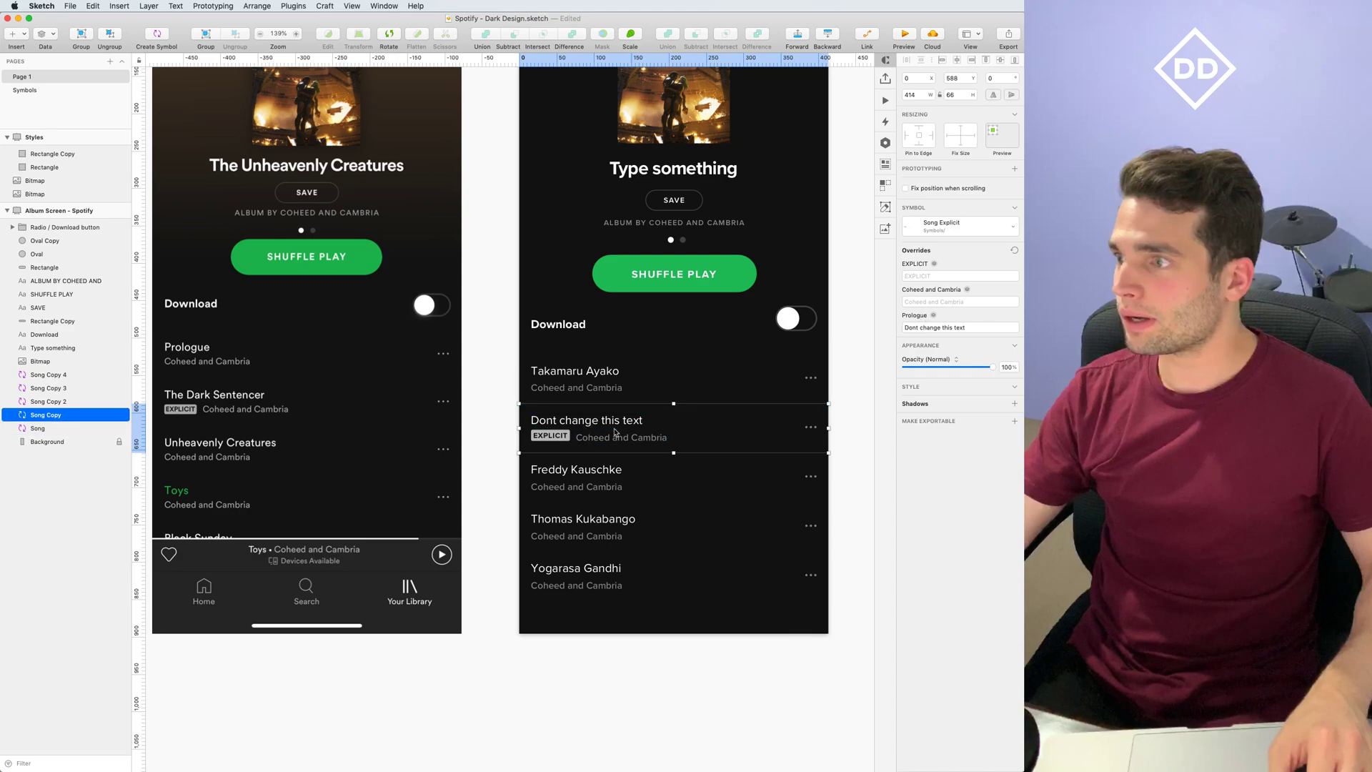
# Set the second song row's title override to "The Dark Sentencer"
pyautogui.click(973, 328)
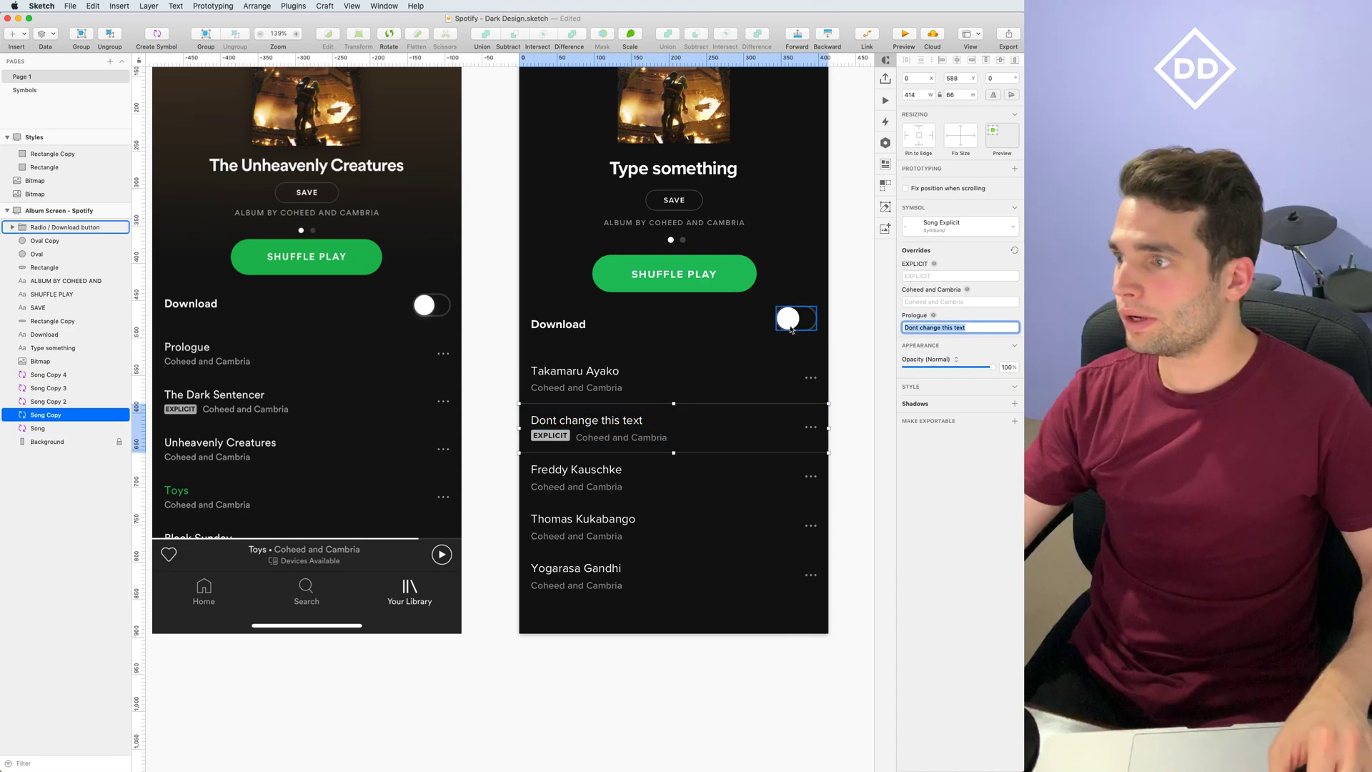
pyautogui.write('Teh')
pyautogui.press('BackSpace')
pyautogui.press('BackSpace')
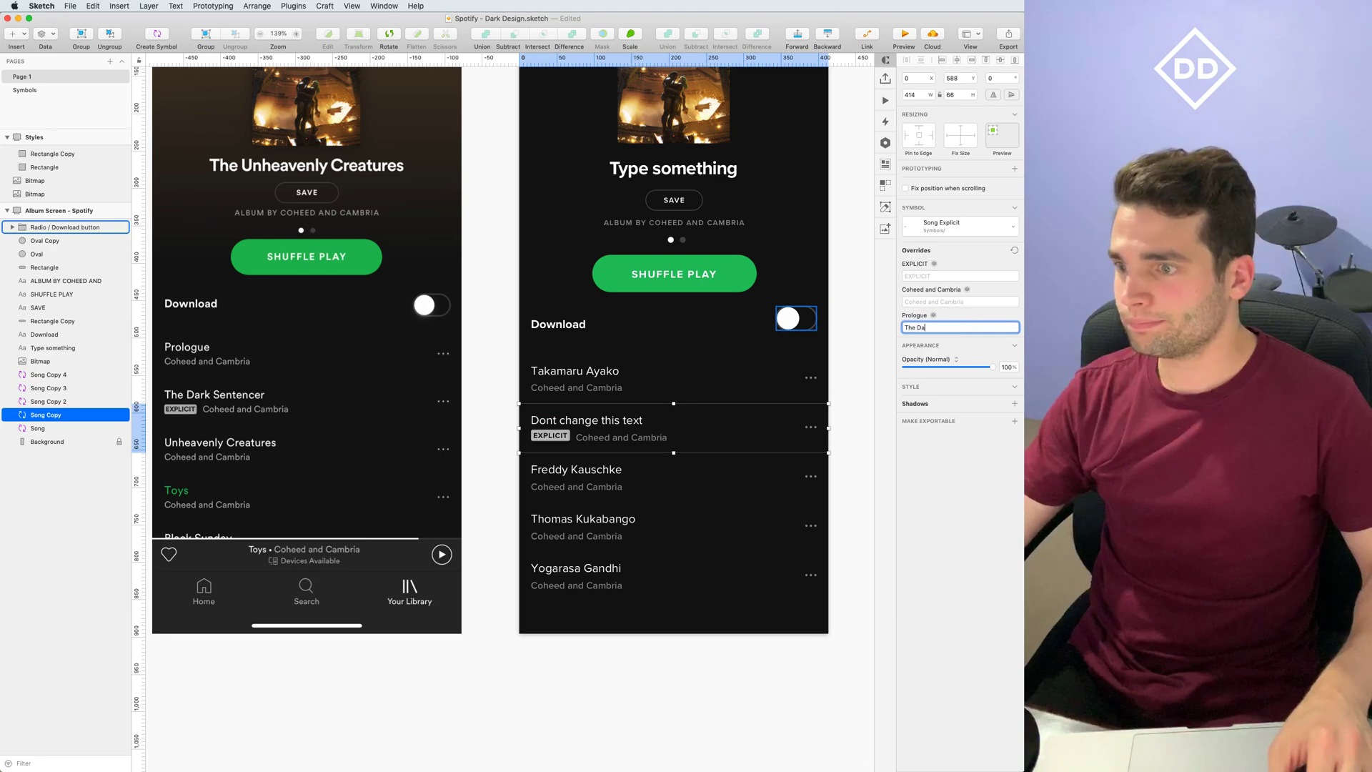
pyautogui.write('he Dark Sentencer')
pyautogui.press('Return')
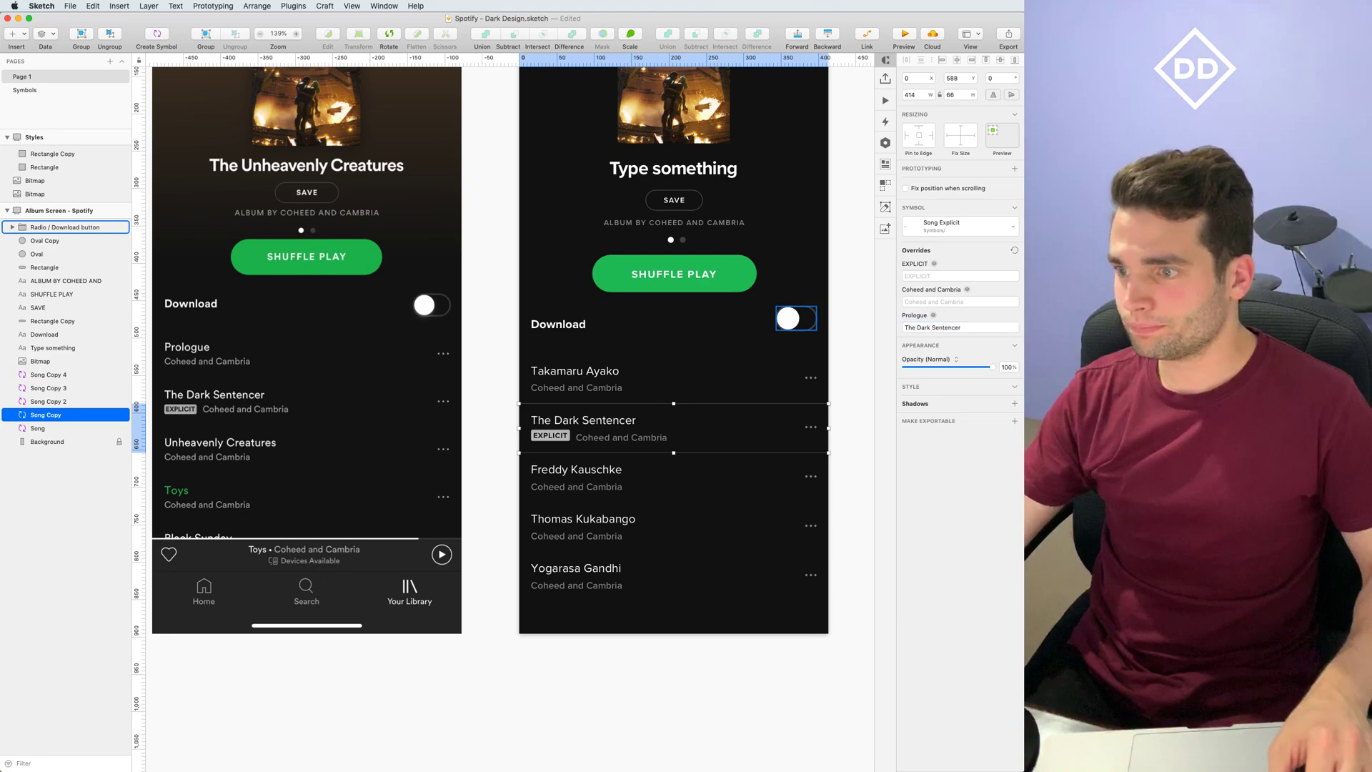
# Open the Song Explicit symbol from its instance and place a horizontal guide along the Coheed and Cambria text's baseline
pyautogui.scroll(5, 609, 444)
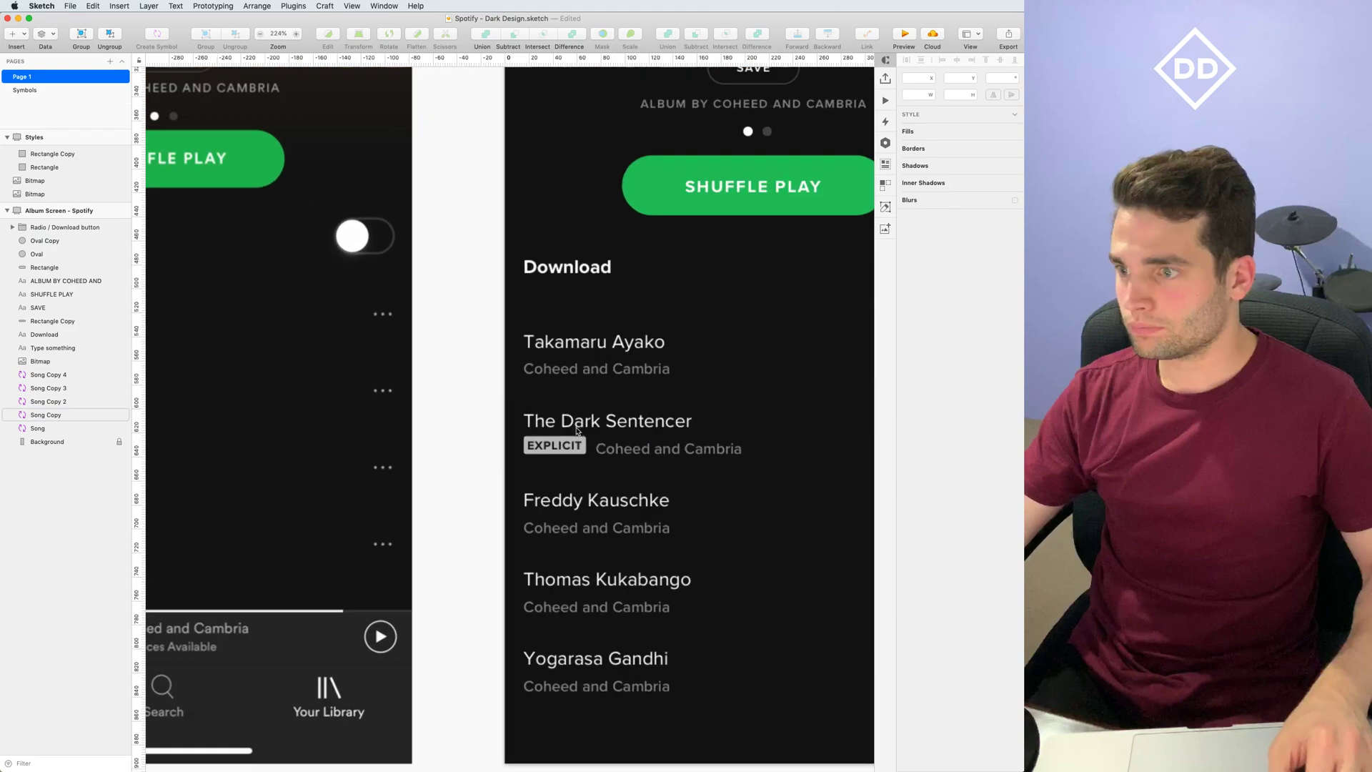
pyautogui.doubleClick(608, 444)
pyautogui.scroll(5, 676, 490)
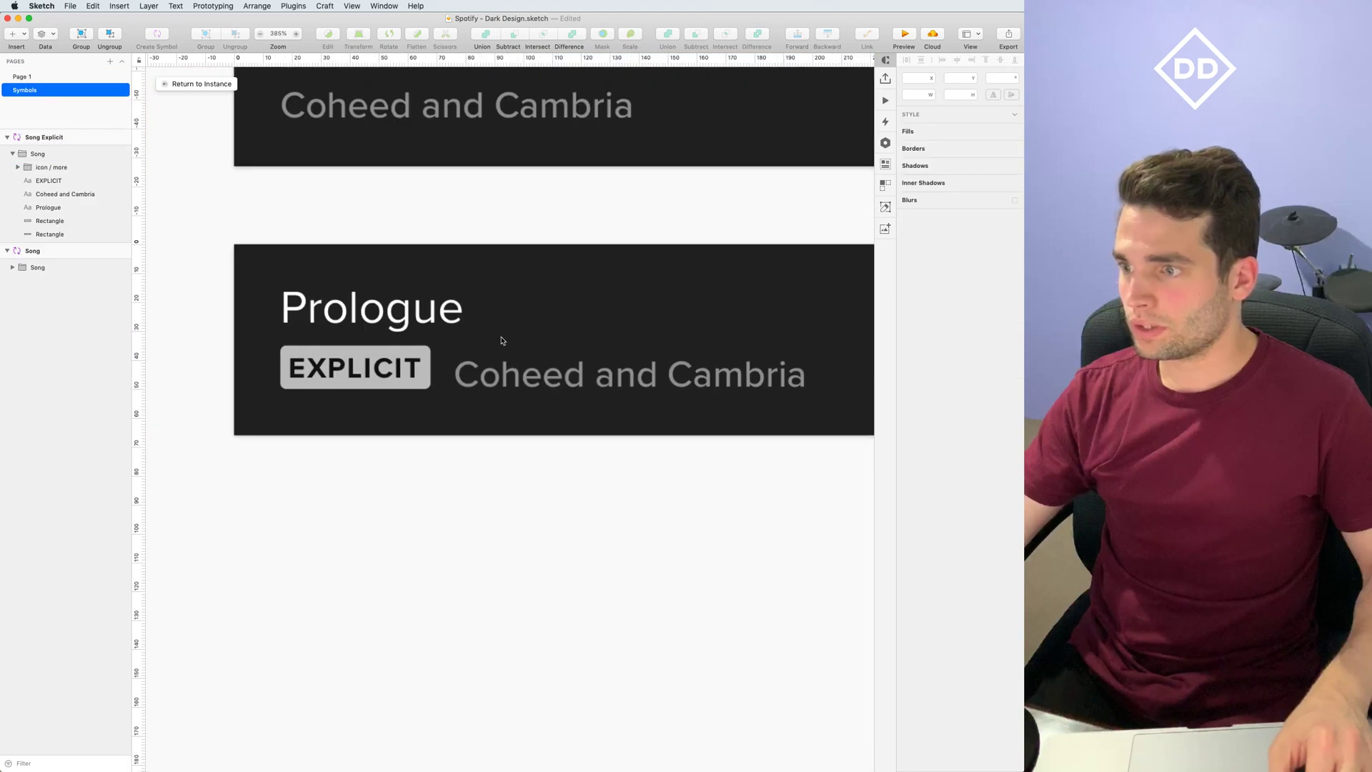
pyautogui.doubleClick(550, 372)
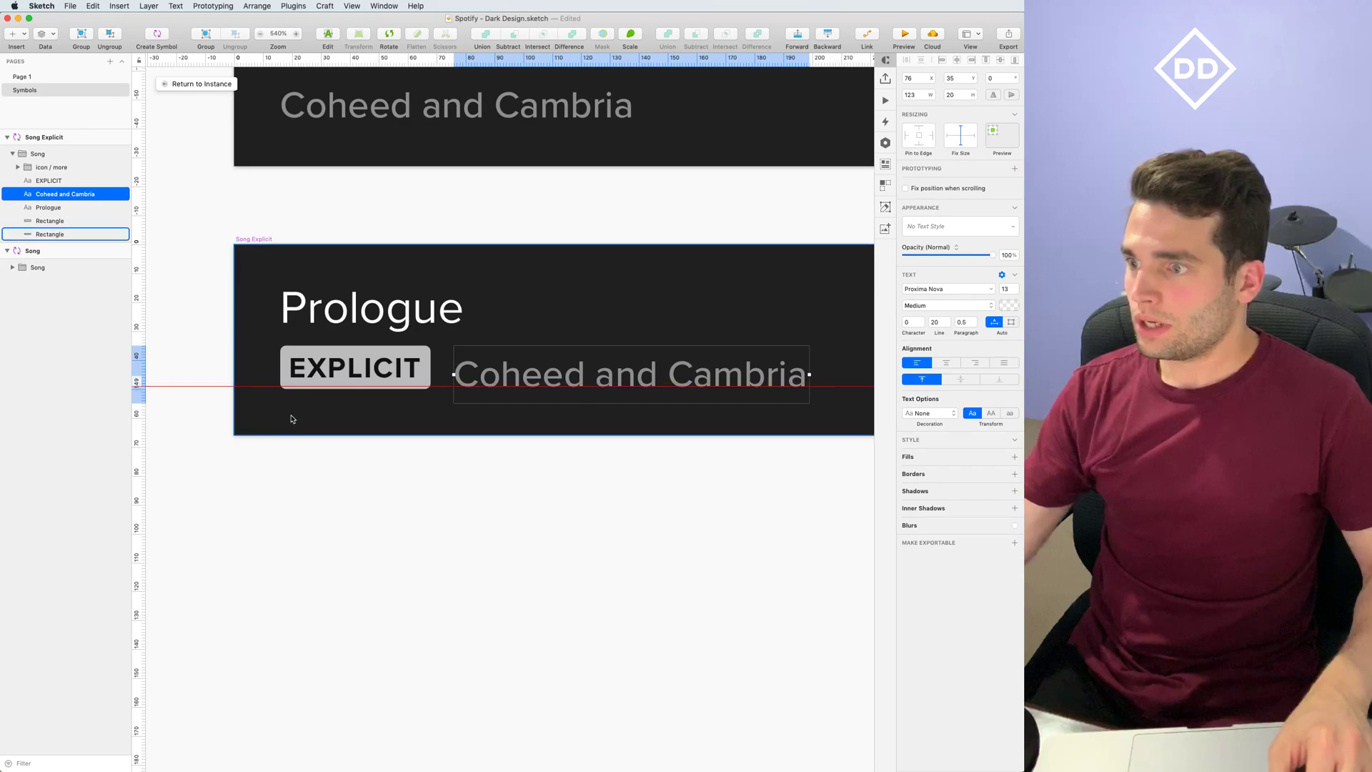
# Move the EXPLICIT label and its badge rectangle down 1 px together, and return to the instance on Page 1
pyautogui.scroll(3, 384, 360)
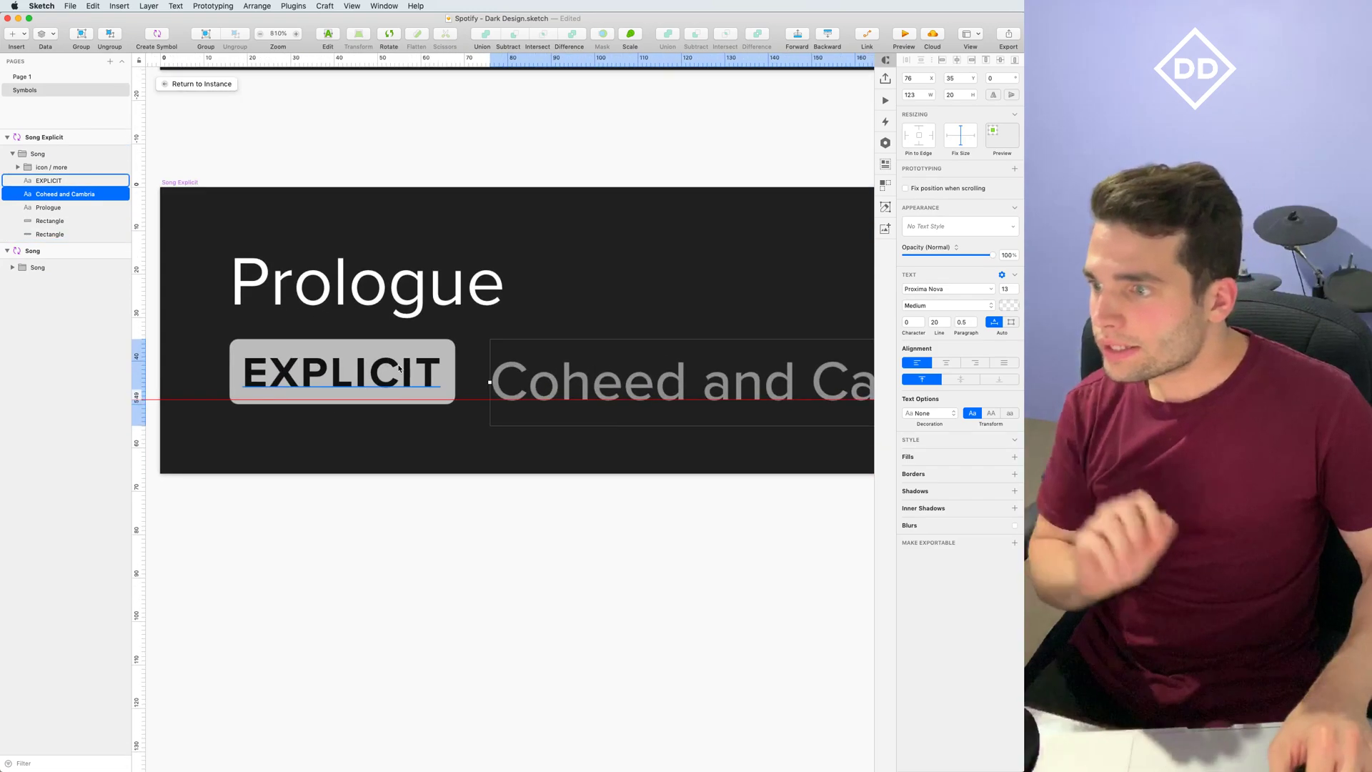
pyautogui.click(428, 363)
pyautogui.click(448, 363)
pyautogui.keyDown('shift'); pyautogui.click(428, 363); pyautogui.keyUp('shift')
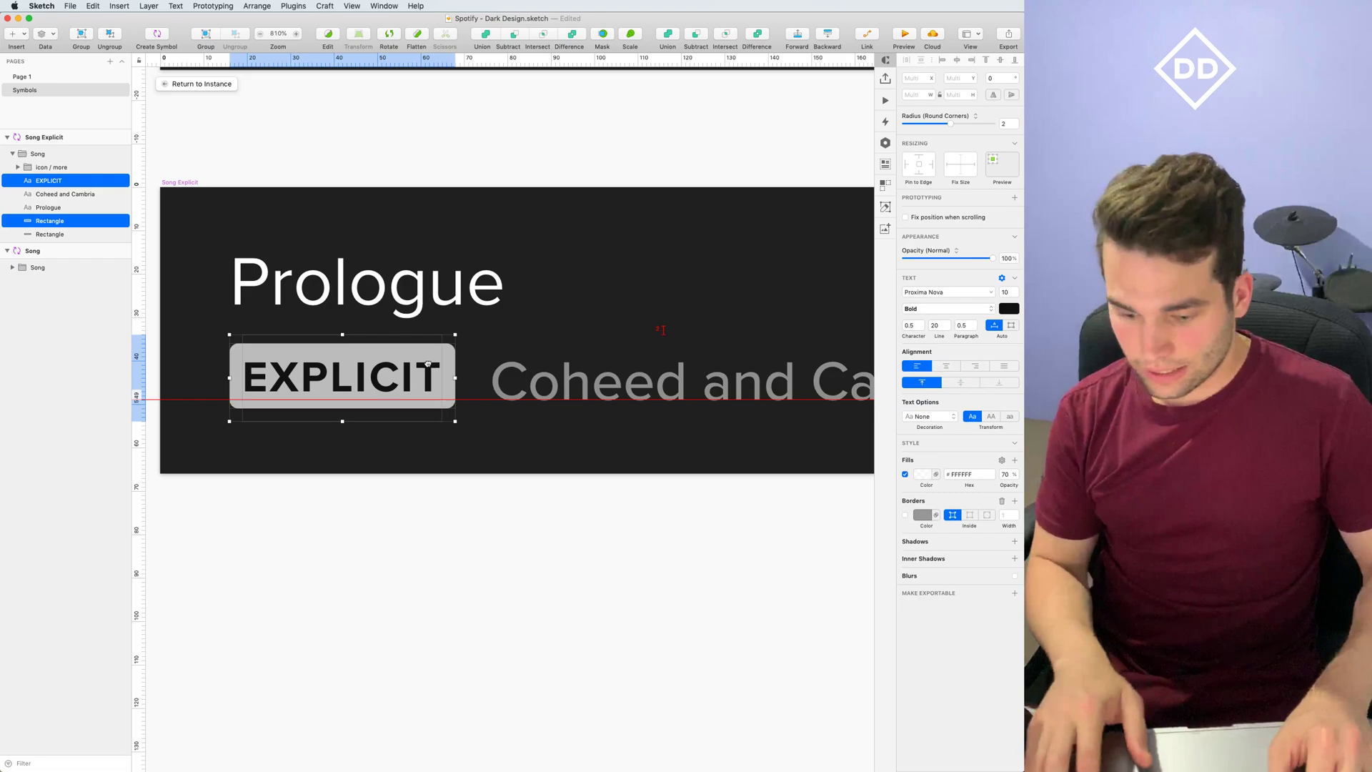
pyautogui.press('Down')
pyautogui.scroll(-3, 515, 549)
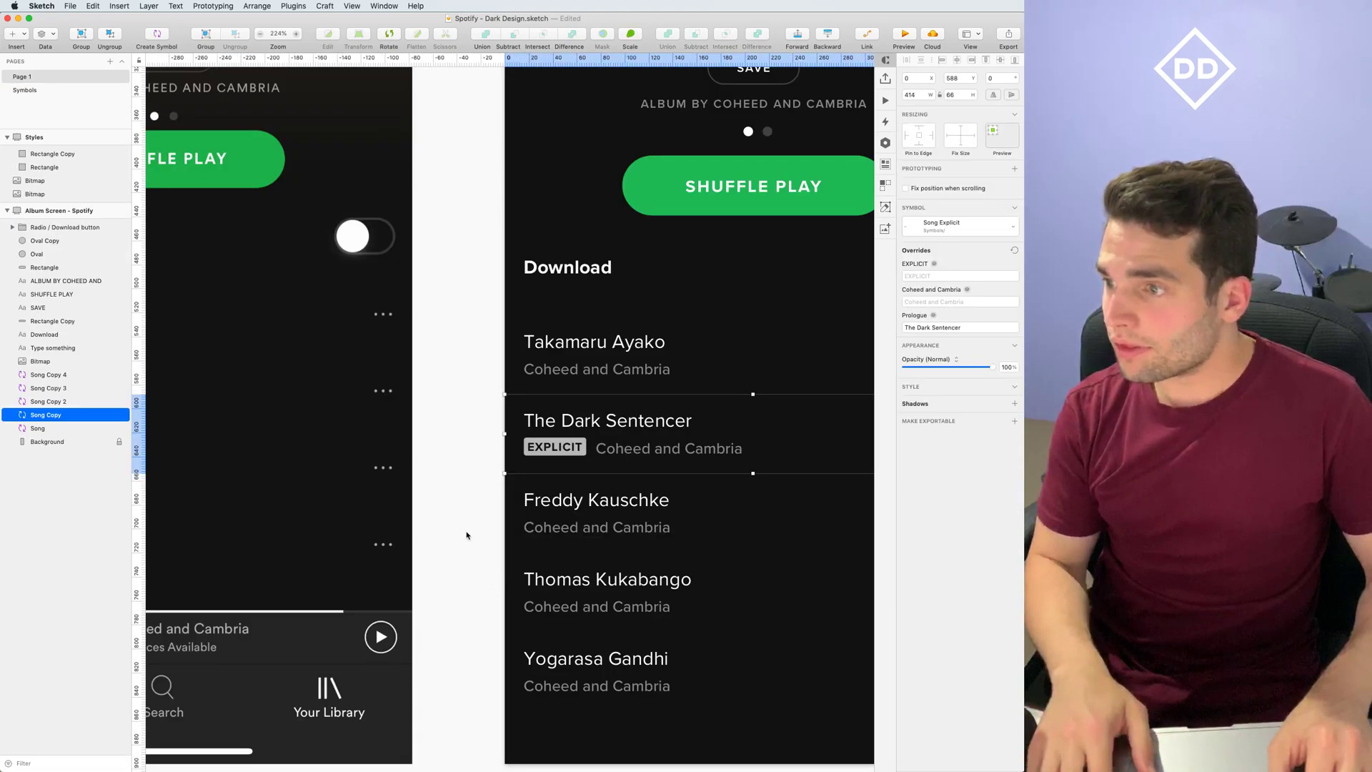
# Set the fourth song row's title override to "Toys"
pyautogui.click(467, 532)
pyautogui.scroll(-5, 477, 511)
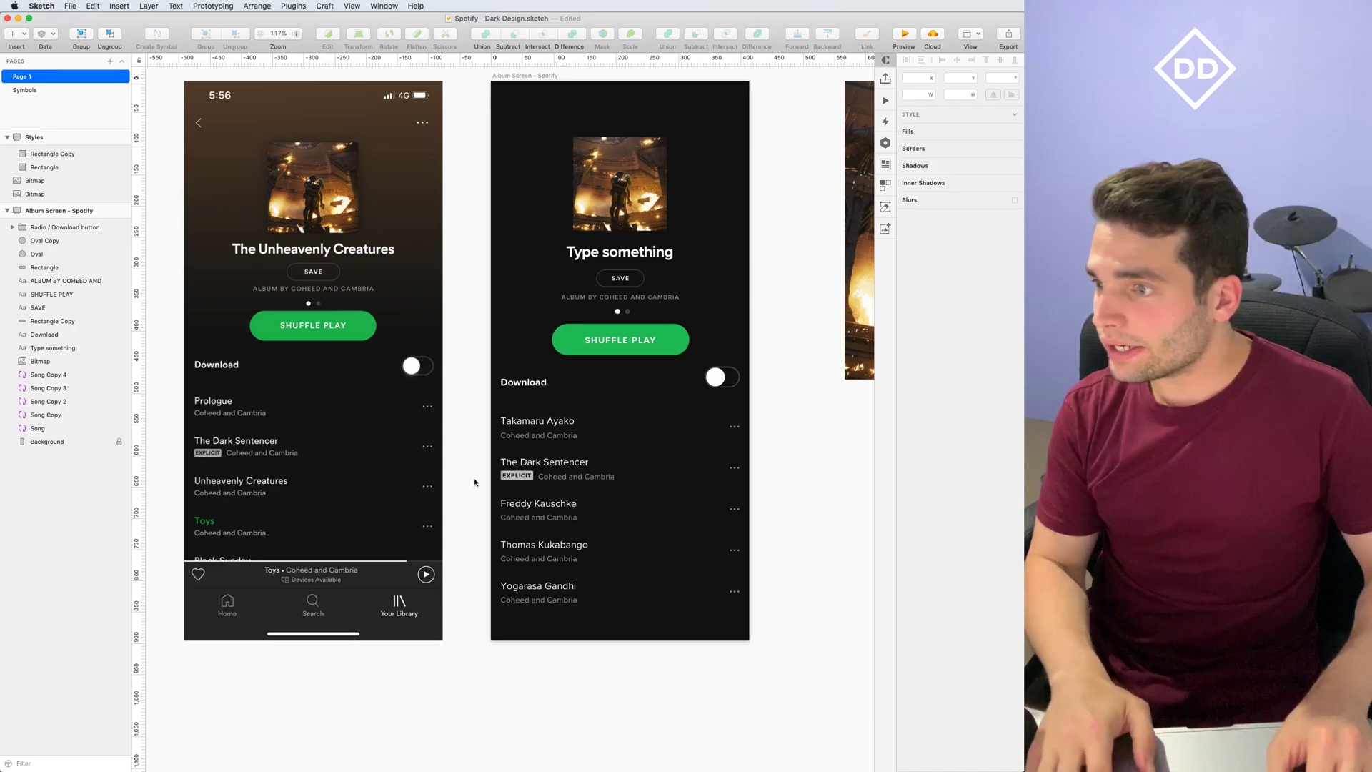
pyautogui.scroll(-2, 476, 482)
pyautogui.scroll(3, 476, 484)
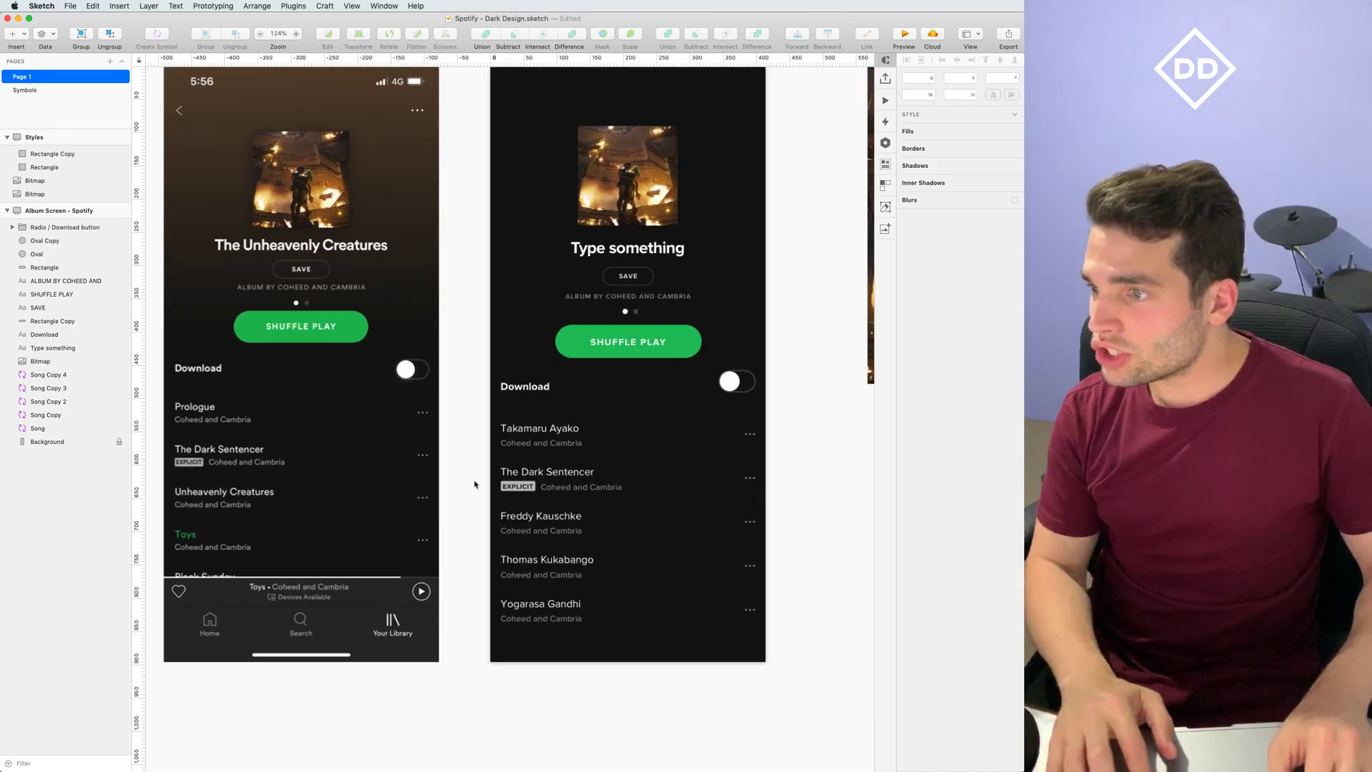
pyautogui.scroll(-2, 472, 479)
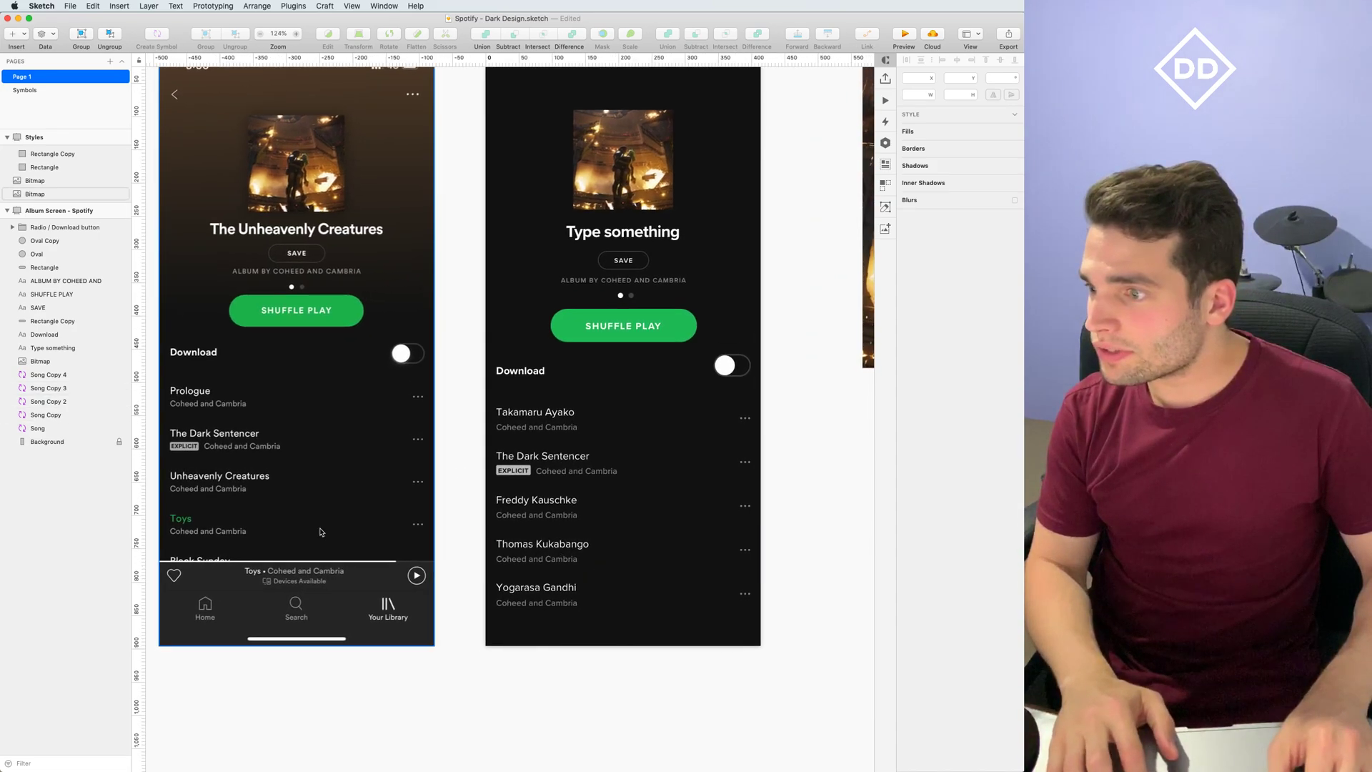
pyautogui.click(544, 547)
pyautogui.click(942, 300)
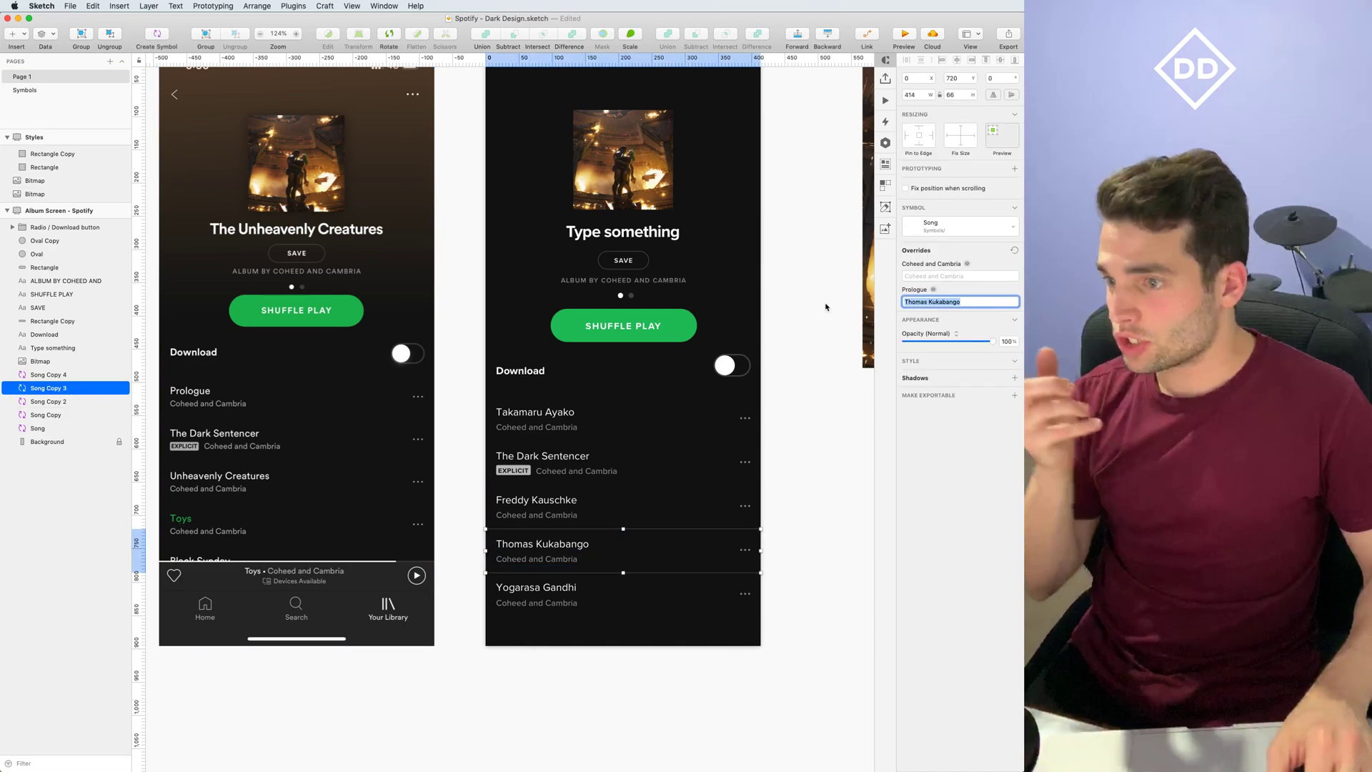
pyautogui.write('Toys')
pyautogui.press('Return')
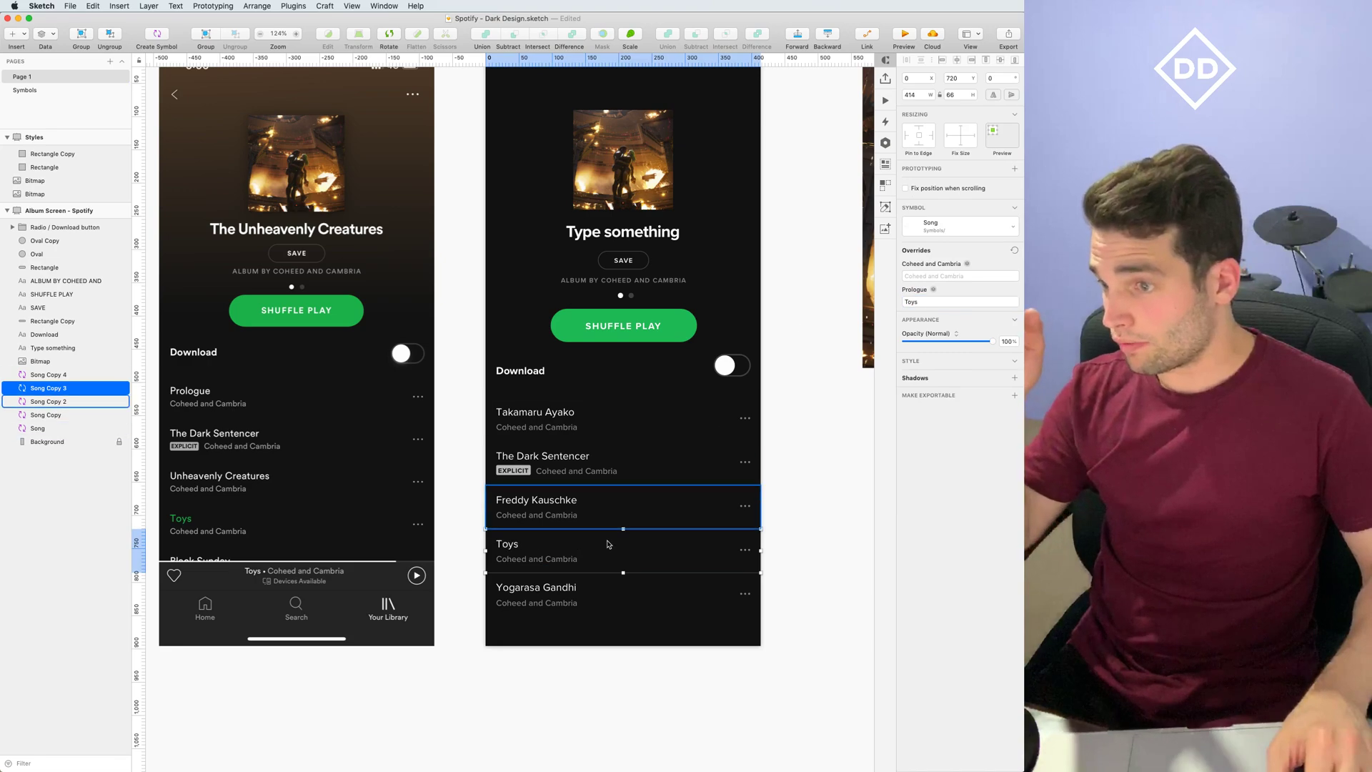
# Open the Song symbol from the fourth row, duplicate it above the original and rename the copy "Song / Active"
pyautogui.click(616, 686)
pyautogui.click(583, 555)
pyautogui.doubleClick(583, 555)
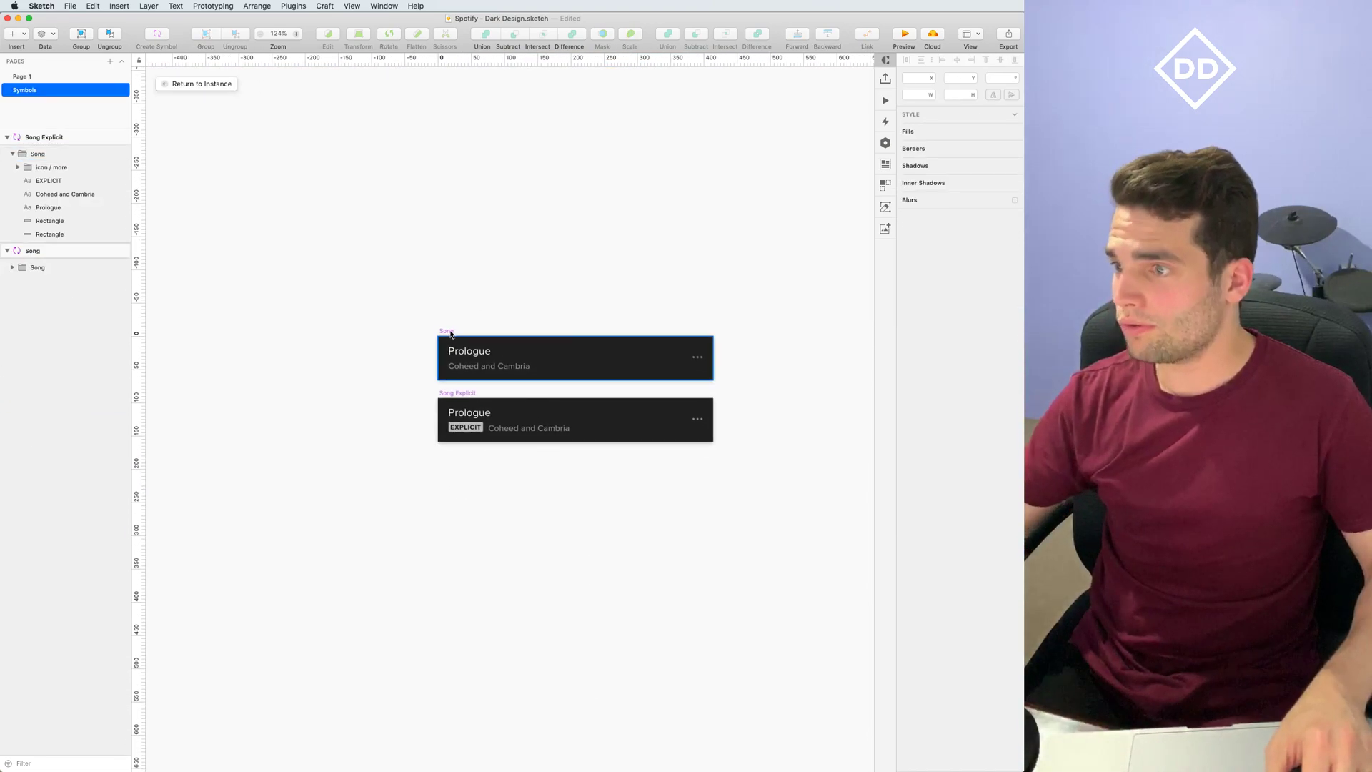
pyautogui.moveTo(446, 331); pyautogui.dragTo(452, 265)
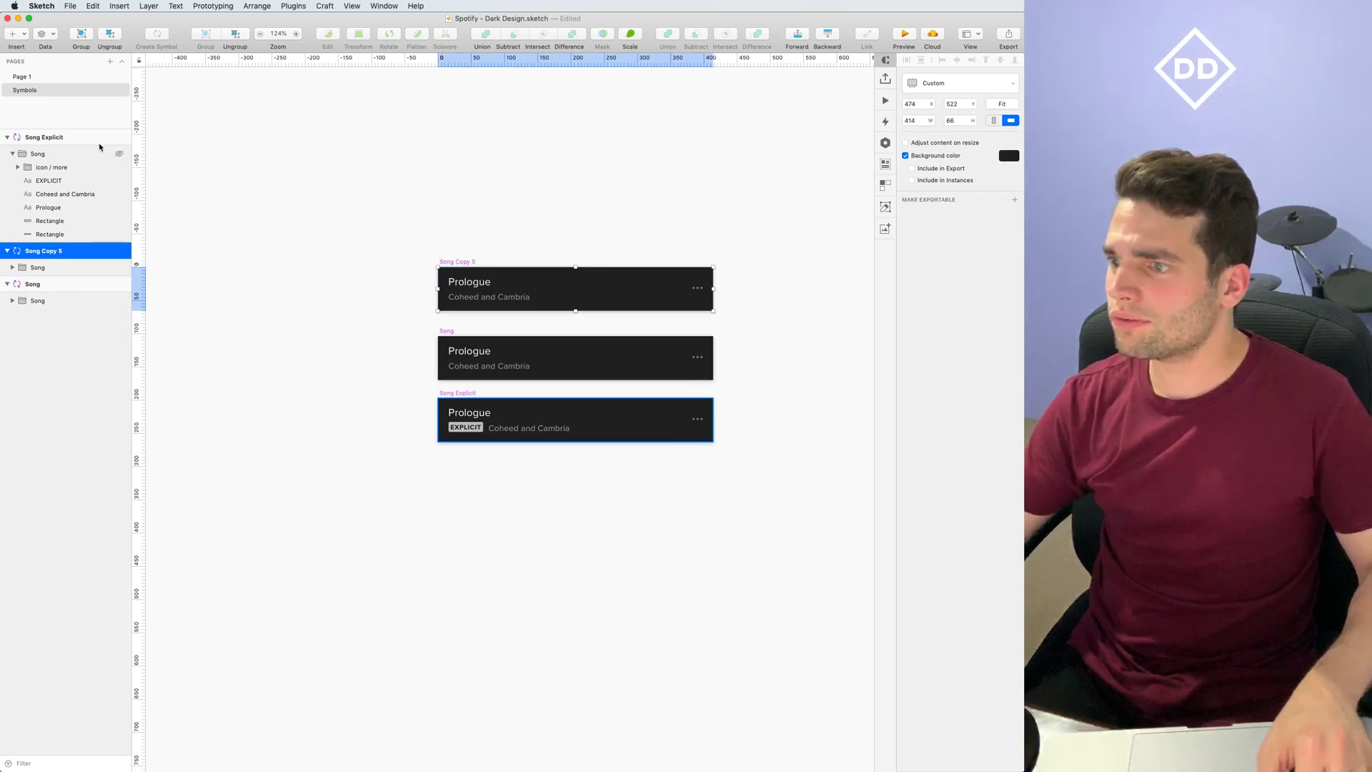
pyautogui.press('super+r')
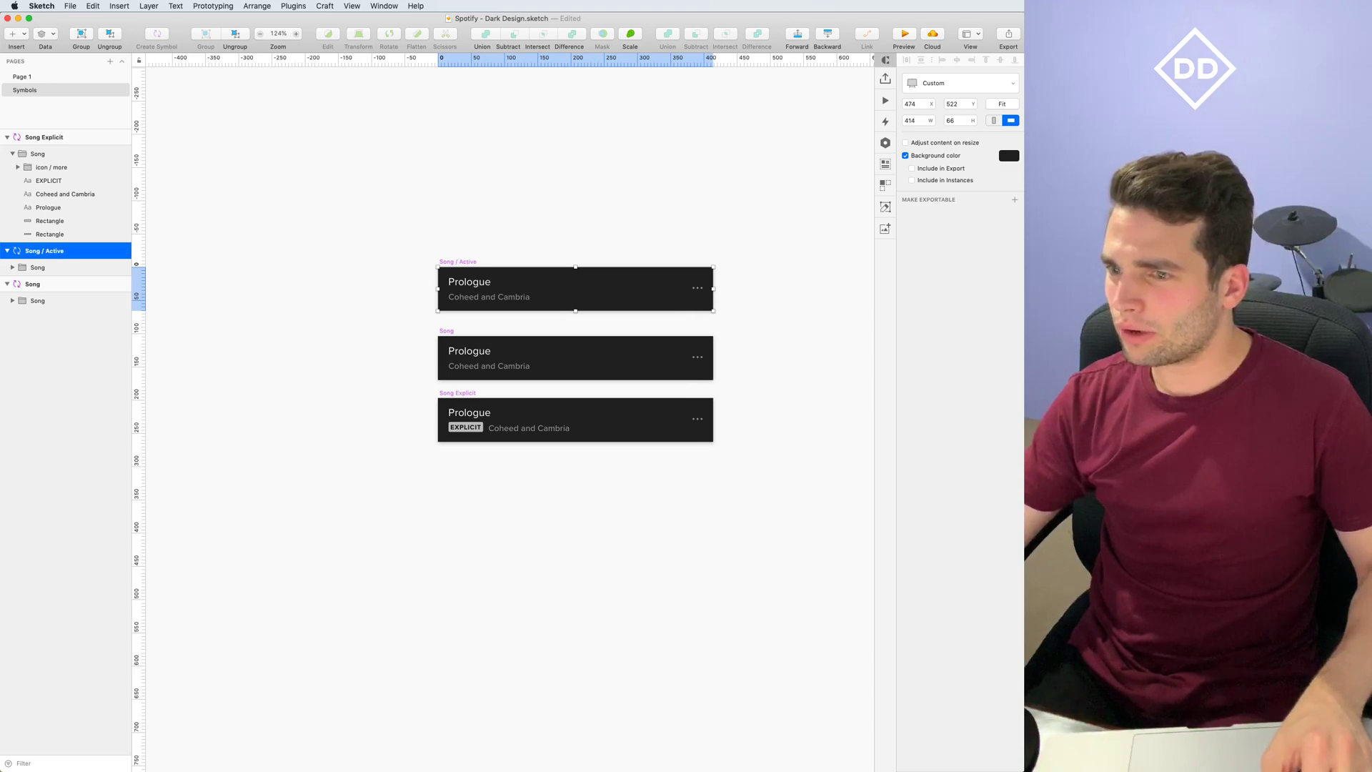
# Rename Song Explicit to "Song / Explicit" and Song to "Song / Standard", and stack the symbols vertically as Standard, Active, Explicit
pyautogui.doubleClick(45, 137)
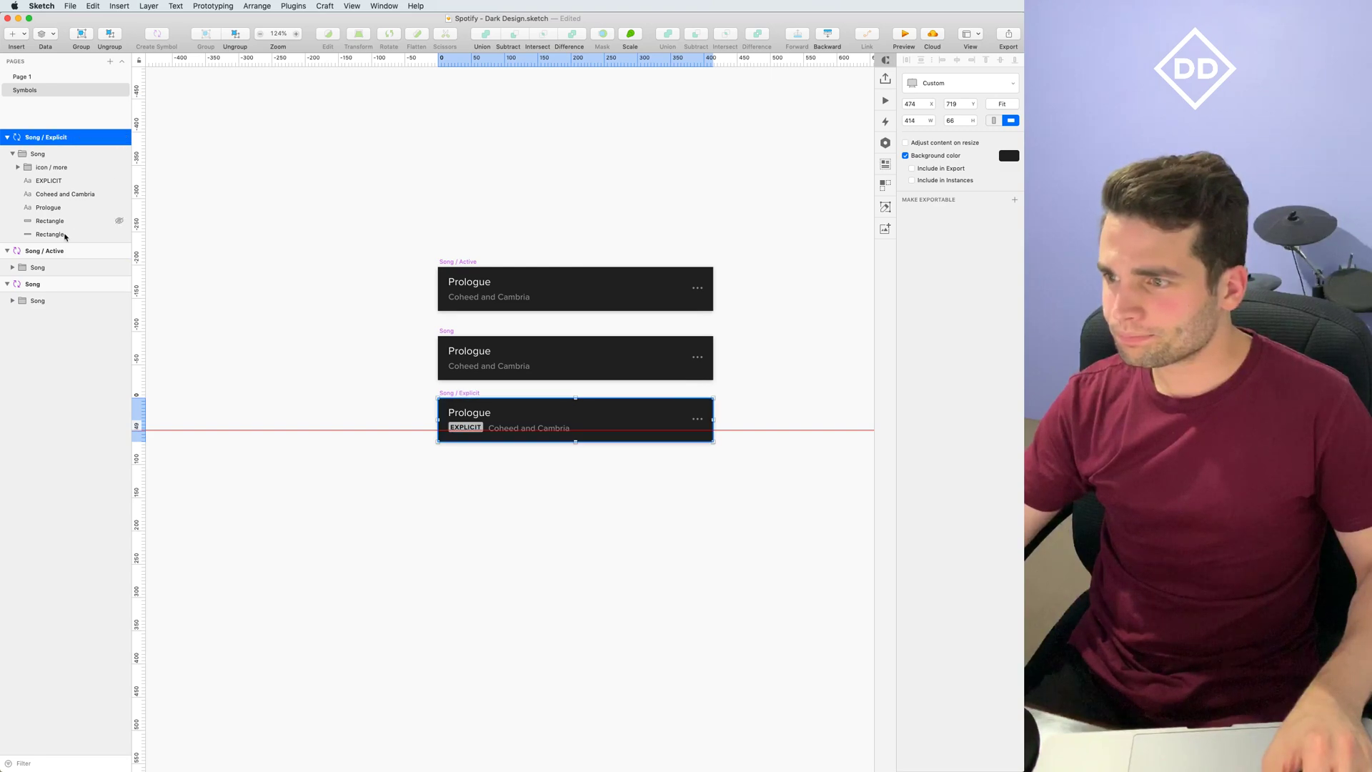
pyautogui.doubleClick(40, 283)
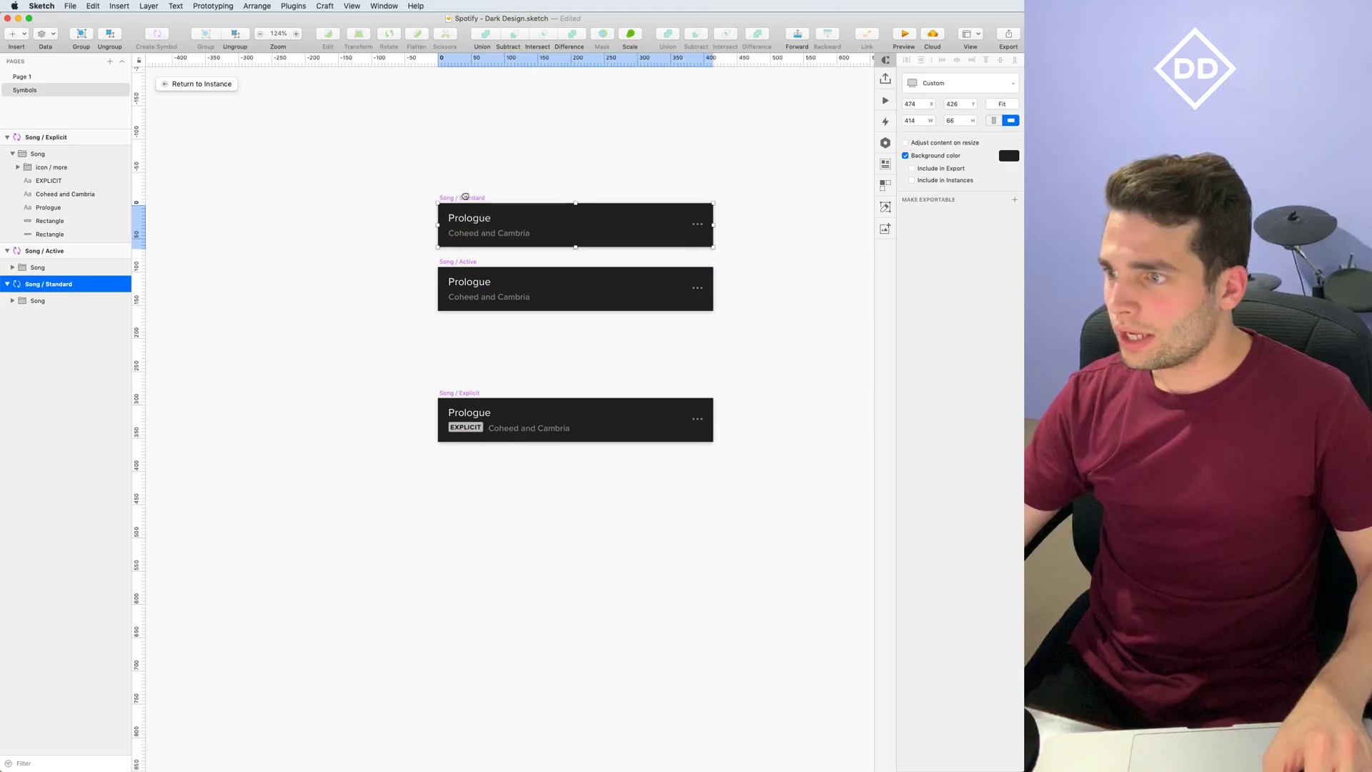
pyautogui.moveTo(452, 393); pyautogui.dragTo(452, 333)
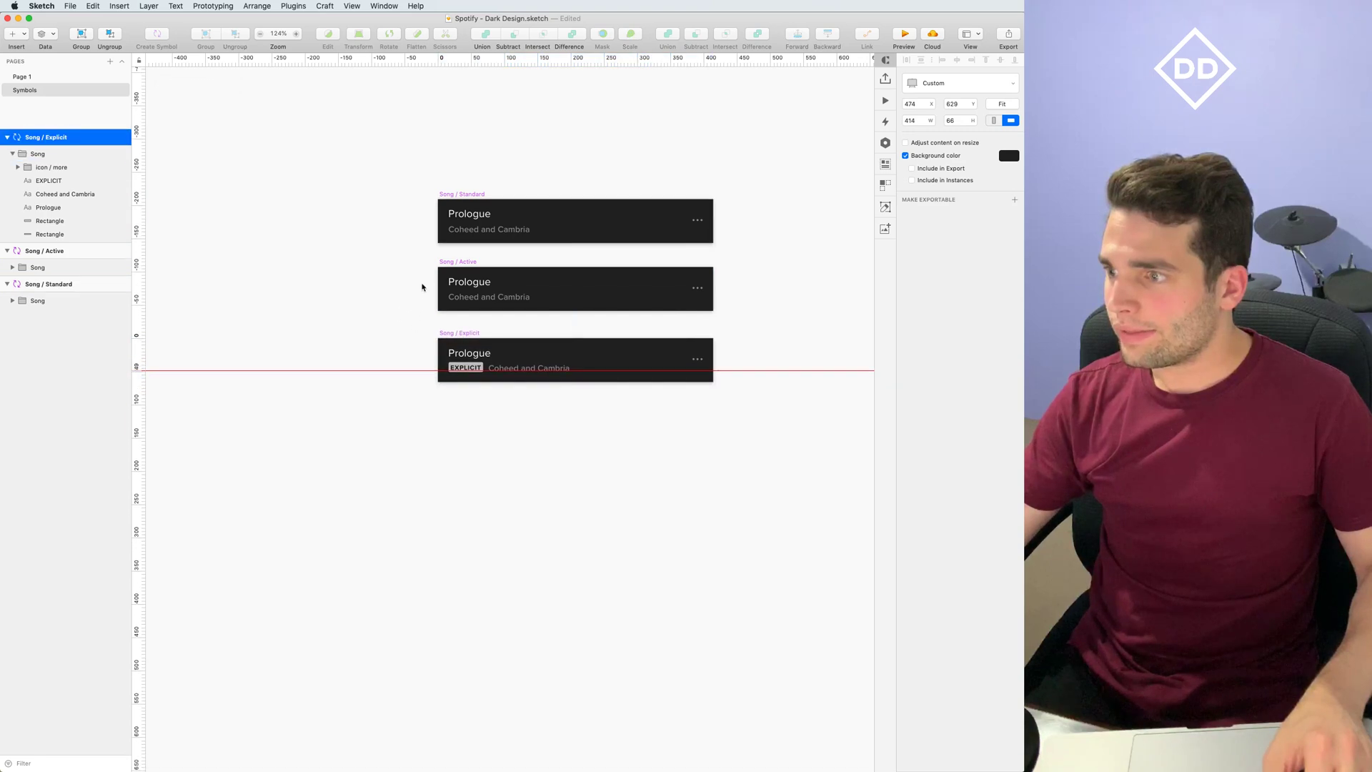
pyautogui.click(420, 291)
# Colour the Prologue title in the Song / Active symbol with the green document colour and return to Page 1
pyautogui.click(460, 261)
pyautogui.scroll(3, 511, 252)
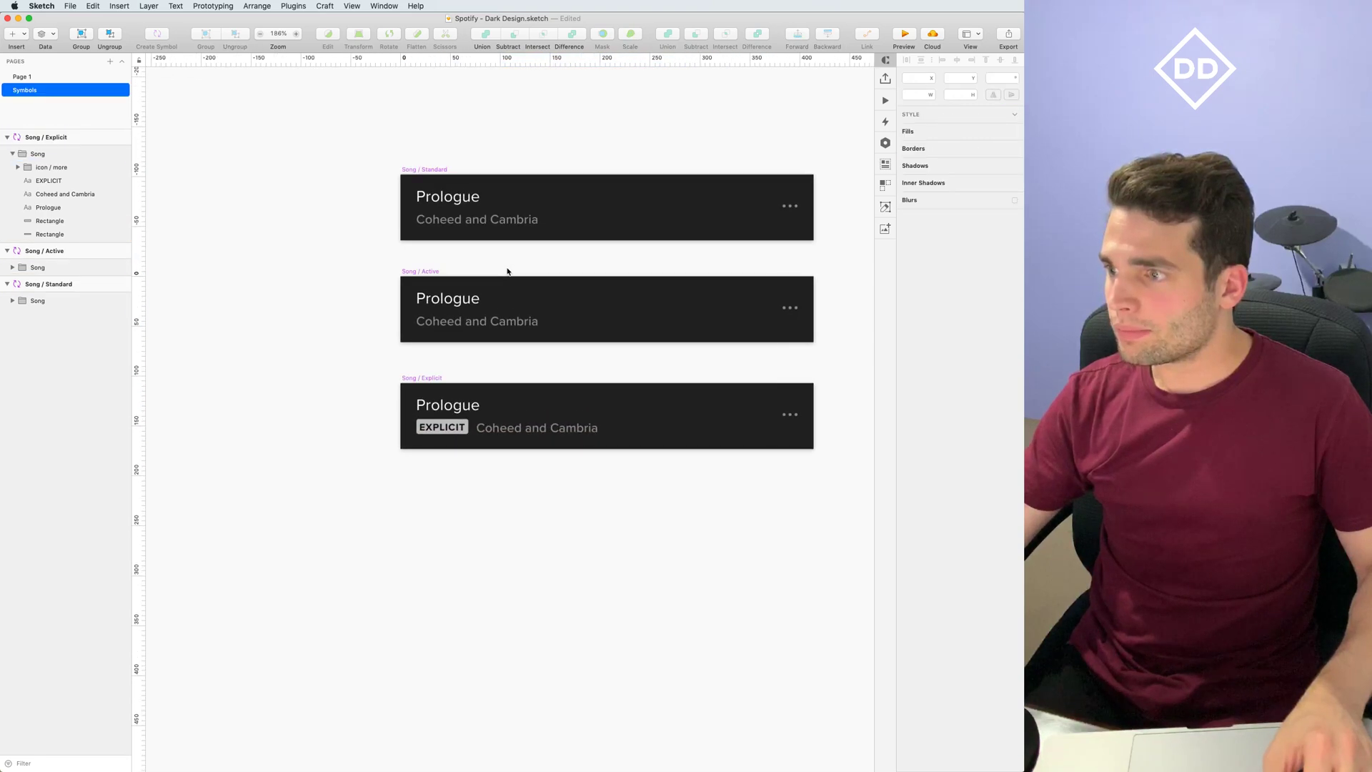
pyautogui.doubleClick(510, 304)
pyautogui.click(1010, 305)
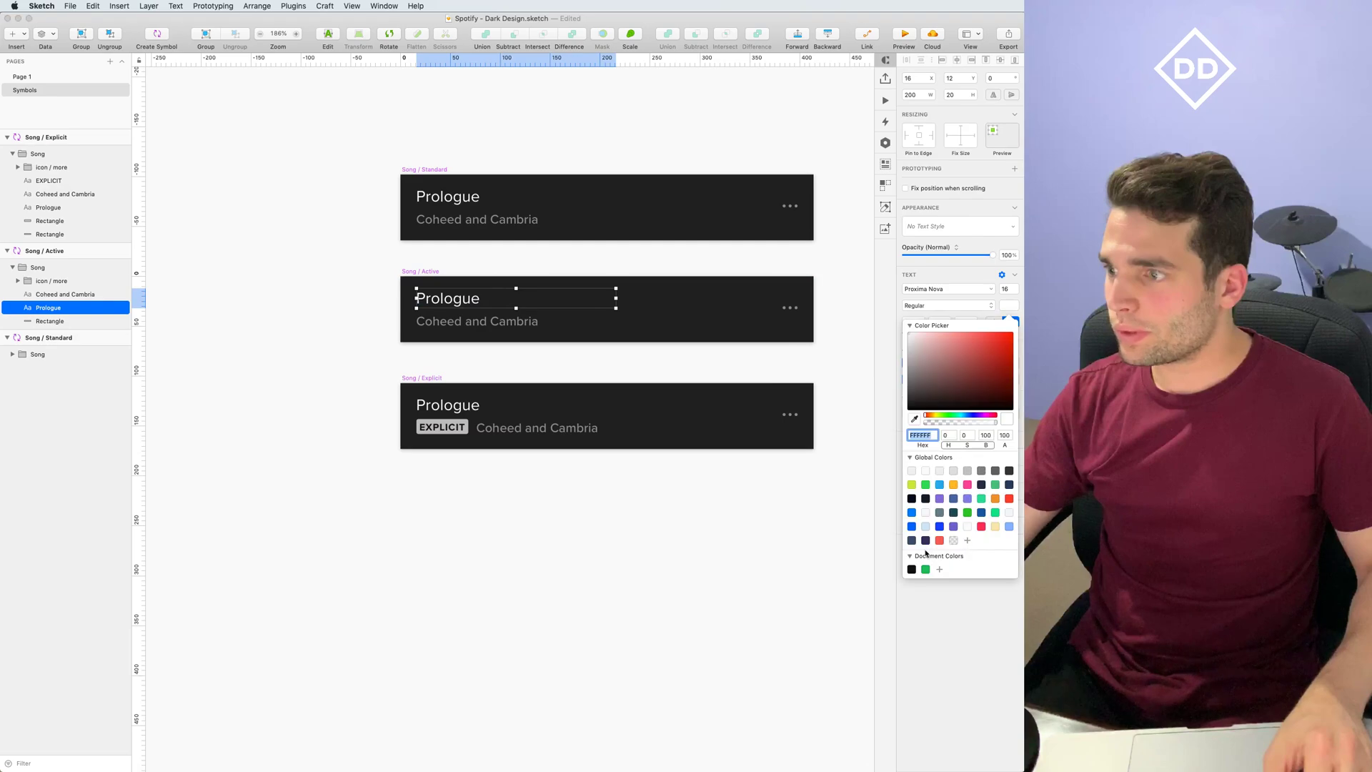
pyautogui.click(926, 570)
pyautogui.click(687, 558)
pyautogui.click(86, 77)
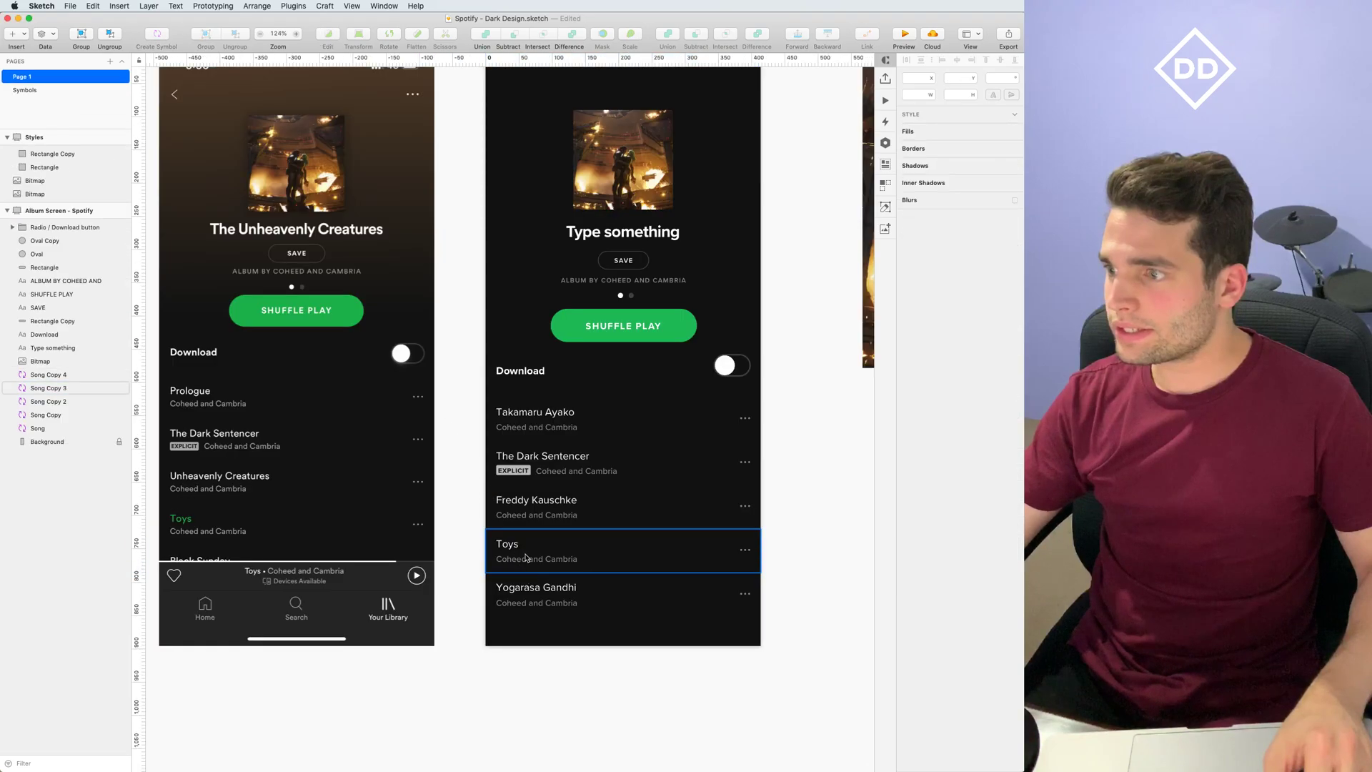
# Switch the fourth song row's symbol to Song / Active
pyautogui.click(526, 558)
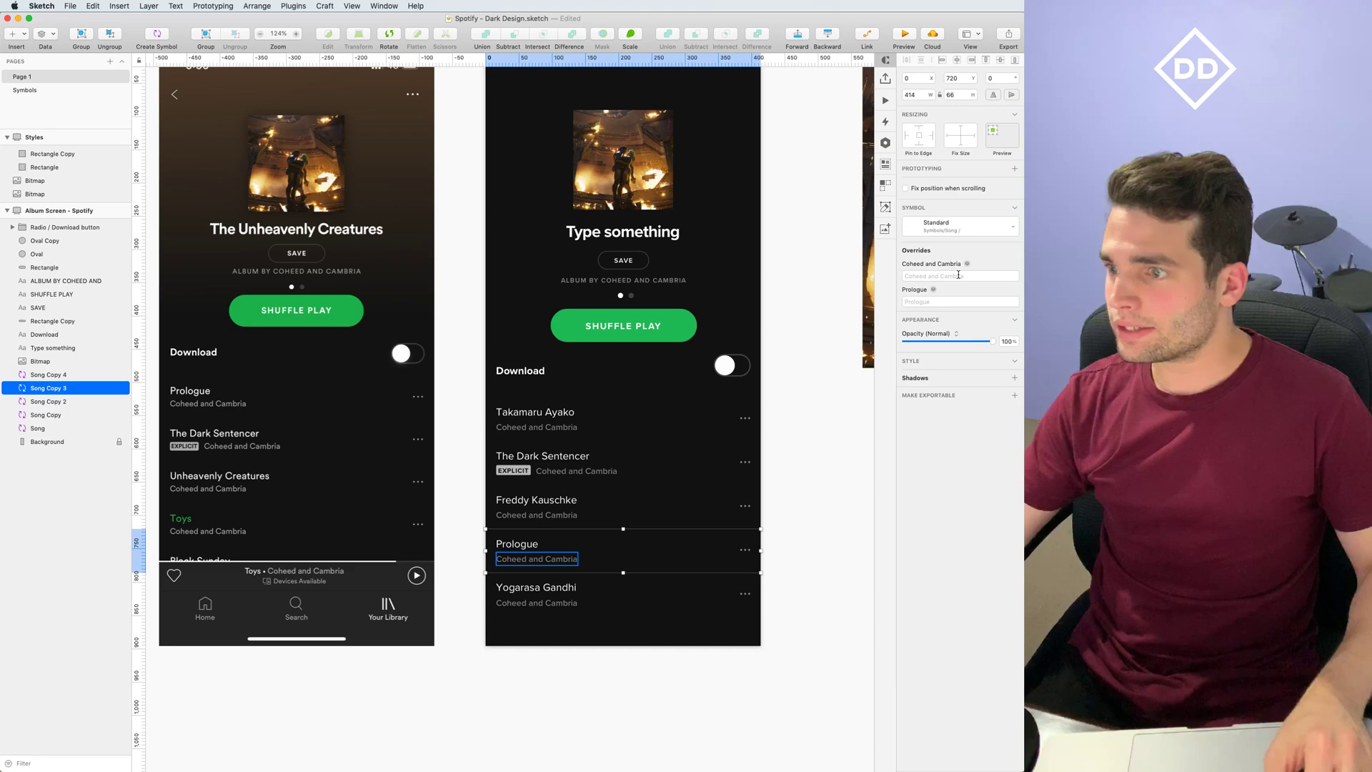
pyautogui.click(958, 227)
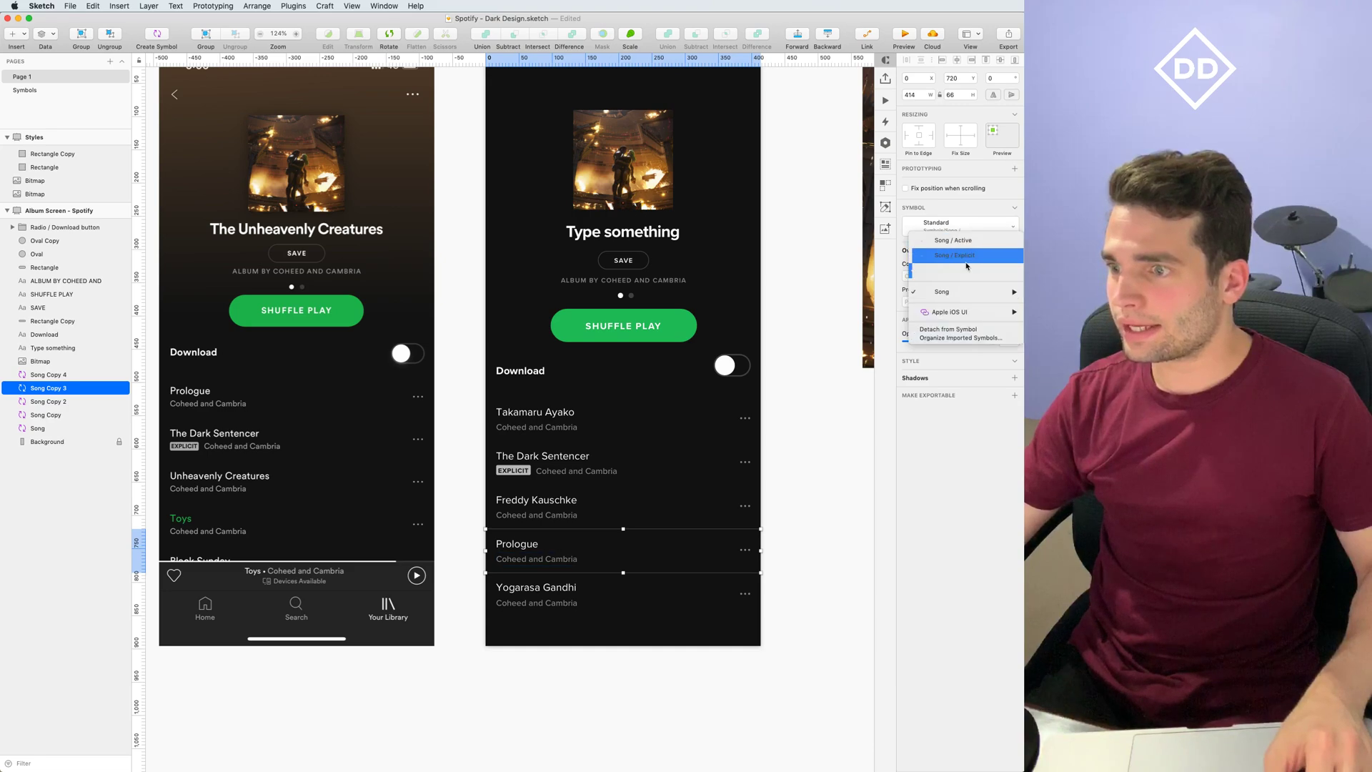
pyautogui.click(953, 240)
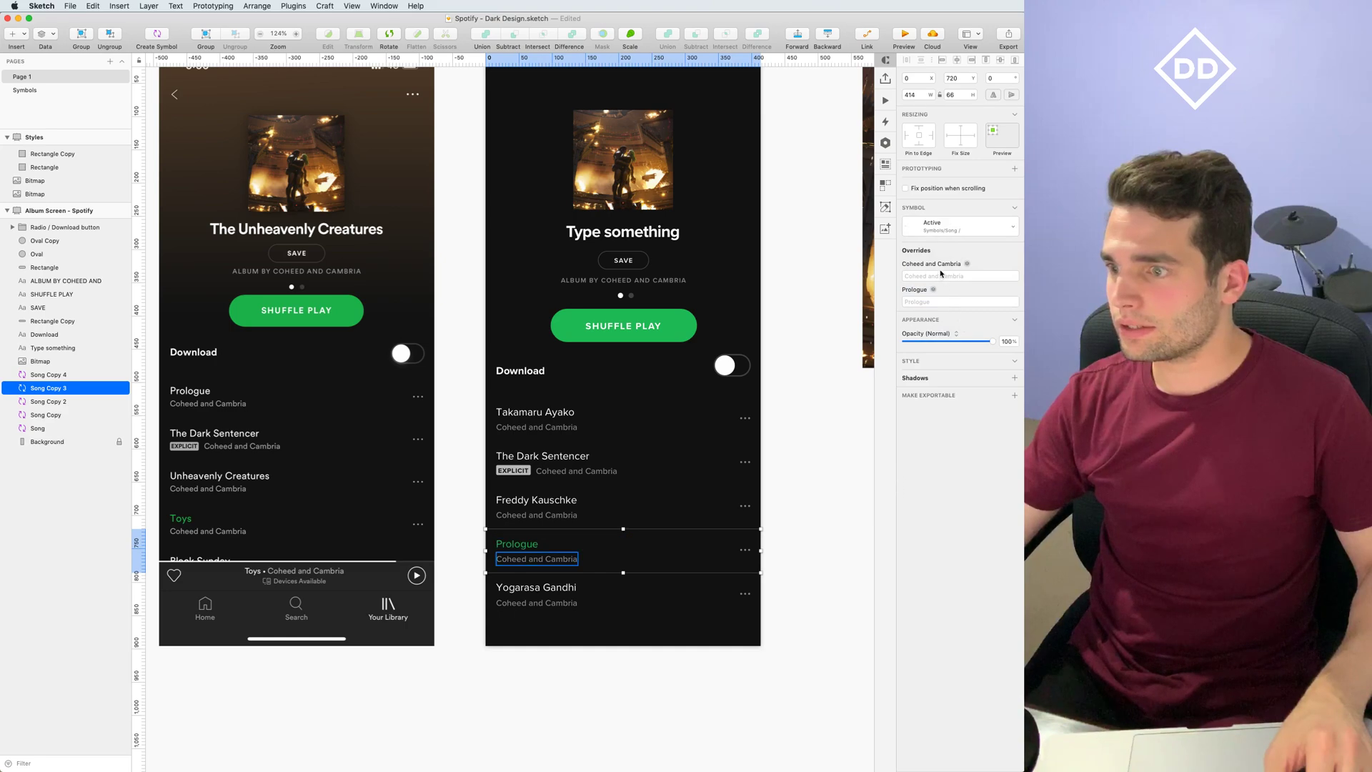
# Try the Song / Explicit and Song / Standard symbols on the fourth row, and switch it back to Song / Active
pyautogui.click(958, 226)
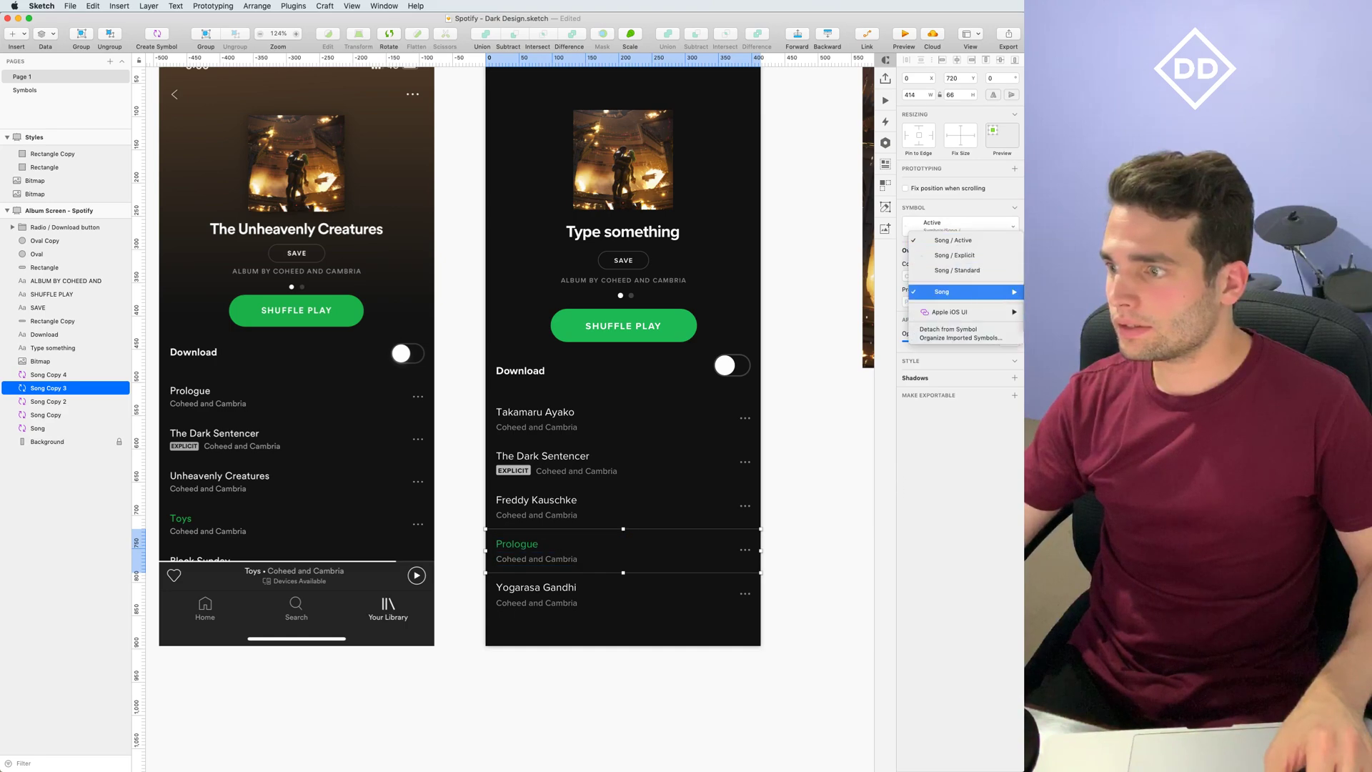
pyautogui.click(954, 255)
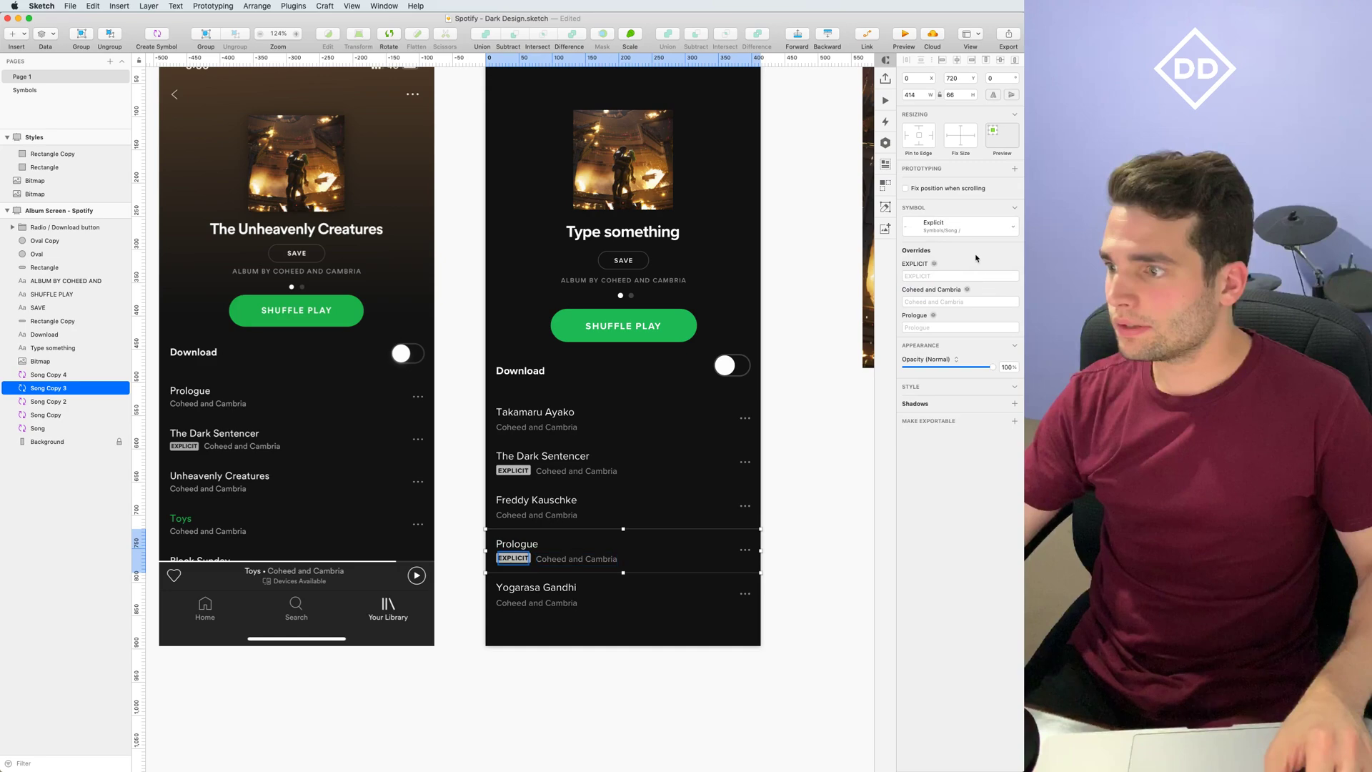
pyautogui.click(973, 226)
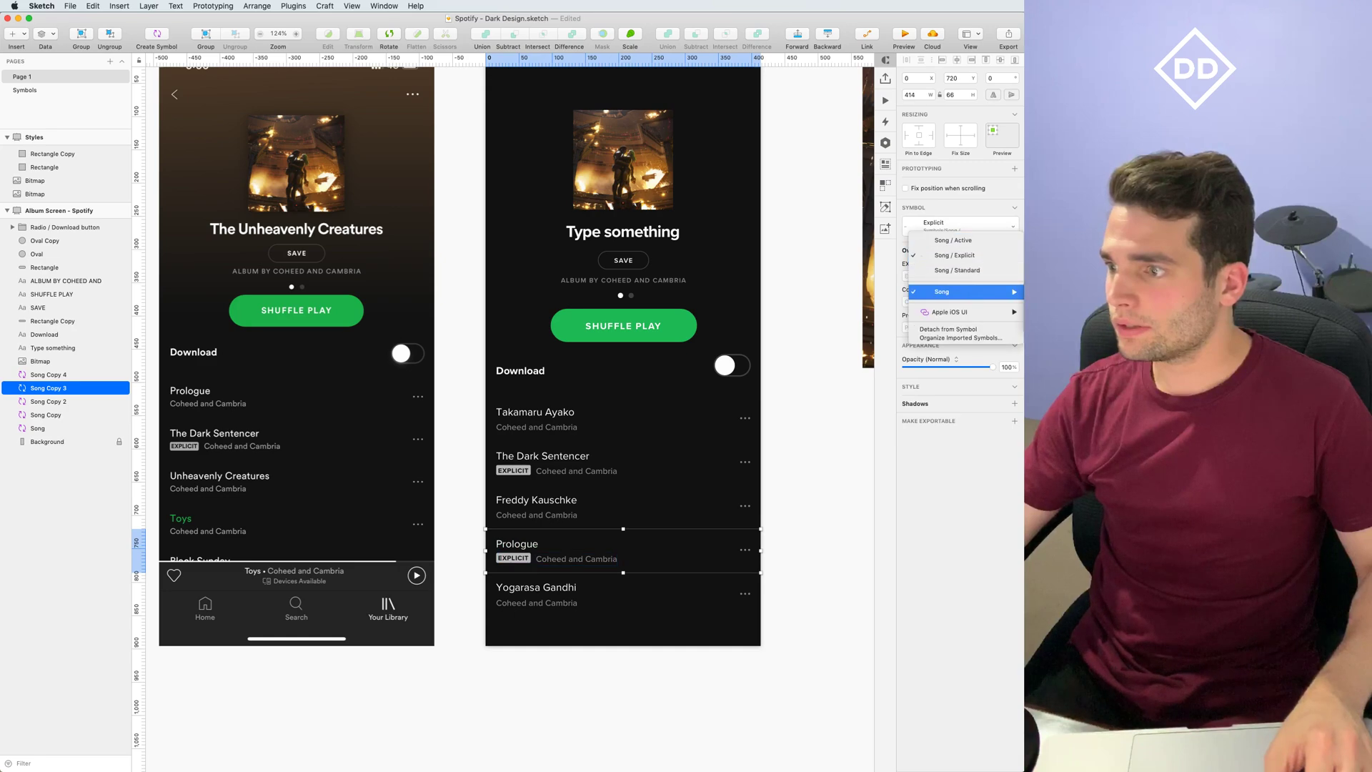
pyautogui.click(958, 270)
pyautogui.click(958, 226)
pyautogui.click(958, 274)
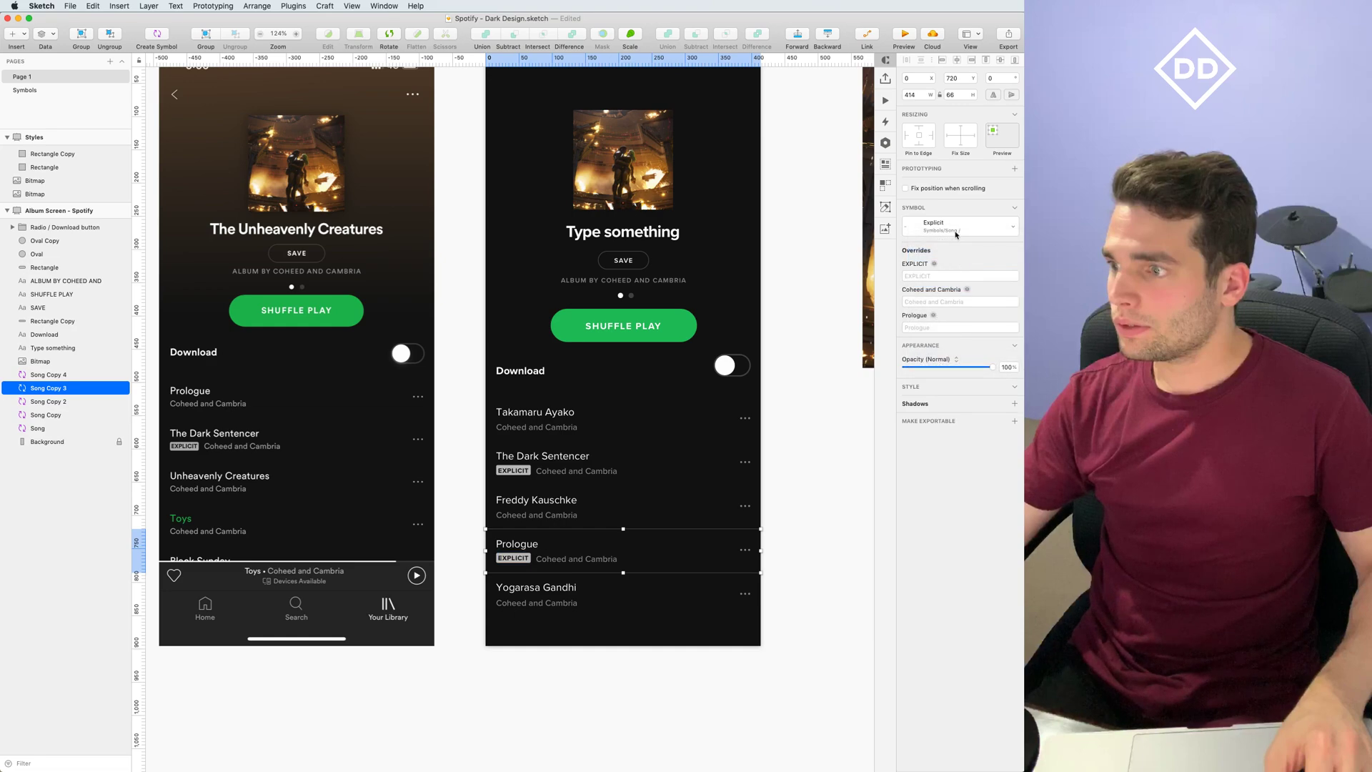
pyautogui.click(961, 230)
pyautogui.click(967, 243)
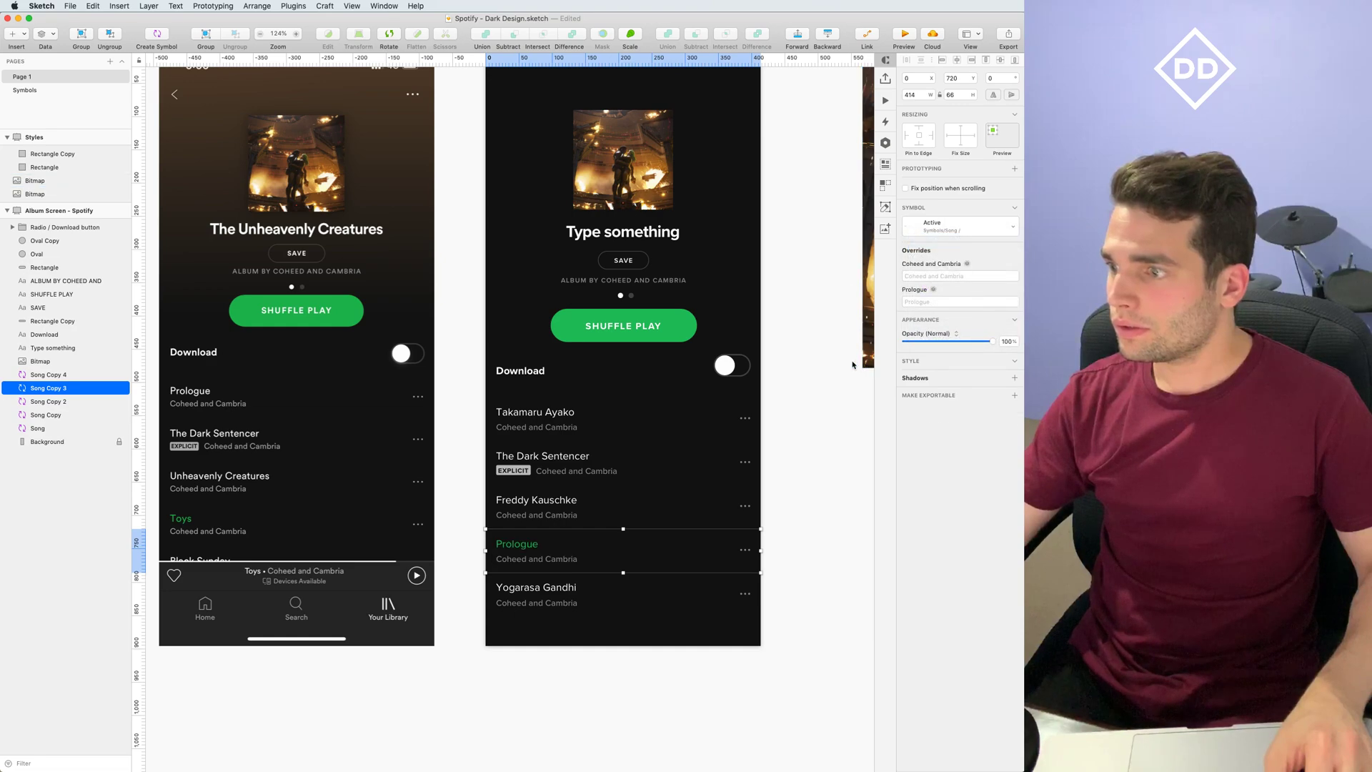
# Override the Prologue title of the green active row with "Toys"
pyautogui.click(711, 678)
pyautogui.click(625, 543)
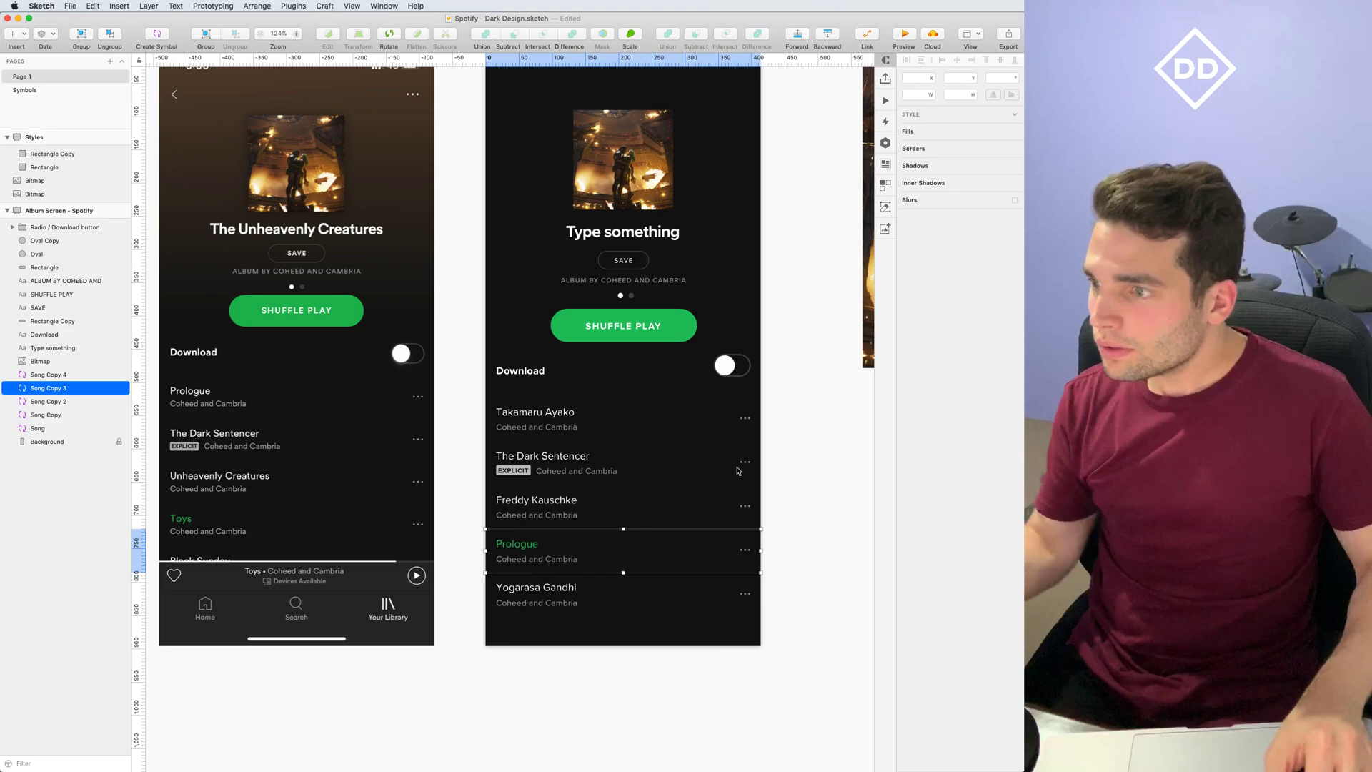
pyautogui.doubleClick(625, 543)
pyautogui.write('Toys')
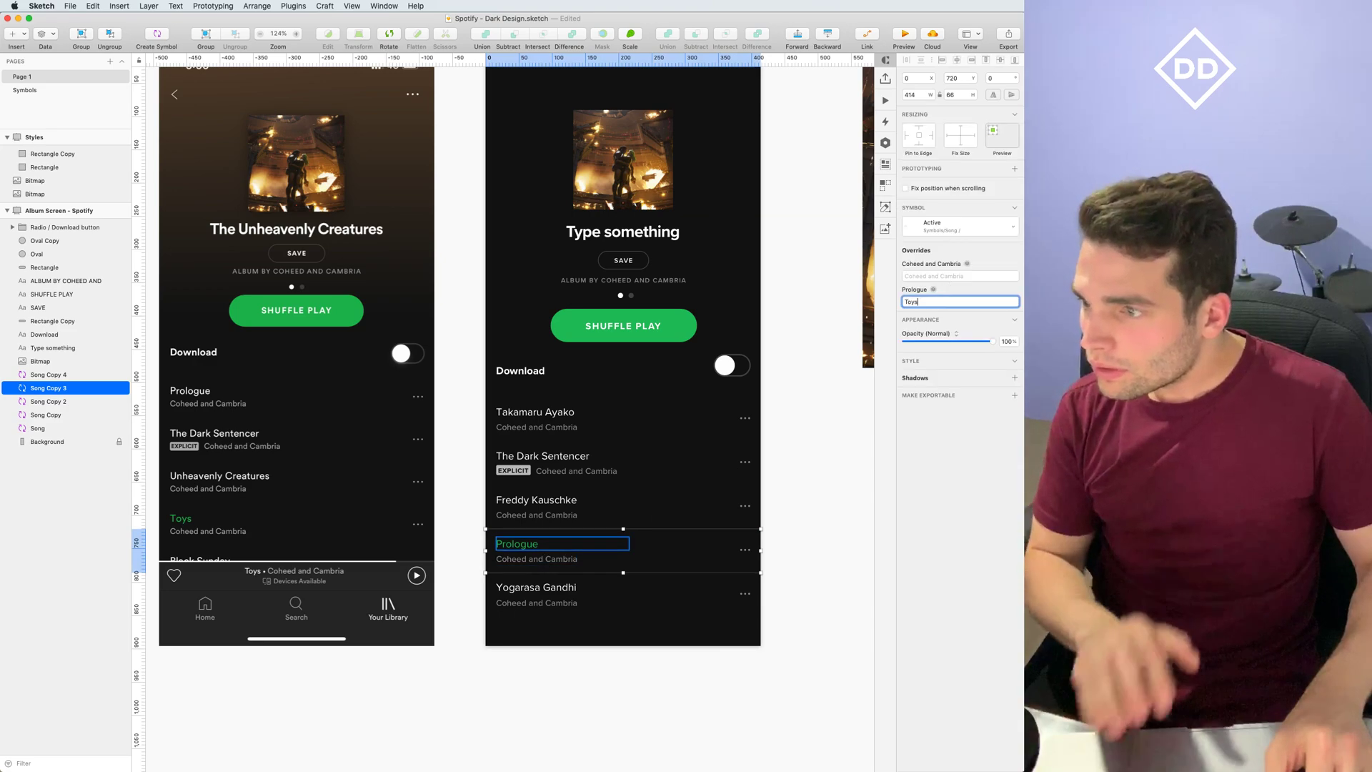
pyautogui.press('Return')
pyautogui.click(835, 363)
pyautogui.hscroll(-5, 834, 363)
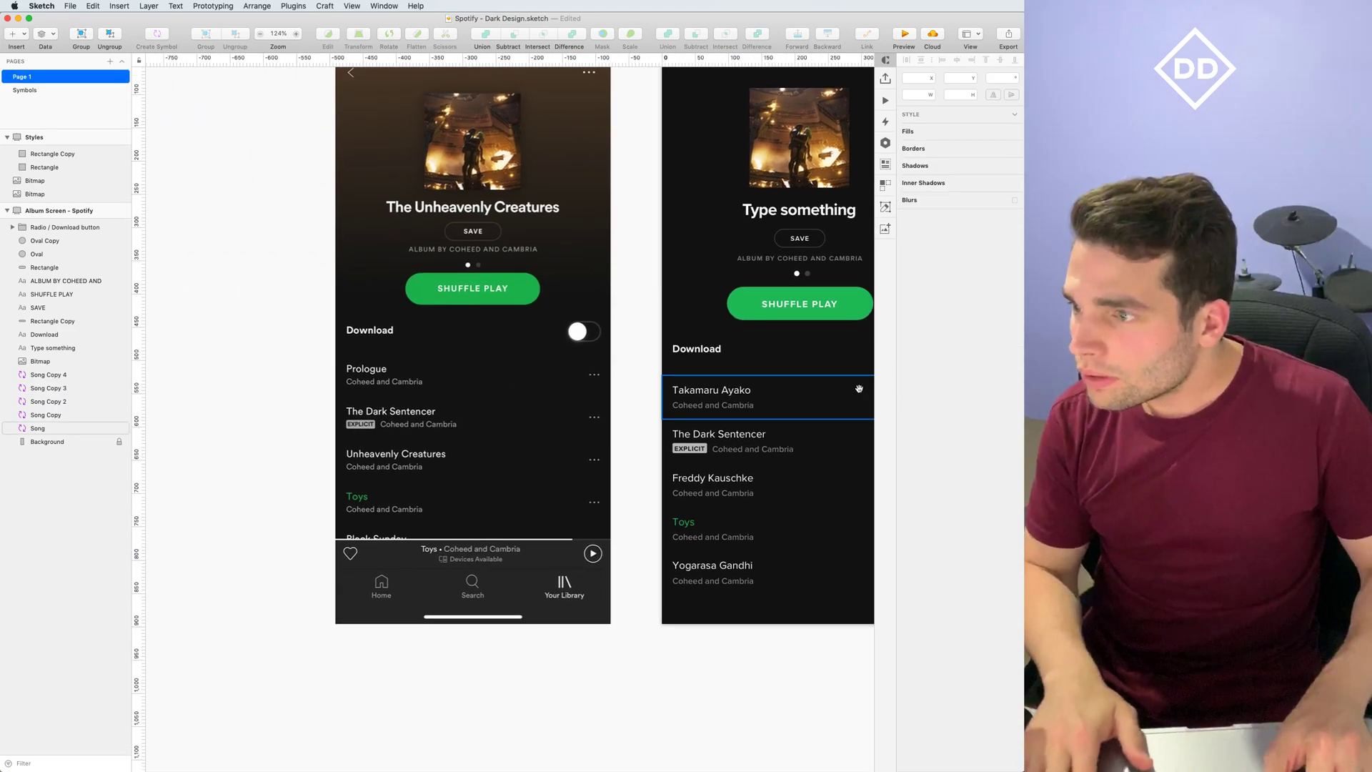
pyautogui.hscroll(-2, 743, 665)
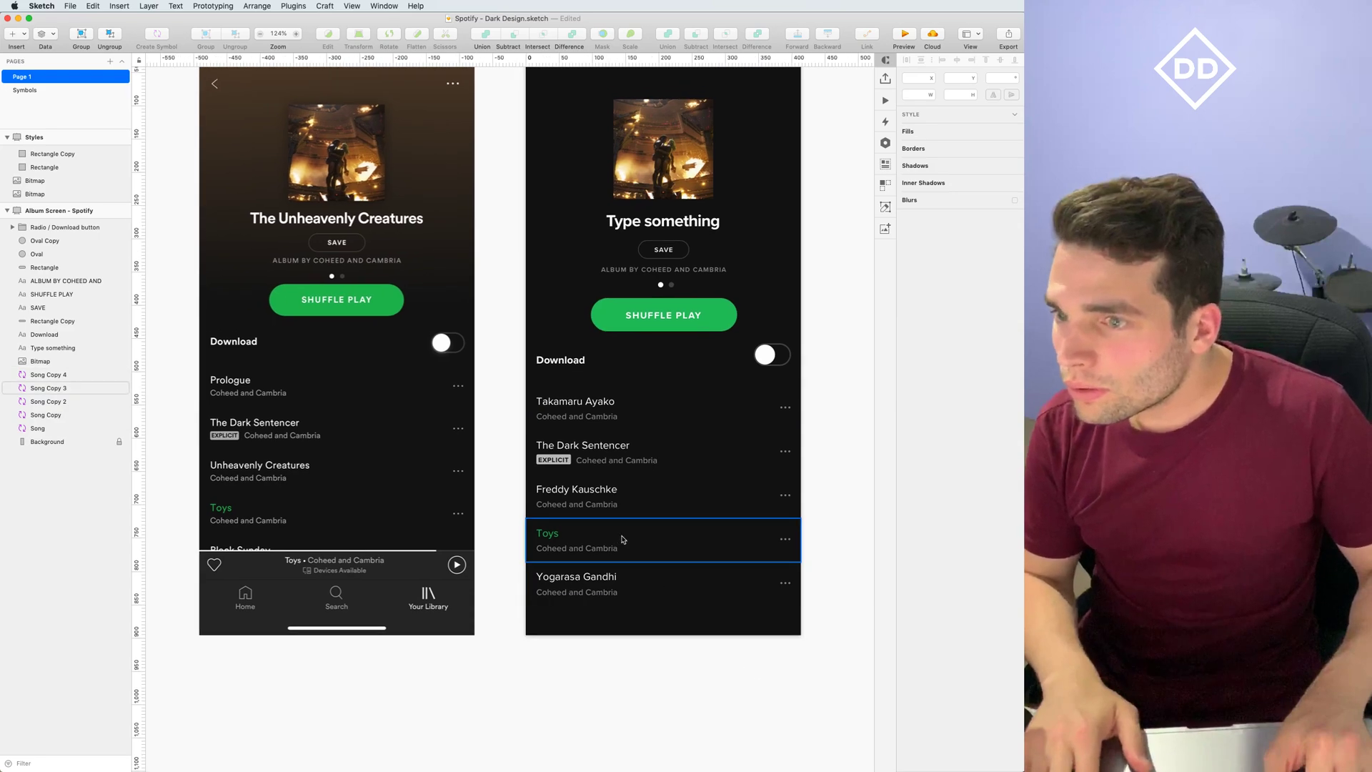
pyautogui.click(619, 589)
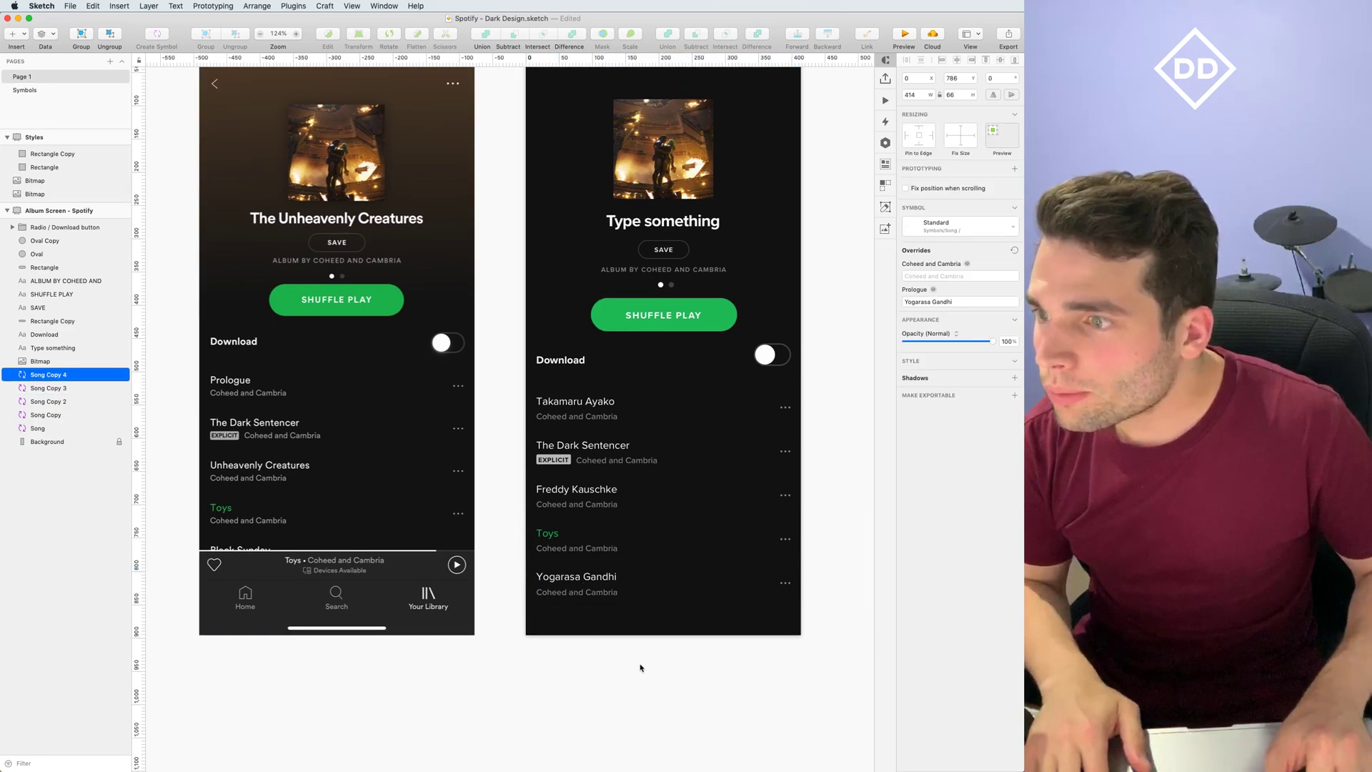
pyautogui.click(641, 664)
pyautogui.scroll(2, 640, 662)
pyautogui.scroll(-1, 643, 666)
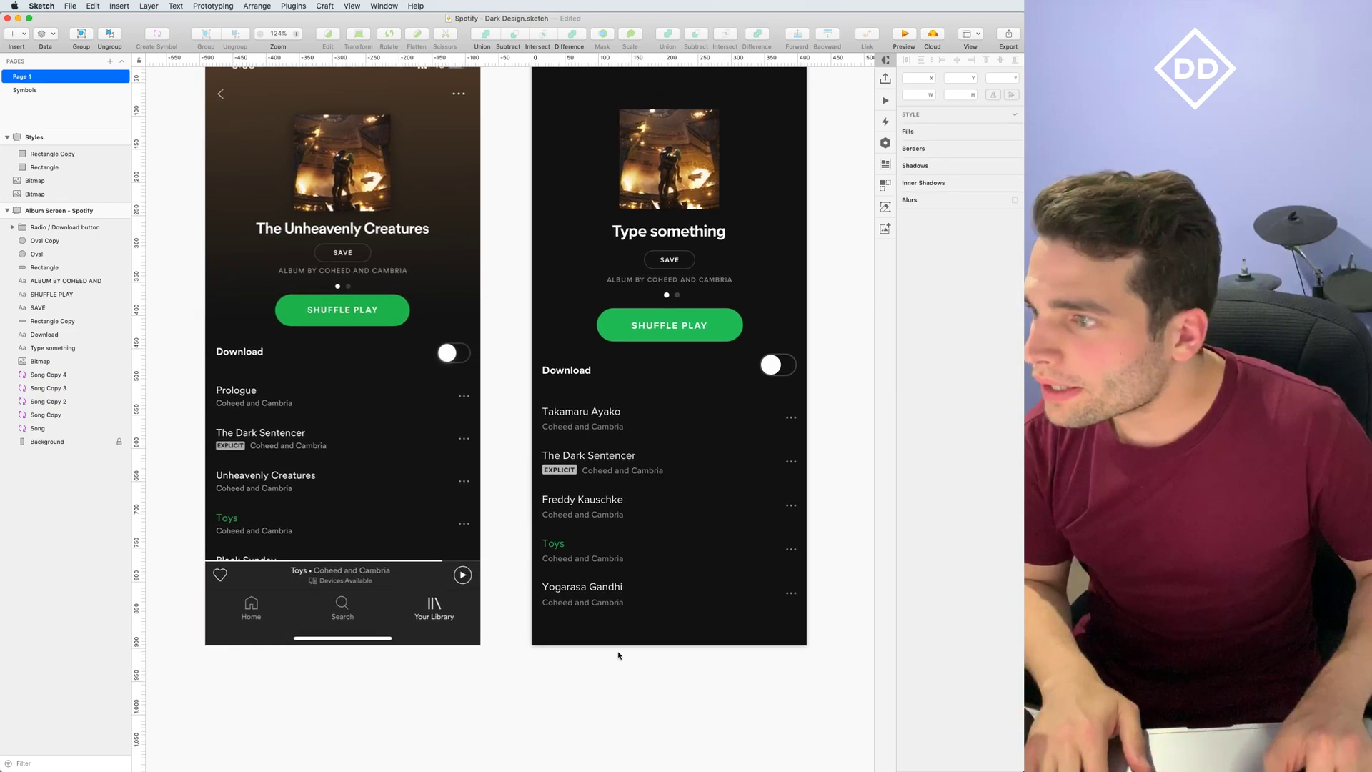
# Draw a full-width rectangle of about 414 × 130 px along the bottom of the Album Screen artboard
pyautogui.click(15, 33)
pyautogui.click(154, 77)
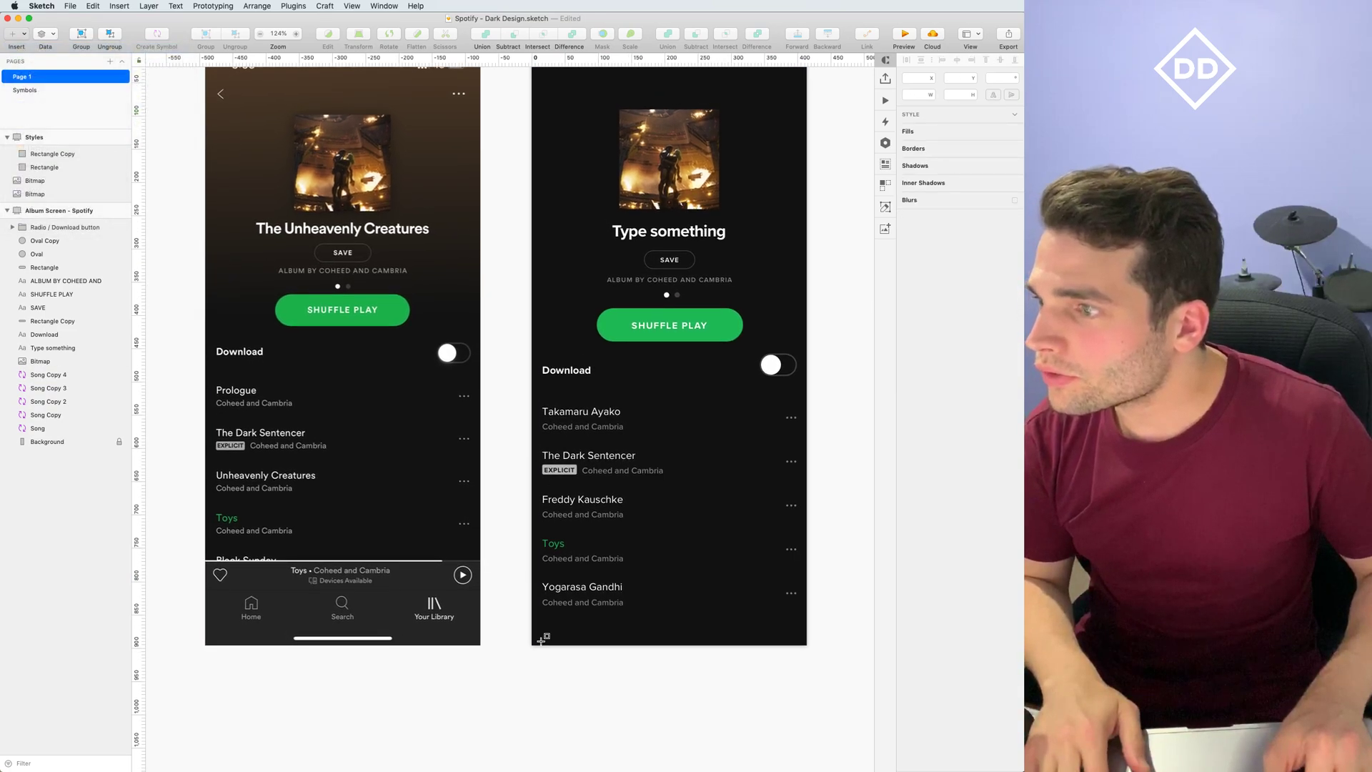
pyautogui.moveTo(533, 656); pyautogui.dragTo(808, 559)
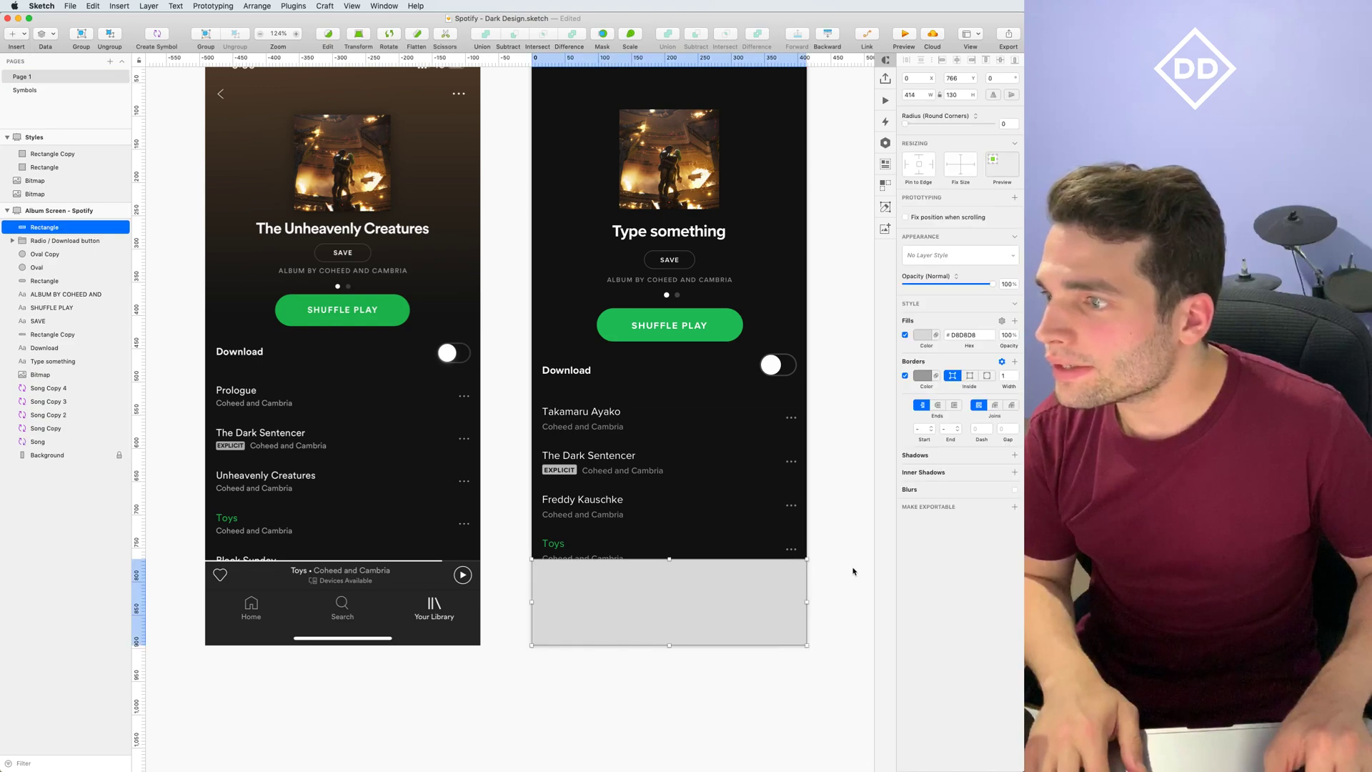
# Fill the bottom rectangle with #282828 sampled from the reference's player bar, and save that colour to the document colours right after black
pyautogui.click(923, 334)
pyautogui.click(914, 469)
pyautogui.click(429, 576)
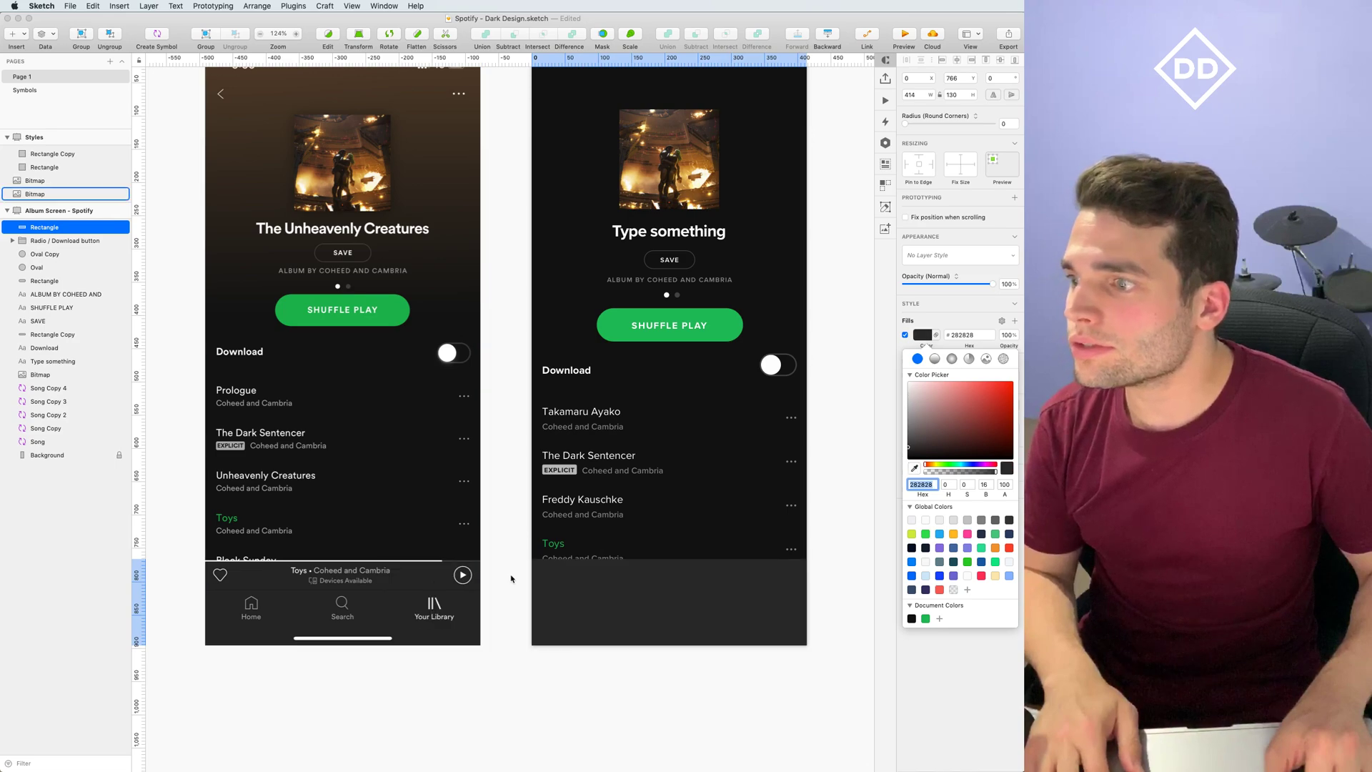
pyautogui.click(940, 619)
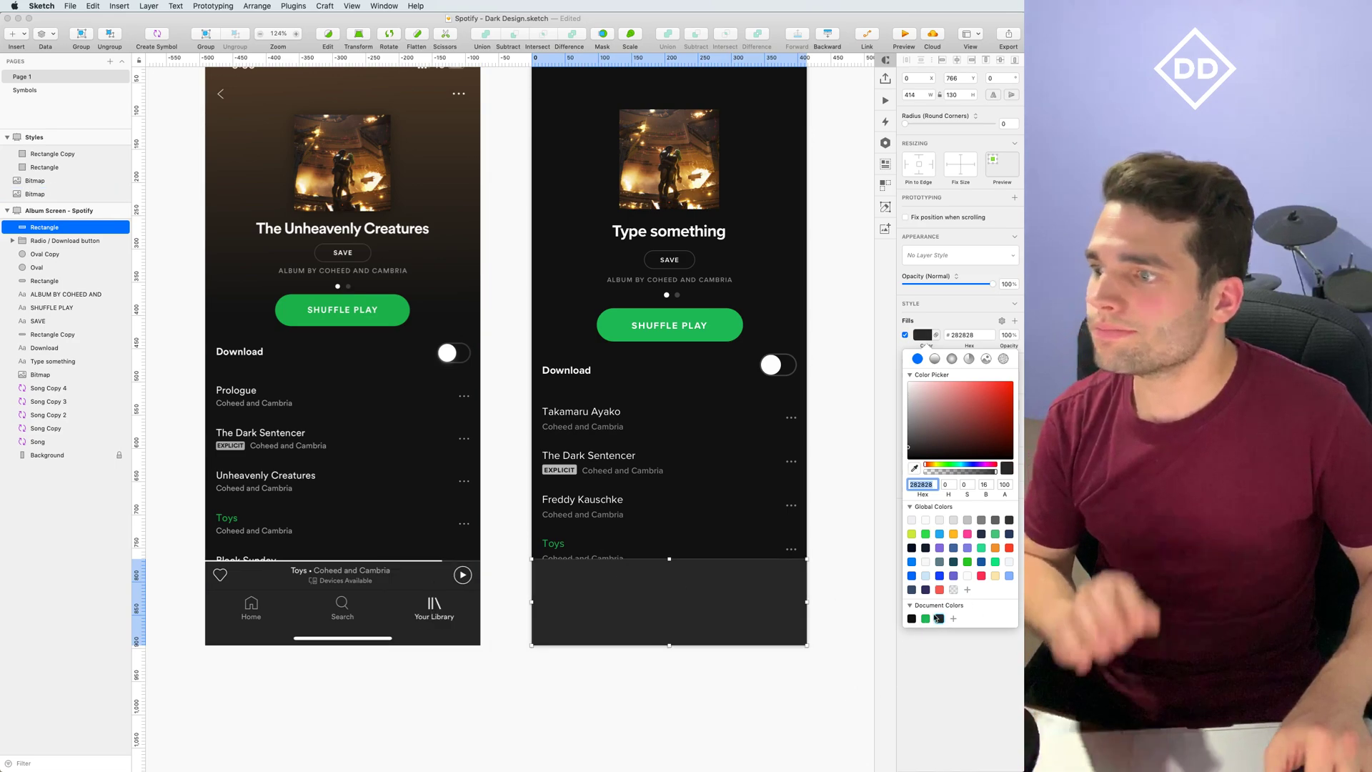
pyautogui.moveTo(939, 618); pyautogui.dragTo(919, 620)
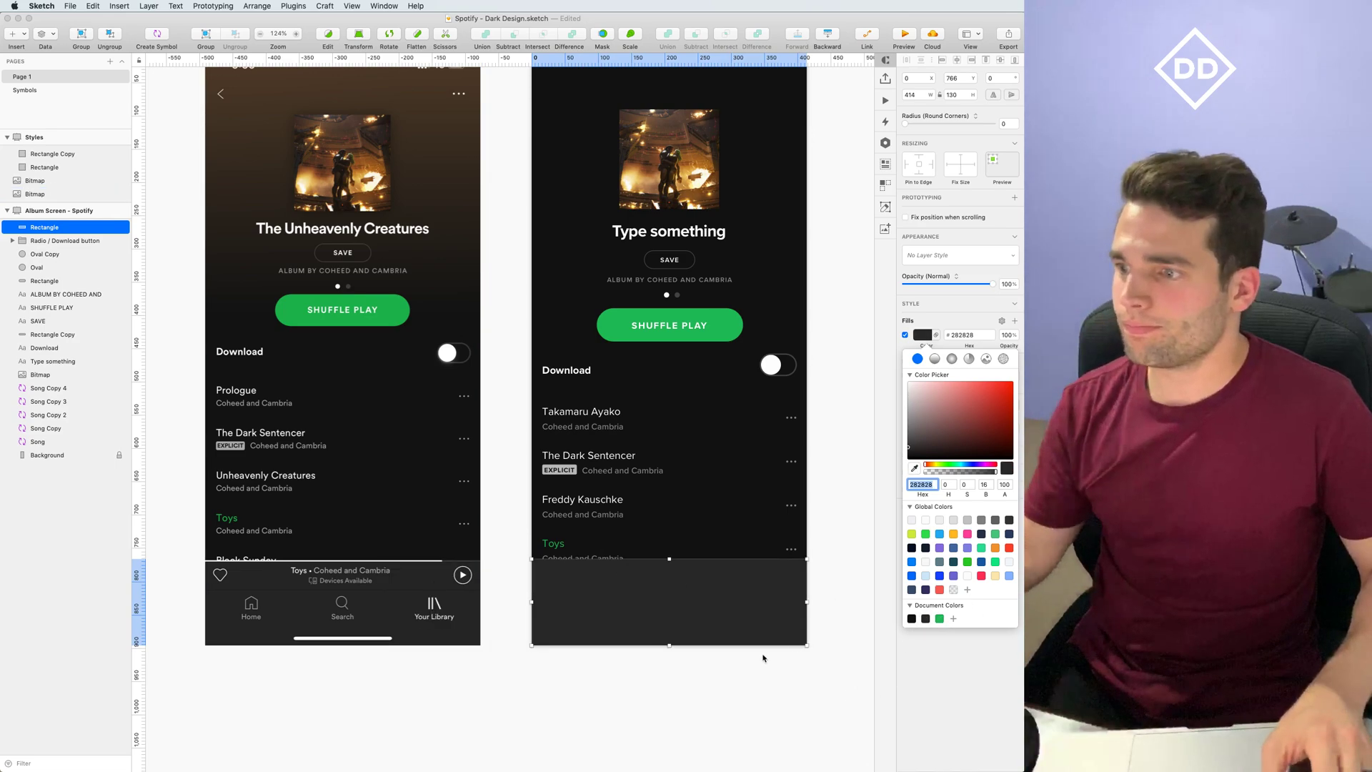
pyautogui.click(735, 698)
pyautogui.click(735, 698)
# Draw a full-width rectangle of about 414 × 5 px along the top edge of the player bar on the Album Screen artboard
pyautogui.scroll(-2, 731, 673)
pyautogui.scroll(-1, 730, 673)
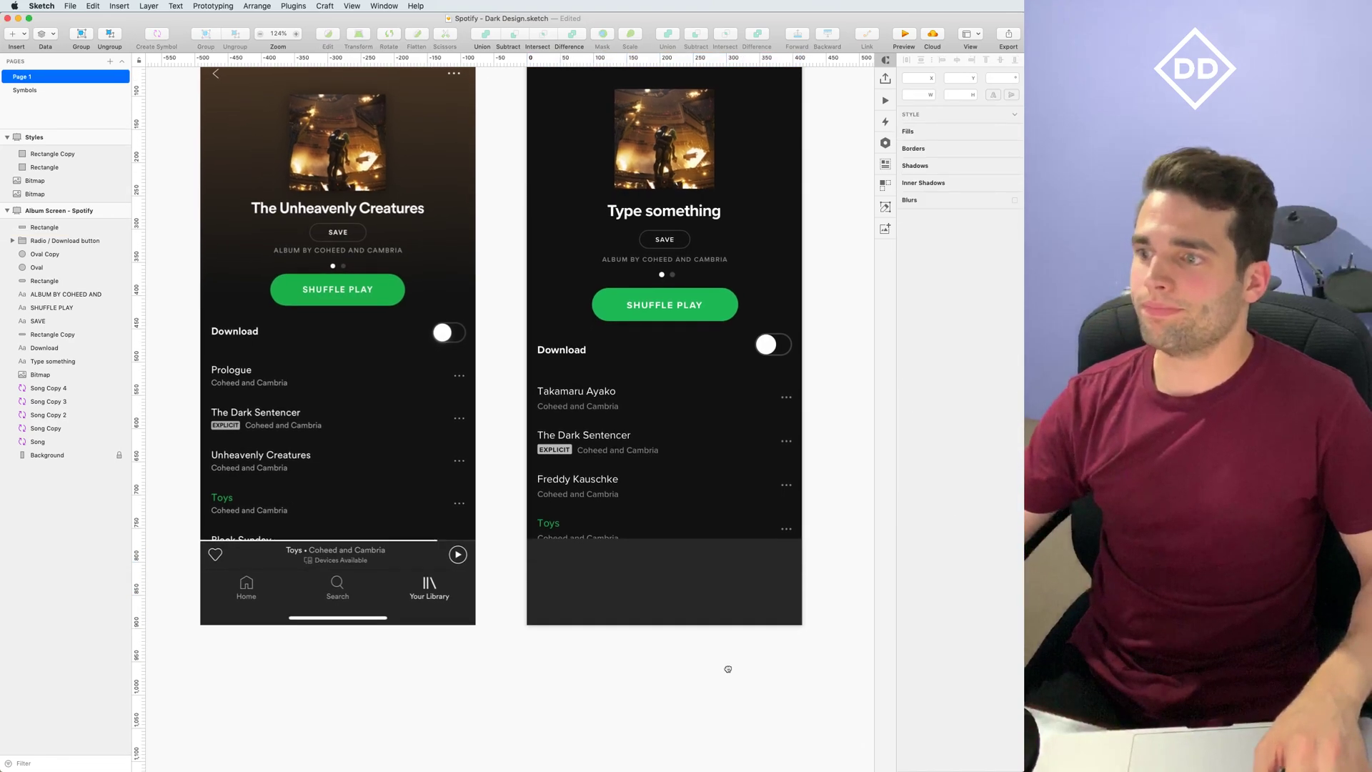
pyautogui.scroll(5, 471, 571)
pyautogui.scroll(6, 633, 553)
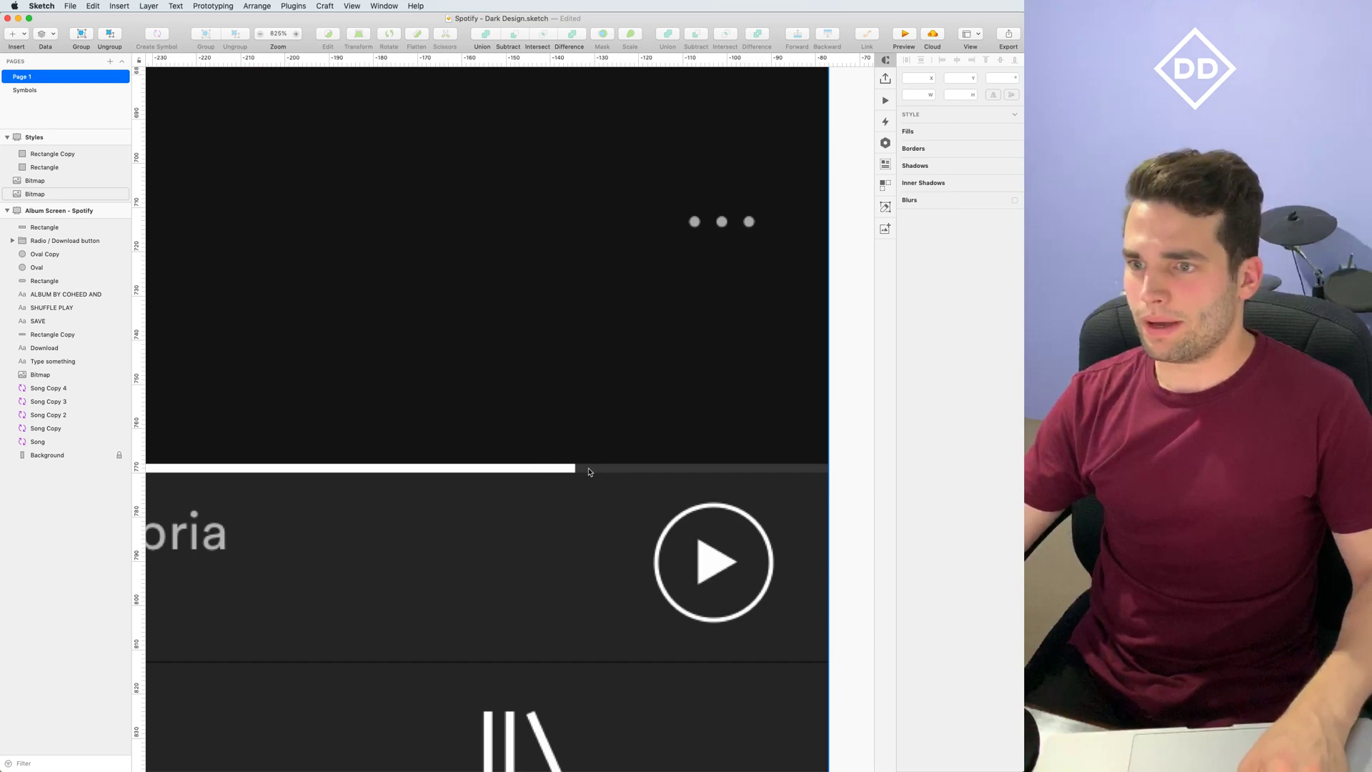
pyautogui.scroll(-10, 625, 471)
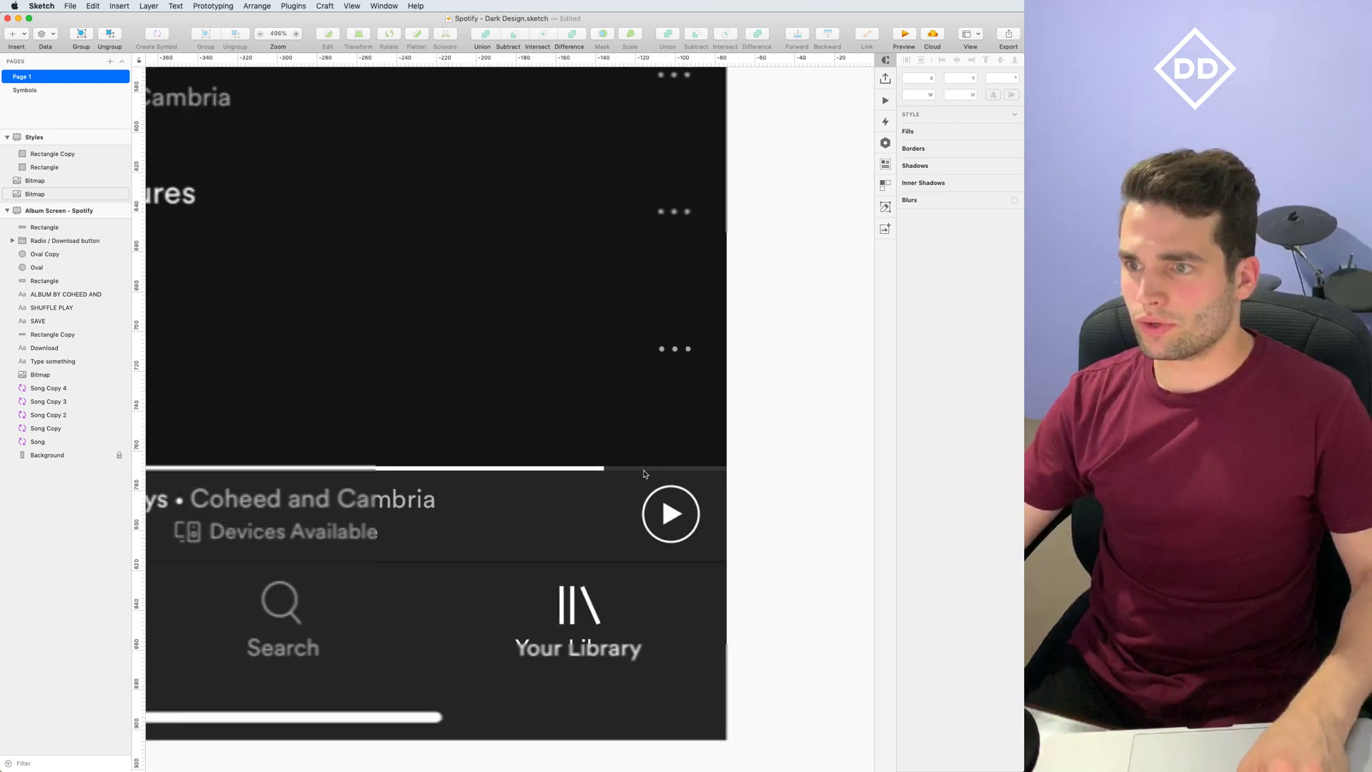
pyautogui.hscroll(5, 551, 475)
pyautogui.hscroll(2, 565, 553)
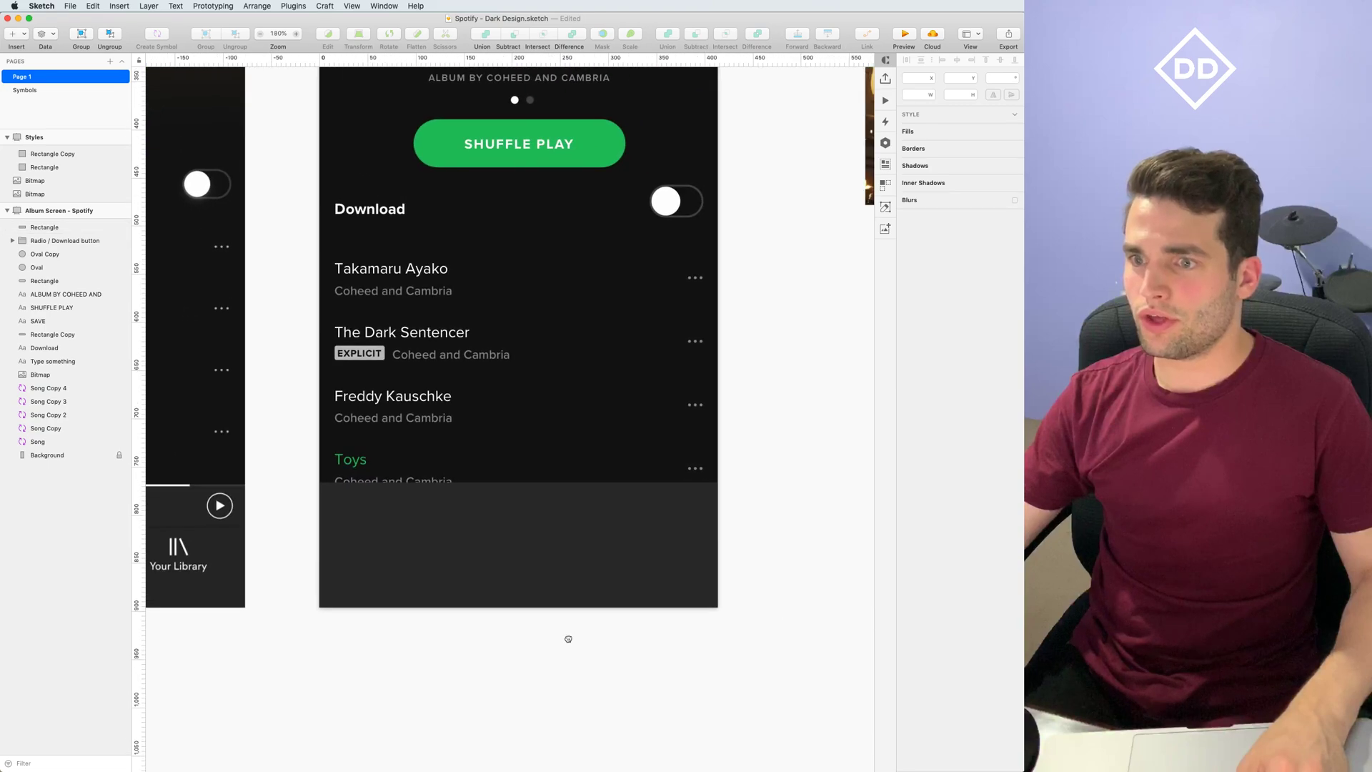
pyautogui.click(14, 34)
pyautogui.click(146, 49)
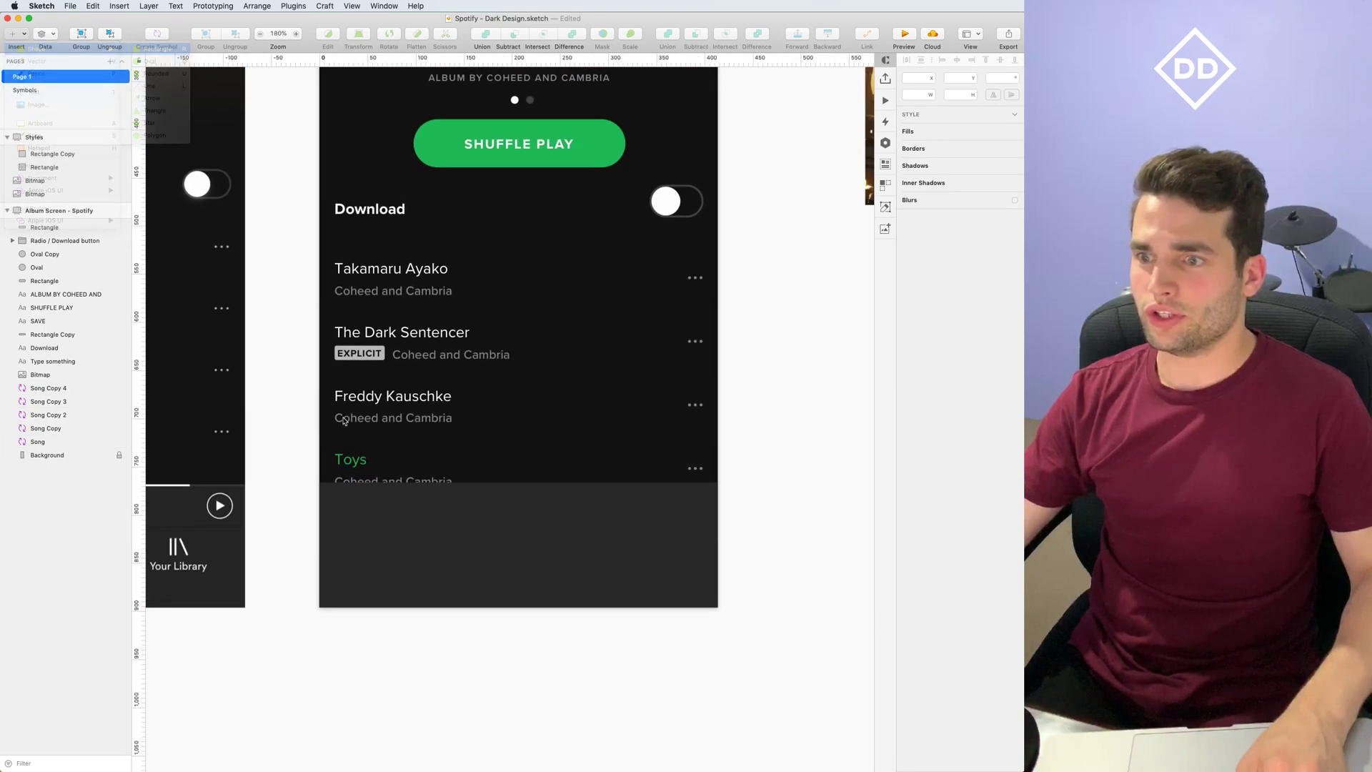
pyautogui.moveTo(318, 486); pyautogui.dragTo(720, 480)
# Remove the thin rectangle's border and reduce its height to 3 px
pyautogui.scroll(5, 727, 496)
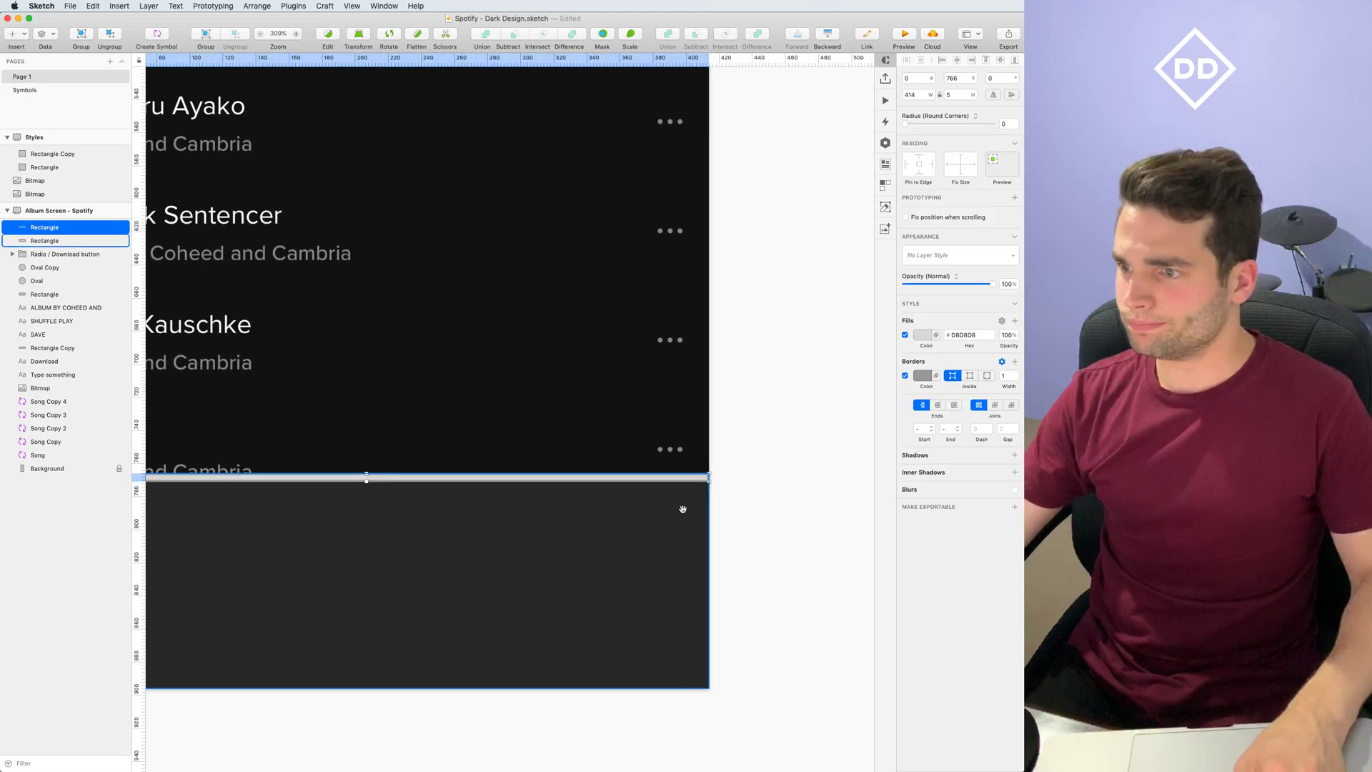
pyautogui.hscroll(-5, 570, 478)
pyautogui.click(906, 376)
pyautogui.hscroll(1, 720, 456)
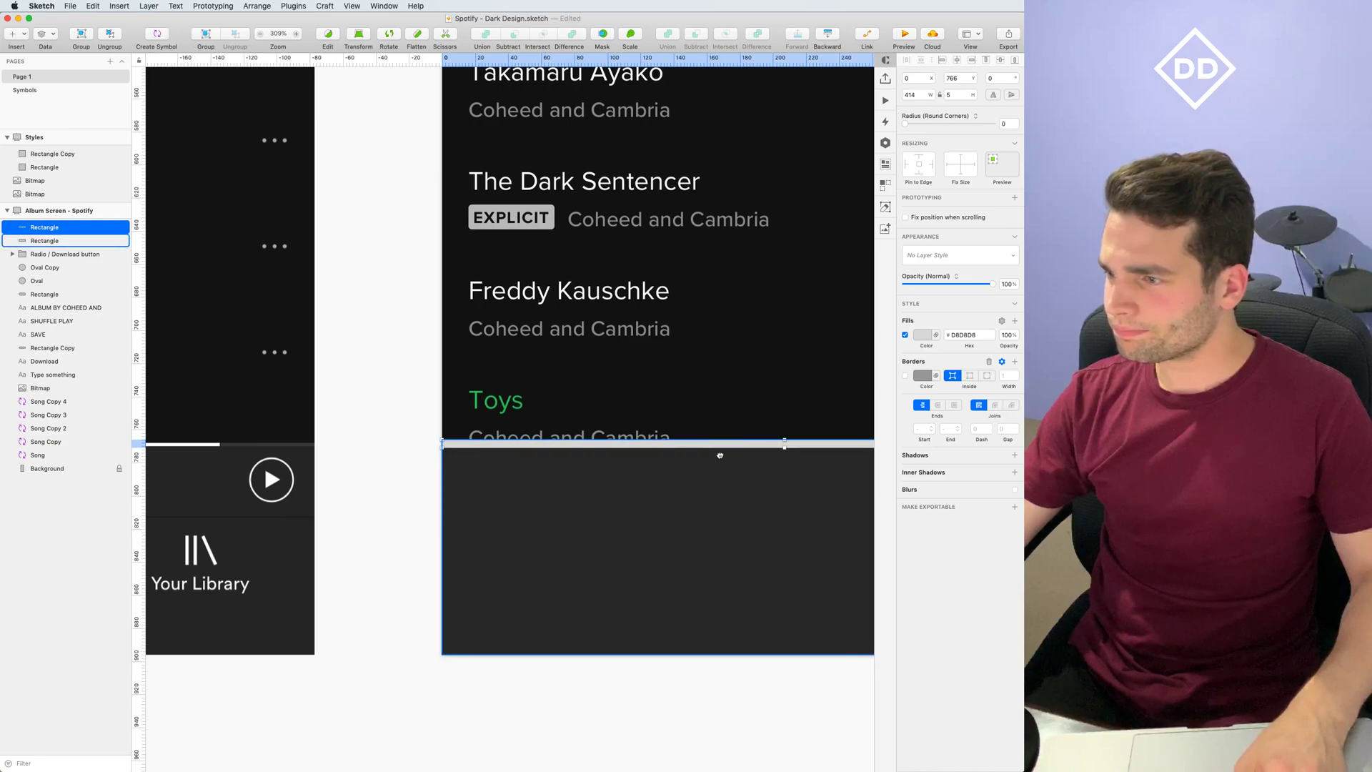
pyautogui.hscroll(3, 720, 455)
pyautogui.moveTo(708, 434); pyautogui.dragTo(708, 436)
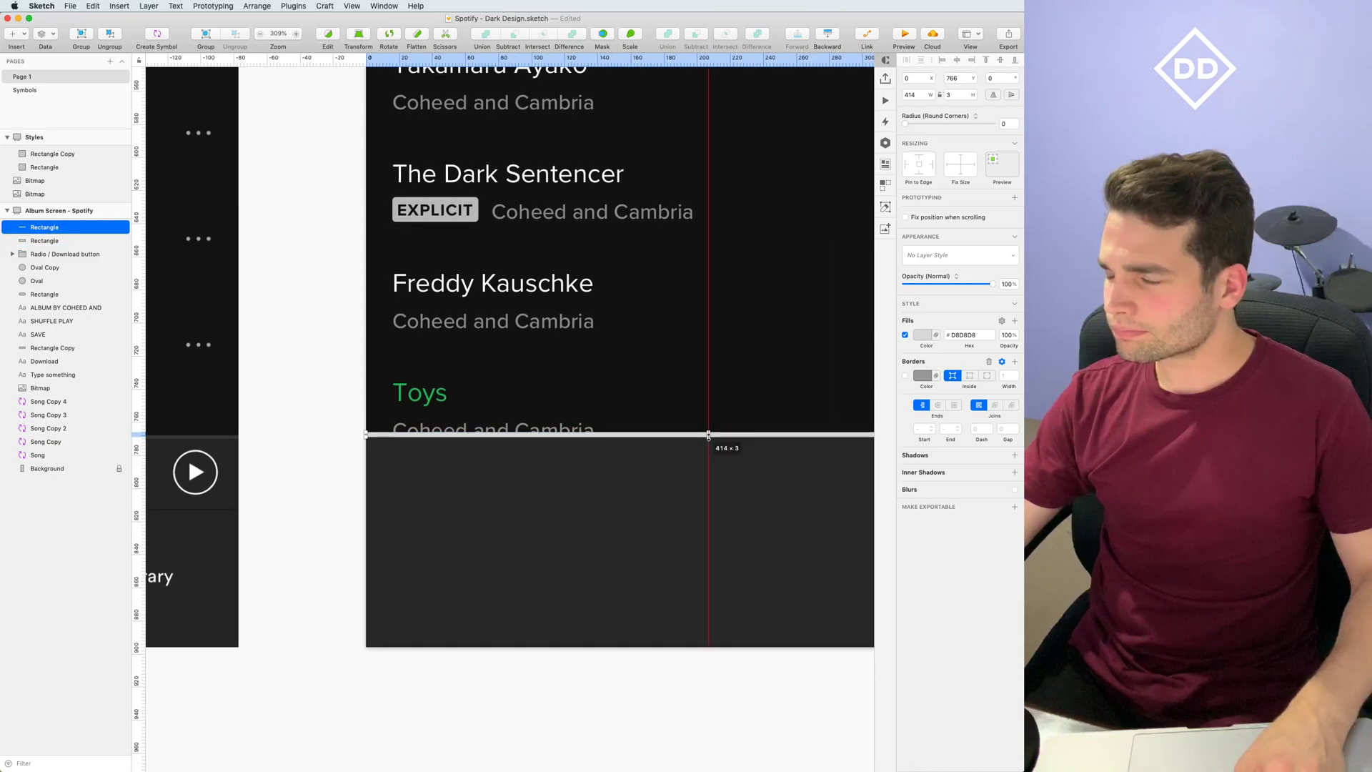
pyautogui.hscroll(-4, 647, 457)
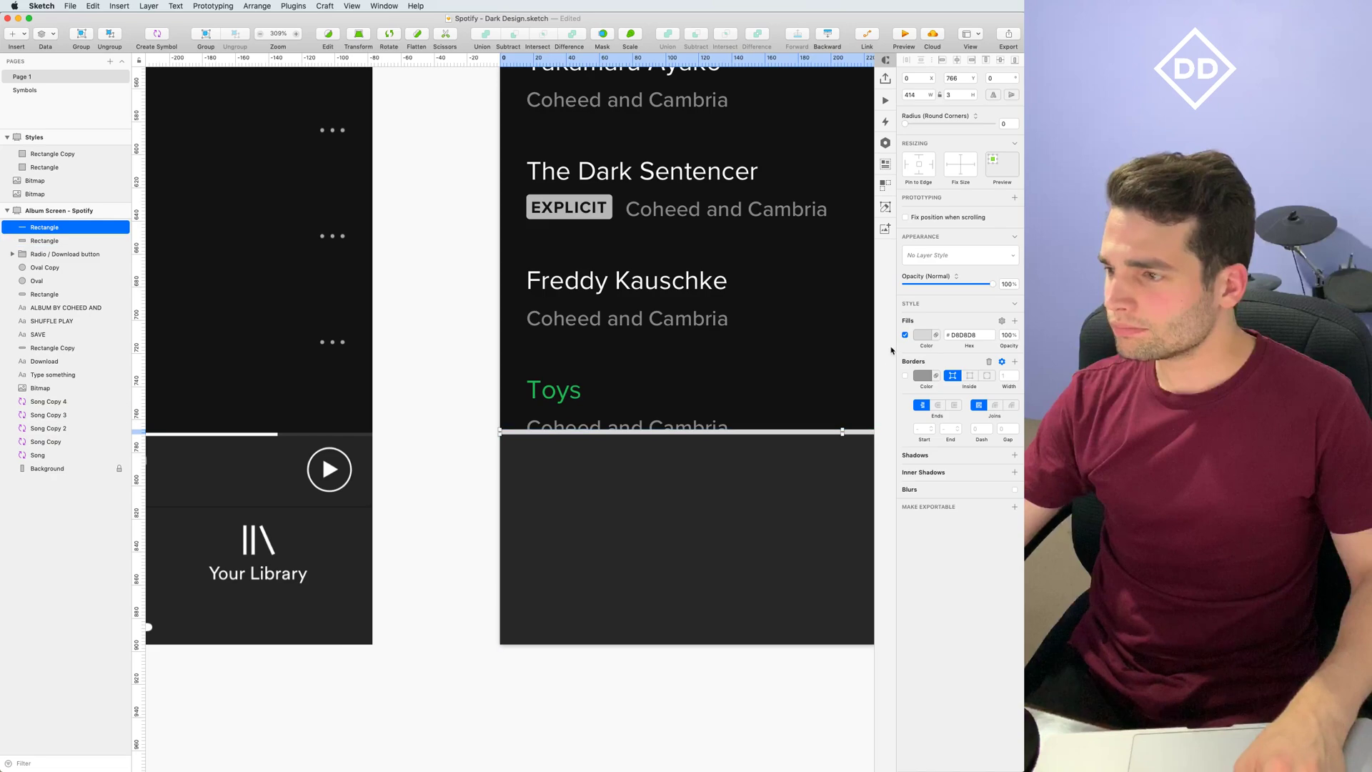
# Fill the thin rectangle with #FFFFFF at 10% opacity and reduce its height to 2 px
pyautogui.click(923, 335)
pyautogui.write('ffffff')
pyautogui.press('Return')
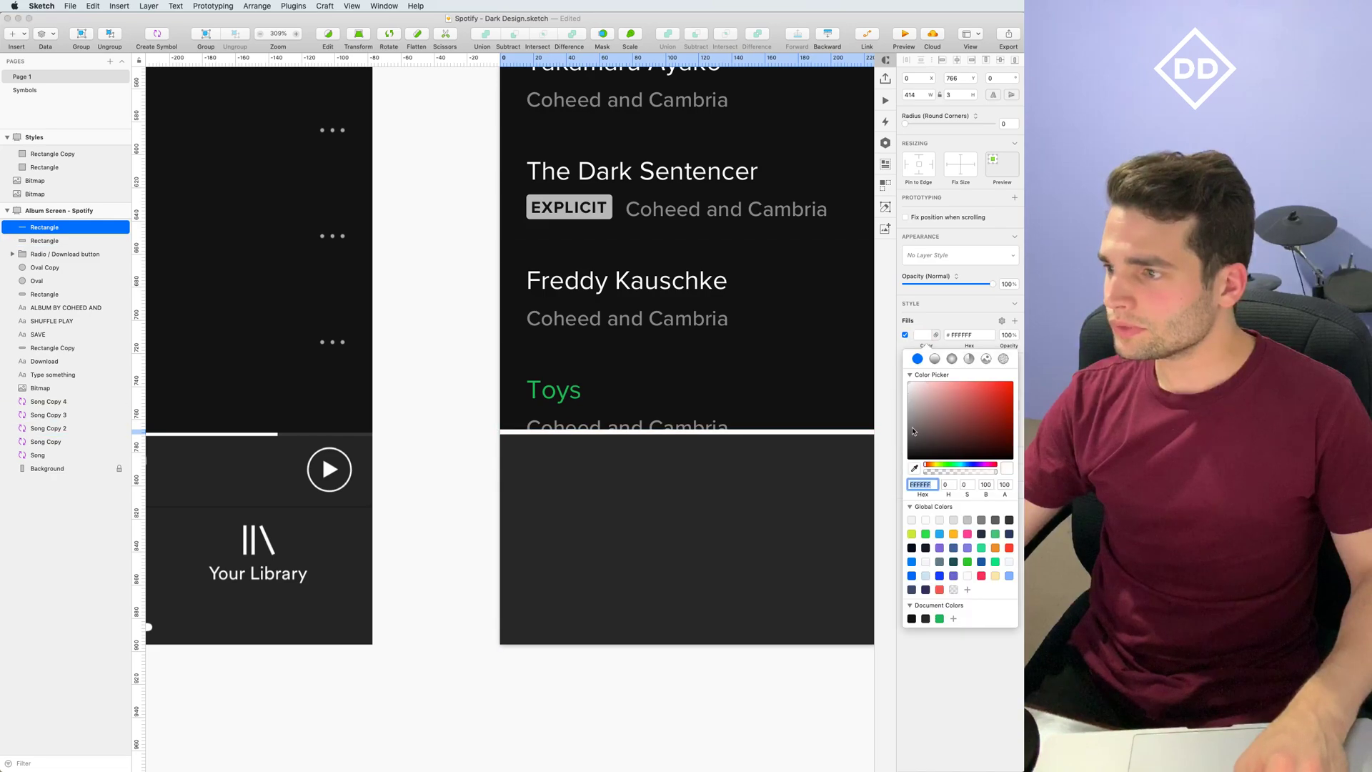
pyautogui.click(939, 472)
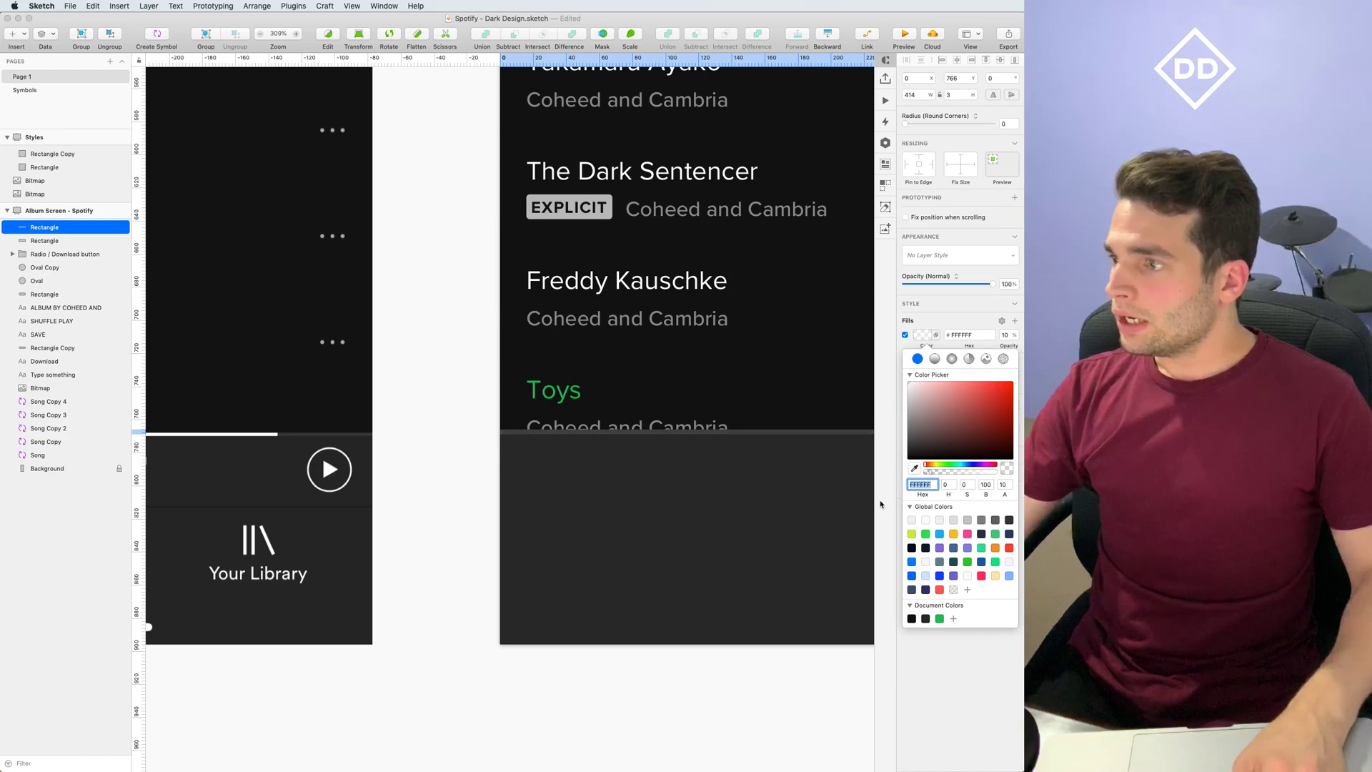
pyautogui.click(679, 447)
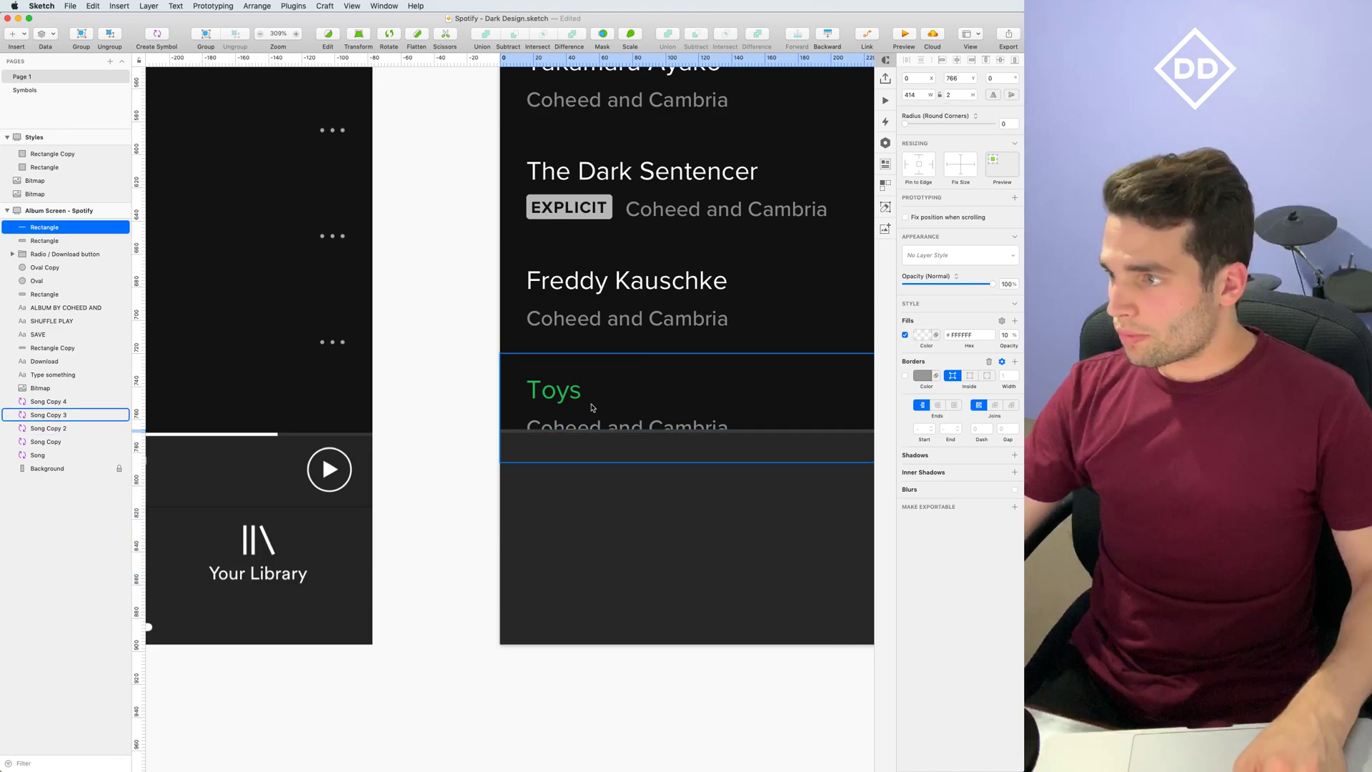
pyautogui.click(429, 420)
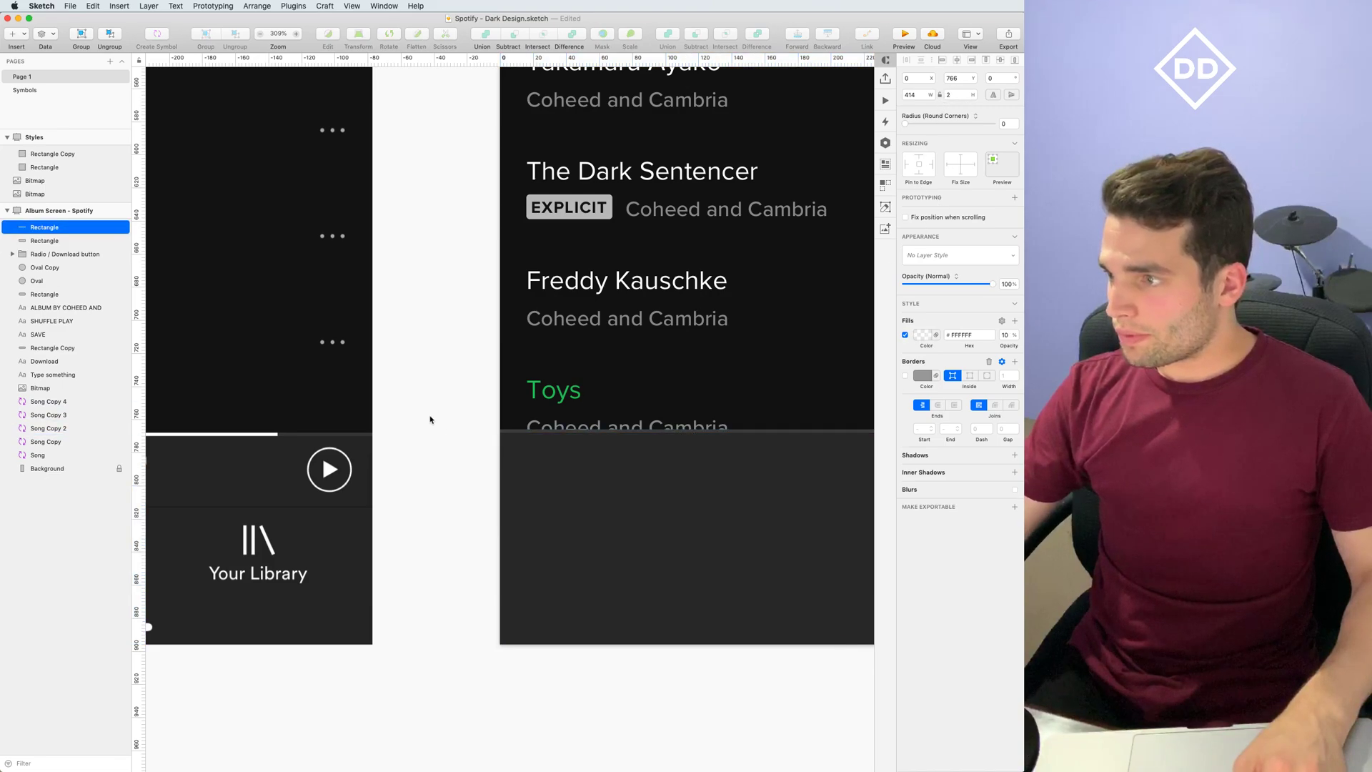
pyautogui.click(516, 432)
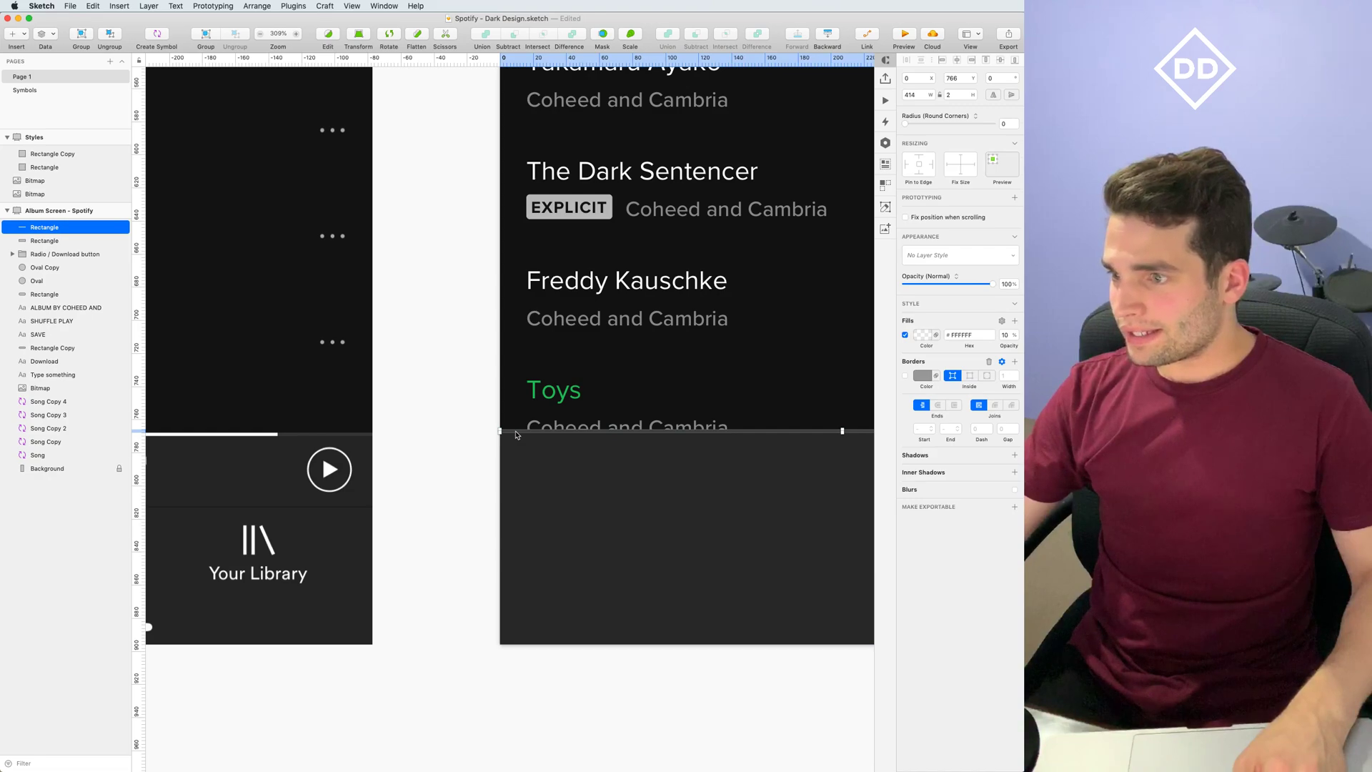
# Duplicate the translucent line and raise the copy's white fill to 100% opacity
pyautogui.press('super+d')
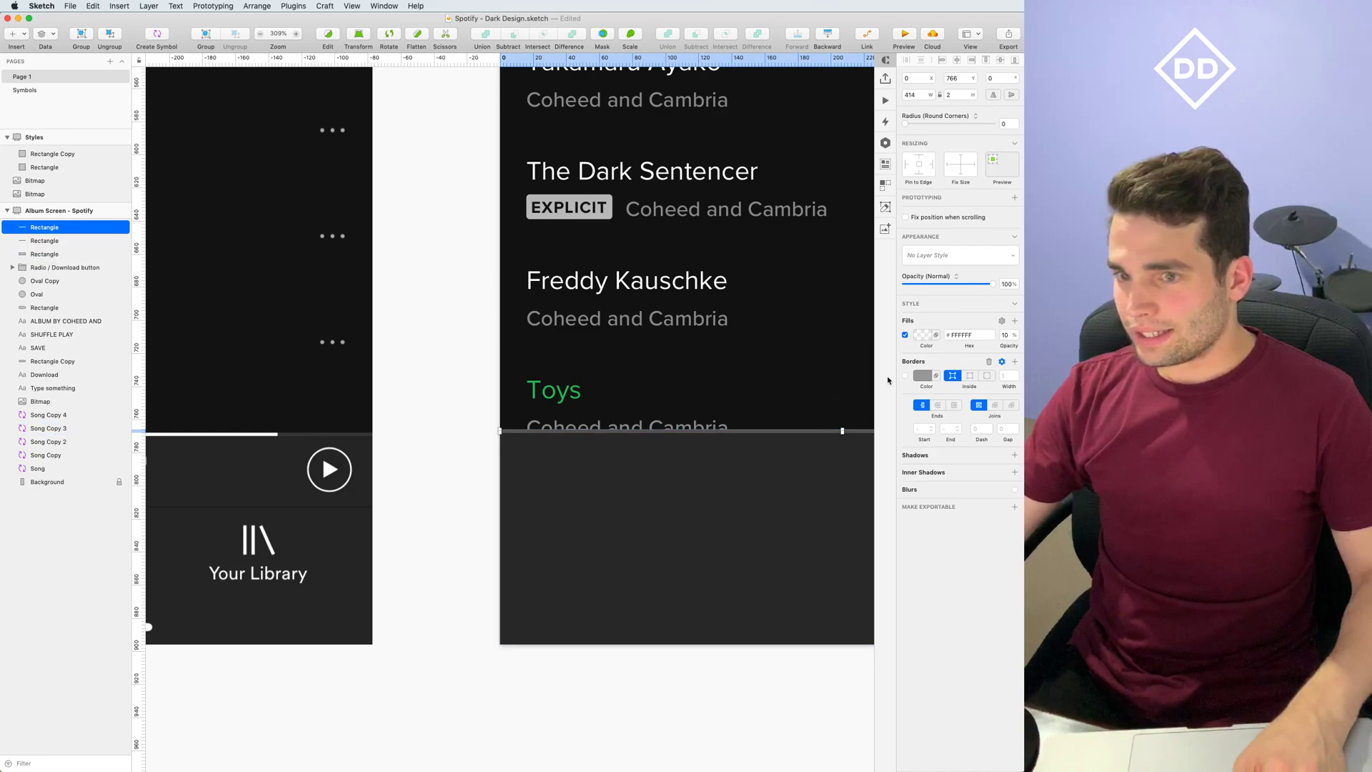
pyautogui.click(924, 339)
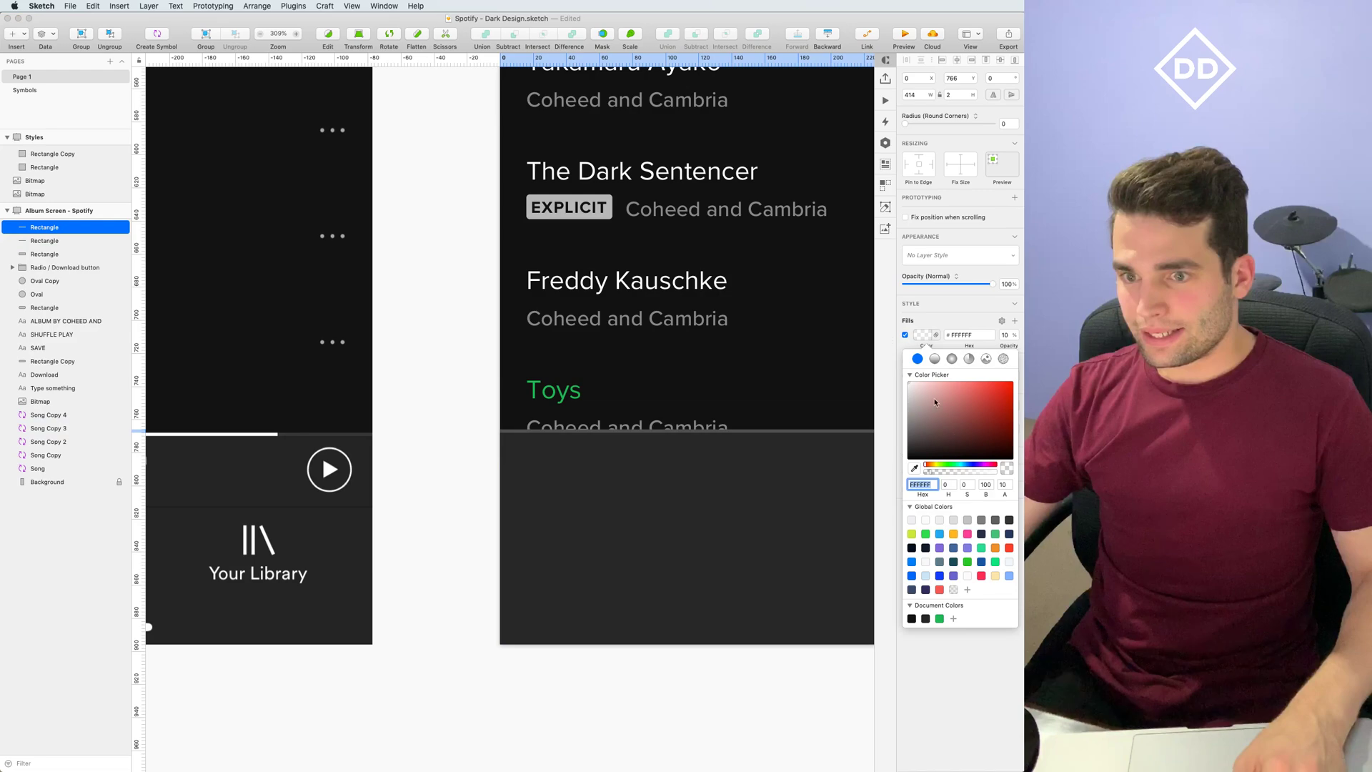
pyautogui.moveTo(961, 472); pyautogui.dragTo(998, 472)
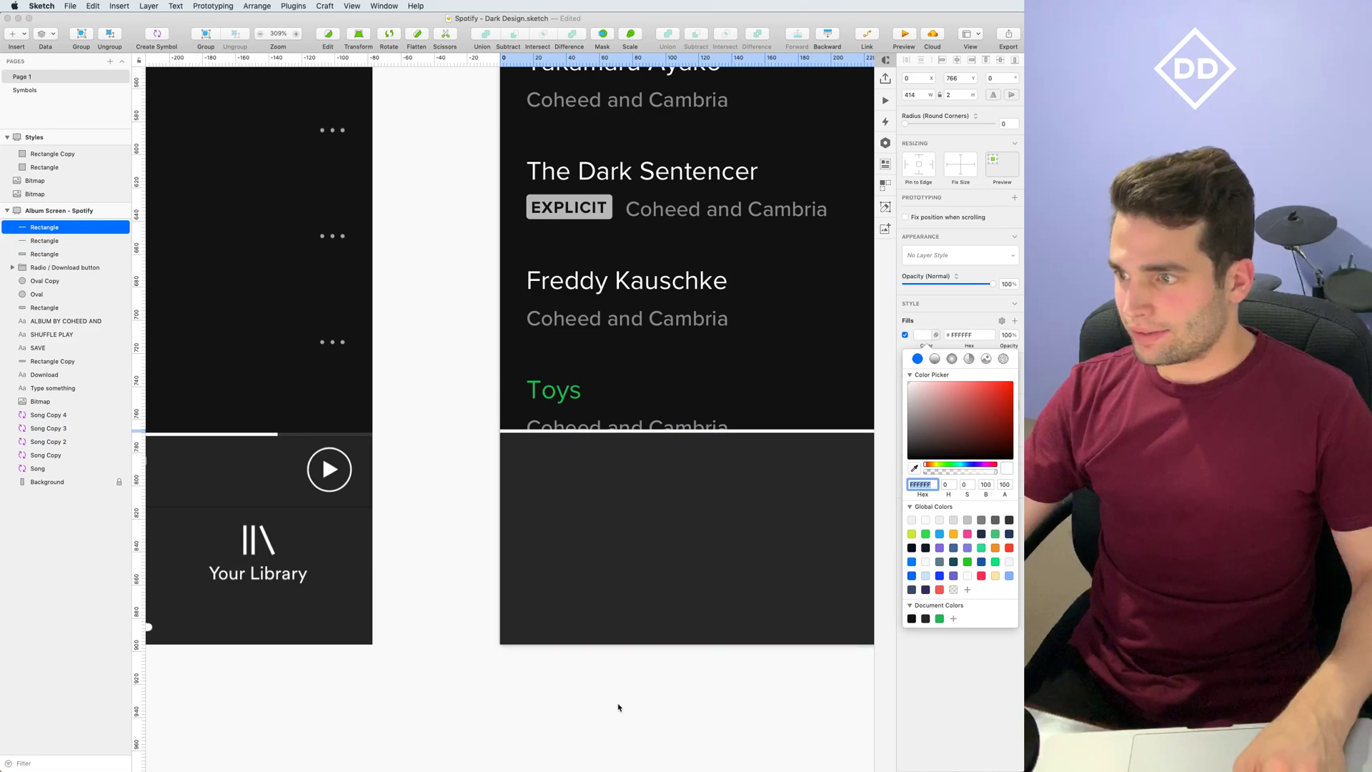
# Halve the solid white line's width to 207 px
pyautogui.scroll(-5, 619, 707)
pyautogui.scroll(8, 634, 696)
pyautogui.scroll(5, 685, 516)
pyautogui.click(913, 95)
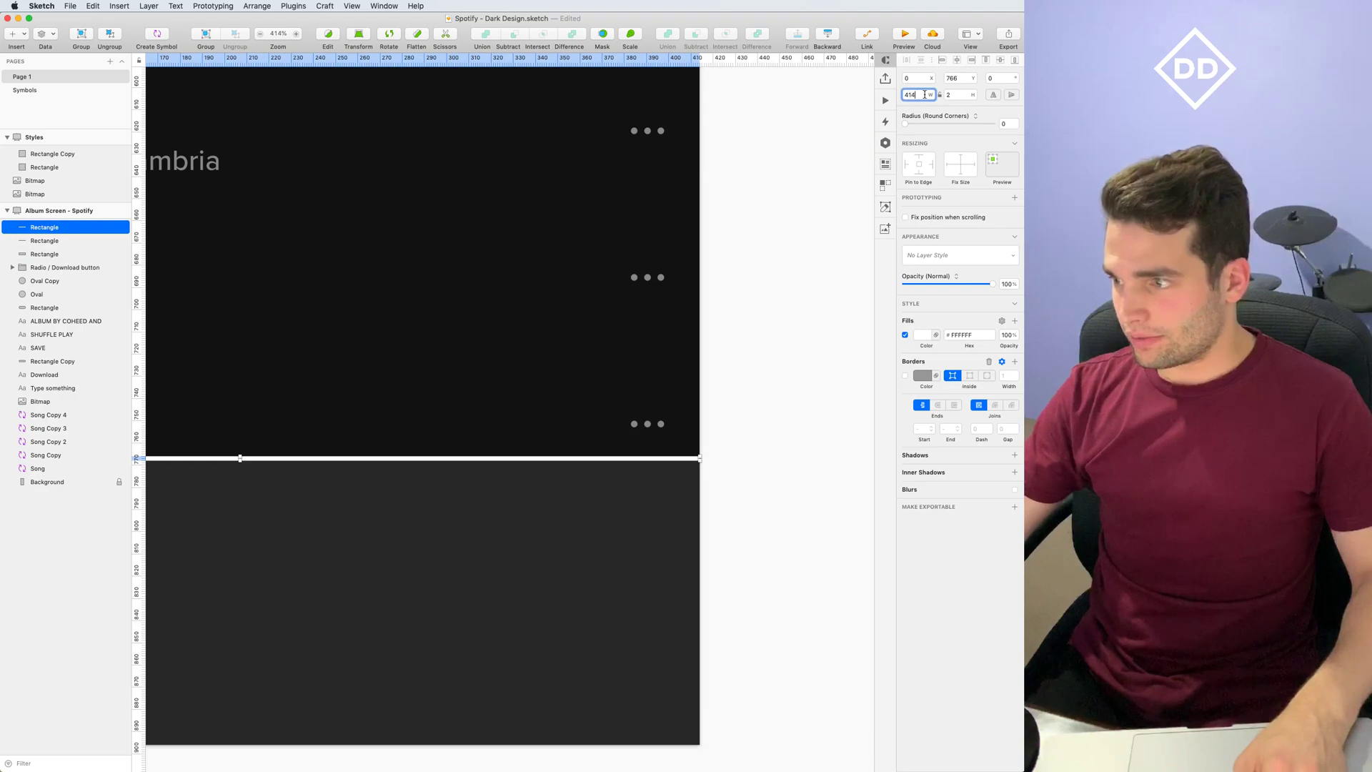
pyautogui.write('/2')
pyautogui.press('Return')
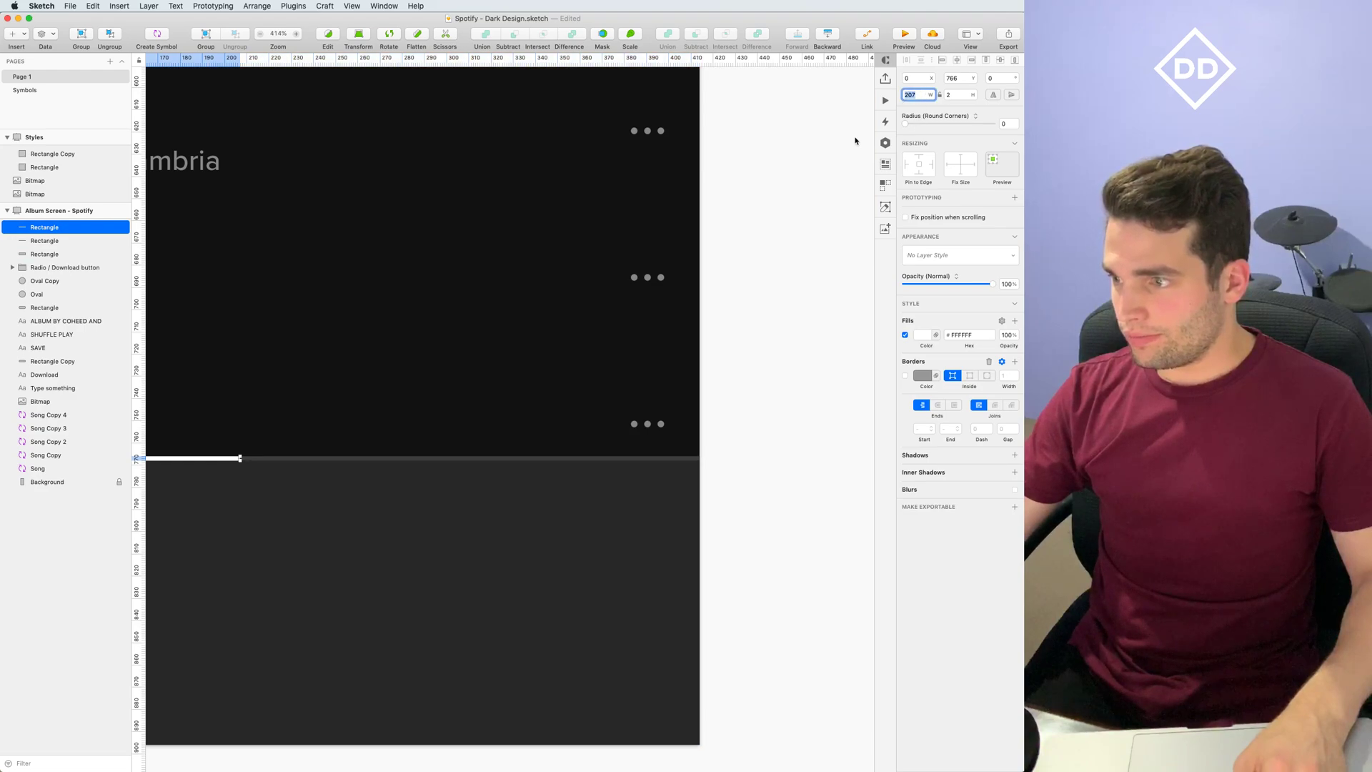
pyautogui.click(766, 276)
# Group the white progress line with the translucent line beneath it and name the group "Play time bar"
pyautogui.scroll(-5, 753, 465)
pyautogui.scroll(5, 649, 594)
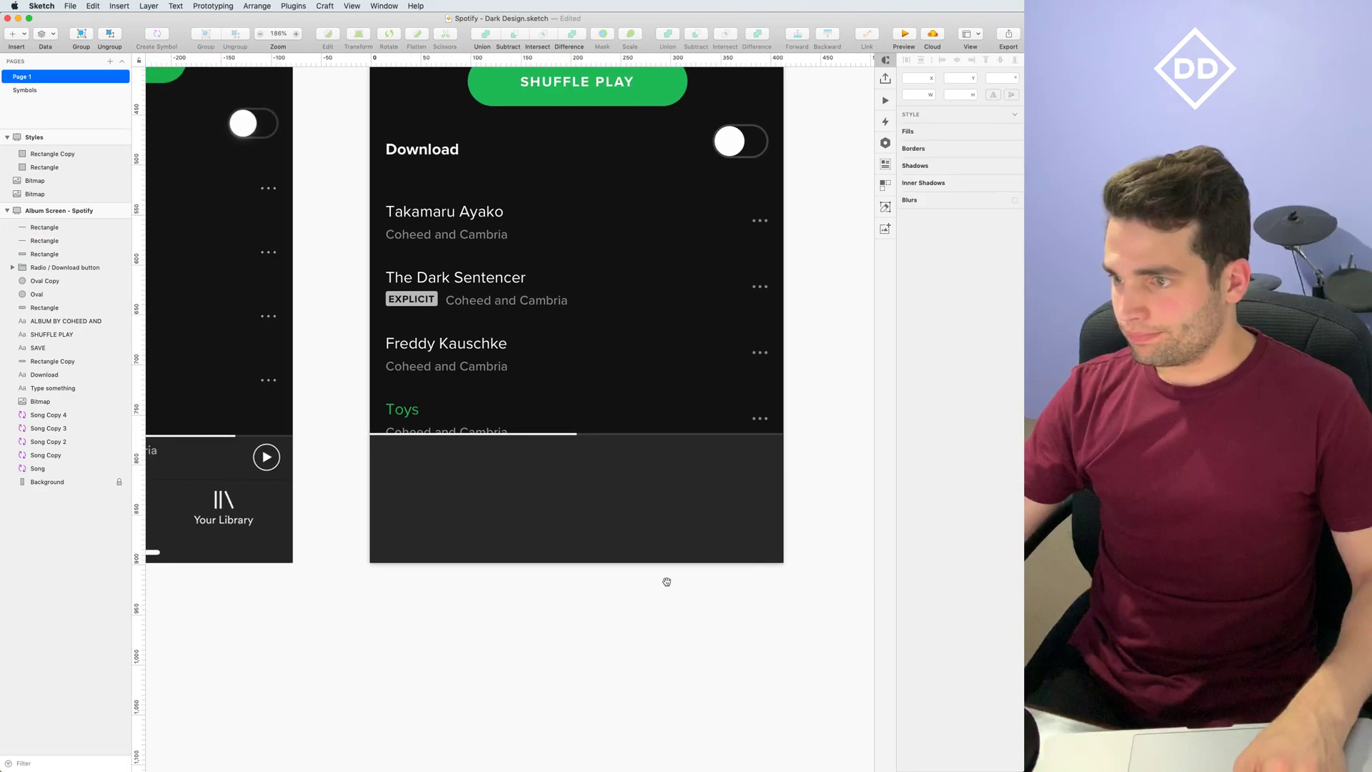
pyautogui.click(572, 433)
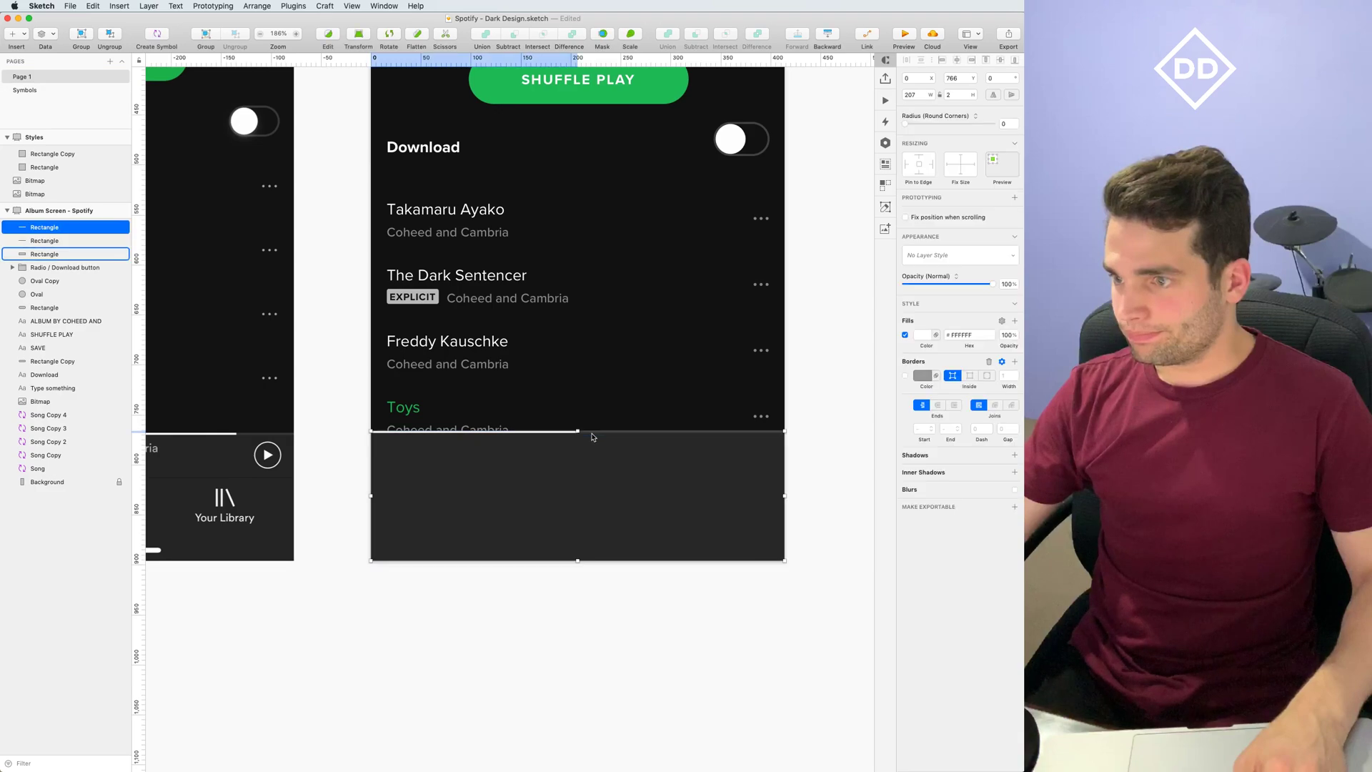
pyautogui.click(570, 434)
pyautogui.keyDown('shift'); pyautogui.click(570, 434); pyautogui.keyUp('shift')
pyautogui.press('super+g')
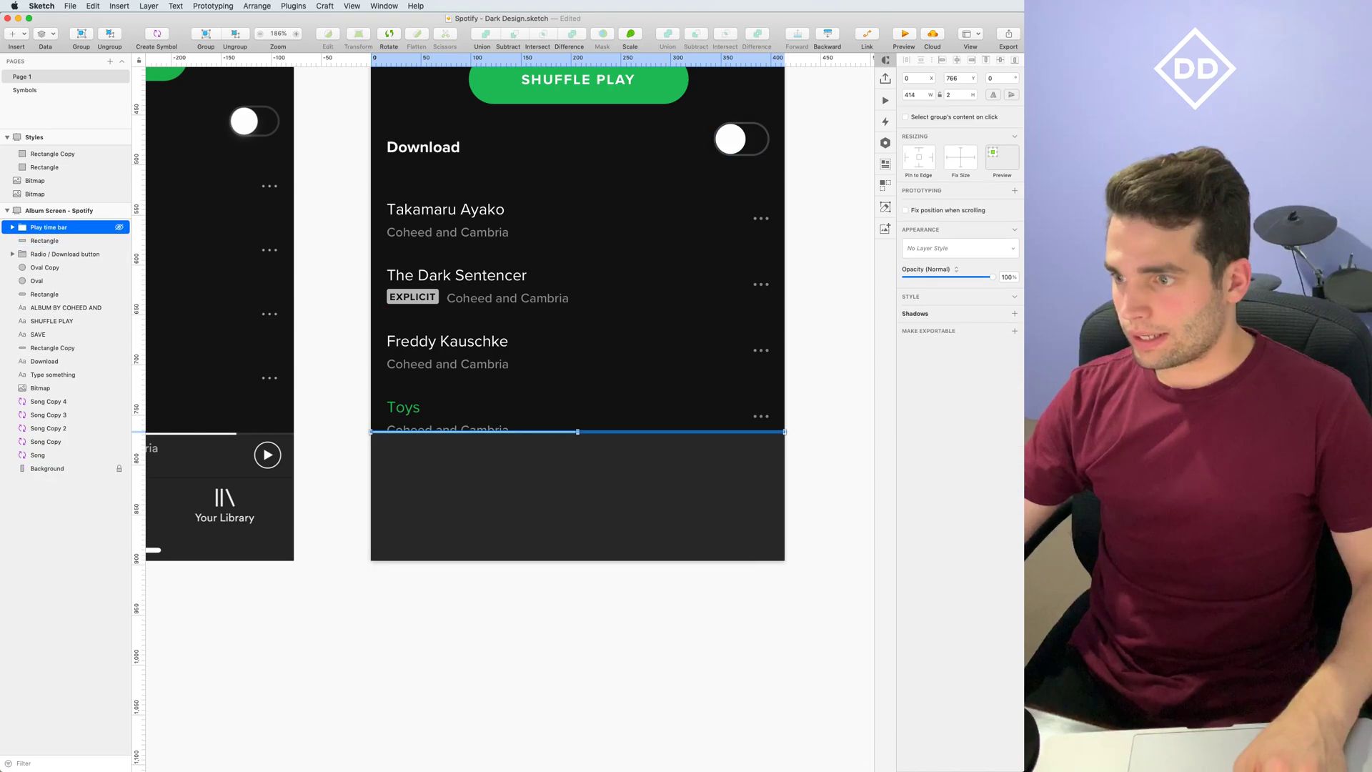
pyautogui.click(558, 622)
# Place a copy of the Play time bar group further down the player bar at Y 818, matching the reference's divider
pyautogui.hscroll(-10, 500, 622)
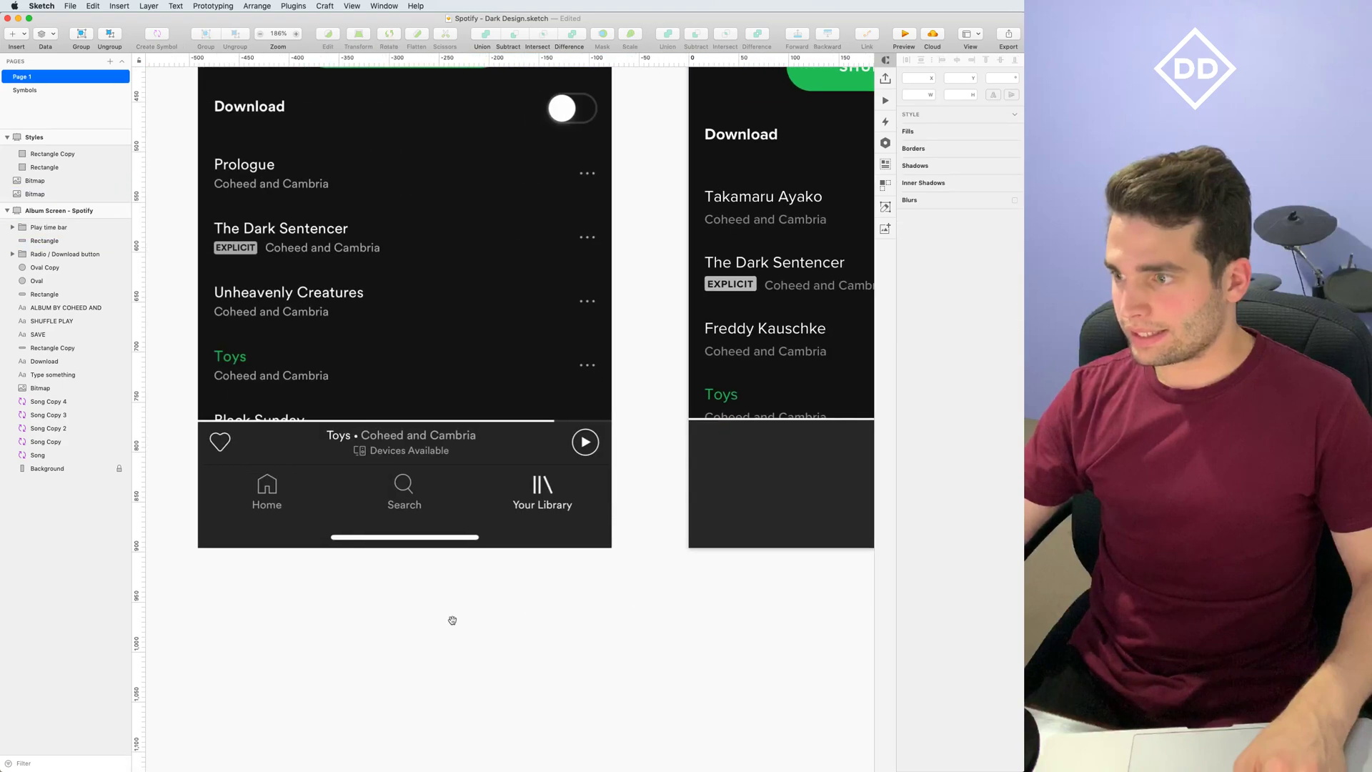
pyautogui.scroll(8, 487, 616)
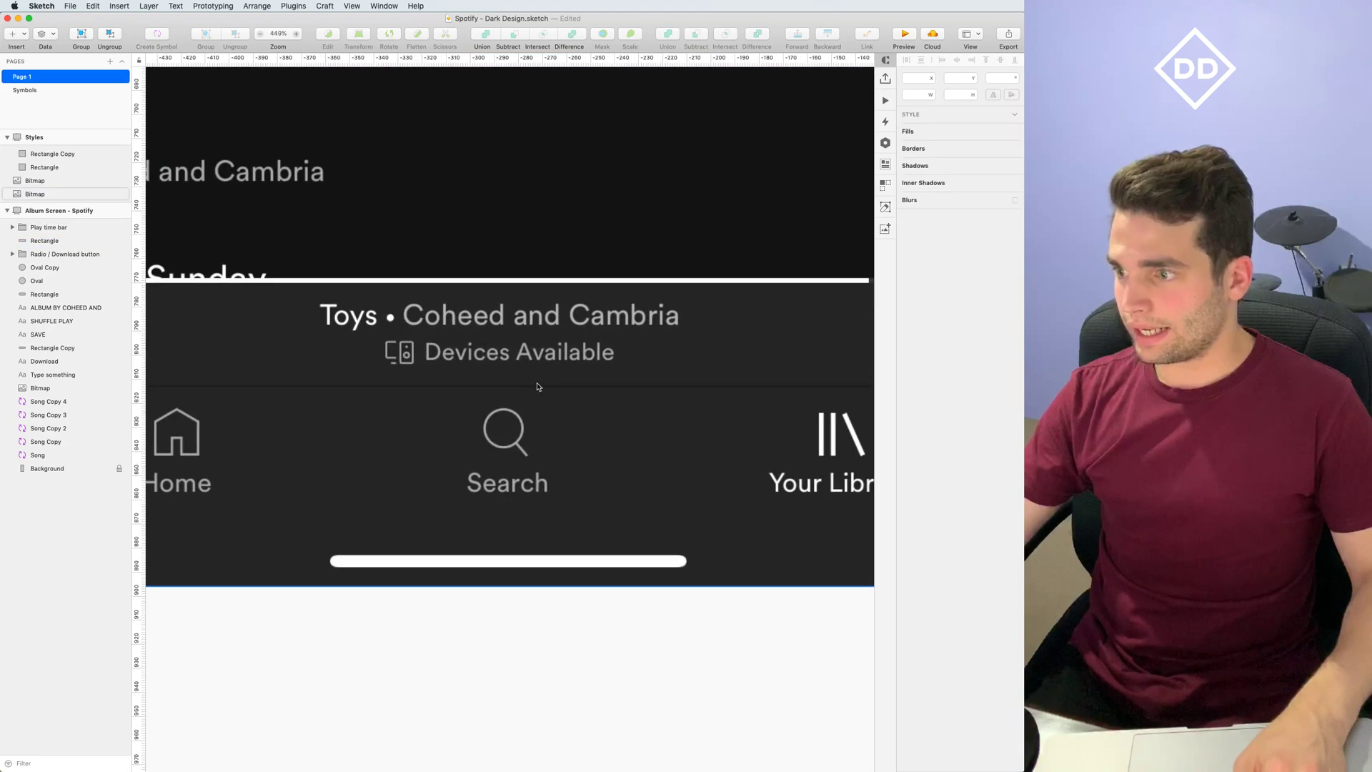
pyautogui.scroll(-8, 558, 393)
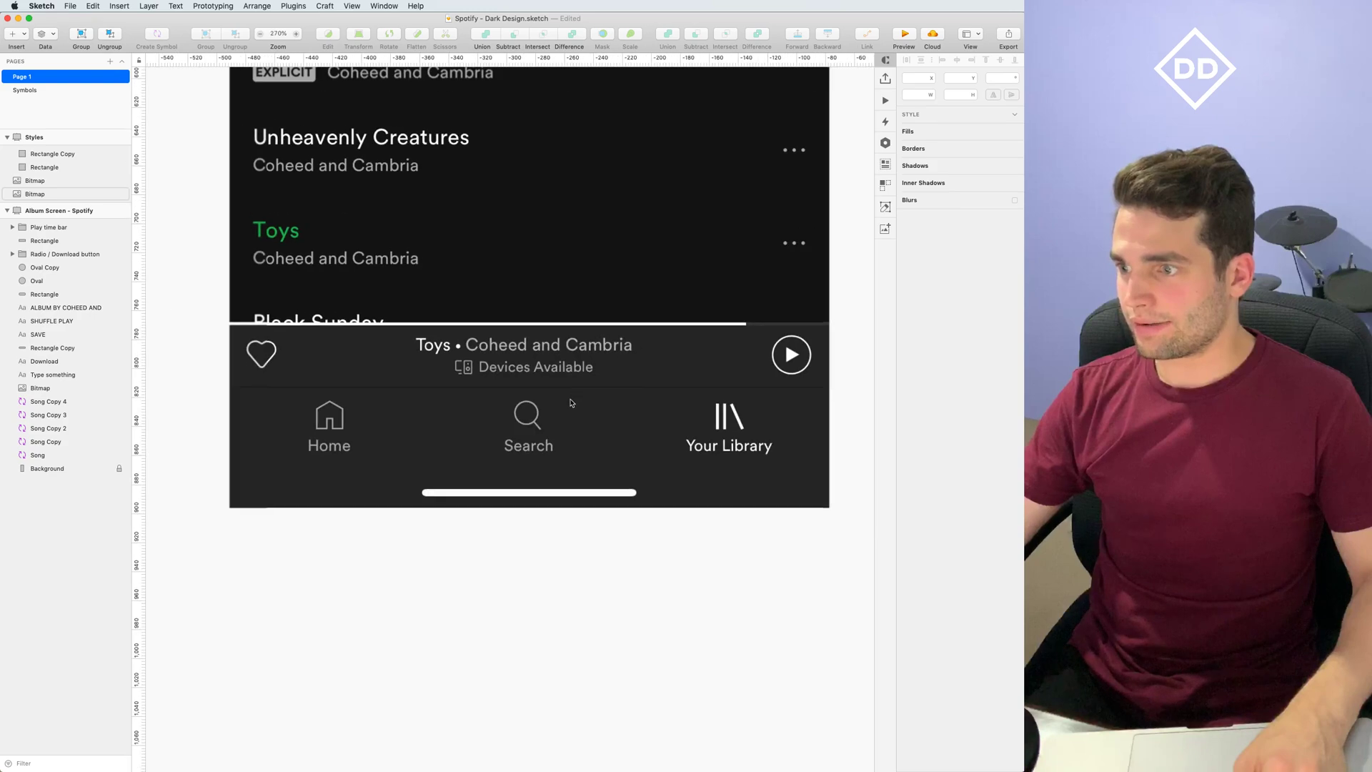
pyautogui.hscroll(10, 686, 569)
pyautogui.scroll(4, 568, 379)
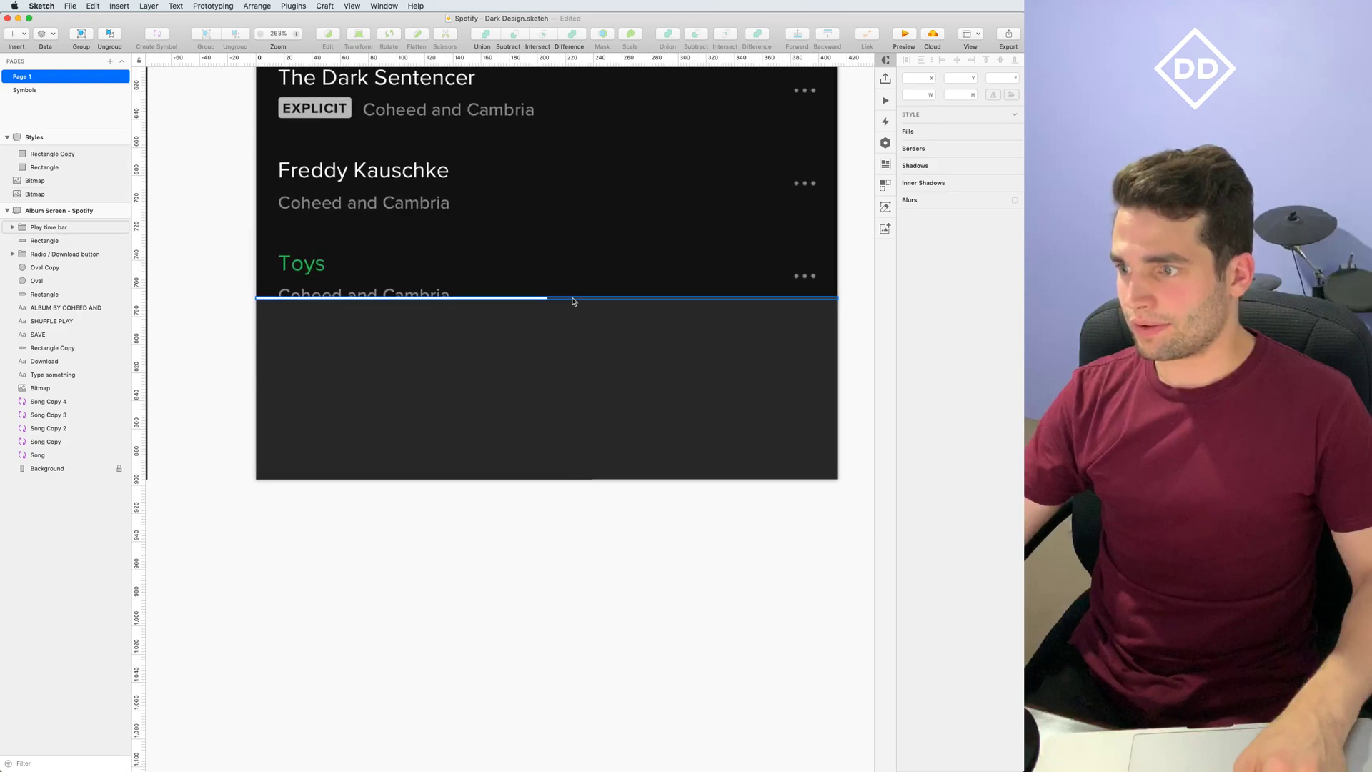
pyautogui.click(572, 300)
pyautogui.moveTo(573, 300); pyautogui.dragTo(577, 371)
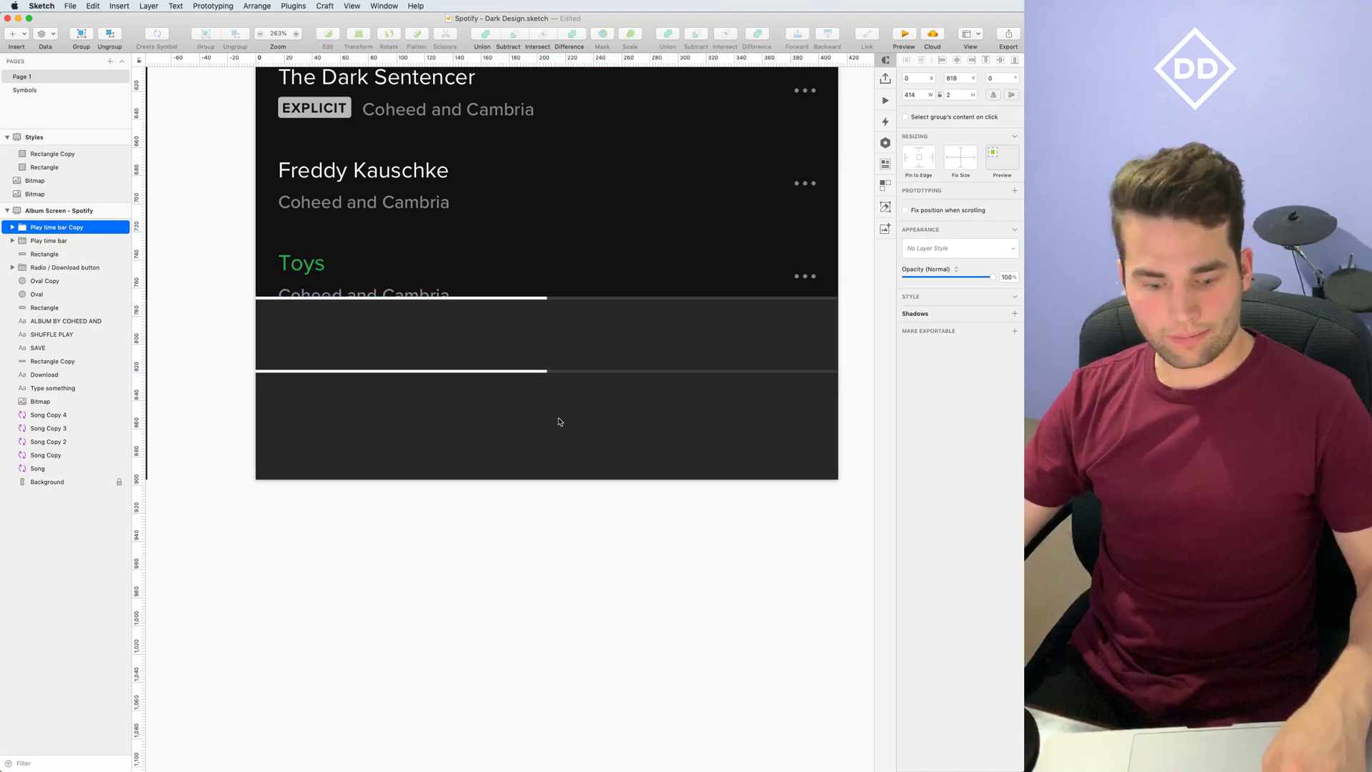
# Ungroup the copied Play time bar and delete its solid white progress line
pyautogui.click(545, 374)
pyautogui.click(546, 372)
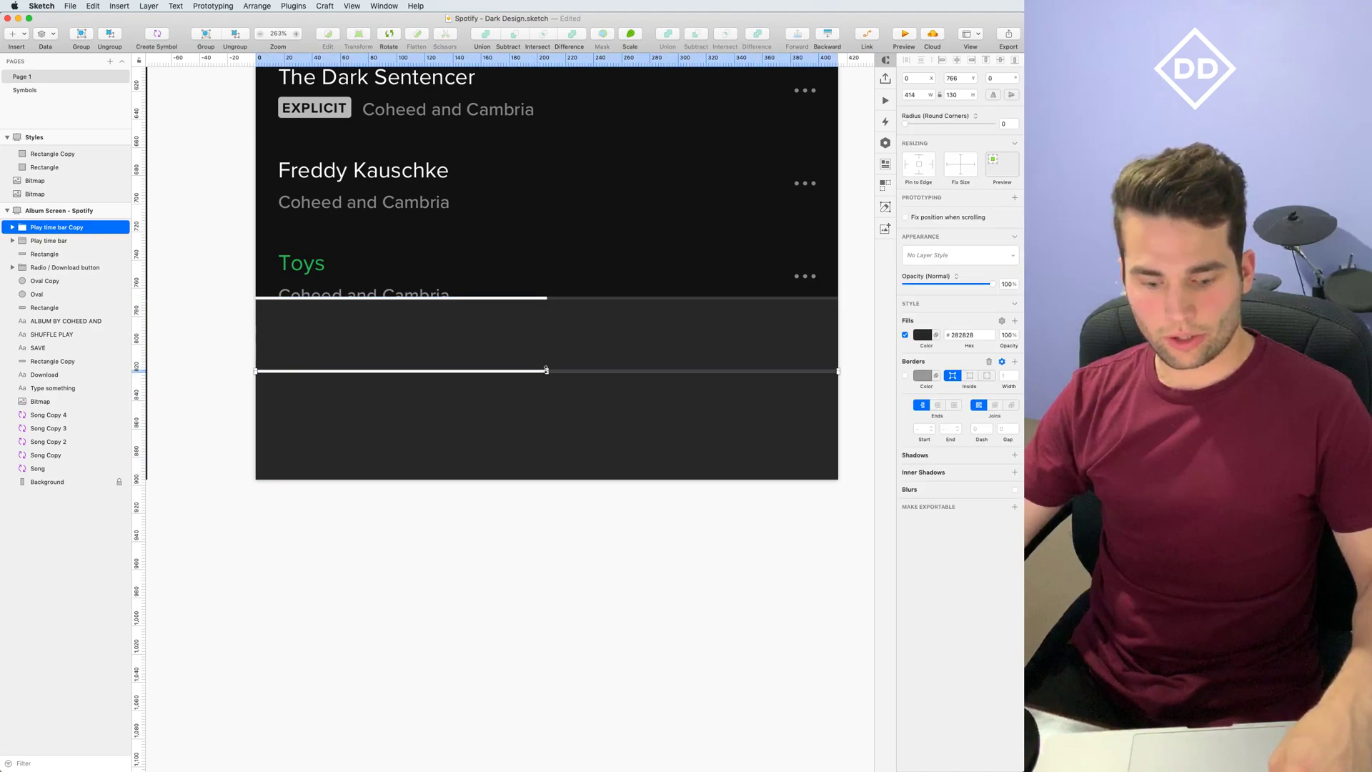
pyautogui.rightClick(542, 370)
pyautogui.click(579, 583)
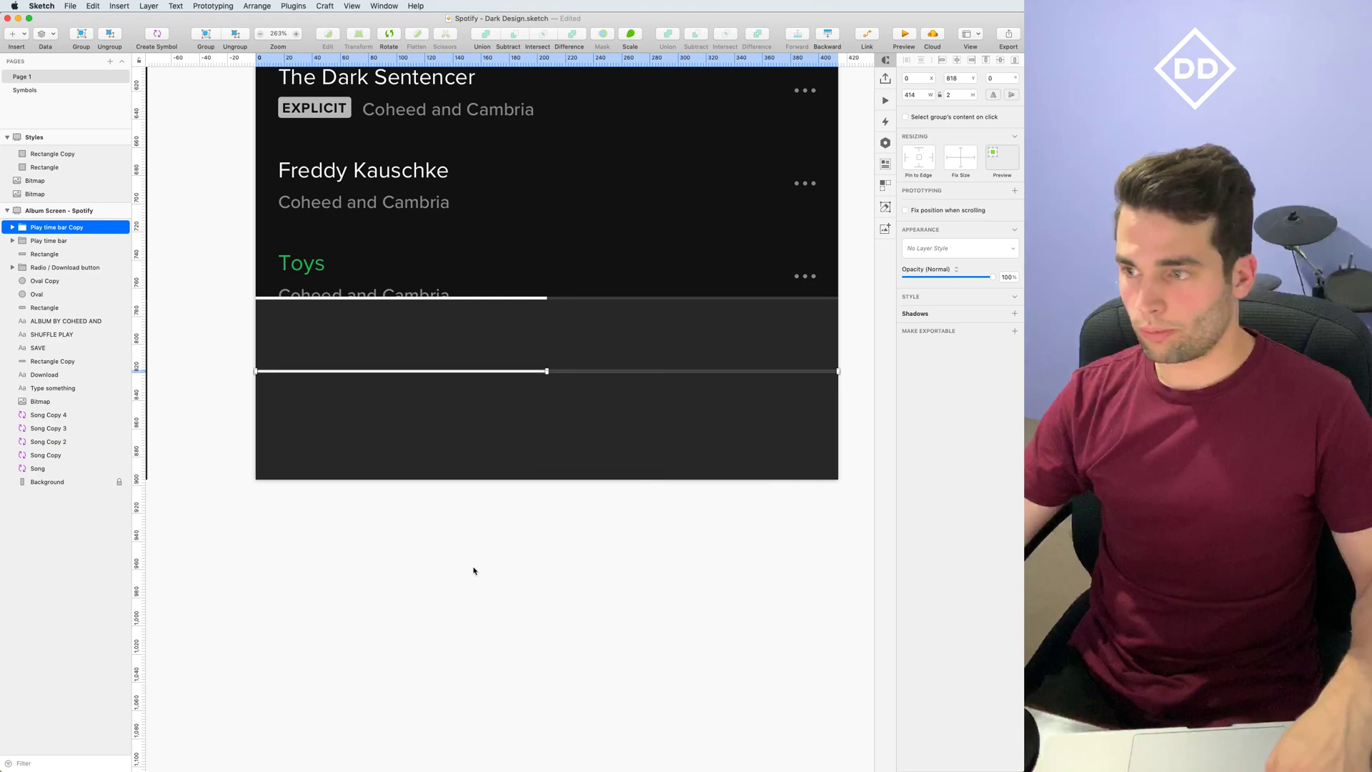
pyautogui.click(543, 372)
pyautogui.press('BackSpace')
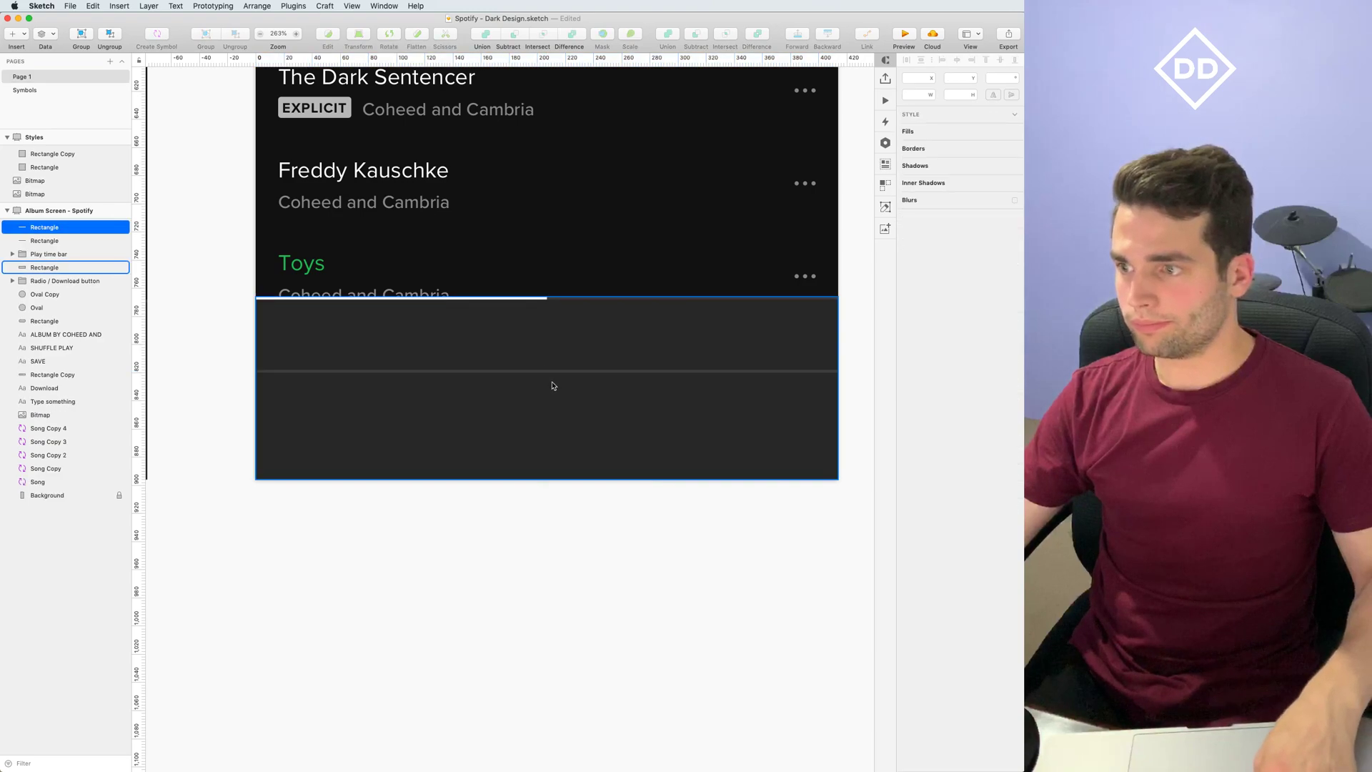
# Set the remaining divider line's height to 1 px and fill it with #000000 at 20% opacity
pyautogui.click(560, 373)
pyautogui.click(975, 97)
pyautogui.click(922, 335)
pyautogui.click(912, 548)
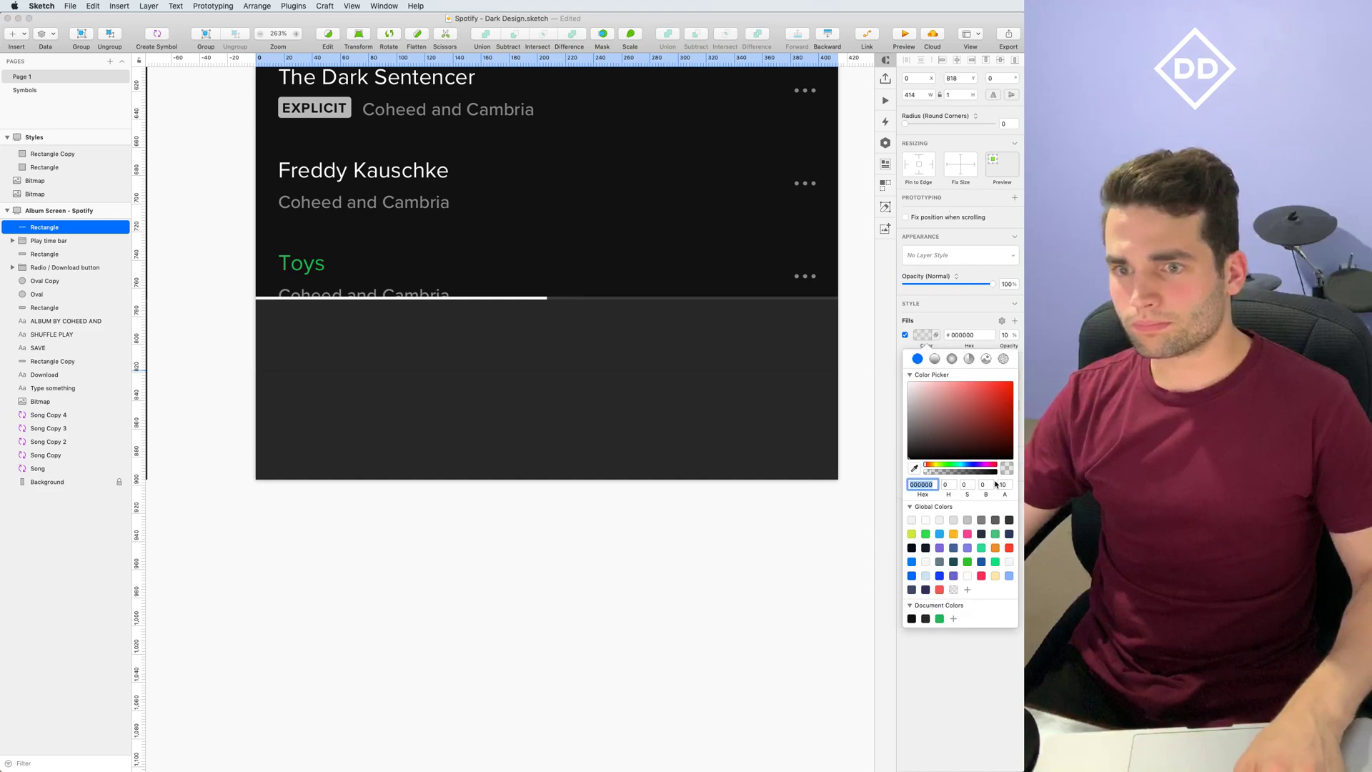
pyautogui.press('Return')
pyautogui.press('Return')
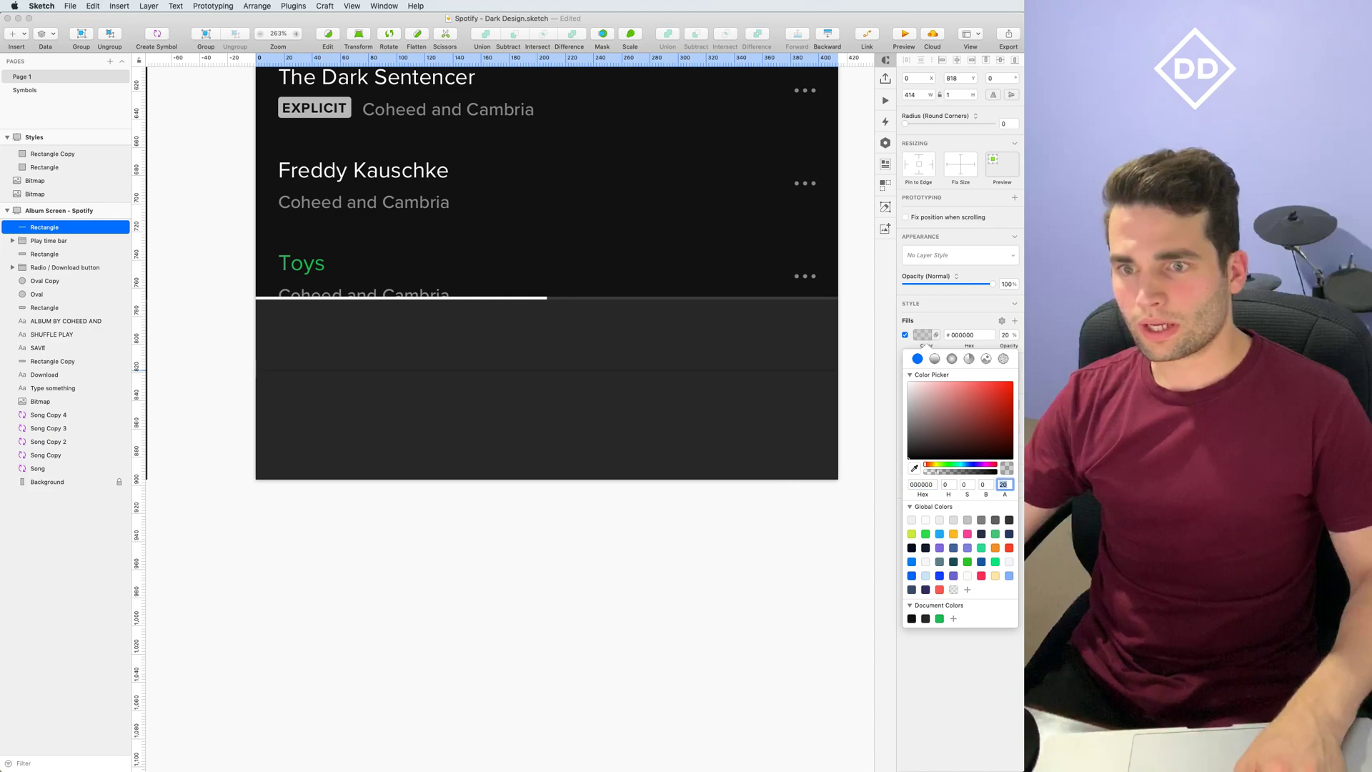
pyautogui.click(724, 607)
# Compare the player bar and its divider with the reference screen's bottom bar
pyautogui.scroll(-3, 616, 597)
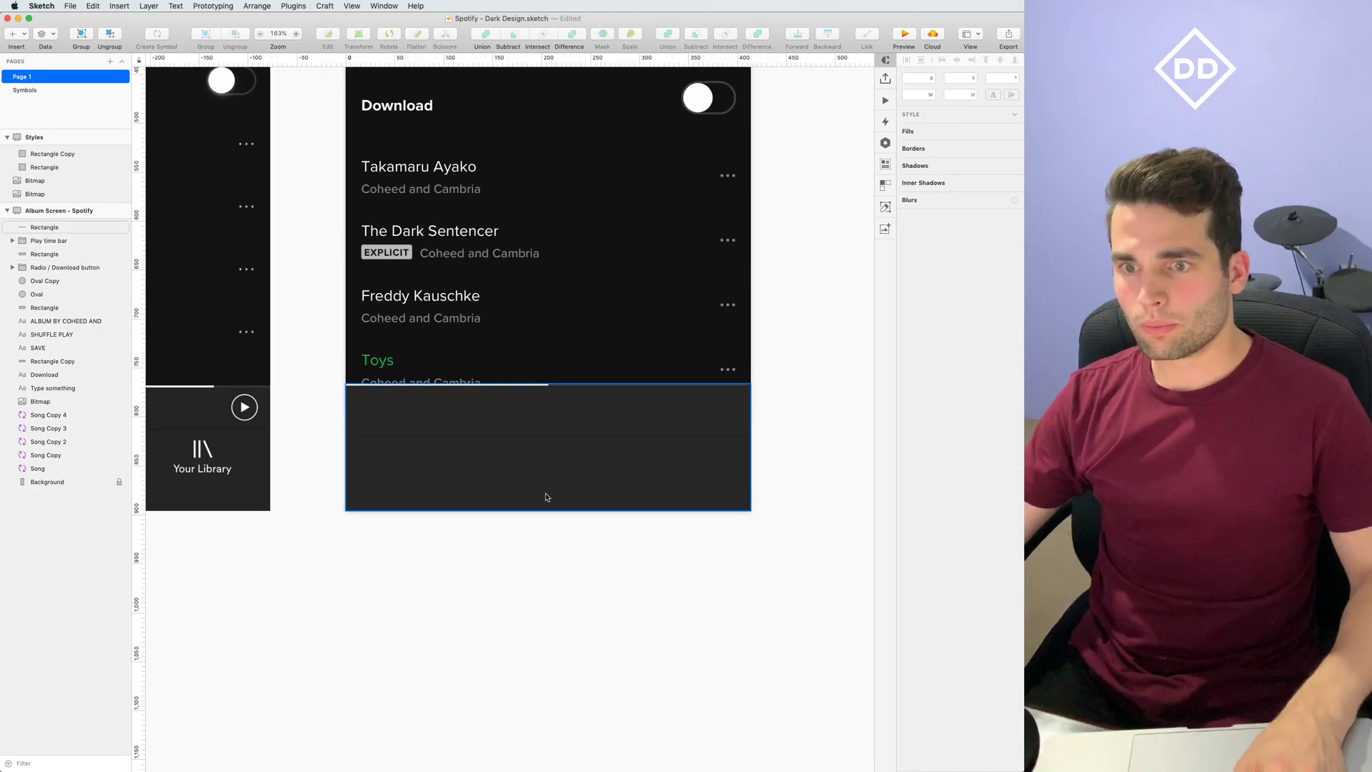
pyautogui.click(545, 435)
pyautogui.click(461, 562)
pyautogui.hscroll(-10, 720, 557)
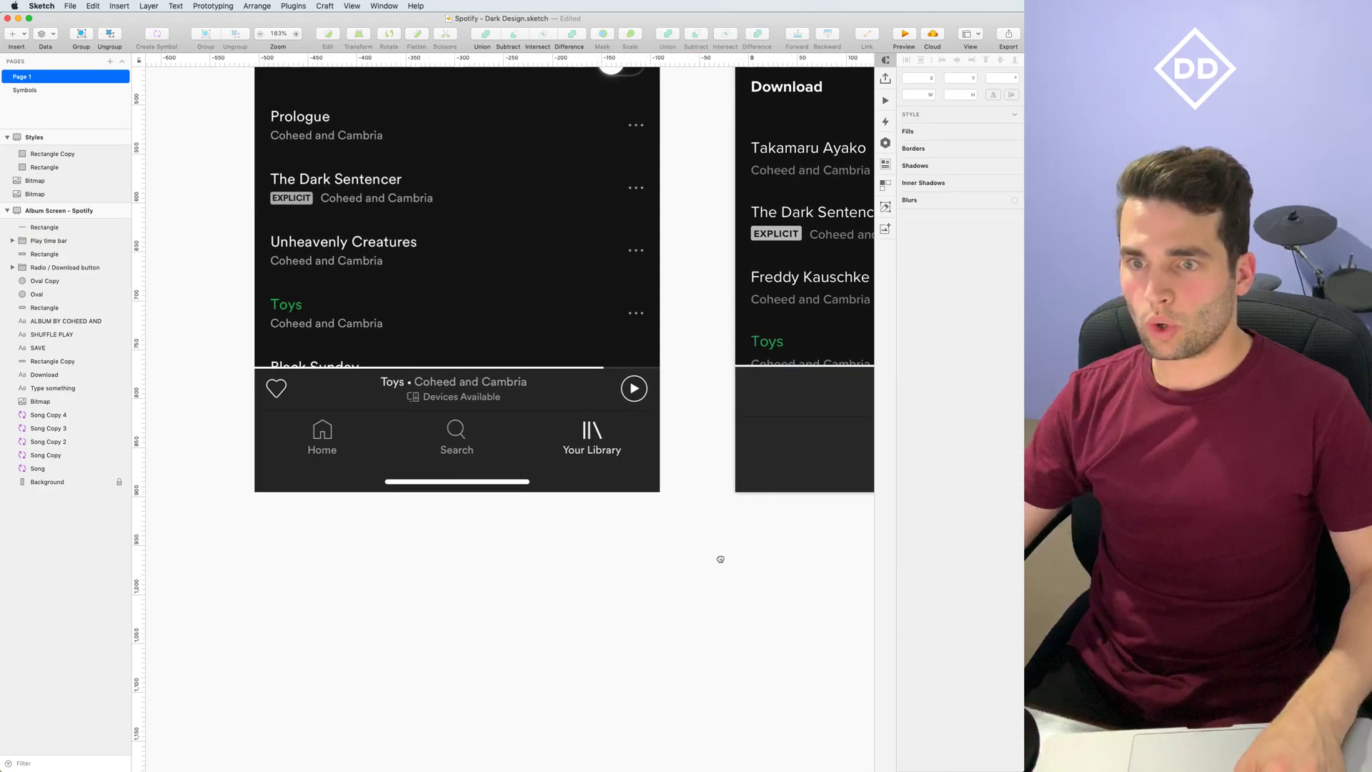
pyautogui.hscroll(8, 591, 548)
pyautogui.scroll(2, 579, 595)
pyautogui.scroll(-5, 579, 595)
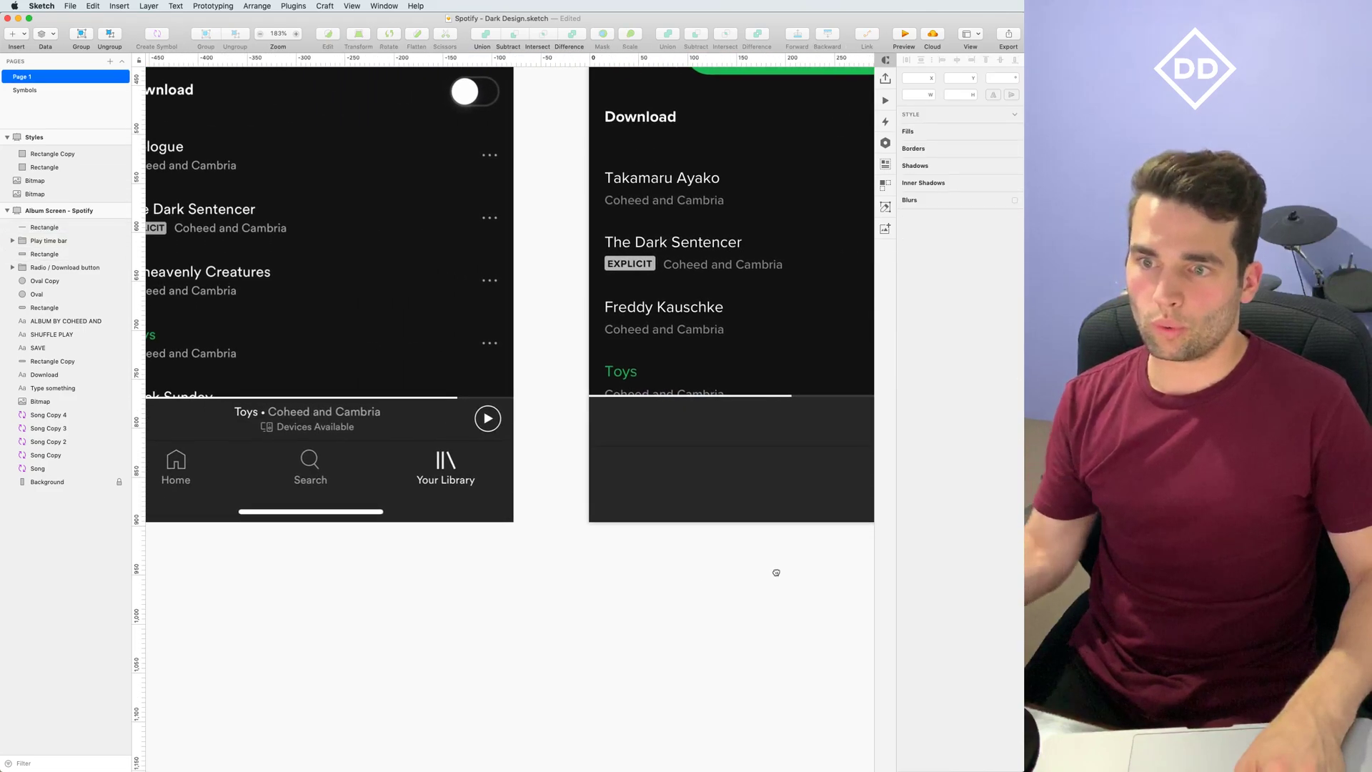
# Place a copy of the "ALBUM BY COHEED AND CAMBRIA" text in the player bar at X 108, Y 780
pyautogui.hscroll(-1, 575, 588)
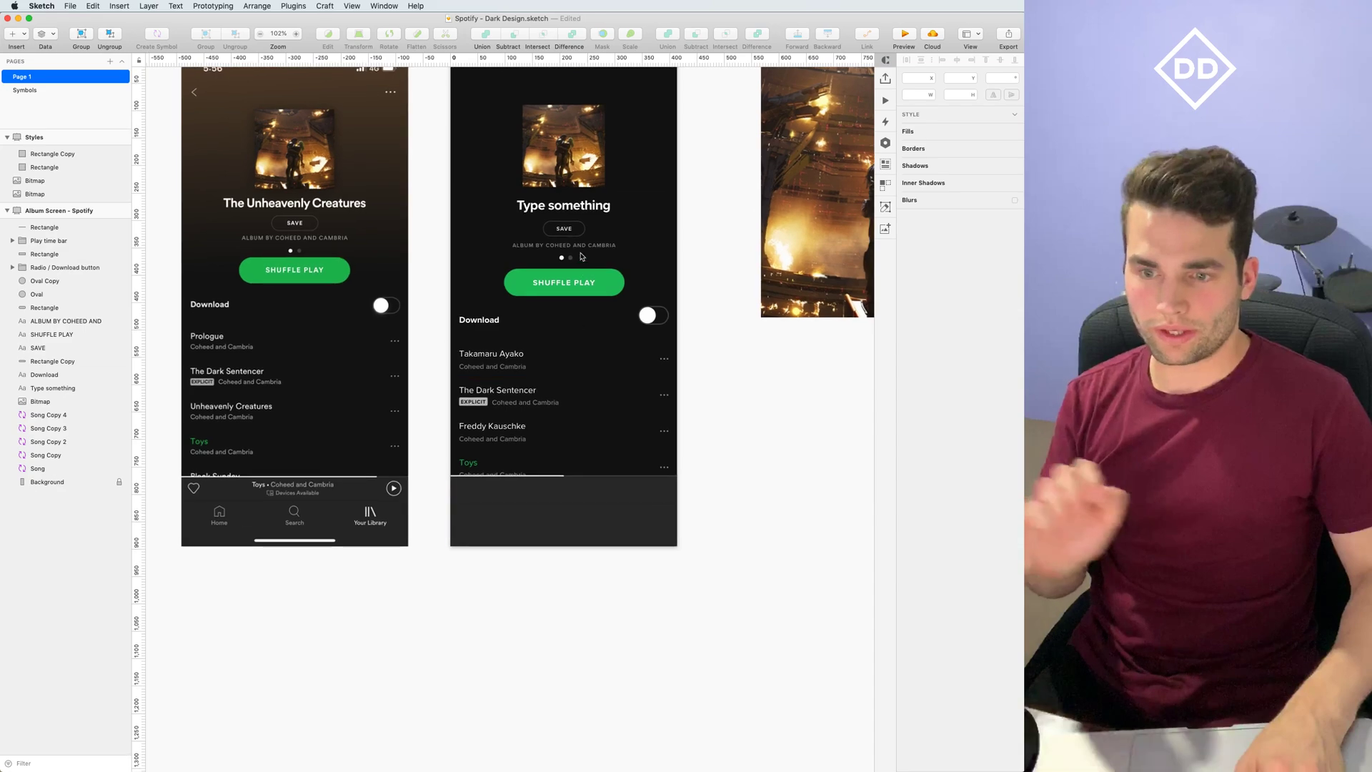
pyautogui.click(499, 360)
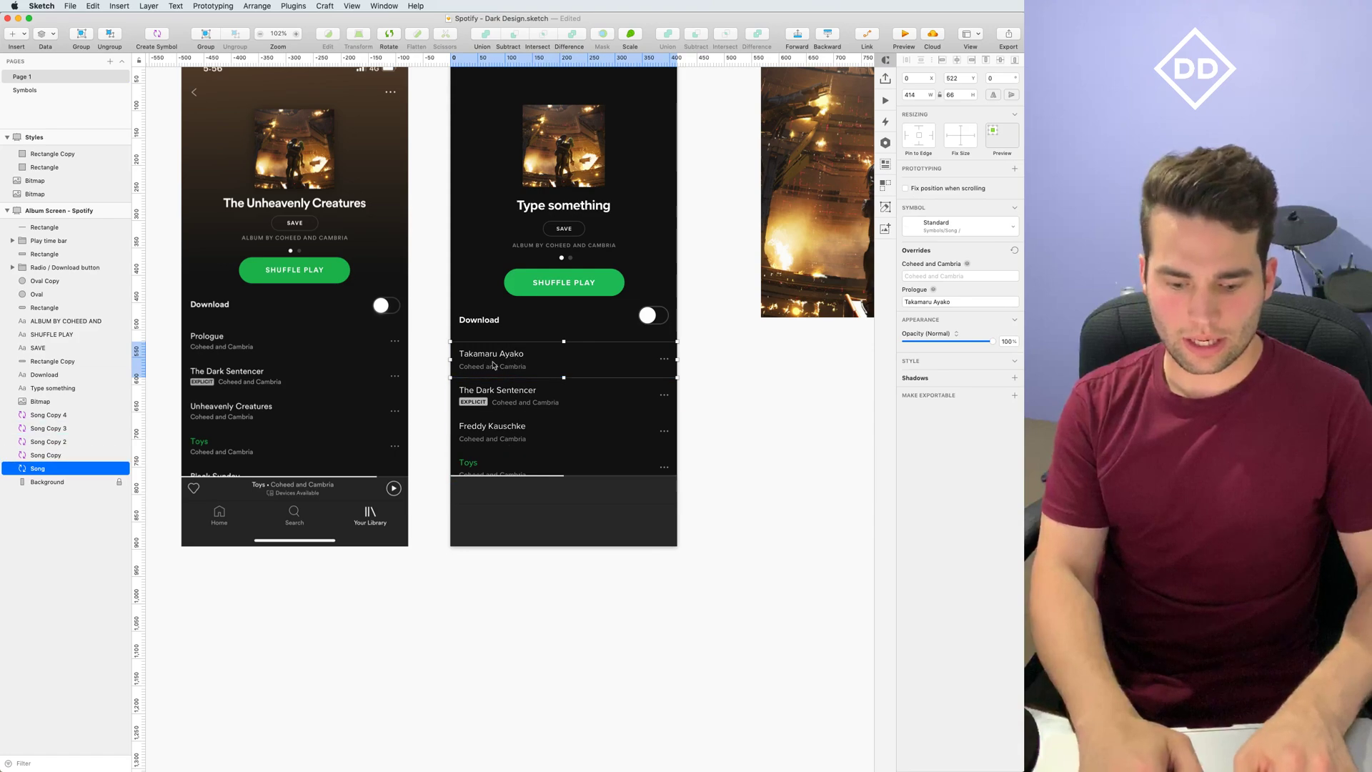
pyautogui.press('Escape')
pyautogui.moveTo(593, 250); pyautogui.dragTo(524, 480)
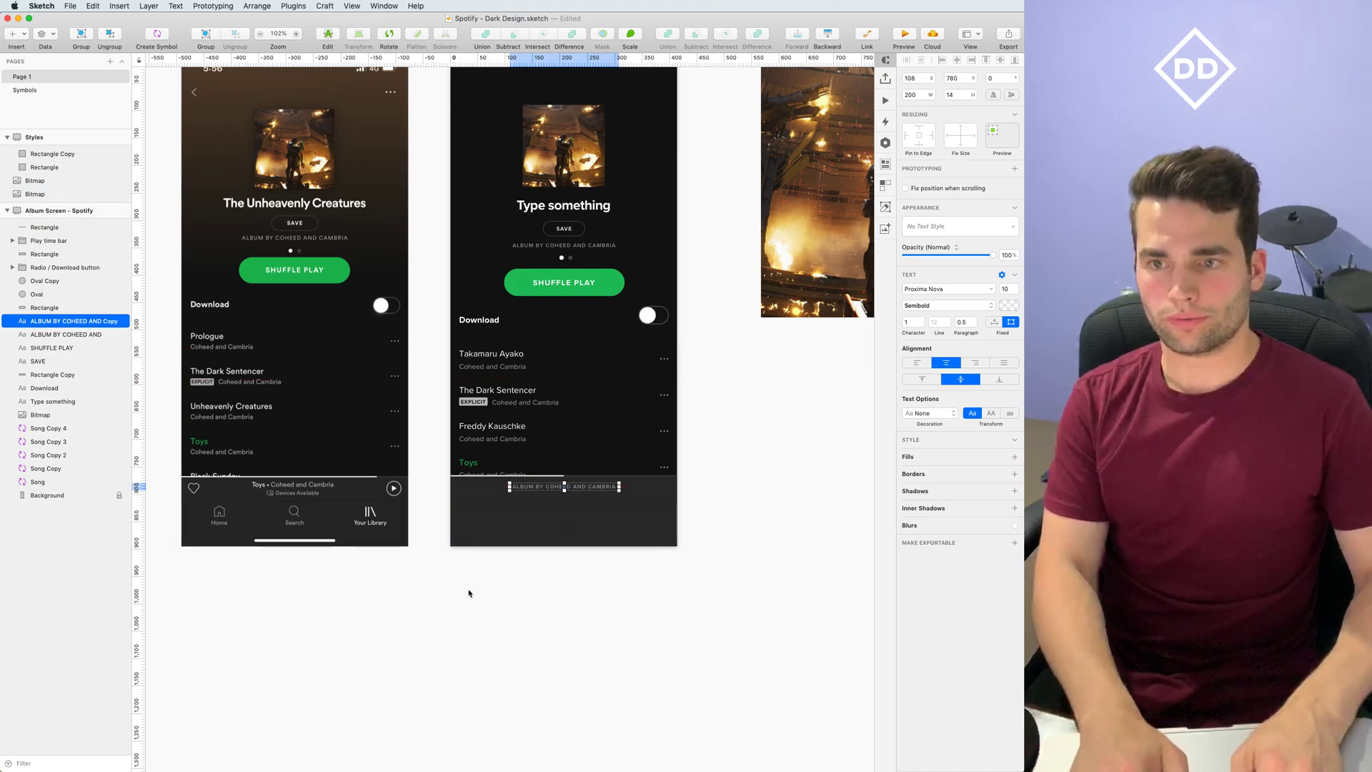
# Replace the content of the copied text in the player bar with "Toys"
pyautogui.scroll(5, 483, 512)
pyautogui.doubleClick(556, 471)
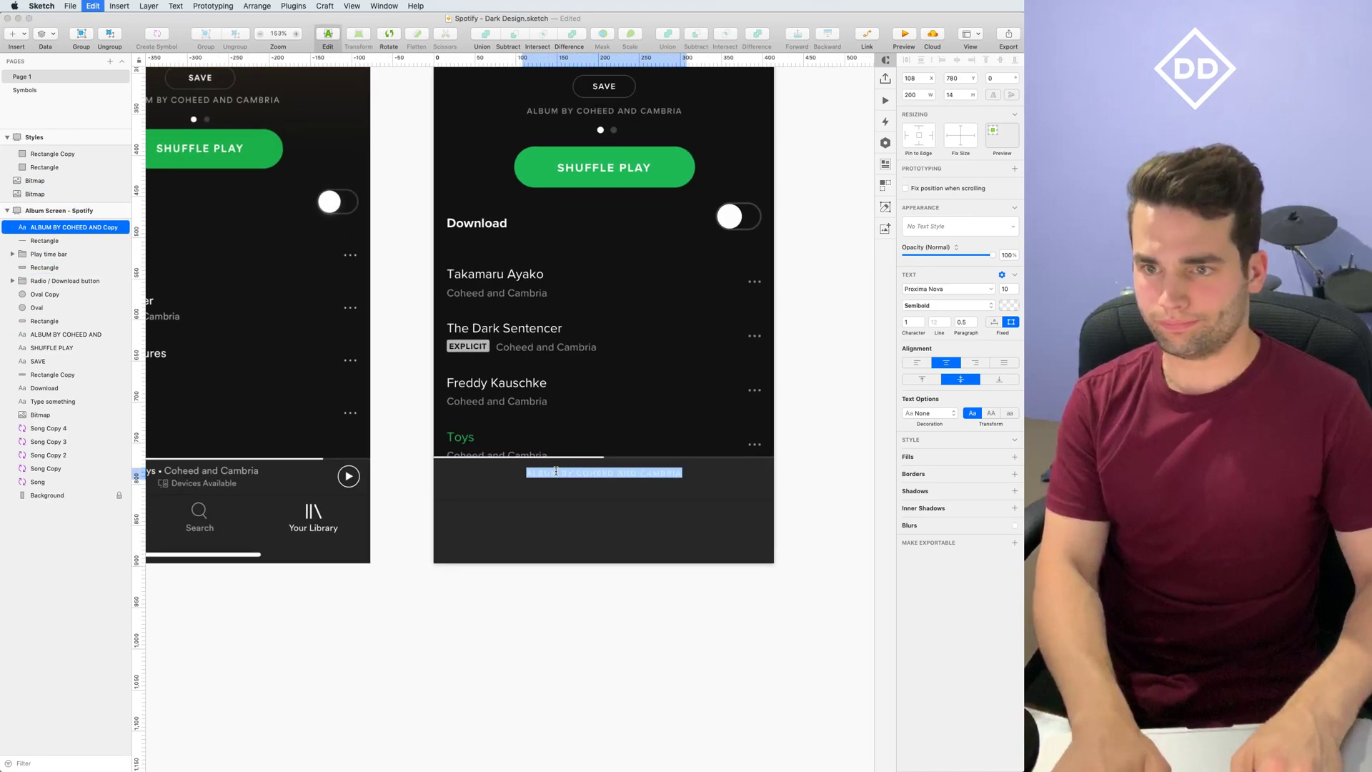
pyautogui.write('T')
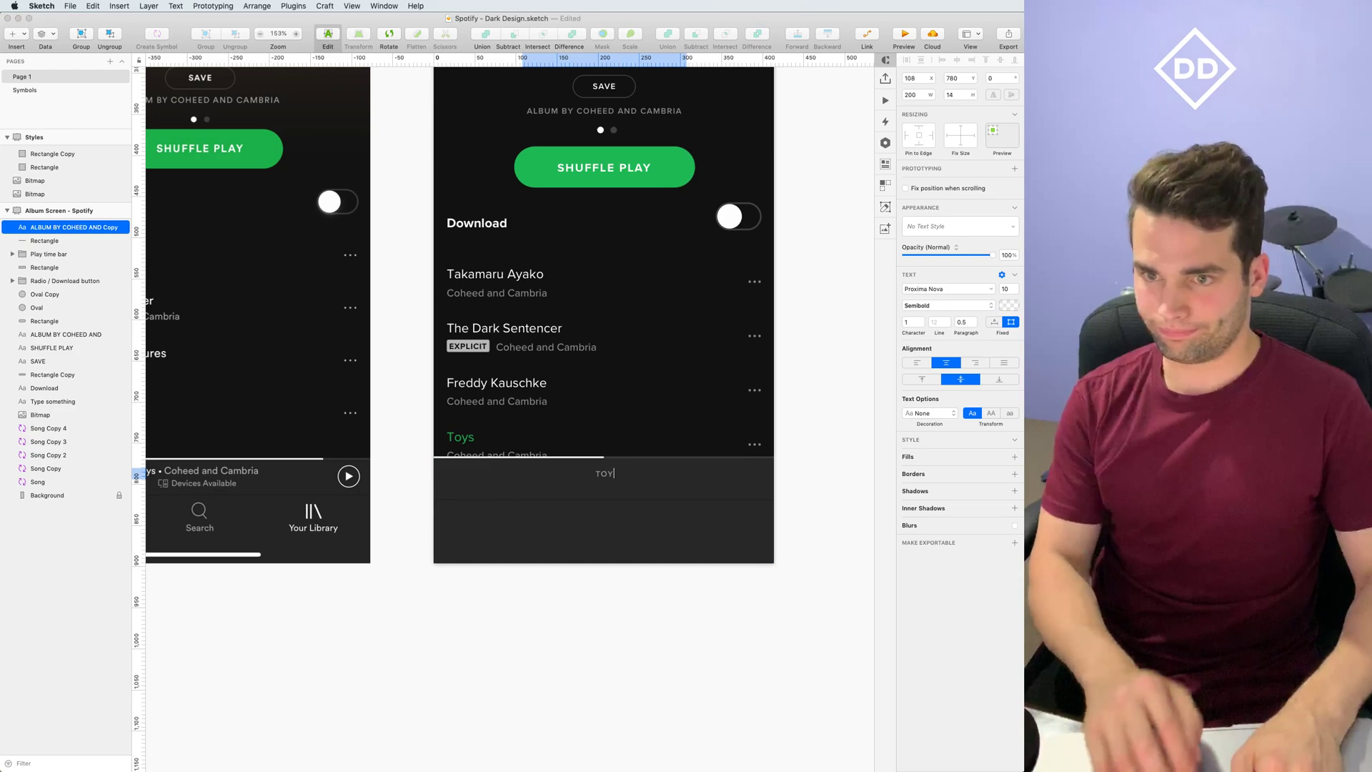
pyautogui.write('oys,')
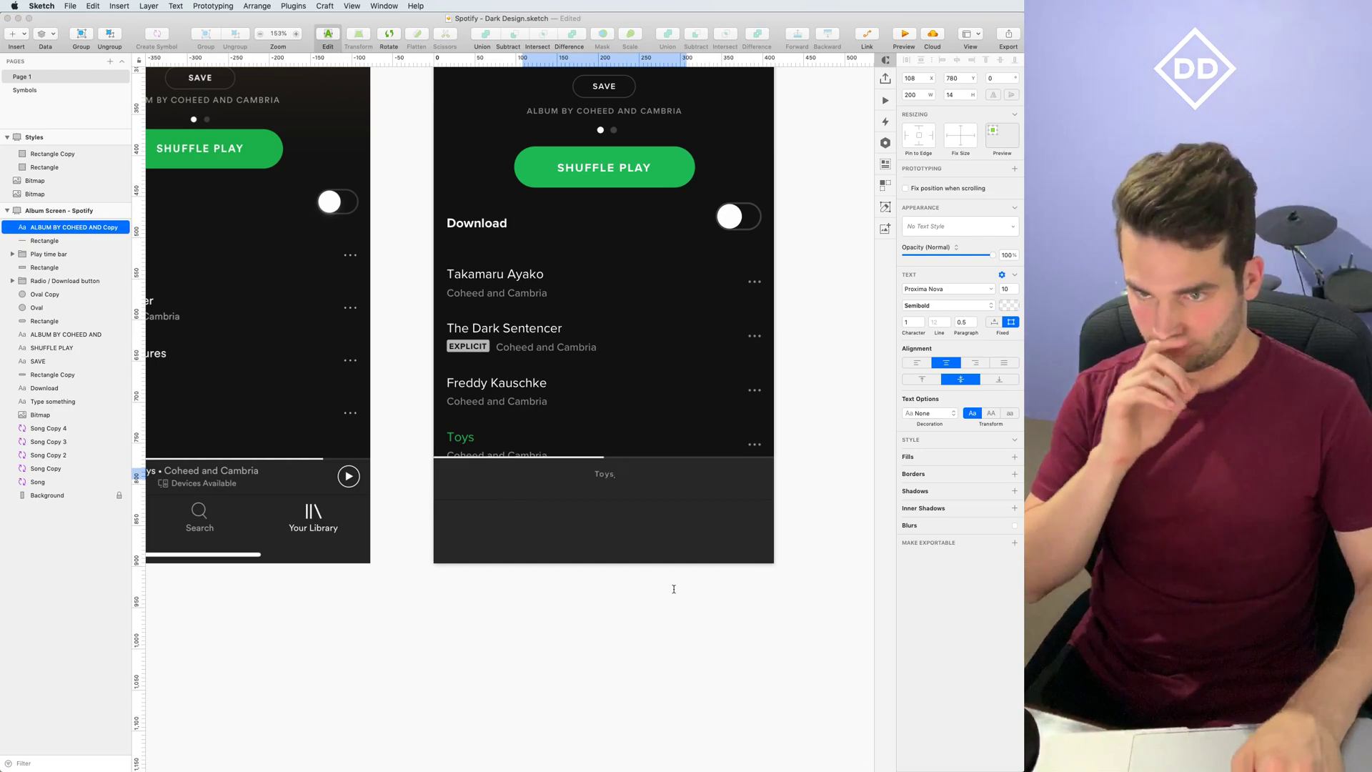
pyautogui.press('Escape')
# Widen the player bar's text box to 210 and extend its content to "Toys Coheed and Cambria"
pyautogui.scroll(-2, 682, 500)
pyautogui.hscroll(-2, 682, 501)
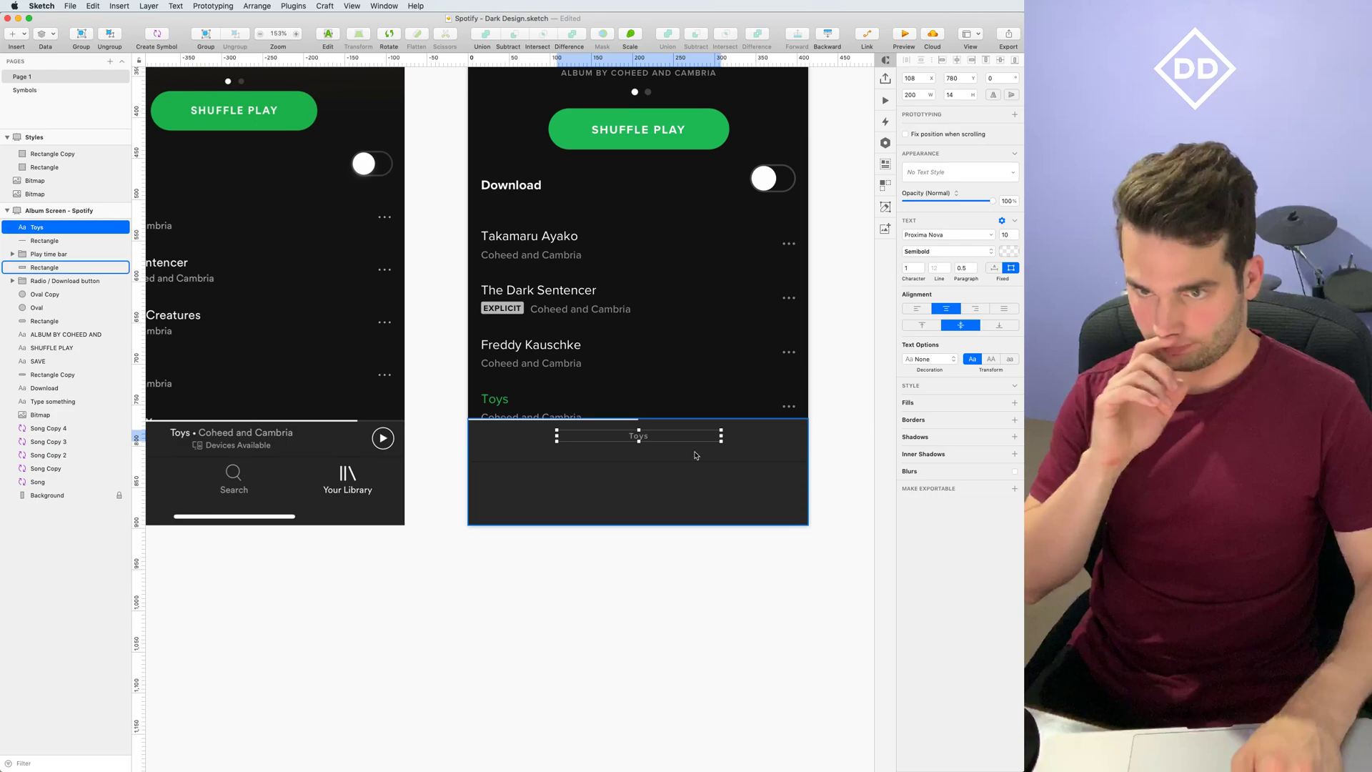
pyautogui.moveTo(722, 436)
pyautogui.mouseDown()
pyautogui.moveTo(605, 434)
pyautogui.moveTo(730, 434)
pyautogui.mouseUp()
pyautogui.doubleClick(663, 434)
pyautogui.click(664, 437)
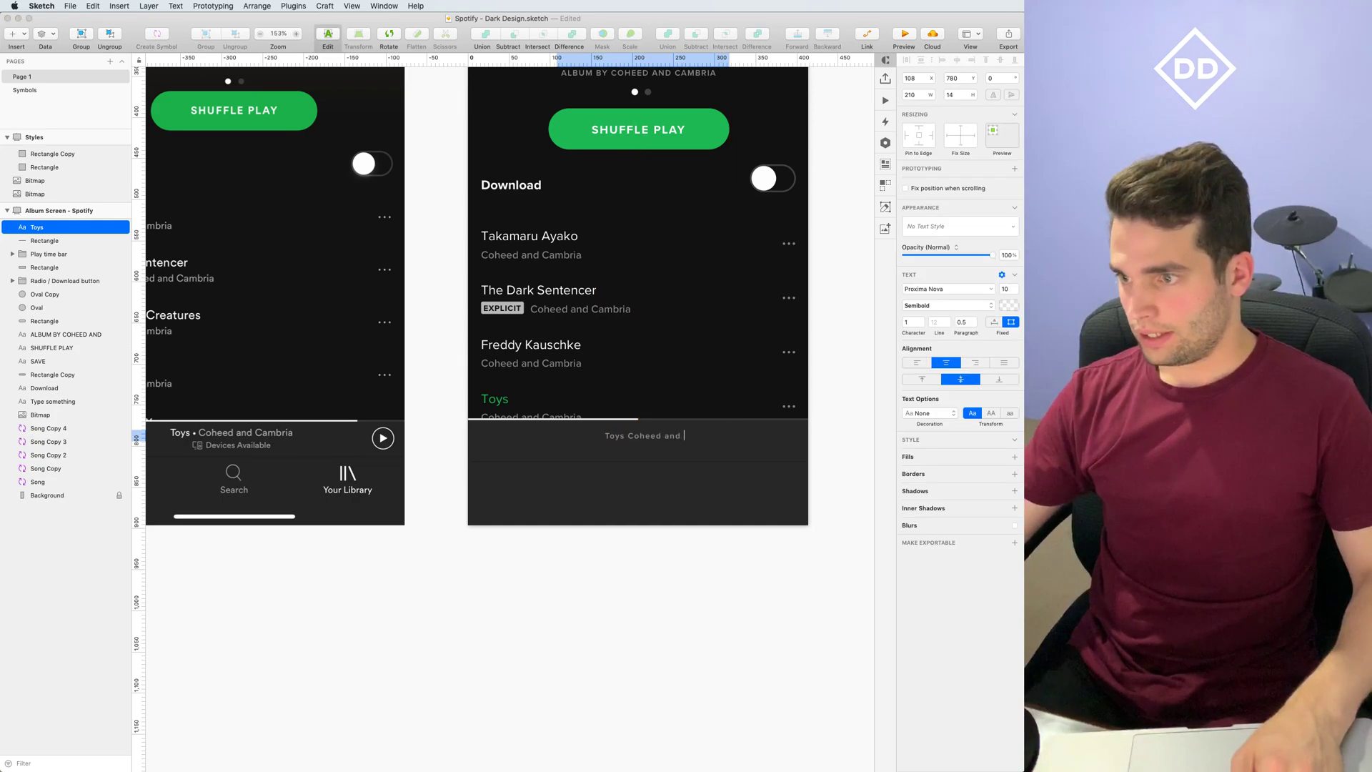
# Set the whole "Toys Coheed and Cambria" text to font size 13 with character spacing 0
pyautogui.press('super+a')
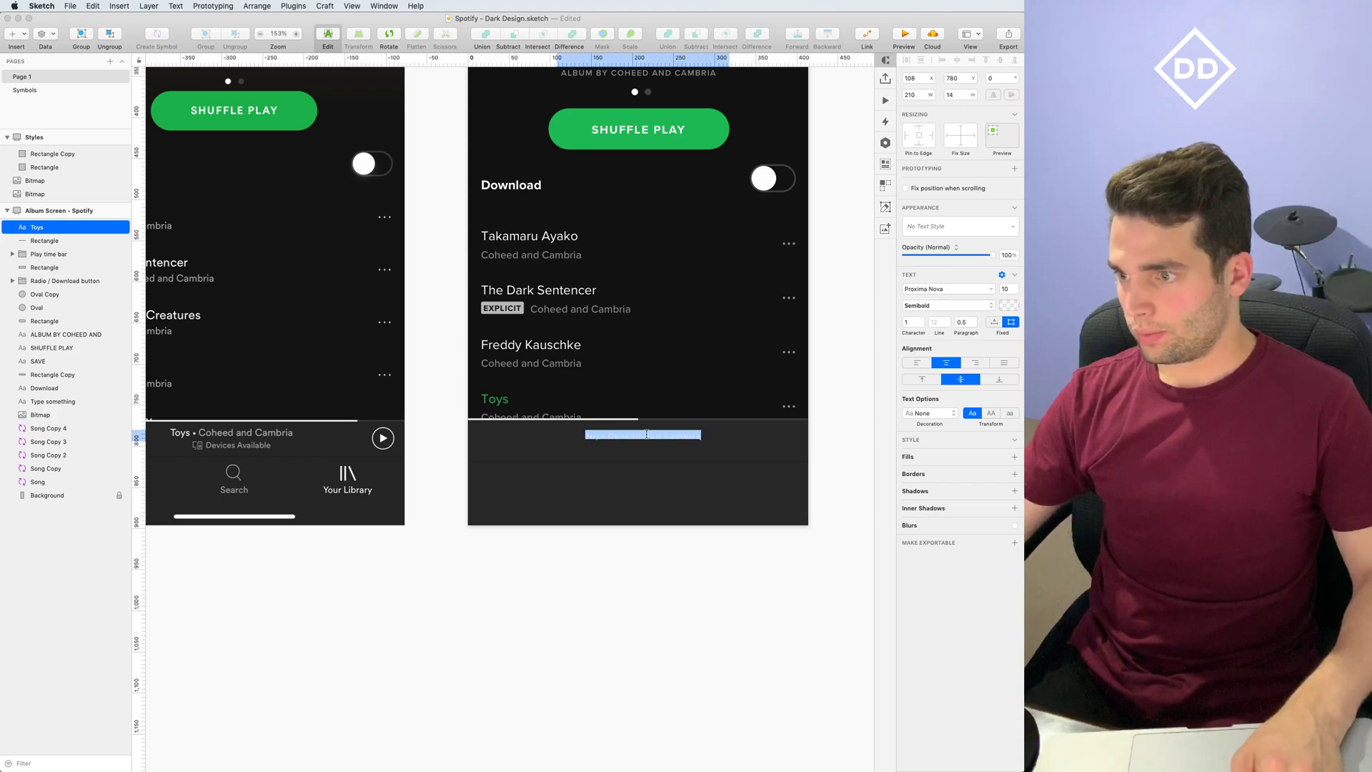
pyautogui.click(1004, 290)
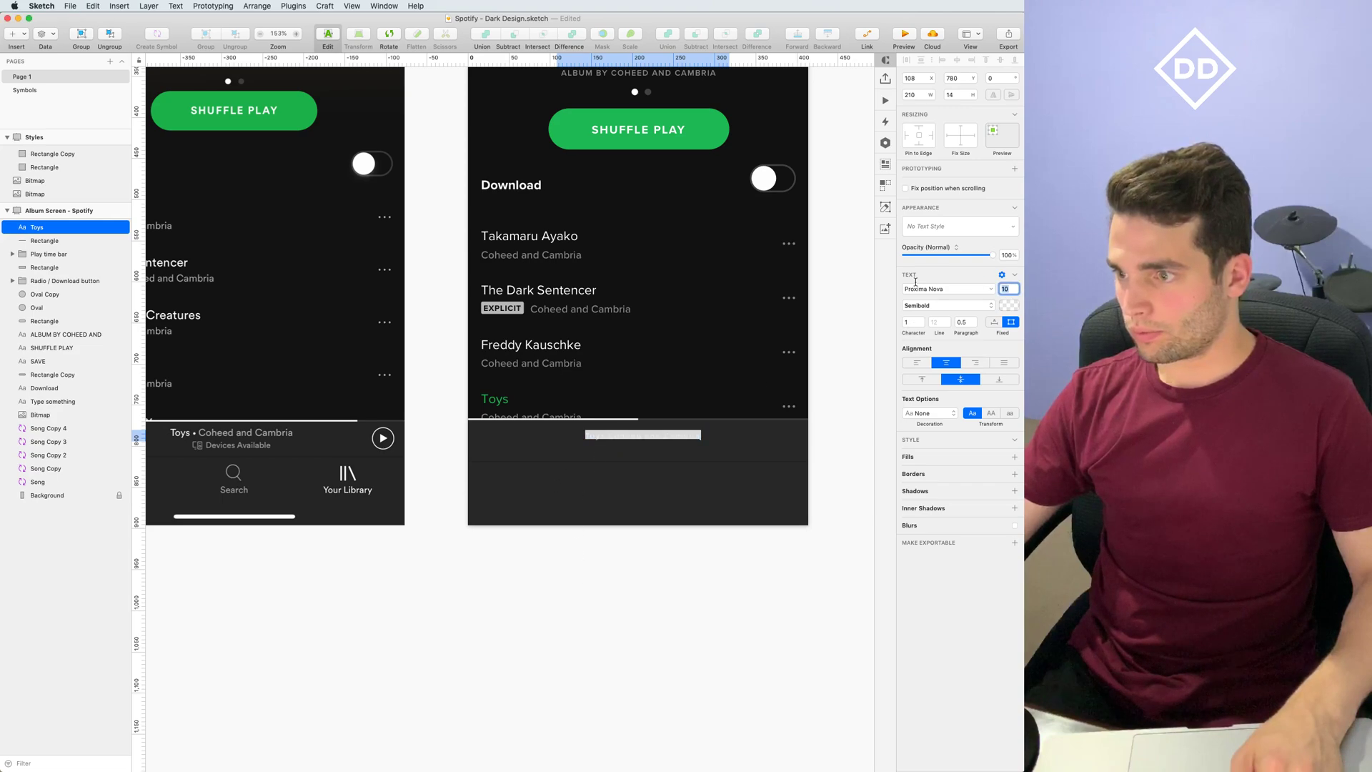
pyautogui.press('Return')
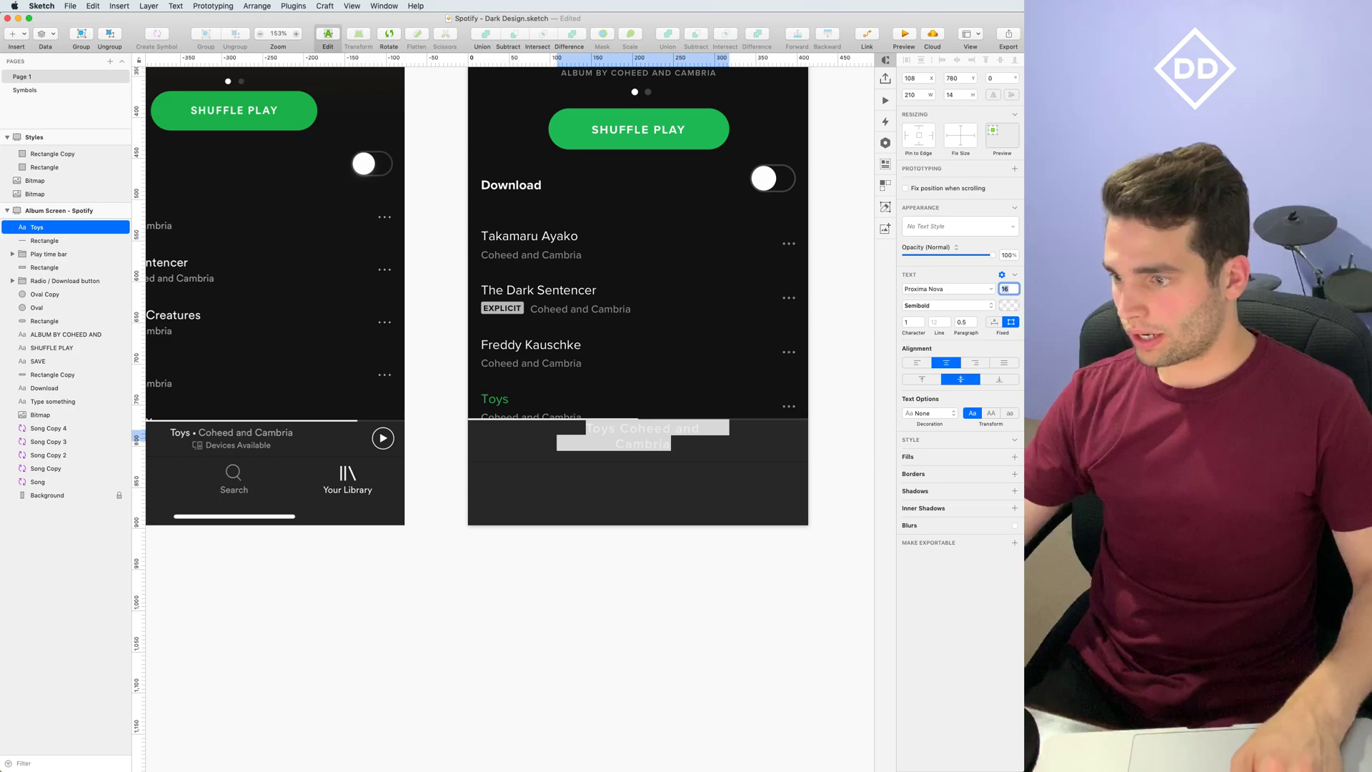
pyautogui.write('13')
pyautogui.press('Return')
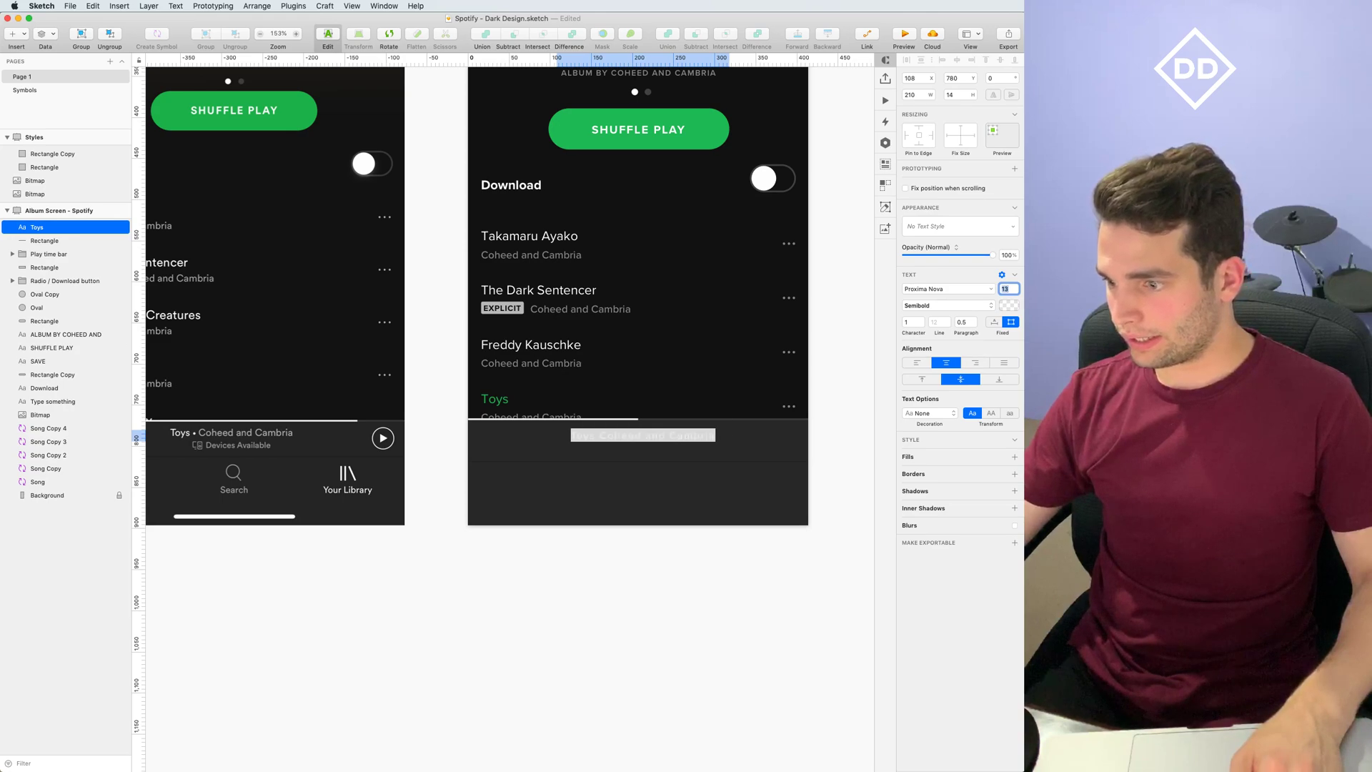
pyautogui.click(922, 325)
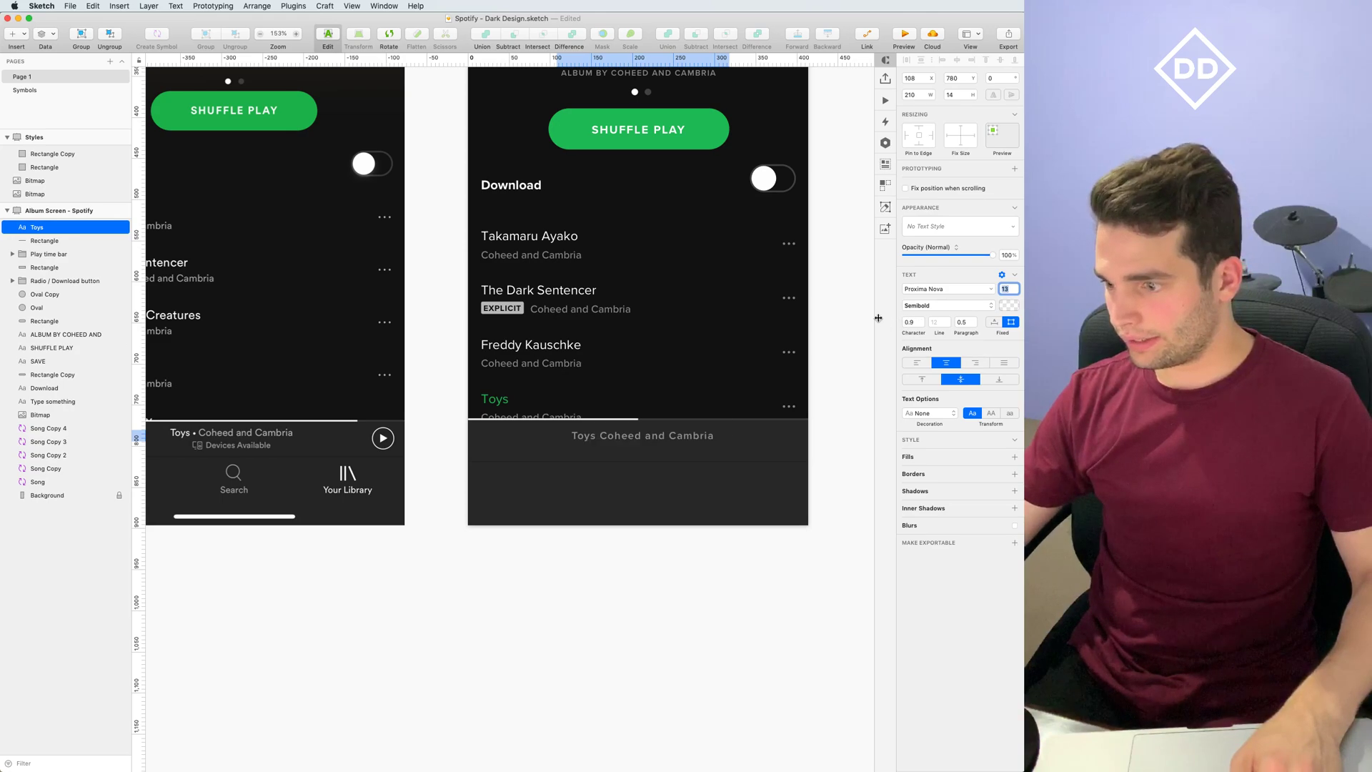
pyautogui.click(918, 325)
pyautogui.write('0')
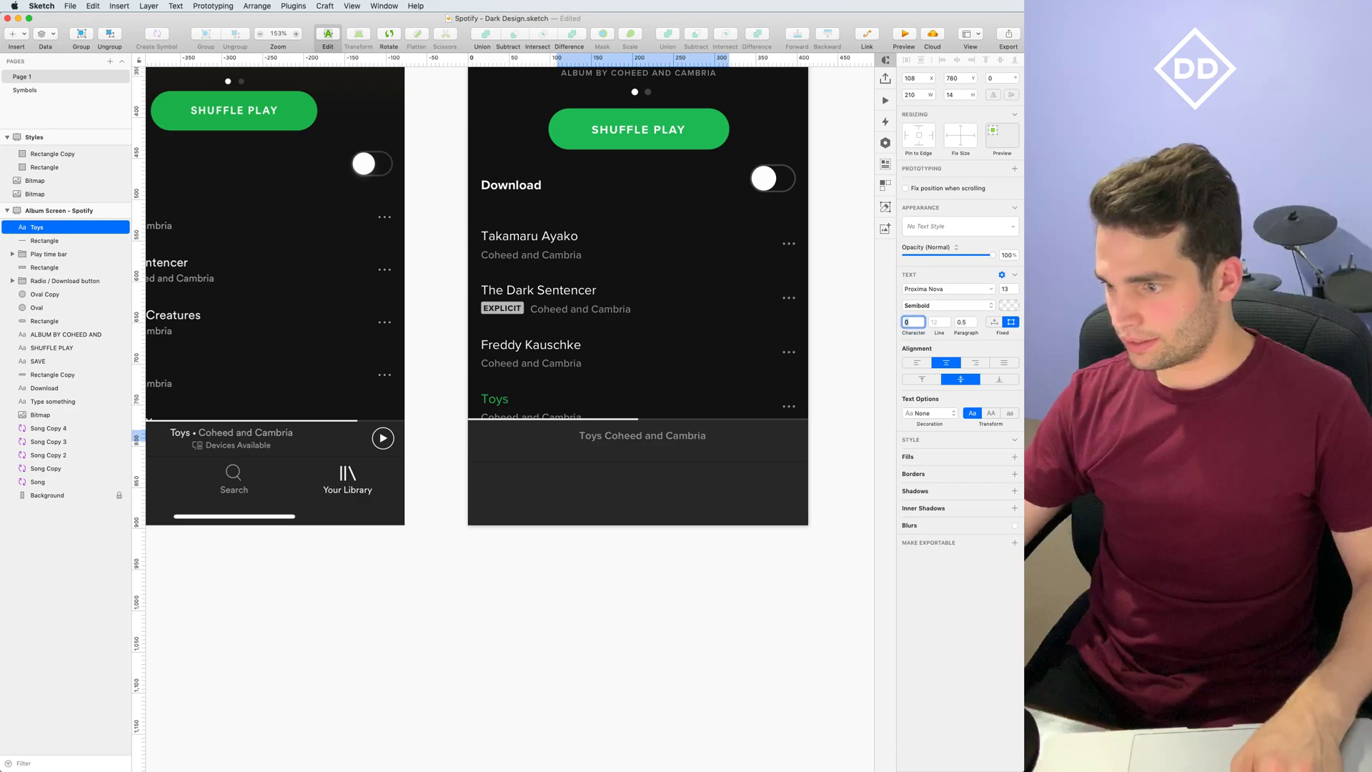
pyautogui.press('Return')
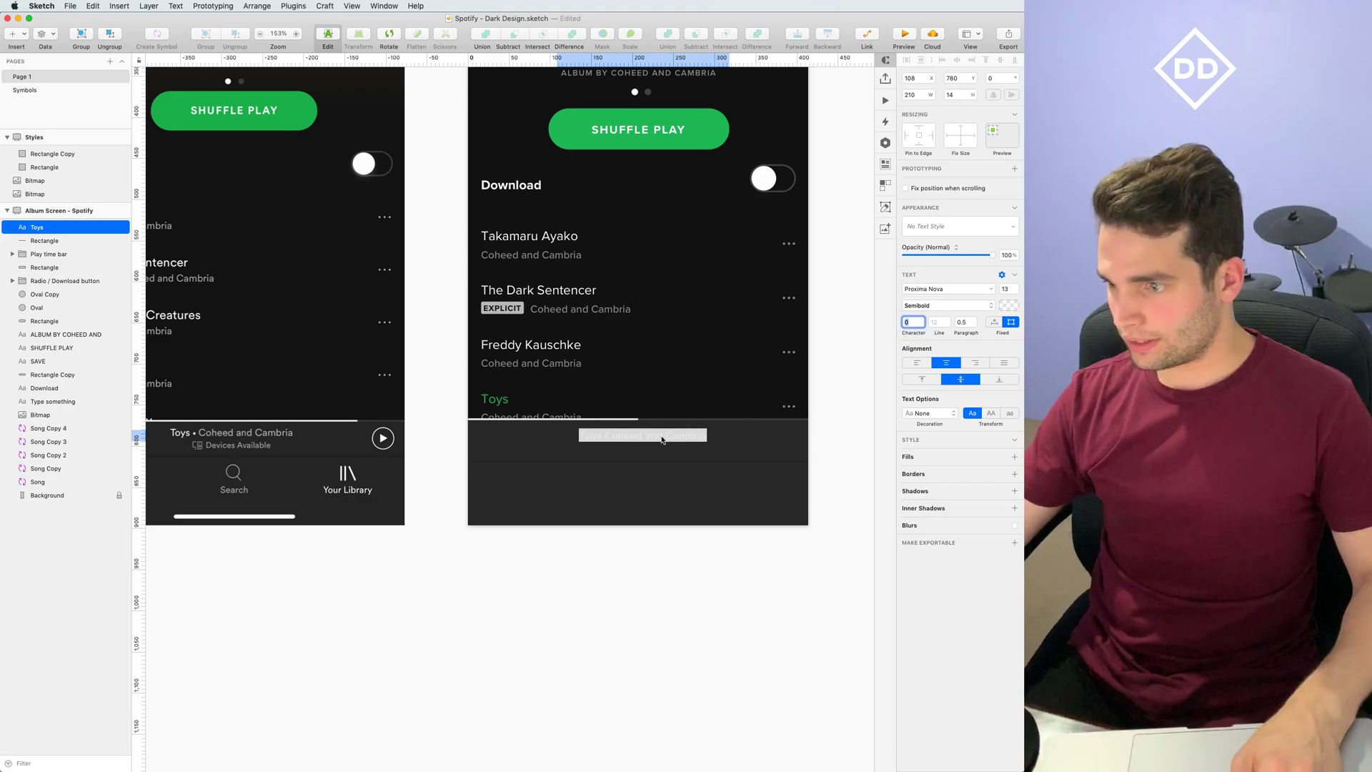
# Make only the word "Toys" in the player bar text solid white
pyautogui.click(663, 437)
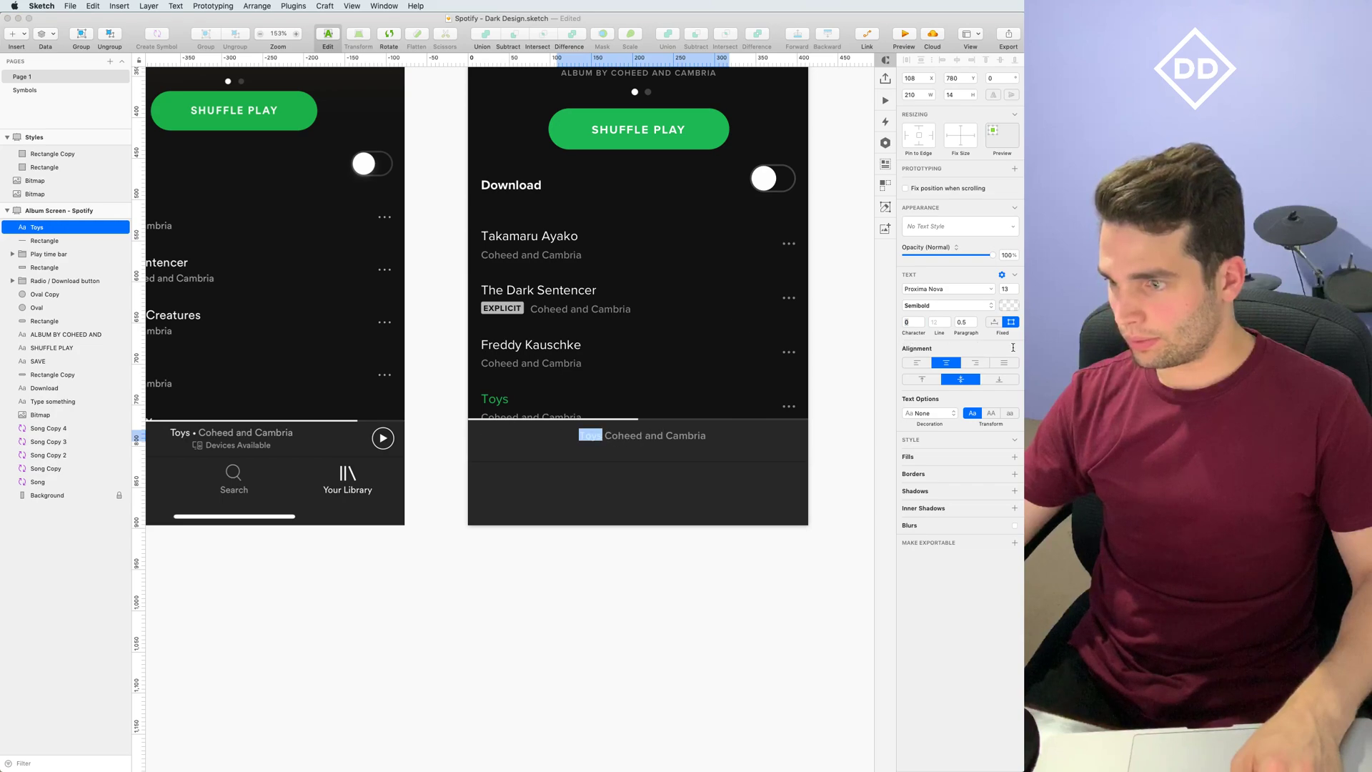
pyautogui.click(1010, 306)
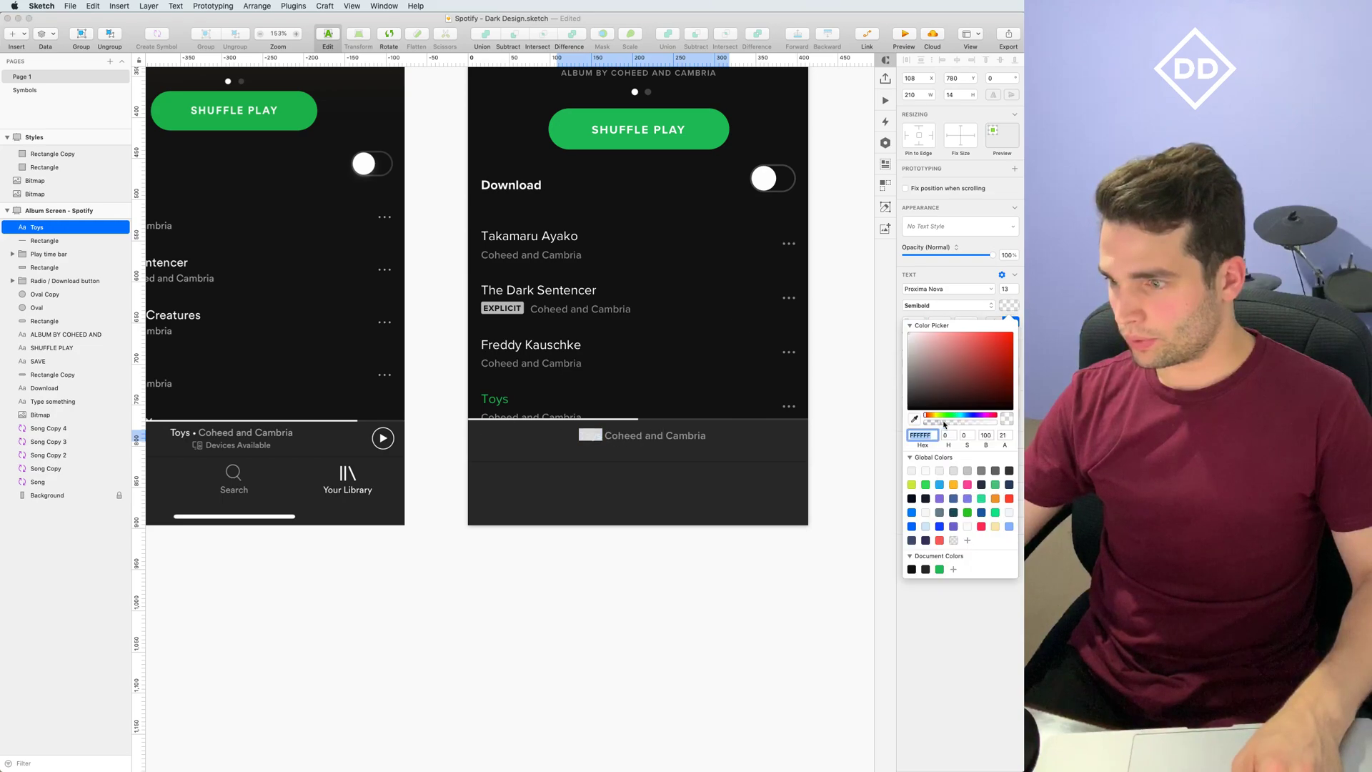
pyautogui.click(725, 600)
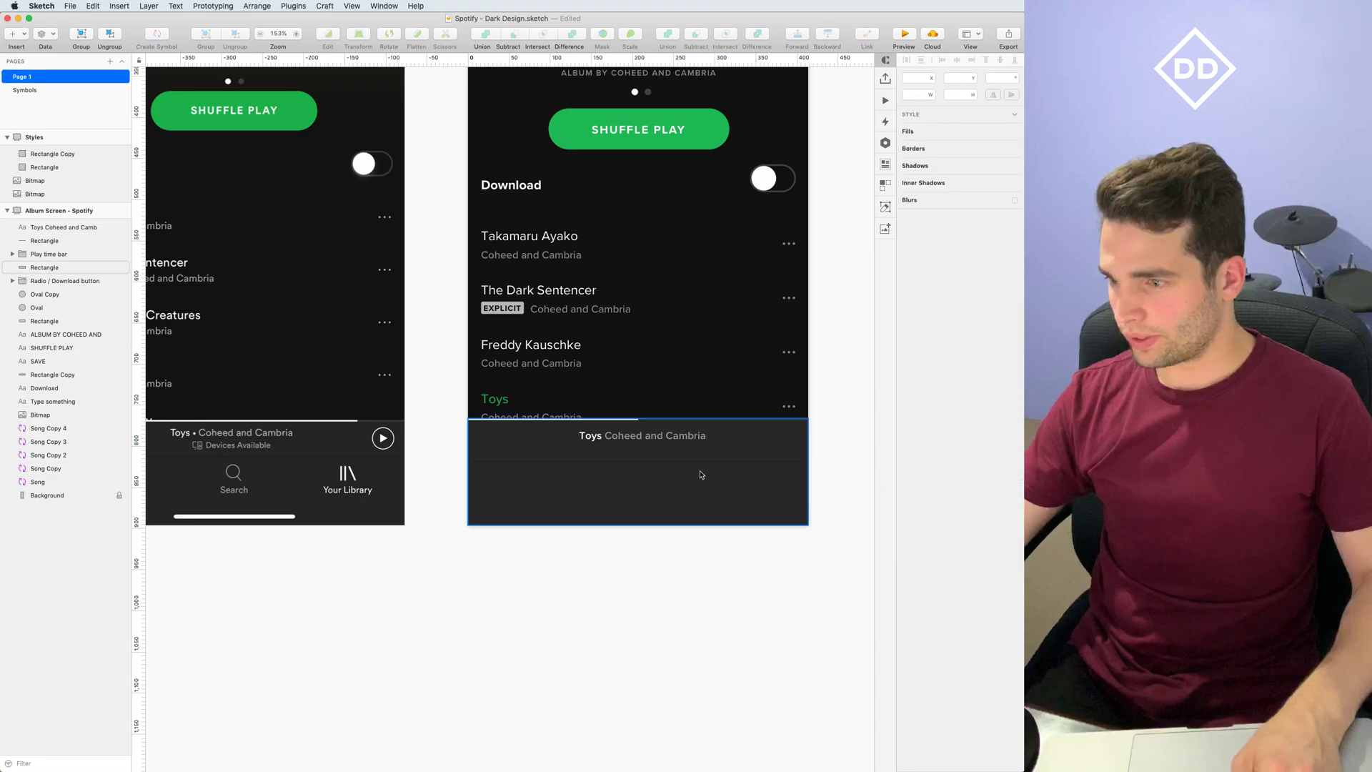
# Widen the gap between "Toys" and "Coheed and Cambria" with extra space inside the text
pyautogui.click(651, 438)
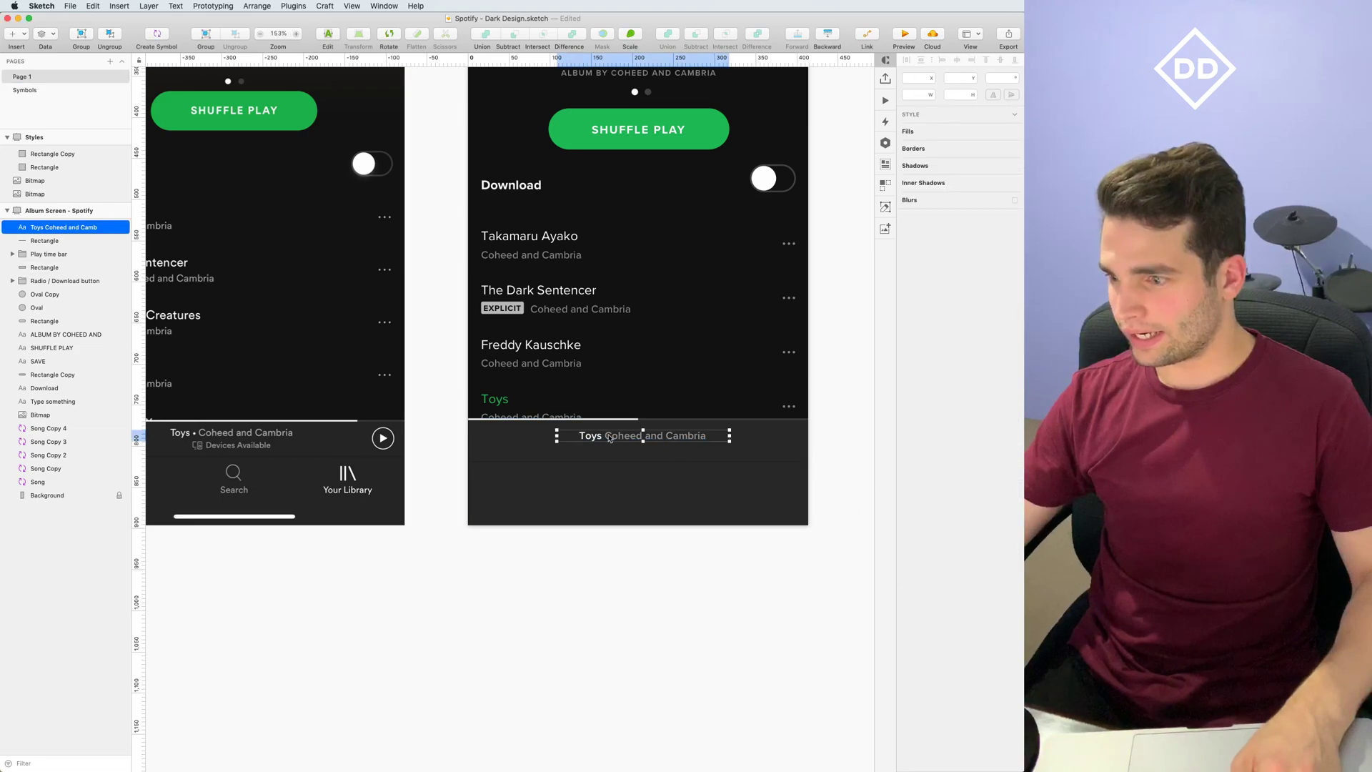
pyautogui.doubleClick(650, 437)
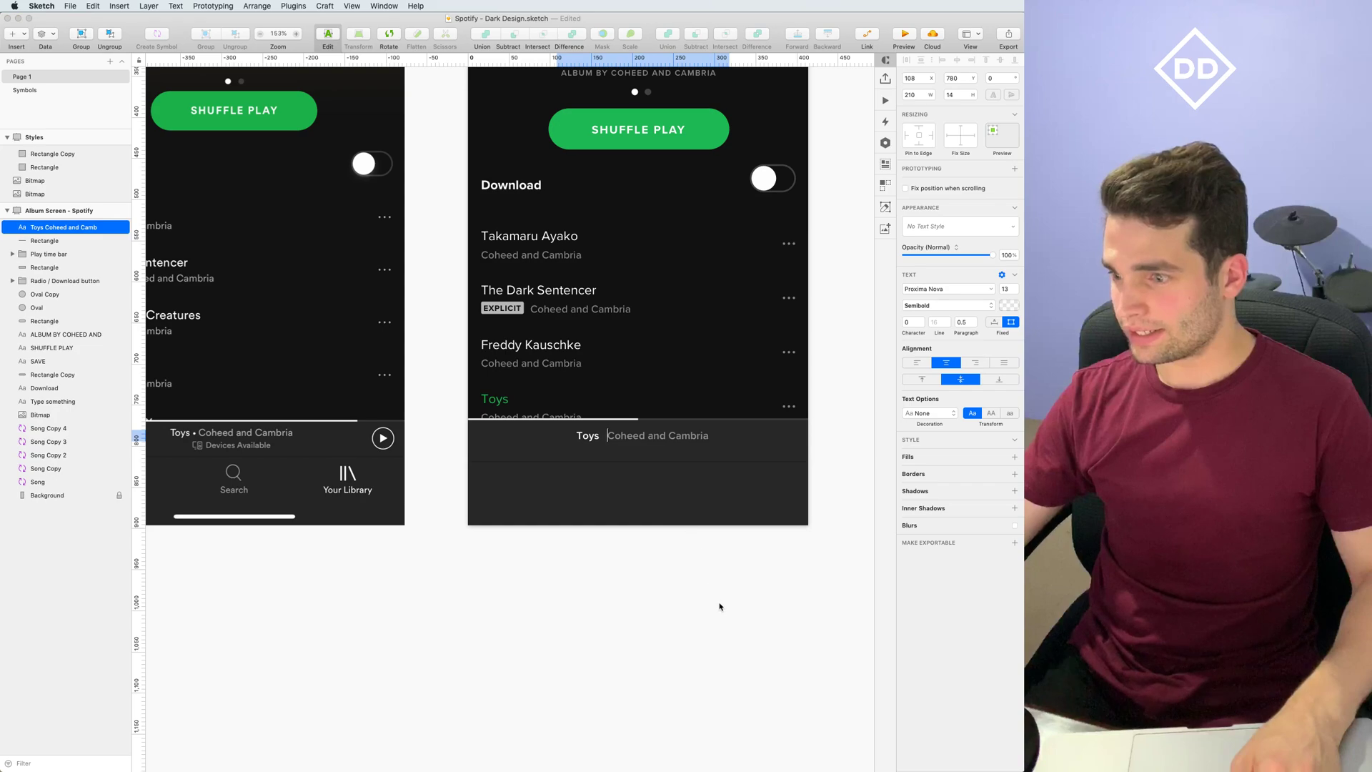
pyautogui.press('Escape')
pyautogui.click(672, 592)
# Draw a small oval of about 2 by 2 px as a separator dot between "Toys" and "Coheed and Cambria"
pyautogui.scroll(3, 658, 588)
pyautogui.scroll(8, 626, 439)
pyautogui.click(14, 33)
pyautogui.moveTo(43, 49)
pyautogui.click(142, 50)
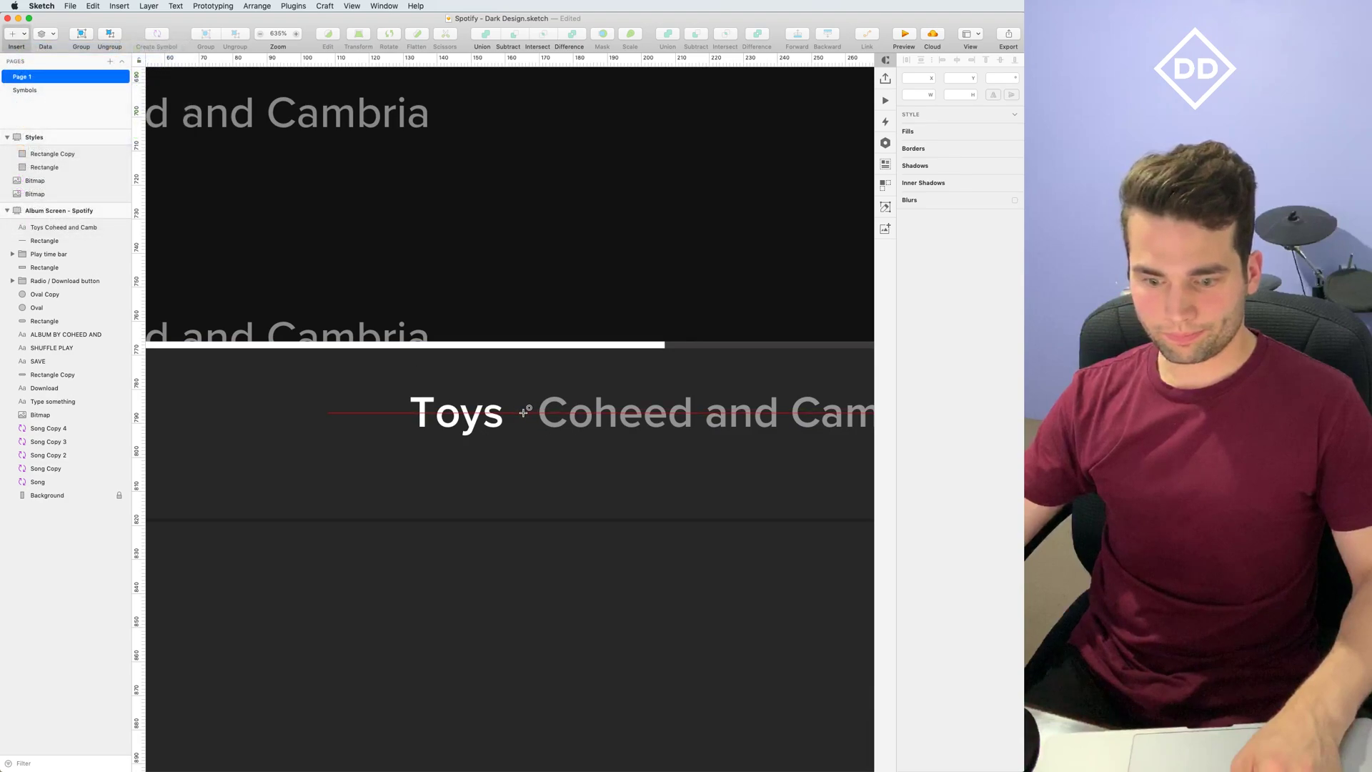
pyautogui.moveTo(526, 416); pyautogui.dragTo(527, 416)
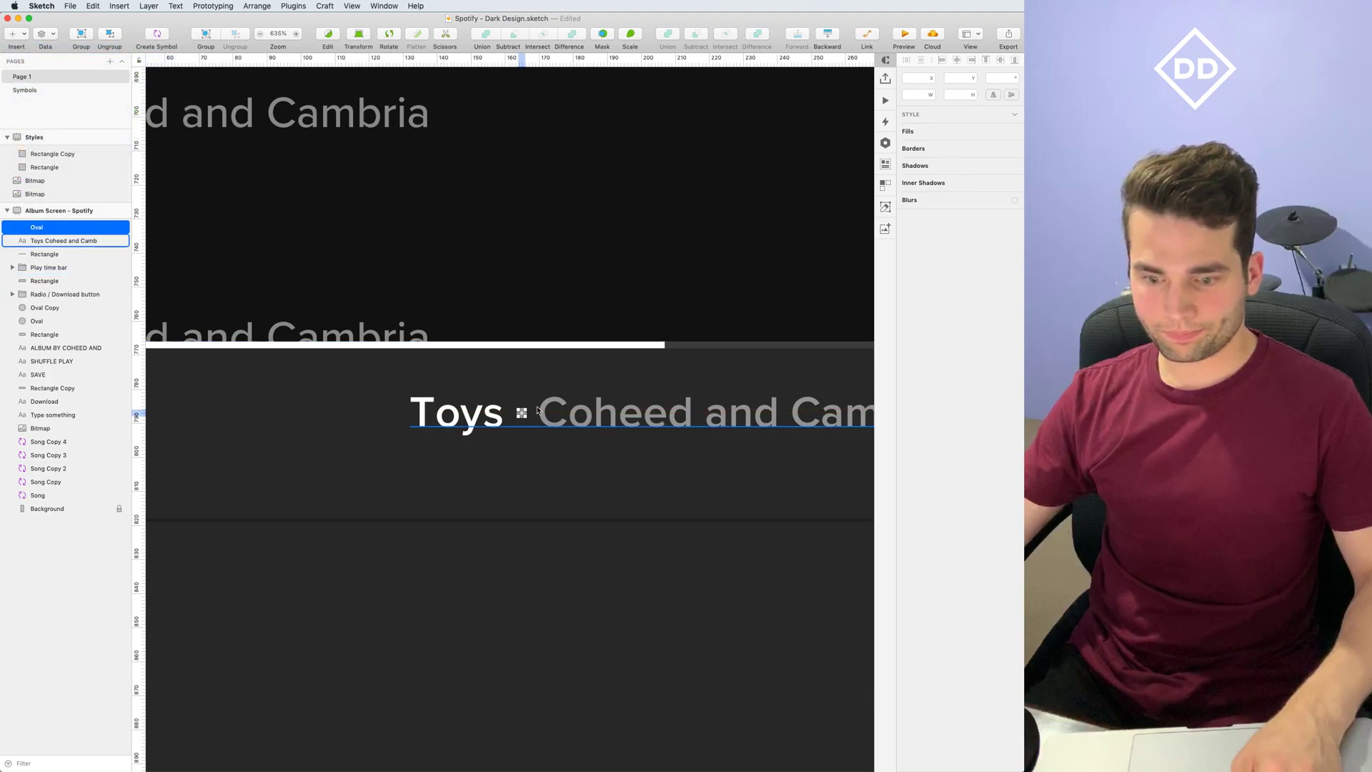
# Remove the separator dot's border and fill it with the white #FFFFFF sampled from the "Toys" text
pyautogui.scroll(2, 601, 400)
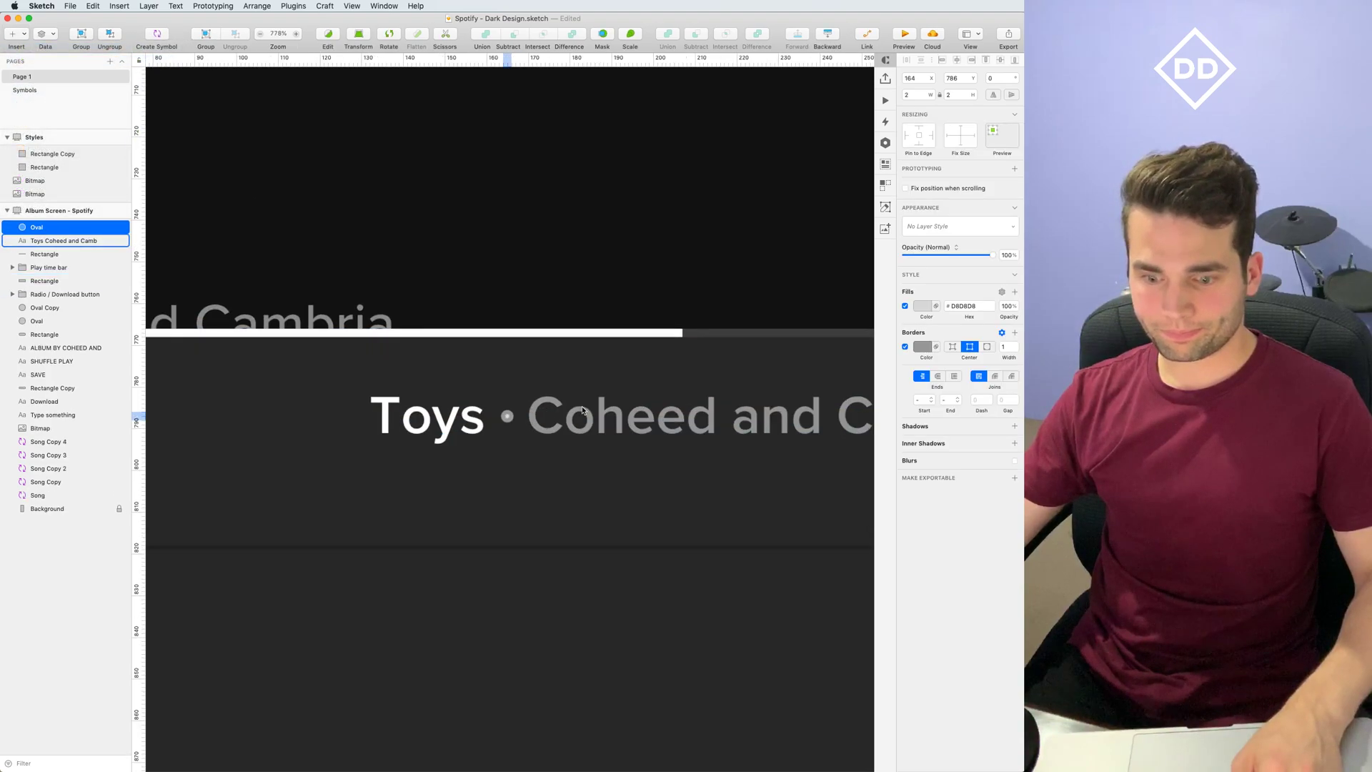
pyautogui.click(906, 346)
pyautogui.click(922, 306)
pyautogui.click(914, 441)
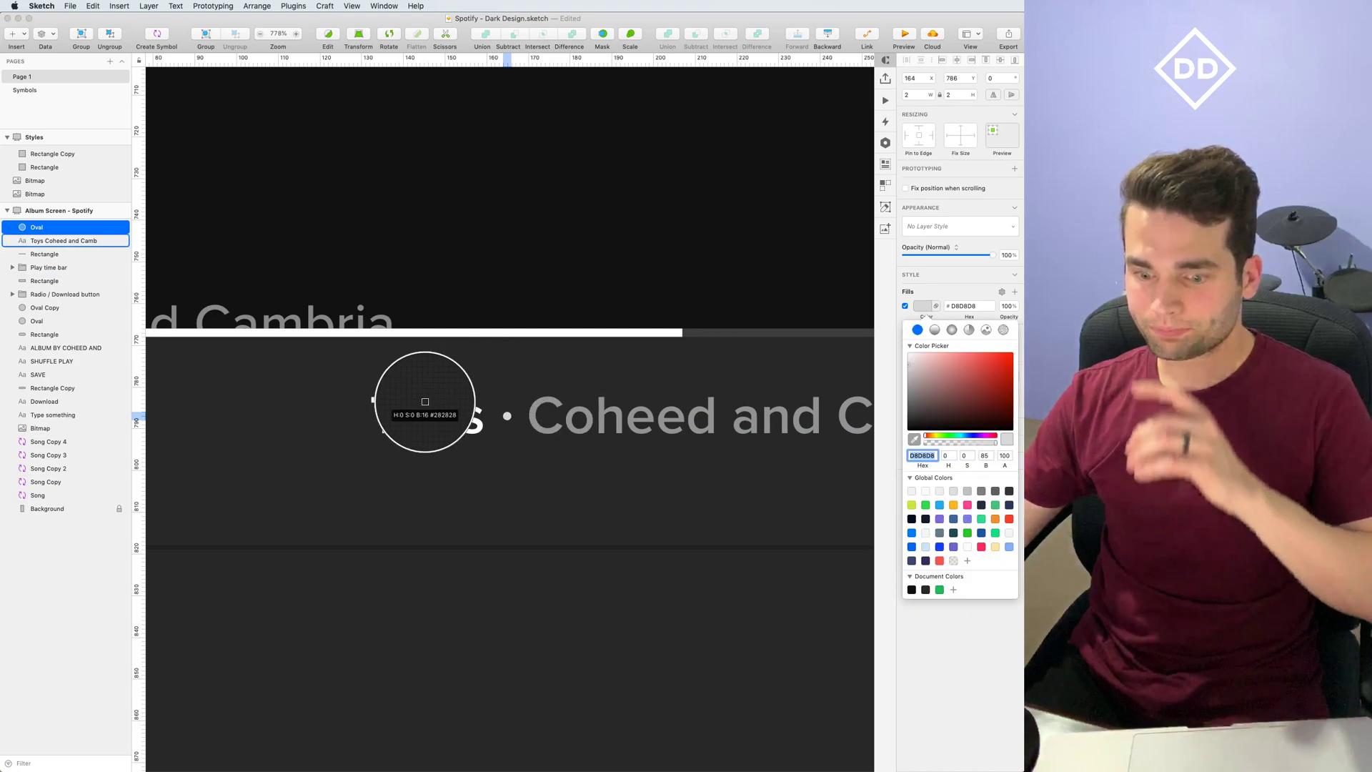
pyautogui.click(374, 398)
pyautogui.scroll(-10, 580, 325)
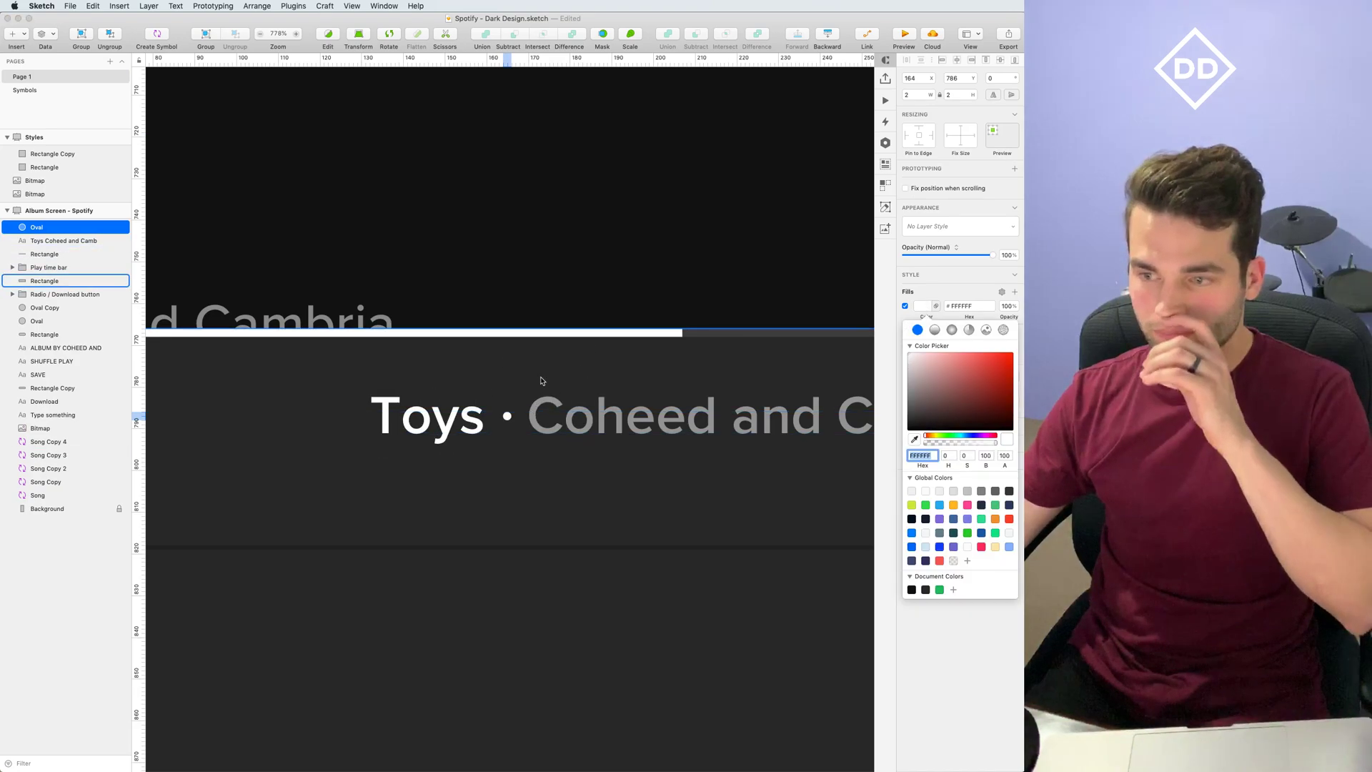
pyautogui.scroll(-2, 638, 632)
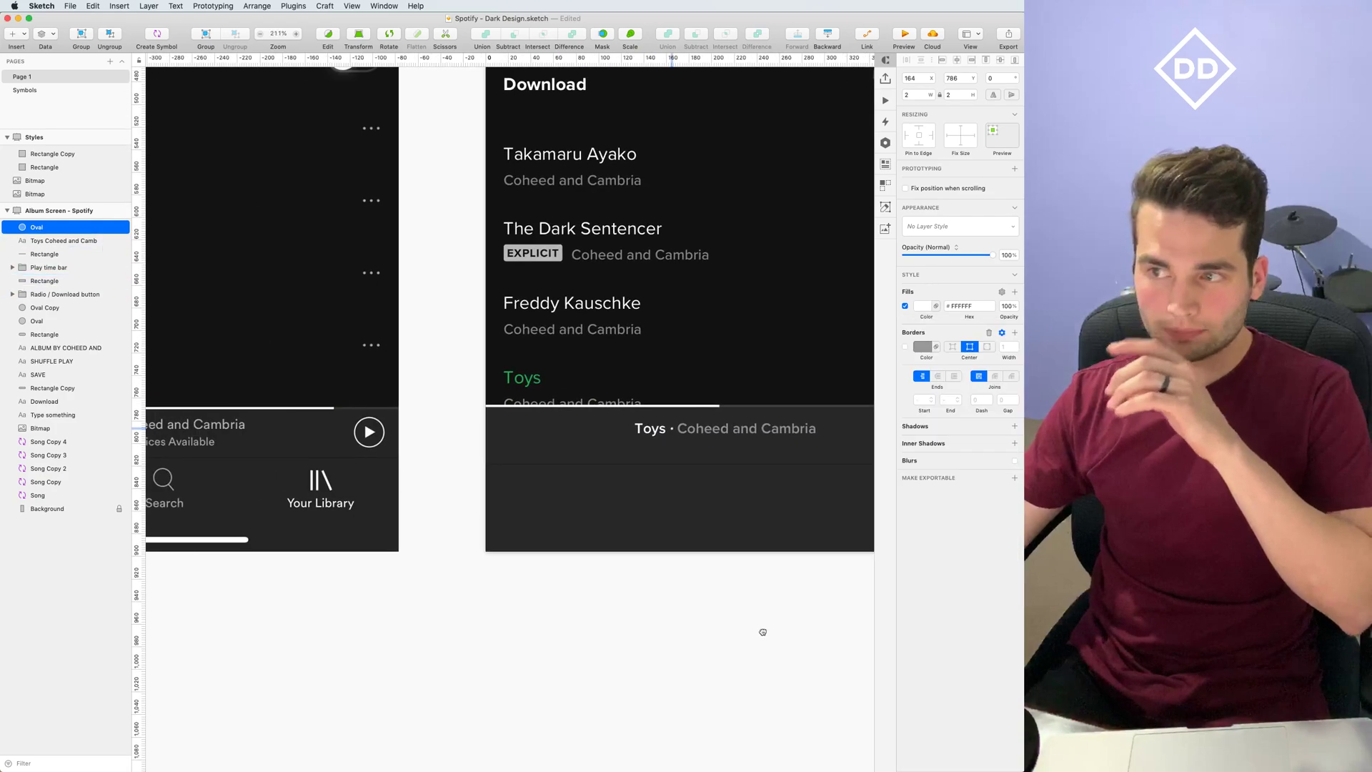
pyautogui.scroll(3, 714, 628)
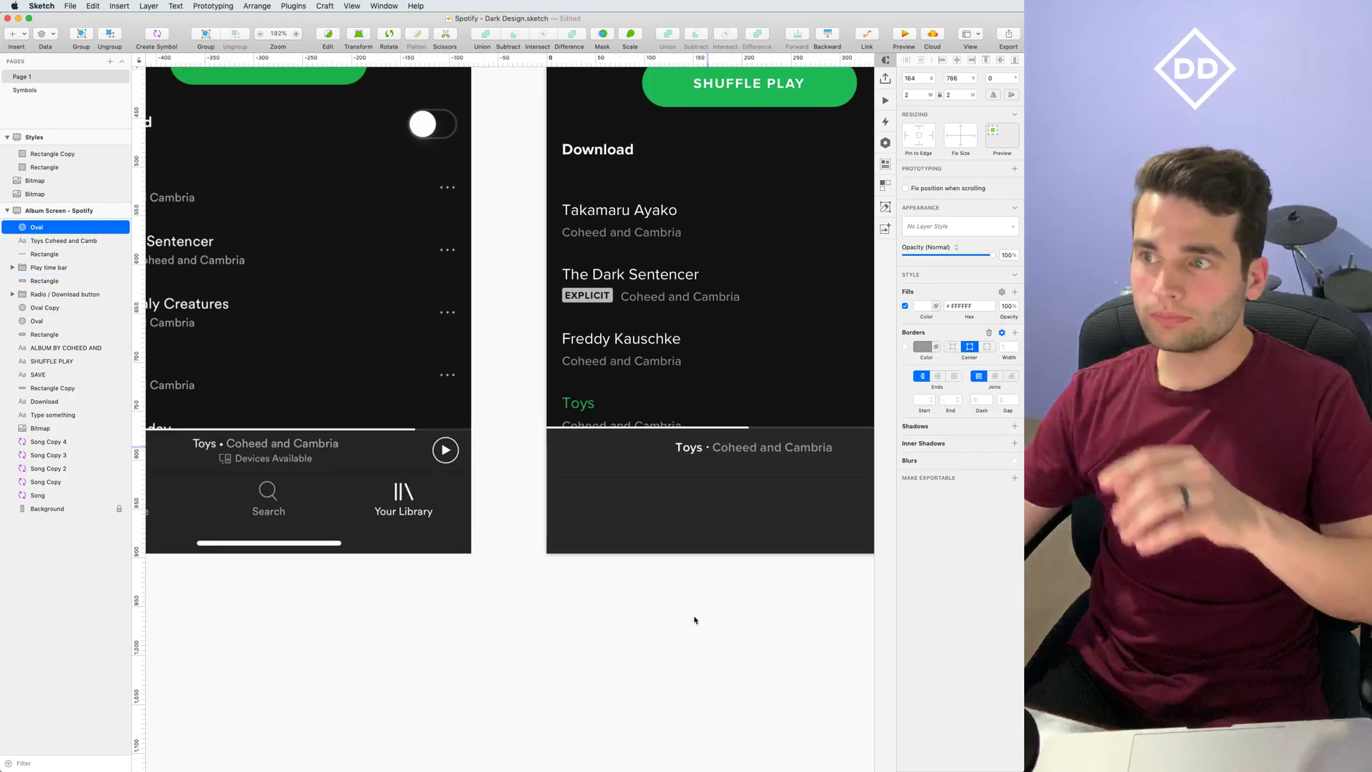
pyautogui.click(698, 621)
# Turn the "Toys Coheed and Cambria" text into a symbol, keeping the suggested name and sending it to the Symbols page
pyautogui.scroll(-5, 686, 619)
pyautogui.scroll(3, 643, 500)
pyautogui.click(613, 475)
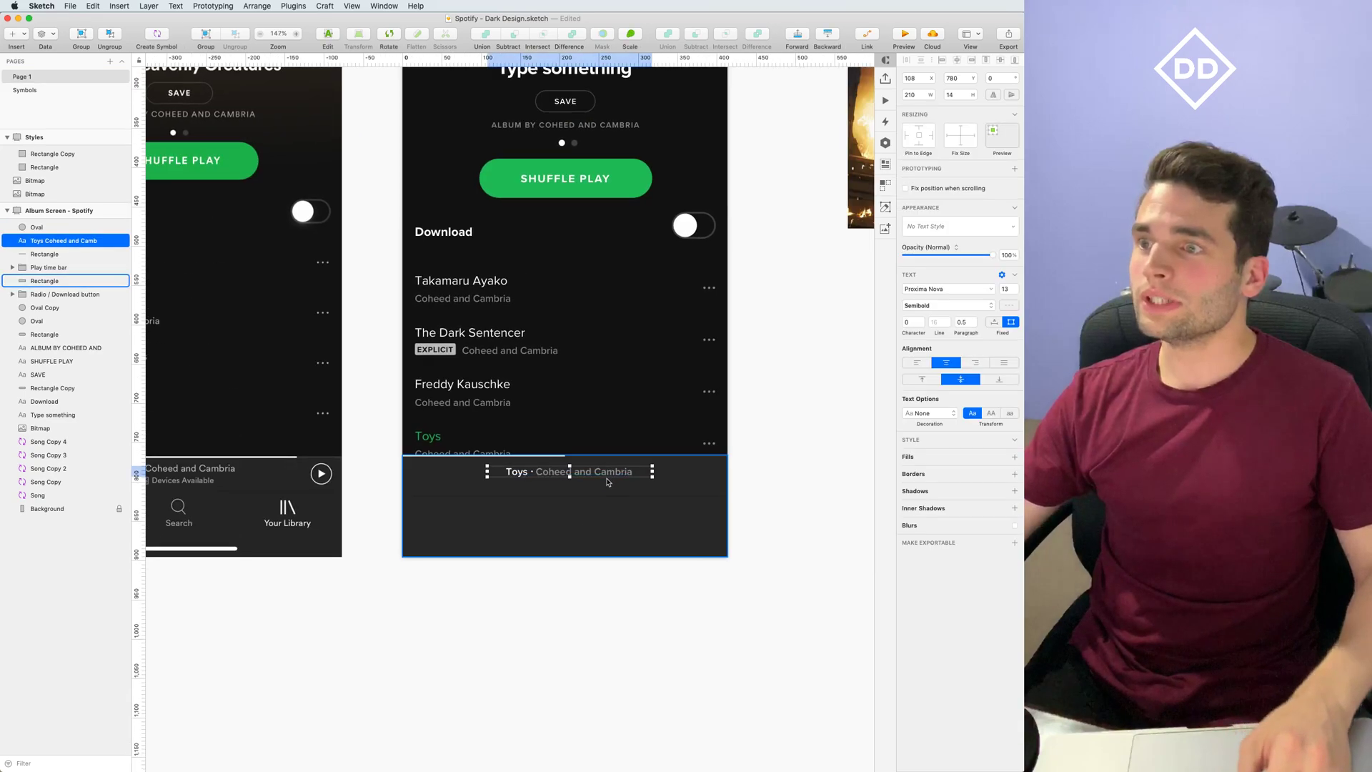
pyautogui.rightClick(601, 477)
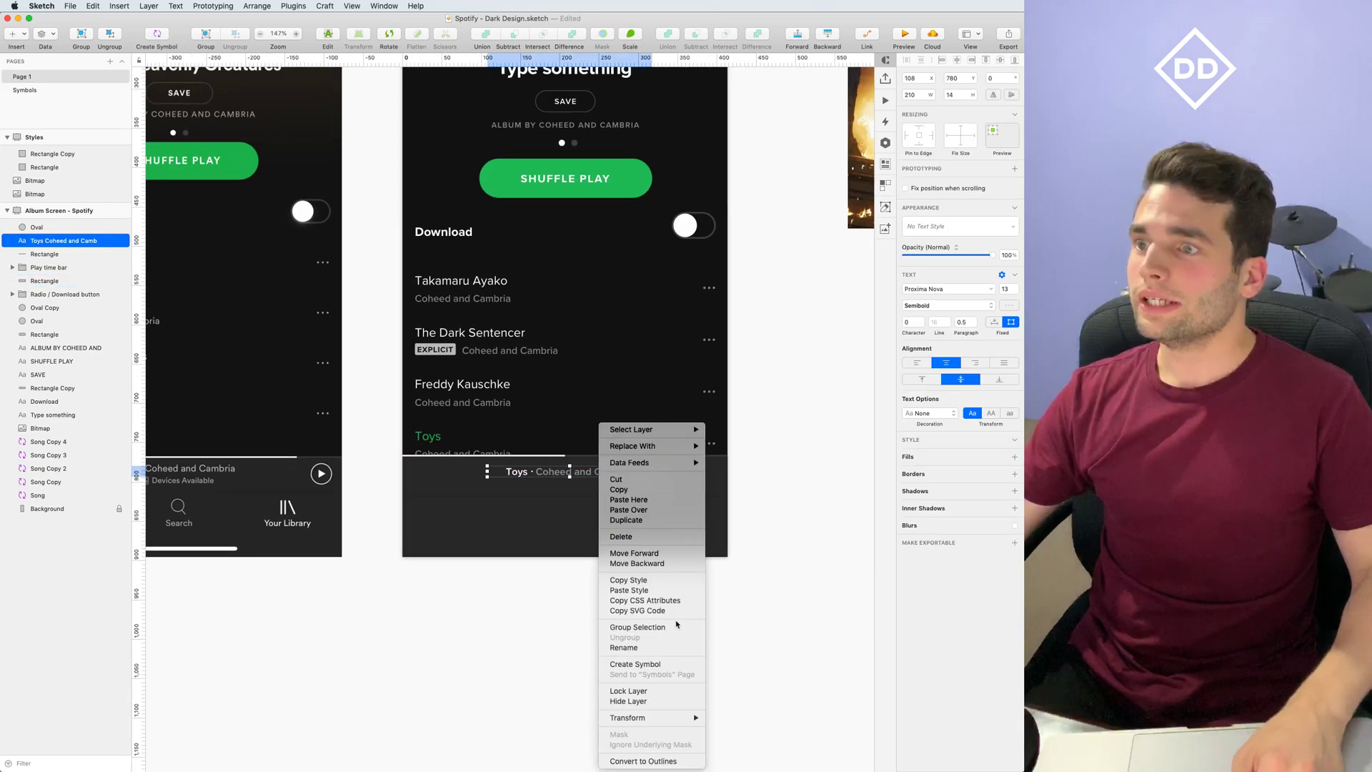
pyautogui.click(664, 668)
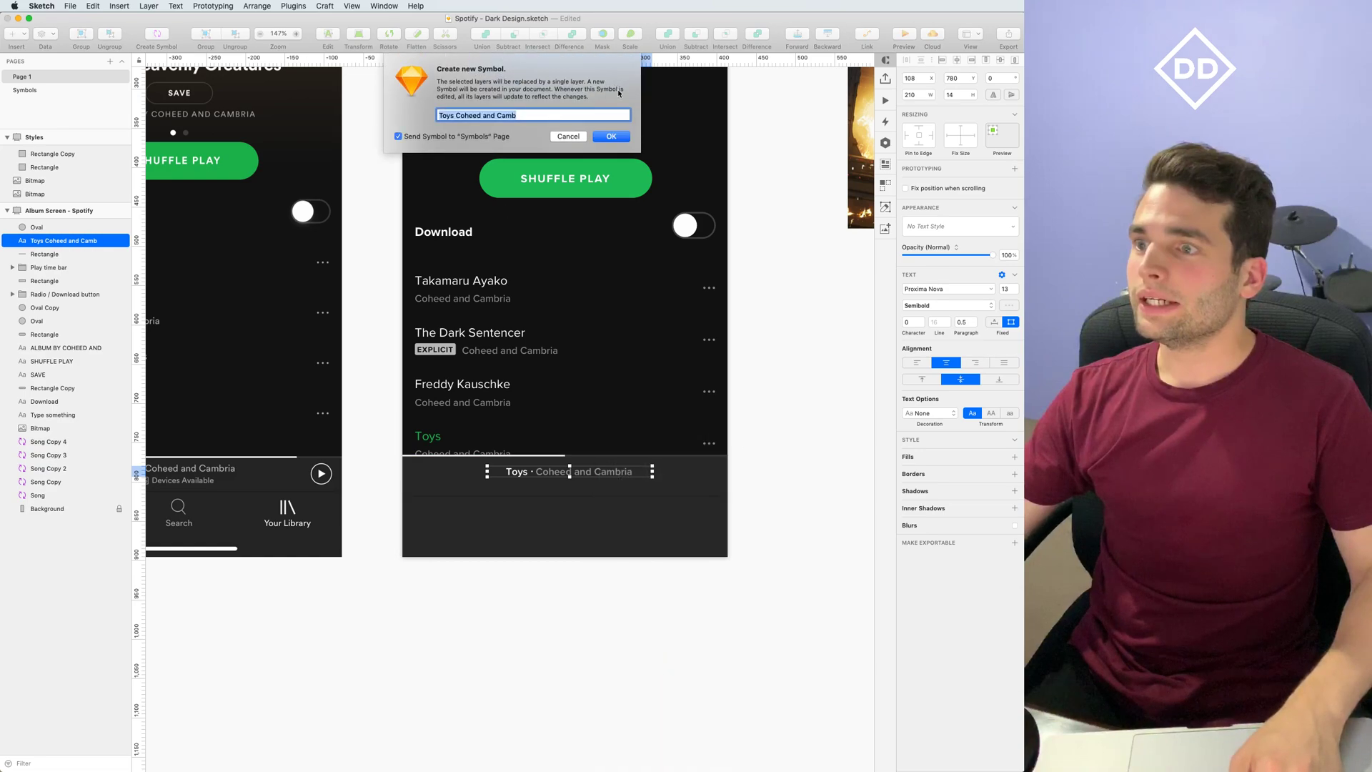
pyautogui.click(612, 137)
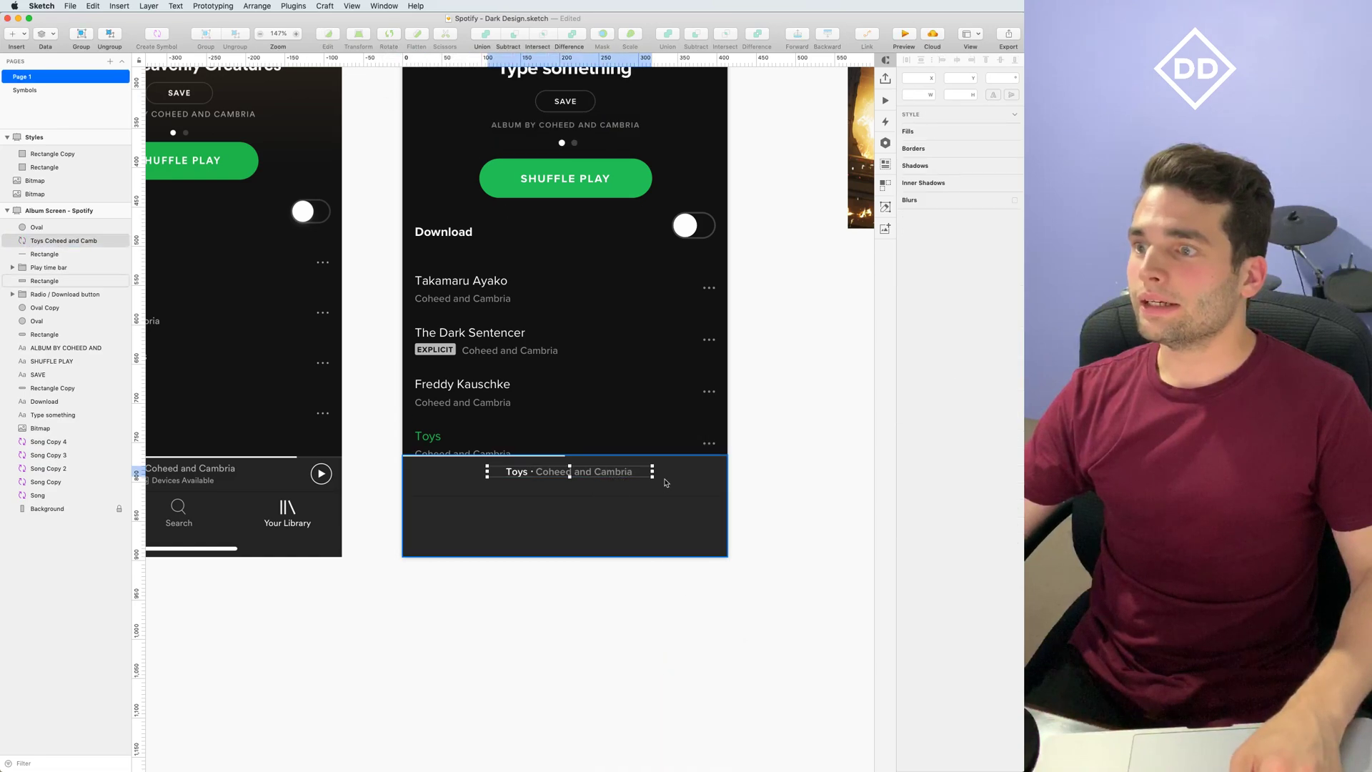
# Override the text of the new player bar symbol with "Oneword ACDC"
pyautogui.click(926, 277)
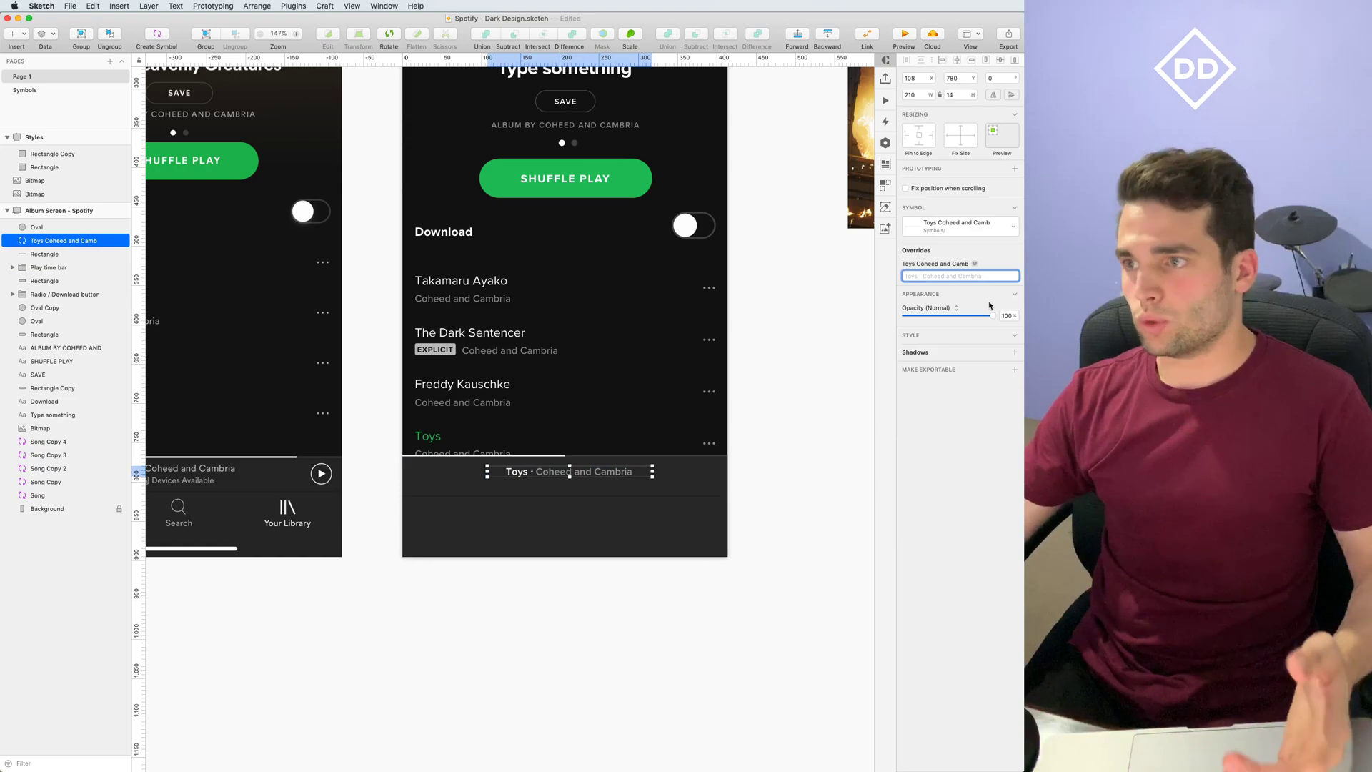
pyautogui.write('The')
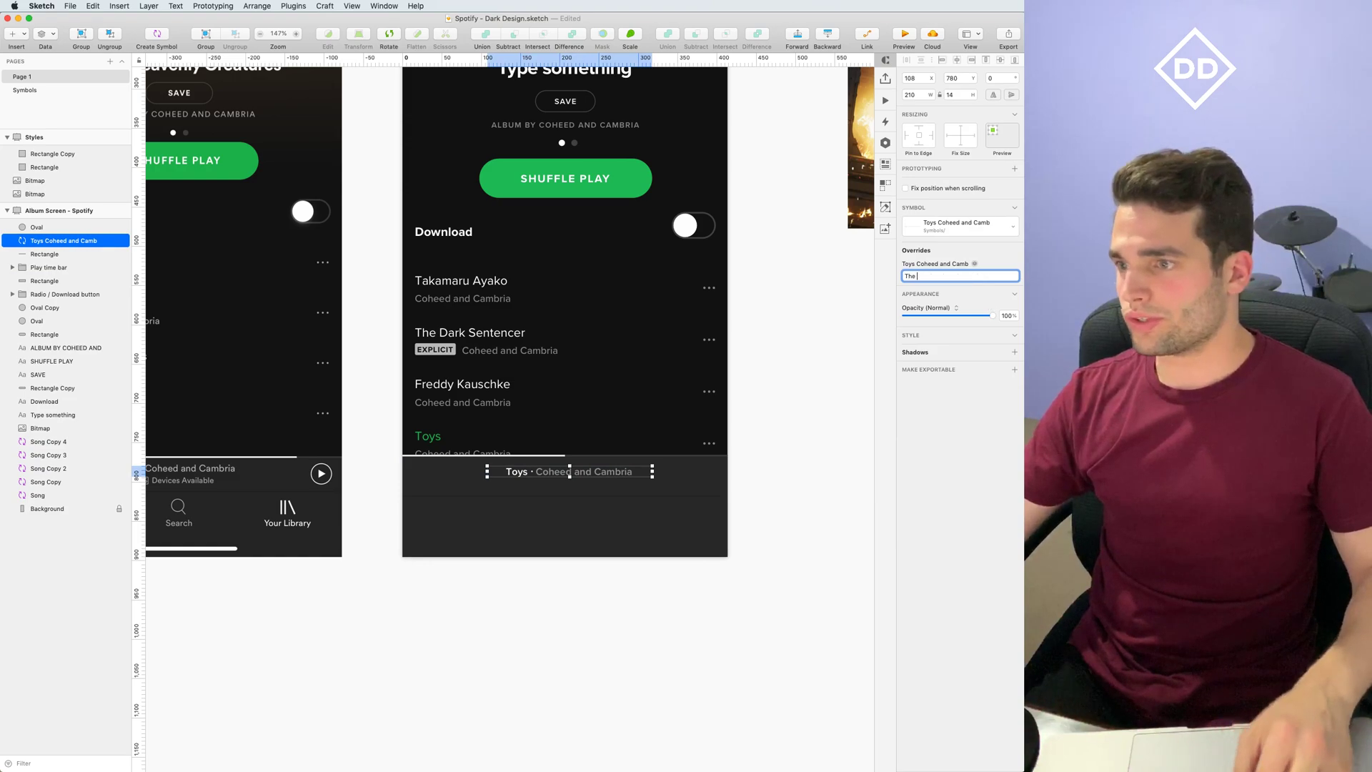
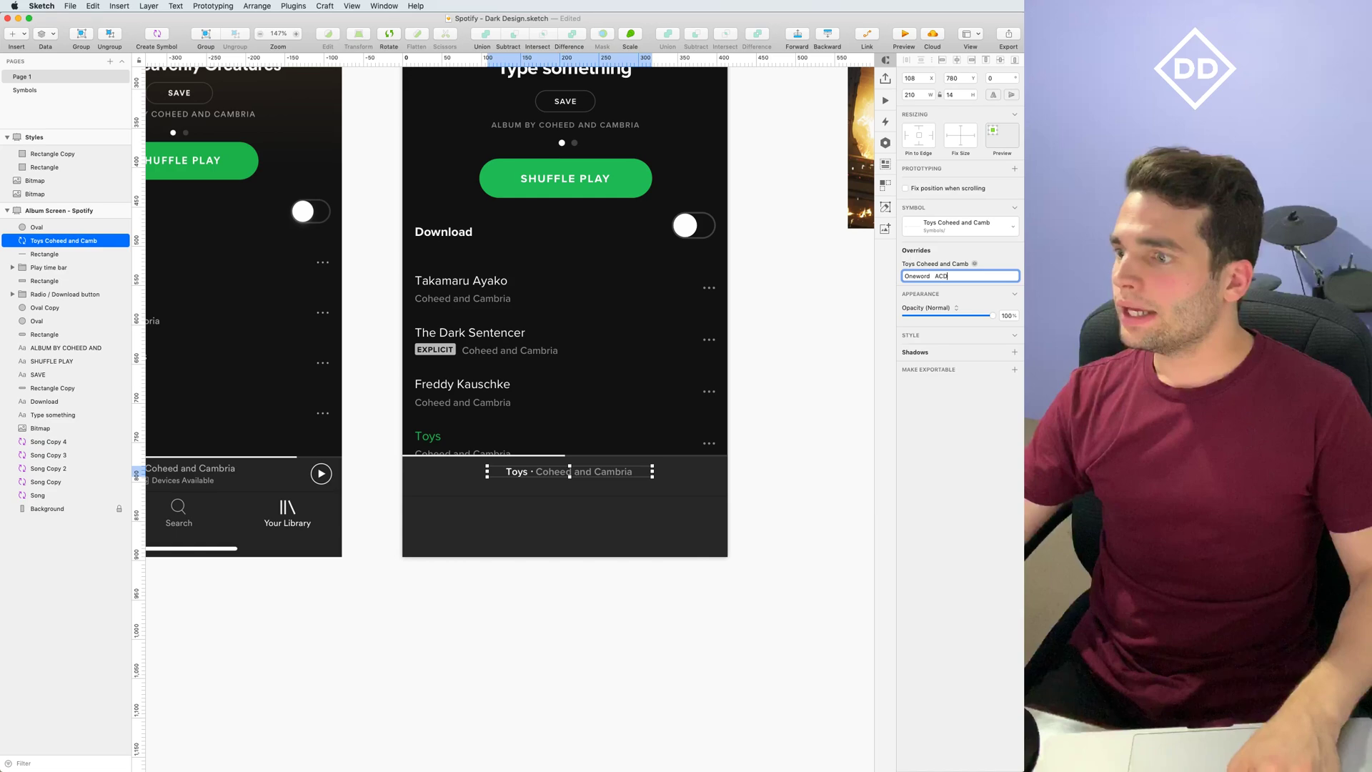
pyautogui.press('Return')
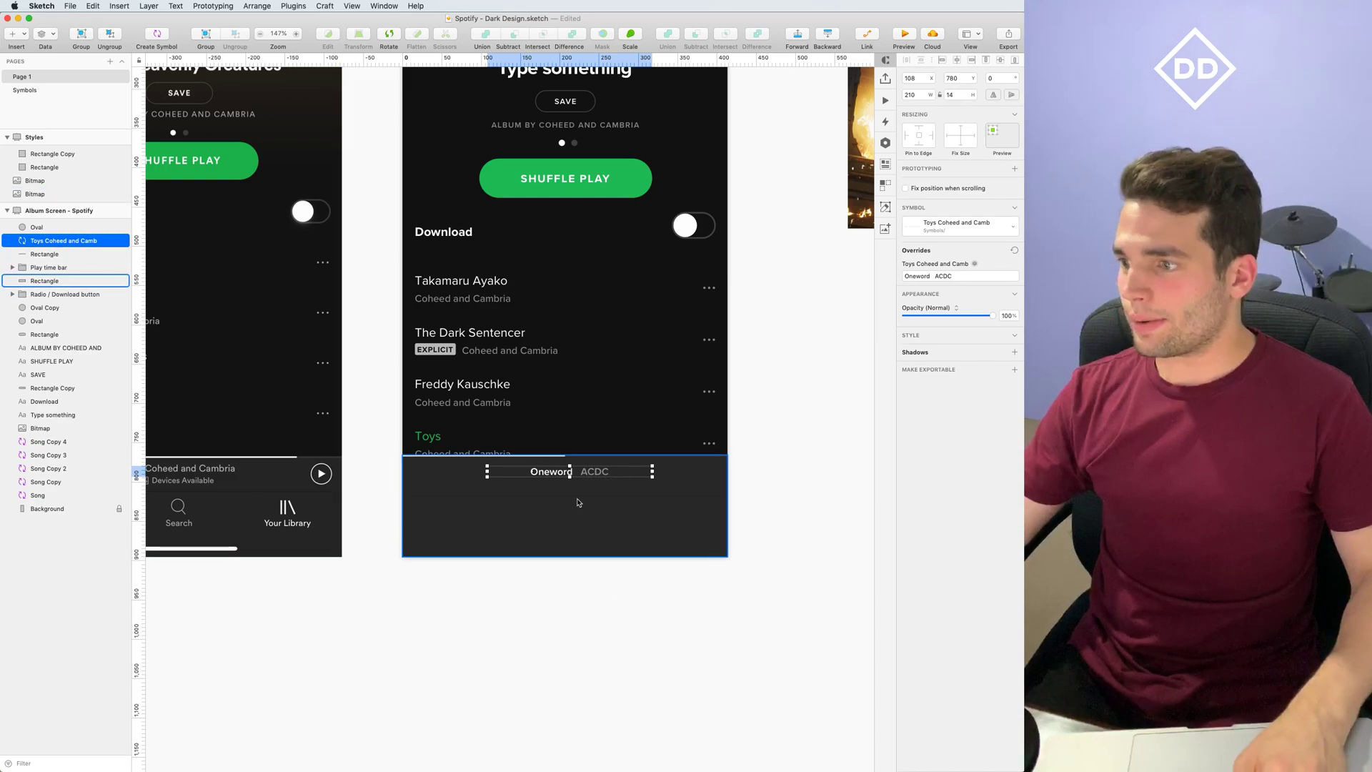
# Clear the text override of the player bar's song symbol
pyautogui.press('super+a')
pyautogui.press('BackSpace')
pyautogui.press('Return')
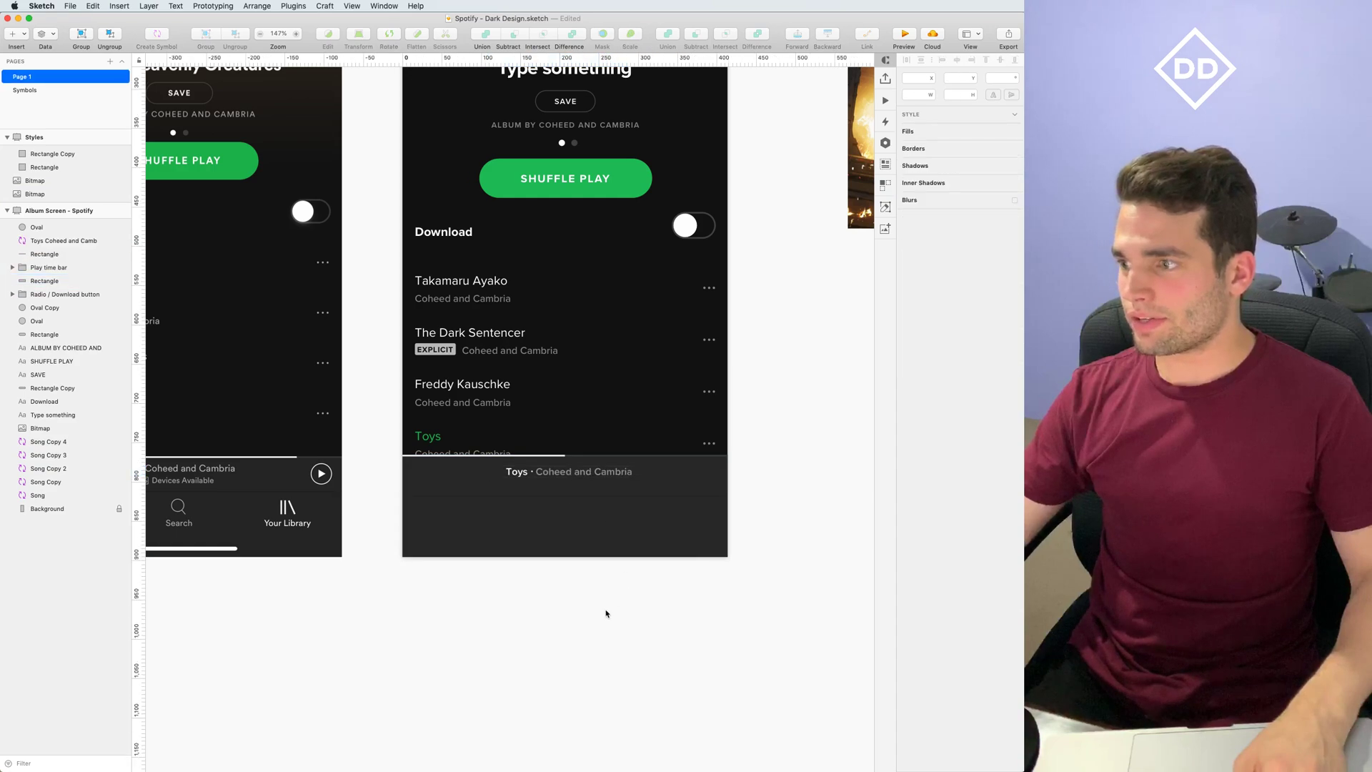
pyautogui.hscroll(-4, 606, 613)
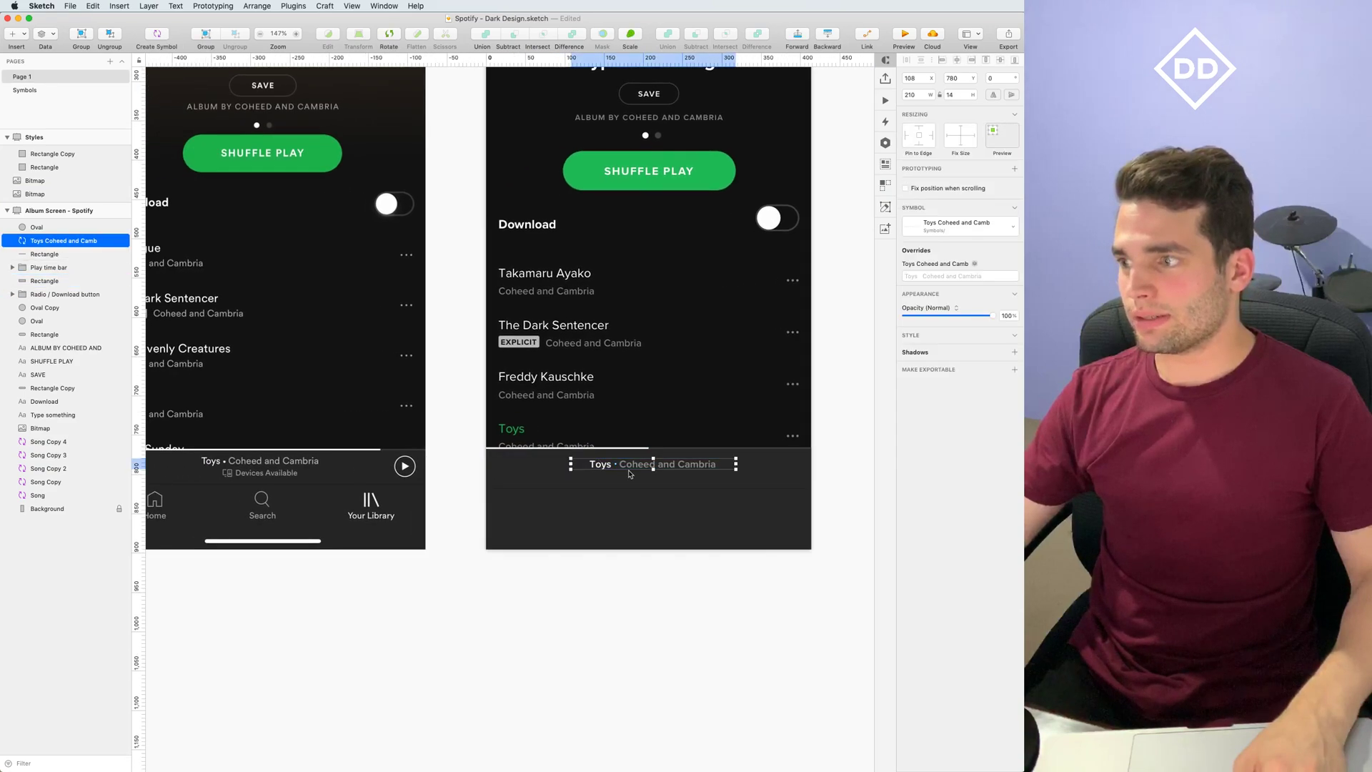
pyautogui.click(654, 602)
# Duplicate the "Toys Coheed and Cambria" symbol directly below the original and detach the copy from its symbol
pyautogui.hscroll(-3, 607, 608)
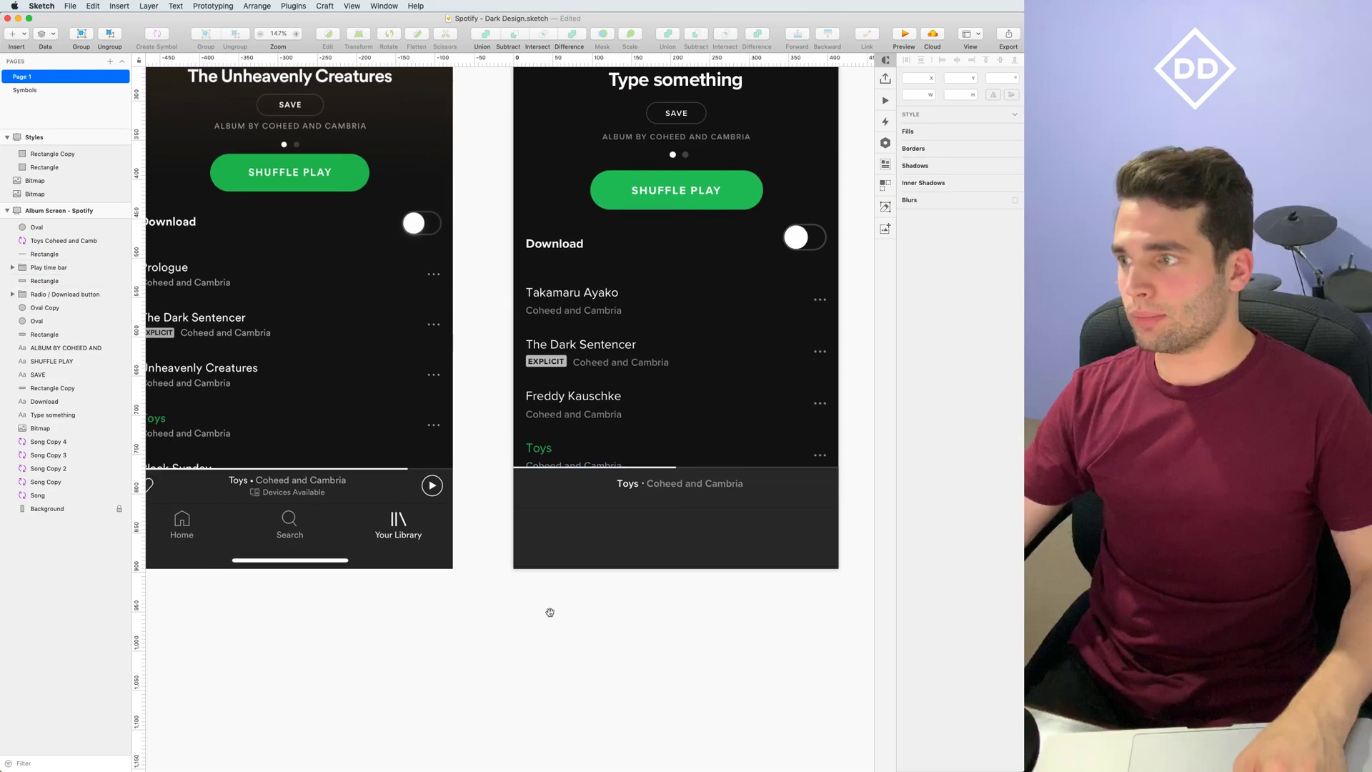
pyautogui.hscroll(2, 579, 611)
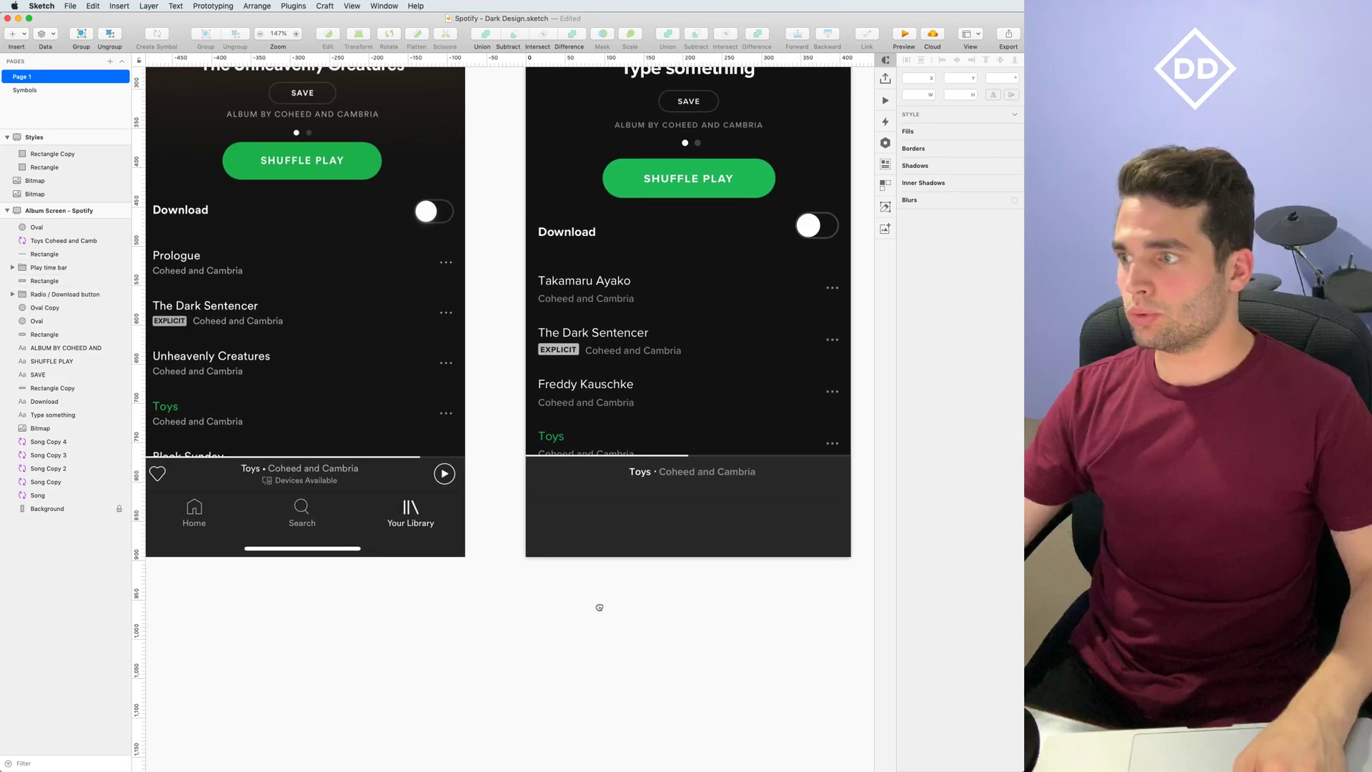
pyautogui.scroll(2, 599, 607)
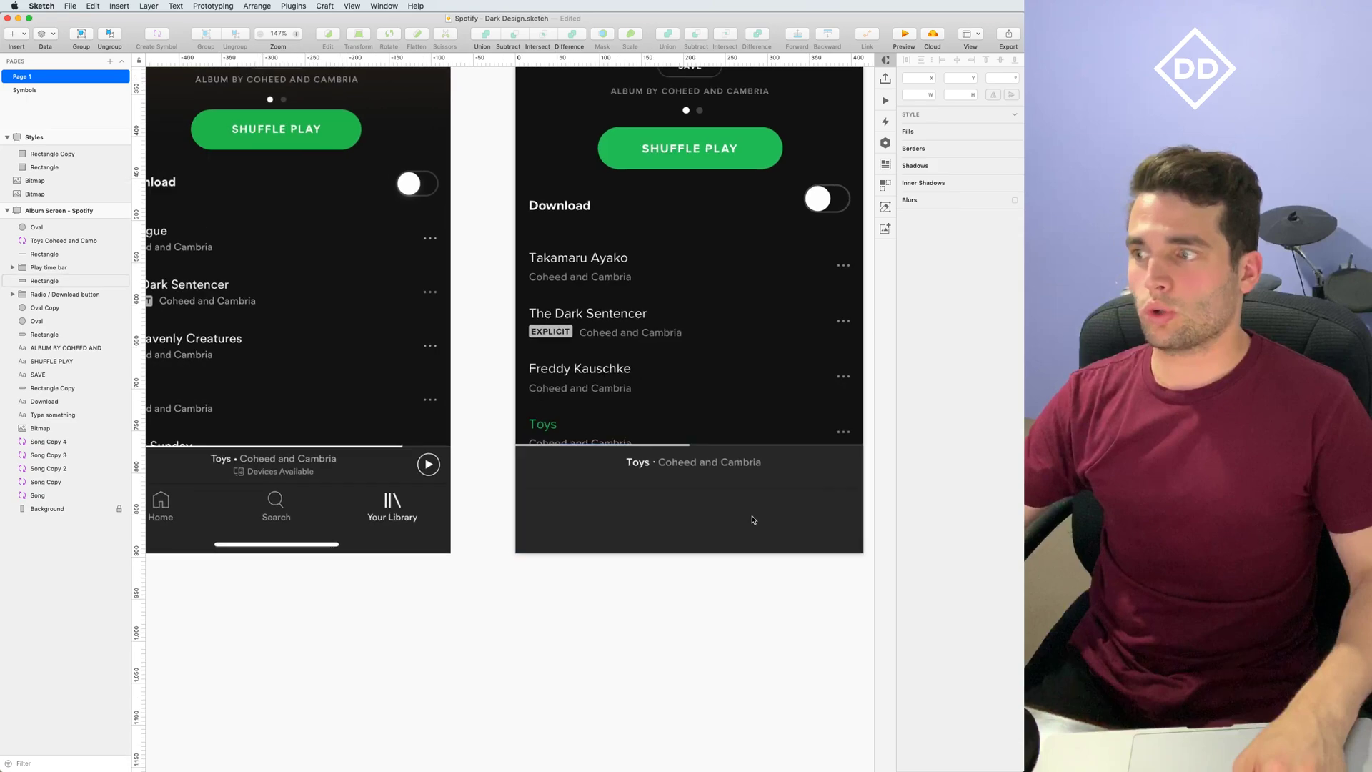
pyautogui.scroll(5, 753, 519)
pyautogui.click(708, 424)
pyautogui.keyDown('alt'); pyautogui.moveTo(707, 423); pyautogui.dragTo(713, 460); pyautogui.keyUp('alt')
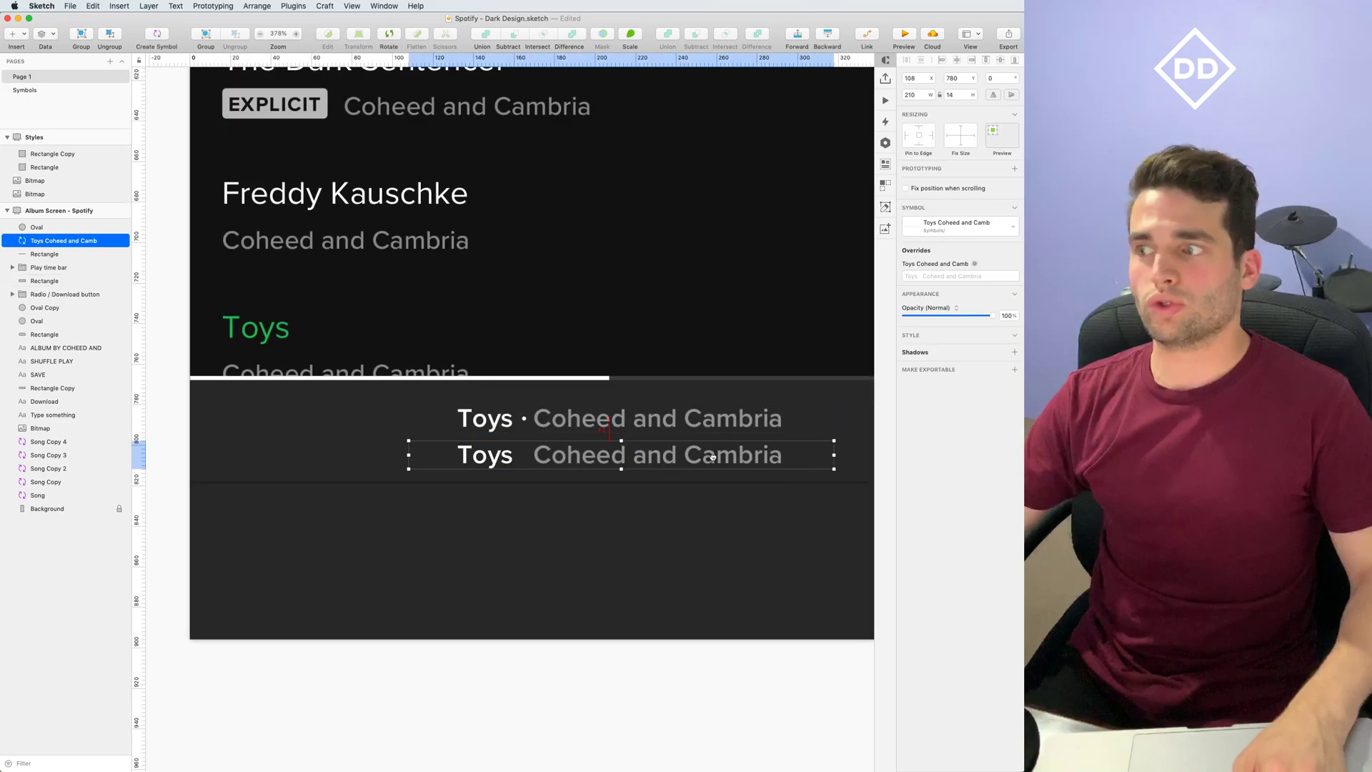
pyautogui.doubleClick(714, 460)
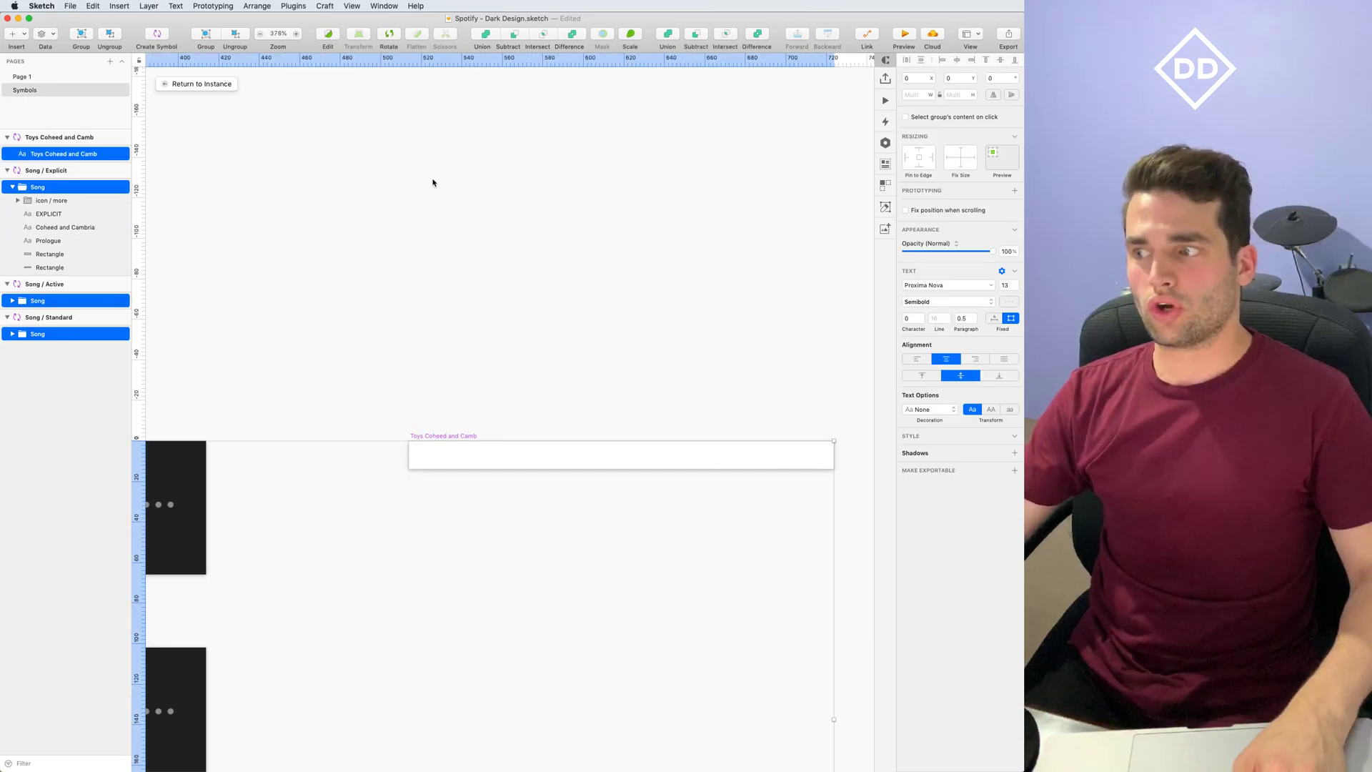
pyautogui.click(232, 91)
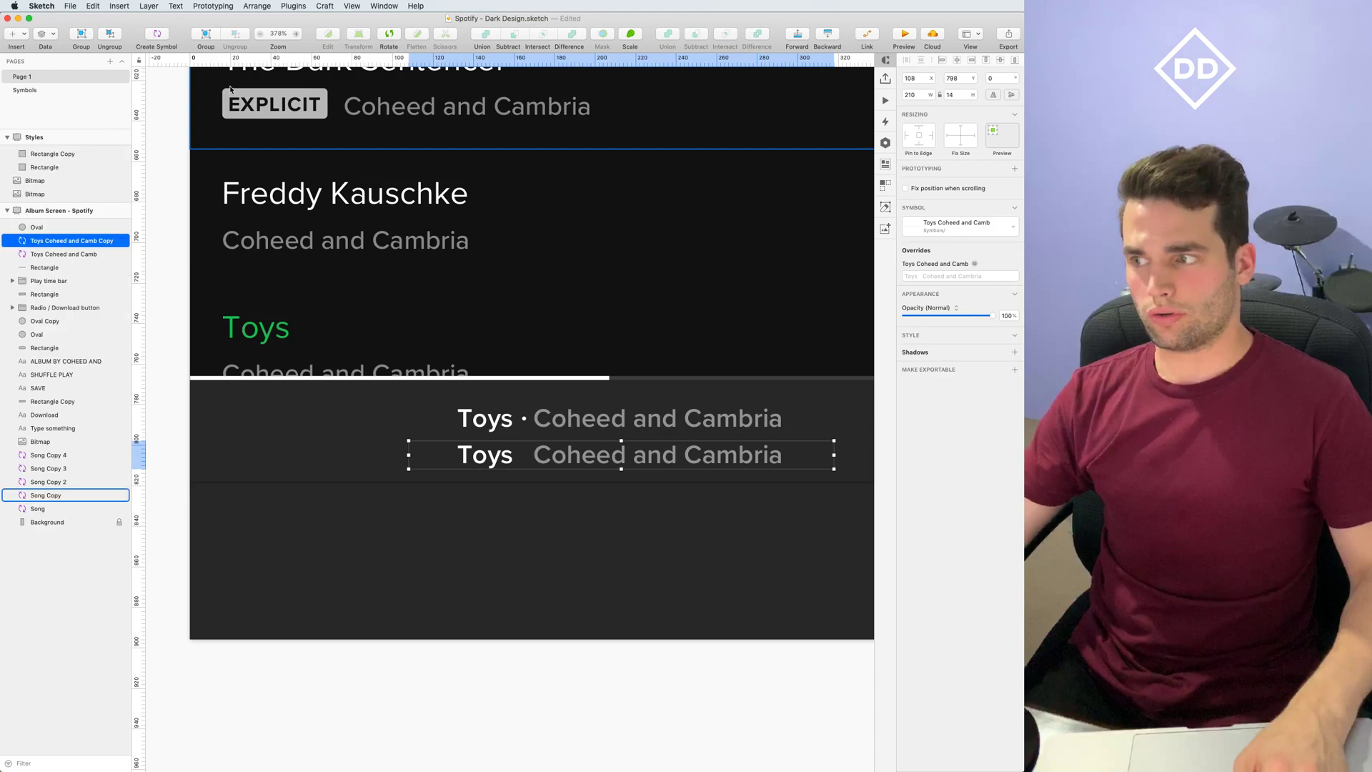
pyautogui.rightClick(653, 461)
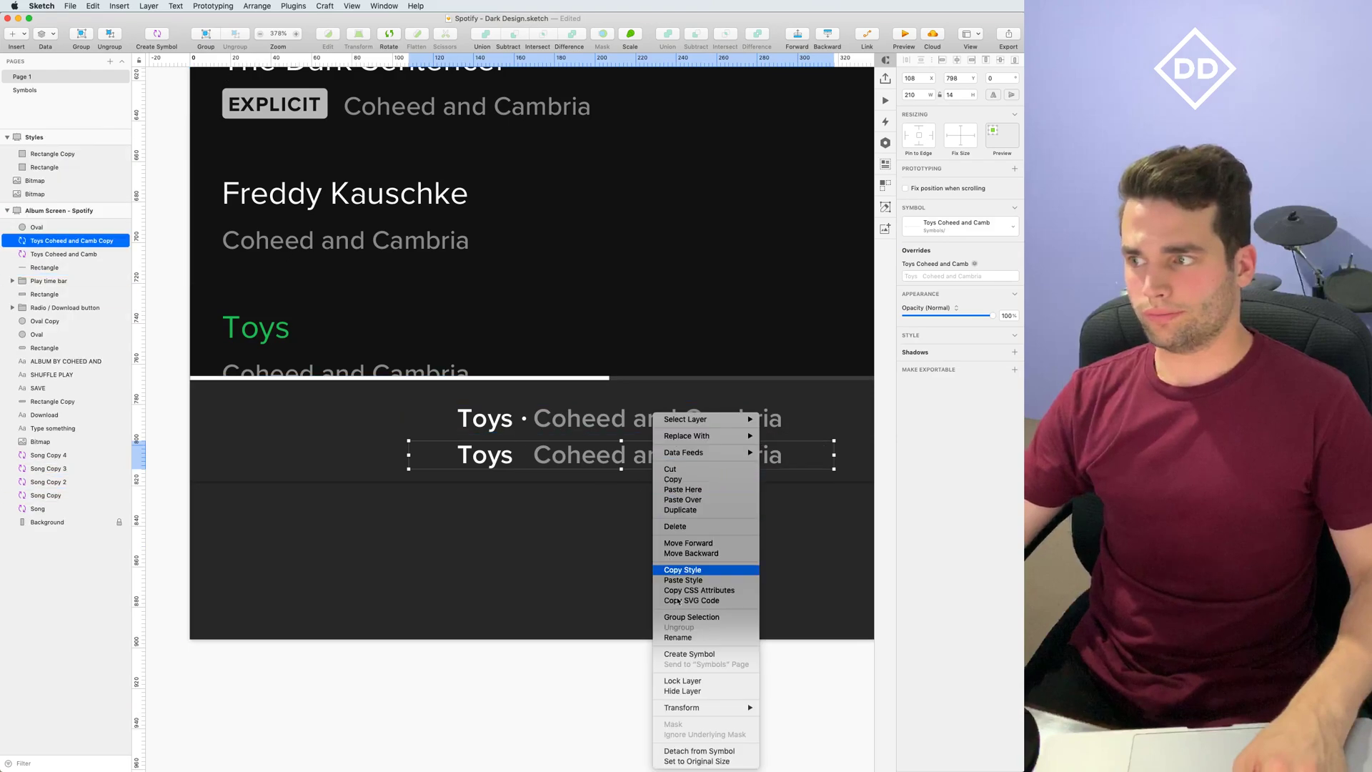
pyautogui.click(699, 750)
# Replace the detached copy's text with "Devices available"
pyautogui.doubleClick(656, 456)
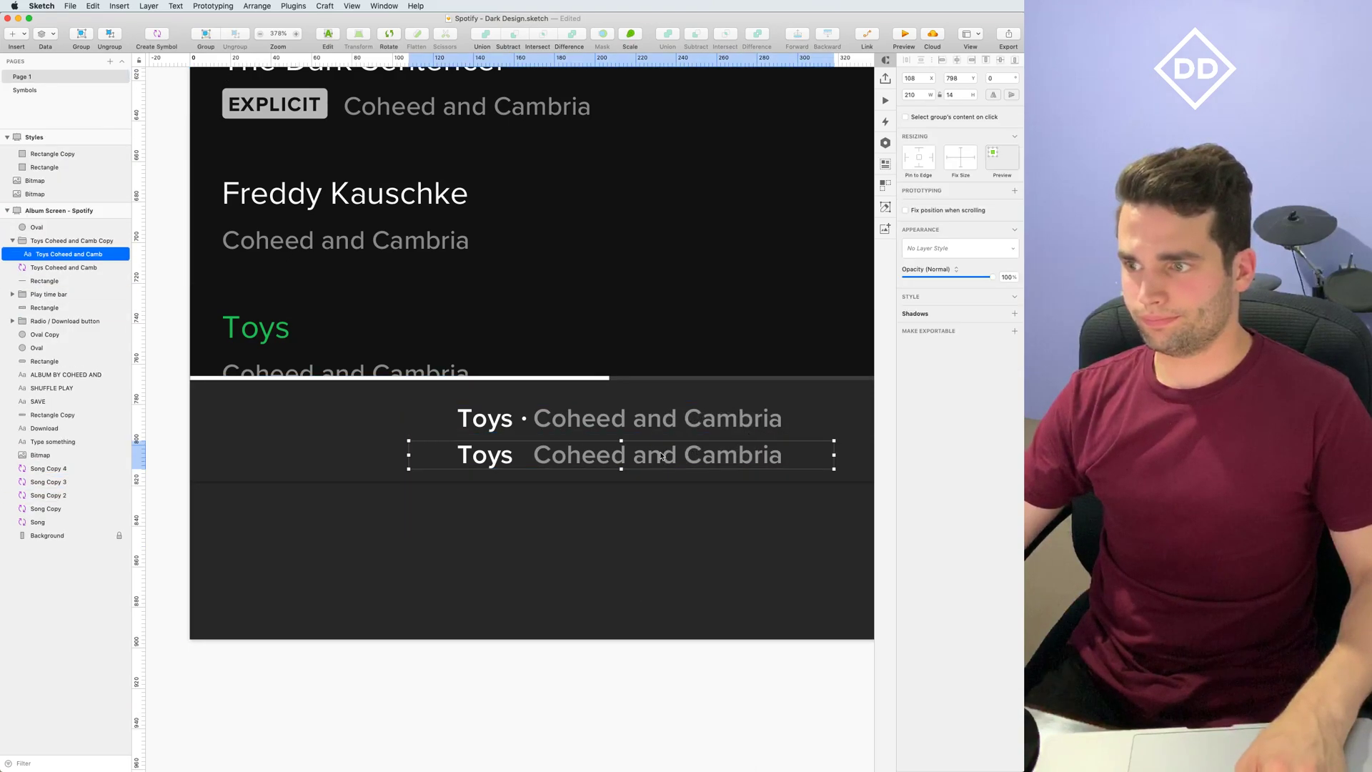
pyautogui.press('super+a')
pyautogui.press('BackSpace')
pyautogui.write('Toys   Coheed and Cambria')
pyautogui.press('super+a')
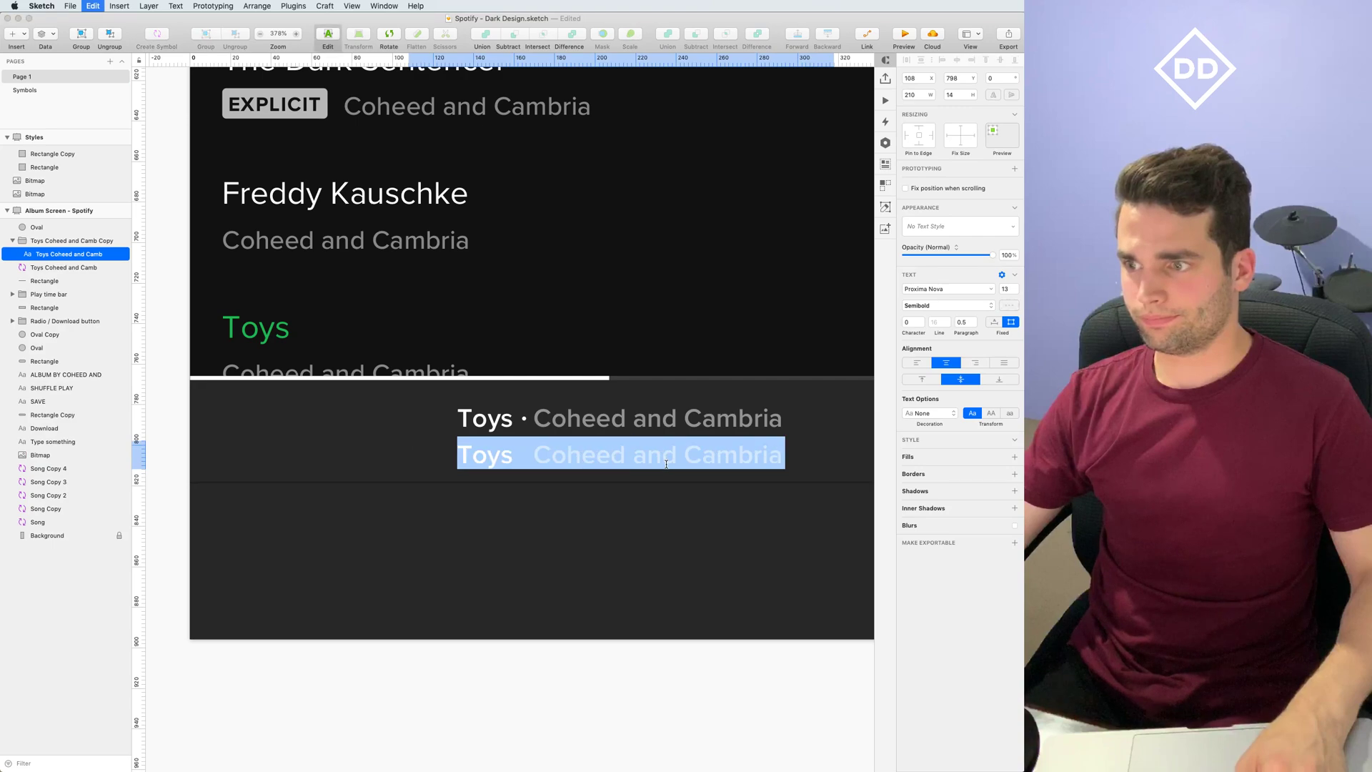
pyautogui.write('DEVICES A')
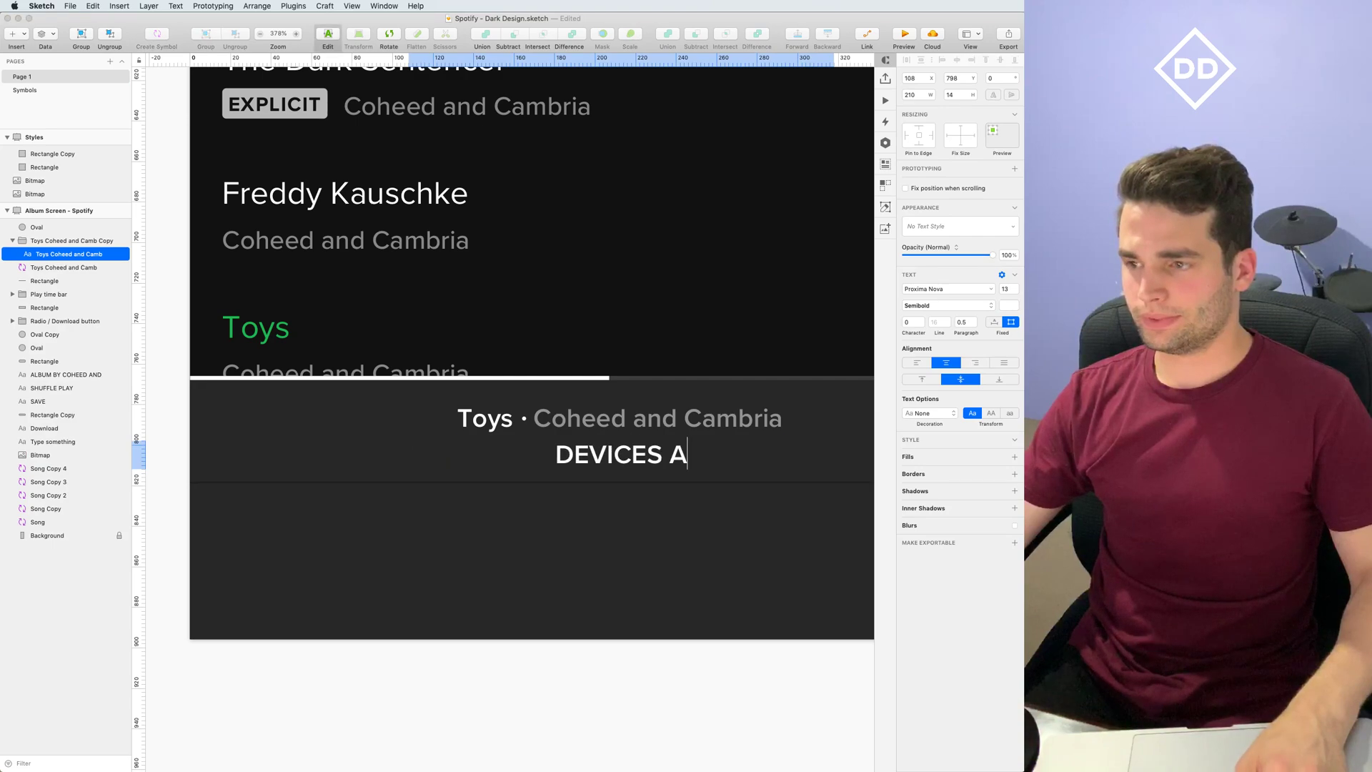
pyautogui.press('super+a')
pyautogui.write('Devices available')
pyautogui.press('super+a')
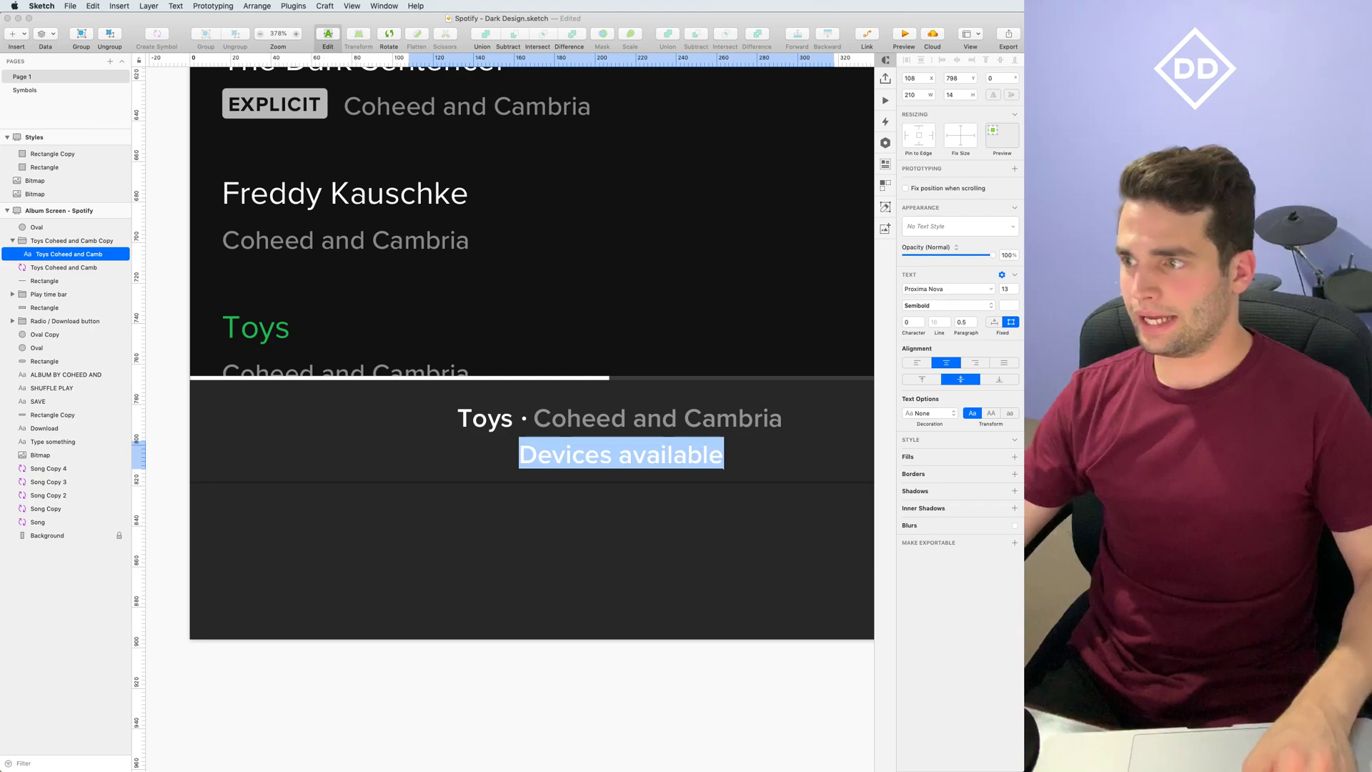
# Set the "Devices available" text to size 10 and its white FFFFFF colour to 50% alpha
pyautogui.click(1008, 288)
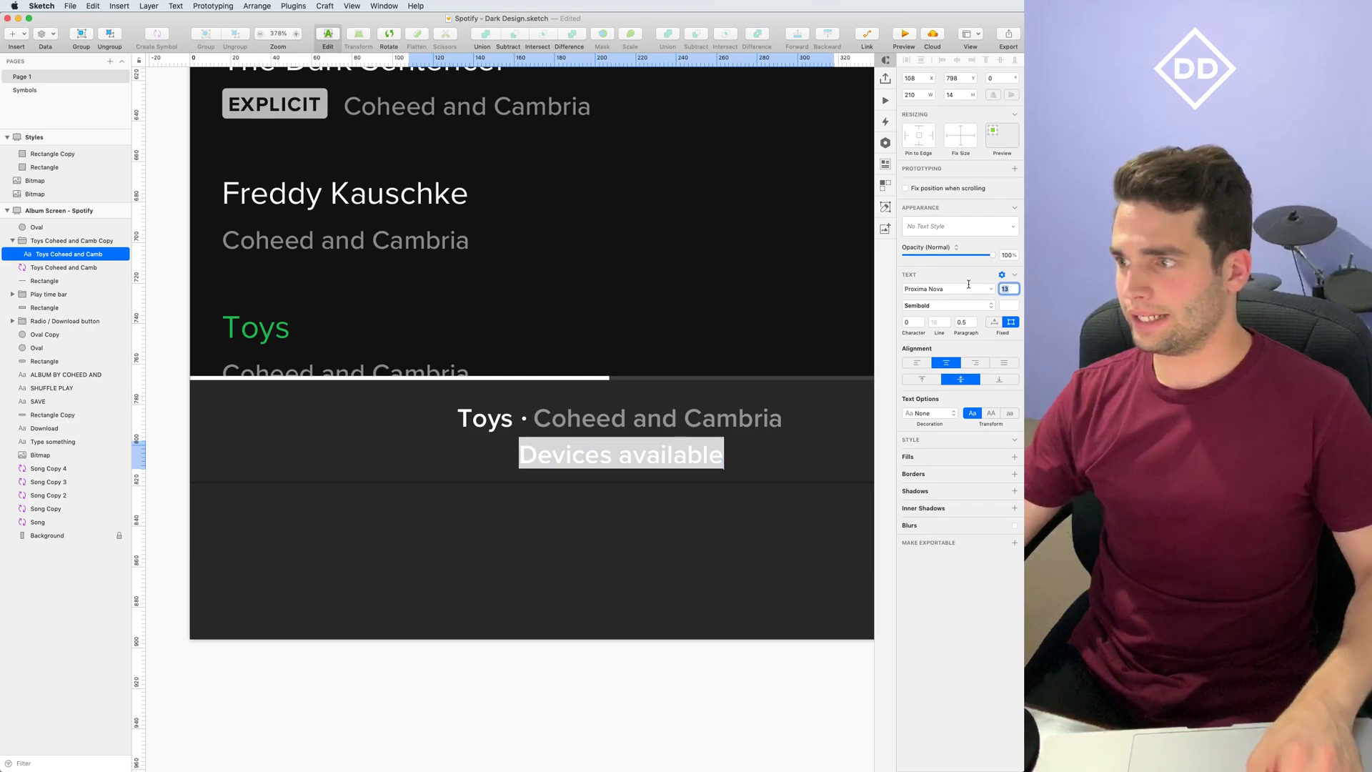
pyautogui.write('10')
pyautogui.press('Return')
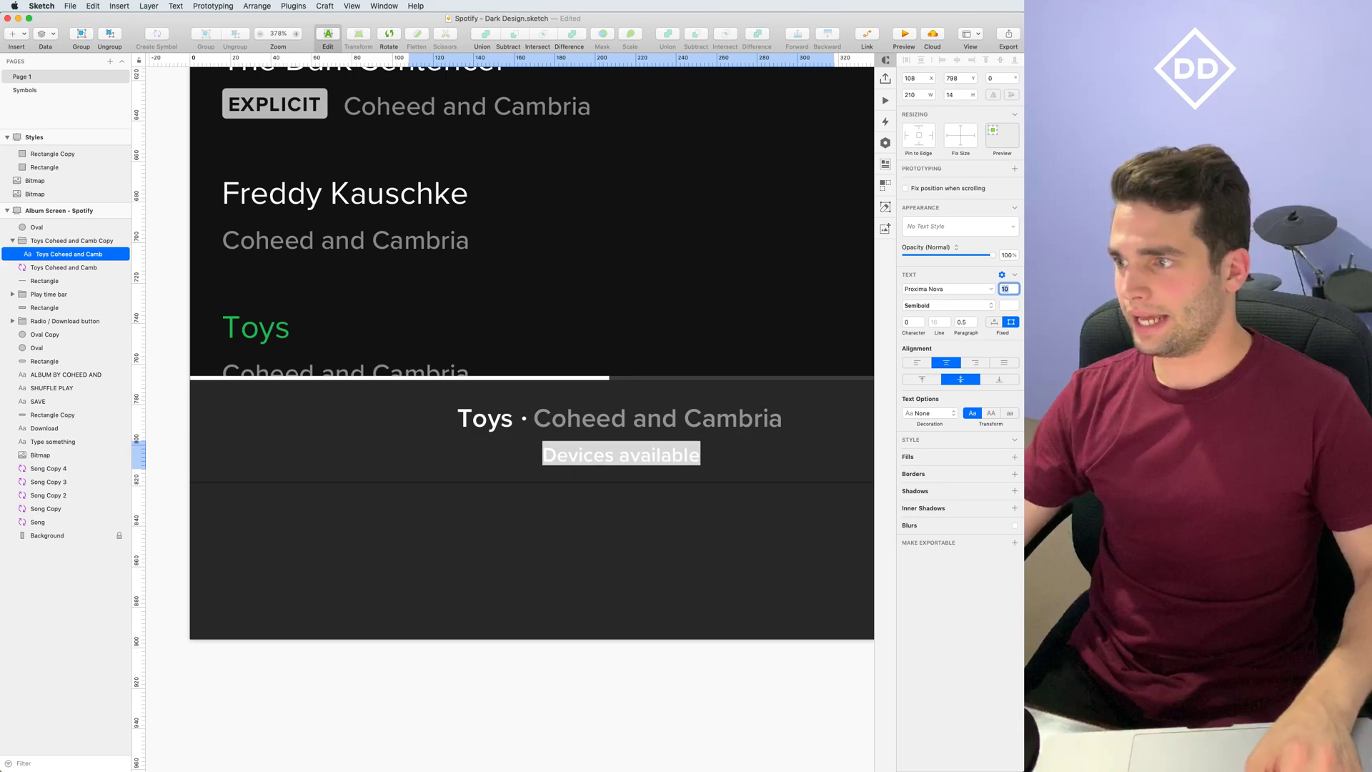
pyautogui.click(1008, 306)
pyautogui.click(941, 423)
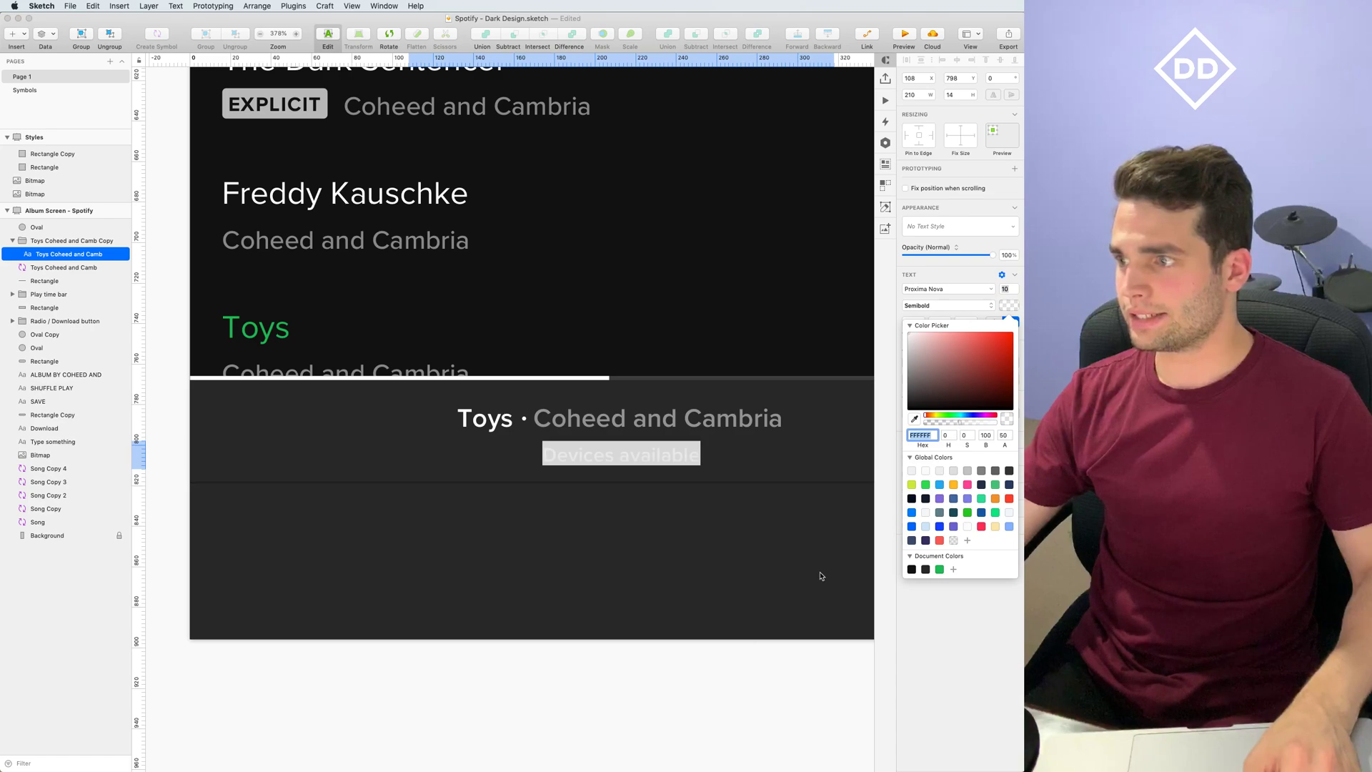
pyautogui.click(724, 695)
# Compare the "Devices available" line with the same line in the reference screen's player bar
pyautogui.scroll(-5, 707, 680)
pyautogui.scroll(4, 707, 671)
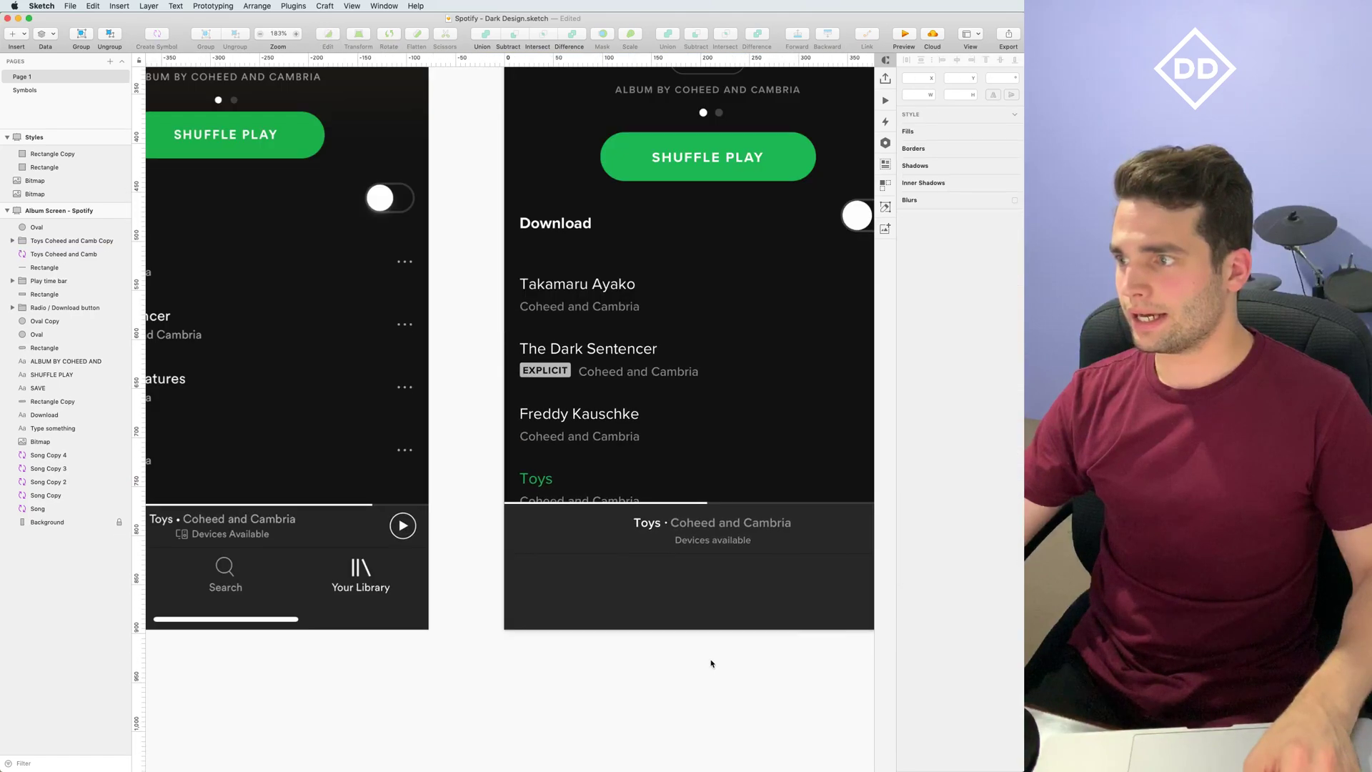
pyautogui.moveTo(714, 657); pyautogui.dragTo(733, 644)
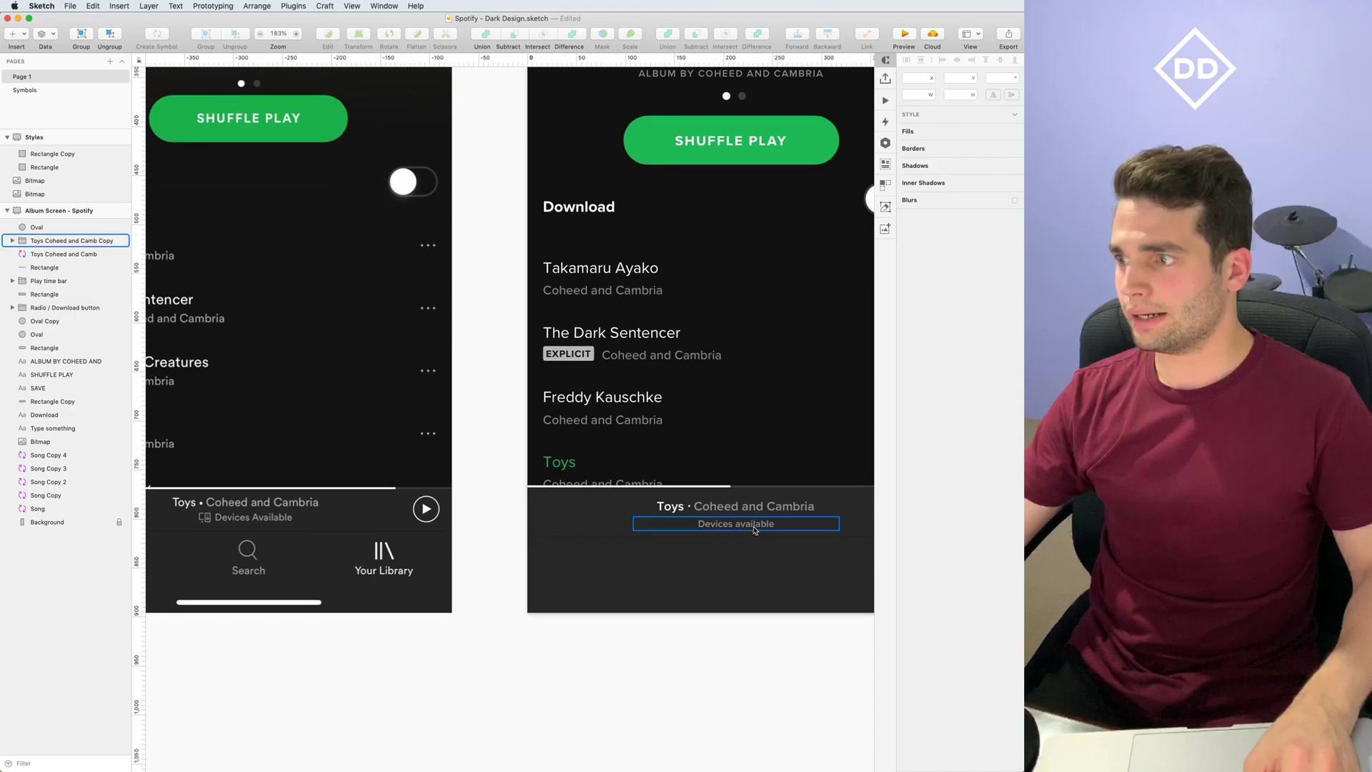
pyautogui.scroll(3, 793, 534)
pyautogui.click(790, 533)
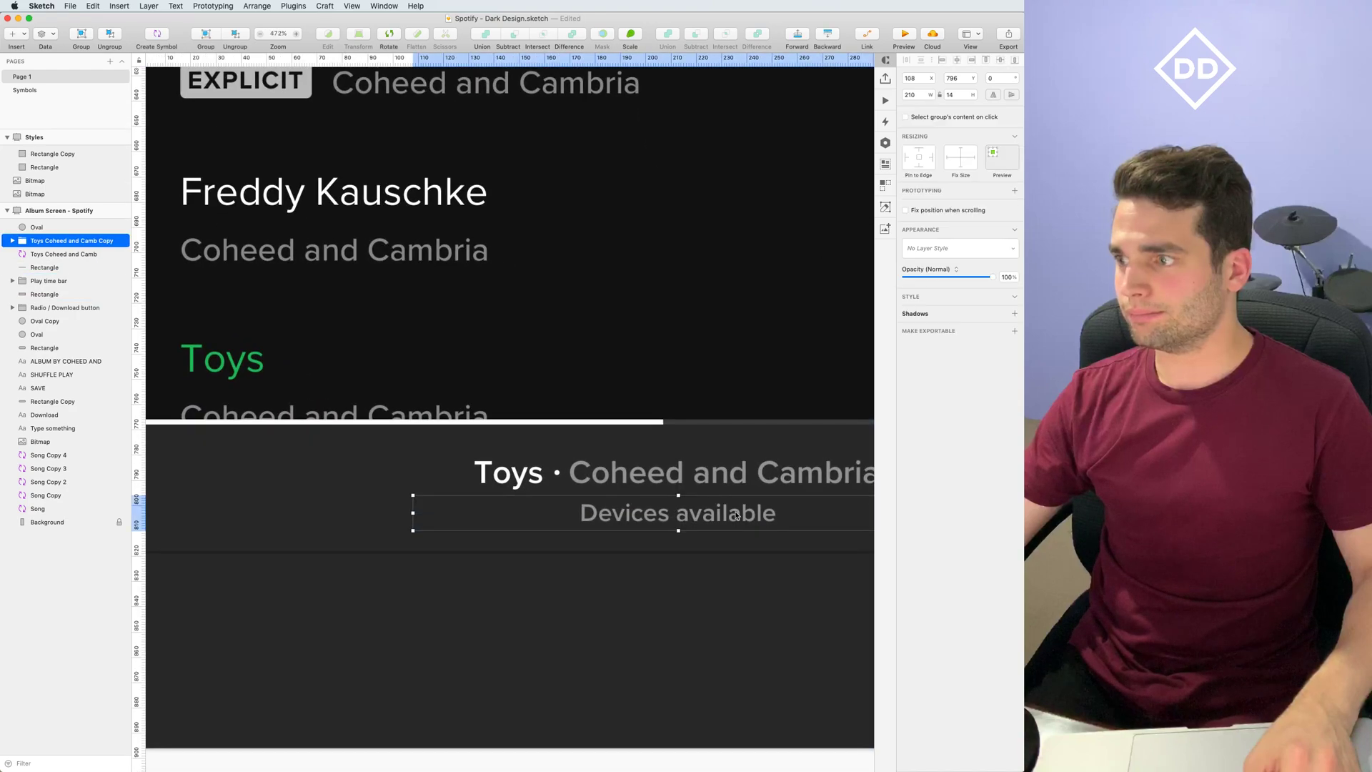
pyautogui.scroll(-3, 703, 620)
pyautogui.click(660, 684)
pyautogui.scroll(-4, 659, 674)
pyautogui.scroll(3, 684, 654)
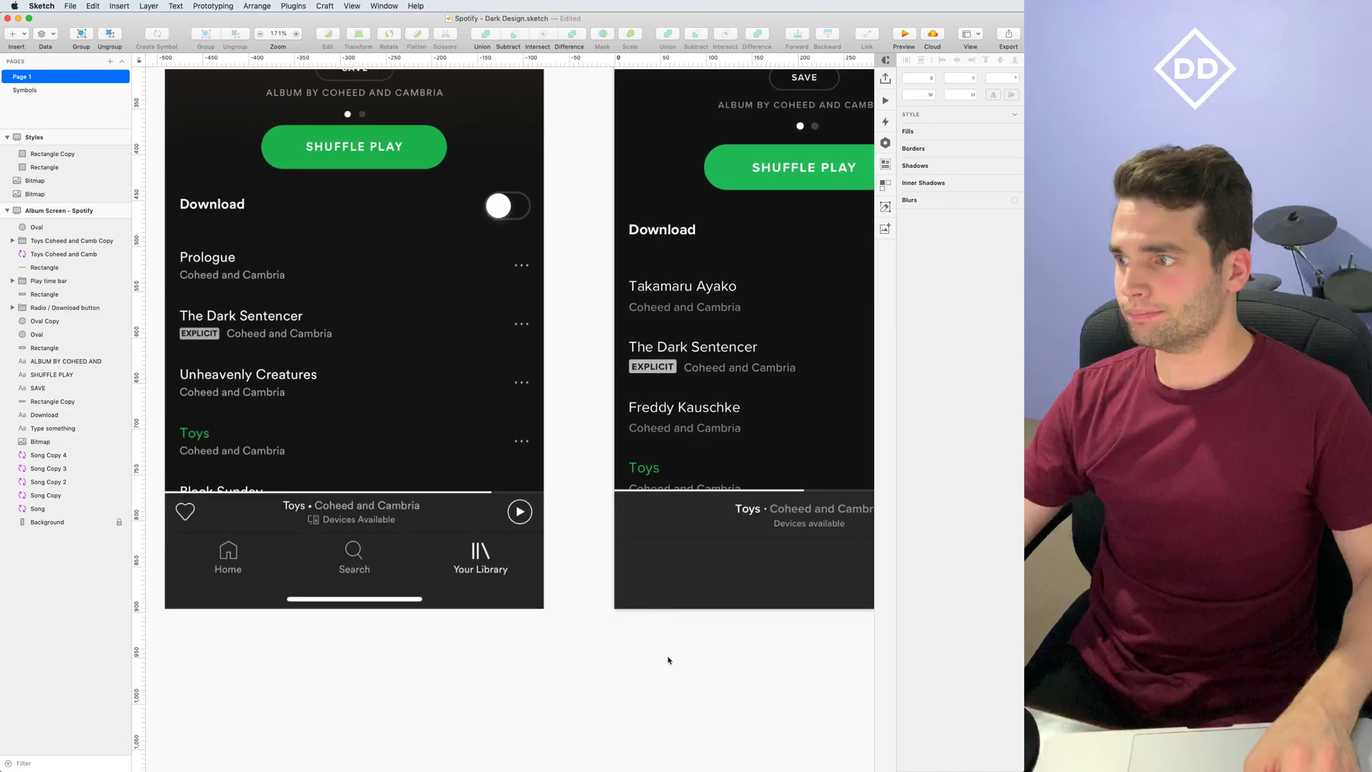
# Draw a rectangle about 5 by 7 px beside the reference's devices icon and round its corners with a radius of 1
pyautogui.scroll(6, 360, 525)
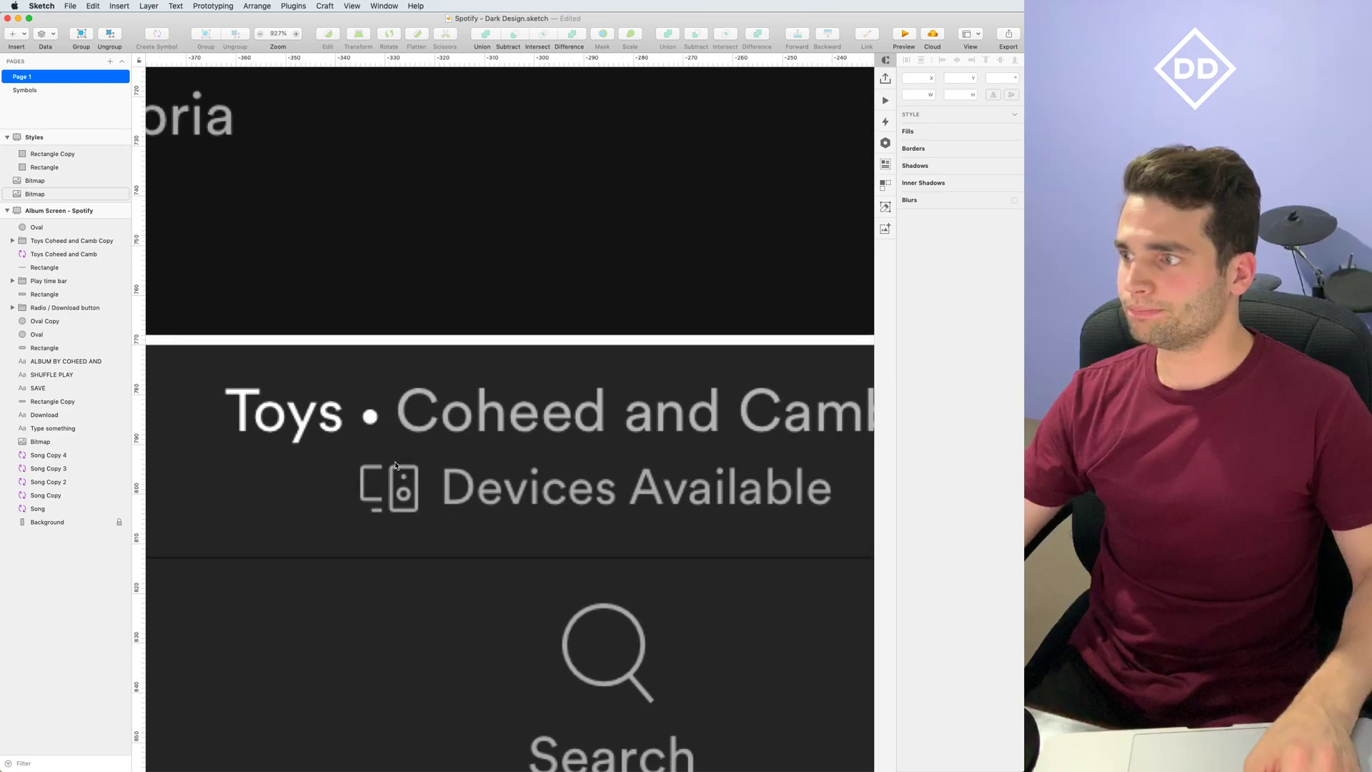
pyautogui.moveTo(451, 508); pyautogui.dragTo(533, 477)
pyautogui.scroll(5, 533, 478)
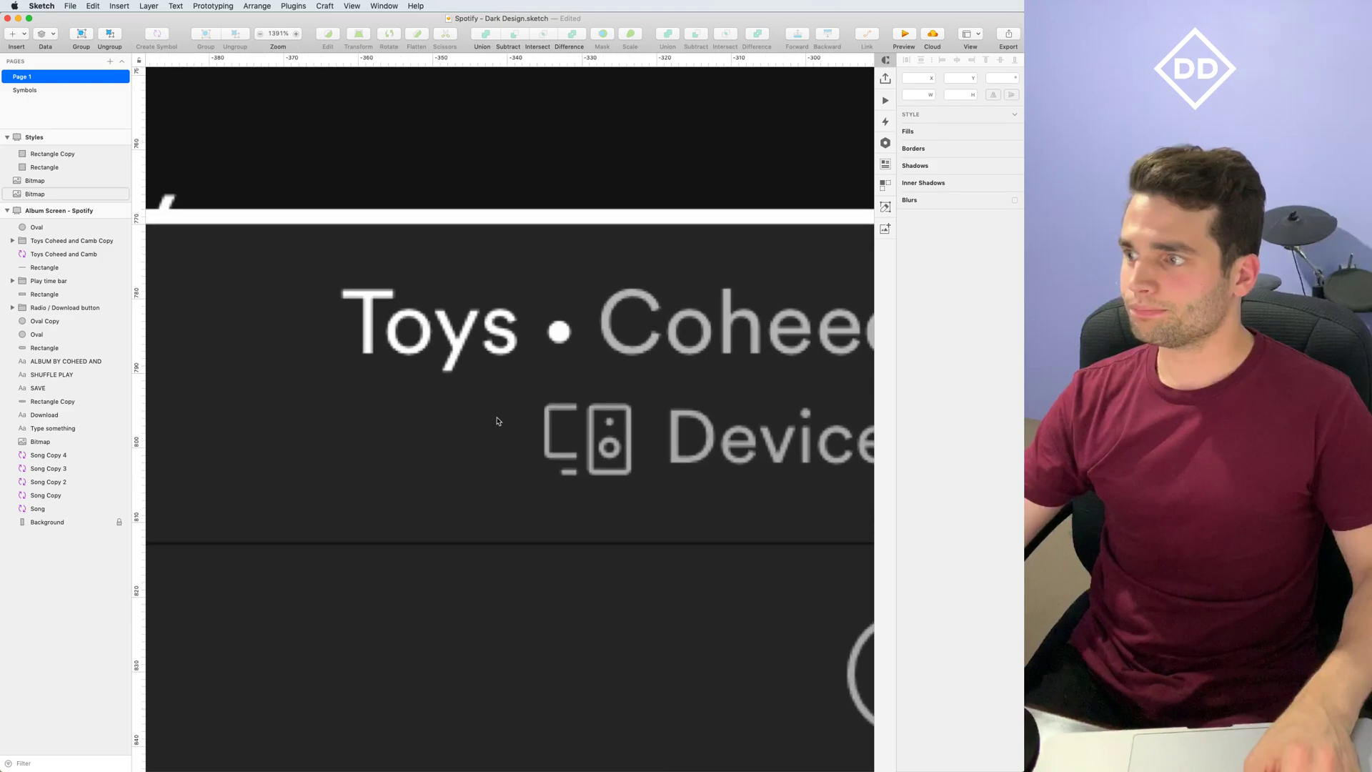
pyautogui.click(12, 34)
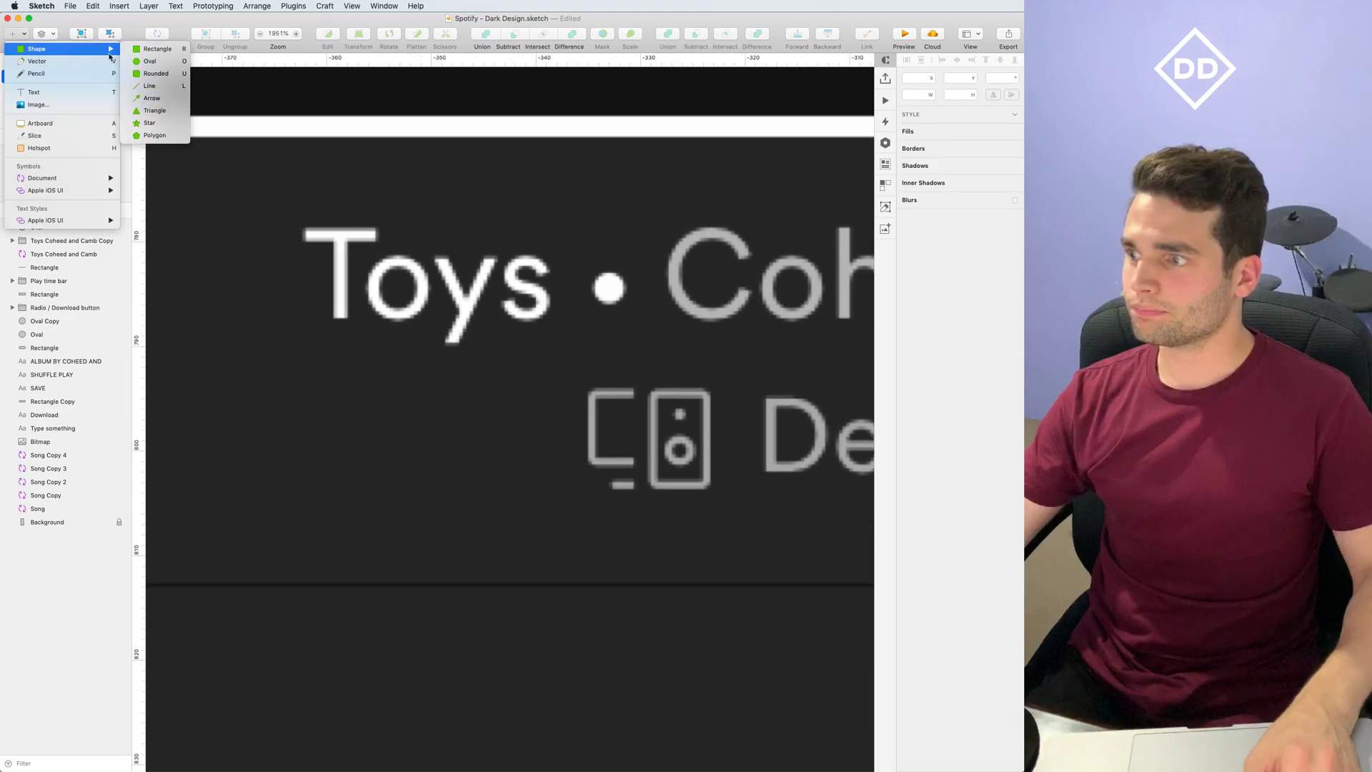
pyautogui.click(453, 397)
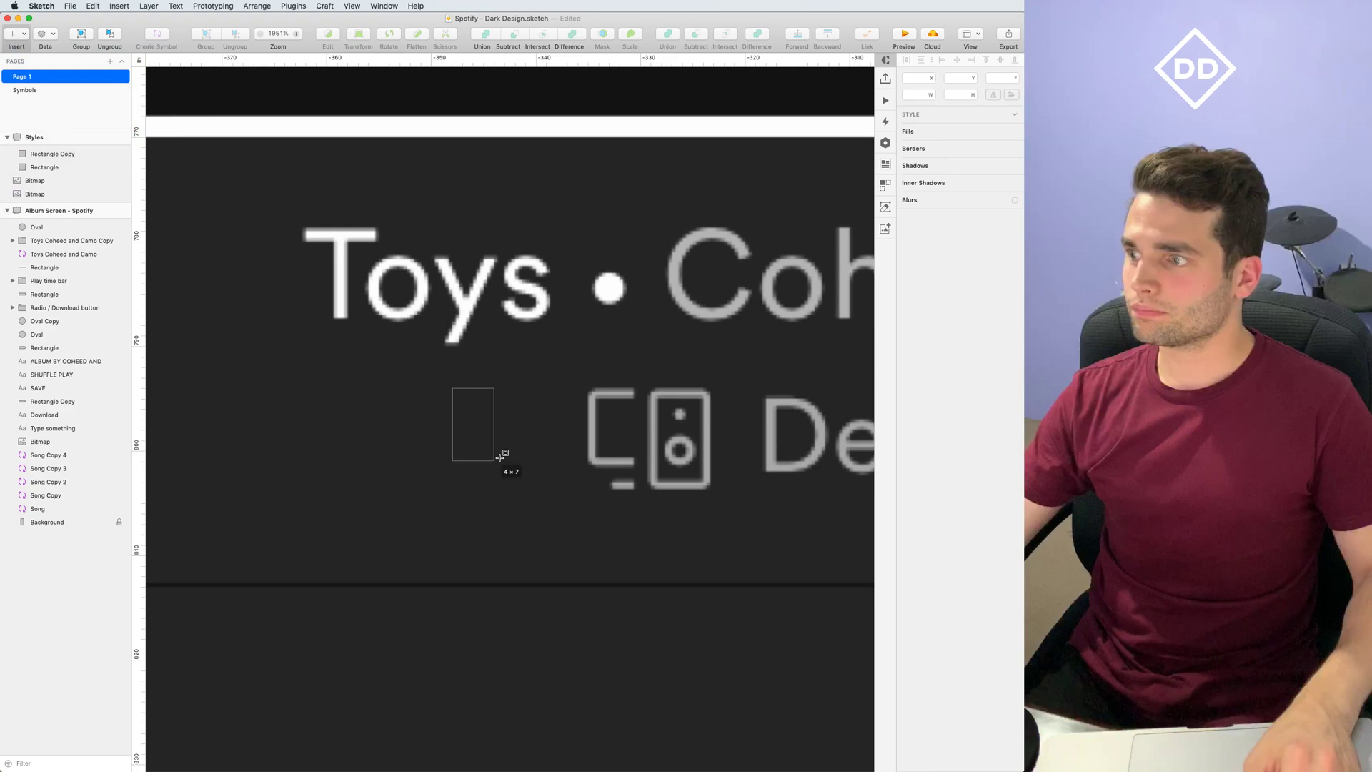
pyautogui.moveTo(505, 465); pyautogui.dragTo(505, 465)
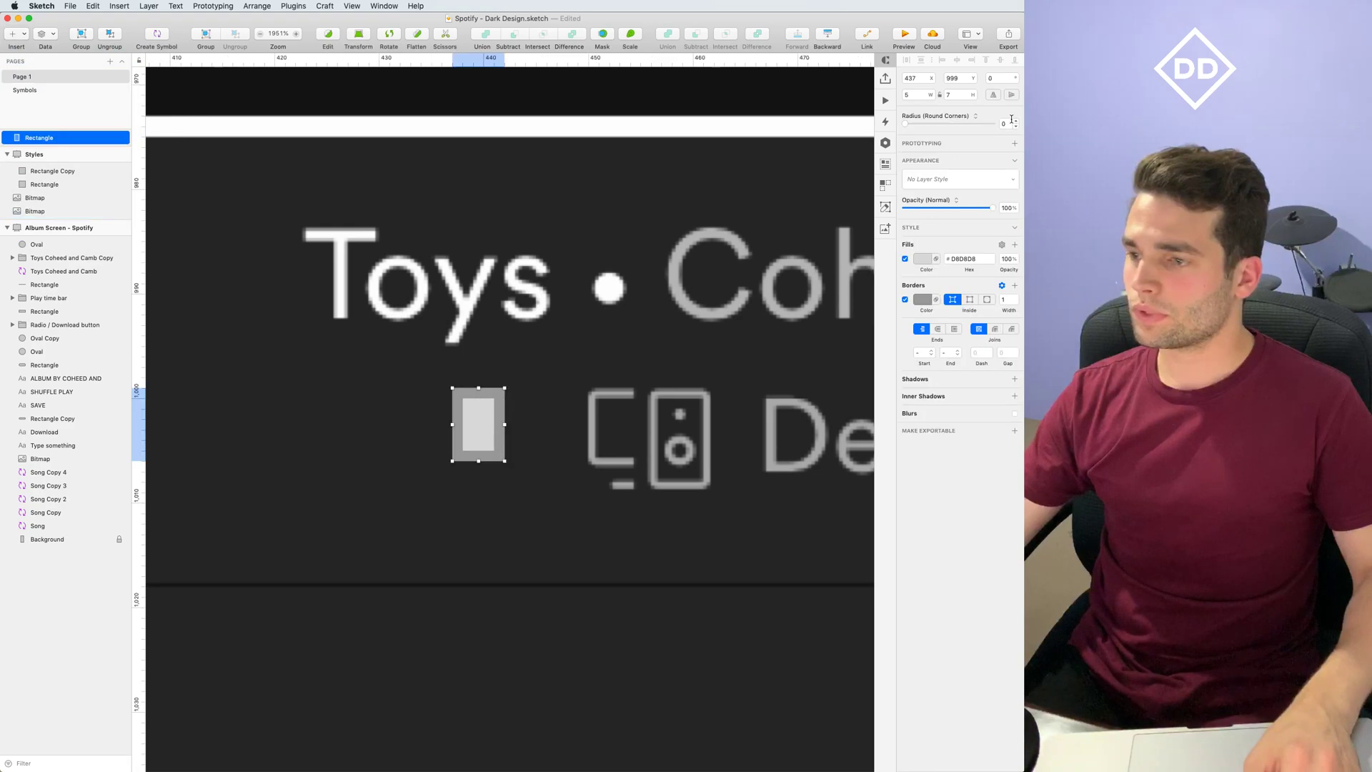
pyautogui.doubleClick(491, 410)
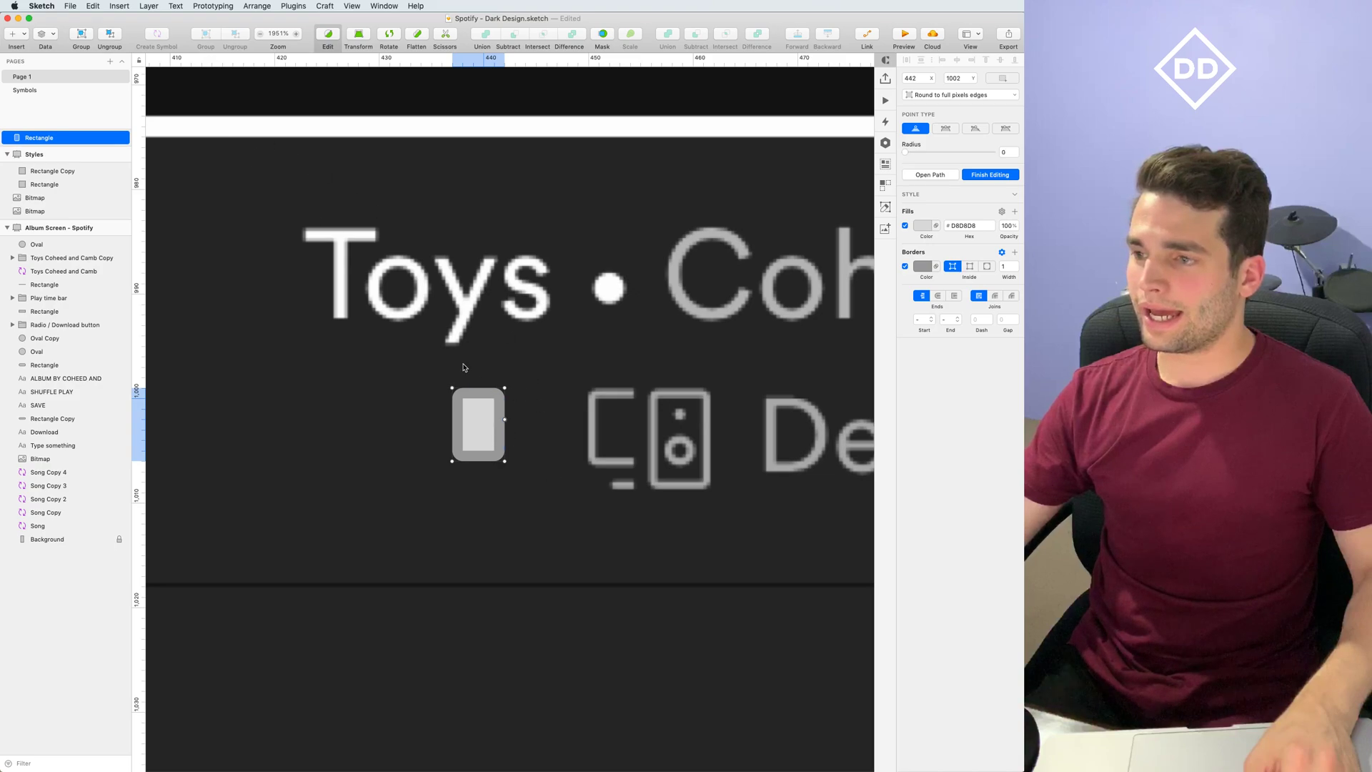
# Cut away the rounded rectangle's right side with the Scissors tool, leaving an open bracket-shaped path
pyautogui.click(159, 6)
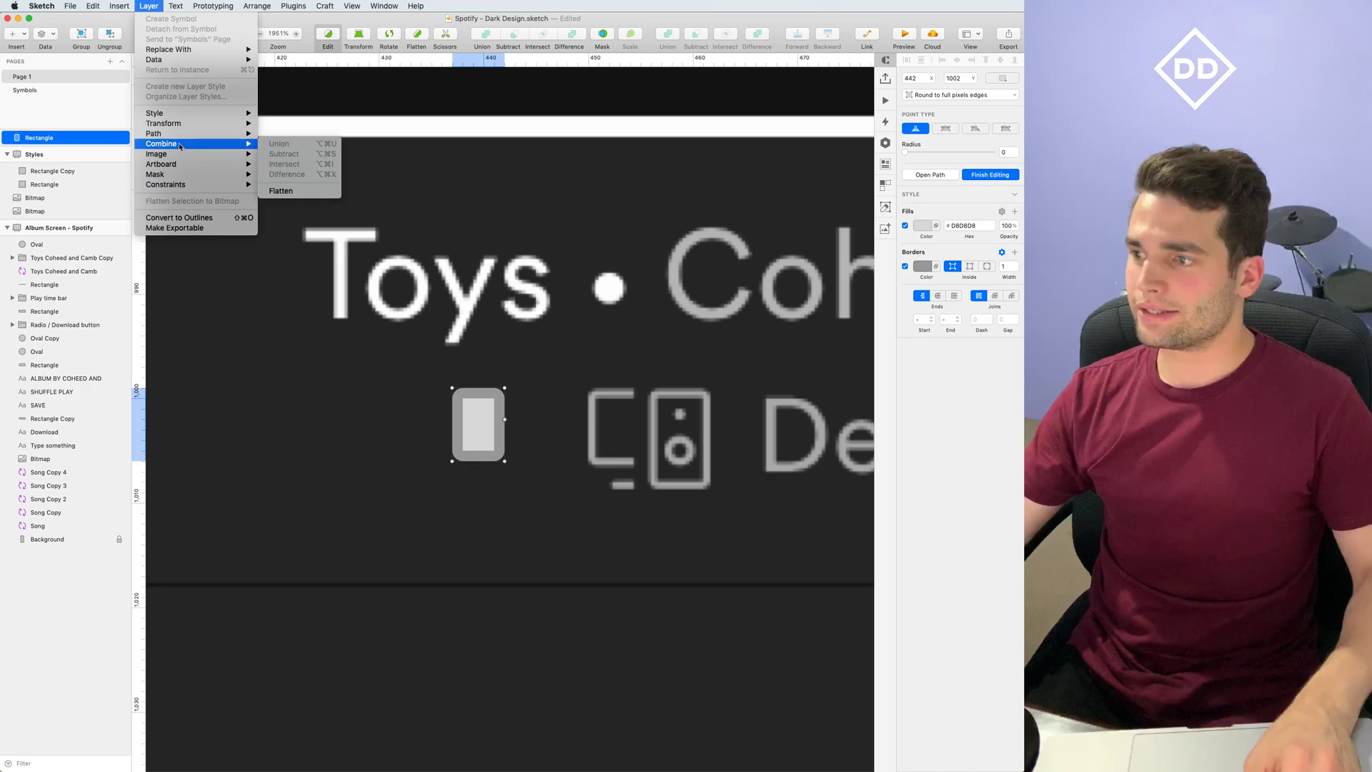
pyautogui.moveTo(182, 124)
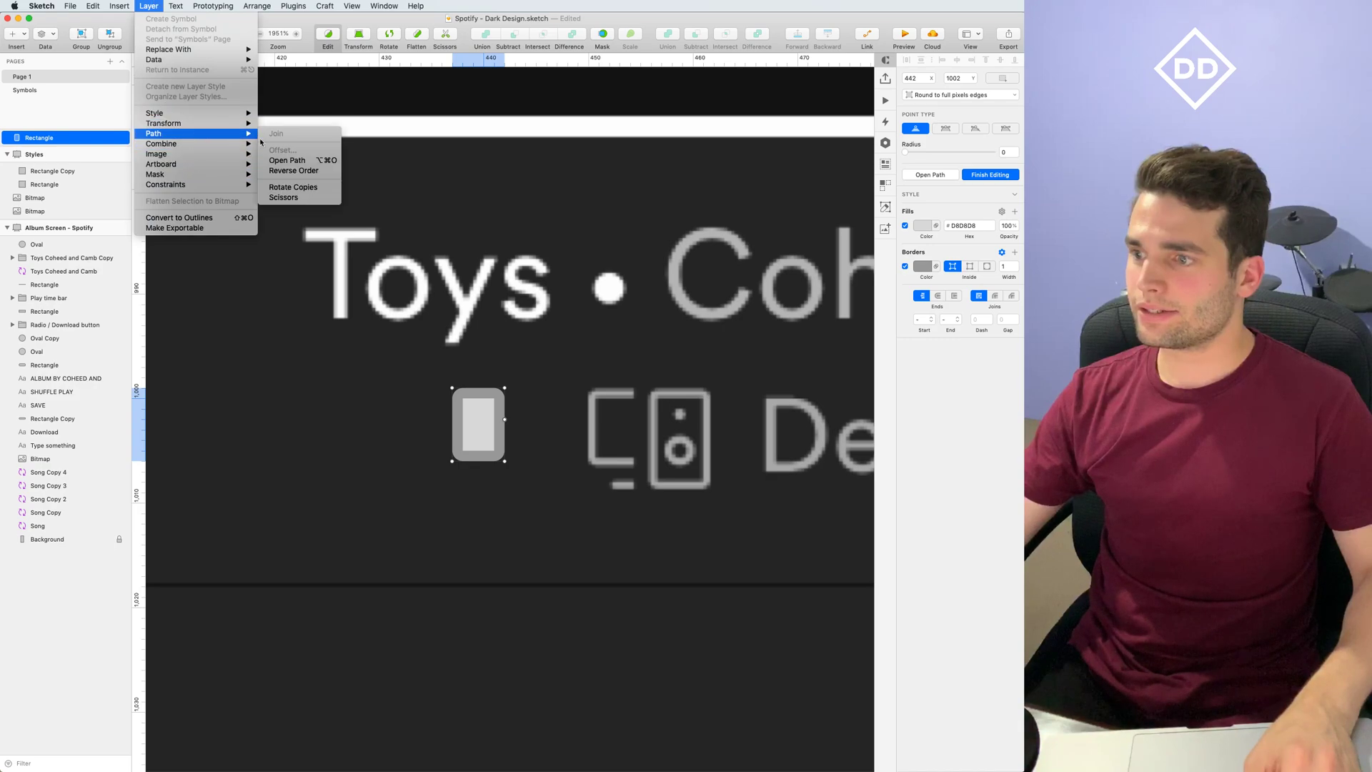
pyautogui.click(281, 191)
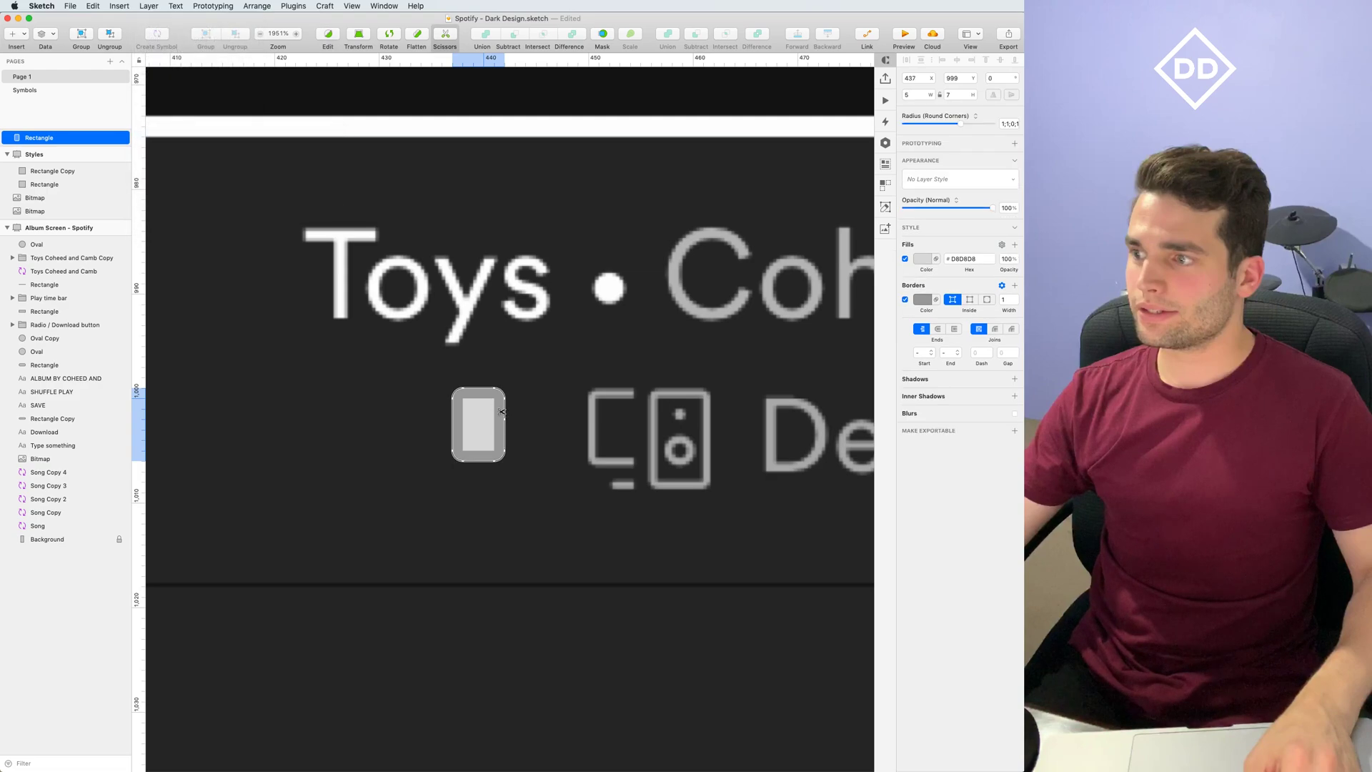
pyautogui.moveTo(503, 434); pyautogui.dragTo(503, 411)
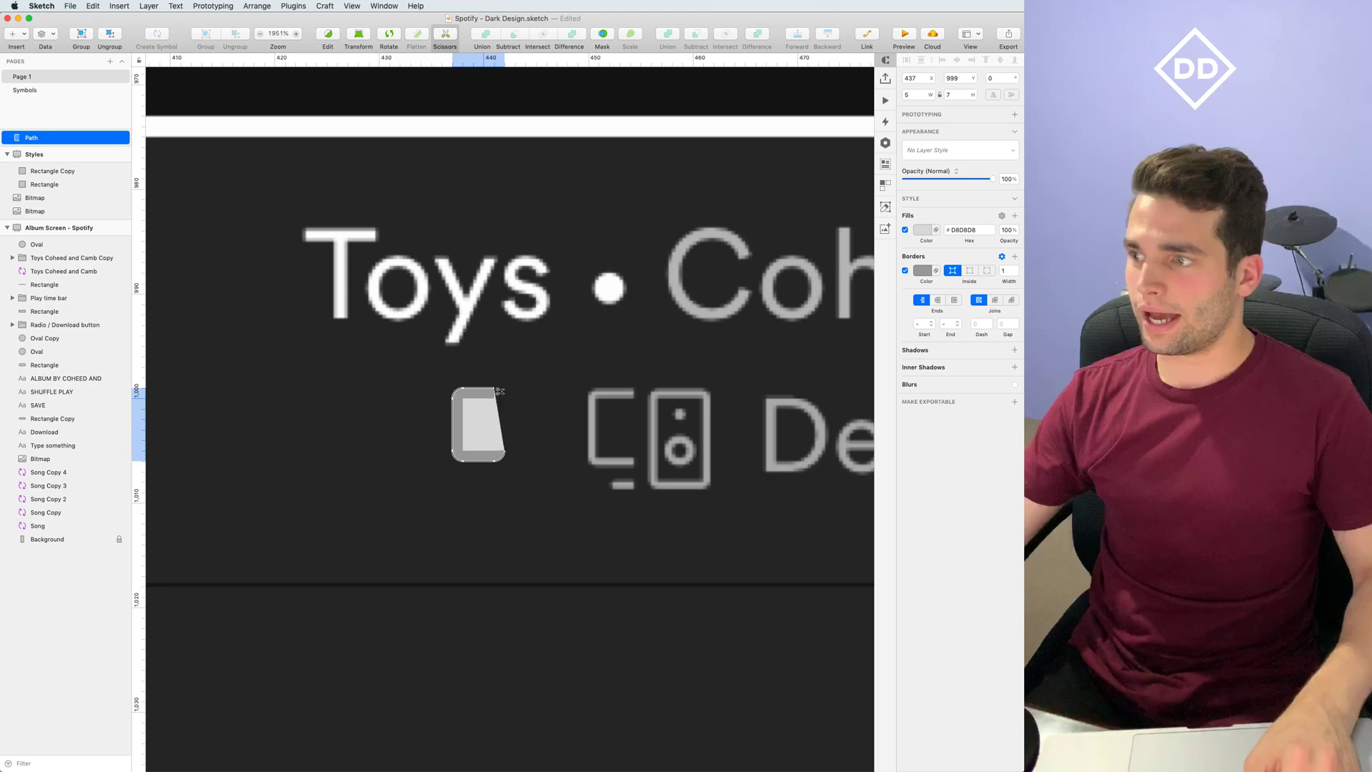
pyautogui.click(501, 450)
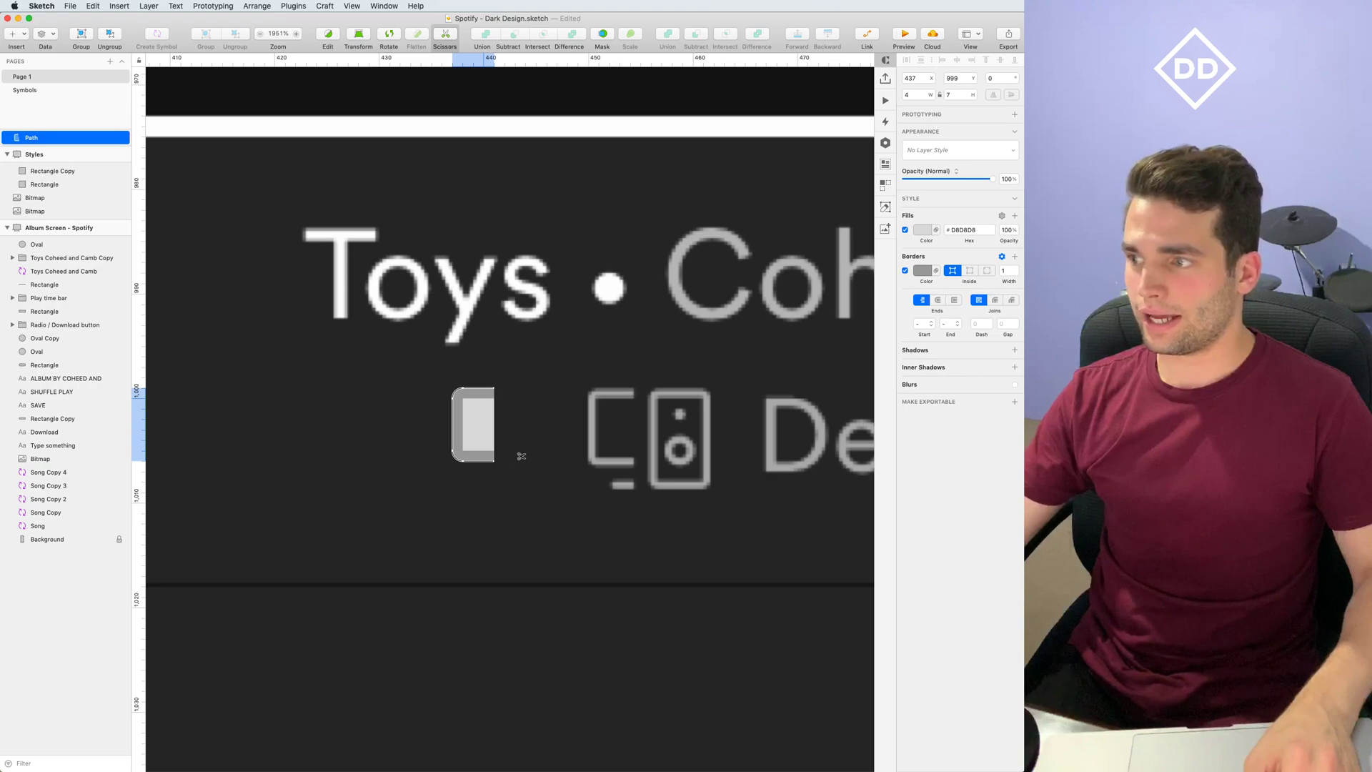
pyautogui.press('Escape')
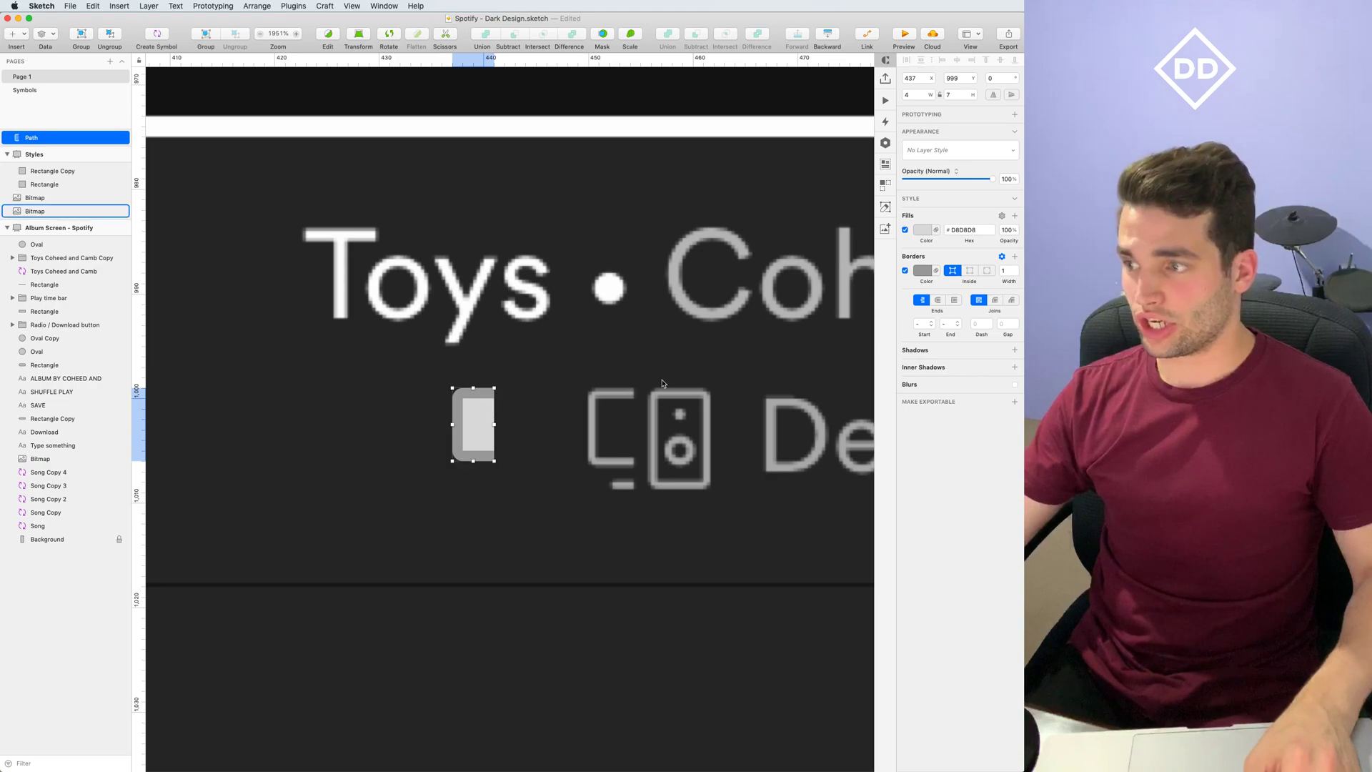
# Turn off the open path's fill and set its border colour to FFFFFF
pyautogui.click(906, 230)
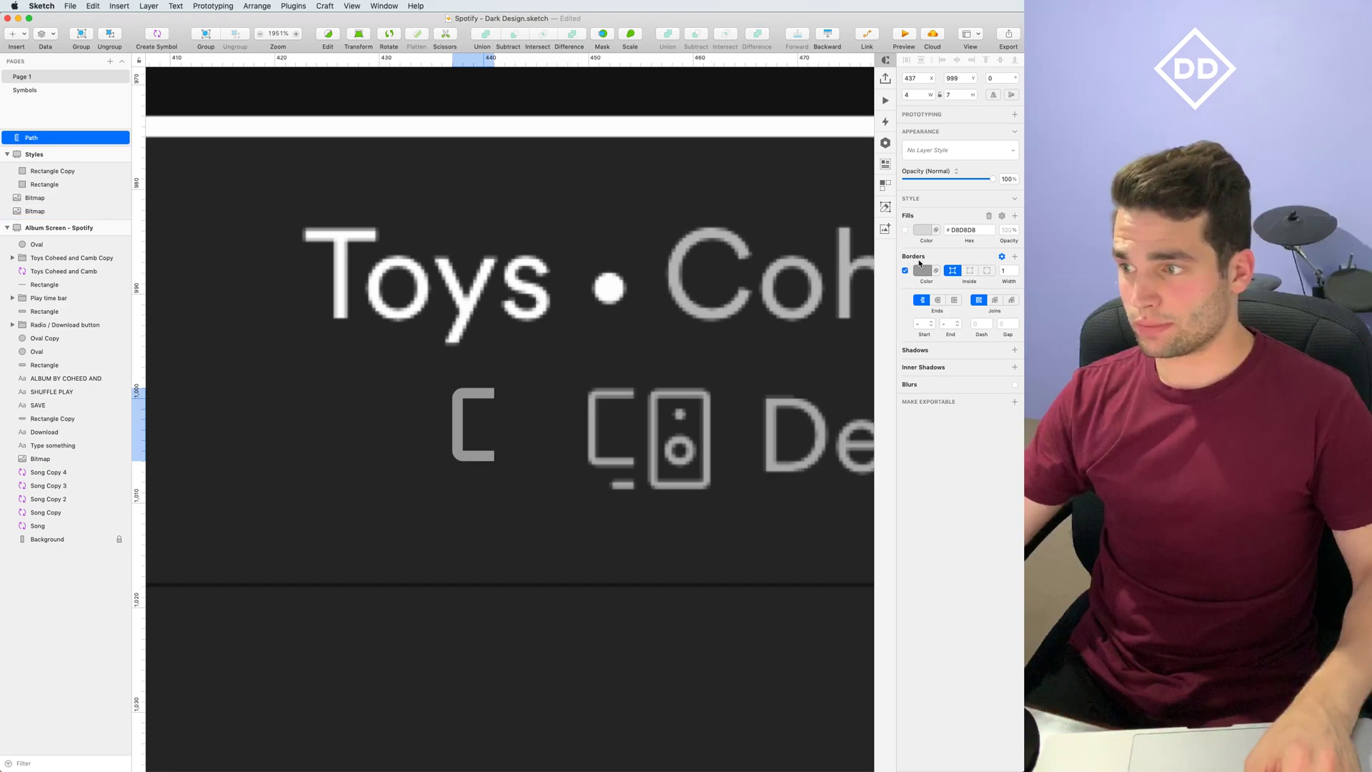
pyautogui.click(922, 270)
pyautogui.write('ffffff')
pyautogui.press('Return')
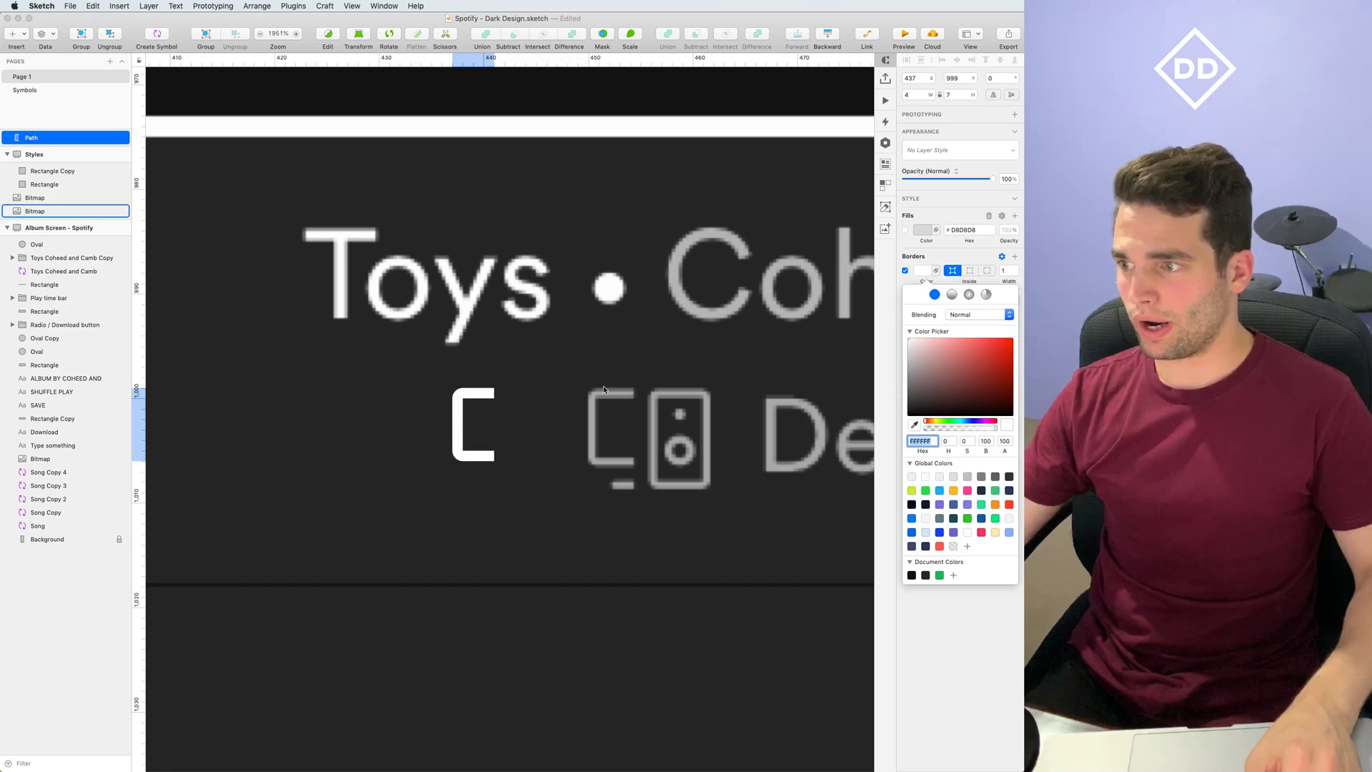
pyautogui.click(554, 443)
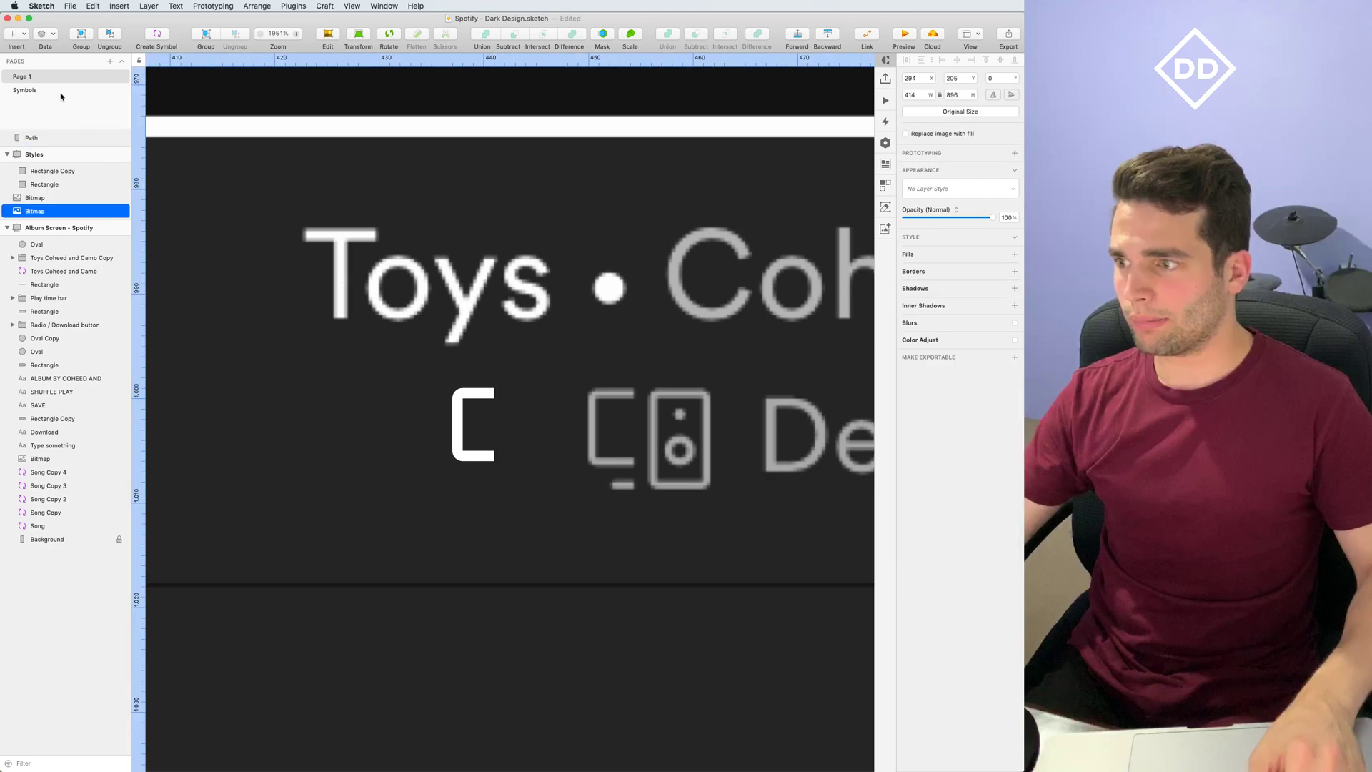
# Draw a rectangle about 3 by 1 px just below the open bracket path
pyautogui.click(12, 34)
pyautogui.moveTo(109, 50)
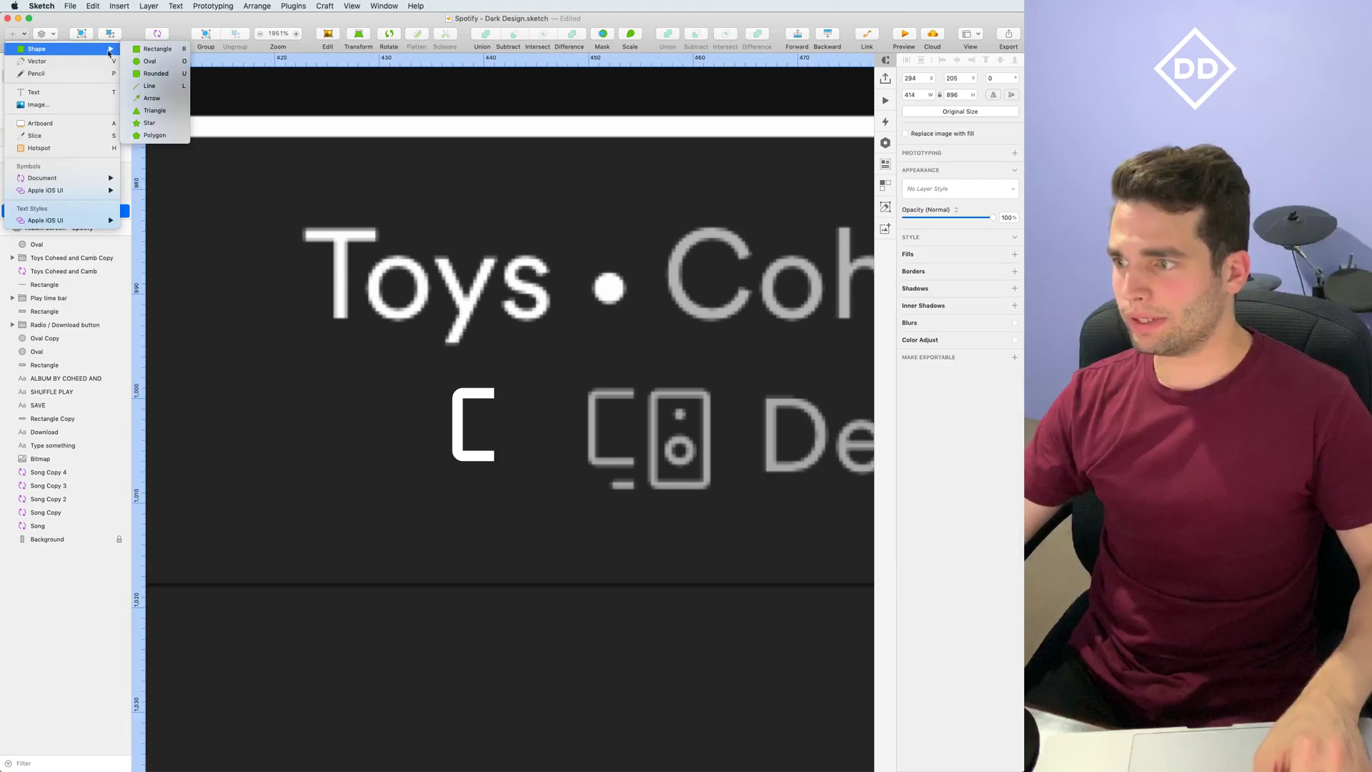
pyautogui.click(153, 48)
pyautogui.moveTo(463, 483); pyautogui.dragTo(495, 492)
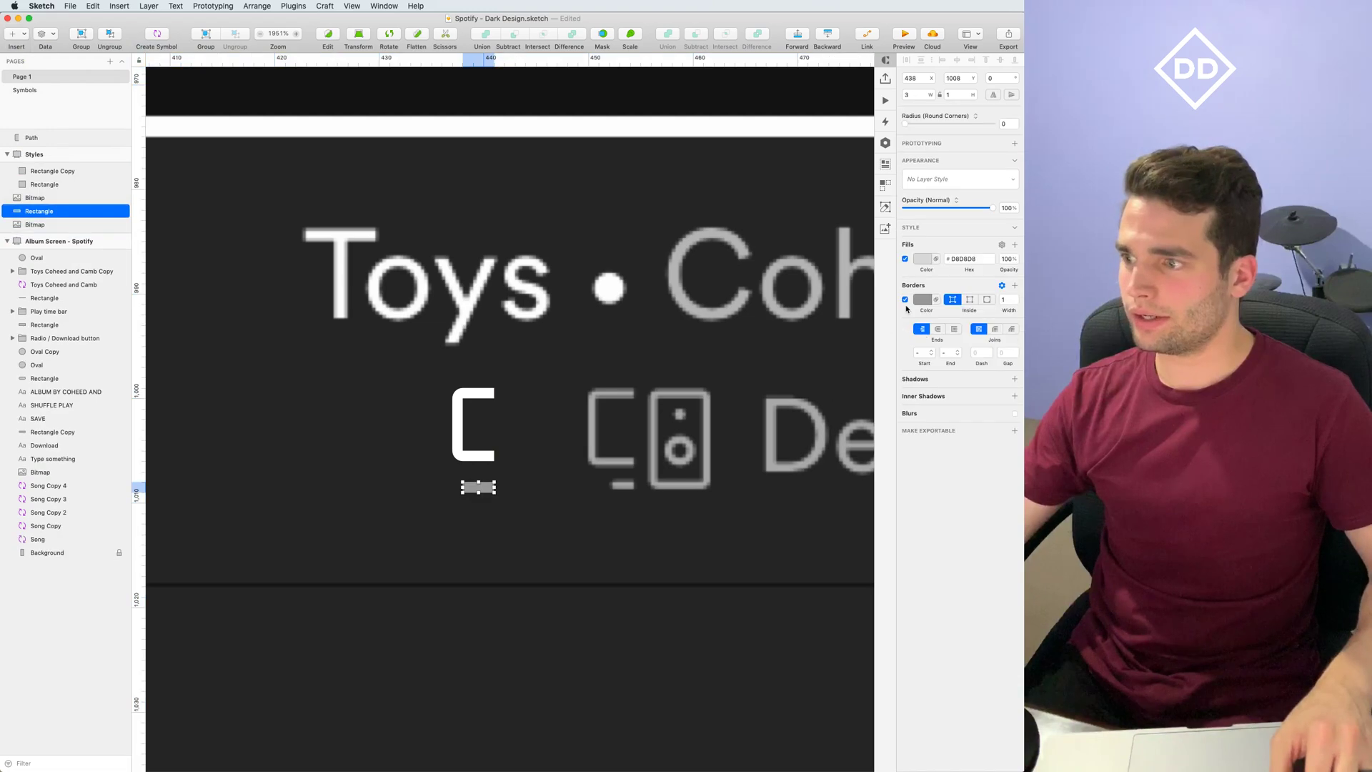
# Turn off the small bar's border and sample the bracket's white, FFFFFF, as its fill colour
pyautogui.click(923, 300)
pyautogui.click(905, 303)
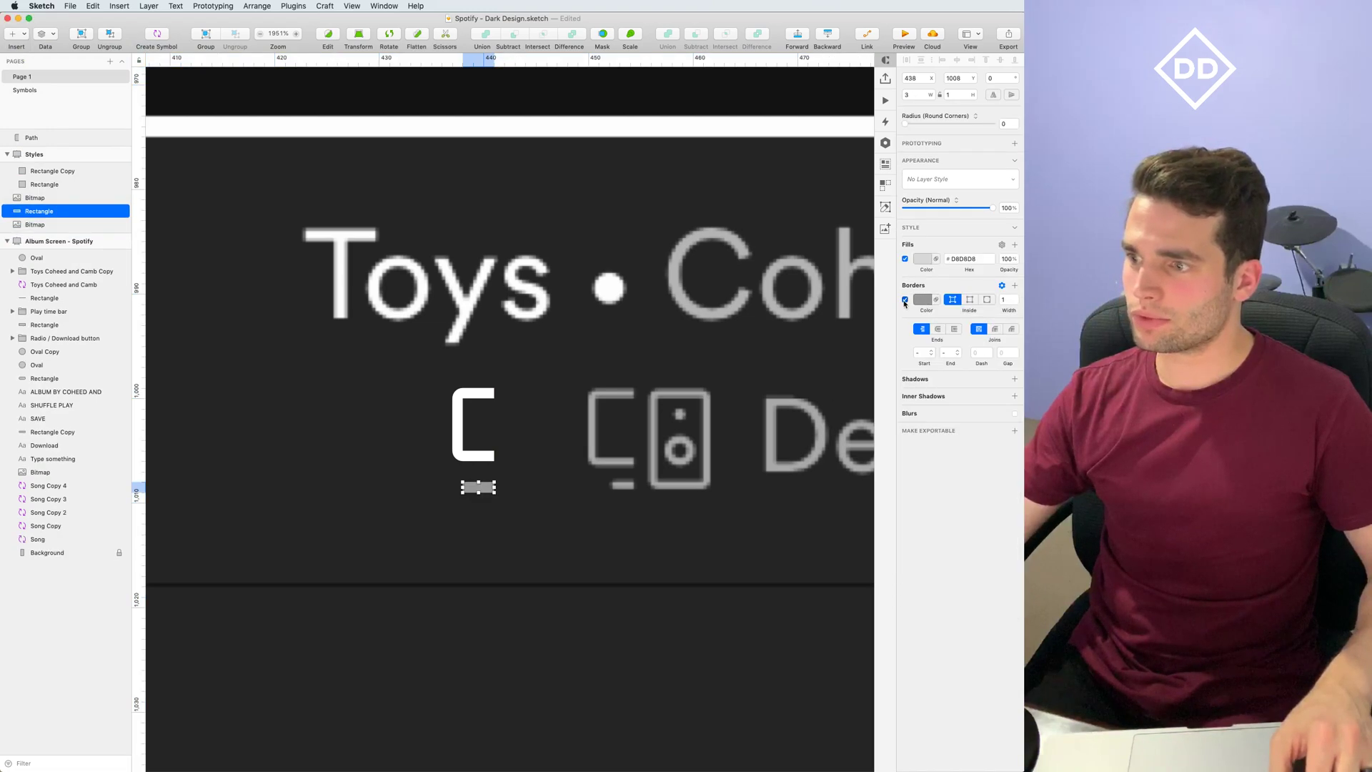
pyautogui.click(923, 260)
pyautogui.click(914, 393)
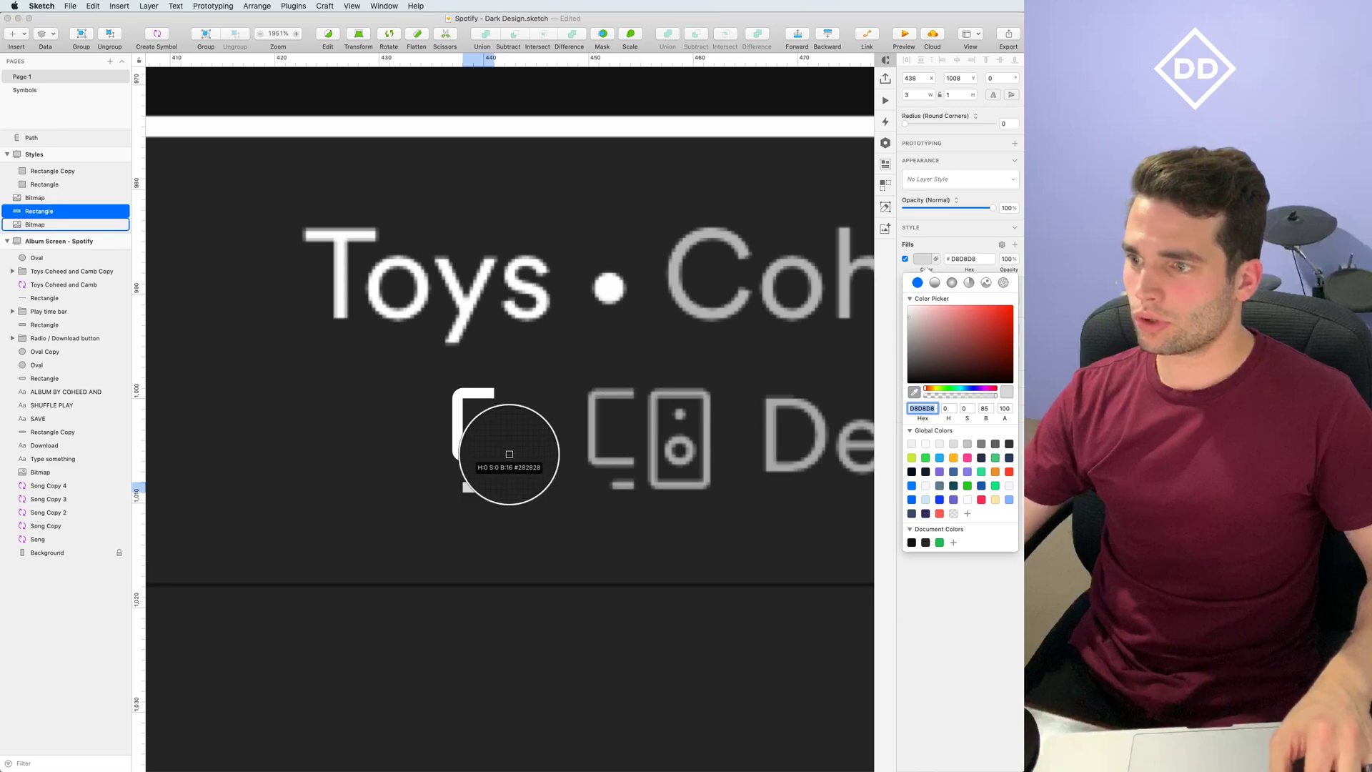
pyautogui.click(479, 455)
# Try to round only two of the small bar's corners with the radius values 1;1;0;0
pyautogui.click(1010, 123)
pyautogui.write('1;1;0;0')
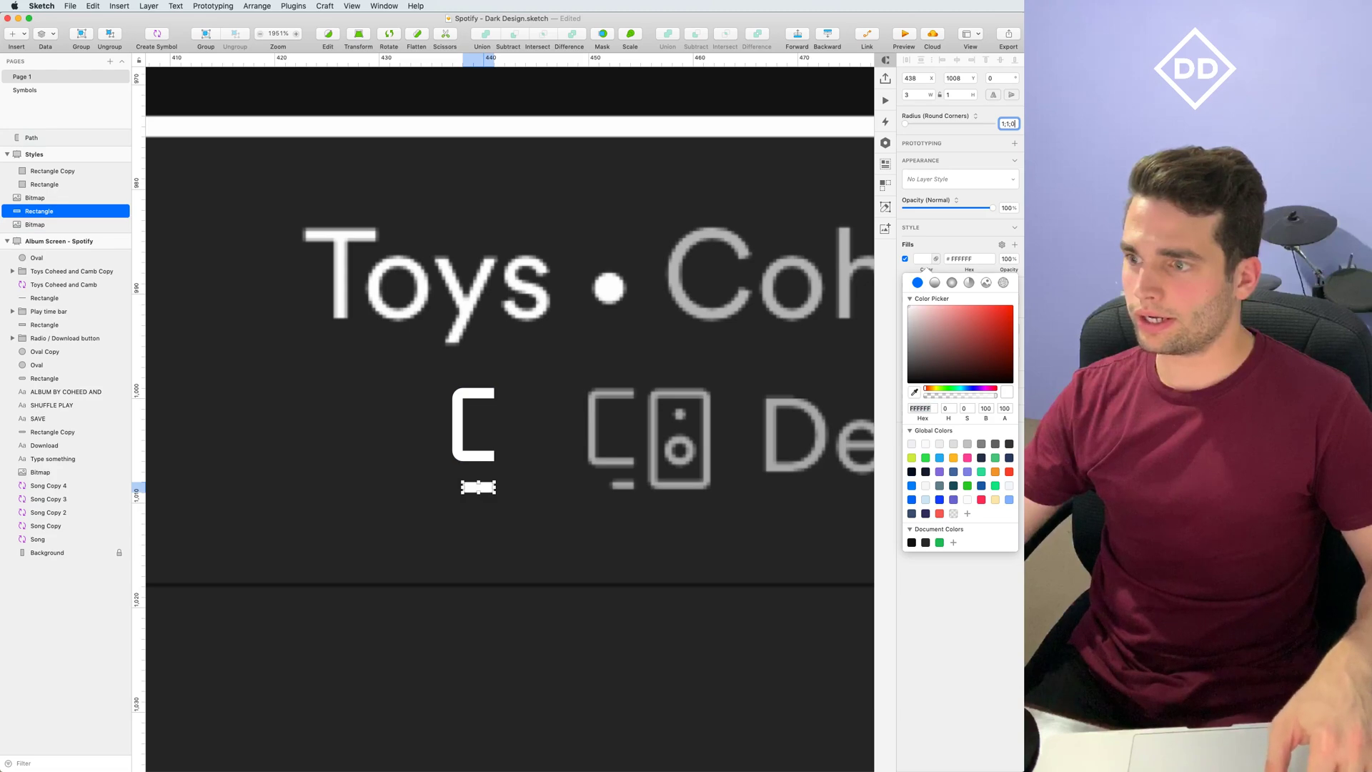
pyautogui.press('Return')
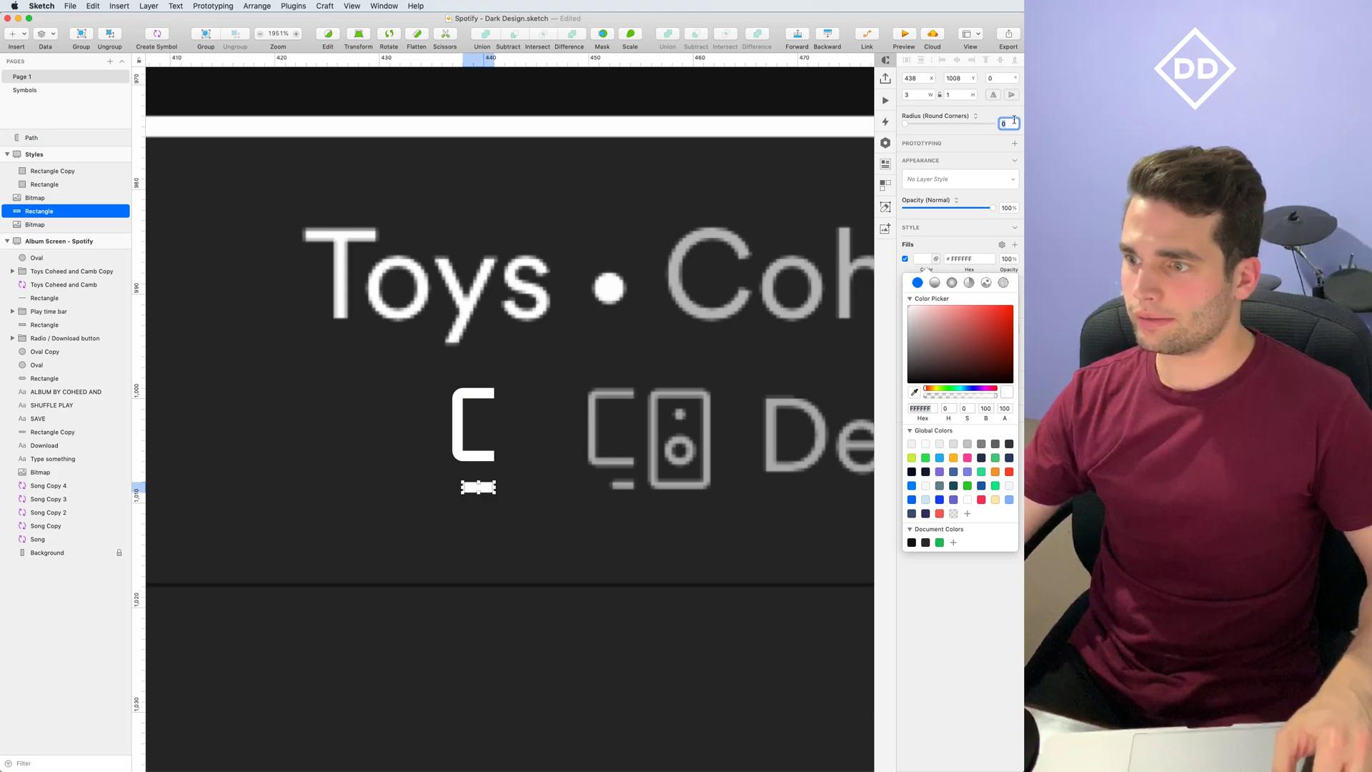
pyautogui.click(635, 471)
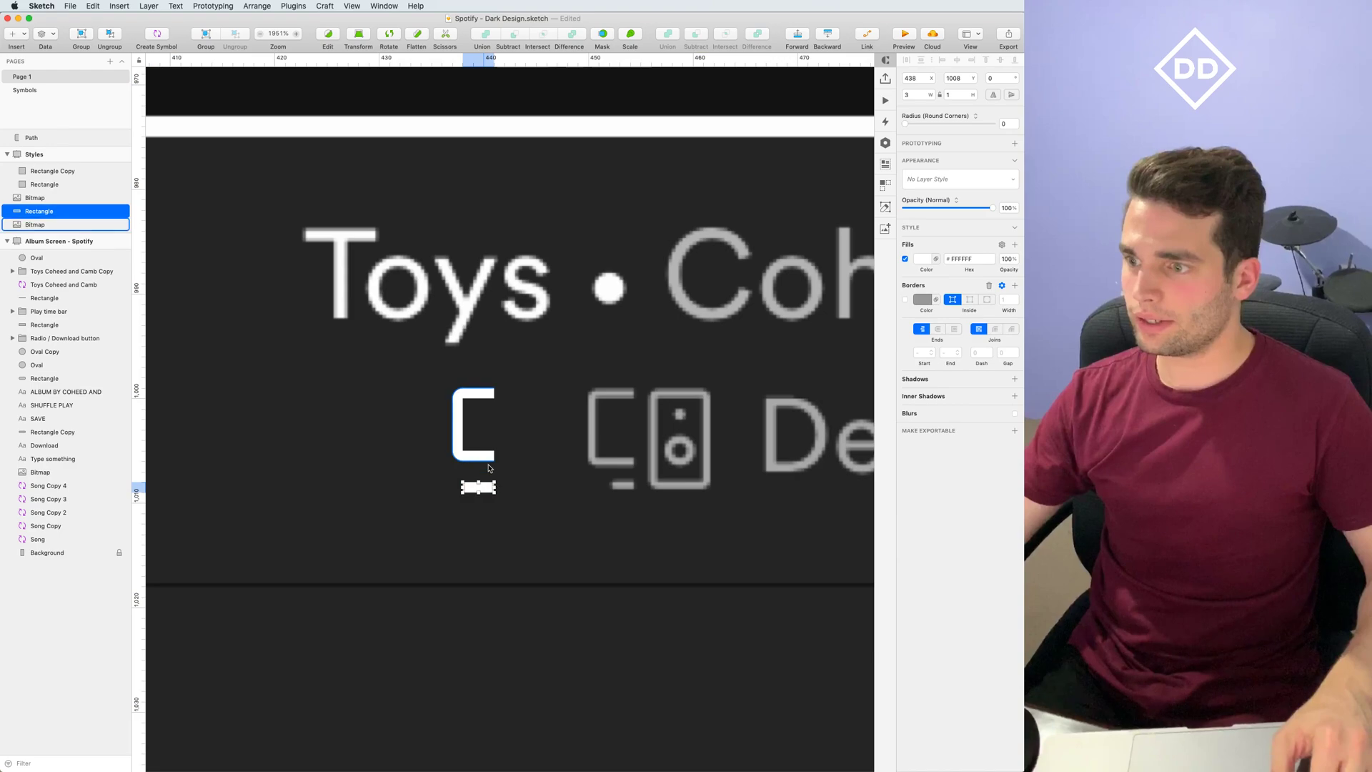
# Narrow the small bar to 2 px wide and move it up to Y 1007, closer to the bracket
pyautogui.scroll(5, 476, 482)
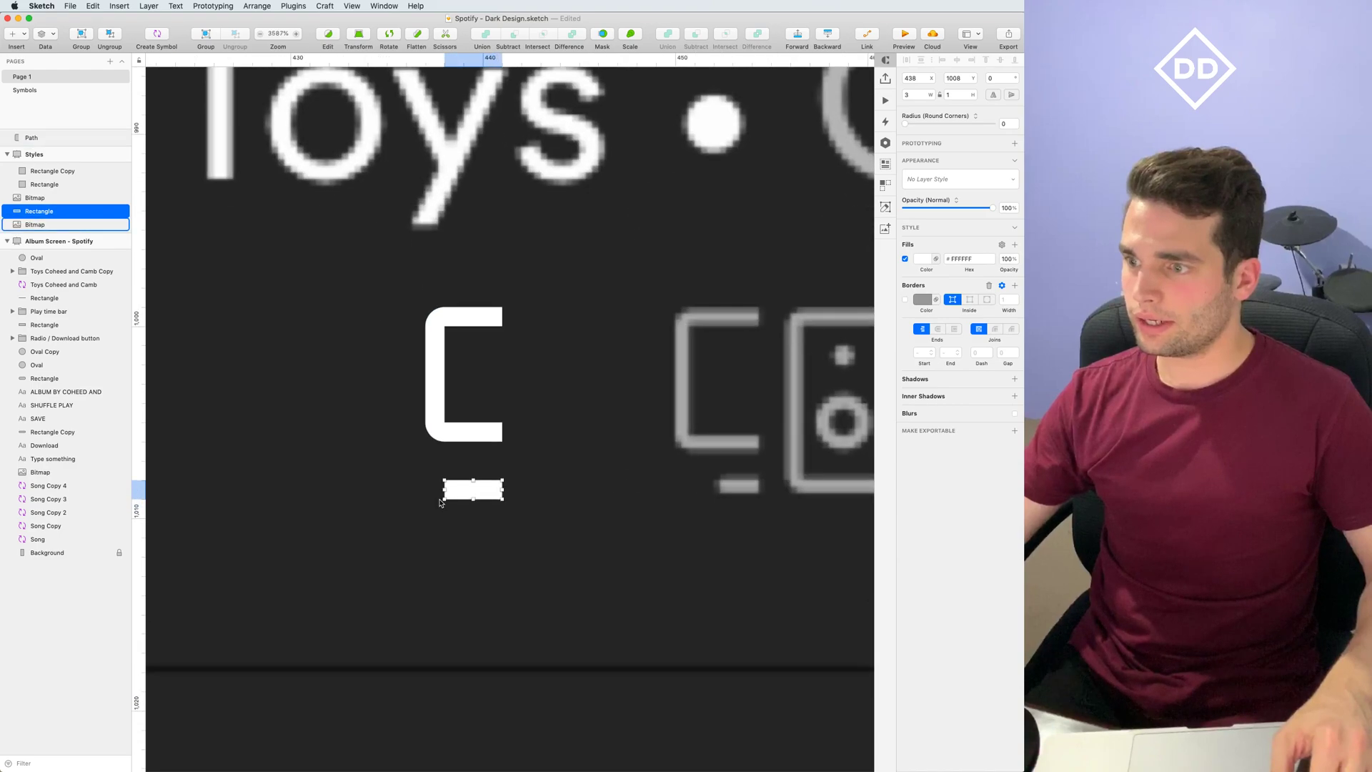
pyautogui.moveTo(451, 492); pyautogui.dragTo(489, 475)
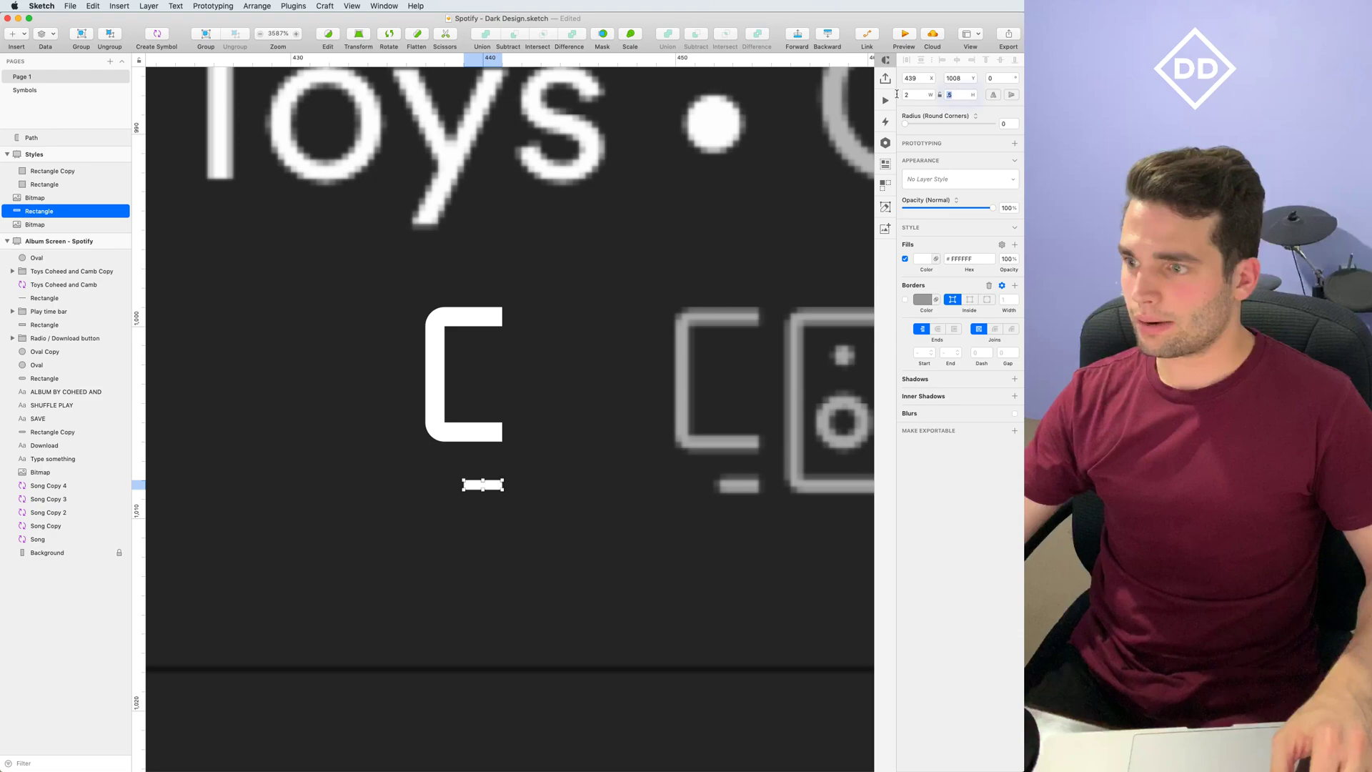
pyautogui.press('Return')
pyautogui.moveTo(493, 496); pyautogui.dragTo(493, 478)
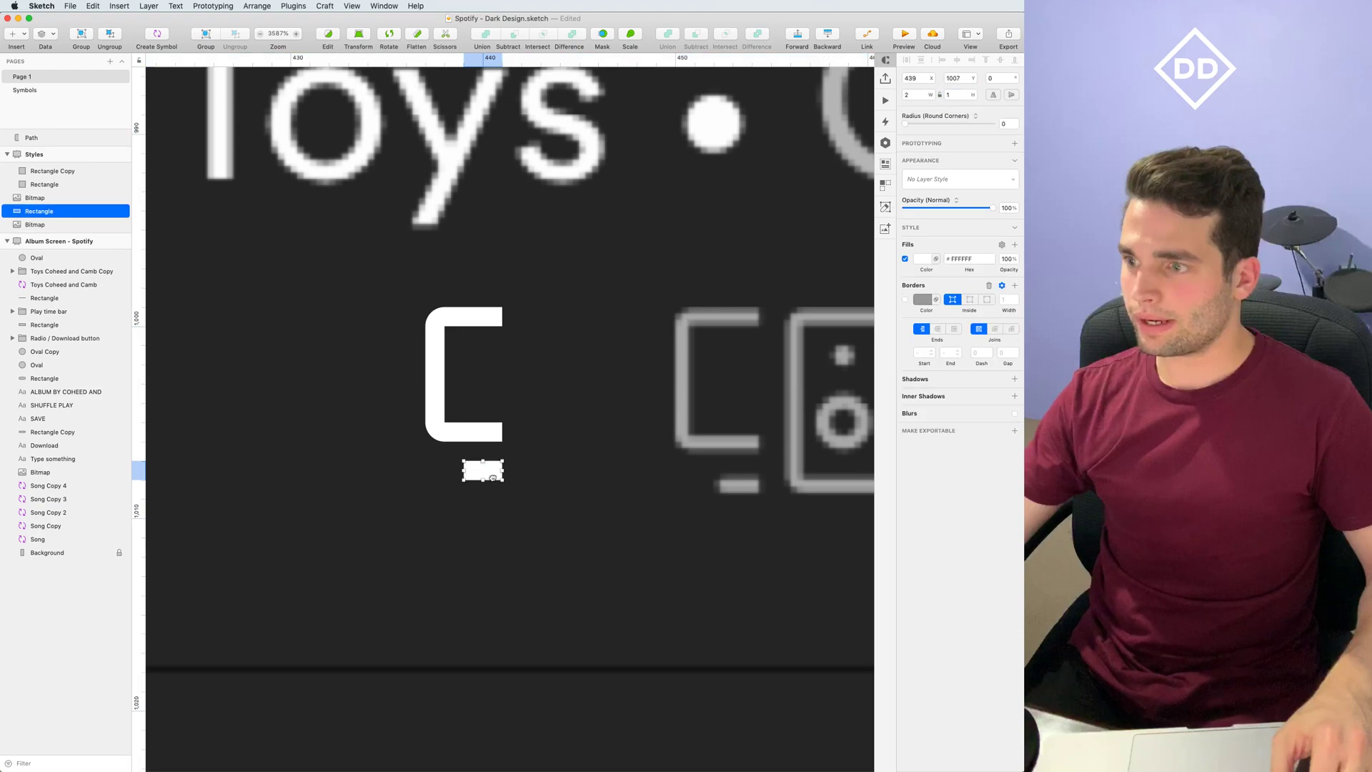
pyautogui.click(521, 481)
pyautogui.scroll(-5, 572, 443)
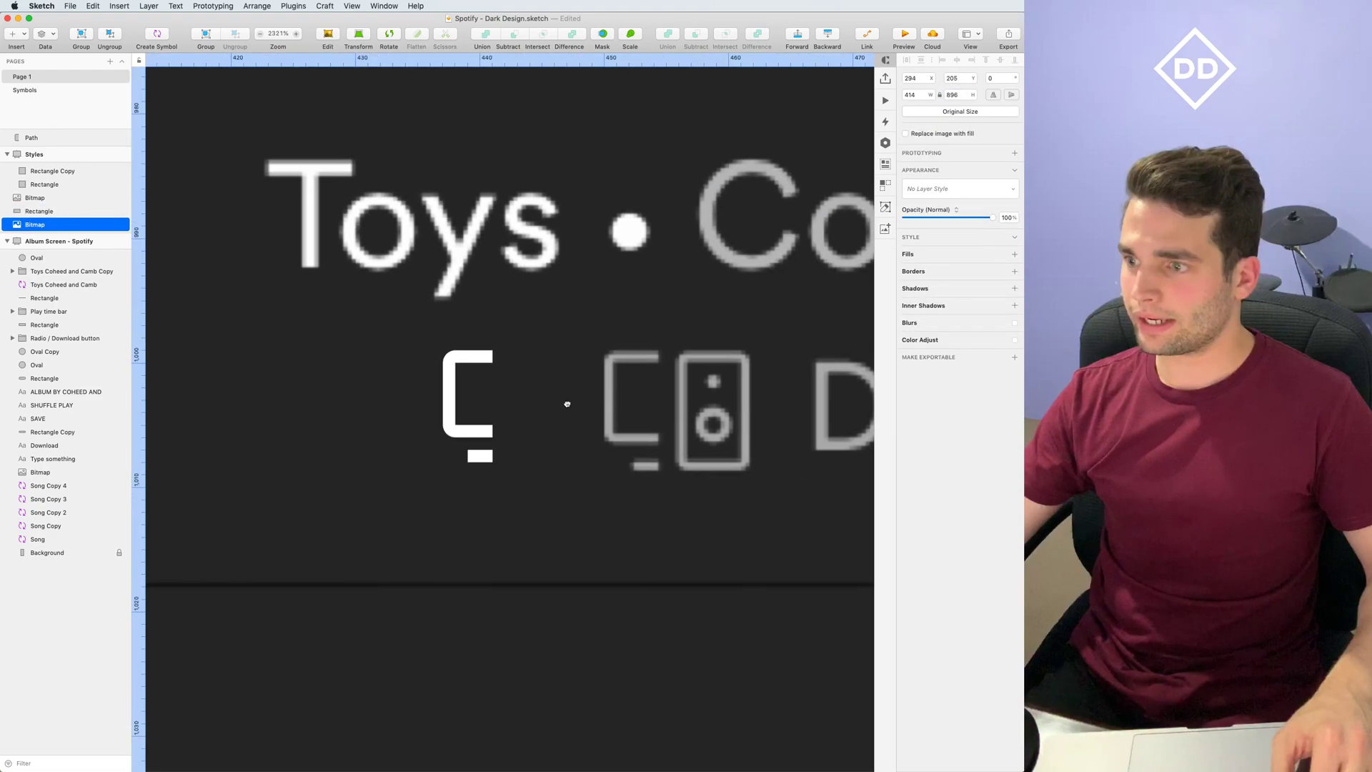
# Draw a rounded rectangle about 5 by 9 px beside the bracket and set its corner radius to 1
pyautogui.click(7, 38)
pyautogui.moveTo(50, 71)
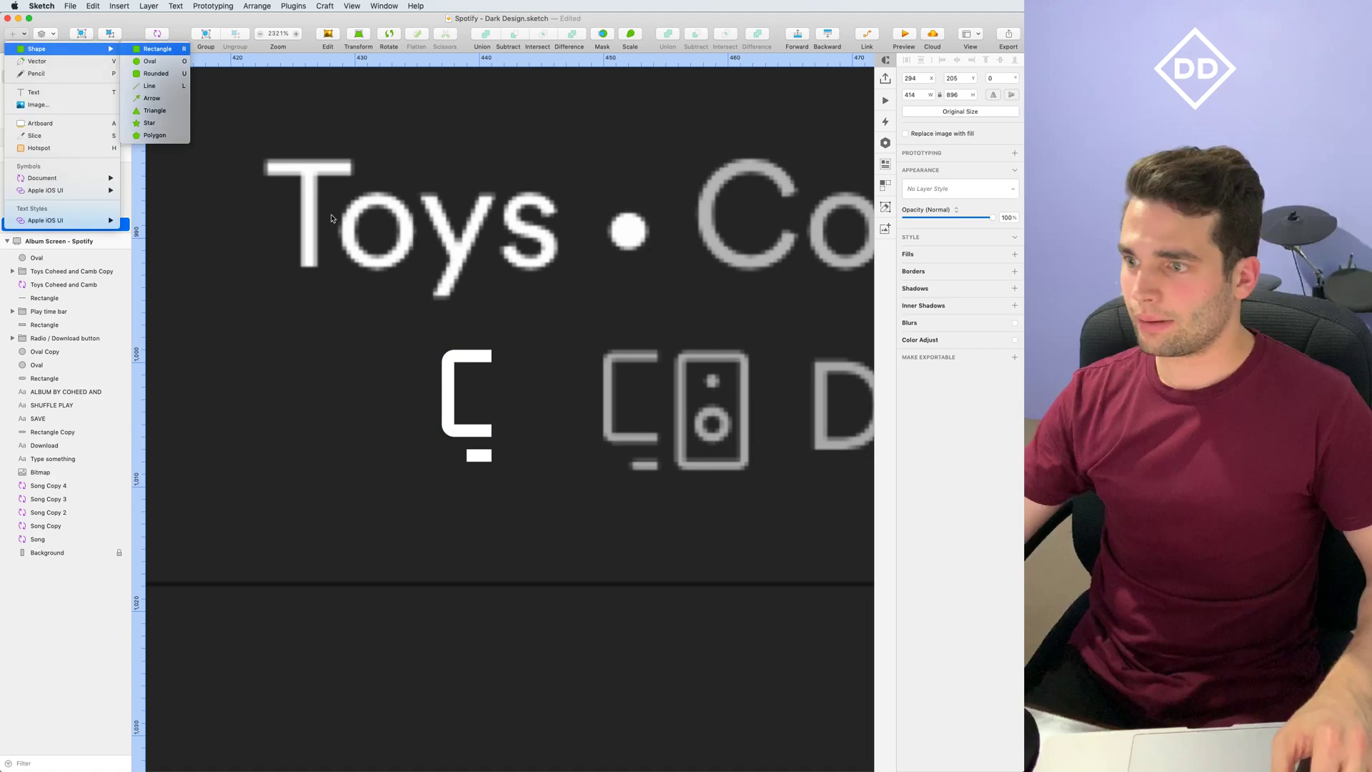
pyautogui.click(154, 72)
pyautogui.moveTo(504, 350); pyautogui.dragTo(567, 461)
pyautogui.click(1018, 123)
pyautogui.click(1018, 123)
pyautogui.click(1014, 126)
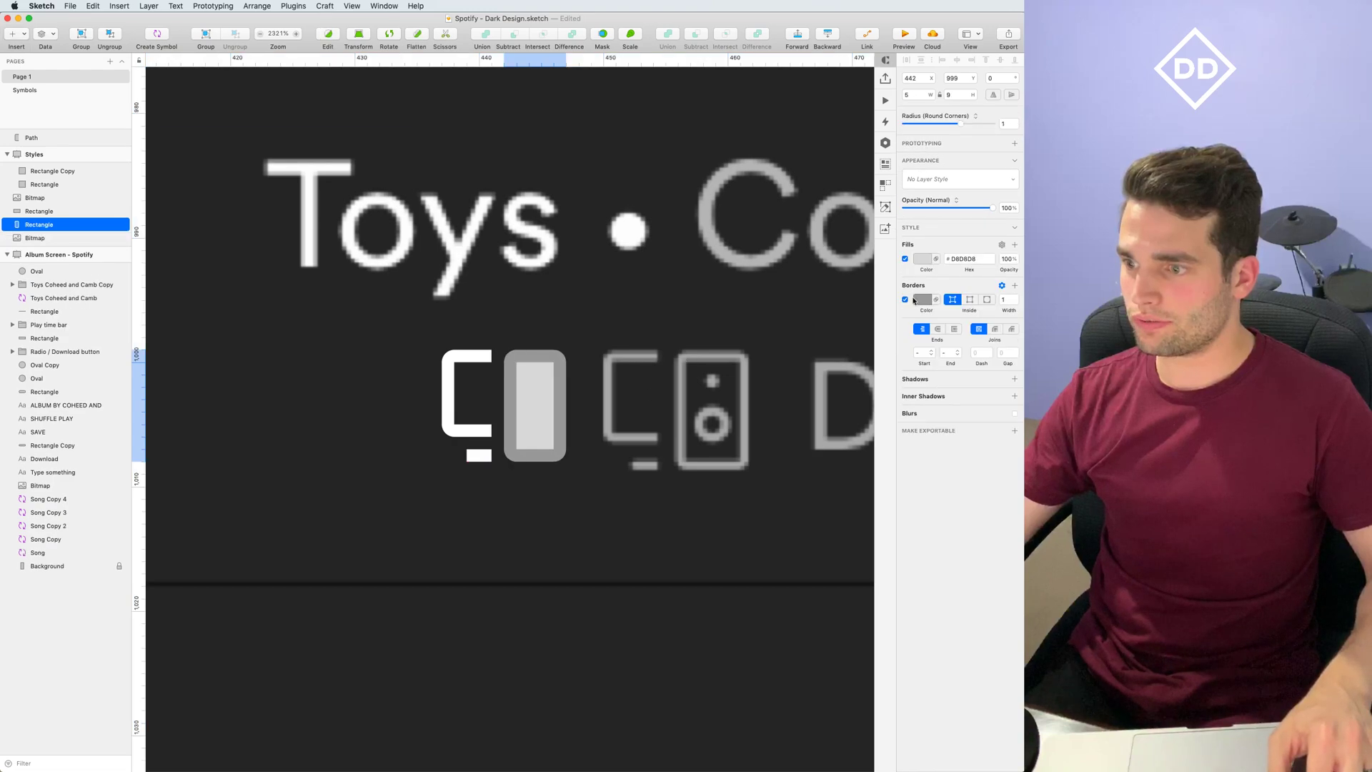
# Turn off the rounded rectangle's fill and set its border colour to FFFFFF
pyautogui.click(906, 259)
pyautogui.click(923, 299)
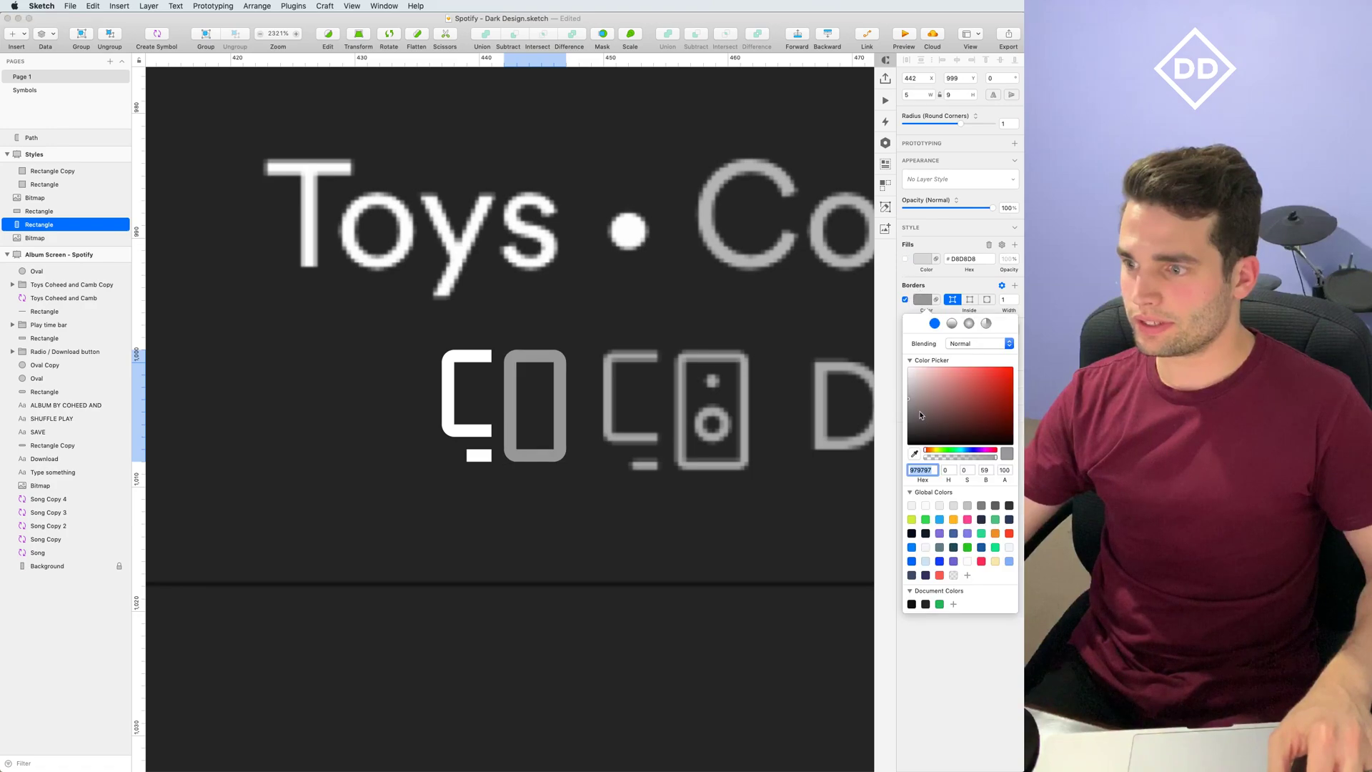
pyautogui.moveTo(929, 441); pyautogui.dragTo(843, 213)
# Compare the border positions on the rounded rectangle, settle on Center, and keep its width at 5 px
pyautogui.click(562, 411)
pyautogui.moveTo(573, 403); pyautogui.dragTo(576, 403)
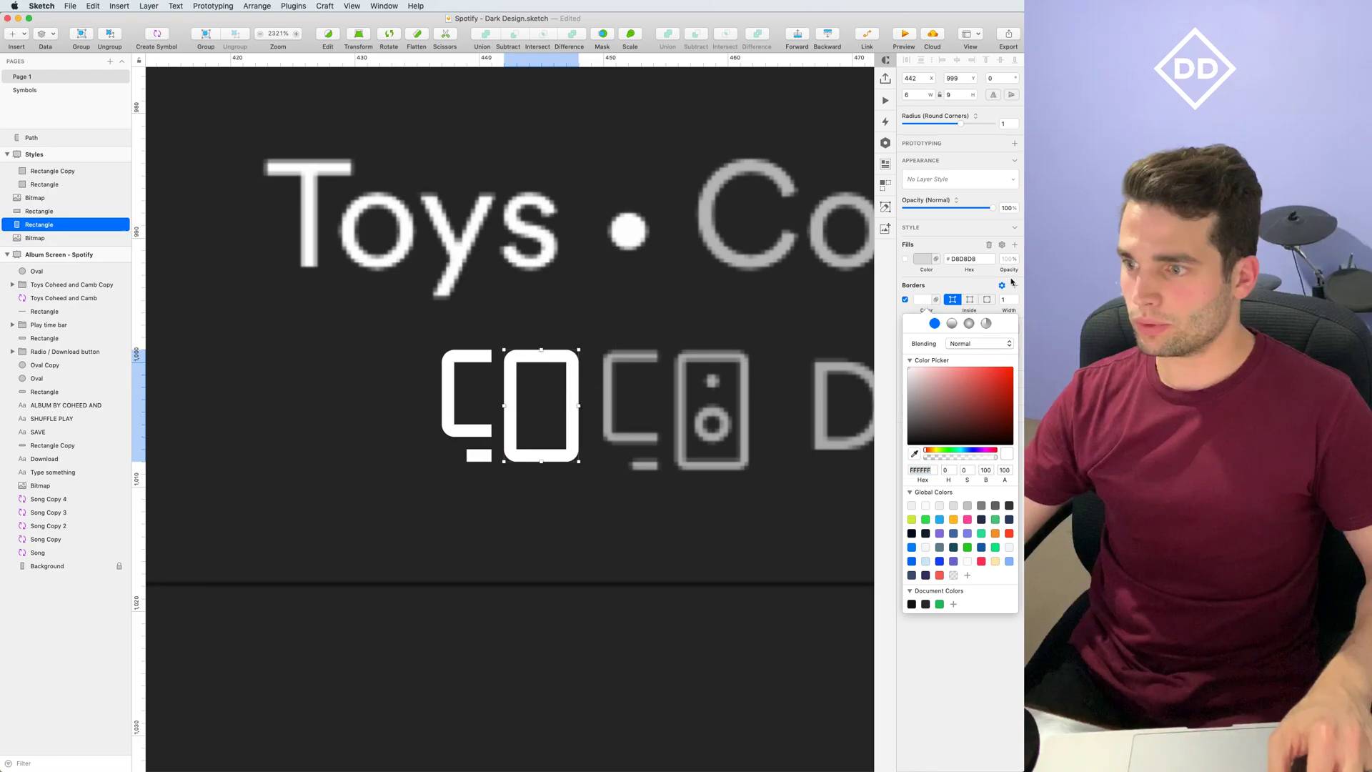
pyautogui.click(970, 300)
pyautogui.click(986, 301)
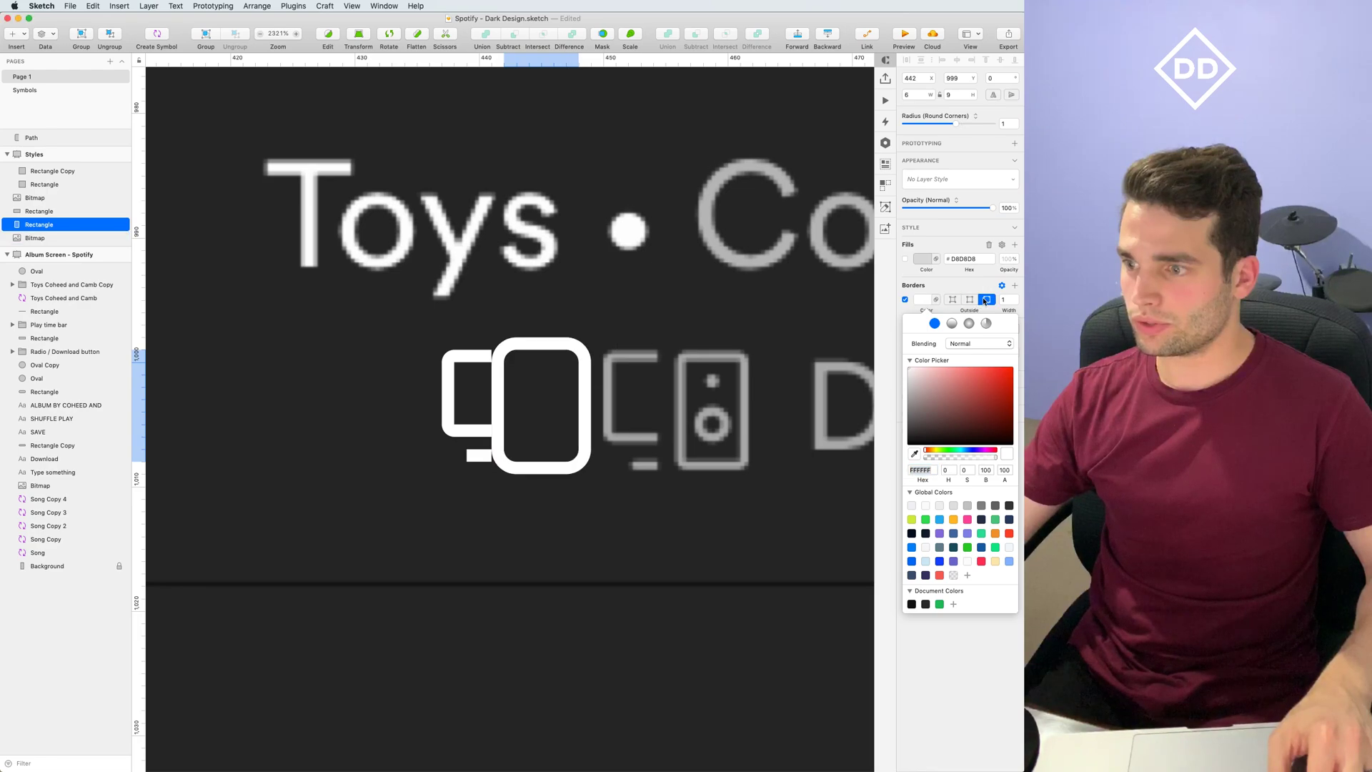
pyautogui.click(970, 300)
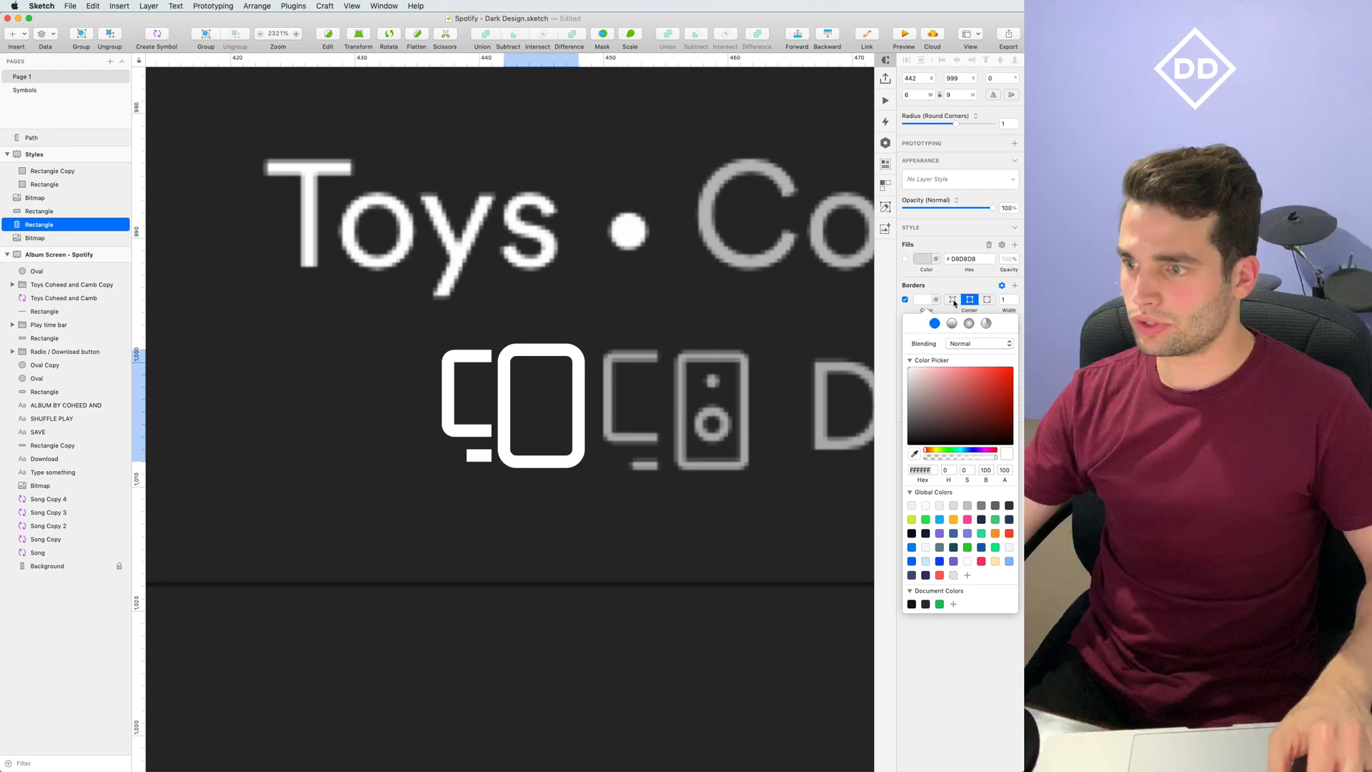
pyautogui.click(954, 299)
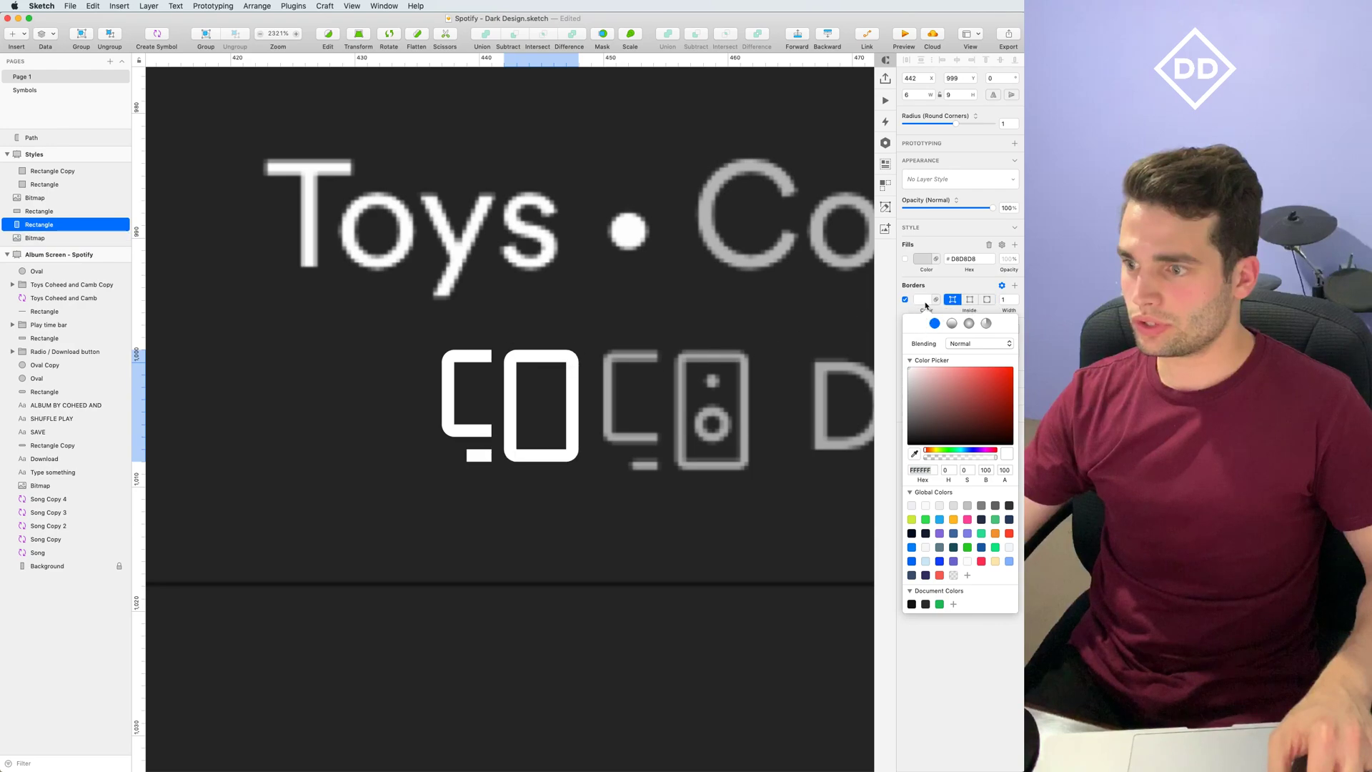
pyautogui.click(973, 302)
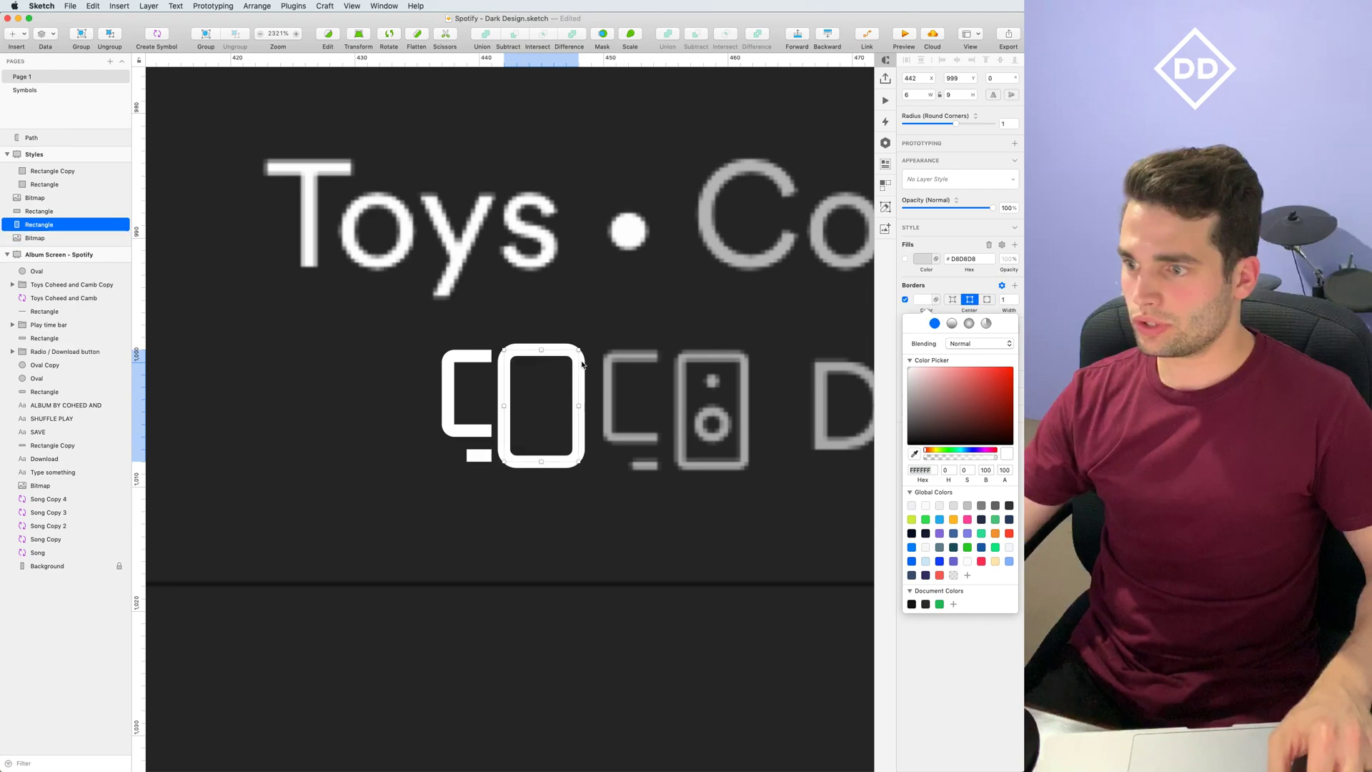
pyautogui.moveTo(579, 349); pyautogui.dragTo(569, 350)
pyautogui.click(472, 359)
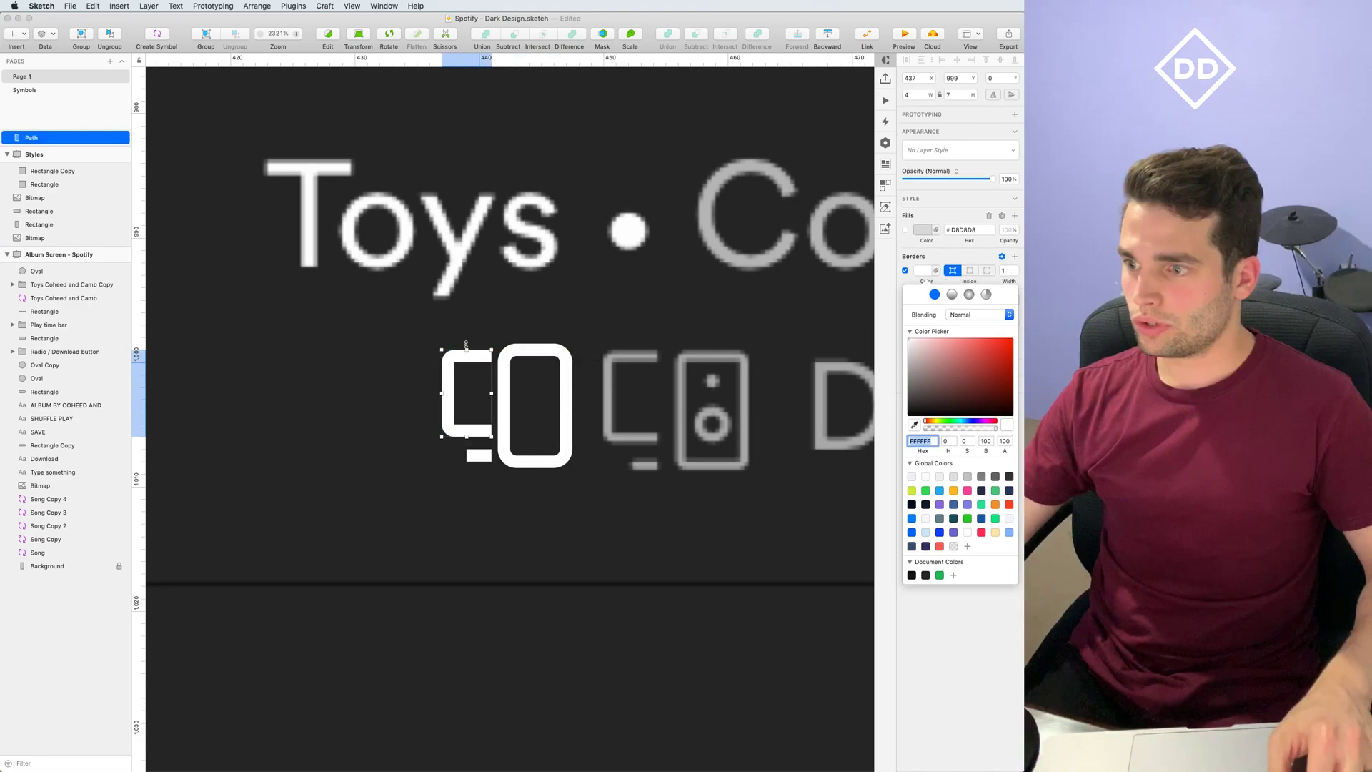
pyautogui.click(540, 351)
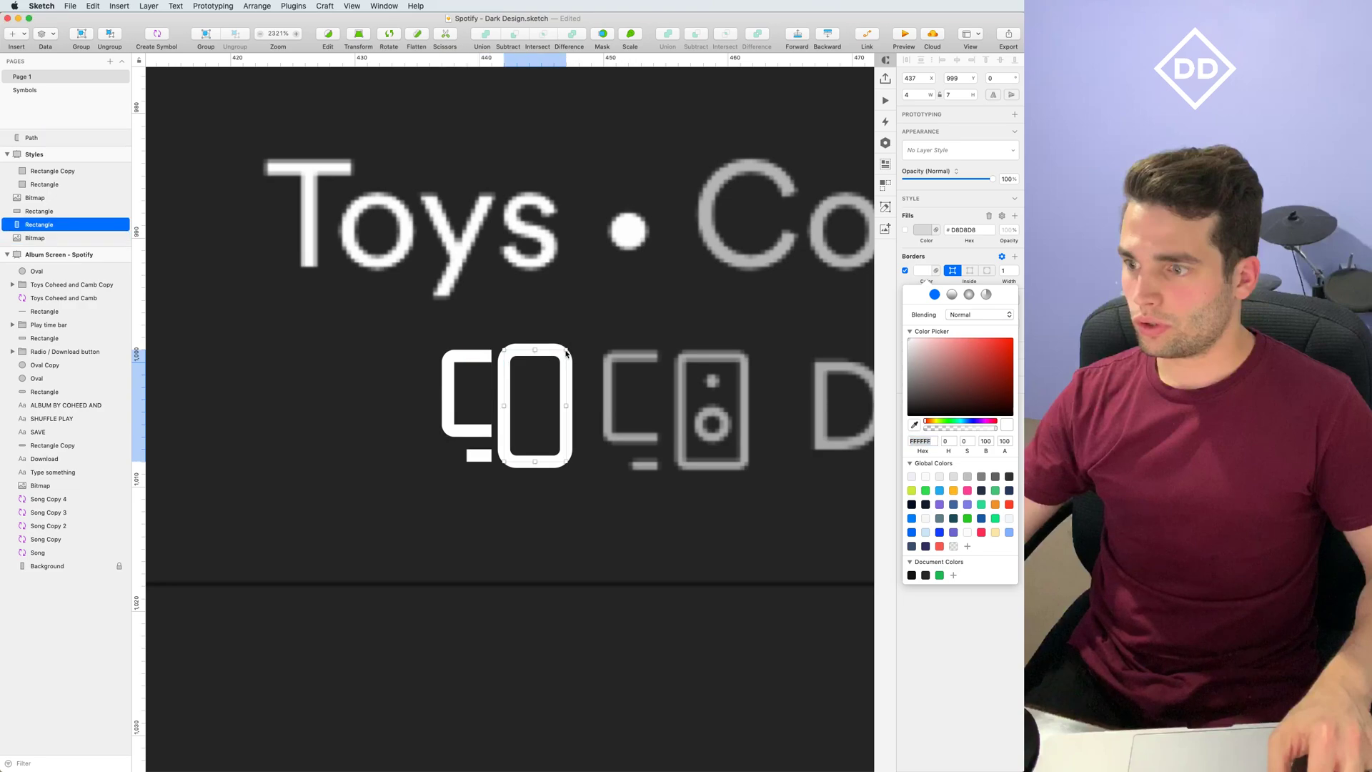
pyautogui.click(41, 6)
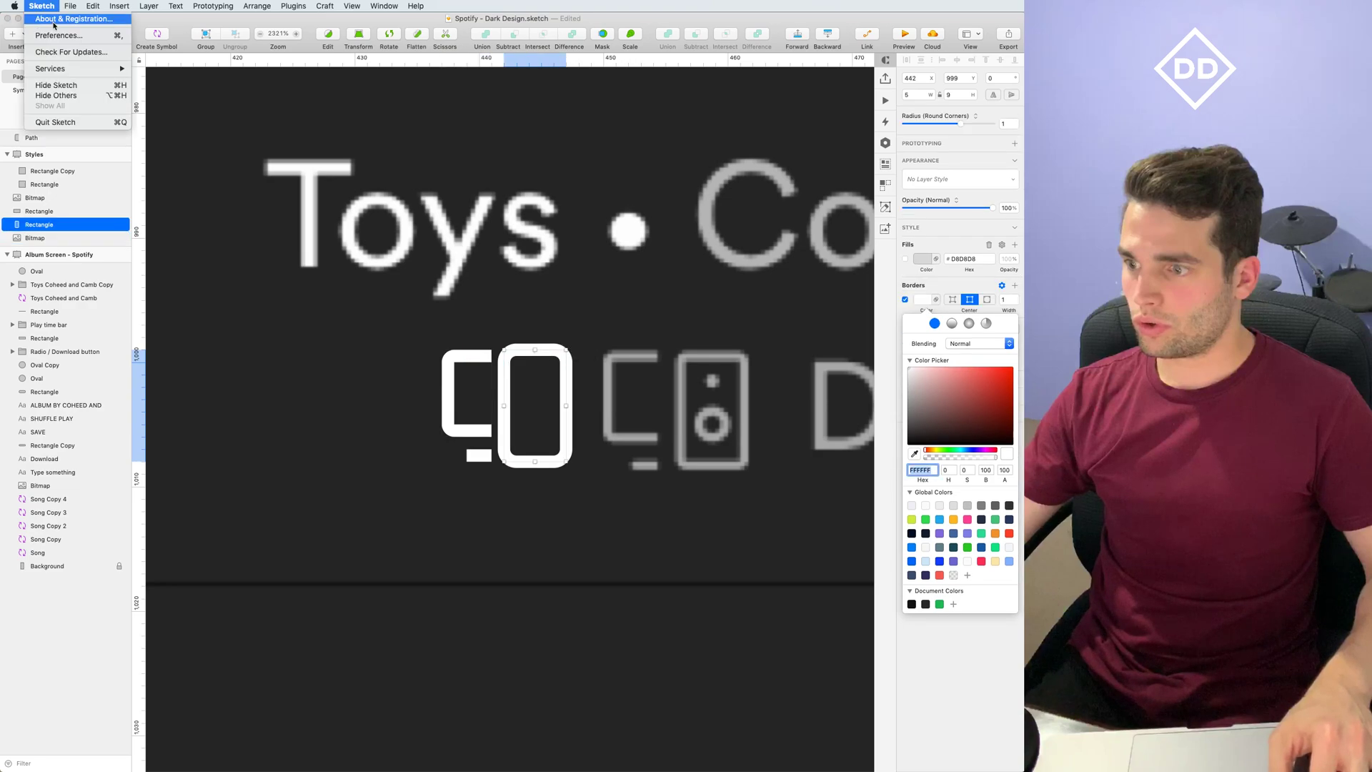
pyautogui.click(58, 36)
pyautogui.click(625, 343)
pyautogui.press('cmd+w')
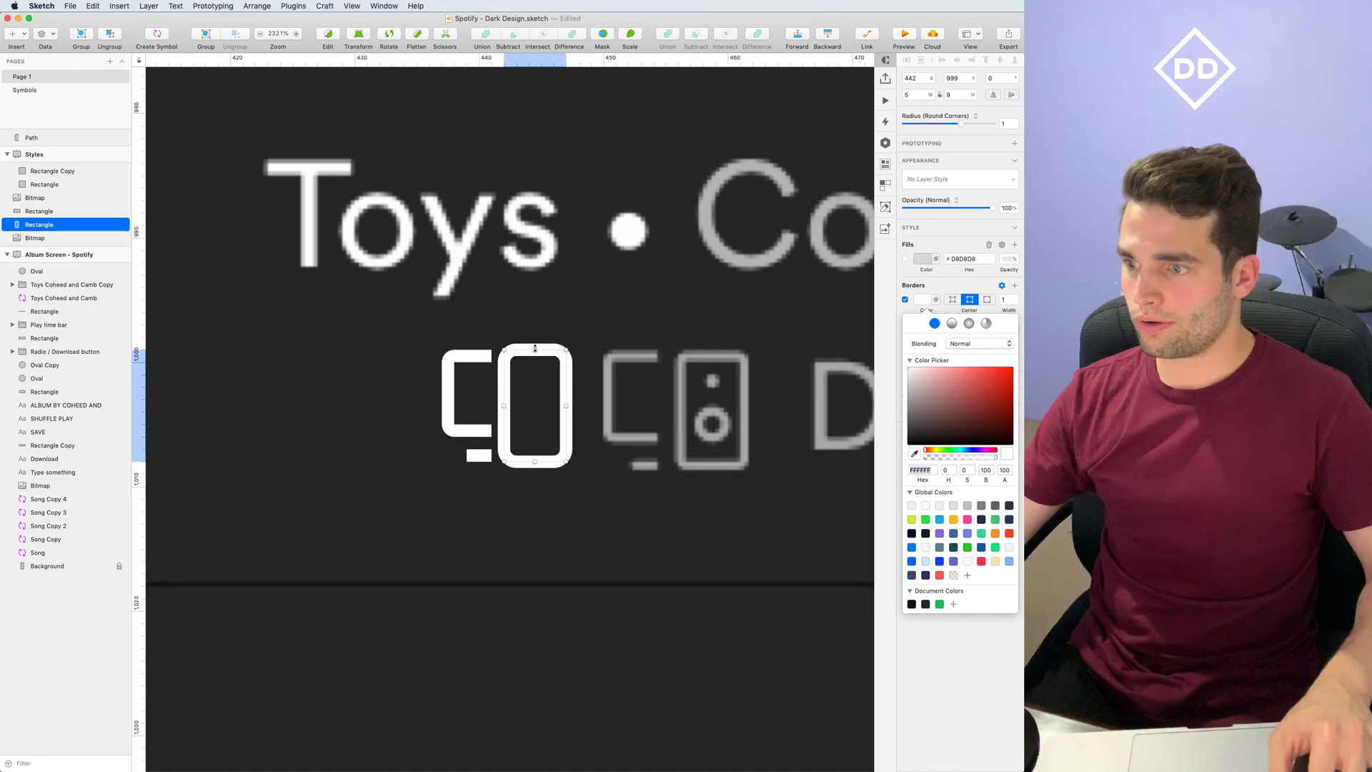
pyautogui.moveTo(536, 351); pyautogui.dragTo(536, 352)
pyautogui.click(443, 351)
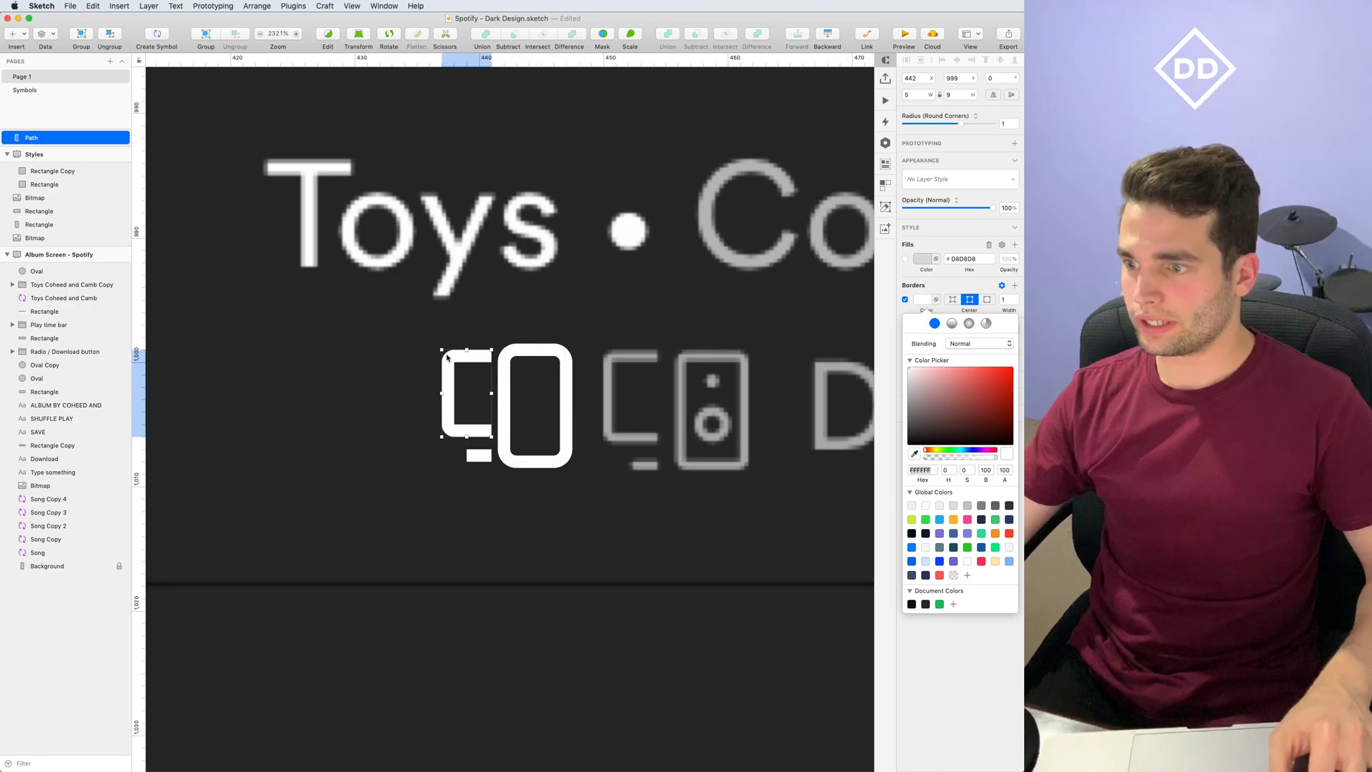
pyautogui.moveTo(437, 346); pyautogui.dragTo(437, 335)
pyautogui.click(438, 333)
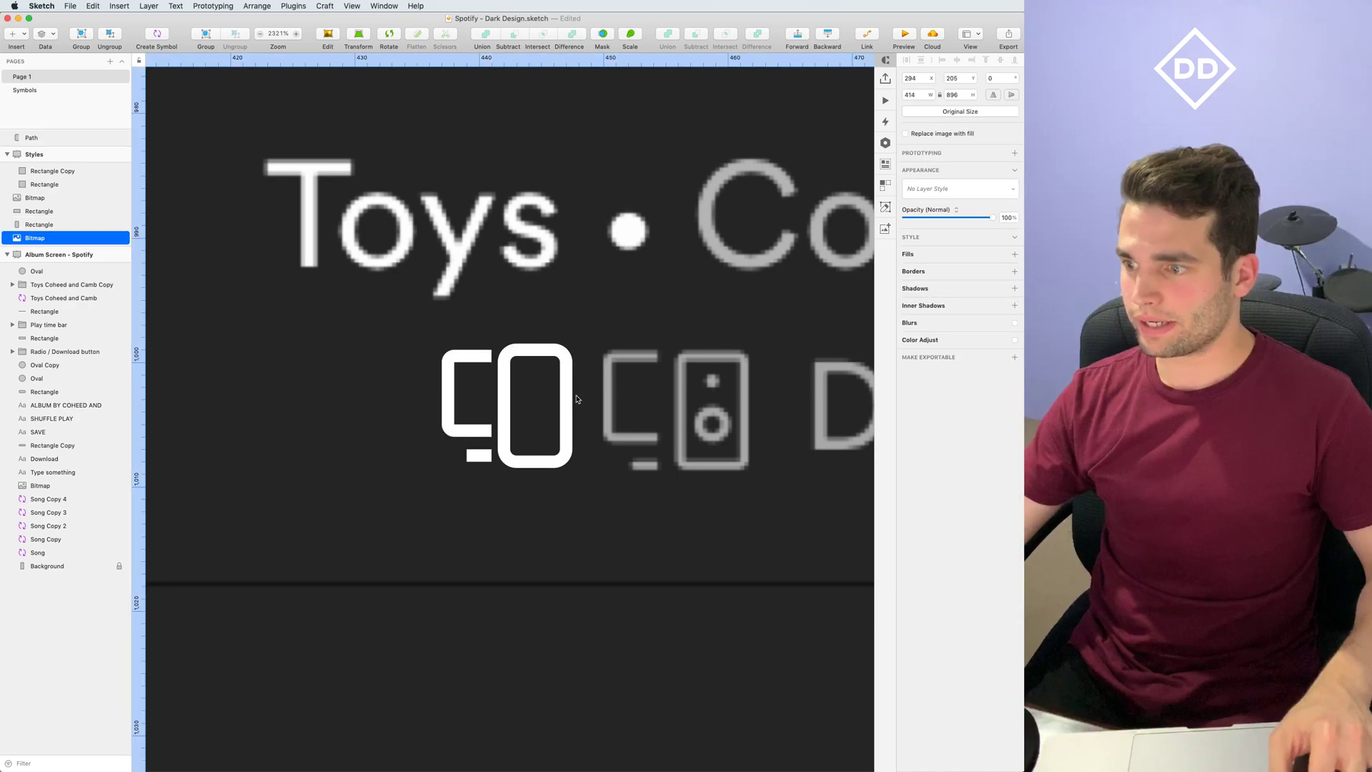
# Draw a circle about 2 by 2 px in the lower half of the rounded rectangle
pyautogui.scroll(-1, 641, 406)
pyautogui.scroll(2, 629, 394)
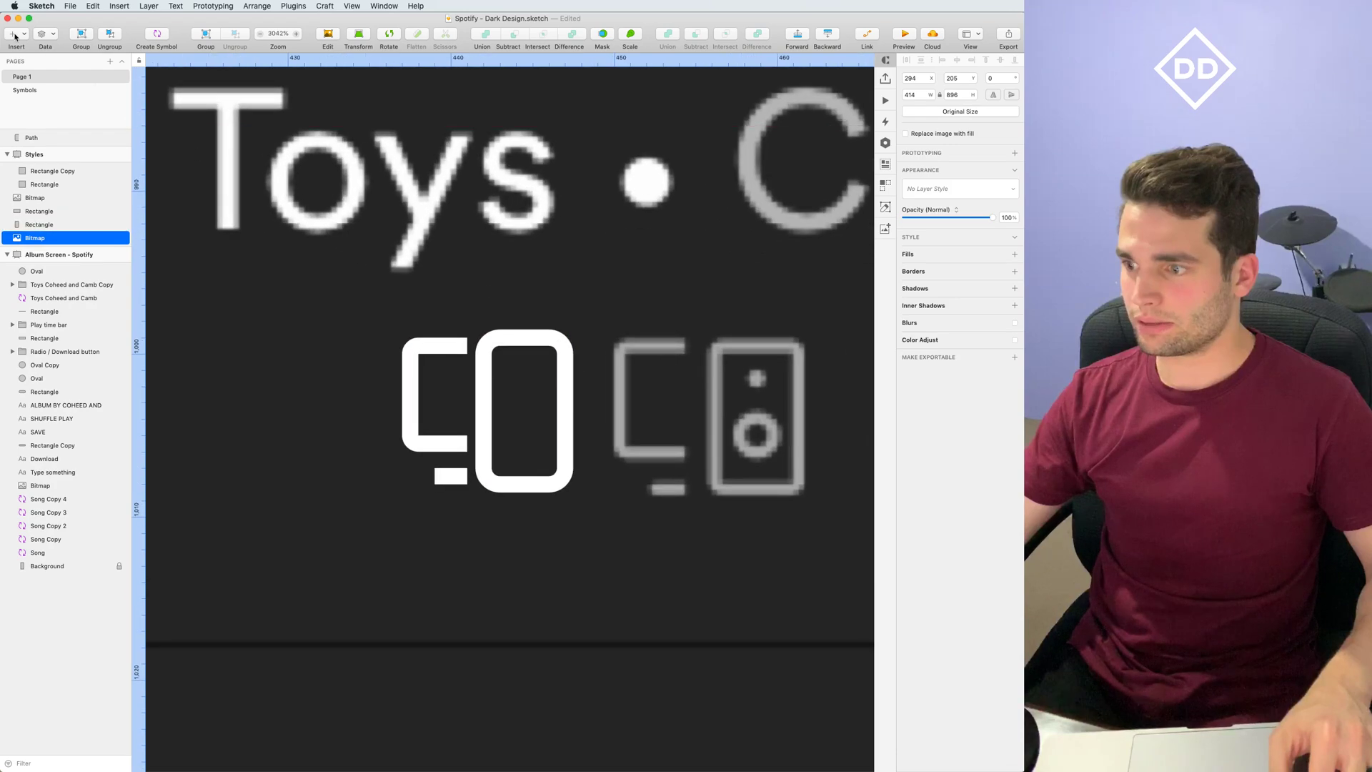
pyautogui.click(14, 35)
pyautogui.moveTo(78, 48)
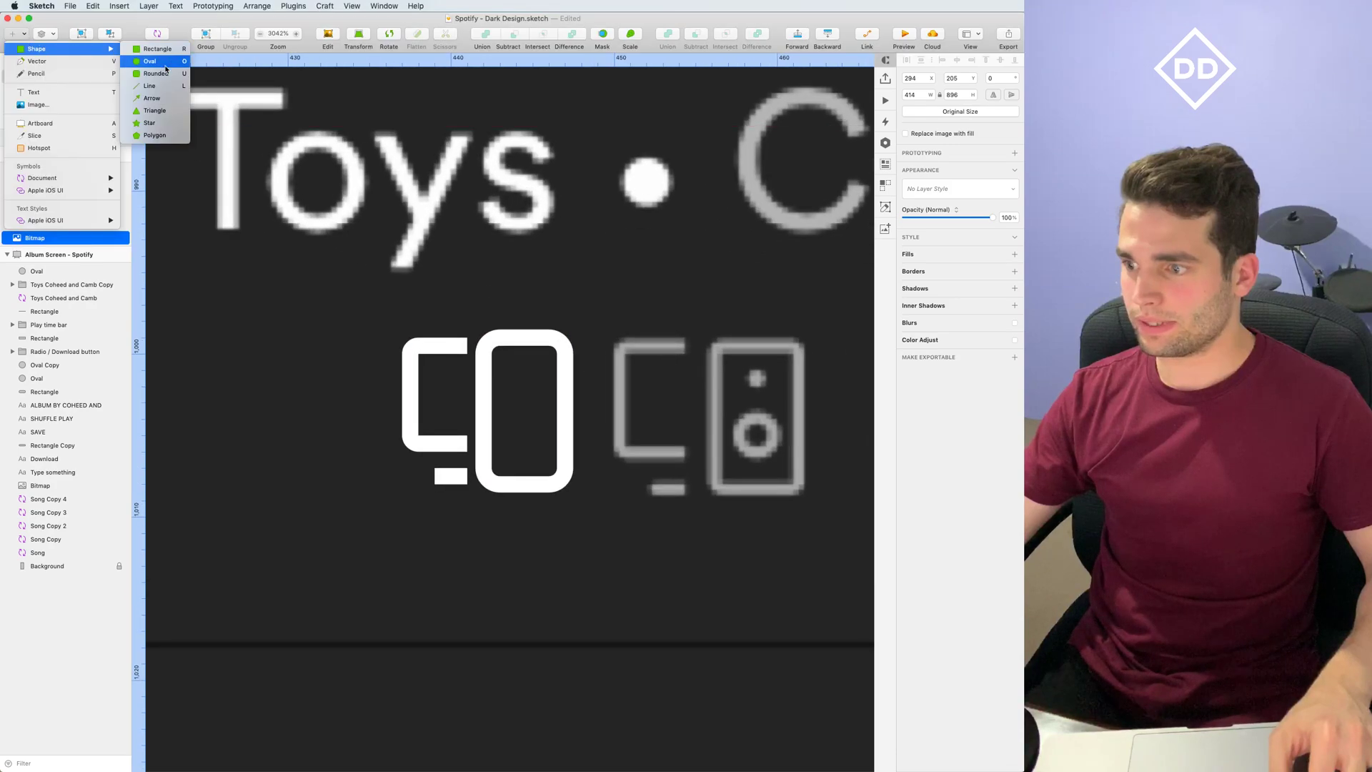
pyautogui.moveTo(516, 419); pyautogui.dragTo(549, 452)
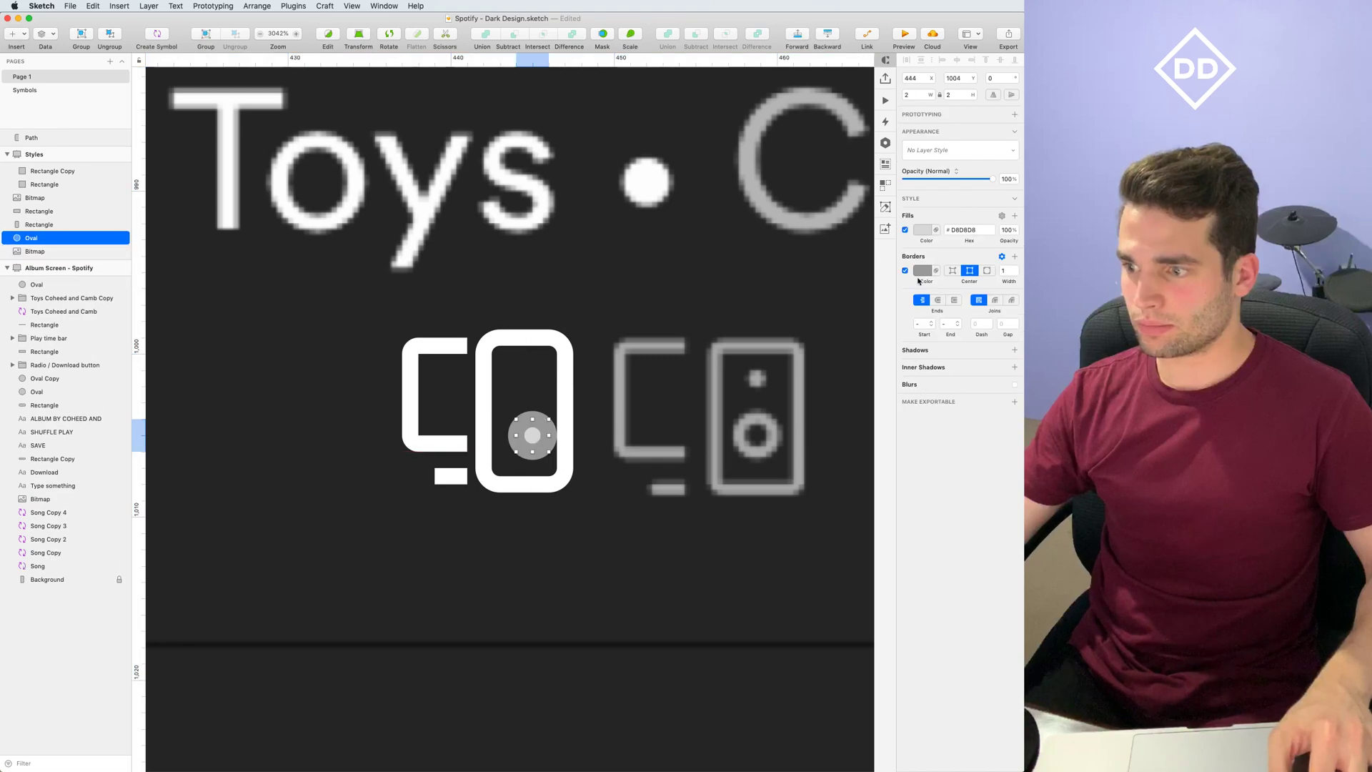
# Turn off the circle's fill and give it an FFFFFF border 0.5 wide
pyautogui.click(905, 229)
pyautogui.click(923, 270)
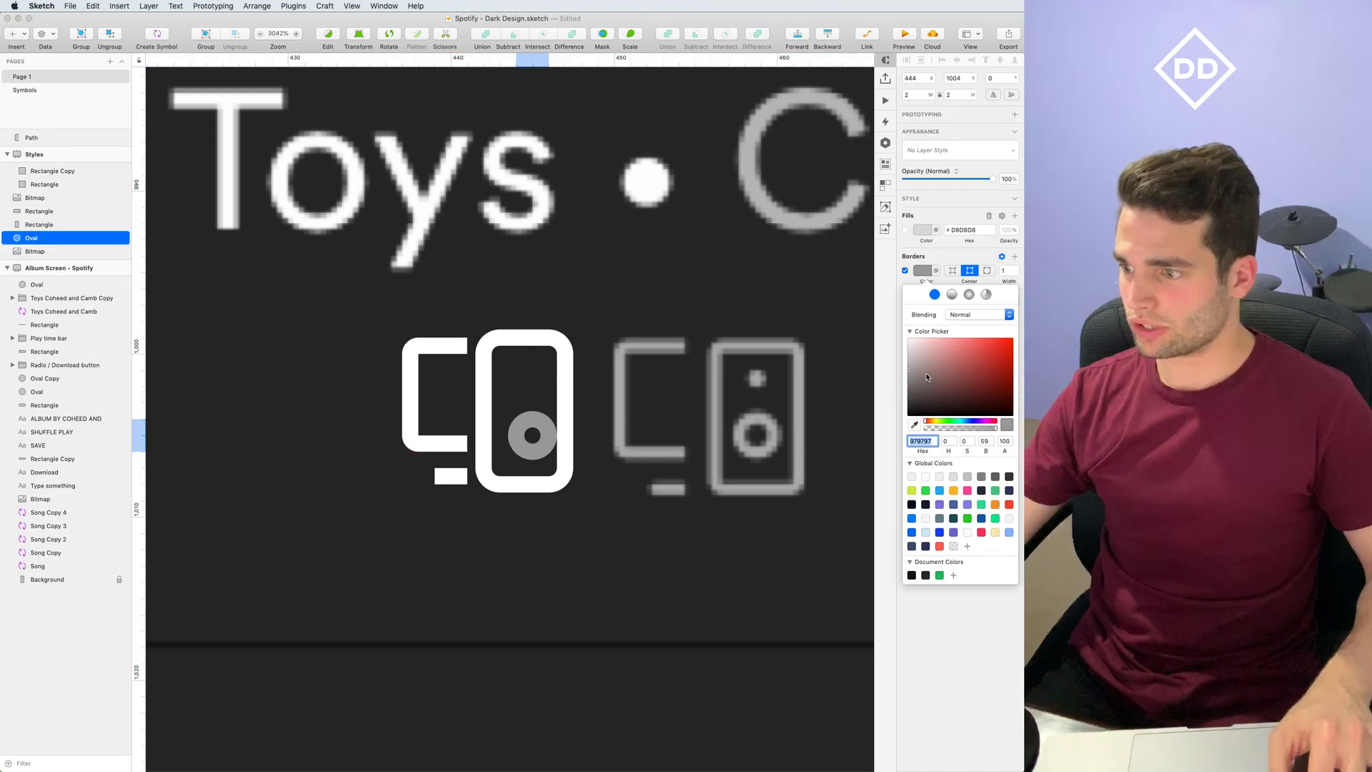
pyautogui.moveTo(929, 379); pyautogui.dragTo(729, 280)
pyautogui.click(1008, 271)
pyautogui.write('0.5')
pyautogui.press('Return')
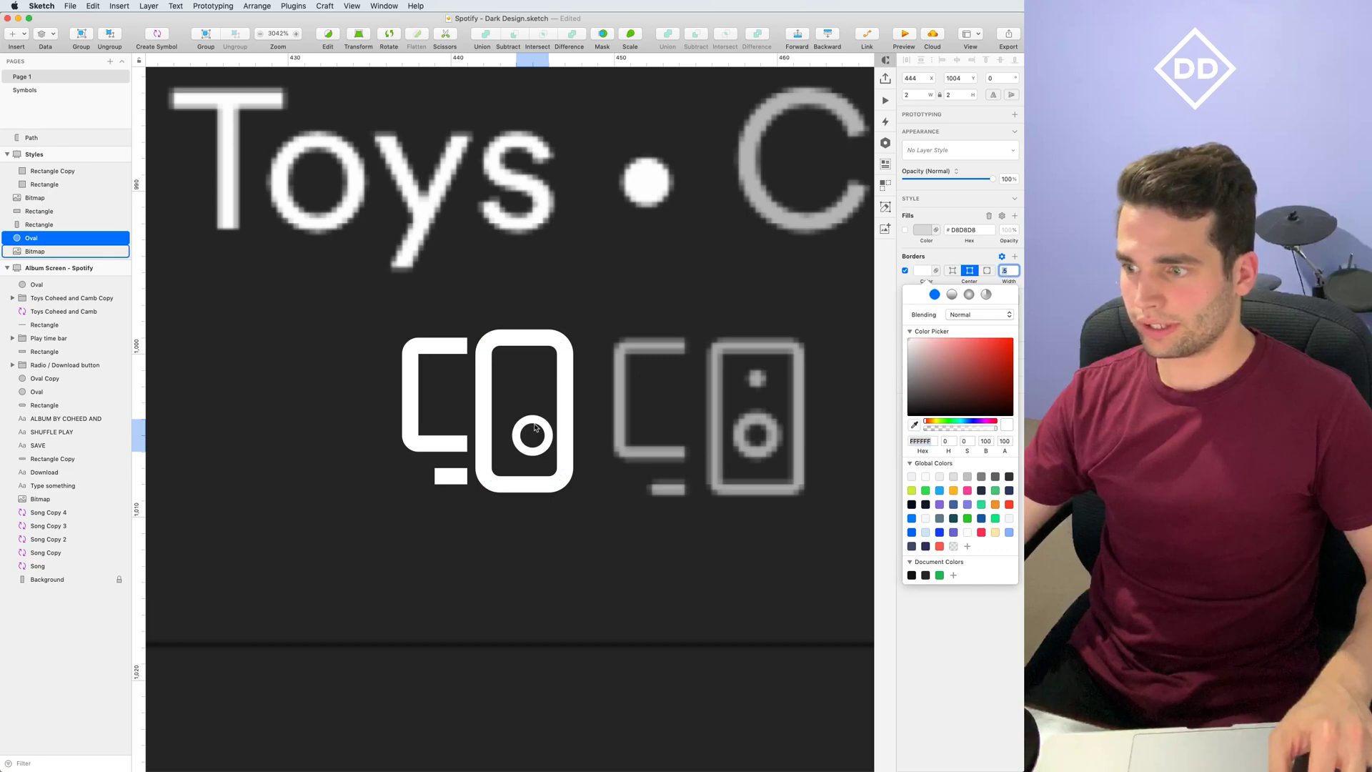
# Centre the ring in the speaker shape and duplicate it above as a borderless dot filled with FFFFFF
pyautogui.moveTo(543, 424); pyautogui.dragTo(535, 363)
pyautogui.click(905, 272)
pyautogui.click(905, 230)
pyautogui.click(925, 233)
pyautogui.moveTo(917, 296); pyautogui.dragTo(909, 278)
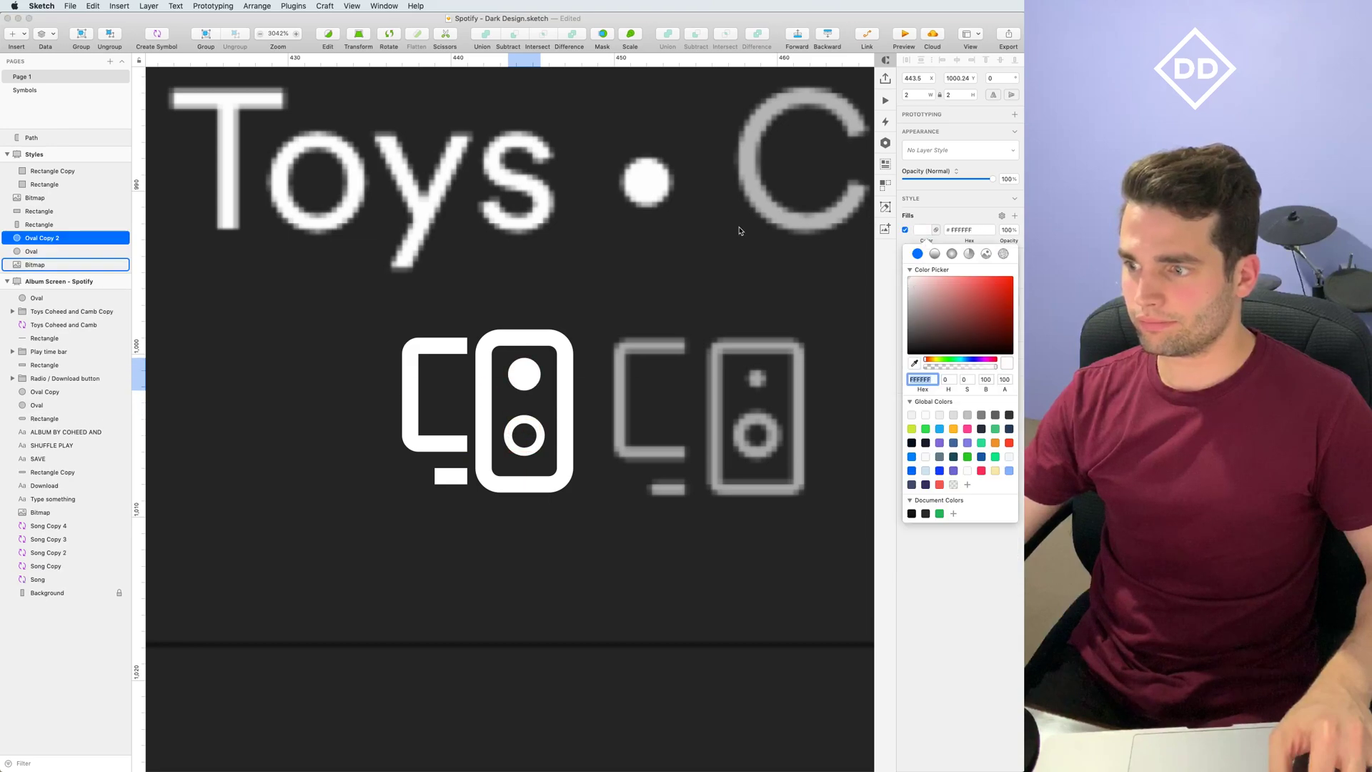
# Shrink the upper dot to match the reference icon and centre it above the ring
pyautogui.click(540, 357)
pyautogui.moveTo(540, 356); pyautogui.dragTo(535, 362)
pyautogui.click(536, 365)
pyautogui.scroll(-5, 613, 393)
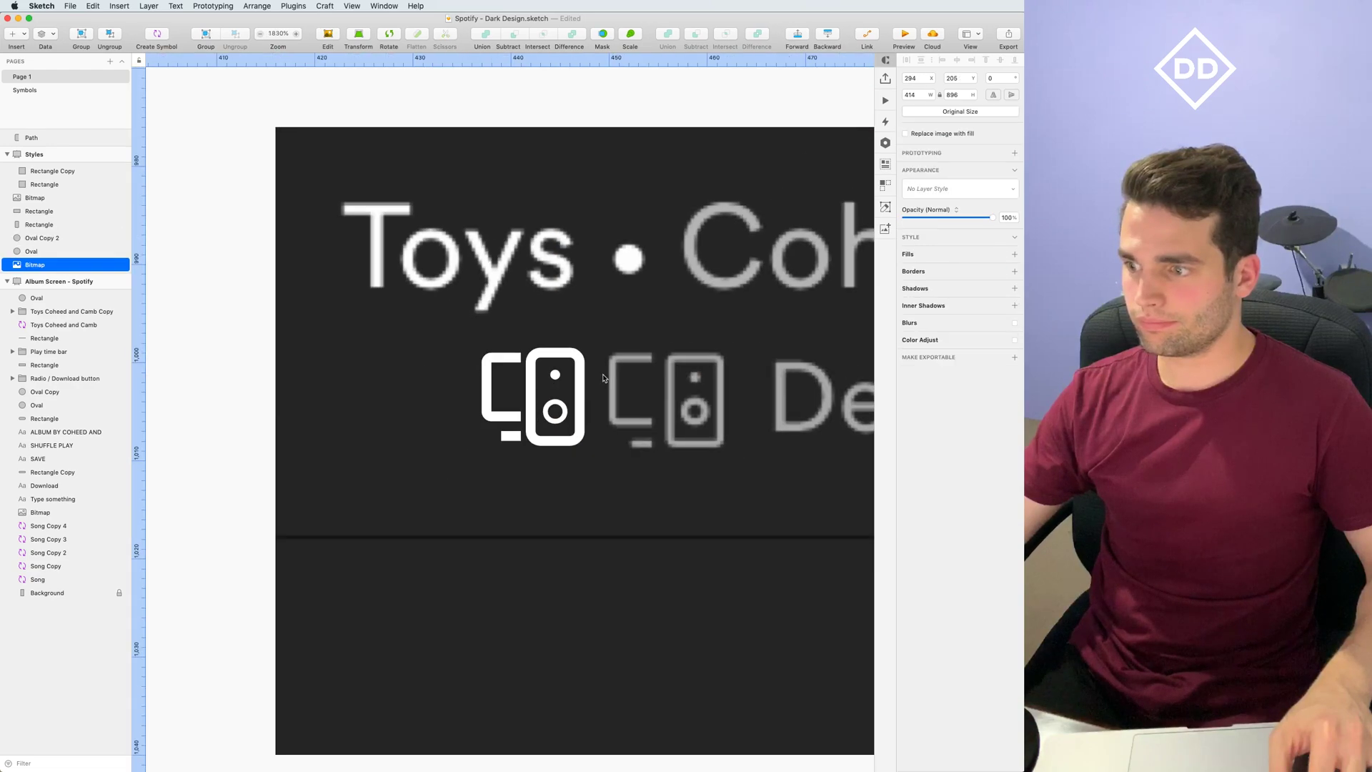
# Set the border width of the rounded rectangle and of the open bracket path to 0.5
pyautogui.scroll(3, 613, 392)
pyautogui.click(591, 402)
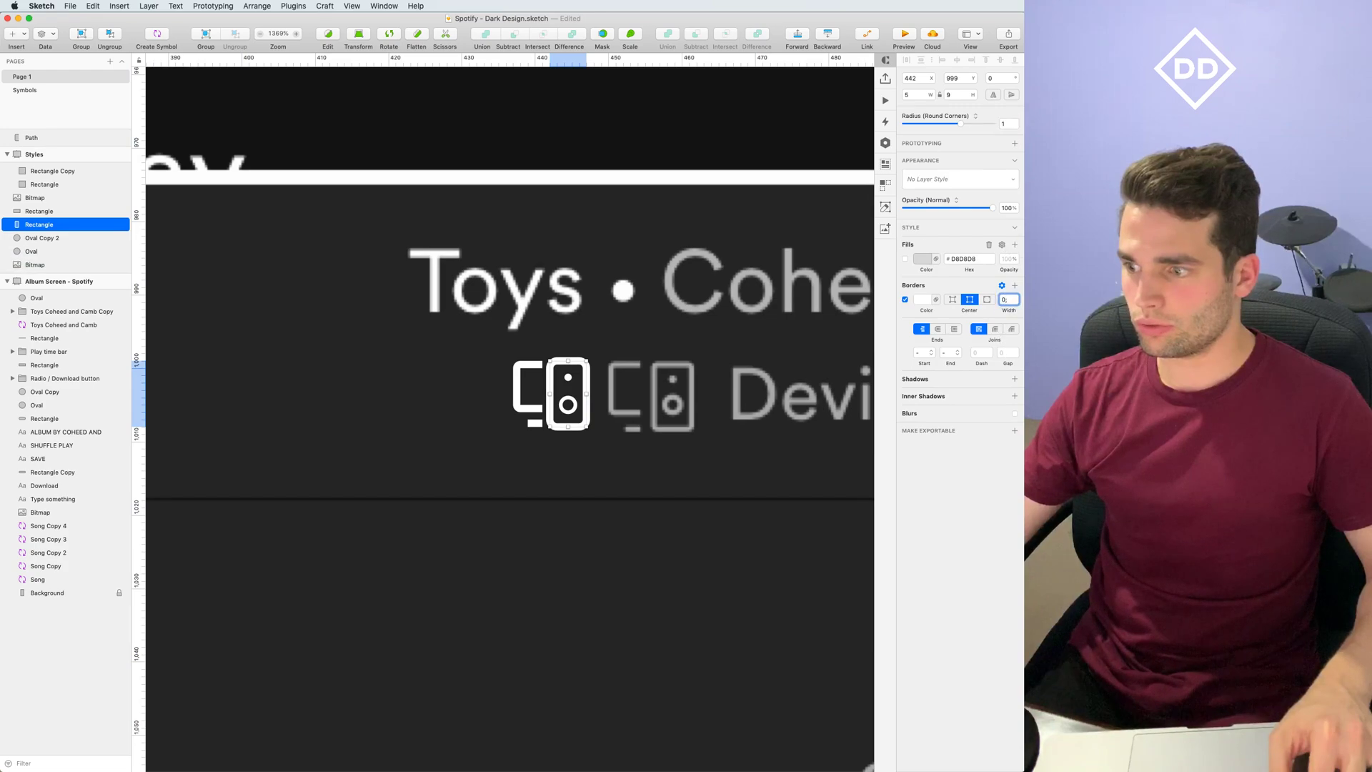
pyautogui.write('5')
pyautogui.press('Return')
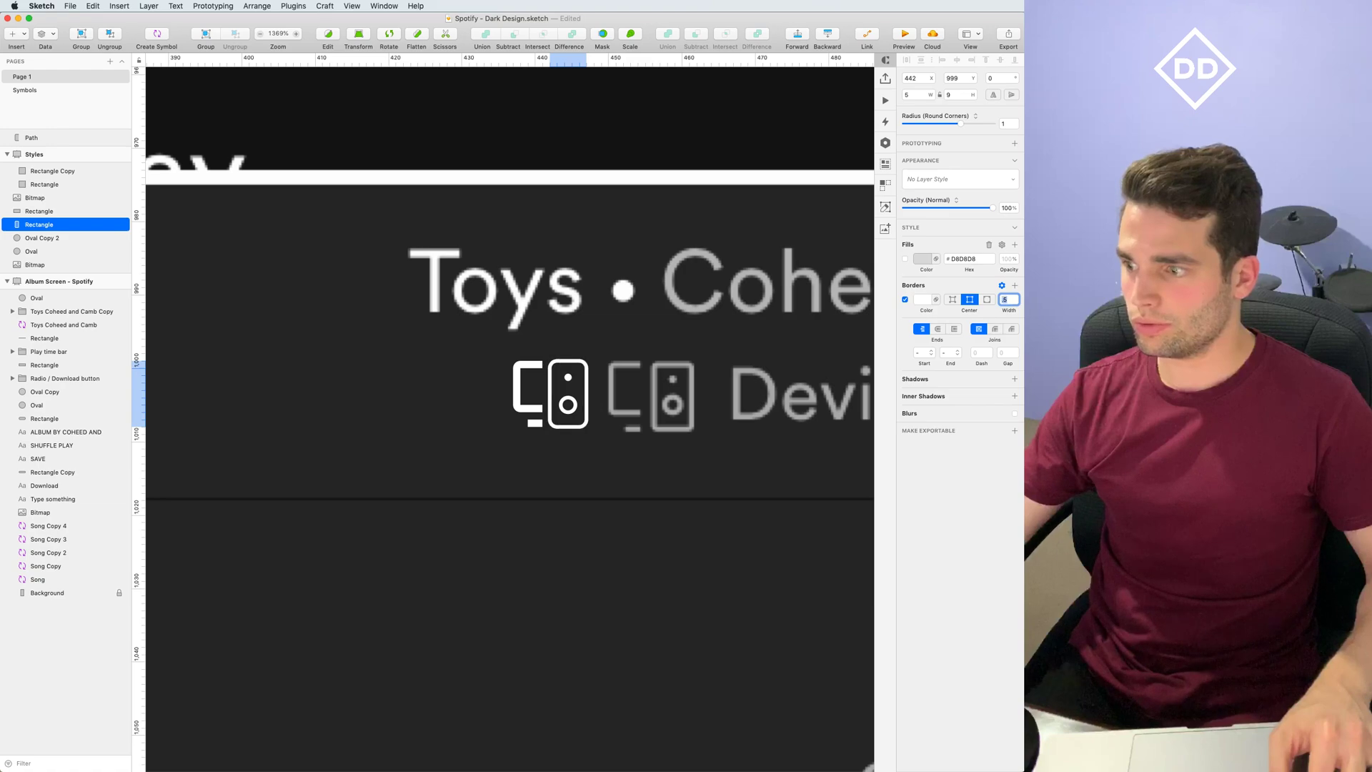
pyautogui.click(517, 386)
pyautogui.click(1008, 271)
pyautogui.write('5')
pyautogui.press('Return')
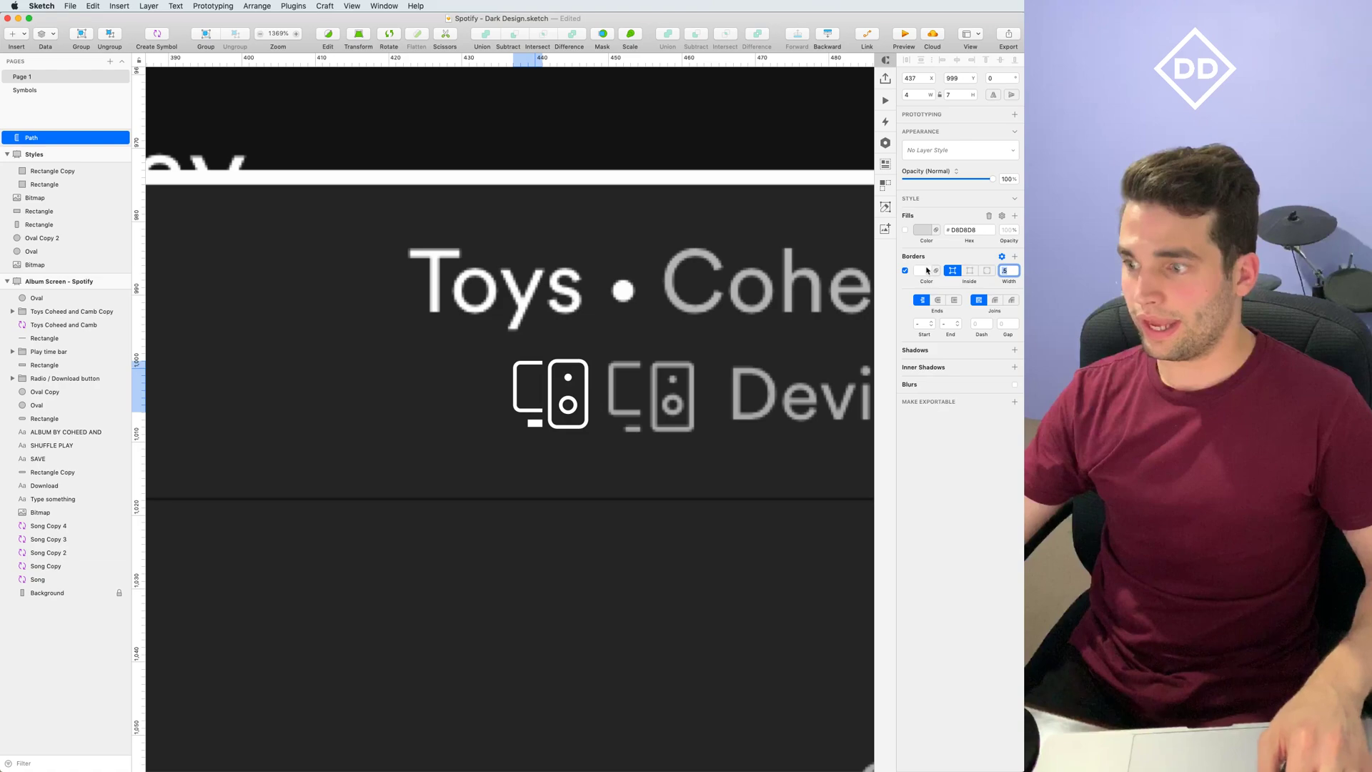
# Select the open bracket path and the small bar beneath it and shift both to leave a small gap beside the speaker shape
pyautogui.click(538, 414)
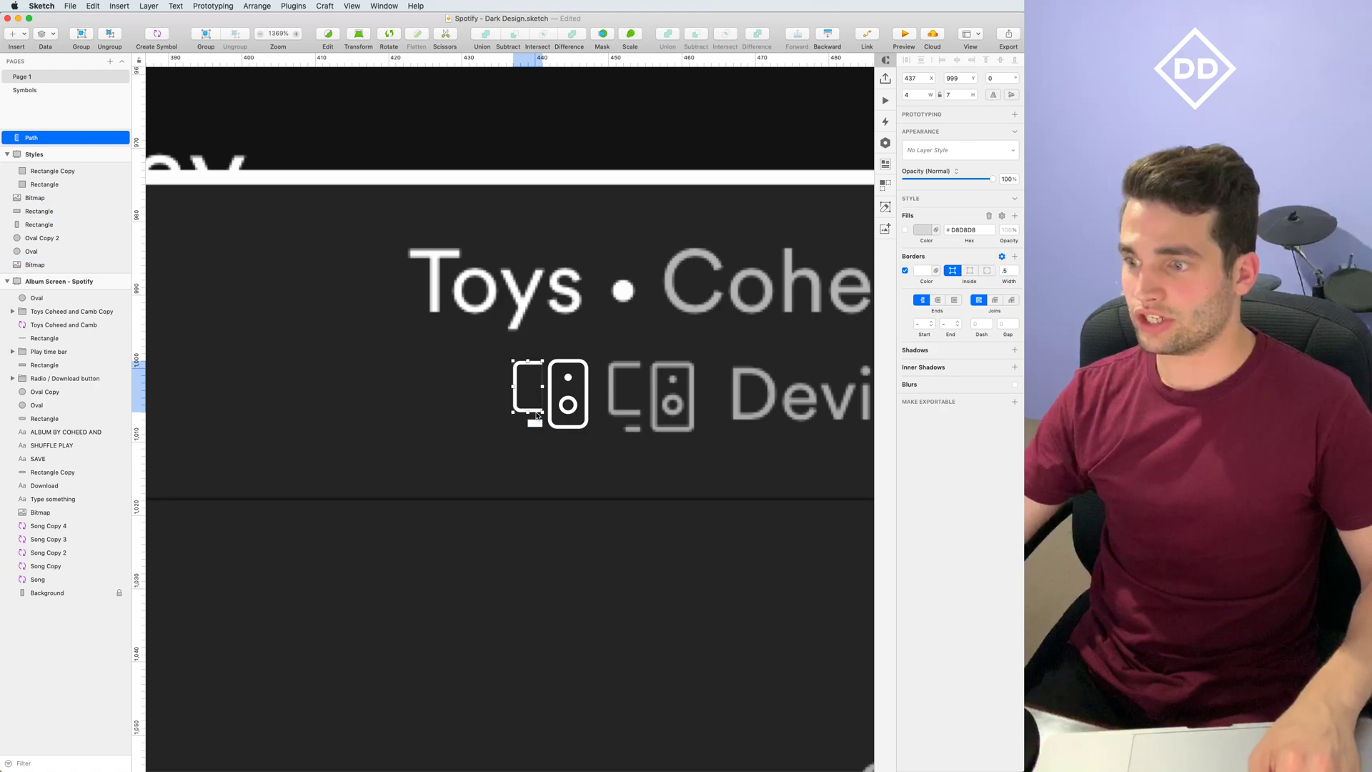
pyautogui.keyDown('shift'); pyautogui.click(534, 423); pyautogui.keyUp('shift')
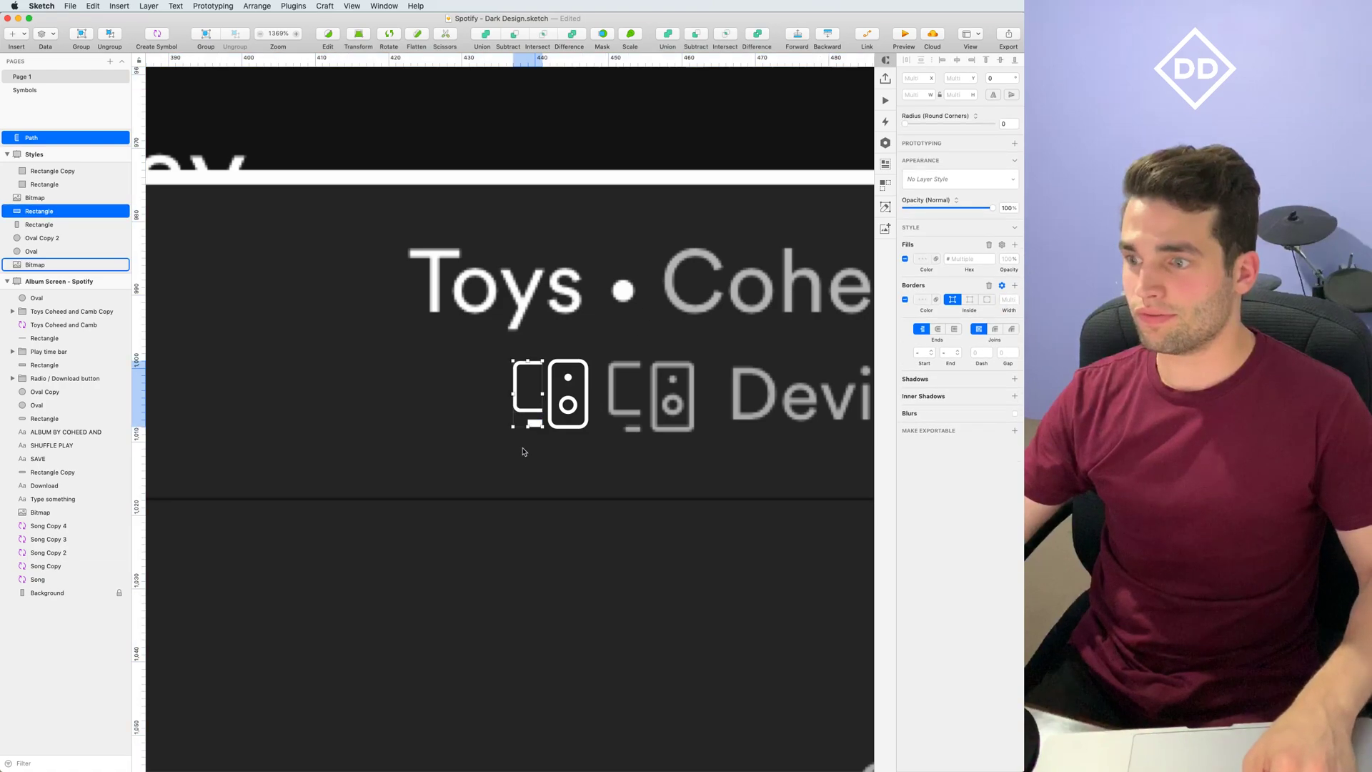
pyautogui.click(531, 423)
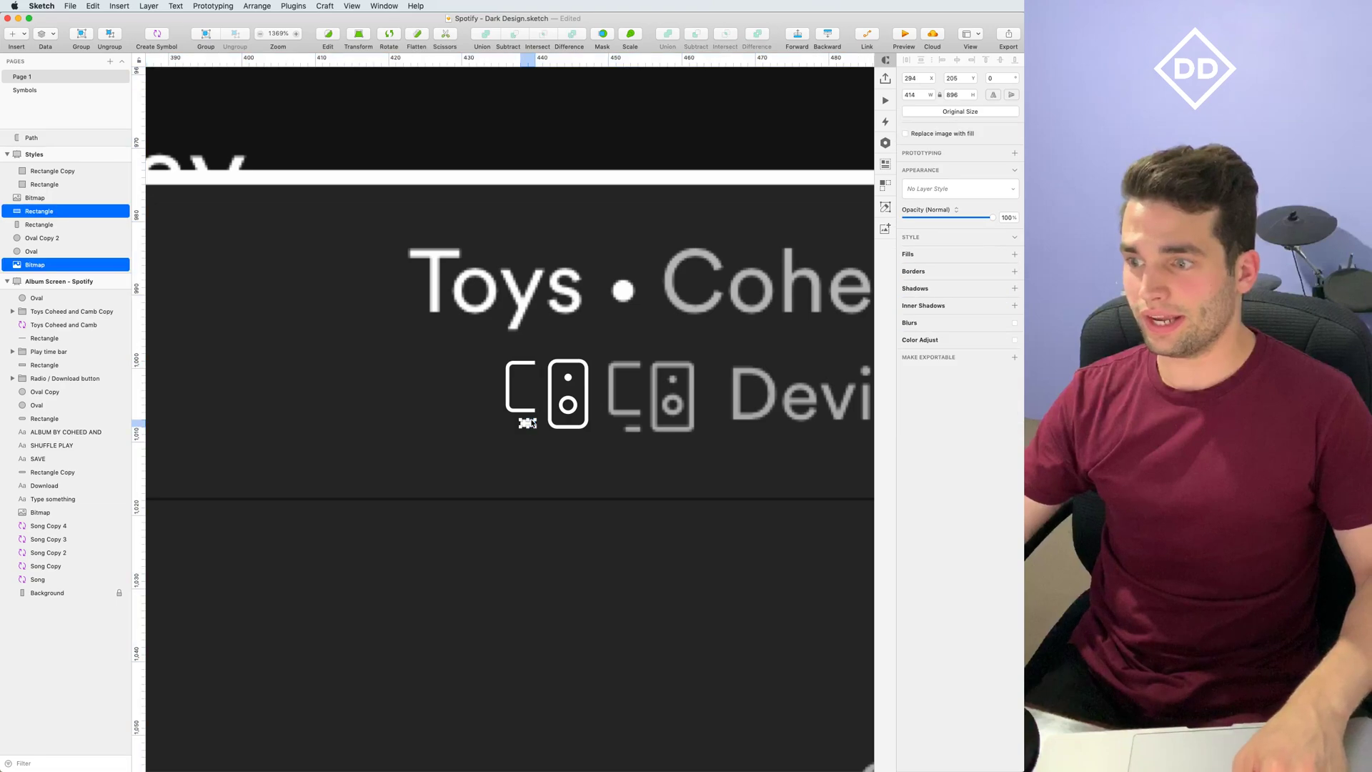
pyautogui.keyDown('shift'); pyautogui.click(532, 423); pyautogui.keyUp('shift')
pyautogui.keyDown('shift'); pyautogui.click(535, 412); pyautogui.keyUp('shift')
pyautogui.scroll(3, 544, 407)
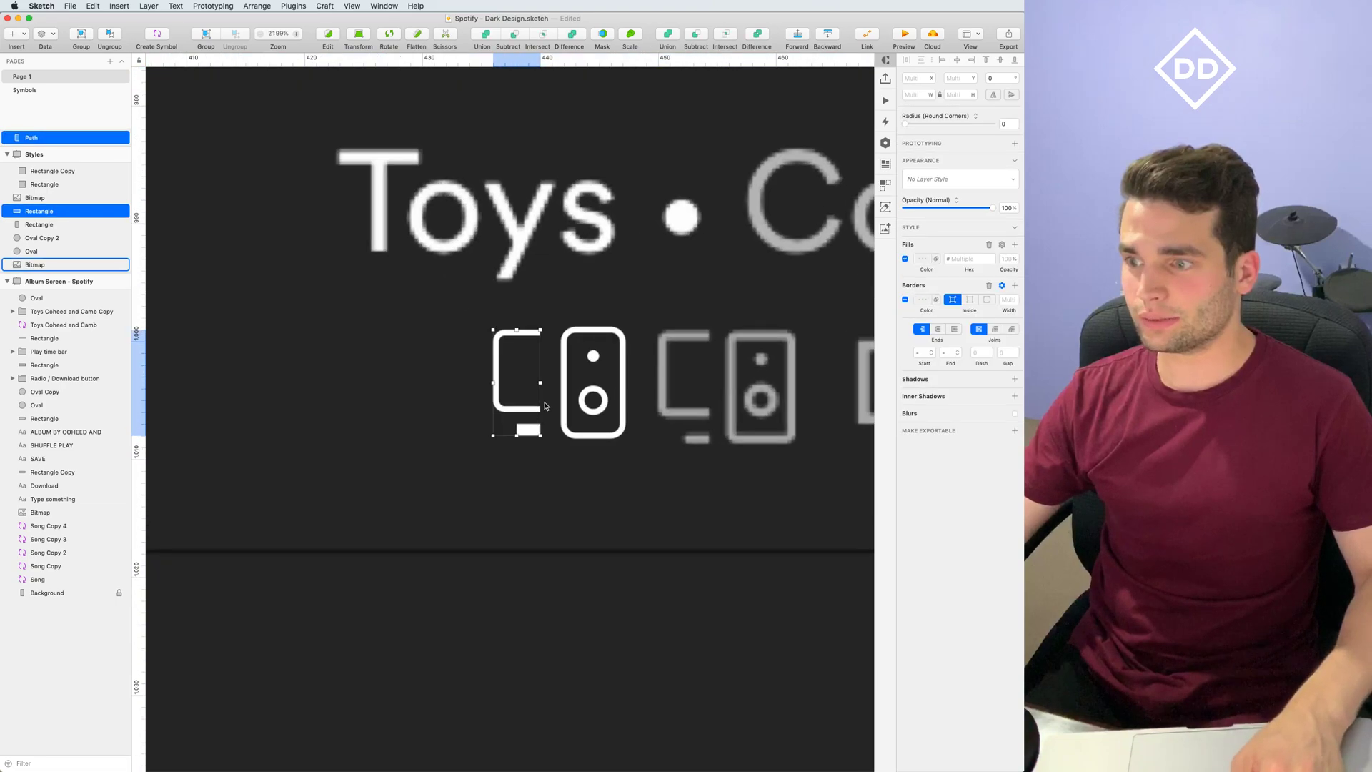
pyautogui.scroll(2, 544, 406)
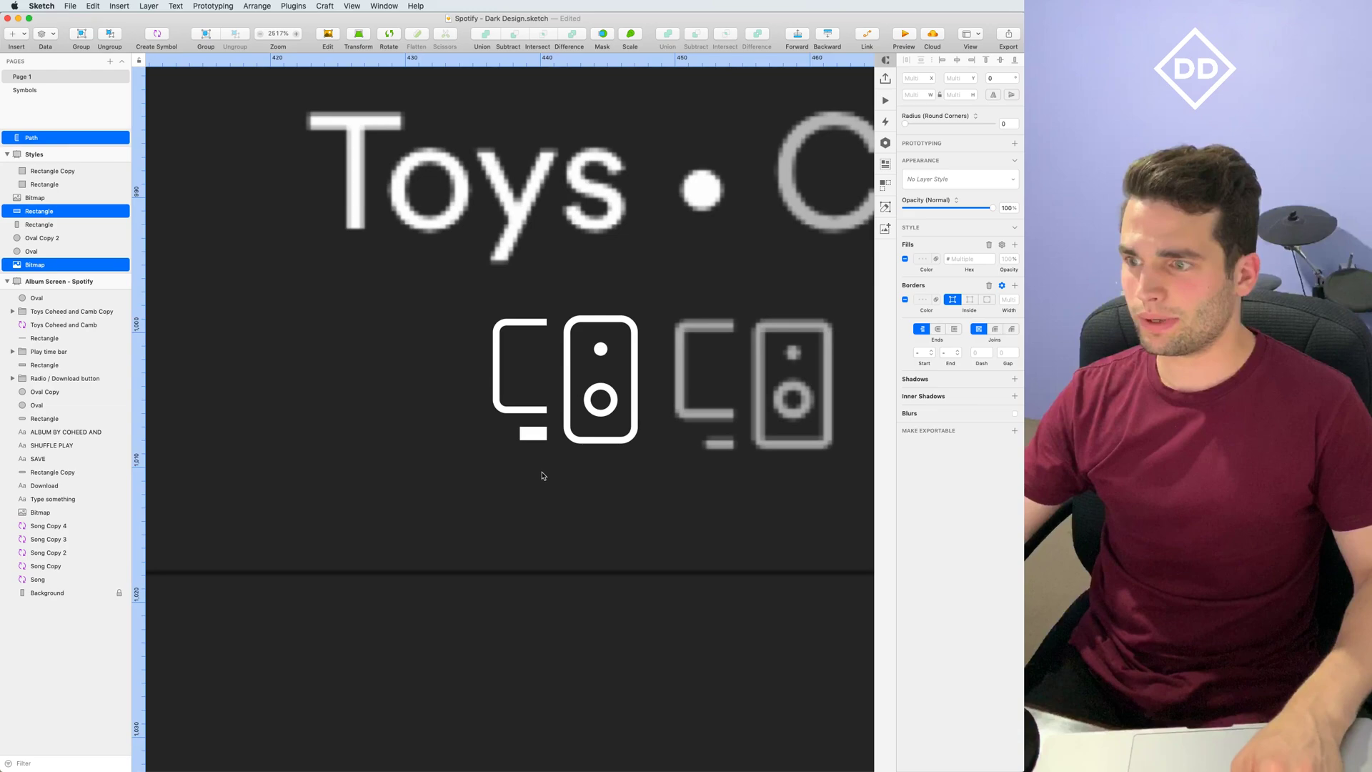
# Set the small stand bar's height to 0.5 and lower it to Y 1007.5 beneath the bracket
pyautogui.click(532, 432)
pyautogui.click(962, 95)
pyautogui.write('.5')
pyautogui.press('Return')
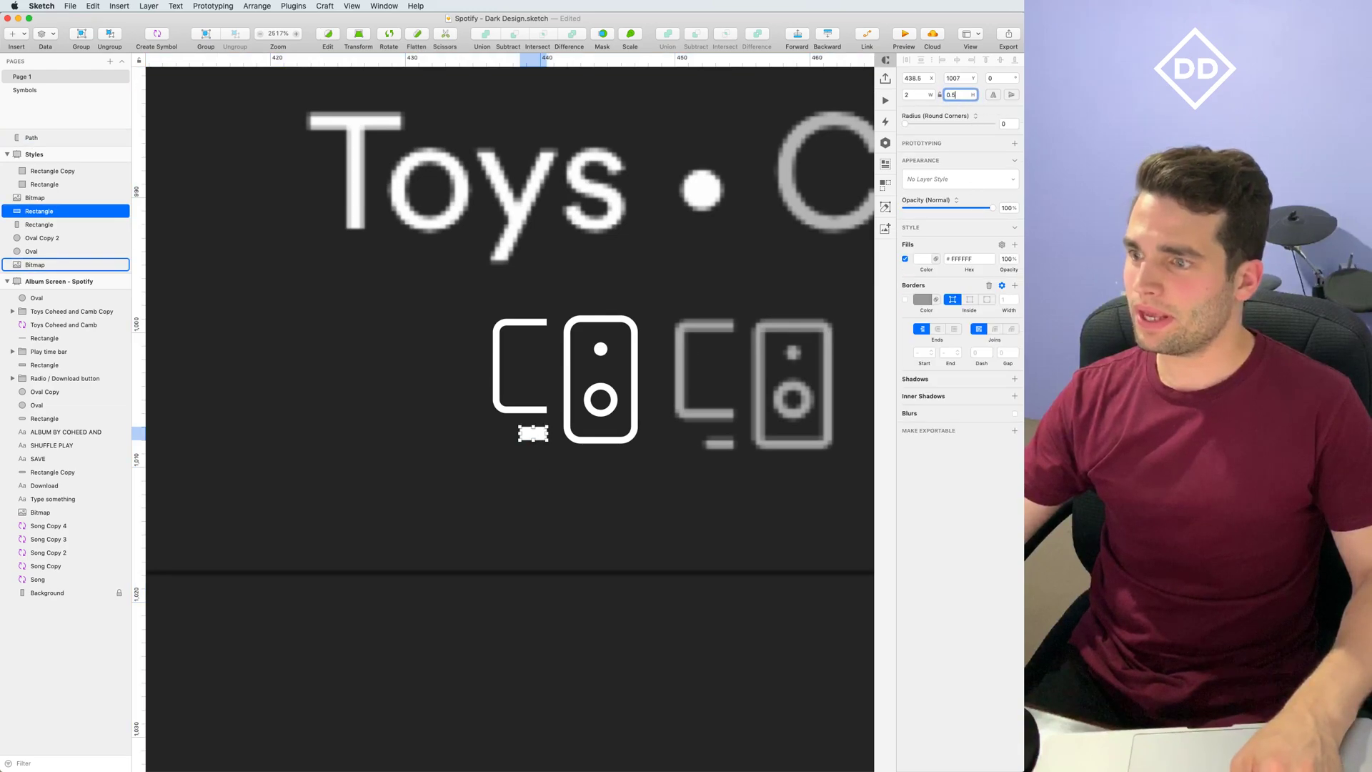
pyautogui.scroll(3, 532, 430)
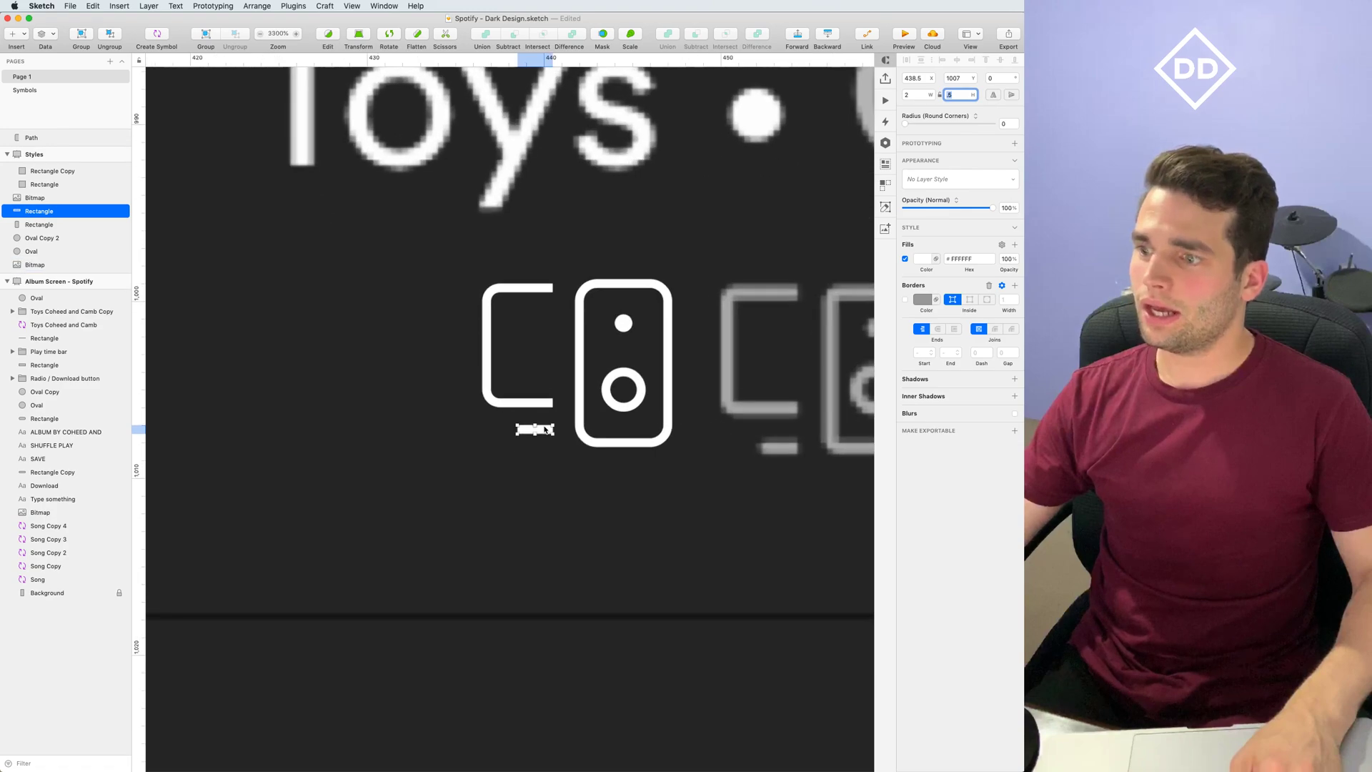
pyautogui.moveTo(542, 425); pyautogui.dragTo(542, 435)
pyautogui.scroll(-5, 544, 439)
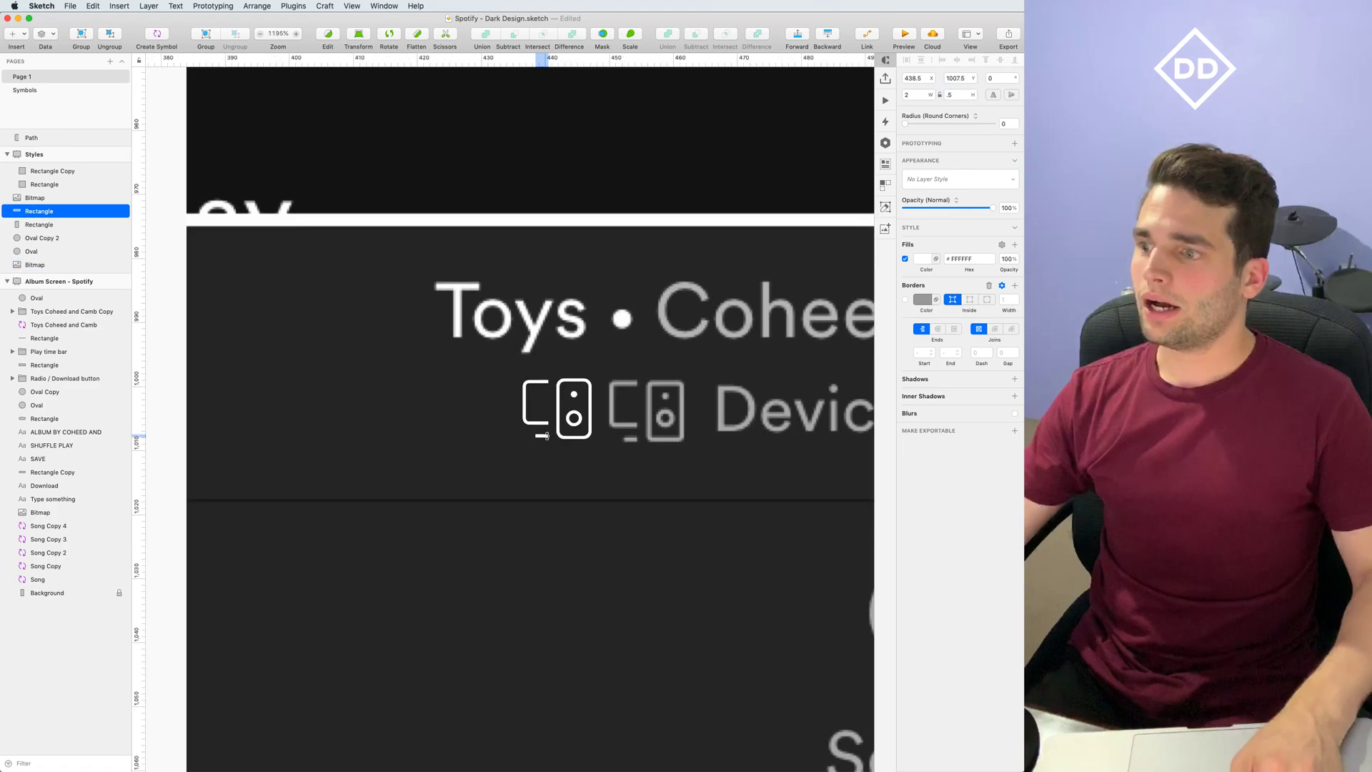
pyautogui.click(506, 491)
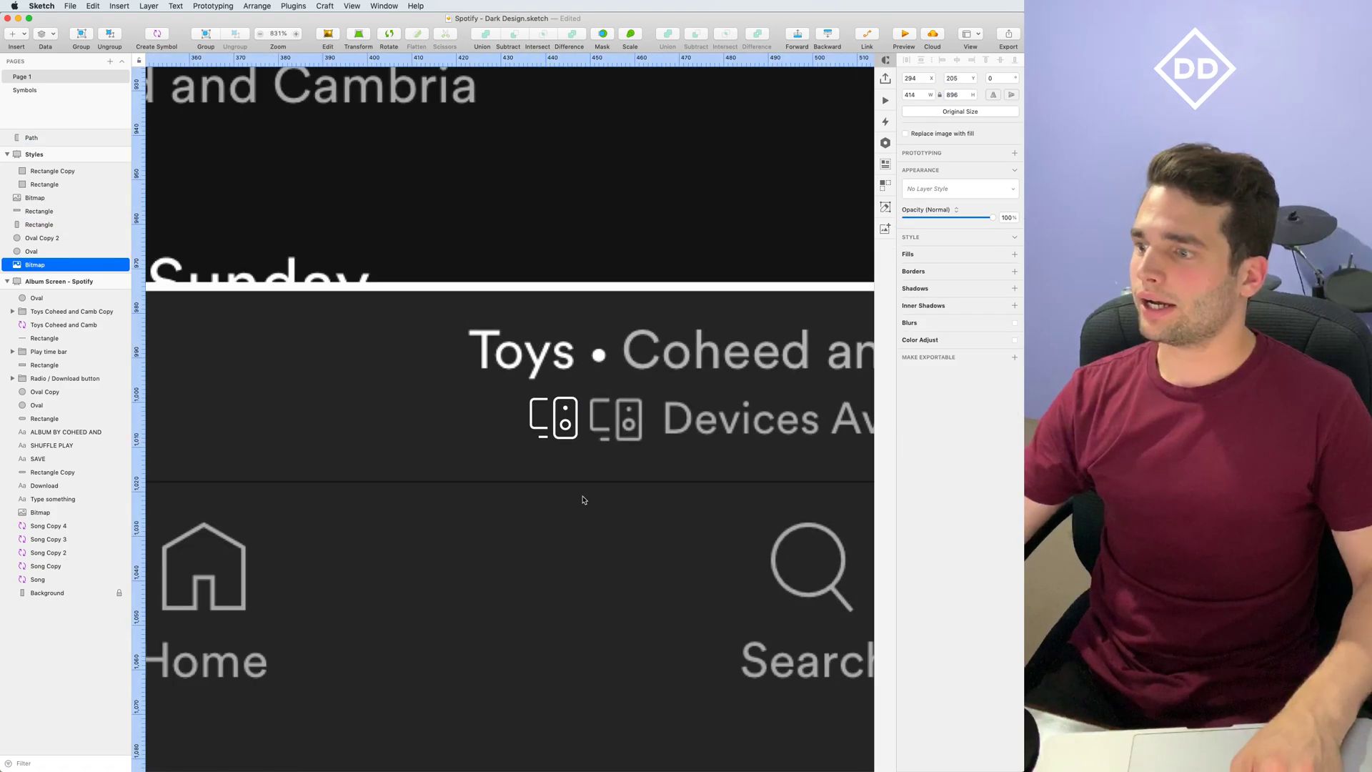
# Select all the shapes of the devices icon and transfer them into the Album Screen artboard's player bar
pyautogui.scroll(-3, 582, 500)
pyautogui.scroll(-2, 536, 593)
pyautogui.click(550, 365)
pyautogui.moveTo(489, 652); pyautogui.dragTo(586, 272)
pyautogui.click(588, 607)
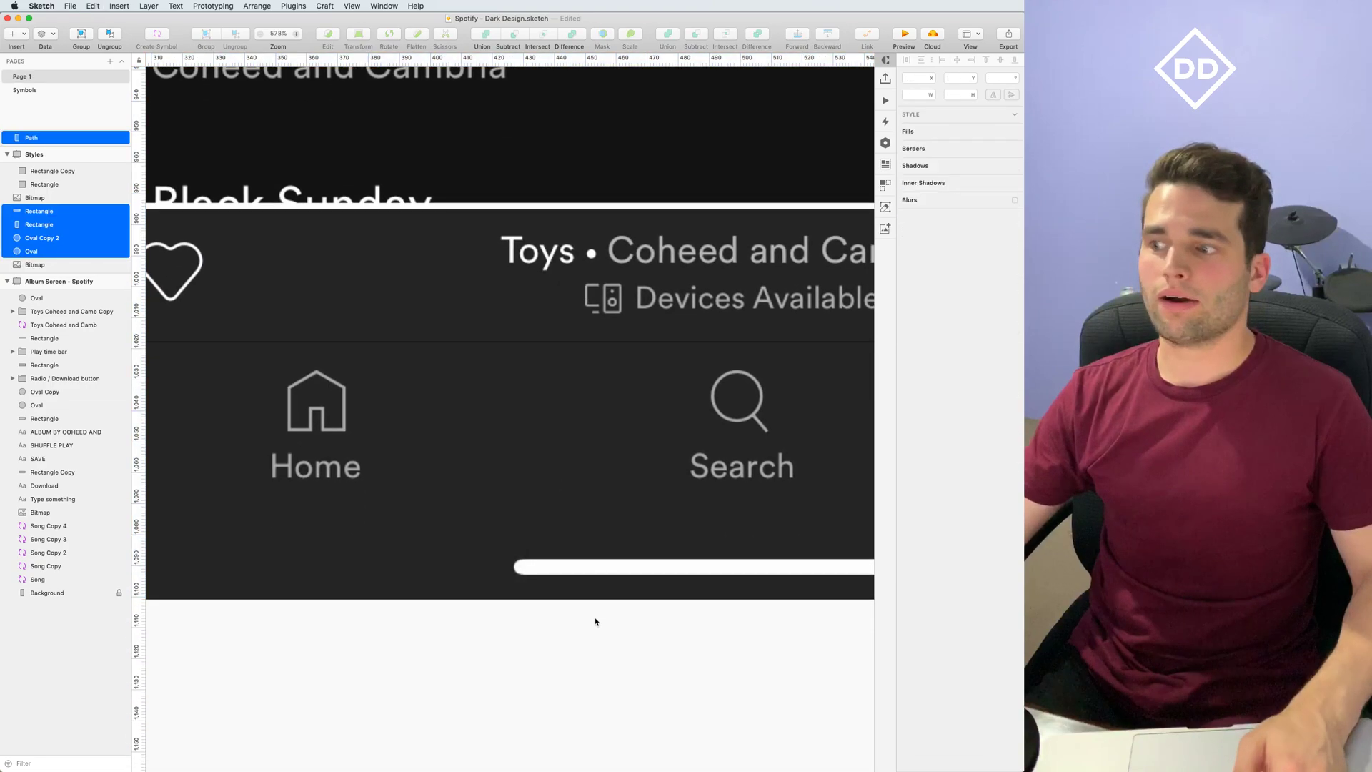
pyautogui.scroll(-2, 598, 628)
pyautogui.hscroll(10, 643, 429)
pyautogui.scroll(4, 673, 406)
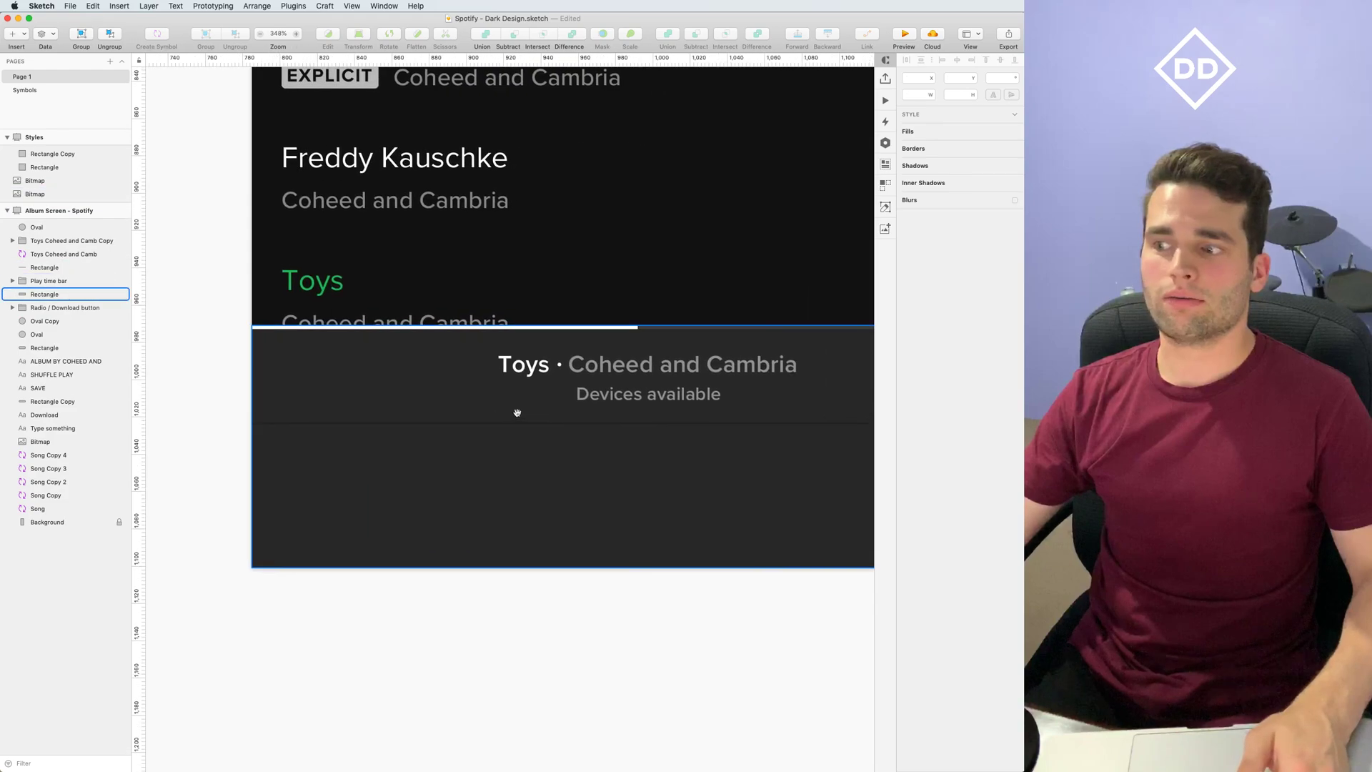
pyautogui.press('super+z')
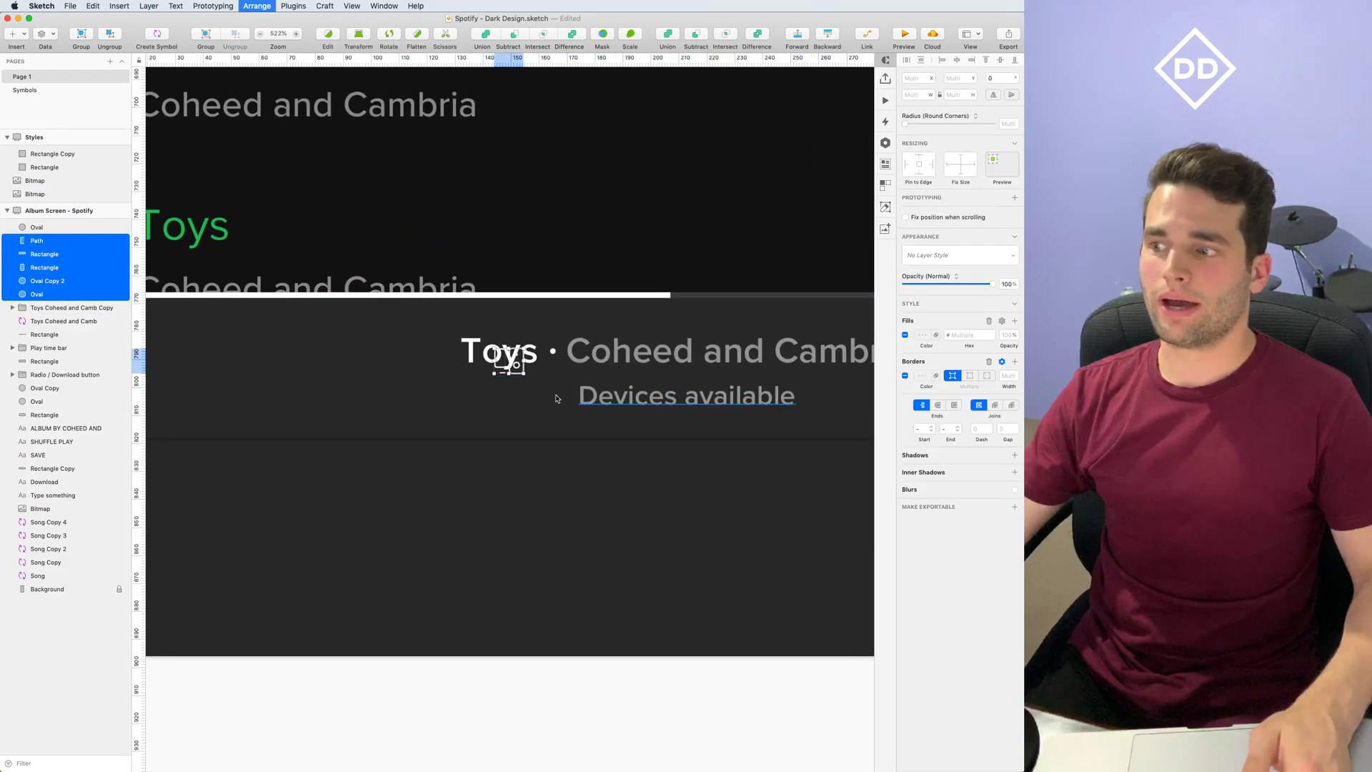
# Group the devices icon shapes, place the group just before the "Devices available" text and set its opacity to 50%
pyautogui.press('super+g')
pyautogui.moveTo(511, 366); pyautogui.dragTo(558, 404)
pyautogui.moveTo(992, 277); pyautogui.dragTo(949, 276)
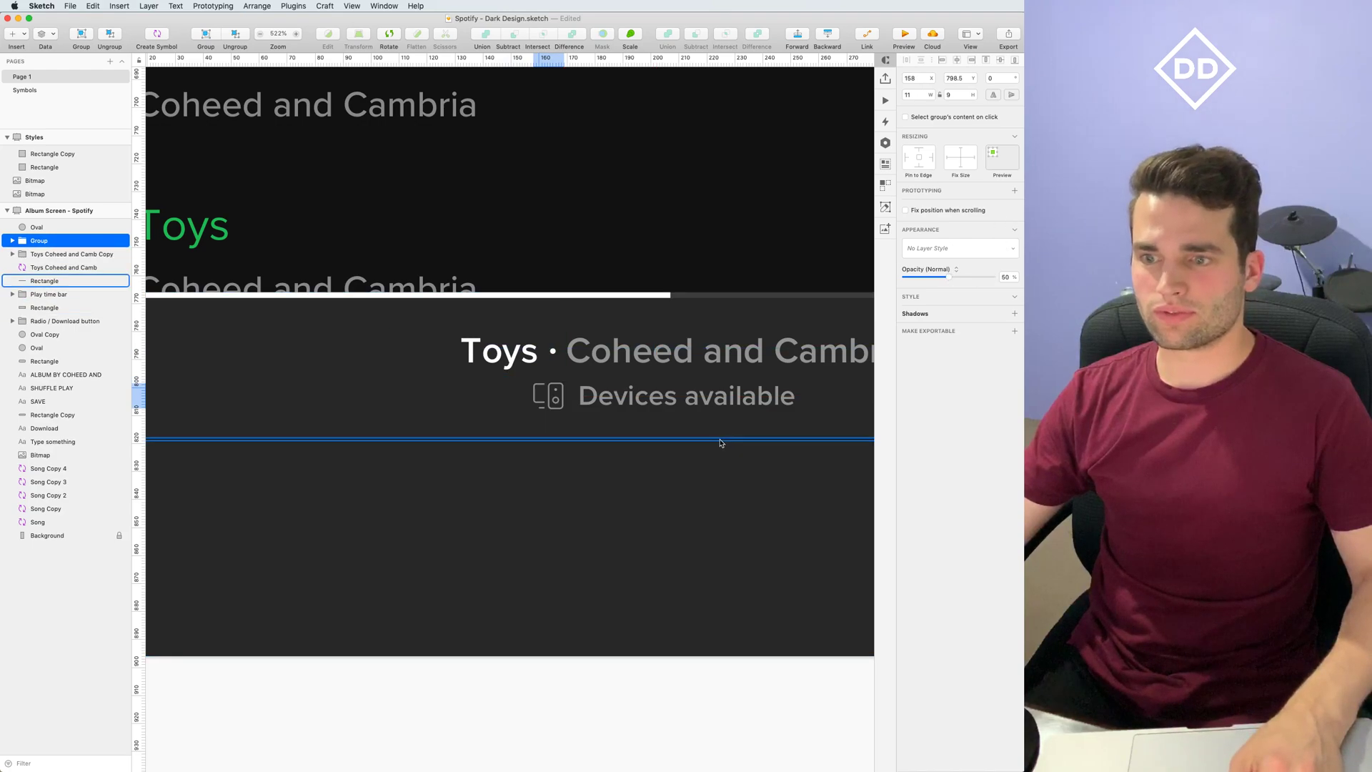
# Draw an upright rectangle about 12 by 21 near the start of the Album Screen's player bar
pyautogui.scroll(-5, 723, 444)
pyautogui.click(720, 579)
pyautogui.scroll(3, 660, 607)
pyautogui.scroll(-3, 661, 607)
pyautogui.scroll(3, 527, 612)
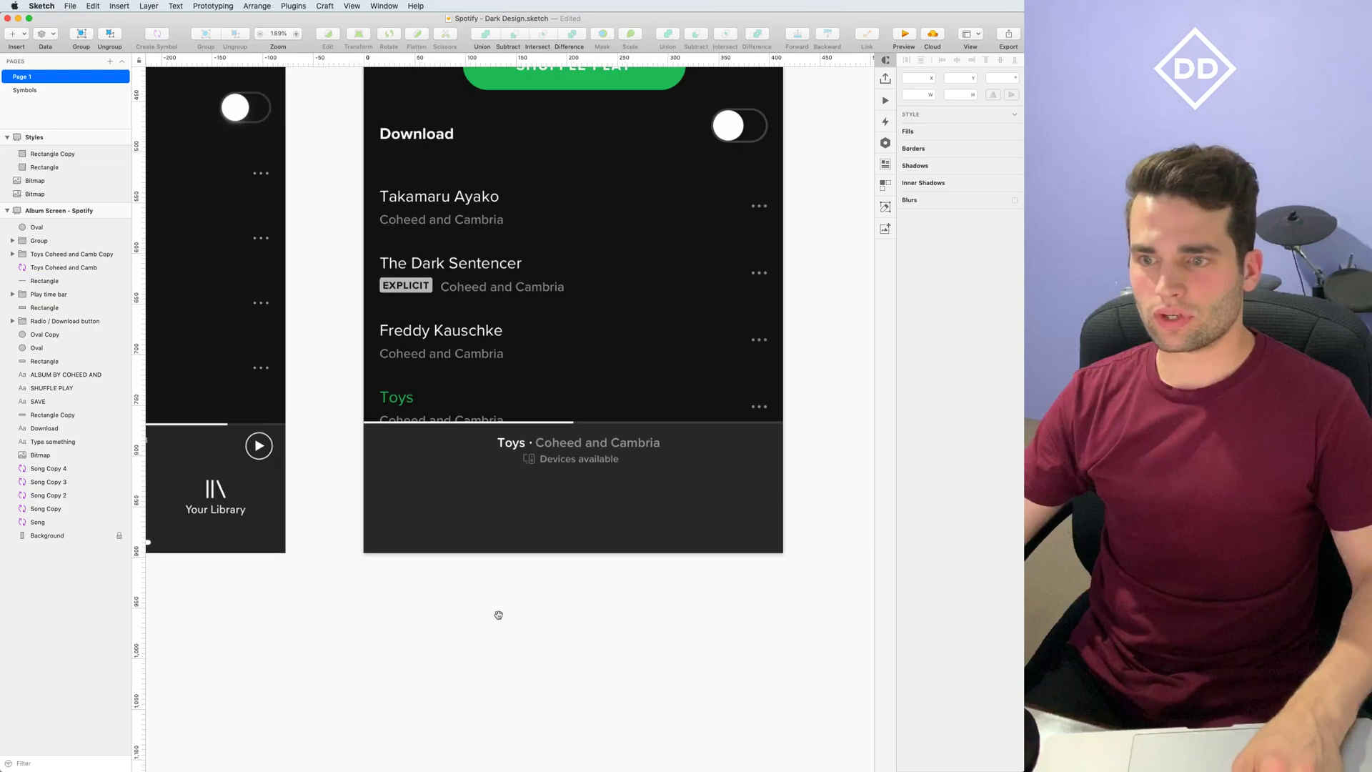
pyautogui.scroll(2, 561, 625)
pyautogui.hscroll(5, 536, 616)
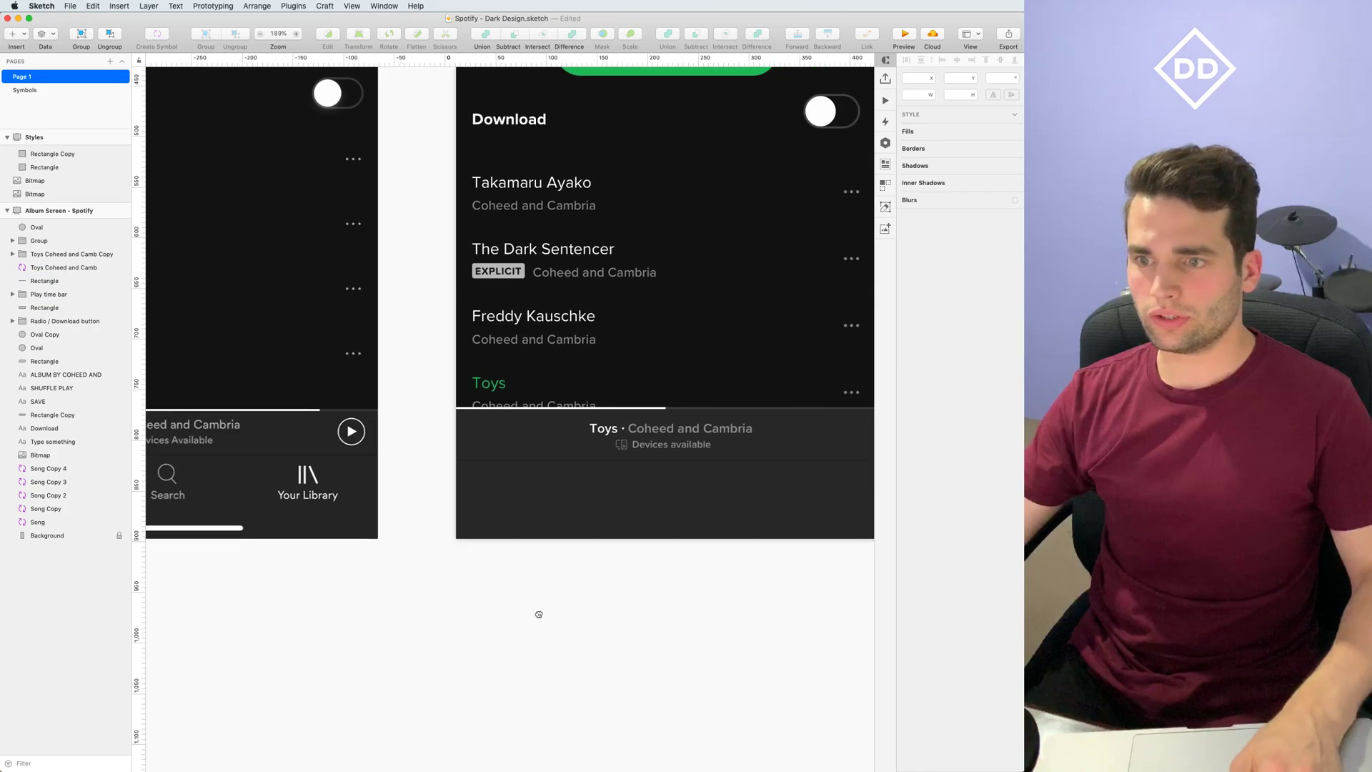
pyautogui.scroll(5, 539, 465)
pyautogui.click(16, 34)
pyautogui.moveTo(71, 62)
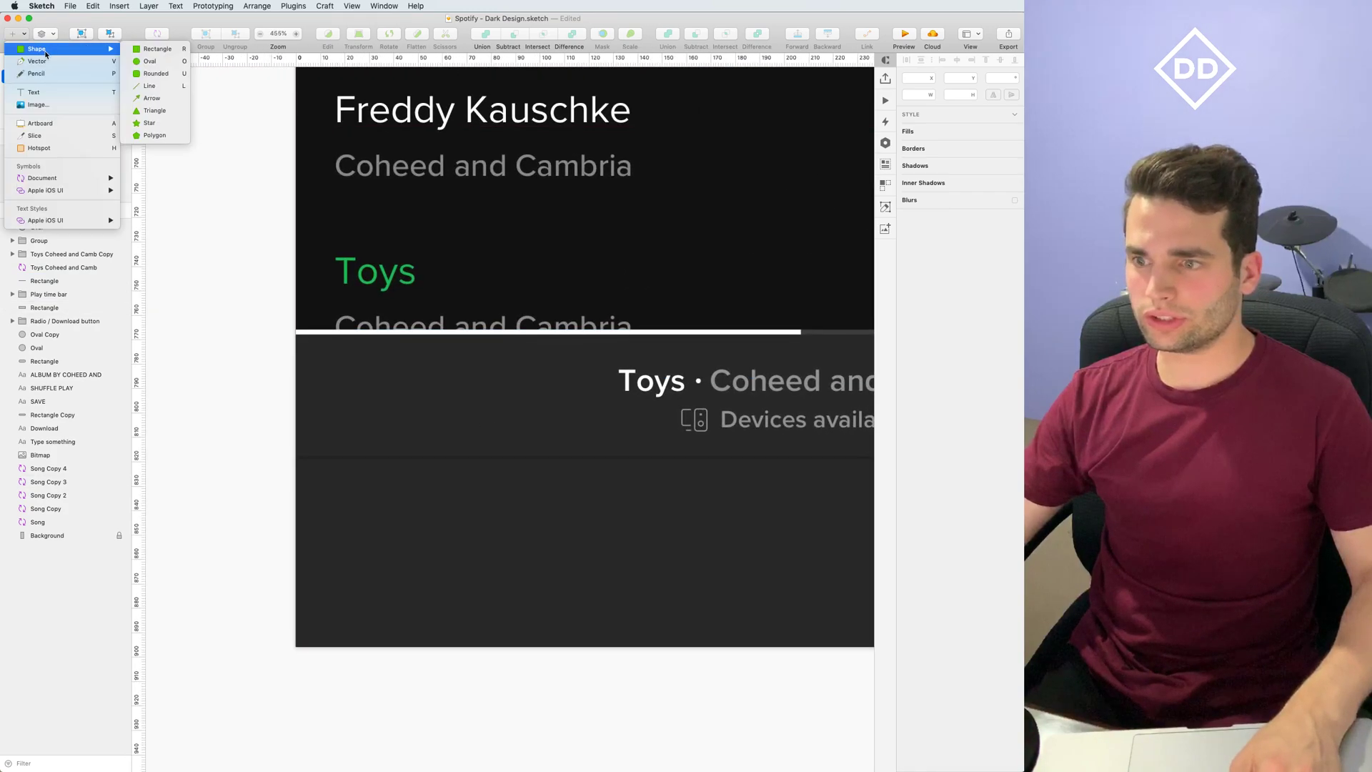
pyautogui.click(153, 51)
pyautogui.moveTo(344, 368); pyautogui.dragTo(374, 421)
# Turn off the new rectangle's fill and round its two top corners with a radius of 6
pyautogui.click(905, 376)
pyautogui.click(905, 376)
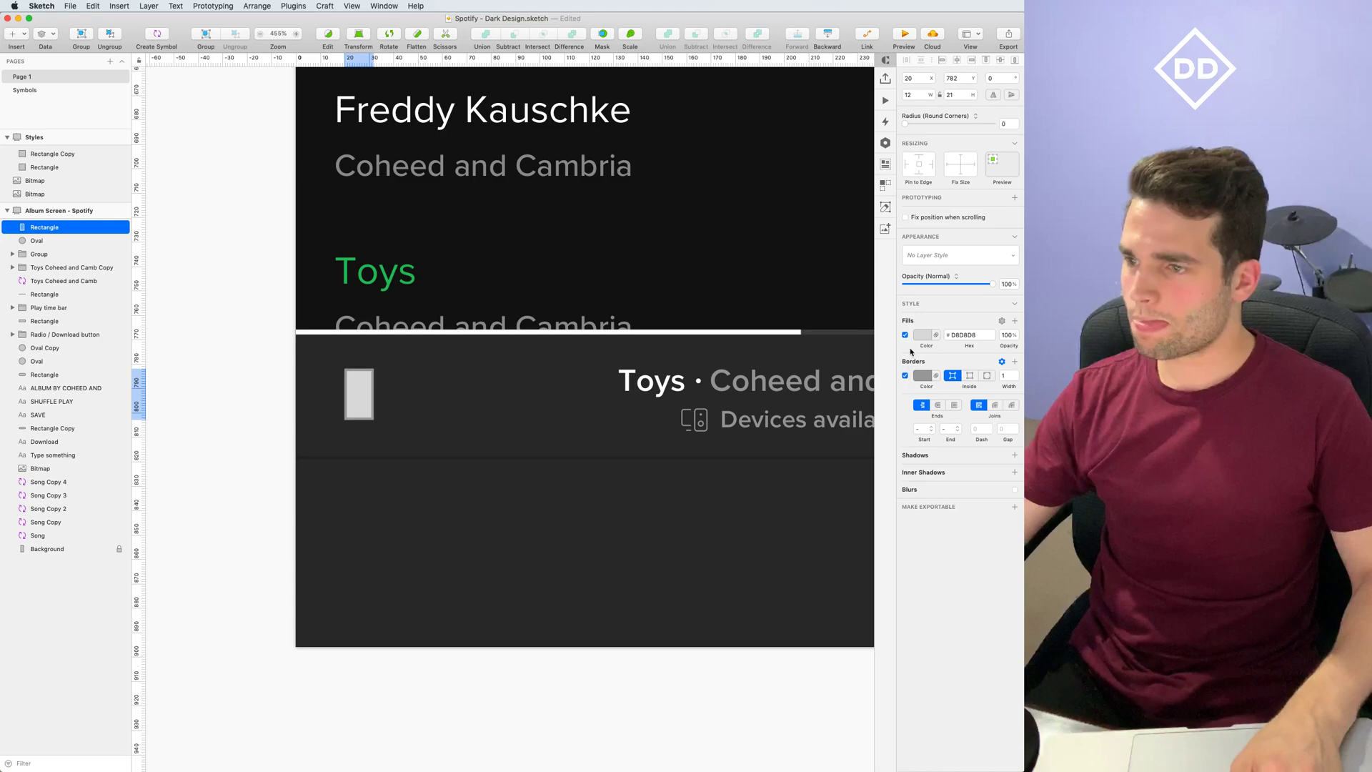
pyautogui.click(905, 334)
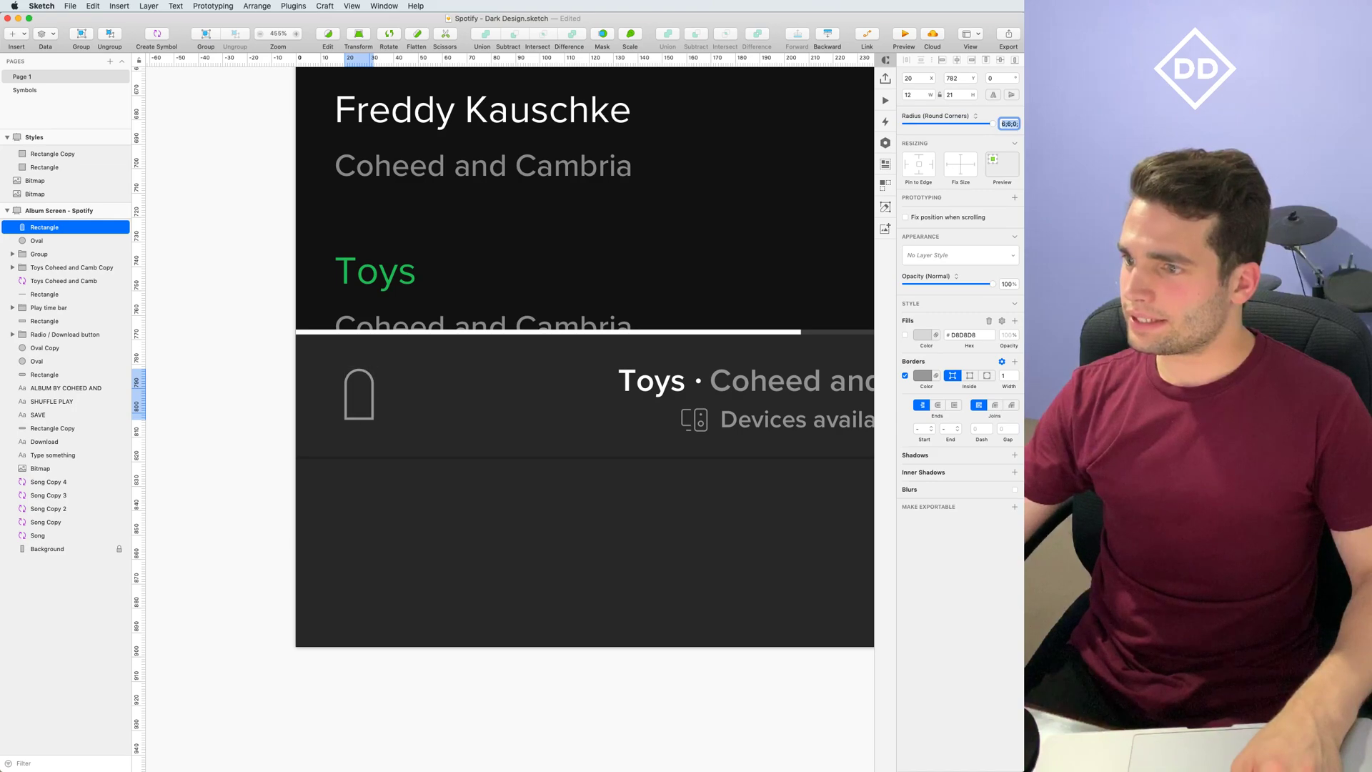
pyautogui.click(322, 411)
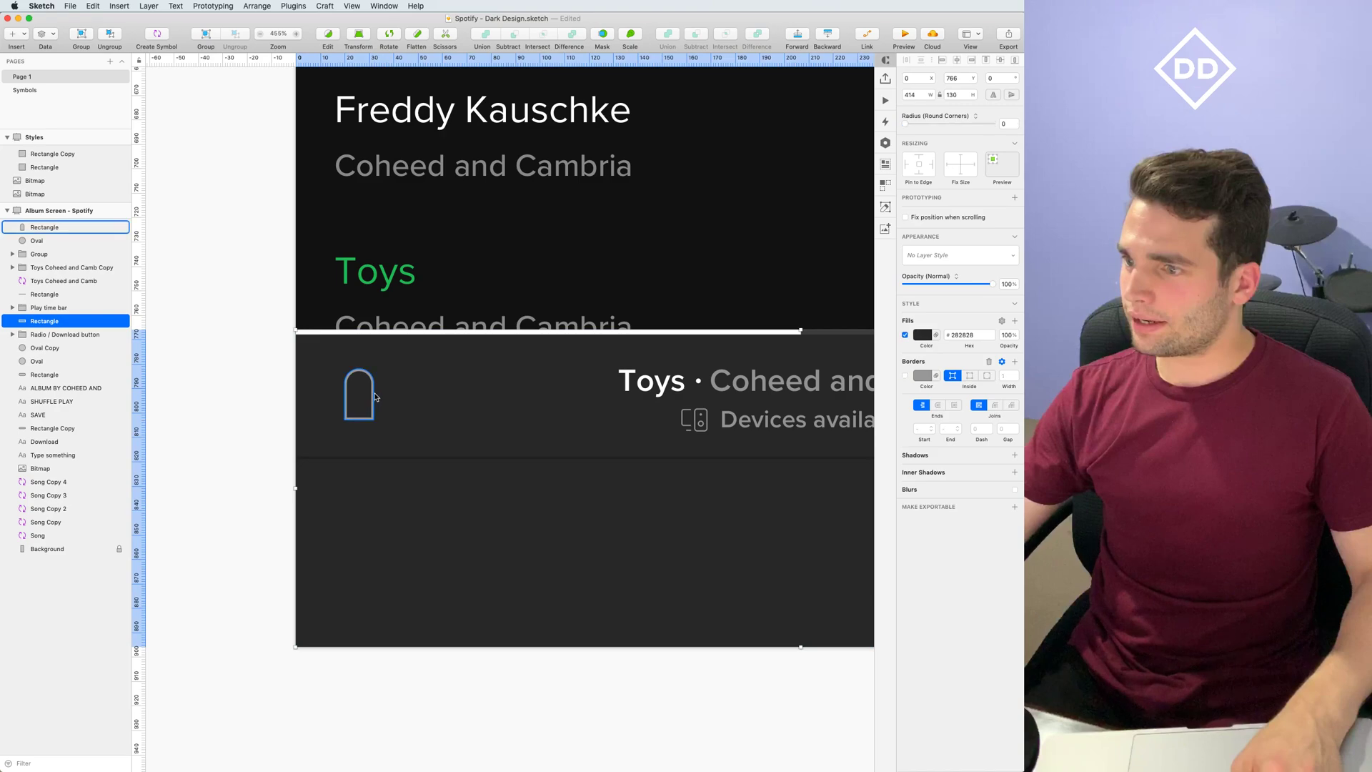
# Duplicate the rounded outline, rotate the copy to lie horizontally and align both shapes at their shared square corner
pyautogui.click(373, 396)
pyautogui.scroll(5, 375, 397)
pyautogui.press('super+d')
pyautogui.press('super+shift+r')
pyautogui.moveTo(390, 355); pyautogui.dragTo(469, 469)
pyautogui.moveTo(360, 398); pyautogui.dragTo(386, 402)
pyautogui.keyDown('shift'); pyautogui.click(380, 385); pyautogui.keyUp('shift')
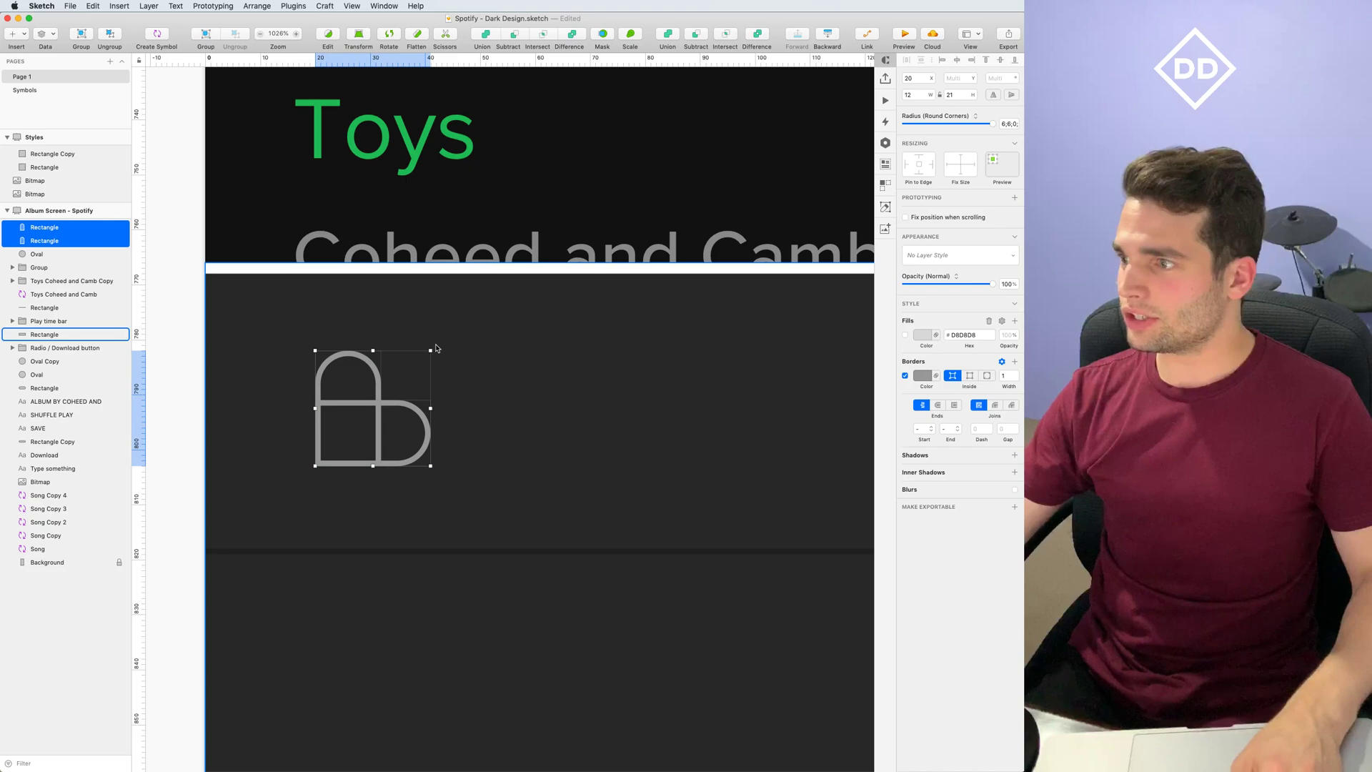
# Group the two overlapping outlines, rotate the group by -45 degrees to form a heart and reposition it in the player bar
pyautogui.press('super+g')
pyautogui.press('super+shift+r')
pyautogui.moveTo(432, 350); pyautogui.dragTo(375, 304)
pyautogui.press('Return')
pyautogui.moveTo(389, 389); pyautogui.dragTo(337, 360)
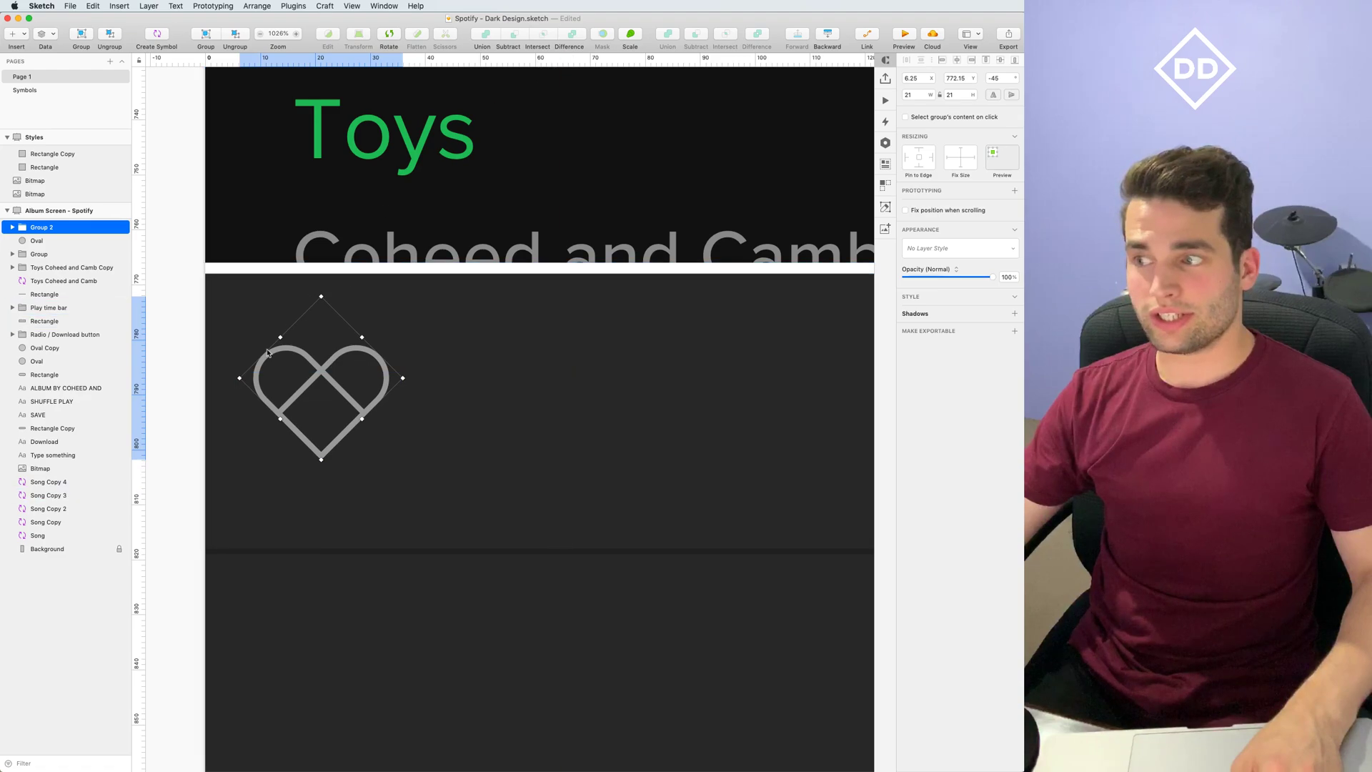
# Combine the two outlines inside the heart group into one shape with Union
pyautogui.doubleClick(323, 372)
pyautogui.press('super+a')
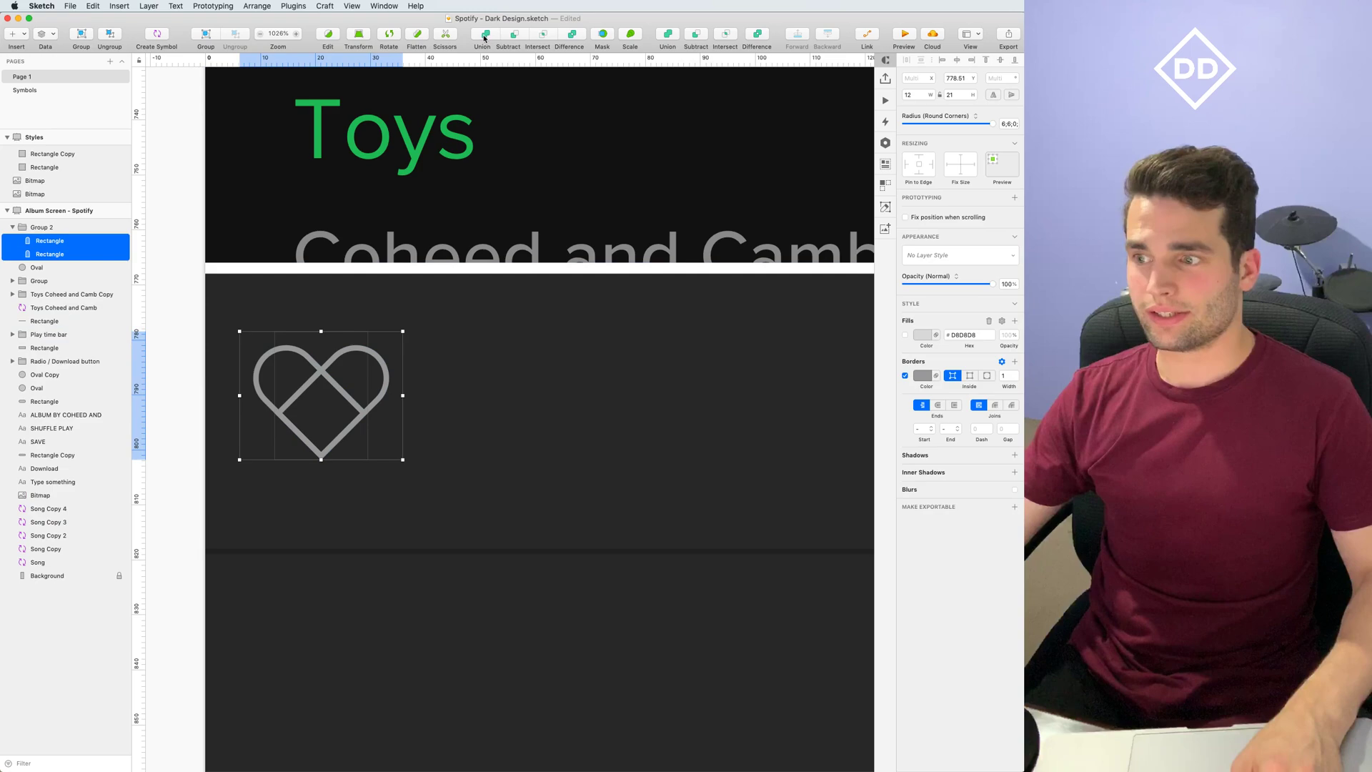
pyautogui.click(484, 38)
pyautogui.click(380, 465)
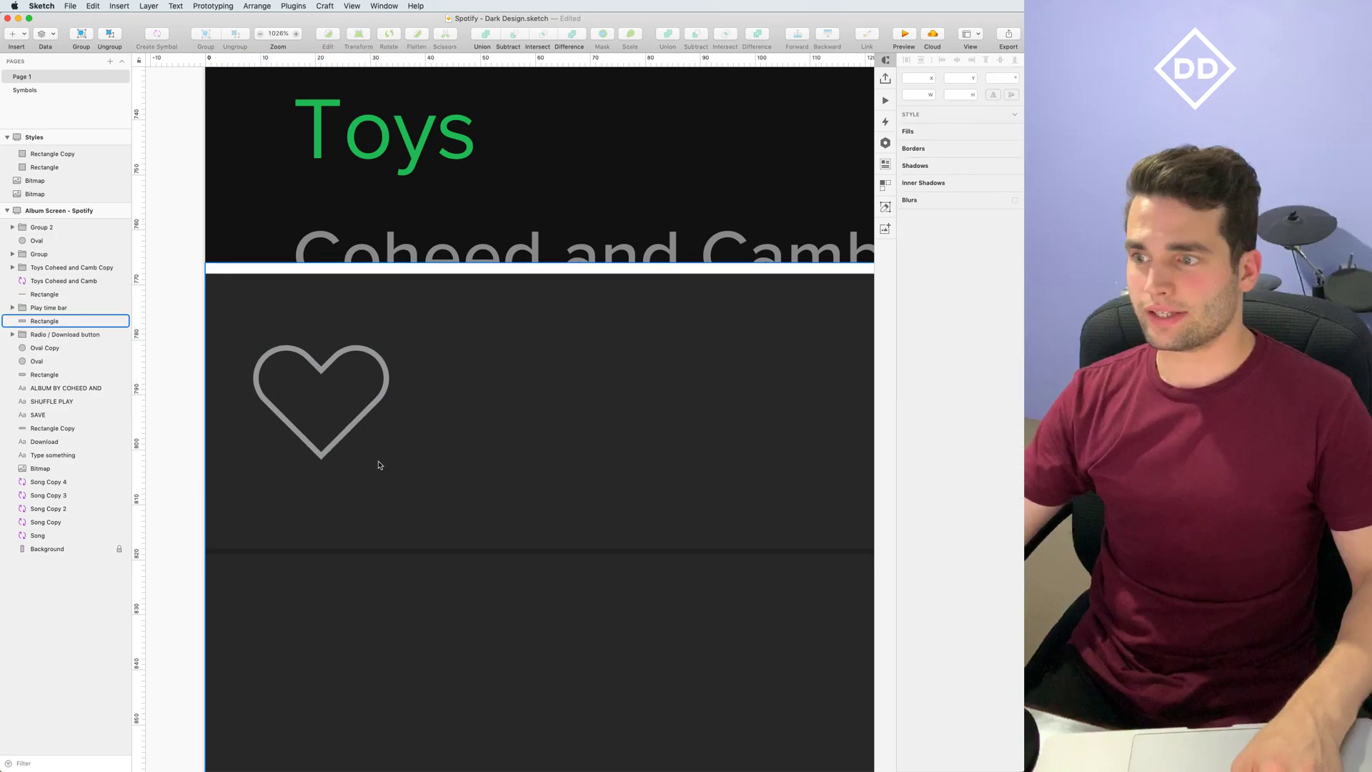
# Enable fitting layers and points to pixel bounds in the layer preferences
pyautogui.scroll(-3, 380, 465)
pyautogui.click(293, 379)
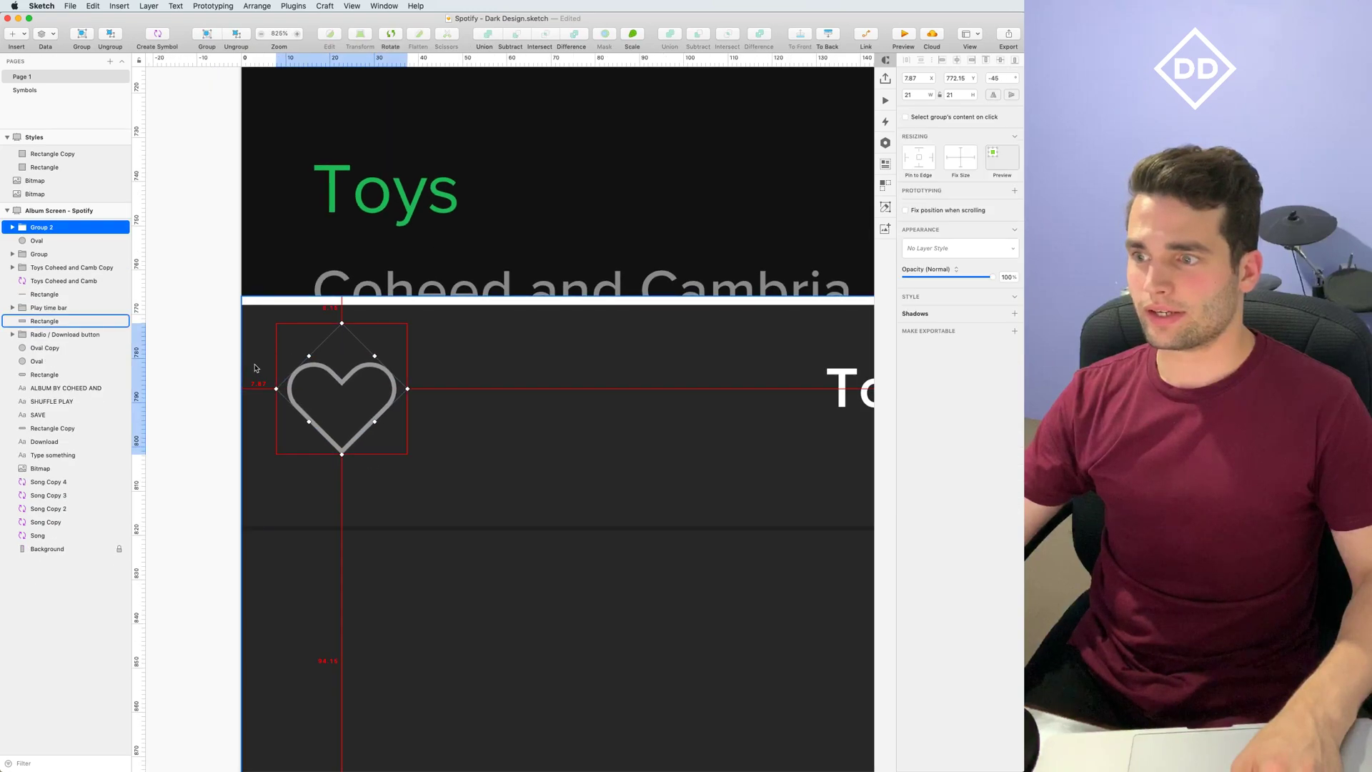
pyautogui.click(42, 6)
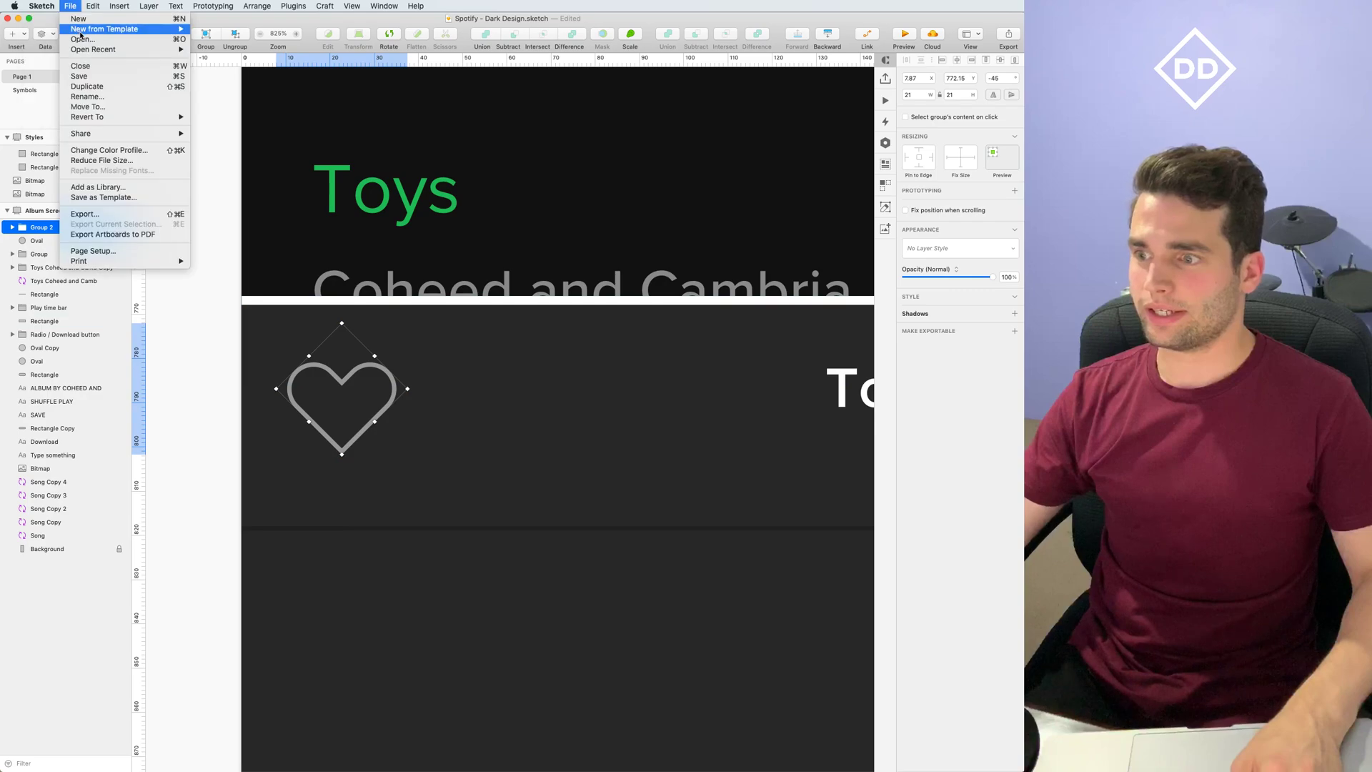
pyautogui.click(58, 35)
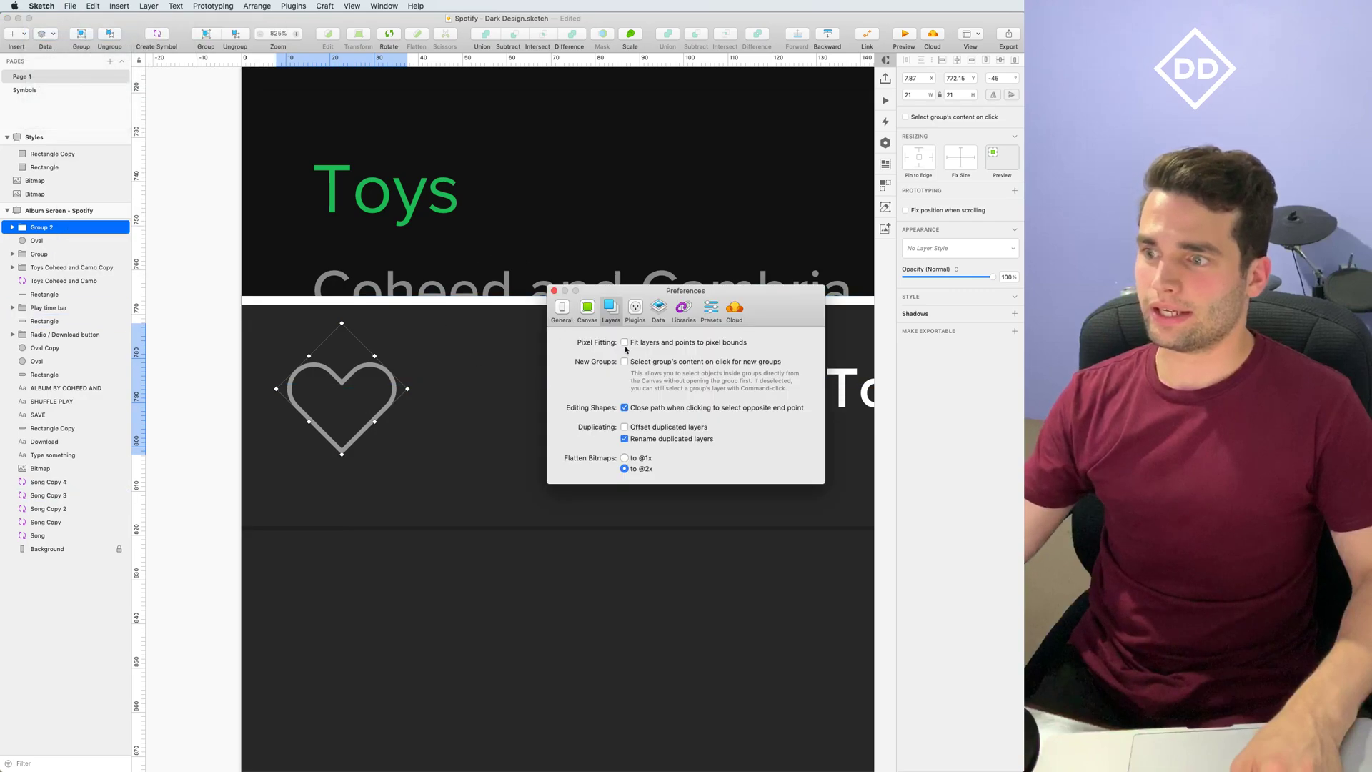
pyautogui.click(554, 291)
# Move the heart group to X 16, Y 773 in the player bar
pyautogui.moveTo(342, 429); pyautogui.dragTo(361, 432)
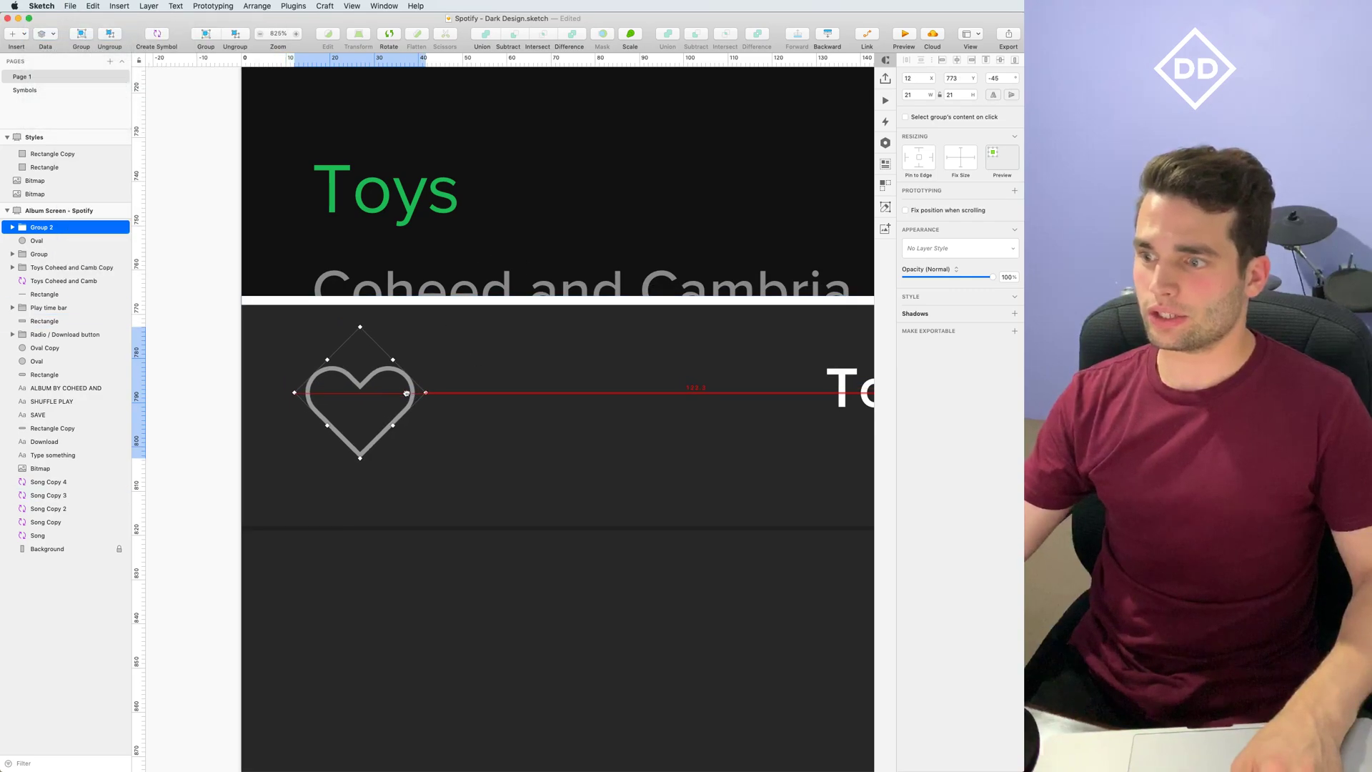
pyautogui.press('Right')
pyautogui.press('Right')
pyautogui.press('Right')
pyautogui.press('Right')
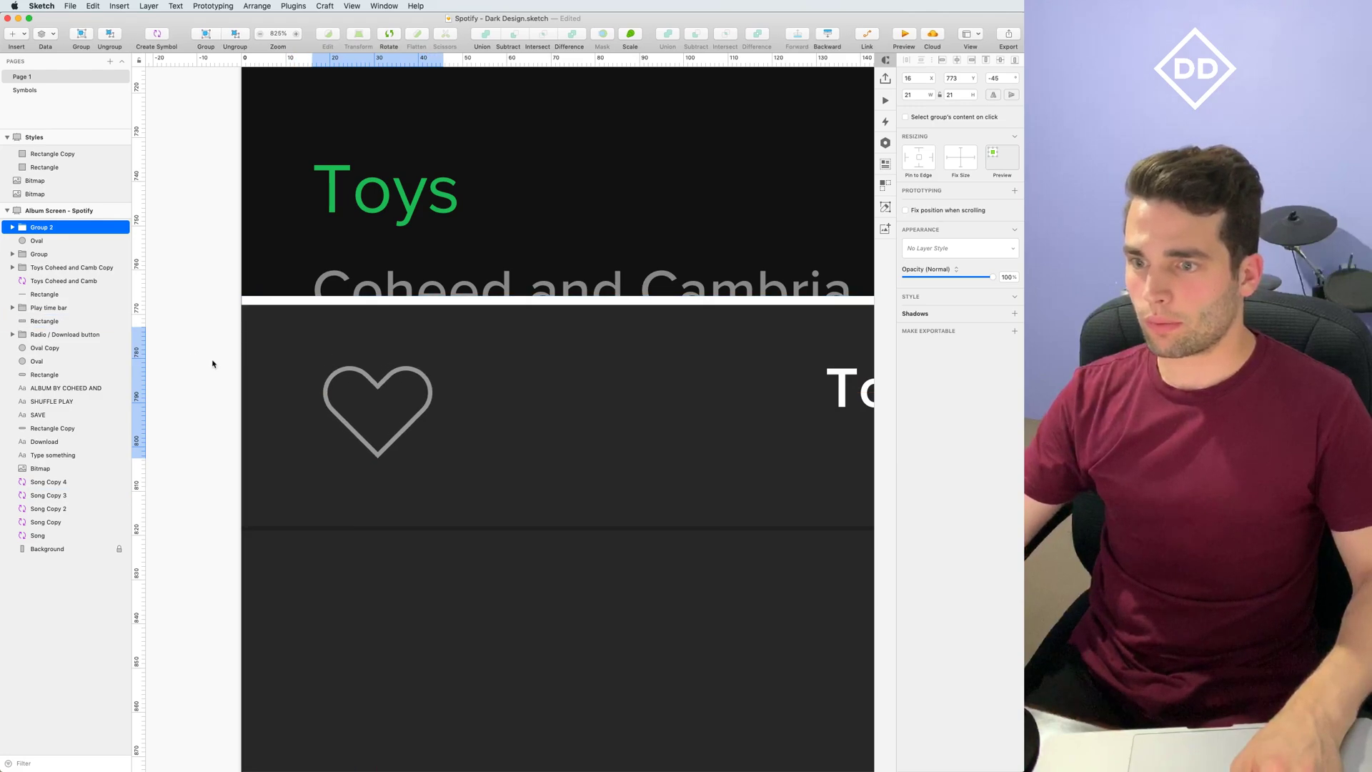
# Compare the heart with the reference screen and set its combined shape's border colour to FFFFFF
pyautogui.scroll(-5, 246, 380)
pyautogui.scroll(-3, 358, 469)
pyautogui.click(282, 597)
pyautogui.scroll(-5, 364, 601)
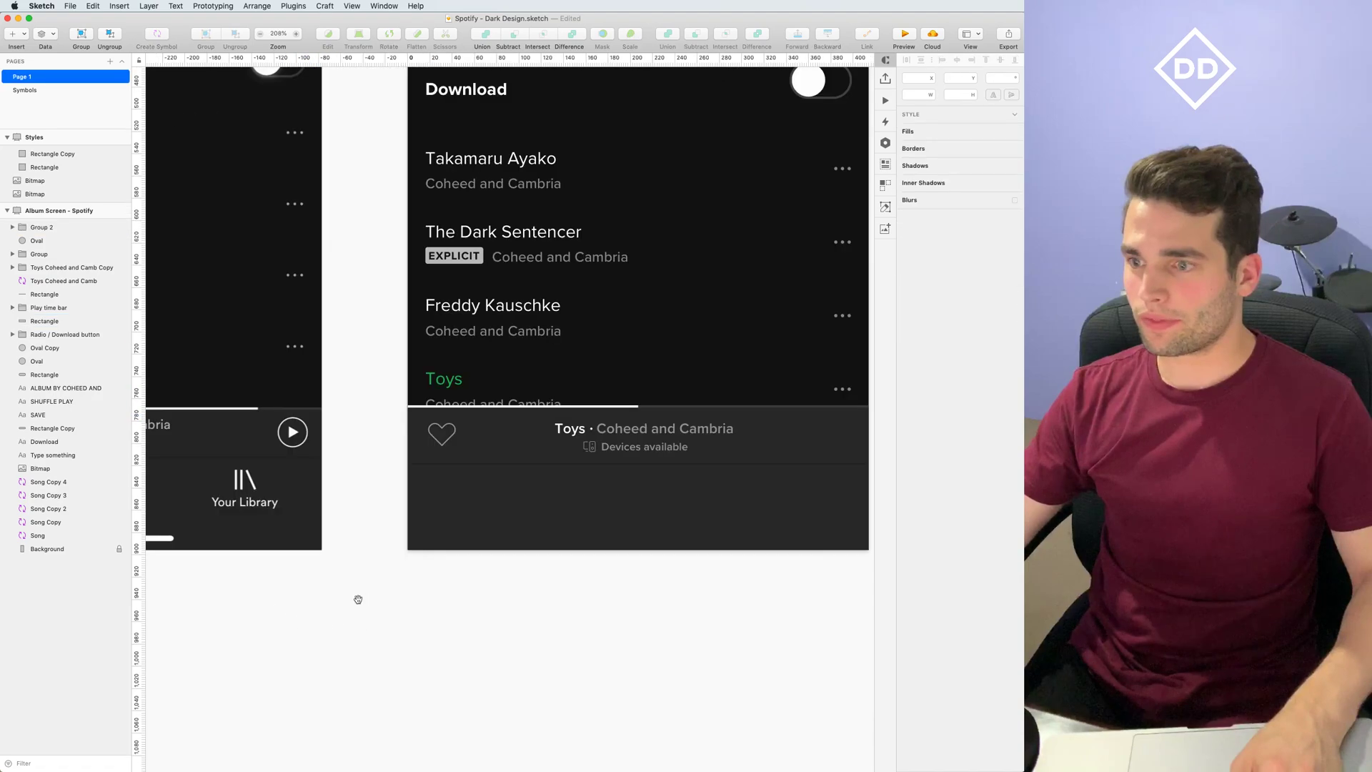
pyautogui.scroll(4, 652, 607)
pyautogui.hscroll(2, 554, 598)
pyautogui.hscroll(3, 555, 598)
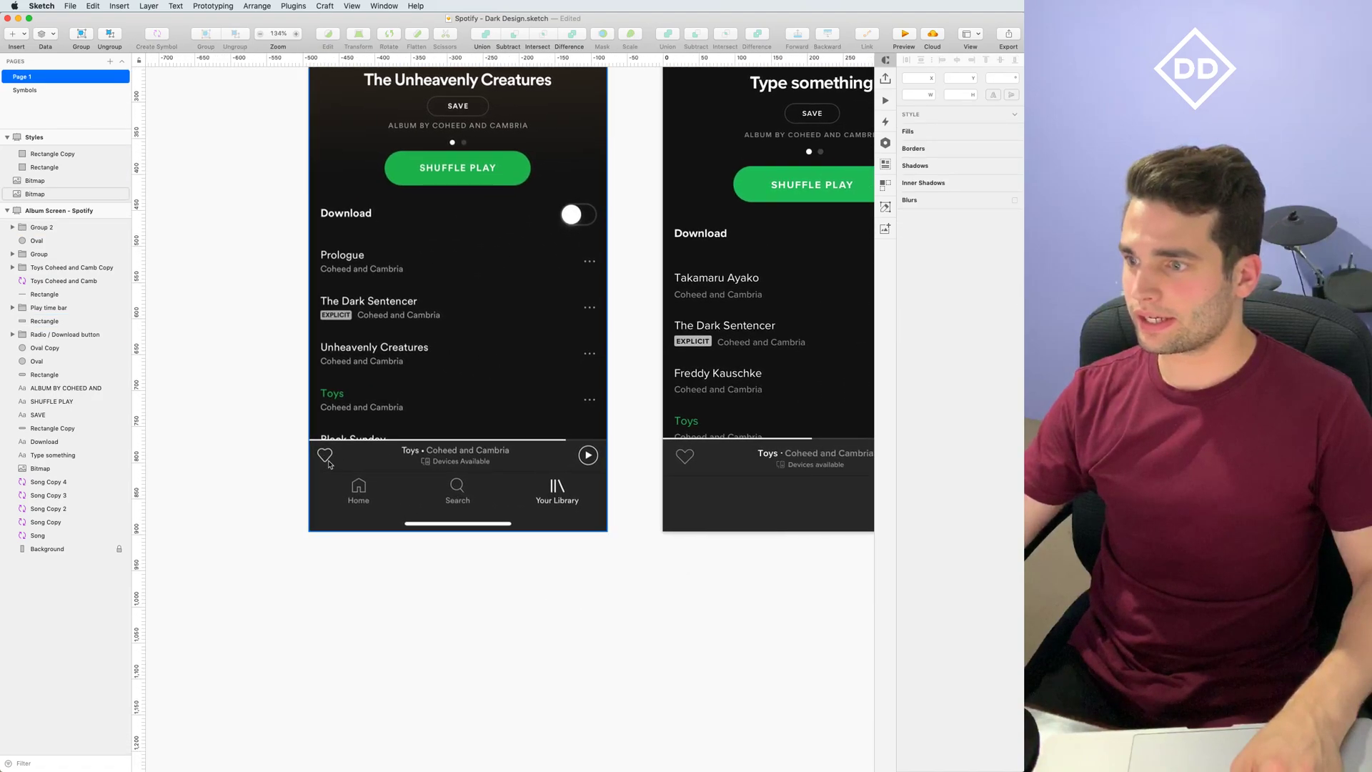
pyautogui.hscroll(2, 698, 551)
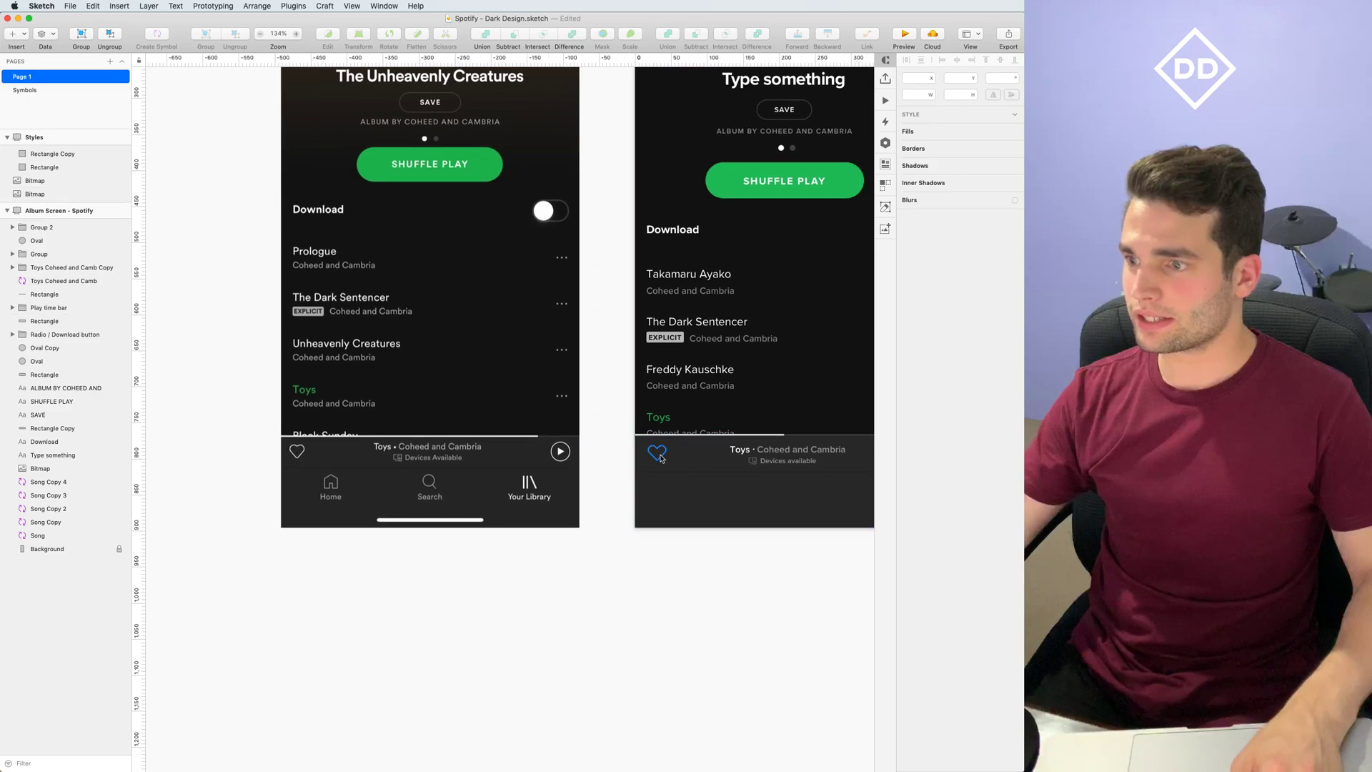
pyautogui.doubleClick(661, 458)
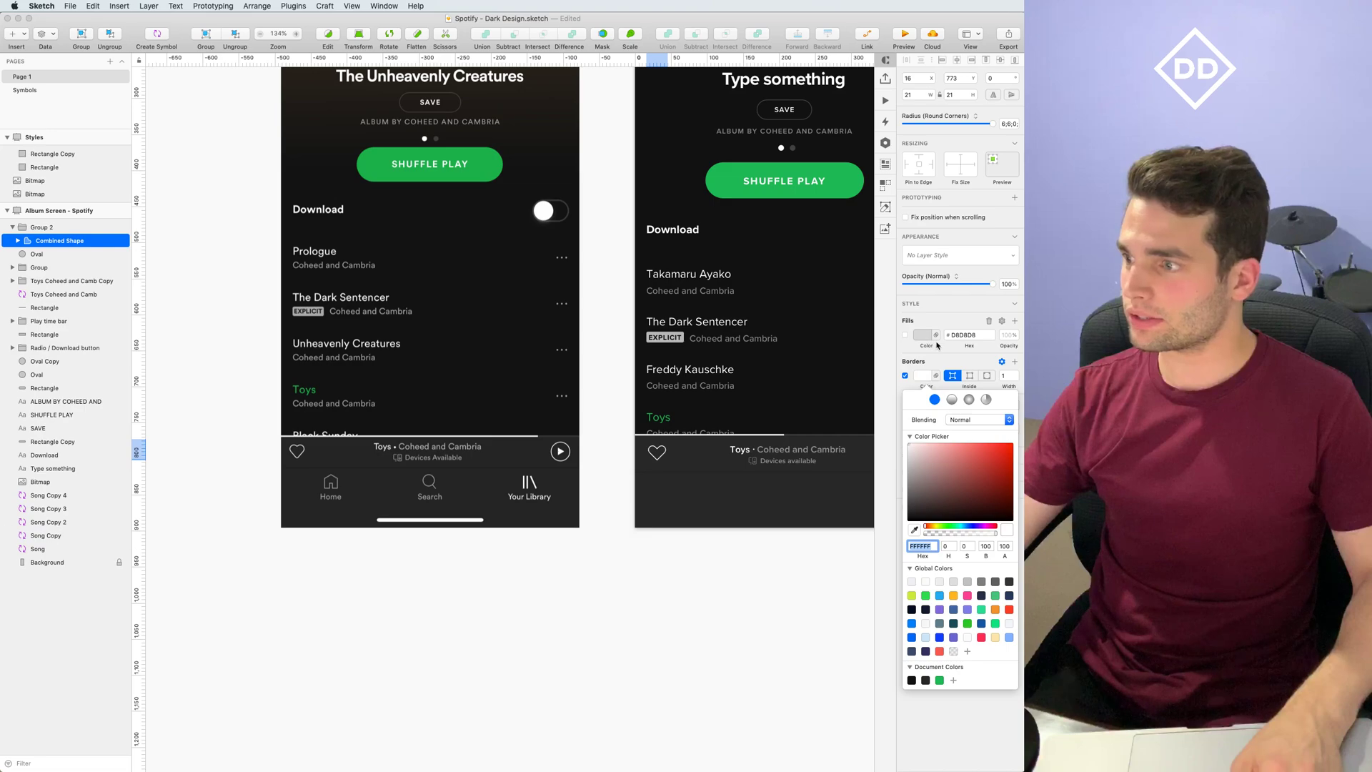
pyautogui.click(728, 571)
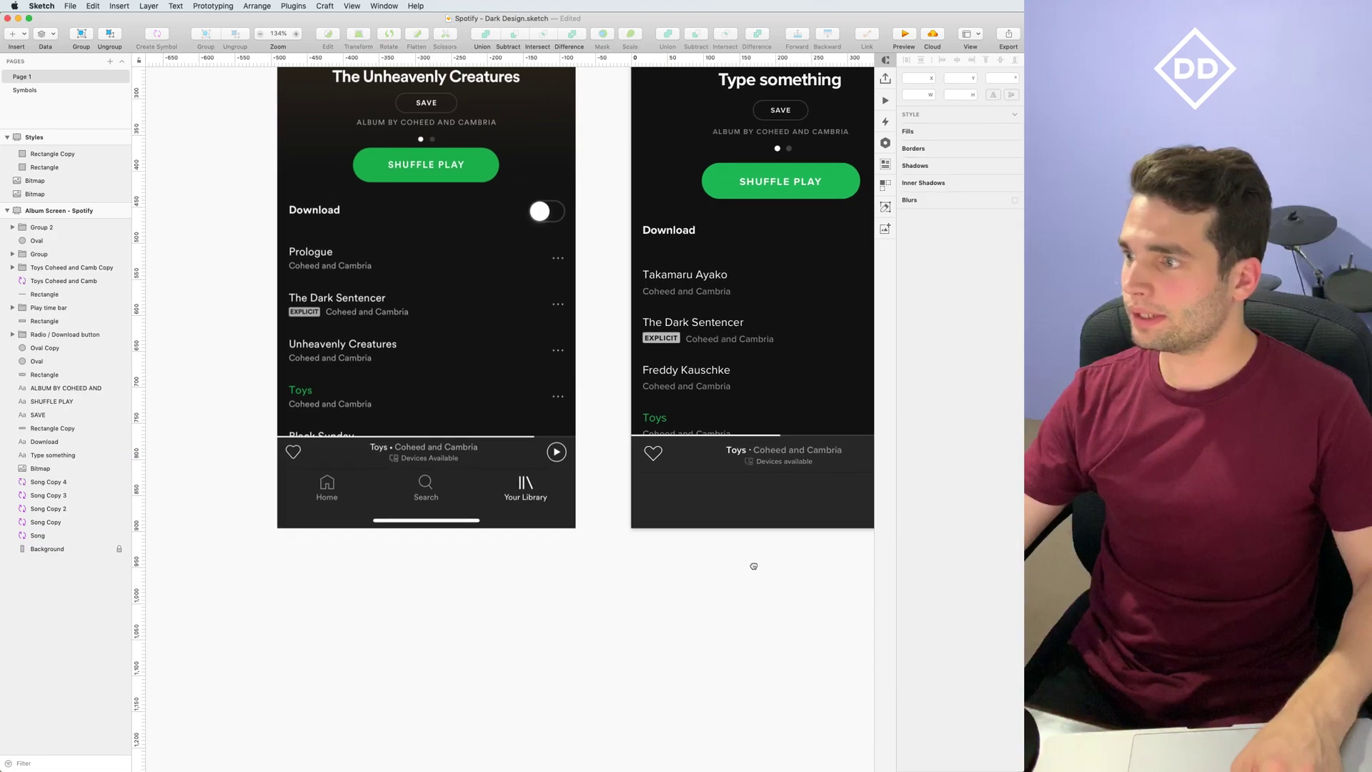
# Inspect the white heart outline in the player bar up close and compare it with the reference screen
pyautogui.moveTo(757, 565); pyautogui.dragTo(730, 572)
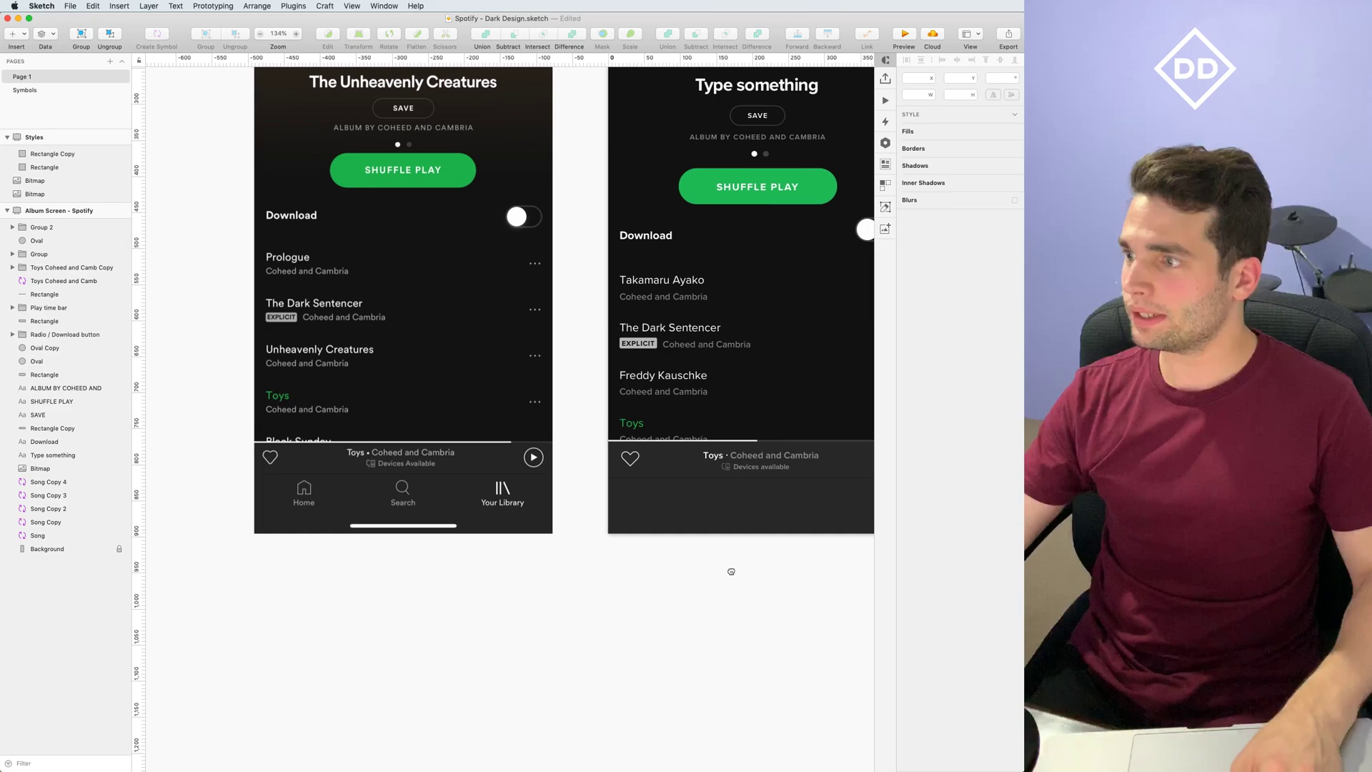
pyautogui.scroll(3, 634, 458)
pyautogui.scroll(10, 633, 458)
pyautogui.click(610, 458)
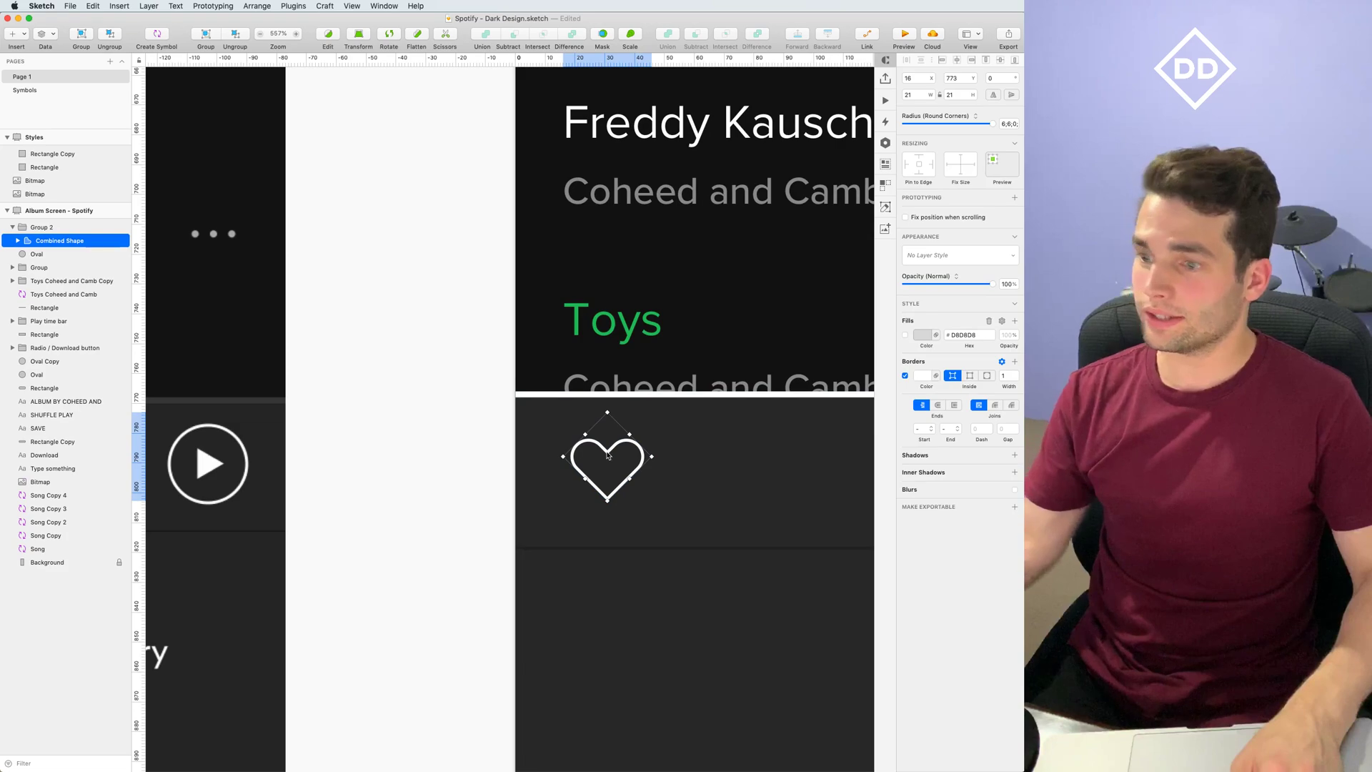
pyautogui.doubleClick(610, 459)
pyautogui.click(453, 434)
pyautogui.scroll(-10, 453, 434)
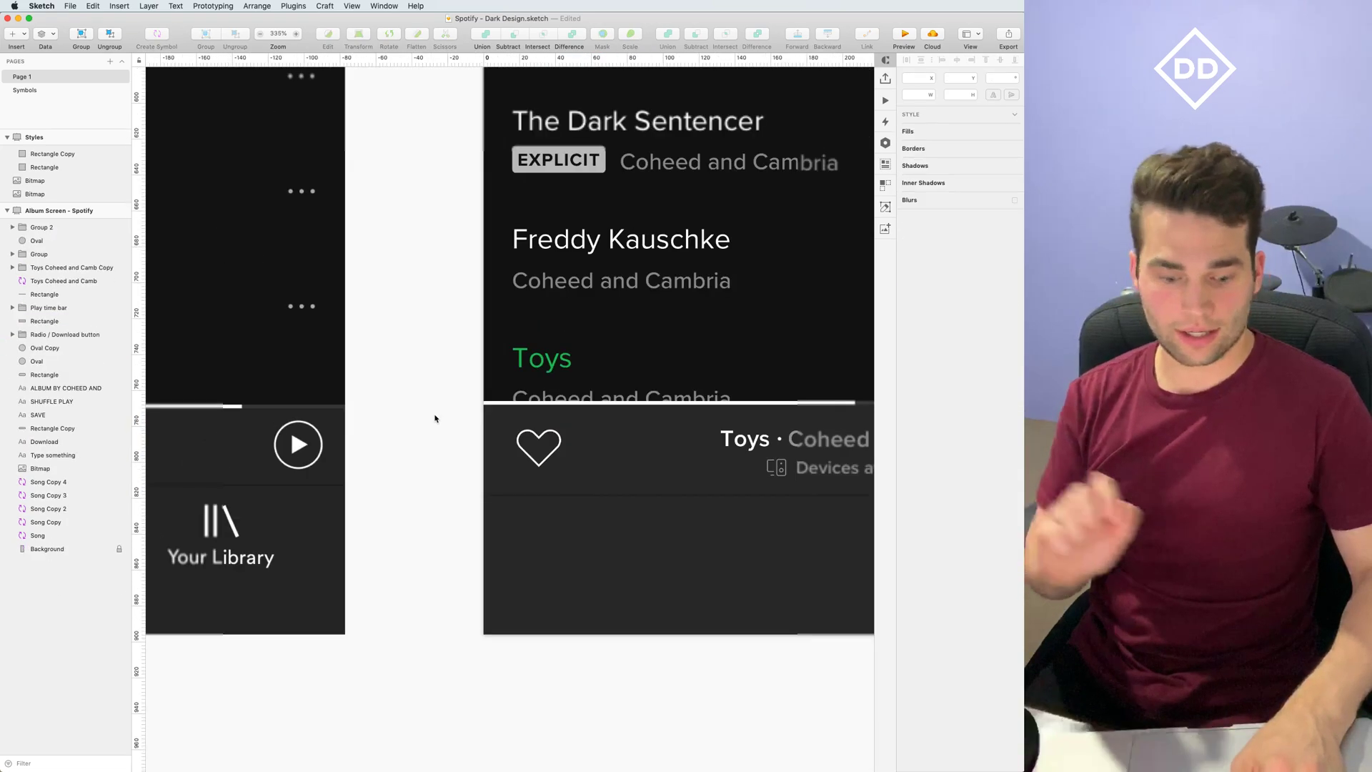
pyautogui.hscroll(-2, 699, 558)
pyautogui.hscroll(8, 597, 561)
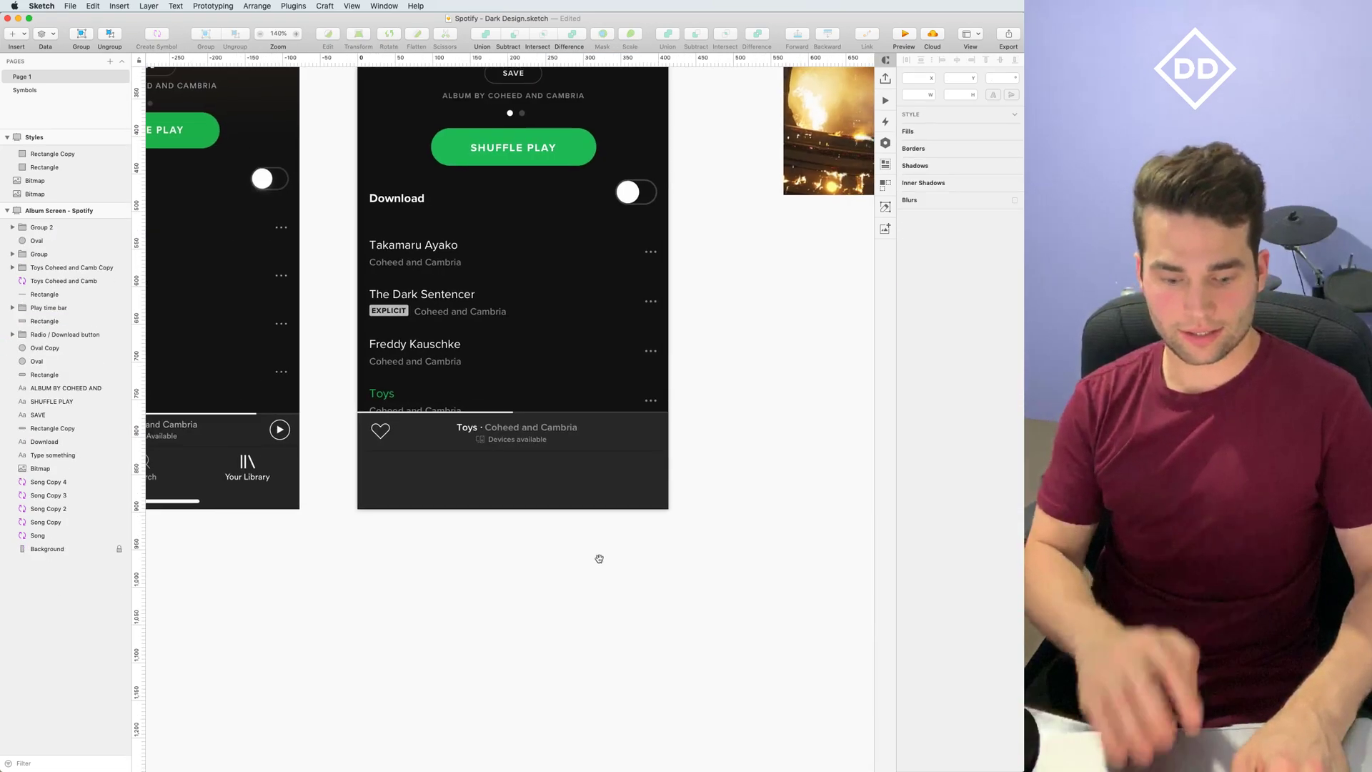
# Draw a 30 × 30 circle in the player bar at X 368, Y 778 for the play button
pyautogui.scroll(8, 730, 448)
pyautogui.click(16, 33)
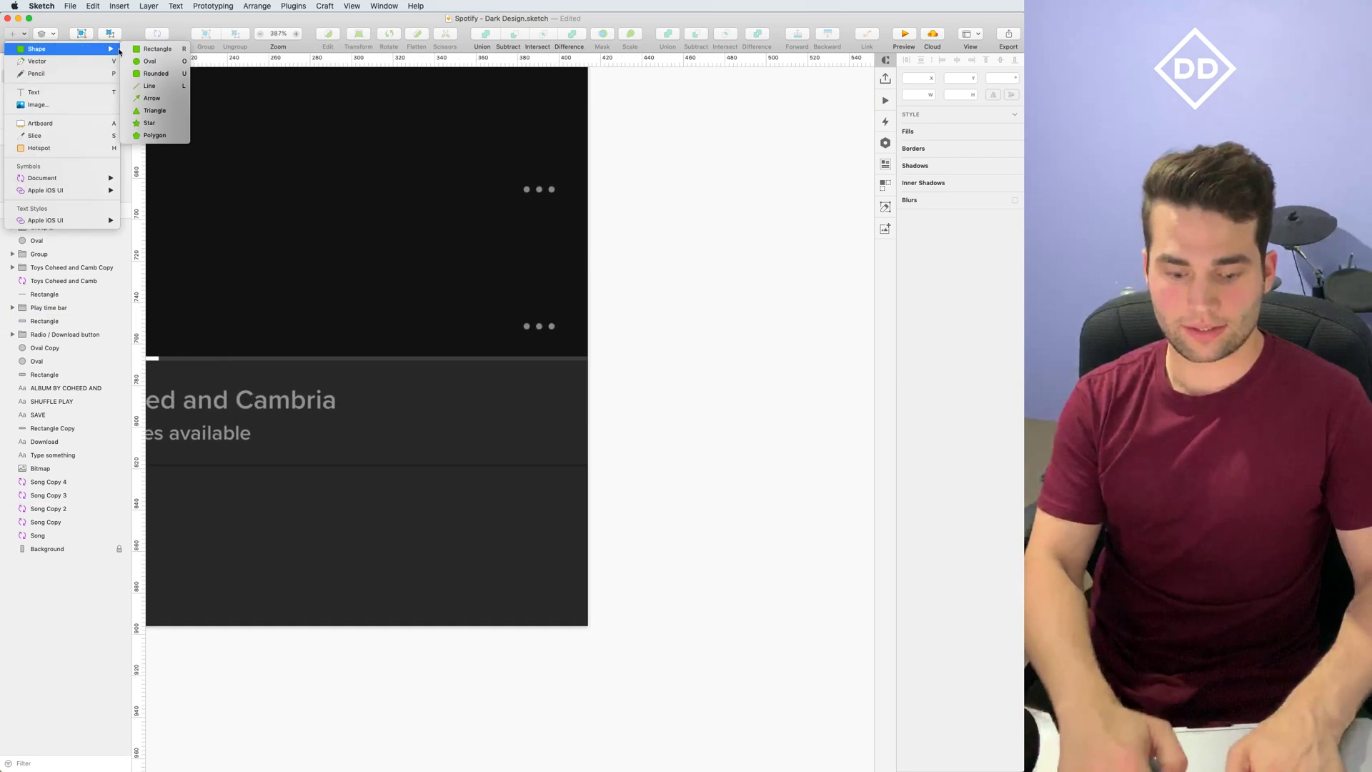
pyautogui.click(154, 109)
pyautogui.moveTo(528, 416)
pyautogui.mouseDown()
pyautogui.moveTo(588, 476)
pyautogui.moveTo(536, 396)
pyautogui.mouseUp()
pyautogui.press('Left')
pyautogui.press('Left')
pyautogui.press('Left')
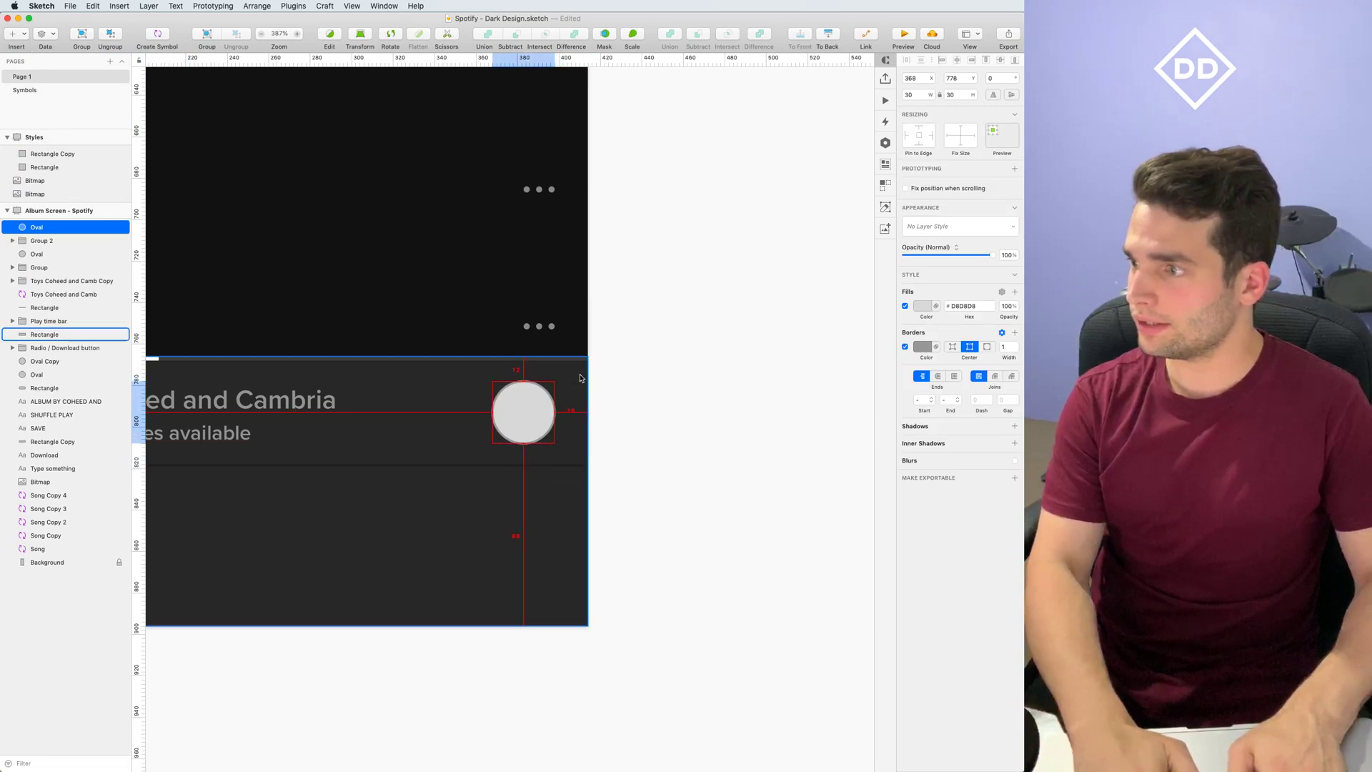
# Give the play button circle a white border and turn off its fill
pyautogui.click(921, 347)
pyautogui.click(907, 306)
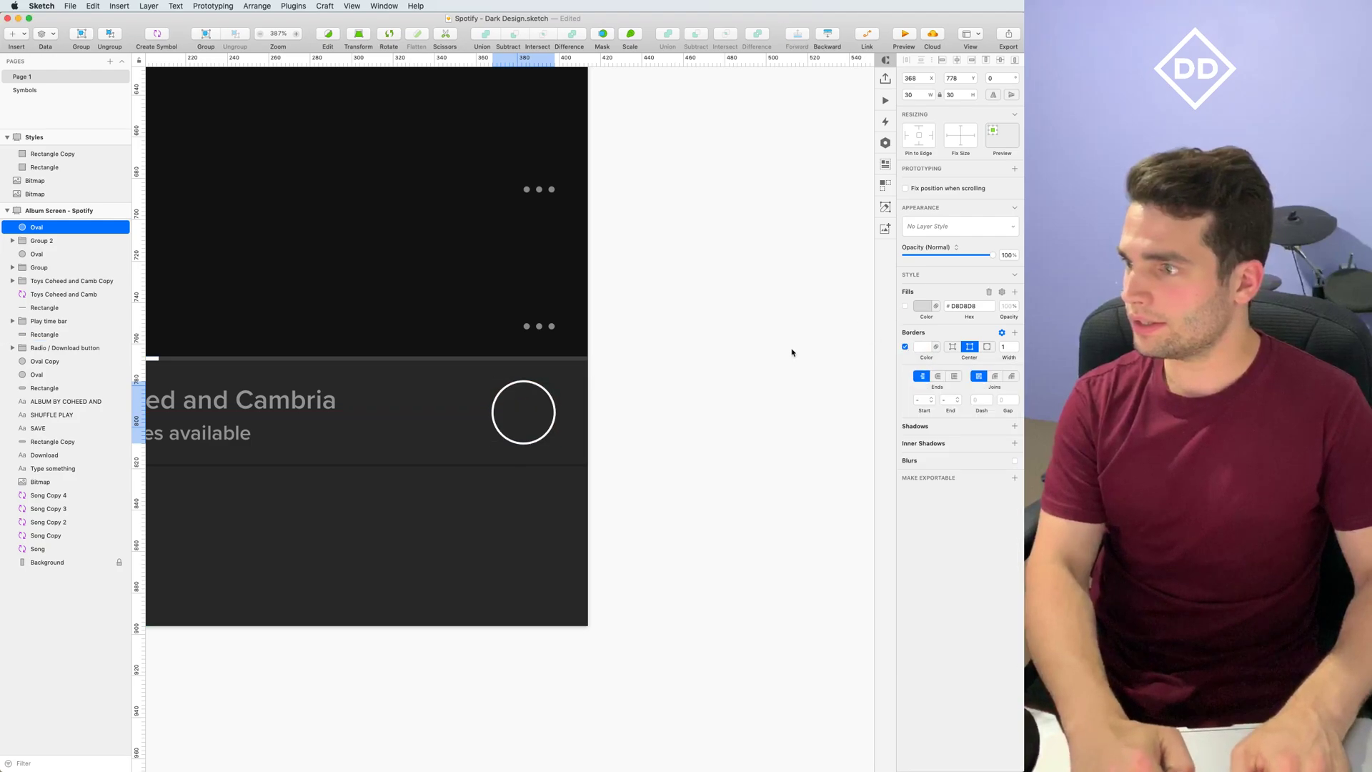
pyautogui.scroll(-5, 702, 451)
pyautogui.click(578, 613)
pyautogui.moveTo(445, 603); pyautogui.dragTo(478, 551)
pyautogui.scroll(5, 683, 355)
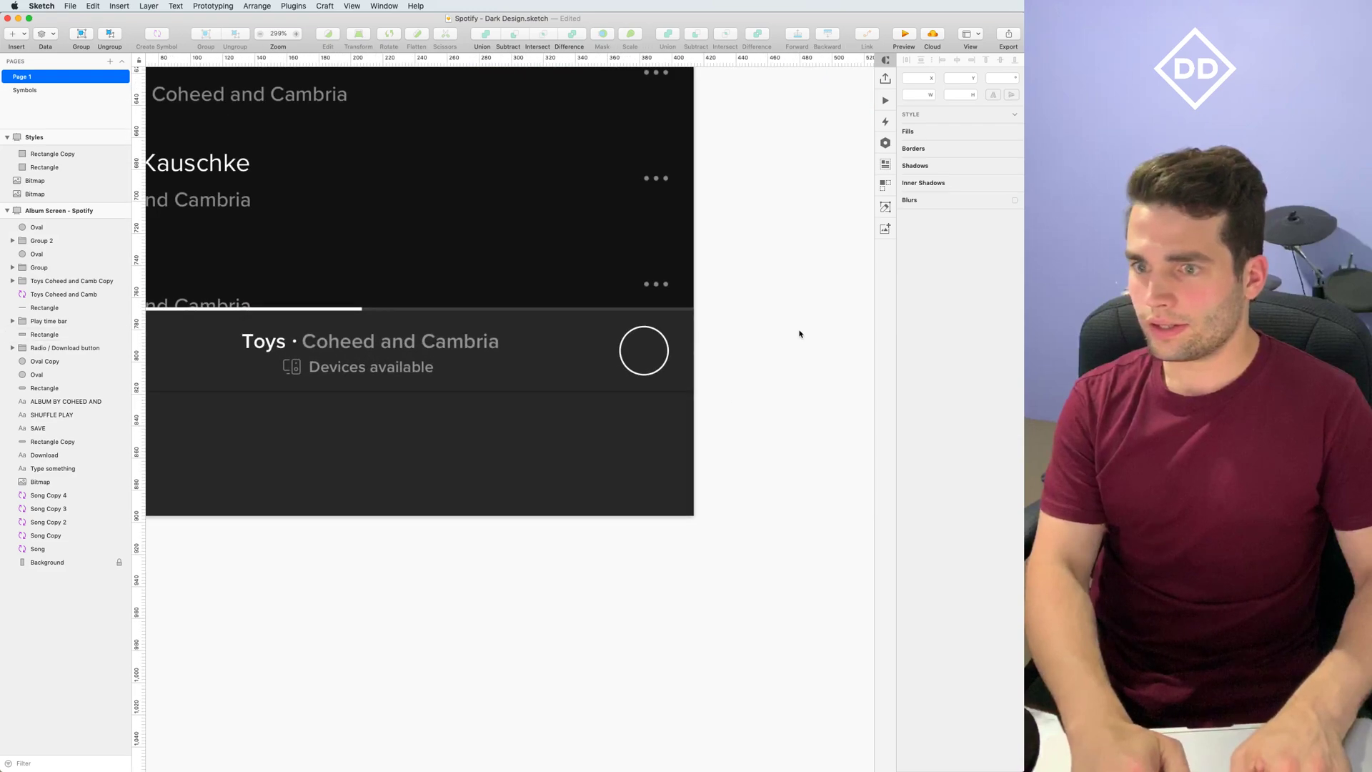
# Draw an 11 × 11 triangle inside the circle, rotate it 90° and disable its border
pyautogui.click(14, 33)
pyautogui.moveTo(20, 49)
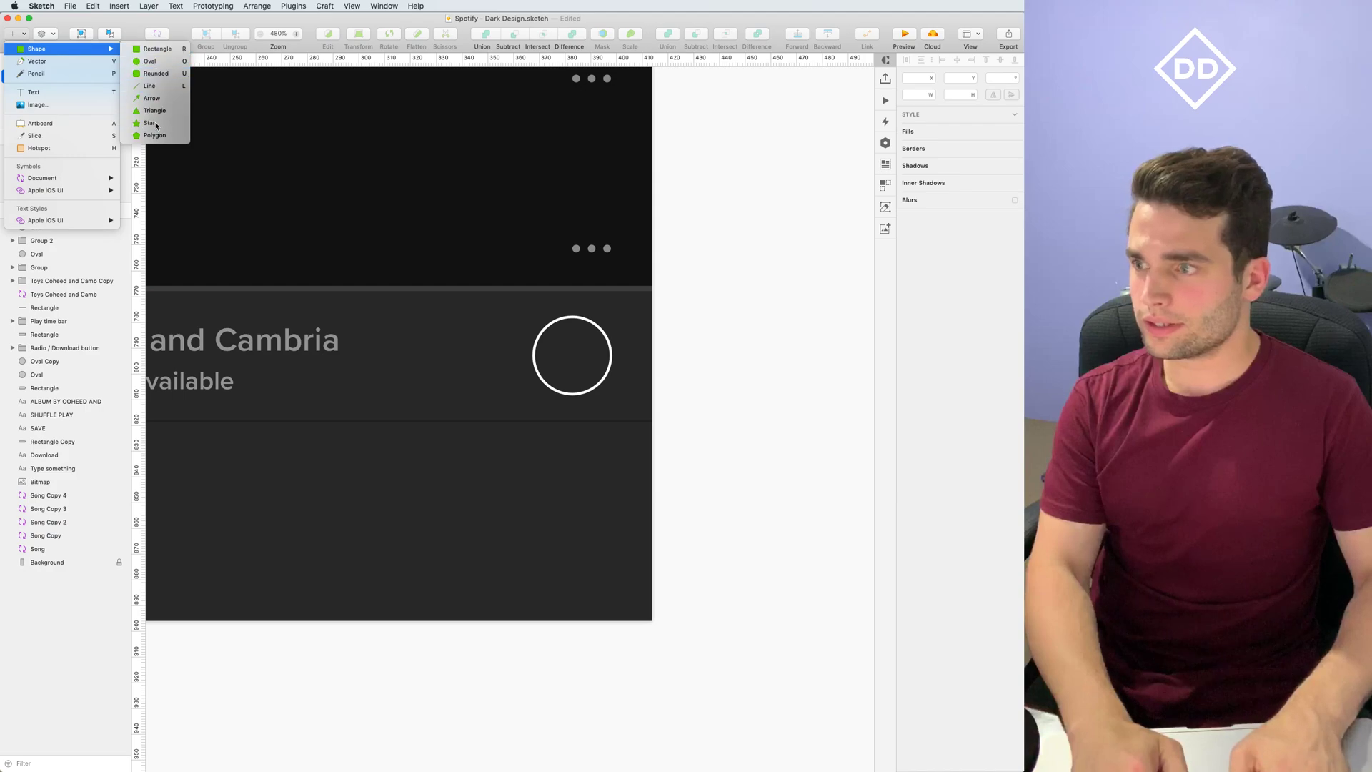
pyautogui.click(102, 42)
pyautogui.click(15, 33)
pyautogui.moveTo(43, 49)
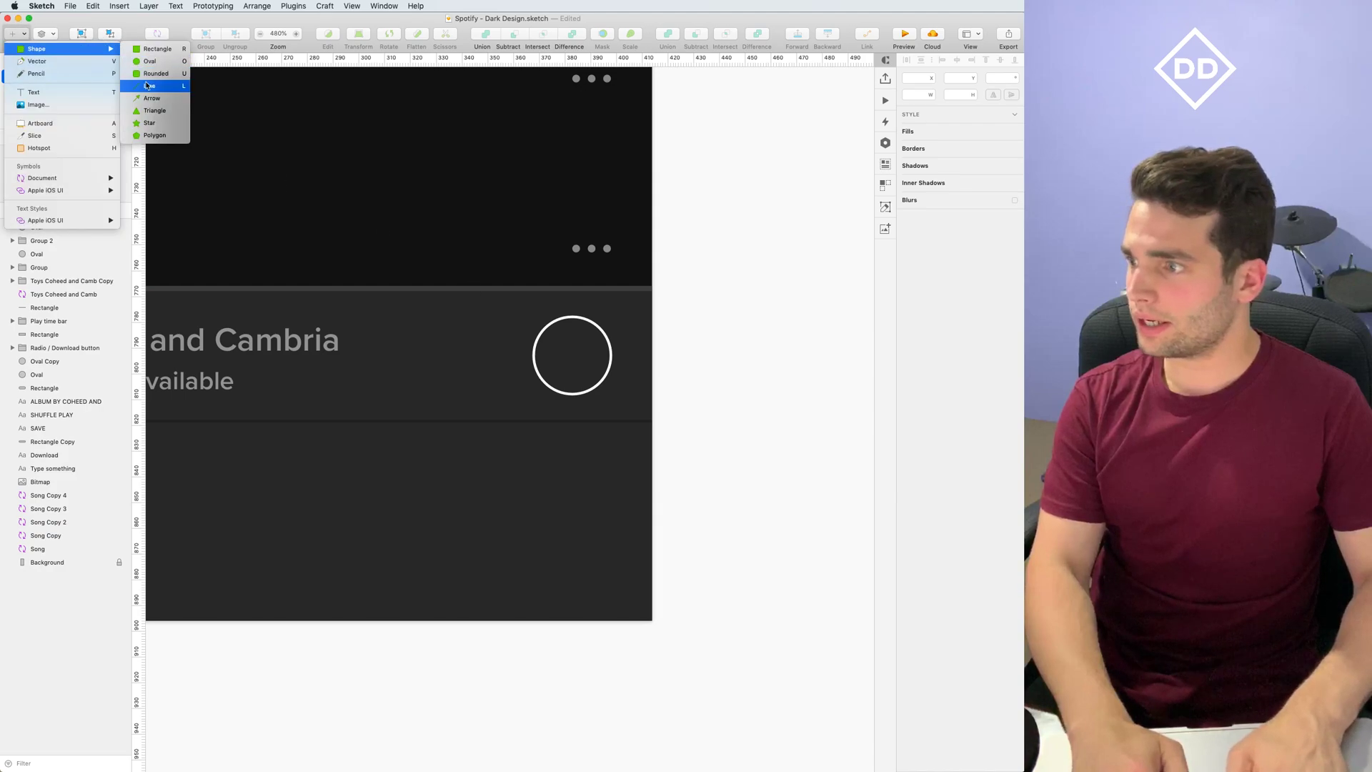
pyautogui.click(148, 111)
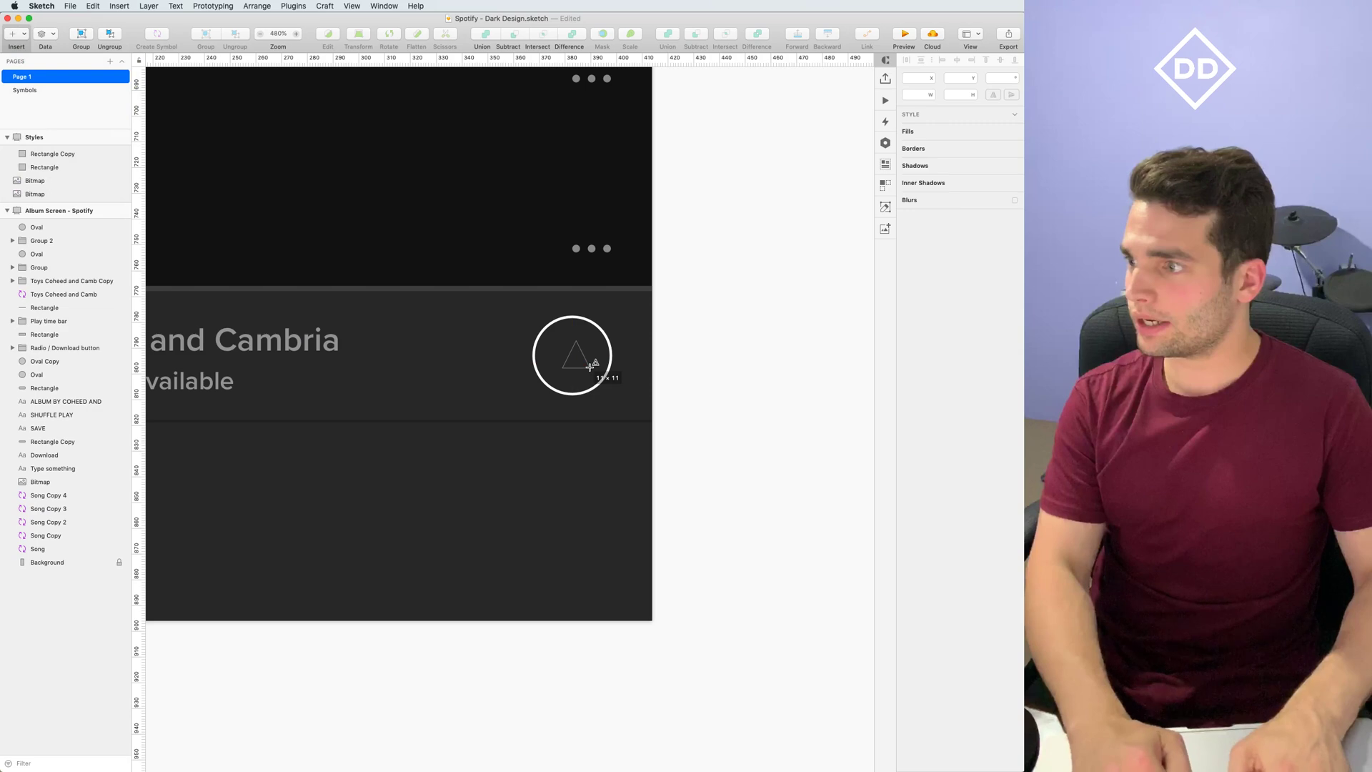
pyautogui.moveTo(590, 367); pyautogui.dragTo(591, 369)
pyautogui.press('super+shift+r')
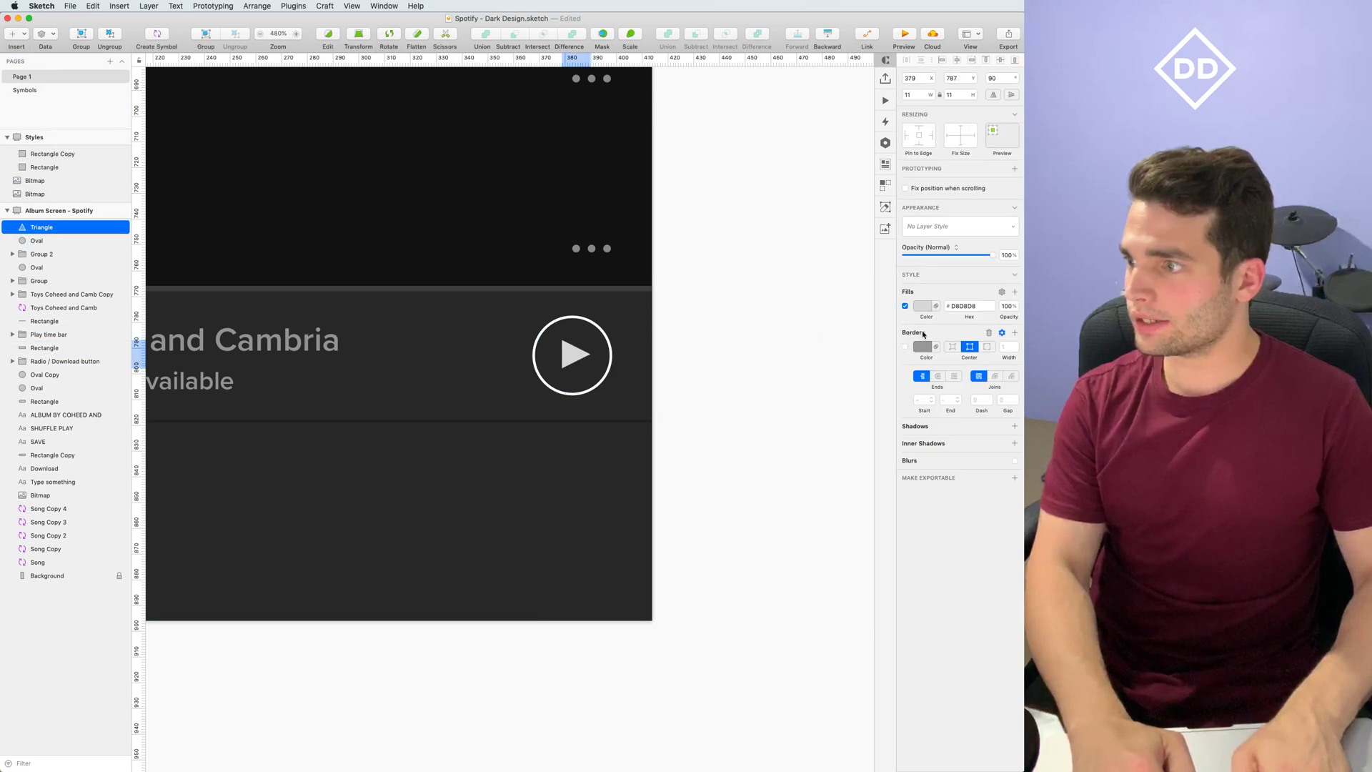
# Fill the play triangle with FFFFFF and round its corners with a radius of 1
pyautogui.click(926, 308)
pyautogui.click(825, 203)
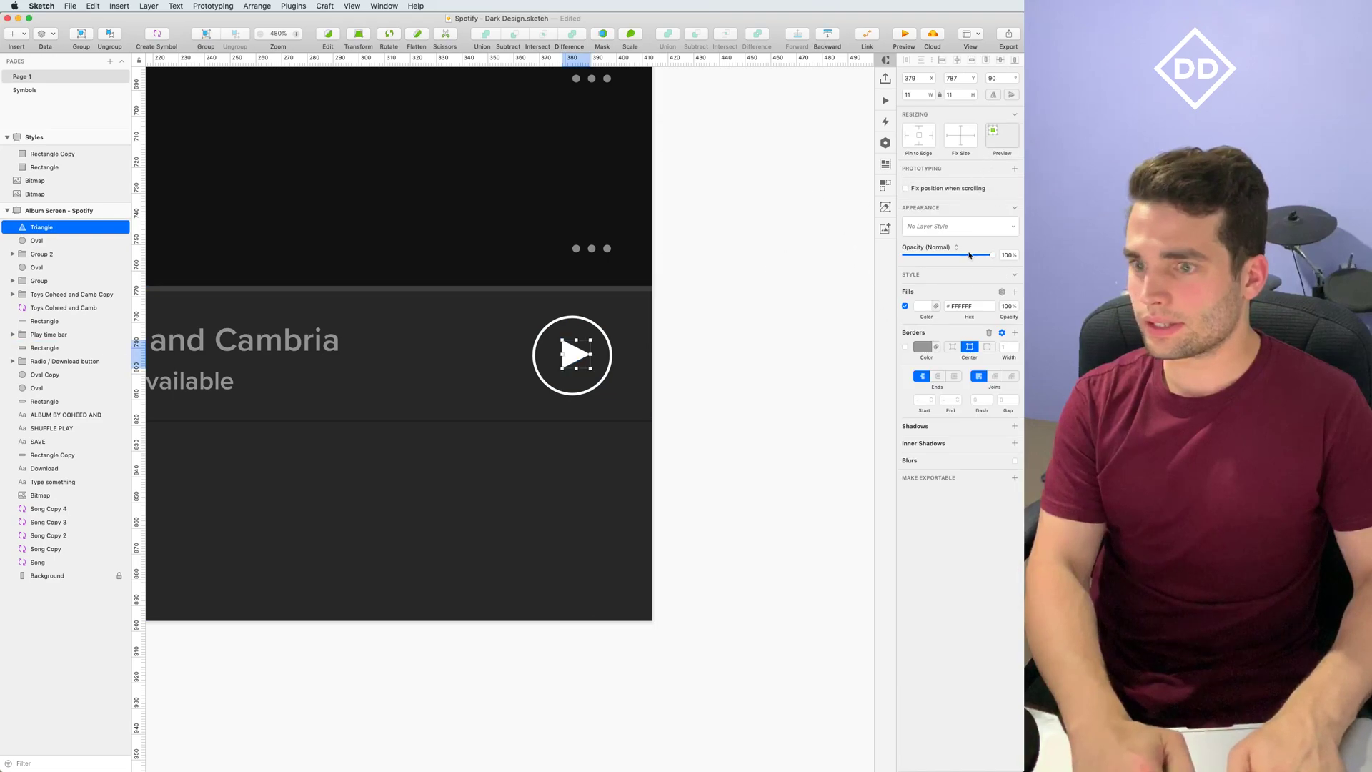
pyautogui.doubleClick(562, 348)
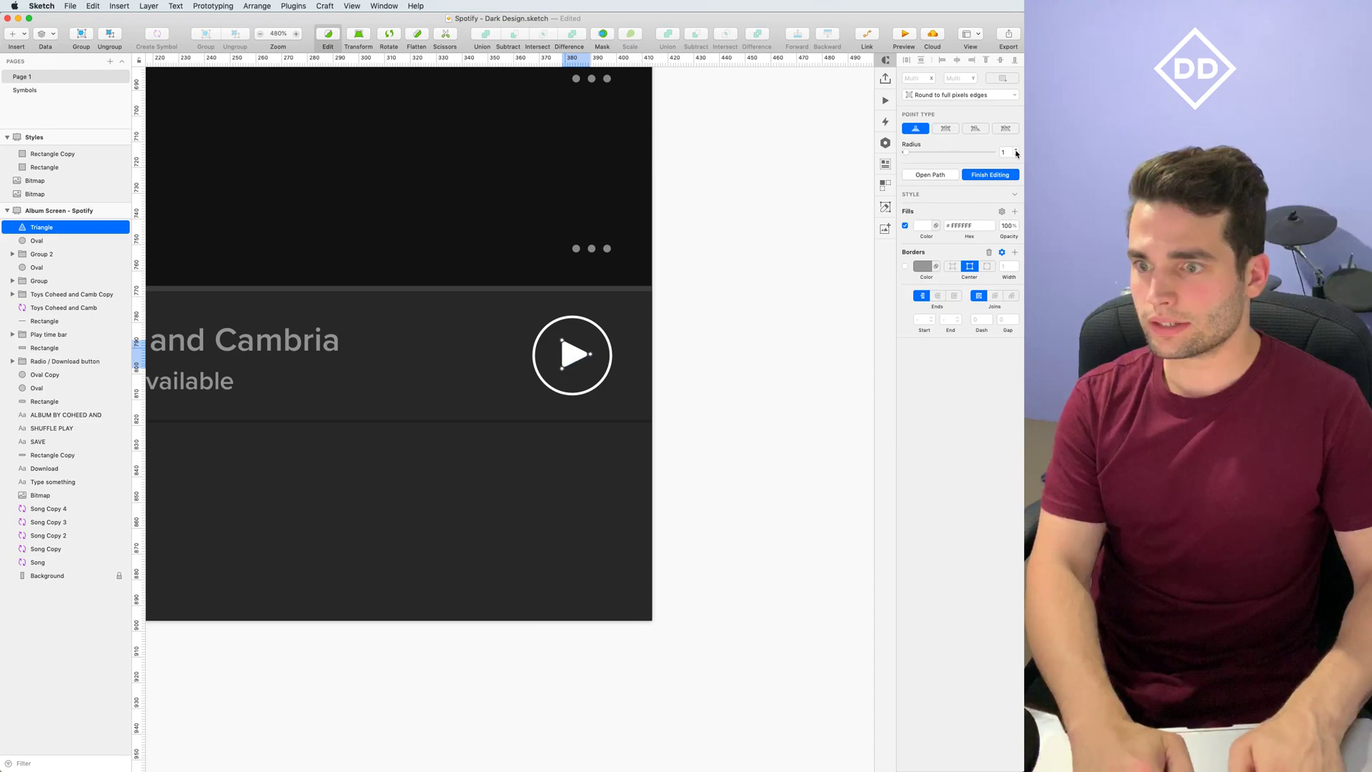
pyautogui.press('Escape')
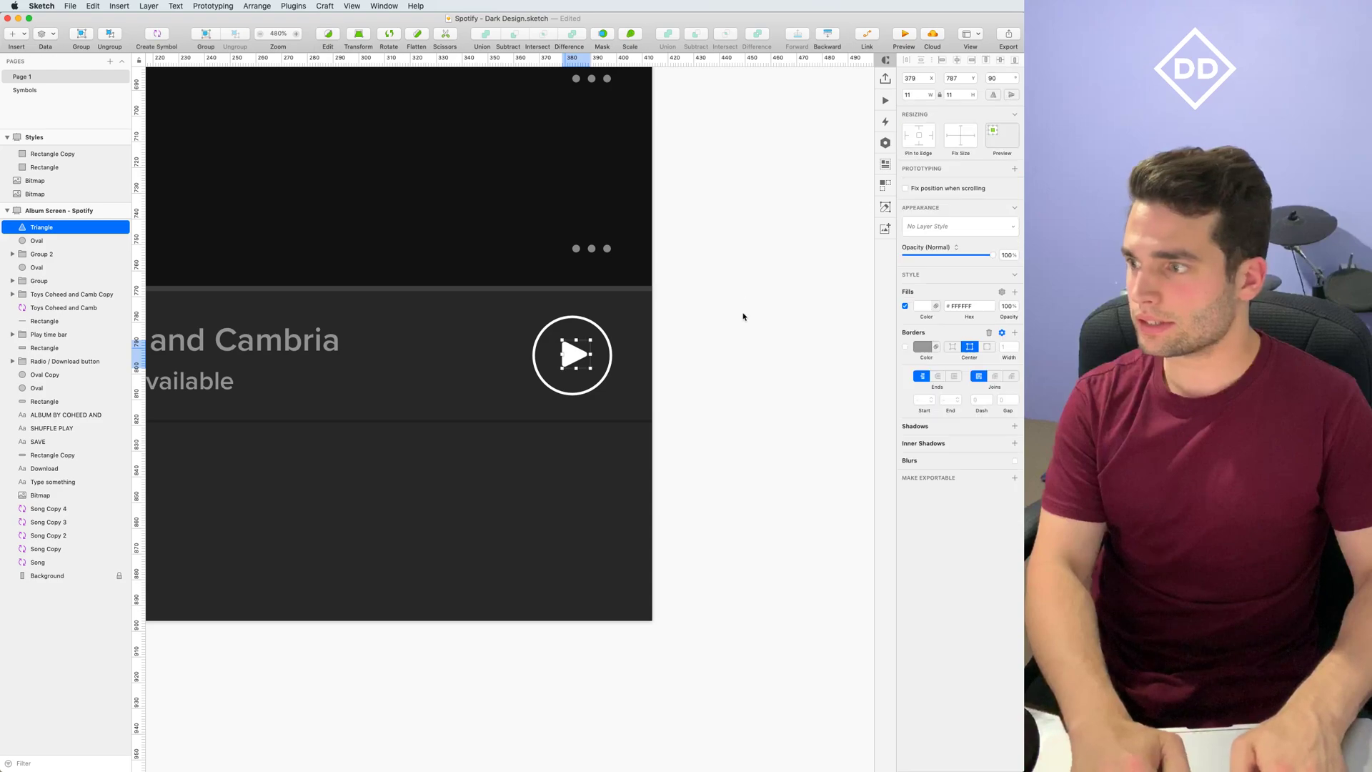
# Inspect the play button up close and compare the whole player bar with the reference screen
pyautogui.press('Escape')
pyautogui.scroll(5, 569, 355)
pyautogui.click(570, 358)
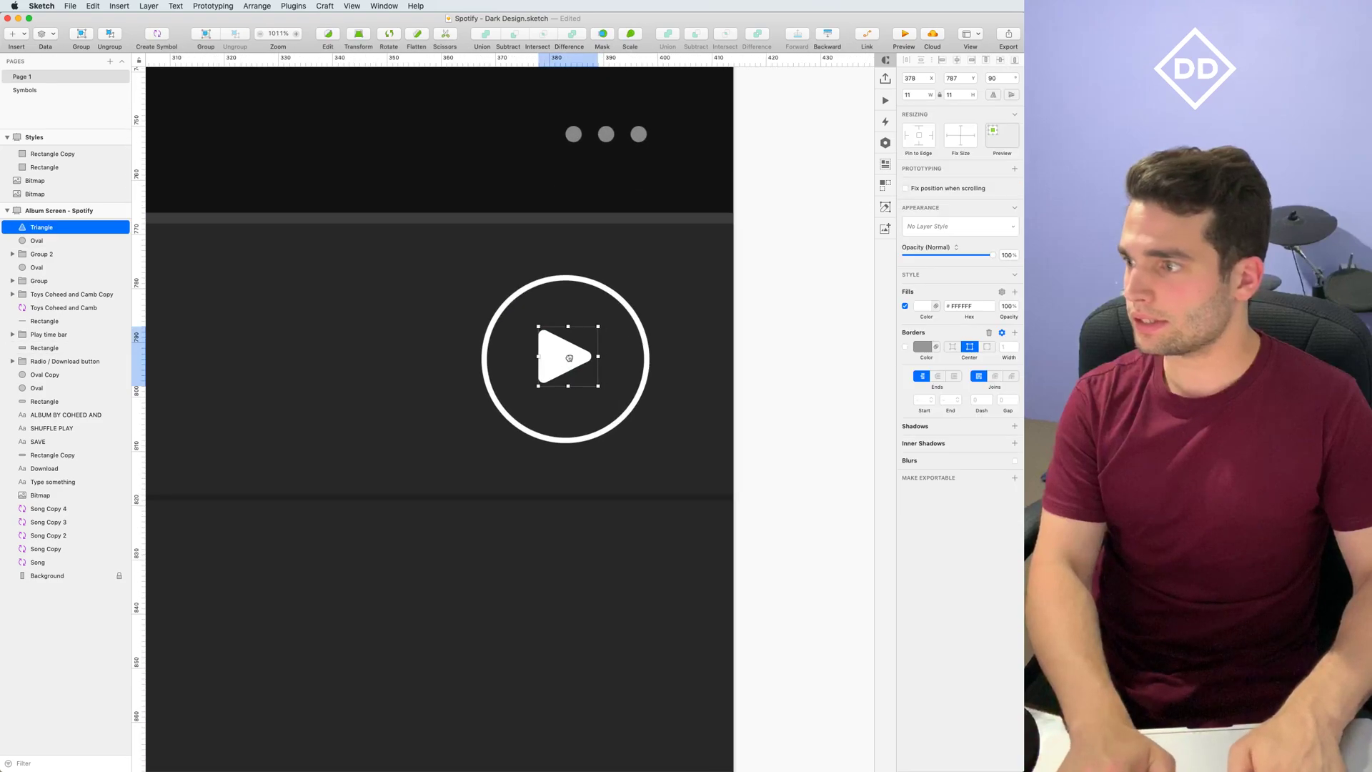
pyautogui.click(834, 383)
pyautogui.scroll(-6, 801, 397)
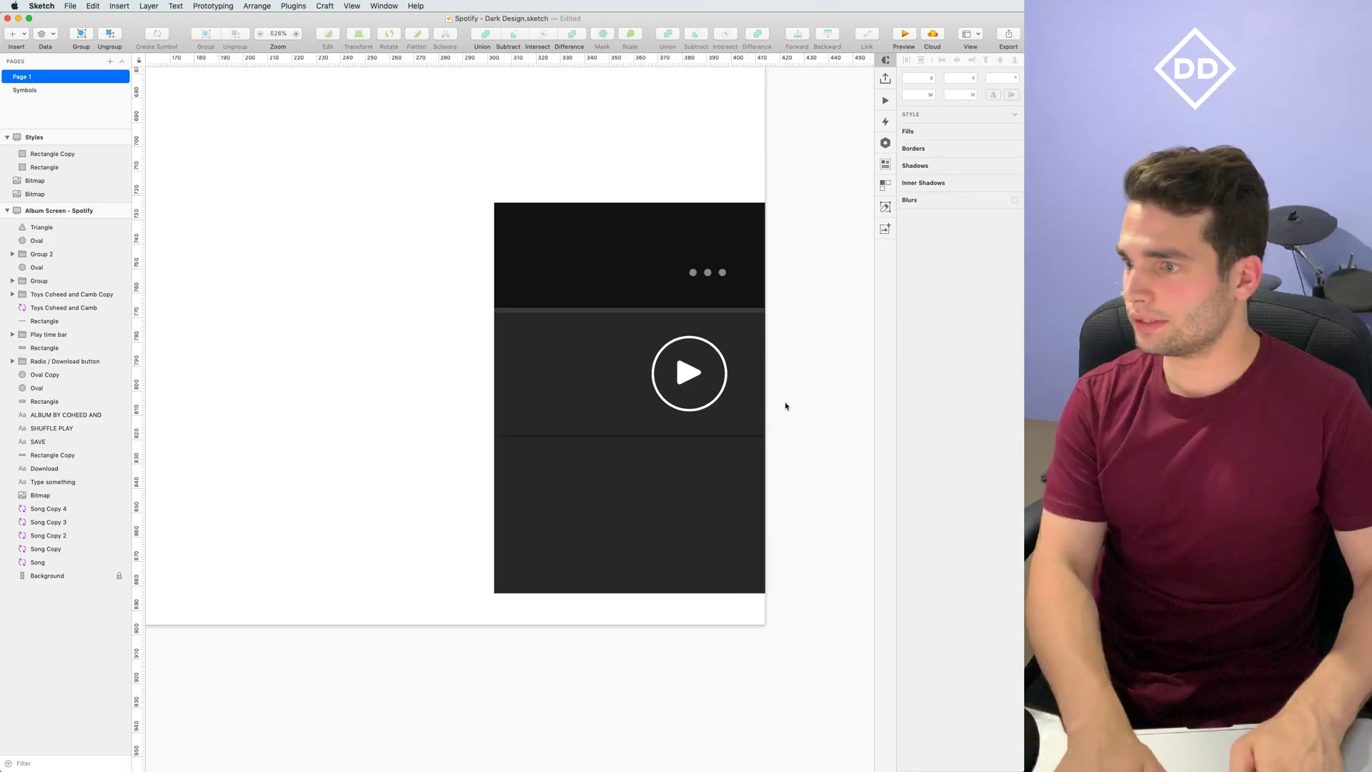
pyautogui.scroll(-5, 786, 444)
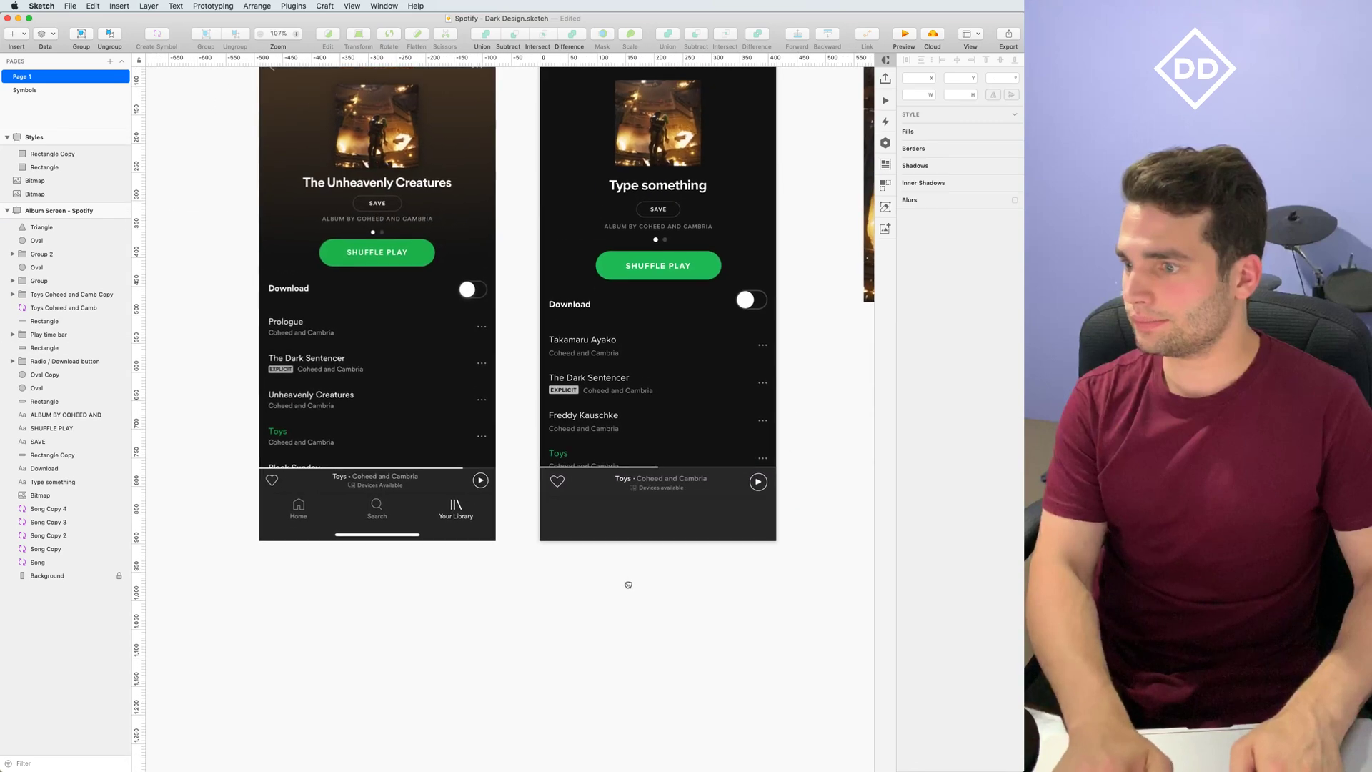
pyautogui.moveTo(619, 578); pyautogui.dragTo(685, 530)
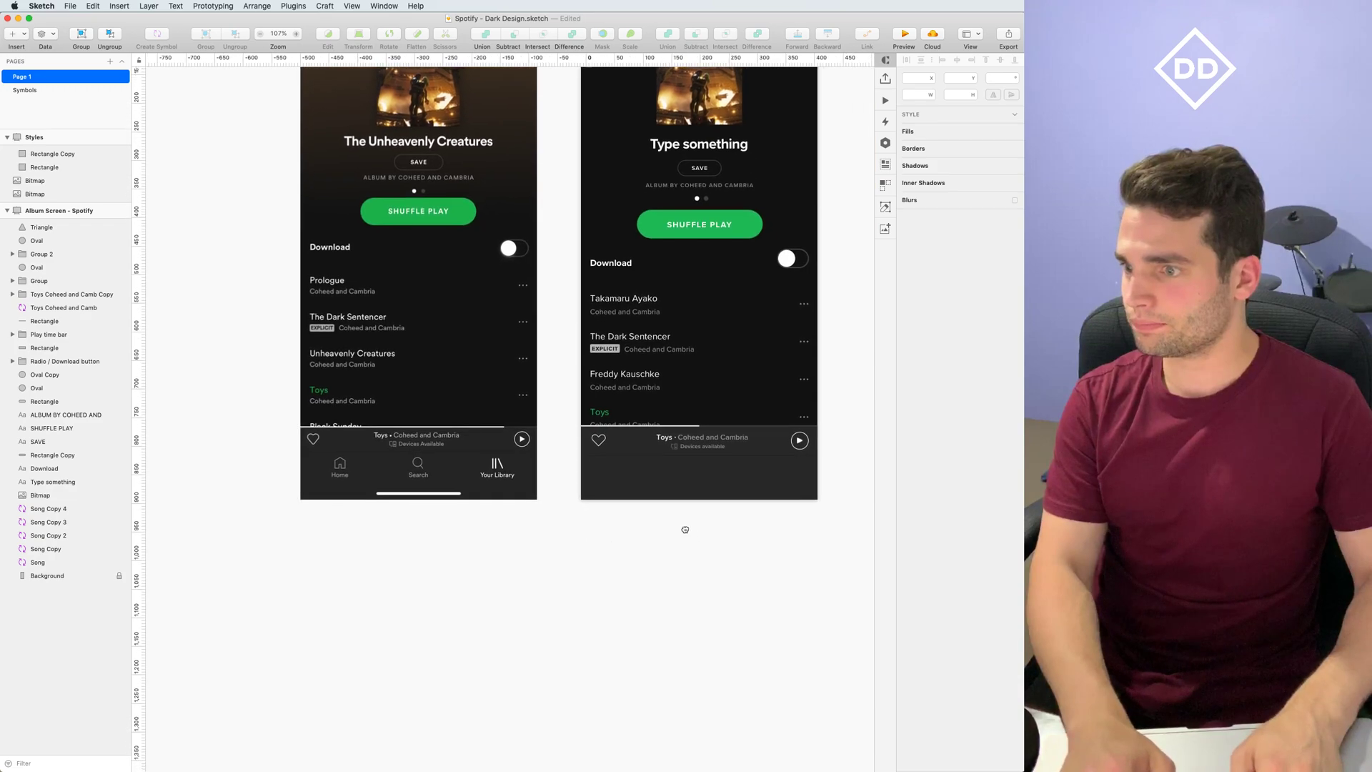
pyautogui.scroll(5, 685, 529)
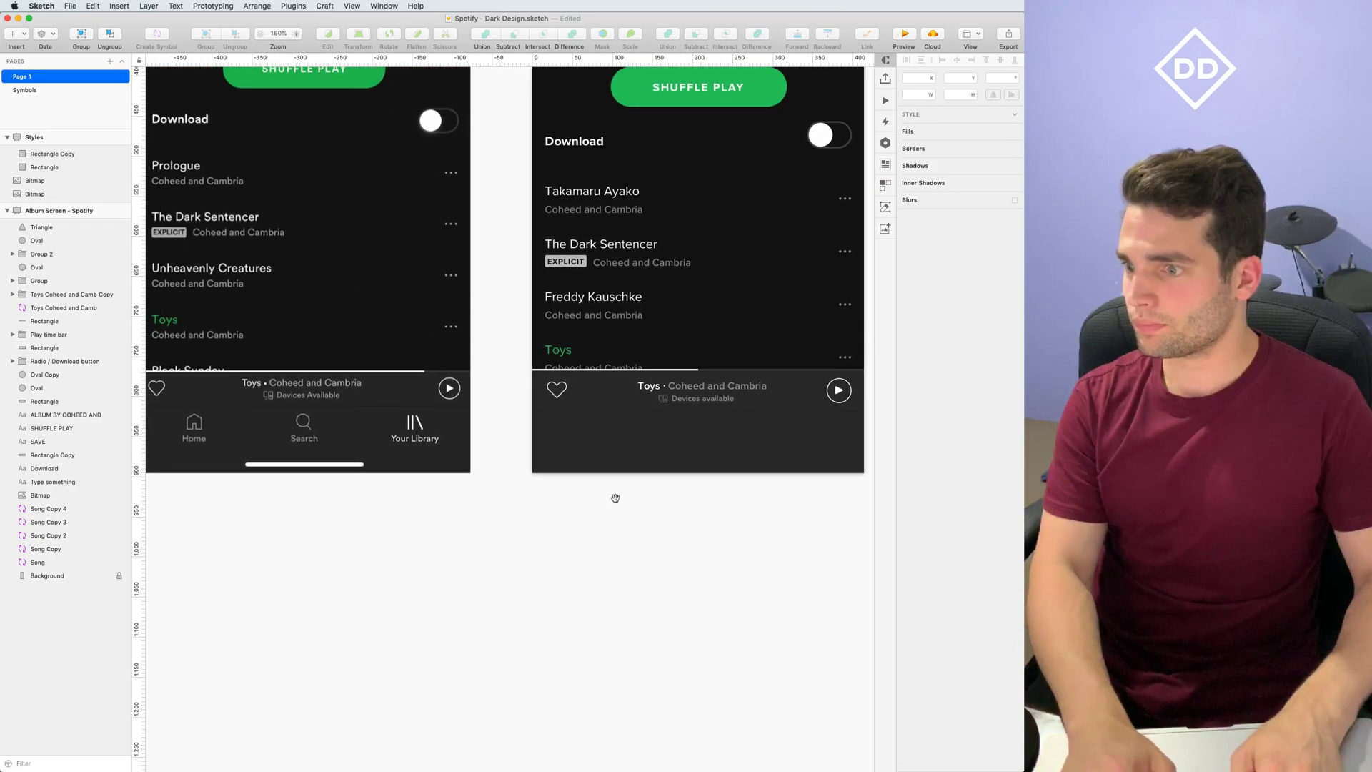
# Duplicate the "Devices available" text down to Y 857 in the navigation area and change its wording to "Search"
pyautogui.click(709, 401)
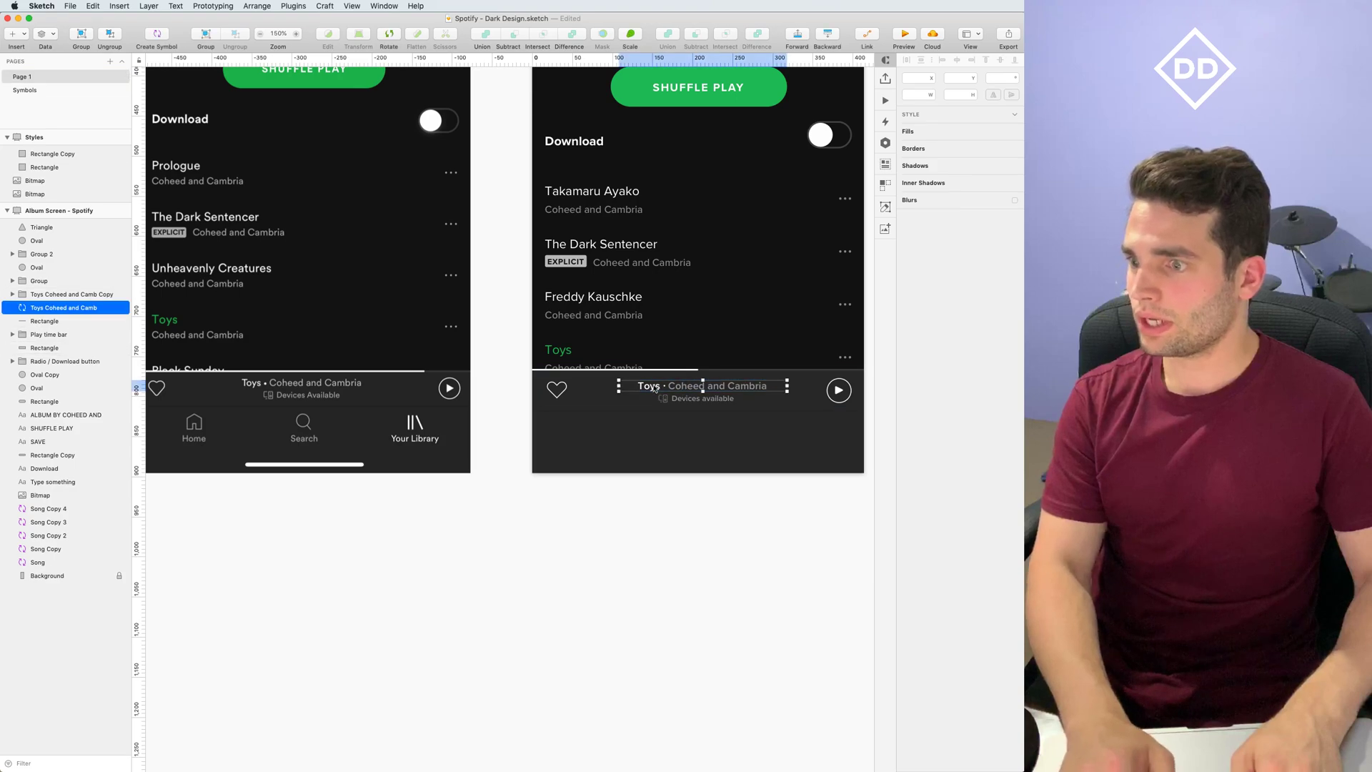
pyautogui.doubleClick(710, 402)
pyautogui.moveTo(710, 401); pyautogui.dragTo(710, 451)
pyautogui.click(1008, 289)
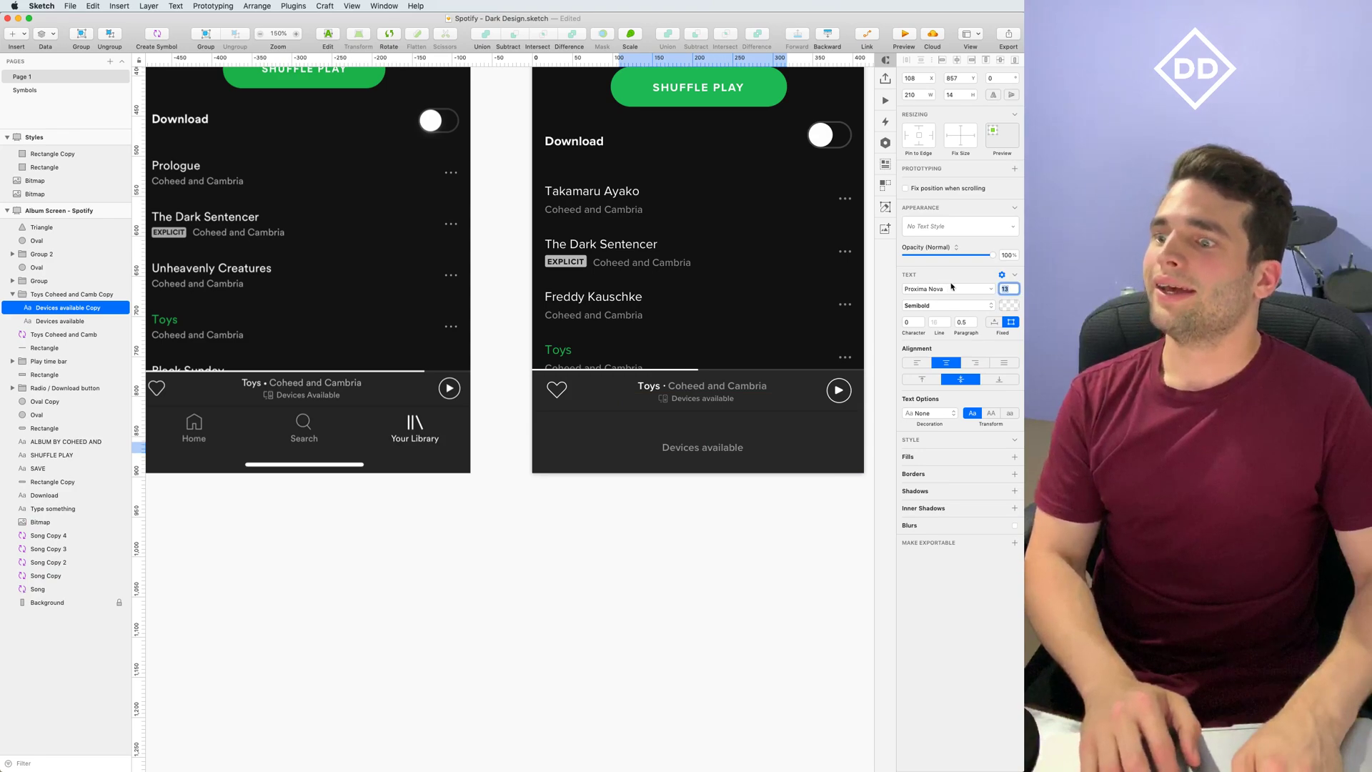
pyautogui.doubleClick(703, 447)
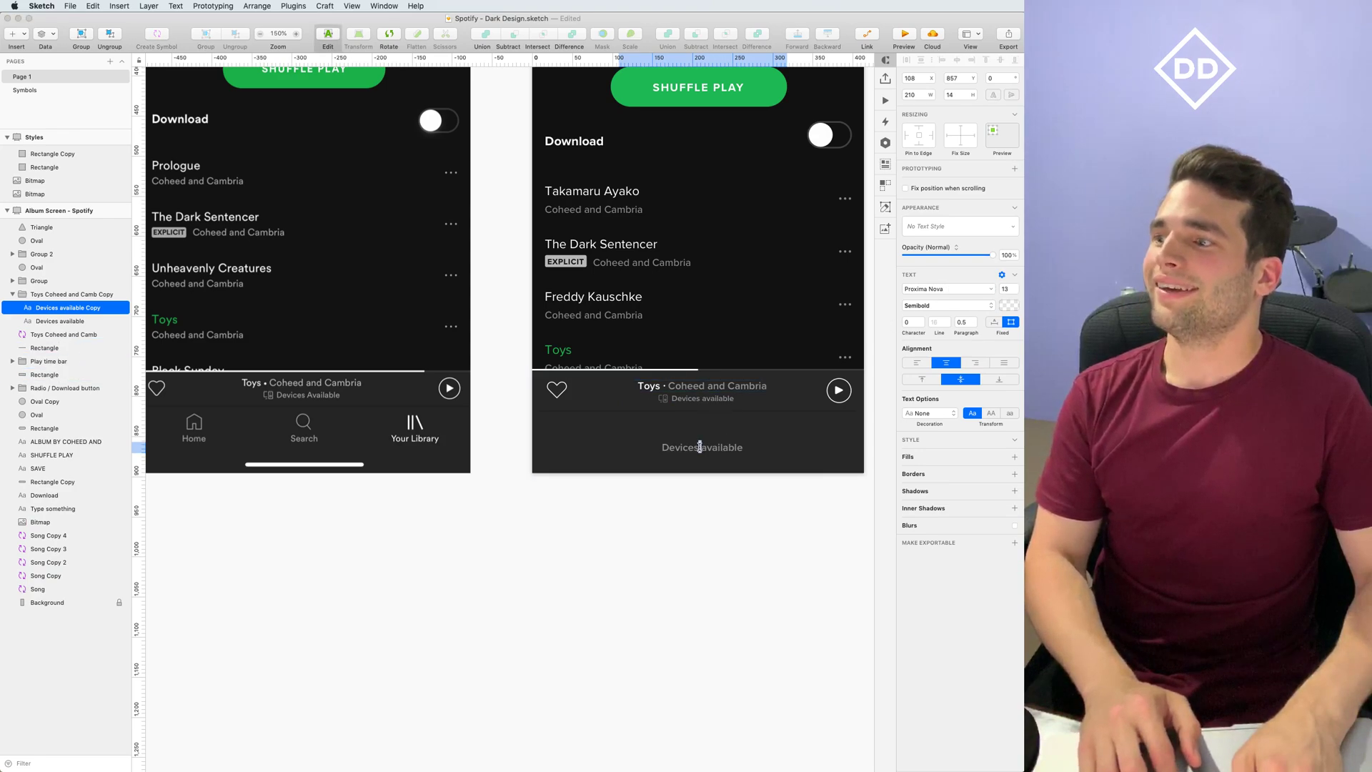
pyautogui.write('sear')
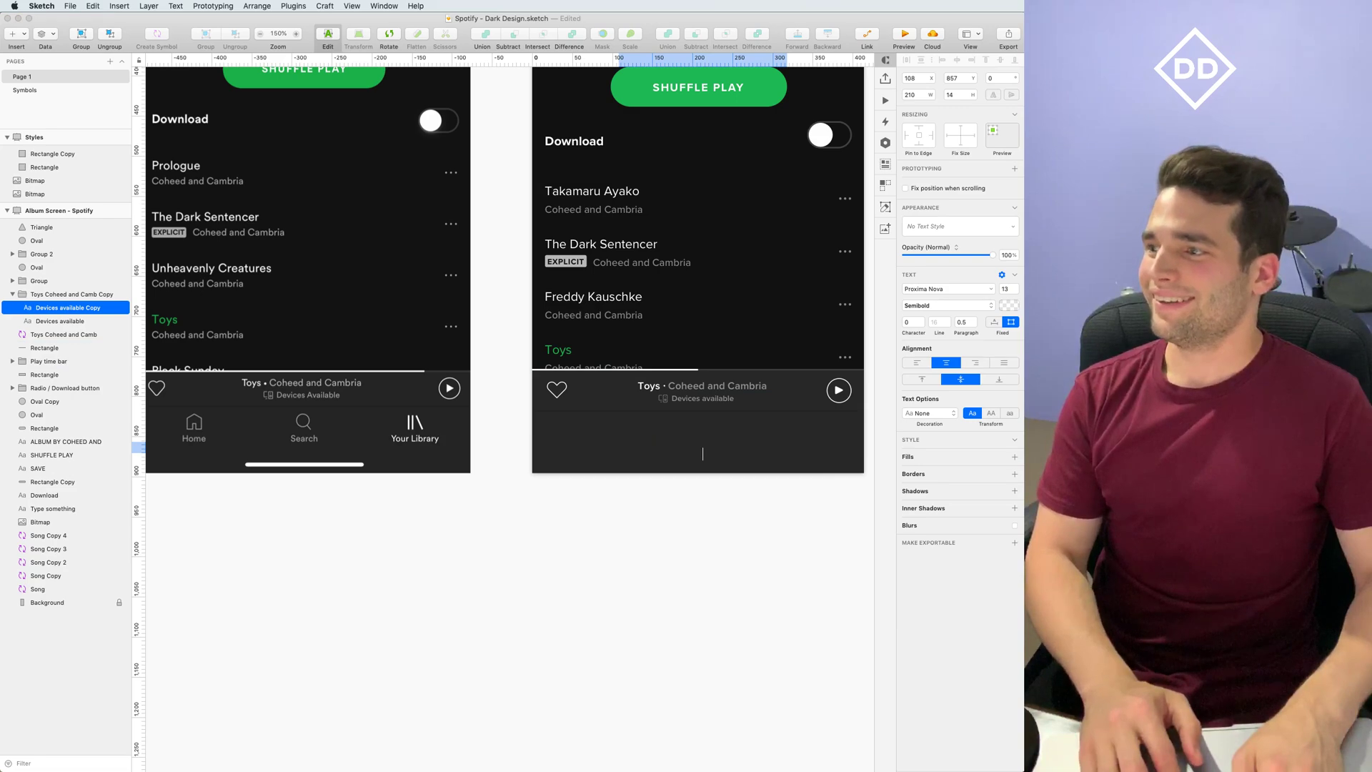
pyautogui.click(713, 449)
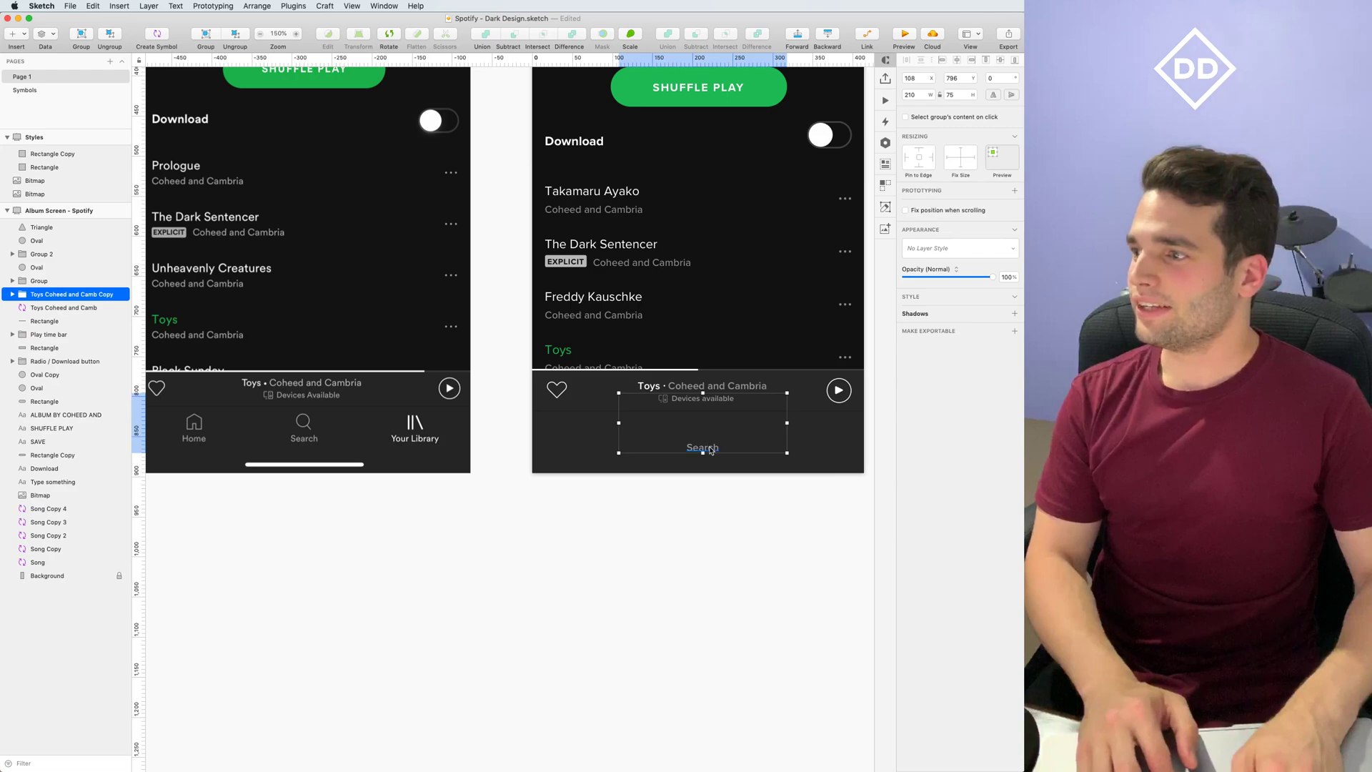
# Move the Search label out of the devices text group by cutting and pasting it
pyautogui.click(711, 450)
pyautogui.press('super+x')
pyautogui.press('super+v')
# Replace the Search label with three 138-wide copies placed side by side across the artboard, starting at X 0
pyautogui.moveTo(714, 451); pyautogui.dragTo(864, 450)
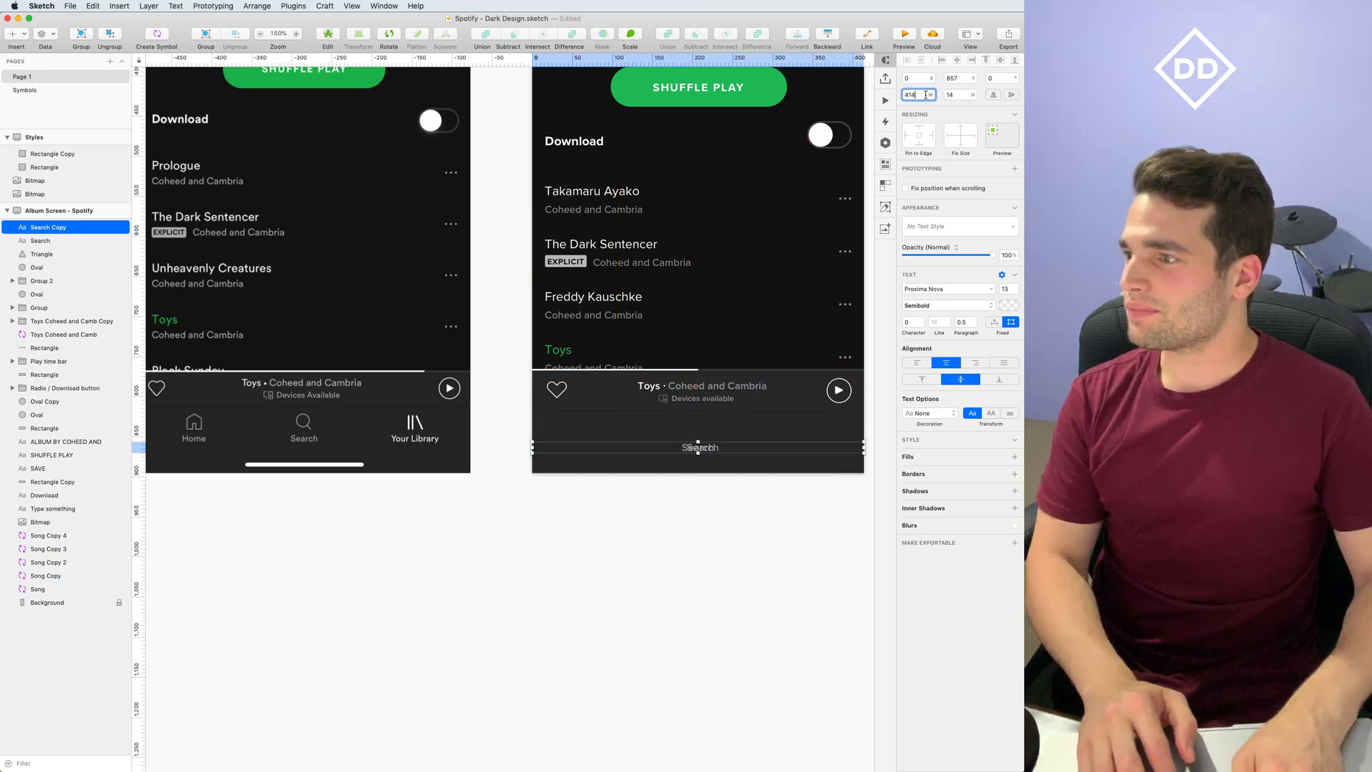
pyautogui.write('3')
pyautogui.press('Return')
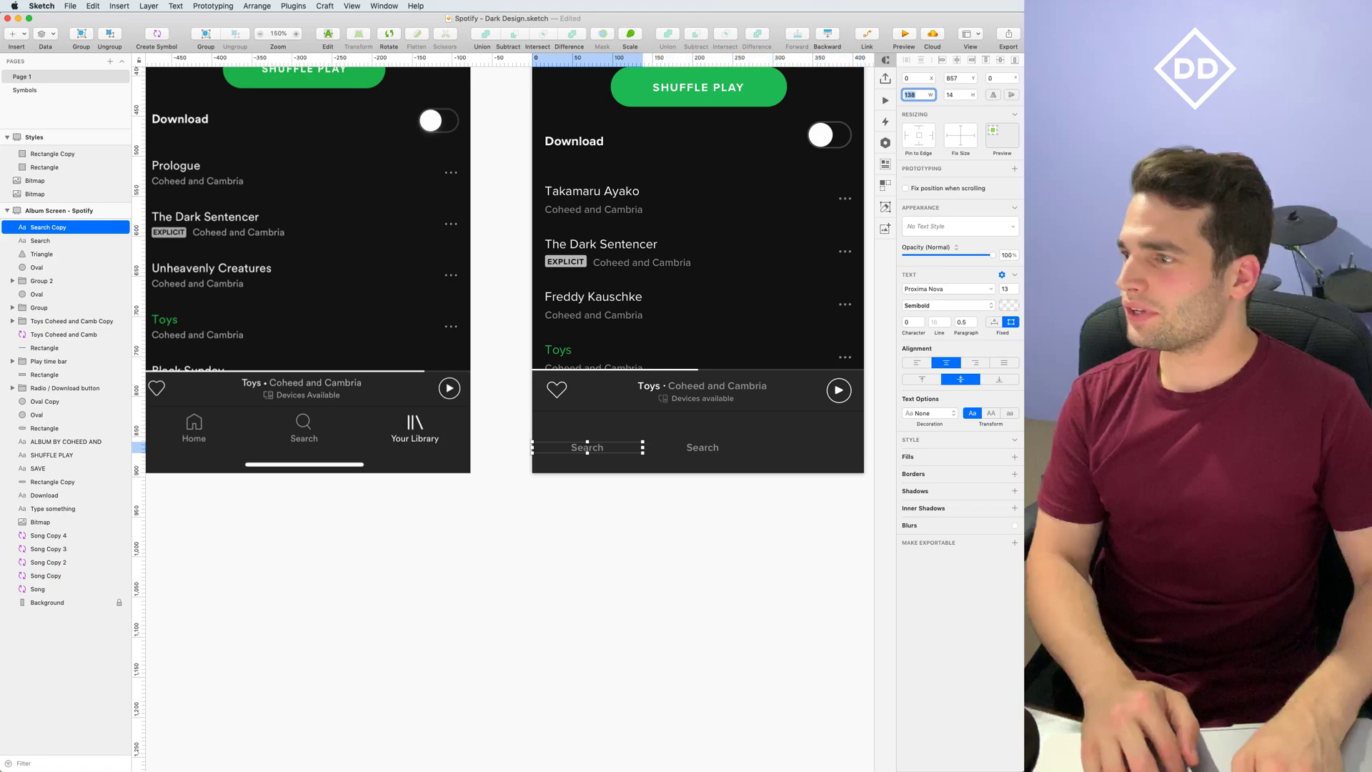
pyautogui.click(708, 450)
pyautogui.moveTo(712, 455); pyautogui.dragTo(811, 455)
pyautogui.click(598, 453)
pyautogui.click(707, 481)
# Change the first navigation label's text to "Home" and the third one's to "Your Library"
pyautogui.click(587, 449)
pyautogui.doubleClick(587, 449)
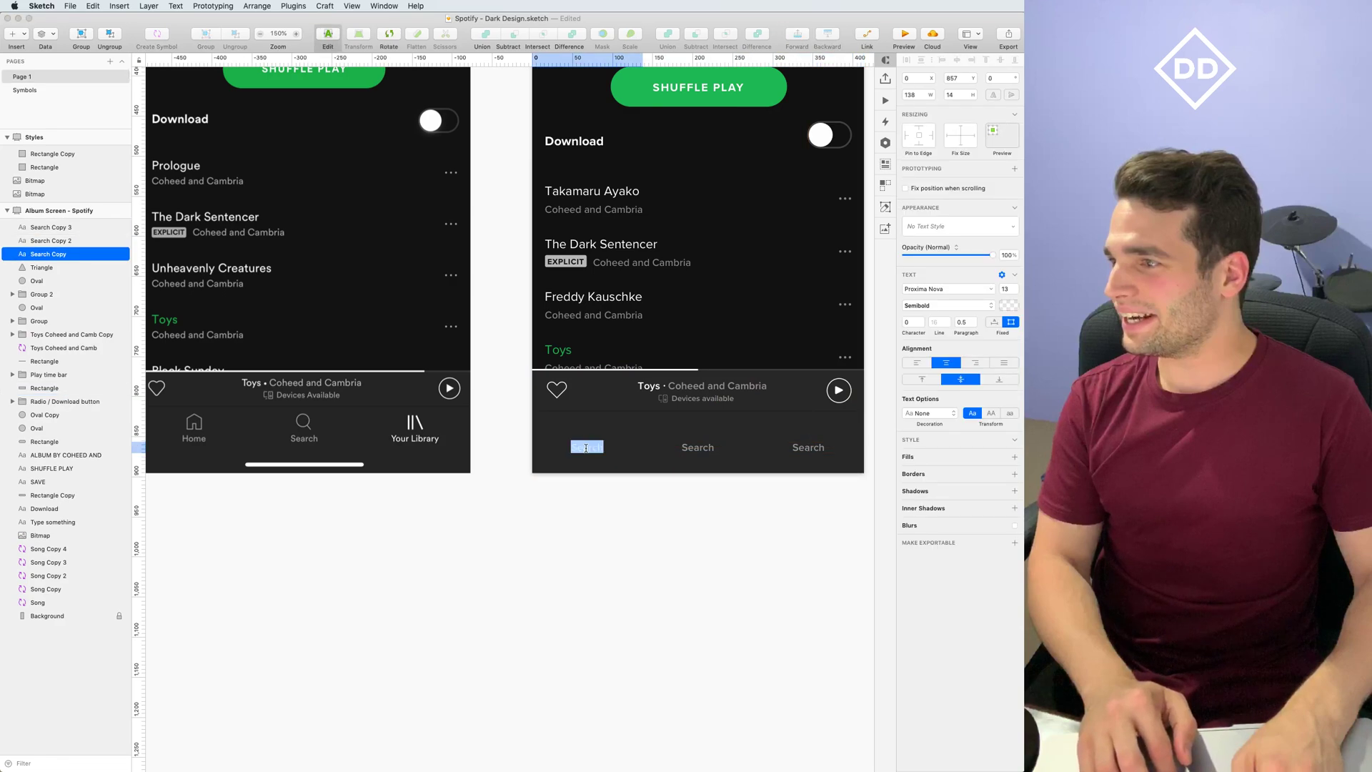
pyautogui.click(808, 448)
pyautogui.doubleClick(819, 448)
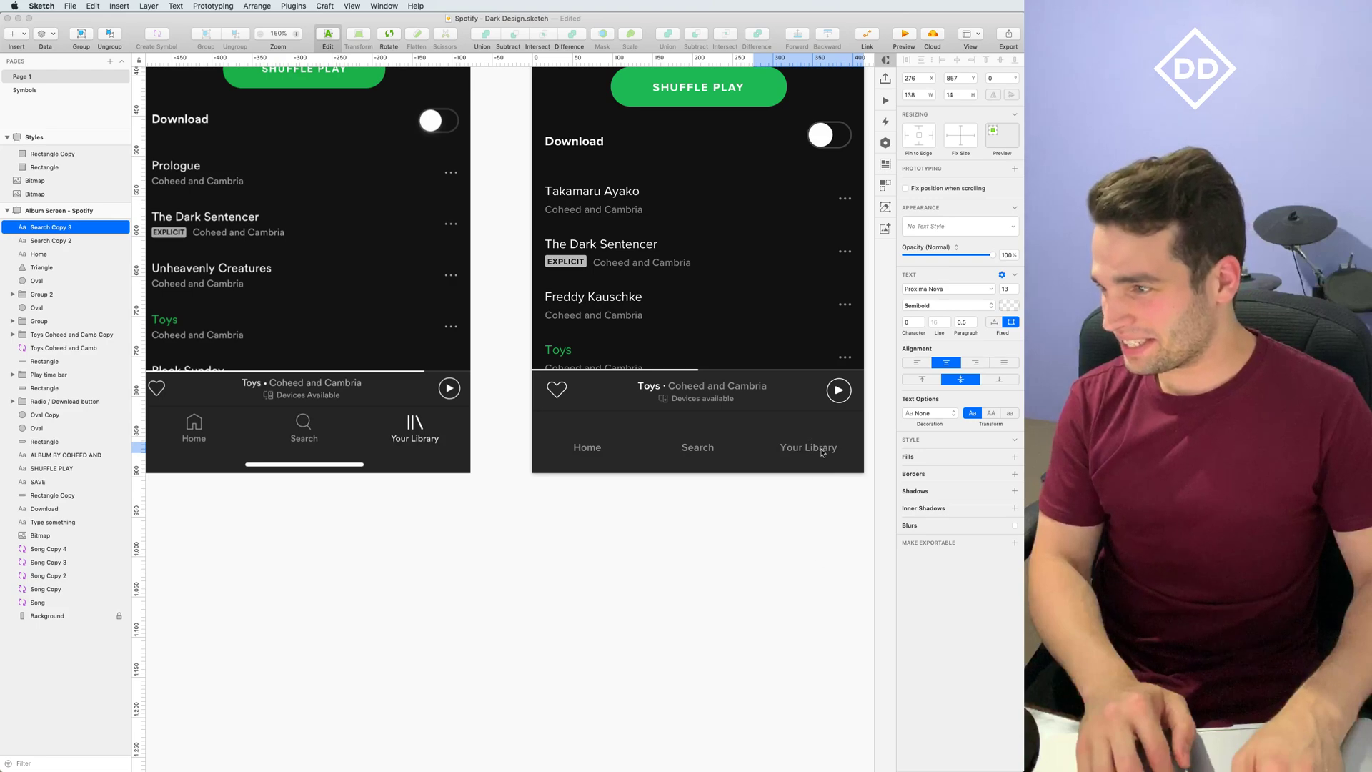
pyautogui.press('Escape')
pyautogui.press('Escape')
# Check the text colour of the three navigation labels and set Your Library to FFFFFF at about 98% opacity
pyautogui.moveTo(802, 452); pyautogui.dragTo(604, 449)
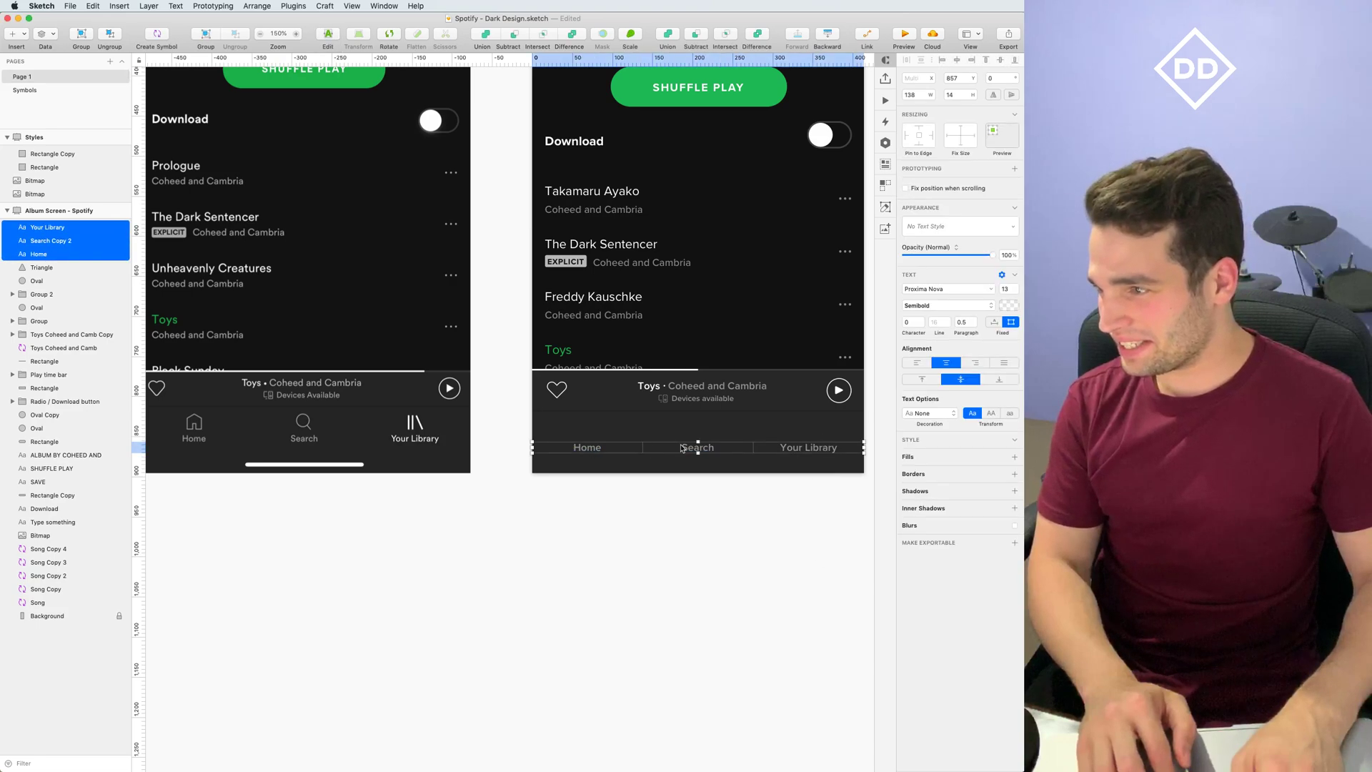
pyautogui.click(1009, 305)
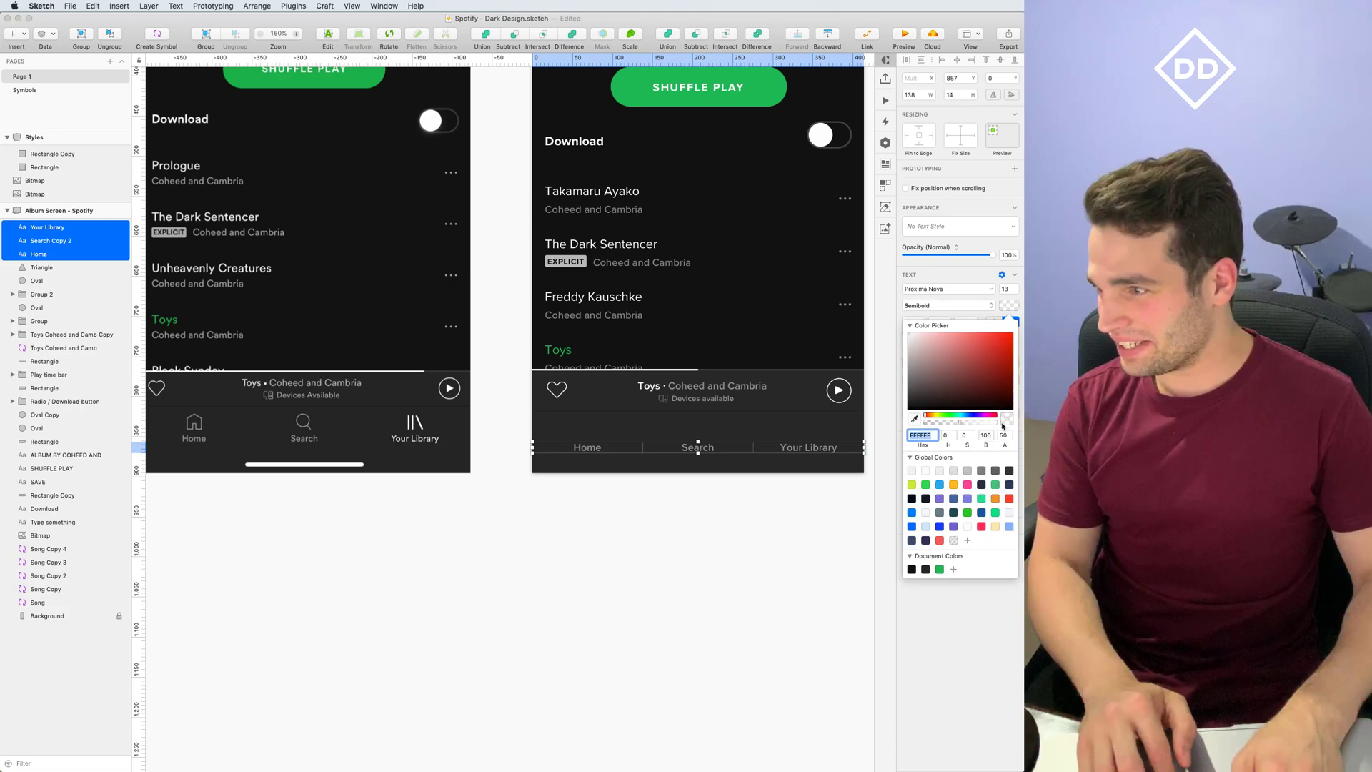
pyautogui.press('Escape')
pyautogui.click(809, 448)
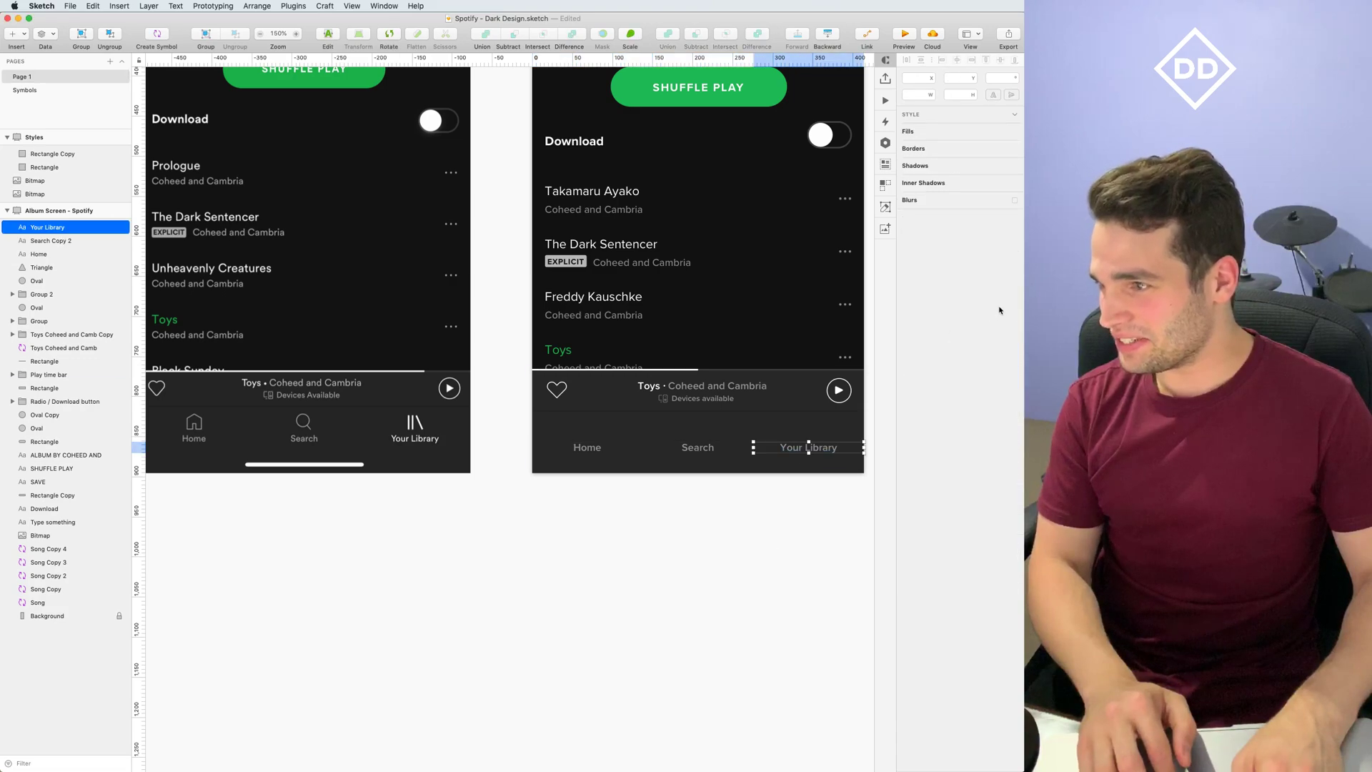
pyautogui.click(1009, 305)
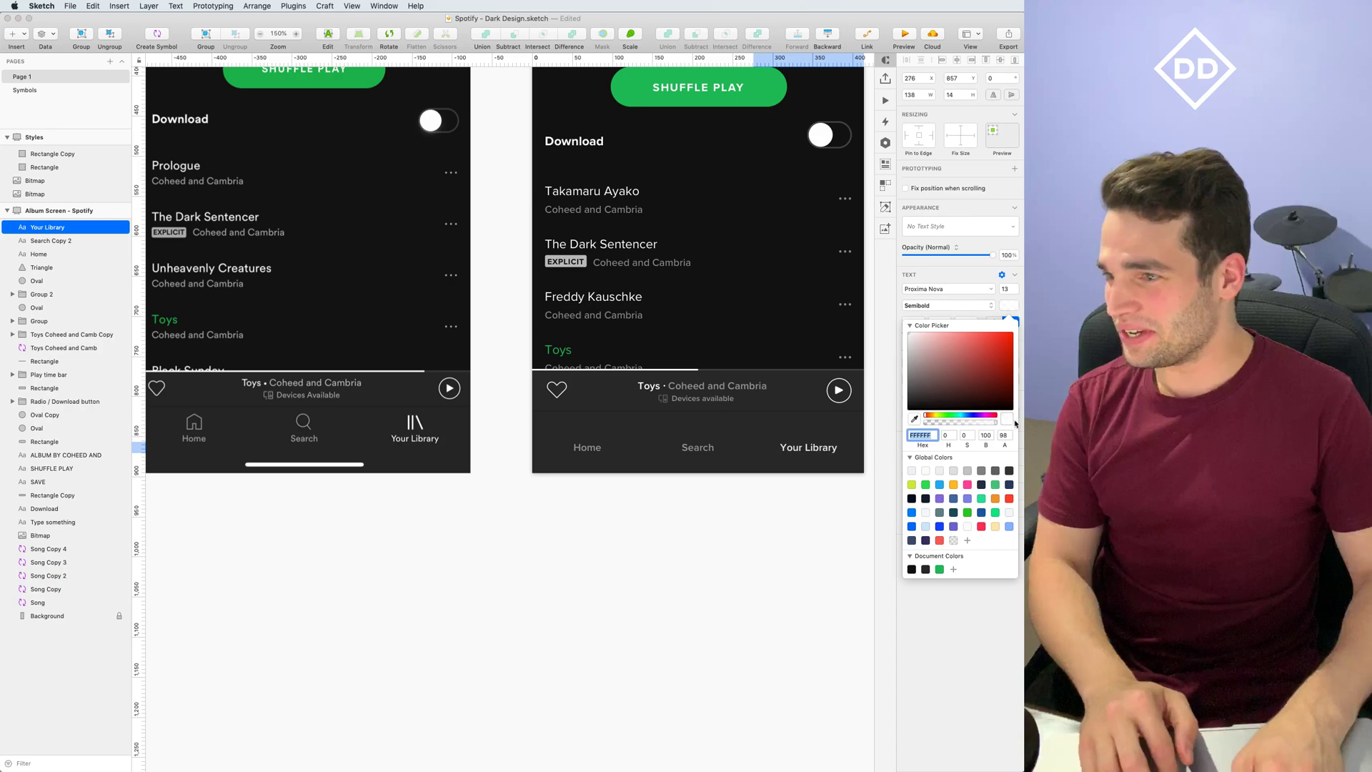
pyautogui.press('Escape')
# Set the font size of the Home, Search and Your Library navigation labels to 12
pyautogui.click(588, 447)
pyautogui.keyDown('shift'); pyautogui.click(697, 447); pyautogui.keyUp('shift')
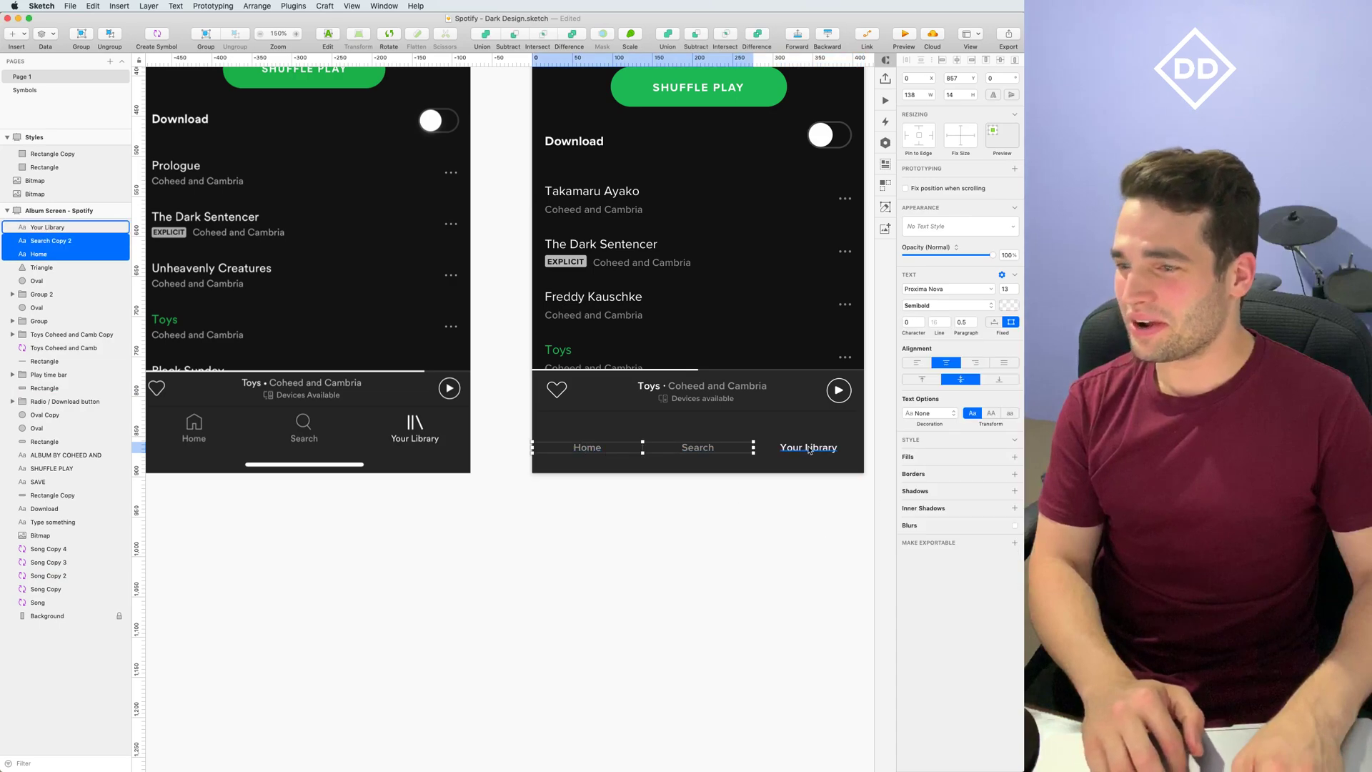
pyautogui.keyDown('shift'); pyautogui.click(809, 448); pyautogui.keyUp('shift')
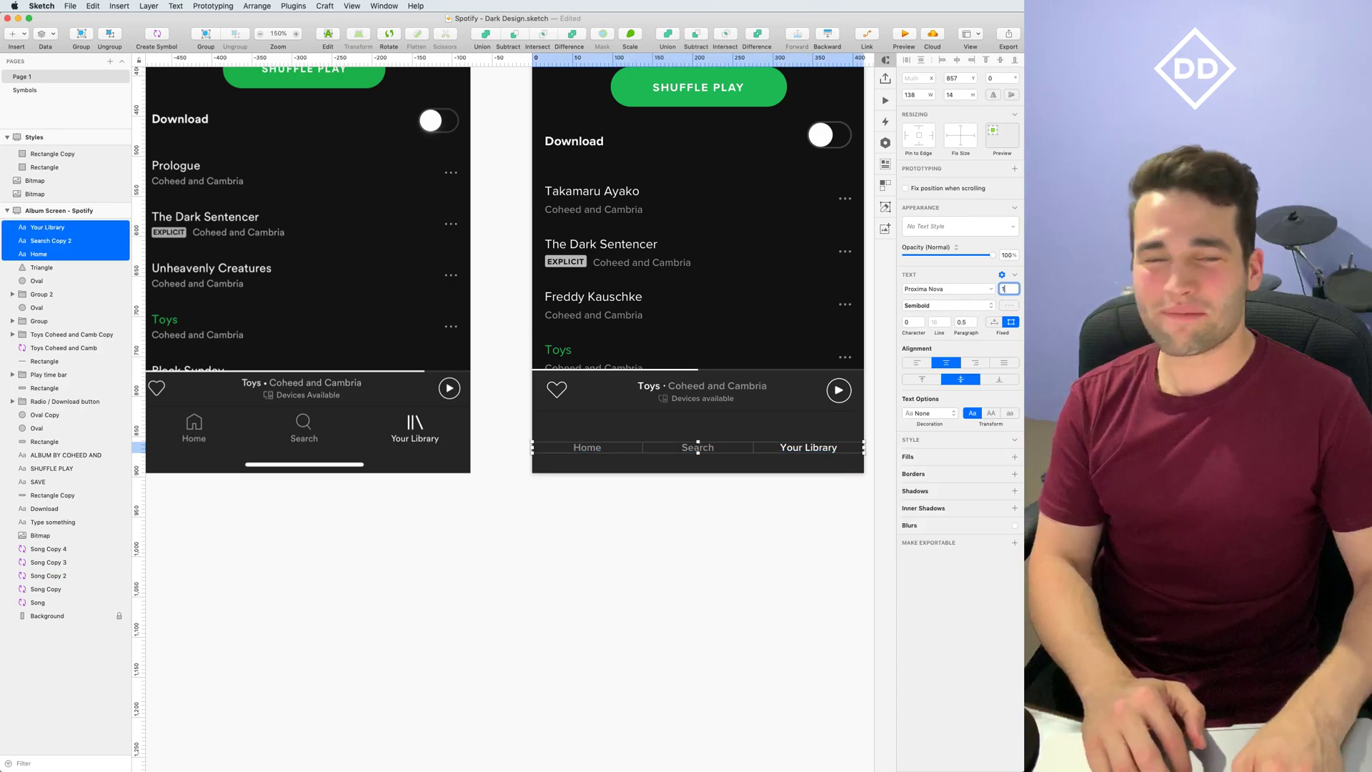
pyautogui.write('2')
pyautogui.press('Return')
pyautogui.click(756, 591)
# Draw a 20 × 20 square centred just above the Home label as the base of the house icon
pyautogui.hscroll(-1, 713, 562)
pyautogui.hscroll(-2, 743, 561)
pyautogui.hscroll(2, 691, 539)
pyautogui.scroll(5, 689, 496)
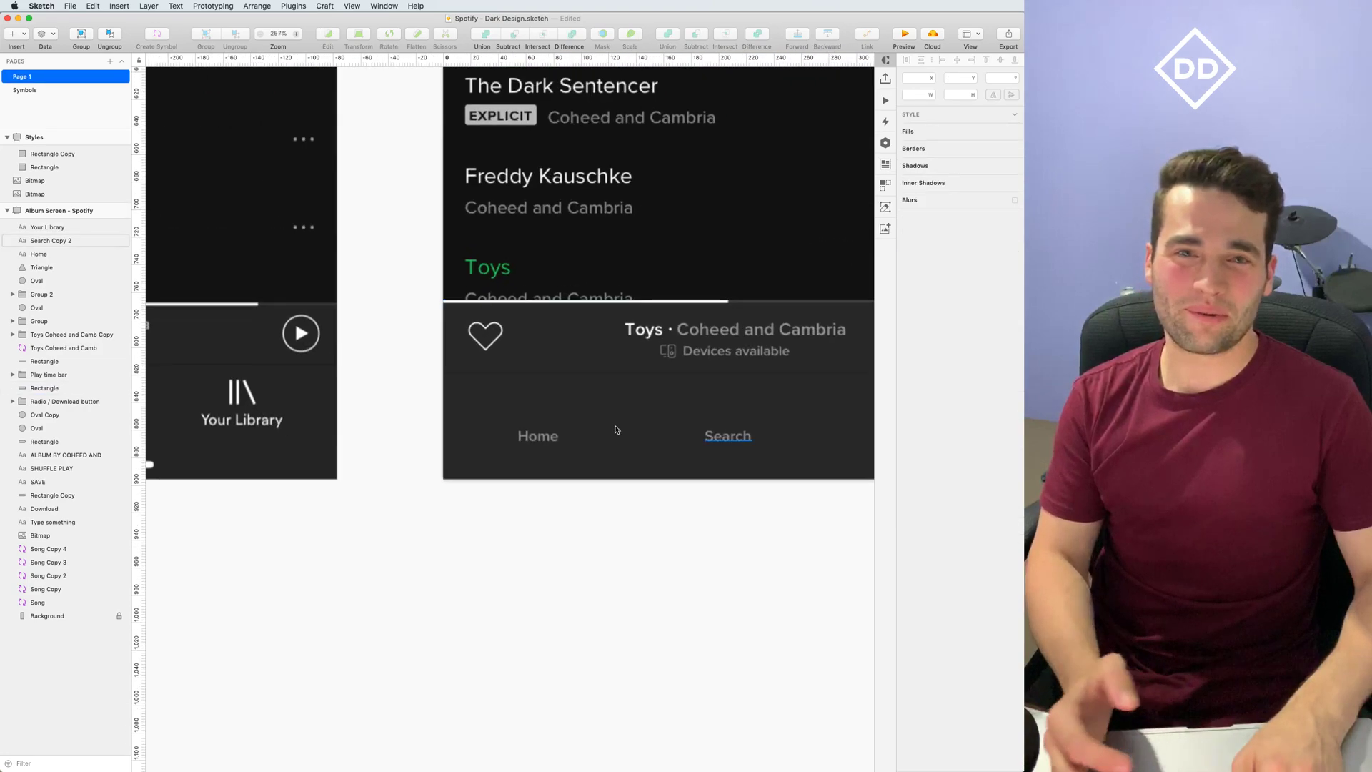
pyautogui.scroll(5, 616, 430)
pyautogui.click(16, 34)
pyautogui.moveTo(112, 54)
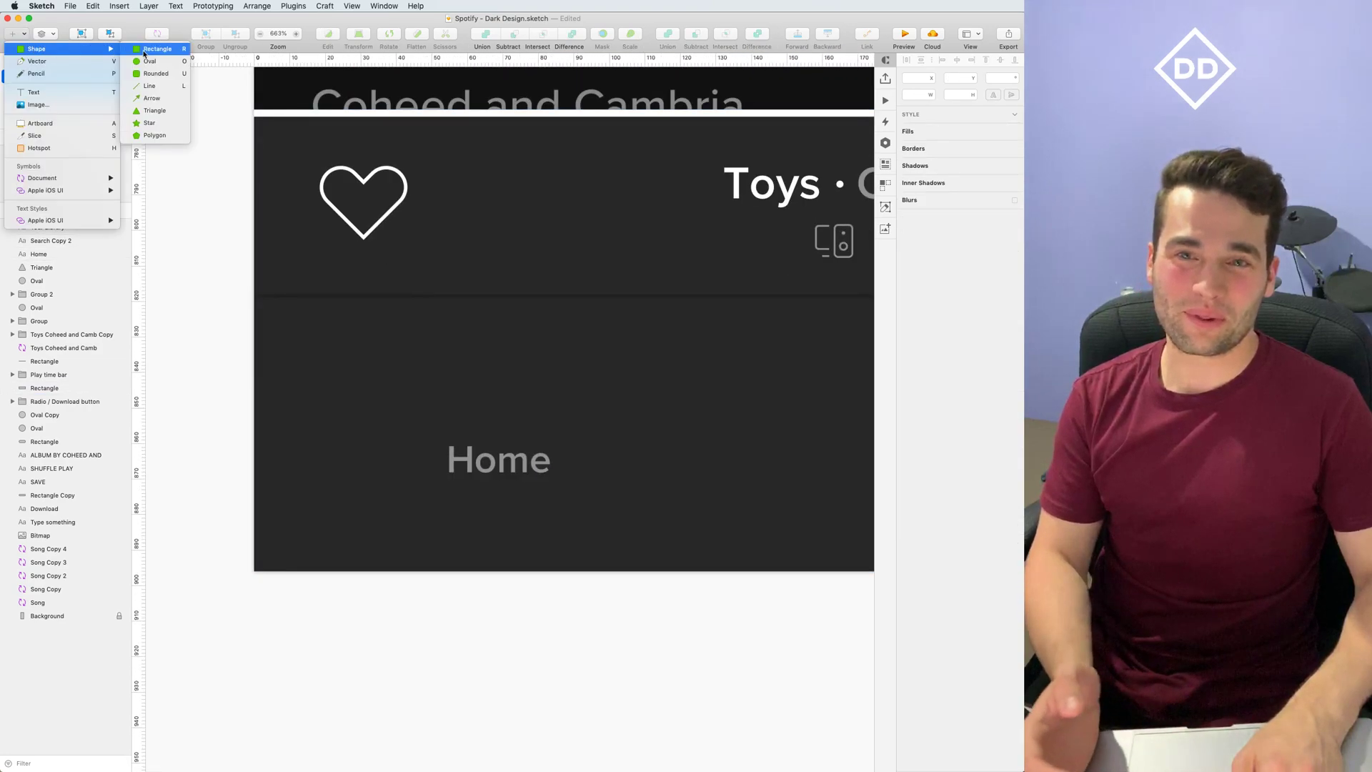
pyautogui.click(158, 49)
pyautogui.moveTo(446, 358); pyautogui.dragTo(522, 392)
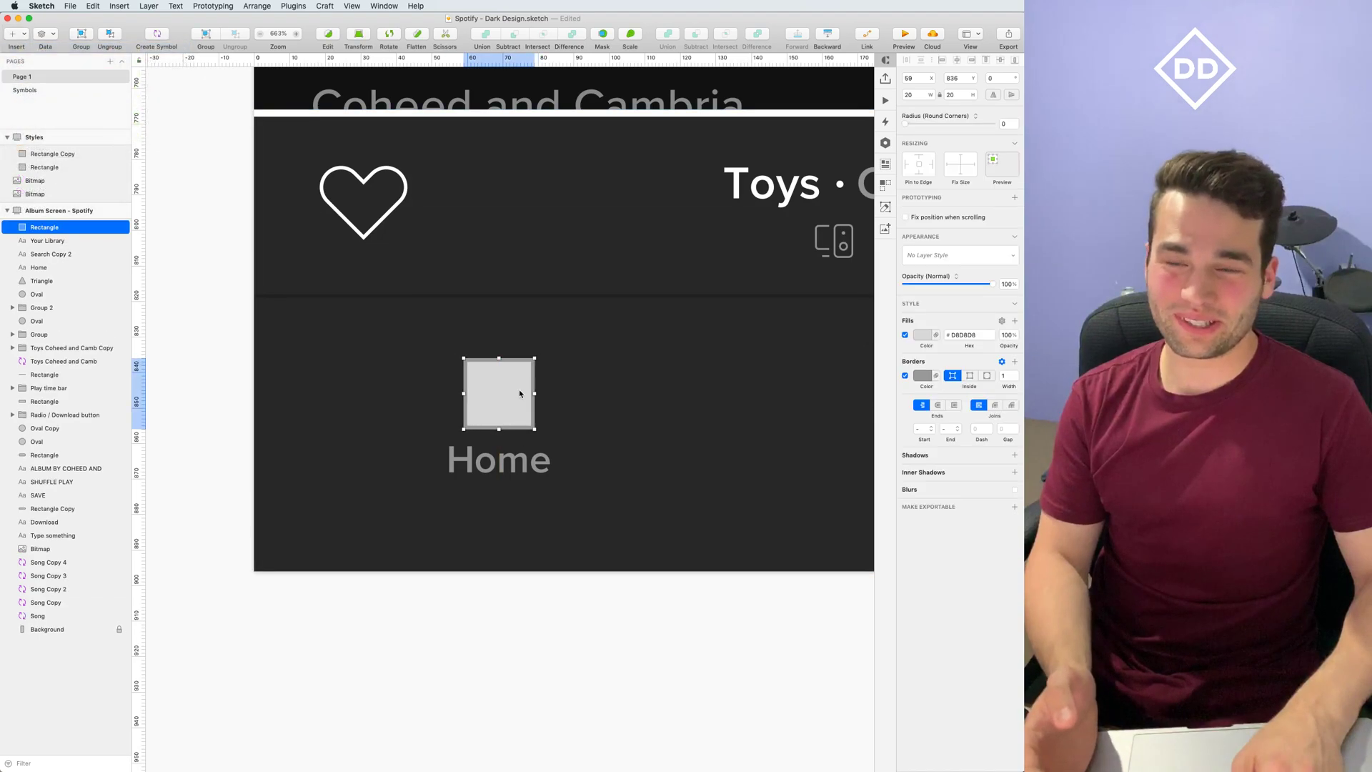
pyautogui.scroll(2, 520, 393)
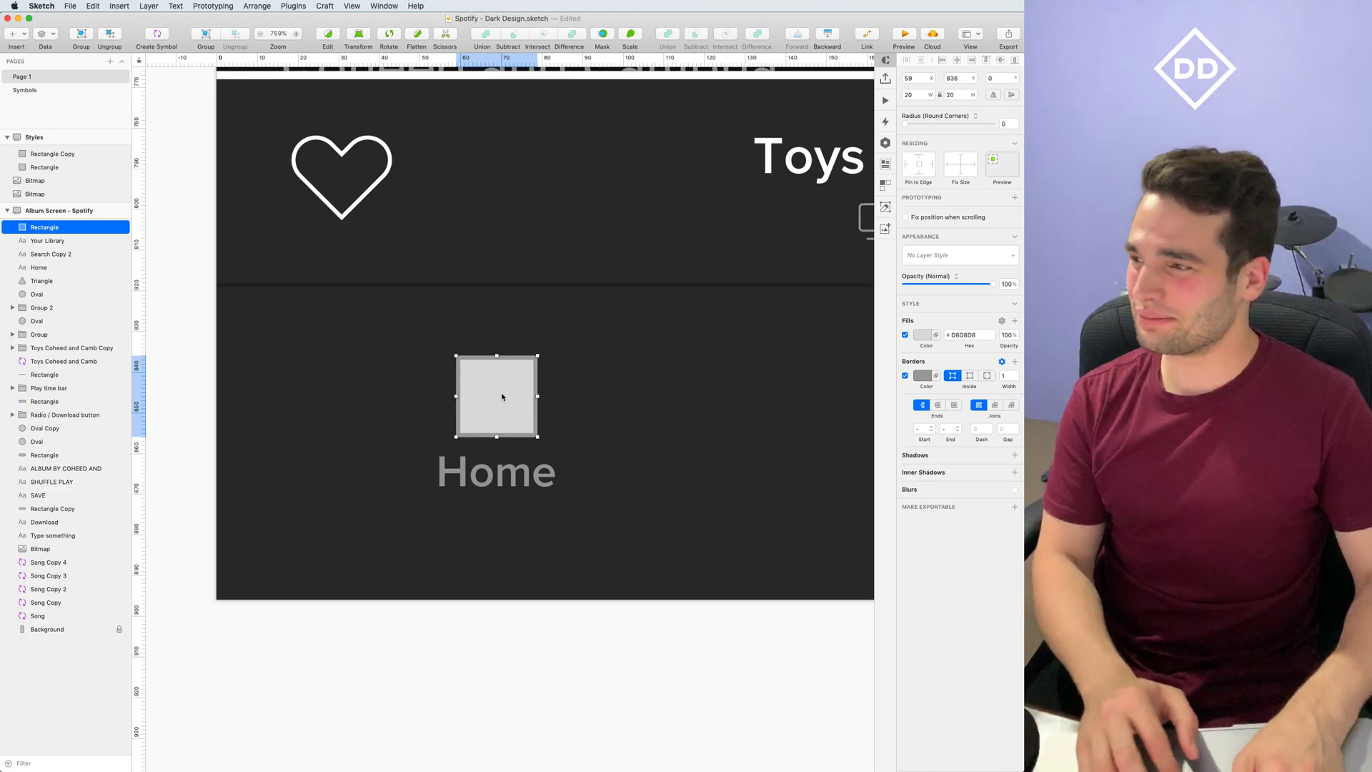
# Duplicate the square upward, rotate the copy 45° and scale it to 14 × 14 as a roof matching the square's width
pyautogui.moveTo(503, 396); pyautogui.dragTo(518, 343)
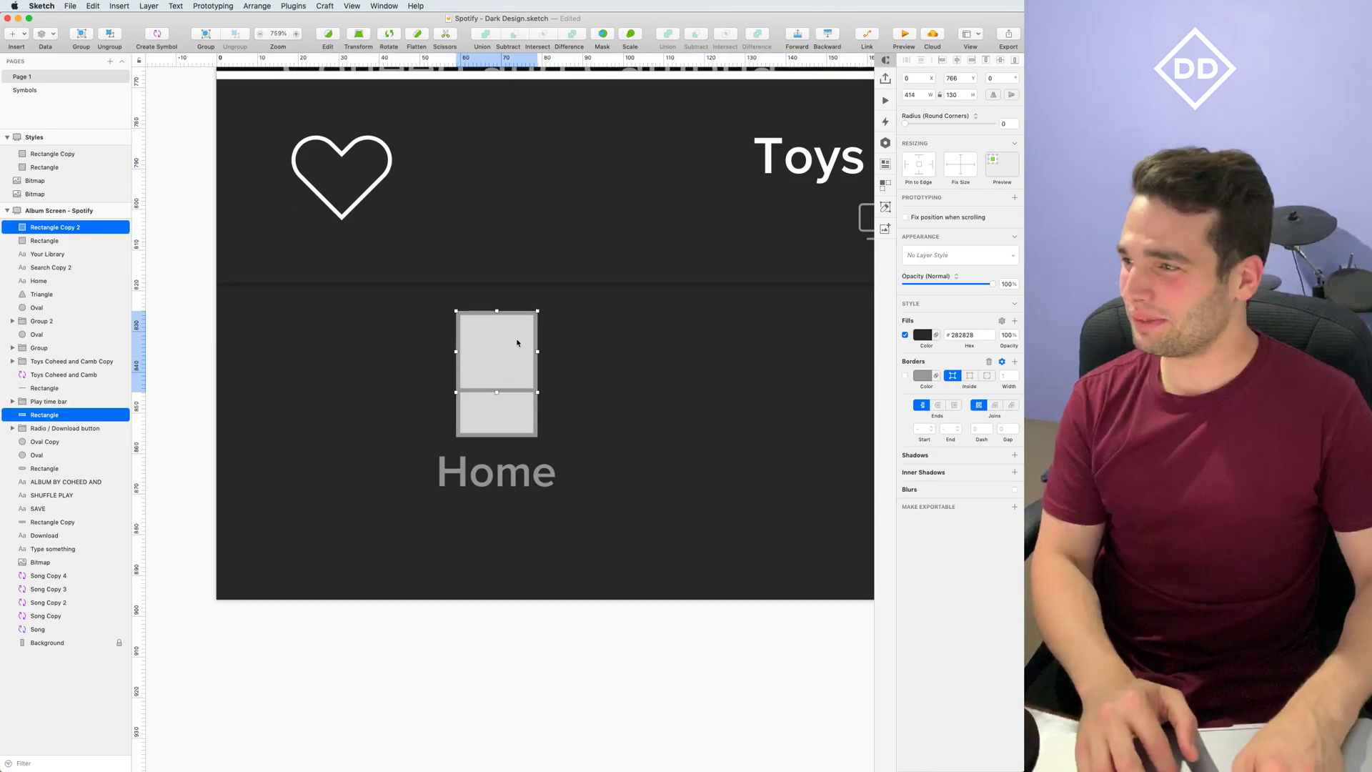
pyautogui.press('super+shift+r')
pyautogui.moveTo(546, 320); pyautogui.dragTo(564, 352)
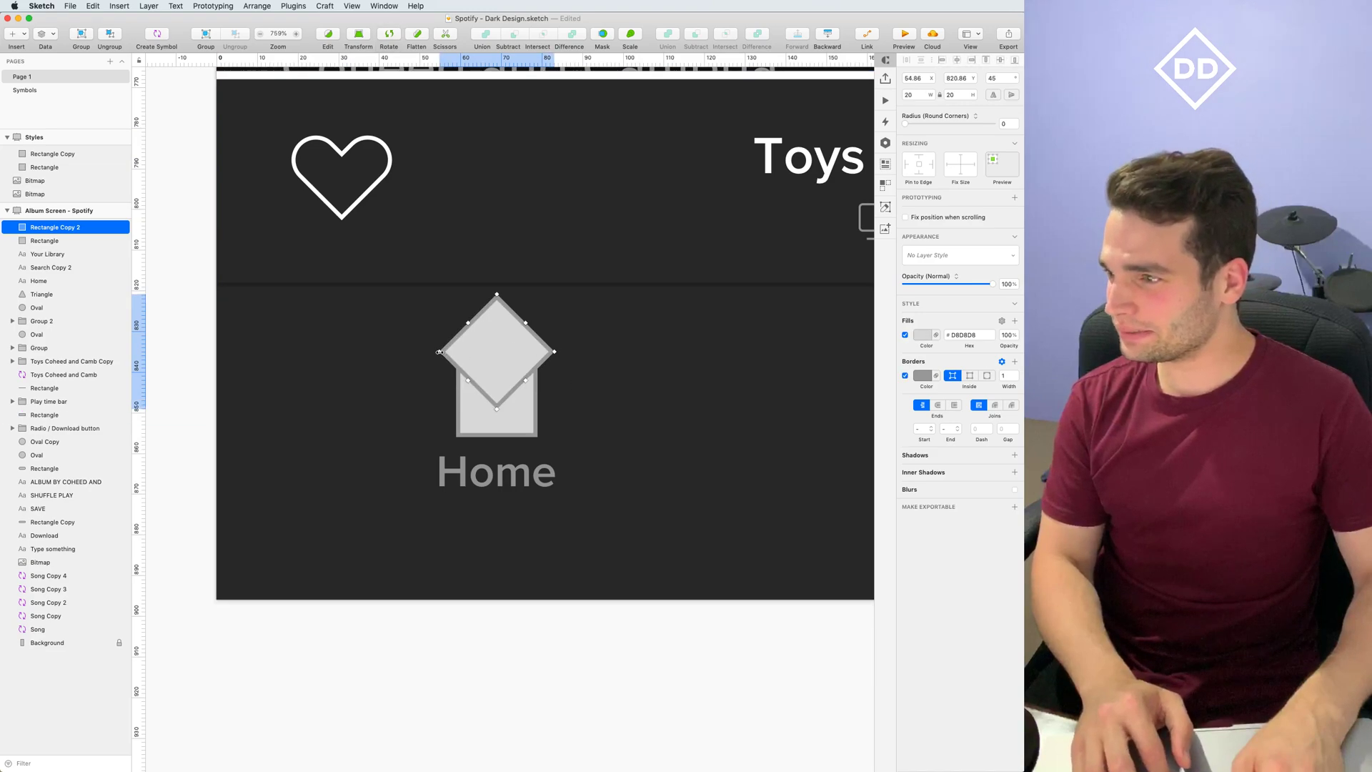
pyautogui.moveTo(439, 353); pyautogui.dragTo(456, 352)
pyautogui.moveTo(553, 352); pyautogui.dragTo(511, 356)
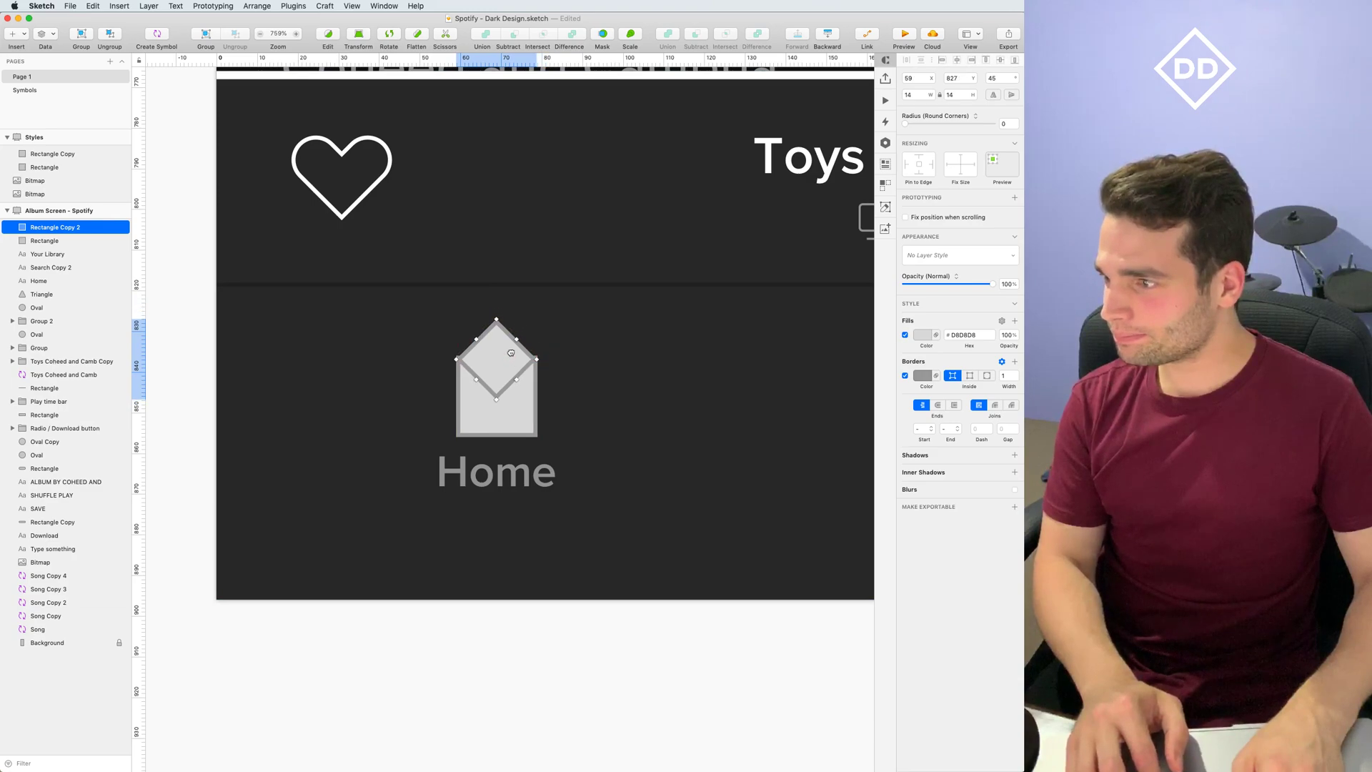
# Remove the borders from both house shapes and align the rotated copy's side corners with the square's upper edge
pyautogui.keyDown('shift'); pyautogui.click(518, 416); pyautogui.keyUp('shift')
pyautogui.click(905, 377)
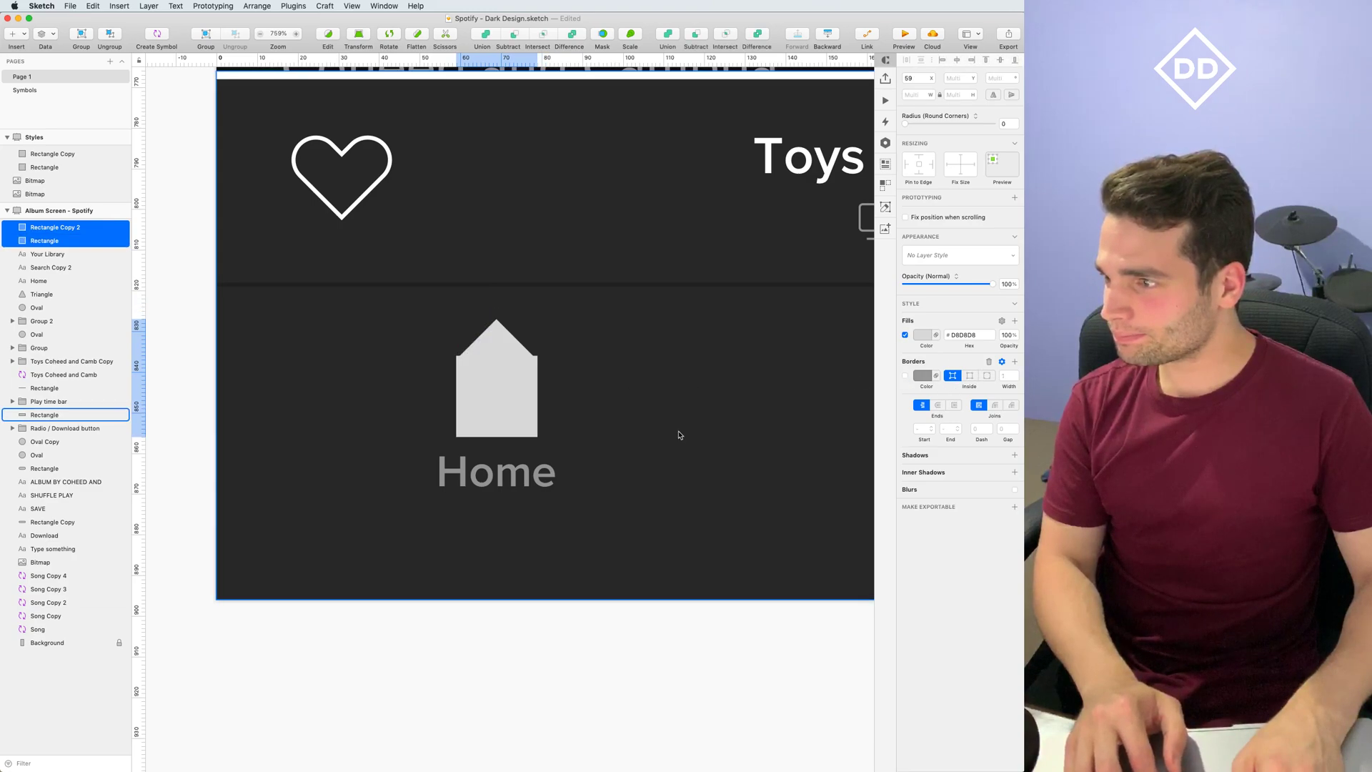
pyautogui.press('super+2')
pyautogui.doubleClick(508, 370)
pyautogui.moveTo(507, 369); pyautogui.dragTo(506, 356)
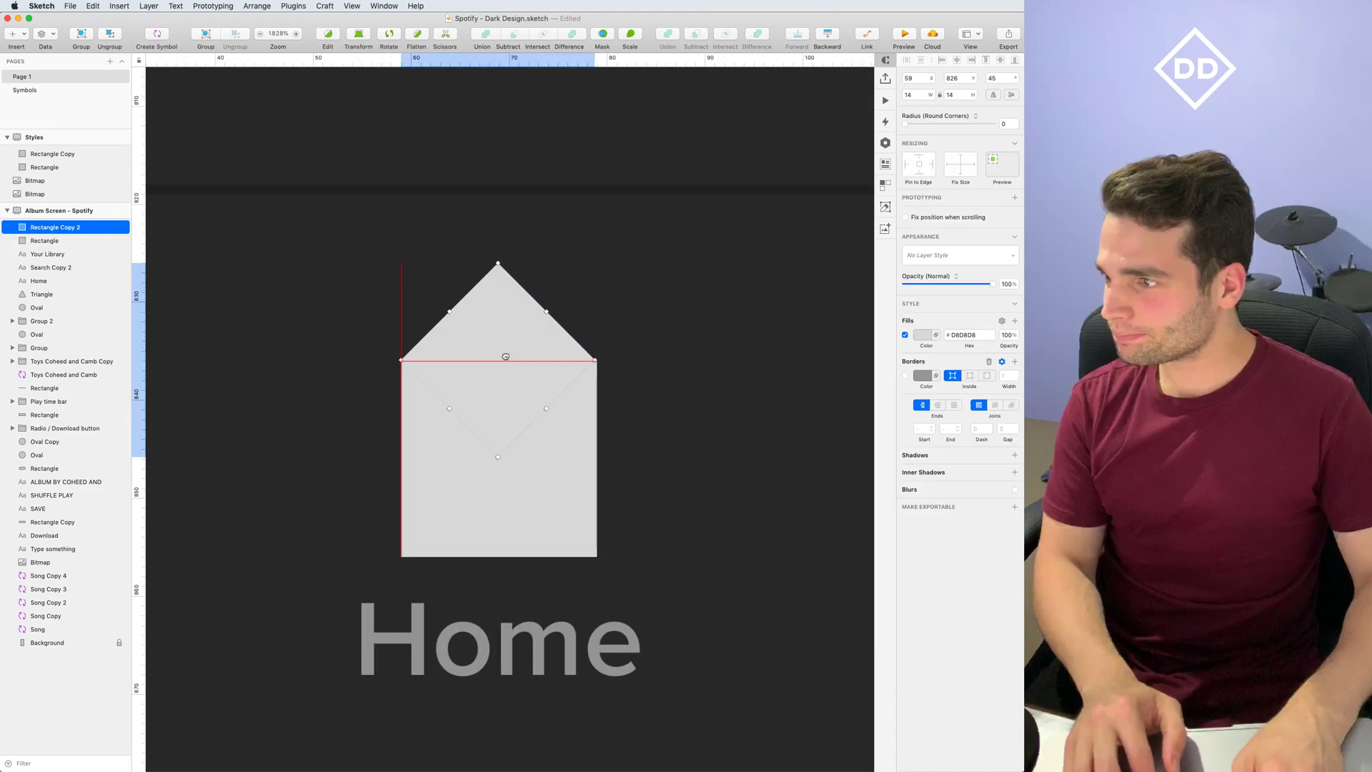
pyautogui.click(702, 398)
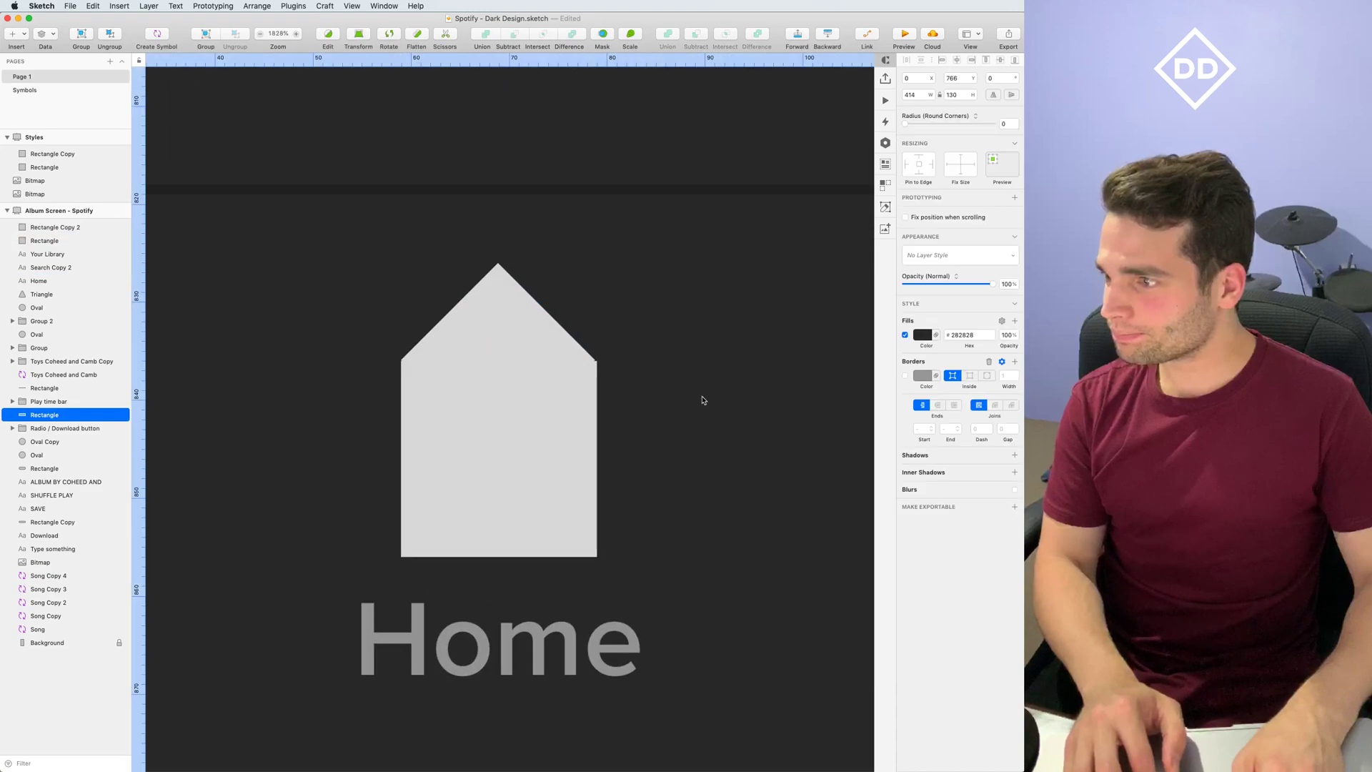
# Delete the rotated roof copy above the square
pyautogui.click(556, 356)
pyautogui.press('Delete')
# Add a point at the middle of the square's upper edge and raise it to about Y 827.3 as a roof peak
pyautogui.click(510, 381)
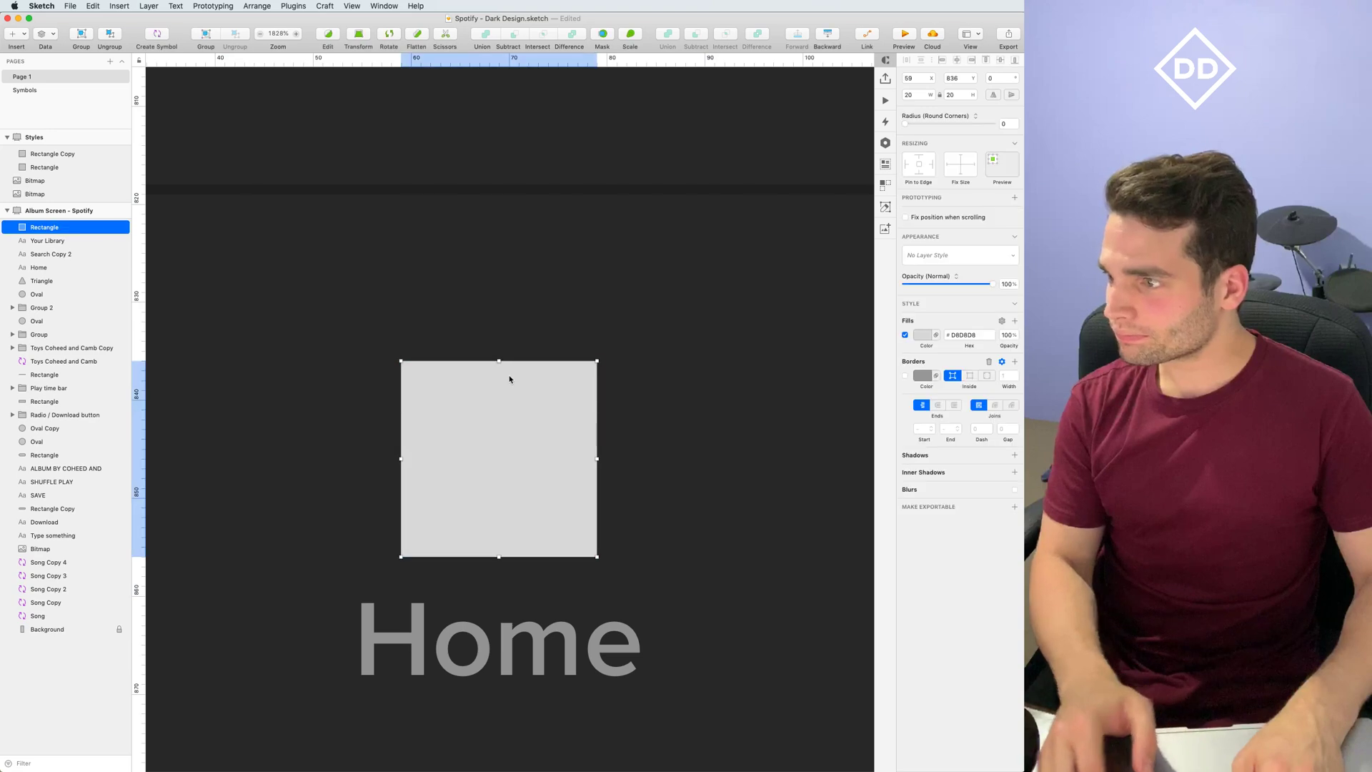
pyautogui.doubleClick(500, 366)
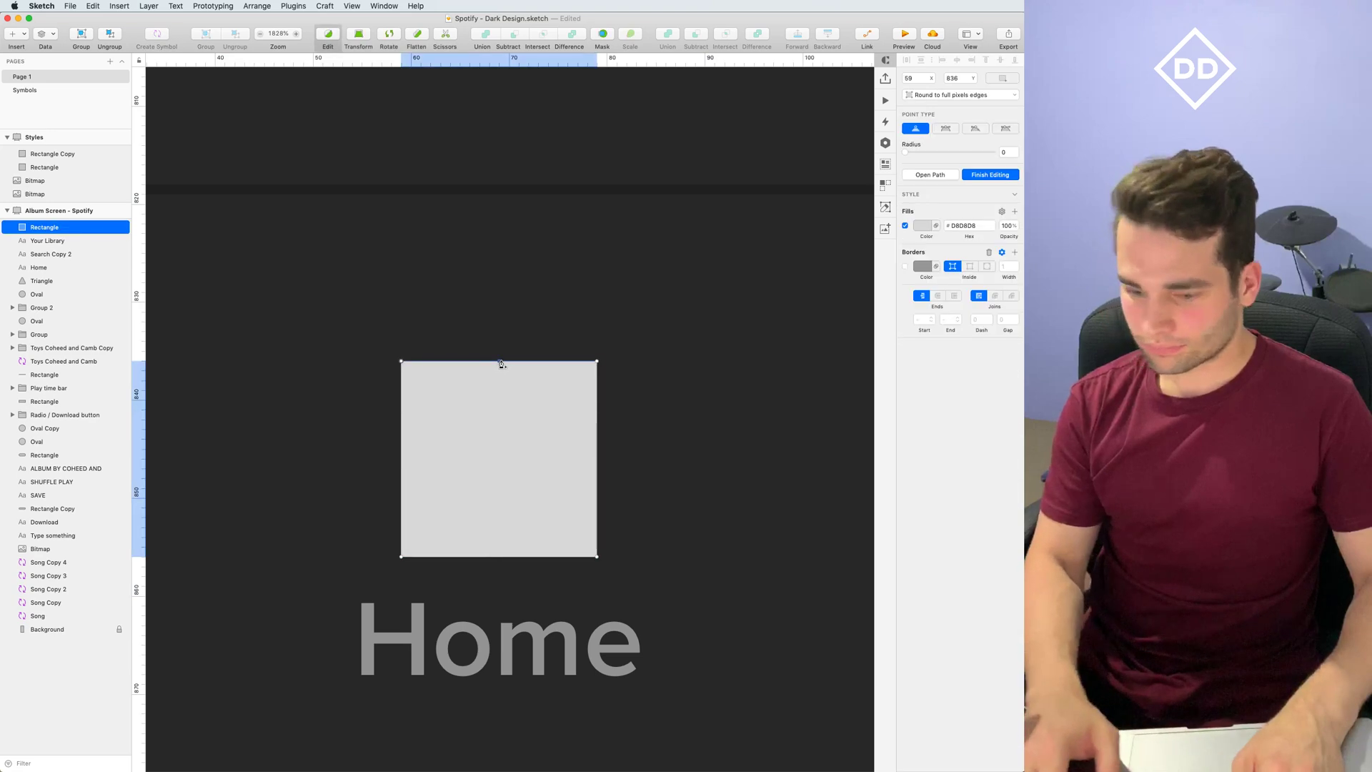
pyautogui.moveTo(499, 362); pyautogui.dragTo(500, 273)
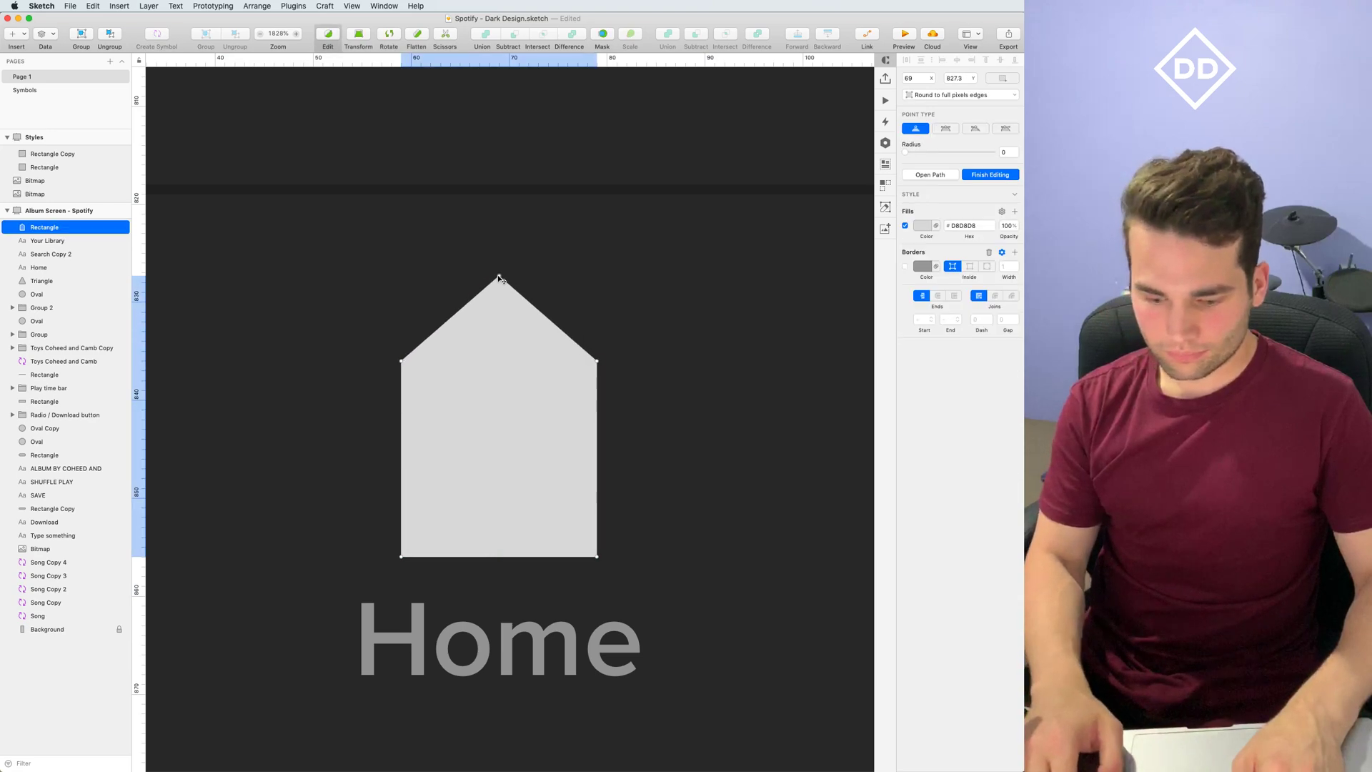
pyautogui.scroll(-10, 619, 357)
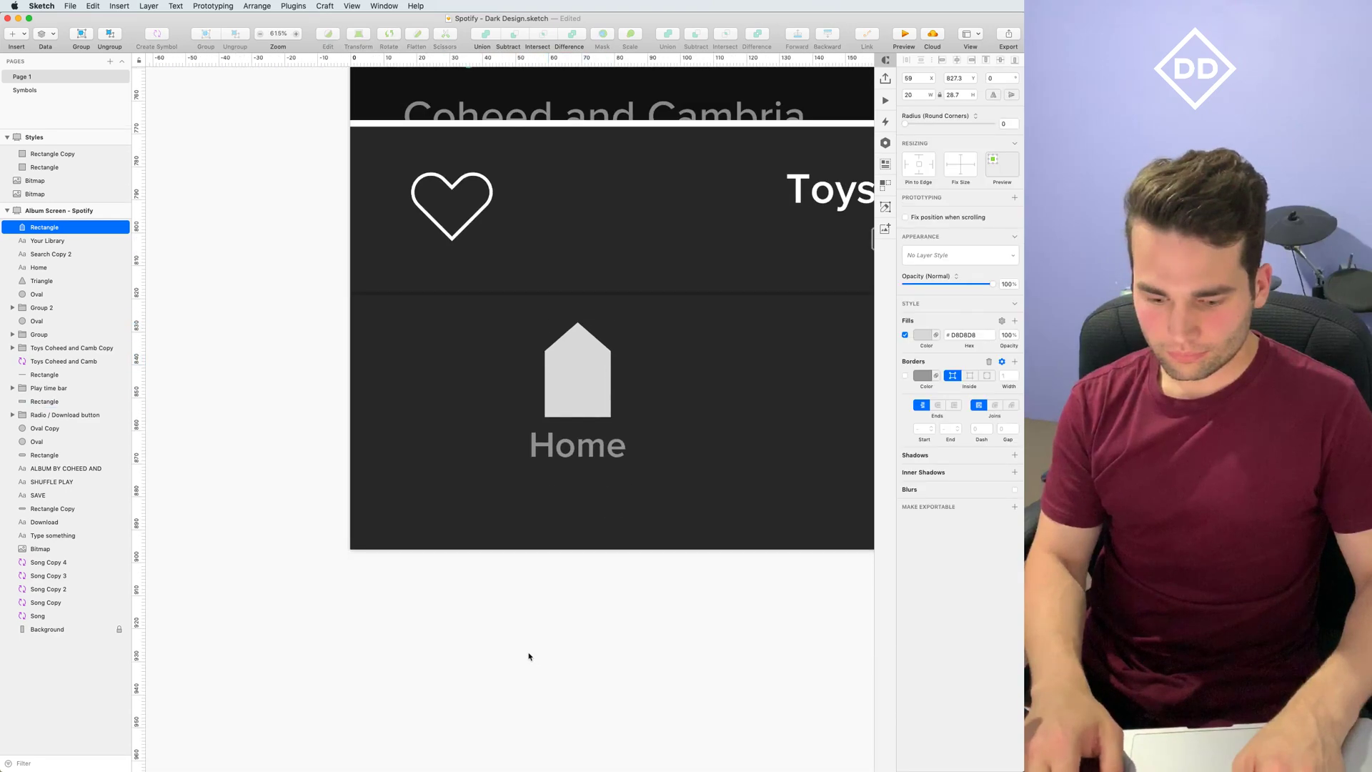
pyautogui.click(536, 652)
# Add points along the house's lower edge and raise the middle ones to form a centred door opening like the reference icon
pyautogui.scroll(8, 505, 613)
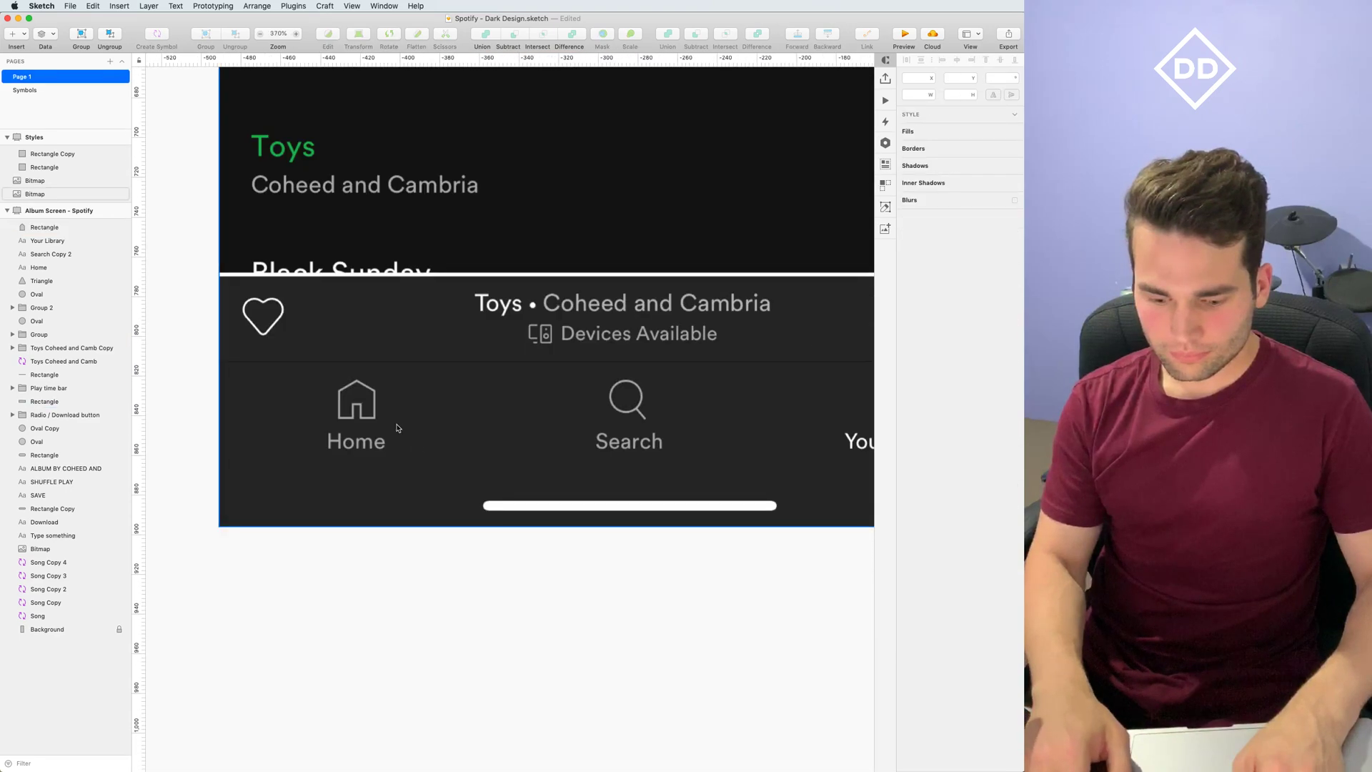
pyautogui.scroll(-5, 362, 551)
pyautogui.scroll(8, 530, 433)
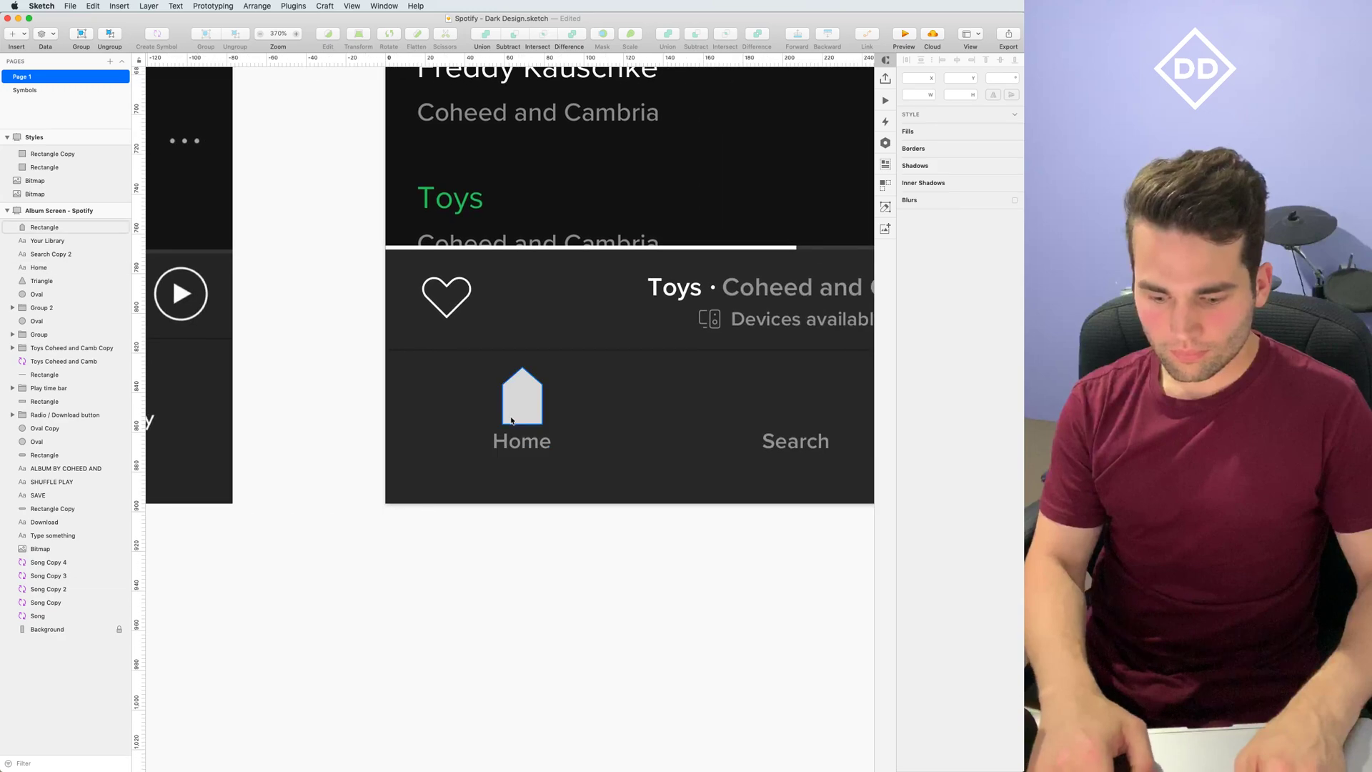
pyautogui.scroll(5, 530, 433)
pyautogui.doubleClick(493, 437)
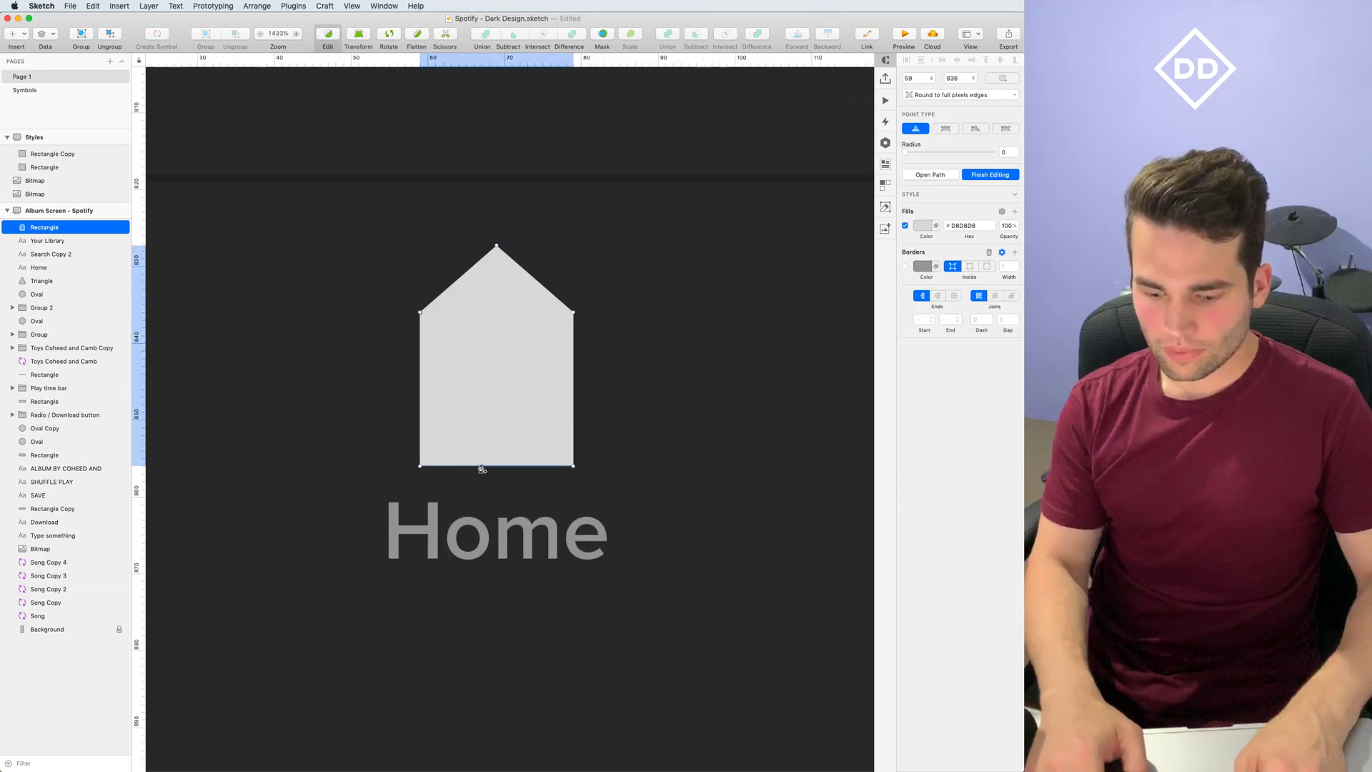
pyautogui.click(519, 467)
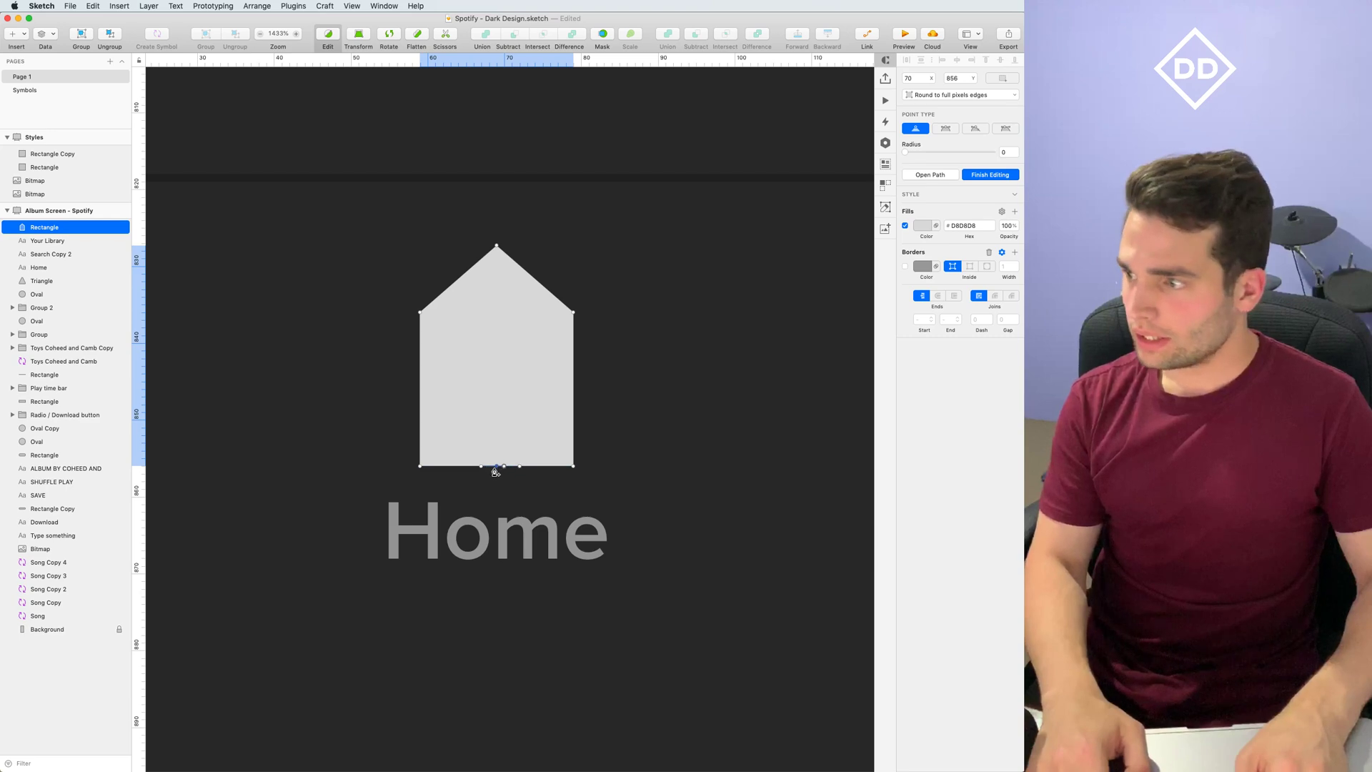
pyautogui.moveTo(492, 467); pyautogui.dragTo(479, 403)
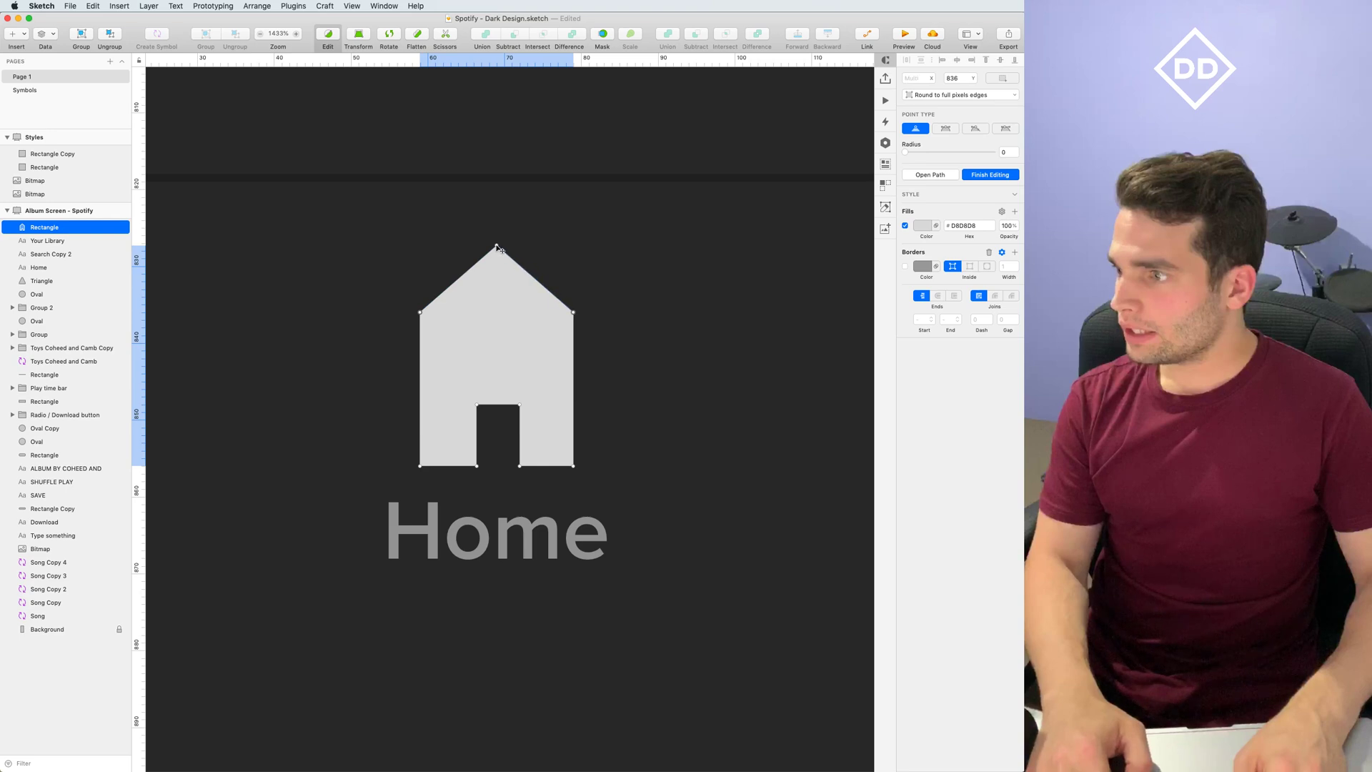
# Lower the roof peak and eave points so the house is about 23.26 tall, and adjust the door's edge
pyautogui.moveTo(499, 250); pyautogui.dragTo(496, 284)
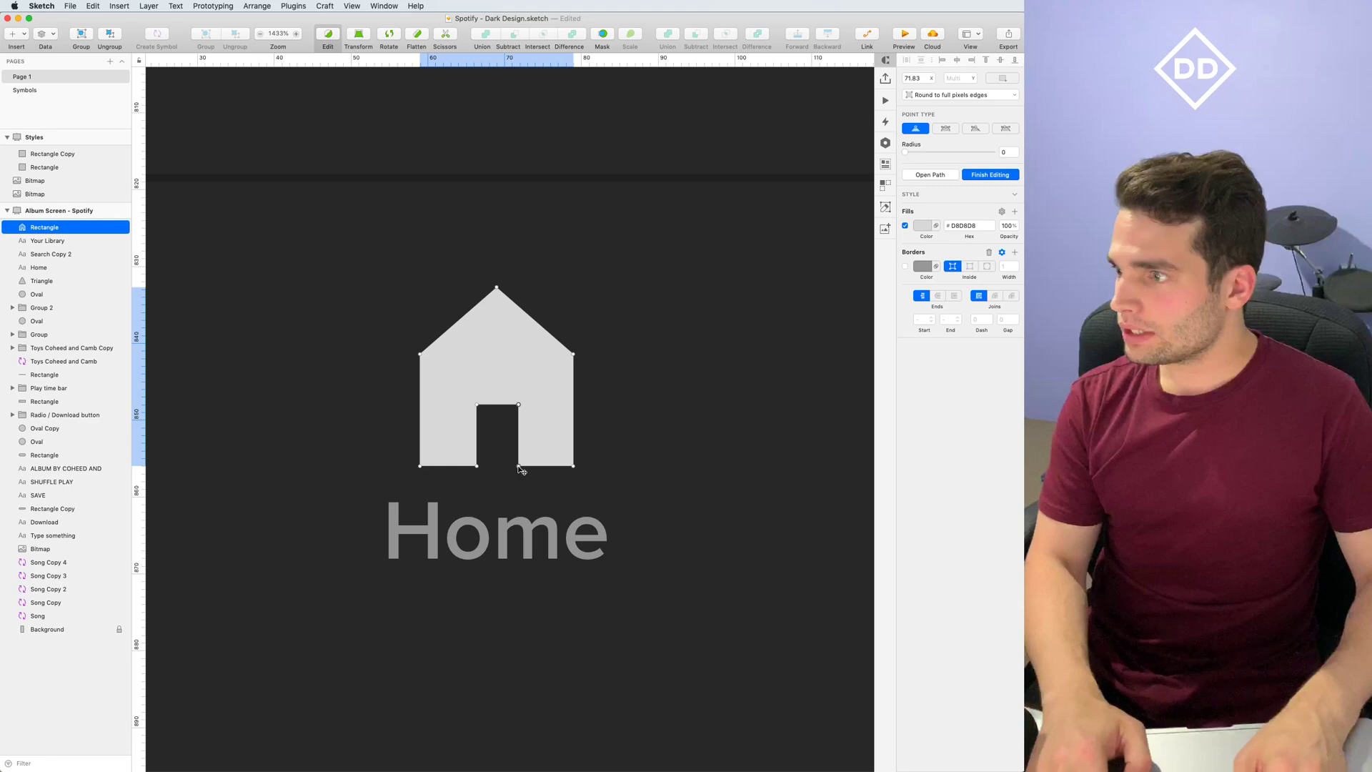
pyautogui.click(634, 475)
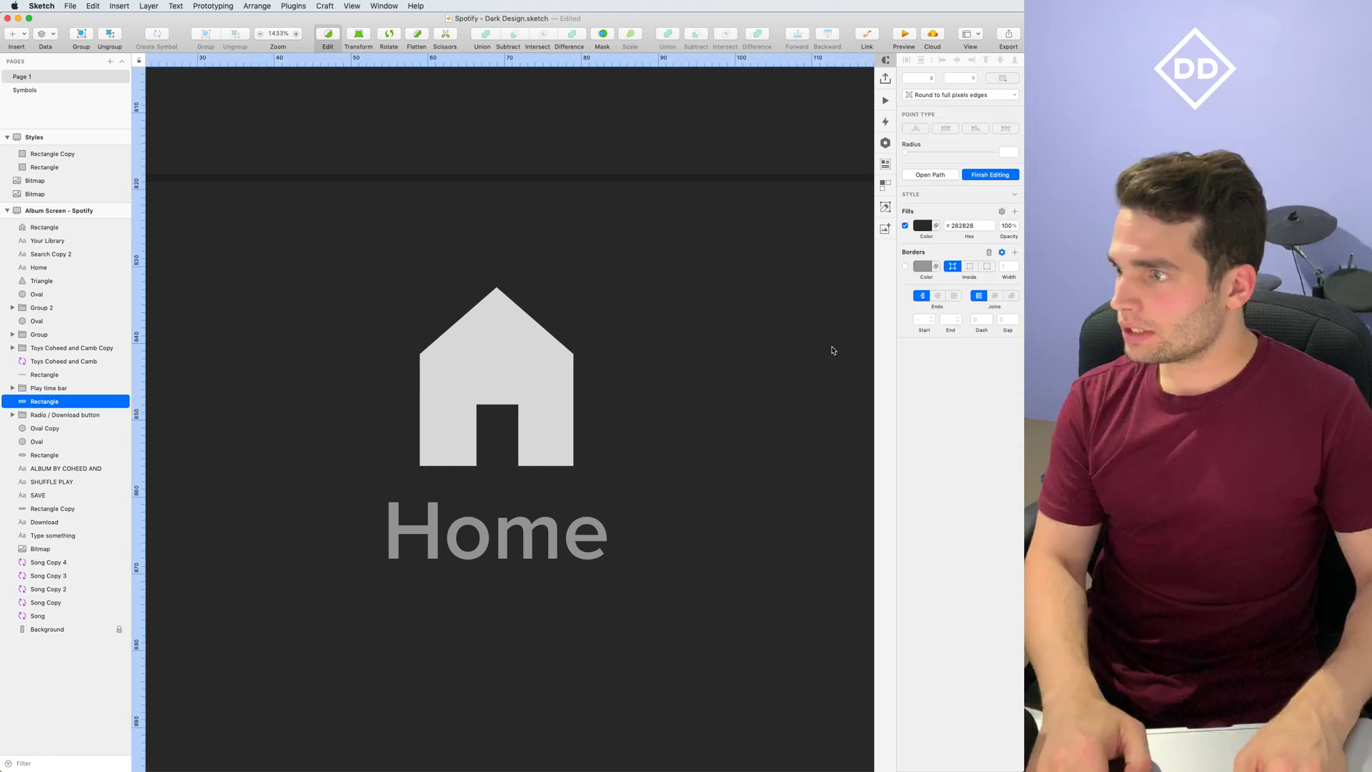
pyautogui.scroll(-3, 704, 366)
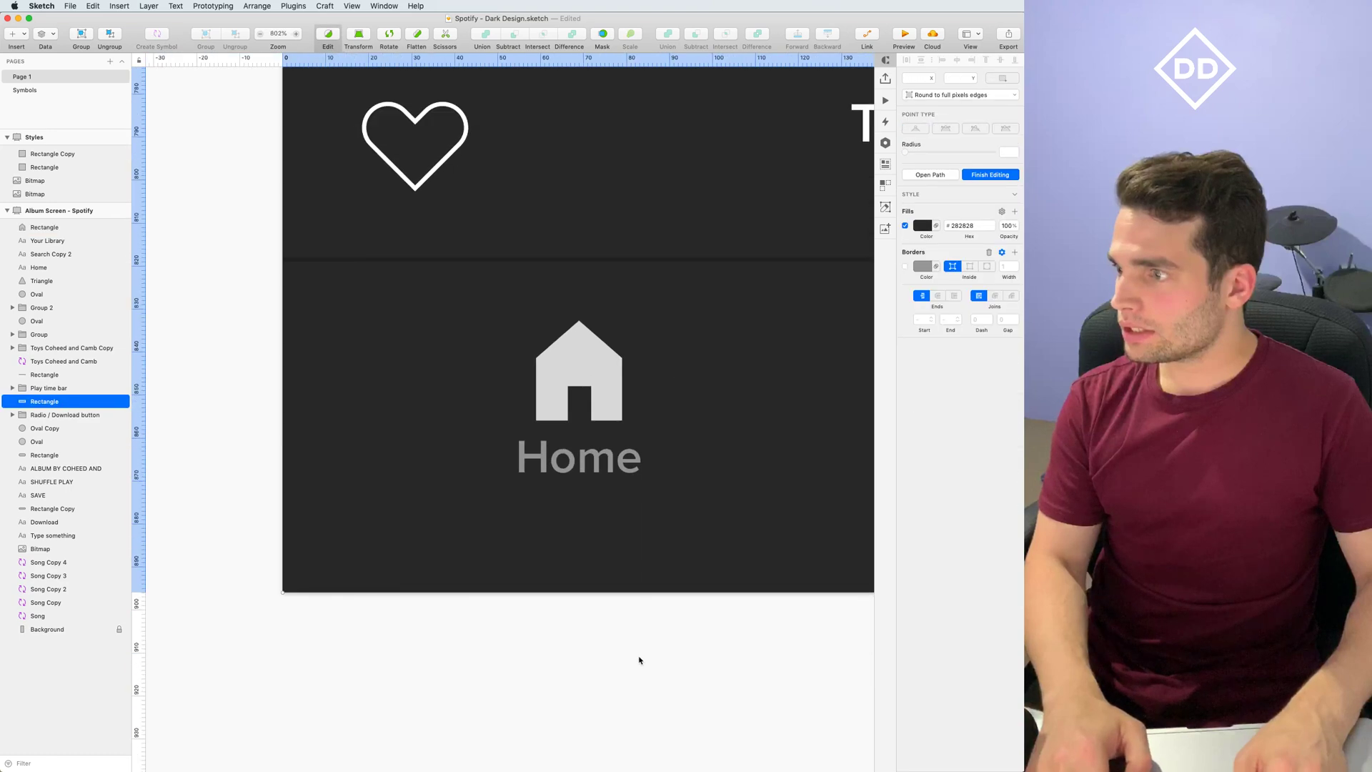
pyautogui.scroll(-5, 610, 638)
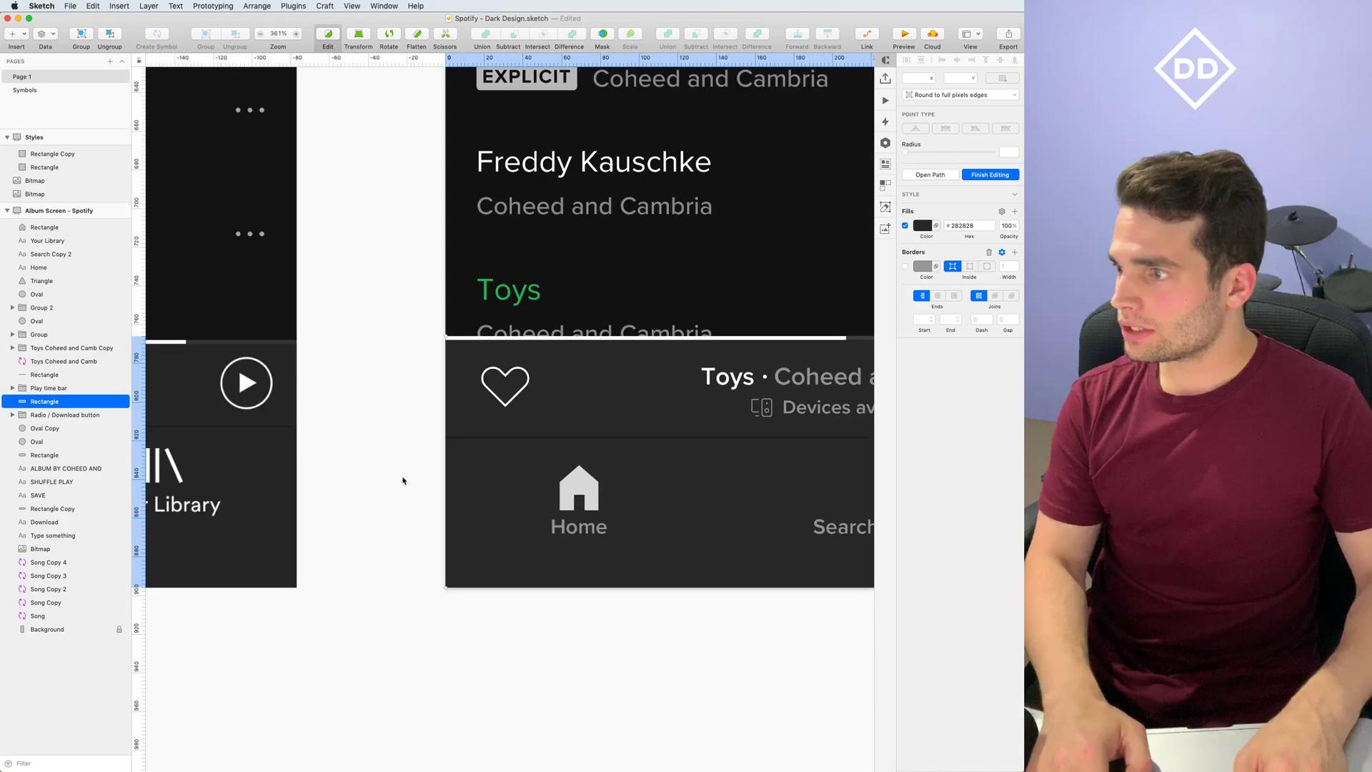
pyautogui.press('Escape')
# Turn off the house icon's fill and enable its 1-wide inside border
pyautogui.click(575, 493)
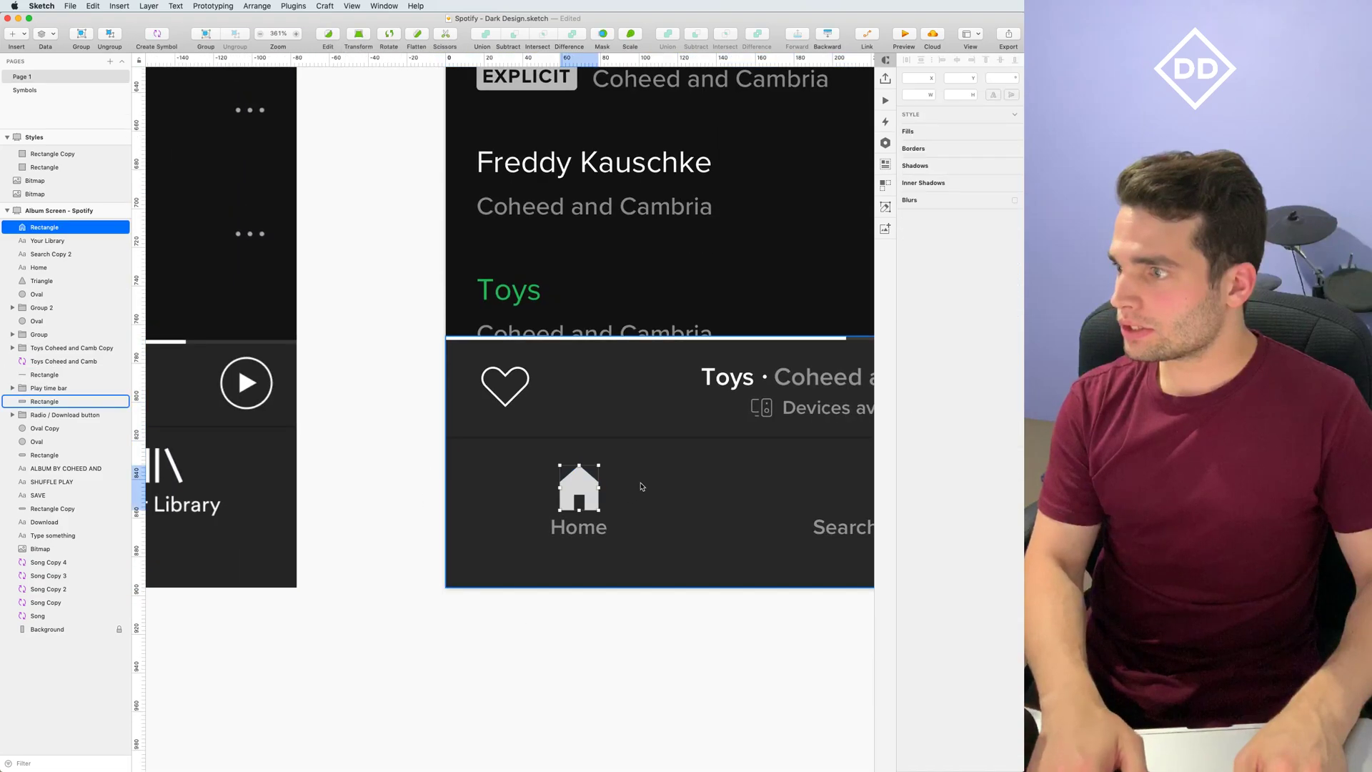
pyautogui.scroll(3, 657, 485)
pyautogui.click(905, 334)
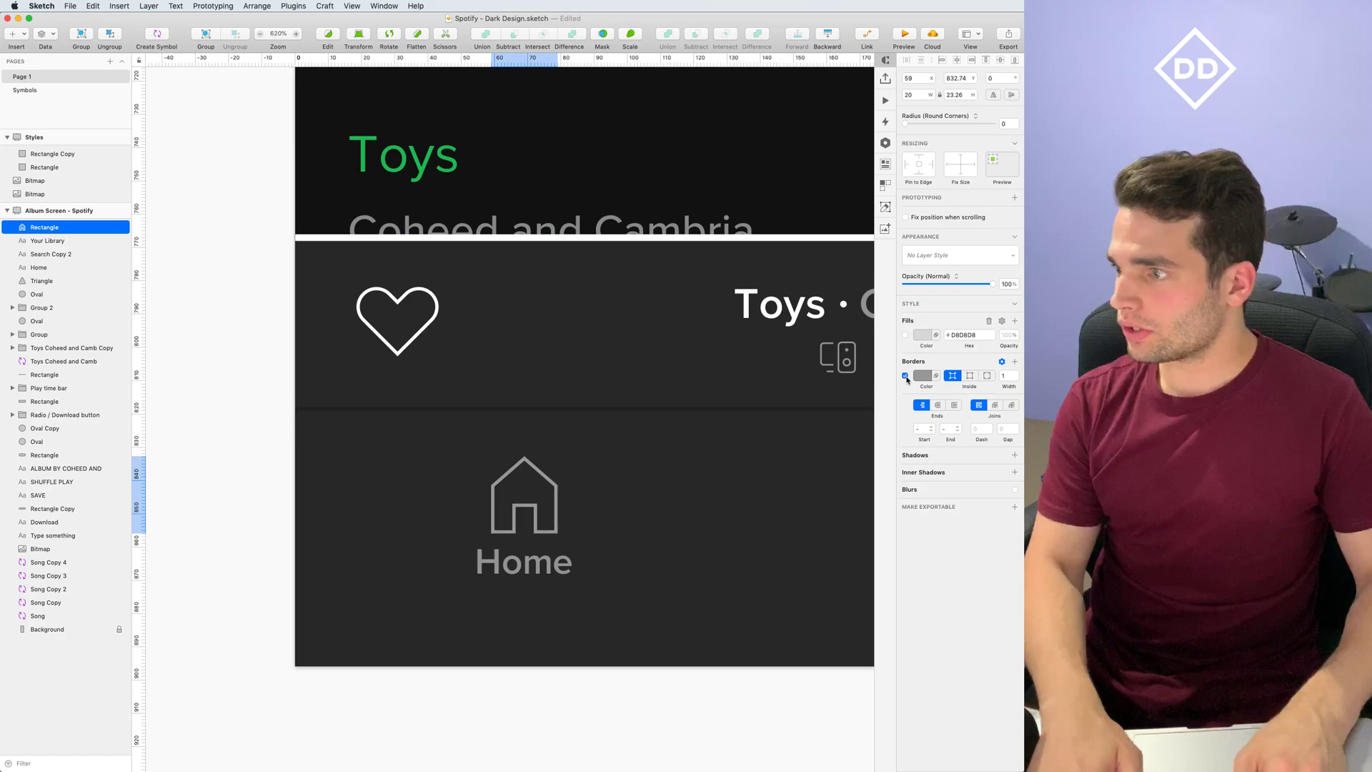
# Set the house icon's border colour to FFFFFF with reduced opacity to match the grey Home label
pyautogui.click(921, 377)
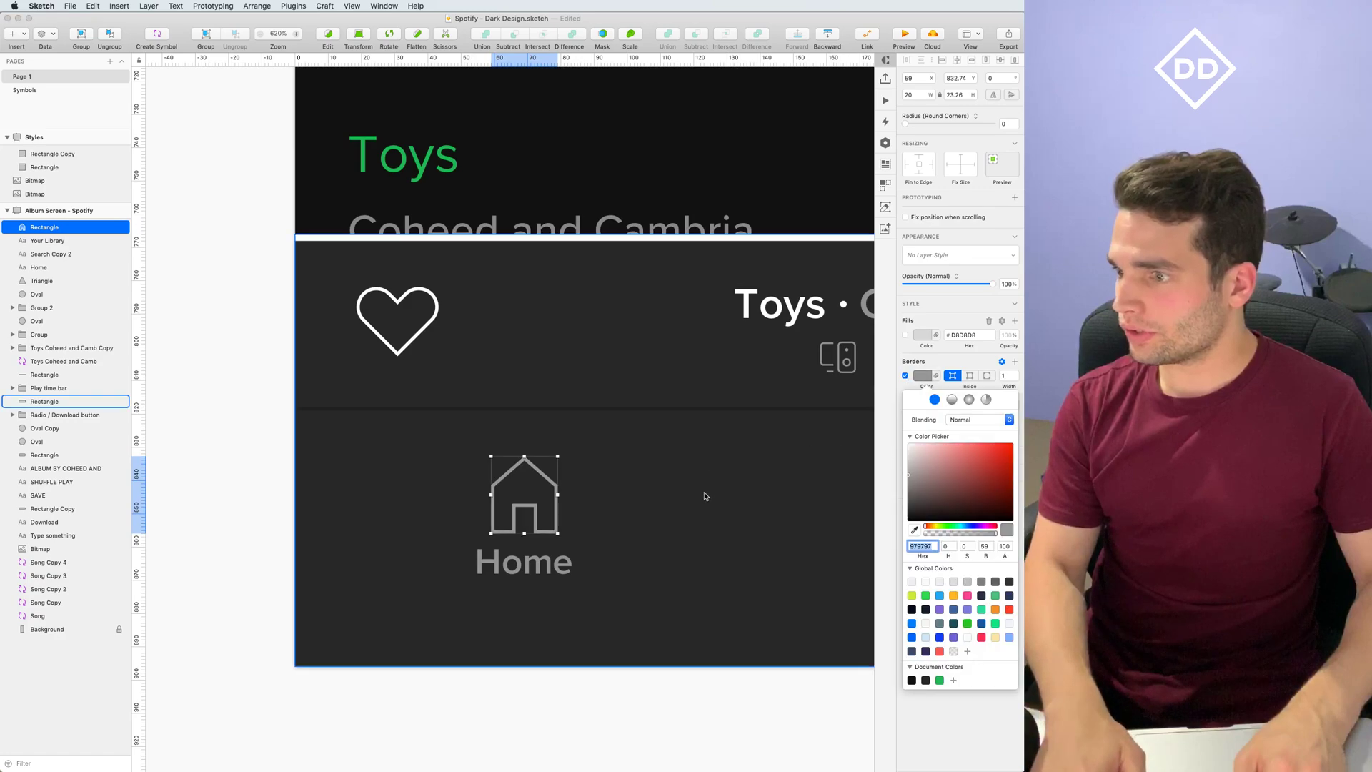
pyautogui.moveTo(913, 455); pyautogui.dragTo(907, 442)
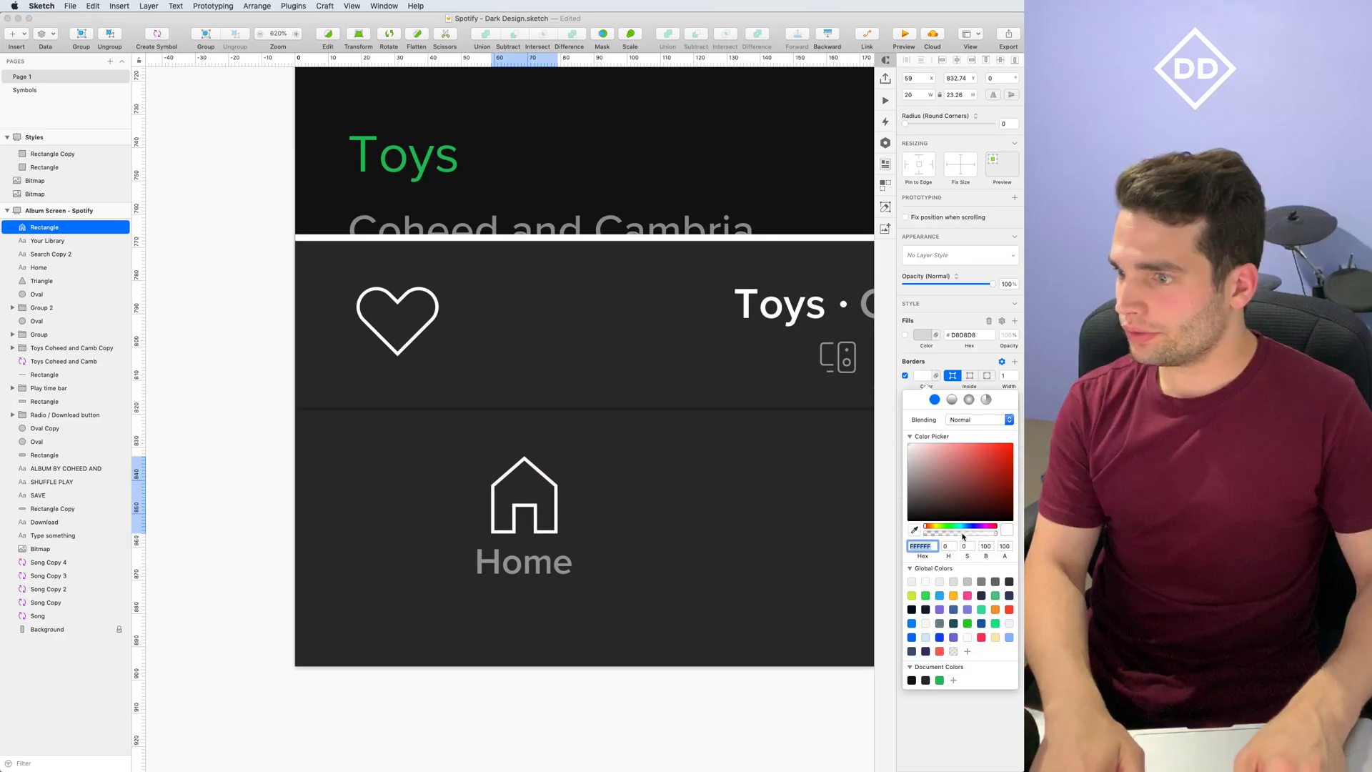
pyautogui.click(908, 387)
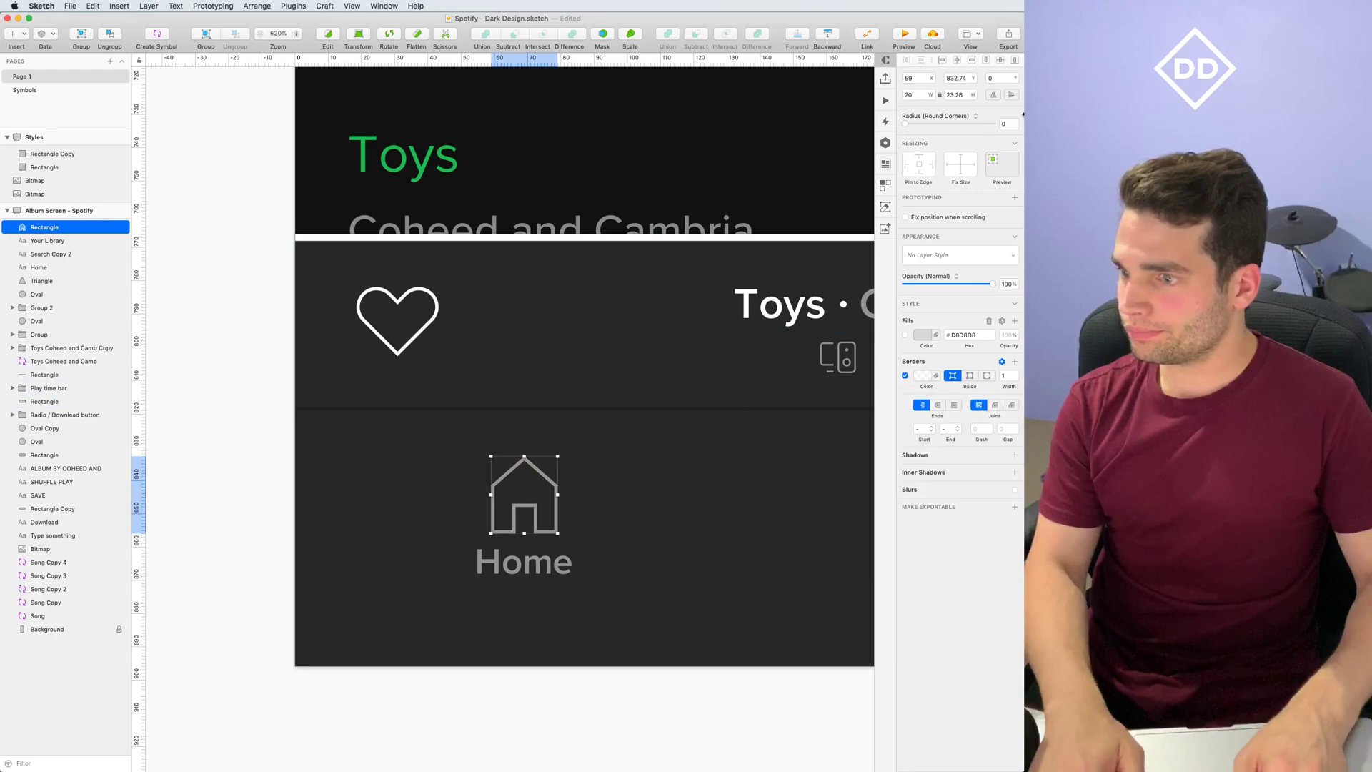
# Try a corner radius of 1 on the house icon and compare it with the reference Home icon
pyautogui.scroll(-10, 653, 644)
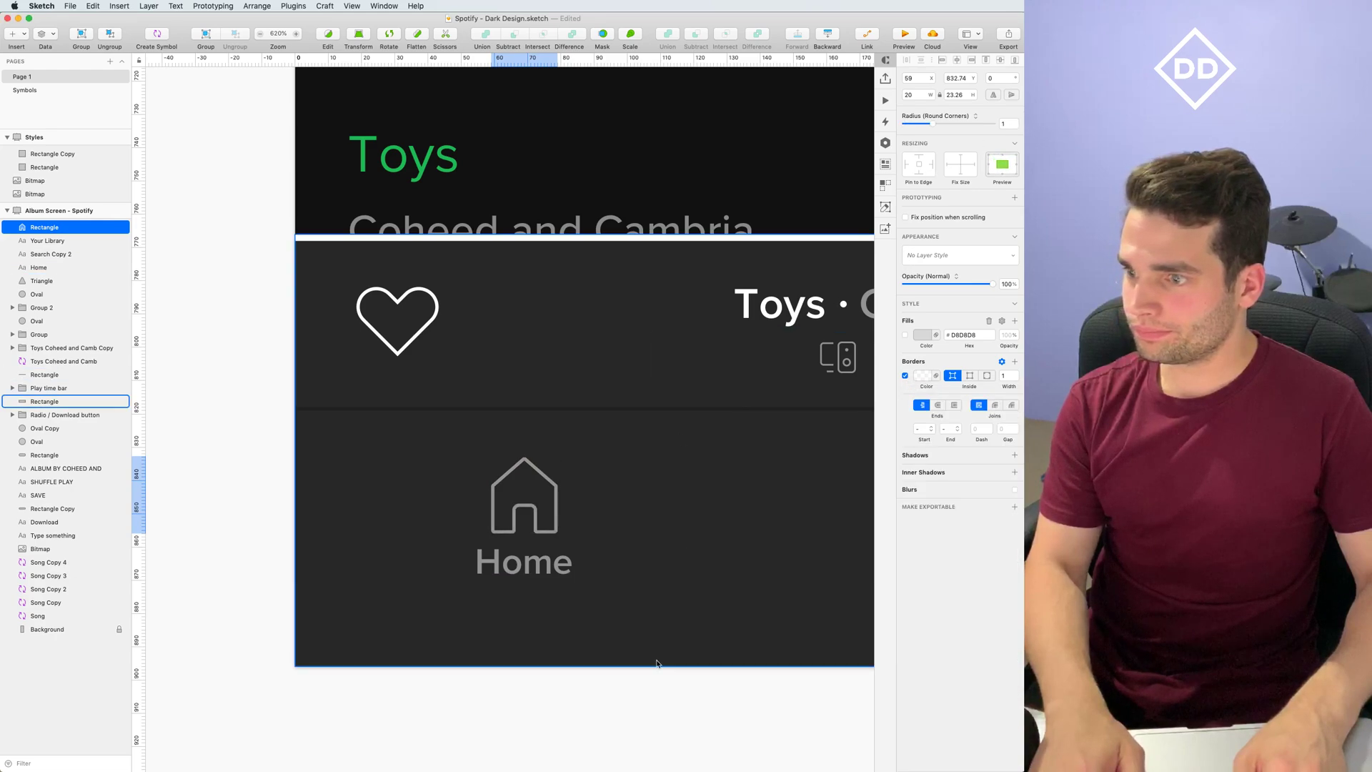
pyautogui.press('Escape')
pyautogui.hscroll(-10, 777, 577)
pyautogui.scroll(-3, 778, 577)
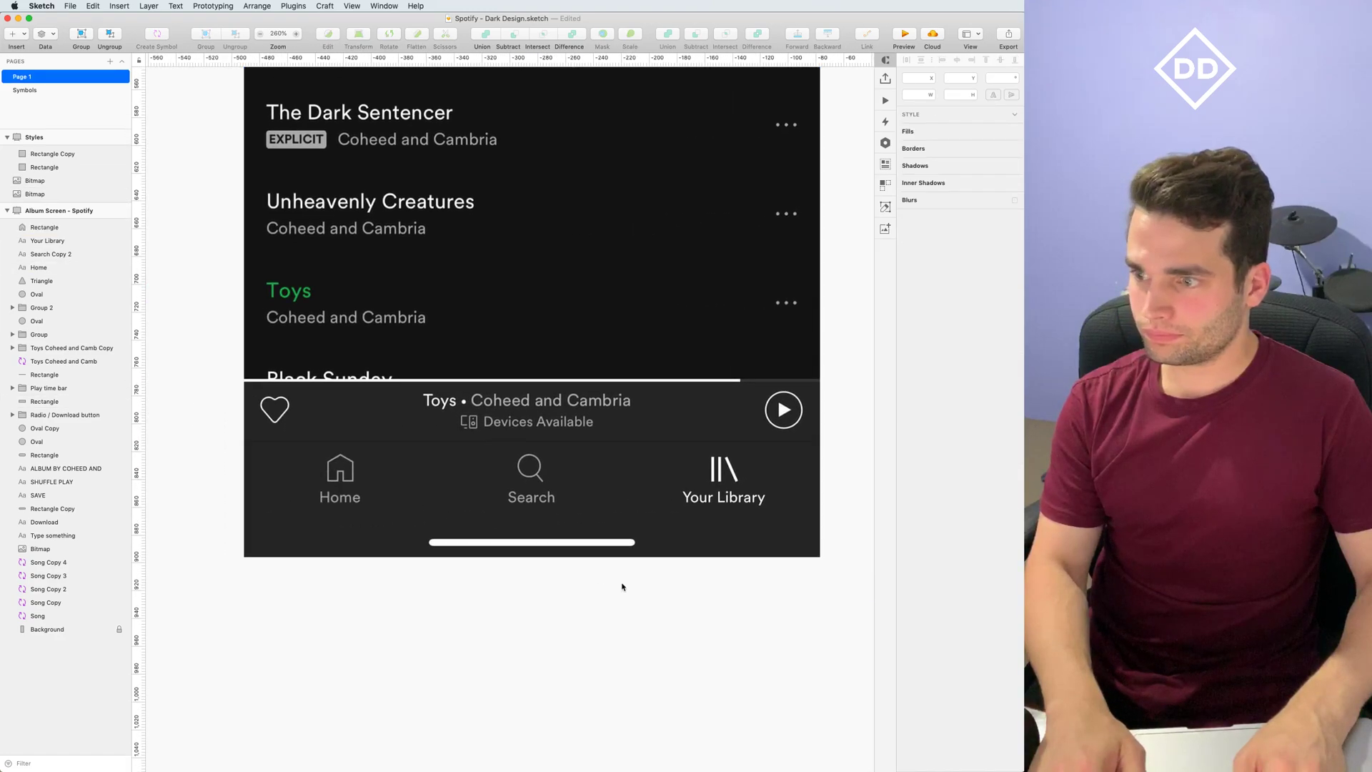
pyautogui.hscroll(15, 598, 577)
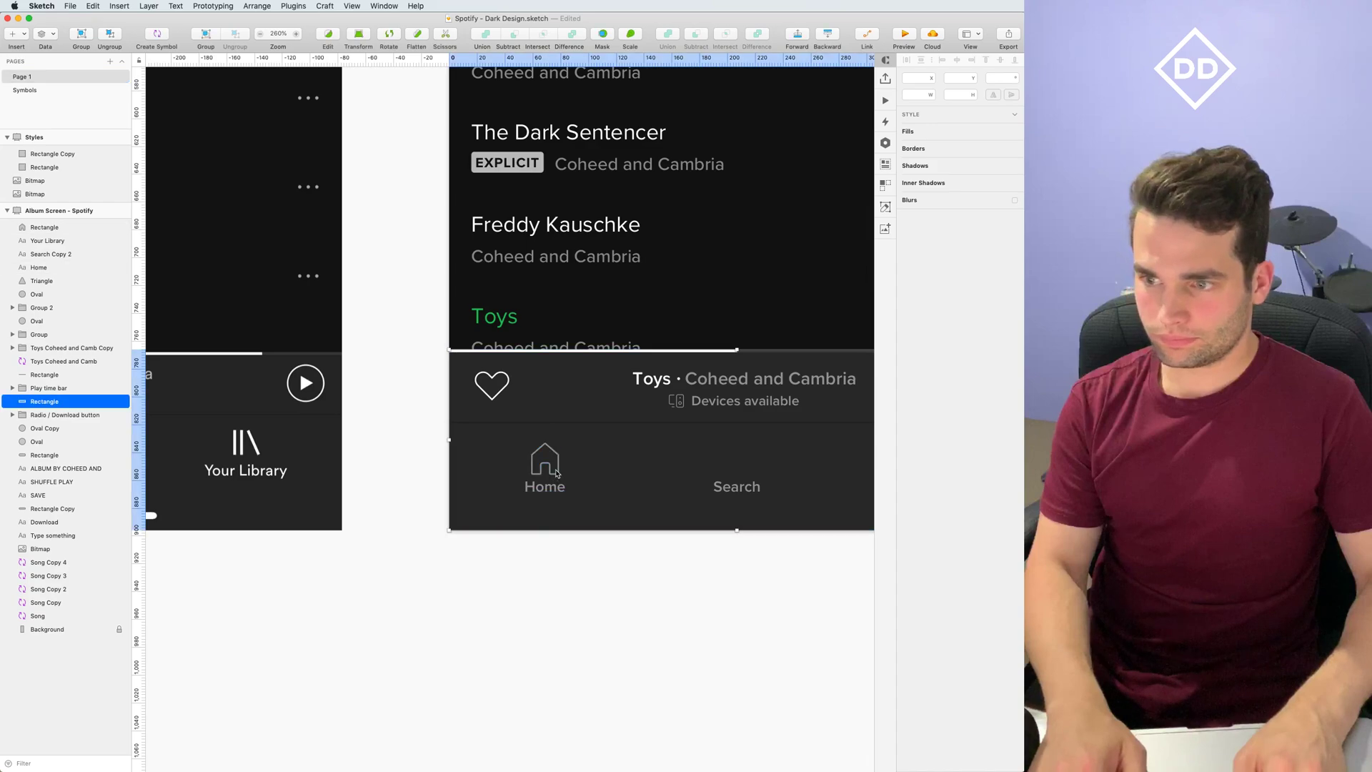
# Set the house icon's corner radius back to 0 and compare it with the reference navigation bar
pyautogui.click(551, 469)
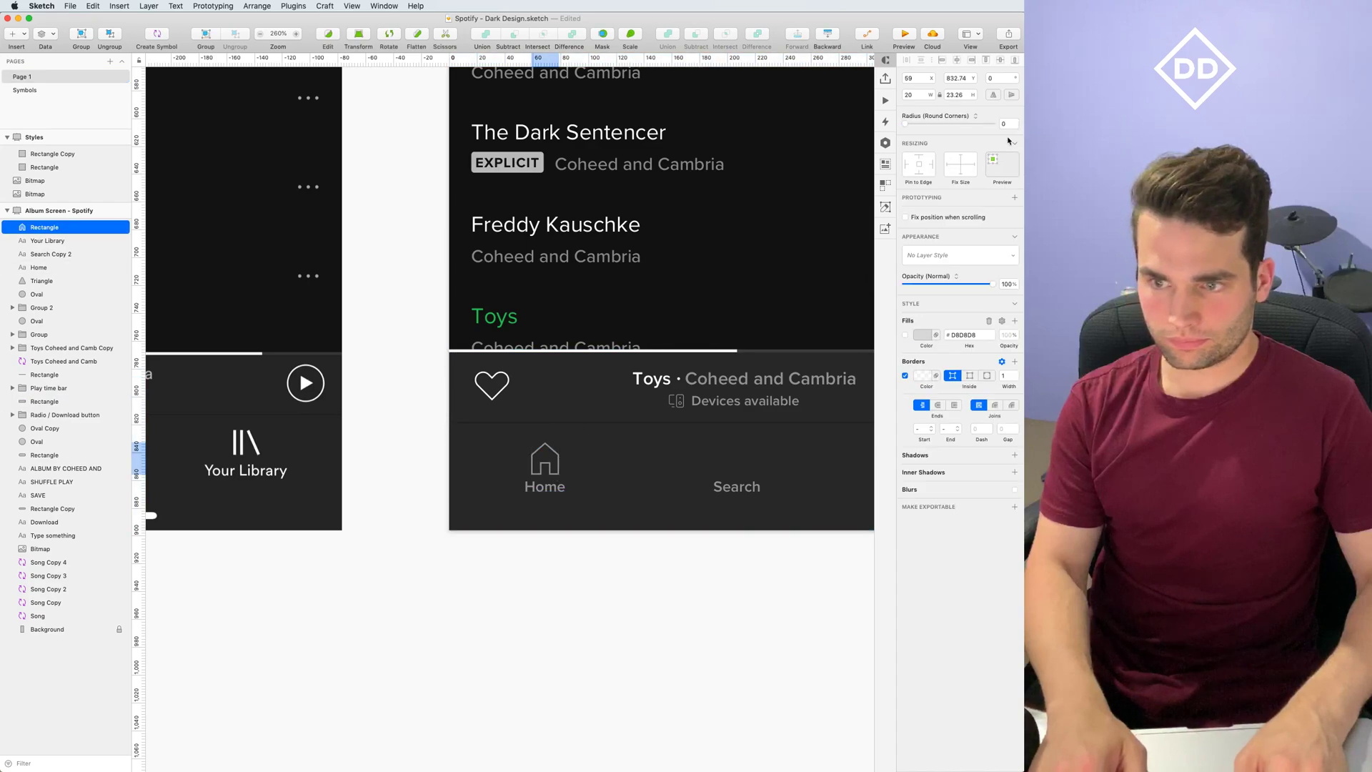
pyautogui.click(634, 591)
pyautogui.hscroll(-5, 564, 601)
pyautogui.scroll(-3, 830, 591)
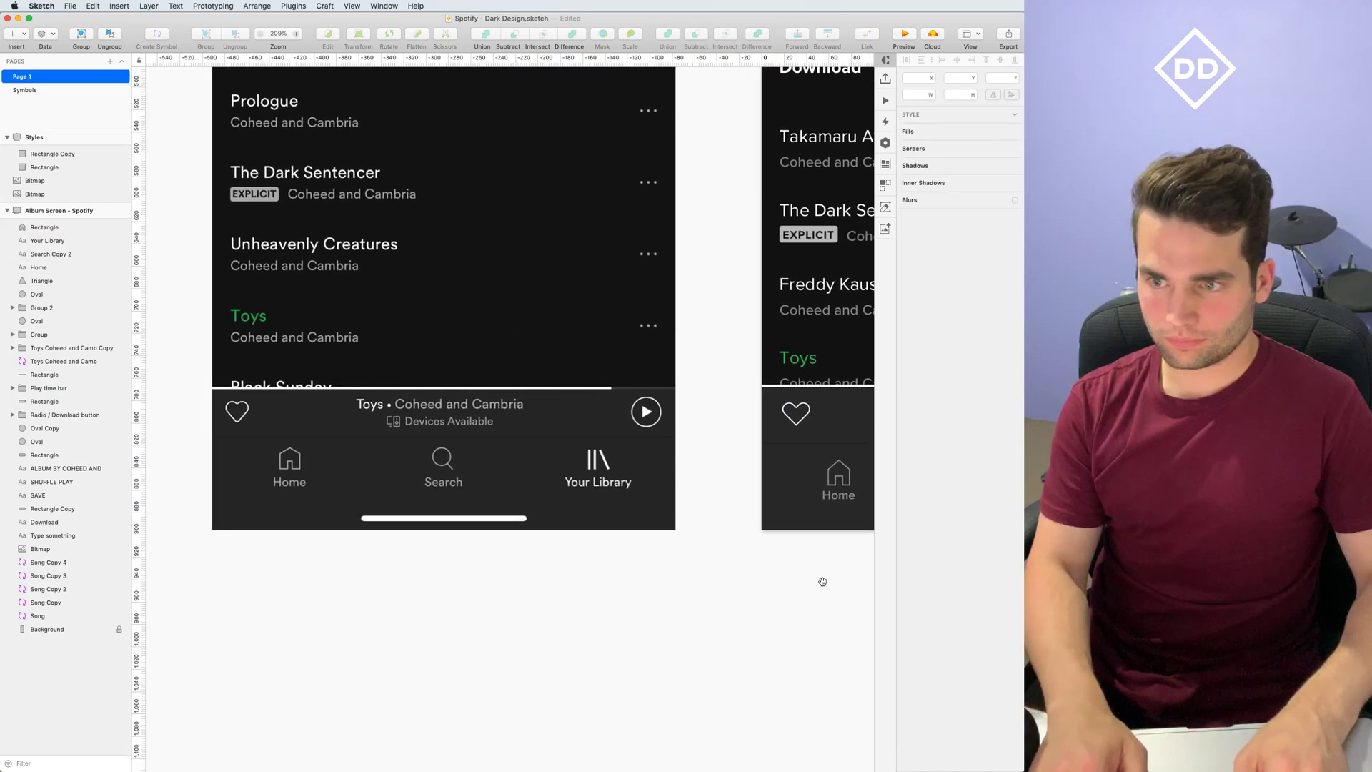
pyautogui.hscroll(10, 823, 581)
pyautogui.scroll(10, 606, 567)
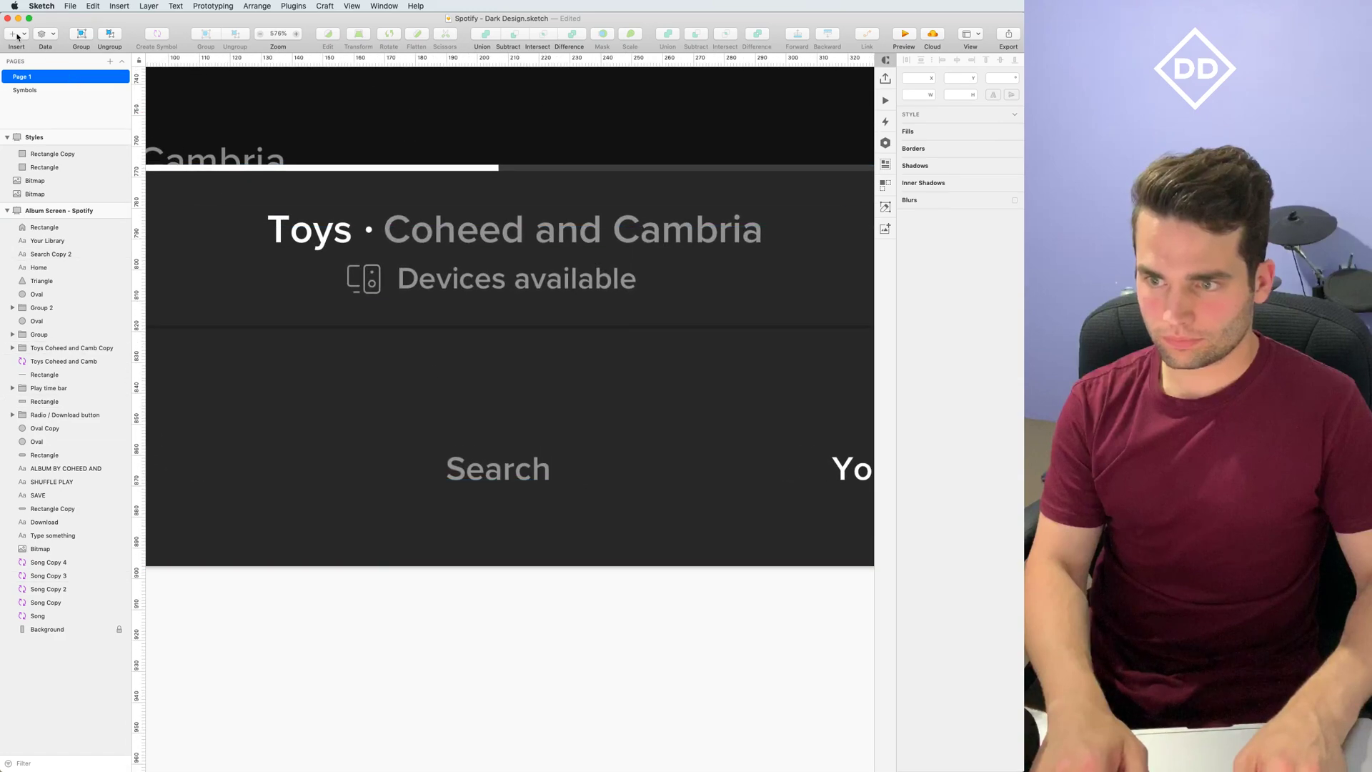
pyautogui.click(15, 34)
pyautogui.moveTo(41, 49)
pyautogui.click(151, 63)
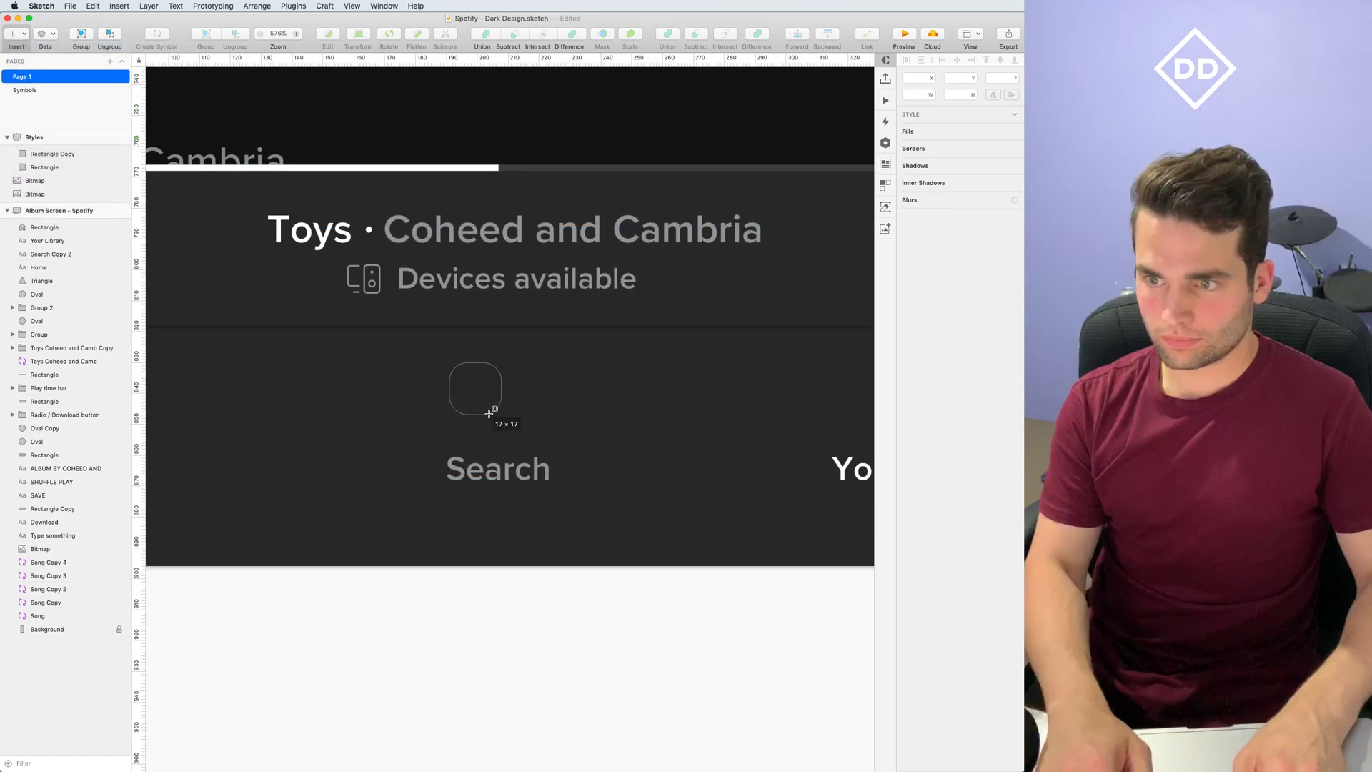
pyautogui.moveTo(496, 419); pyautogui.dragTo(496, 419)
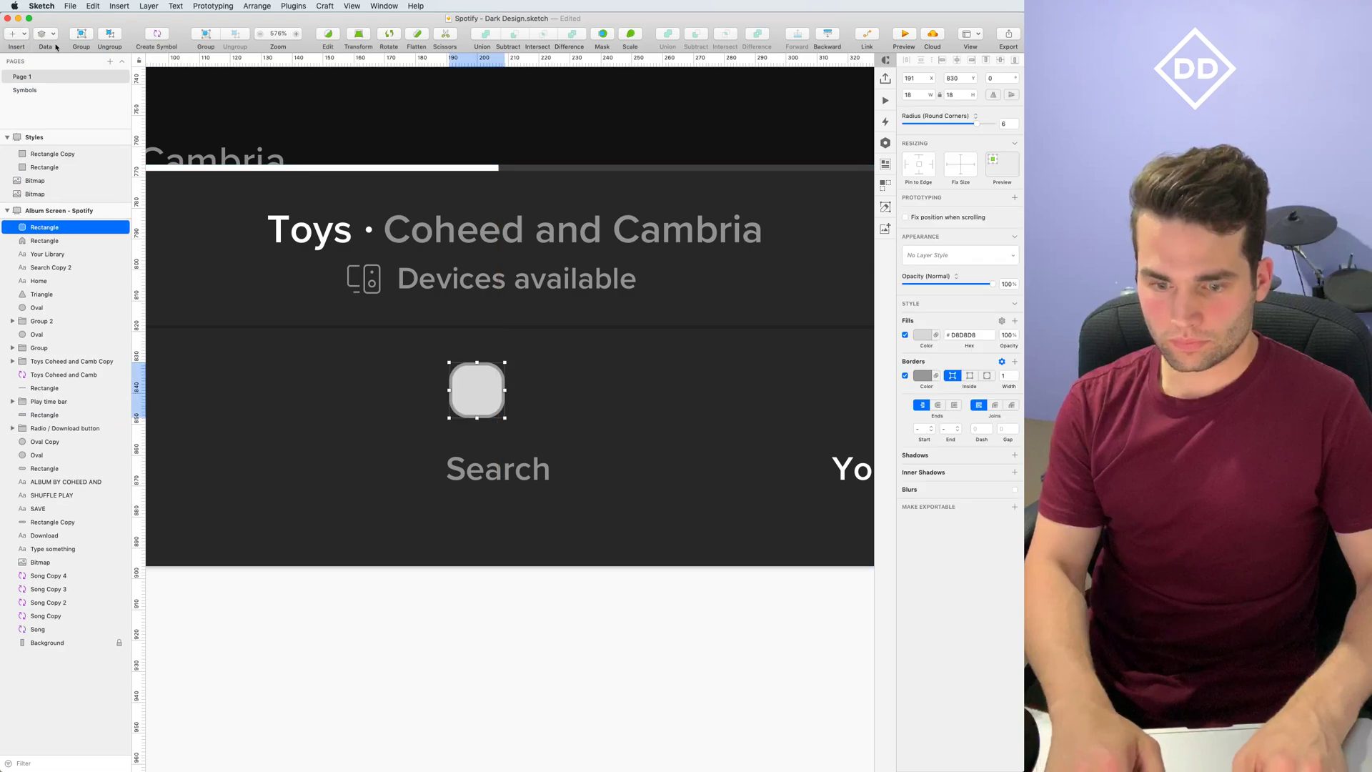
pyautogui.press('BackSpace')
# Draw a circle about 19 × 19 above the Search label as the magnifier's lens
pyautogui.click(16, 35)
pyautogui.moveTo(34, 52)
pyautogui.click(151, 61)
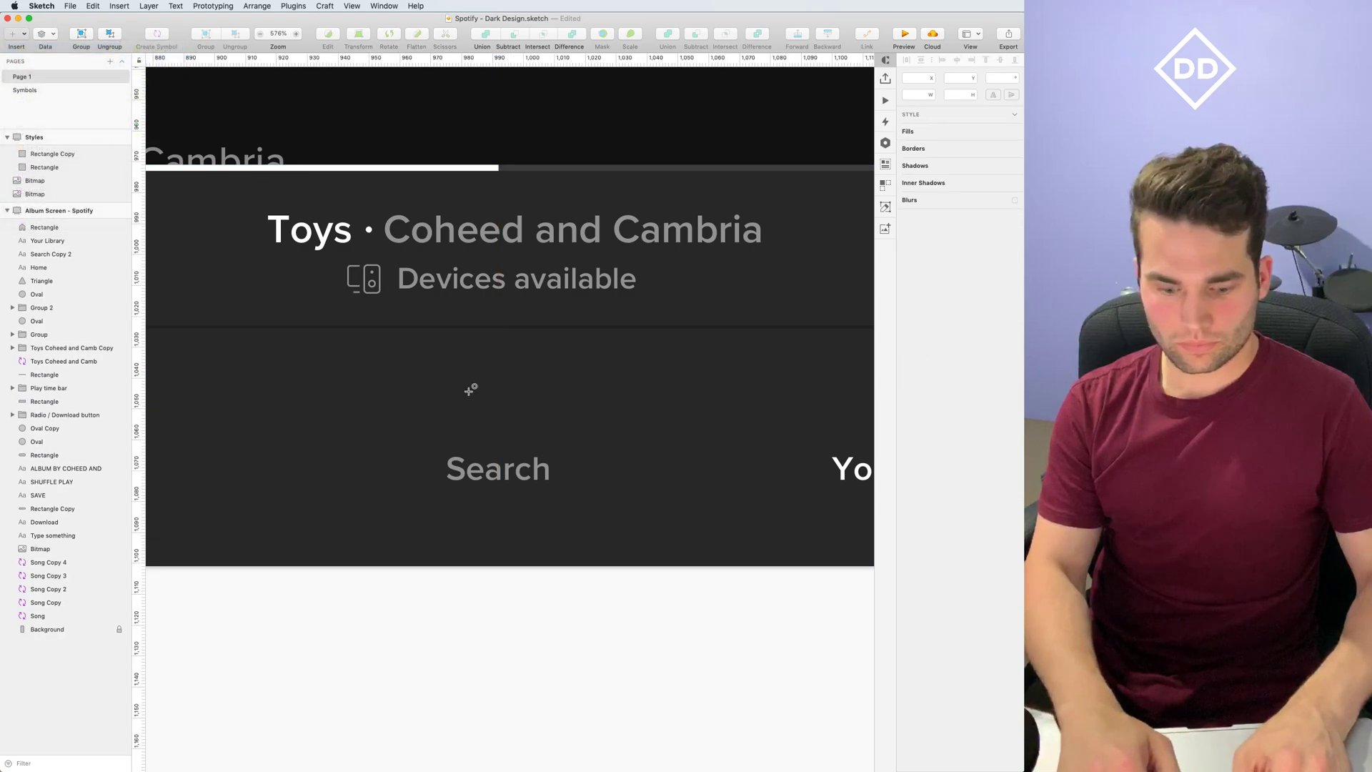
pyautogui.moveTo(513, 405); pyautogui.dragTo(499, 390)
pyautogui.scroll(-2, 521, 428)
pyautogui.scroll(3, 521, 429)
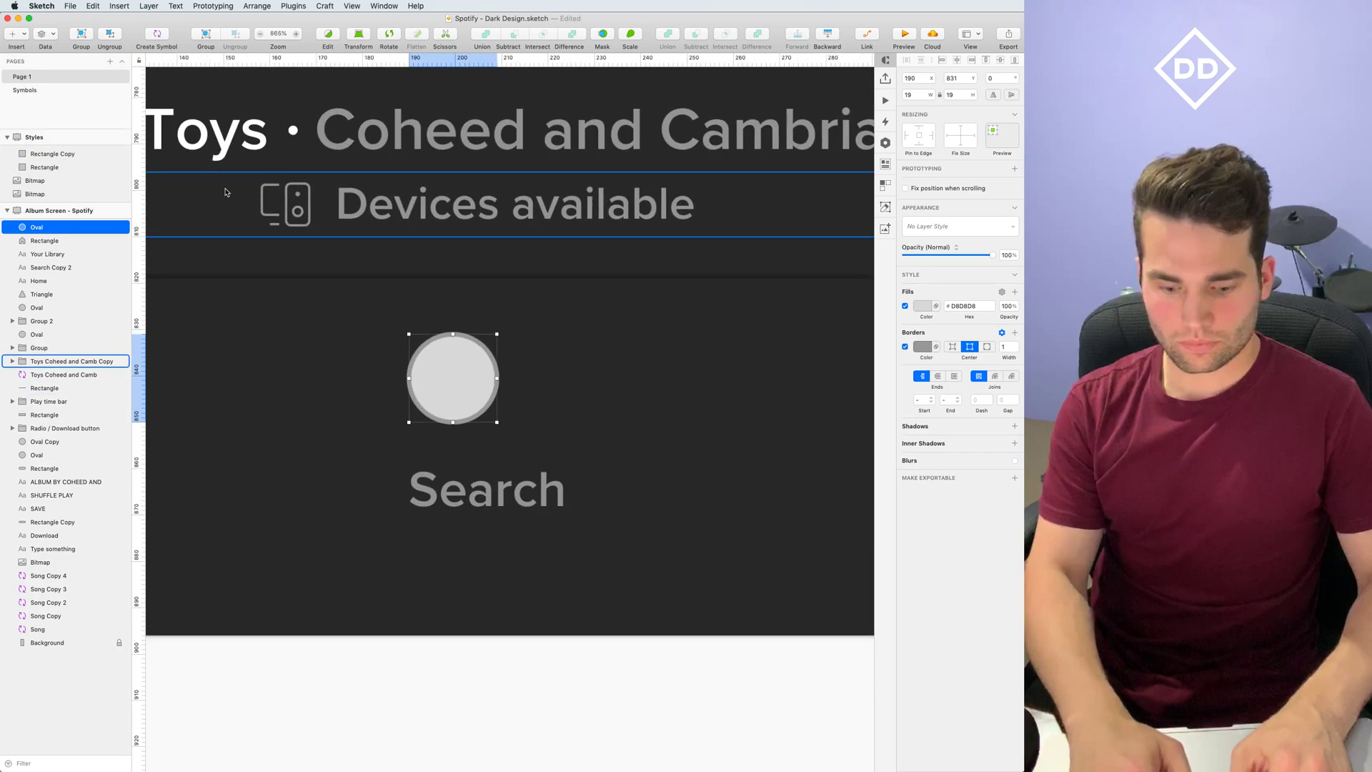
# Draw a diagonal handle line about 12 long, colour its border FFFFFF, and position it against the circle's lower-right edge
pyautogui.click(16, 35)
pyautogui.moveTo(40, 51)
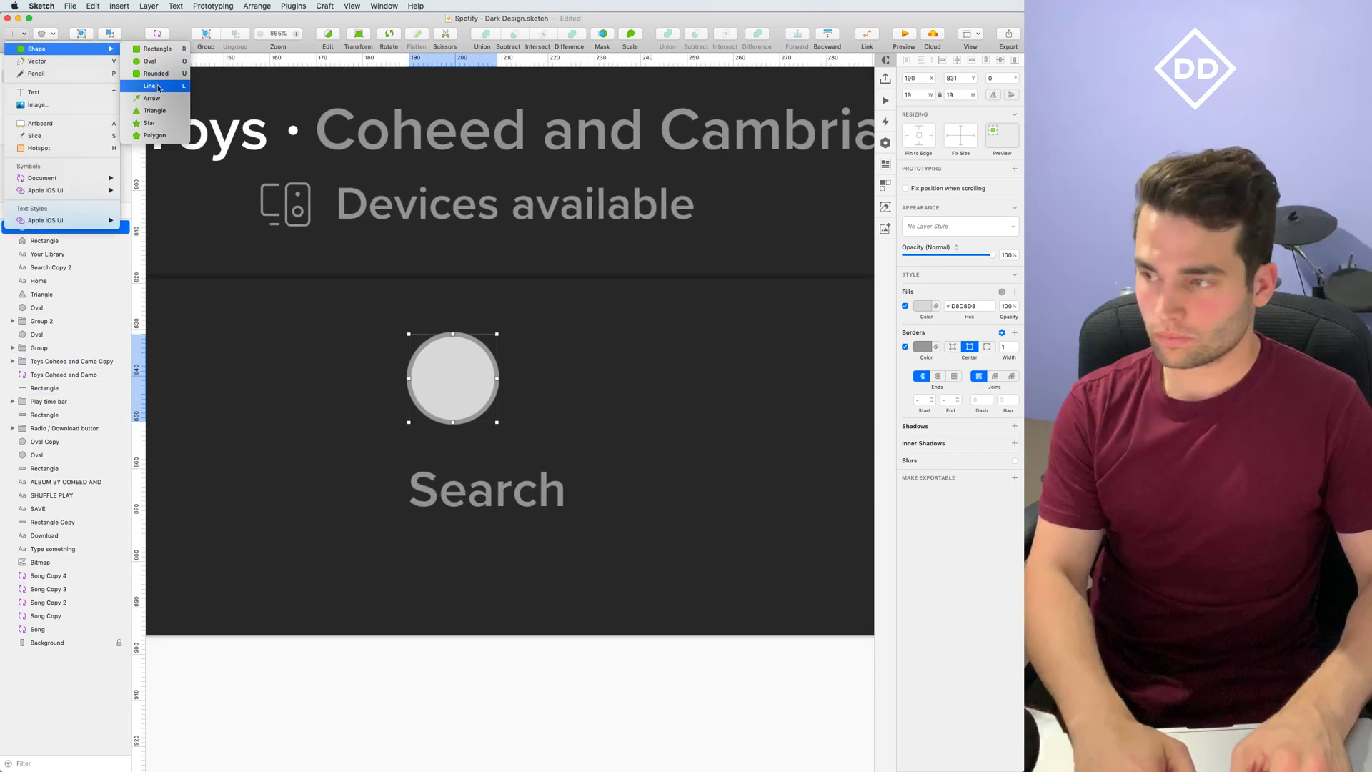
pyautogui.click(151, 61)
pyautogui.moveTo(481, 393); pyautogui.dragTo(521, 430)
pyautogui.click(922, 312)
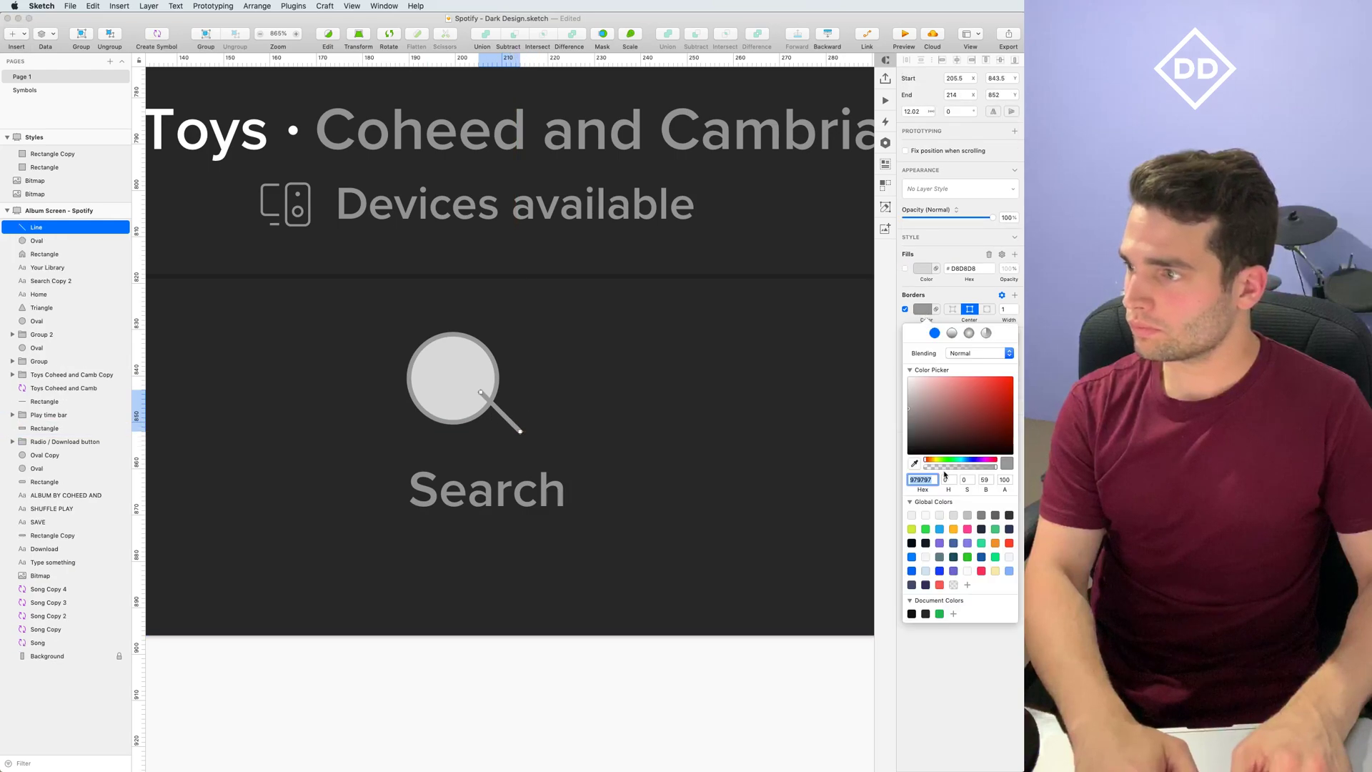
pyautogui.click(841, 288)
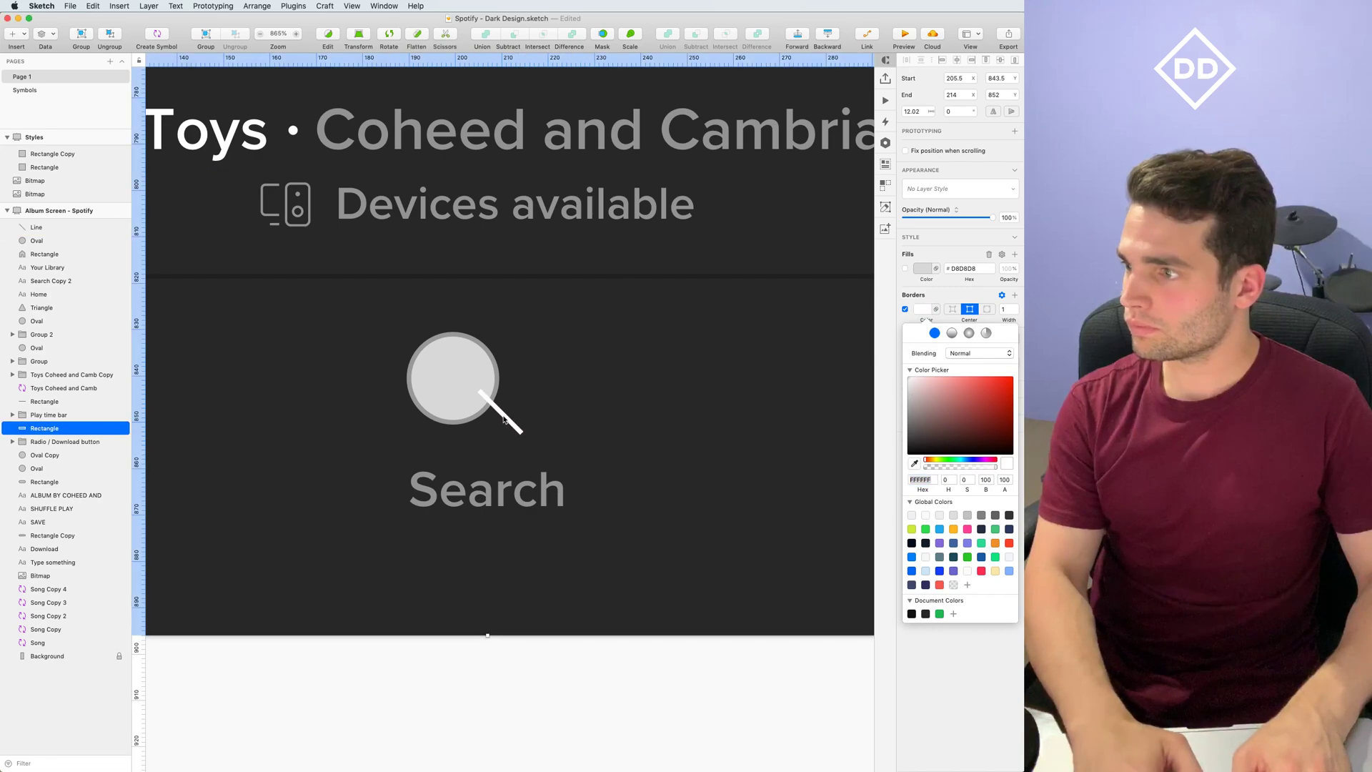
pyautogui.click(506, 423)
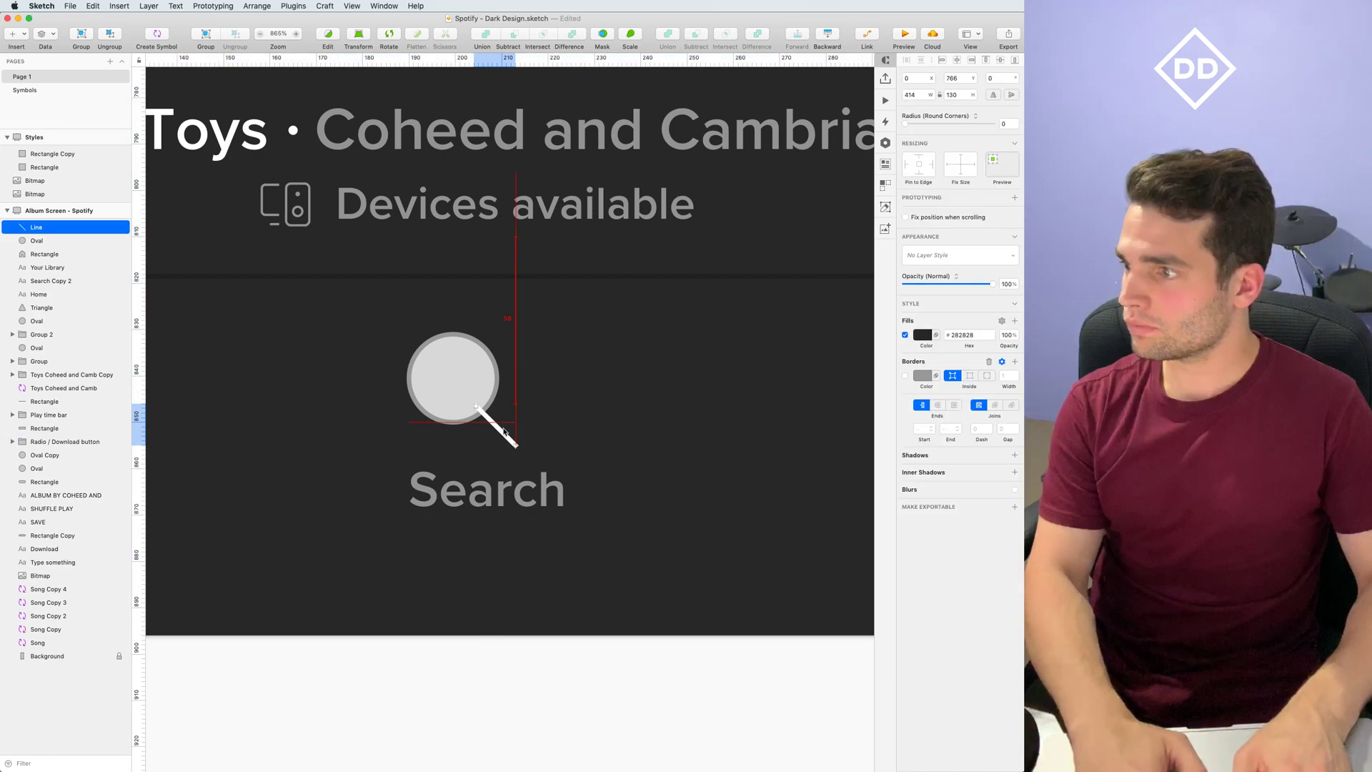
pyautogui.moveTo(504, 432); pyautogui.dragTo(496, 416)
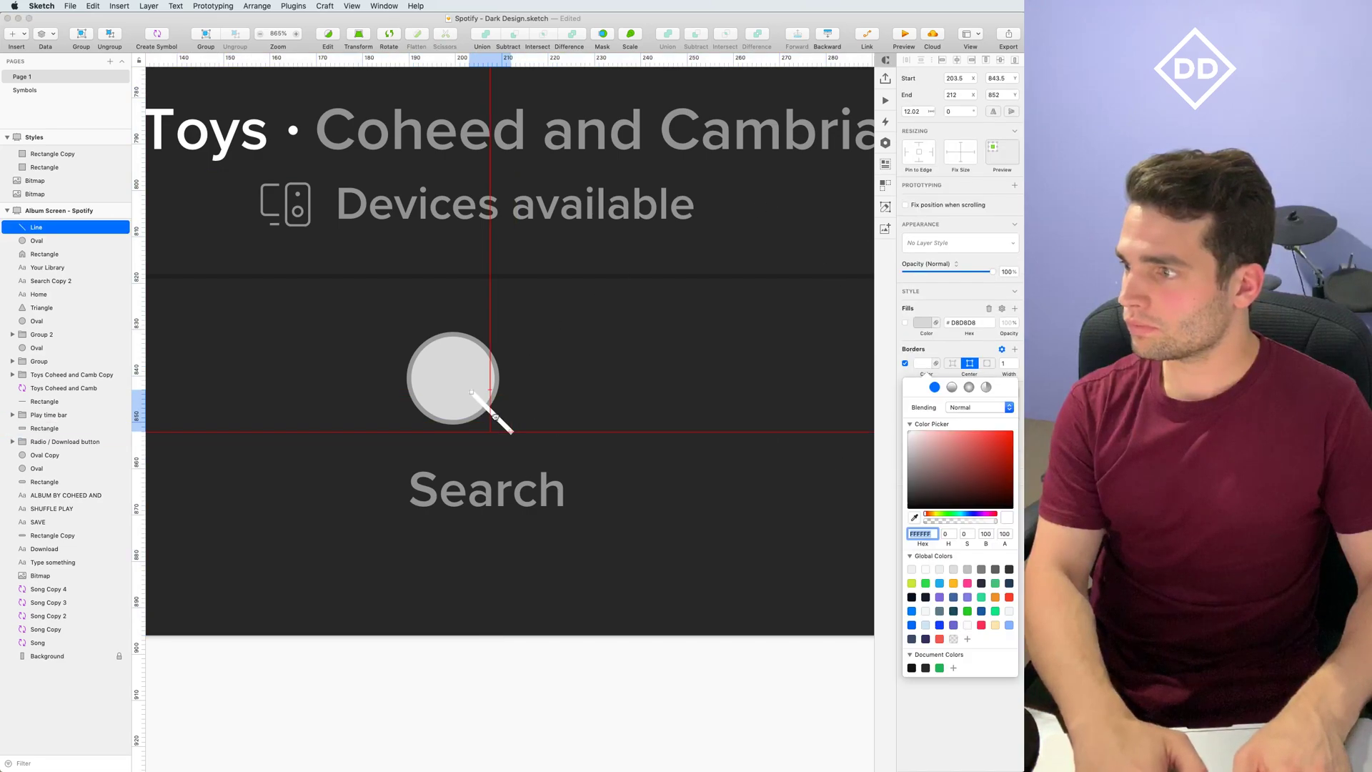
# Union the handle line and circle into one shape with no fill and an FFFFFF border
pyautogui.keyDown('shift'); pyautogui.click(479, 371); pyautogui.keyUp('shift')
pyautogui.press('alt+super+u')
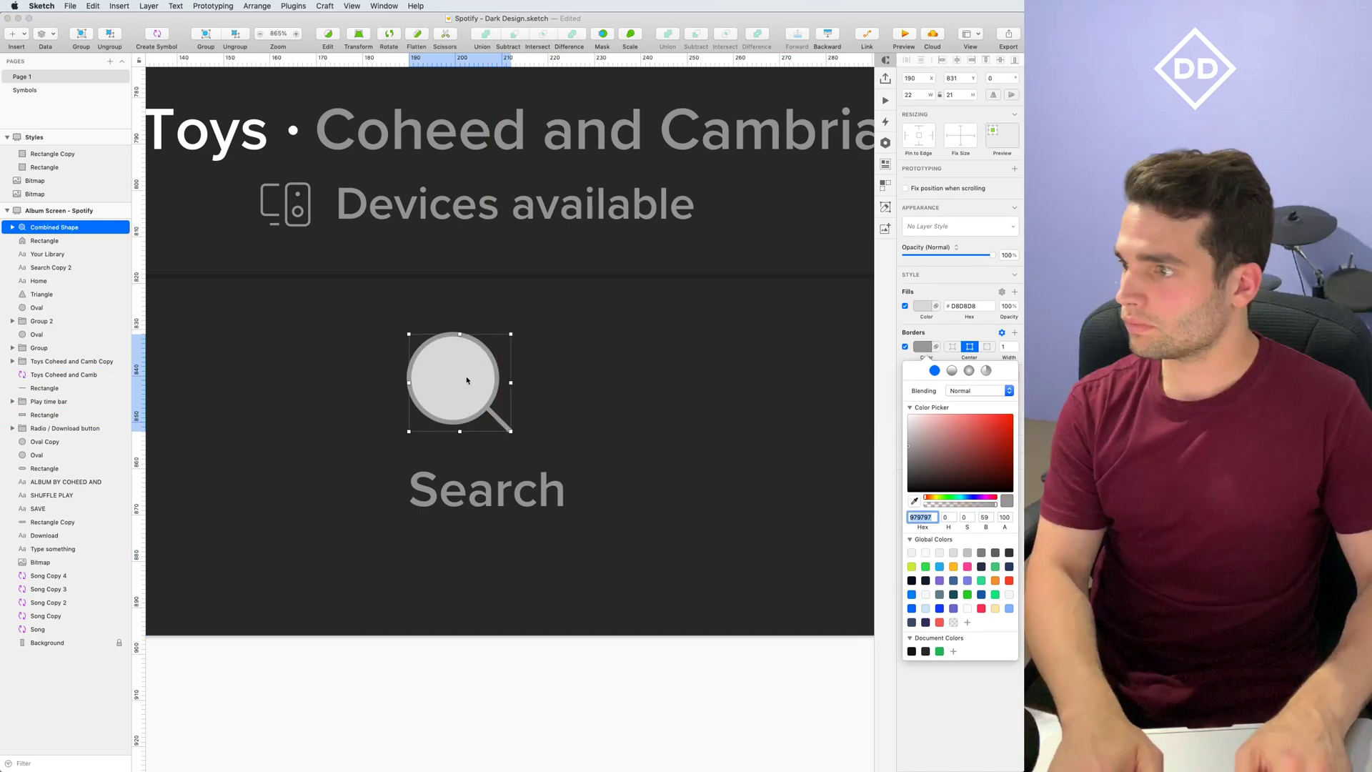
pyautogui.click(905, 306)
pyautogui.click(905, 306)
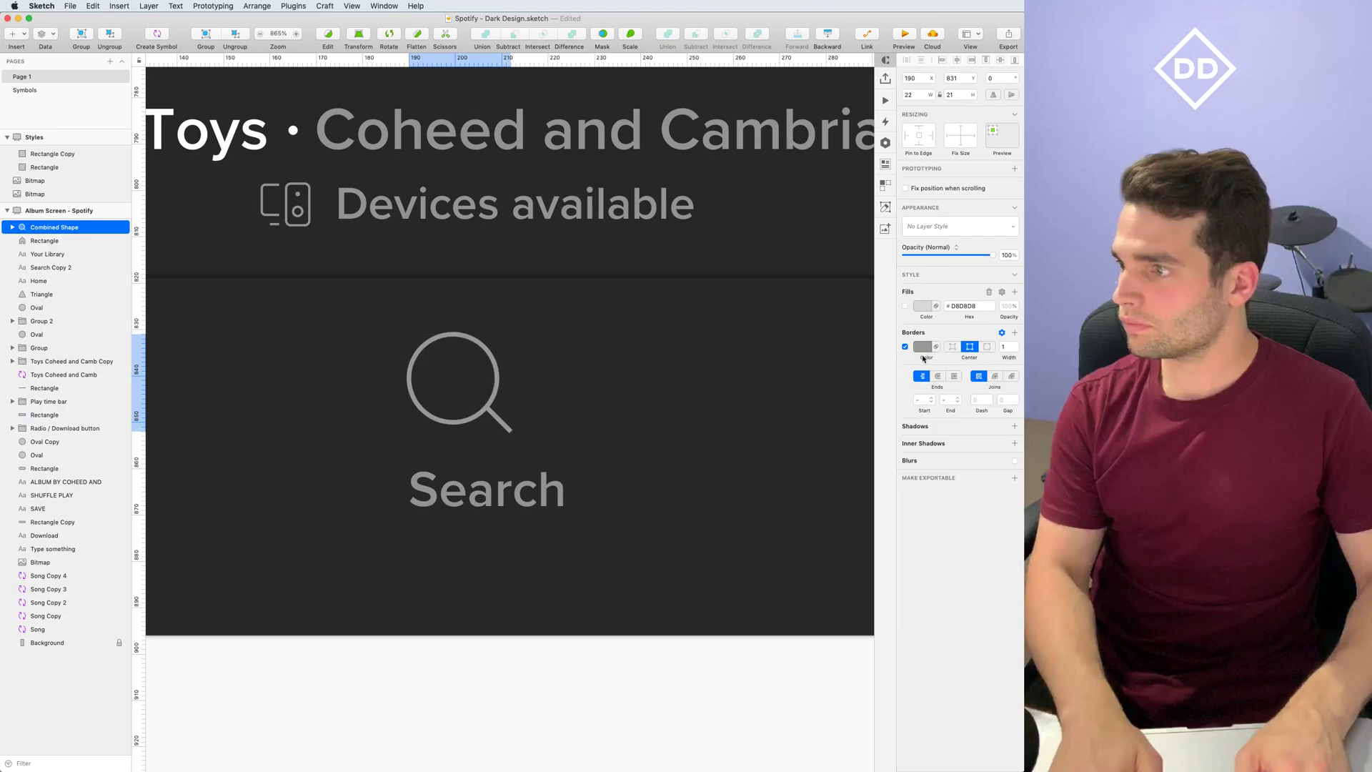
pyautogui.click(923, 347)
pyautogui.click(974, 600)
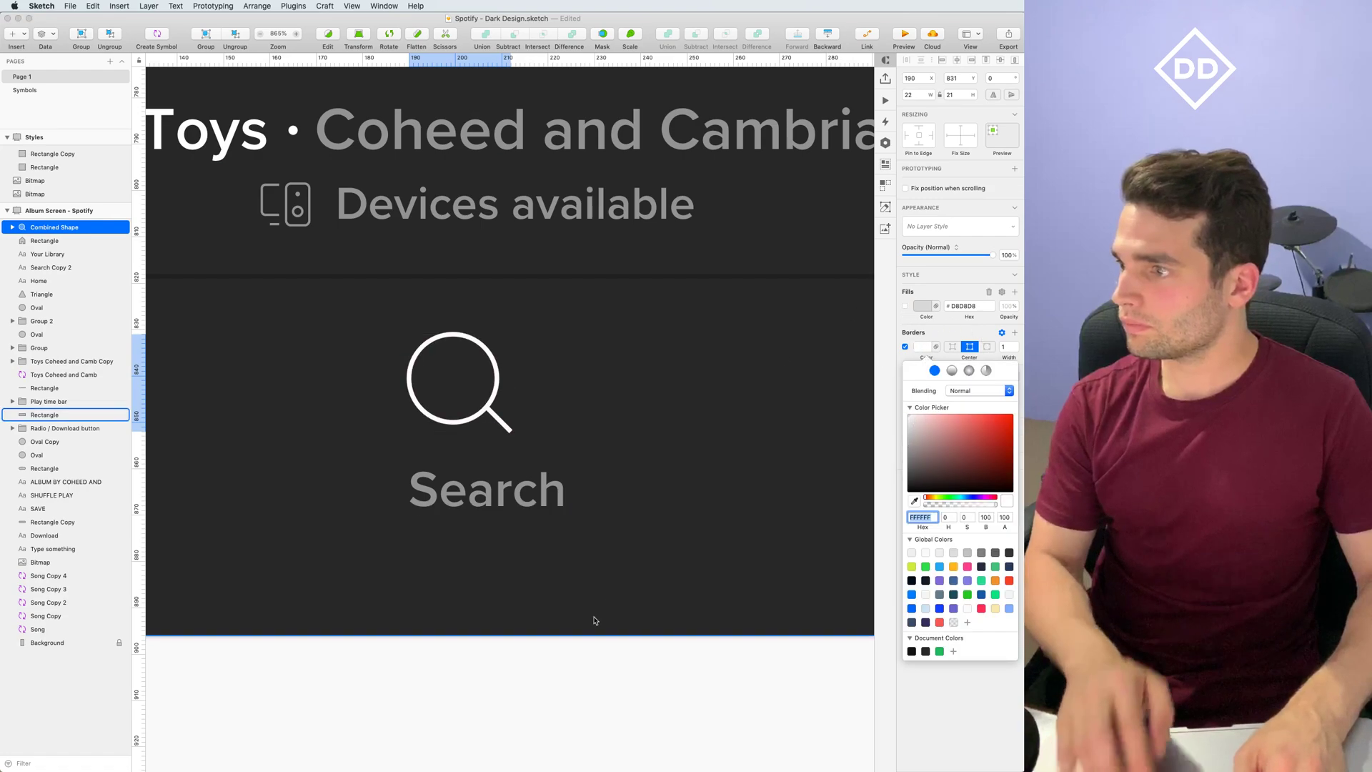
pyautogui.press('Escape')
# Give the search icon's border round ends and round joins
pyautogui.click(491, 444)
pyautogui.scroll(6, 493, 439)
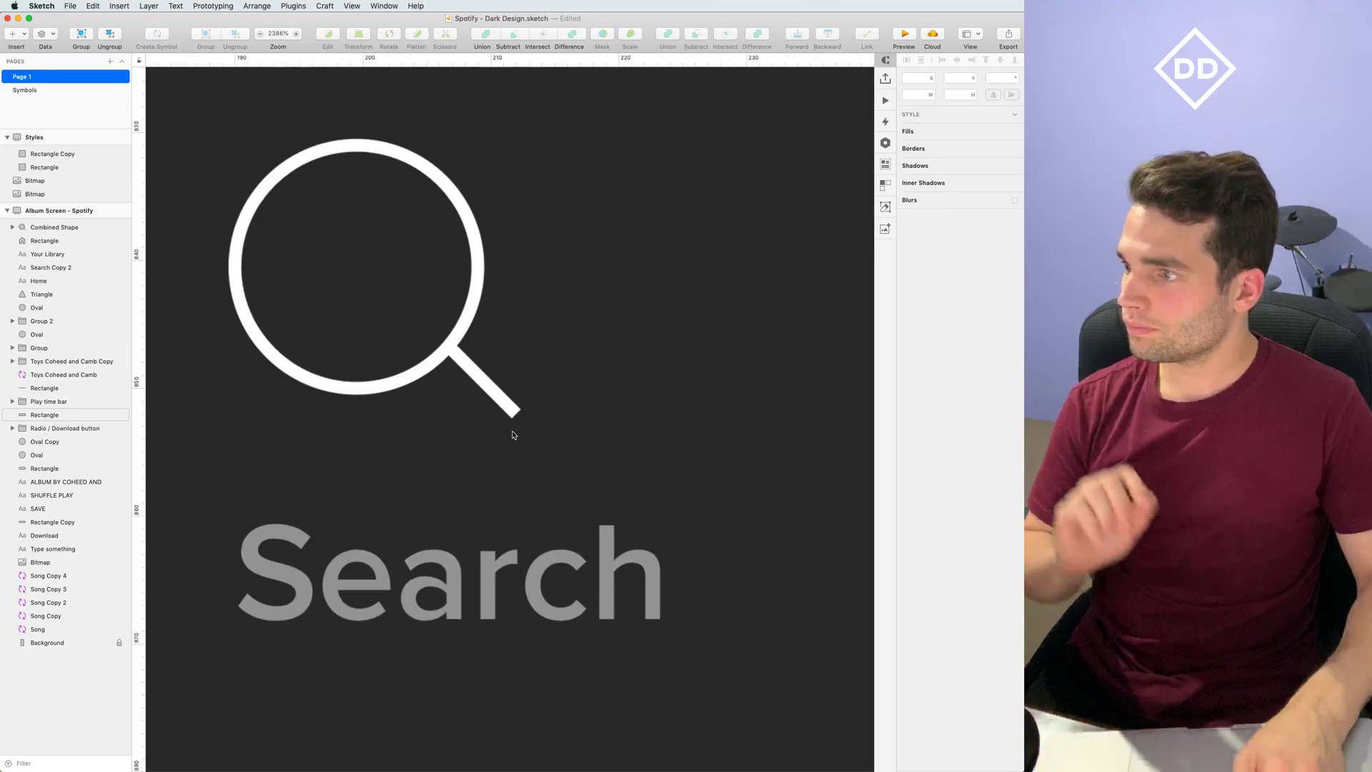
pyautogui.click(516, 420)
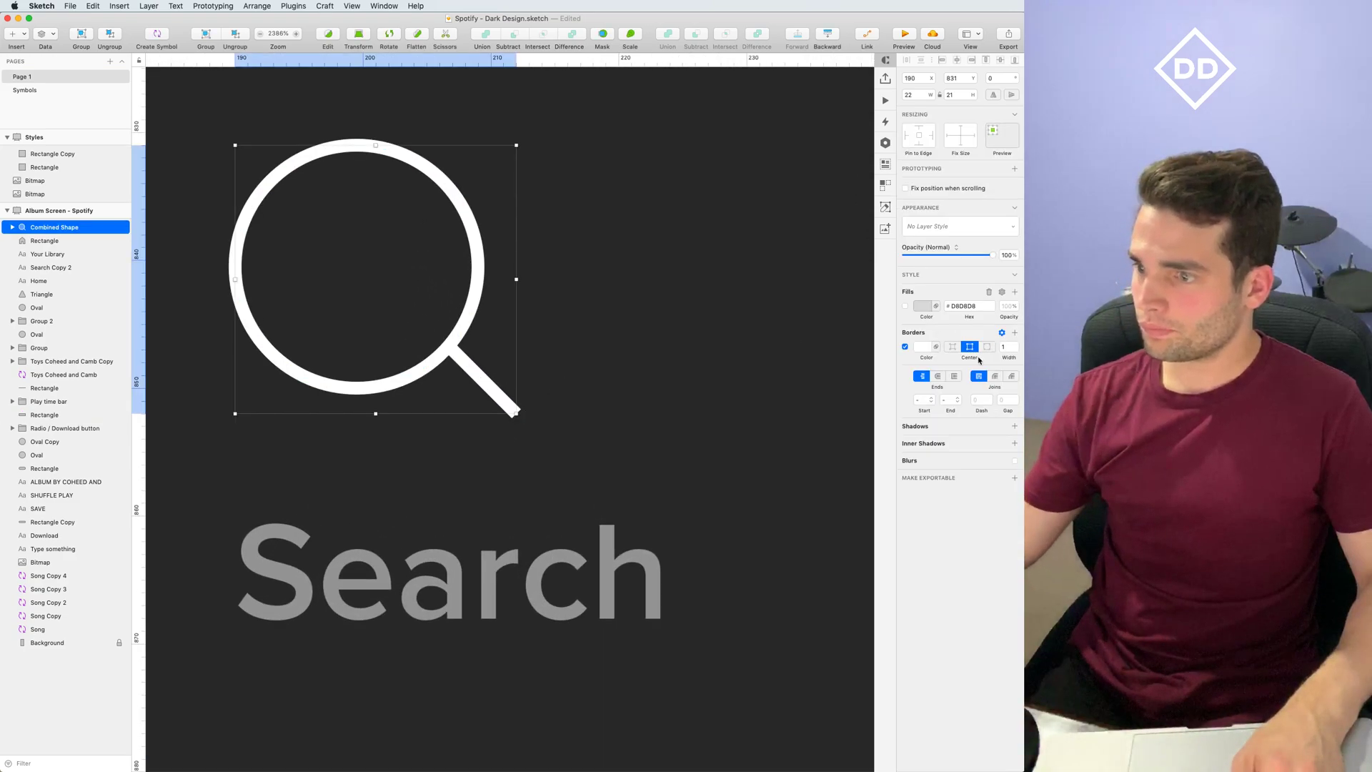
pyautogui.click(939, 377)
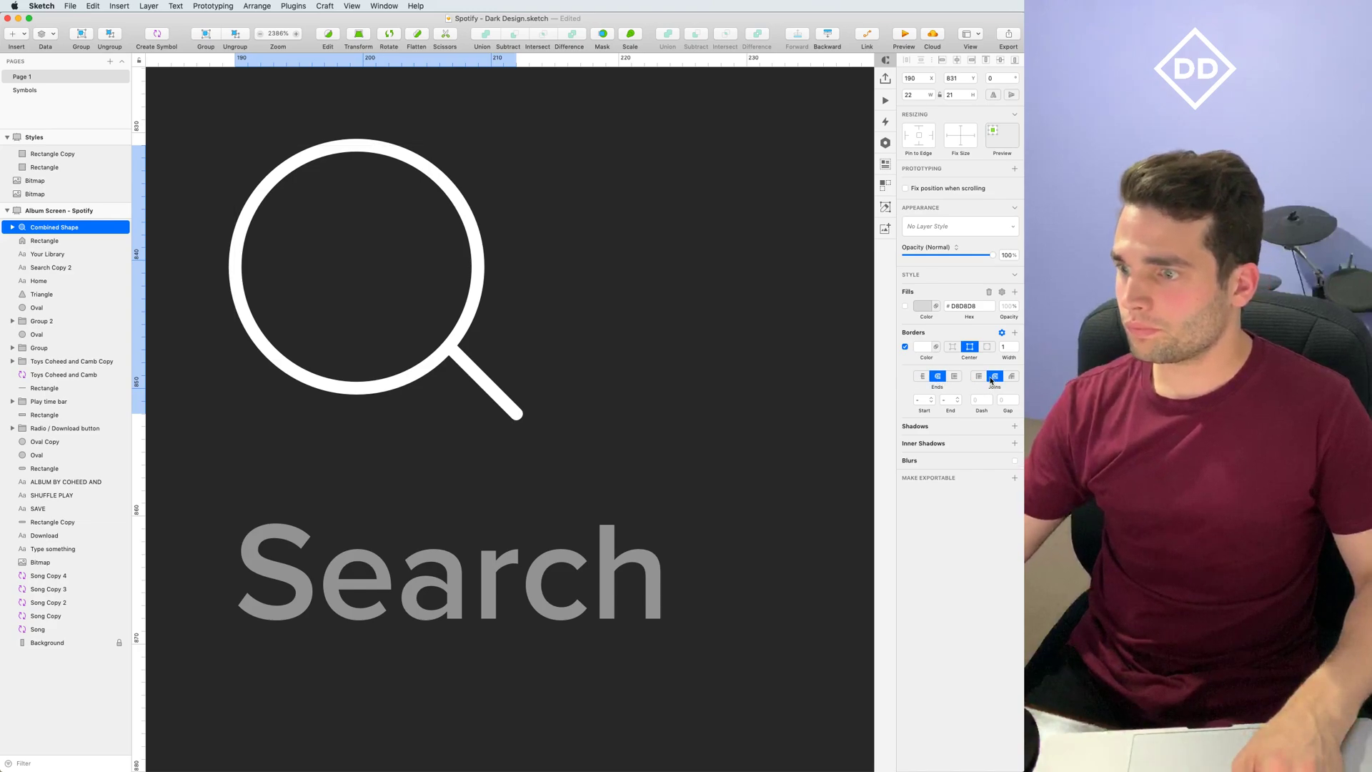
# Move the search icon horizontally to X 196 so it is centred above the Search label
pyautogui.scroll(-10, 448, 343)
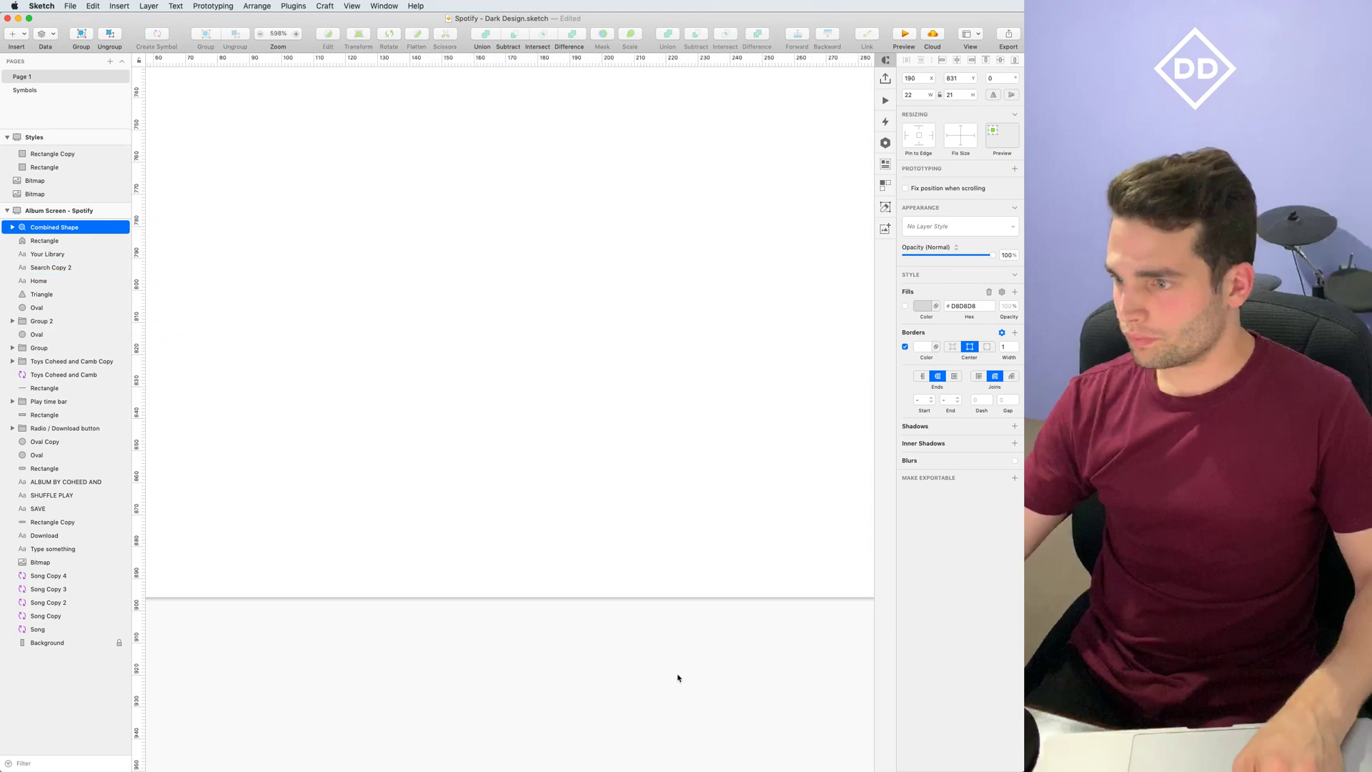
pyautogui.click(678, 677)
pyautogui.scroll(-5, 686, 662)
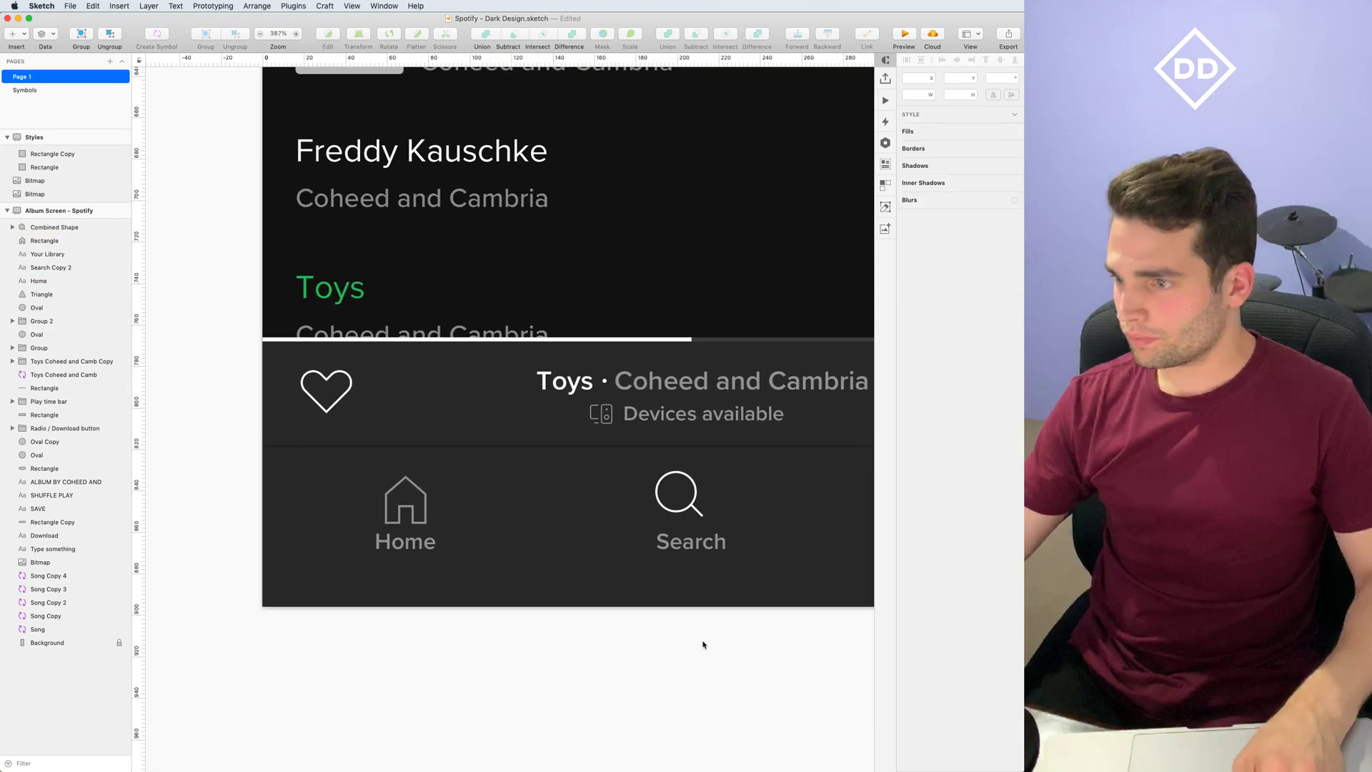
pyautogui.hscroll(-3, 898, 634)
pyautogui.scroll(5, 603, 530)
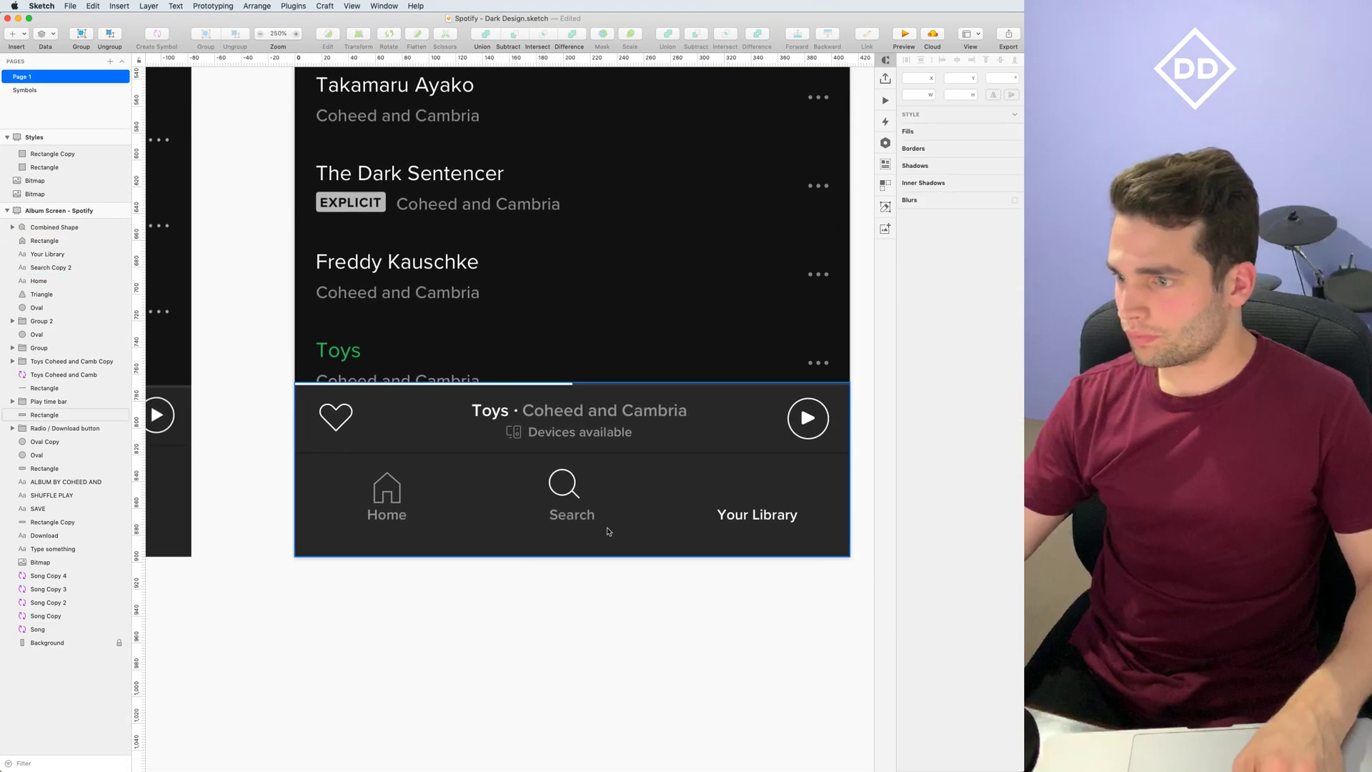
pyautogui.moveTo(561, 459); pyautogui.dragTo(584, 460)
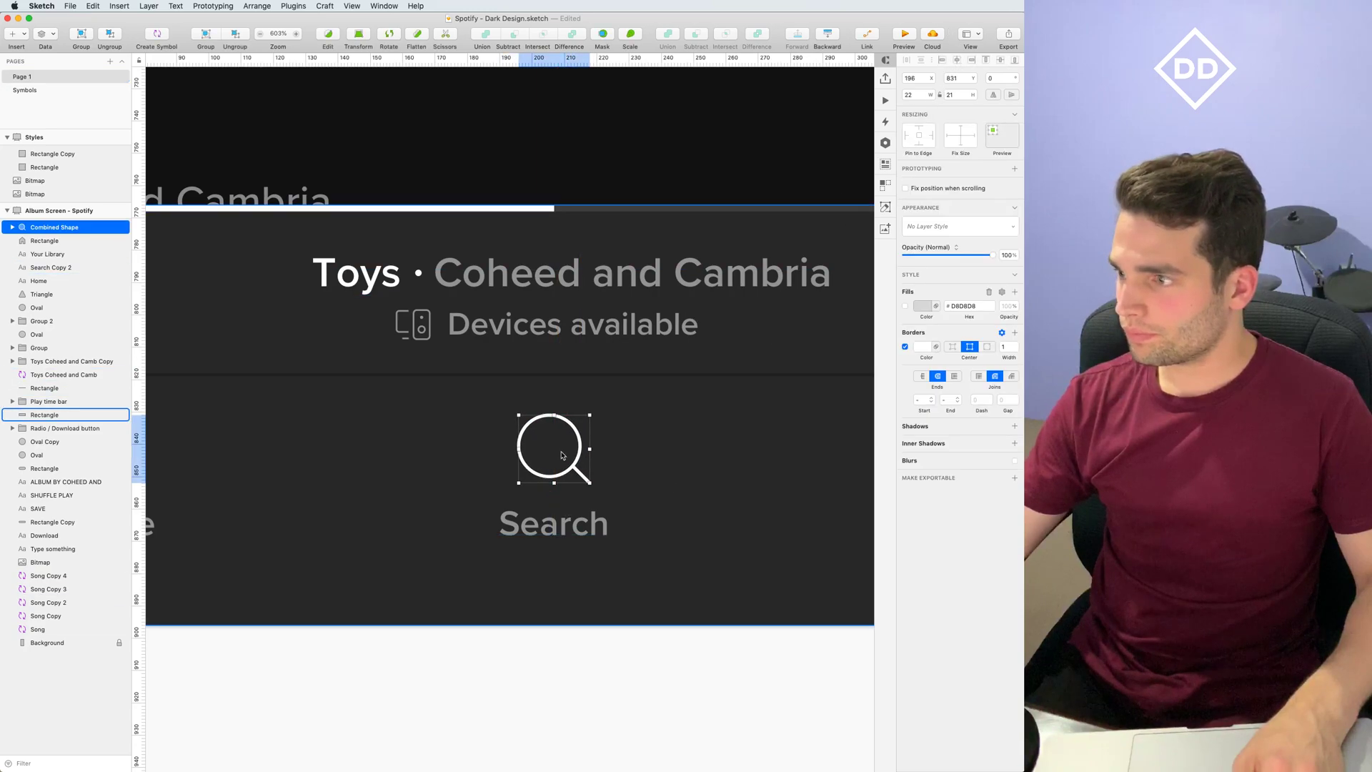
# Set the search icon's border colour opacity to 50 and compare it with the reference navigation bar
pyautogui.click(922, 347)
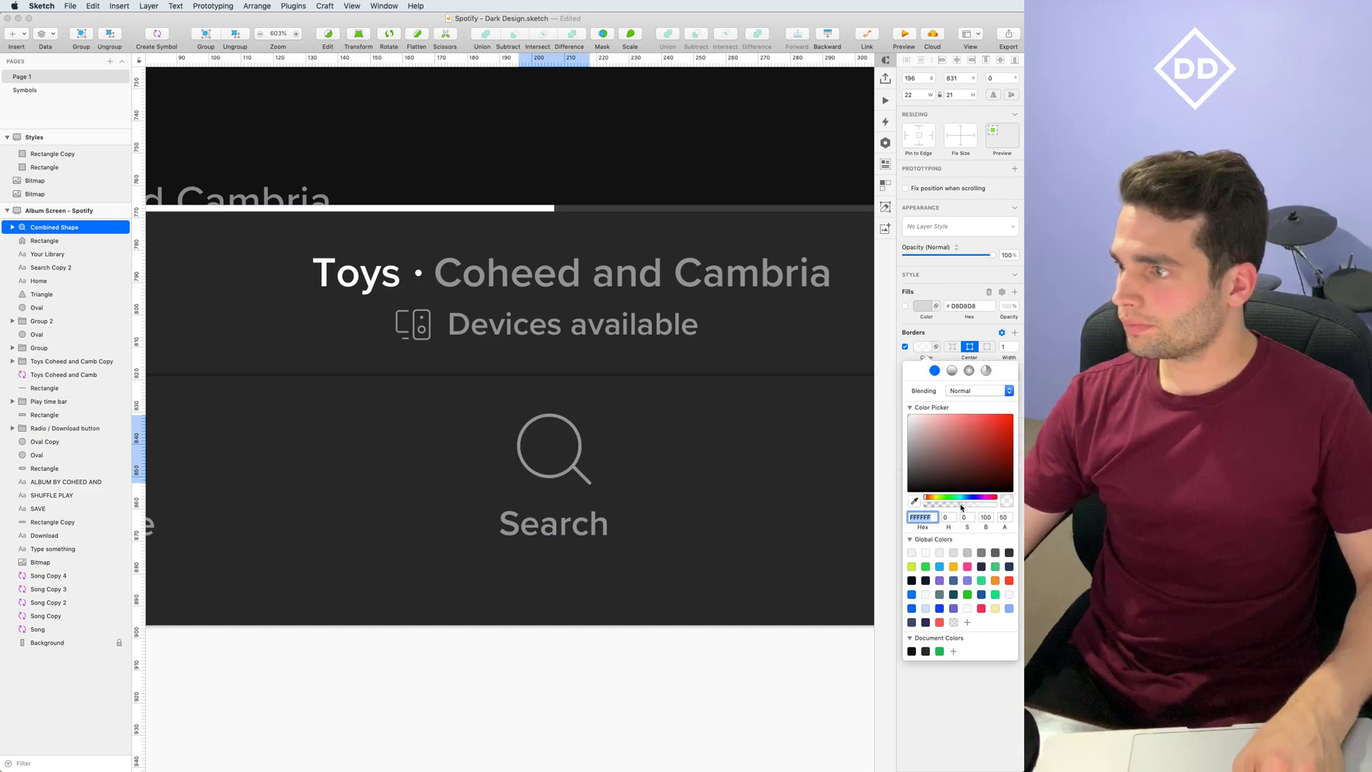
pyautogui.click(727, 689)
pyautogui.scroll(-5, 743, 691)
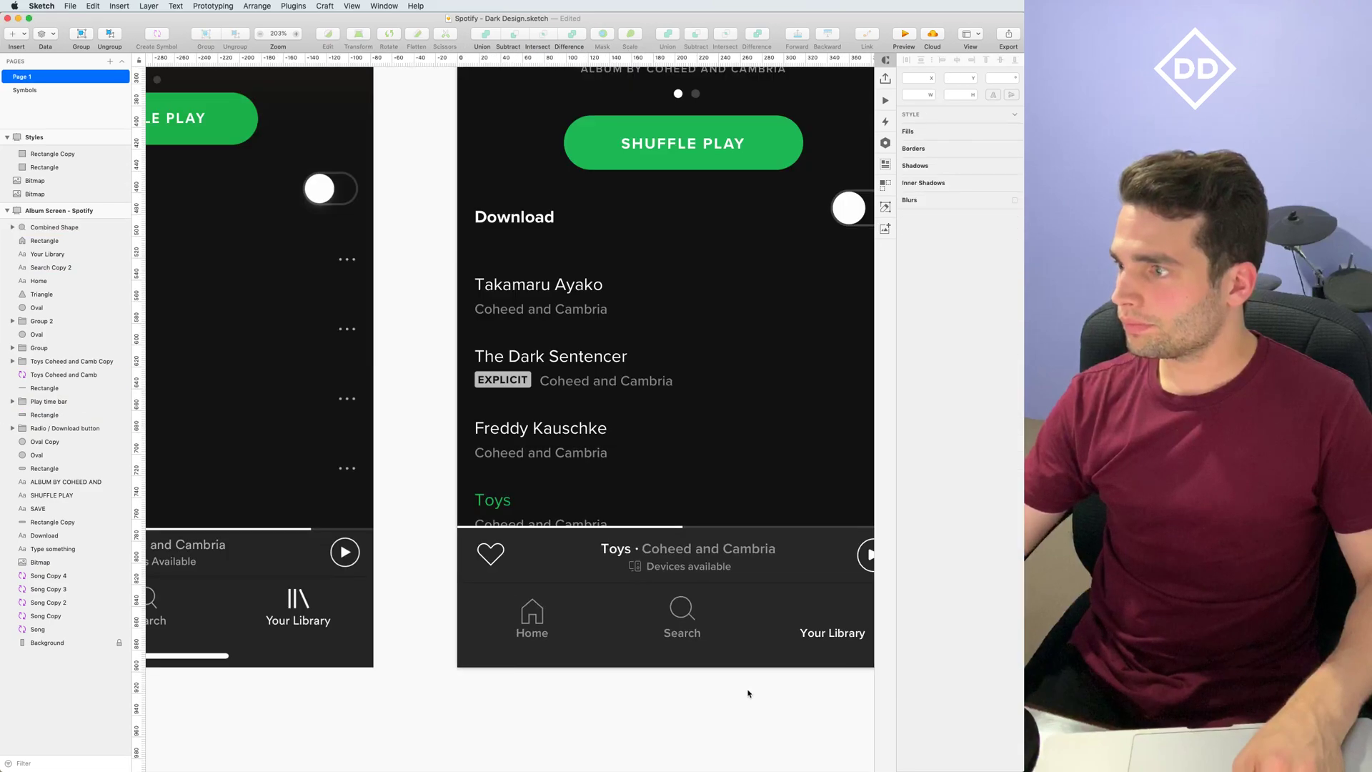
pyautogui.scroll(-3, 743, 697)
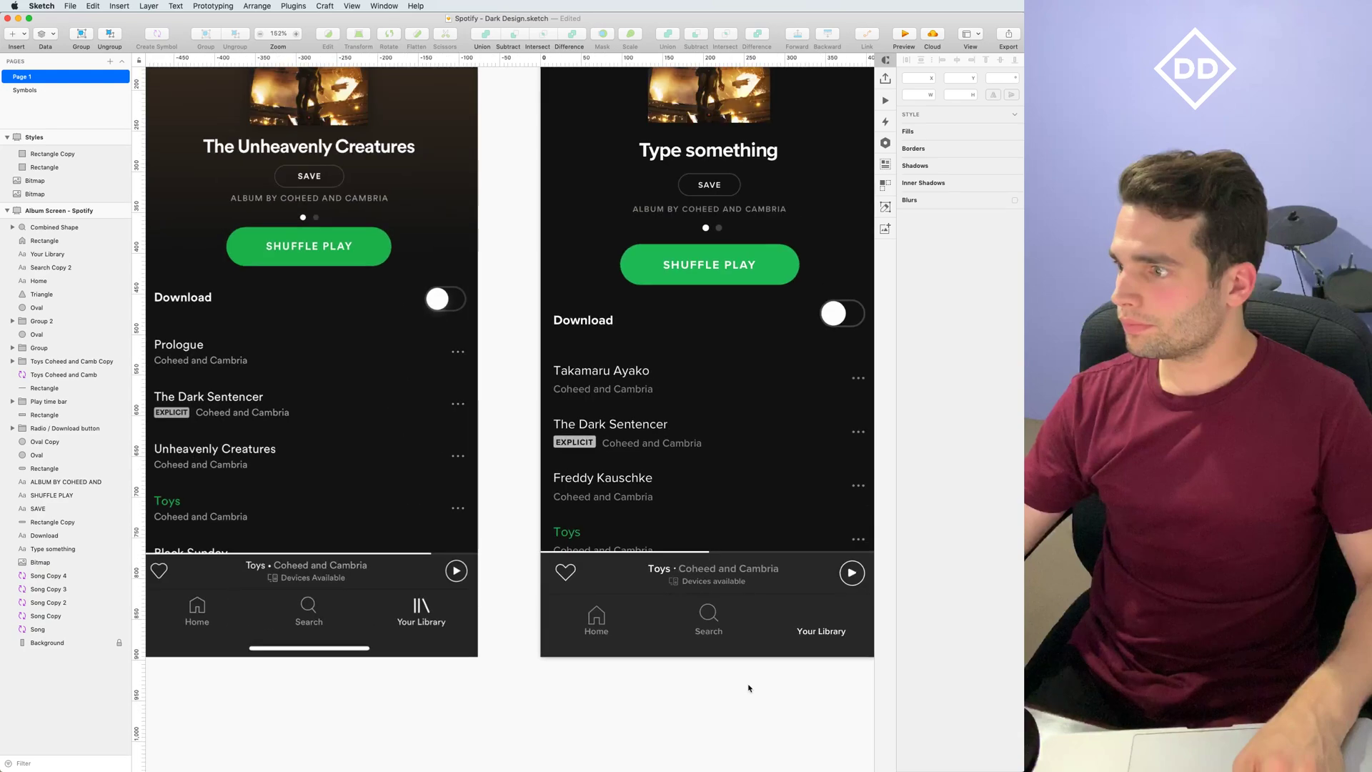
pyautogui.hscroll(3, 651, 692)
pyautogui.scroll(-1, 652, 691)
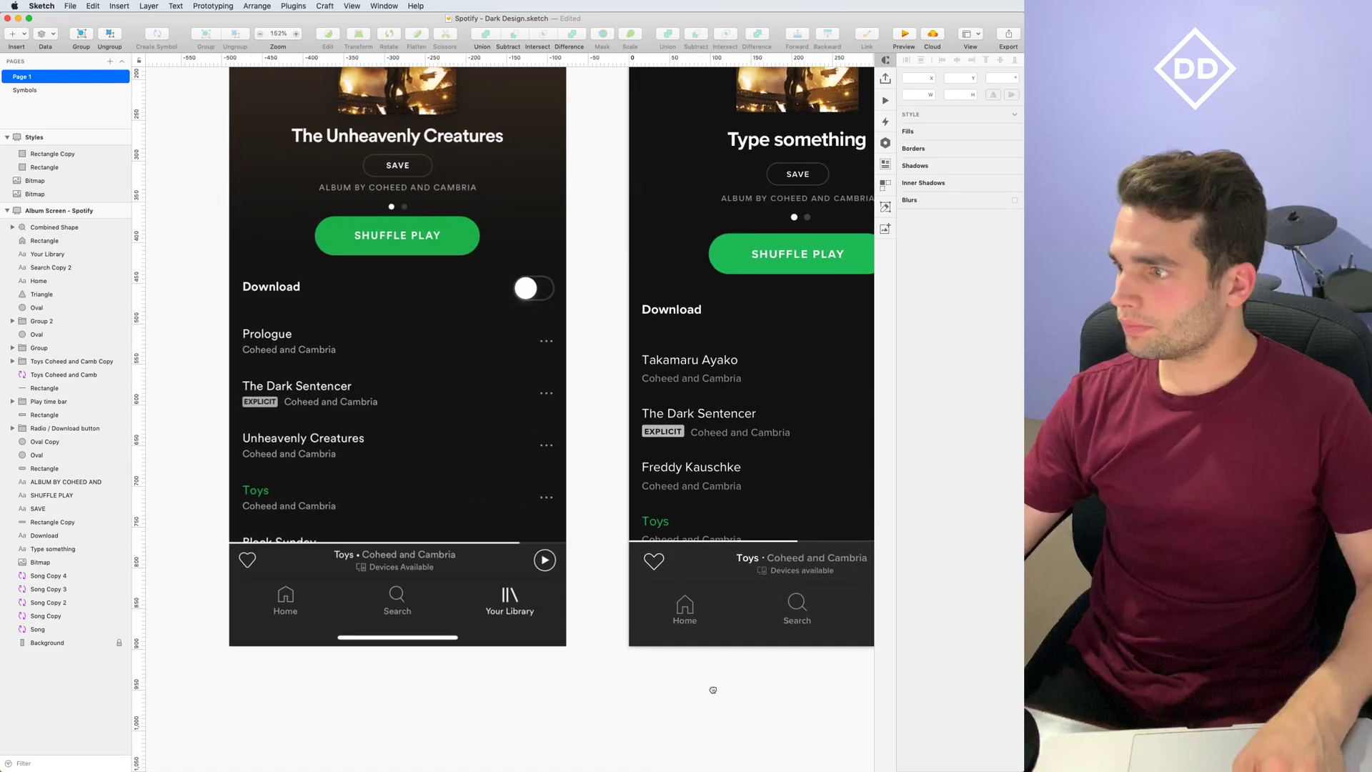
pyautogui.hscroll(2, 643, 679)
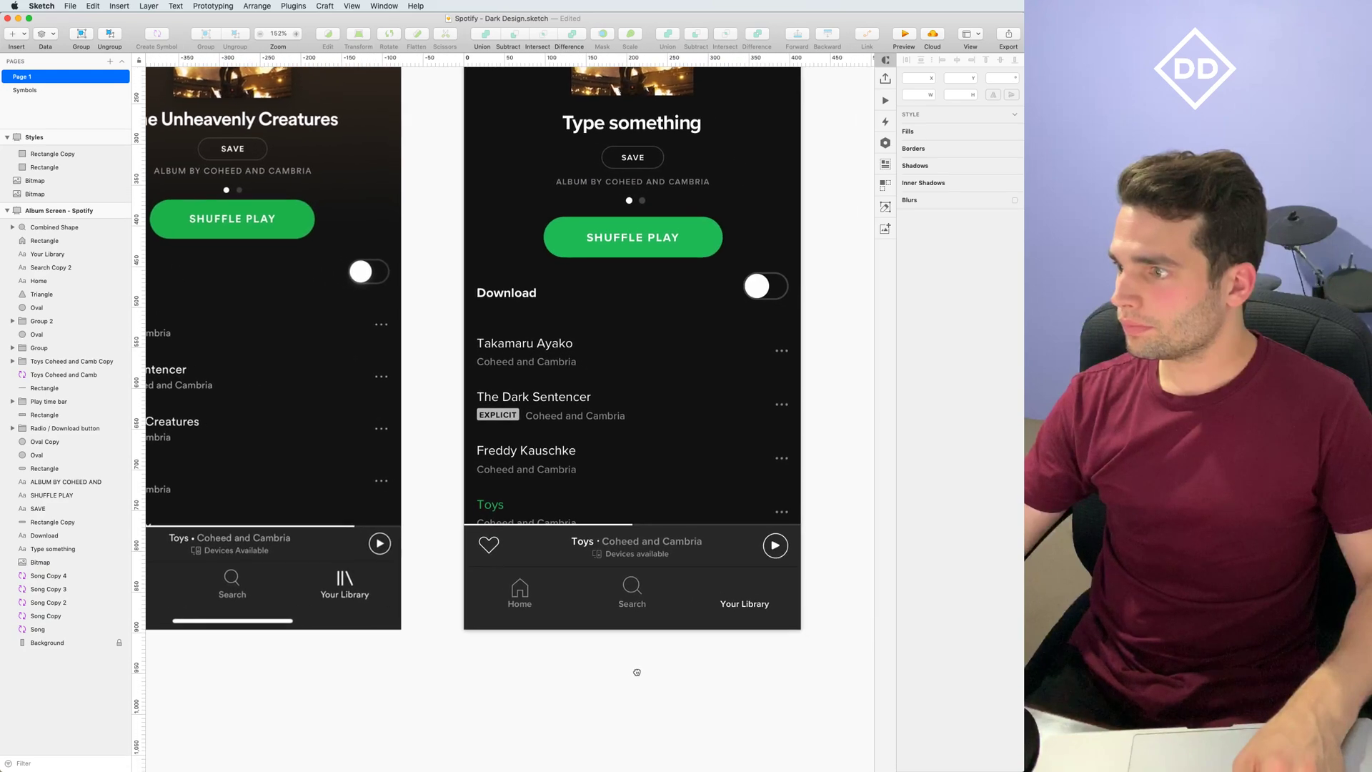
# Draw a vertical line about 27 long above the Your Library label and make two copies spaced to its right
pyautogui.scroll(3, 508, 622)
pyautogui.scroll(10, 684, 552)
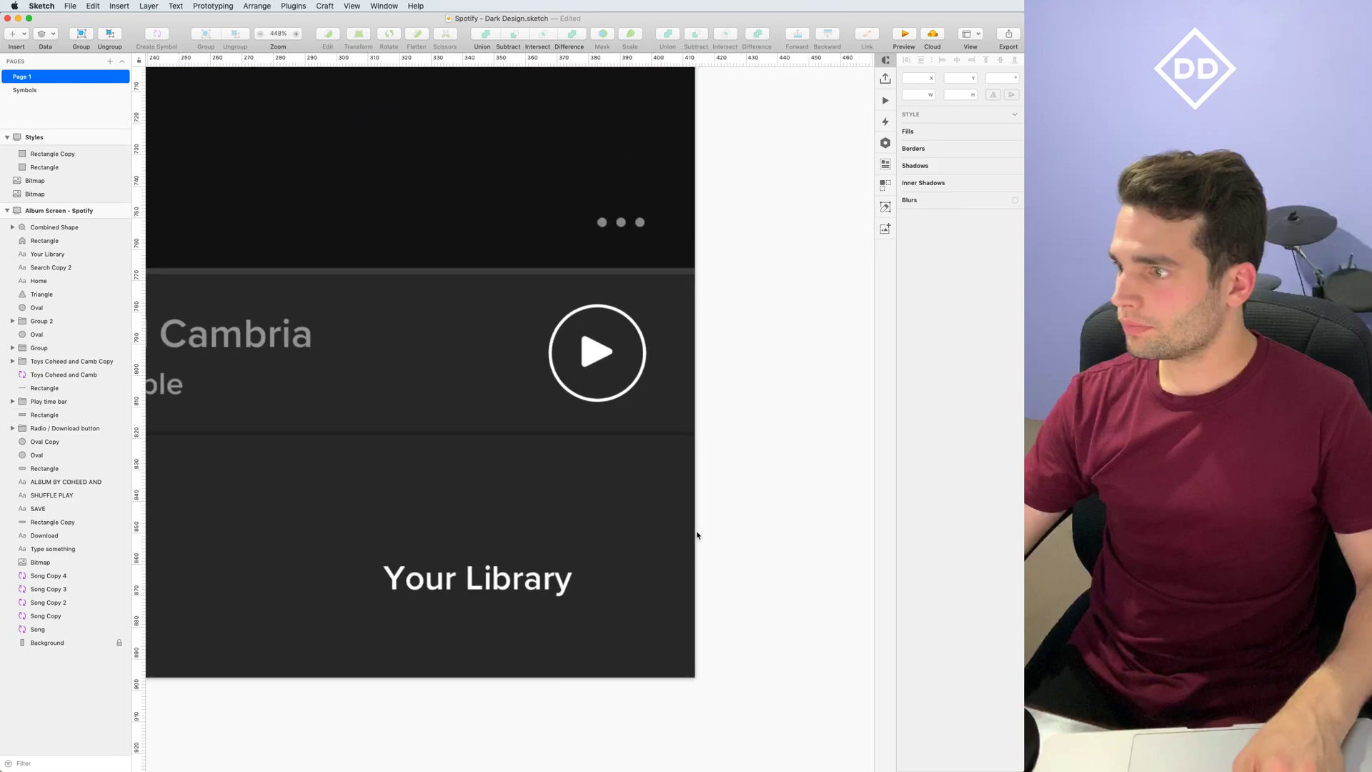
pyautogui.click(21, 34)
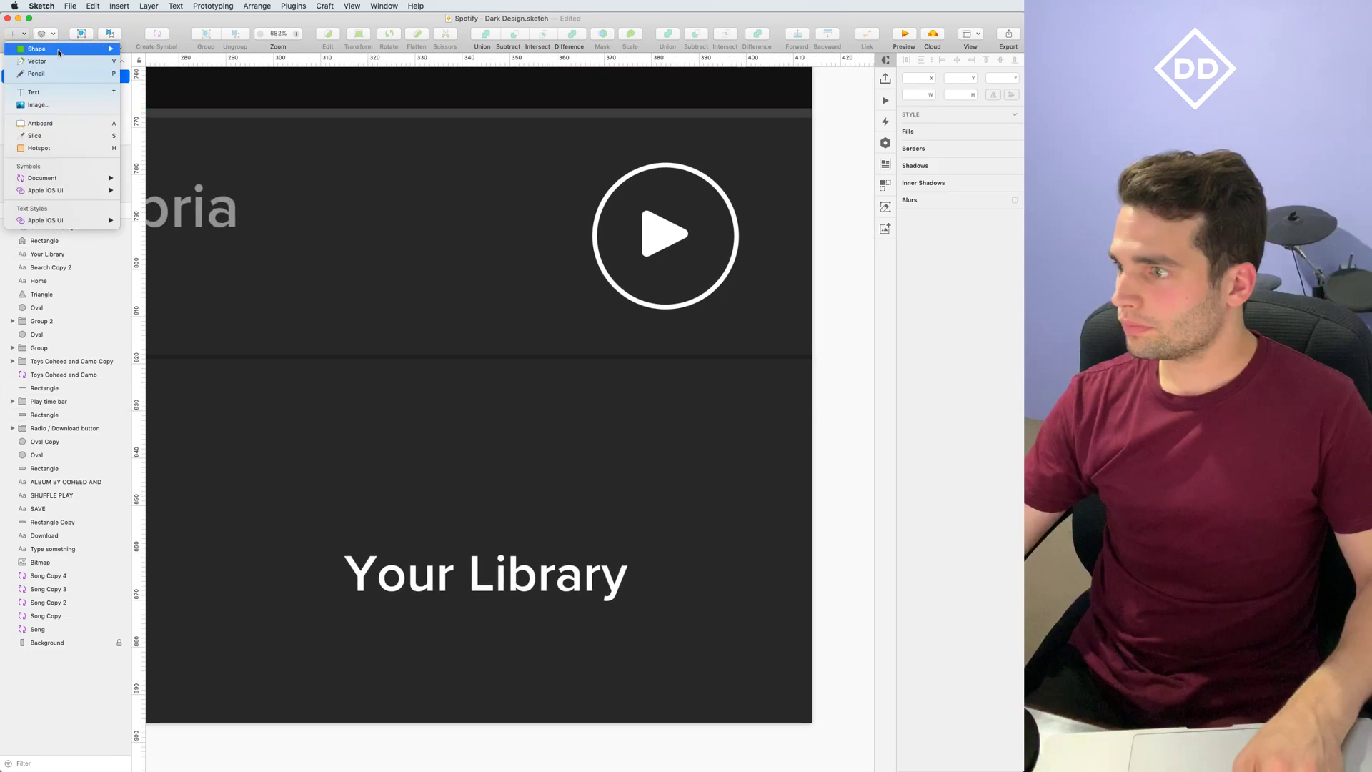
pyautogui.moveTo(110, 51)
pyautogui.click(158, 87)
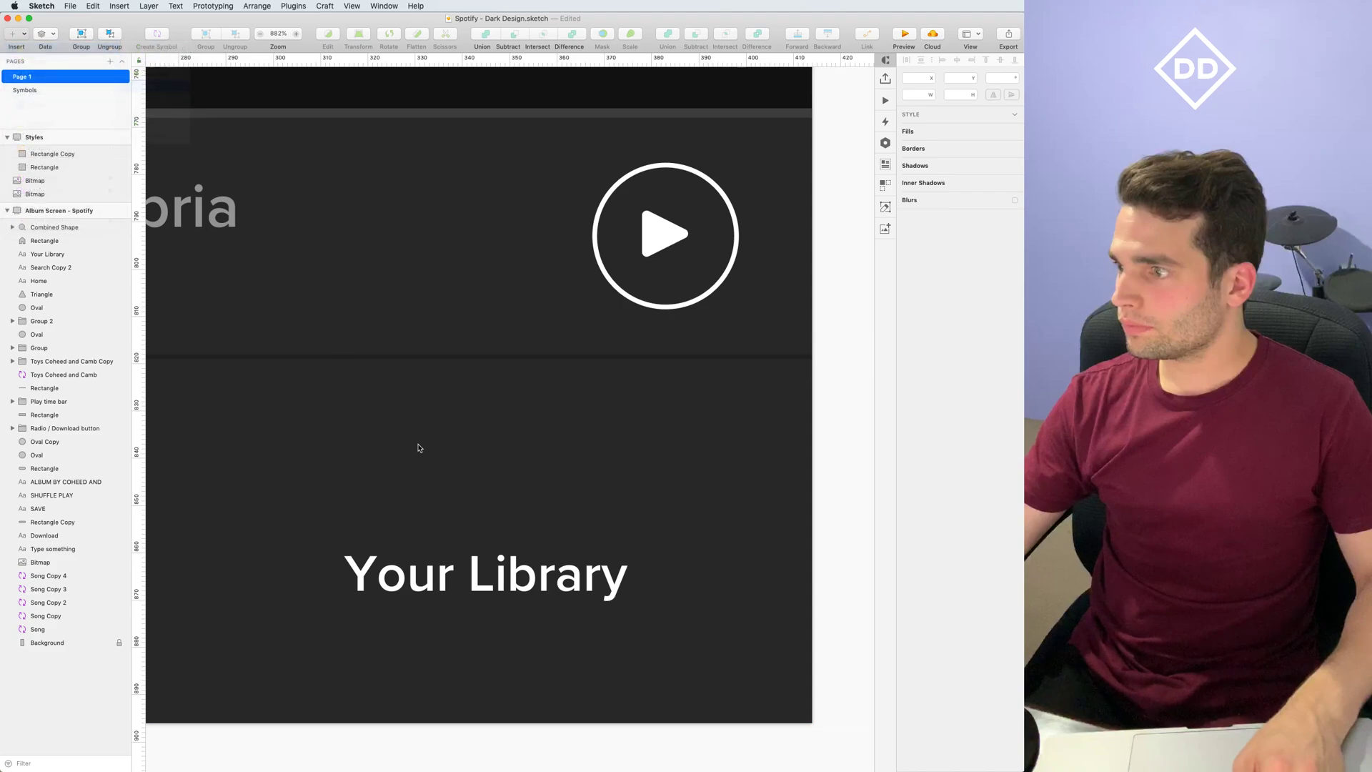
pyautogui.moveTo(418, 406); pyautogui.dragTo(417, 531)
pyautogui.moveTo(418, 461); pyautogui.dragTo(575, 460)
# Set all three library lines to an FFFFFF border with round ends and round joins
pyautogui.keyDown('shift'); pyautogui.click(497, 461); pyautogui.keyUp('shift')
pyautogui.keyDown('shift'); pyautogui.click(414, 449); pyautogui.keyUp('shift')
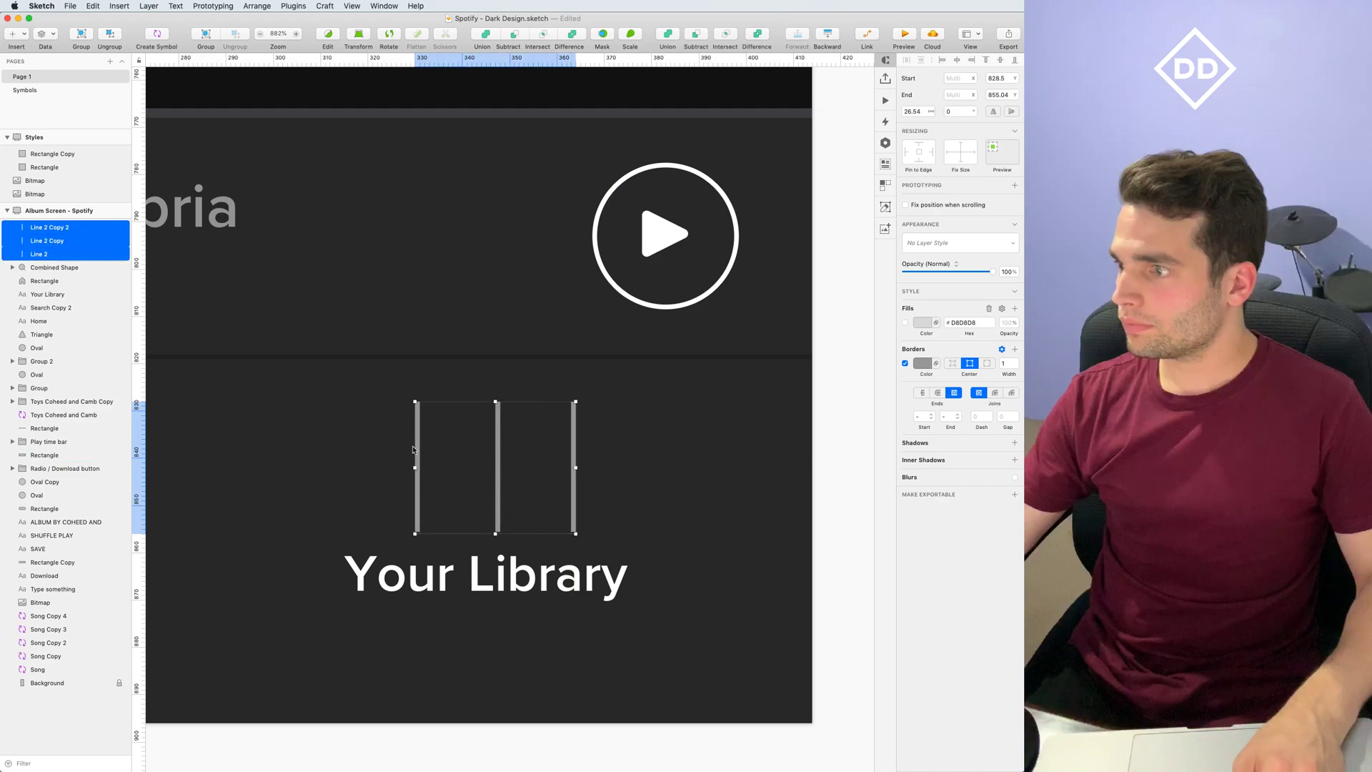
pyautogui.click(922, 363)
pyautogui.moveTo(929, 457); pyautogui.dragTo(772, 211)
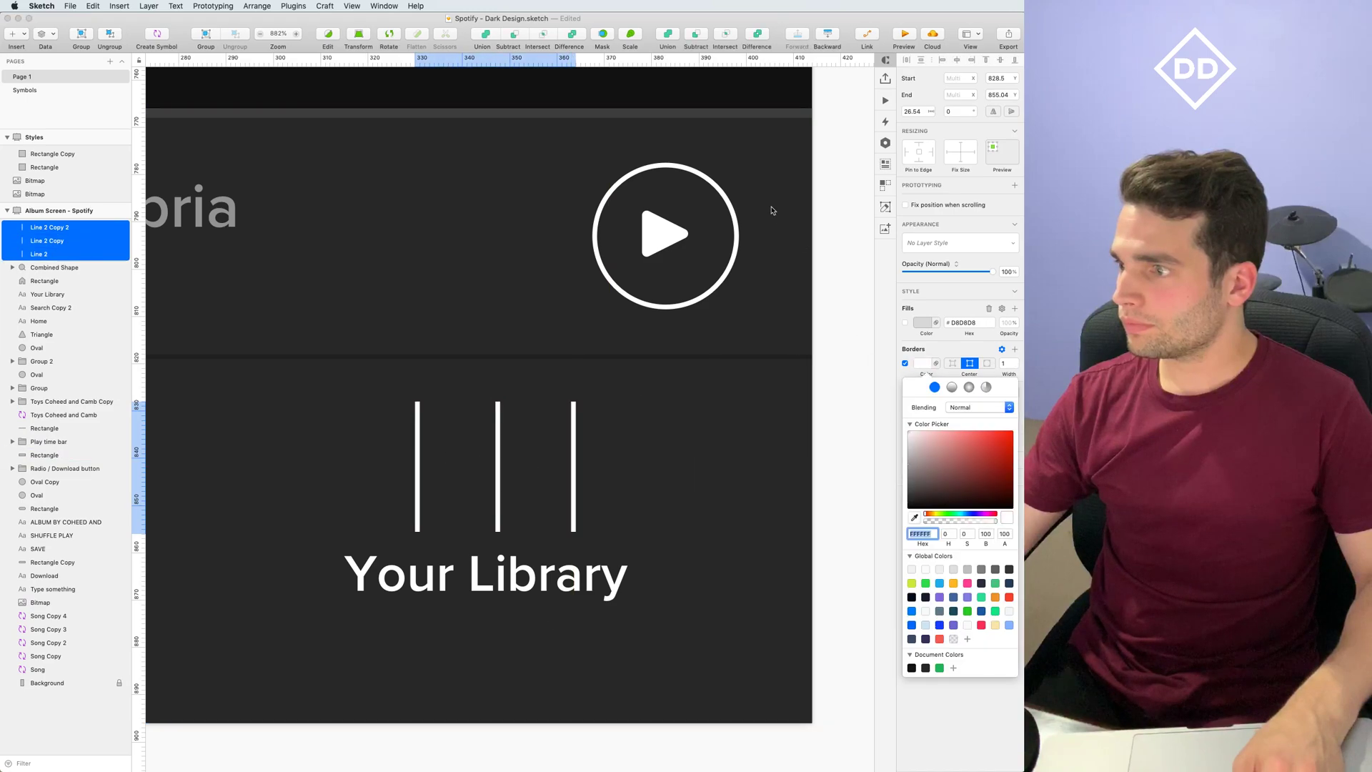
pyautogui.click(1007, 363)
pyautogui.click(995, 393)
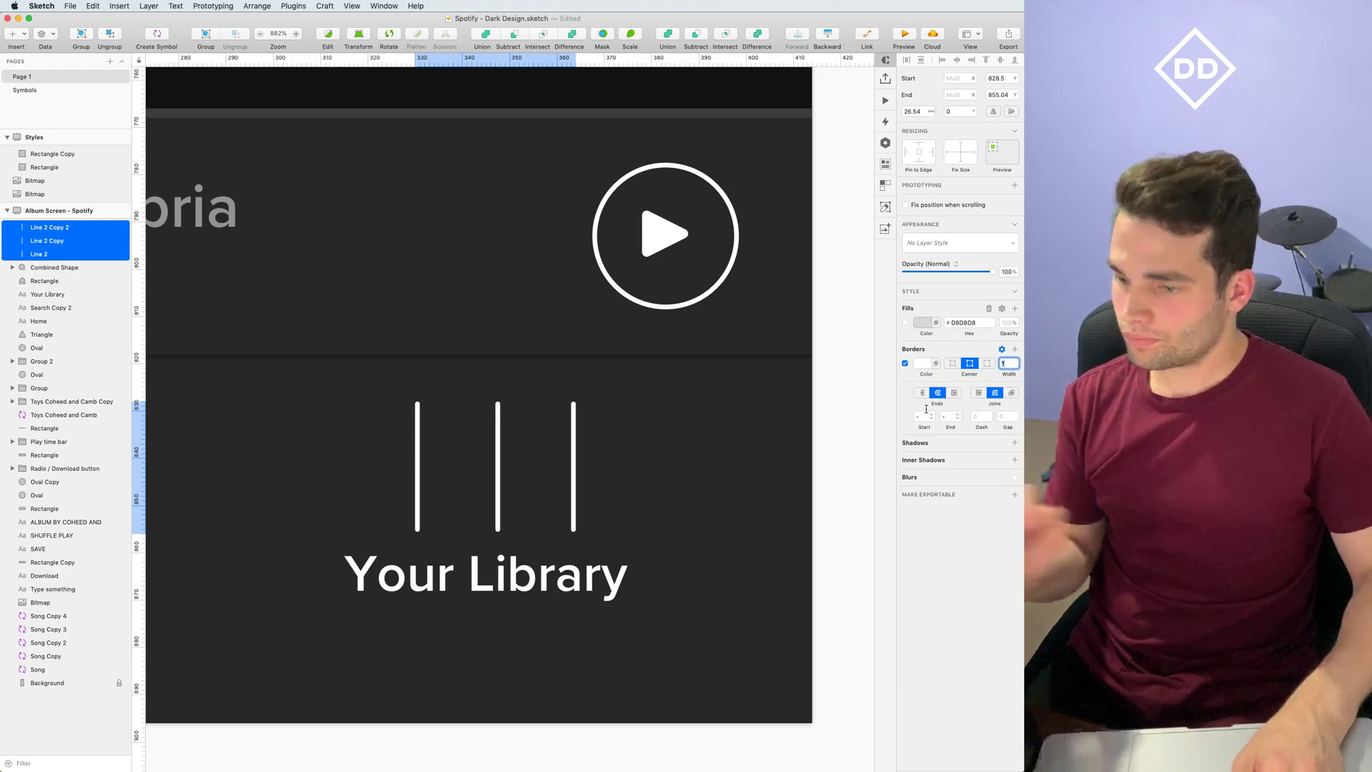
# Compare the three library lines with the reference Your Library icon
pyautogui.click(499, 429)
pyautogui.keyDown('shift'); pyautogui.click(573, 433); pyautogui.keyUp('shift')
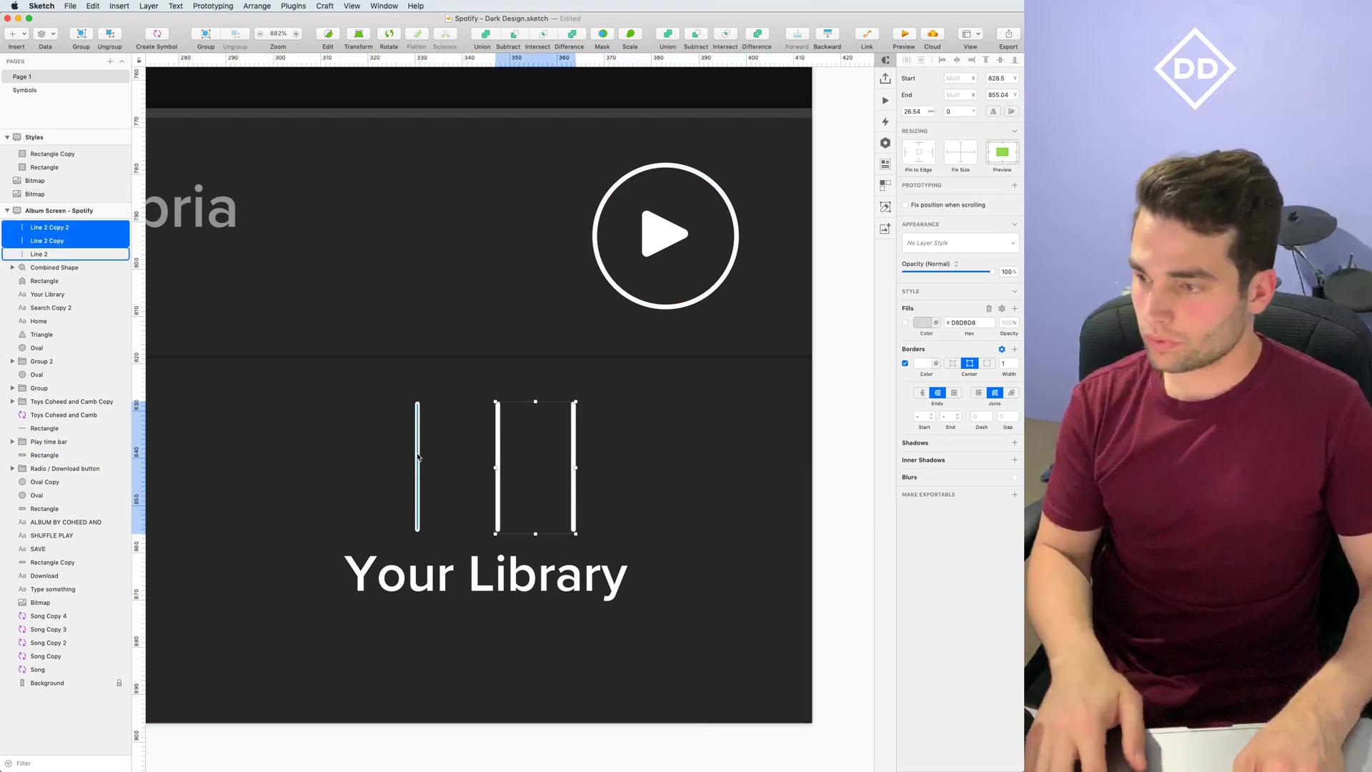
pyautogui.keyDown('shift'); pyautogui.click(418, 429); pyautogui.keyUp('shift')
pyautogui.scroll(-5, 790, 414)
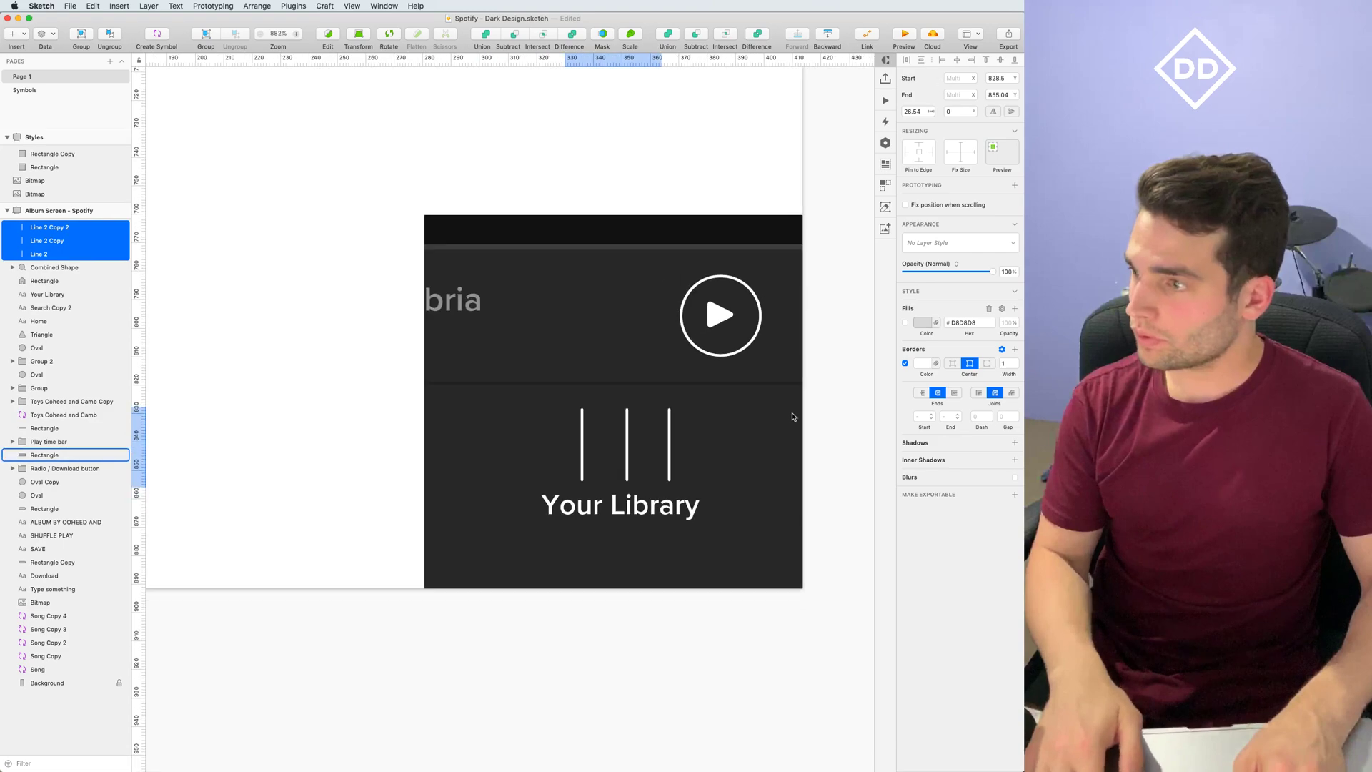
pyautogui.click(539, 632)
pyautogui.scroll(3, 570, 620)
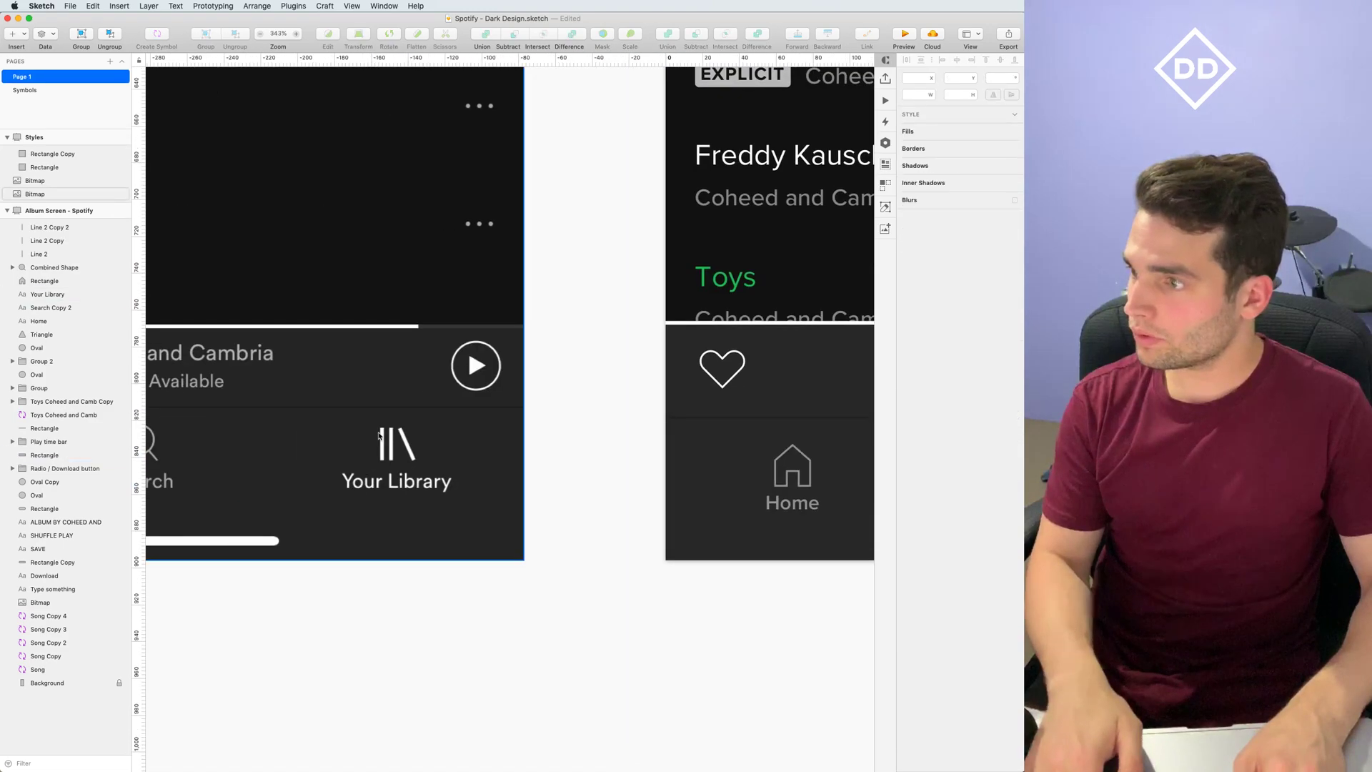
pyautogui.hscroll(10, 570, 620)
pyautogui.scroll(2, 565, 384)
pyautogui.scroll(2, 565, 384)
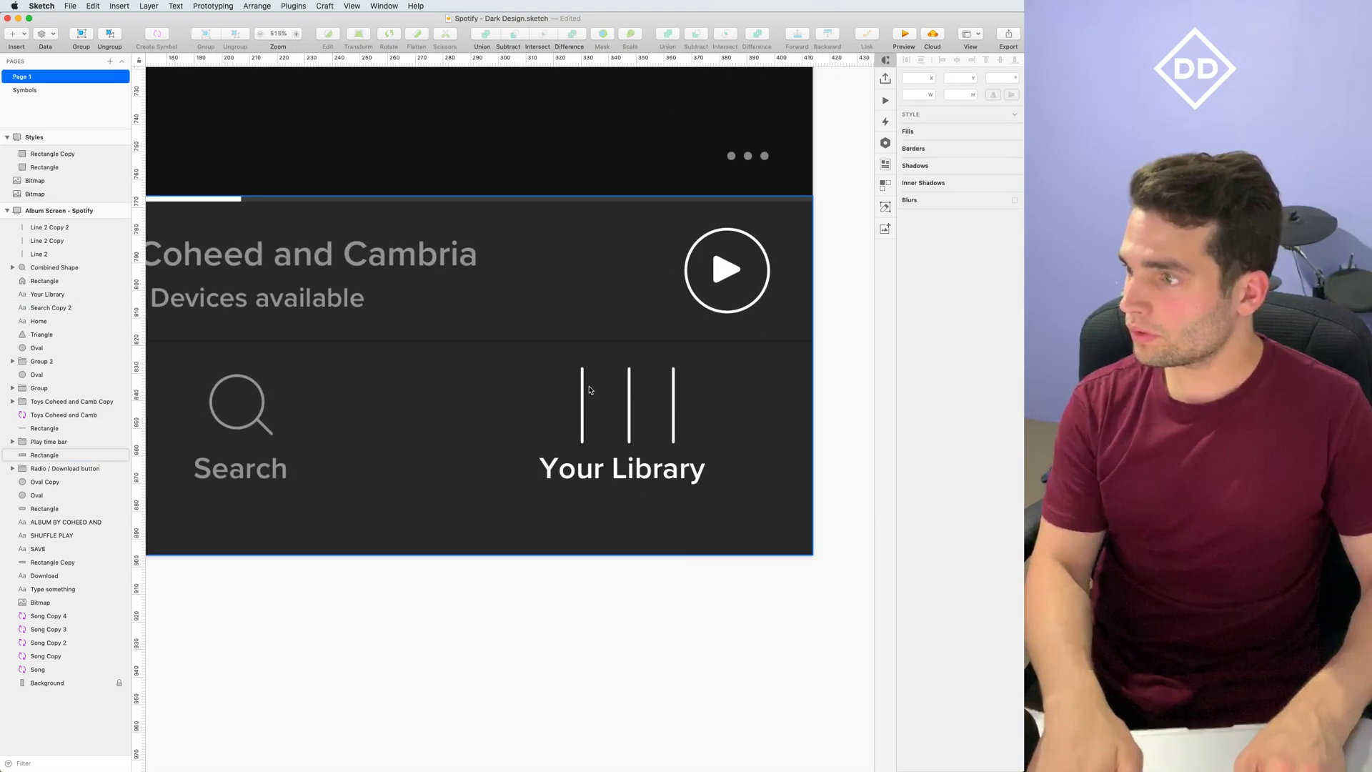
# Give the three library lines flat butt ends and miter joins, and set their length to 27.54
pyautogui.click(582, 404)
pyautogui.keyDown('shift'); pyautogui.click(629, 404); pyautogui.keyUp('shift')
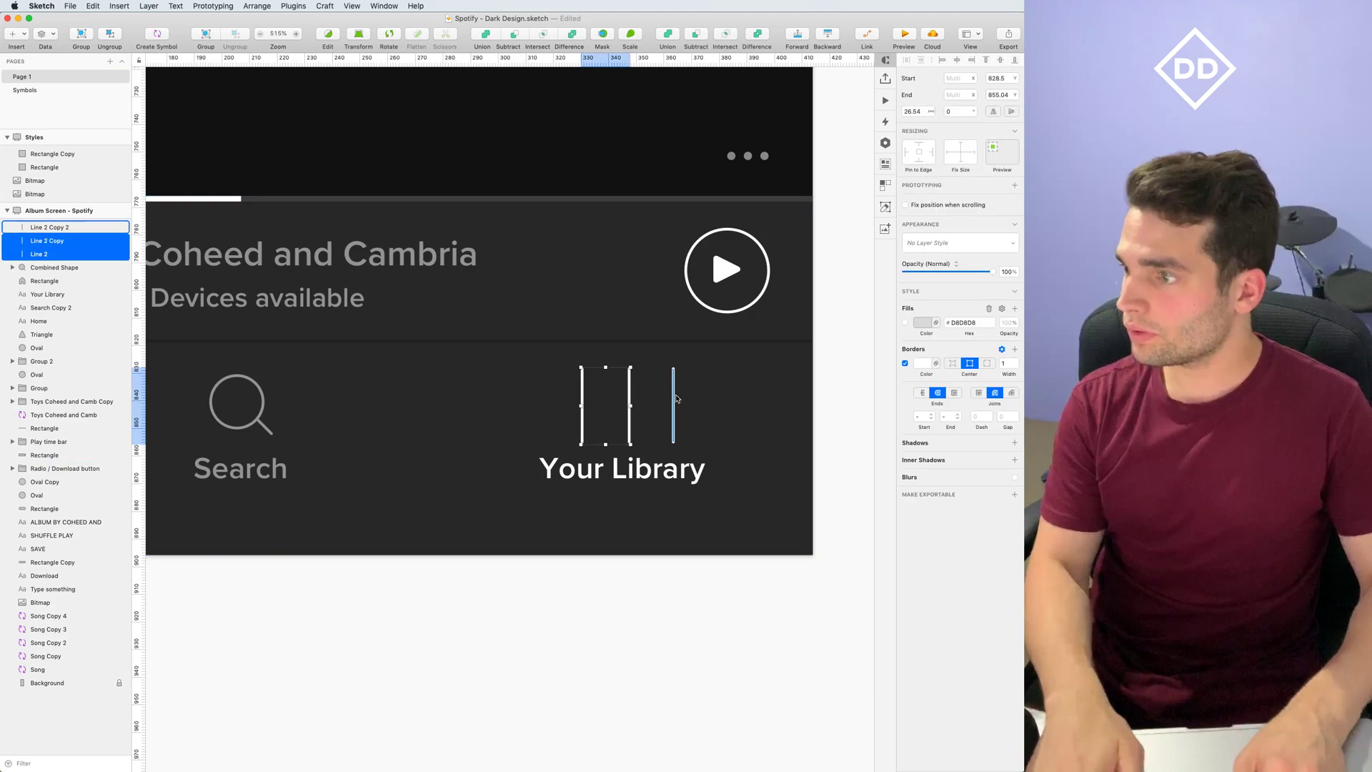
pyautogui.keyDown('shift'); pyautogui.click(672, 393); pyautogui.keyUp('shift')
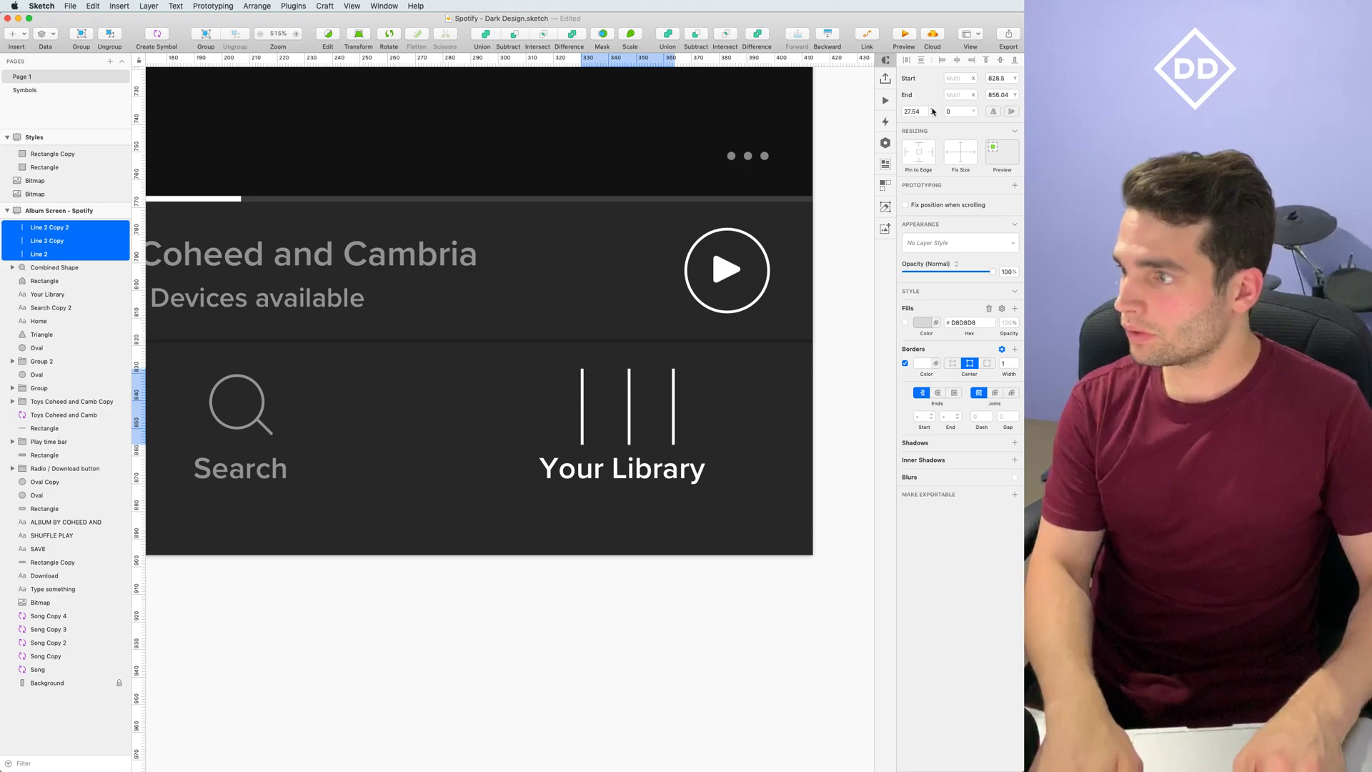
pyautogui.click(847, 354)
# Set the border width of all three library lines to 3
pyautogui.click(674, 408)
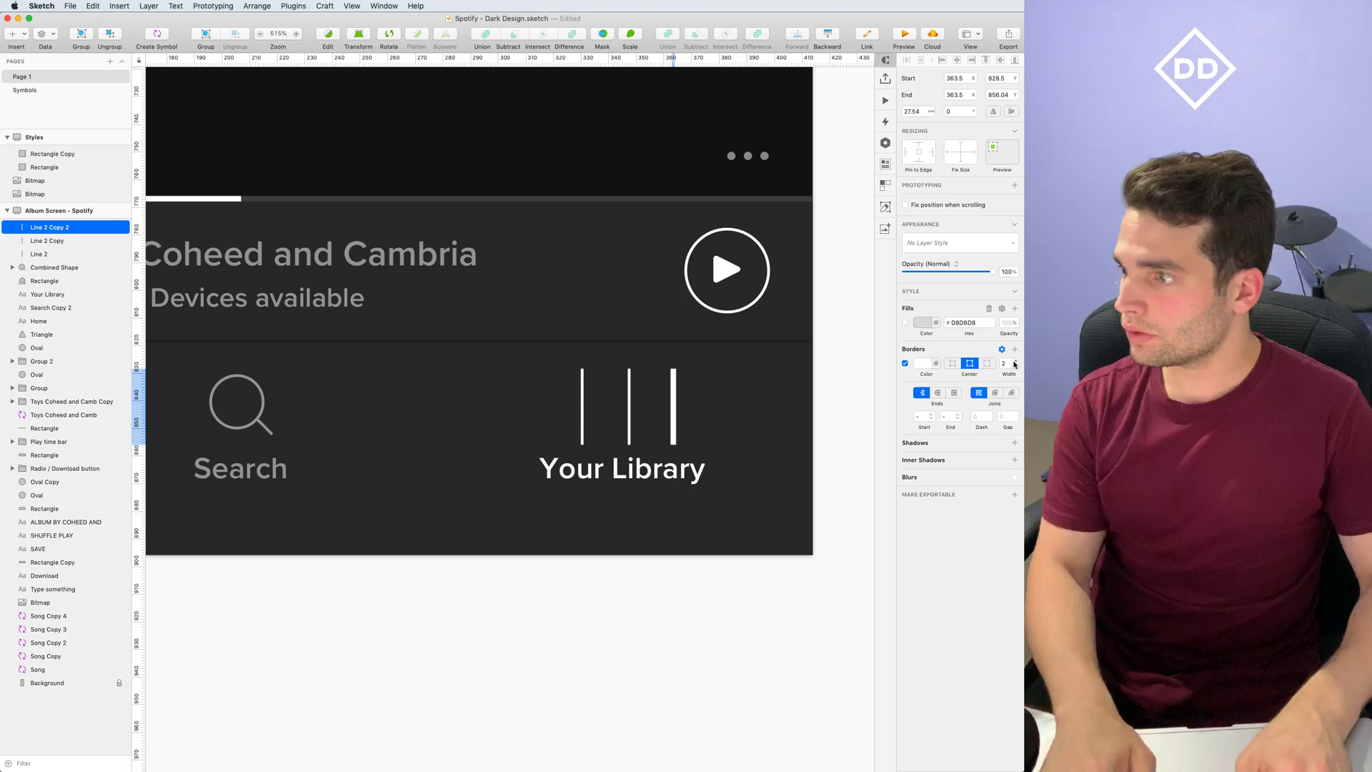
pyautogui.click(628, 397)
pyautogui.keyDown('shift'); pyautogui.click(583, 393); pyautogui.keyUp('shift')
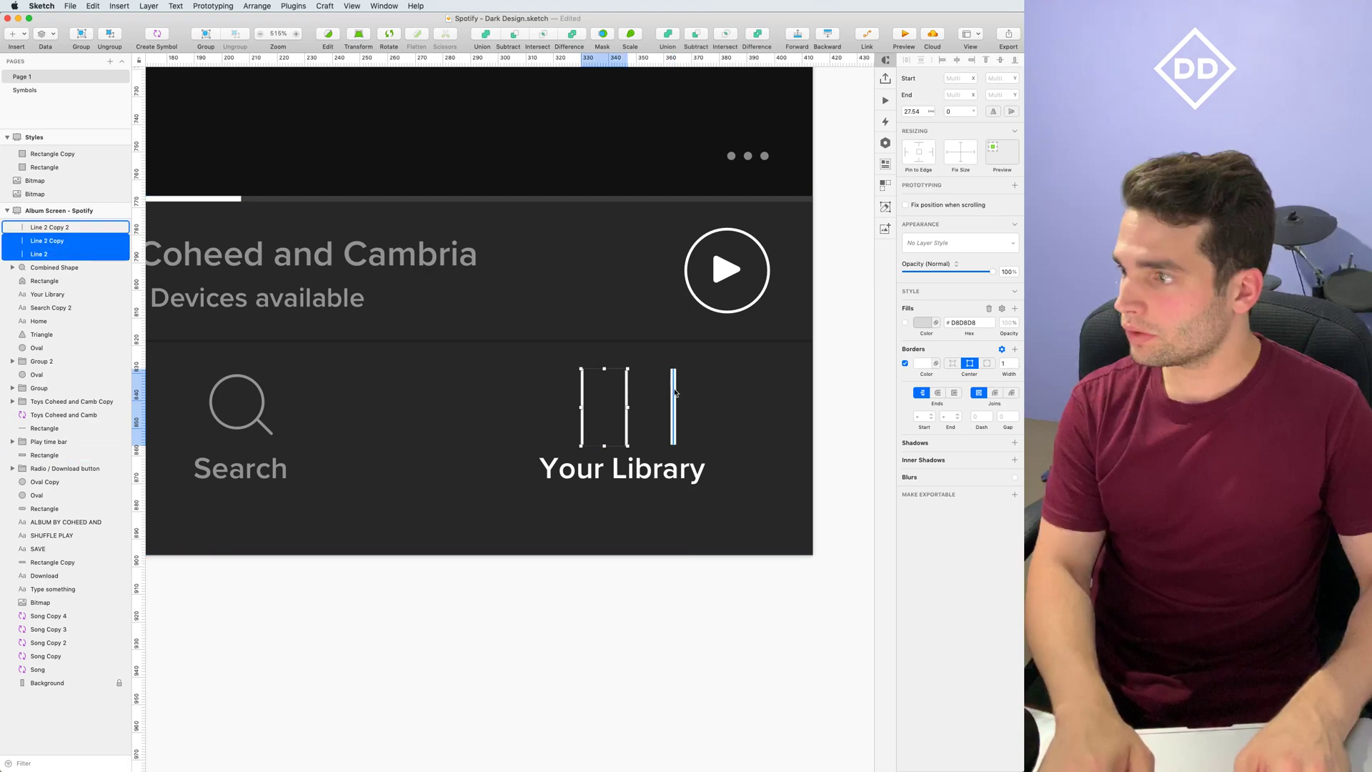
pyautogui.keyDown('shift'); pyautogui.click(675, 393); pyautogui.keyUp('shift')
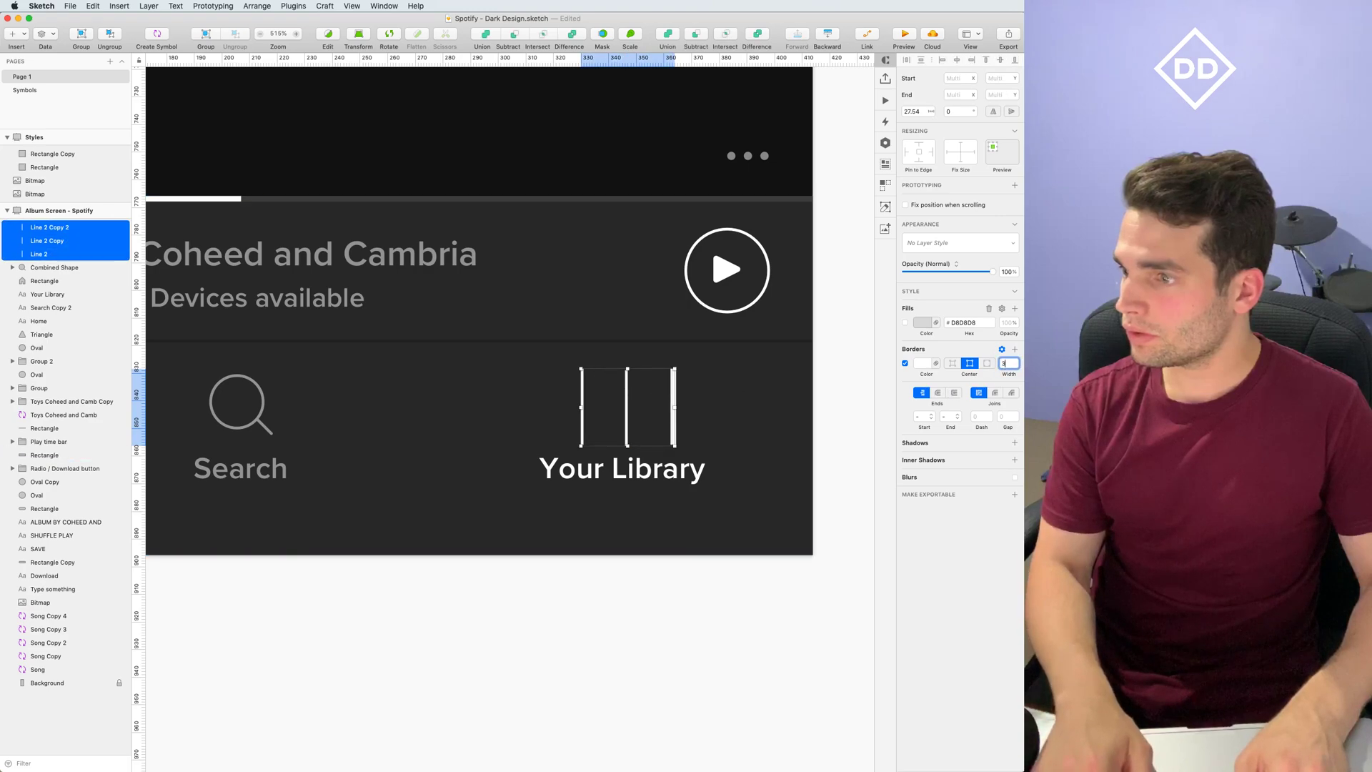
pyautogui.press('super+equal')
pyautogui.press('Escape')
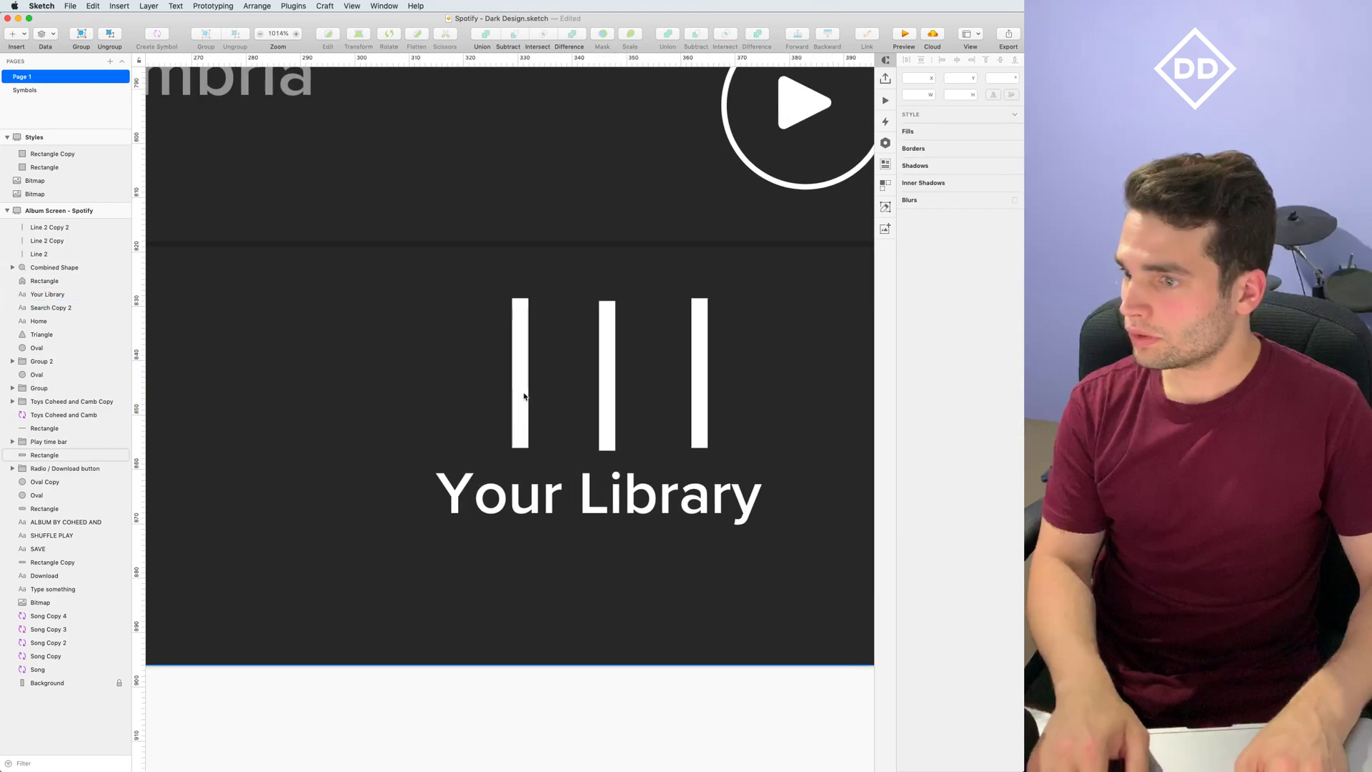
# Slant the left library line by moving its upper end toward the middle line, and move the right line closer to X 354.5
pyautogui.click(554, 393)
pyautogui.click(521, 390)
pyautogui.moveTo(521, 300); pyautogui.dragTo(575, 299)
pyautogui.moveTo(700, 338); pyautogui.dragTo(651, 338)
pyautogui.scroll(-6, 677, 395)
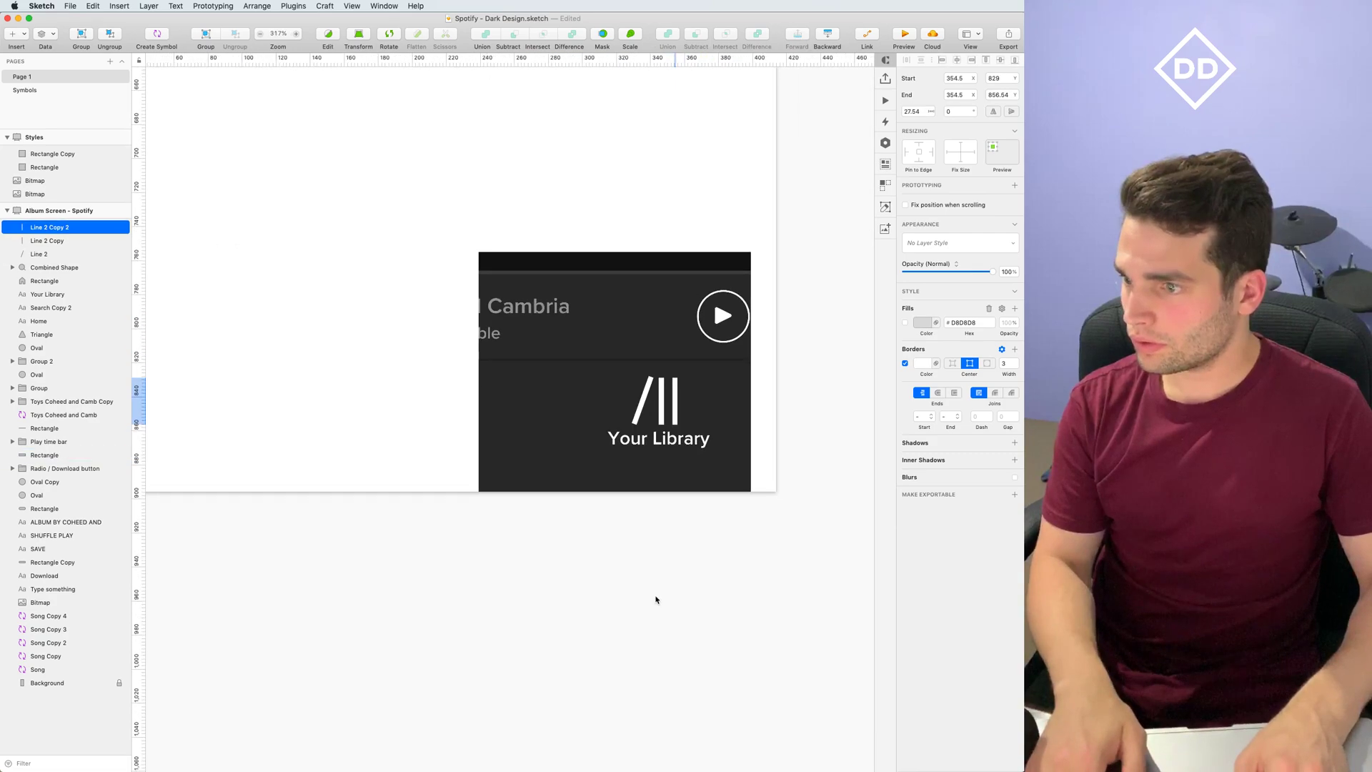
# Check the reference Your Library icon and group the three library lines
pyautogui.click(680, 561)
pyautogui.scroll(-2, 561, 579)
pyautogui.moveTo(555, 585); pyautogui.dragTo(900, 588)
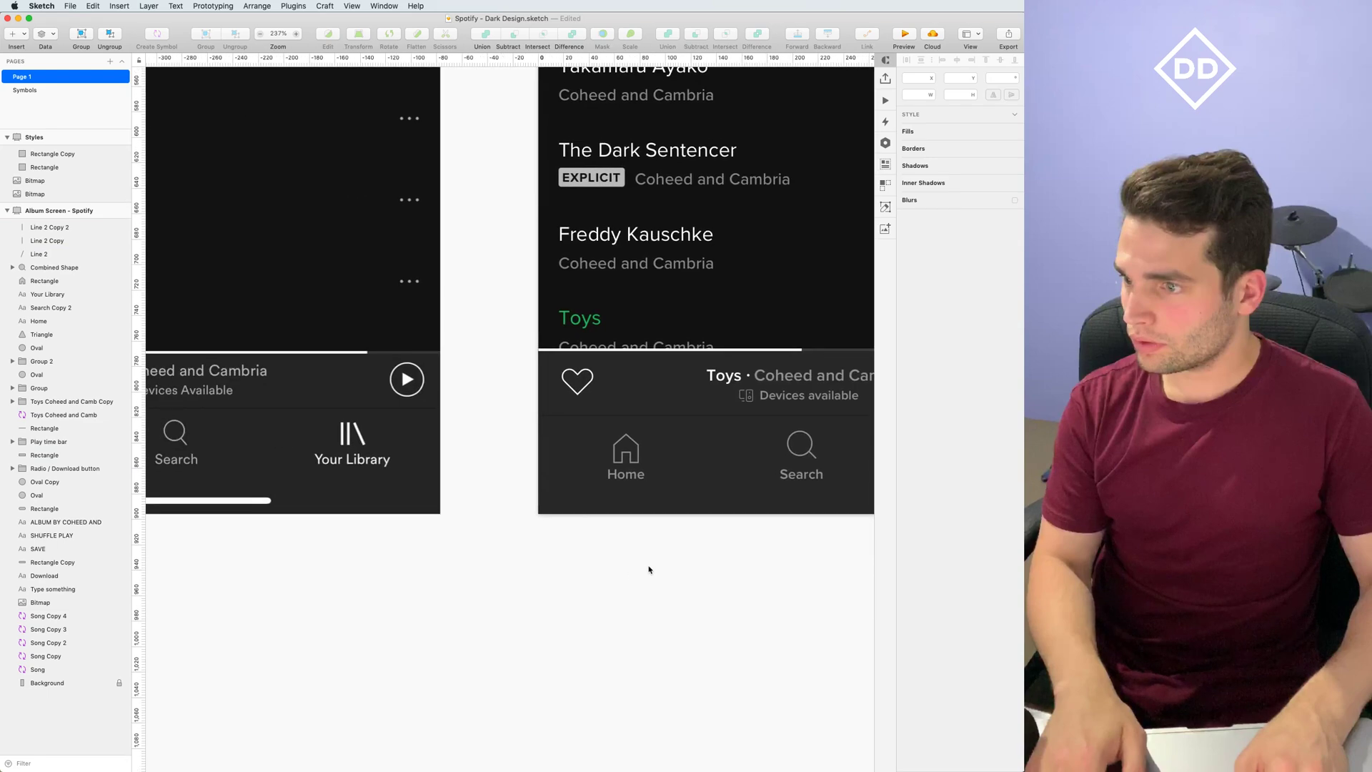
pyautogui.hscroll(5, 653, 560)
pyautogui.scroll(3, 559, 404)
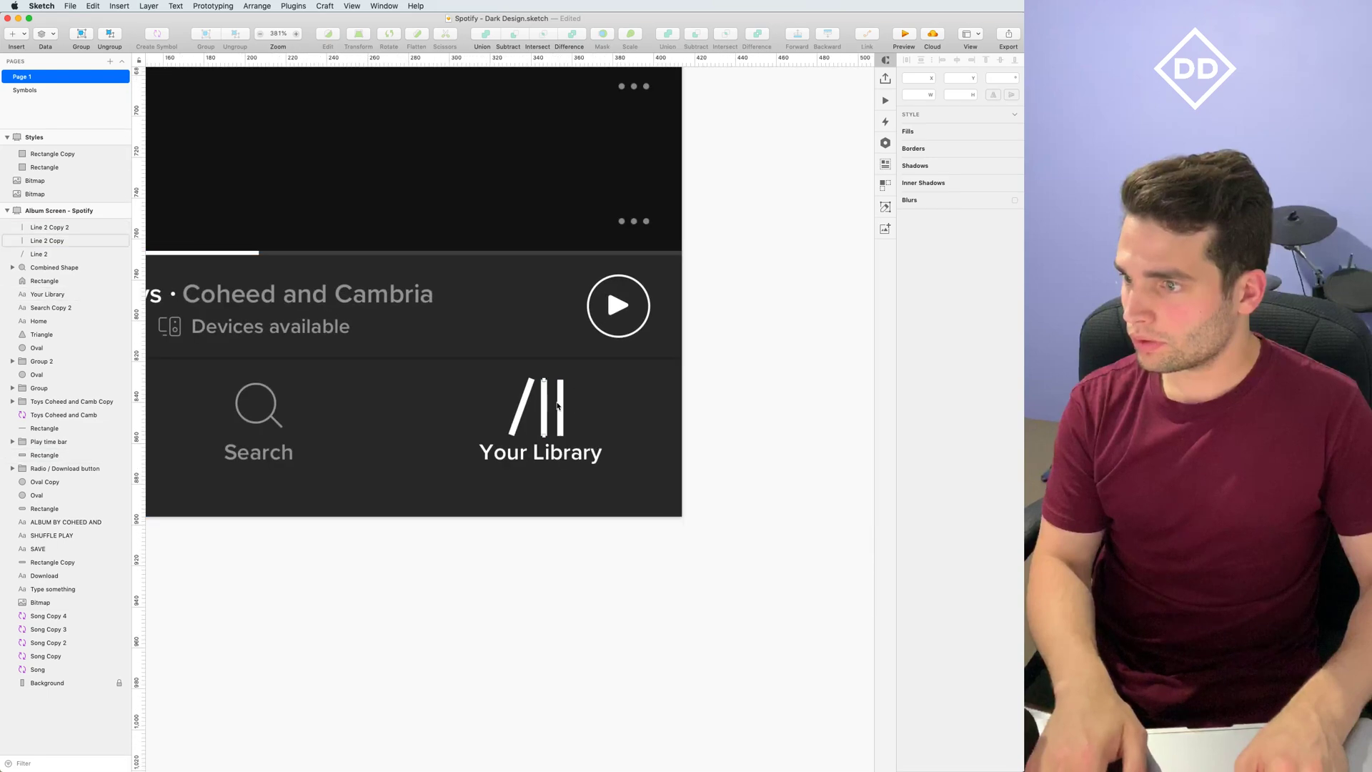
pyautogui.click(553, 405)
pyautogui.keyDown('shift'); pyautogui.click(561, 405); pyautogui.keyUp('shift')
pyautogui.keyDown('shift'); pyautogui.click(529, 402); pyautogui.keyUp('shift')
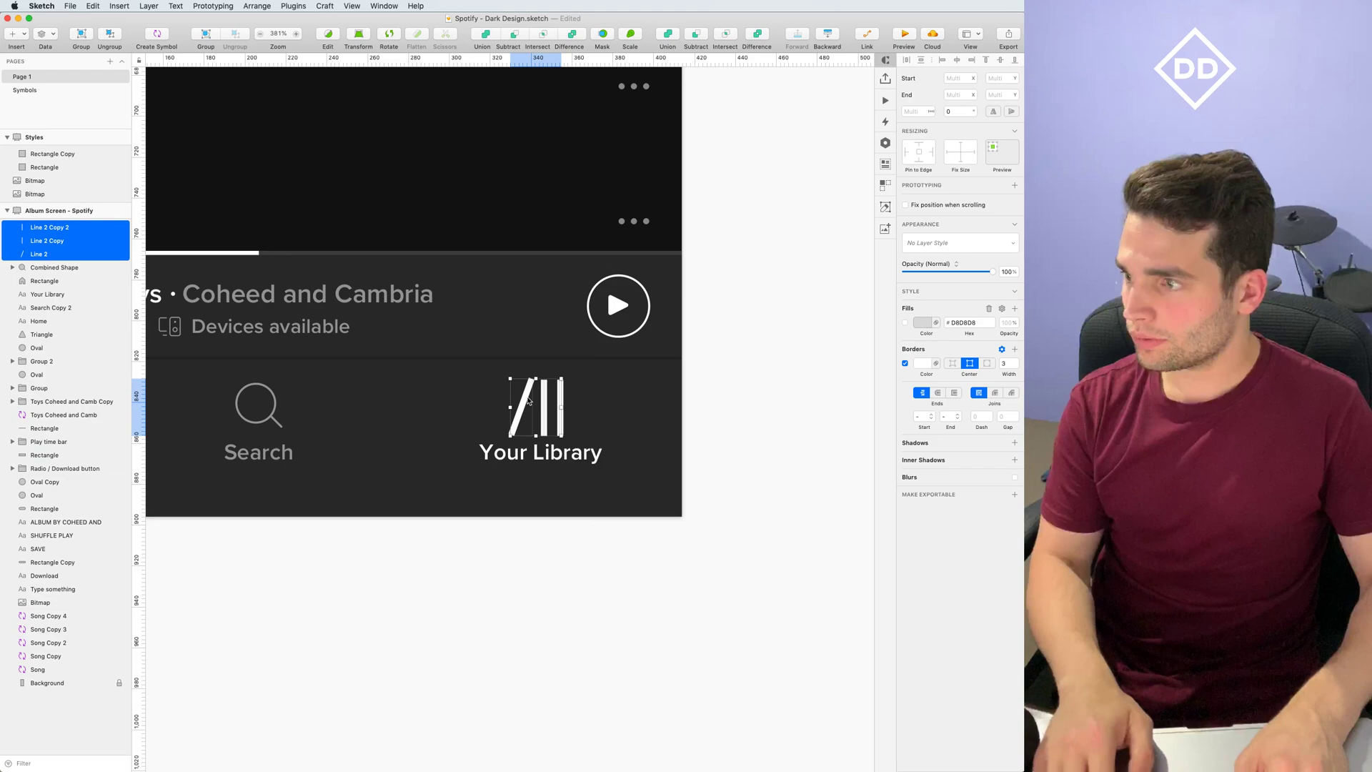
pyautogui.rightClick(529, 402)
pyautogui.press('Escape')
pyautogui.press('super+g')
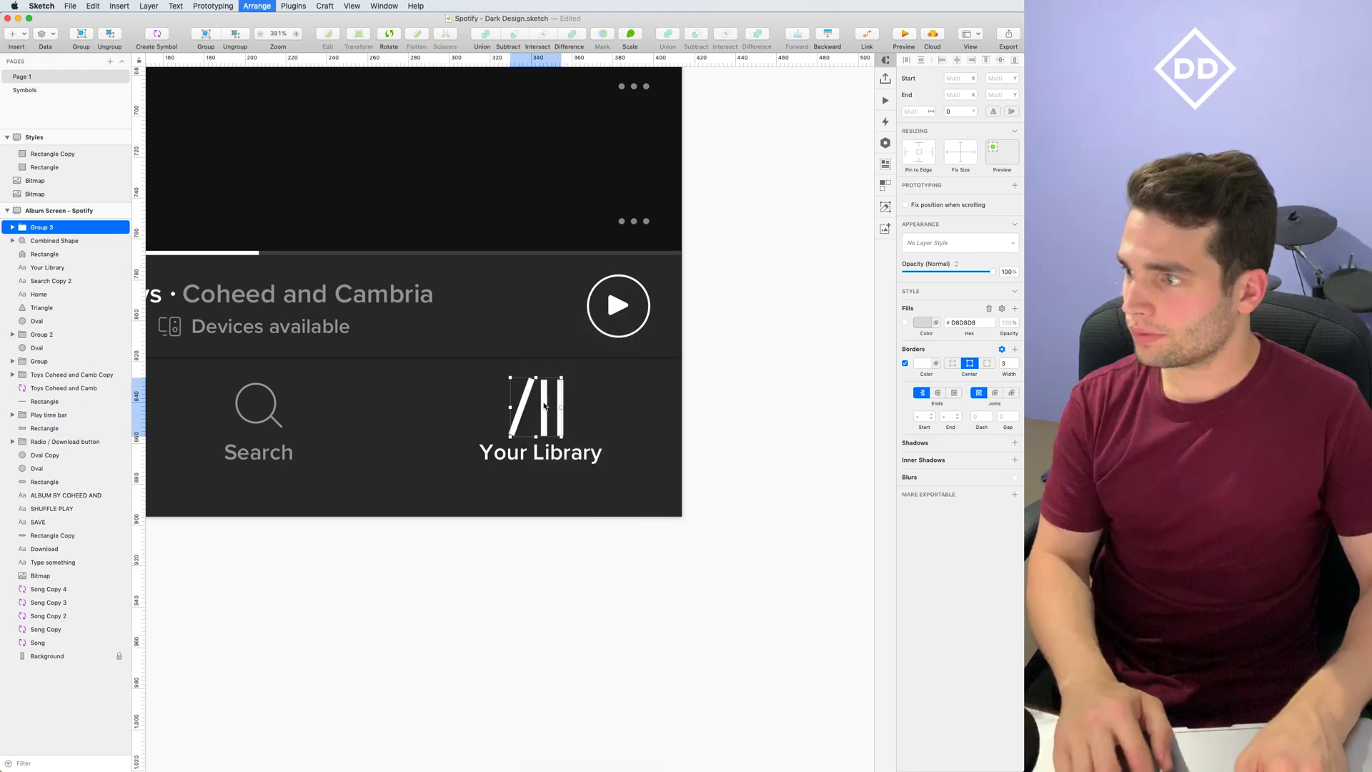
# Flip the library icon group horizontally so the slanted line sits on its right side
pyautogui.rightClick(545, 405)
pyautogui.moveTo(613, 700)
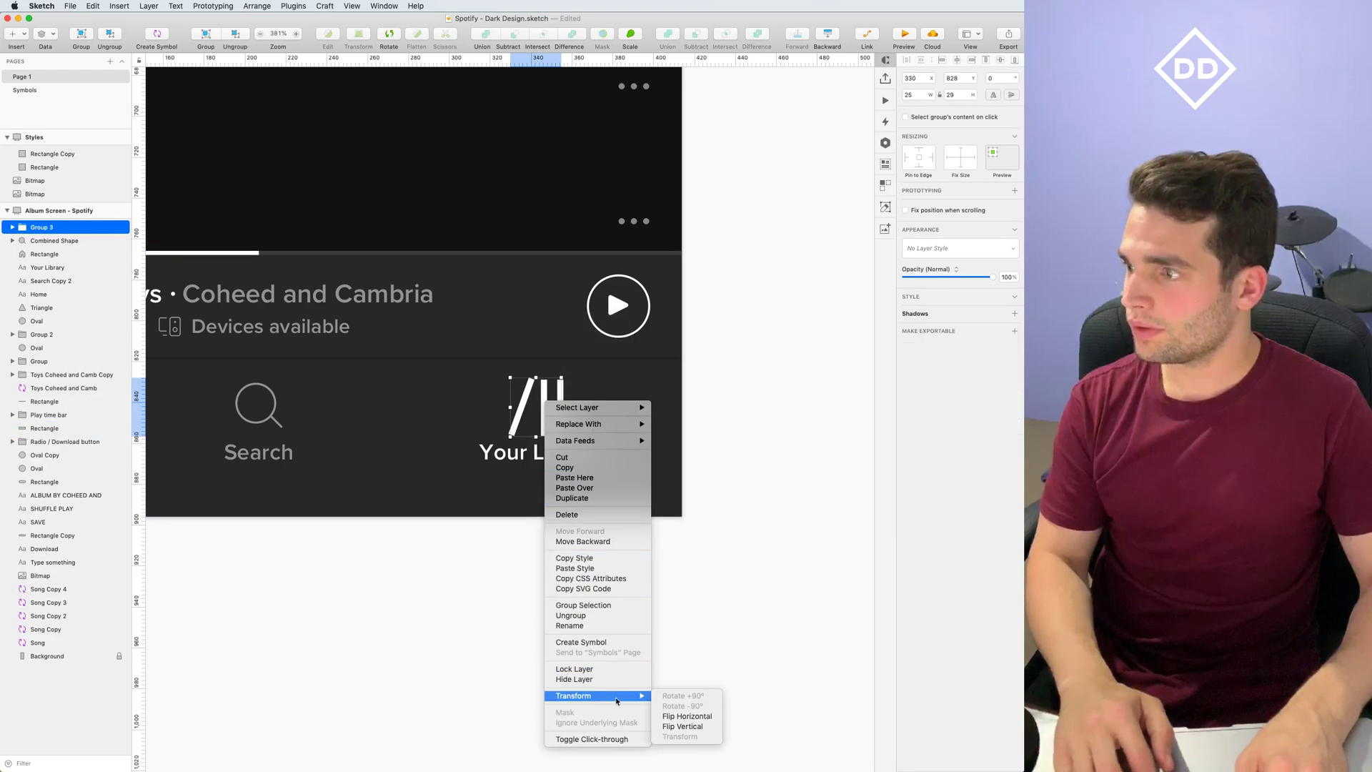
pyautogui.click(687, 716)
pyautogui.click(720, 572)
pyautogui.scroll(3, 553, 404)
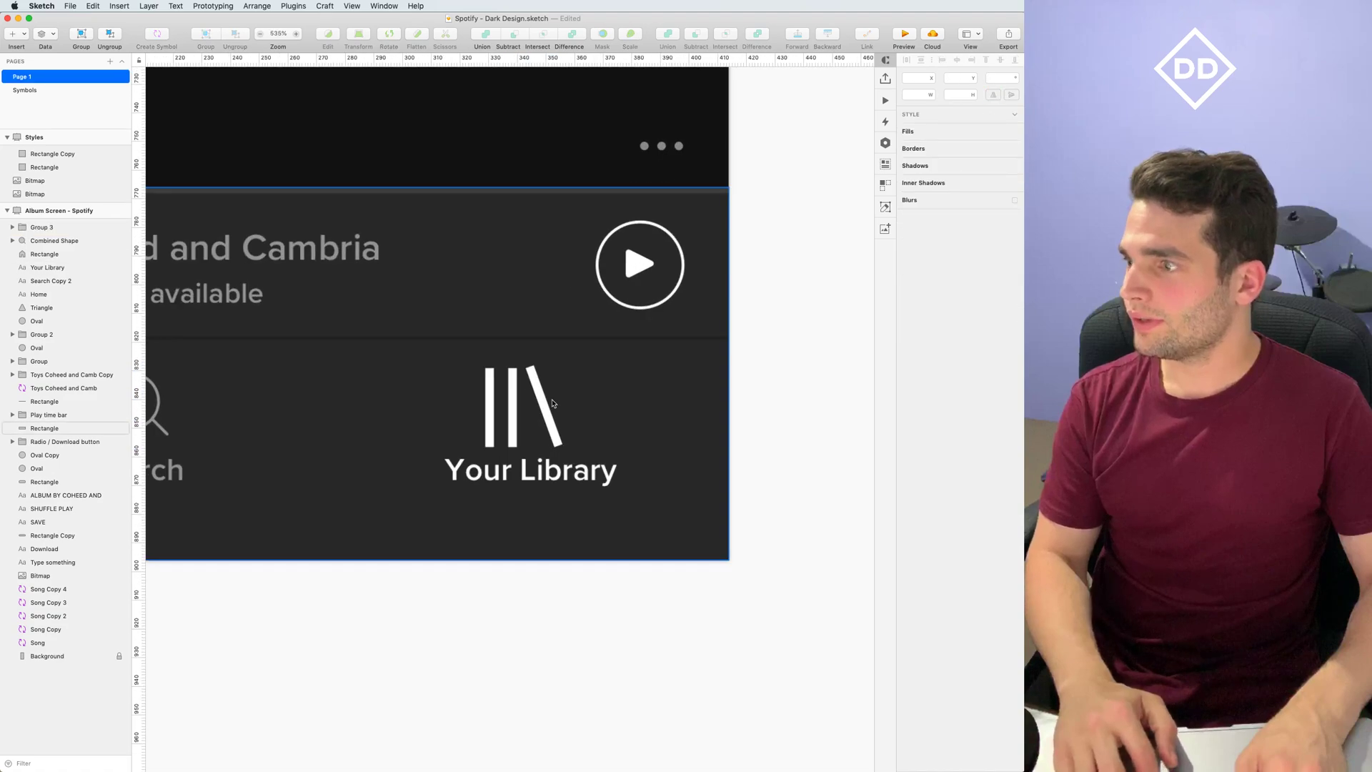
# Nudge the library icon group right to centre it above the Your Library label
pyautogui.scroll(2, 552, 404)
pyautogui.moveTo(543, 398); pyautogui.dragTo(554, 398)
pyautogui.click(609, 675)
pyautogui.scroll(-2, 658, 645)
pyautogui.scroll(-3, 659, 645)
pyautogui.scroll(5, 607, 565)
pyautogui.click(612, 527)
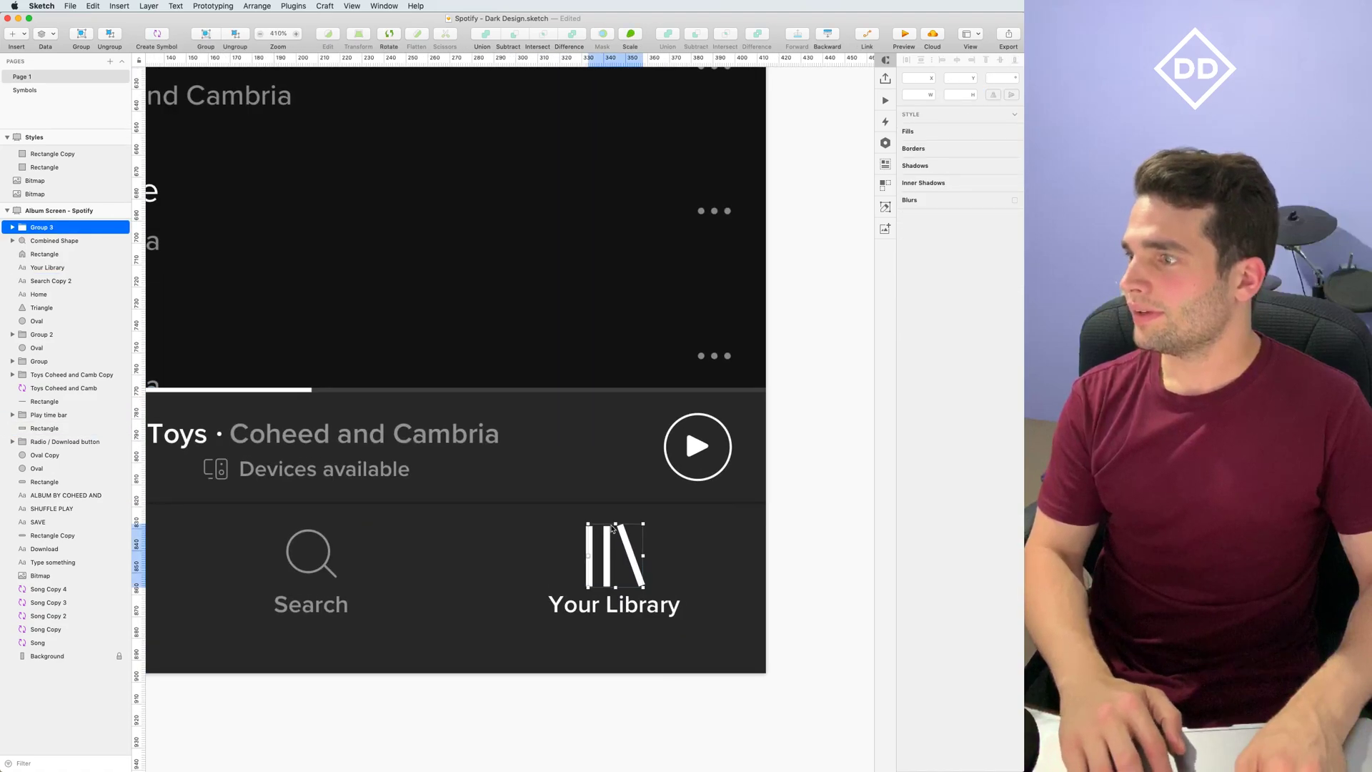
pyautogui.click(797, 540)
# Duplicate the album cover image, enlarge the copy to 478 by 478, and place its layer directly above Background
pyautogui.scroll(-2, 813, 538)
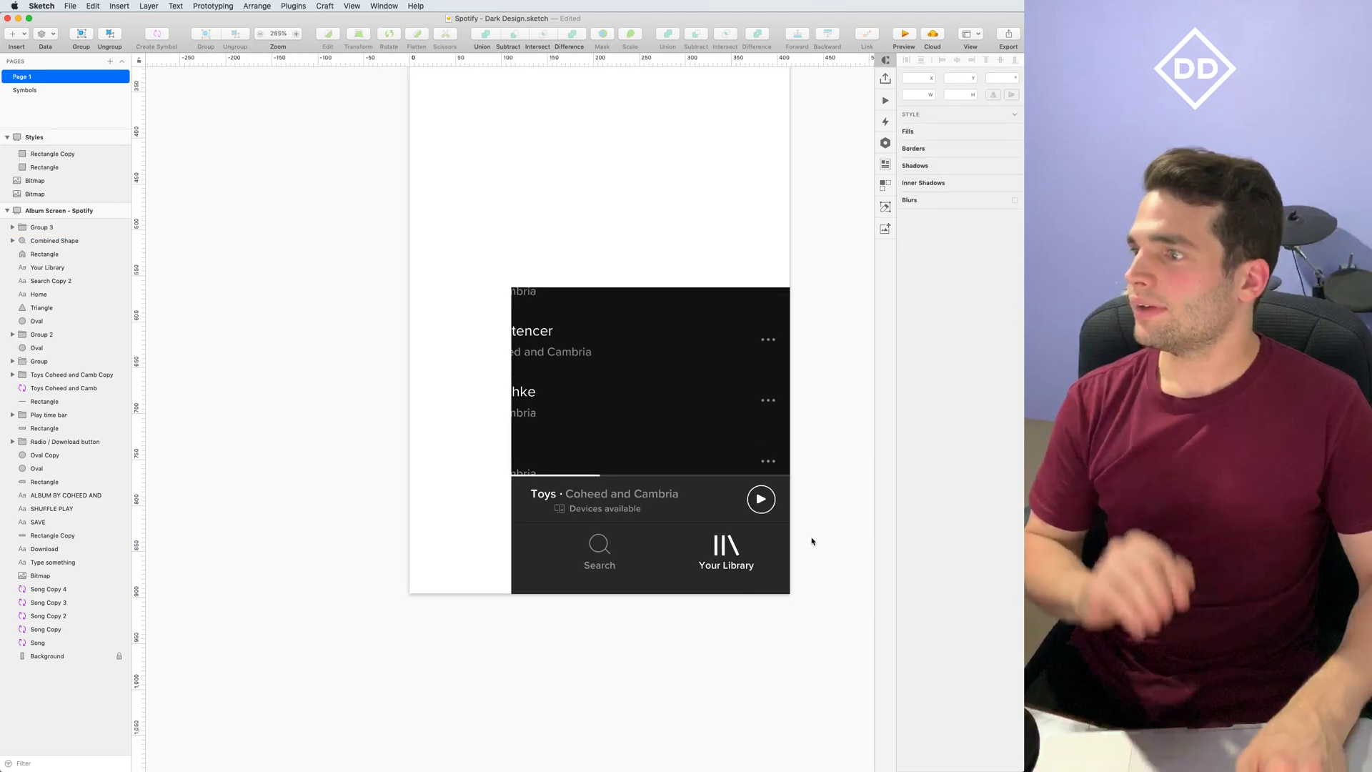
pyautogui.scroll(-2, 772, 593)
pyautogui.scroll(5, 683, 663)
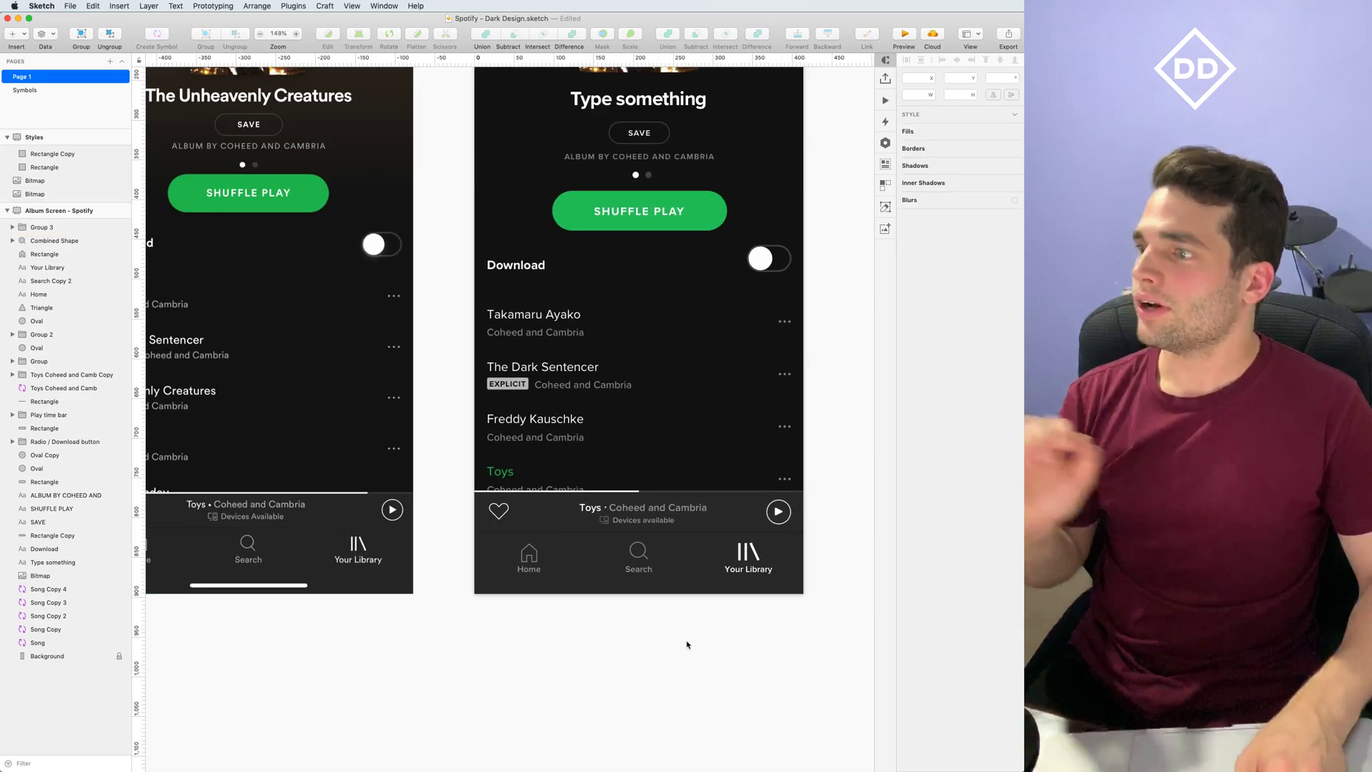
pyautogui.scroll(-3, 769, 670)
pyautogui.moveTo(748, 638); pyautogui.dragTo(673, 662)
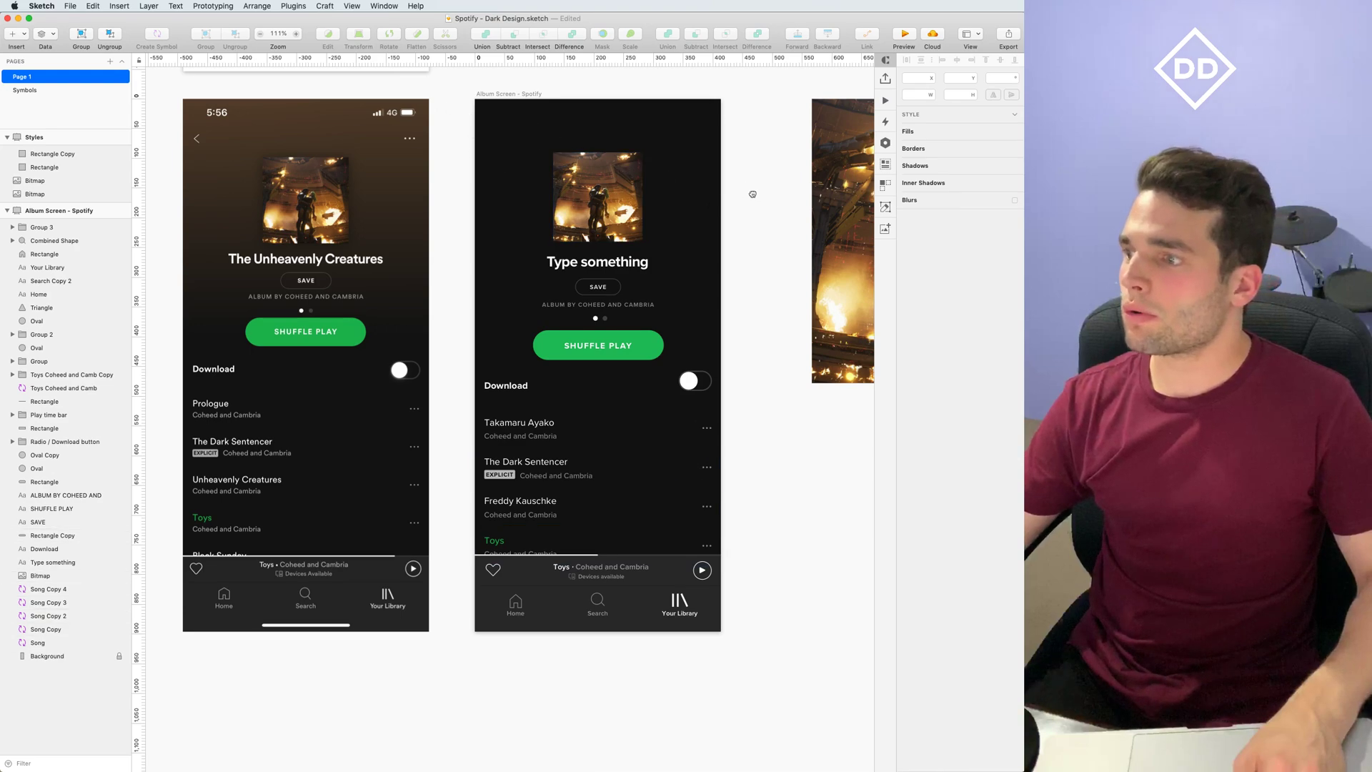
pyautogui.scroll(1, 747, 189)
pyautogui.click(634, 218)
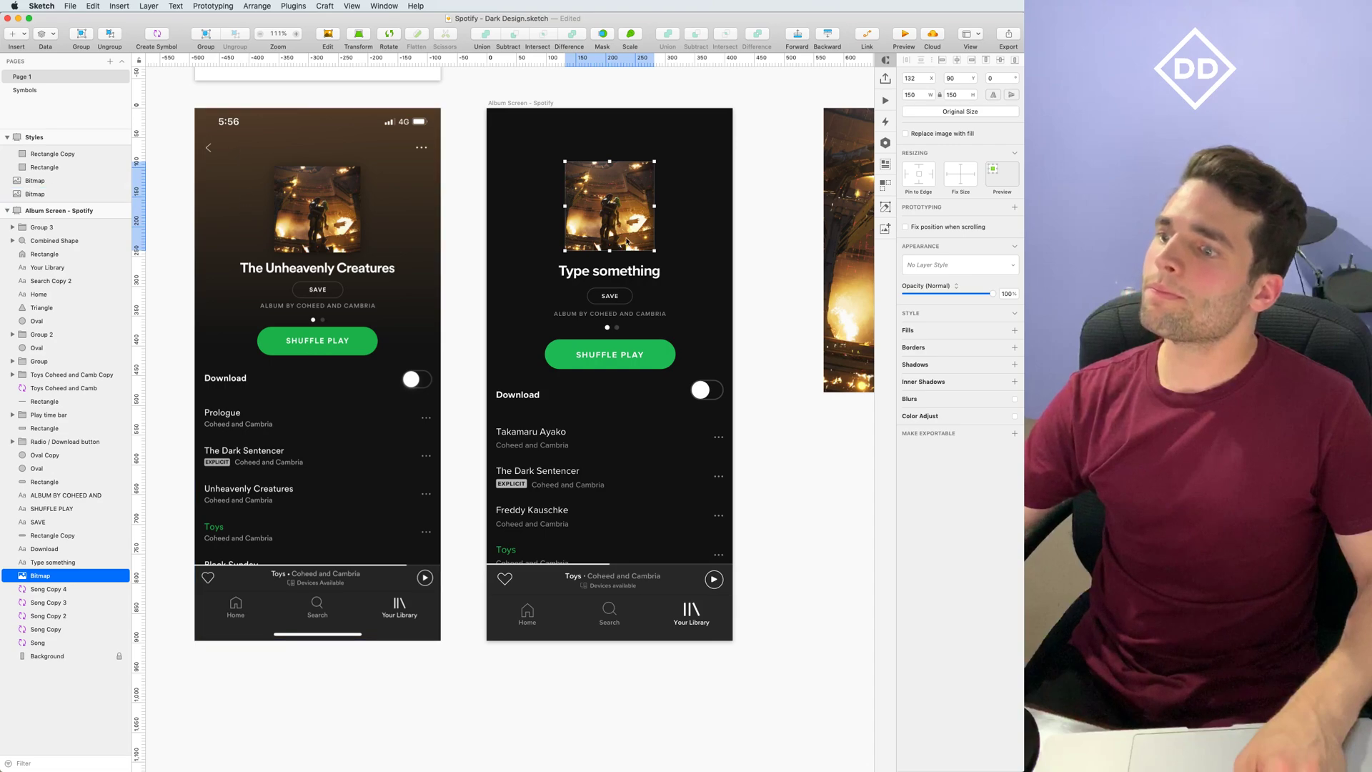
pyautogui.press('super+d')
pyautogui.moveTo(654, 251); pyautogui.dragTo(769, 331)
pyautogui.moveTo(86, 577); pyautogui.dragTo(90, 663)
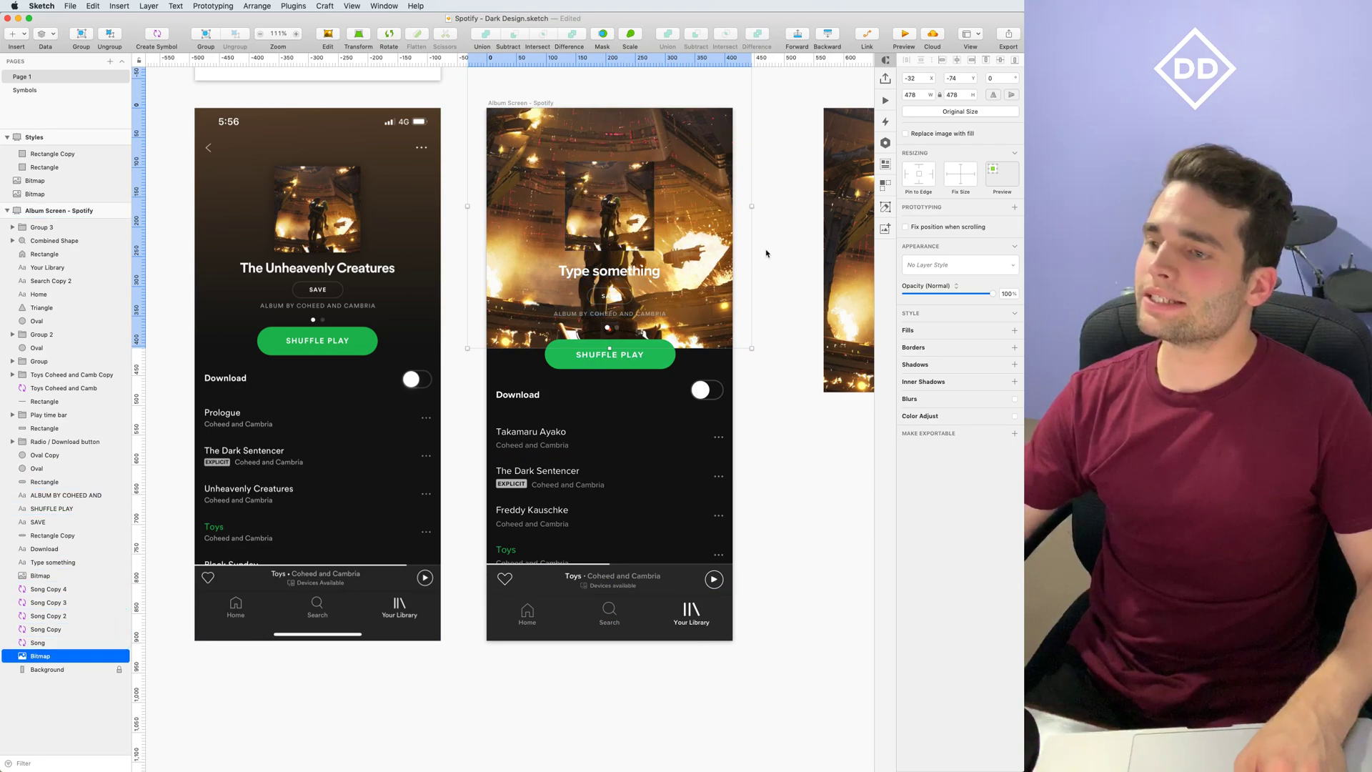
# Apply a Gaussian blur of 50 to the enlarged album cover image
pyautogui.click(1014, 400)
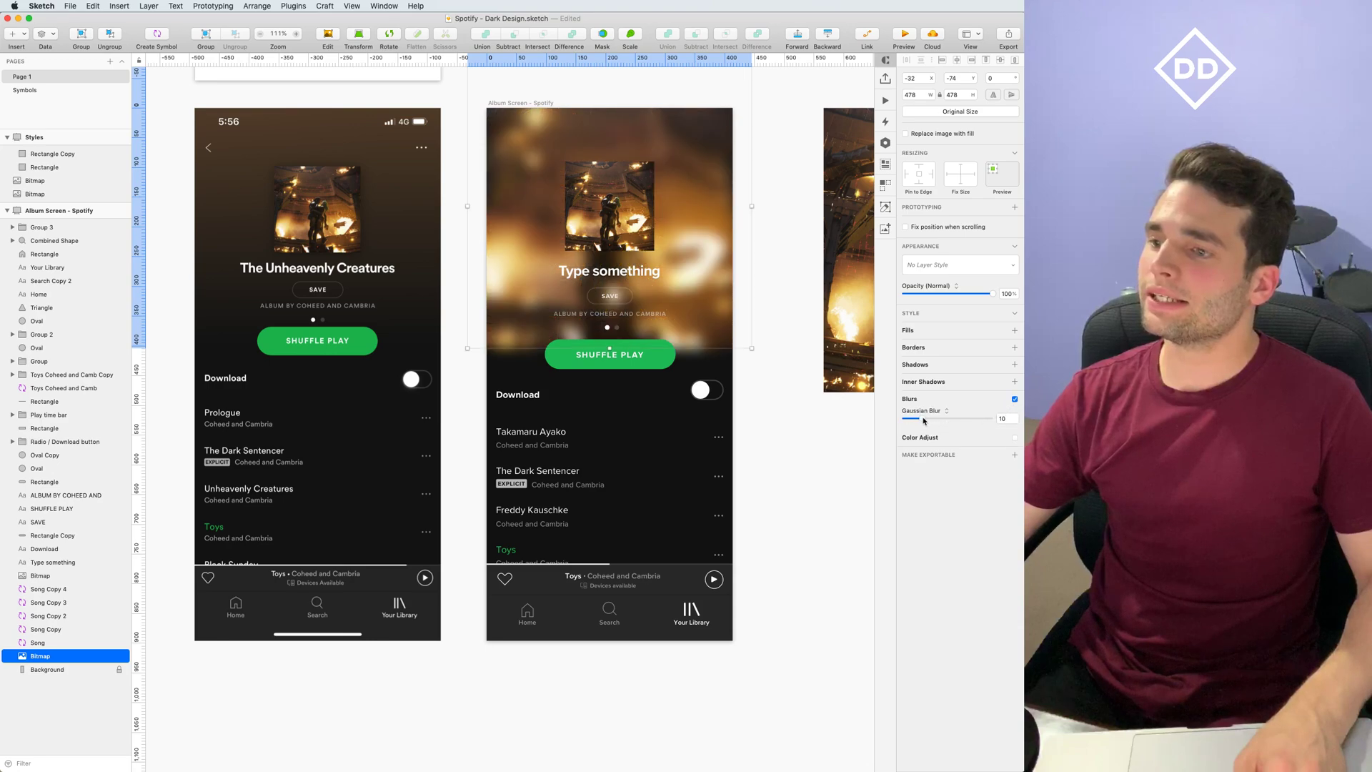
pyautogui.moveTo(924, 420); pyautogui.dragTo(1003, 418)
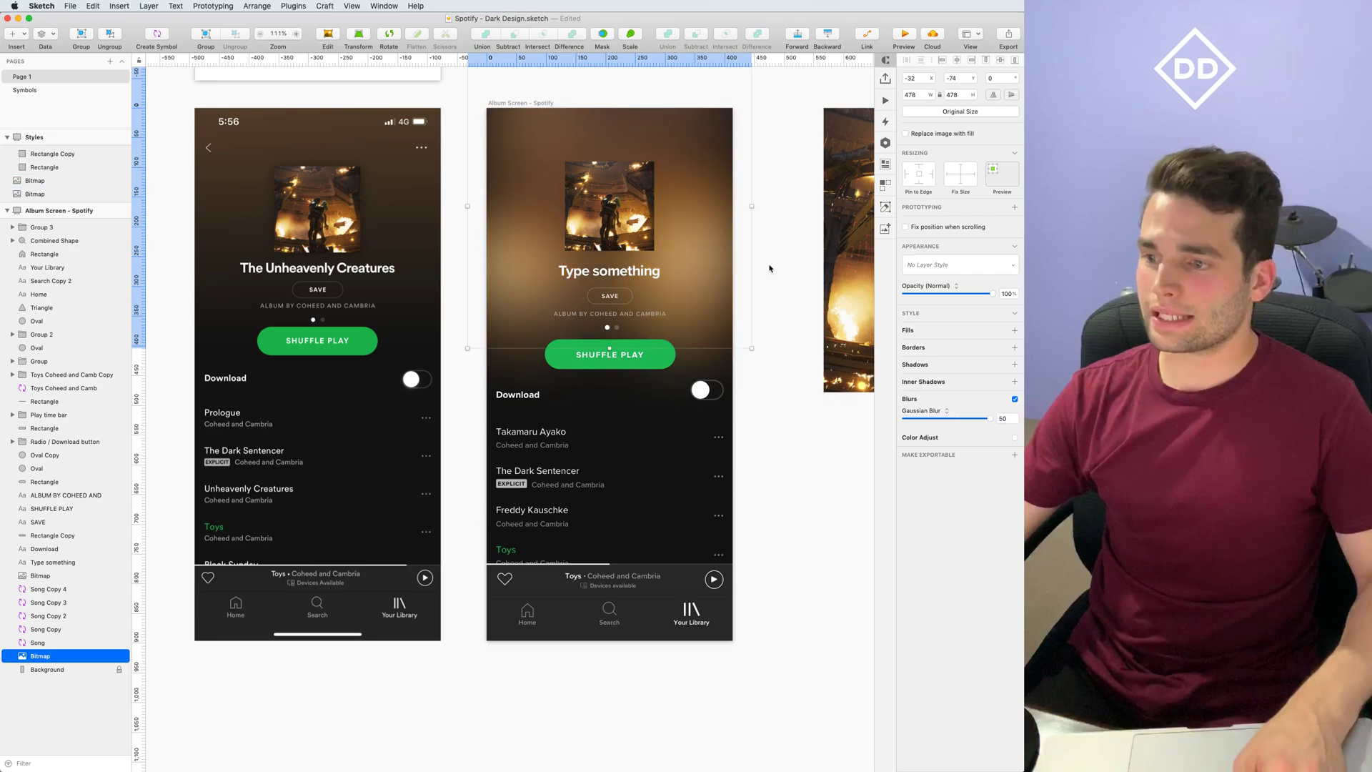
pyautogui.moveTo(990, 419); pyautogui.dragTo(981, 420)
pyautogui.click(790, 208)
# Move the blurred album image up to Y -88 behind the album header
pyautogui.scroll(2, 782, 199)
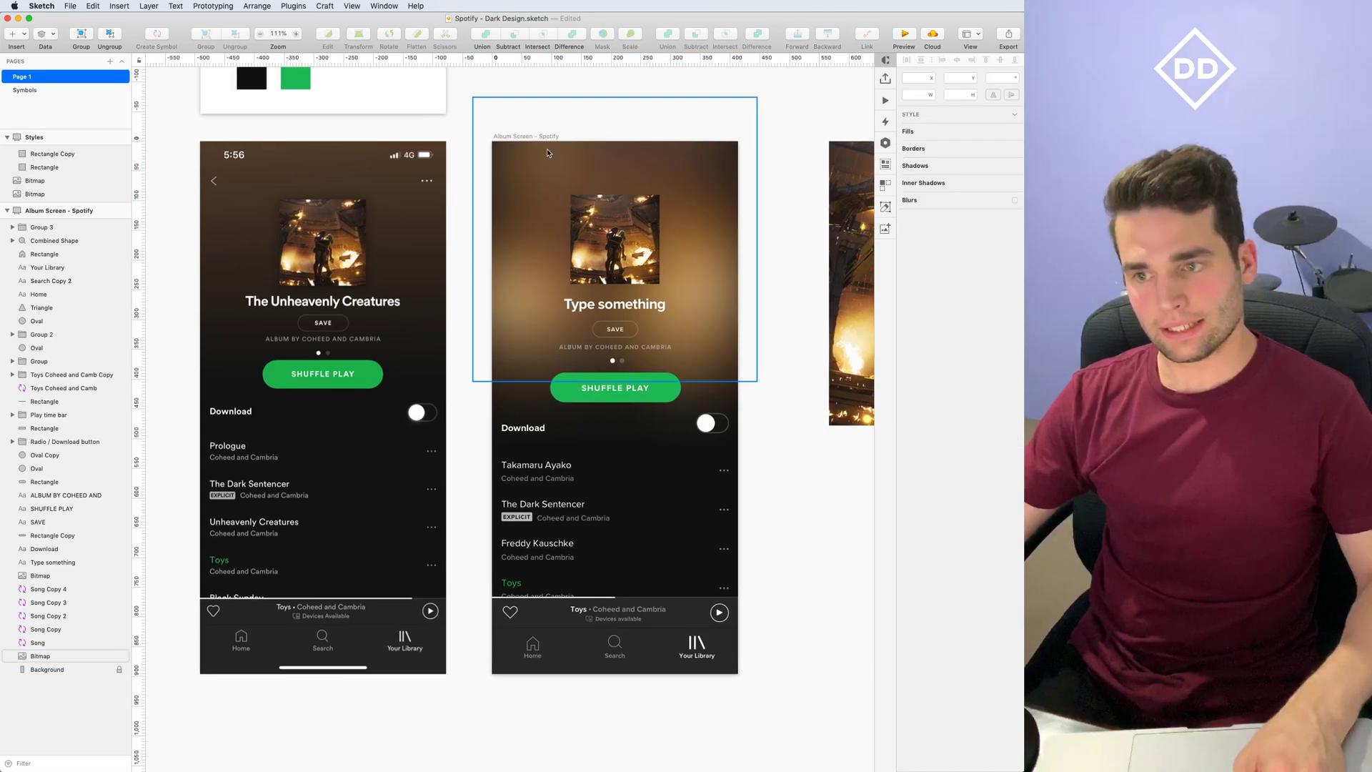
pyautogui.click(716, 276)
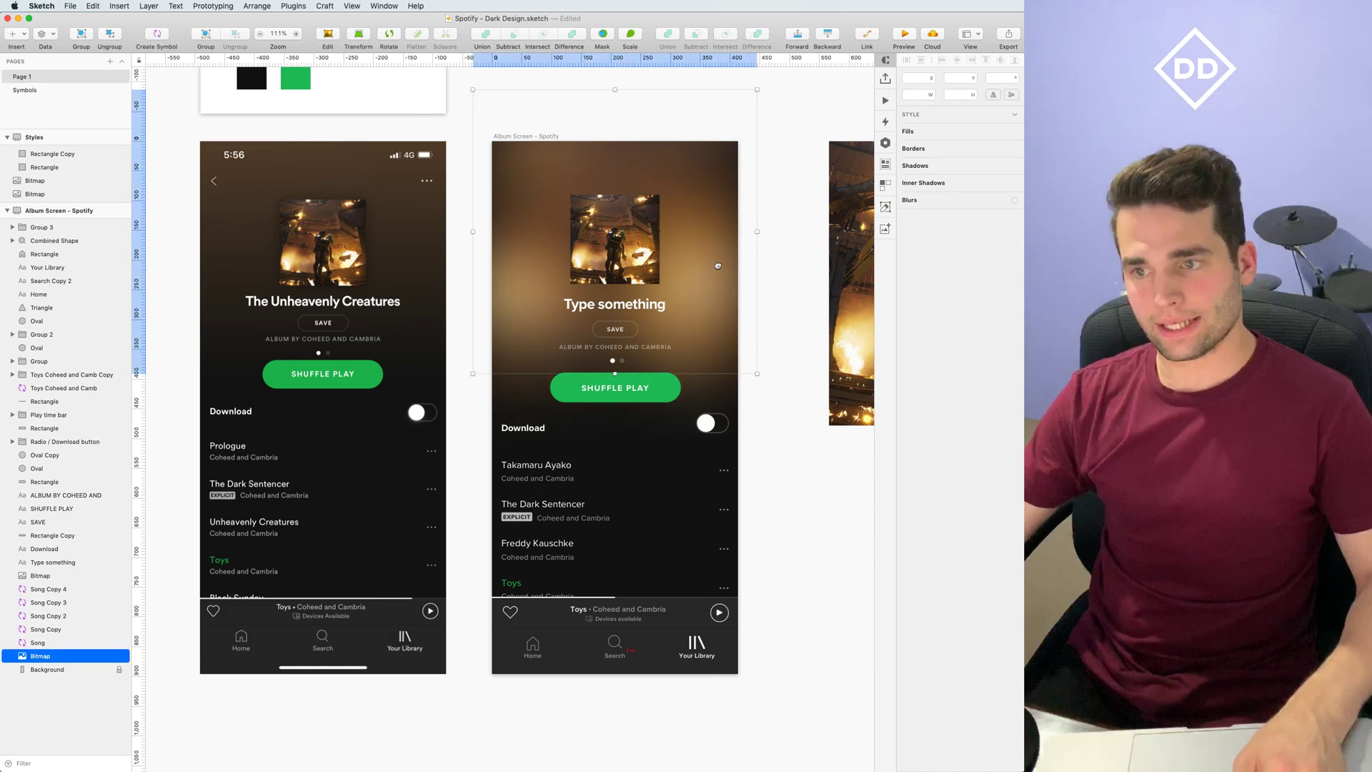
pyautogui.click(786, 279)
pyautogui.scroll(-1, 788, 274)
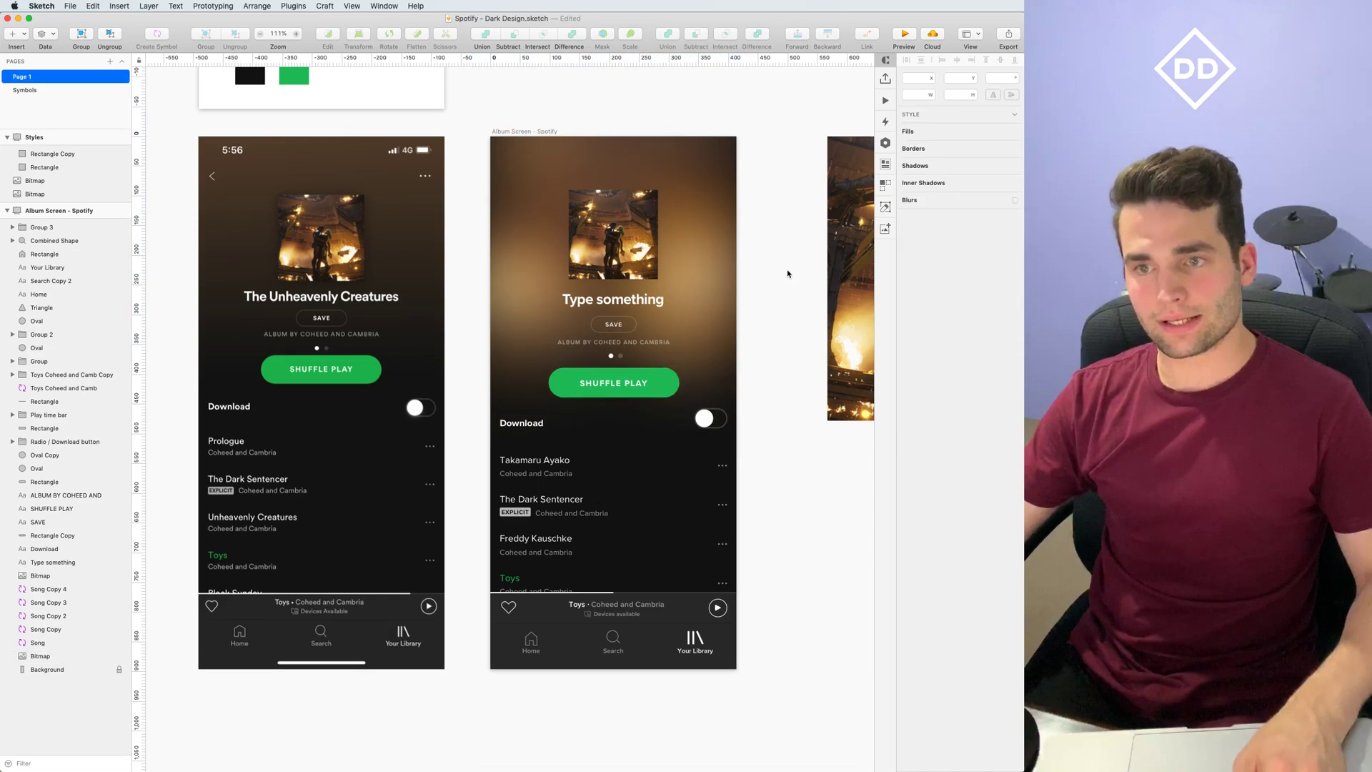
pyautogui.click(737, 264)
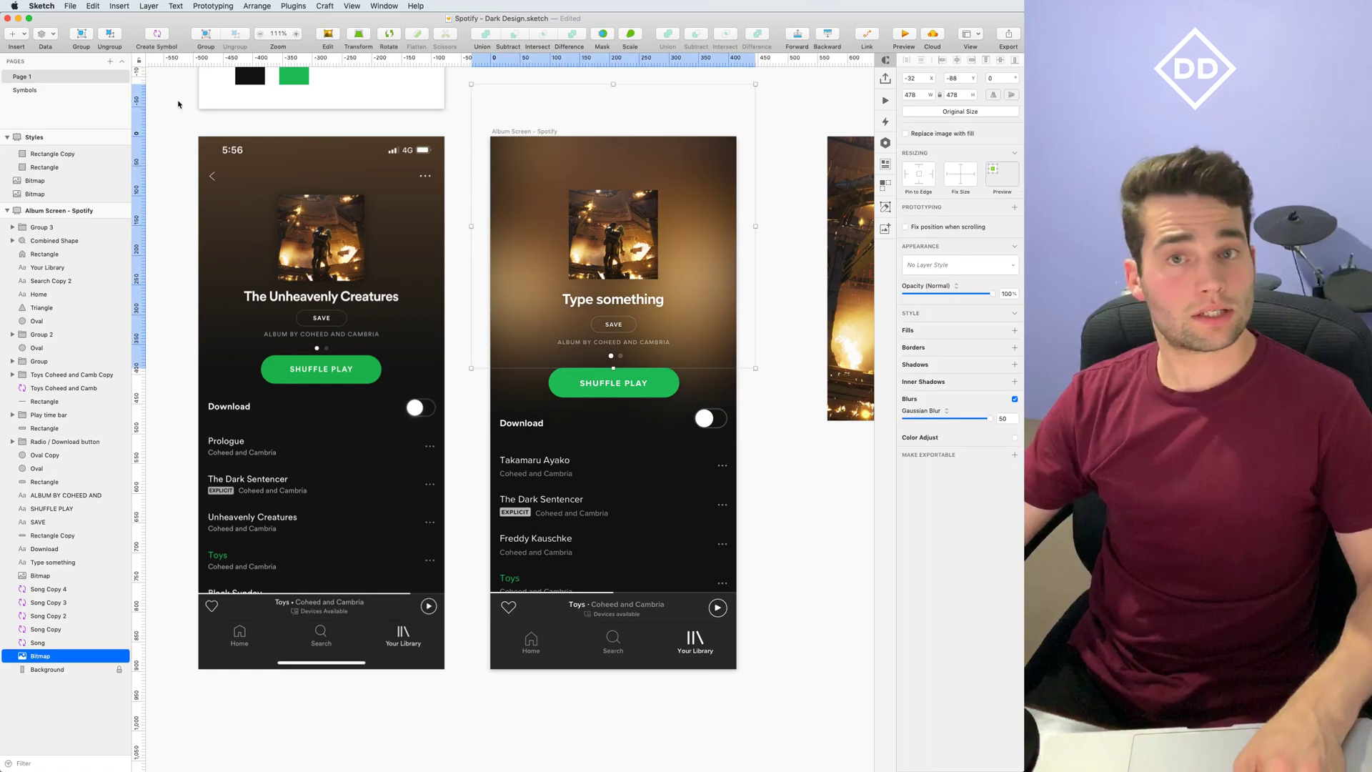
# Draw a 414 by 419 rectangle at 0, 0 over the album header, with its border and fill turned off
pyautogui.click(16, 36)
pyautogui.moveTo(85, 49)
pyautogui.click(153, 50)
pyautogui.moveTo(491, 133); pyautogui.dragTo(737, 386)
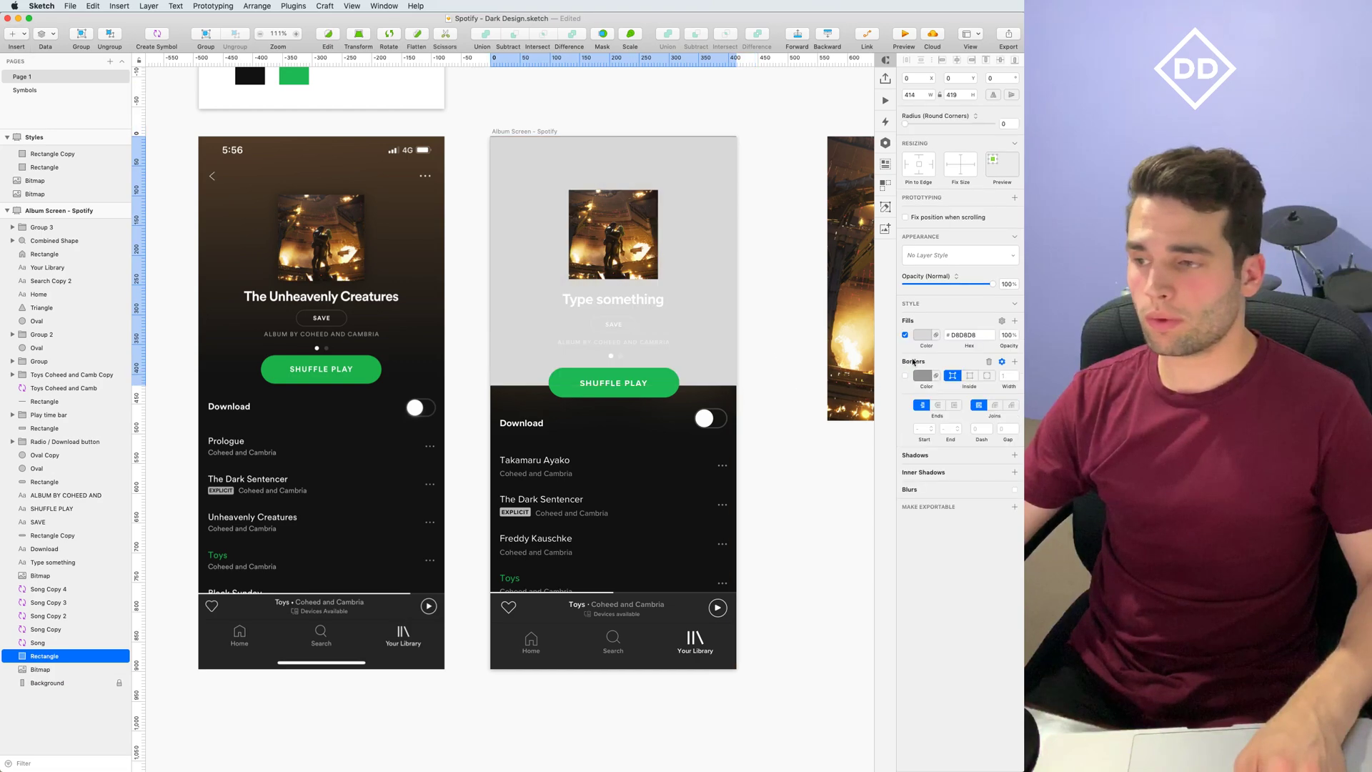
pyautogui.click(905, 334)
# Group the rectangle with the blurred album image and use the rectangle as the image's mask
pyautogui.keyDown('shift'); pyautogui.click(705, 238); pyautogui.keyUp('shift')
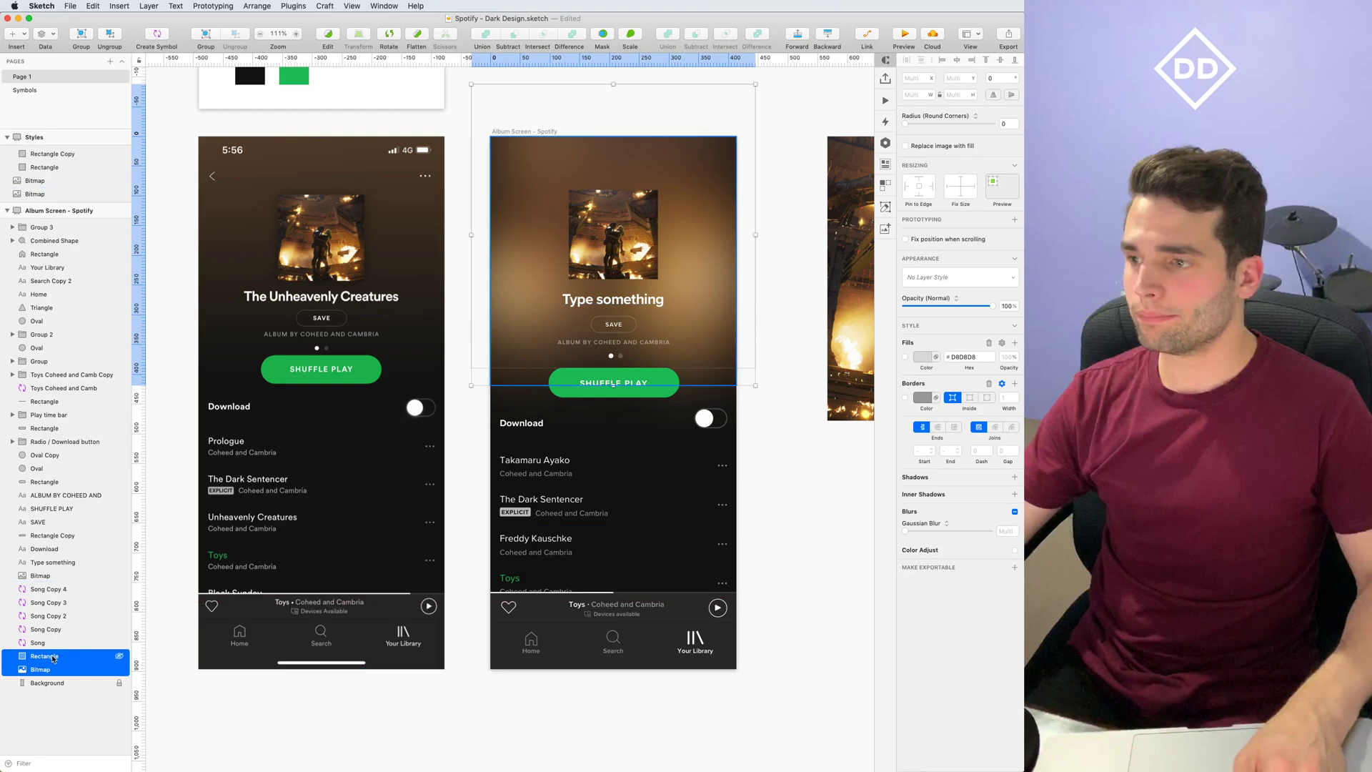
pyautogui.press('super+g')
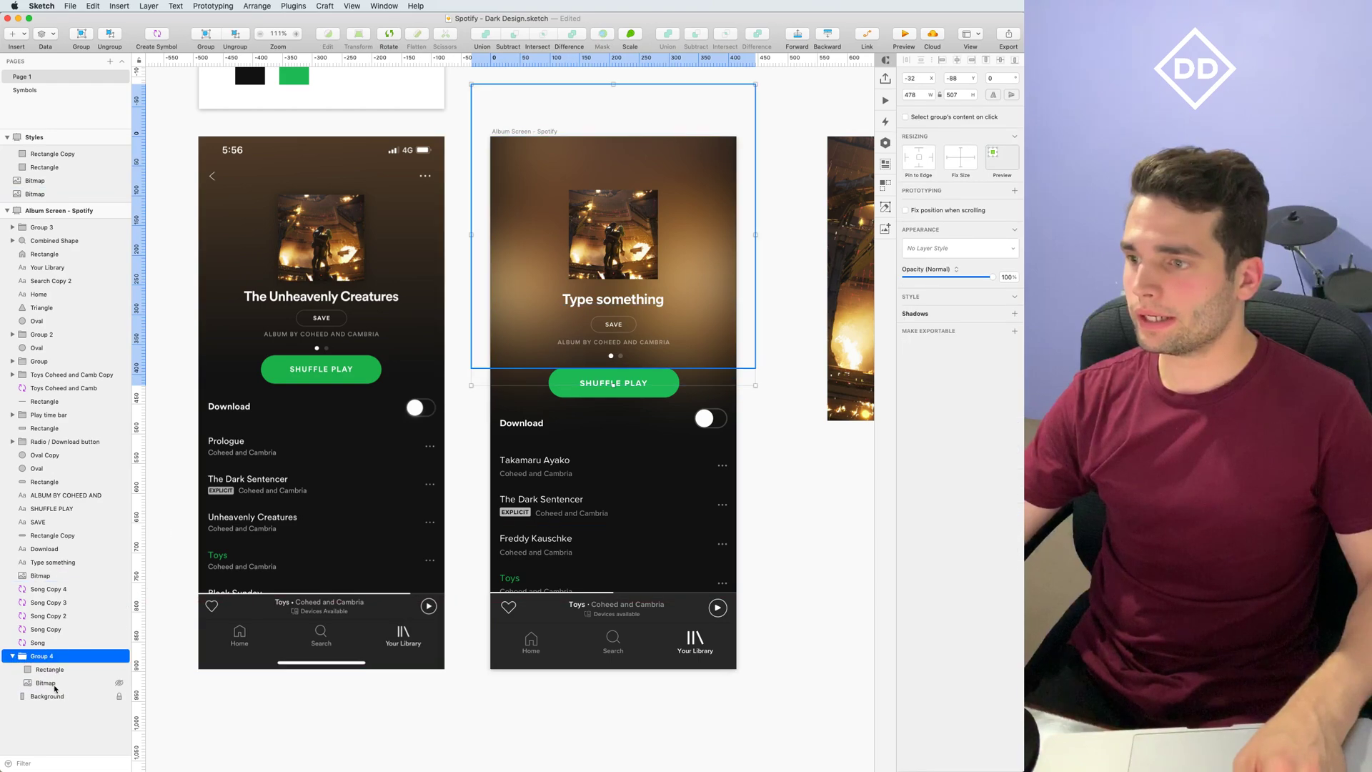
pyautogui.doubleClick(55, 687)
pyautogui.moveTo(53, 688); pyautogui.dragTo(53, 688)
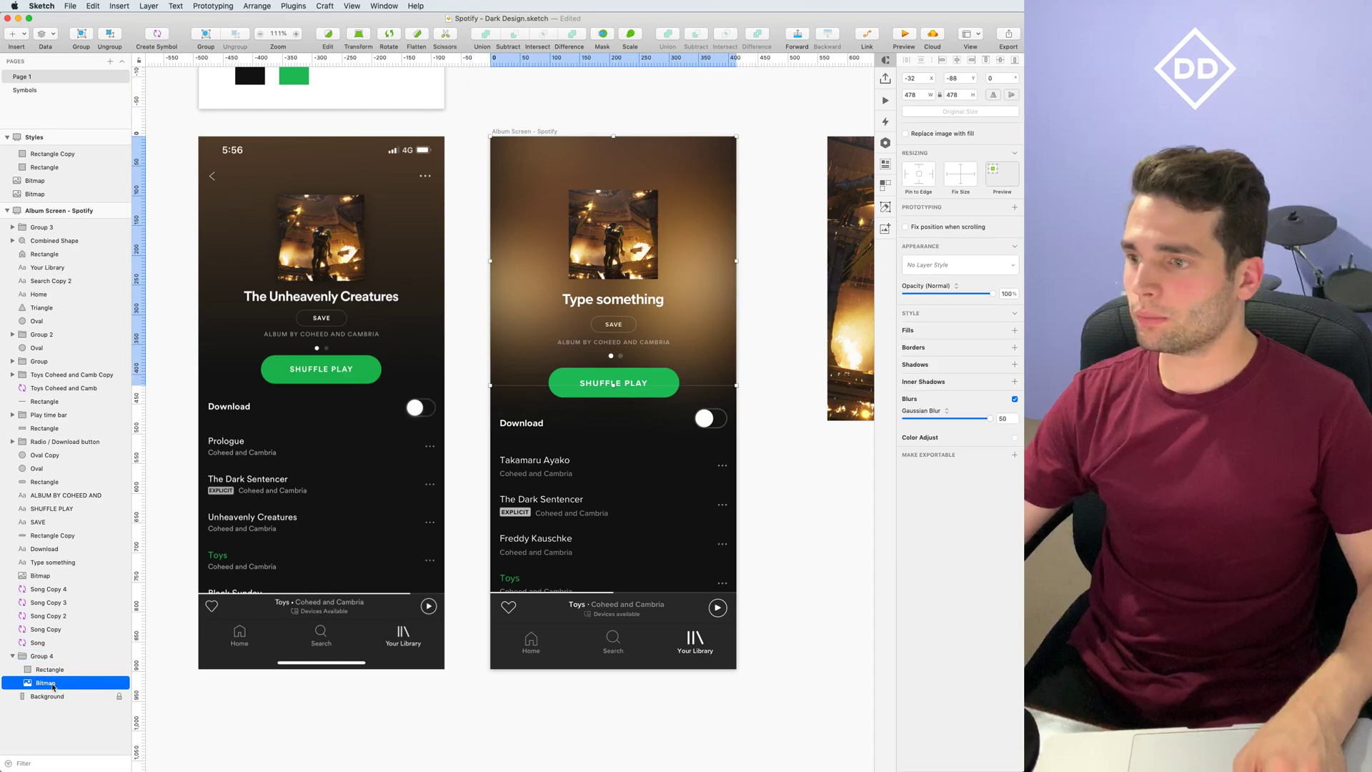
pyautogui.rightClick(55, 682)
pyautogui.click(83, 752)
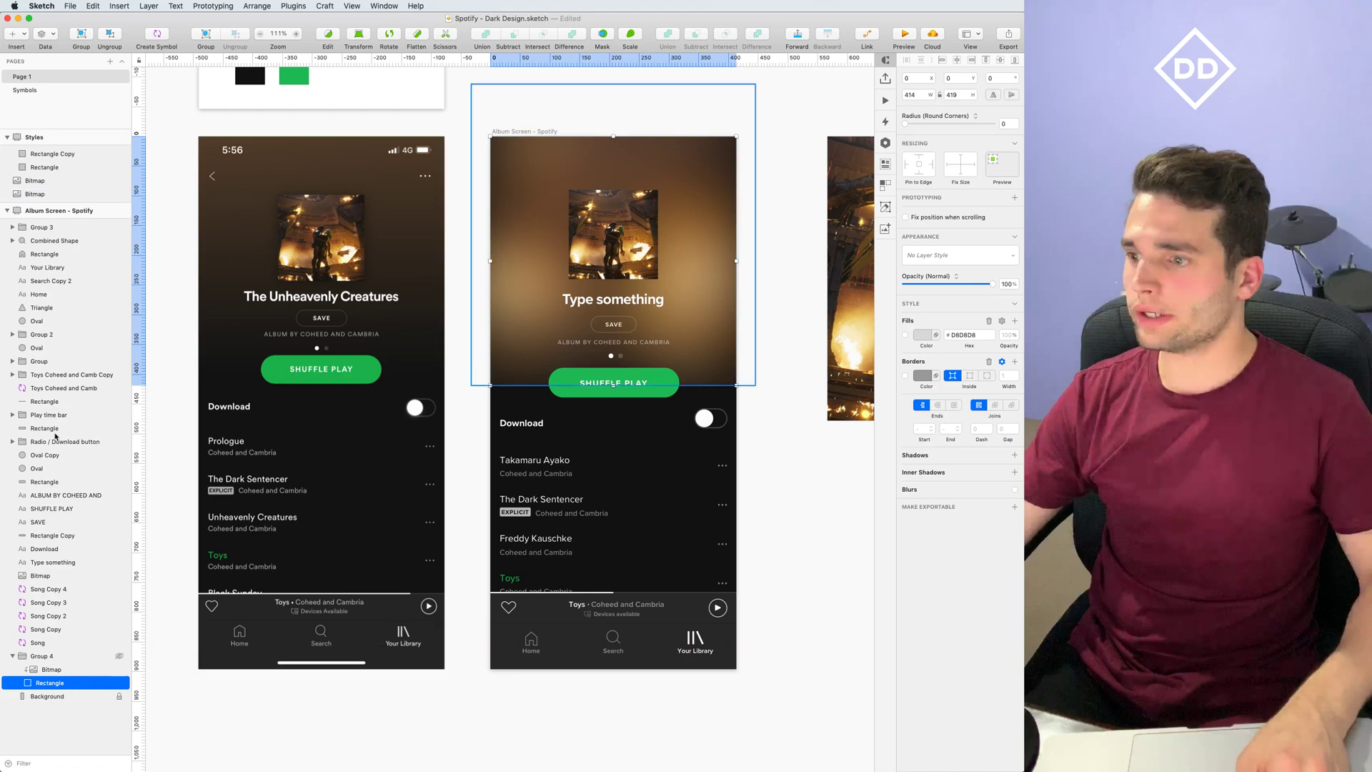
# Switch the mask rectangle's mask mode to Alpha Mask
pyautogui.click(149, 7)
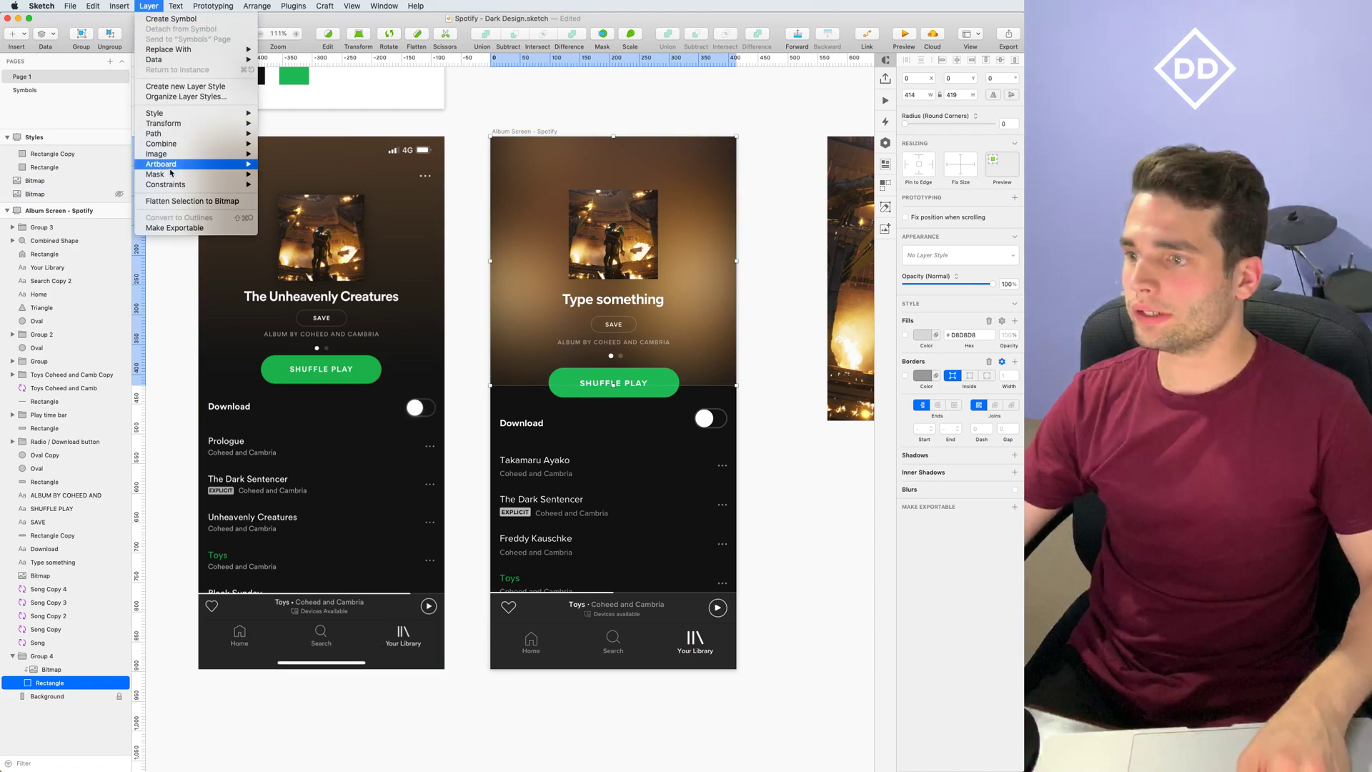
pyautogui.moveTo(171, 175)
pyautogui.moveTo(315, 211)
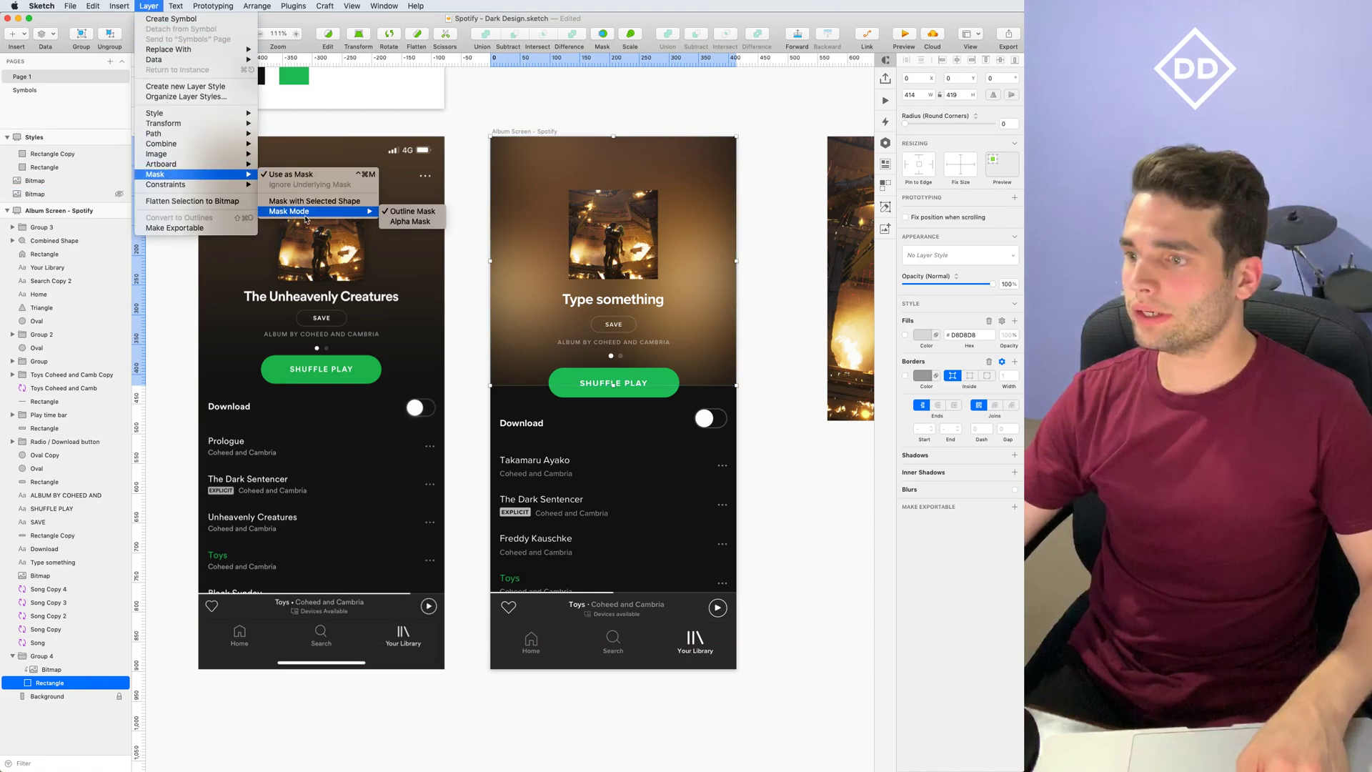
pyautogui.click(395, 221)
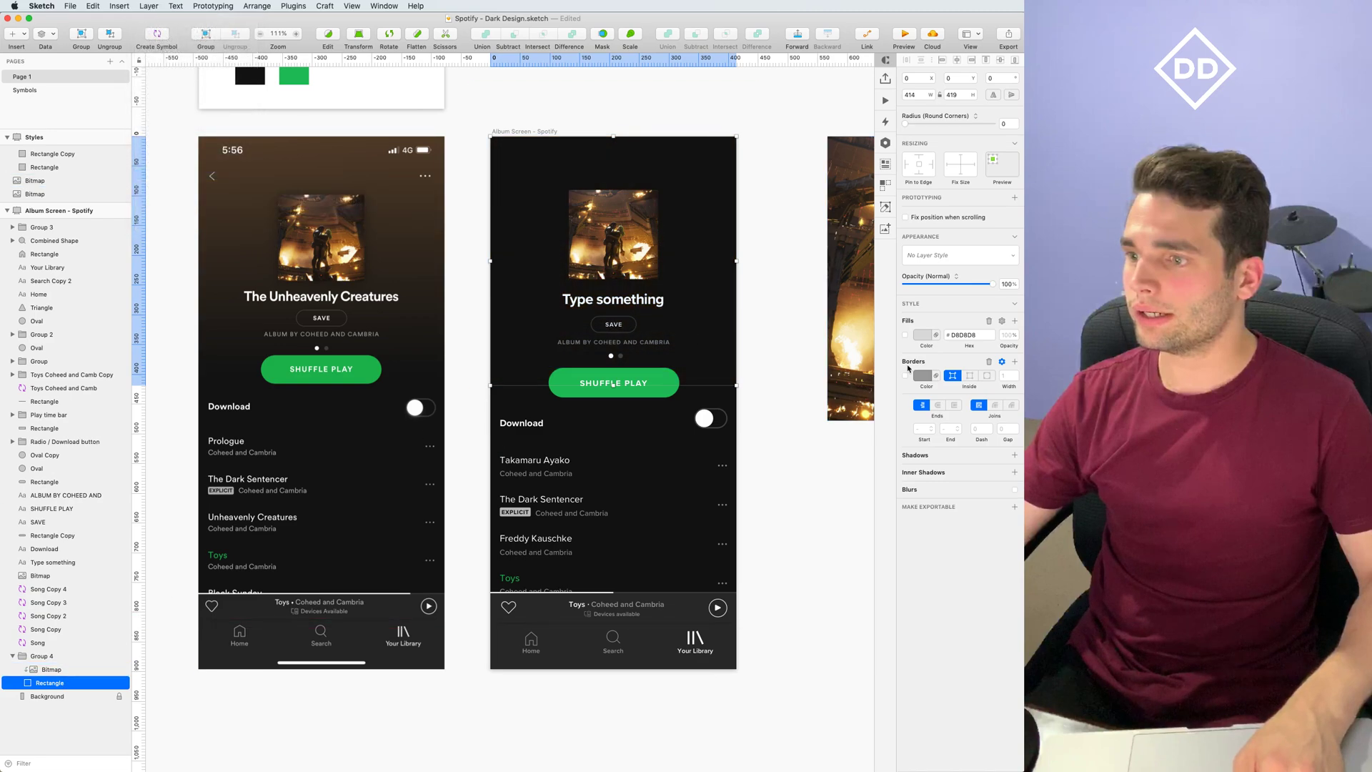
# Turn on the mask rectangle's fill and change it from a solid colour to a linear gradient
pyautogui.click(905, 335)
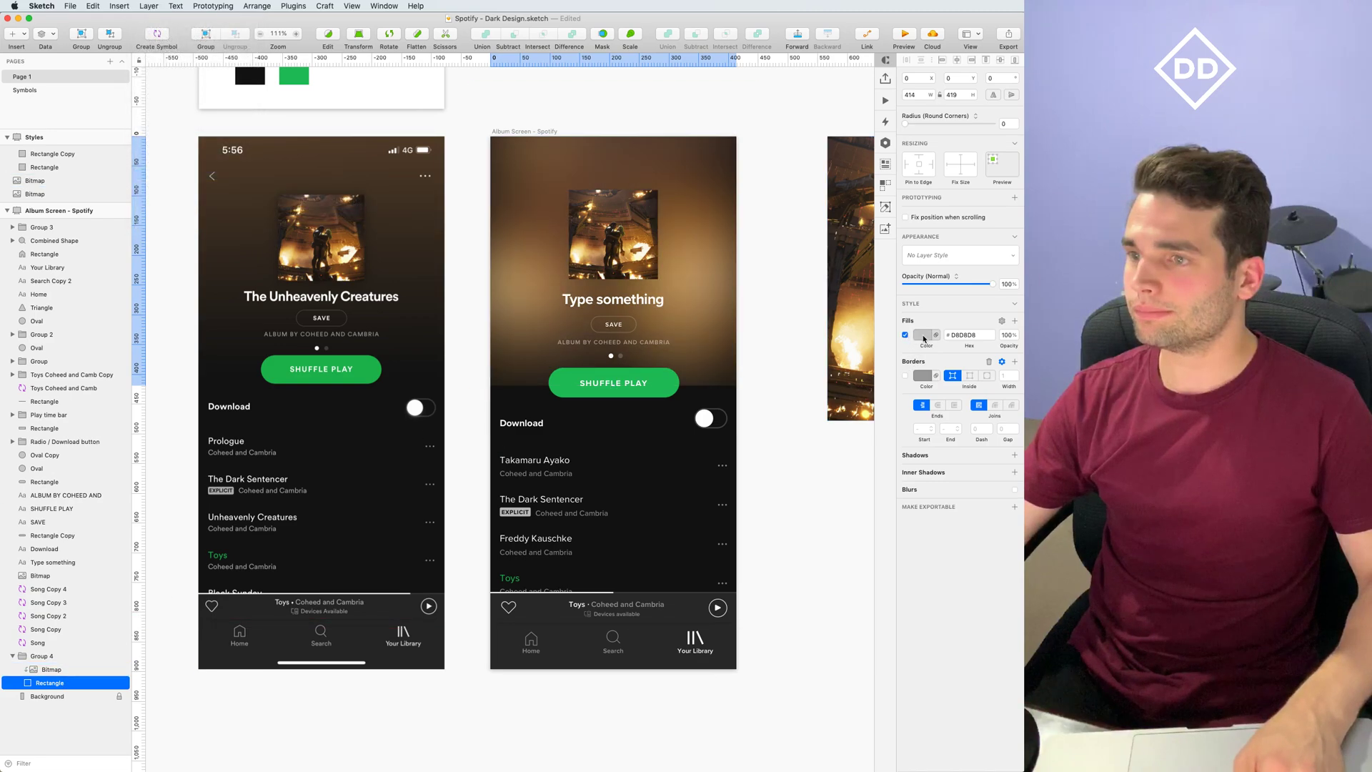
pyautogui.click(922, 335)
pyautogui.moveTo(970, 473); pyautogui.dragTo(1000, 473)
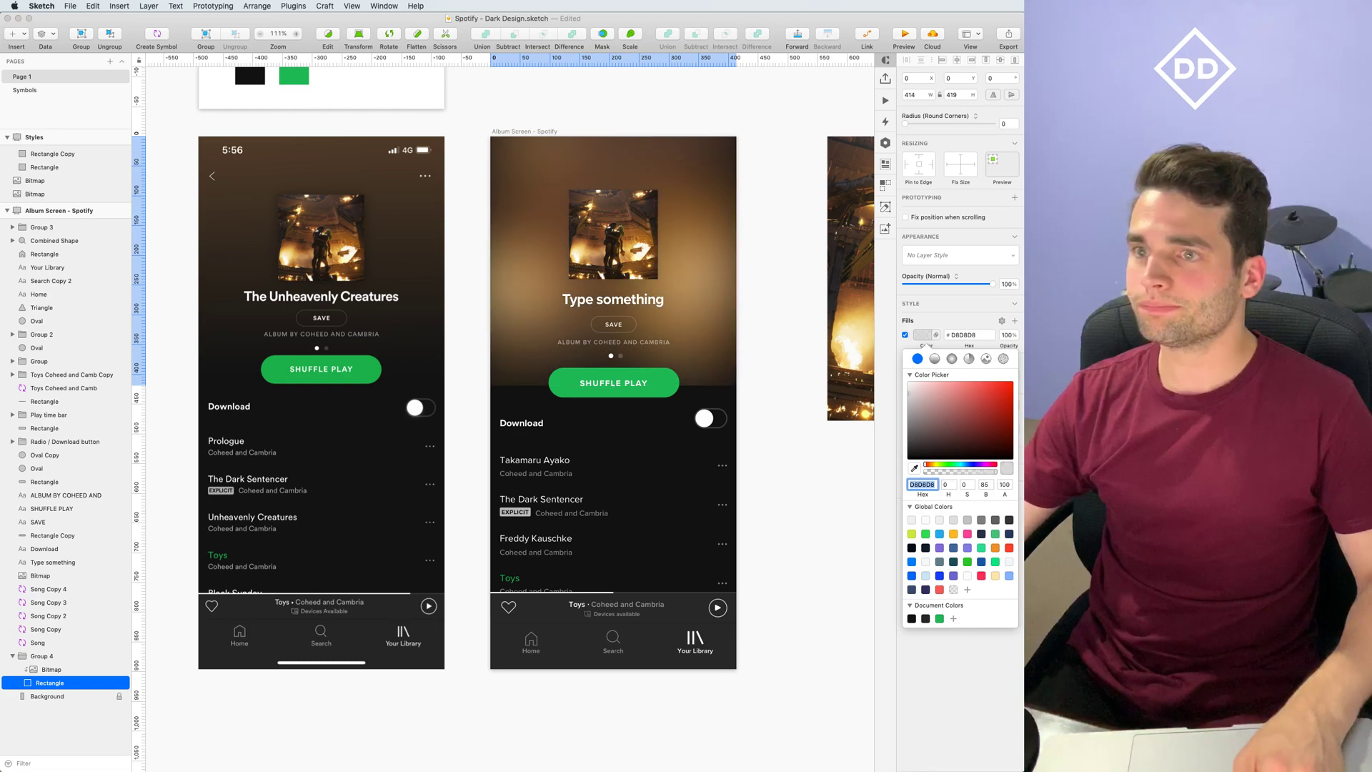
pyautogui.click(935, 360)
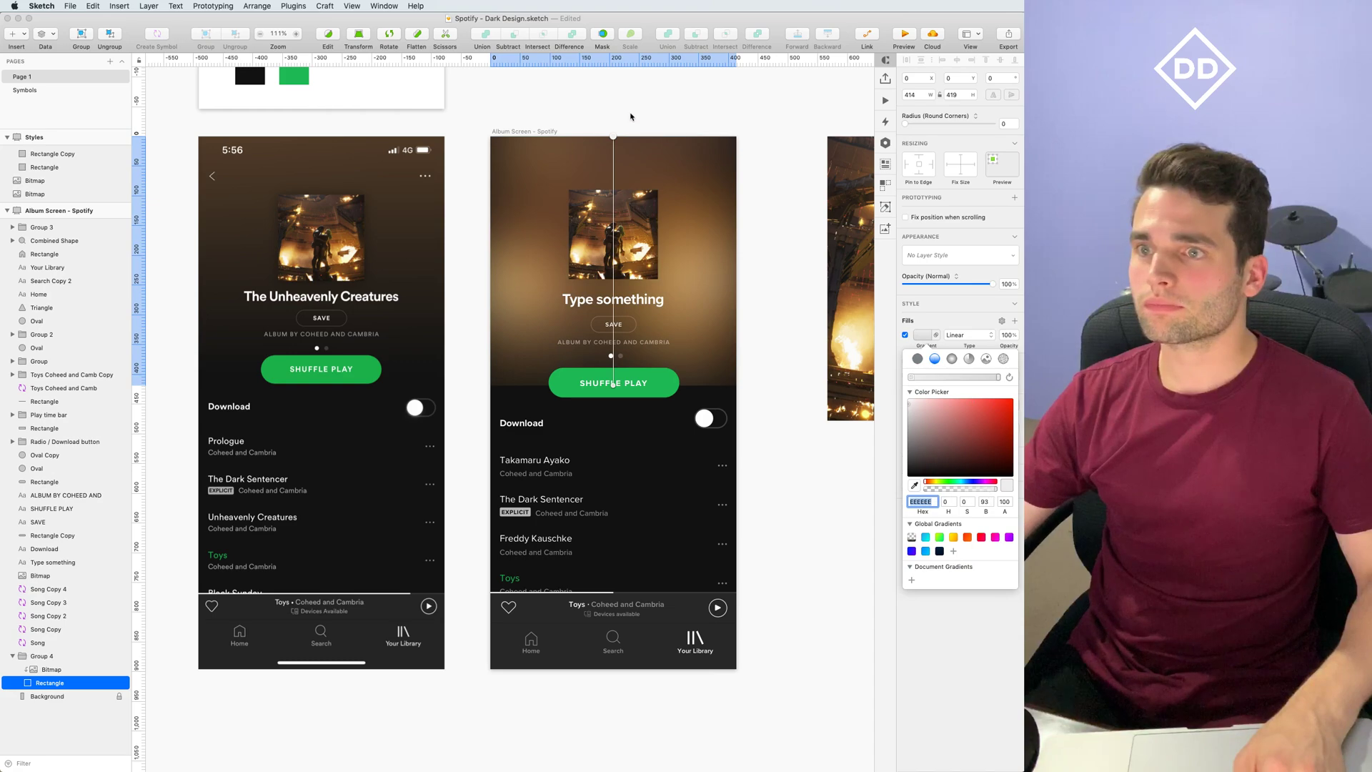
# Set the alpha of the mask gradient's lower colour stop to 0
pyautogui.click(613, 138)
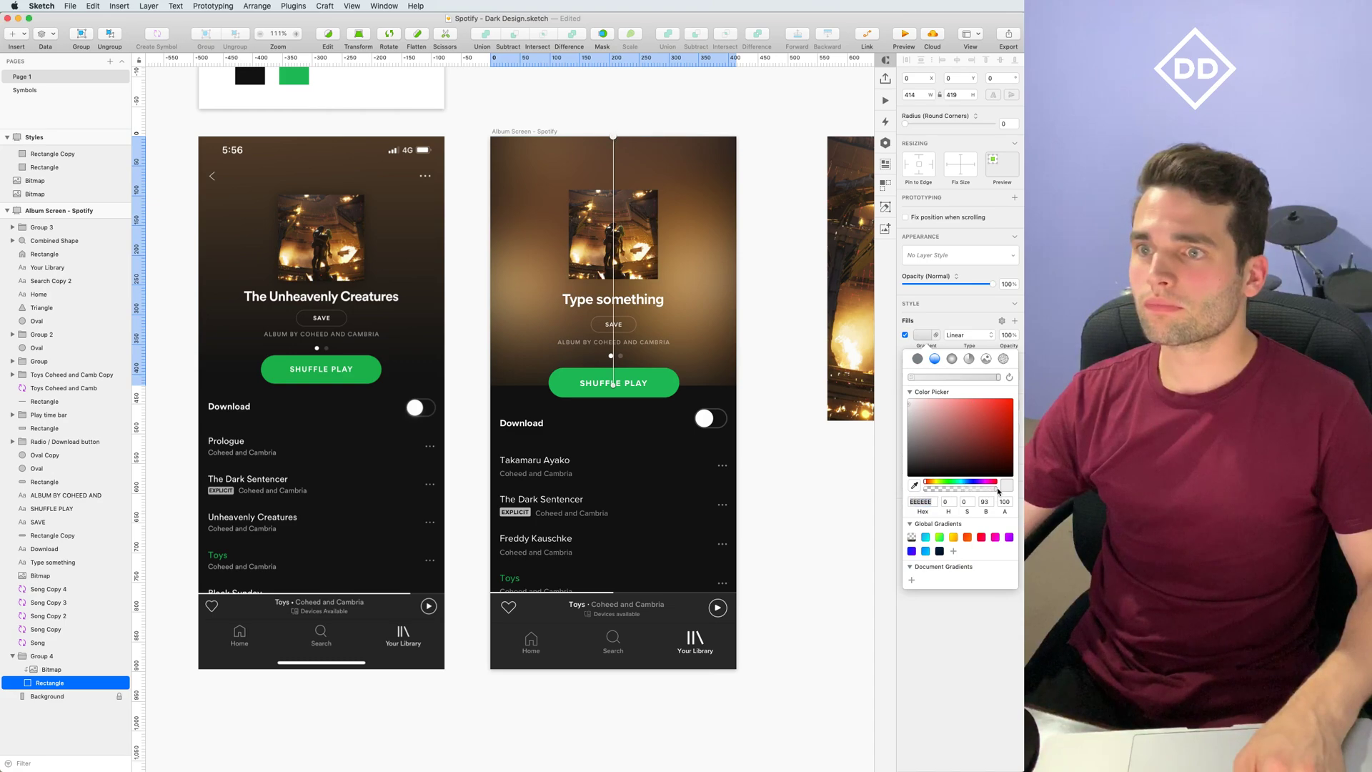
pyautogui.click(1000, 379)
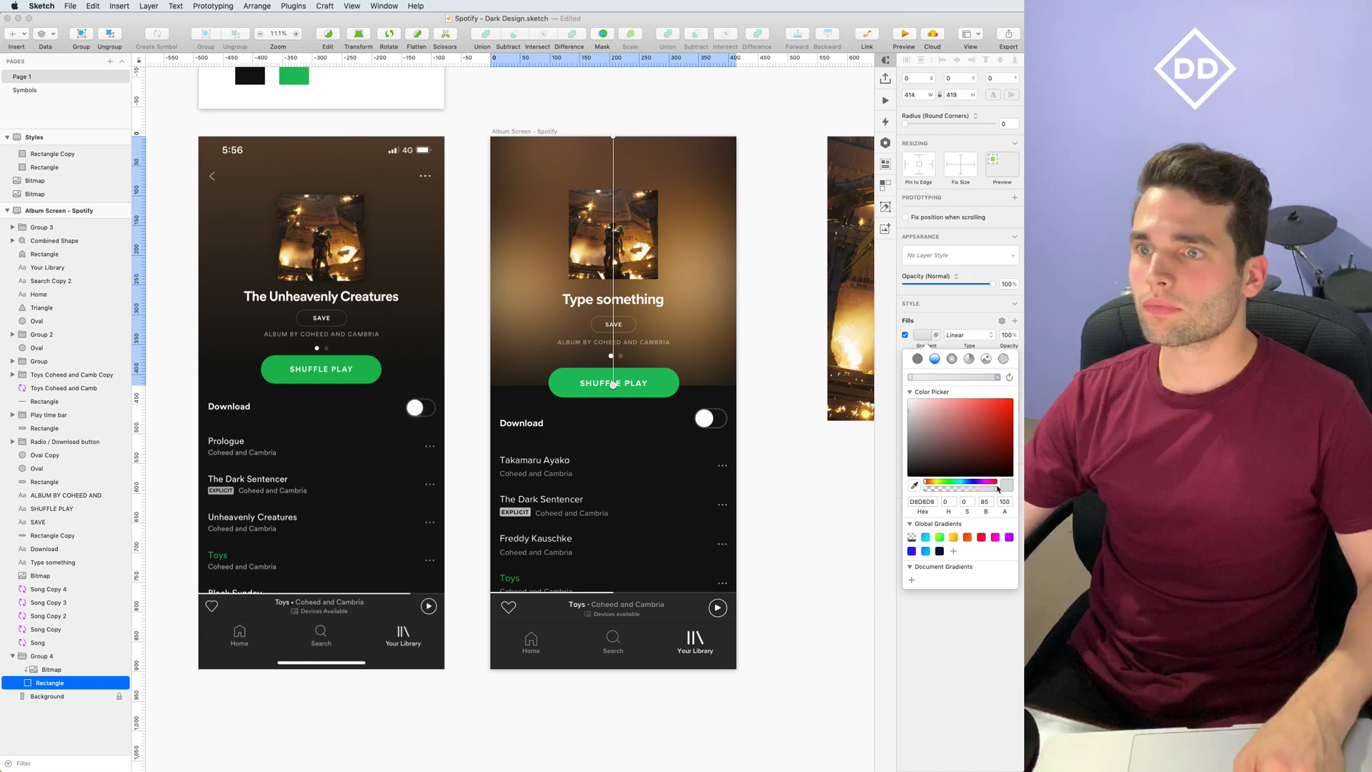
pyautogui.moveTo(993, 491); pyautogui.dragTo(919, 491)
# Move the mask gradient's start slightly below the header's upper edge and keep its end at the mask's lower edge
pyautogui.moveTo(615, 389); pyautogui.dragTo(613, 374)
pyautogui.moveTo(614, 137)
pyautogui.mouseDown()
pyautogui.moveTo(614, 187)
pyautogui.moveTo(618, 155)
pyautogui.mouseUp()
pyautogui.moveTo(614, 368); pyautogui.dragTo(619, 386)
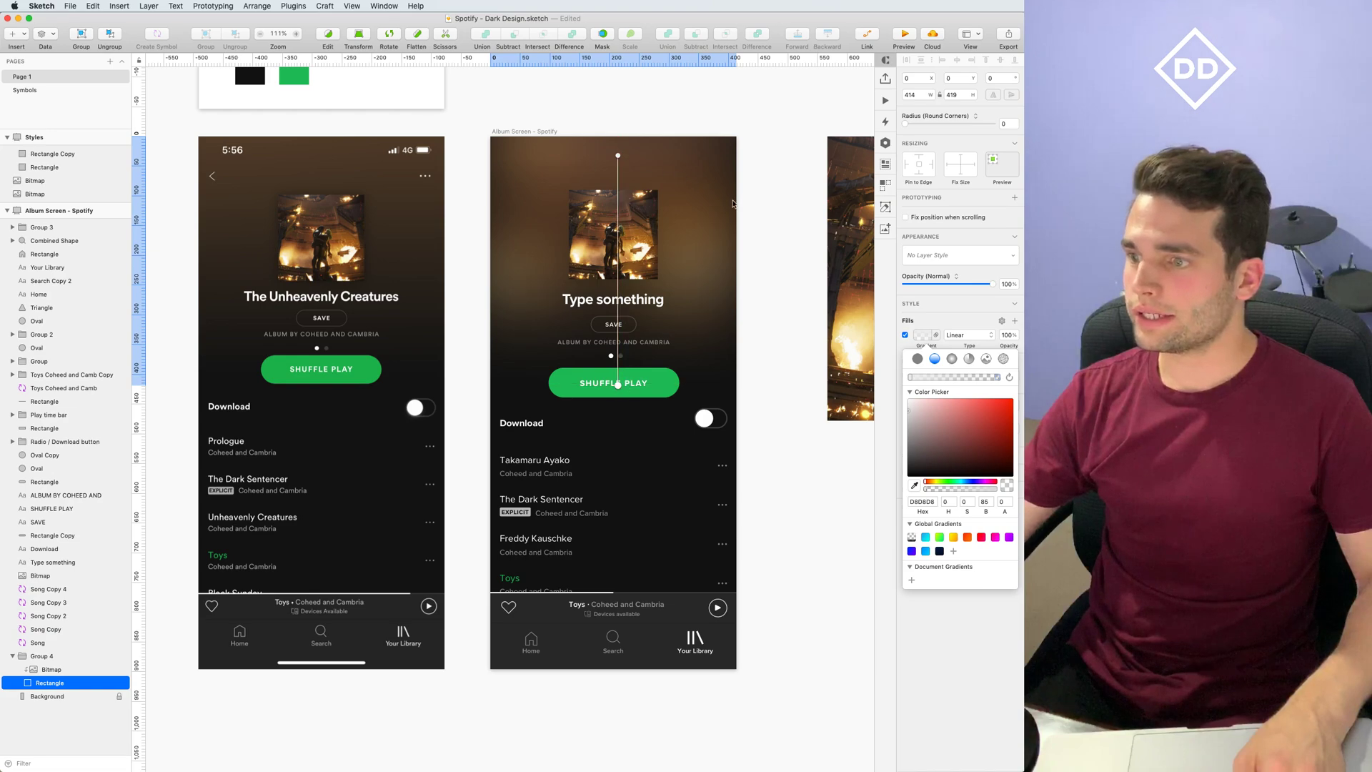
pyautogui.click(809, 230)
pyautogui.click(786, 259)
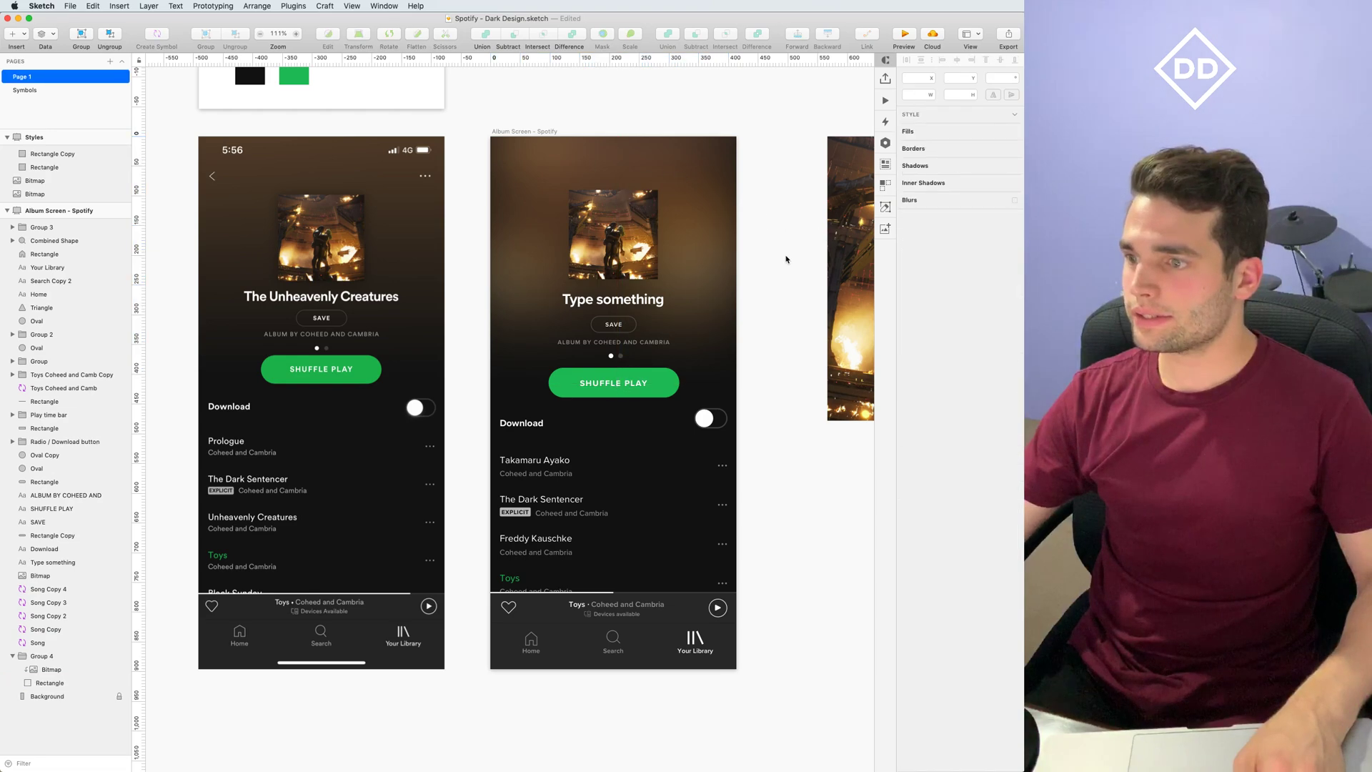
# Reselect the mask rectangle in the blurred image group and reduce its gradient's upper colour stop to alpha 60
pyautogui.click(697, 170)
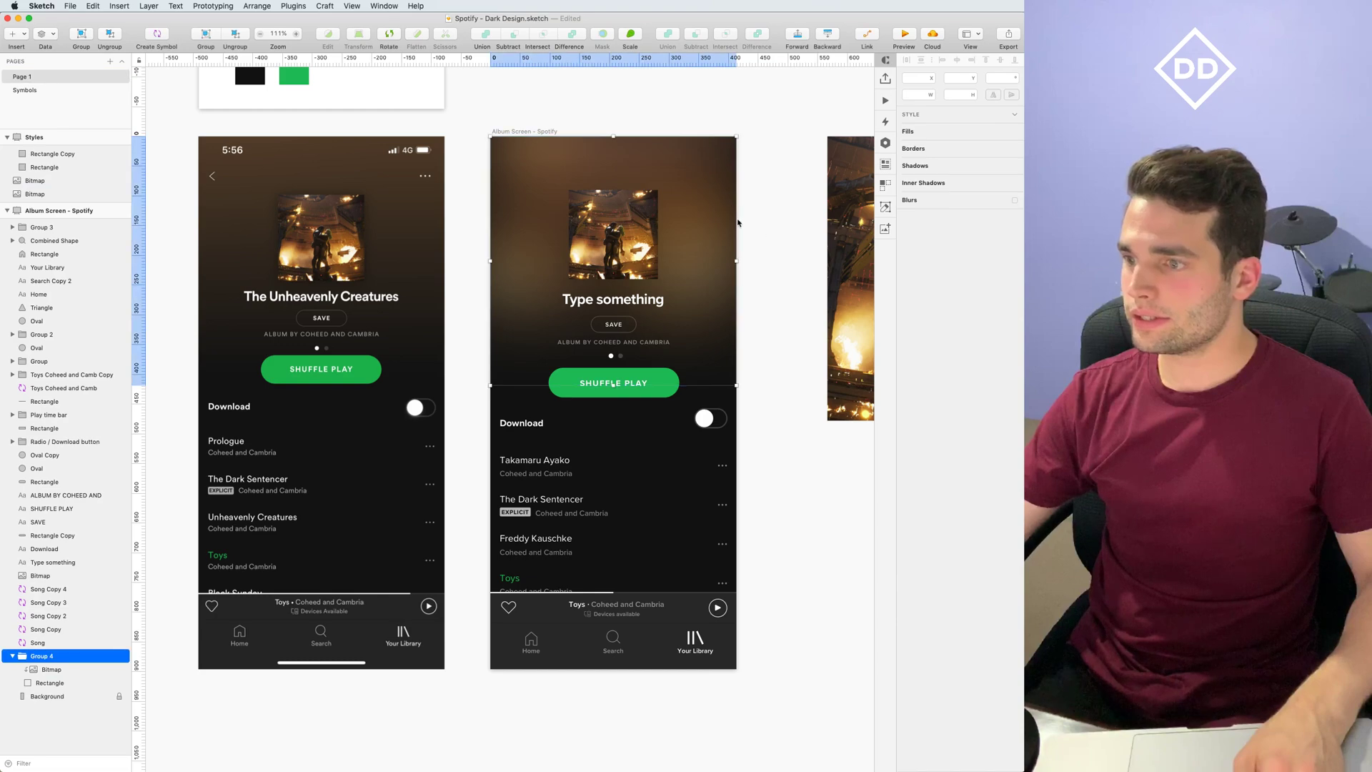
pyautogui.click(695, 169)
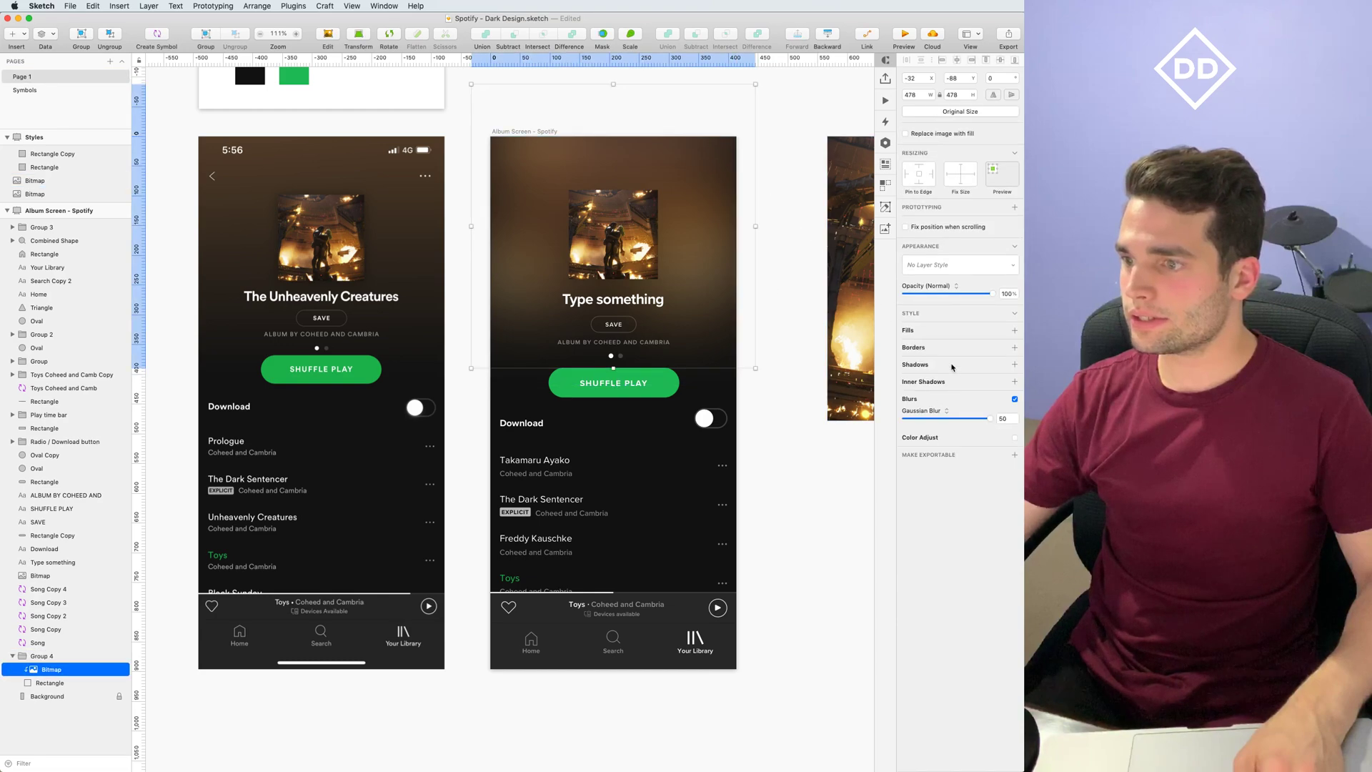
pyautogui.press('Tab')
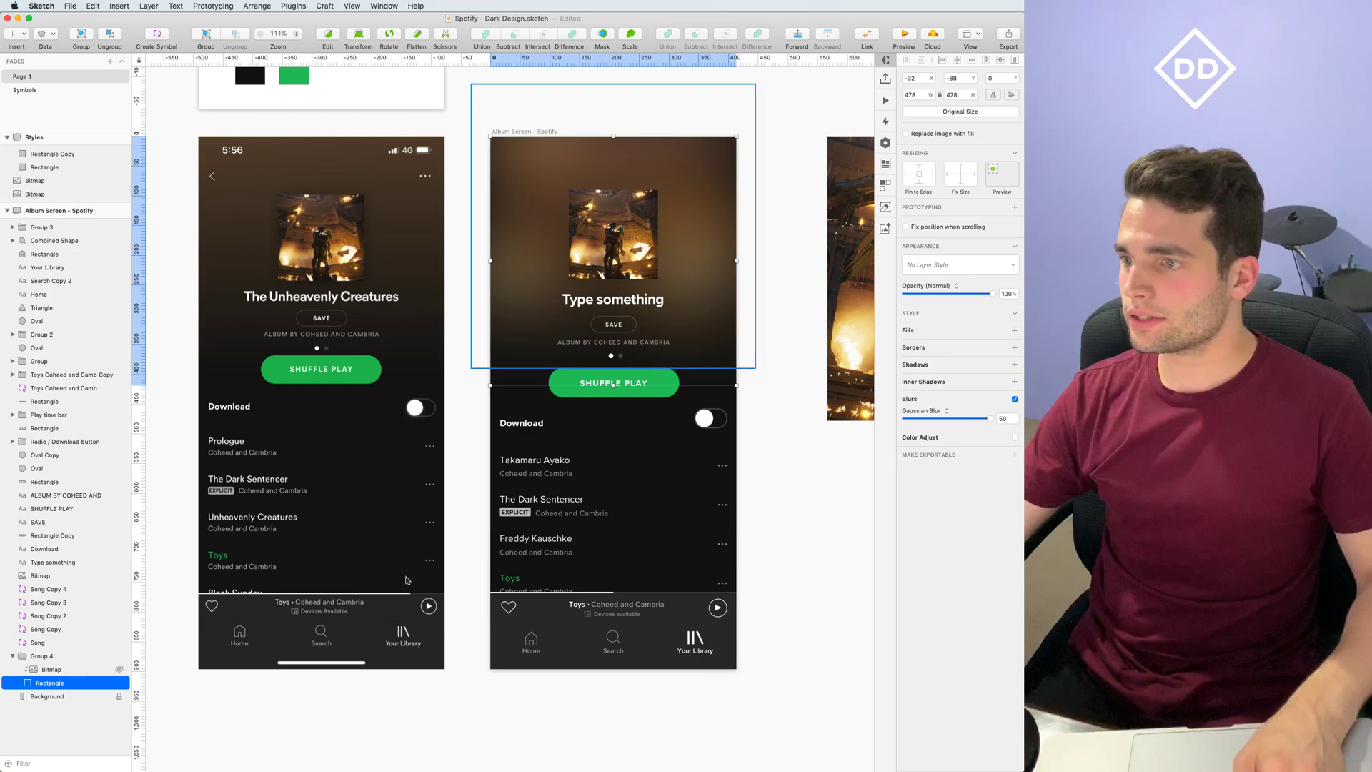
pyautogui.click(924, 335)
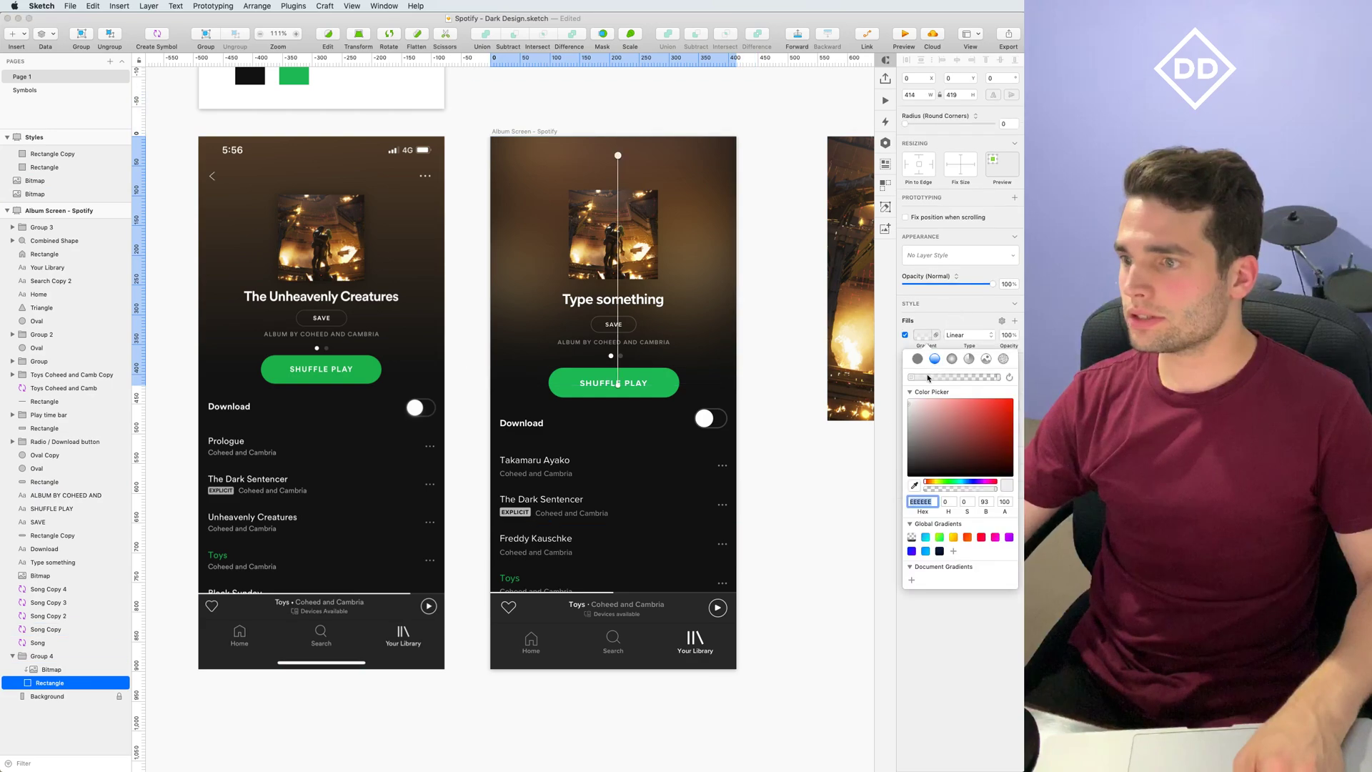
pyautogui.click(997, 379)
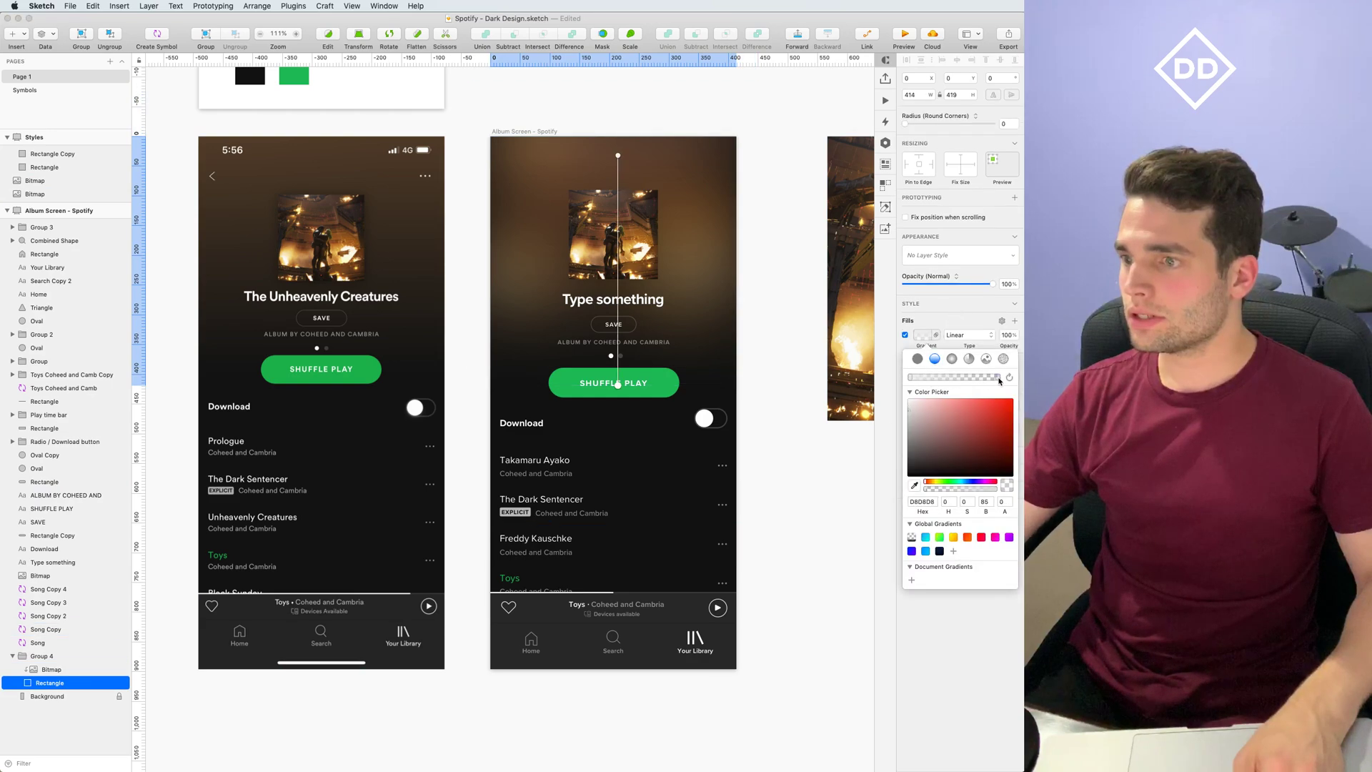
pyautogui.moveTo(933, 491); pyautogui.dragTo(973, 492)
pyautogui.click(911, 378)
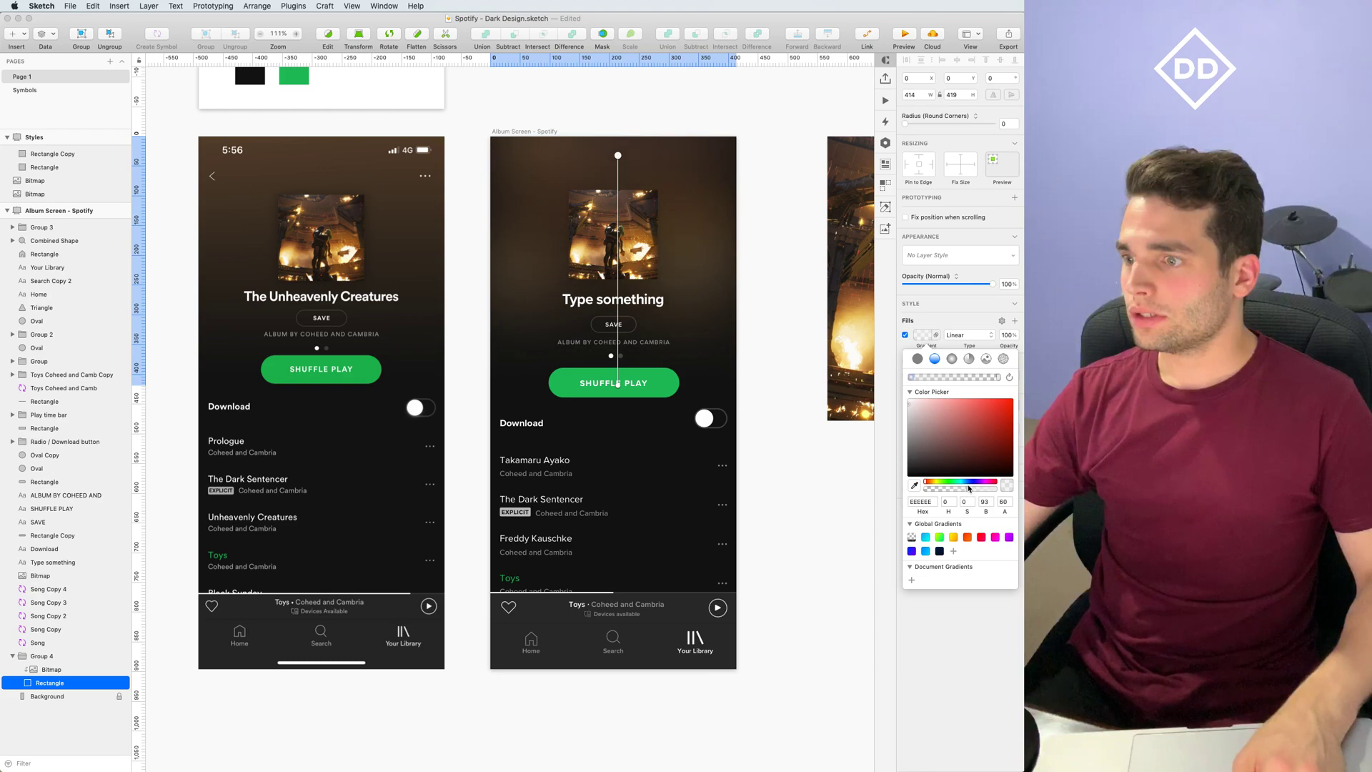
pyautogui.click(777, 343)
pyautogui.click(801, 341)
pyautogui.moveTo(797, 327); pyautogui.dragTo(814, 359)
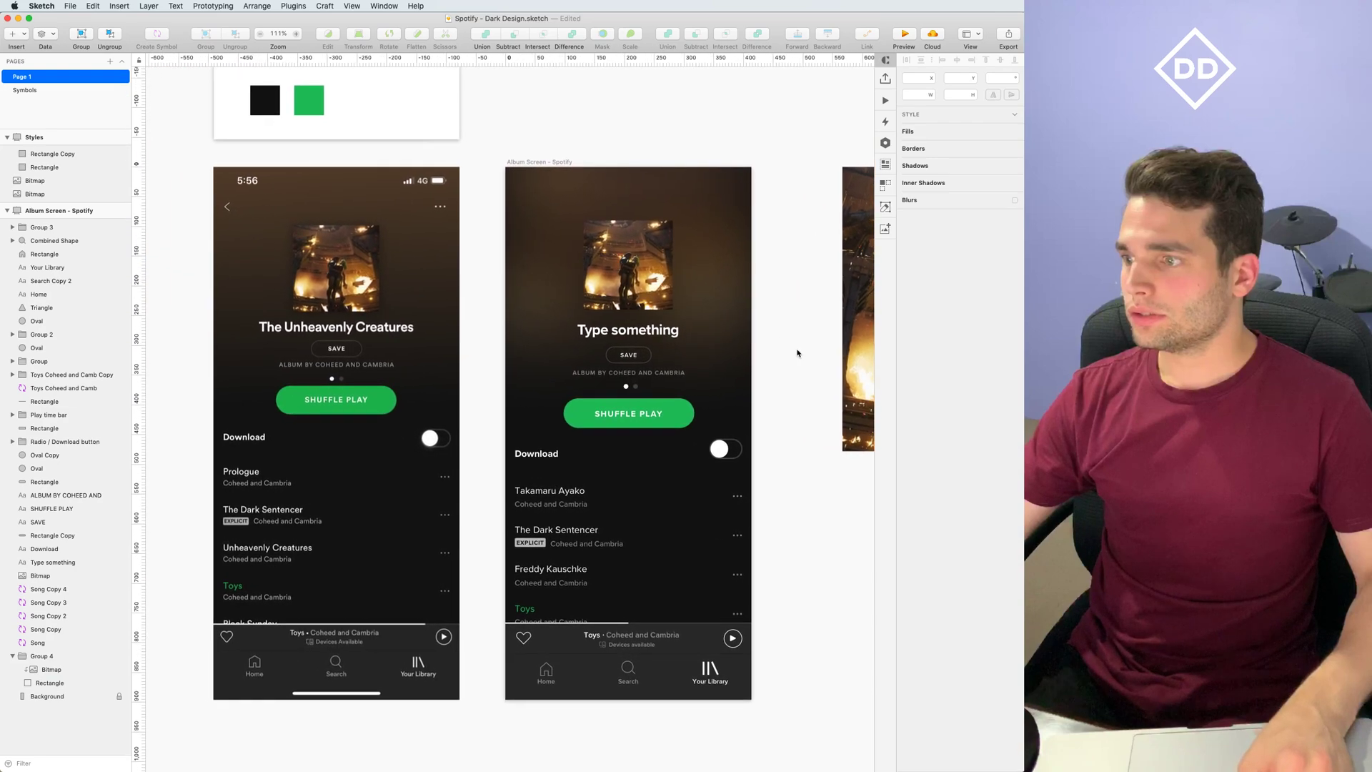